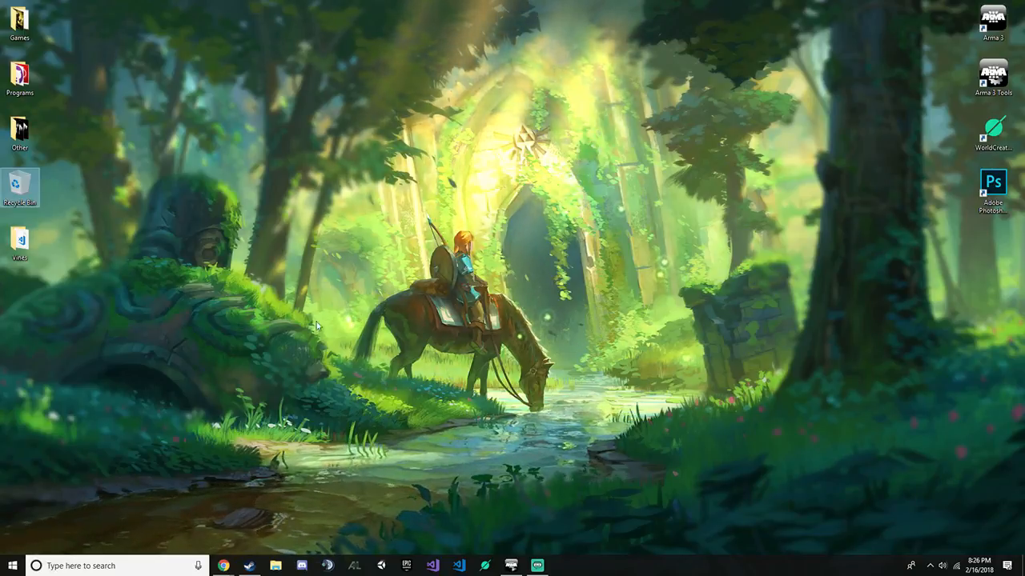
Switch to the Epic Games Launcher, open the ForgottenHotel project from the library, and minimize the launcher
mouse_move(223, 565)
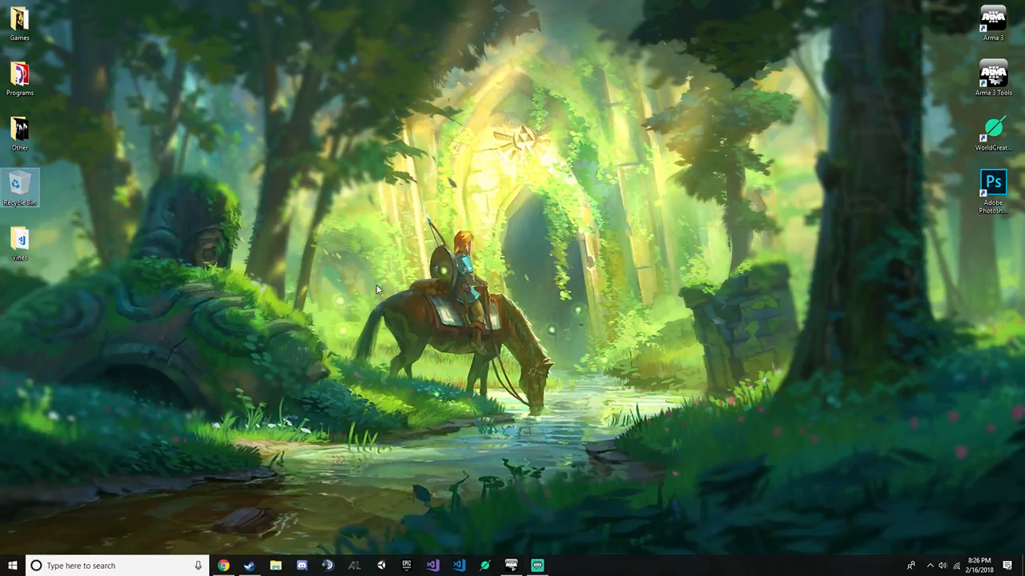
click(511, 566)
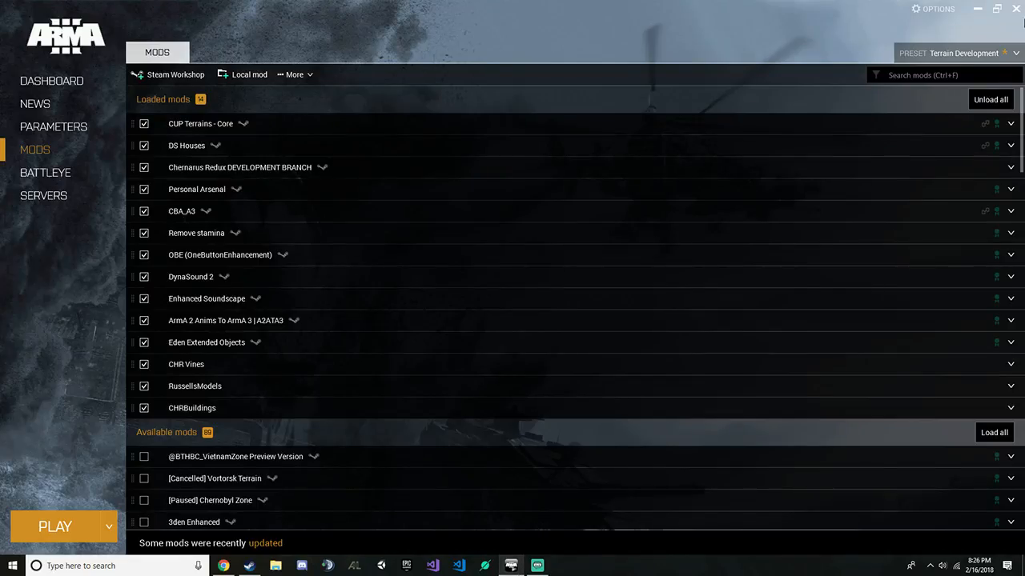
click(408, 567)
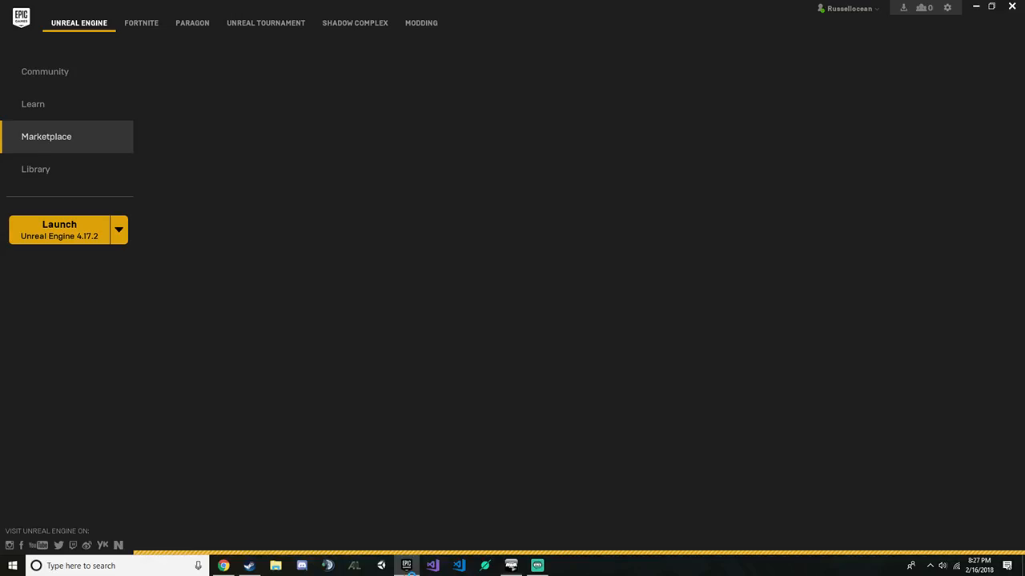
click(83, 170)
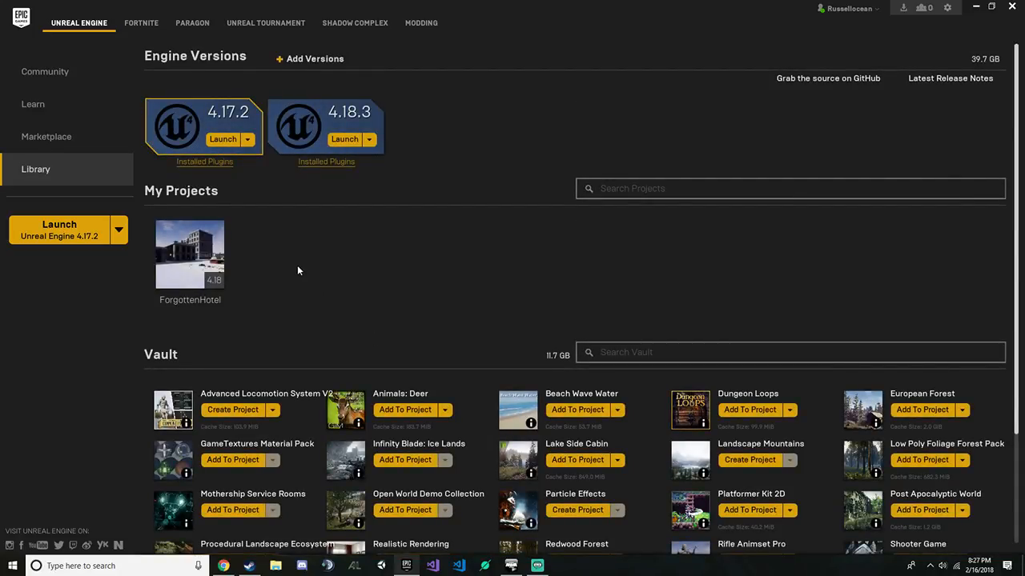
double_click(206, 263)
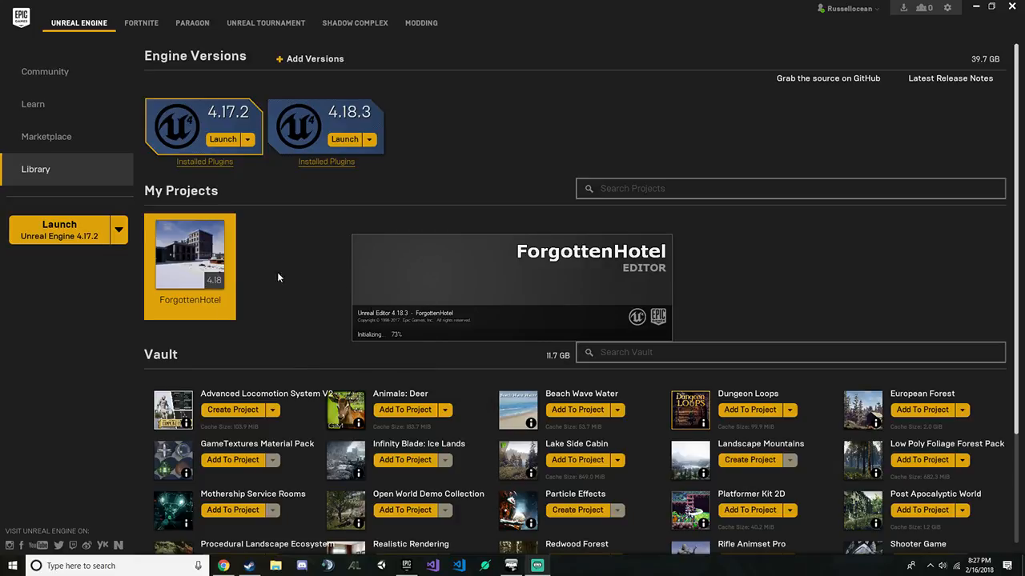
click(975, 6)
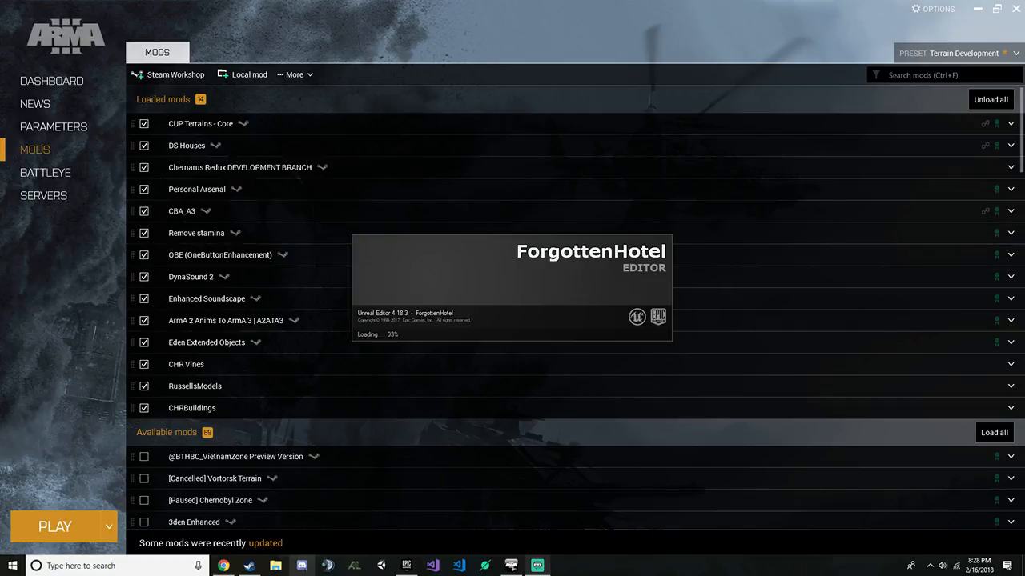
Switch to Discord and join the General voice channel of the Chernarus Redux server
click(301, 567)
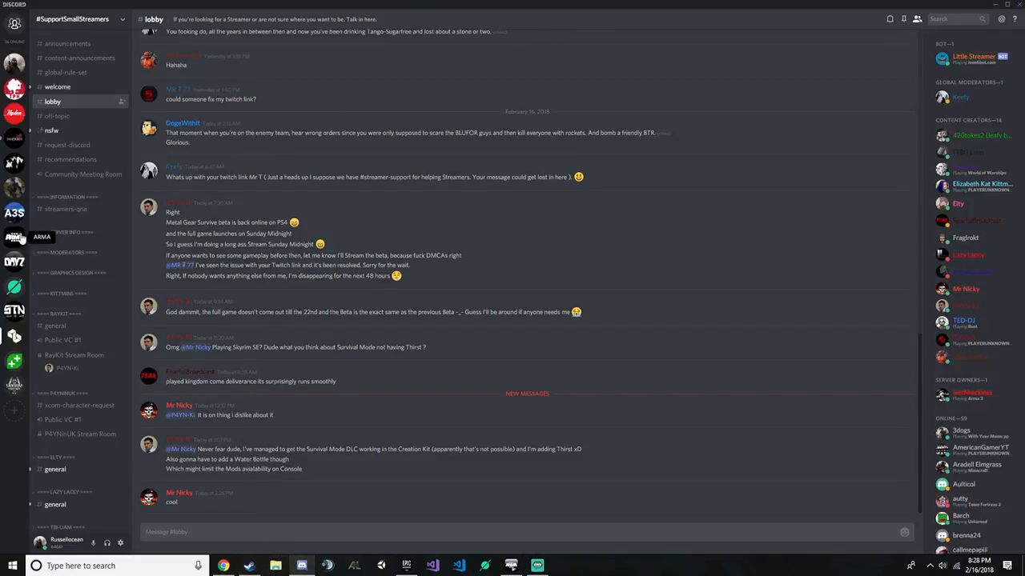
click(15, 162)
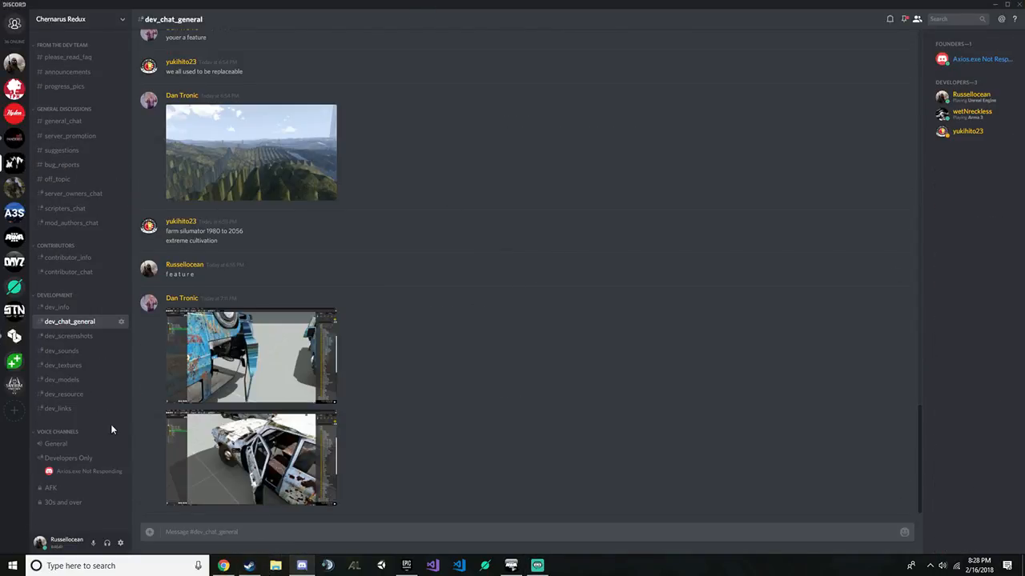
click(82, 445)
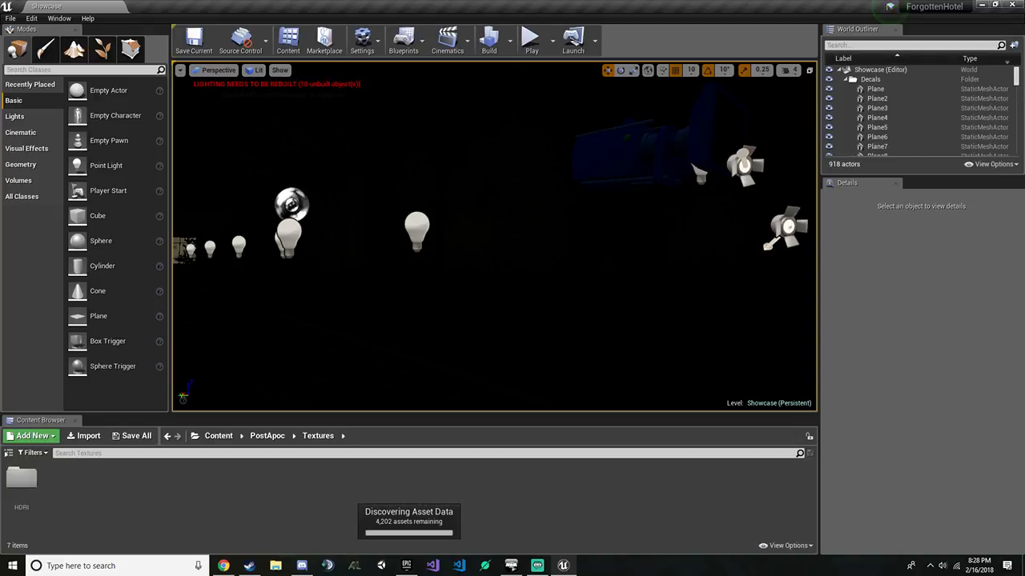
In the Unreal Editor, look down the hotel hallway of the Showcase level and open the root Content folder
click(518, 192)
right_click(517, 192)
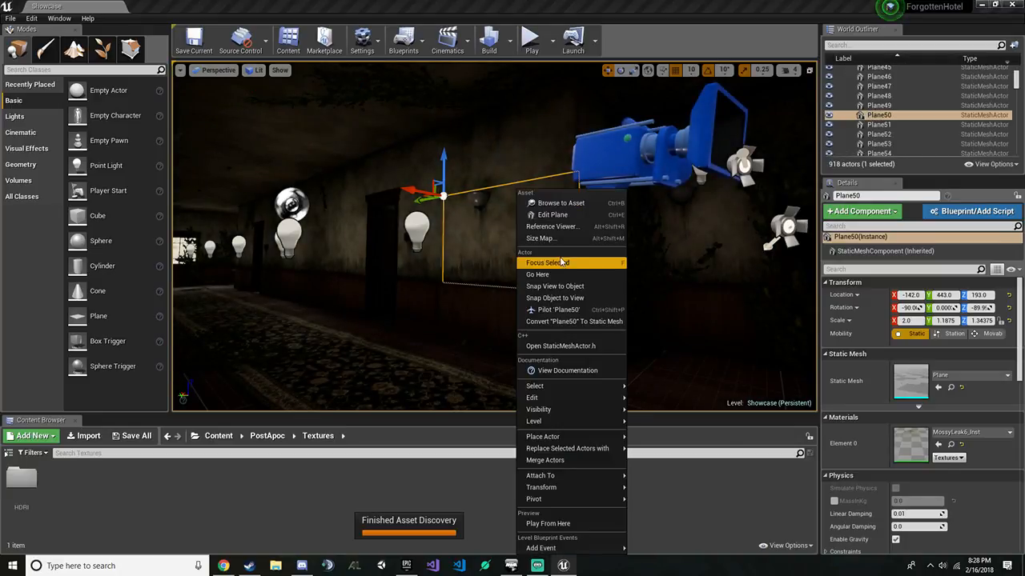
right_drag(459, 242, 180, 241)
click(216, 435)
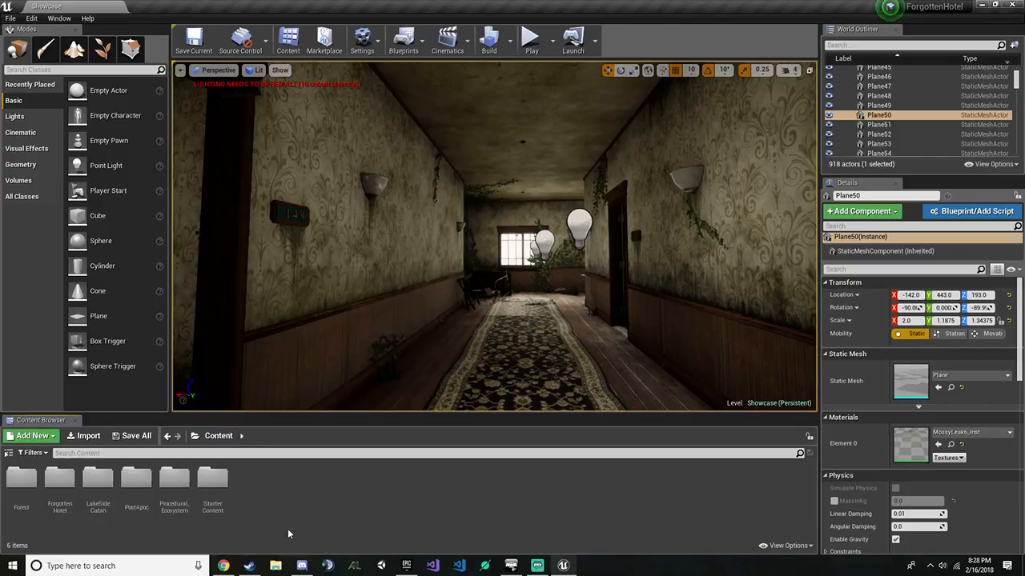
Switch to Discord and look through the recent posts in the Chernarus Redux announcements channel
click(302, 566)
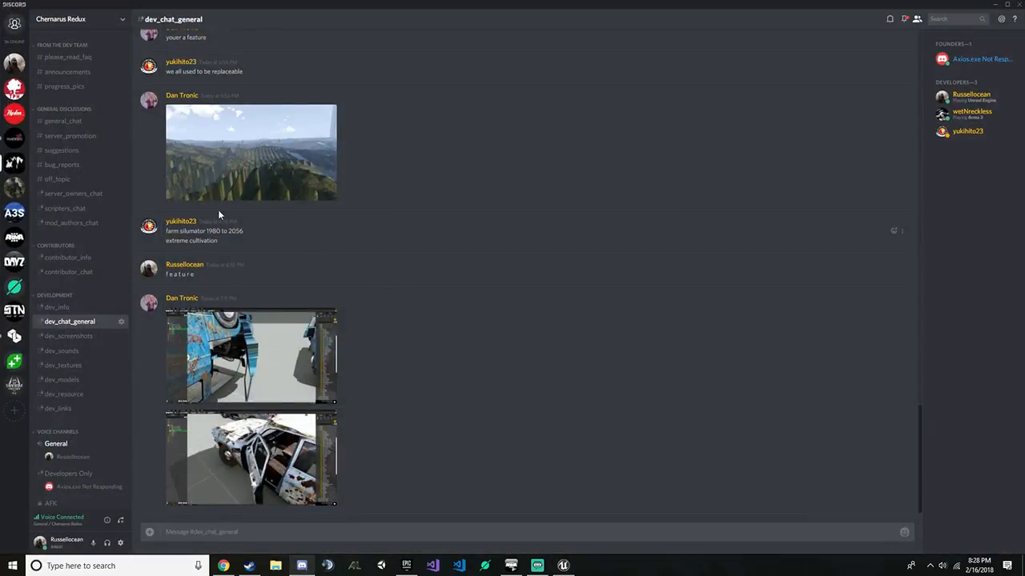
click(80, 72)
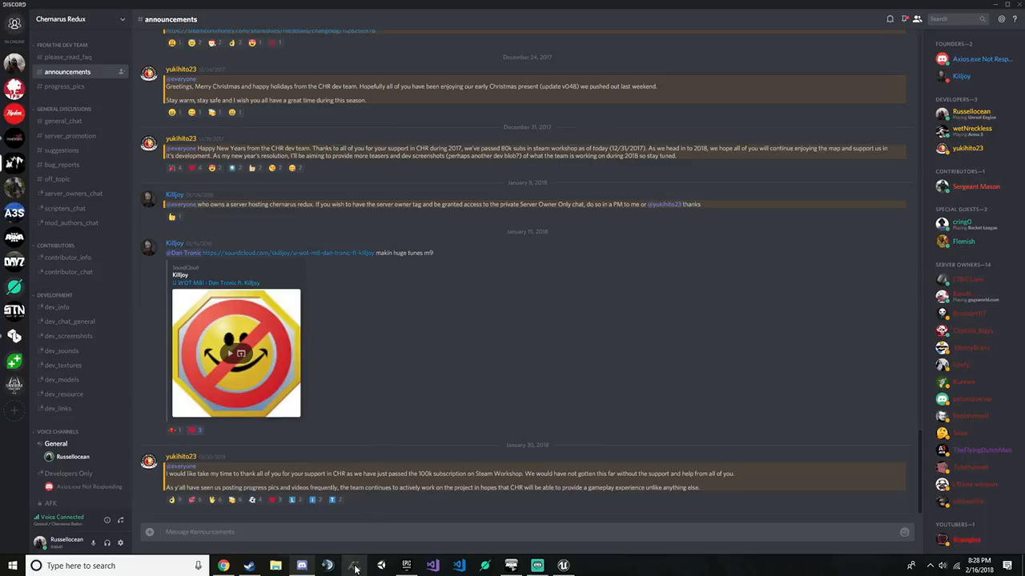
scroll(376, 467, up, 1)
scroll(380, 468, down, 1)
scroll(582, 480, up, 3)
scroll(485, 351, up, 10)
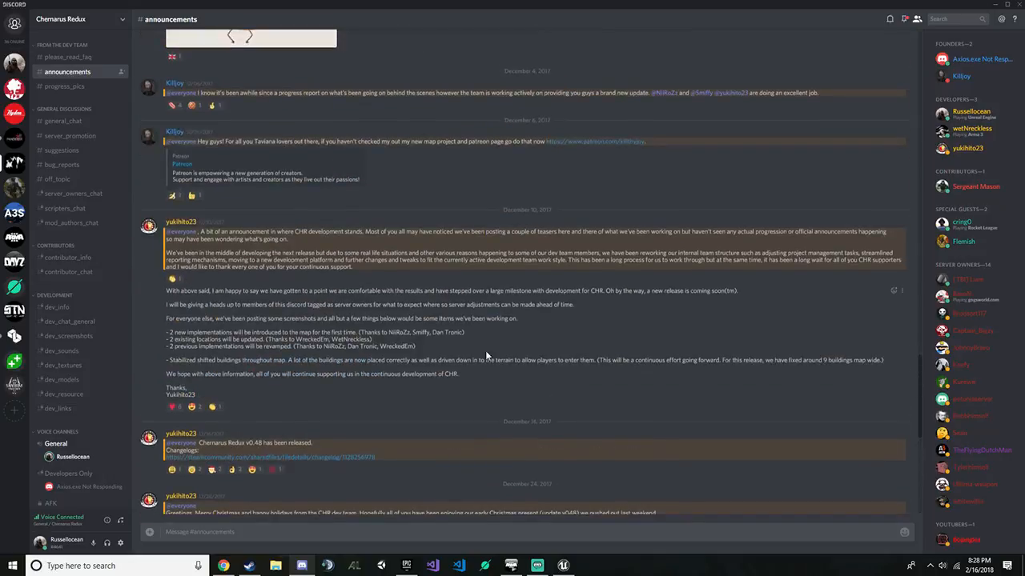
scroll(483, 342, down, 10)
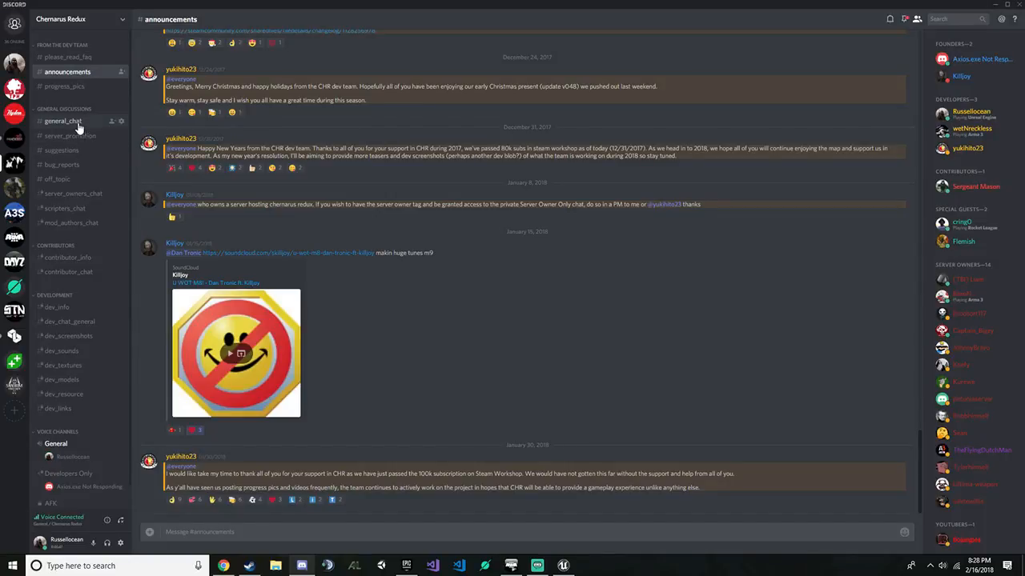
Post "Oi bruvs, ill be doing some CHR modeling and such, catch me live" with the YouTube stream link in general_chat
click(64, 121)
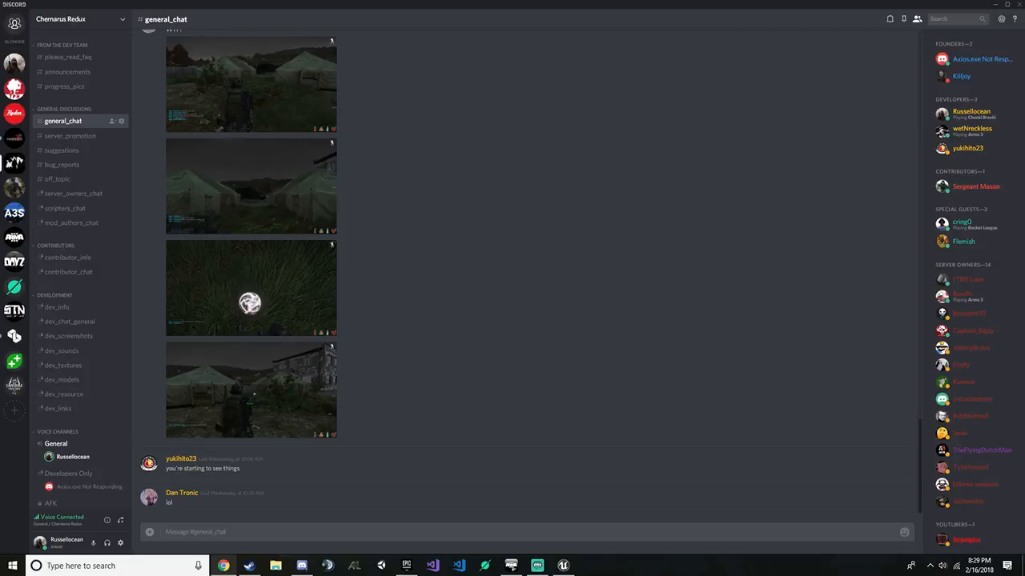
click(343, 480)
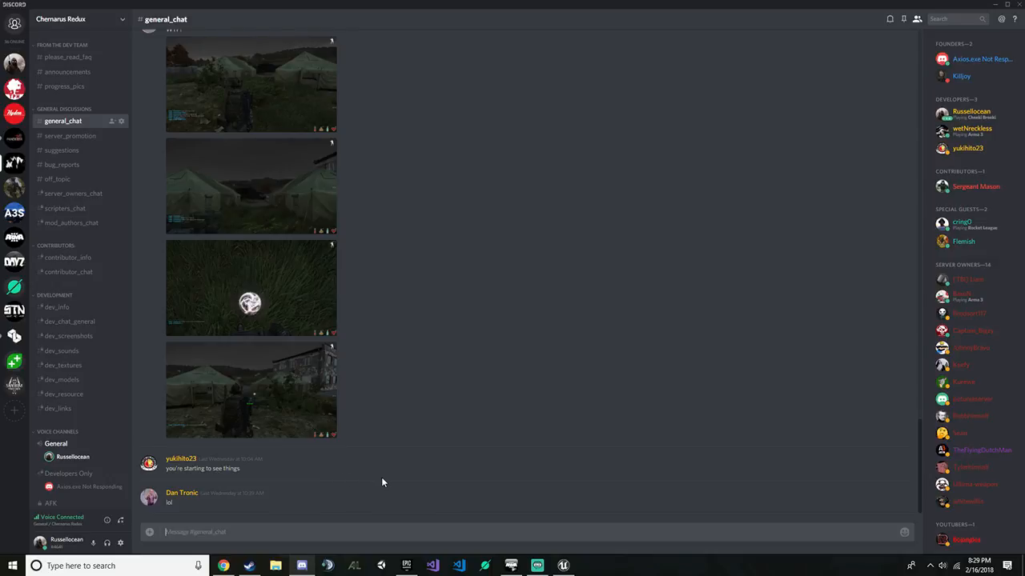
text(Oi bru)
text(vs, ill be doi)
text(ng some CHR d)
text(ev)
key(BackSpace)
key(BackSpace)
key(BackSpace)
text(modeling and such,)
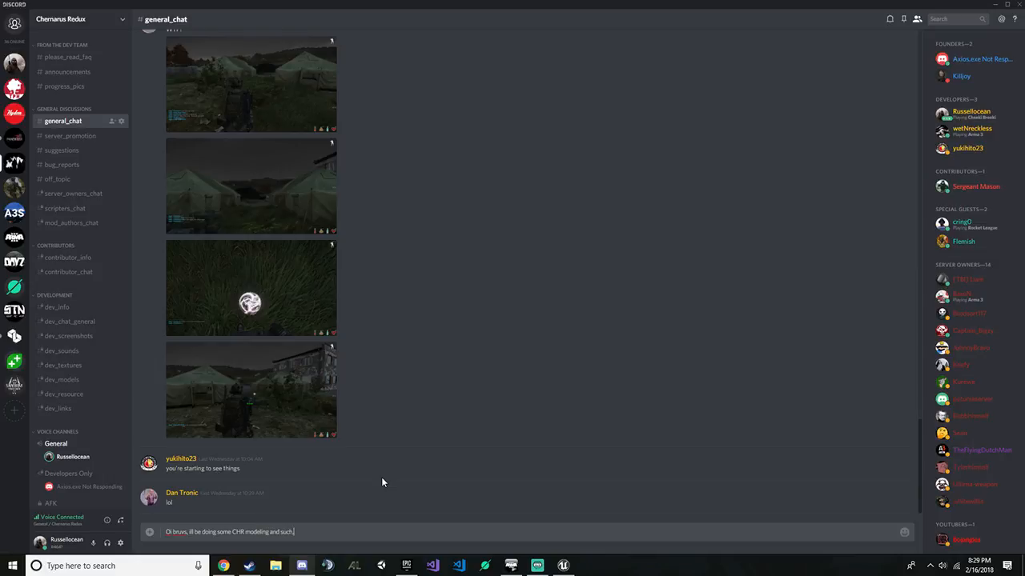
text( catch me live https://www.youtube.com/watch?v=gX0jabDFVio)
key(ctrl+v)
key(Return)
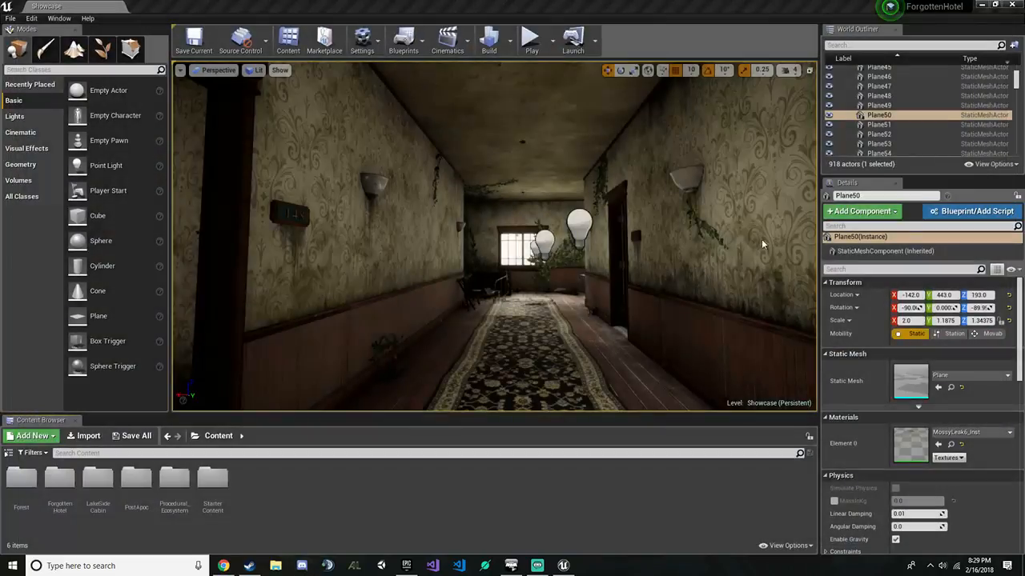
In the Unreal Editor, check the PostApoc and Forest content folders and look around the hotel hallway
right_drag(578, 331, 616, 359)
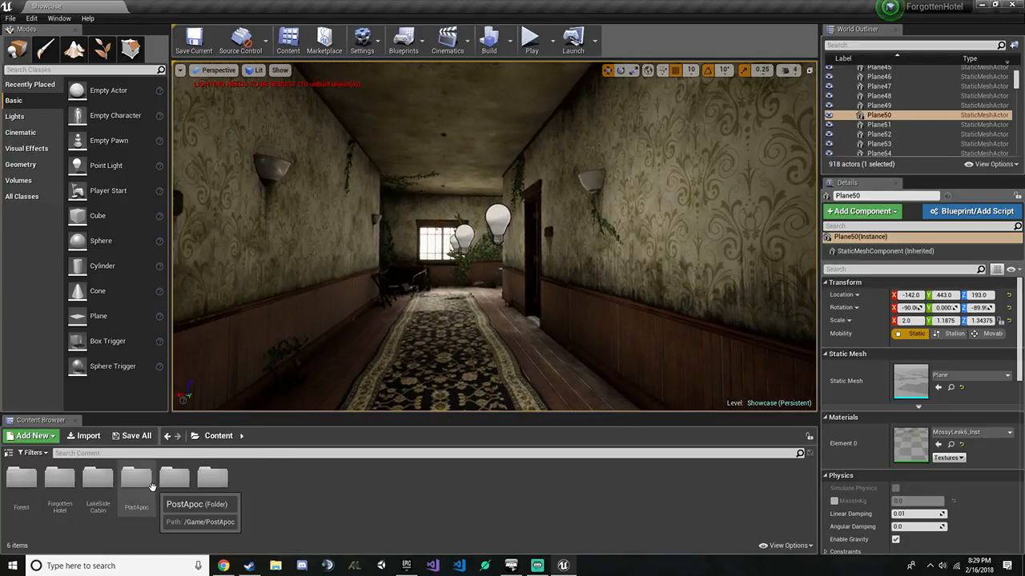
double_click(136, 478)
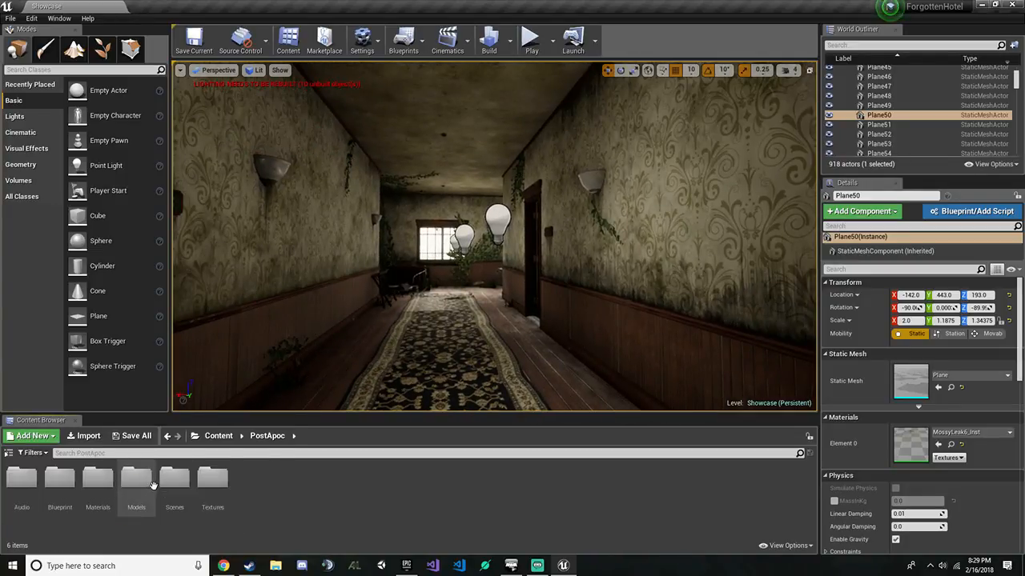
click(222, 435)
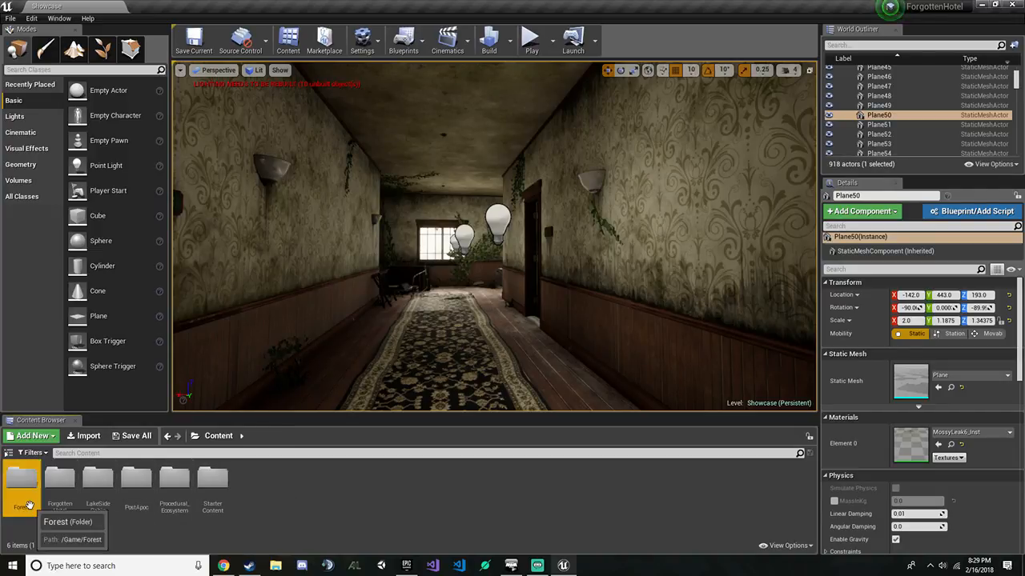
double_click(22, 479)
click(219, 437)
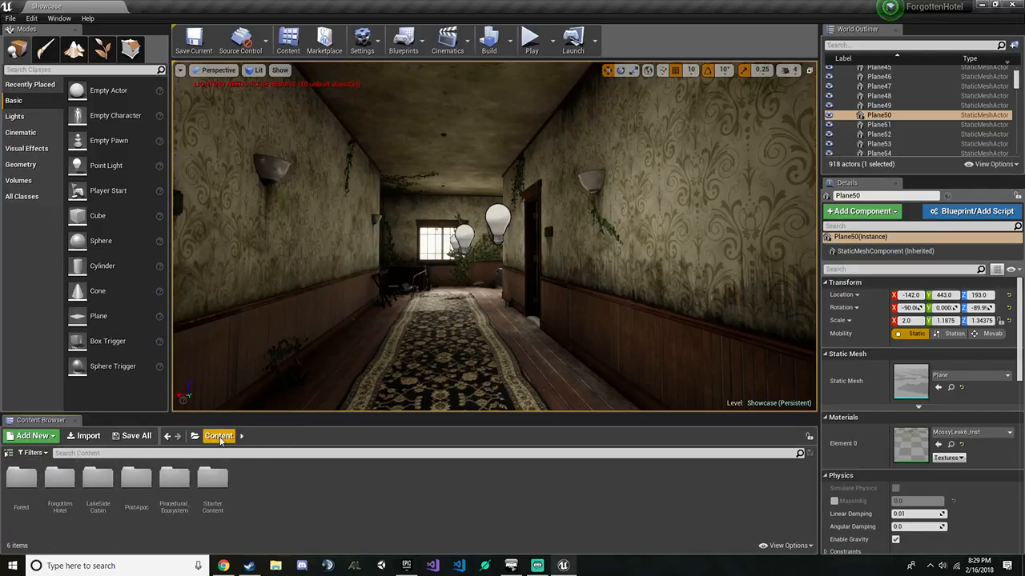
right_drag(320, 336, 184, 344)
right_drag(494, 236, 676, 237)
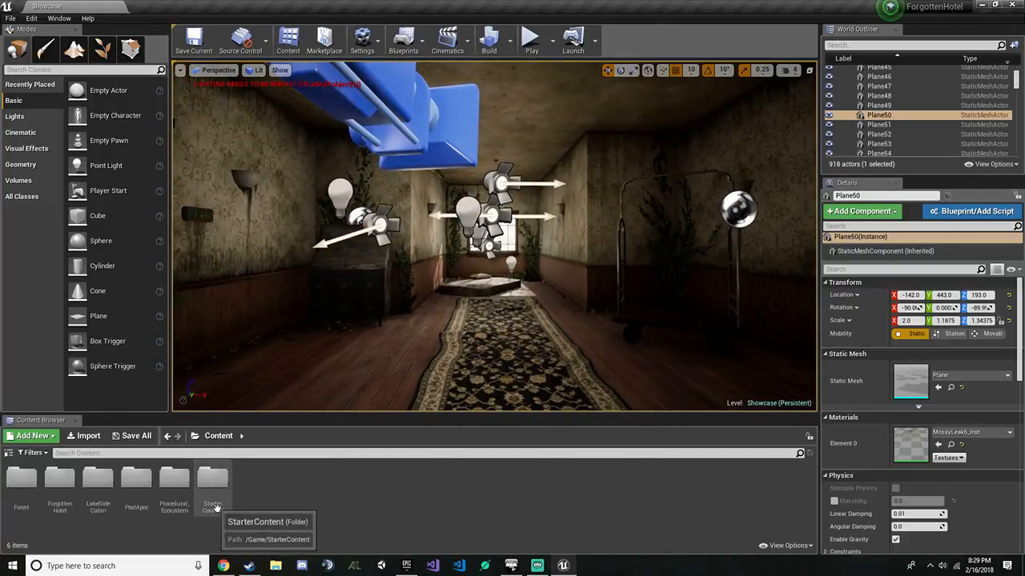
Open the Assets level from the Scenes folder of PostApoc
double_click(136, 479)
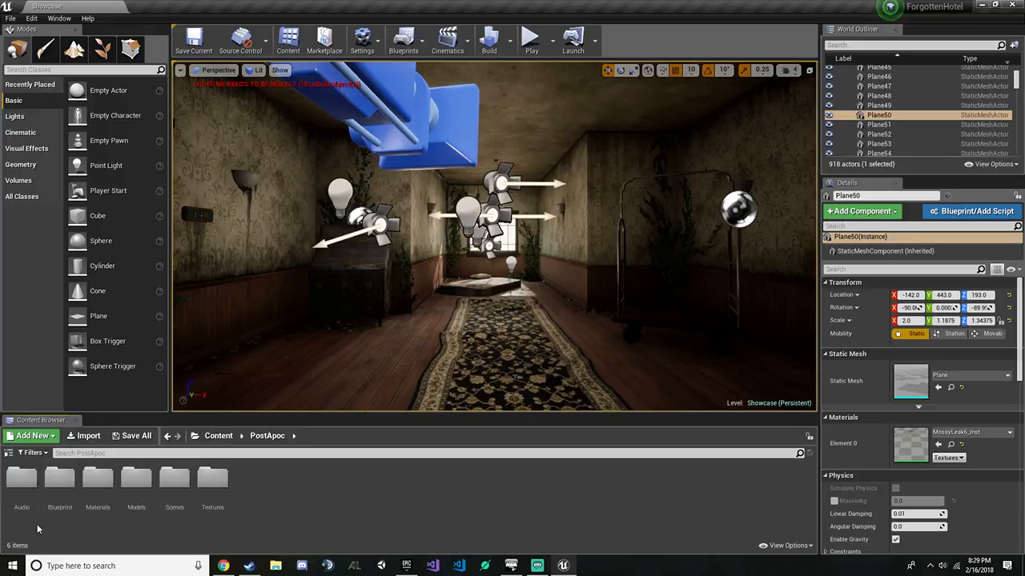
double_click(175, 479)
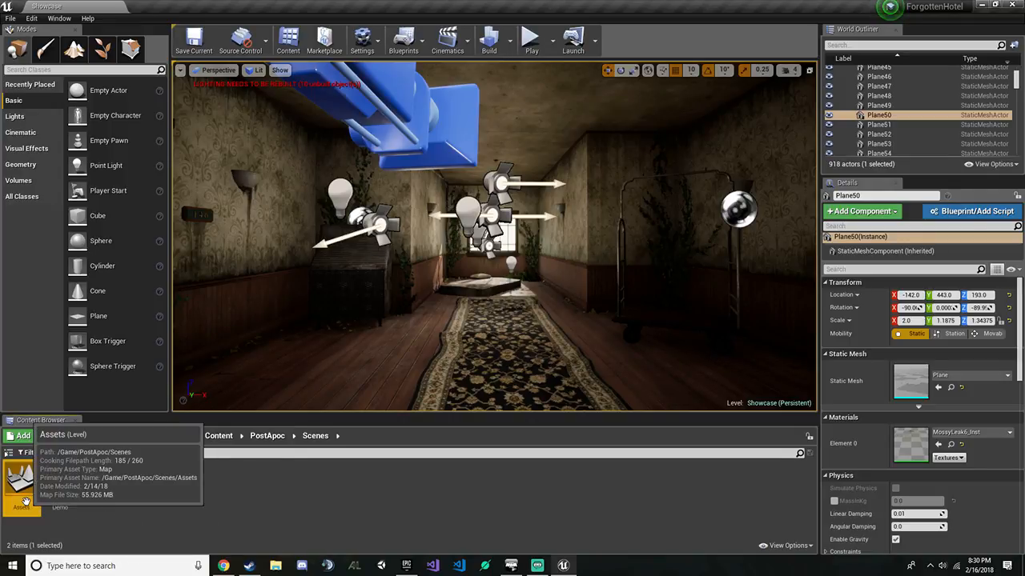
double_click(24, 501)
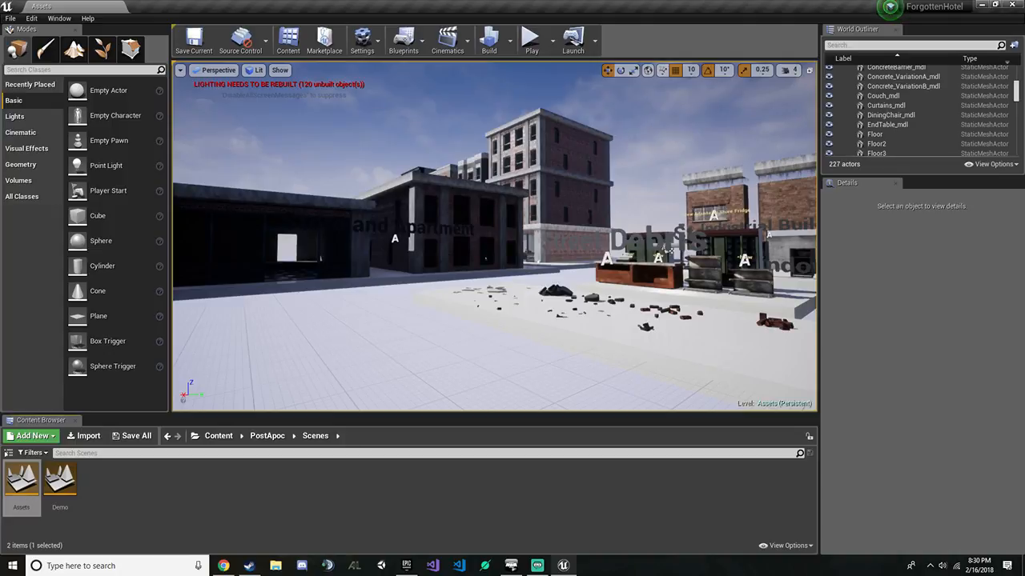
Examine the paper and trash meshes in the Street Debris display of the Assets level, selecting them one by one
right_drag(669, 250, 756, 376)
key(w)
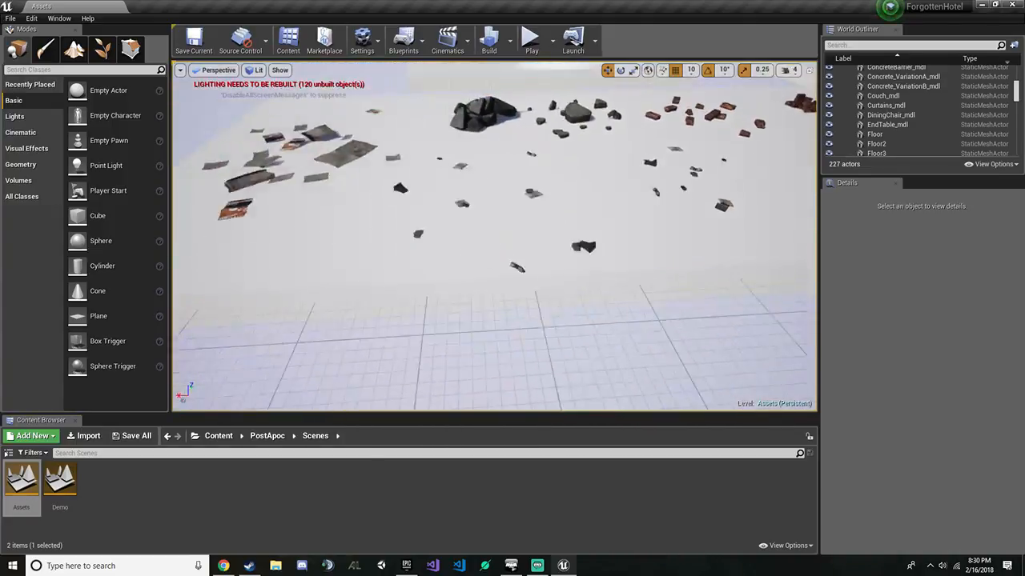
right_drag(340, 157, 339, 157)
key(s)
key(a)
click(414, 164)
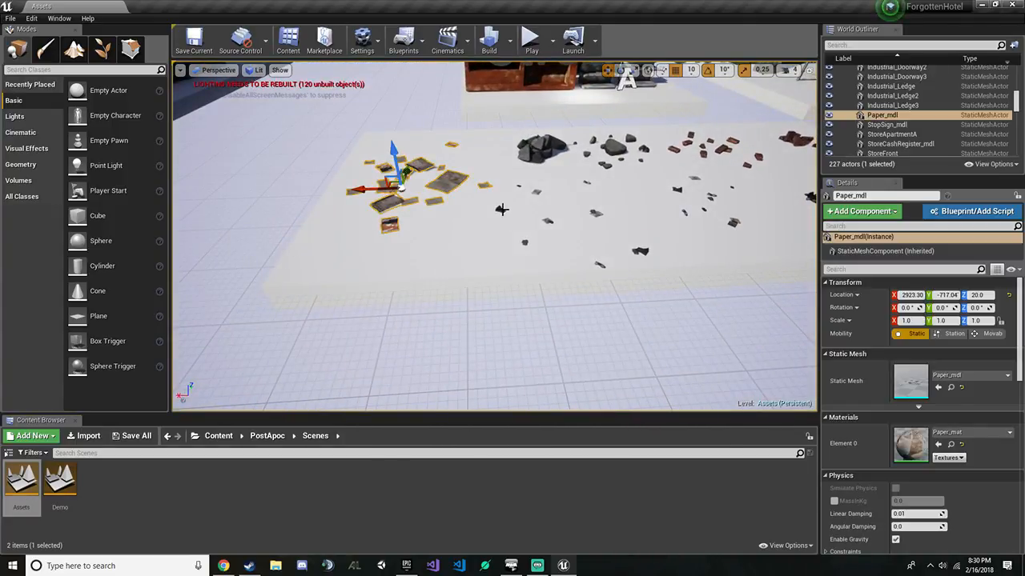
click(547, 221)
right_drag(559, 233, 733, 220)
key(d)
click(539, 257)
key(d)
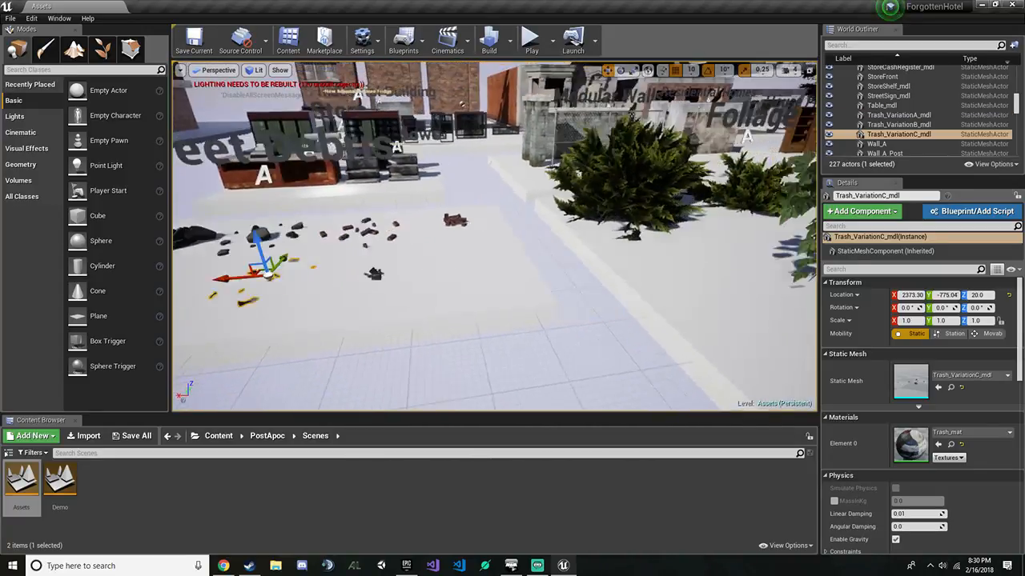
Move the Ivy_Climb3 plant out of the Foliage display onto the empty floor, at about X 1637, Y -1668, Z 115
right_drag(428, 243, 298, 242)
key(d)
click(418, 242)
key(s)
key(d)
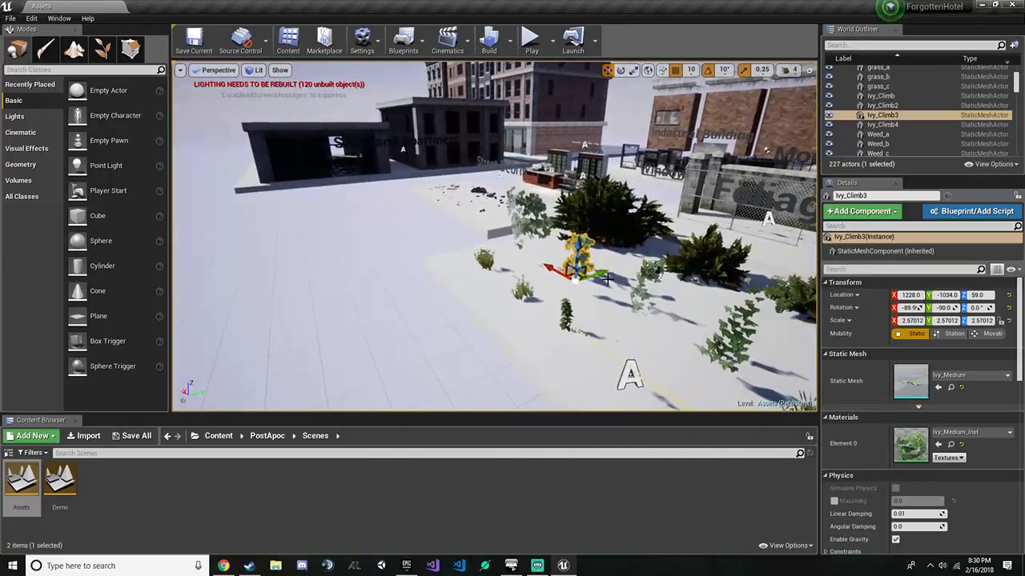
drag(528, 274, 378, 267)
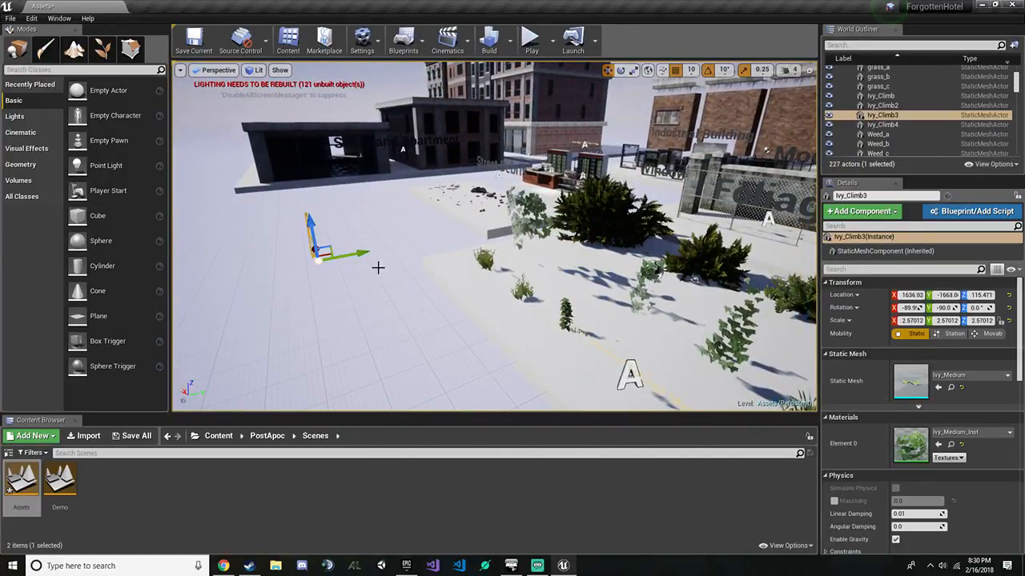
Move the small ivy Ivy_Climb4 and the larger ivy beside it out of the Foliage display onto the empty floor
click(639, 298)
click(642, 293)
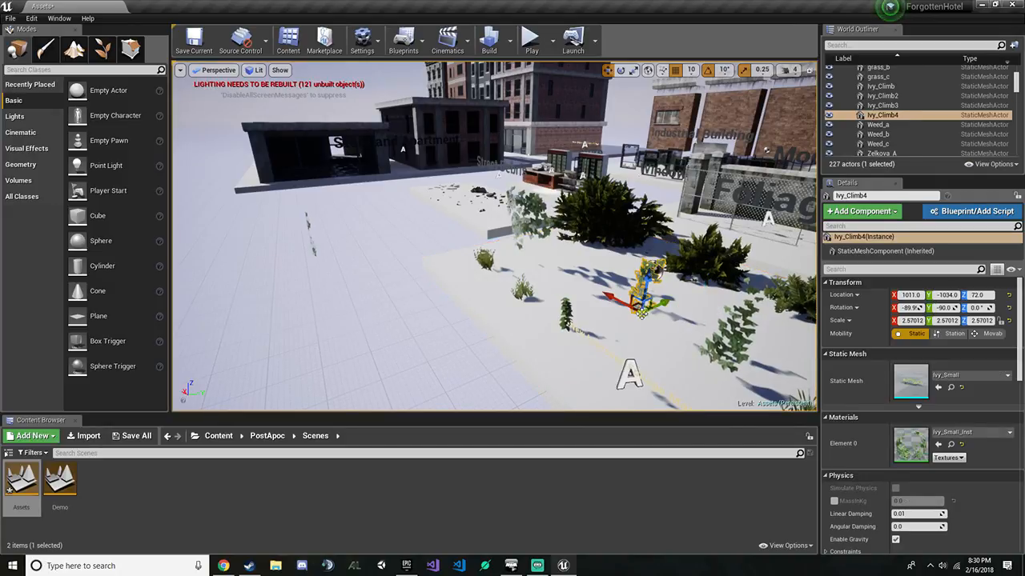
drag(641, 313, 326, 282)
click(727, 362)
drag(726, 364, 412, 265)
Move Trash_VariationA, Trash_VariationC and Bricks_VariationB together out of the Street Debris display onto the empty floor beside the moved ivy
right_drag(411, 265, 494, 267)
click(454, 250)
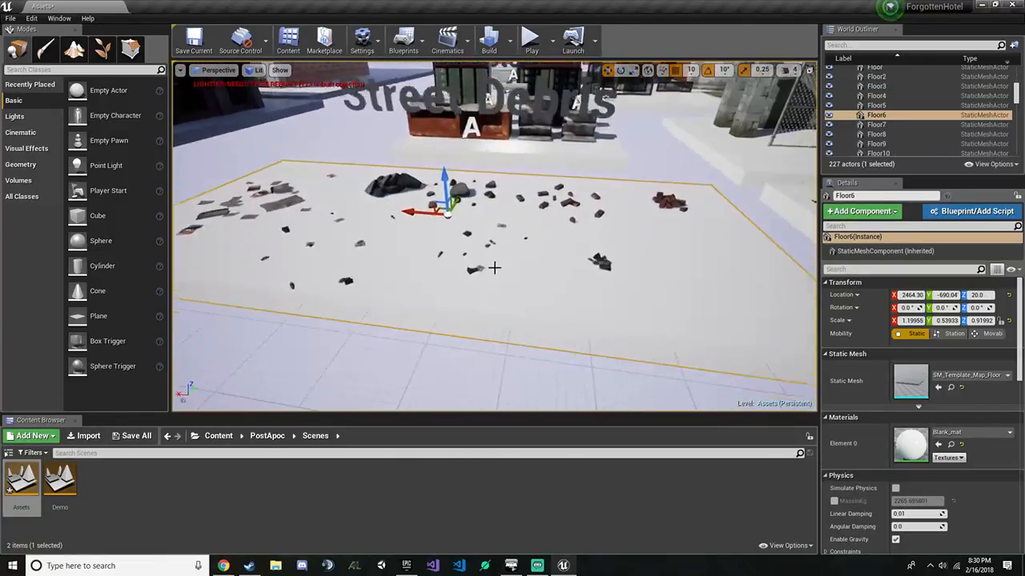
click(469, 280)
ctrl+click(325, 243)
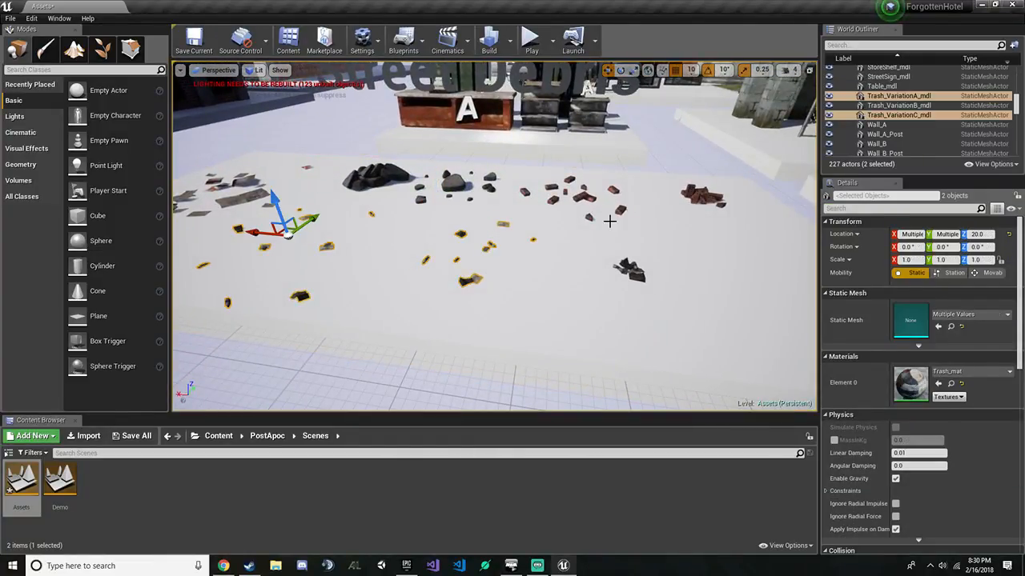
ctrl+click(585, 196)
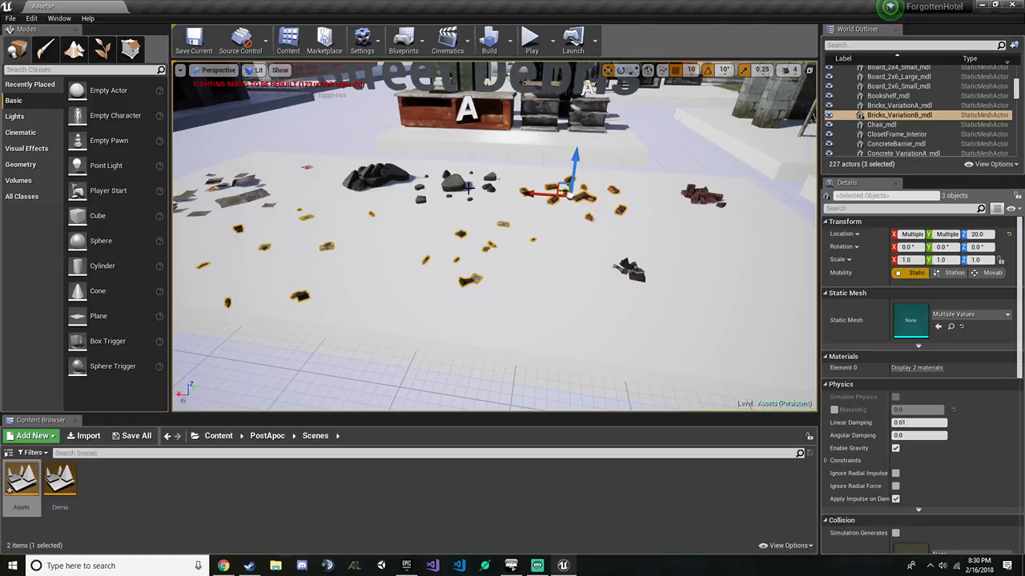
ctrl+click(704, 197)
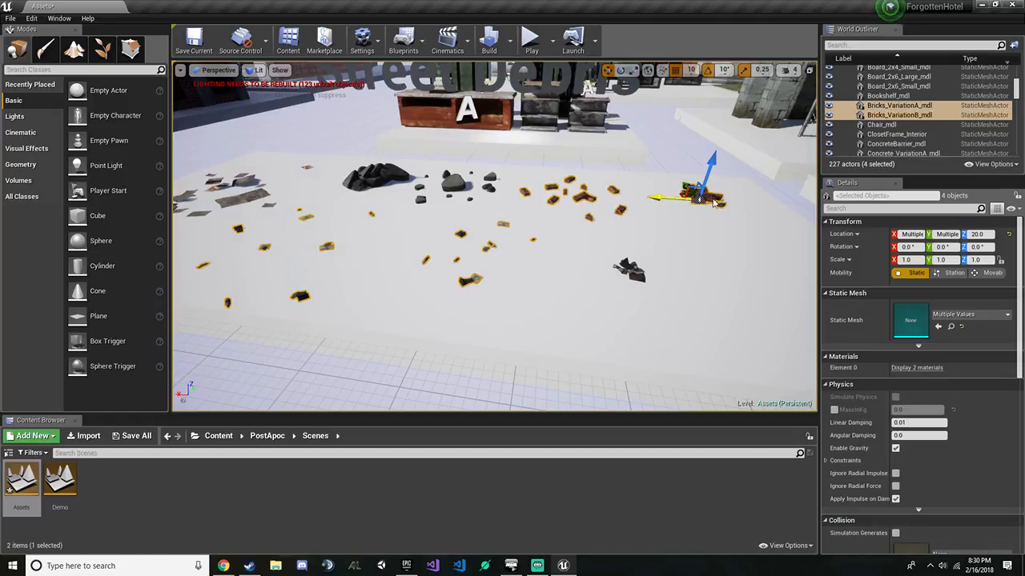
ctrl+click(713, 203)
scroll(464, 207, down, 10)
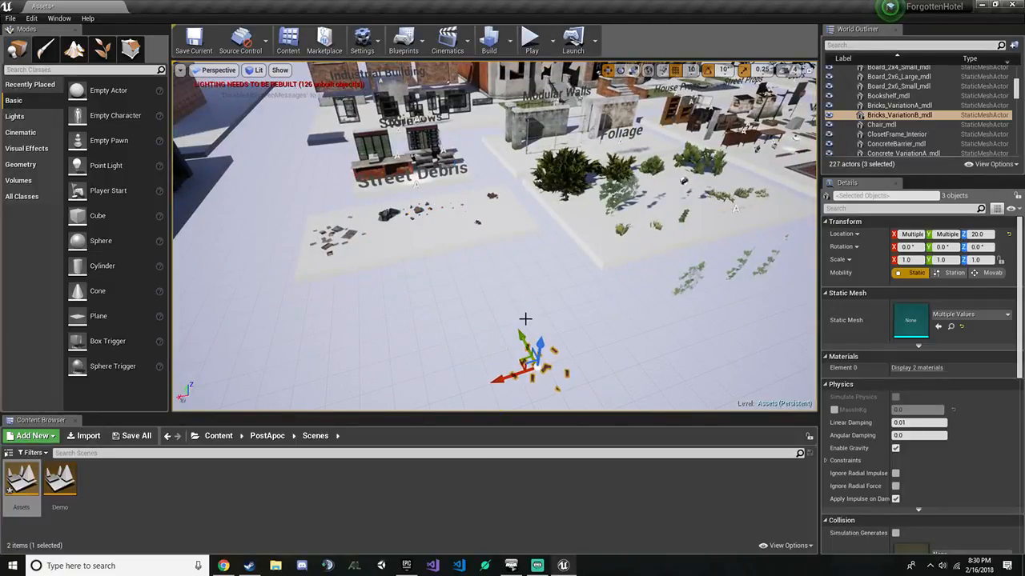
drag(550, 322, 790, 241)
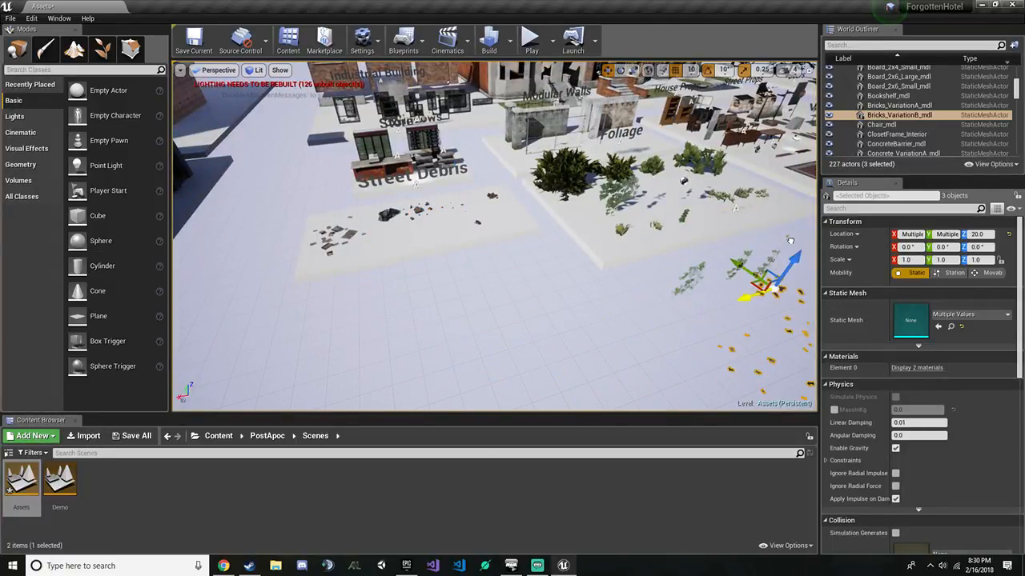
Duplicate the Foliage display's floor slab and move the copy under the gathered meshes, at Y -1914
click(626, 250)
key(f)
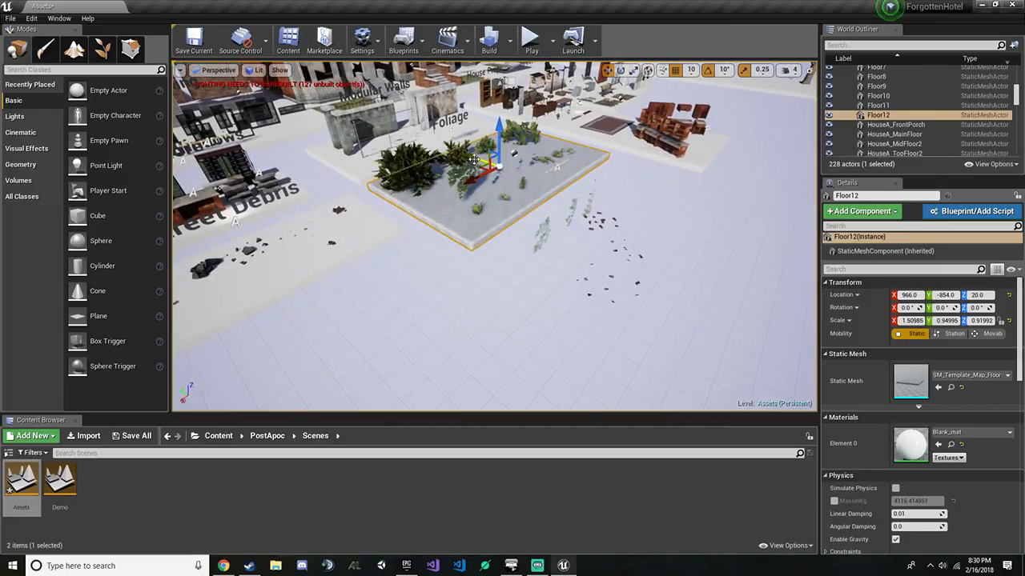
drag(474, 160, 554, 210)
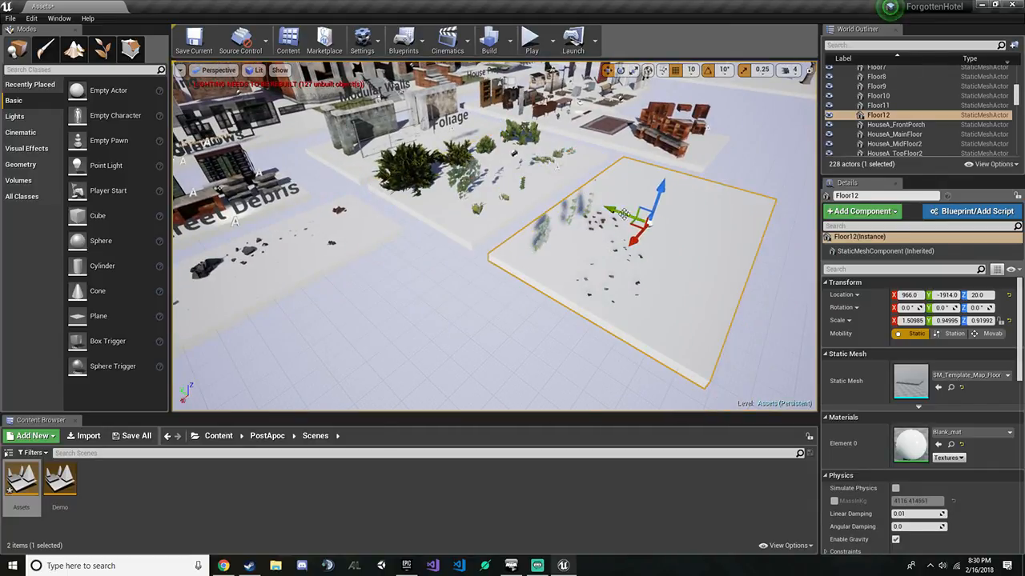
Duplicate the Foliage text label onto the new floor slab at Y -1964 and set its text to "Porting dis shiet"
right_drag(622, 212, 536, 229)
click(502, 178)
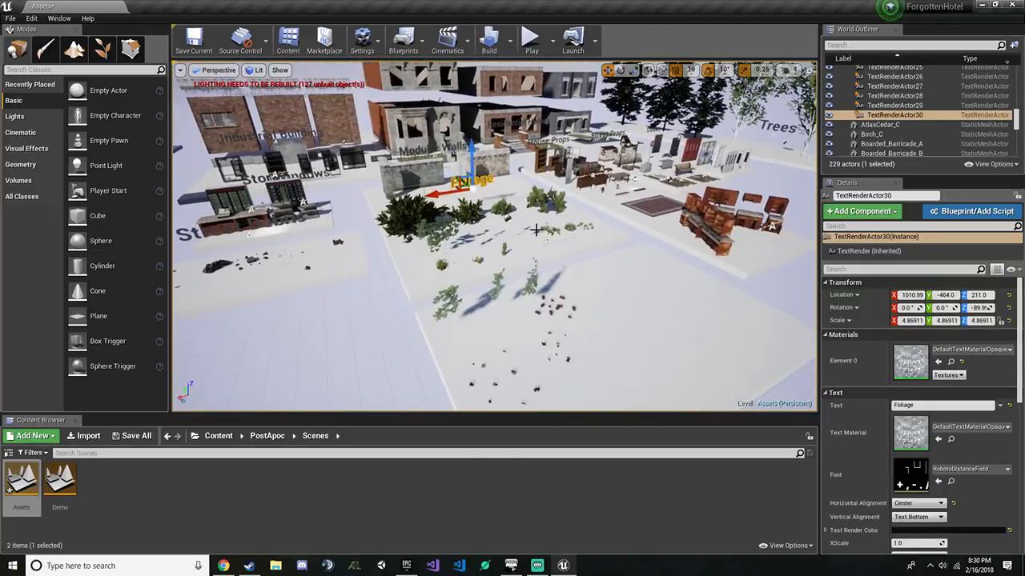
drag(480, 199, 613, 288)
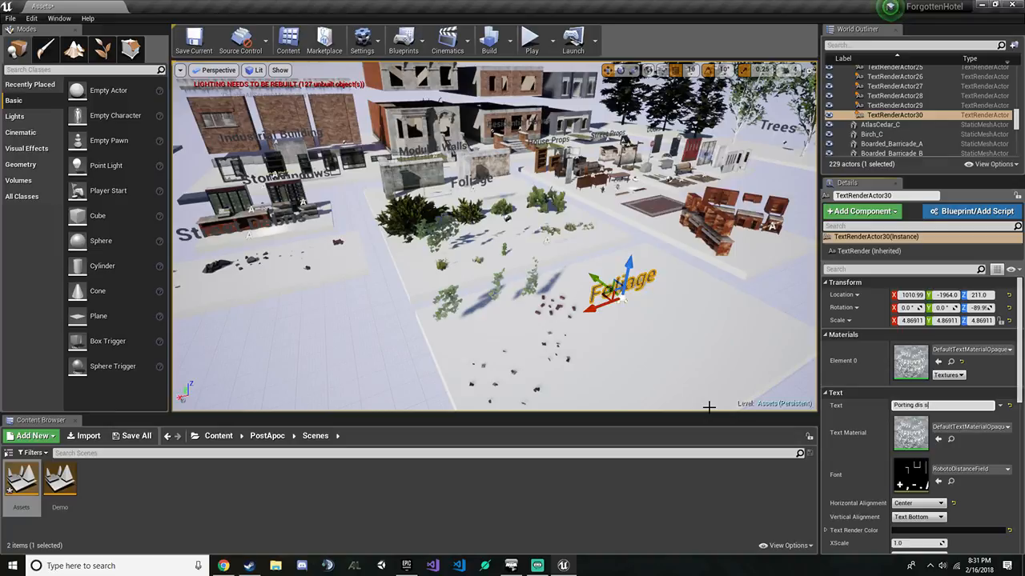
click(348, 319)
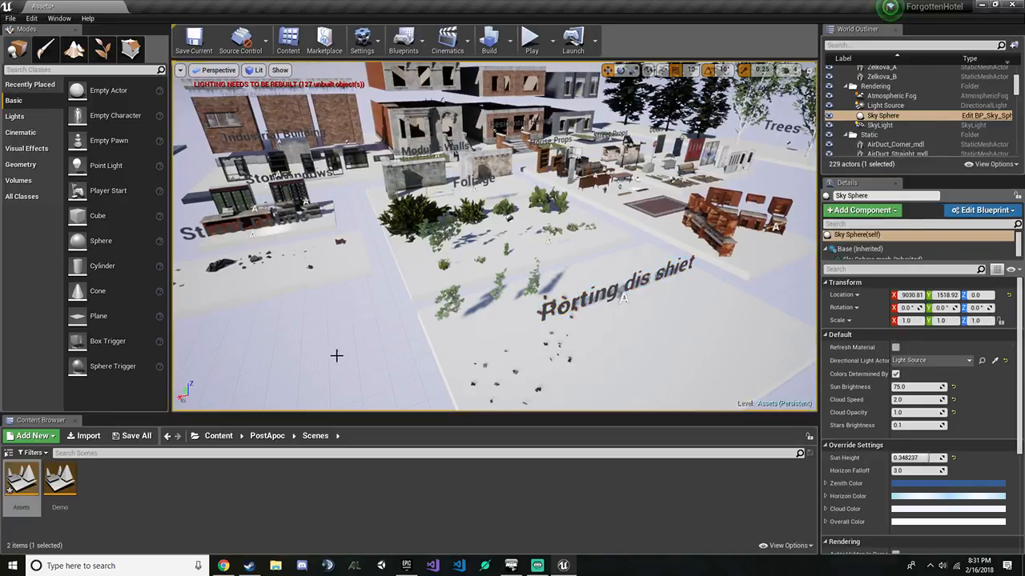
Select the moved Ivy_Climb3 plant and locate its static mesh Ivy_Medium among the project's assets
key(w)
right_drag(433, 343, 417, 255)
click(417, 255)
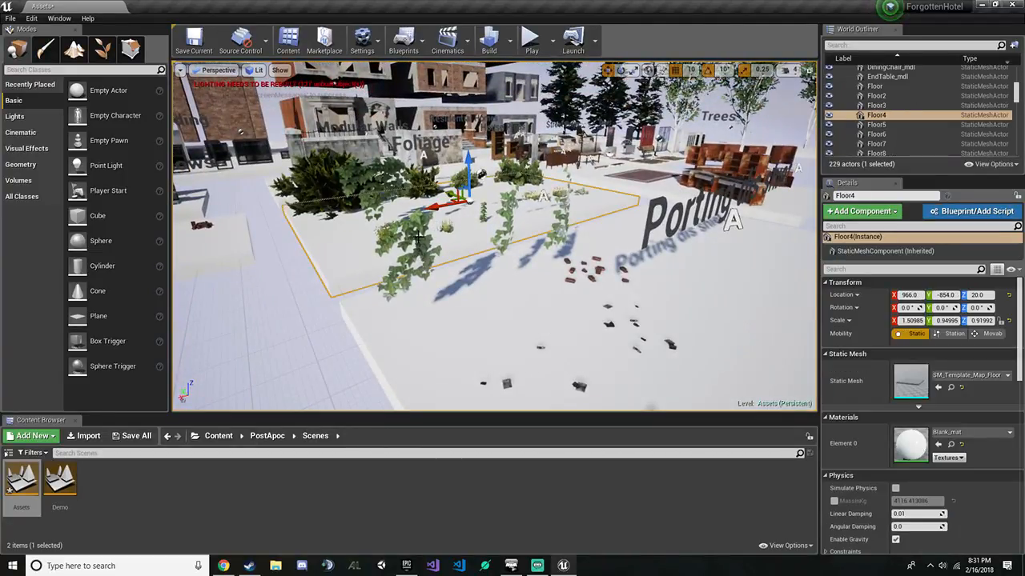
click(419, 236)
right_click(418, 237)
mouse_move(469, 437)
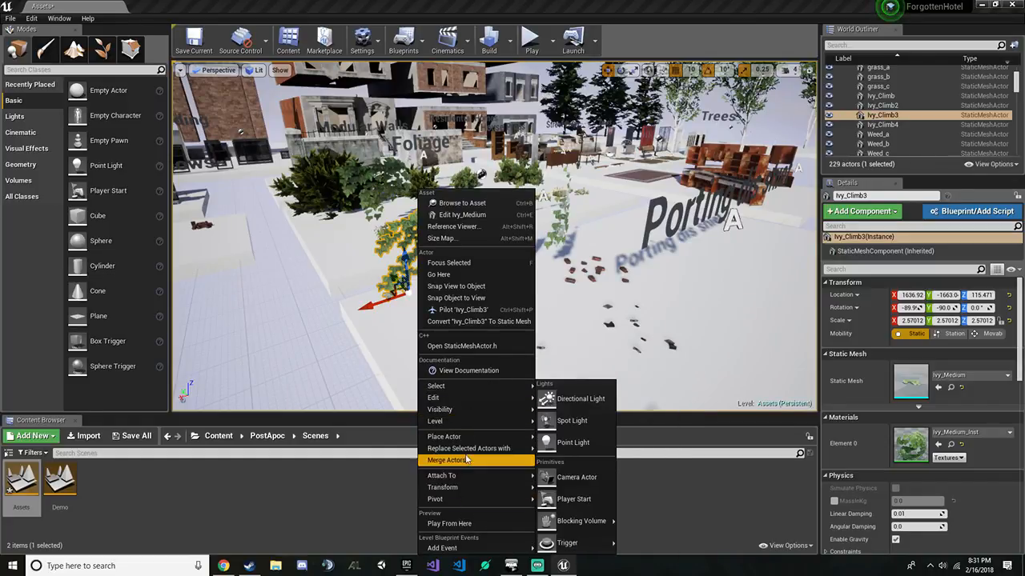
click(271, 437)
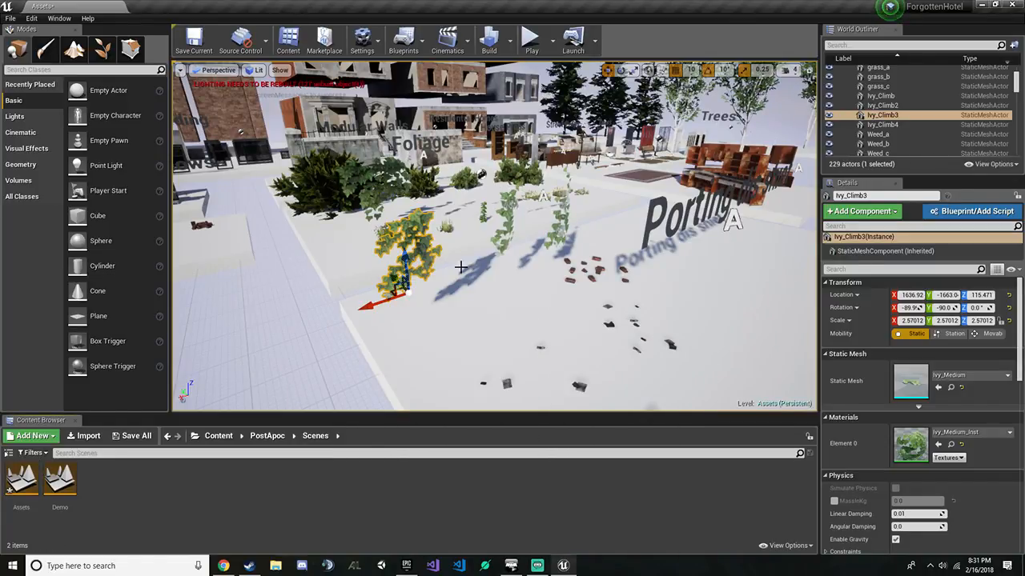
click(950, 387)
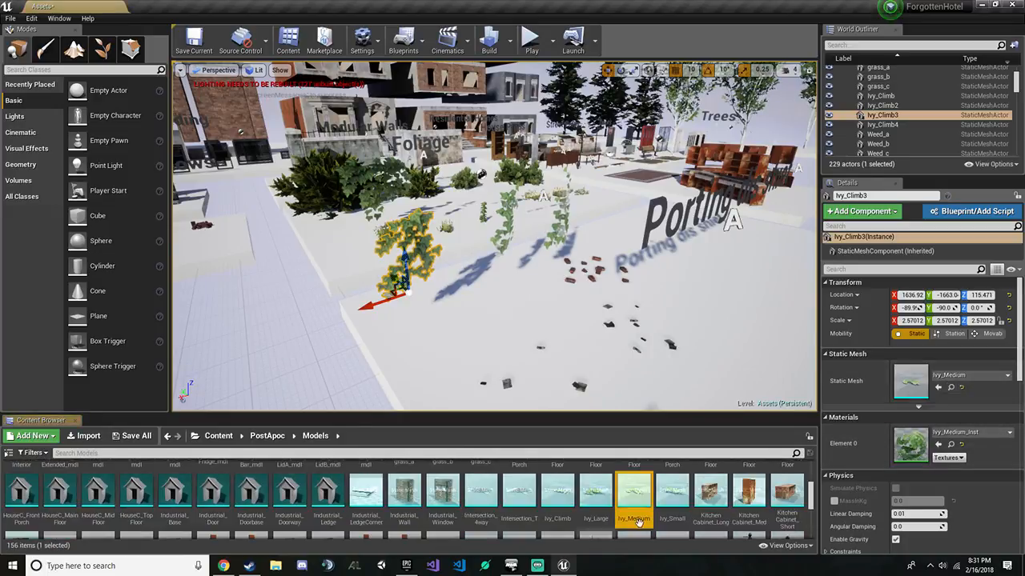
Start exporting the Ivy_Medium mesh as an FBX file, with the Ivy folder in P:\ca\chernarusredux_buildings as destination
right_click(634, 489)
mouse_move(689, 338)
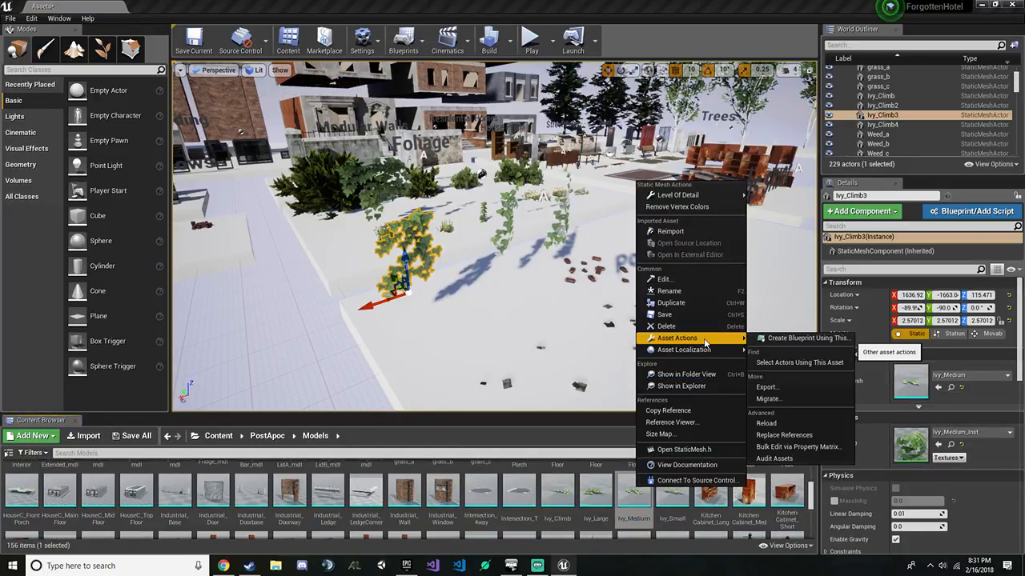
click(793, 399)
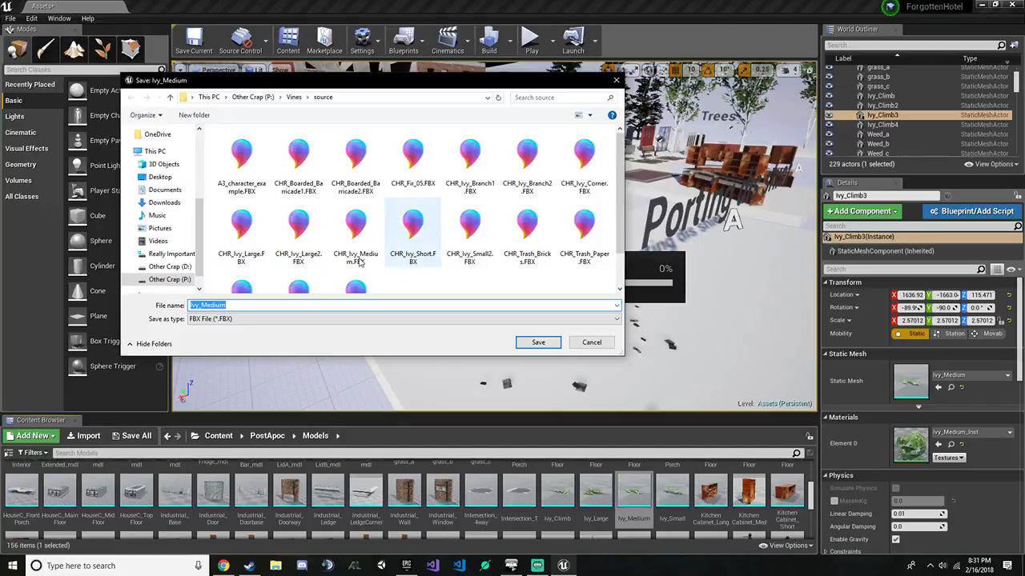
click(253, 97)
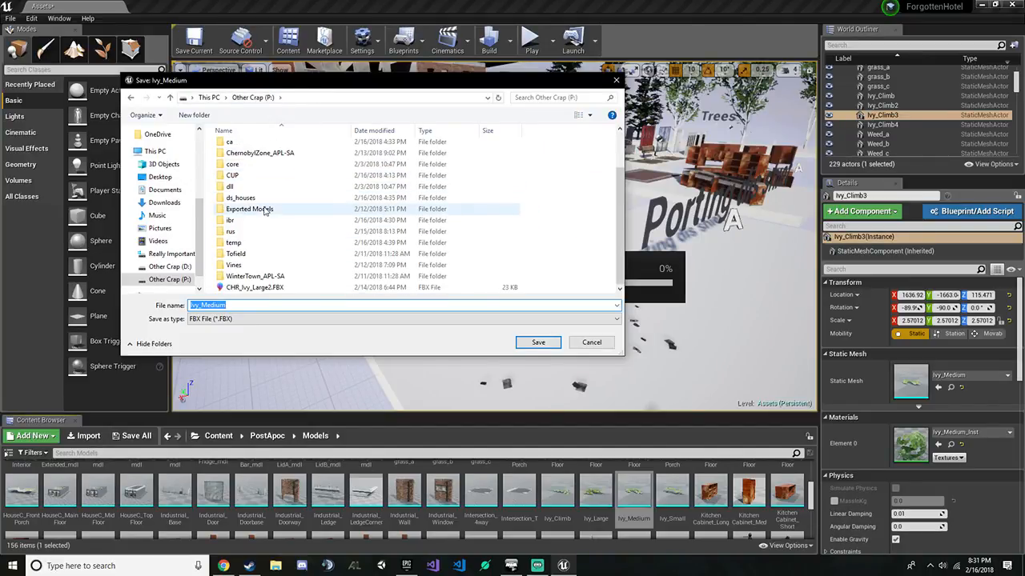
double_click(251, 143)
scroll(272, 242, down, 7)
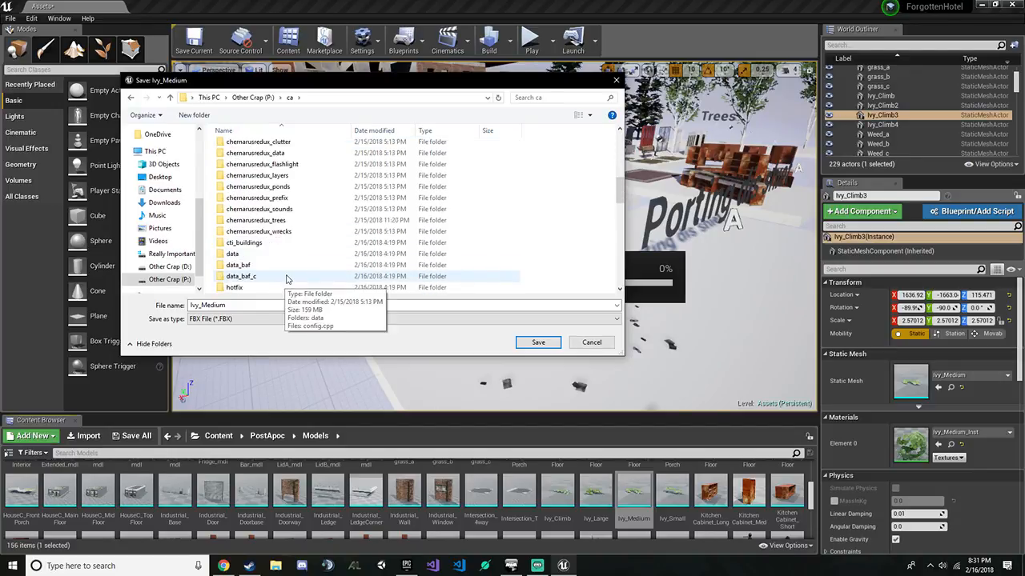
scroll(269, 210, down, 4)
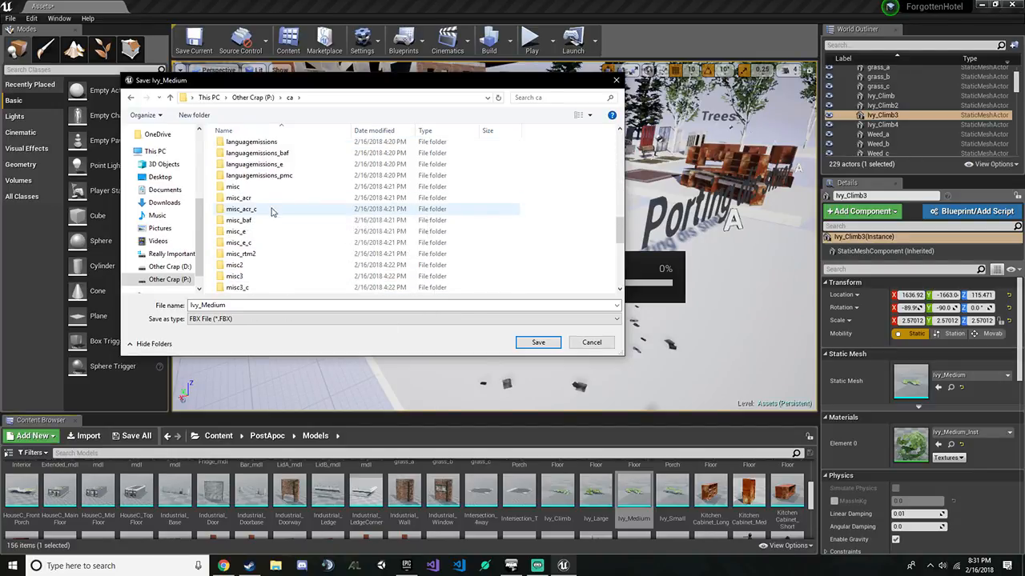
scroll(280, 221, up, 12)
scroll(280, 221, down, 4)
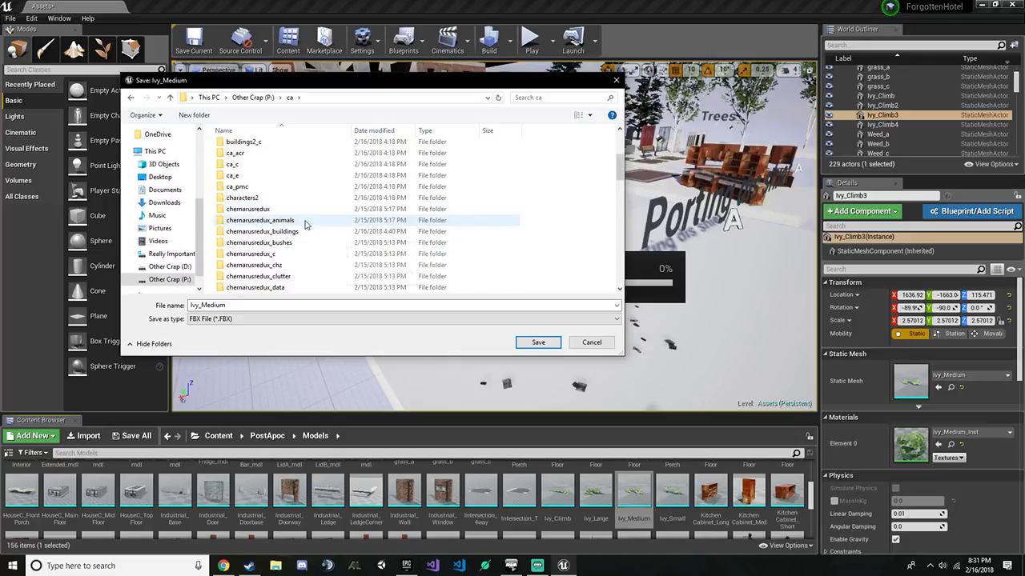
click(304, 232)
double_click(304, 231)
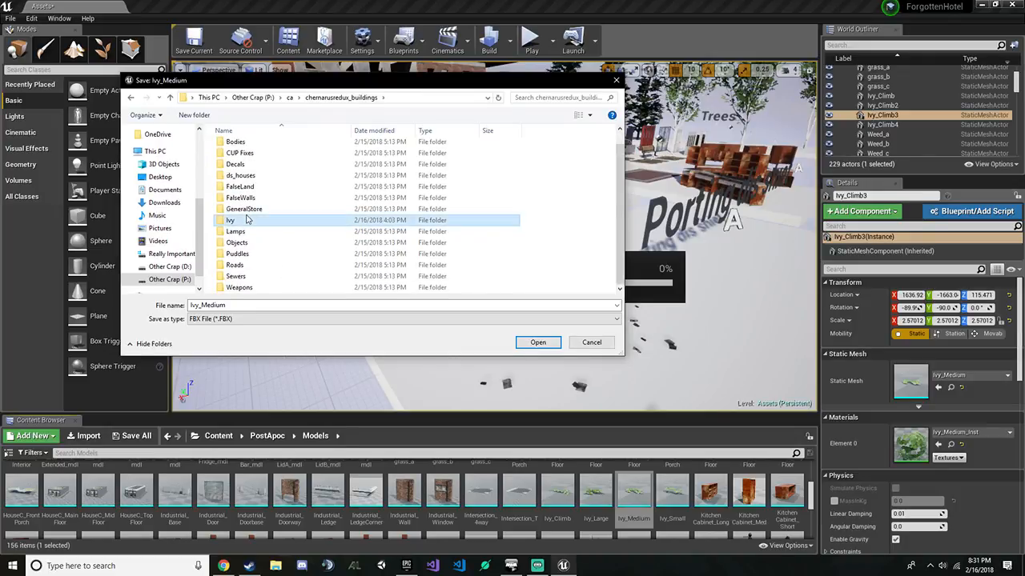
double_click(313, 222)
double_click(260, 150)
key(BackSpace)
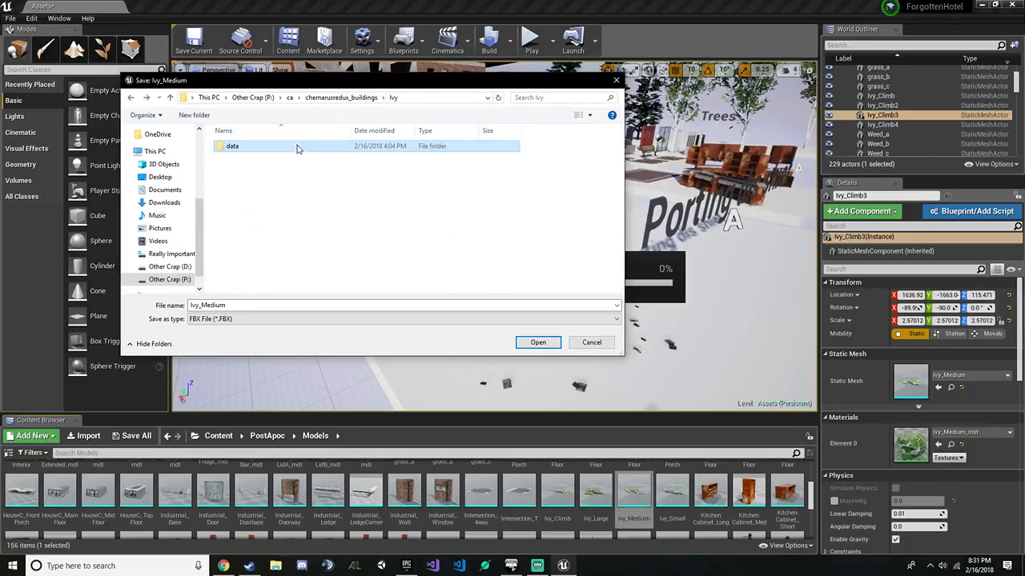
Switch to File Explorer, open P:\ca\chernarusredux_buildings\Ivy and copy the file name of chr_ivy_large2.p3d
double_click(227, 305)
click(275, 566)
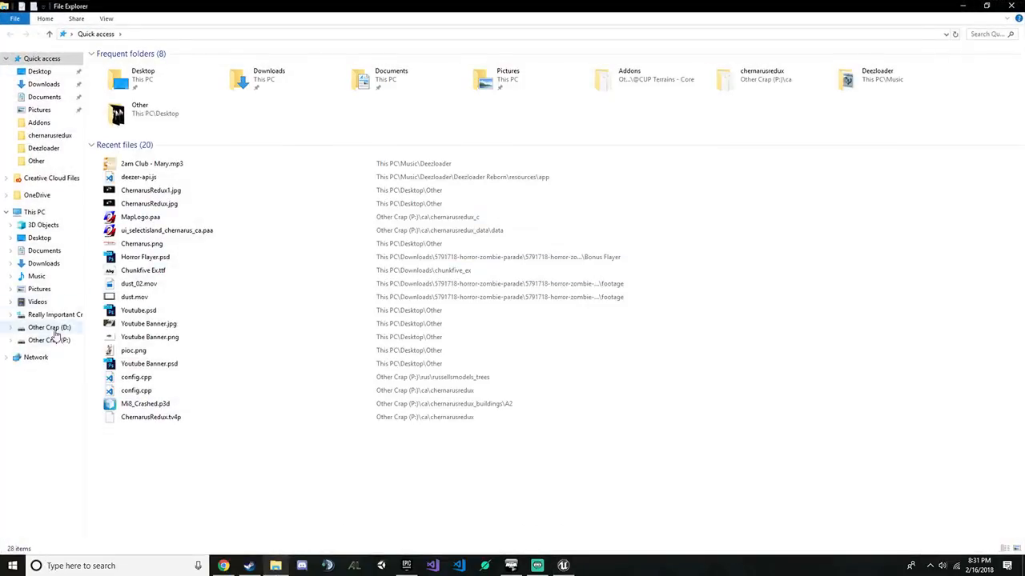
click(55, 343)
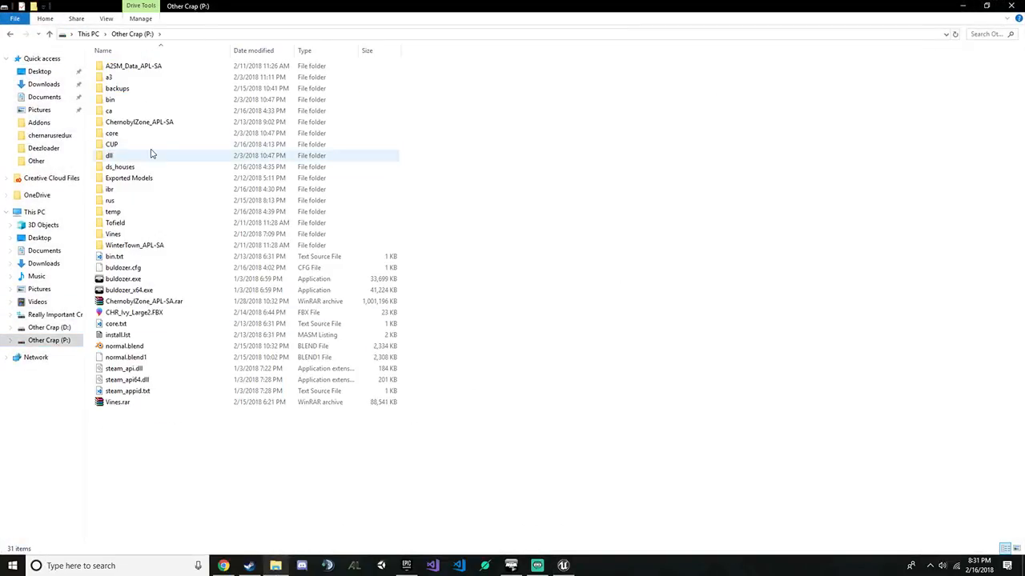
double_click(142, 111)
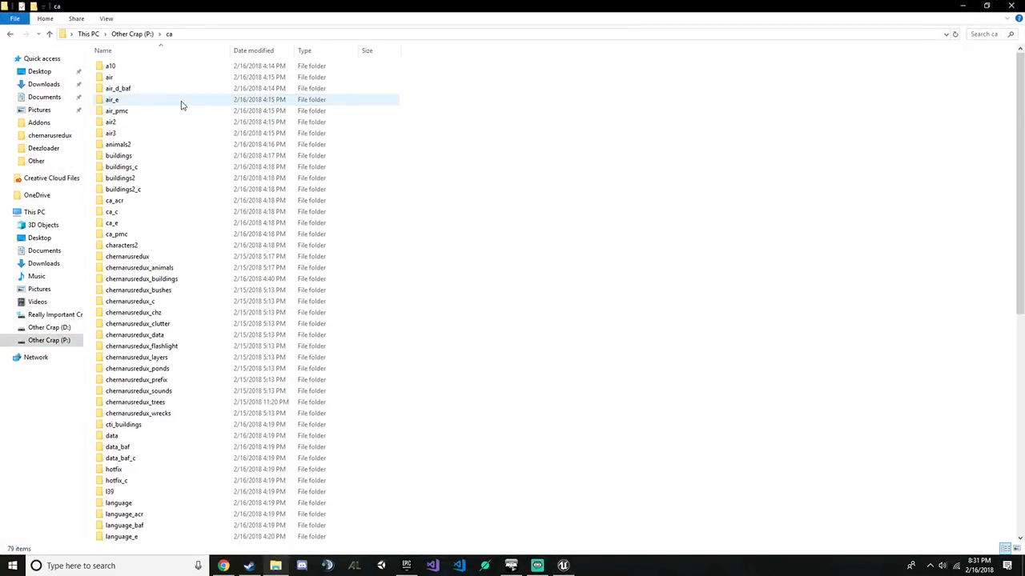
double_click(198, 282)
double_click(152, 158)
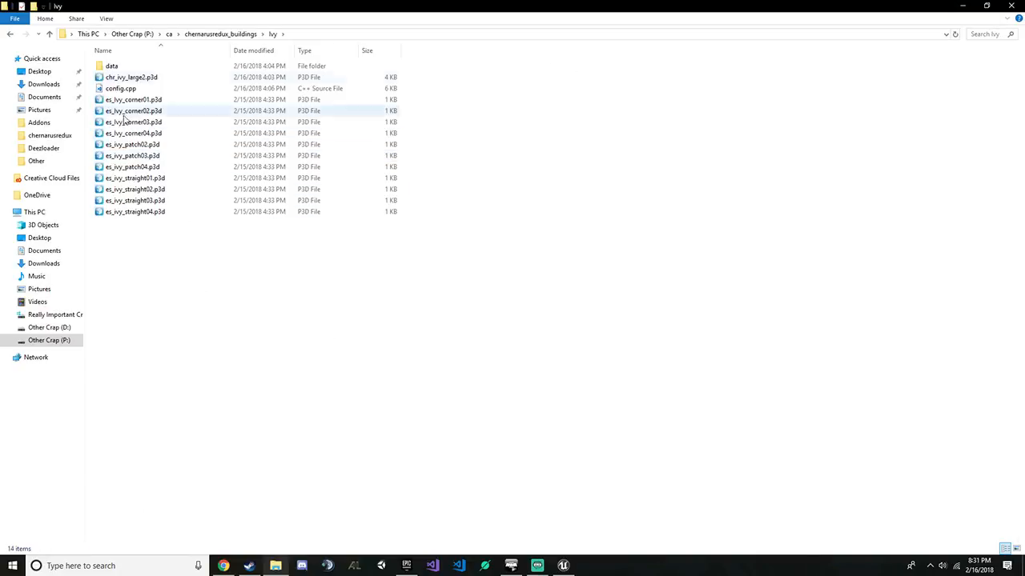
click(160, 78)
key(ctrl+c)
key(F2)
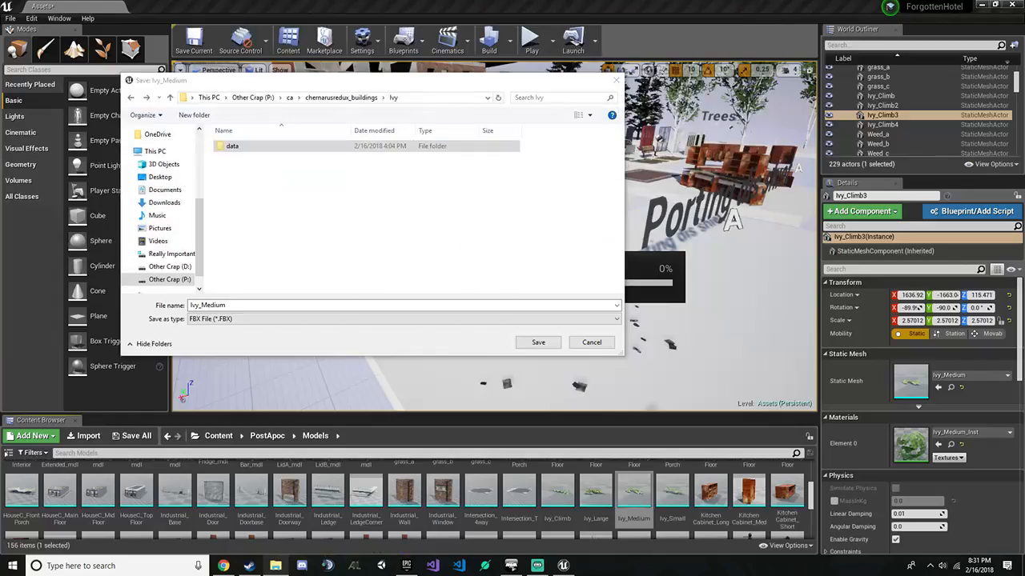
Switch back to the Unreal export dialog, name the file chr_ivy_medium and export it with the default FBX options
key(ctrl+a)
key(ctrl+v)
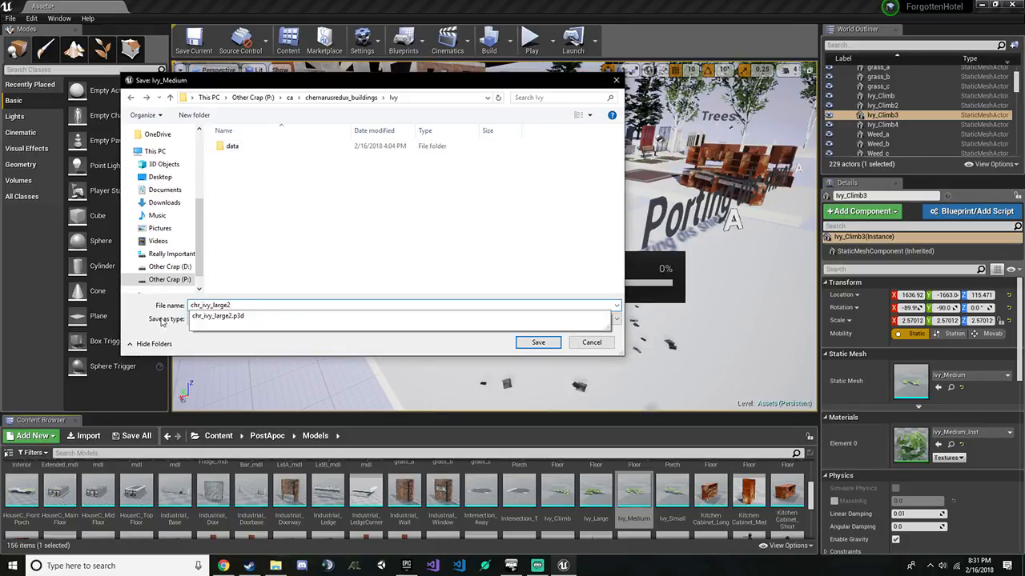
text(mediu)
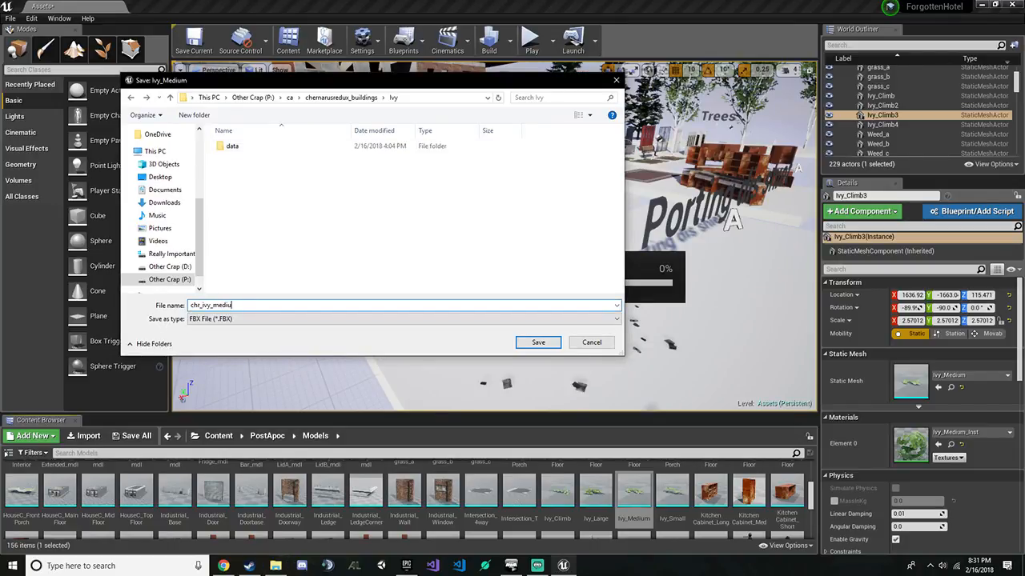
text(m)
key(Return)
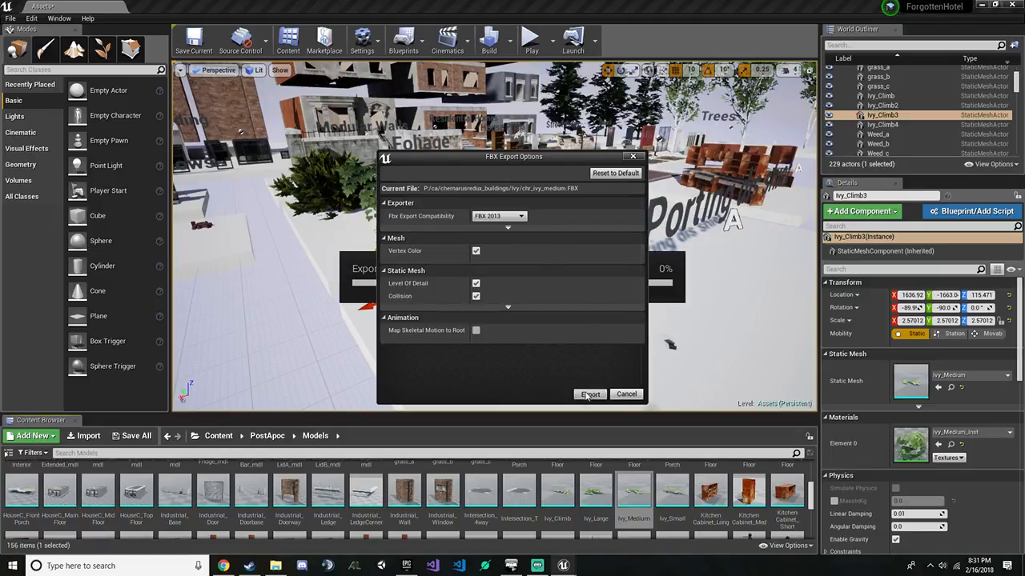
click(589, 395)
Check the Ivy folder in File Explorer for the exported chr_ivy_medium.FBX and launch Blender
click(275, 566)
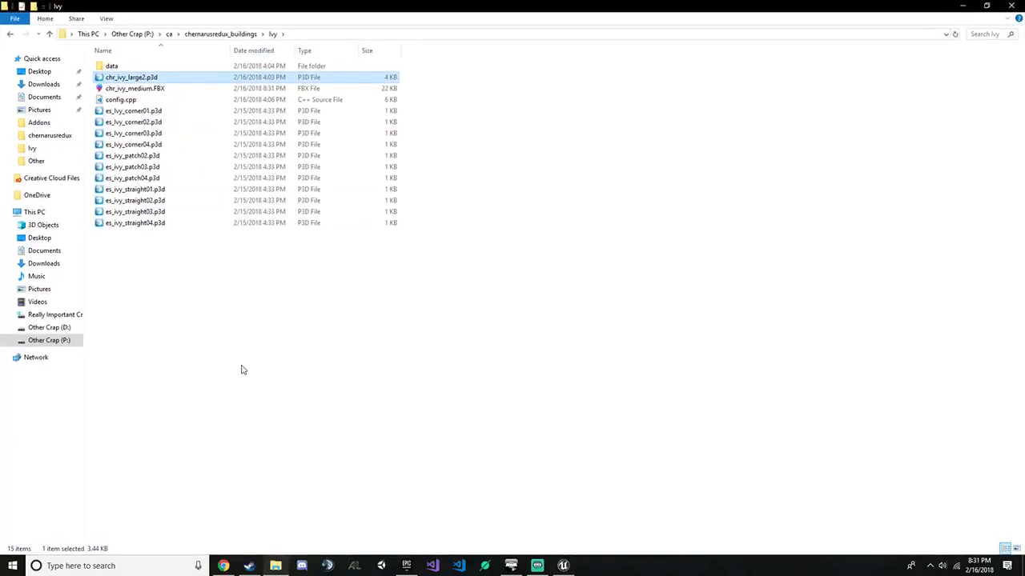
click(295, 473)
right_click(281, 570)
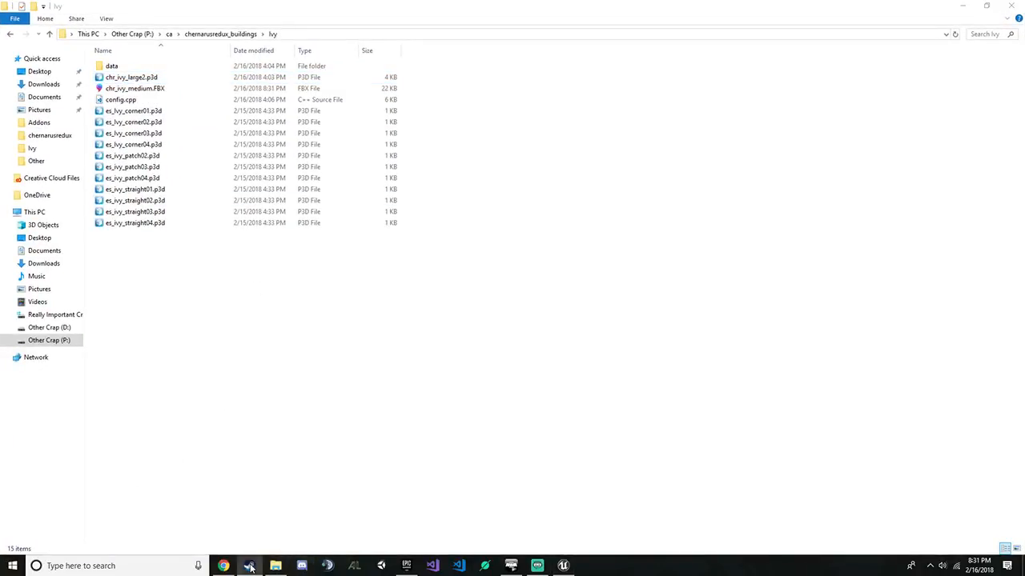
click(249, 313)
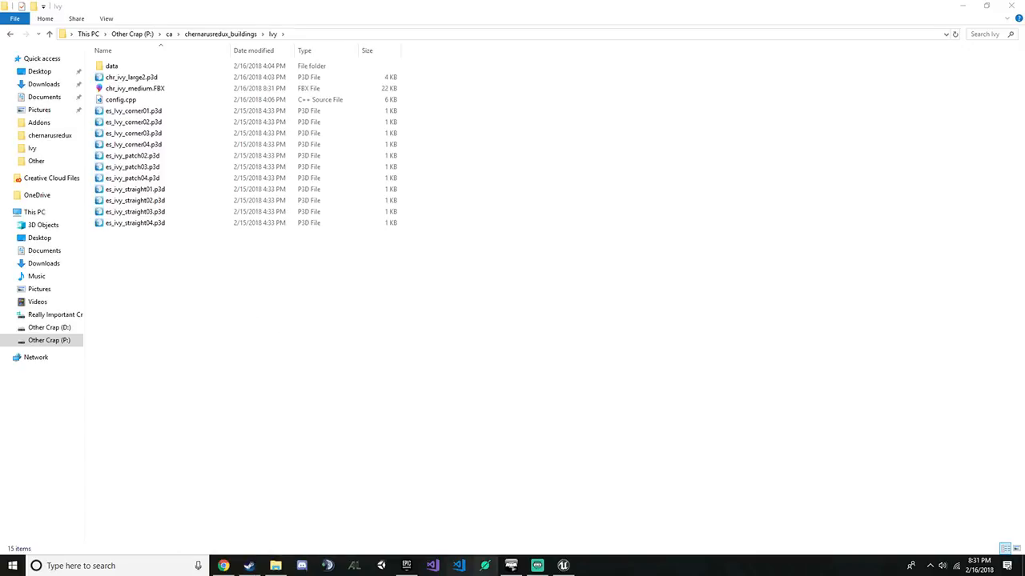
click(565, 566)
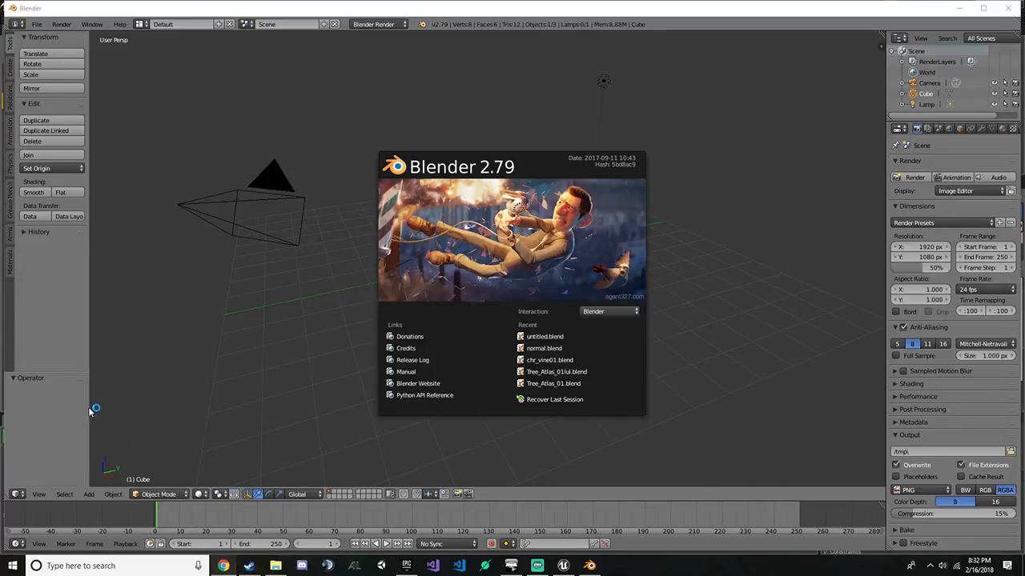
Switch to the Unreal editor, locate the Ivy_Medium_Inst material of the selected ivy and find its Ivy_Medium_a texture
click(276, 566)
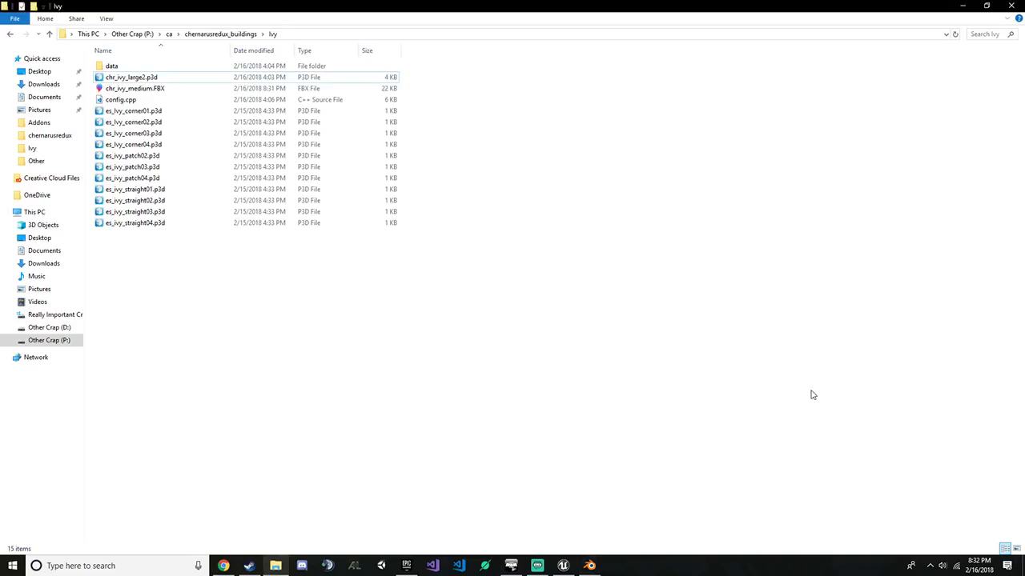
click(407, 566)
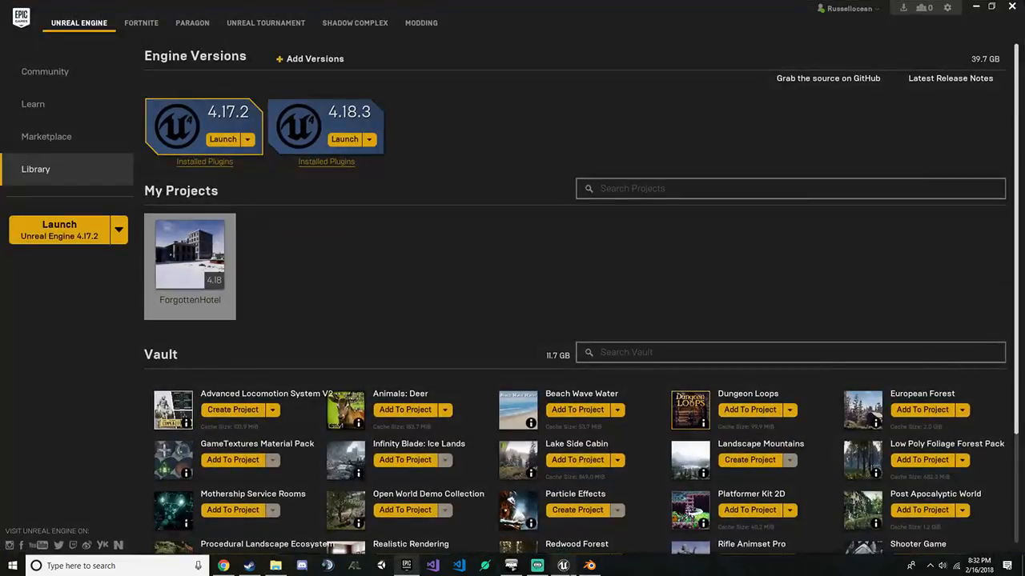
click(563, 566)
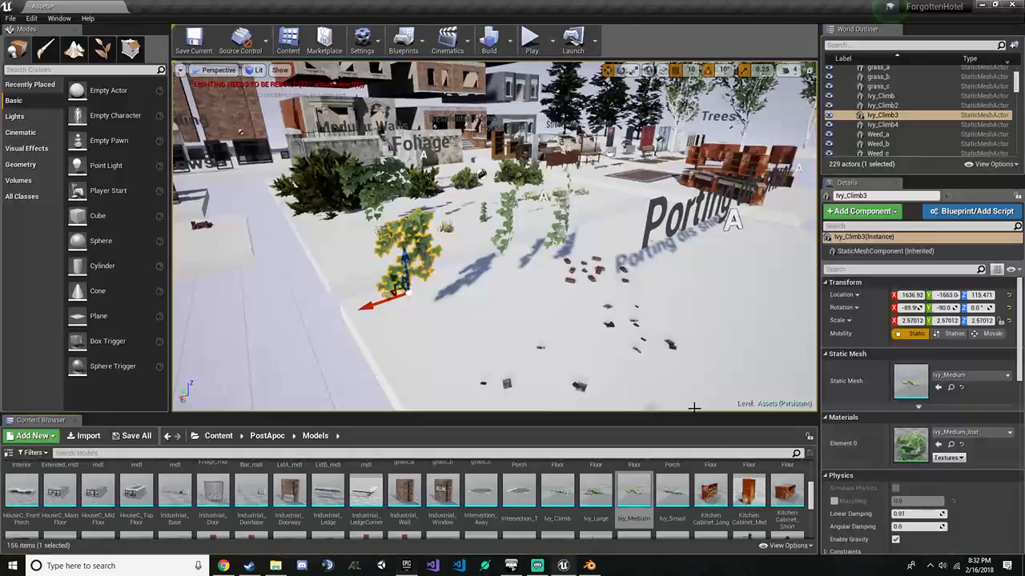
click(952, 445)
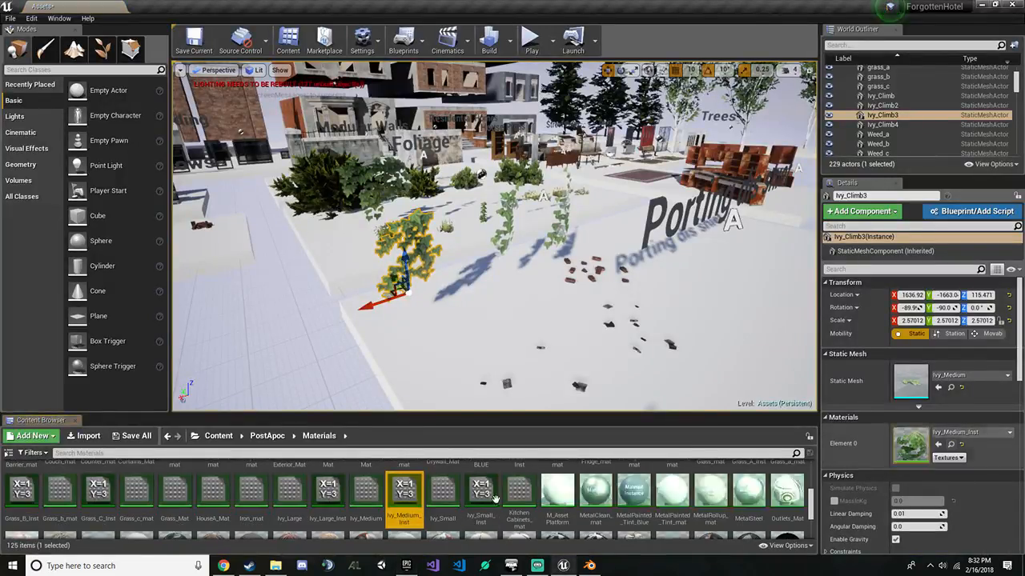
double_click(404, 492)
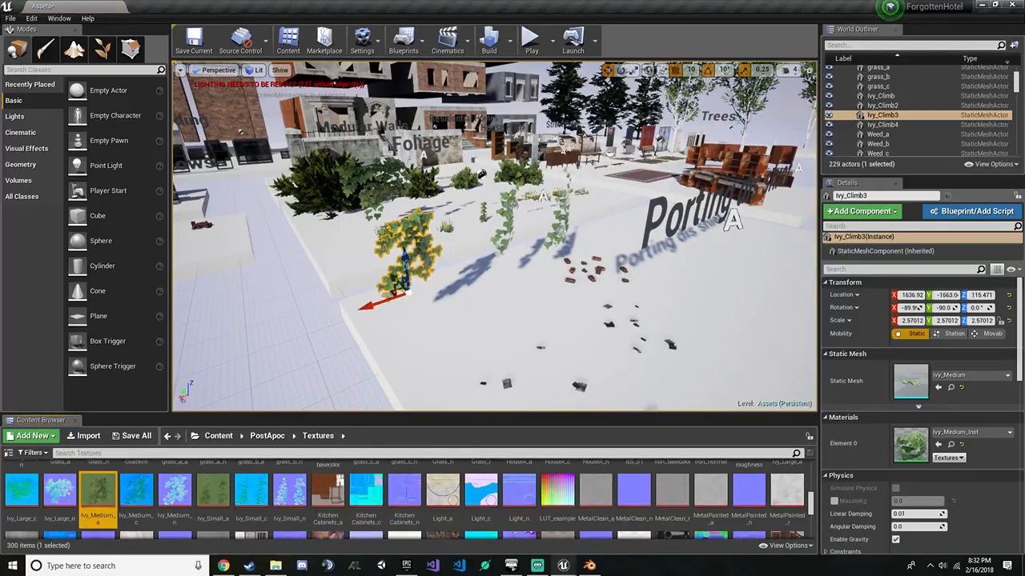
Export the Ivy_Medium_a texture as a Targa file named chr_ivy_medium into the Ivy\data folder
right_click(96, 490)
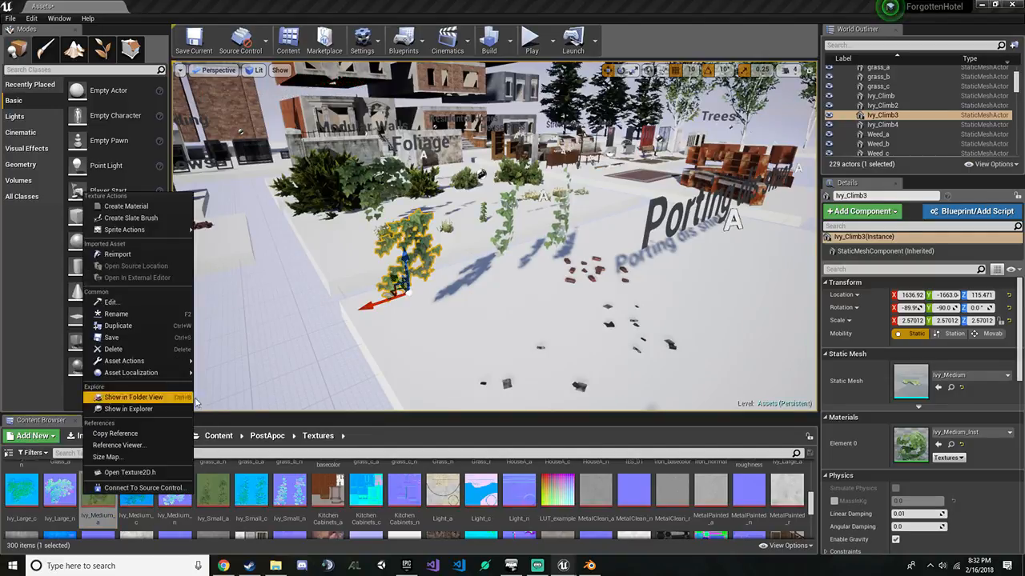
mouse_move(149, 364)
click(213, 410)
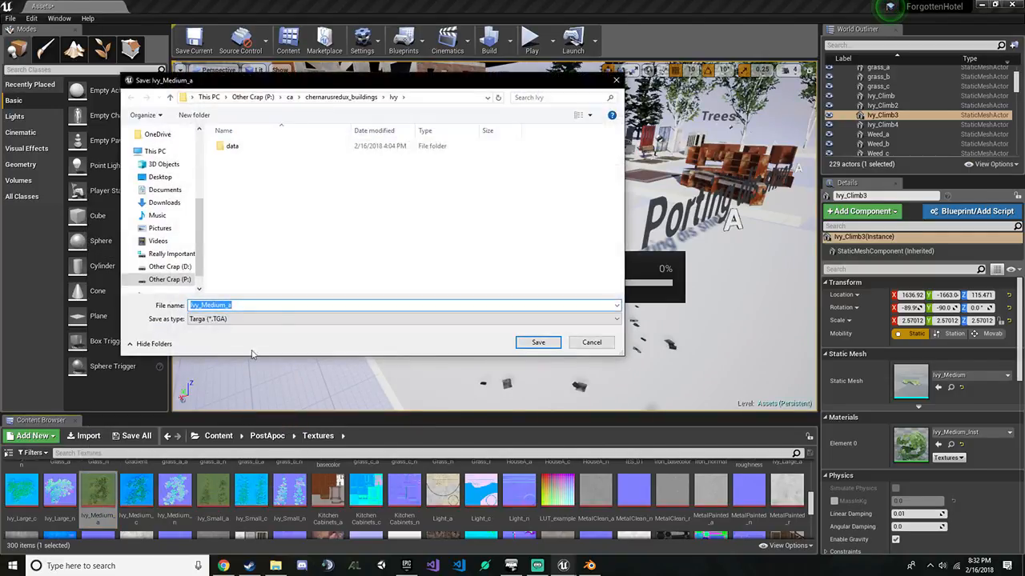
double_click(270, 147)
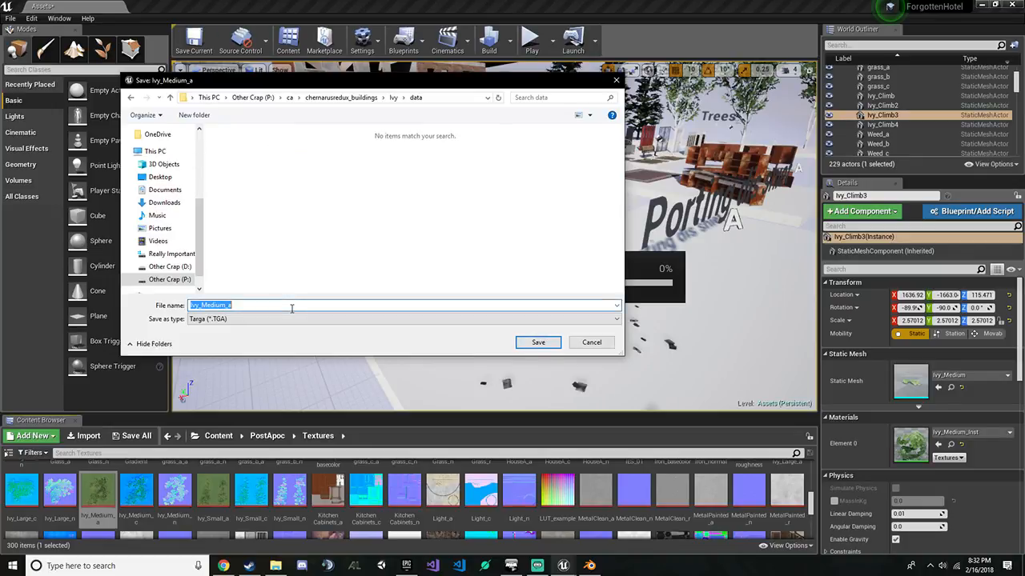
key(ctrl+v)
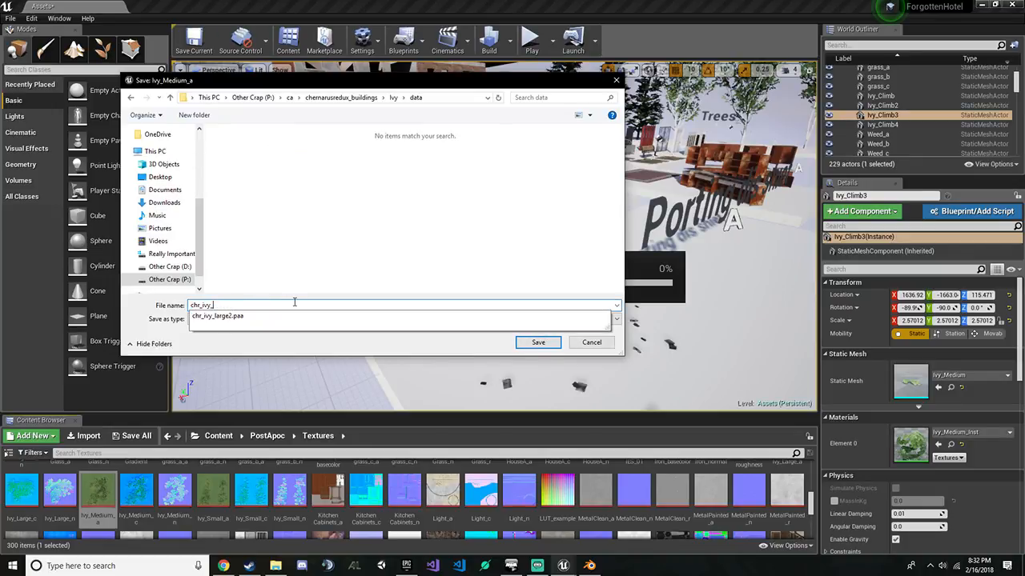
text(medium)
key(Return)
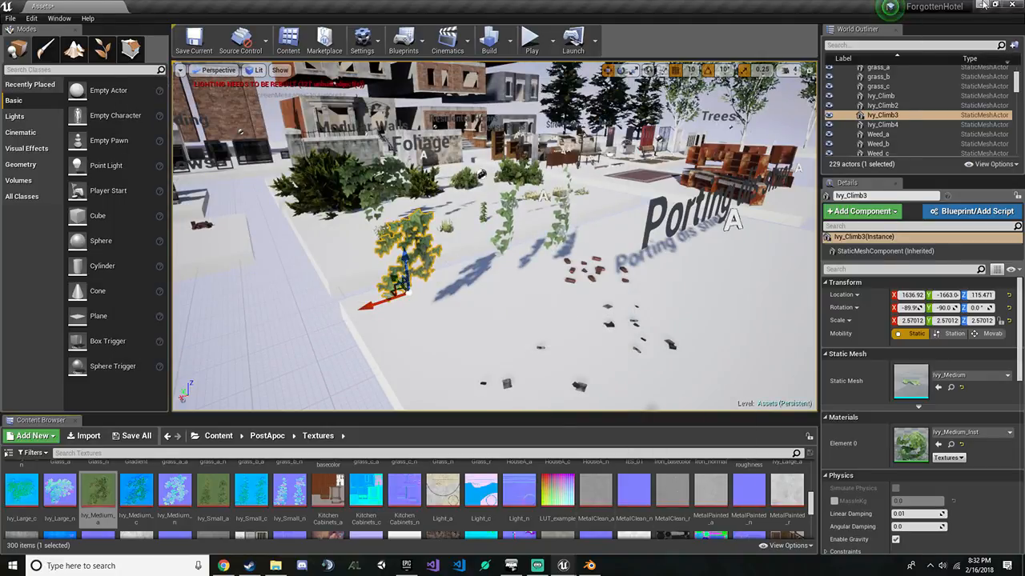
Switch to Blender, dismiss the splash screen and delete the default cube
click(597, 556)
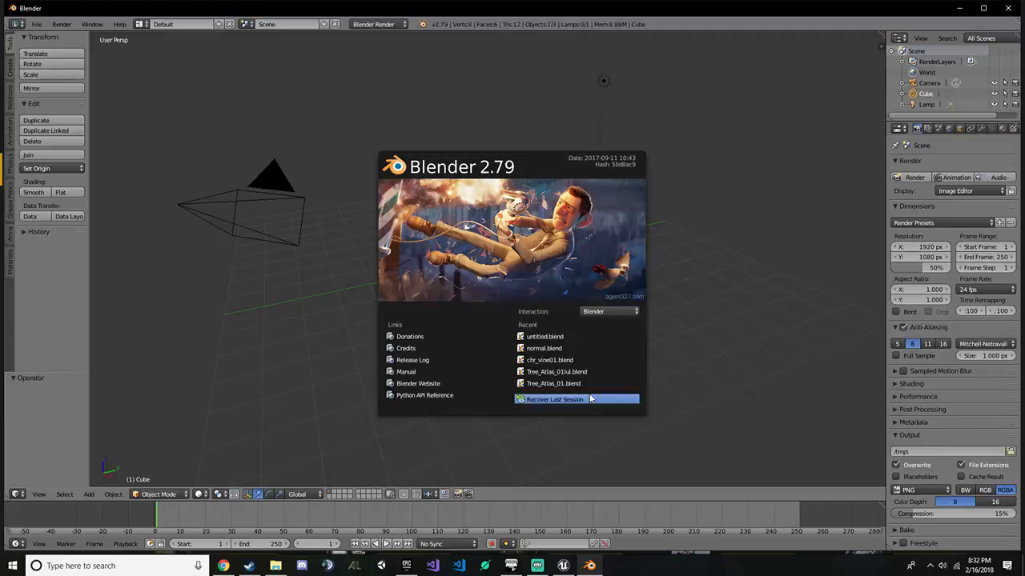
click(677, 183)
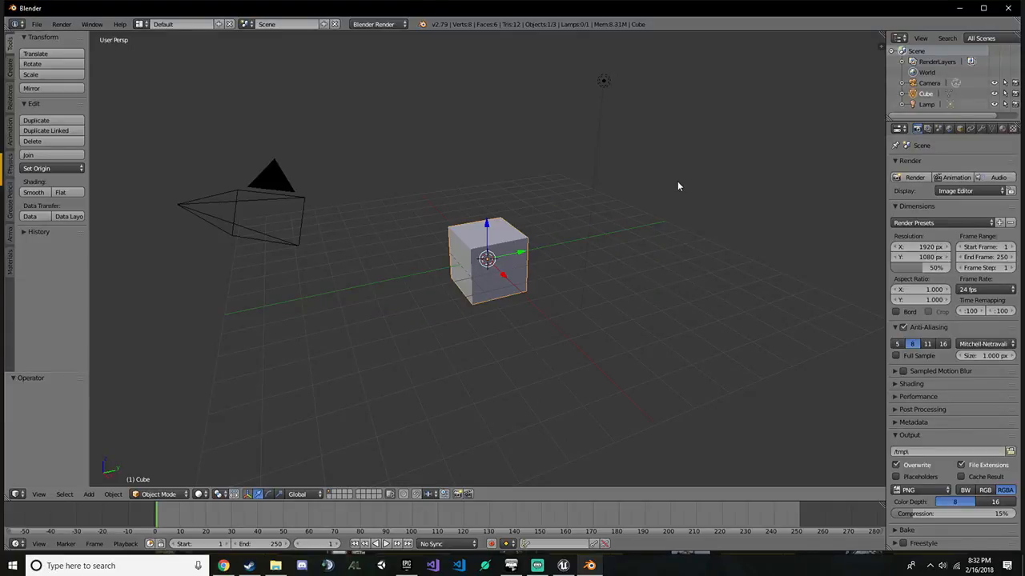
key(Delete)
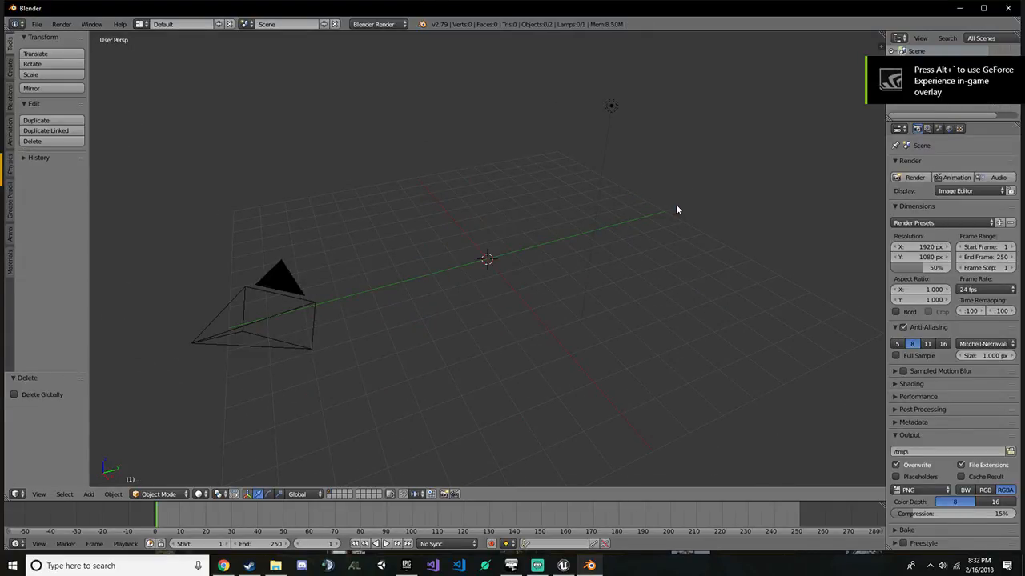
click(36, 25)
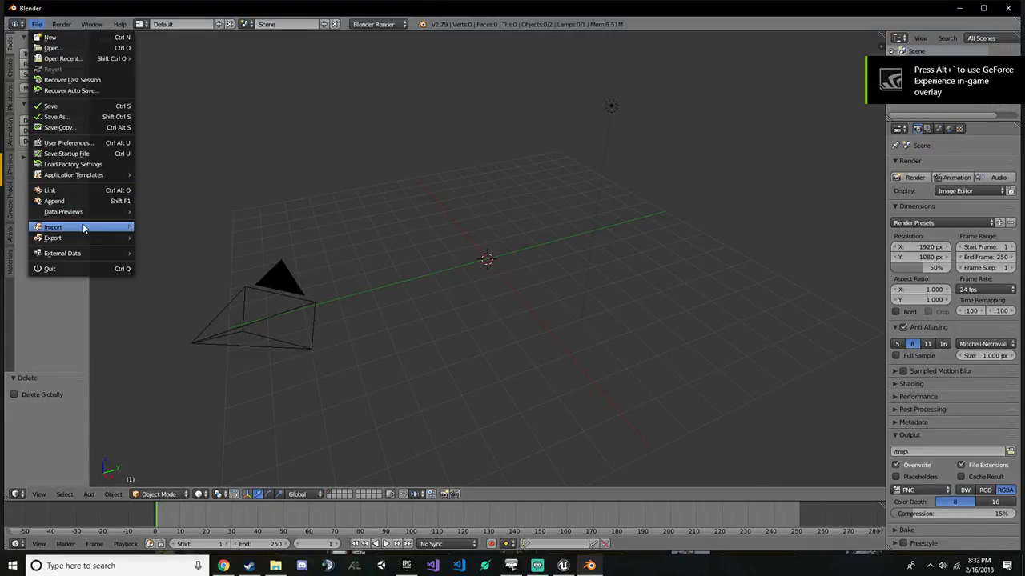
mouse_move(83, 227)
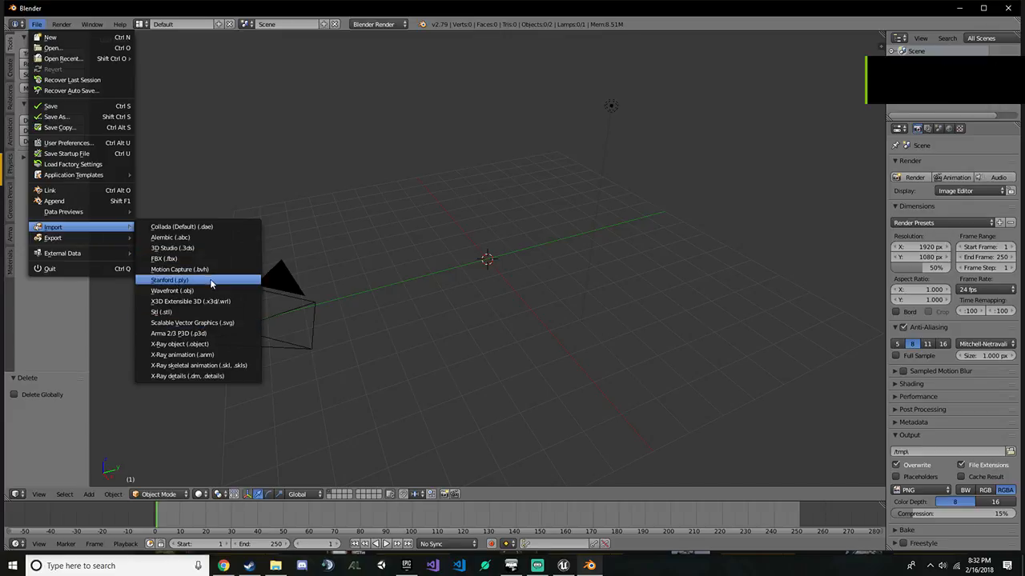
click(204, 269)
click(993, 64)
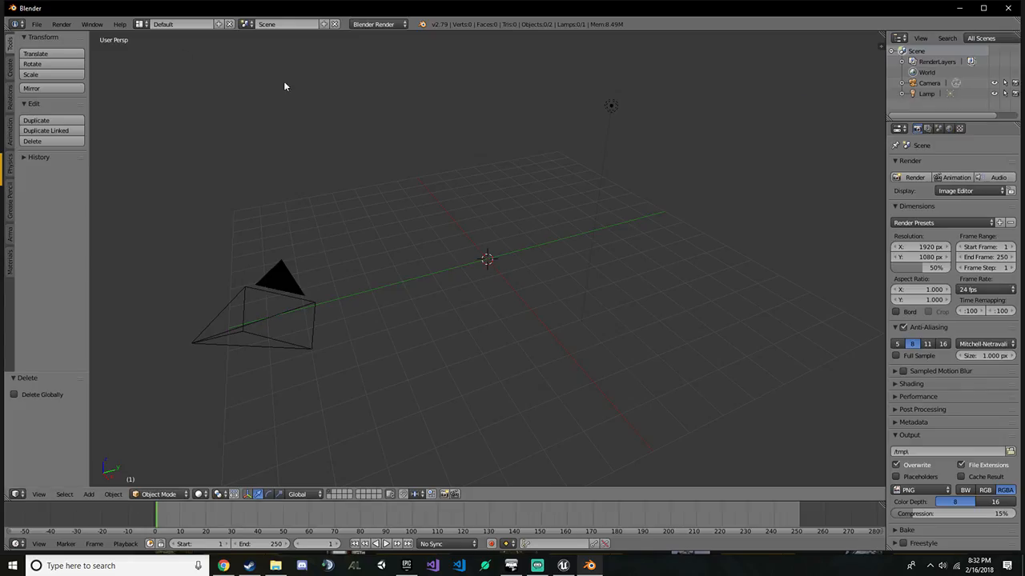
Start an FBX import, copy the path P:\ca\chernarusredux_buildings\Ivy from File Explorer and close that window
click(35, 24)
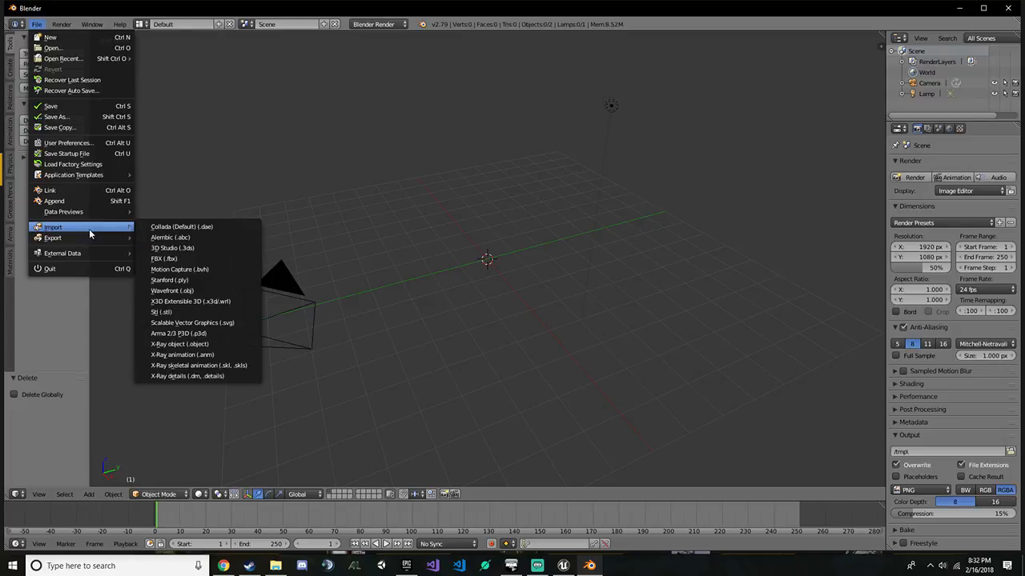
mouse_move(120, 224)
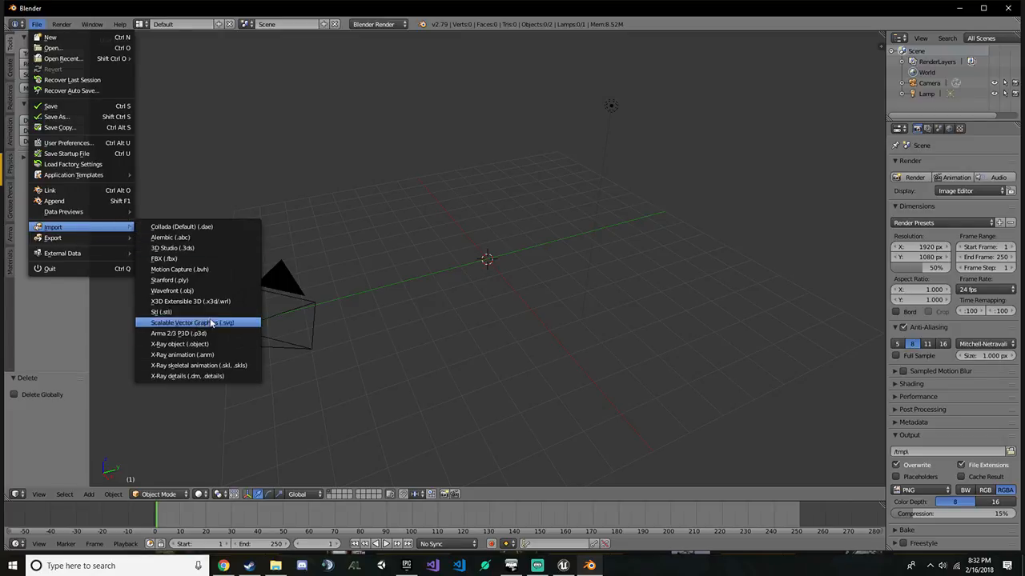
click(203, 259)
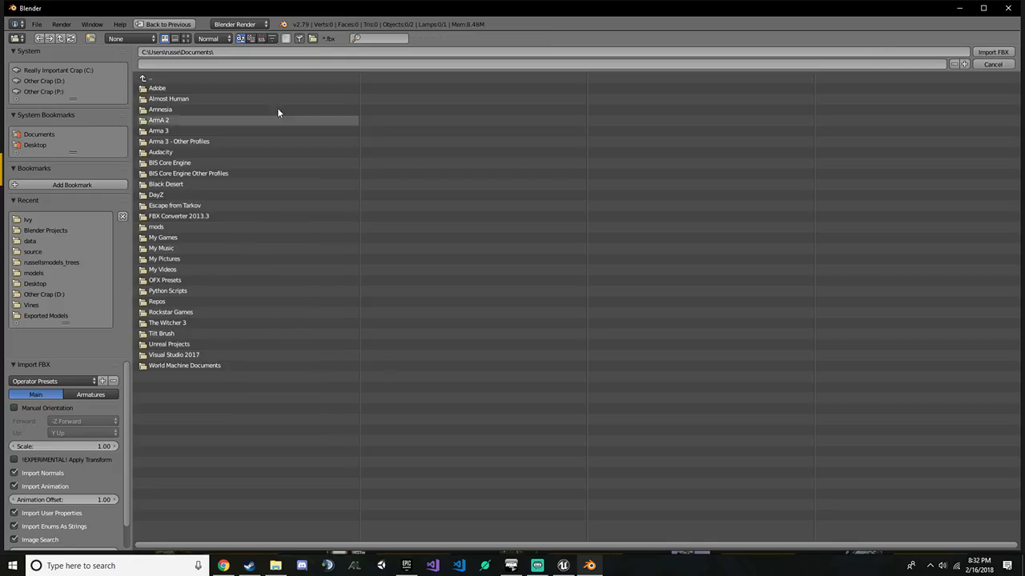
click(276, 567)
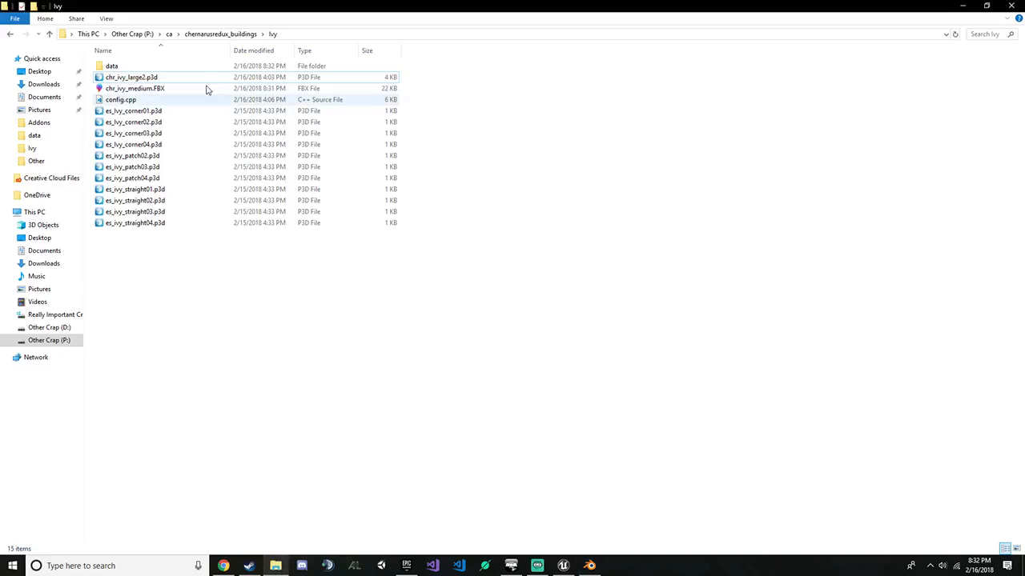
click(319, 35)
key(ctrl+c)
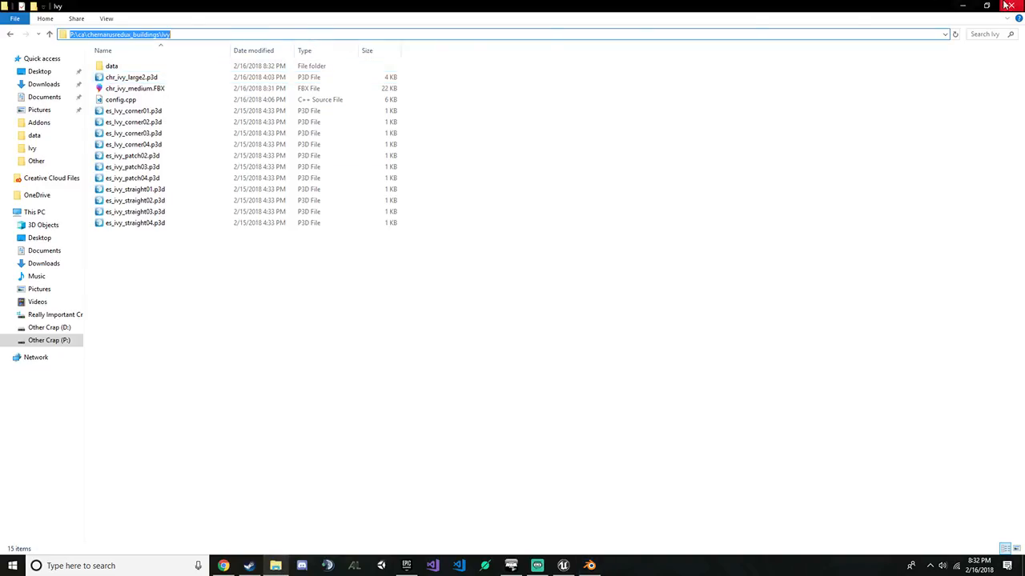
click(1007, 5)
Go to the copied Ivy folder path in the import browser and import chr_ivy_medium.FBX
click(303, 52)
key(ctrl+v)
key(Return)
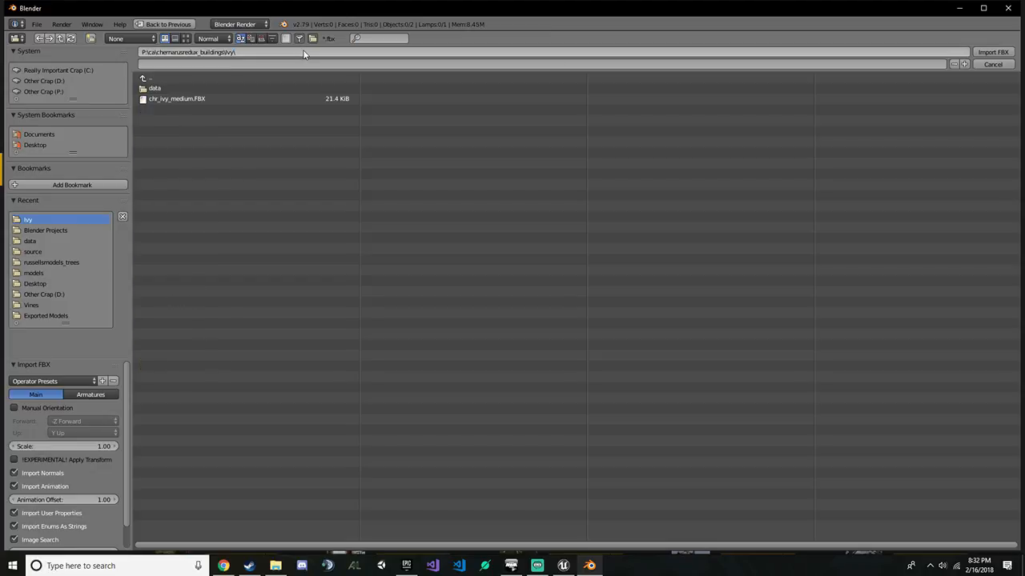
double_click(272, 97)
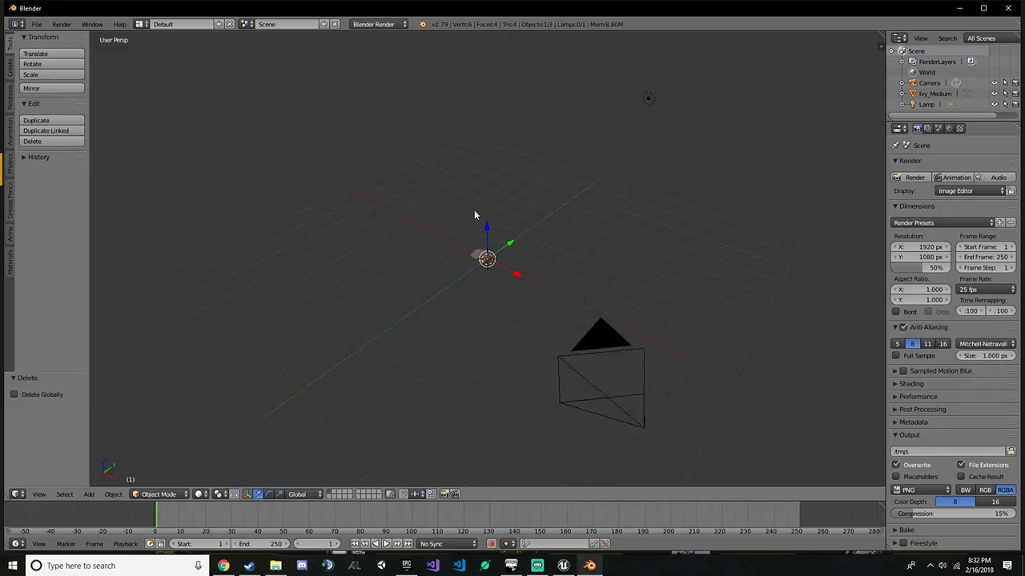
Select the Ivy_Medium object and replace its EnvSamplerTex texture image with chr_ivy_medium.TGA from the Ivy\data folder
middle_drag(463, 277, 584, 270)
click(935, 94)
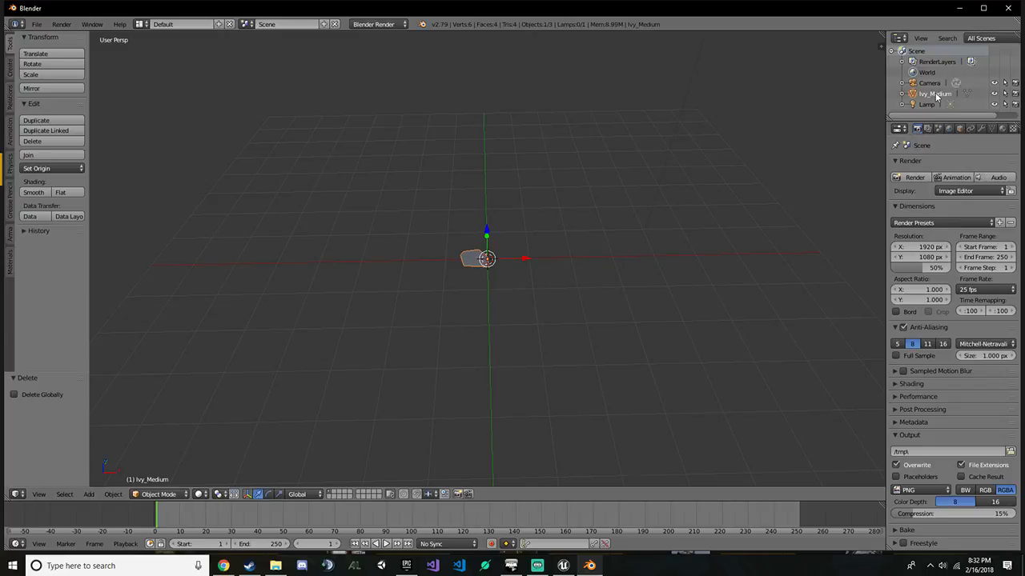
click(1013, 128)
scroll(945, 200, down, 2)
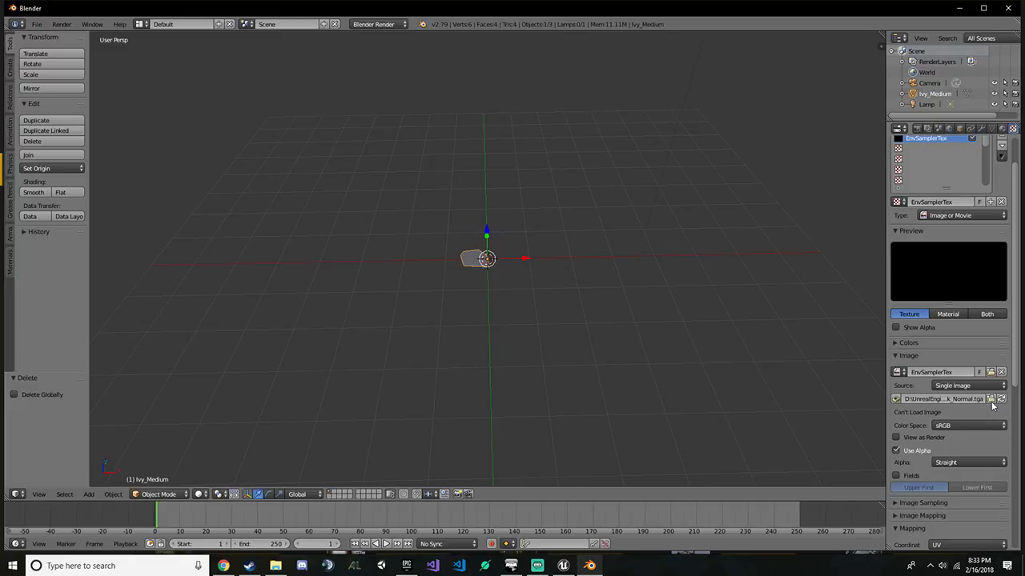
click(994, 399)
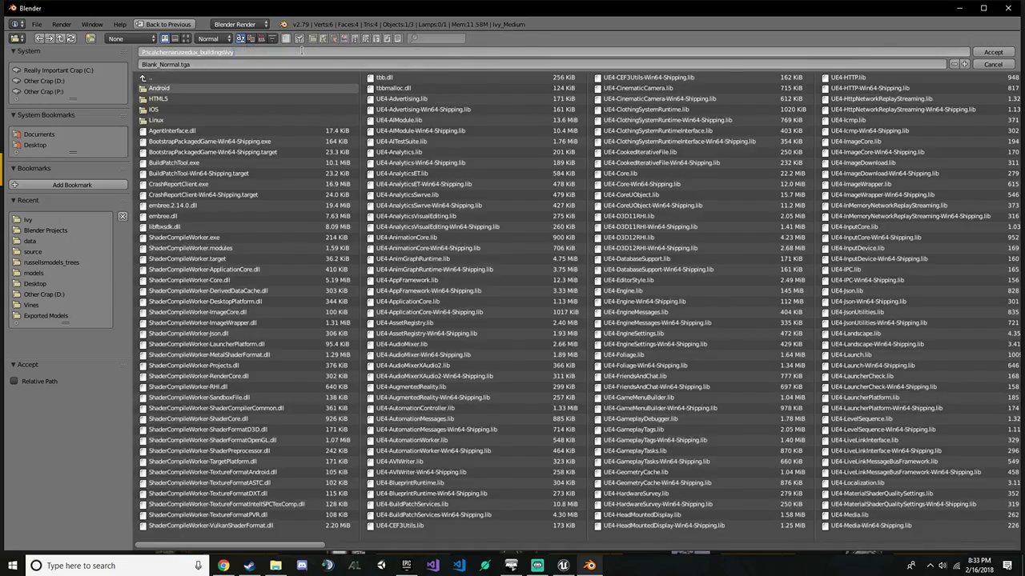
key(Return)
click(170, 89)
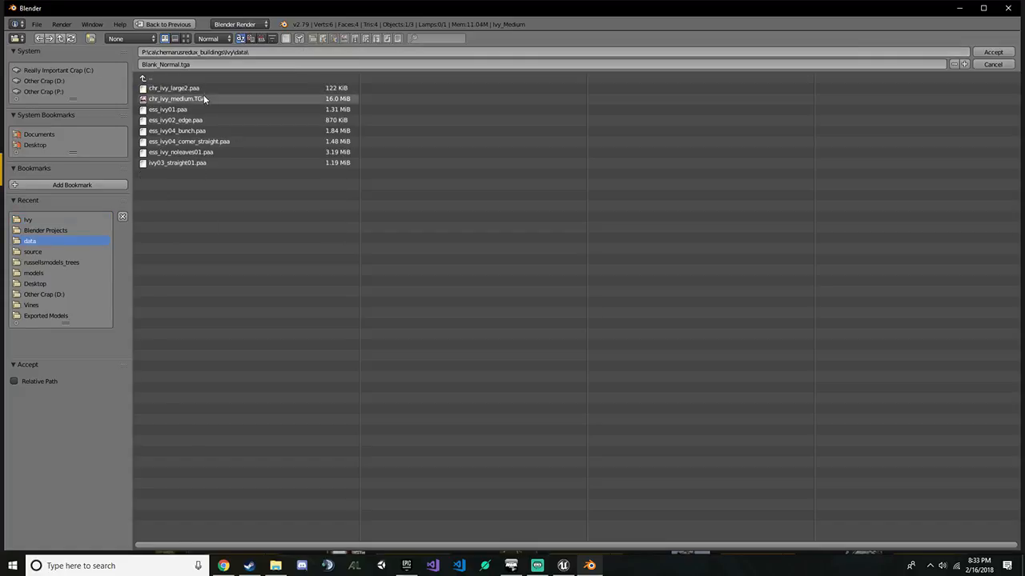
double_click(204, 96)
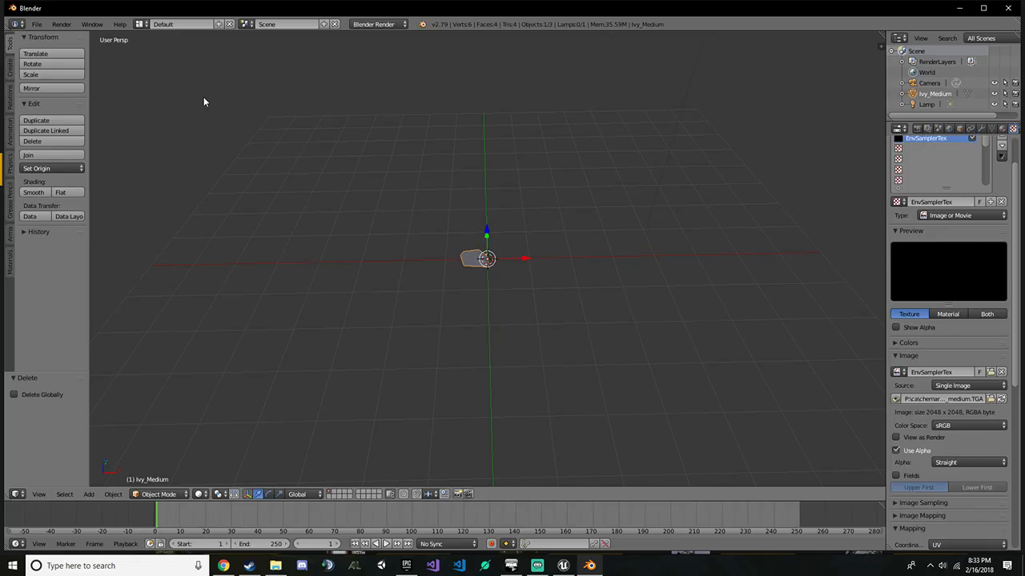
Change the viewport shading so the ivy texture is displayed on the mesh and inspect it up close
click(198, 494)
scroll(335, 281, up, 12)
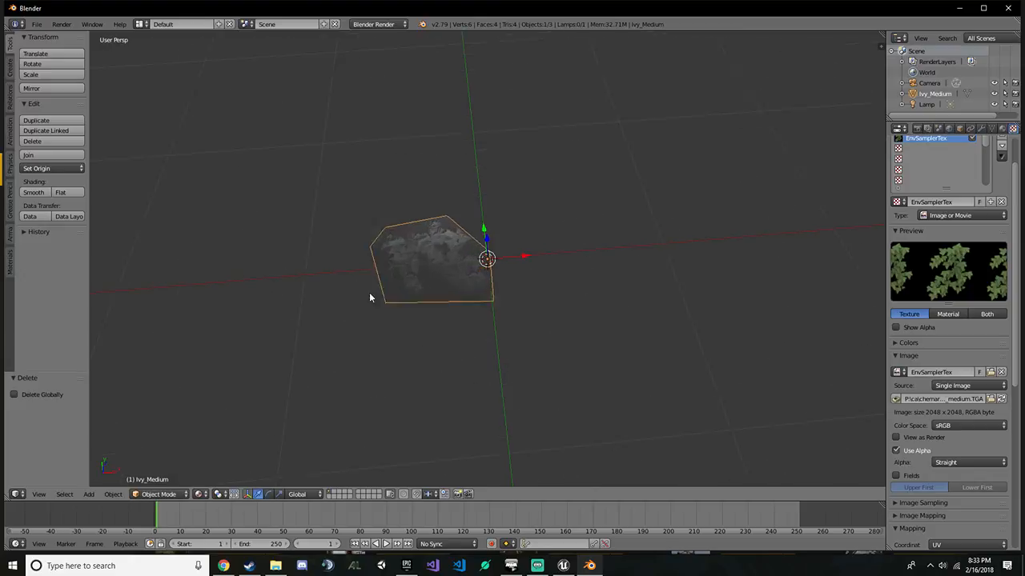
middle_drag(409, 347, 481, 312)
scroll(550, 340, down, 7)
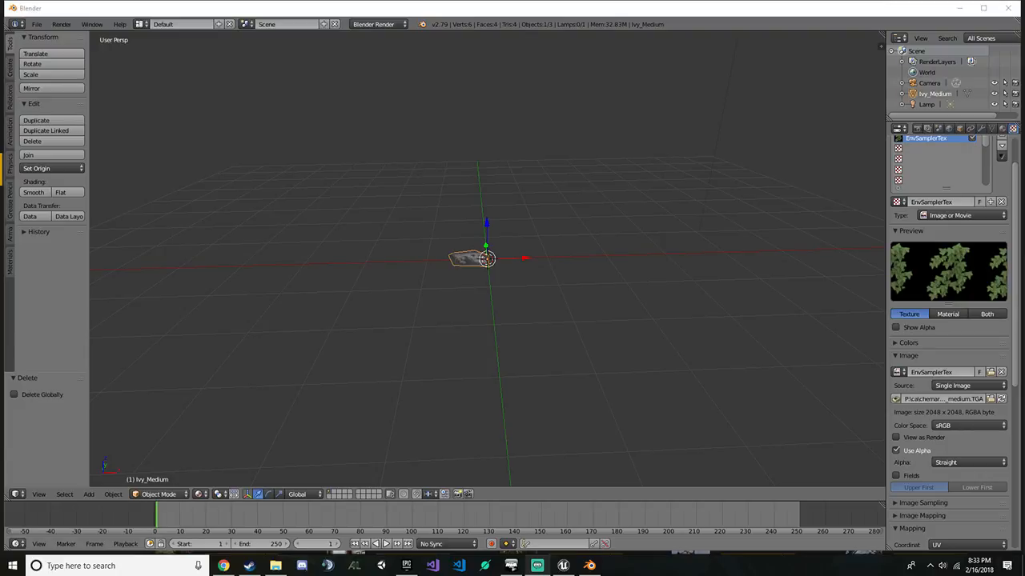
middle_drag(380, 327, 454, 396)
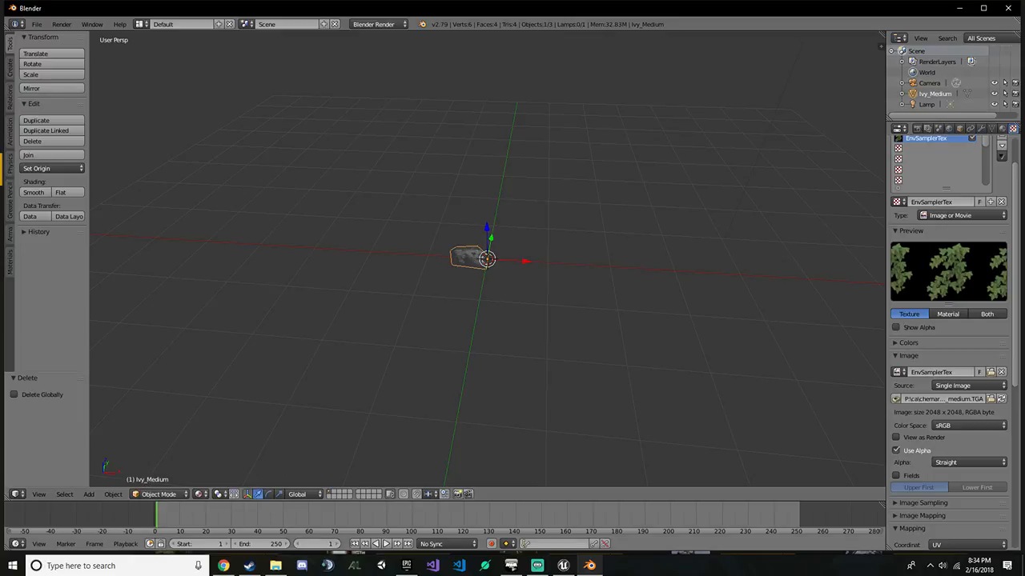
middle_drag(468, 357, 542, 357)
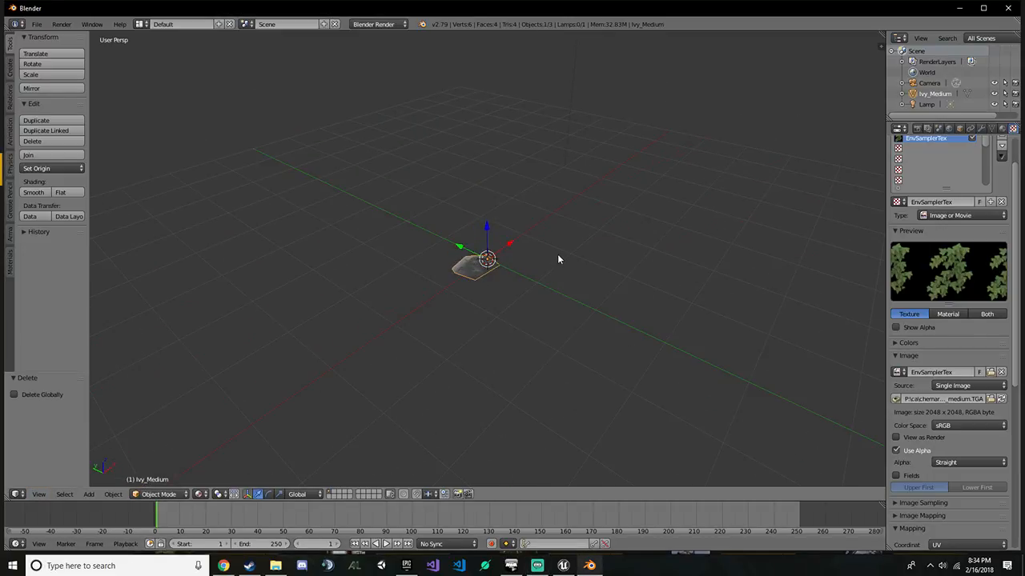
key(s)
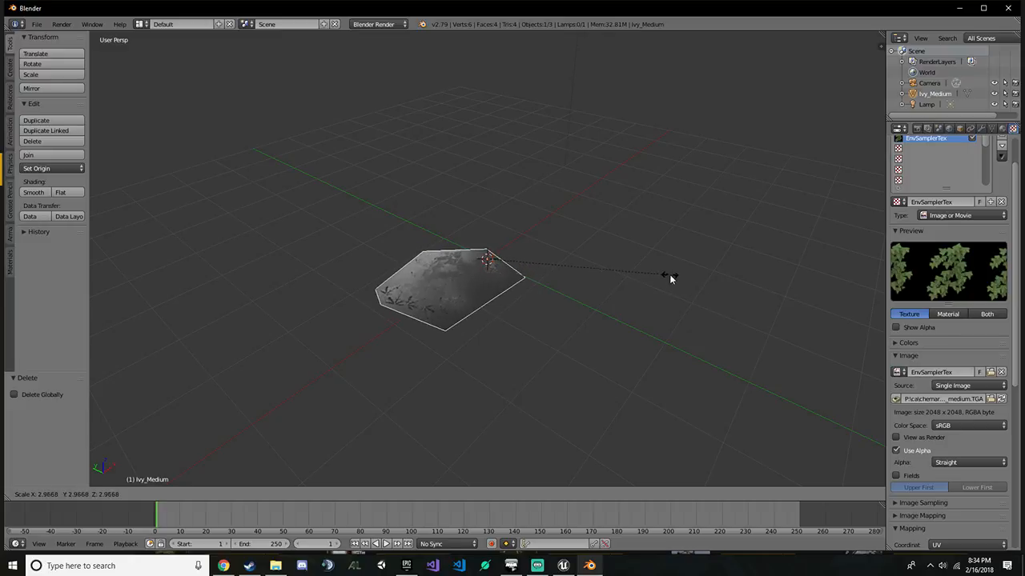
right_click(669, 274)
Examine the ivy texture on the Ivy_Medium mesh from several angles and distances
middle_drag(670, 274, 722, 265)
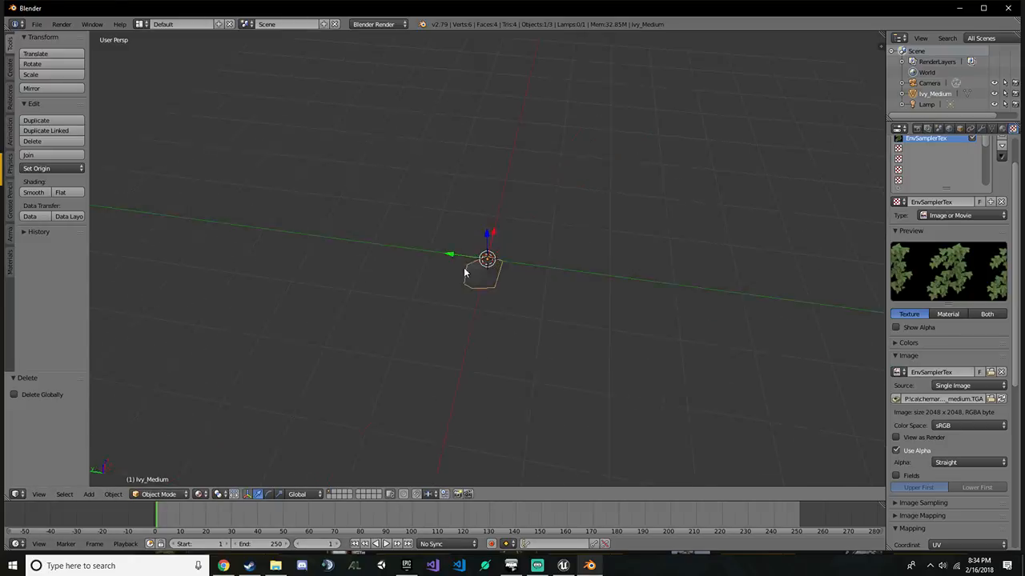
middle_drag(464, 272, 352, 200)
scroll(489, 301, up, 9)
middle_drag(489, 301, 530, 333)
key(r)
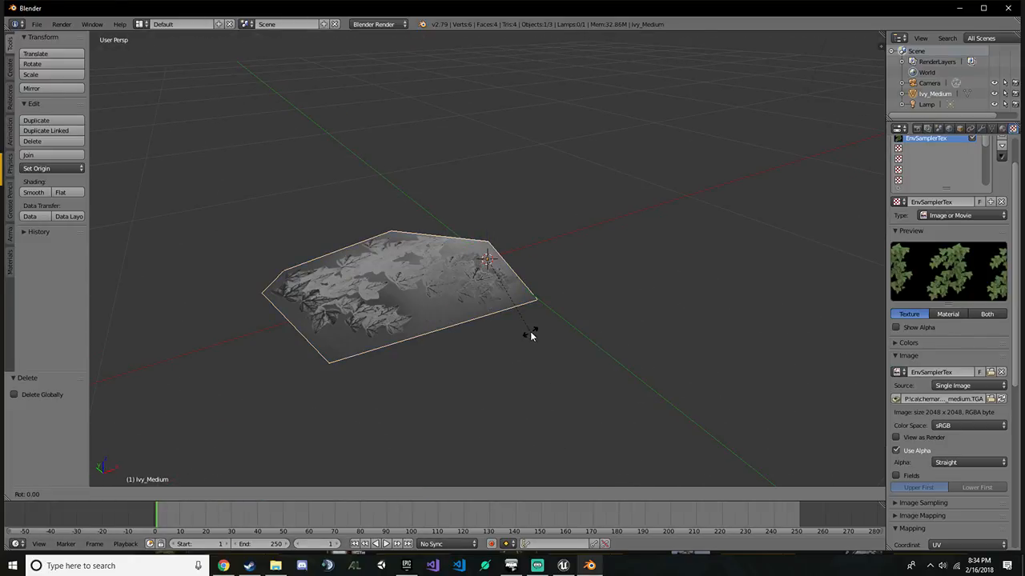
right_click(466, 355)
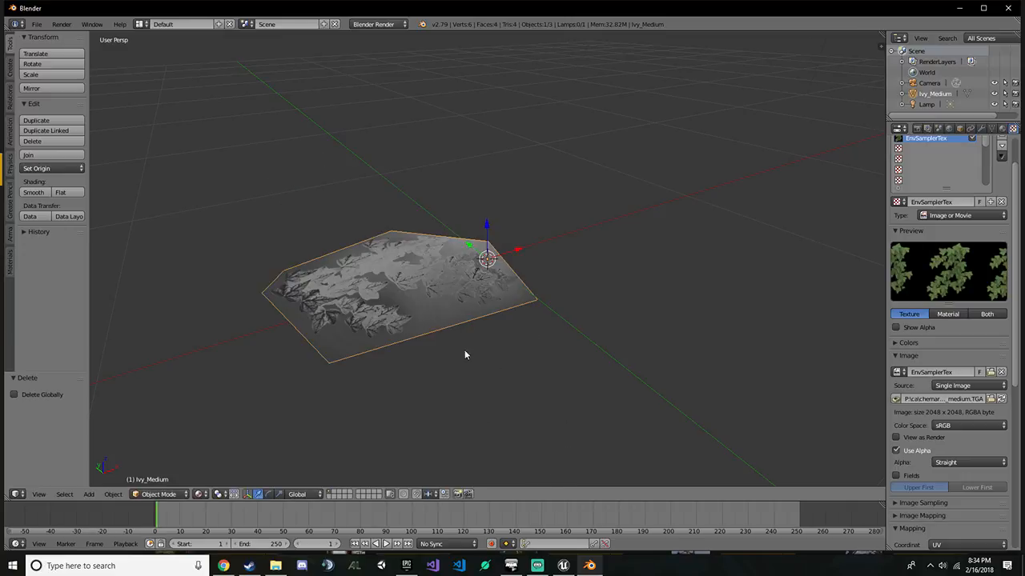
scroll(482, 308, down, 4)
middle_drag(482, 308, 531, 359)
scroll(485, 366, up, 5)
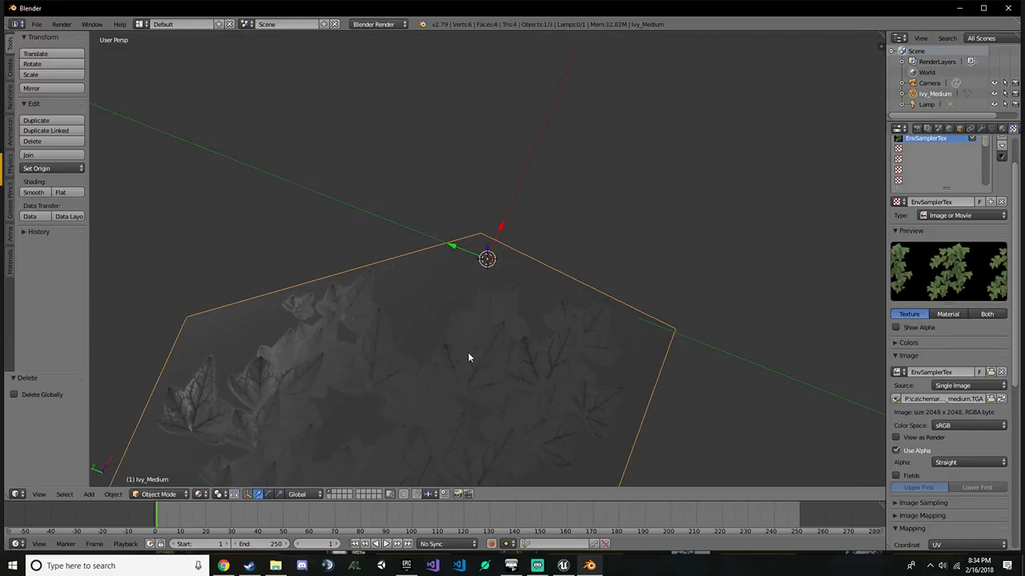
middle_drag(469, 354, 395, 301)
scroll(395, 300, up, 3)
scroll(395, 300, down, 3)
middle_drag(443, 336, 385, 265)
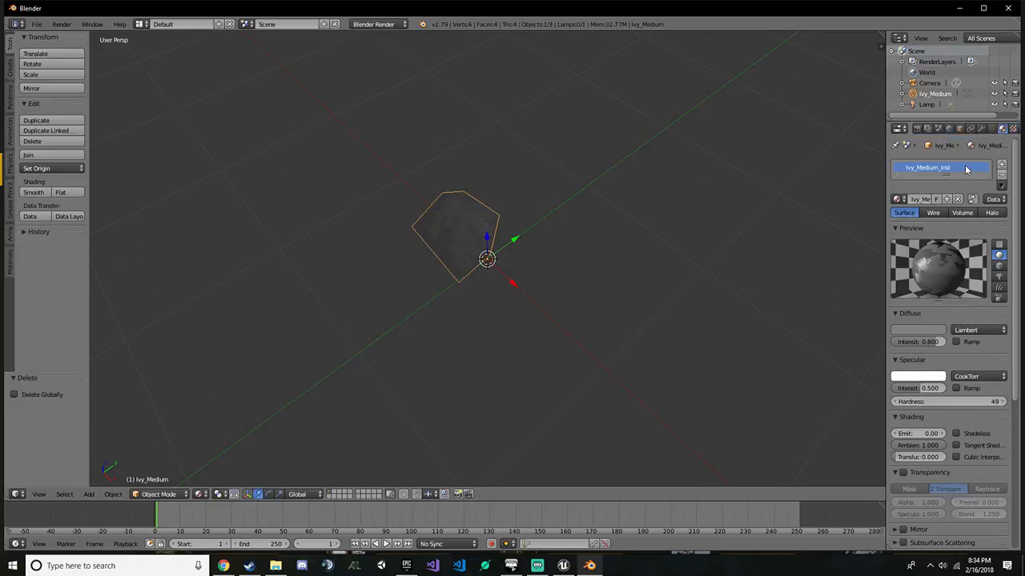
Replace the Ivy_Medium_Inst material on the ivy object with a new material and set its specular intensity to 0
click(1002, 128)
click(1002, 174)
click(1012, 128)
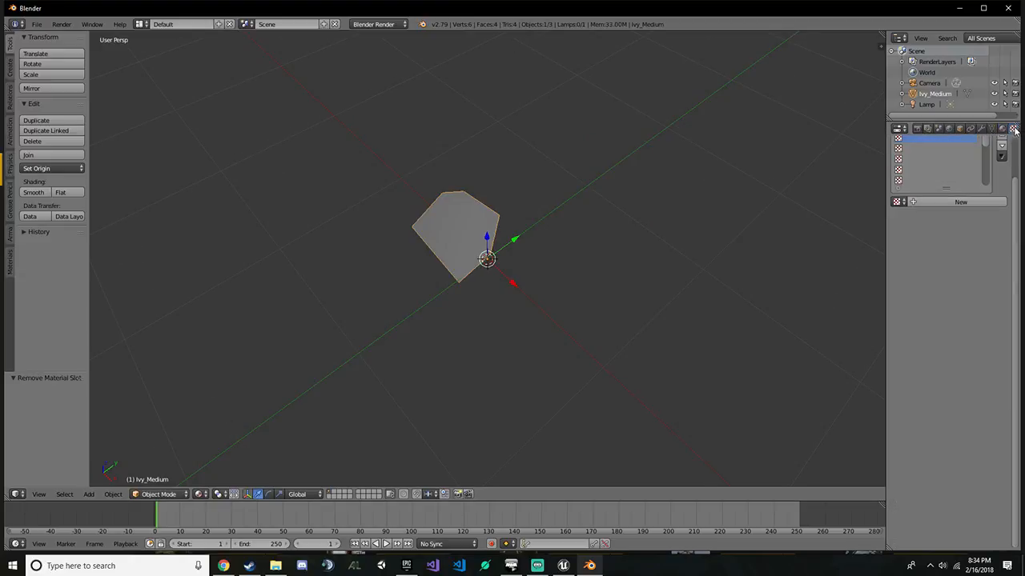
click(1001, 128)
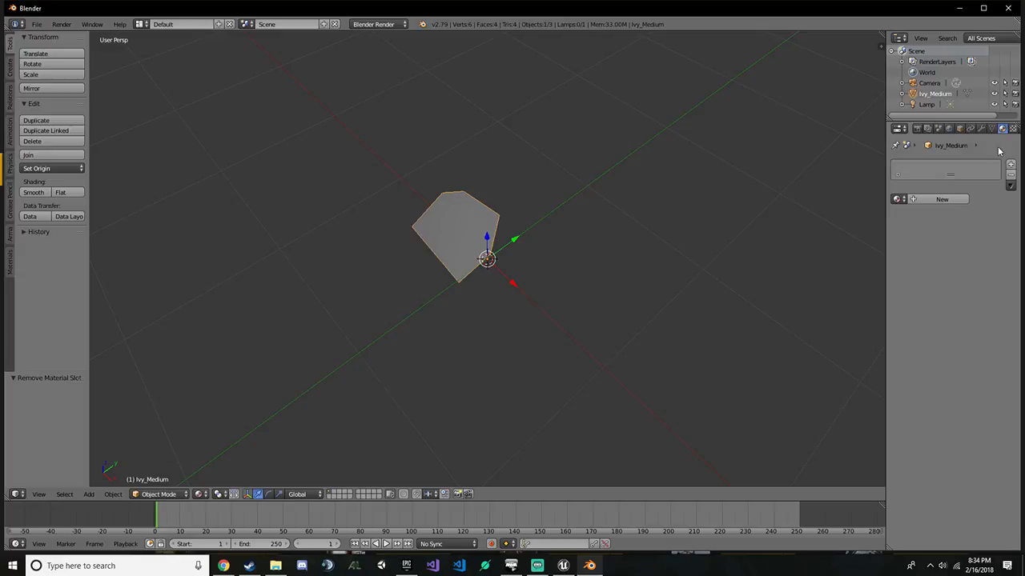
click(954, 200)
middle_drag(723, 309, 709, 336)
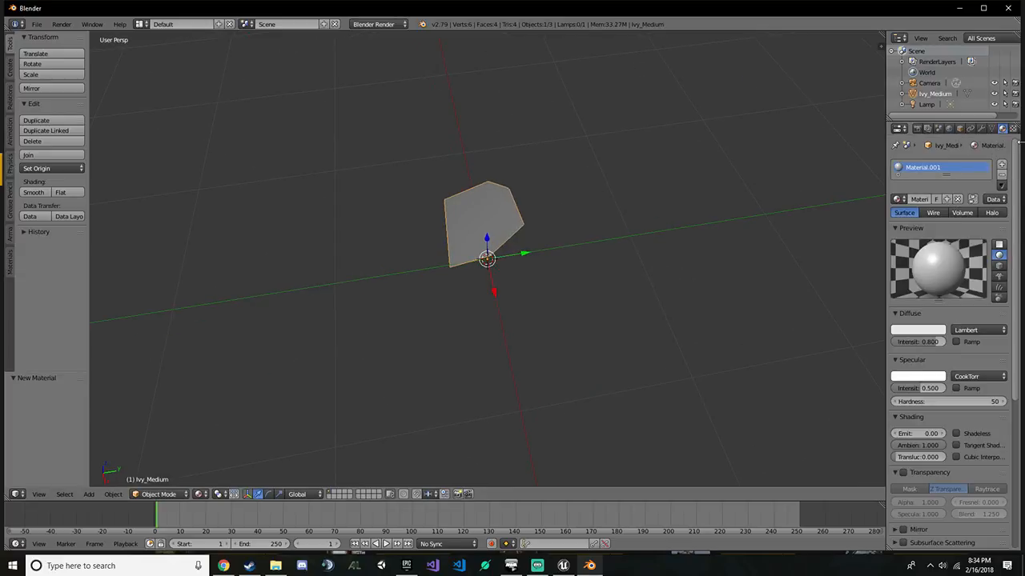
drag(916, 388, 892, 389)
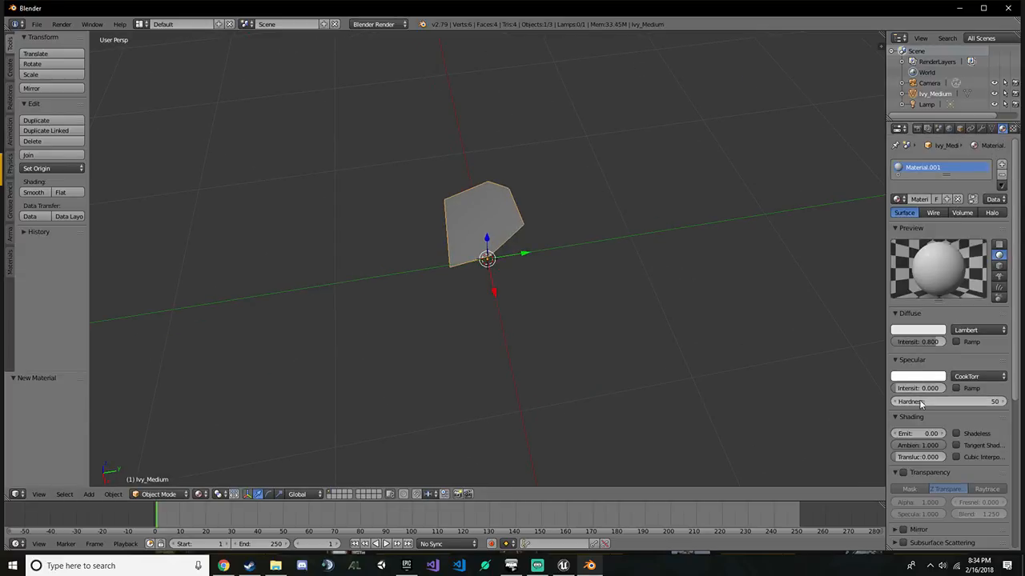
Enter Edit Mode on Ivy_Medium, select all of its faces and assign the new material to them
click(1012, 128)
middle_drag(609, 272, 631, 256)
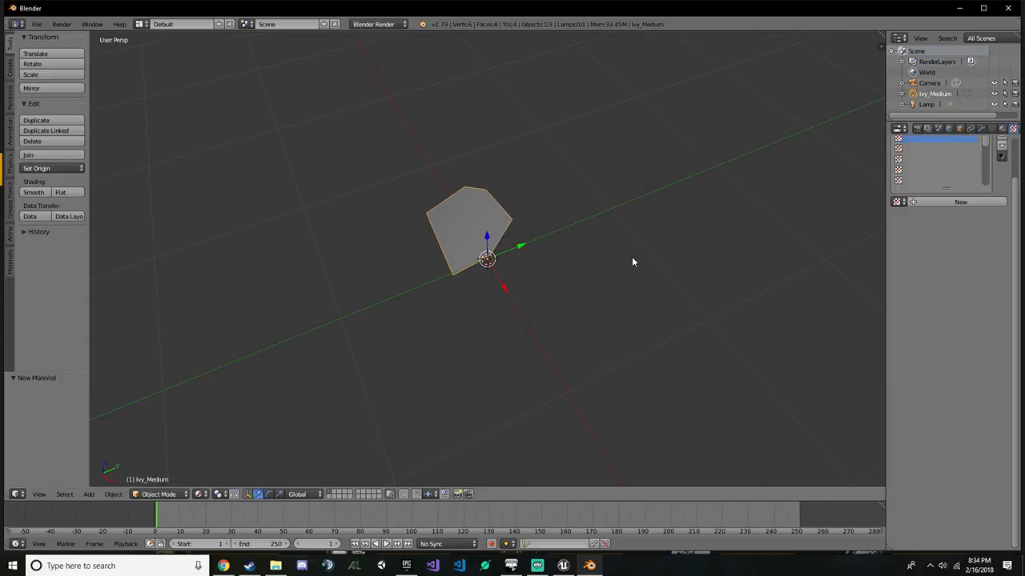
key(Tab)
key(a)
key(a)
click(1001, 128)
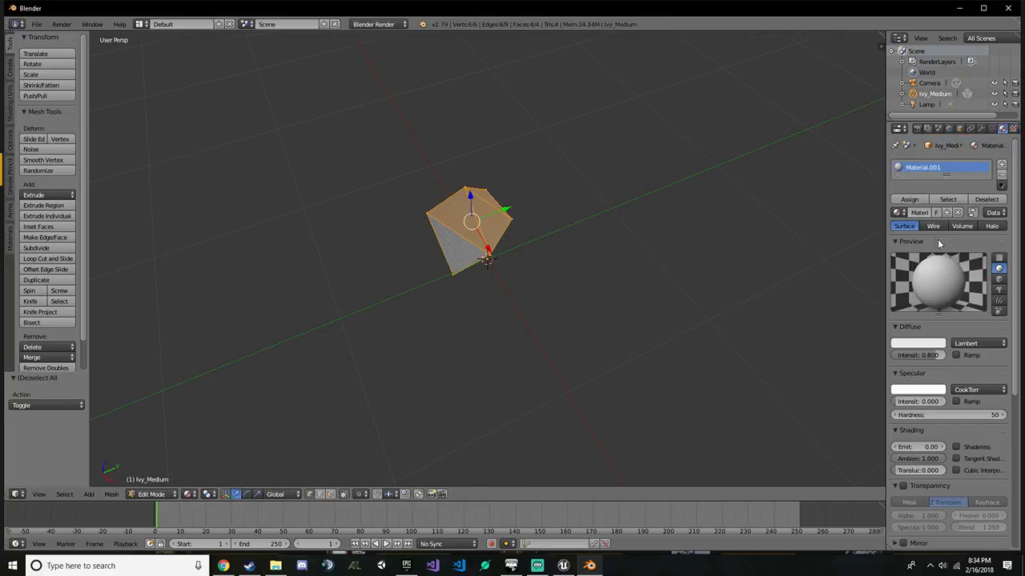
click(914, 205)
Add a new image texture to the material and load chr_ivy_medium.TGA from the Ivy\data folder
click(1013, 128)
click(946, 202)
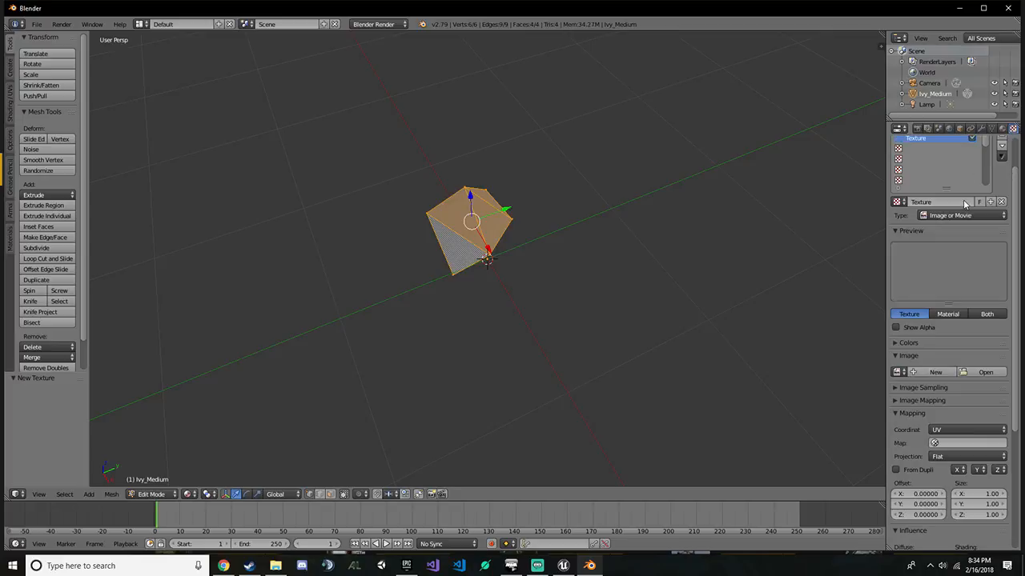
click(980, 377)
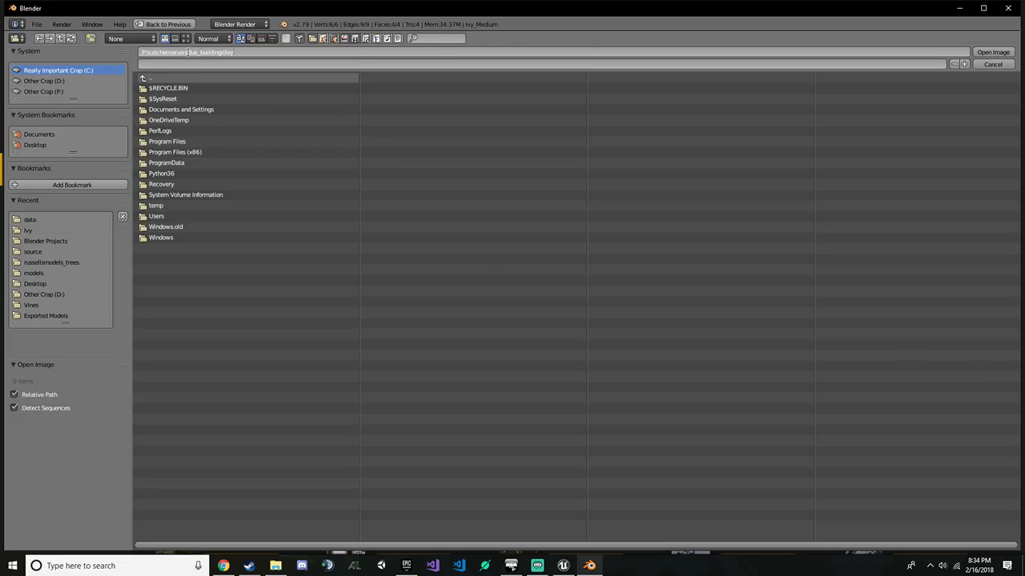
click(161, 85)
double_click(169, 88)
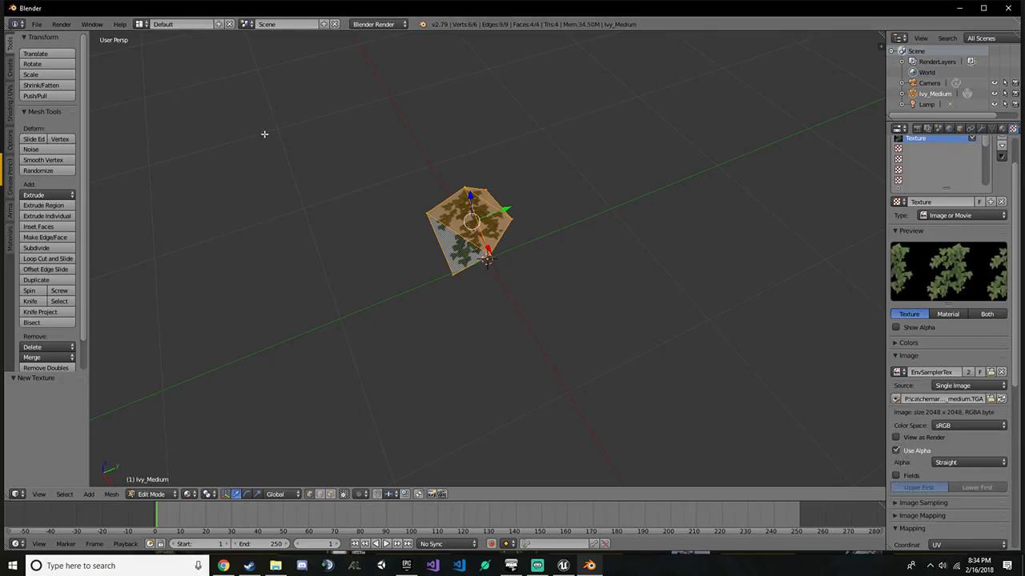
Preview the ivy mesh in rendered shading, and return the viewport to the textured display
scroll(540, 389, up, 5)
scroll(528, 384, down, 6)
middle_drag(528, 384, 534, 414)
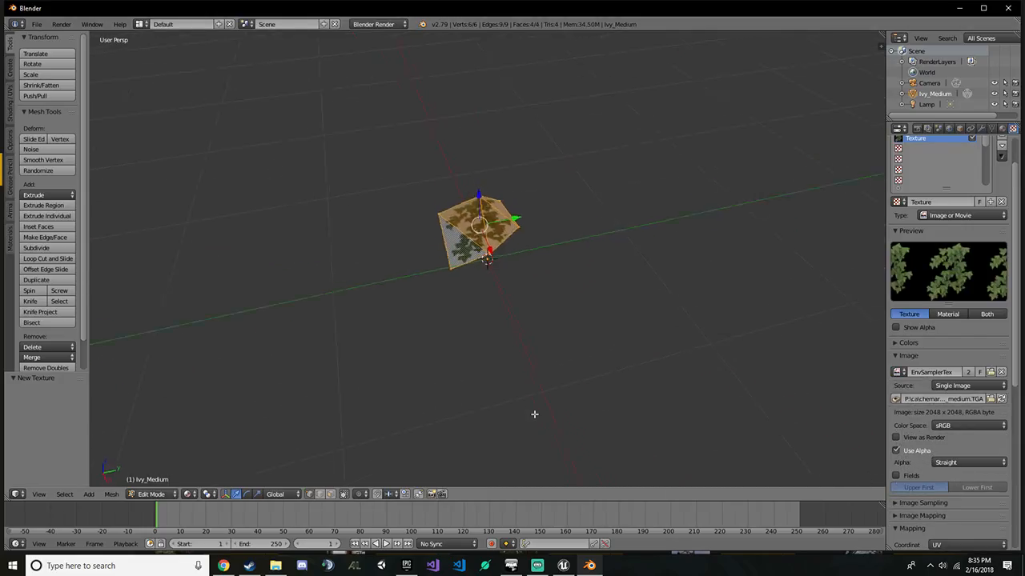
click(187, 494)
click(200, 481)
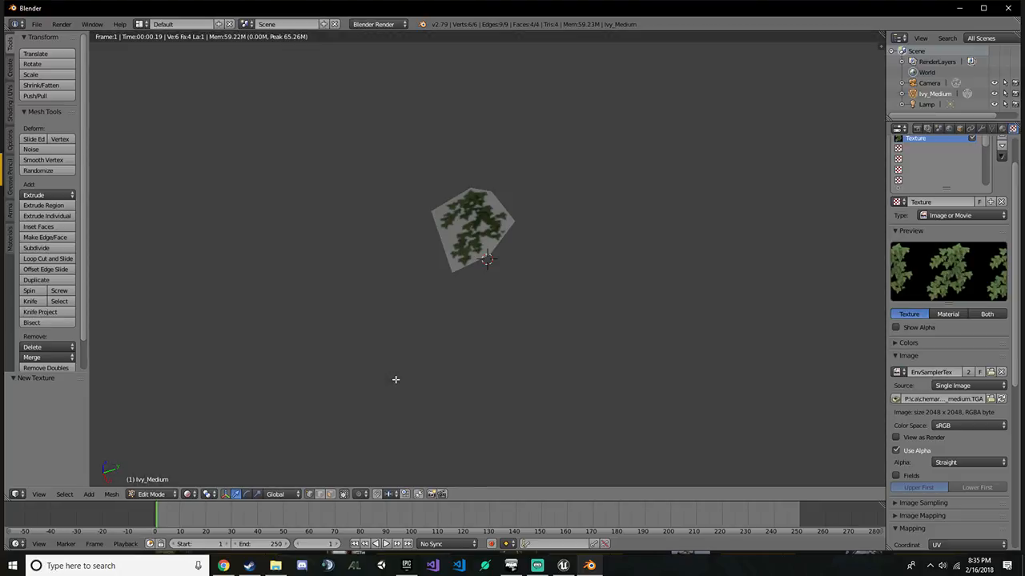
click(186, 494)
click(228, 437)
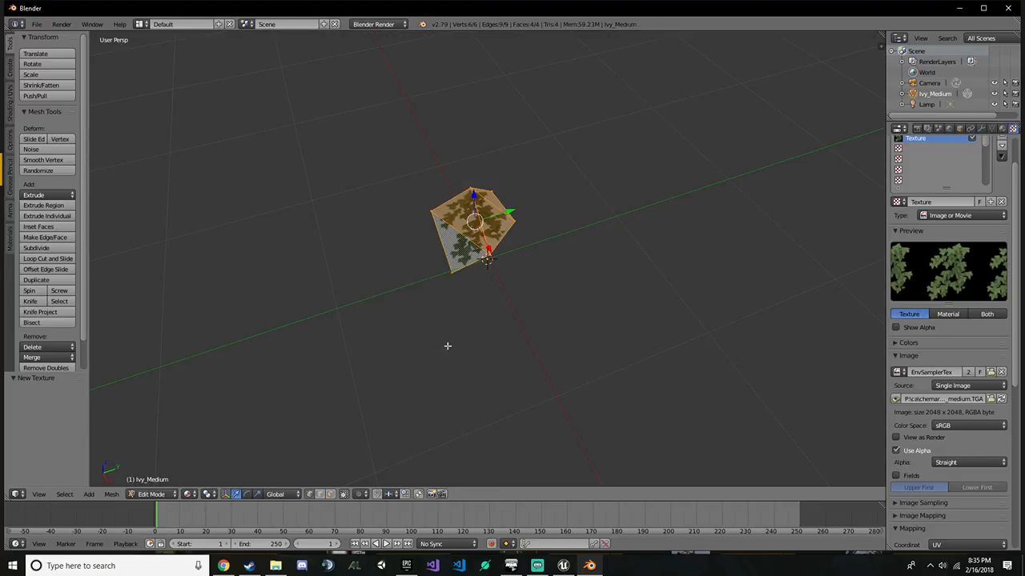
scroll(461, 384, up, 3)
middle_drag(508, 216, 553, 264)
key(r)
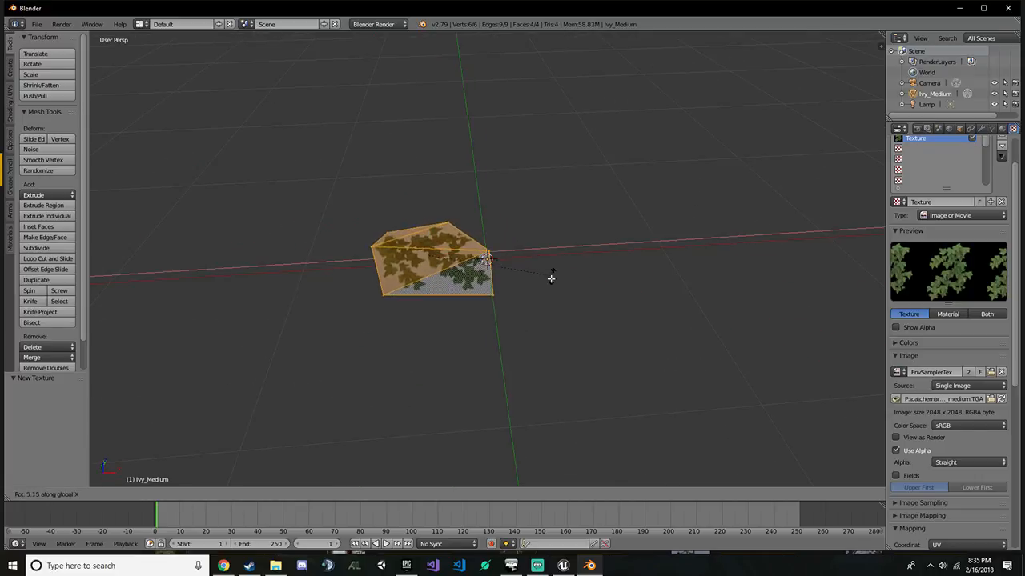
key(z)
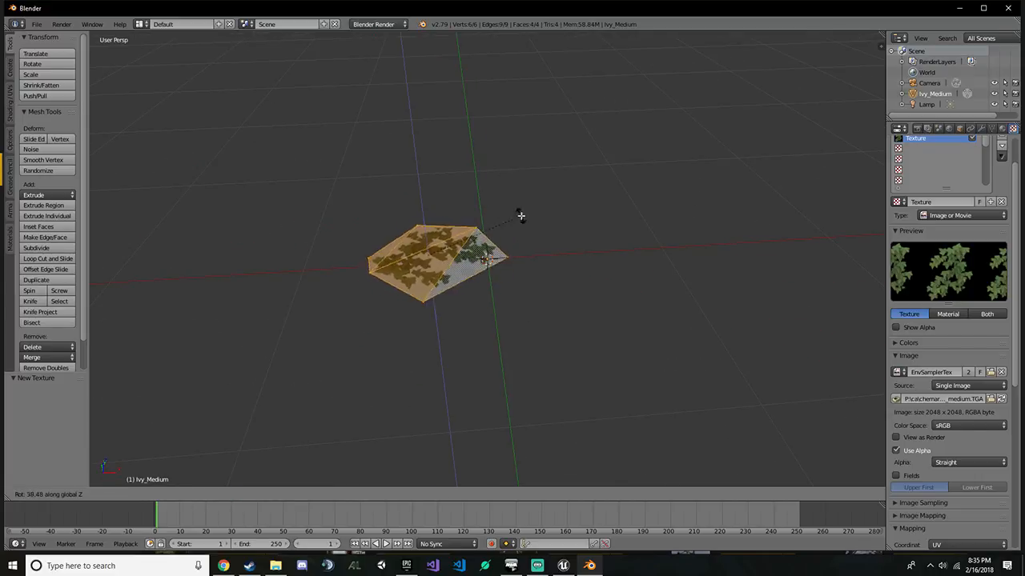
key(y)
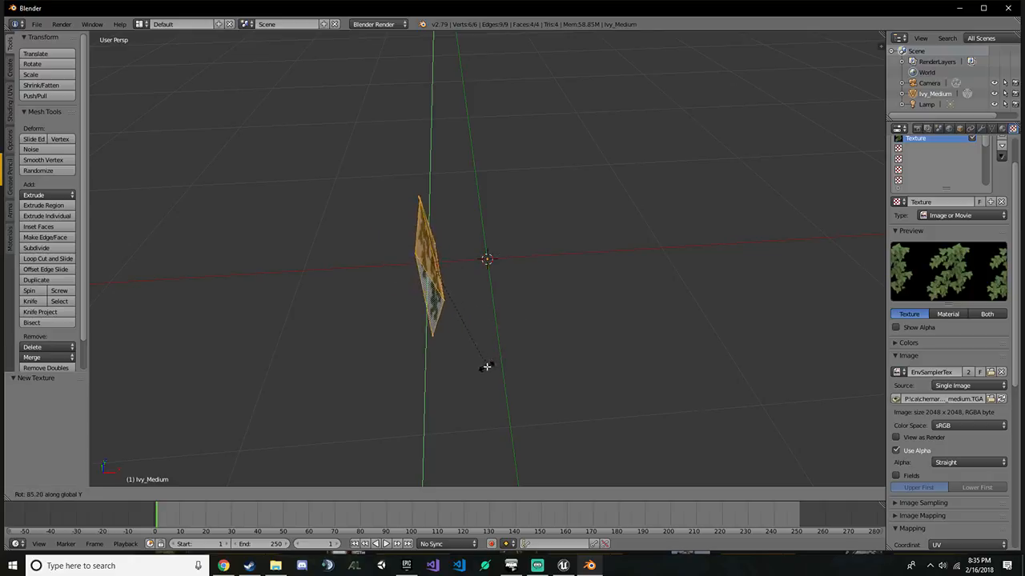
click(507, 218)
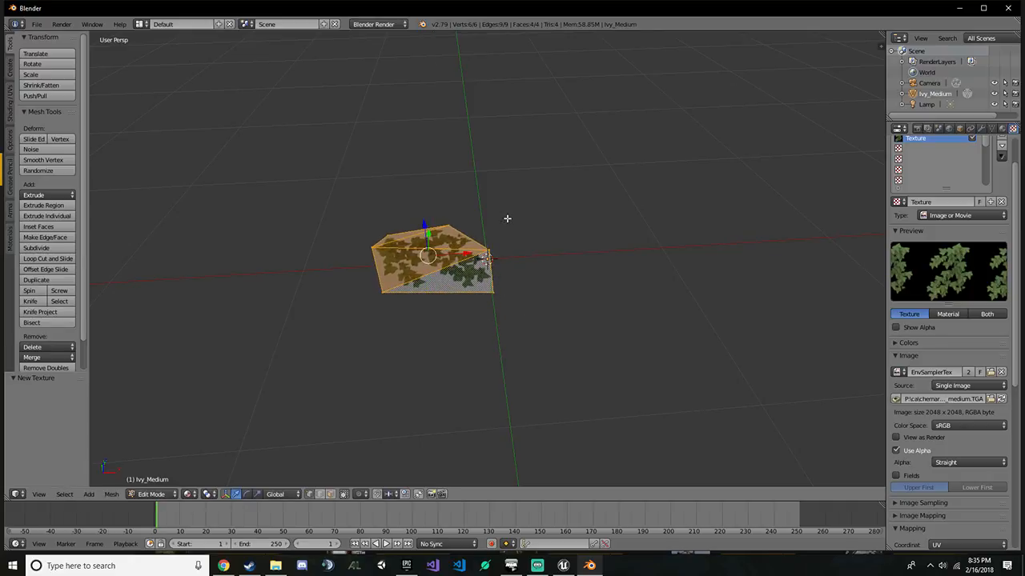
Rotate the whole ivy mesh 90° about the global Y axis so it stands upright
key(r)
key(y)
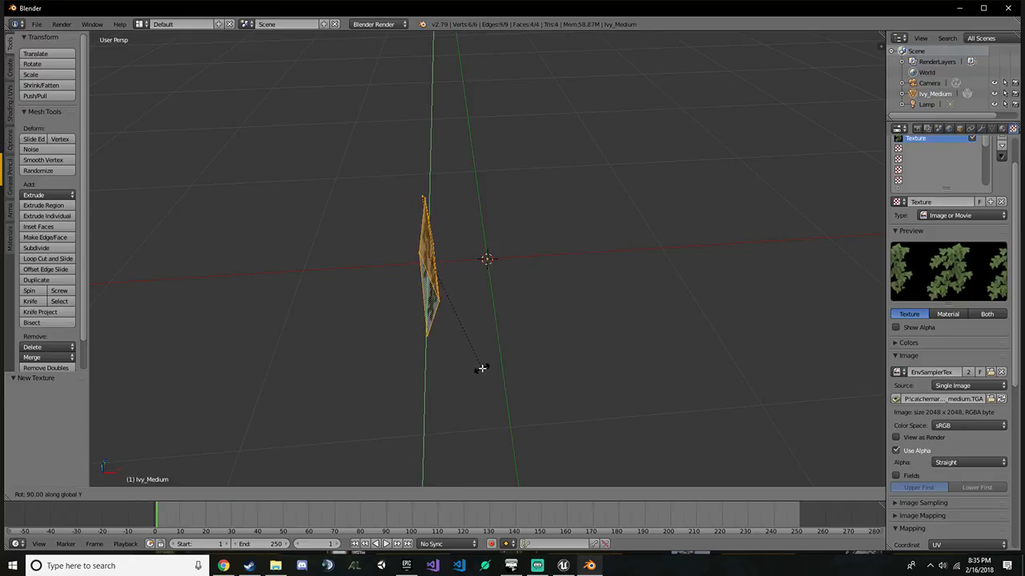
click(480, 369)
Move the ivy mesh about 0.279 along X and about 0.319 up along Z
middle_drag(544, 315, 449, 244)
key(g)
key(x)
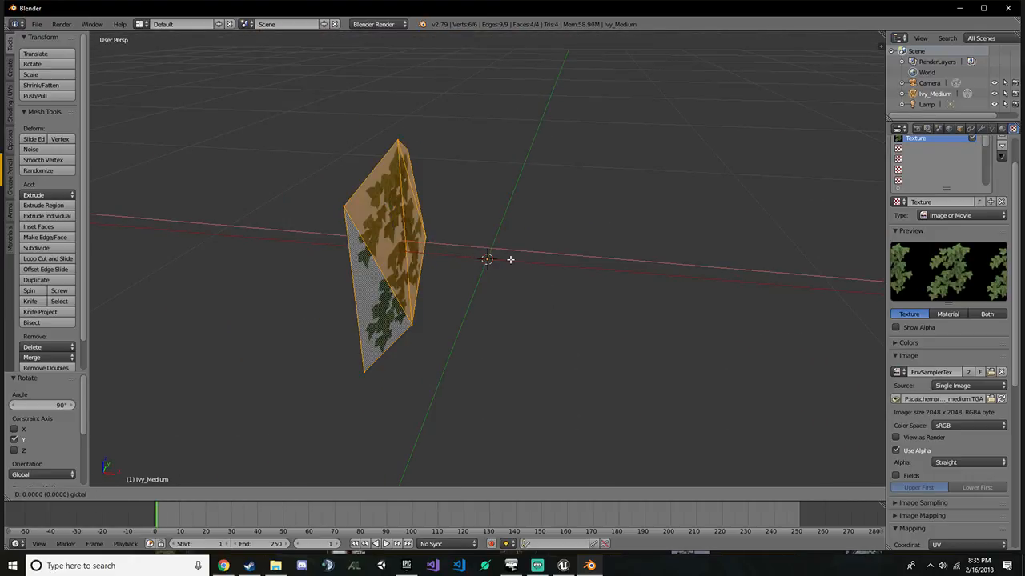
click(506, 240)
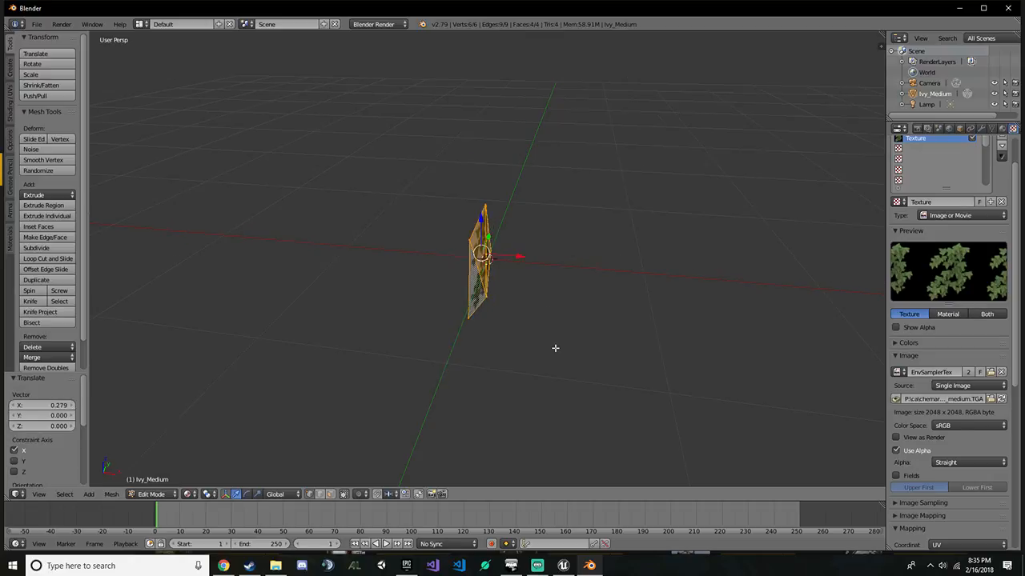
middle_drag(554, 347, 446, 313)
key(g)
key(z)
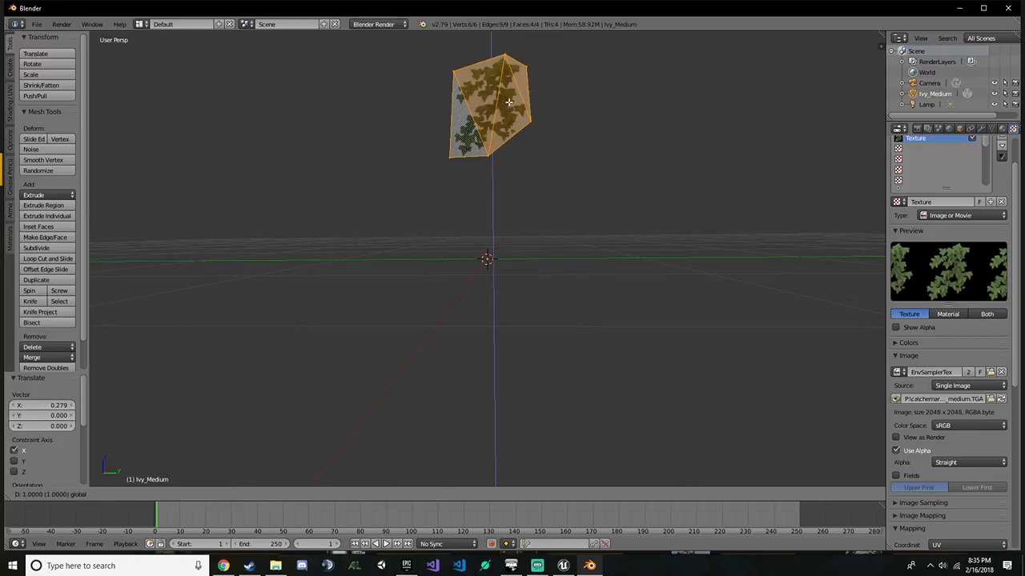
click(507, 181)
Scale the ivy mesh uniformly by about 2.71 and raise it about 0.574 along Z to rest on the ground plane
scroll(506, 181, down, 3)
middle_drag(507, 181, 441, 269)
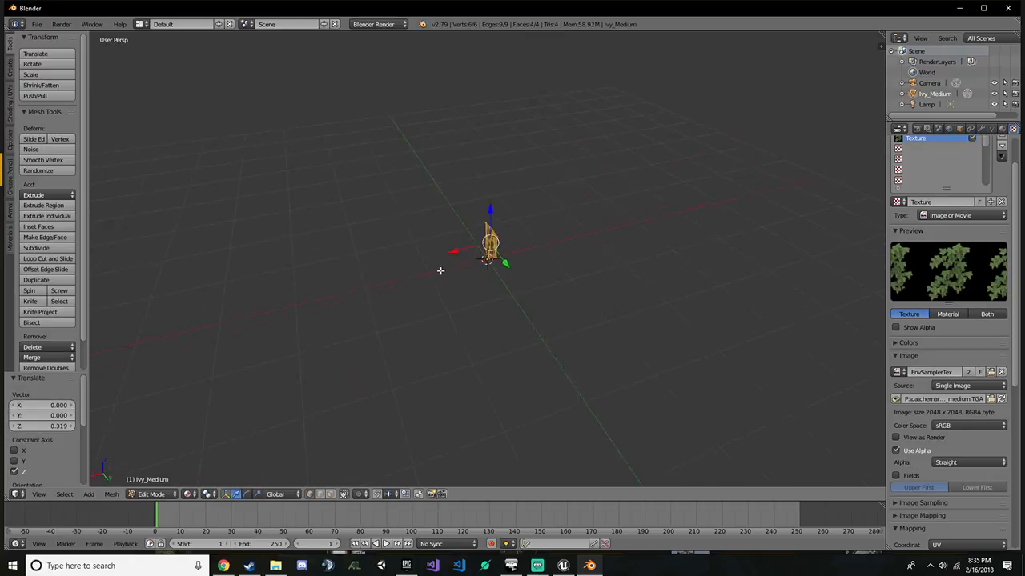
key(s)
click(607, 247)
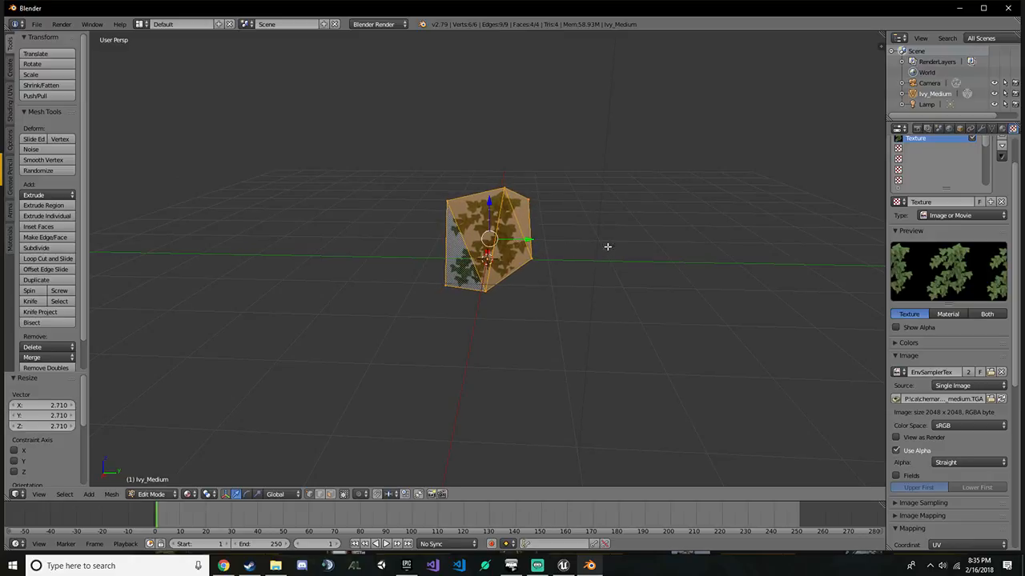
key(g)
key(z)
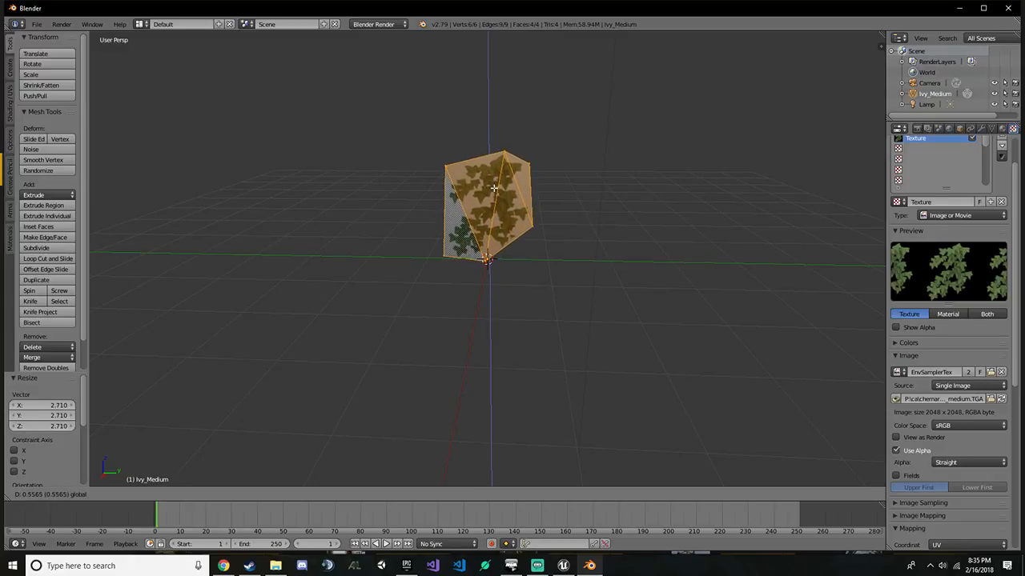
click(413, 205)
middle_drag(413, 204, 587, 193)
middle_drag(264, 128, 167, 100)
Save the project as chr_ivy_medium.blend in D:\WorkPlaces\Blender Projects
key(ctrl+s)
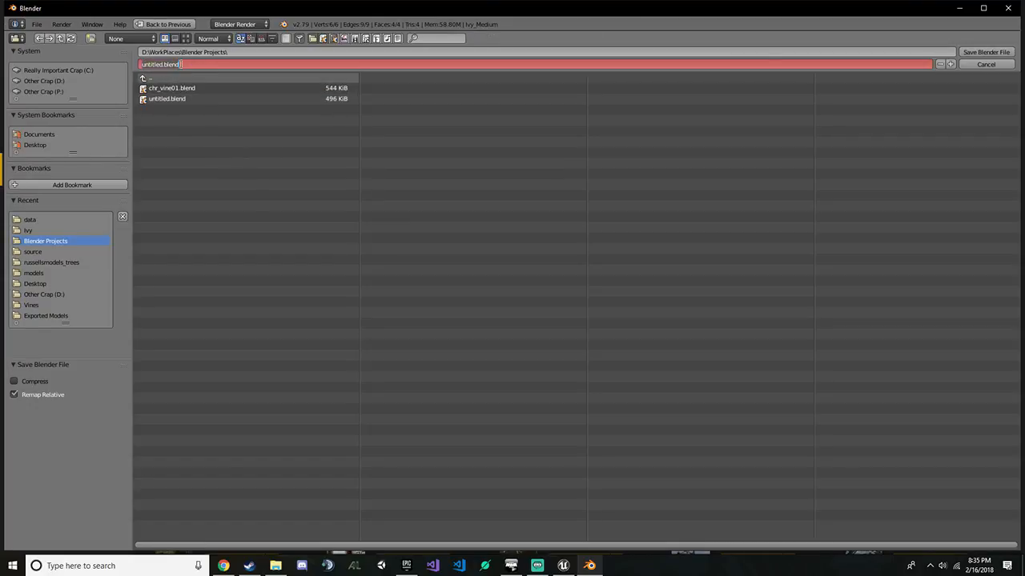
double_click(163, 65)
text(chr_ivy_medium)
key(Return)
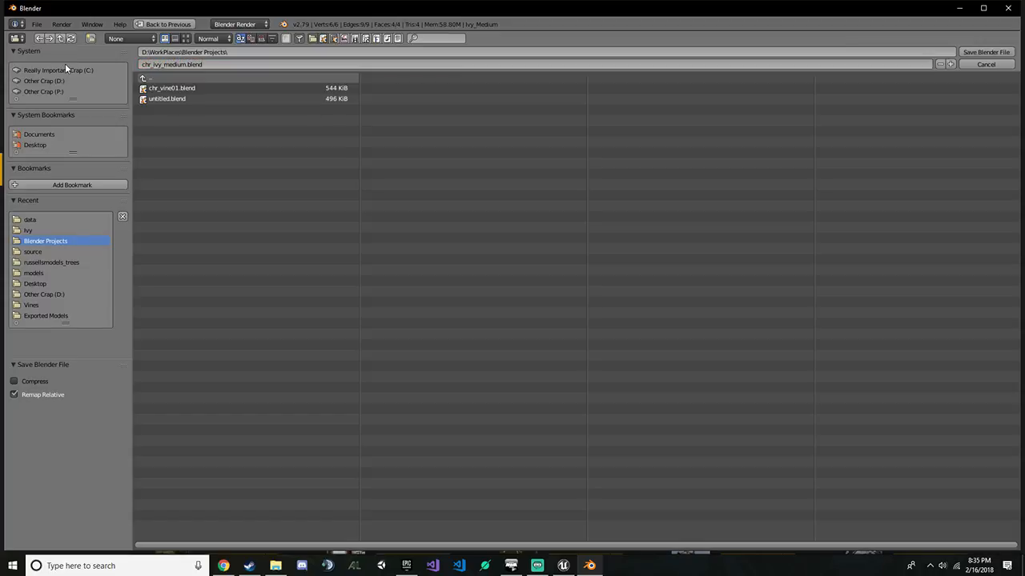
click(986, 52)
middle_drag(552, 217, 433, 209)
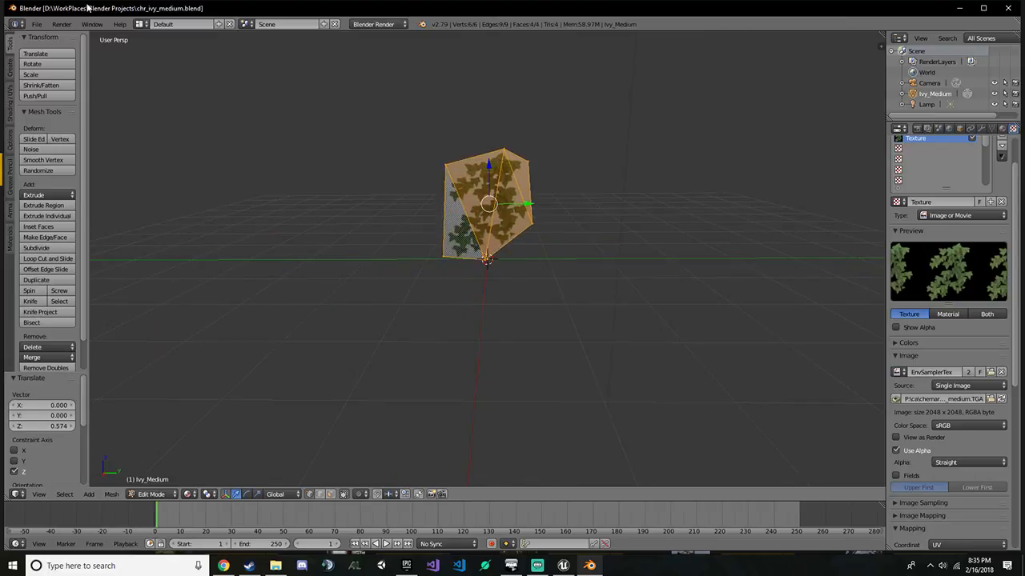
Start another FBX import in the saved ivy project
click(37, 24)
mouse_move(113, 232)
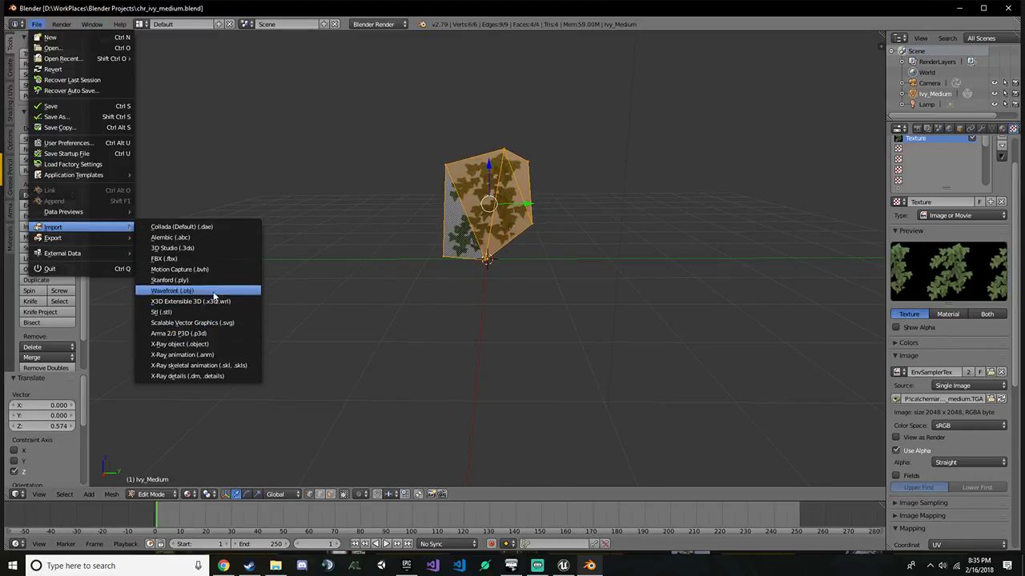
click(200, 259)
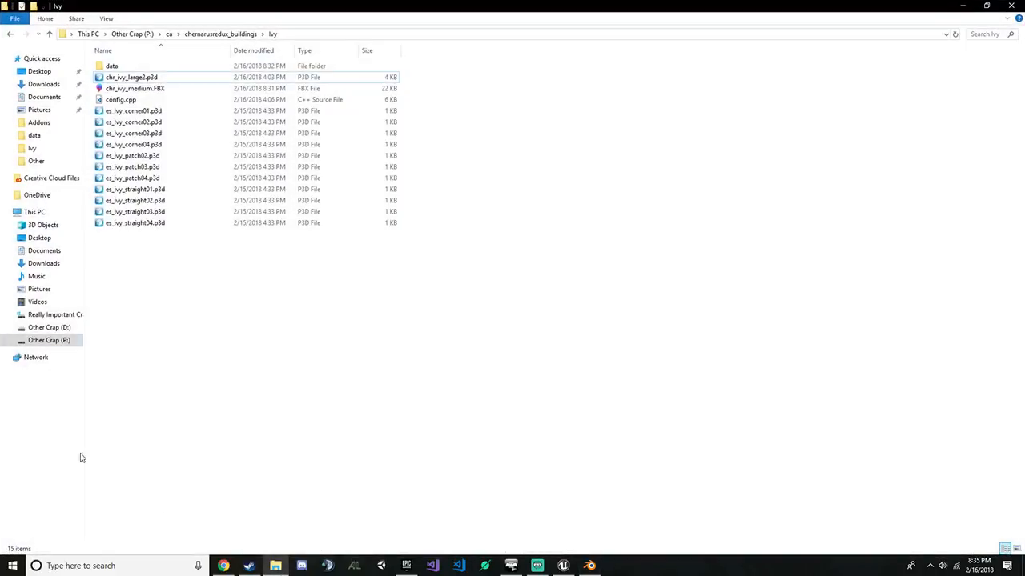
click(275, 566)
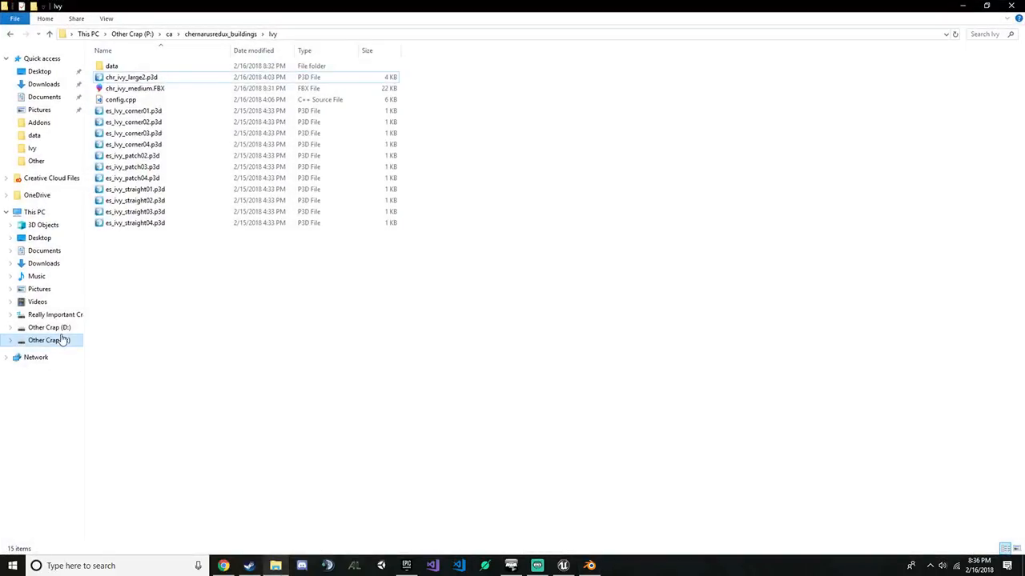
right_click(275, 566)
click(259, 379)
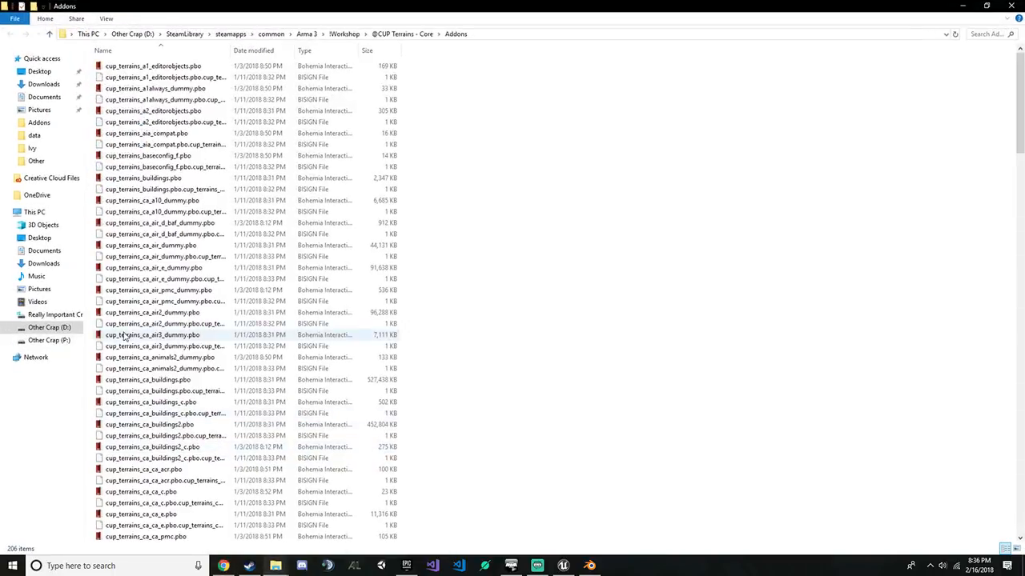
Browse to the Blender Projects folder inside WorkPlaces on the D: drive
click(49, 341)
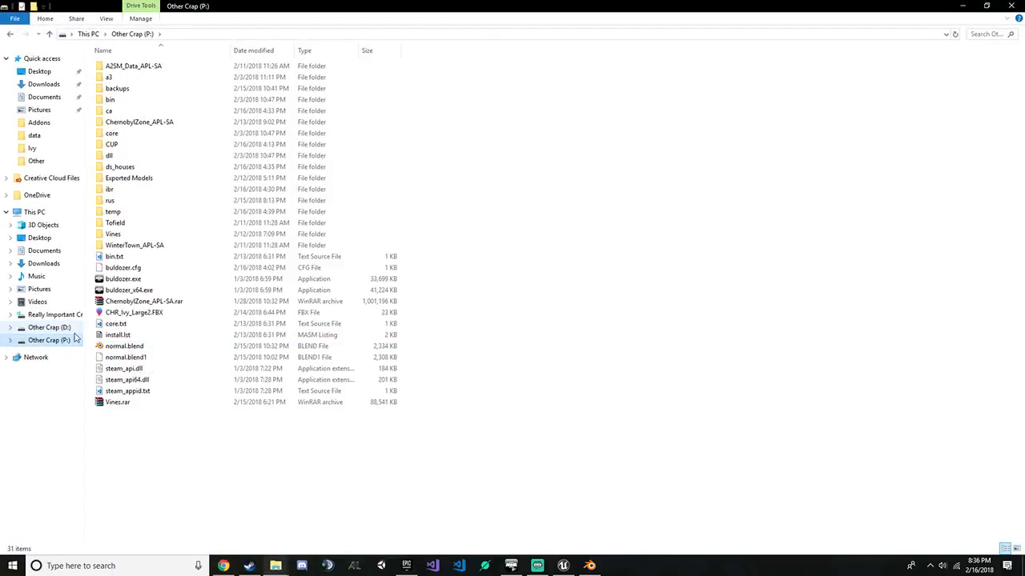
click(49, 328)
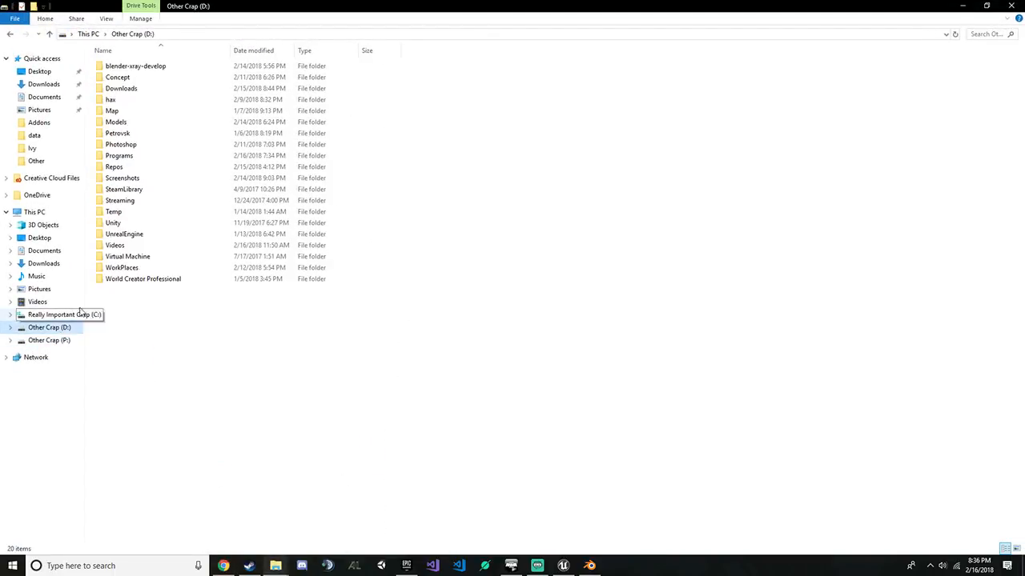
double_click(155, 268)
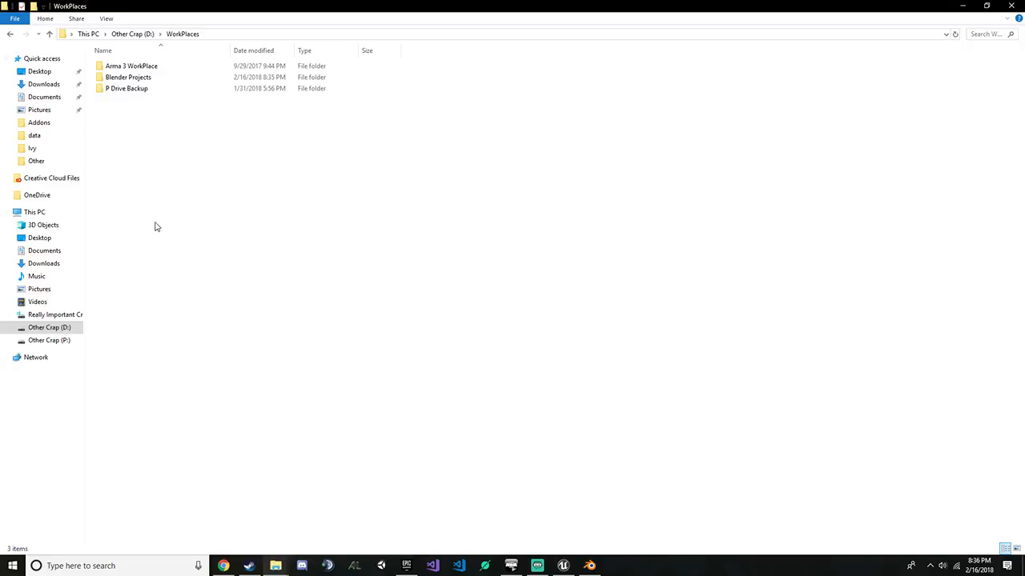
double_click(165, 77)
click(296, 35)
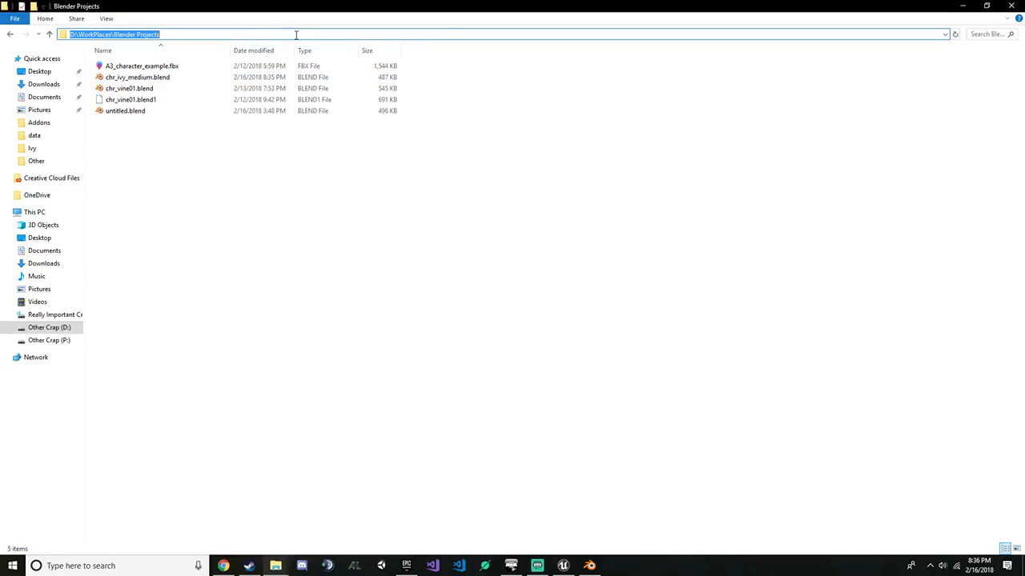
Bring up the P:\ca\chernarusredux_buildings\Ivy folder, then return to the Blender Projects folder window and copy its path
text(P:\ca\chernarusredux_buildings\Ivy)
key(Return)
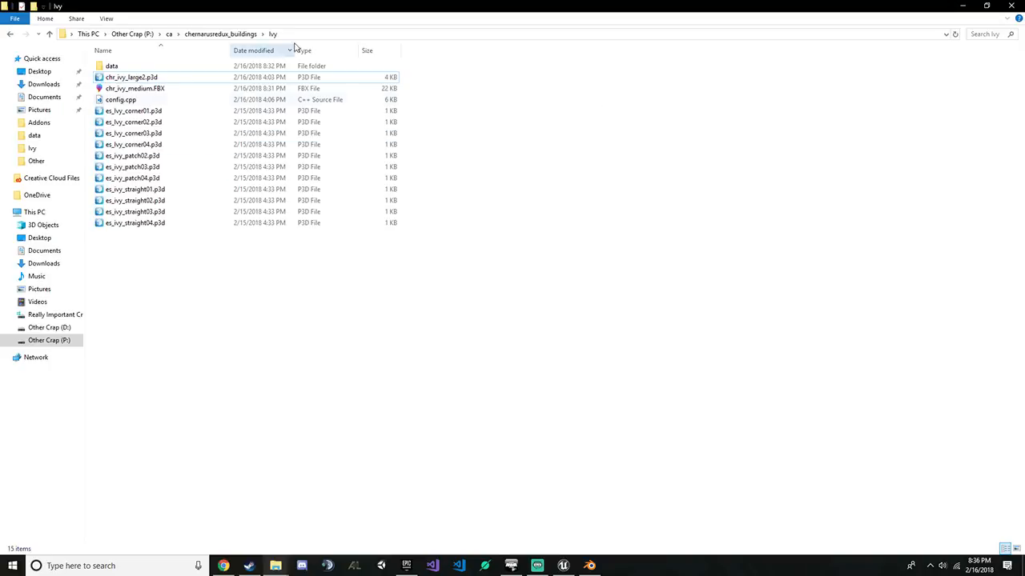
mouse_move(275, 566)
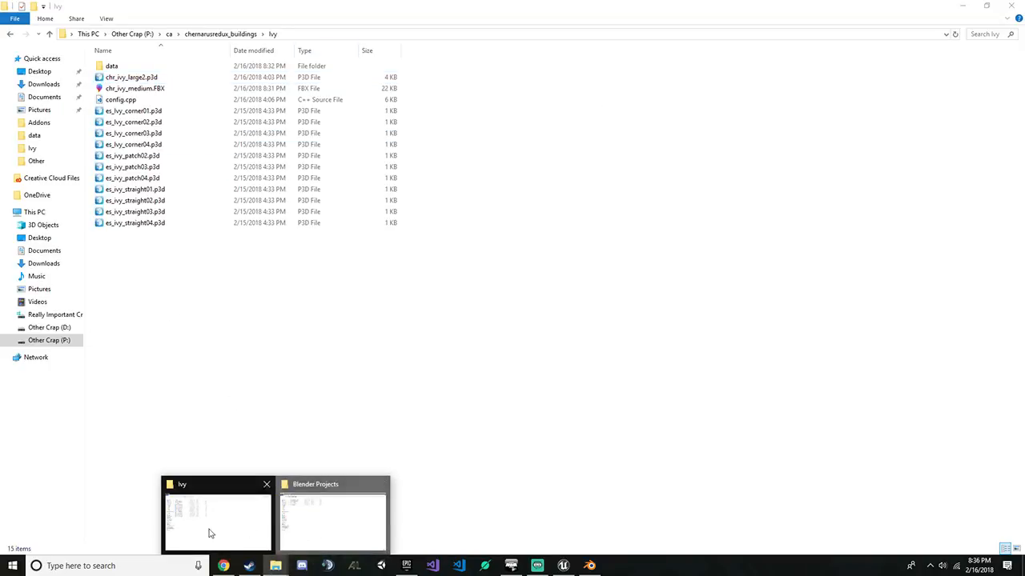
click(328, 526)
click(336, 34)
key(ctrl+c)
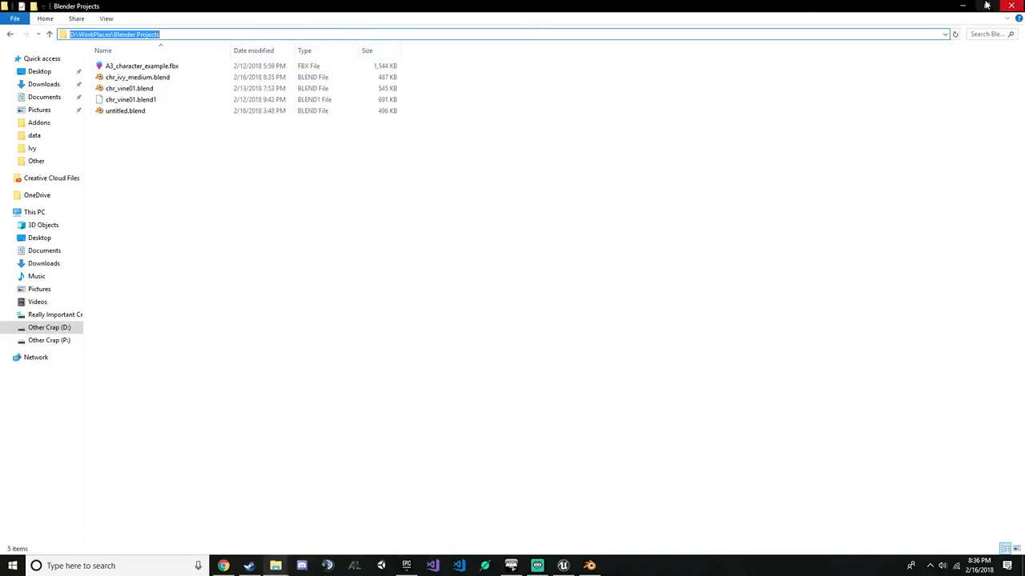
Switch to Blender and import A3_character_example.fbx from D:\WorkPlaces\Blender Projects as a scale reference
click(589, 566)
click(256, 51)
key(ctrl+v)
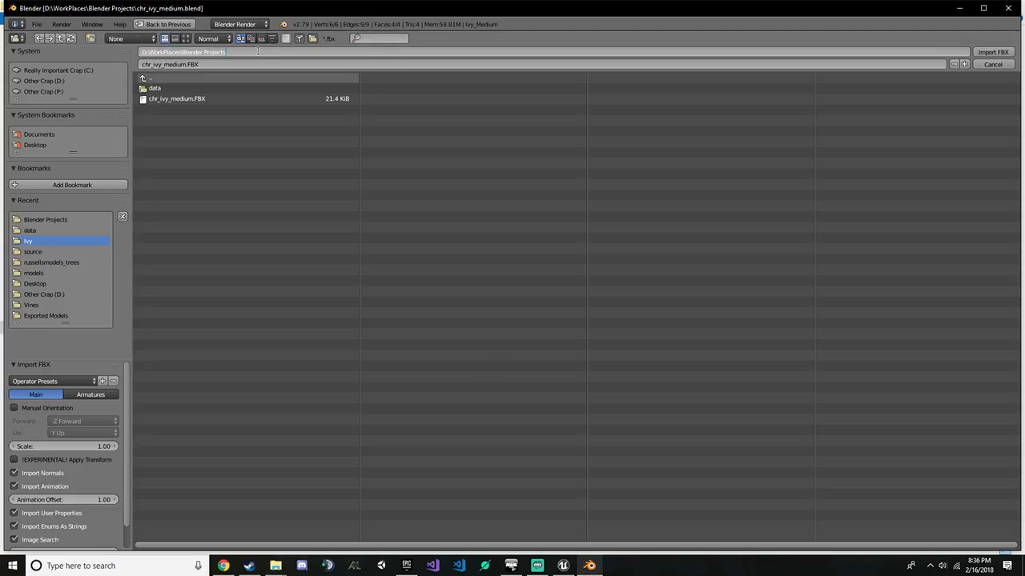
key(Return)
double_click(237, 89)
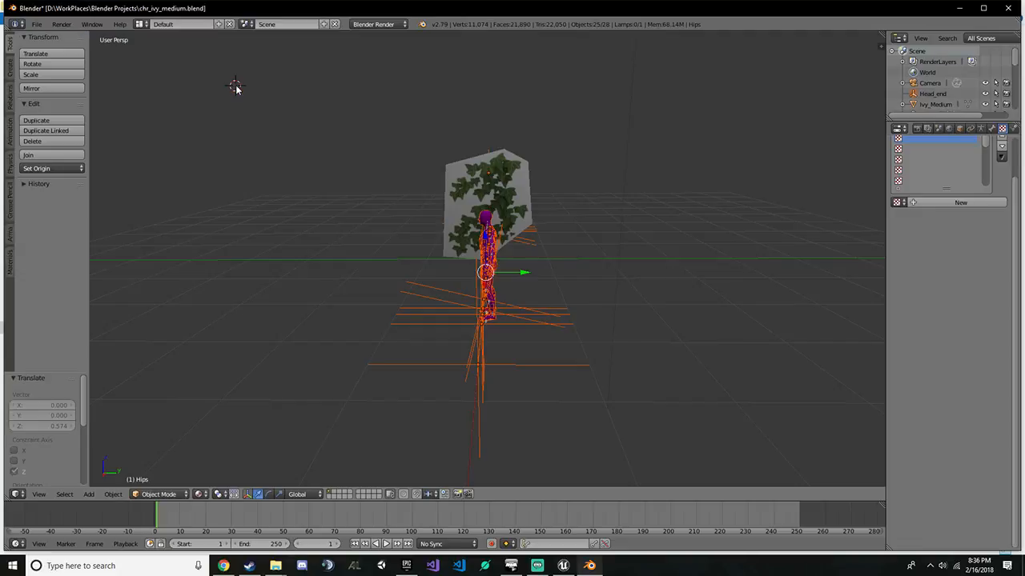
Raise the imported character by 1.0 along Z and compare its size with the ivy mesh
middle_drag(435, 265, 552, 239)
scroll(568, 274, up, 4)
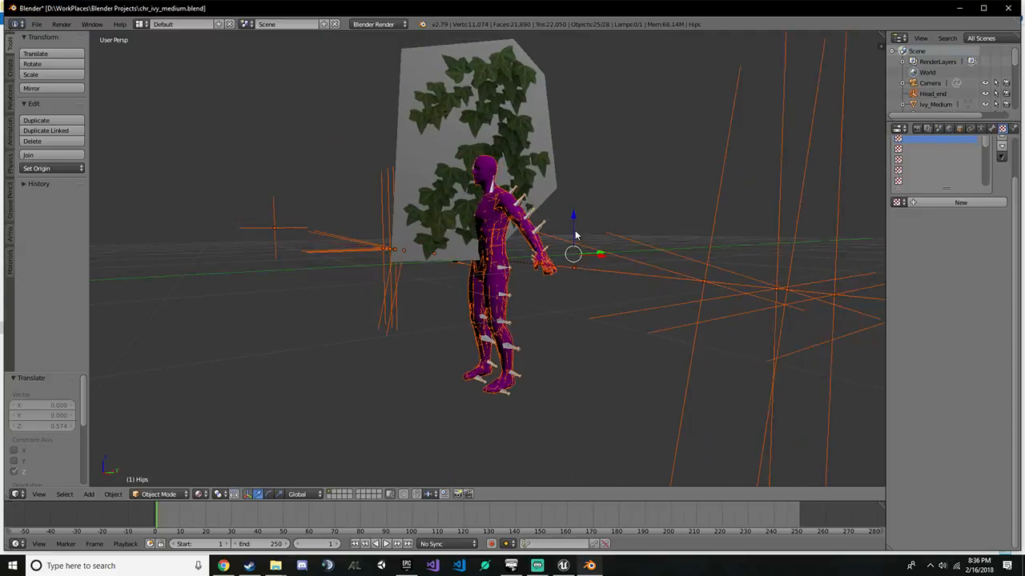
ctrl+drag(575, 235, 574, 72)
scroll(514, 220, down, 3)
middle_drag(513, 216, 414, 211)
scroll(505, 277, up, 4)
scroll(539, 227, down, 4)
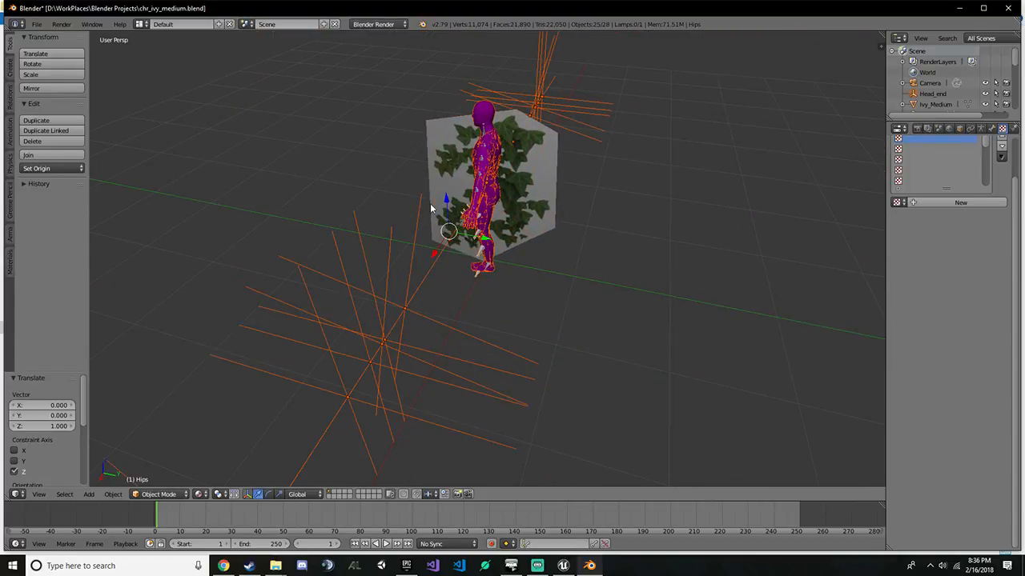
Discard the reference character by reopening the saved chr_ivy_medium.blend from the recent files
key(Delete)
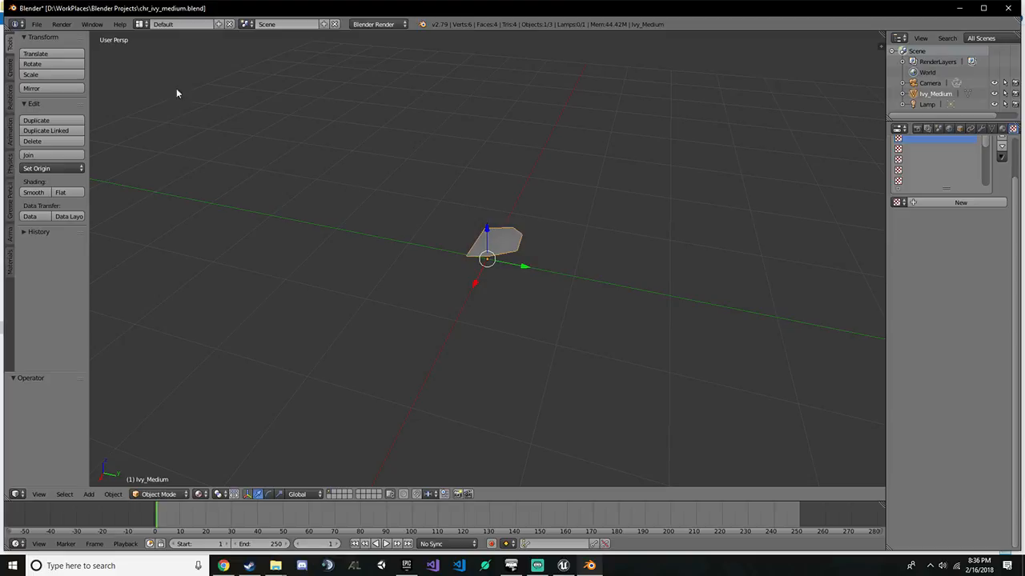
click(37, 24)
mouse_move(96, 57)
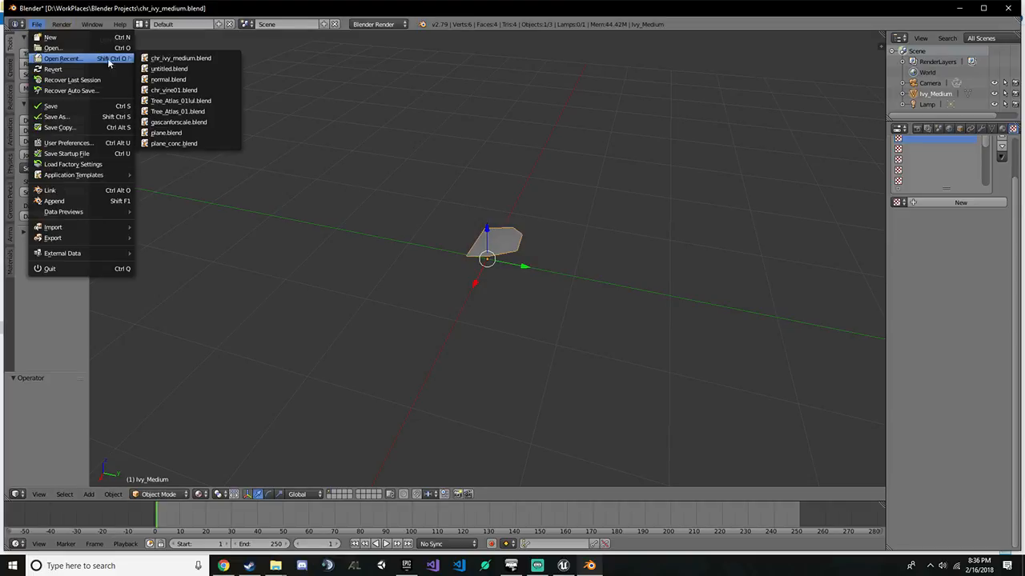
click(182, 58)
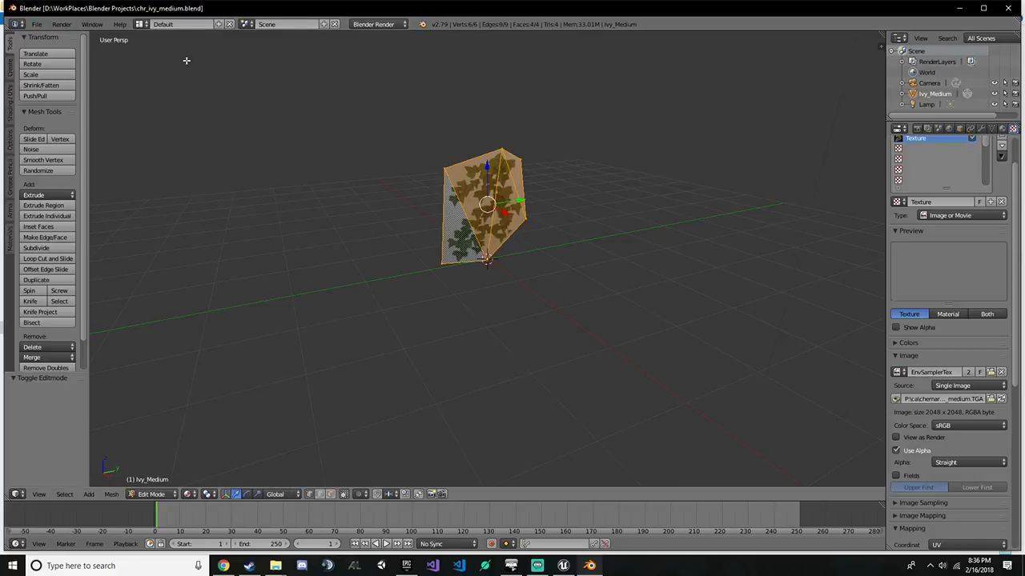
Scale the ivy mesh uniformly to about 0.819 and lower it about 0.157 along Z
key(s)
click(555, 196)
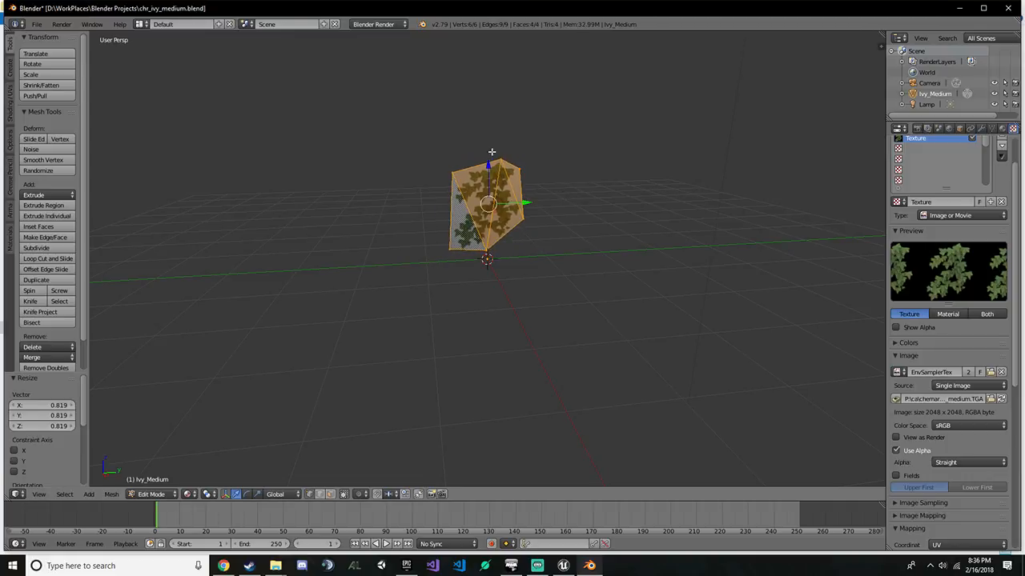
scroll(496, 184, up, 5)
middle_drag(498, 225, 499, 199)
drag(488, 100, 488, 125)
middle_drag(592, 123, 584, 158)
Scale the ivy mesh uniformly to about 0.713 and lower it about 0.223 along Z onto the ground plane
key(s)
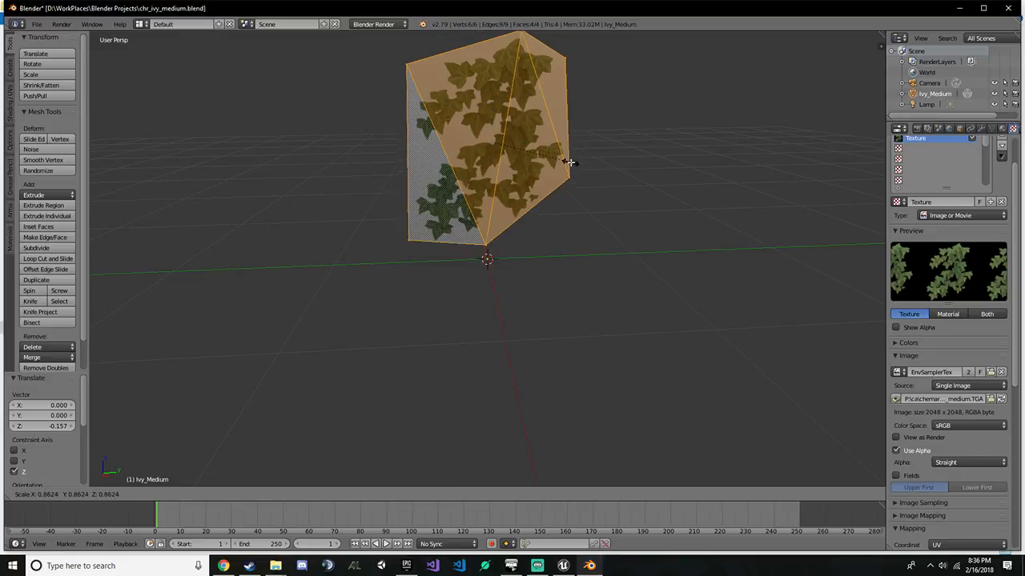
click(535, 149)
key(g)
key(z)
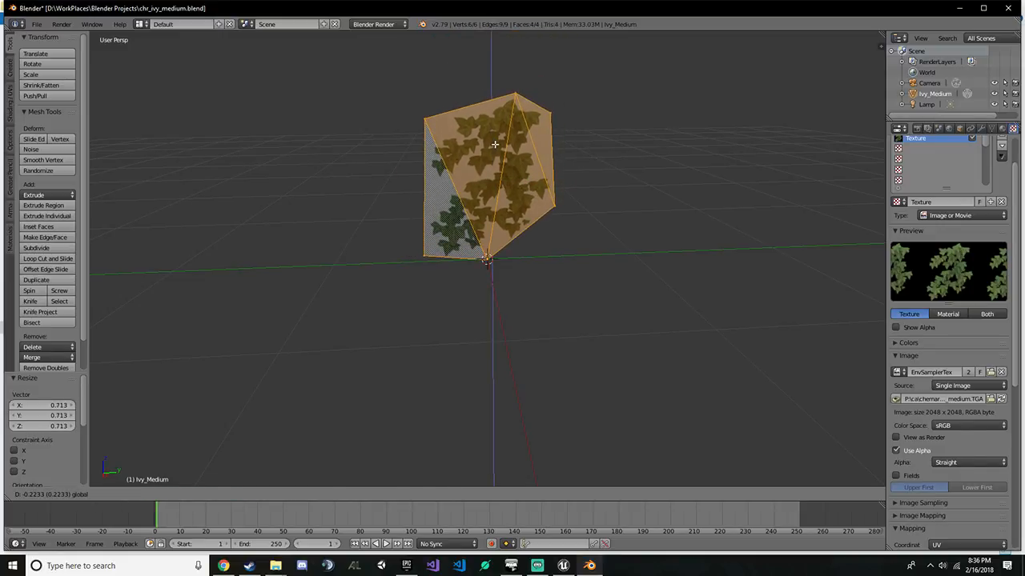
click(495, 145)
mouse_move(628, 183)
middle_down()
mouse_move(391, 174)
mouse_move(631, 175)
middle_up()
scroll(384, 98, down, 2)
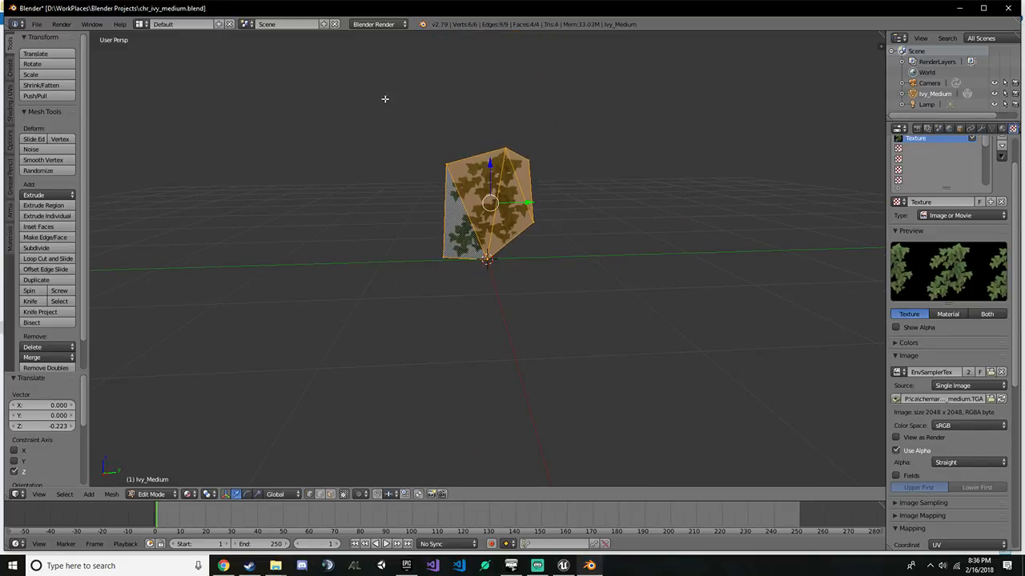
Enable Arma Object Properties for the ivy mesh and set its custom LOD distance to 0
click(881, 45)
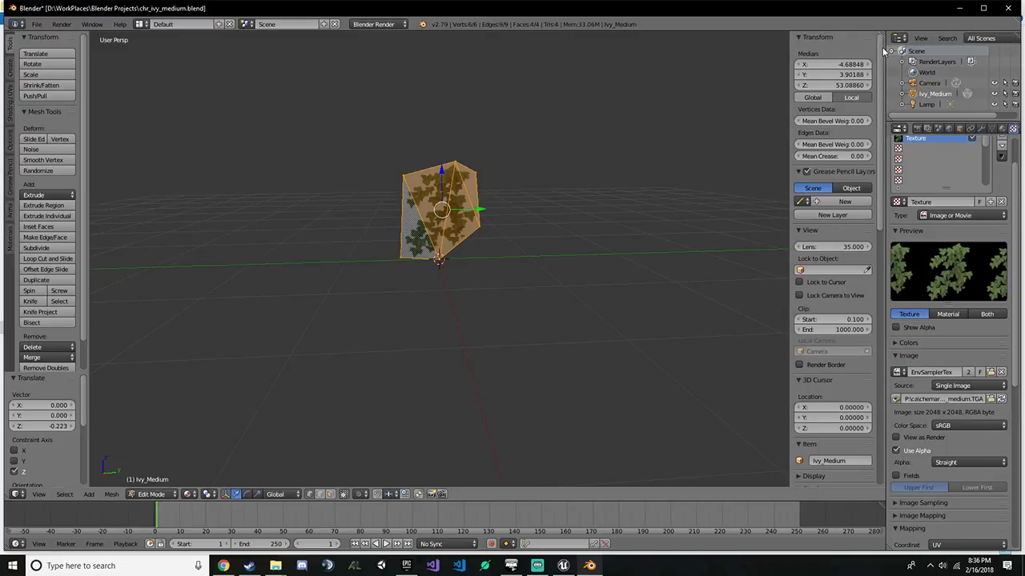
scroll(861, 403, down, 8)
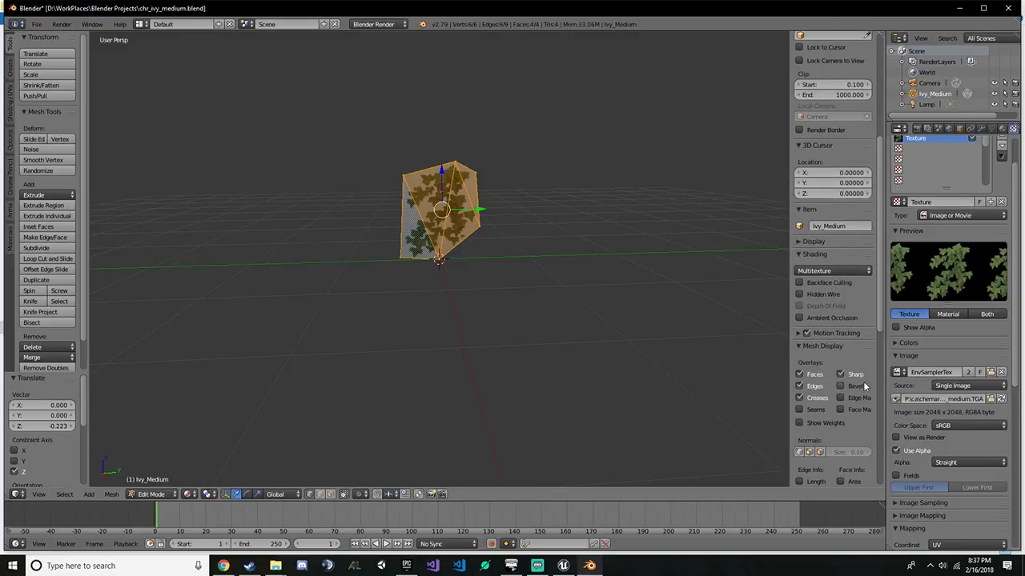
scroll(855, 364, down, 4)
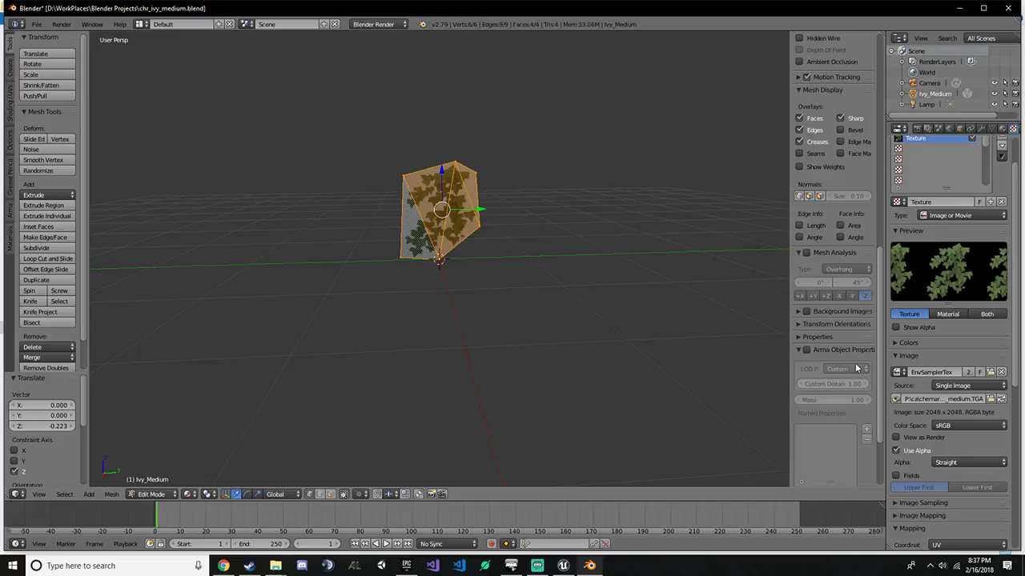
click(815, 352)
click(804, 352)
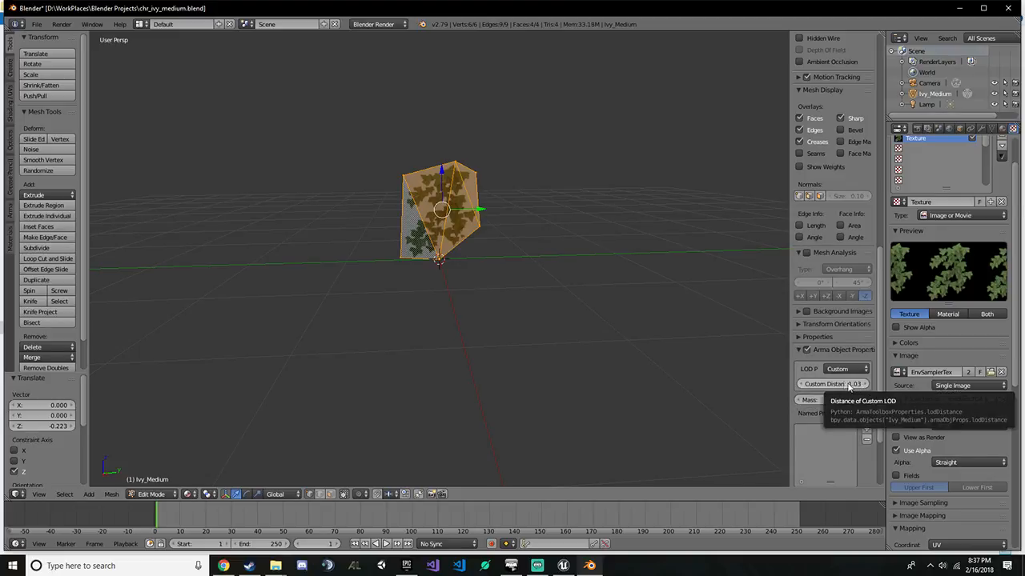
click(851, 384)
text(0)
key(Return)
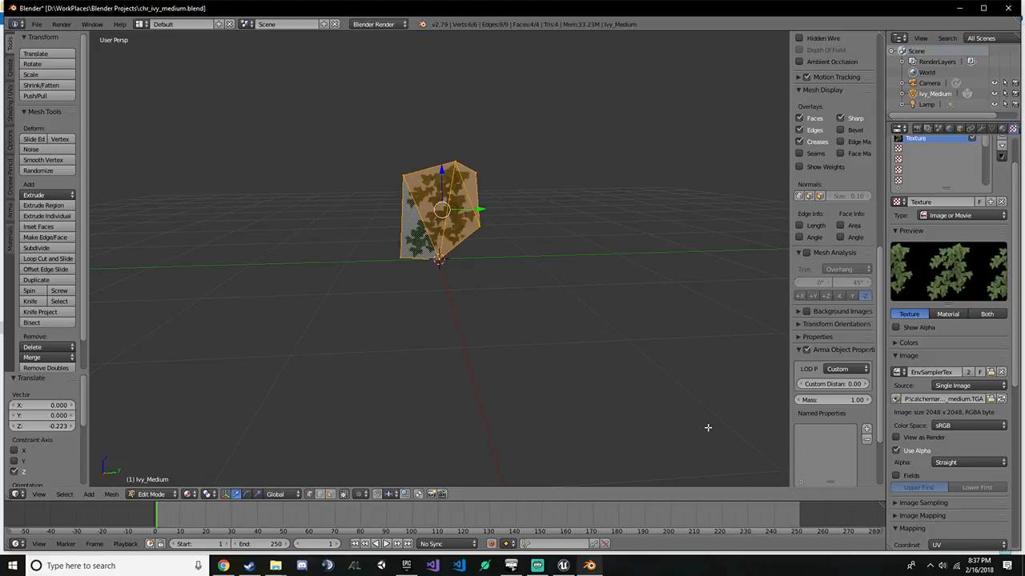
Examine the ivy mesh from several angles, checking its base against the origin and ground plane
middle_drag(539, 441, 367, 323)
scroll(480, 251, up, 3)
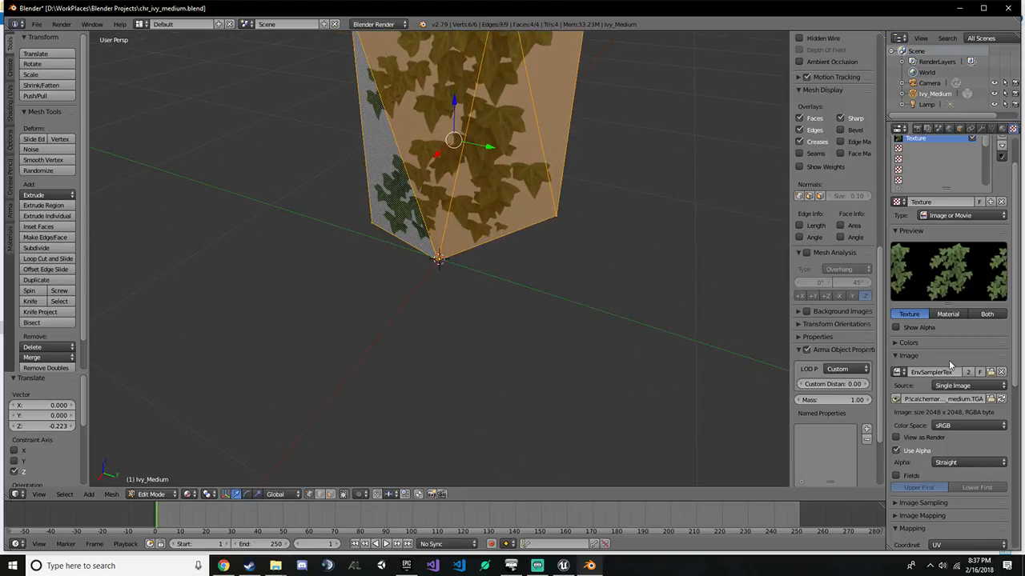
scroll(455, 321, down, 5)
scroll(510, 316, up, 6)
middle_drag(455, 321, 493, 285)
scroll(510, 318, down, 2)
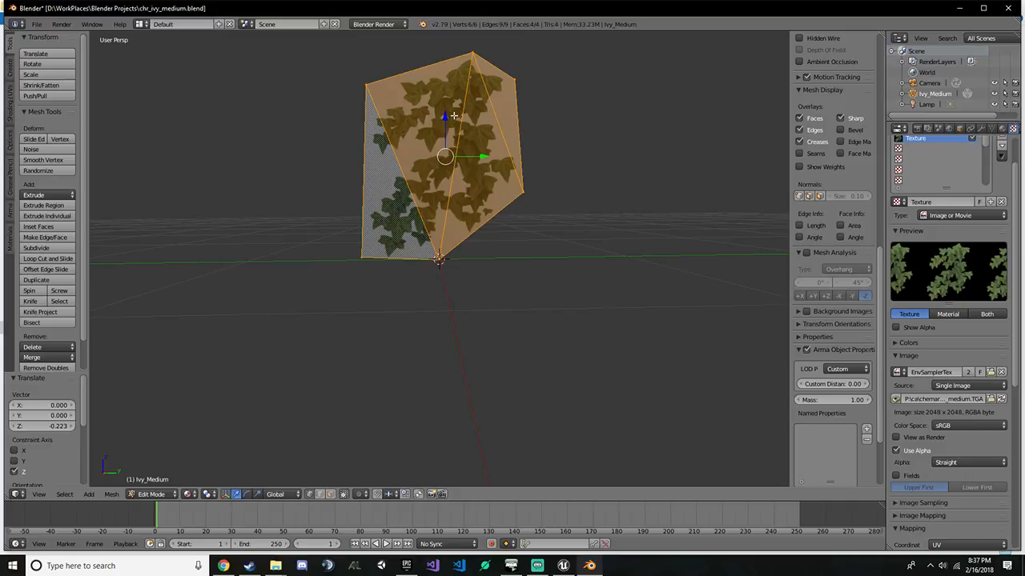
scroll(483, 217, up, 4)
scroll(483, 232, down, 6)
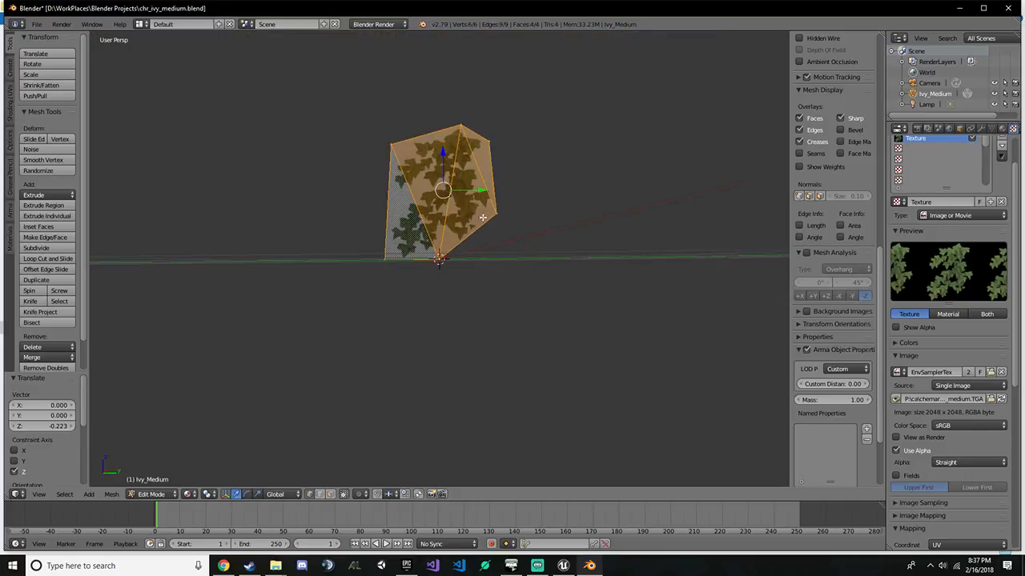
middle_drag(438, 202, 412, 228)
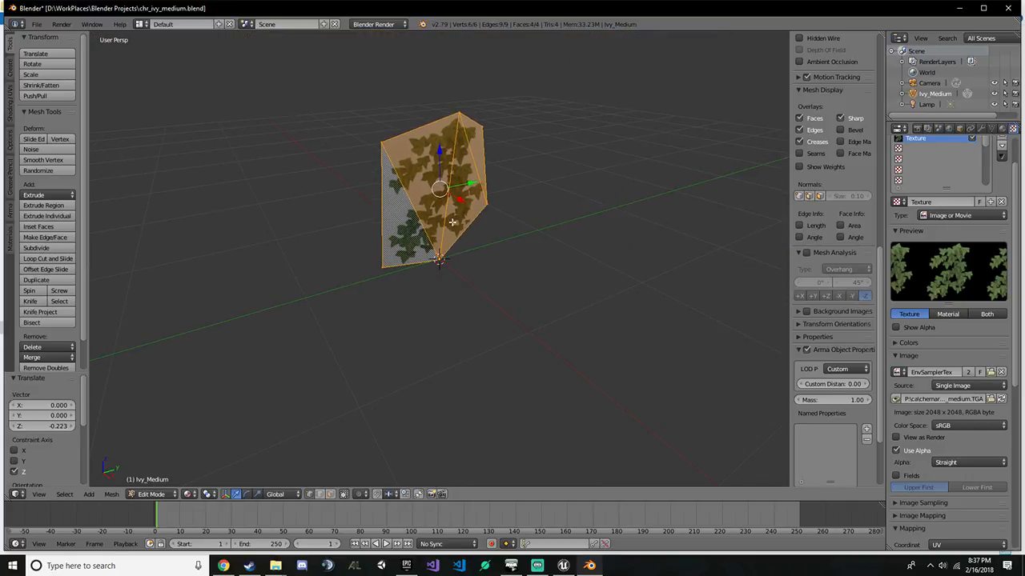
Return the ivy to Object Mode and apply its rotation and scale
key(Tab)
key(shift+a)
key(ctrl+a)
middle_drag(339, 223, 781, 249)
click(357, 266)
middle_drag(508, 284, 592, 301)
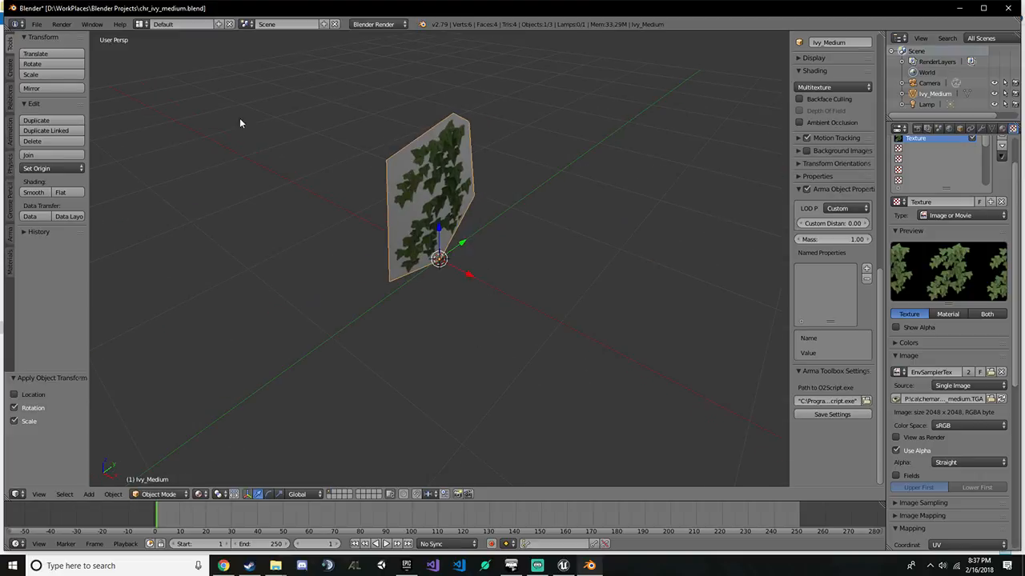
Start an Arma 2/3 P3D export of the ivy model
click(58, 24)
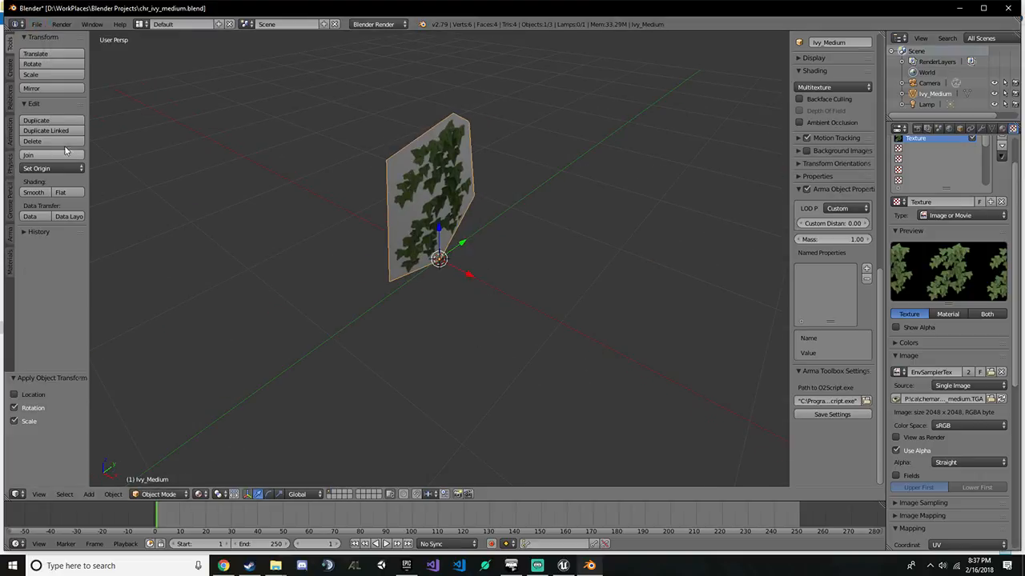
click(37, 24)
mouse_move(56, 238)
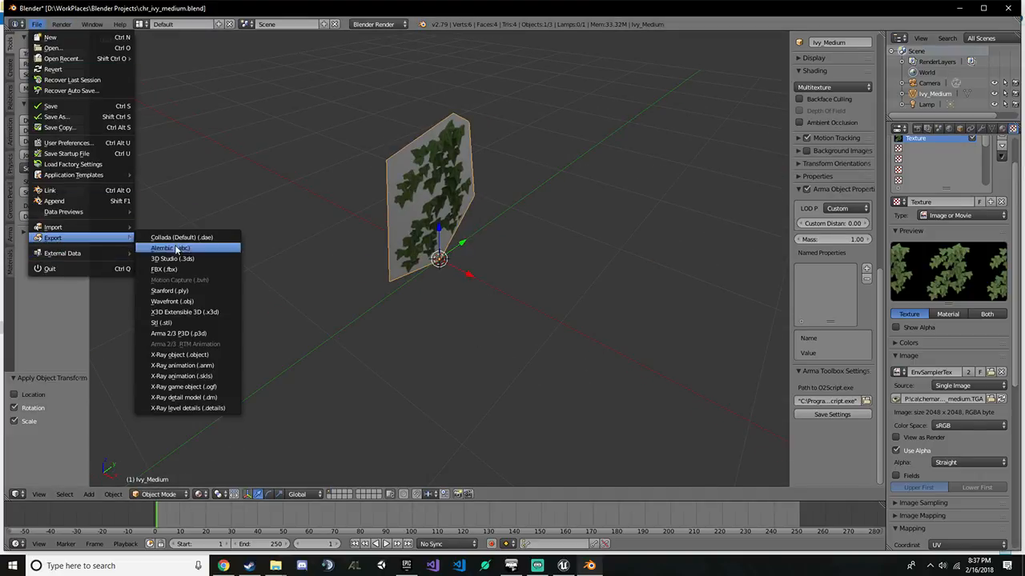
click(210, 336)
Copy the Ivy folder's path from File Explorer and set the export destination to P:\ca\chernarusredux_buildings\Ivy
mouse_move(275, 566)
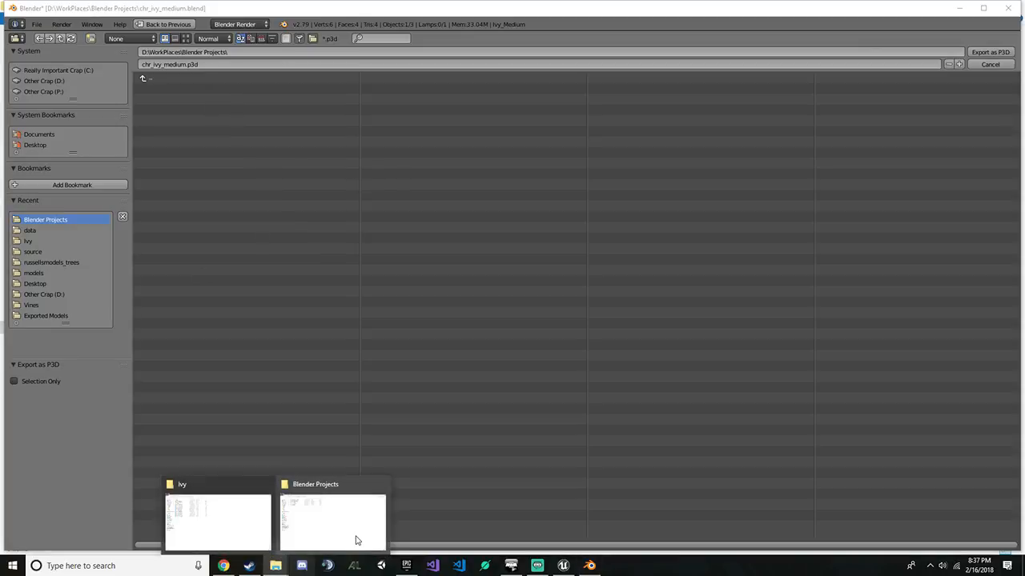
click(217, 524)
click(382, 32)
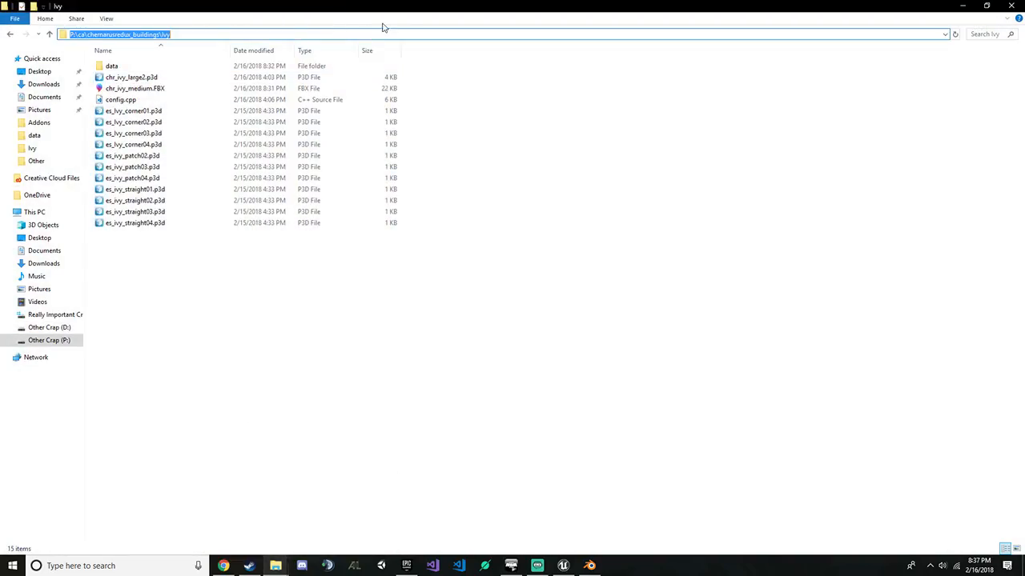
key(ctrl+c)
key(alt+Tab)
key(ctrl+v)
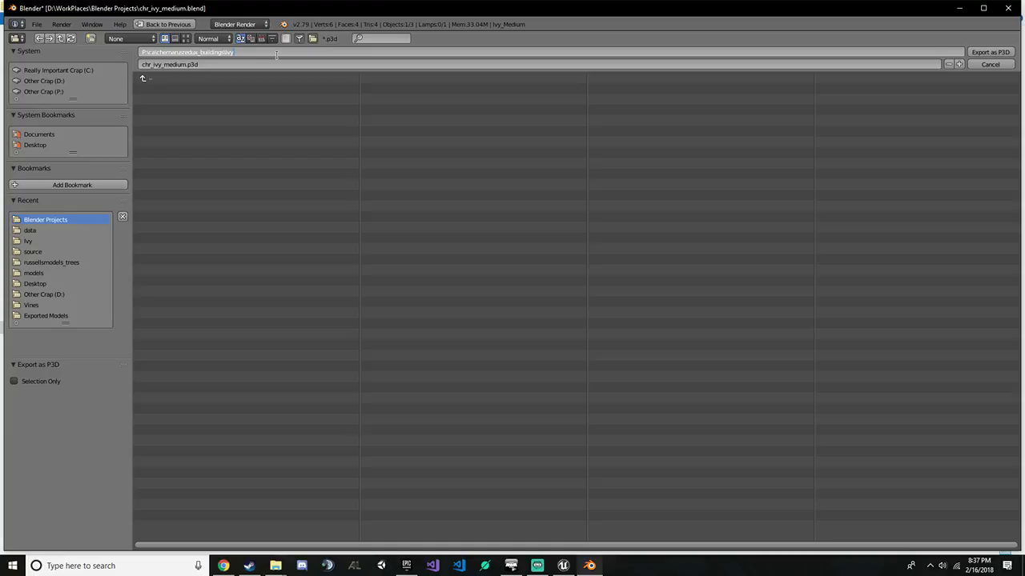
key(Return)
Keep the file name chr_ivy_medium.p3d and export the model
click(193, 66)
click(187, 65)
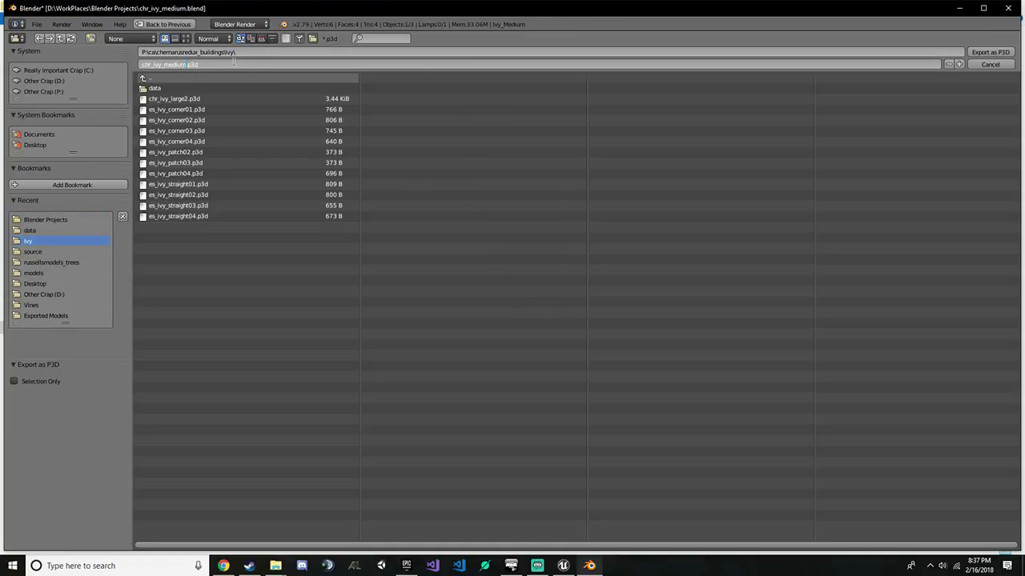
click(990, 52)
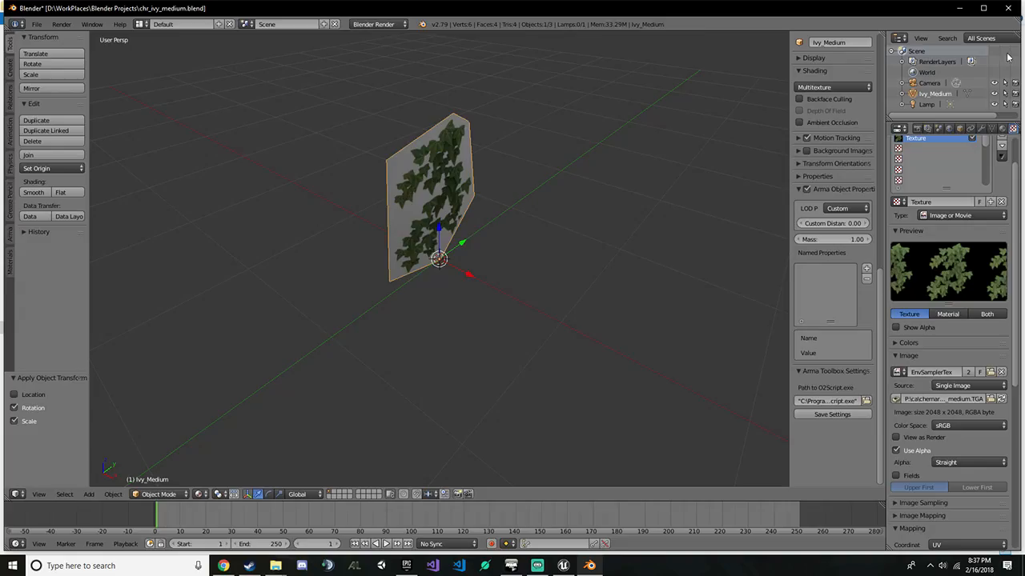
Open chr_ivy_medium.p3d from the Ivy folder in Object Builder
key(alt+Tab)
double_click(293, 70)
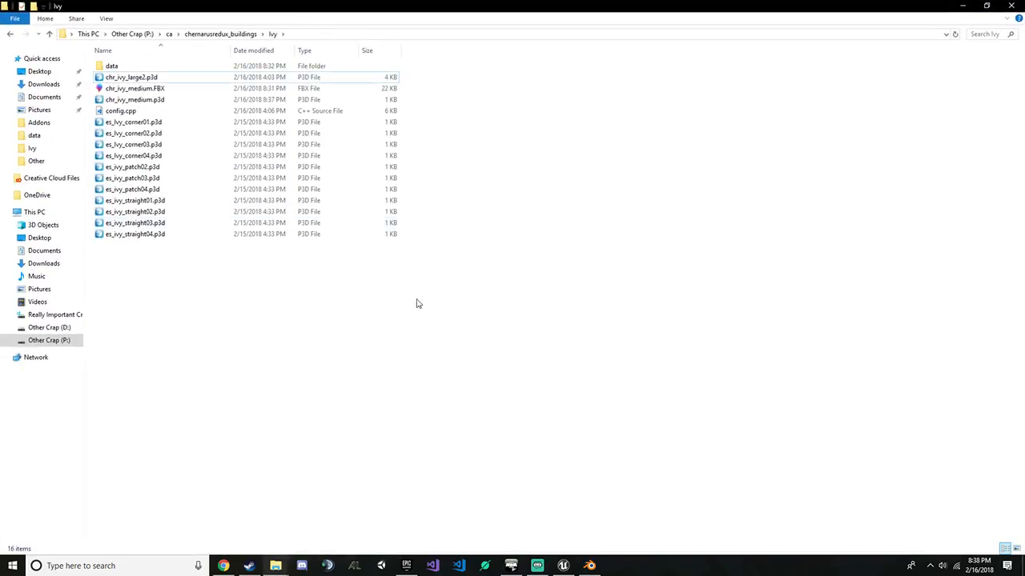
click(210, 103)
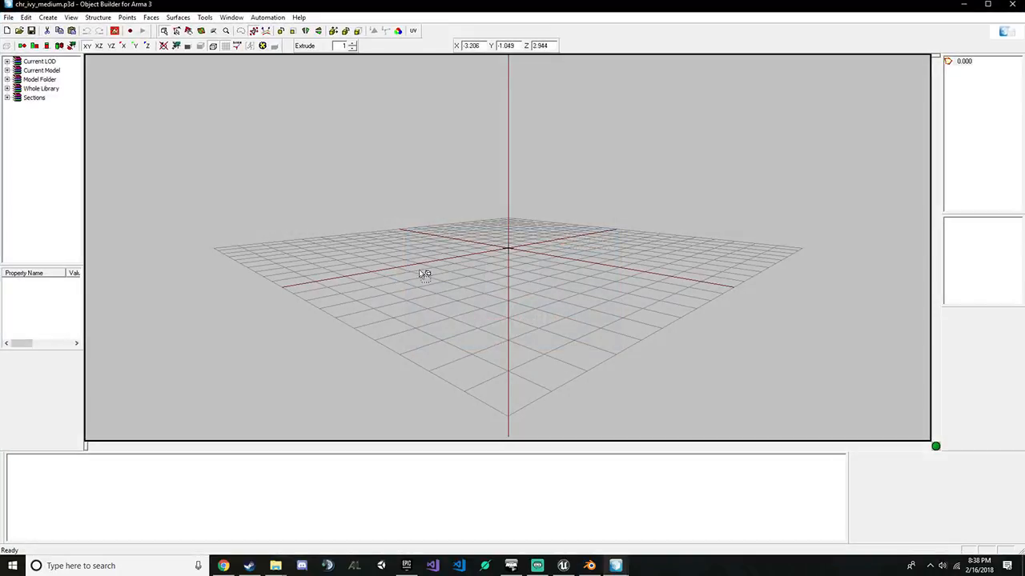
Select all points of the ivy model and run Find Components on it
drag(453, 151, 525, 242)
click(113, 19)
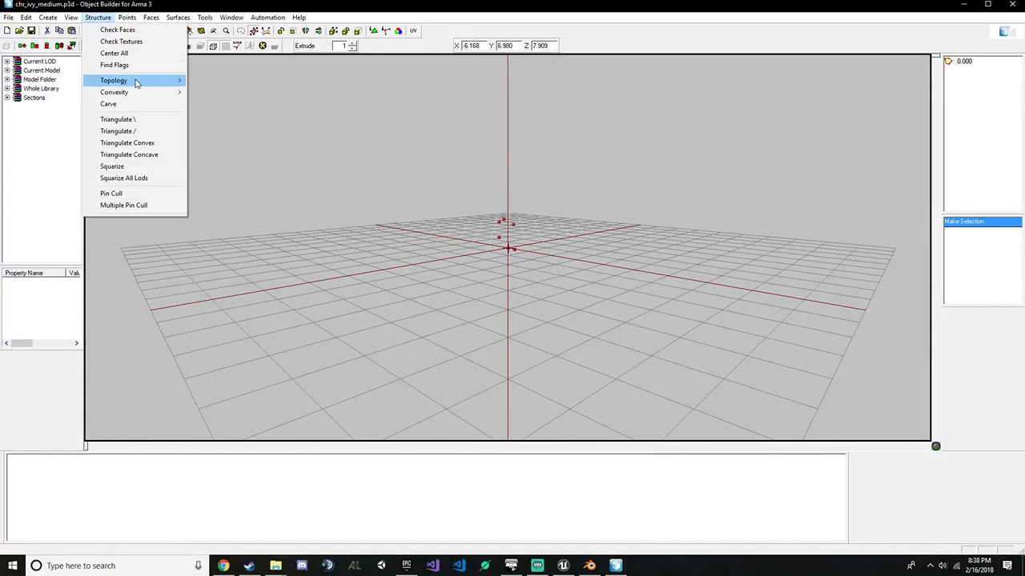
mouse_move(137, 80)
click(243, 104)
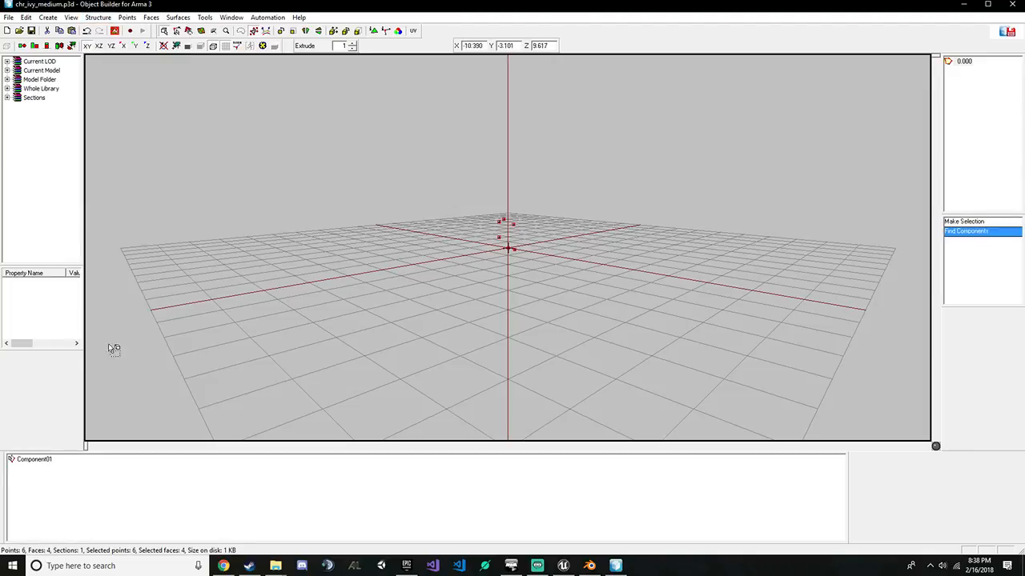
Duplicate the whole ivy mesh in place and reverse the duplicated faces to make the model double-sided
drag(391, 136, 611, 346)
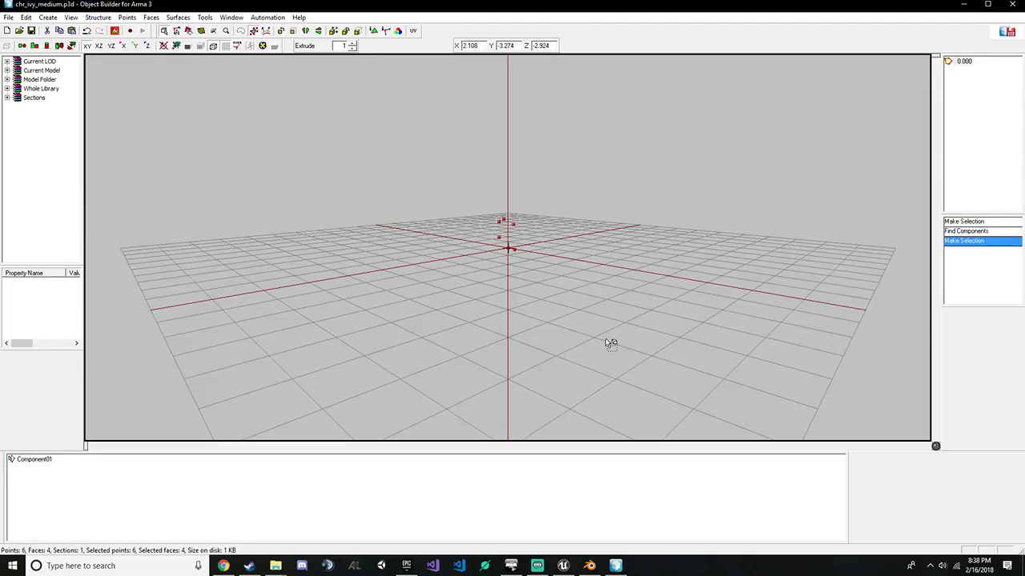
key(ctrl+v)
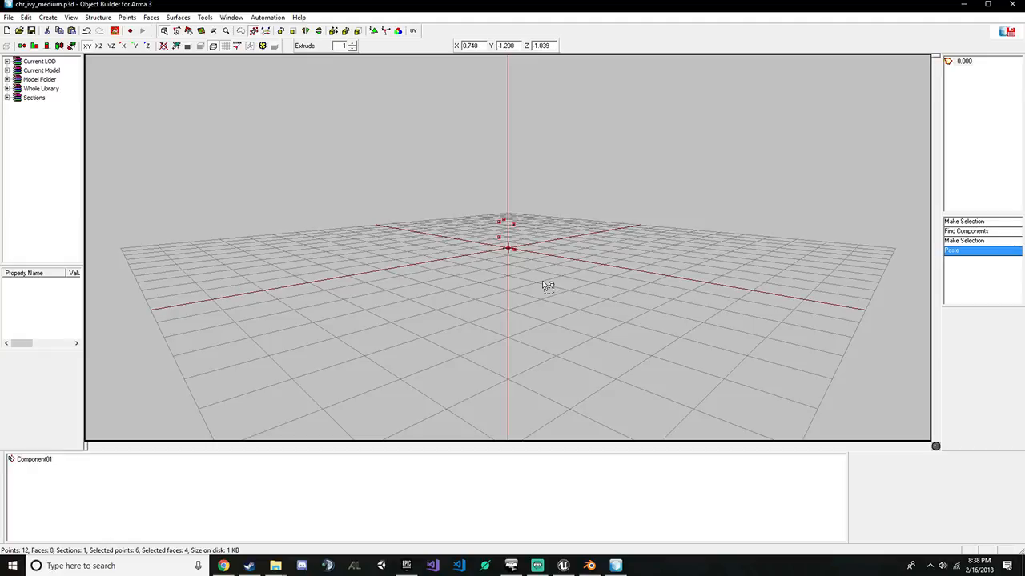
key(x)
key(w)
scroll(491, 207, up, 3)
drag(446, 156, 570, 296)
click(34, 460)
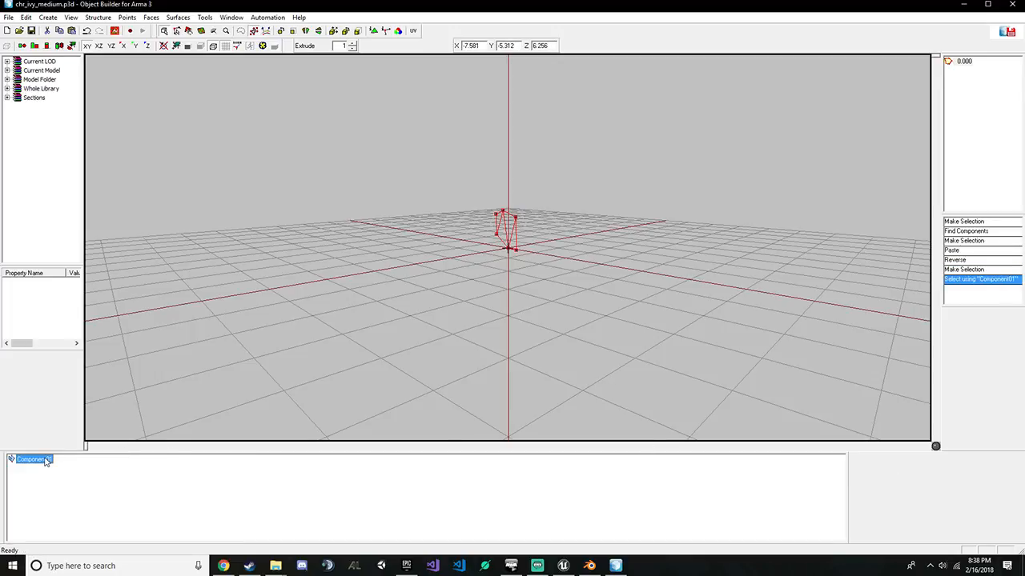
key(e)
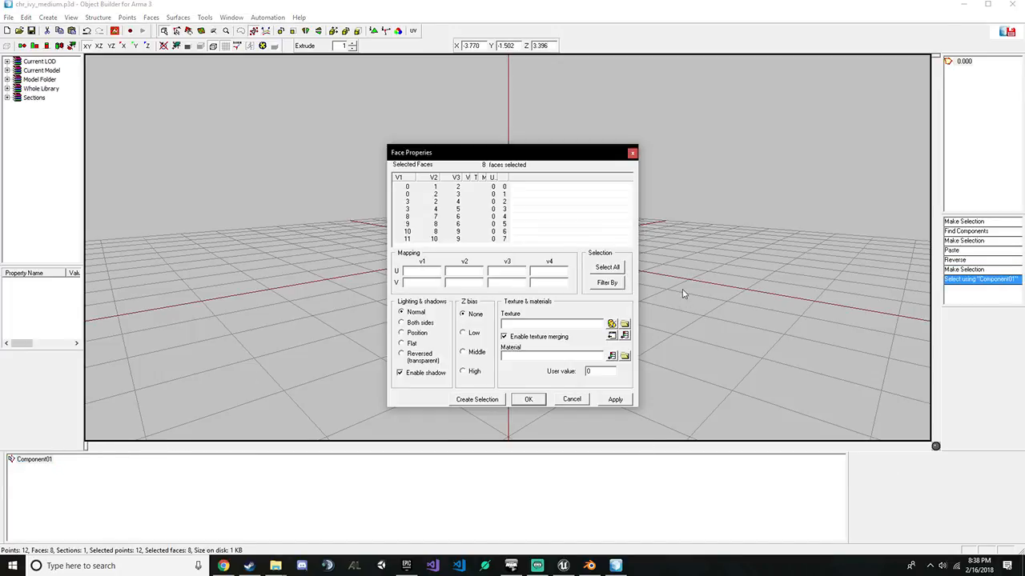
click(613, 272)
click(625, 324)
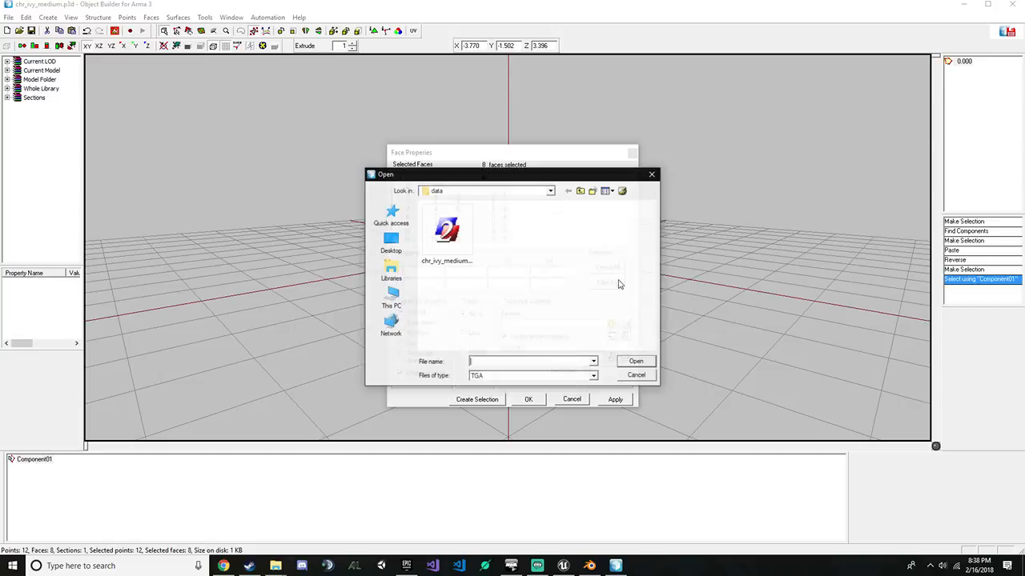
click(469, 255)
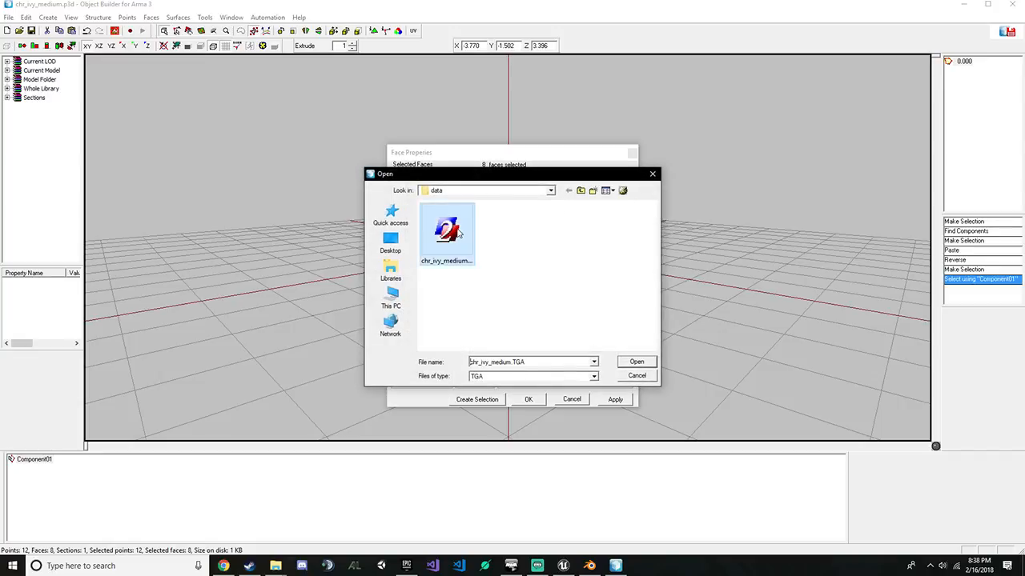
click(639, 377)
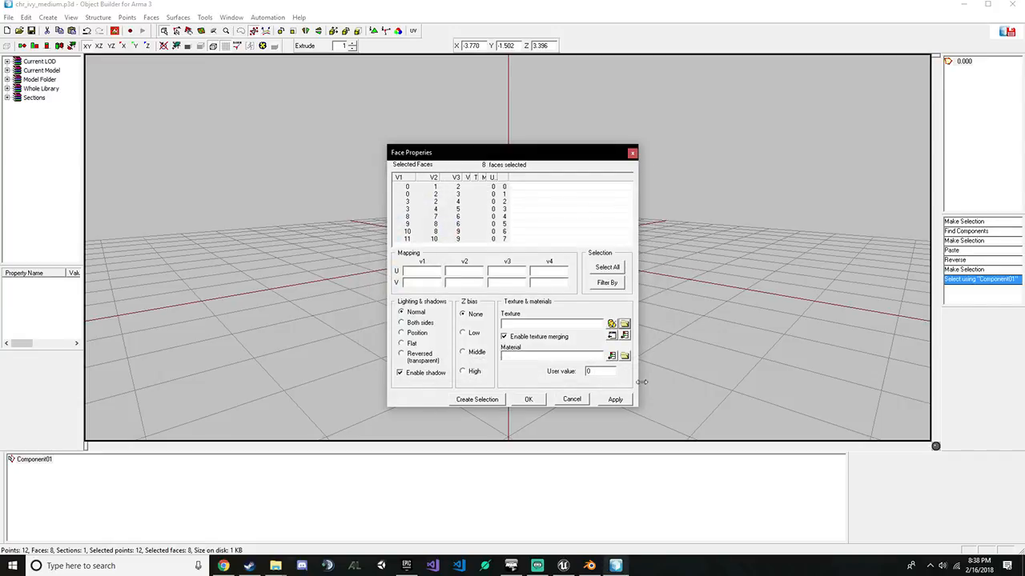
click(581, 402)
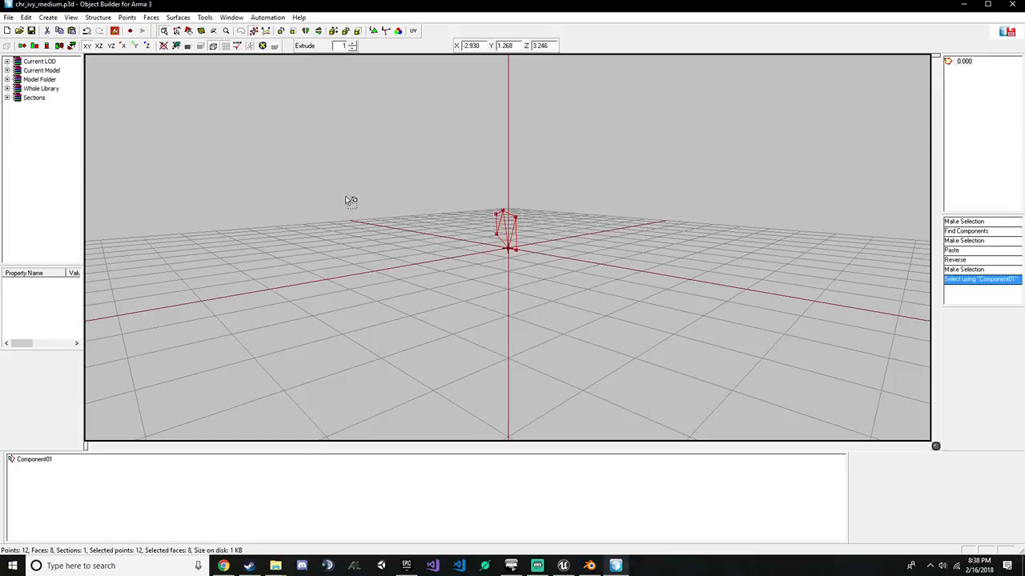
Preview the ivy model in the model viewer and close the preview
click(112, 34)
click(151, 43)
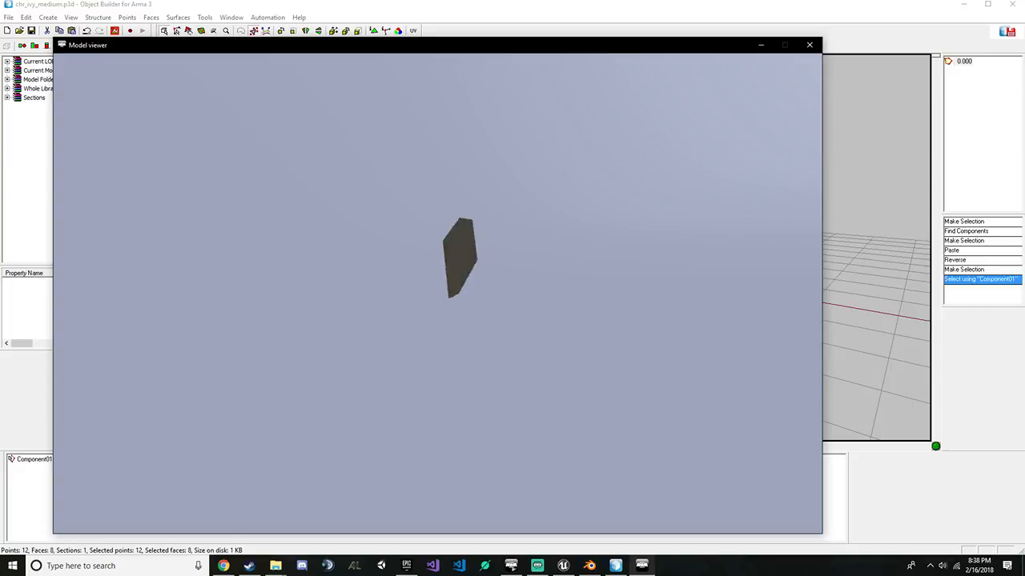
key(Escape)
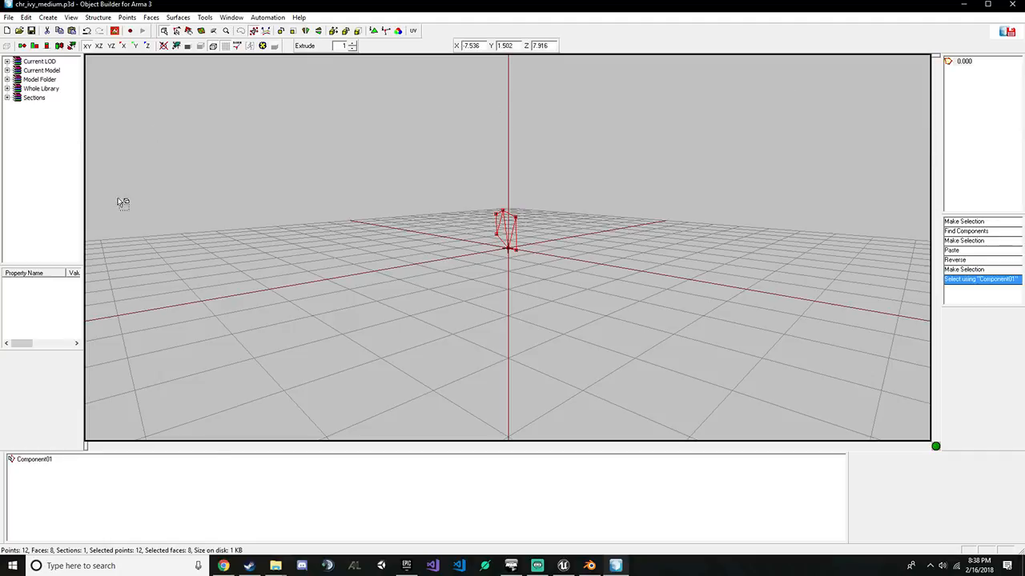
Switch to File Explorer, open the Ivy folder's data subfolder and select chr_ivy_medium.TGA
mouse_move(276, 568)
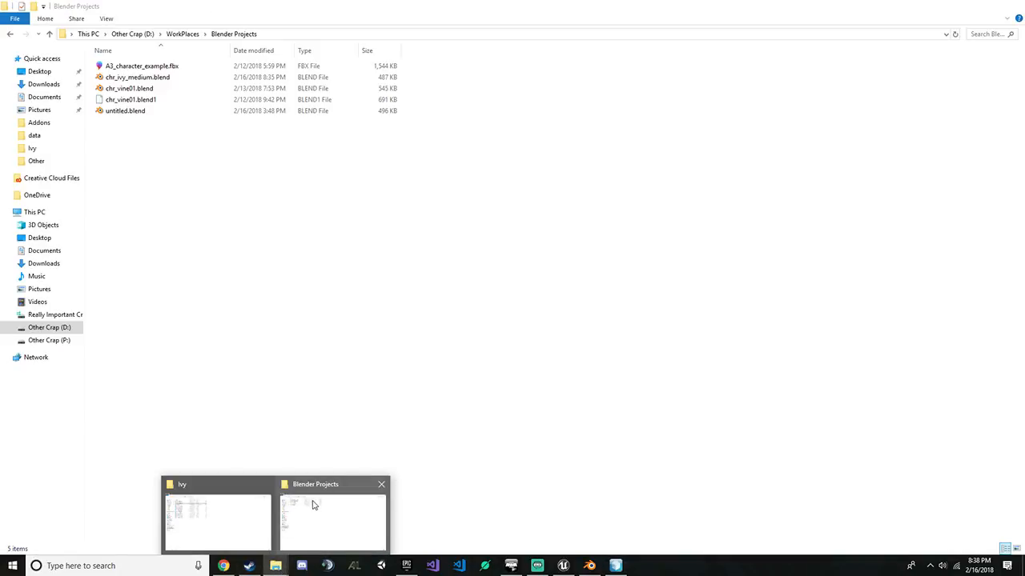
click(235, 513)
double_click(112, 66)
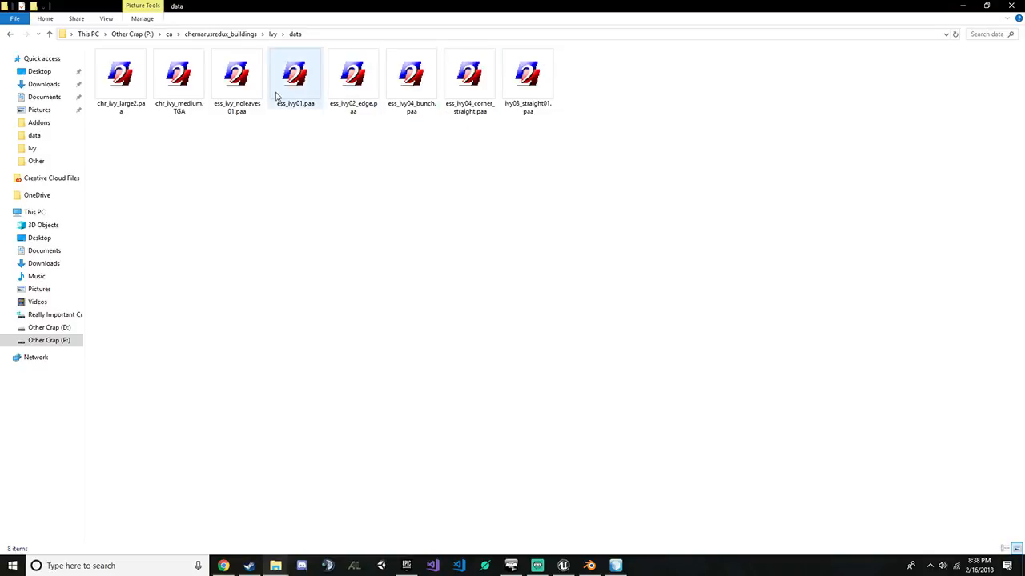
click(180, 84)
Launch Photoshop, open chr_ivy_medium.TGA in it from the data folder and maximize the window
click(145, 568)
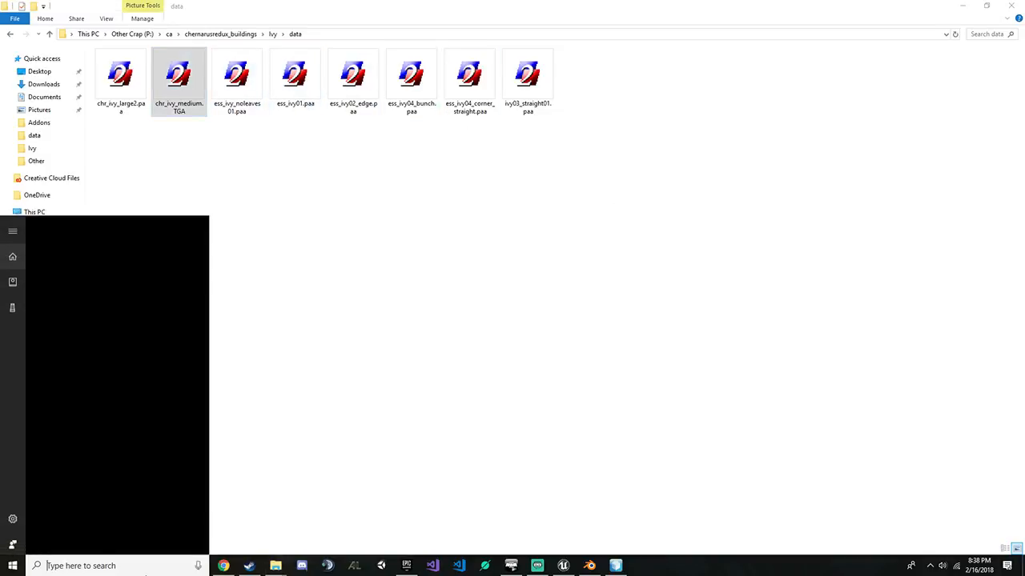
text(pg)
key(Return)
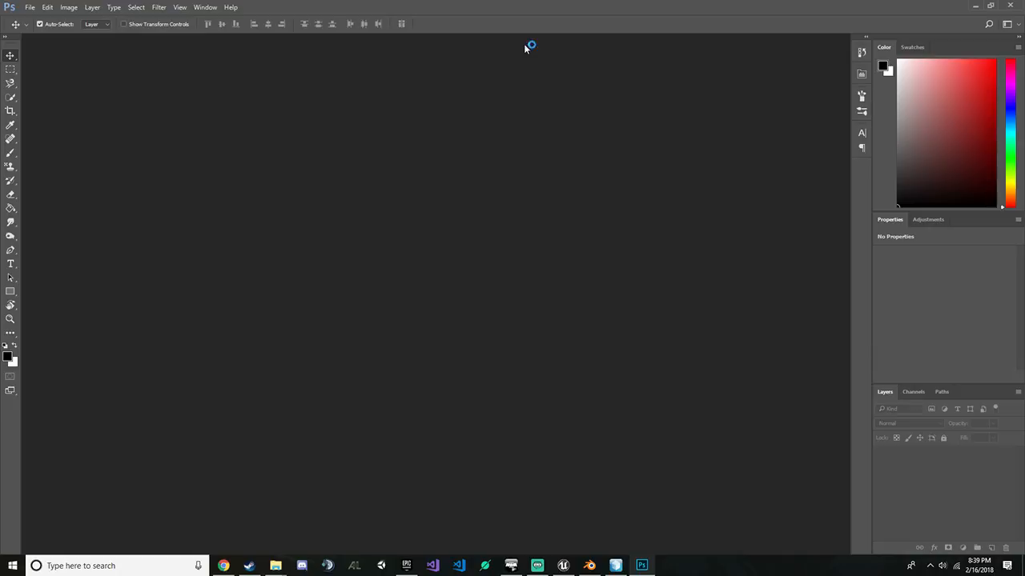
double_click(607, 3)
drag(544, 80, 0, 63)
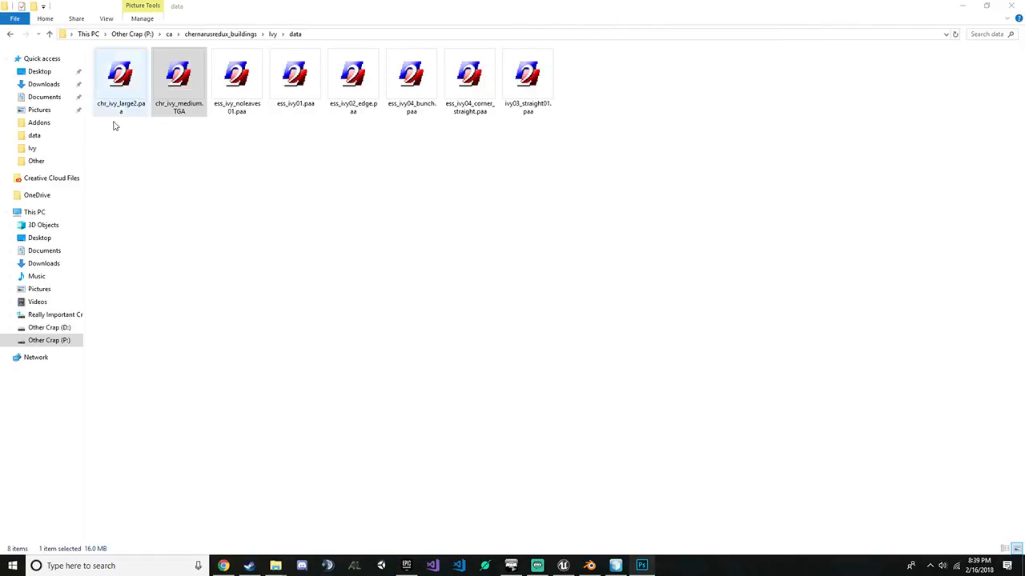
drag(177, 100, 0, 108)
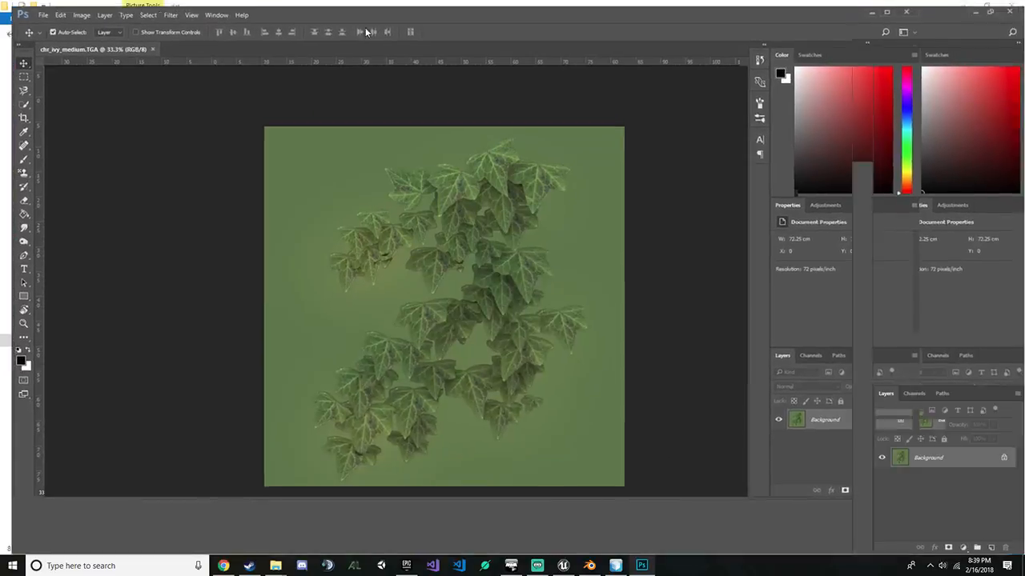
key(super+Up)
Resize the ivy texture image to 512 by 512 pixels
click(68, 7)
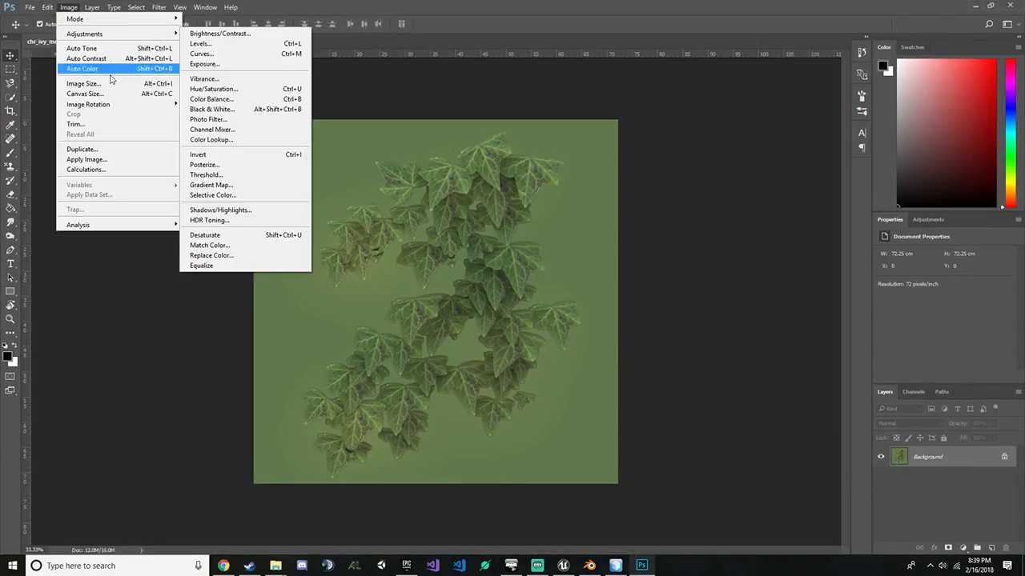
key(Escape)
key(h)
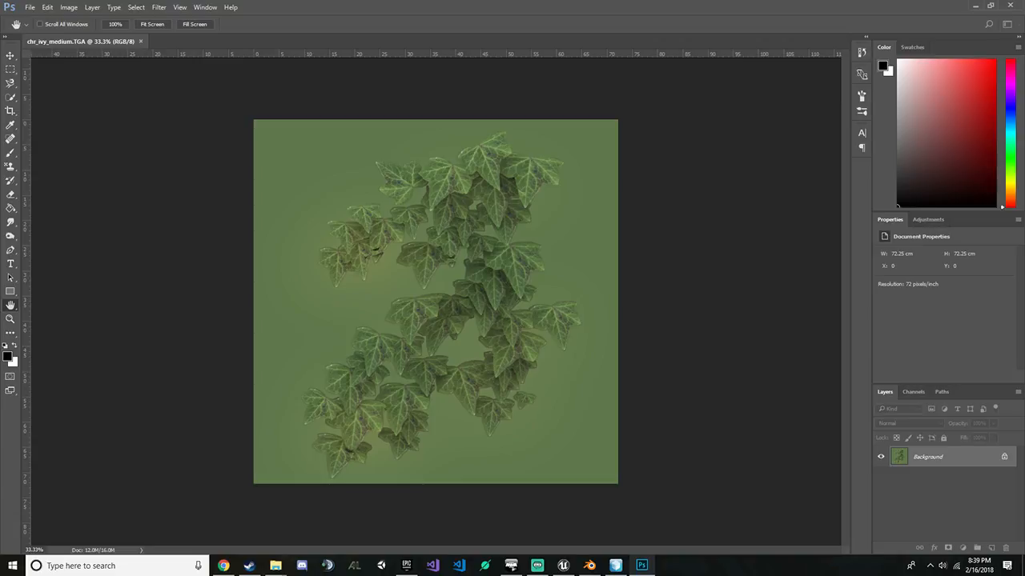
key(ctrl+alt+i)
drag(485, 102, 483, 140)
text(512)
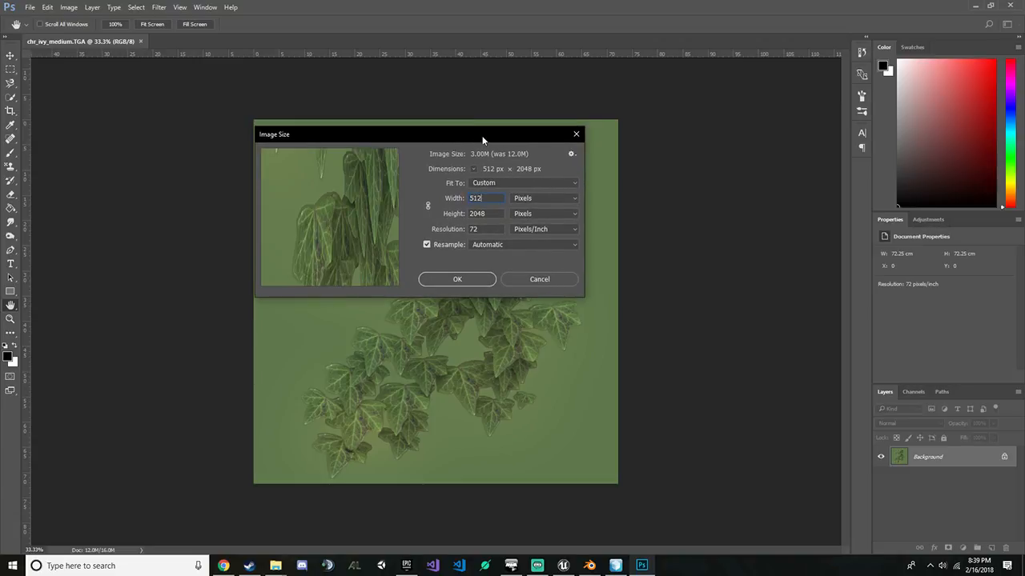
text(512)
click(469, 280)
key(v)
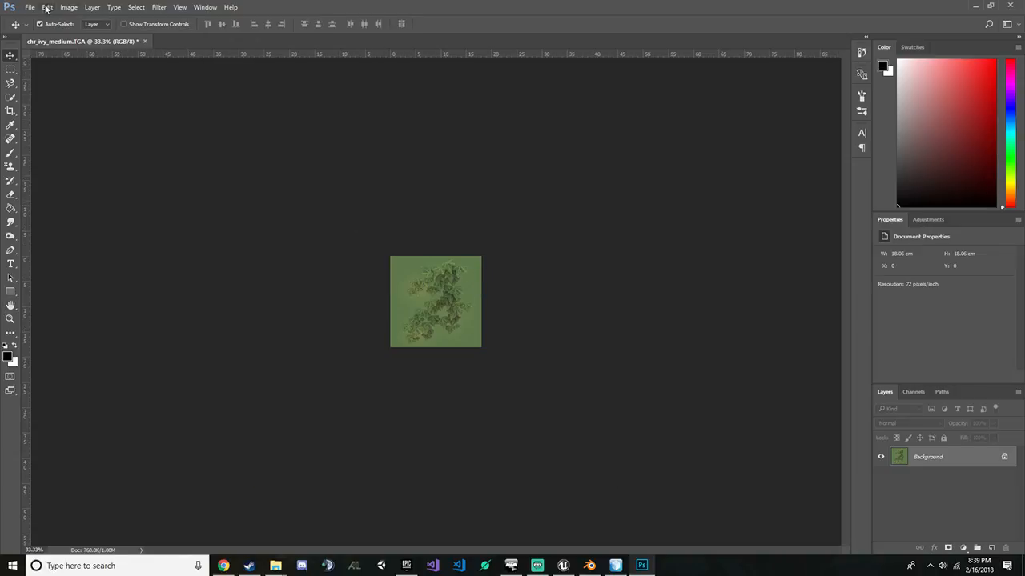
Save the texture over chr_ivy_medium.TGA as a 32 bits/pixel Targa with alpha channels and quit Photoshop
click(29, 7)
click(96, 125)
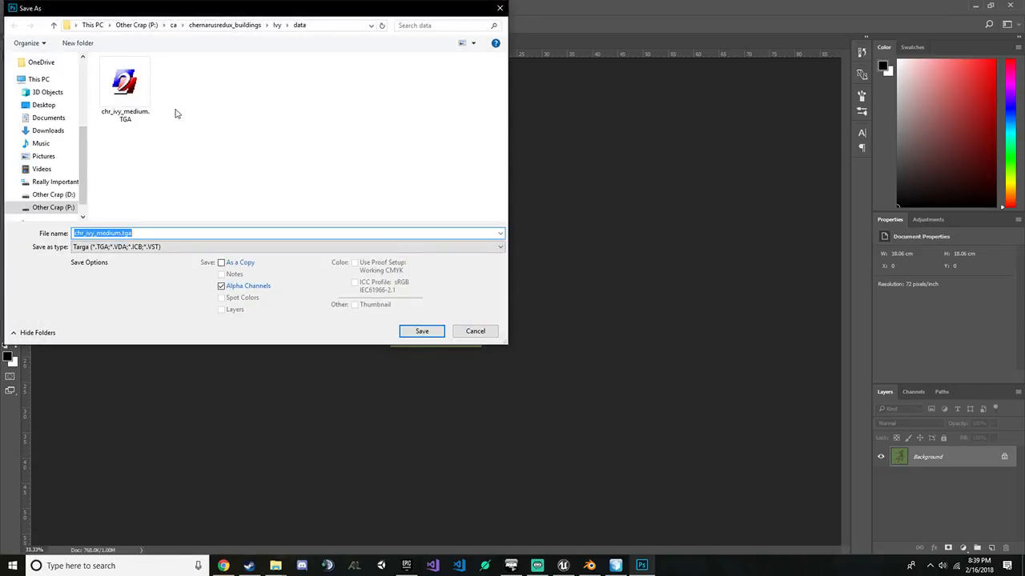
click(419, 331)
click(538, 283)
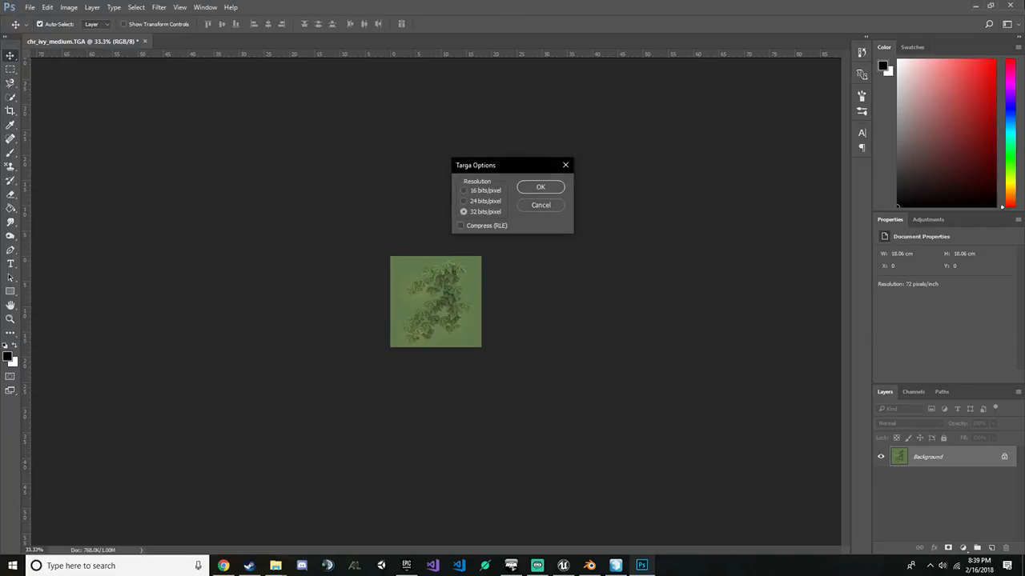
click(540, 188)
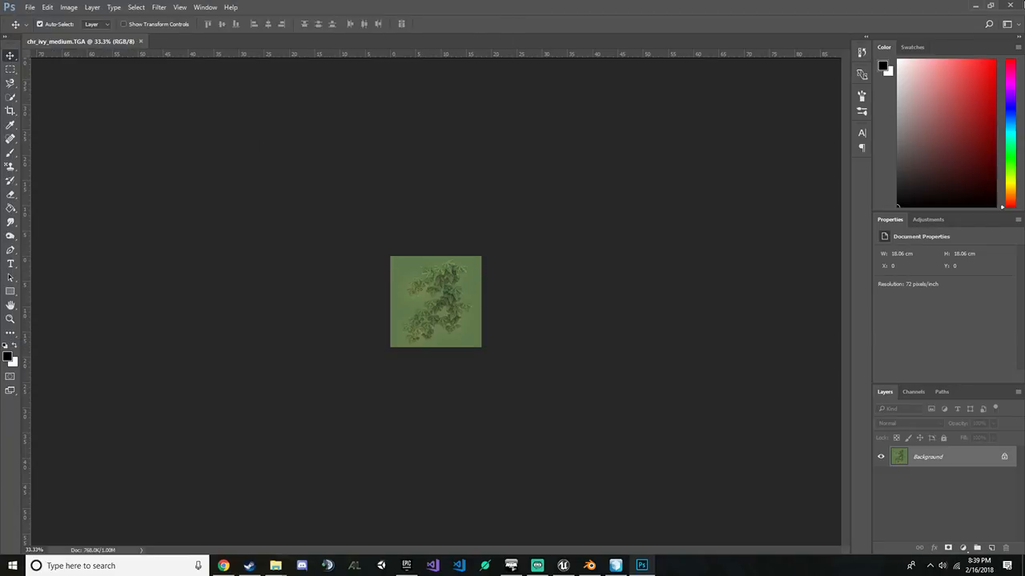
key(ctrl+q)
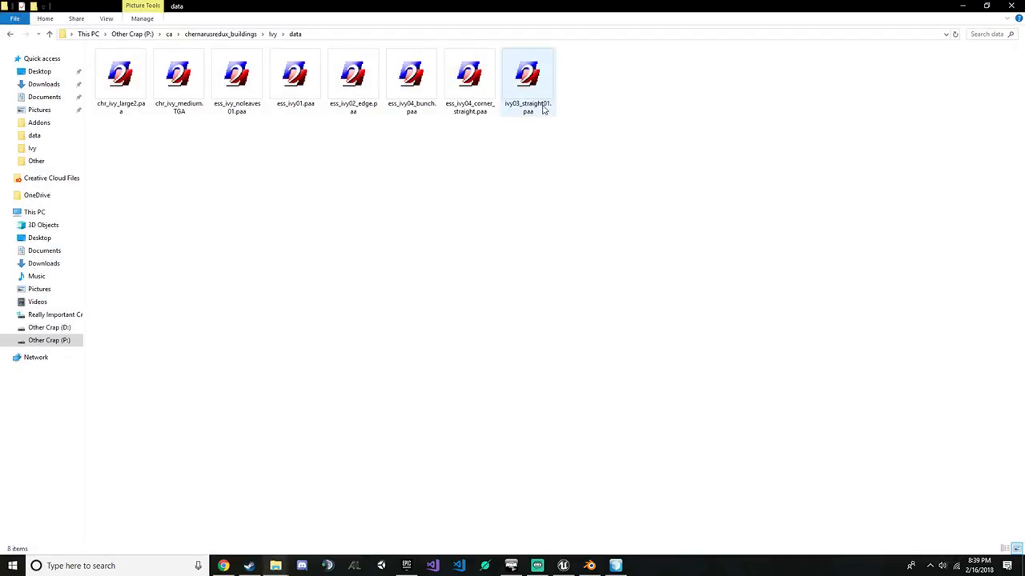
Check the resized chr_ivy_medium.TGA in Texture Viewer and close it
double_click(178, 76)
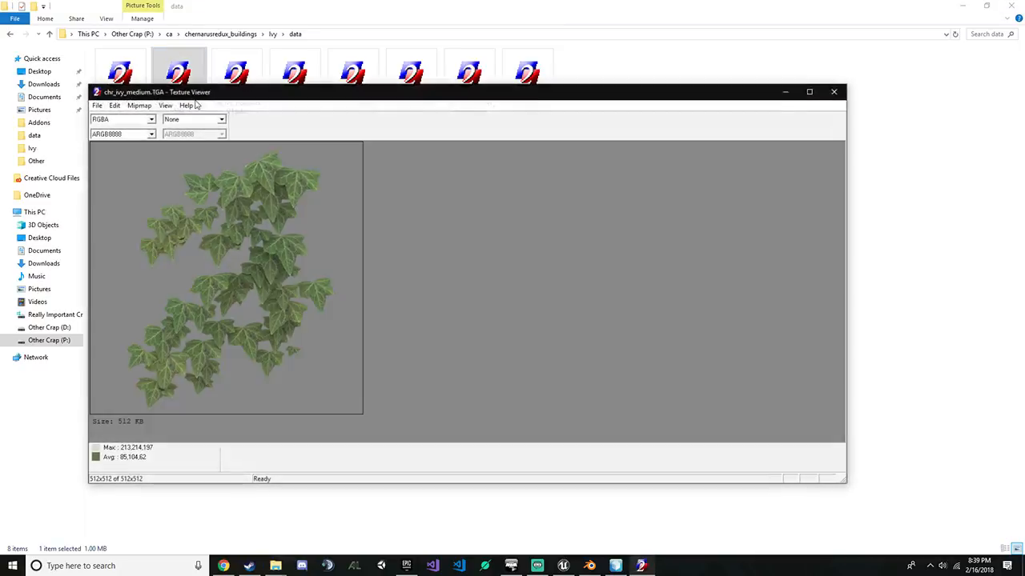
click(835, 93)
right_click(176, 76)
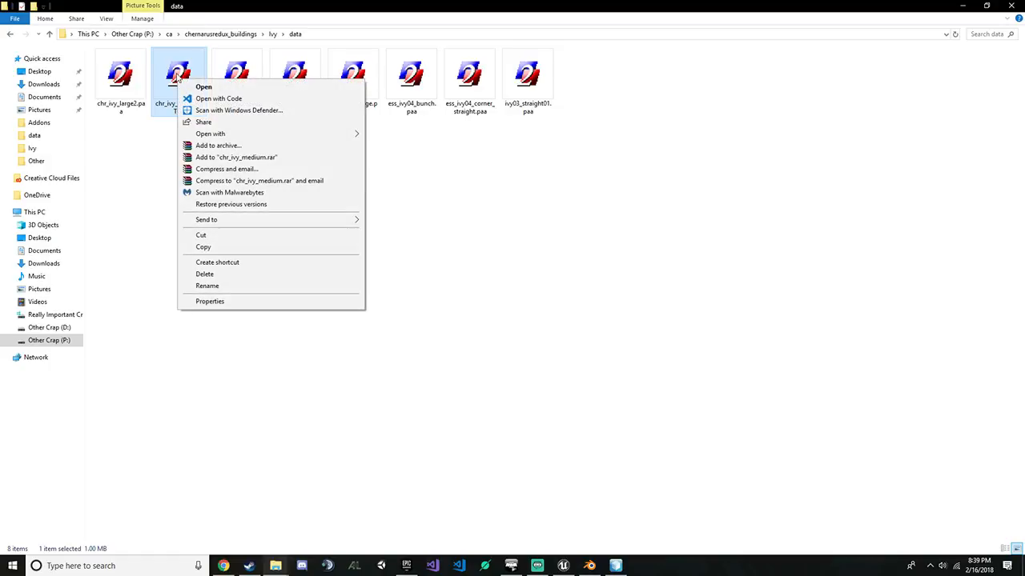
key(Escape)
Reopen chr_ivy_medium.TGA in Texture Viewer and save it as chr_ivy_medium.paa in the data folder
double_click(176, 76)
click(110, 119)
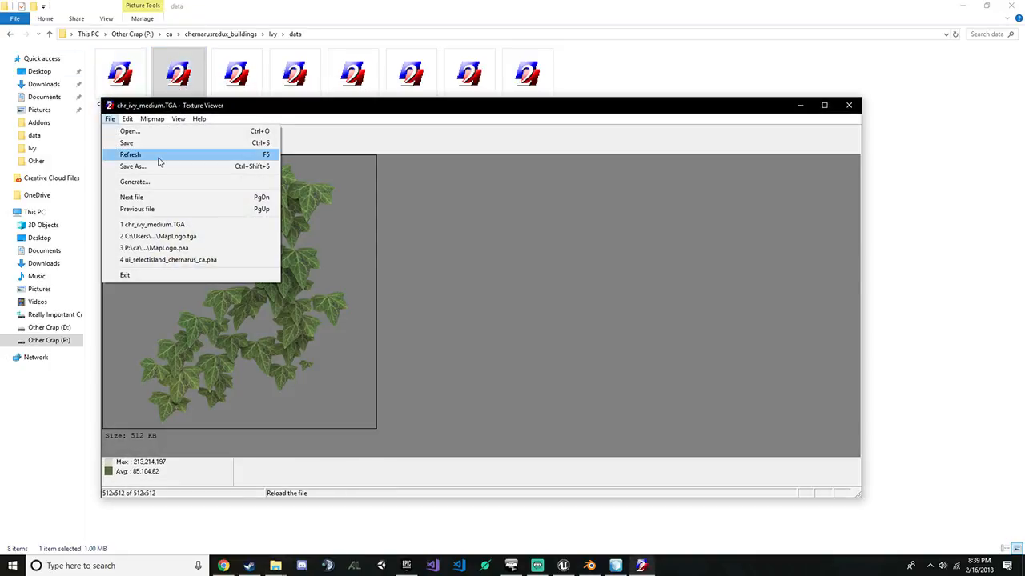
click(157, 168)
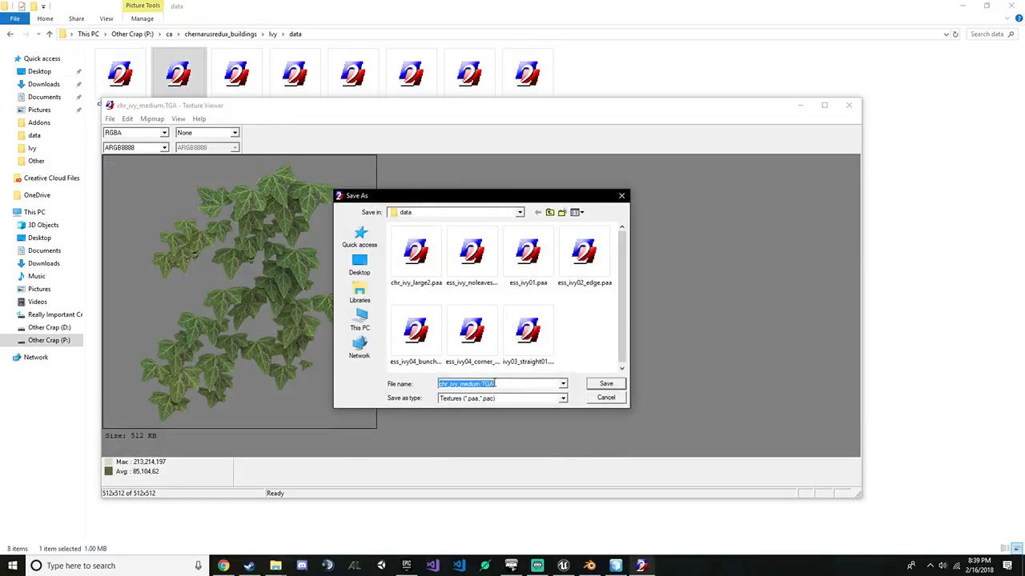
click(529, 384)
key(BackSpace)
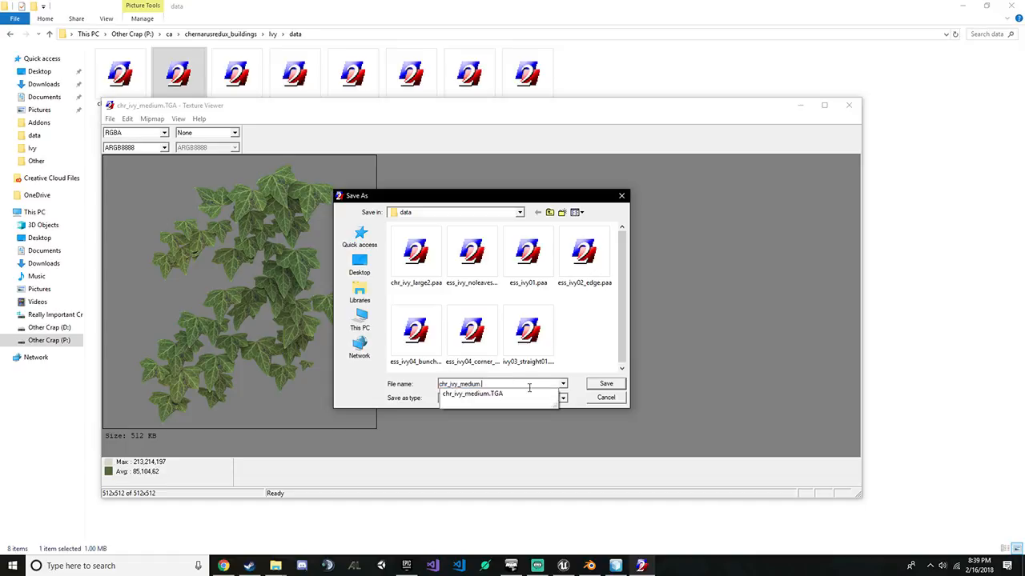
text(paa)
key(Return)
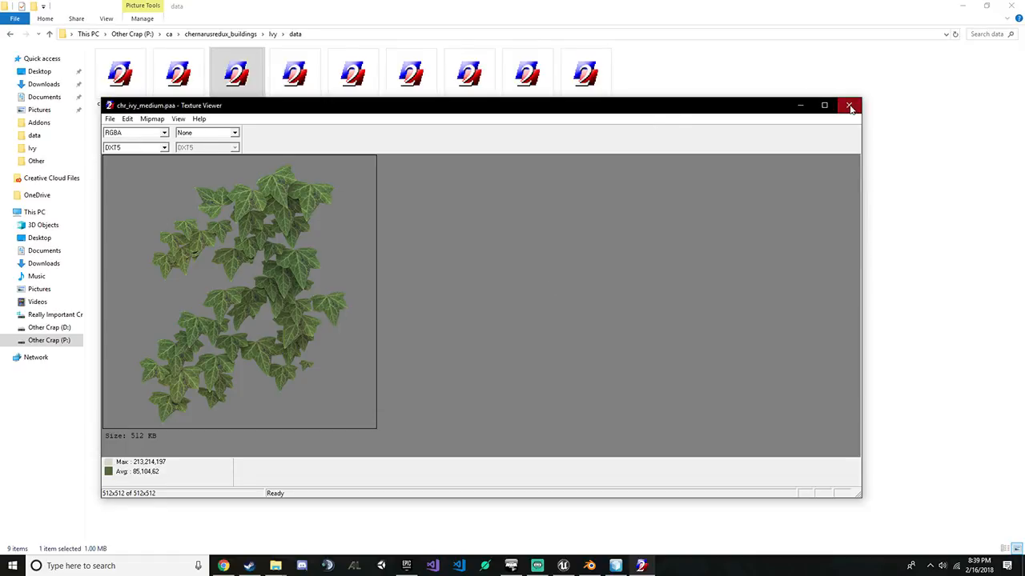
Close Texture Viewer and delete chr_ivy_medium.TGA from the data folder
click(849, 106)
key(Delete)
key(Return)
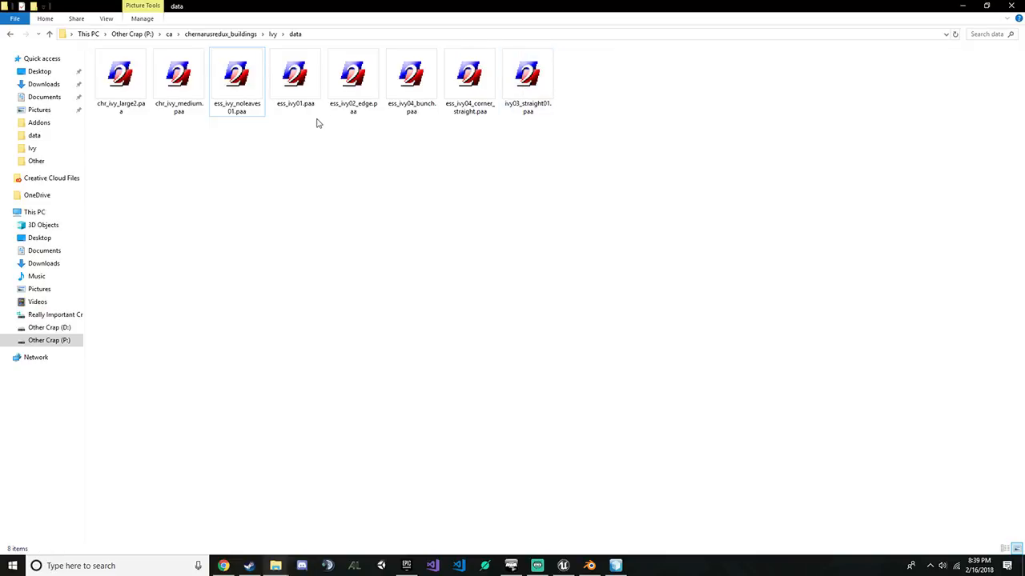
Check chr_ivy_medium.paa in Texture Viewer and close it
double_click(186, 110)
click(862, 118)
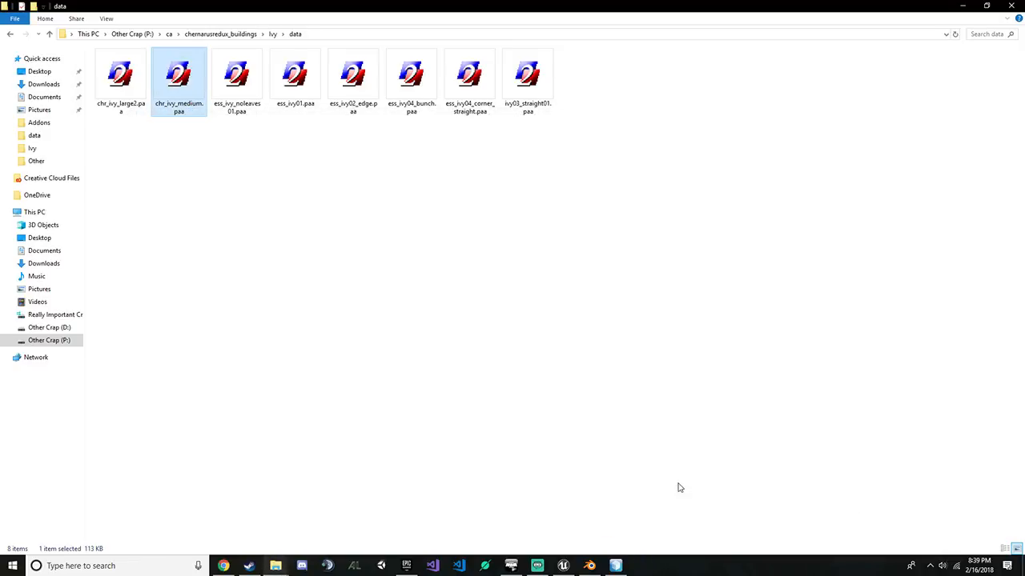
In Object Builder, assign chr_ivy_medium.paa from the Ivy data folder as the texture of all selected faces of chr_ivy_medium.p3d
click(614, 566)
key(e)
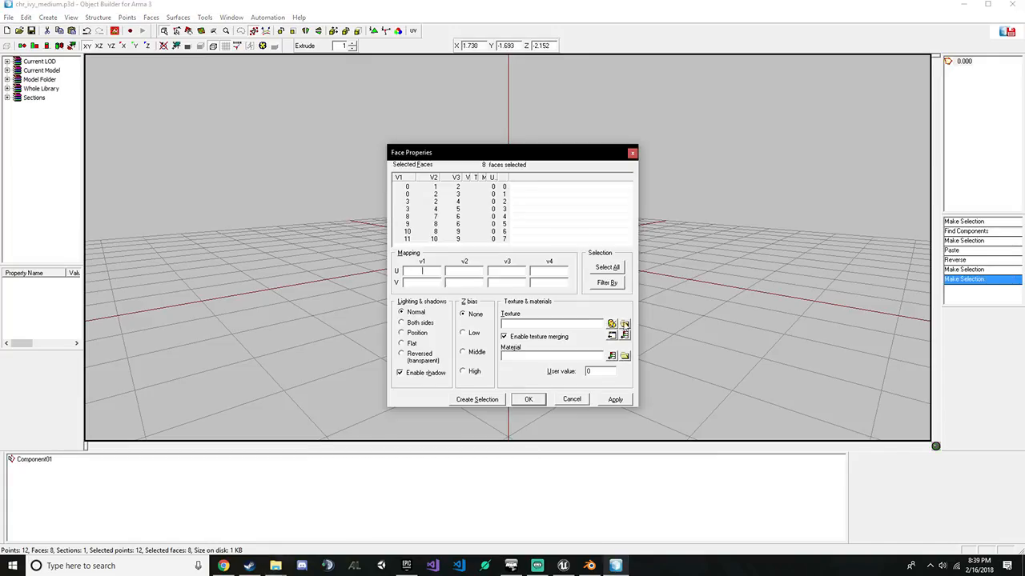
click(625, 323)
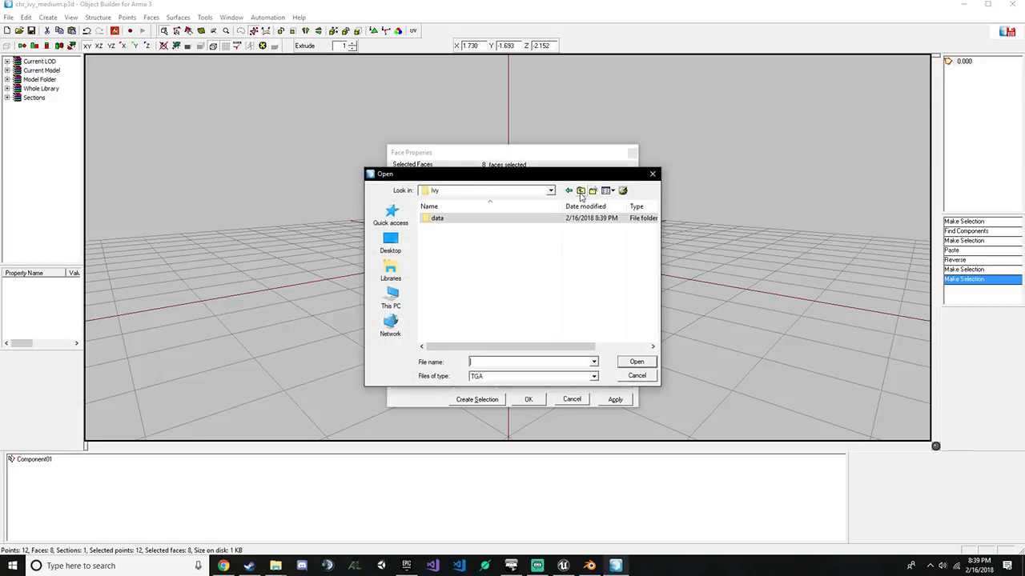
double_click(511, 220)
click(518, 377)
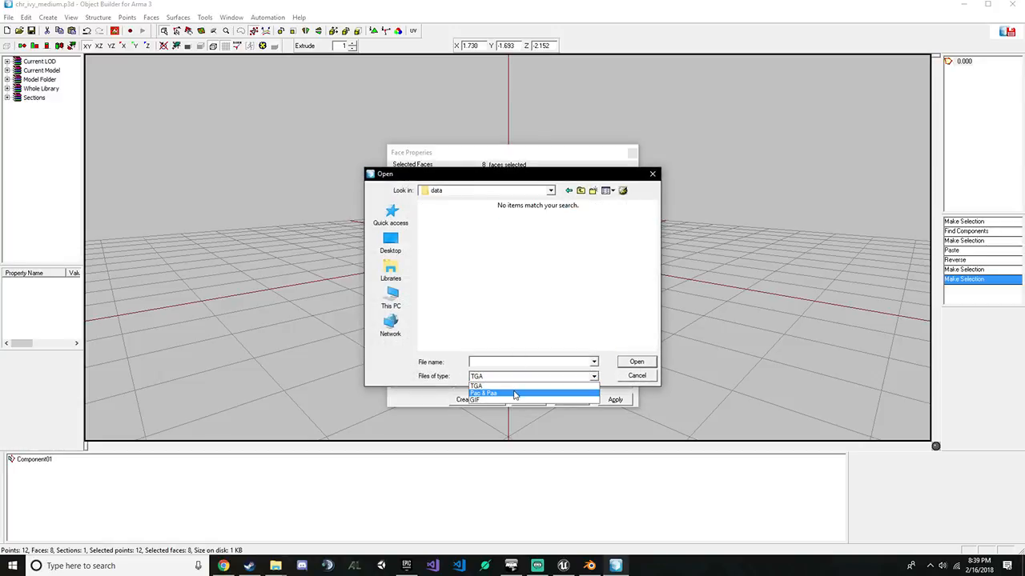
click(516, 392)
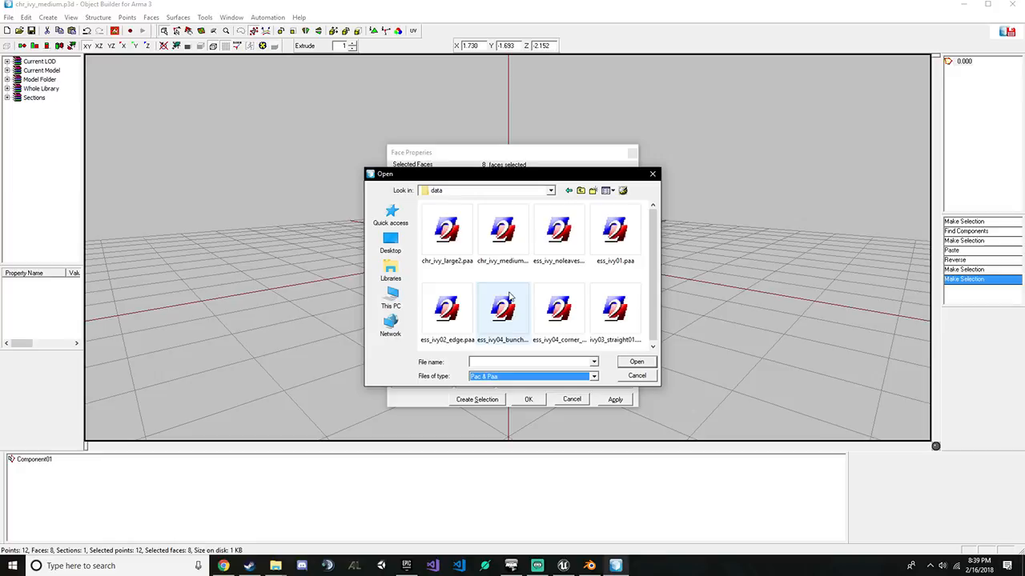
click(502, 234)
click(644, 362)
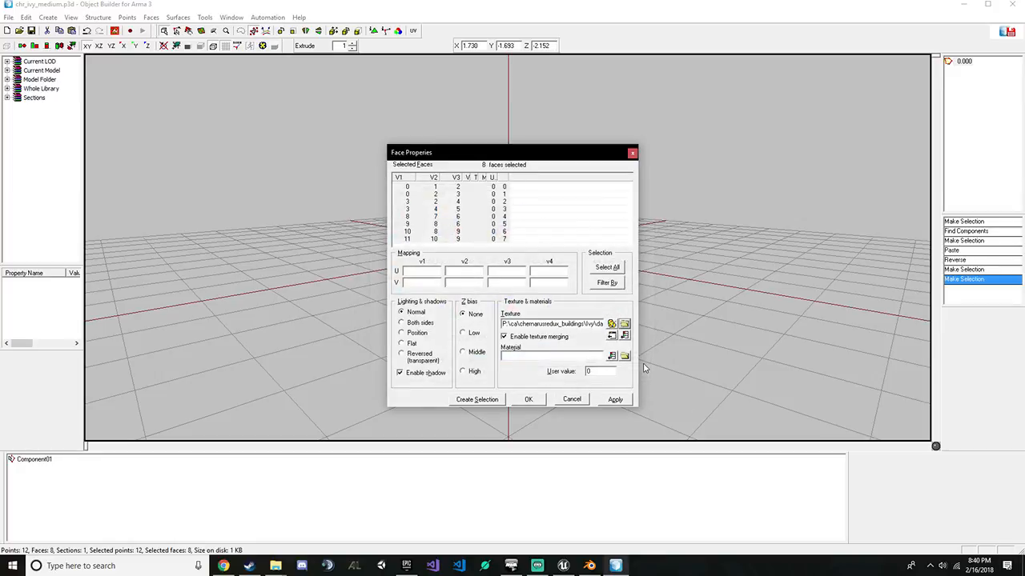
click(615, 400)
click(528, 399)
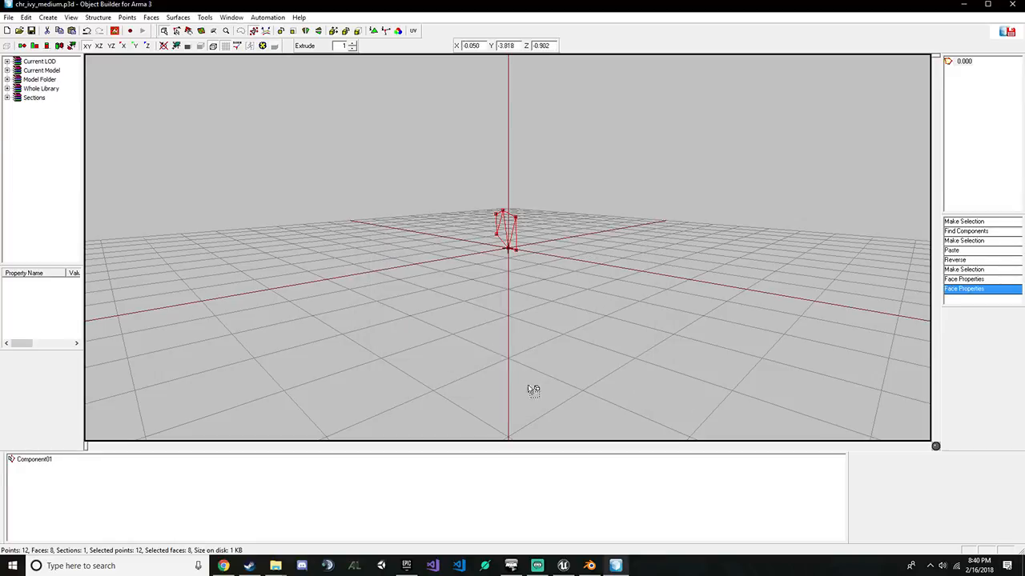
Remove the P:\ prefix from the selected faces' texture path so it starts with ca\chernarusredux_buildings, and apply it
right_click(119, 28)
click(100, 116)
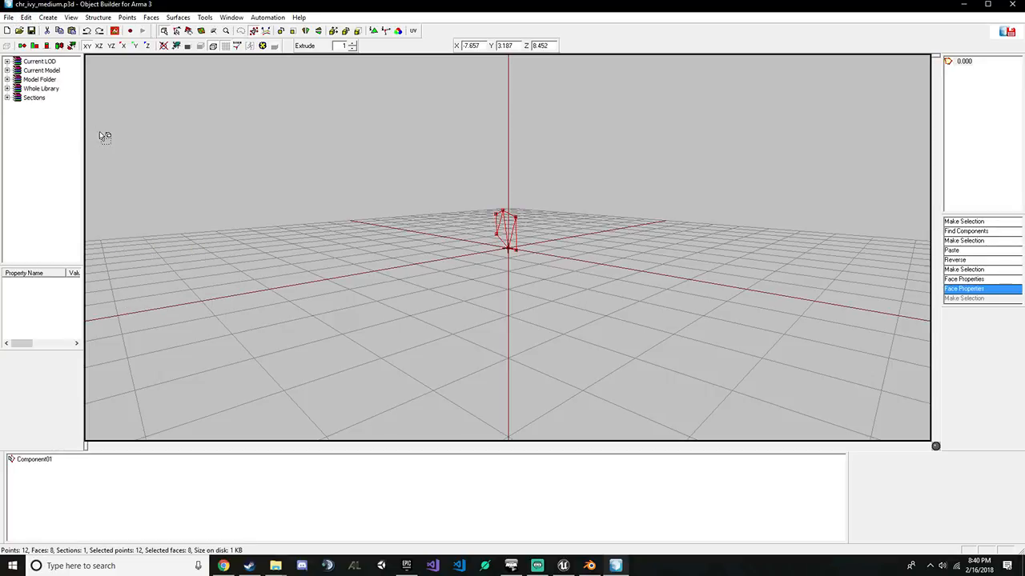
key(e)
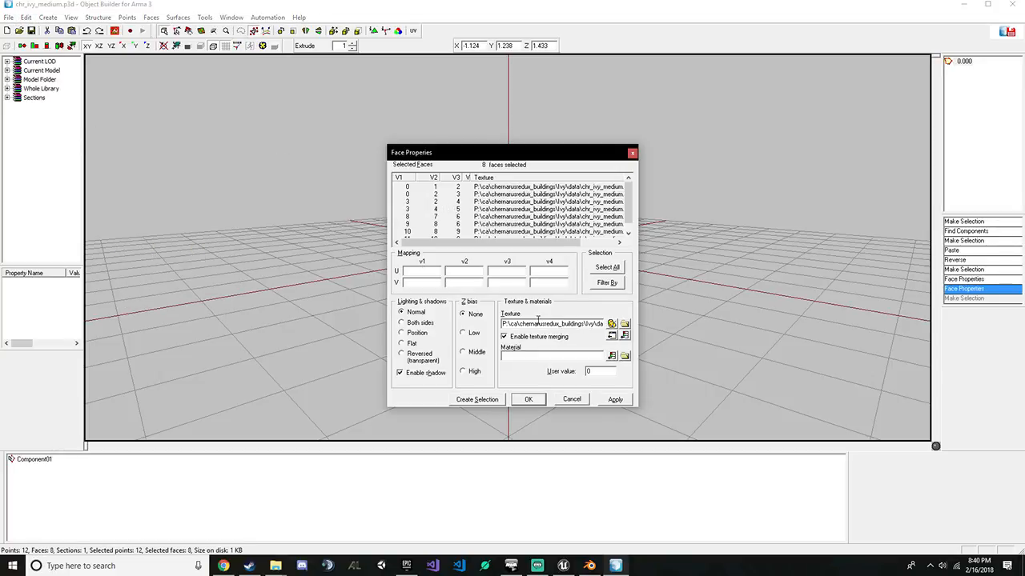
drag(512, 324, 412, 325)
key(BackSpace)
click(618, 400)
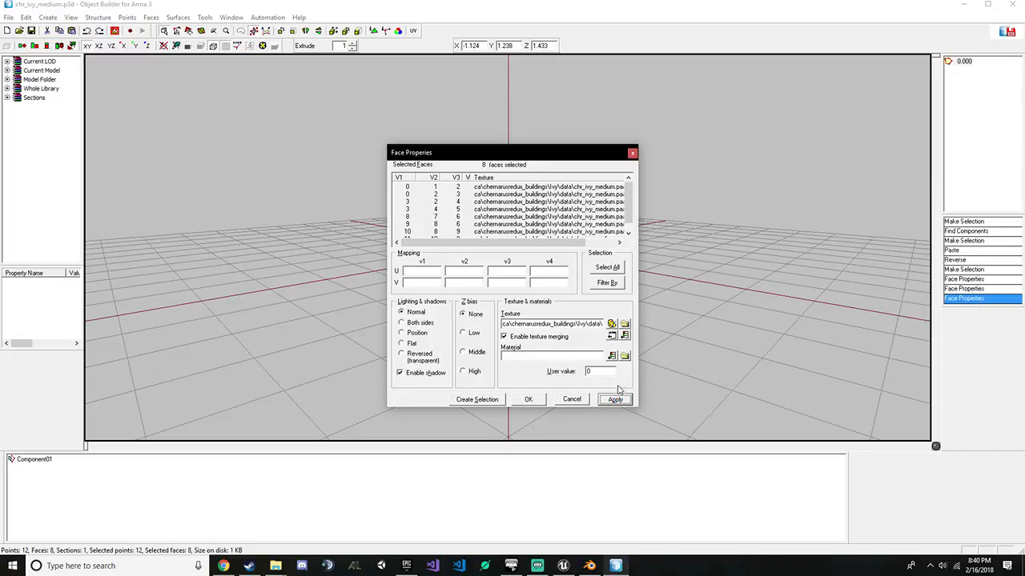
click(536, 402)
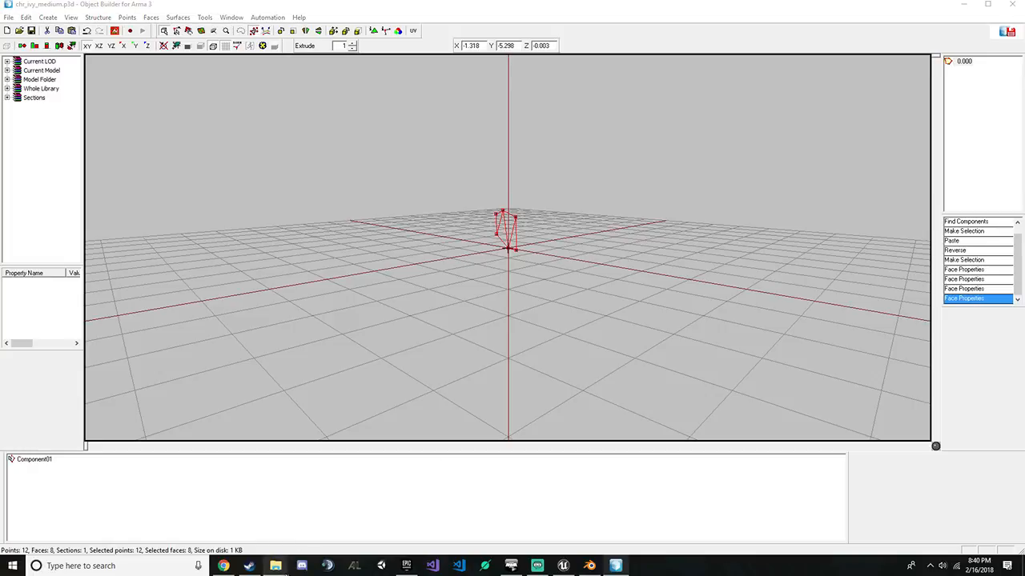
Open es_ivy_straight01.p3d from the Ivy folder, check the texture path in its face properties, and close the model
mouse_move(275, 566)
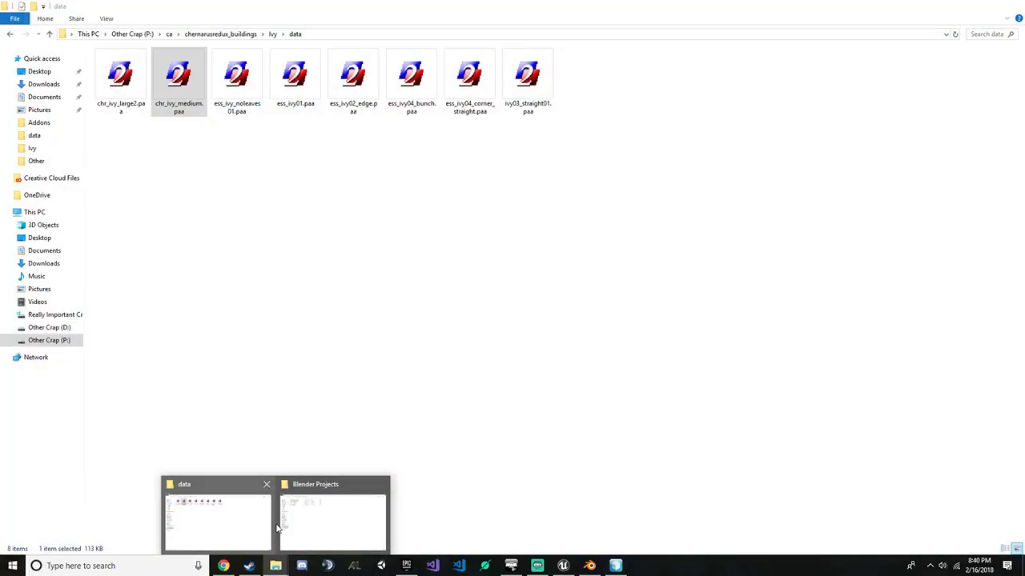
click(276, 529)
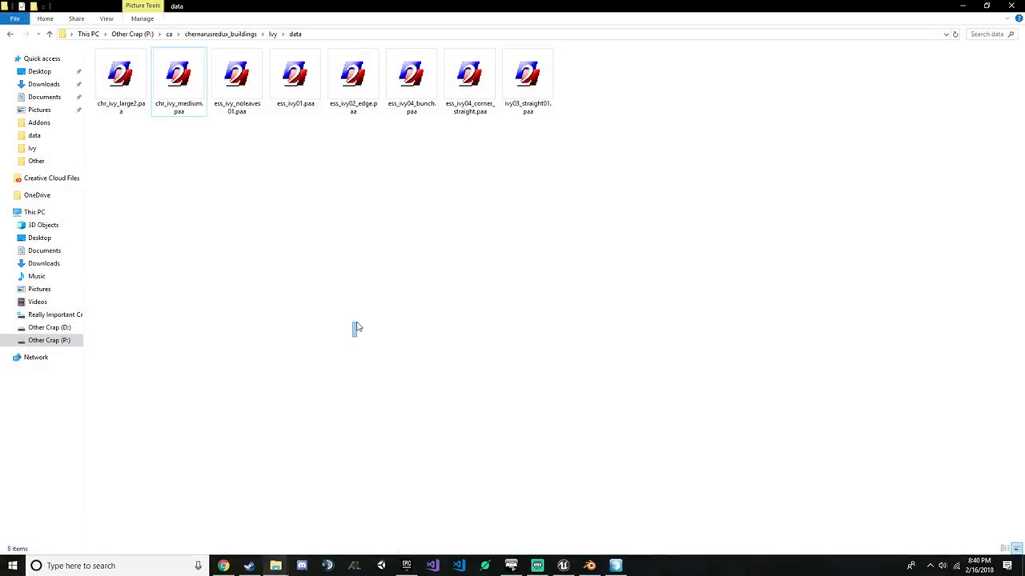
key(alt+Up)
double_click(159, 204)
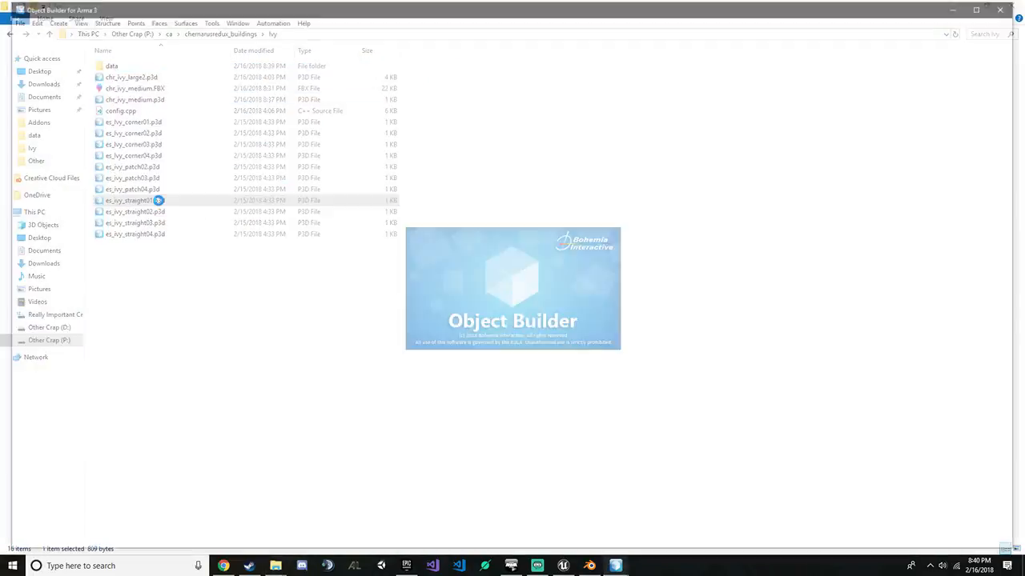
key(e)
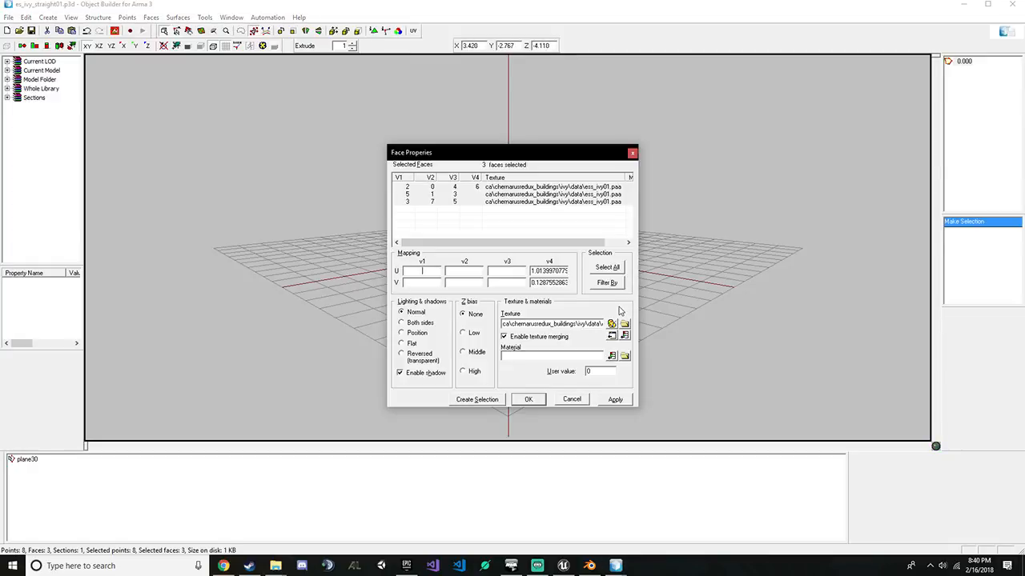
click(585, 399)
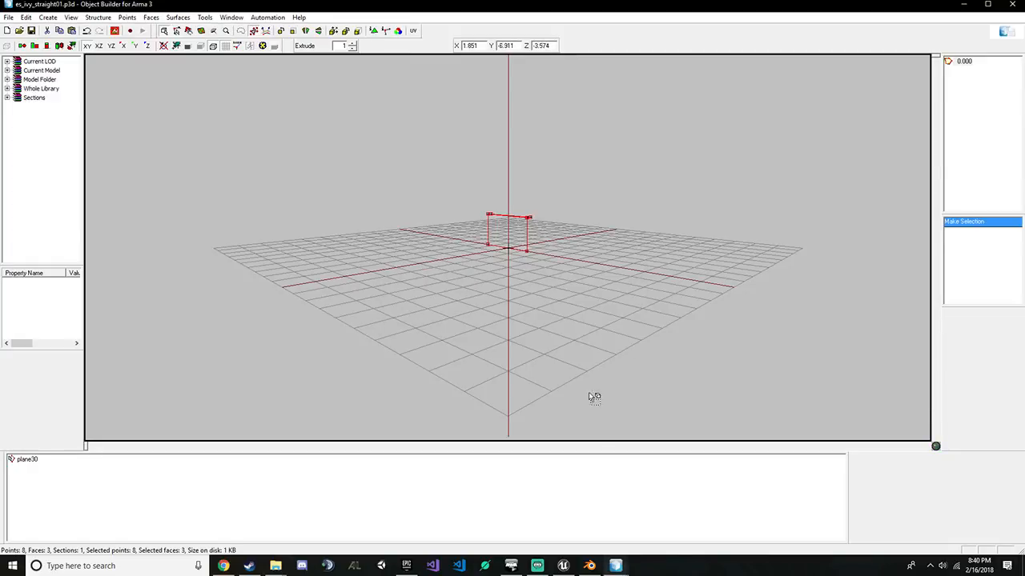
click(1010, 4)
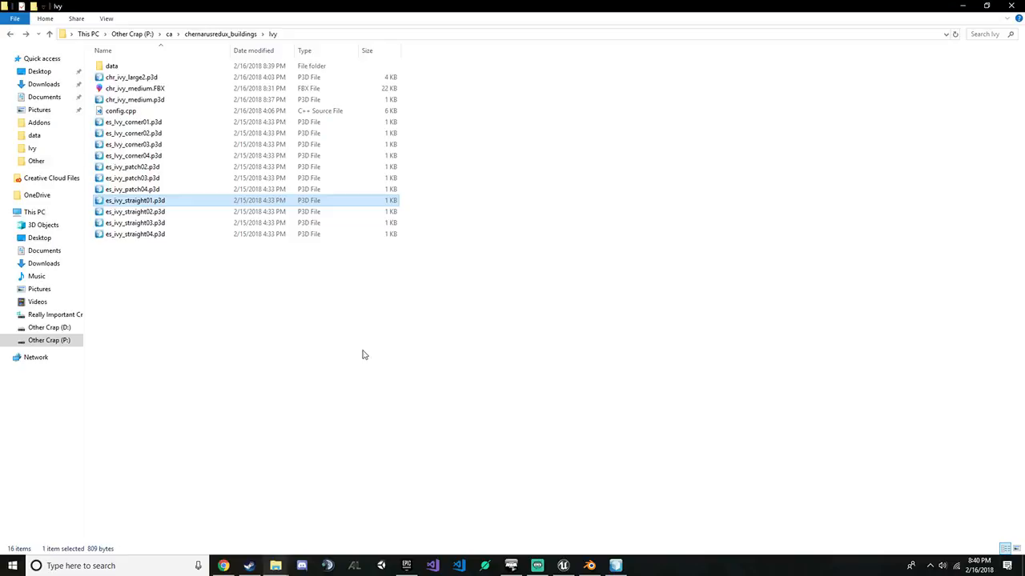
Open the saved chr_ivy_medium.p3d from the Ivy folder, inspect its geometry, and close it
double_click(190, 100)
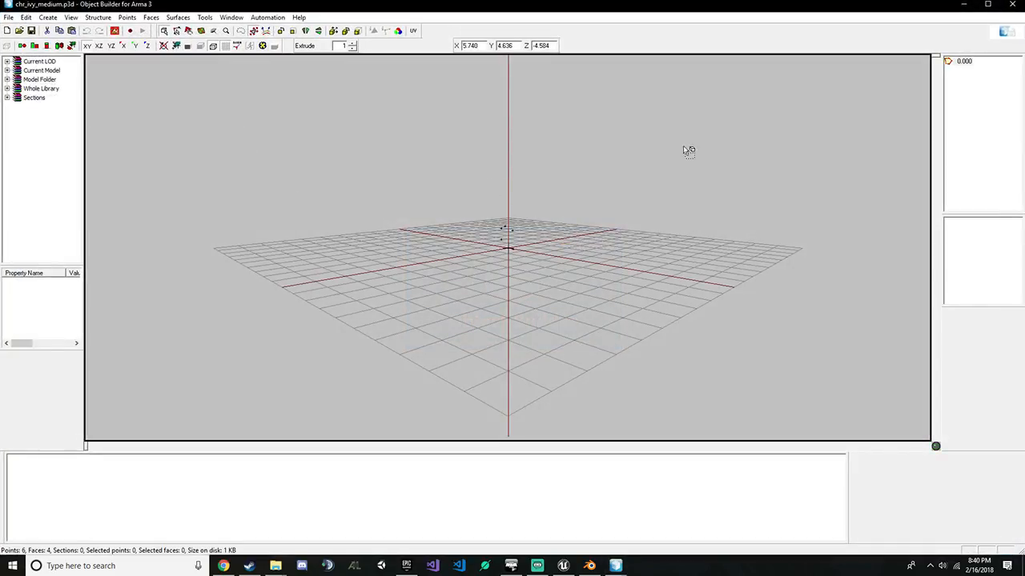
scroll(539, 182, up, 5)
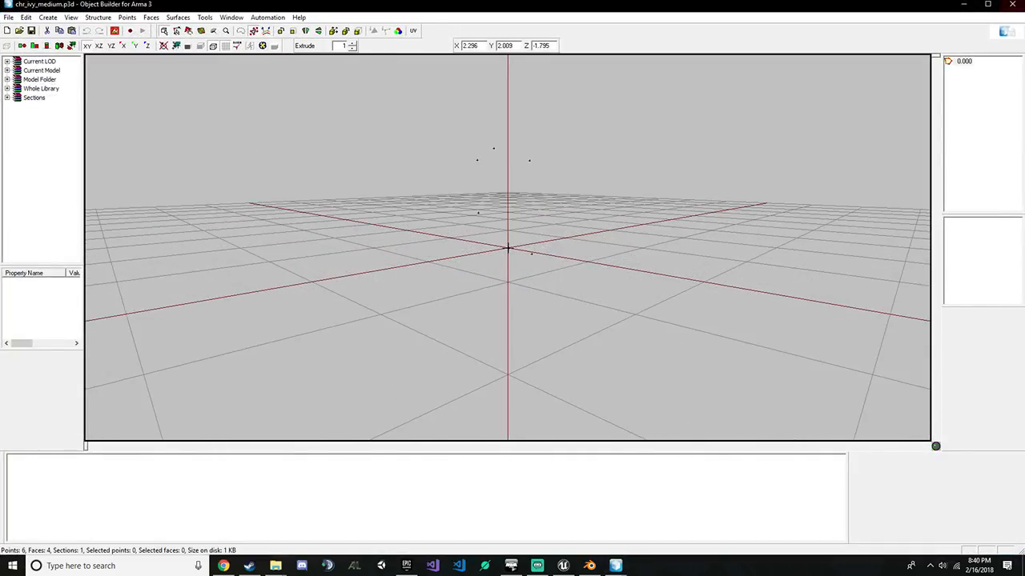
click(1012, 4)
Open chr_ivy_large2.p3d from the Ivy folder in Object Builder
double_click(150, 77)
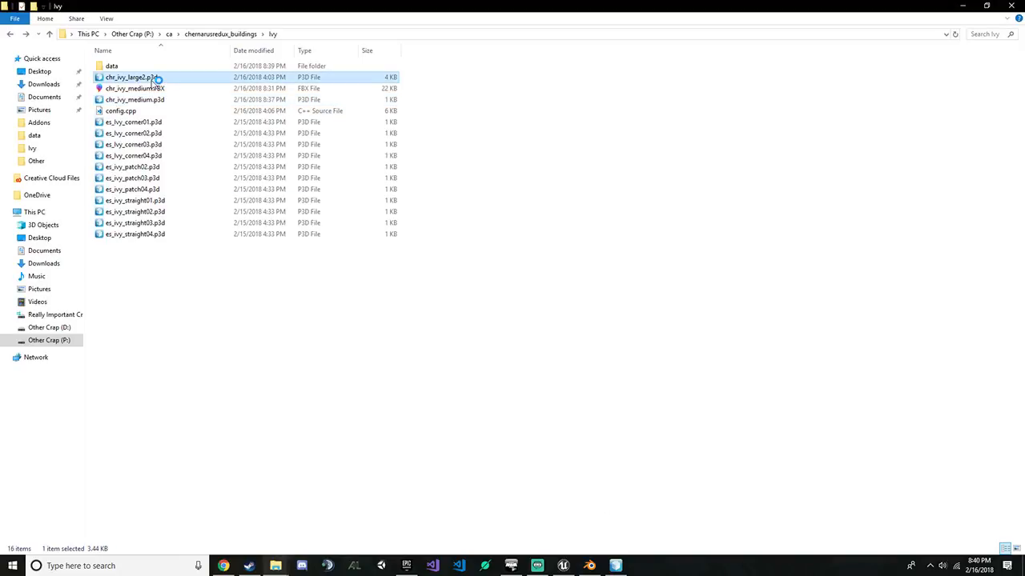
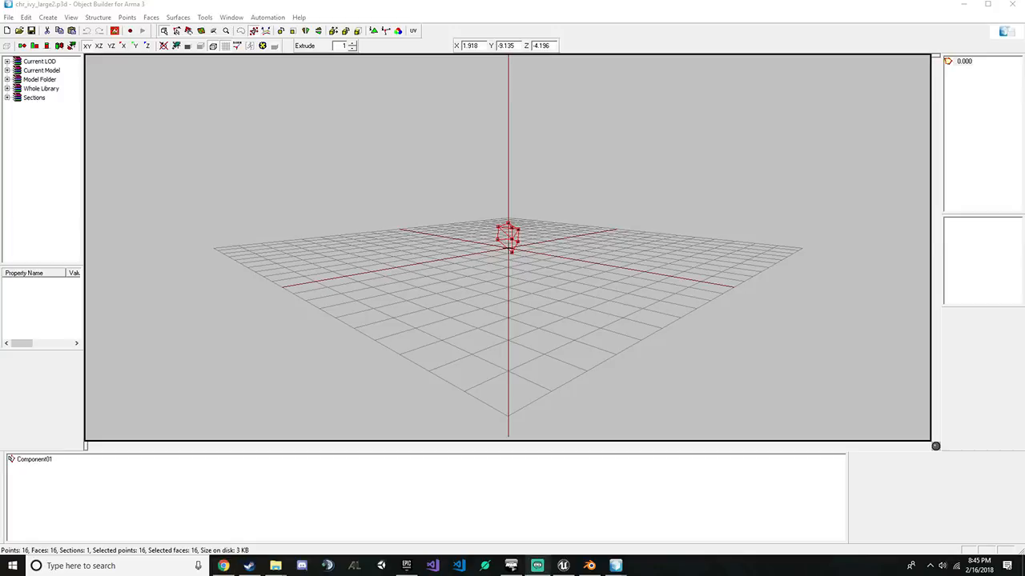
click(574, 172)
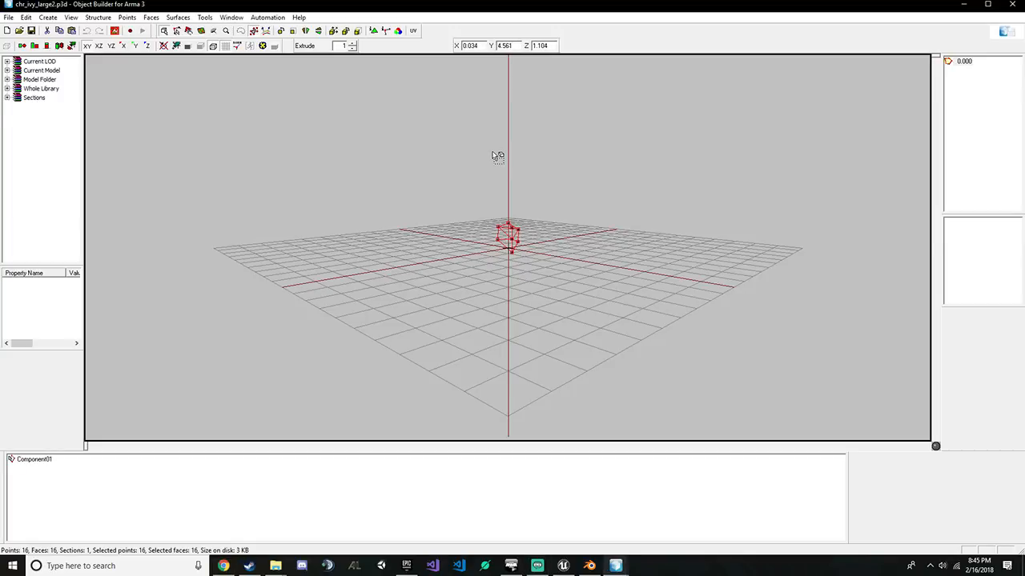
click(302, 565)
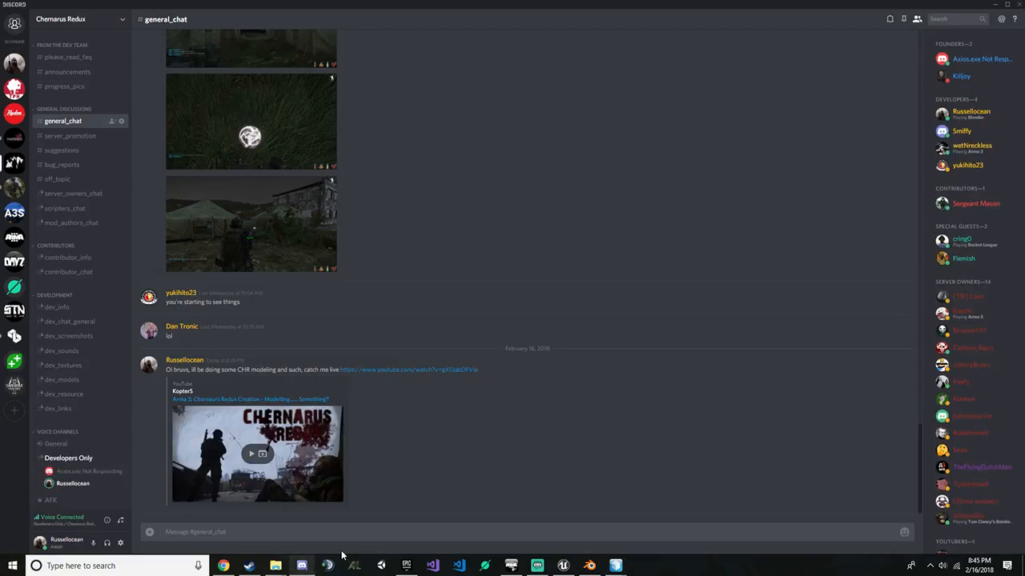
click(993, 5)
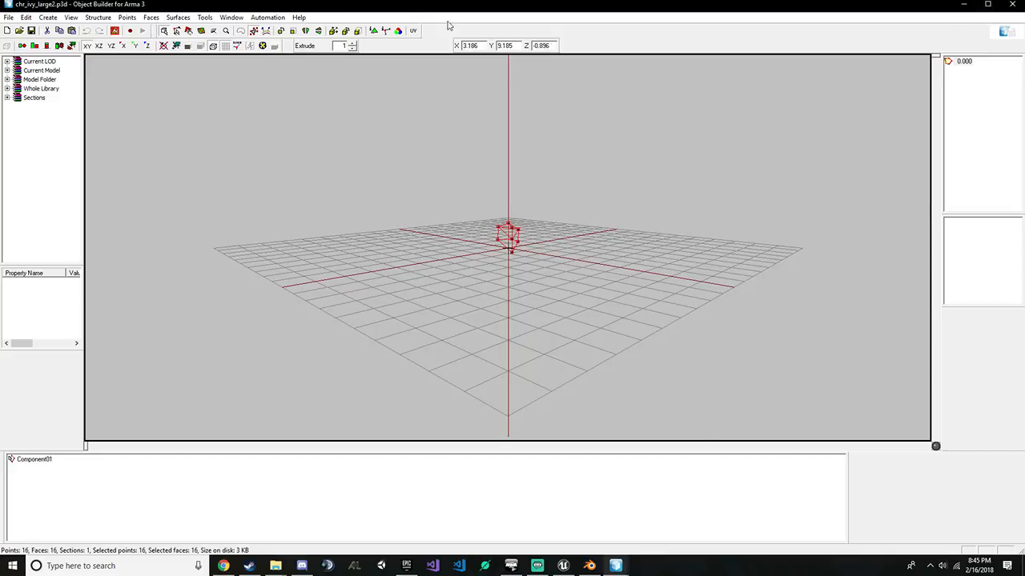
Preview chr_ivy_large2.p3d in the Model viewer, examine the ivy leaves from both sides, and close the preview
right_click(116, 32)
click(141, 37)
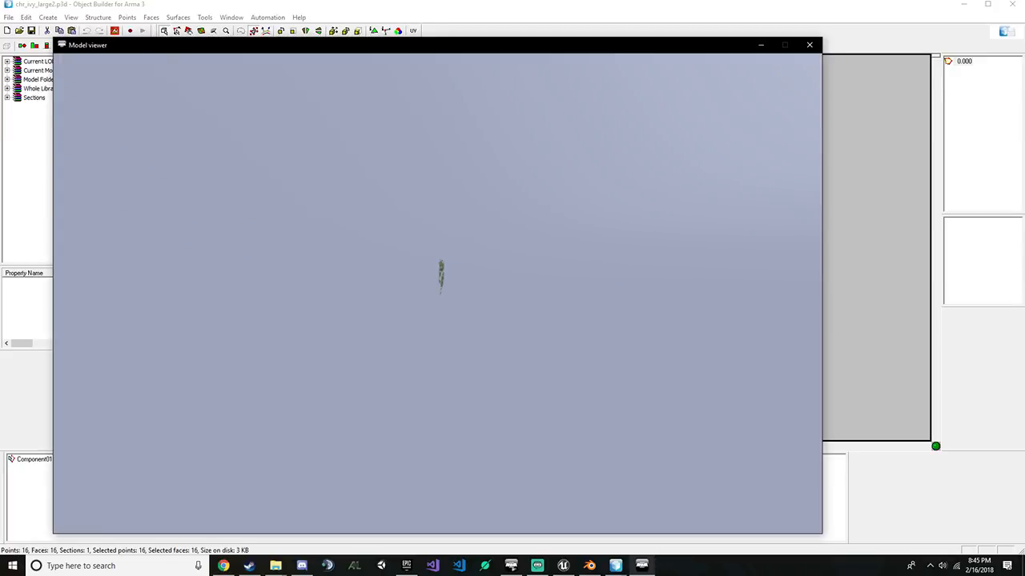
scroll(440, 276, up, 4)
key(alt+Tab)
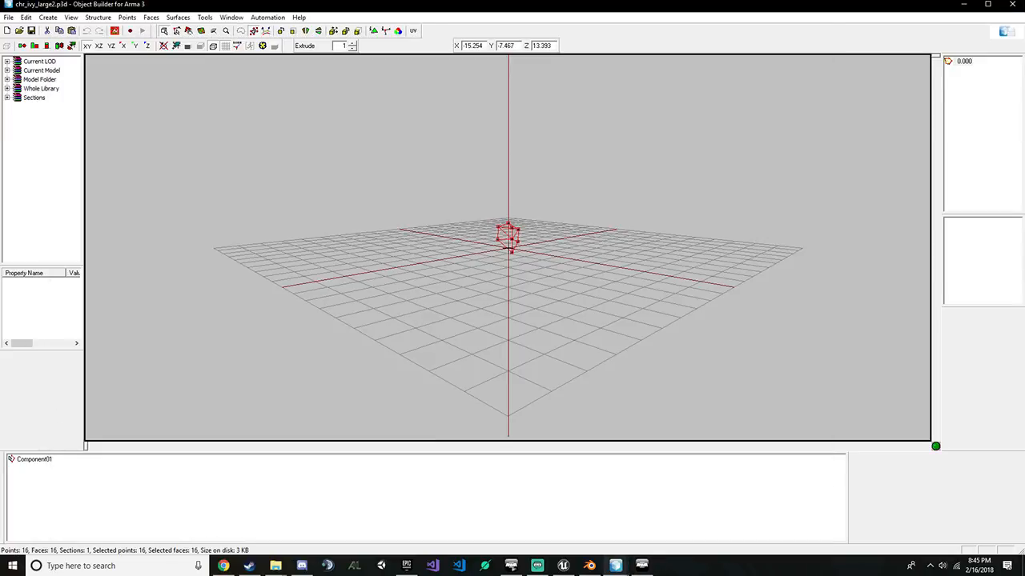
click(641, 566)
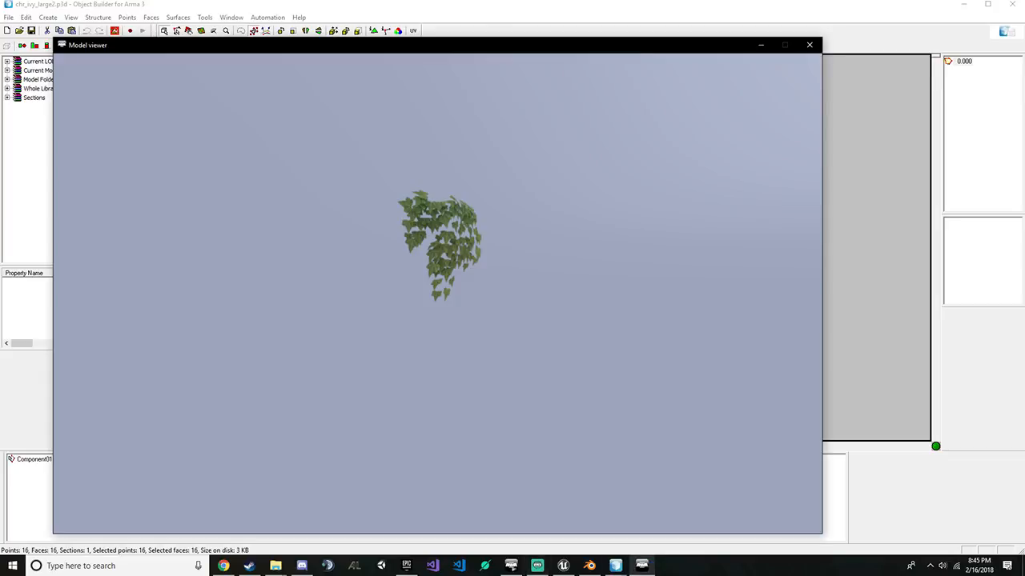
scroll(436, 200, down, 4)
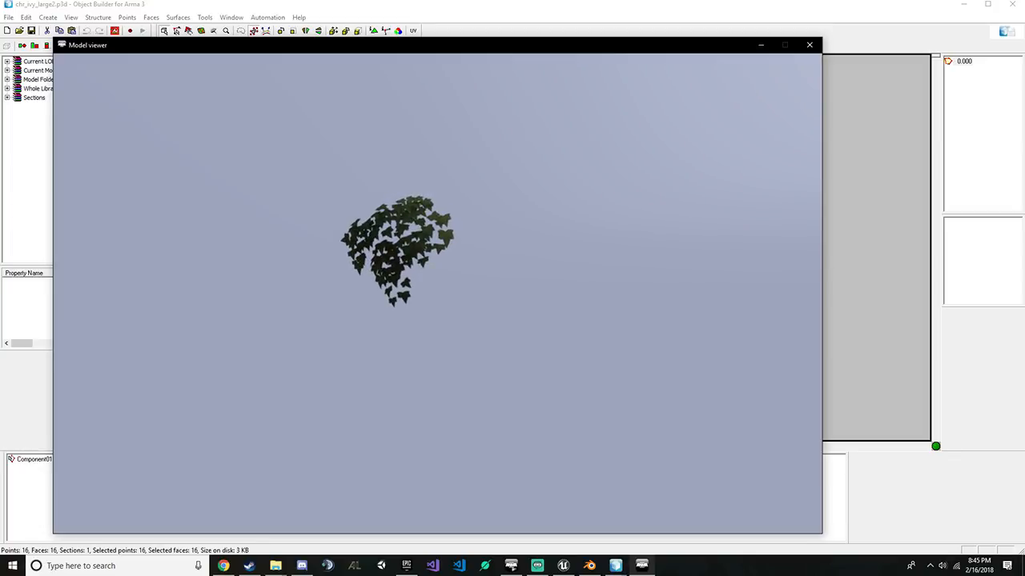
key(alt+F4)
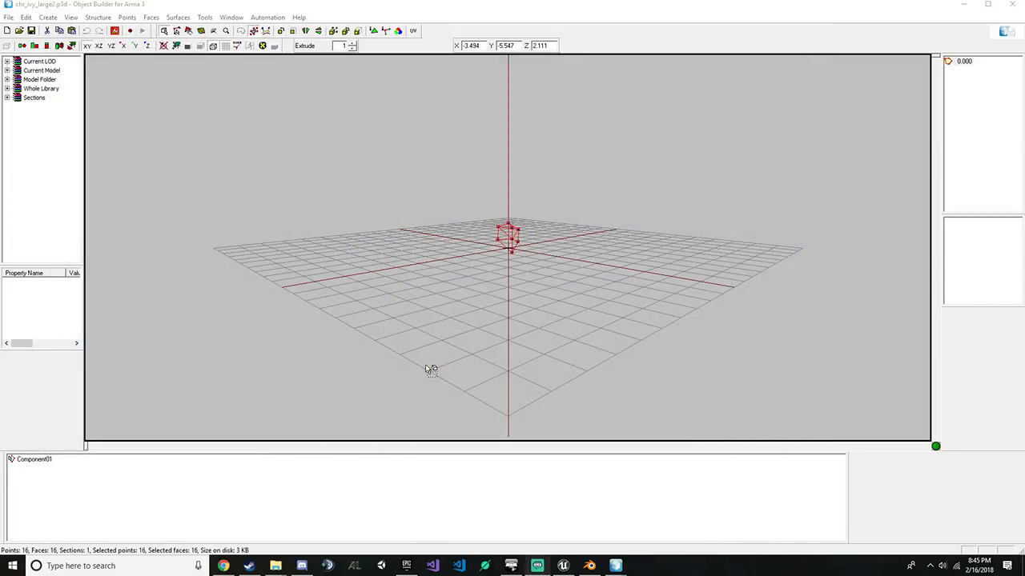
mouse_move(614, 334)
shift+mouse_down()
mouse_move(613, 289)
mouse_move(616, 302)
shift+mouse_up()
key(ctrl+z)
key(ctrl+z)
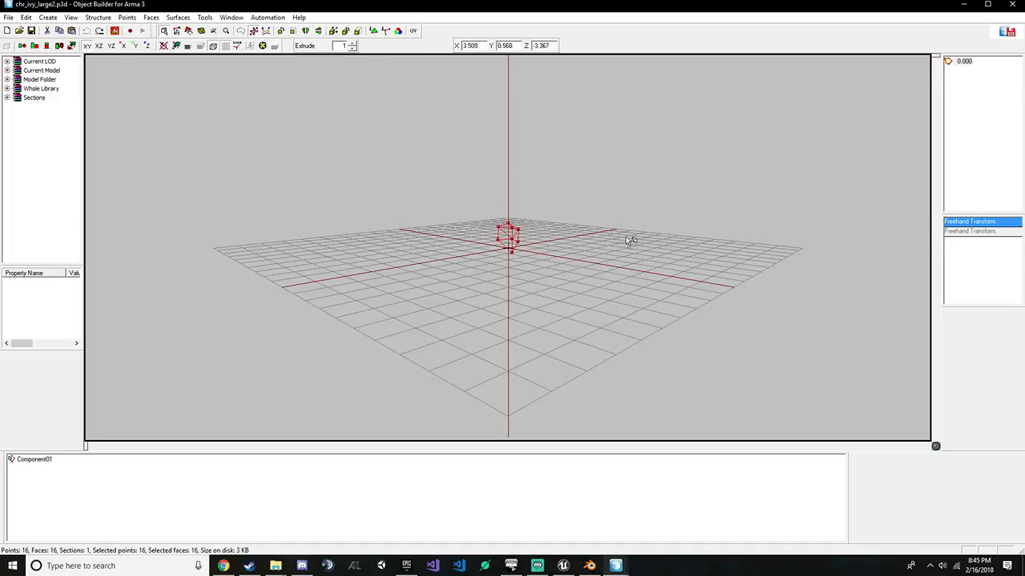
Make LOD 0.000 active for editing and select all points of the large ivy model
click(969, 65)
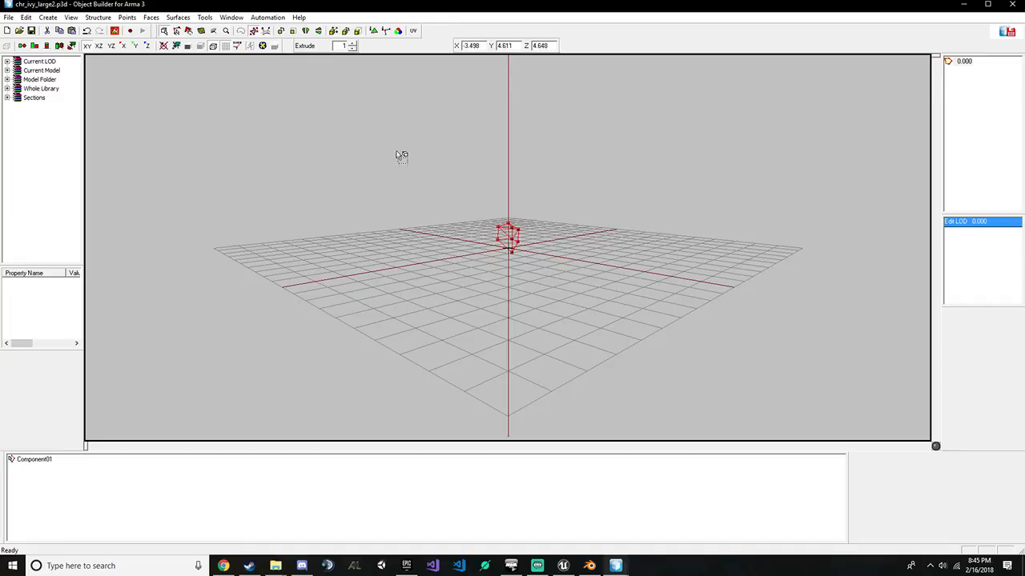
click(98, 17)
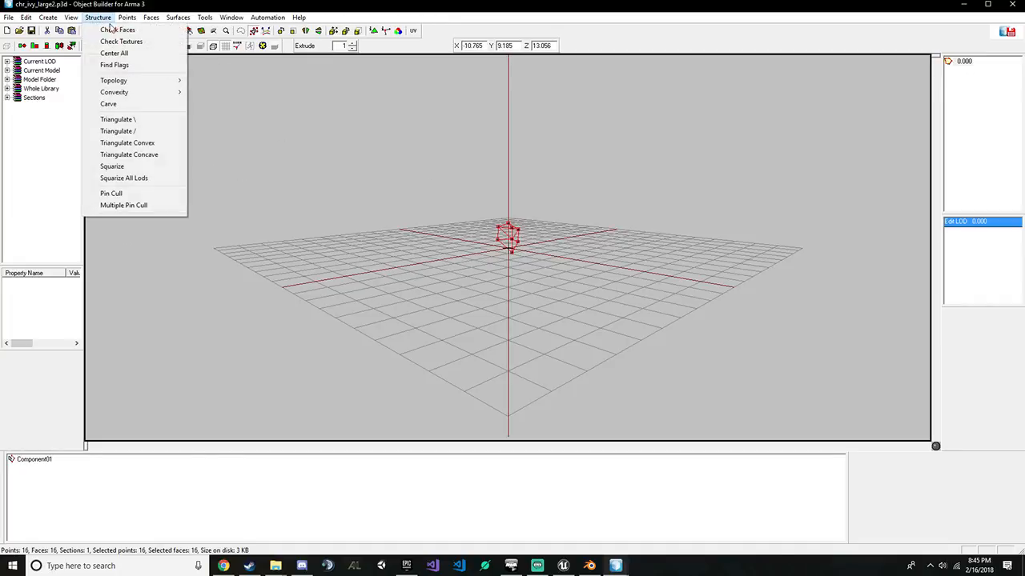
click(98, 18)
drag(457, 153, 639, 332)
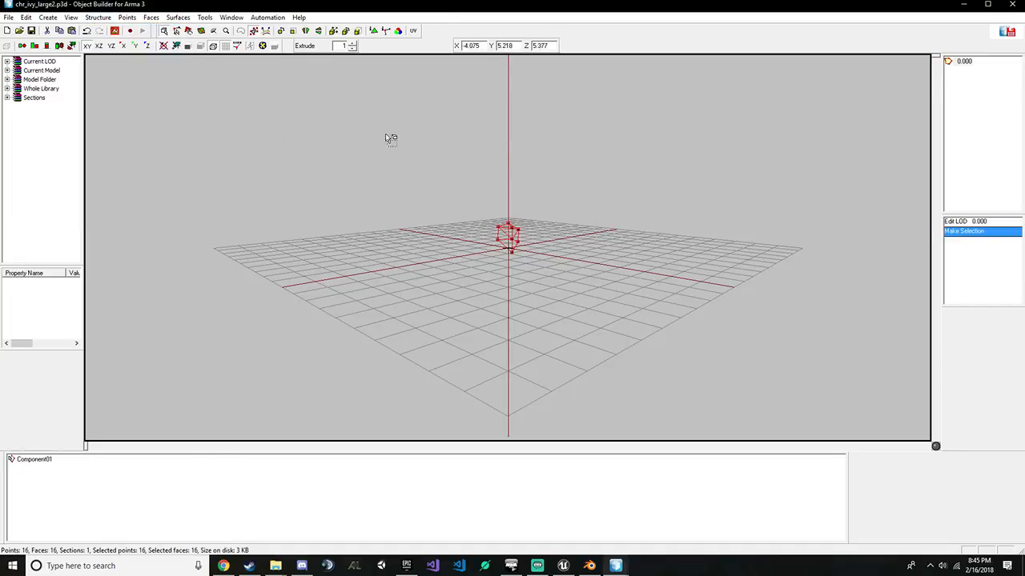
Save chr_ivy_large2.p3d under its existing name
click(97, 18)
mouse_move(115, 82)
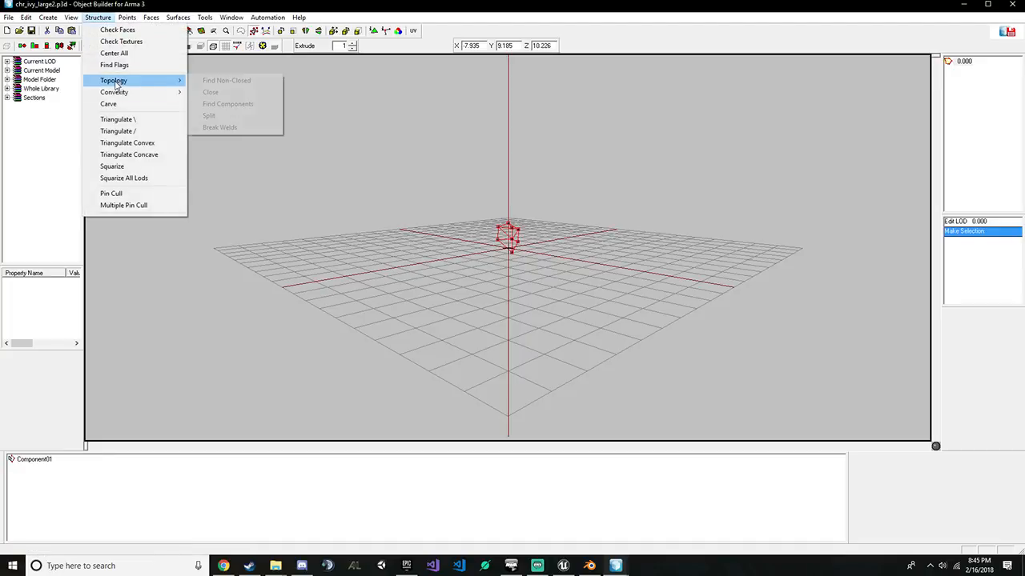
click(110, 18)
click(11, 18)
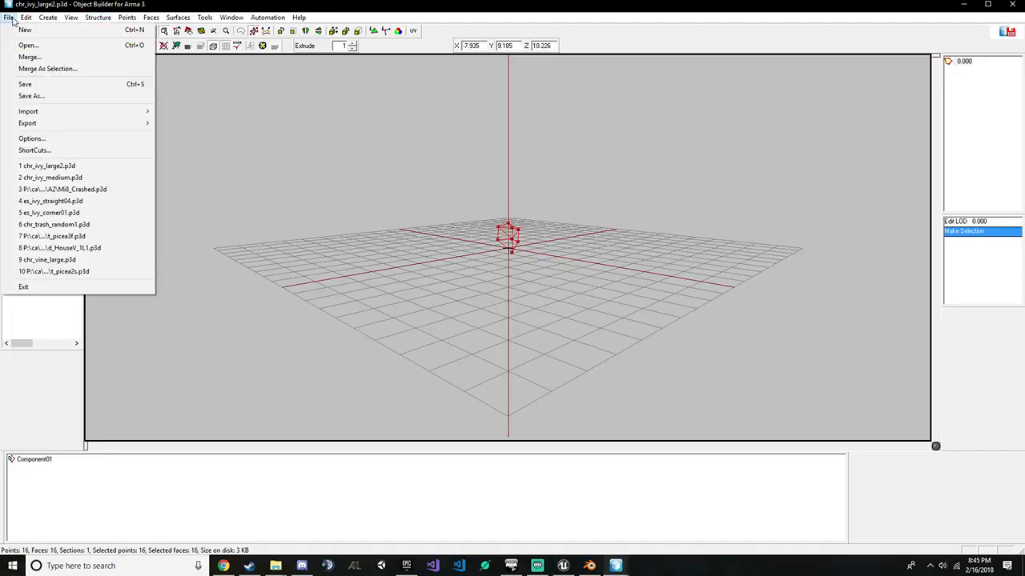
click(62, 84)
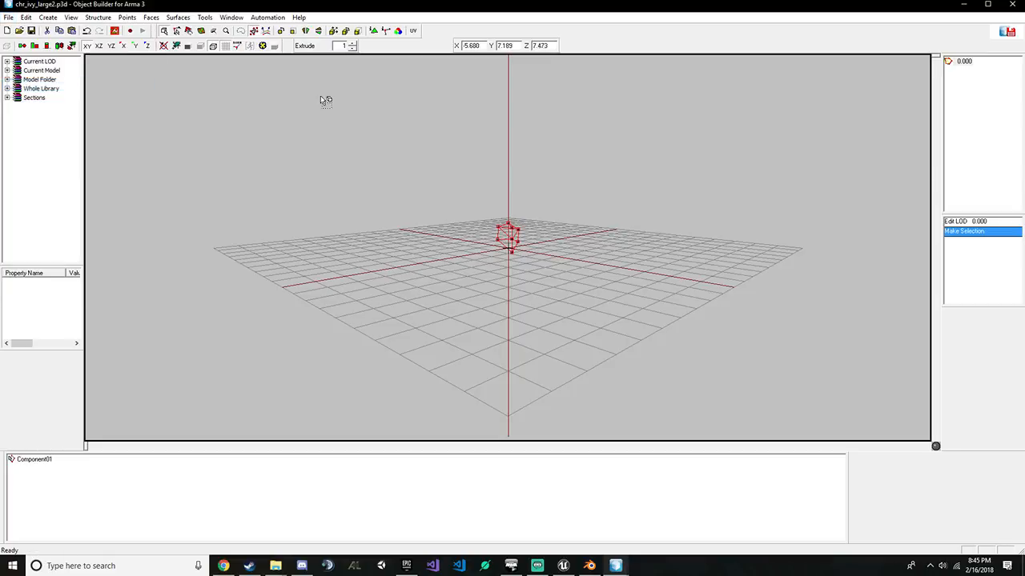
Select all points of the large ivy model and apply the existing face properties to all its faces
key(ctrl+a)
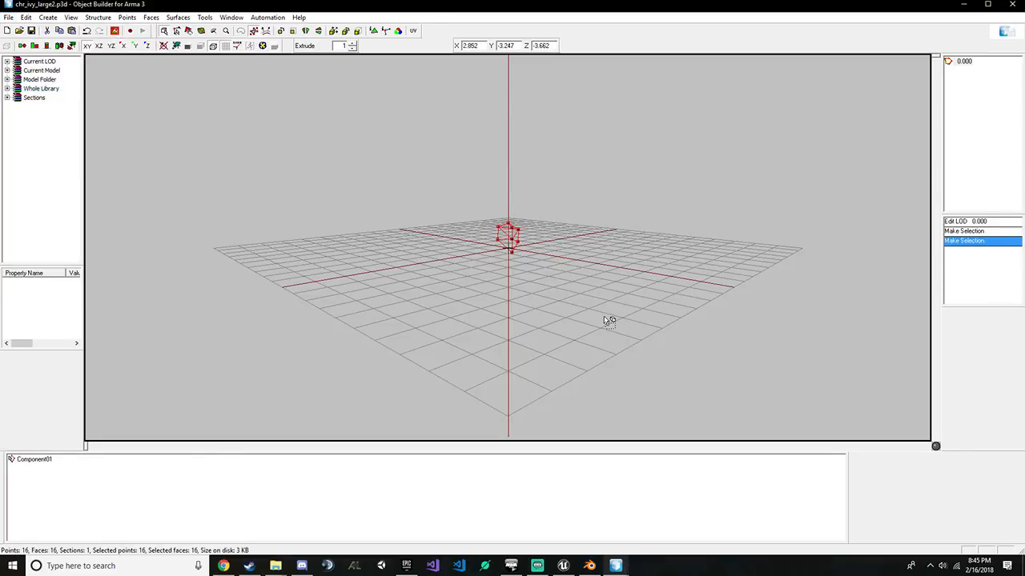
key(e)
drag(510, 324, 364, 329)
key(Delete)
click(624, 402)
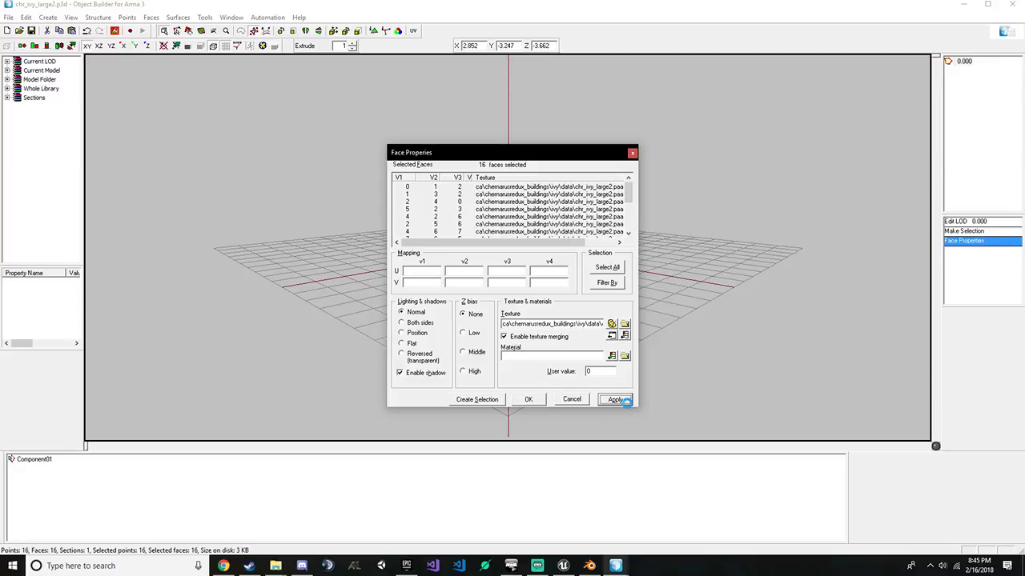
click(539, 402)
Reselect the whole large ivy model and close chr_ivy_large2.p3d, saving its changes
drag(378, 130, 605, 268)
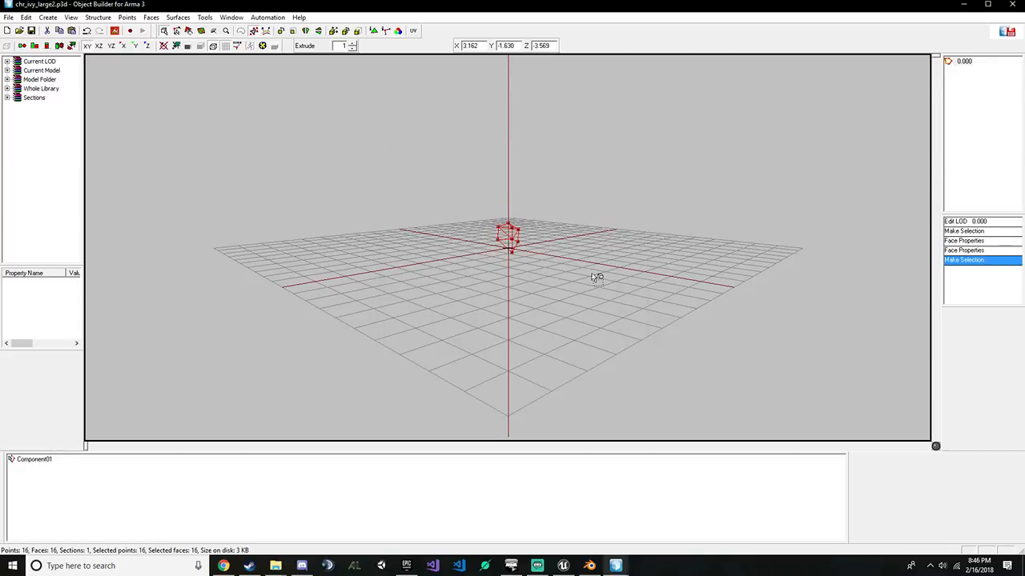
click(1011, 5)
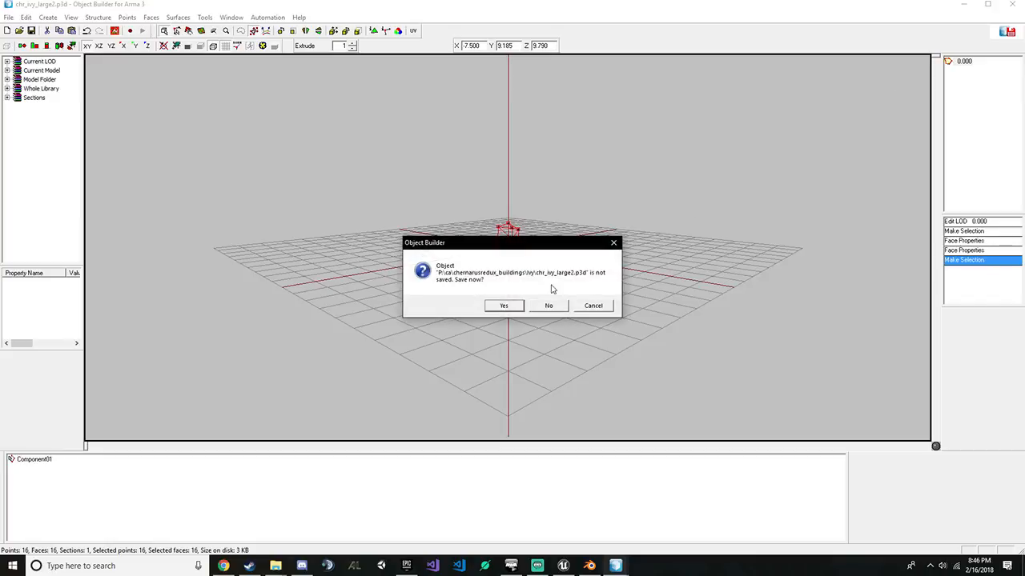
click(521, 306)
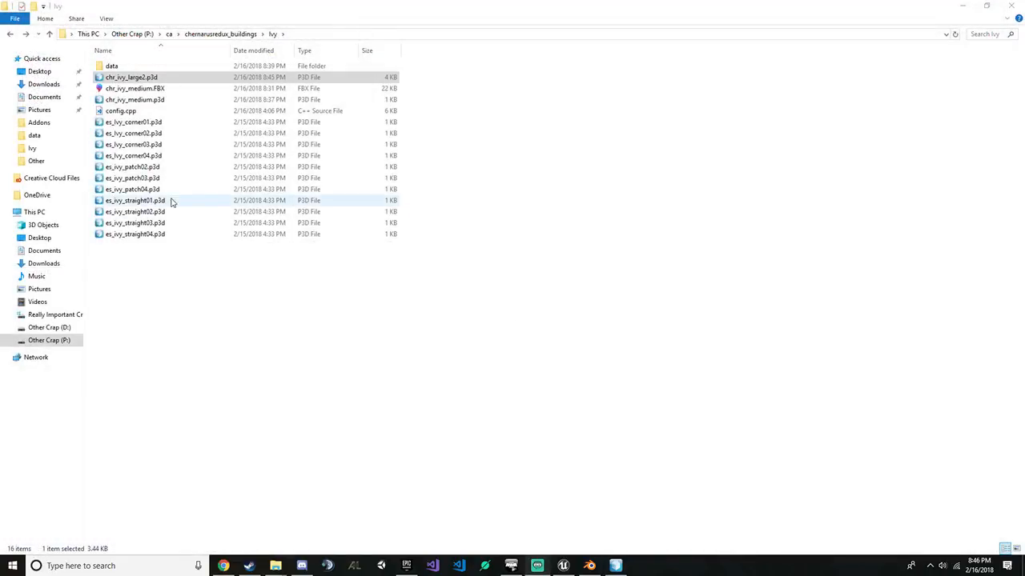
Try finding the components of a second opened copy of chr_ivy_medium.p3d, and close that copy without saving
click(156, 100)
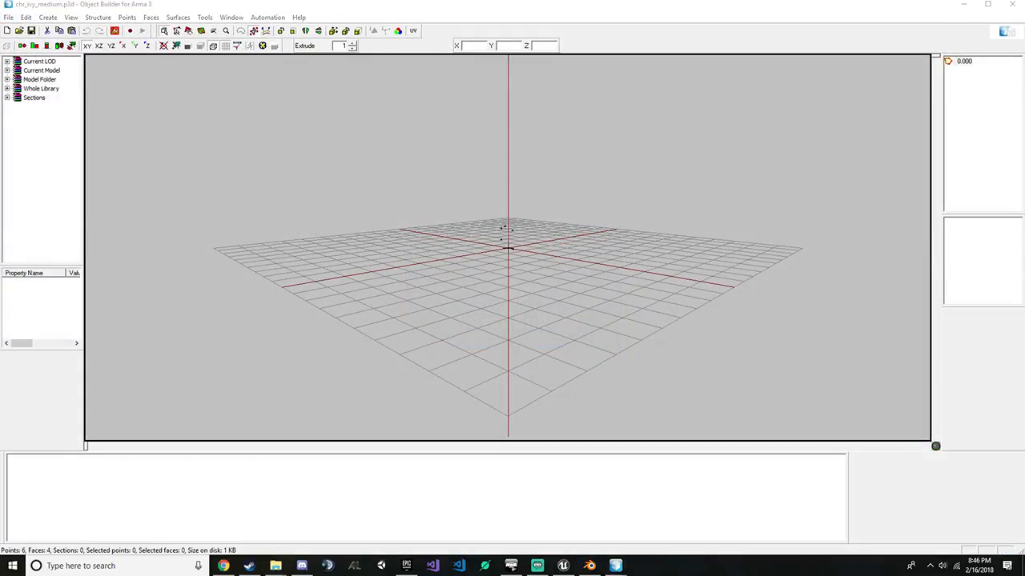
drag(473, 162, 544, 286)
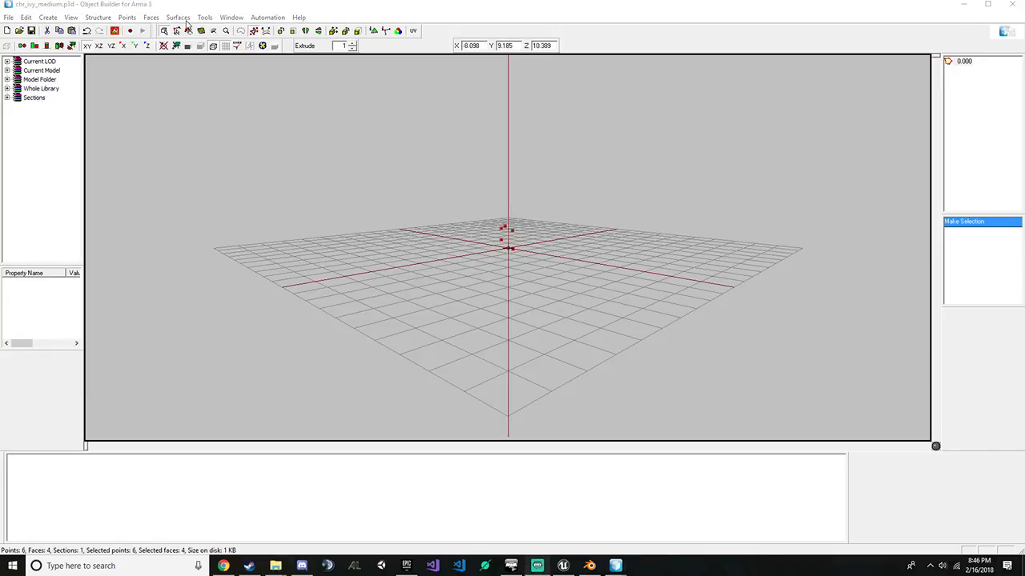
click(100, 18)
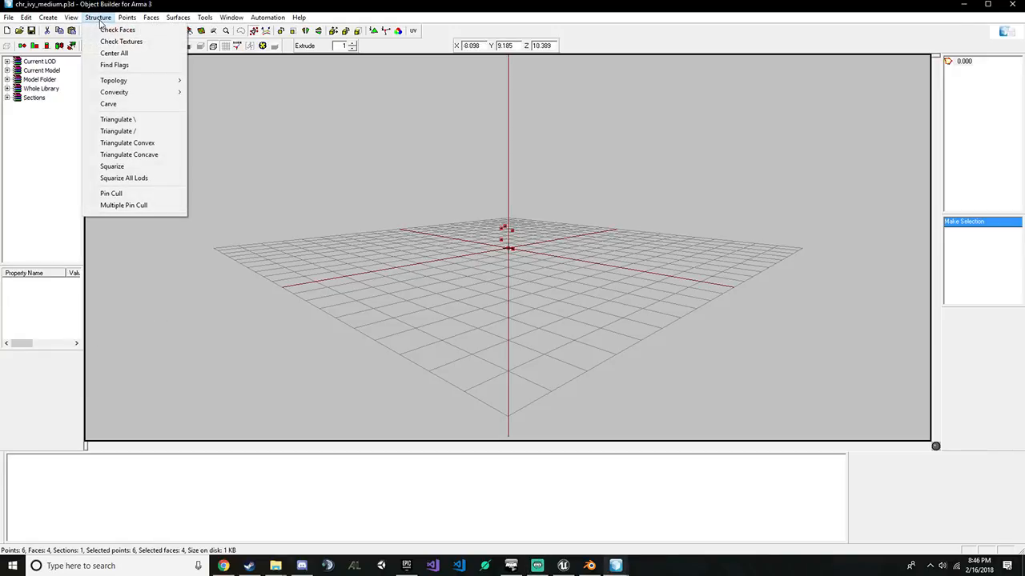
click(963, 65)
click(98, 17)
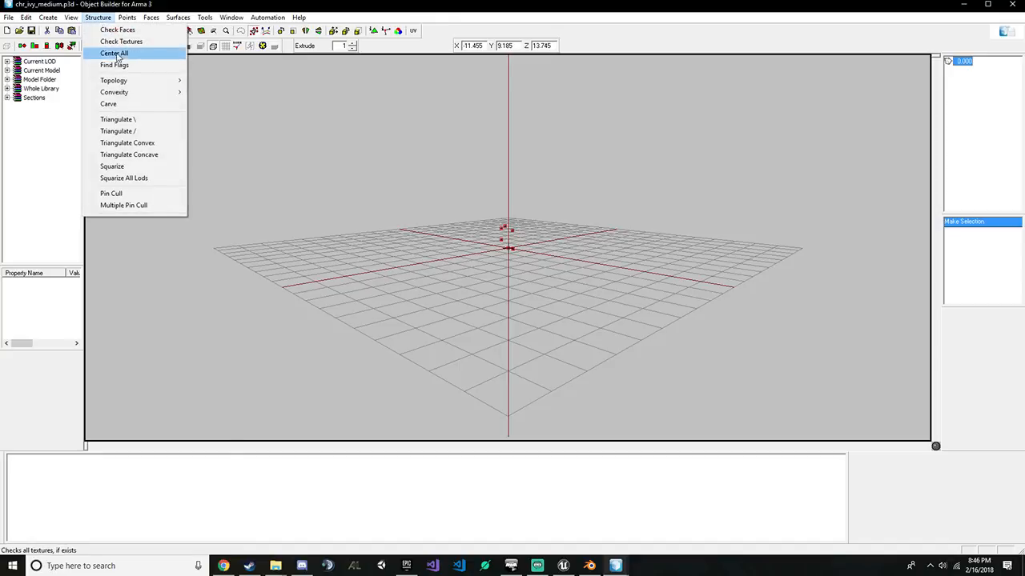
mouse_move(169, 93)
click(264, 108)
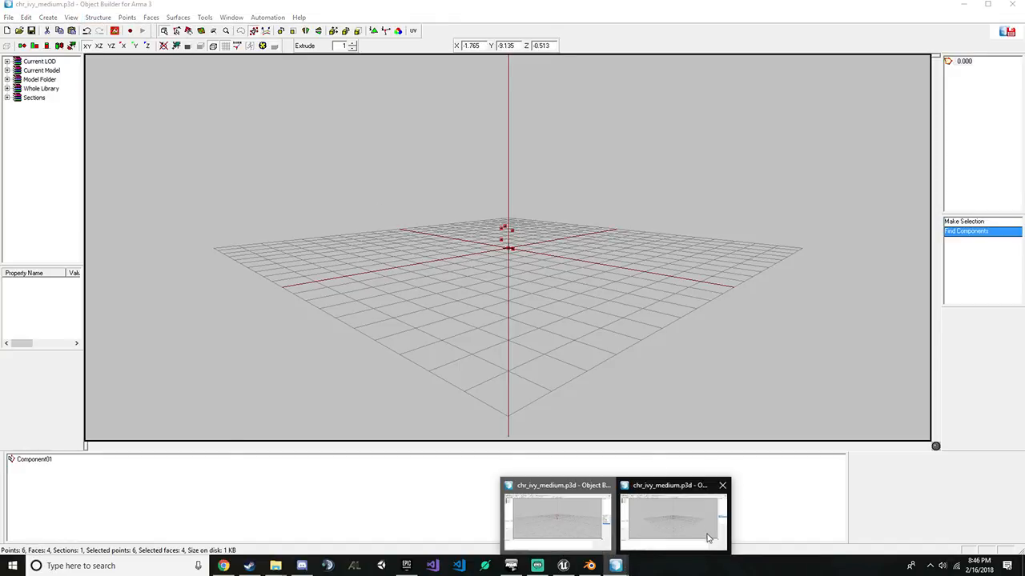
click(1010, 6)
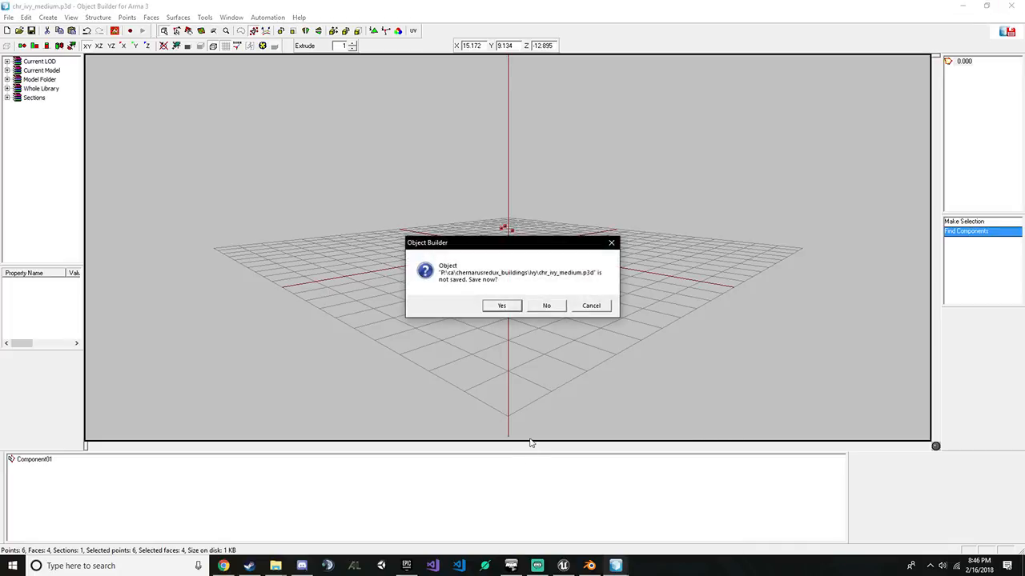
click(554, 305)
Switch to the already edited chr_ivy_medium.p3d window and review the face properties of its selected faces
click(615, 566)
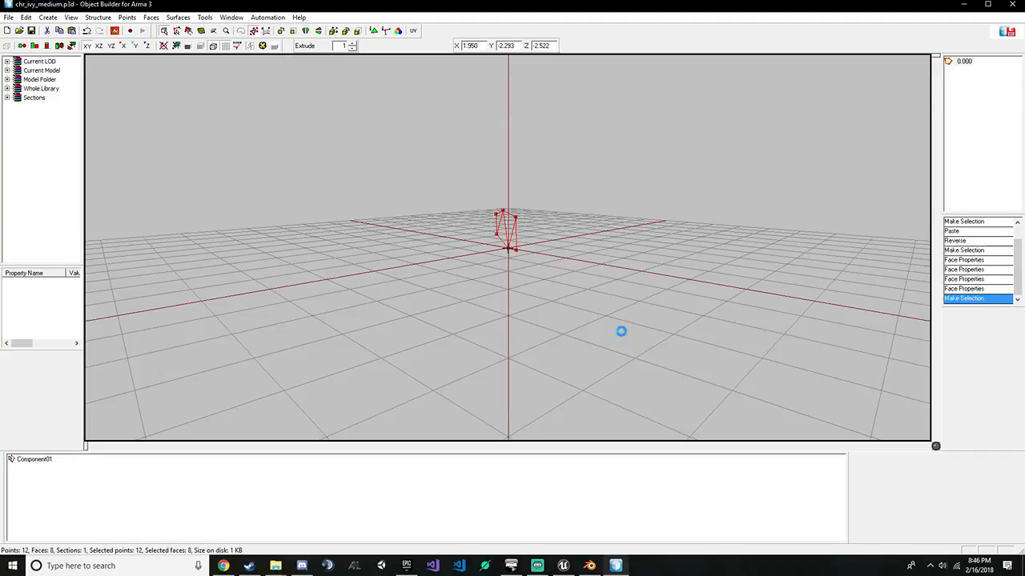
key(e)
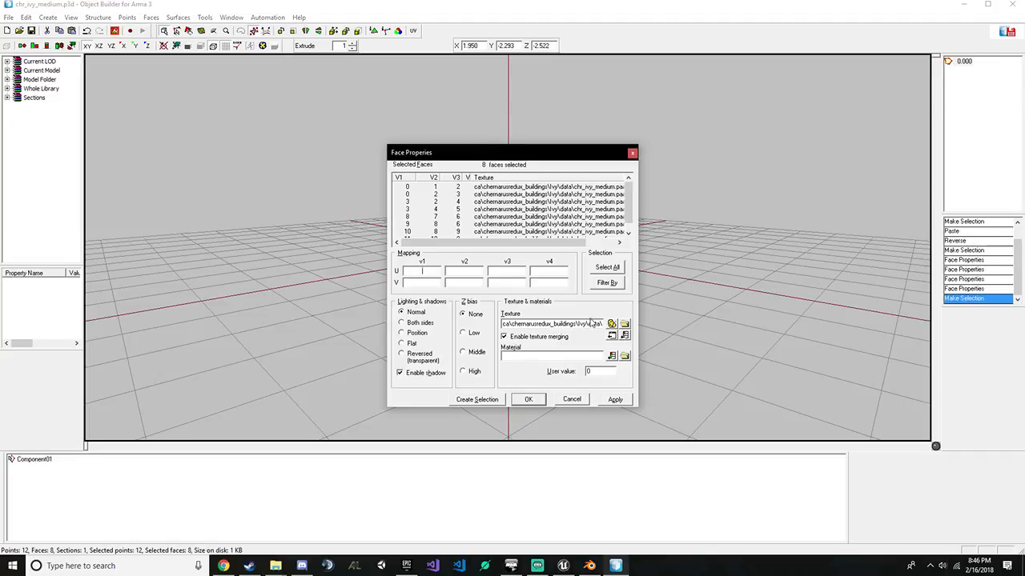
click(632, 153)
Preview the edited medium ivy in the Model viewer, examine its leaves, and close the preview
click(113, 30)
click(132, 39)
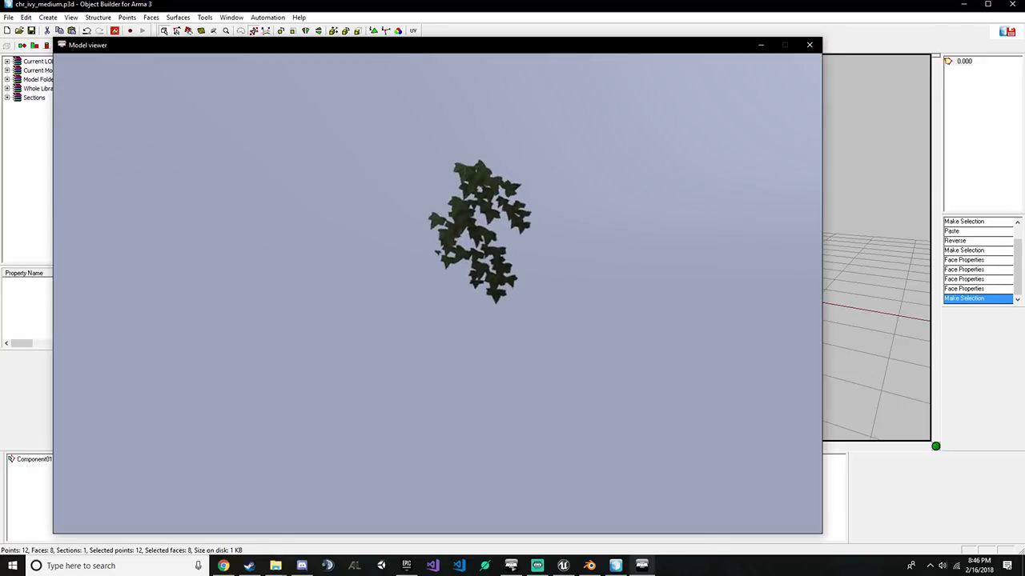
key(Escape)
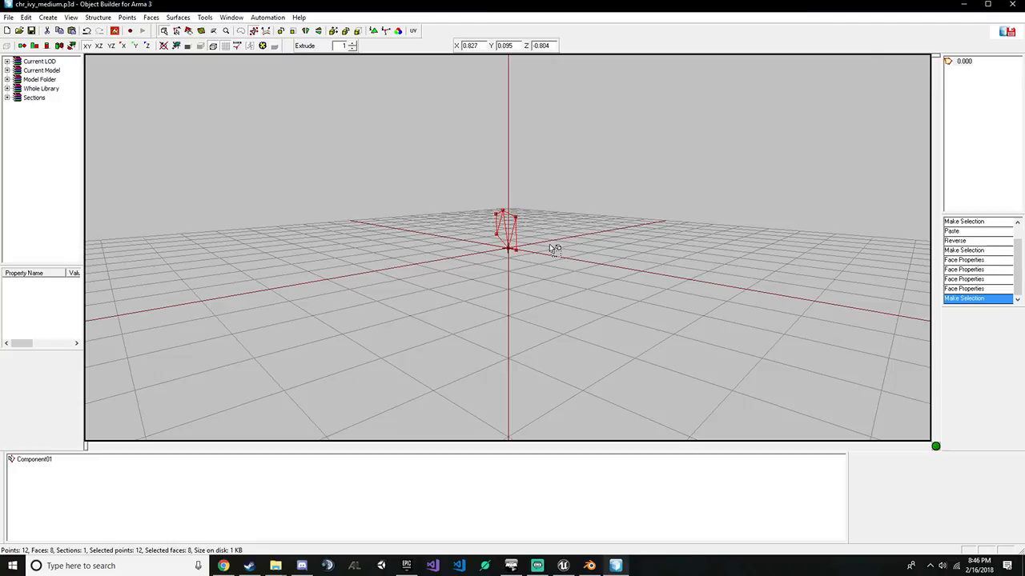
Reselect all points of the medium ivy model and check the texture assignment in its face properties
click(472, 178)
drag(413, 128, 480, 192)
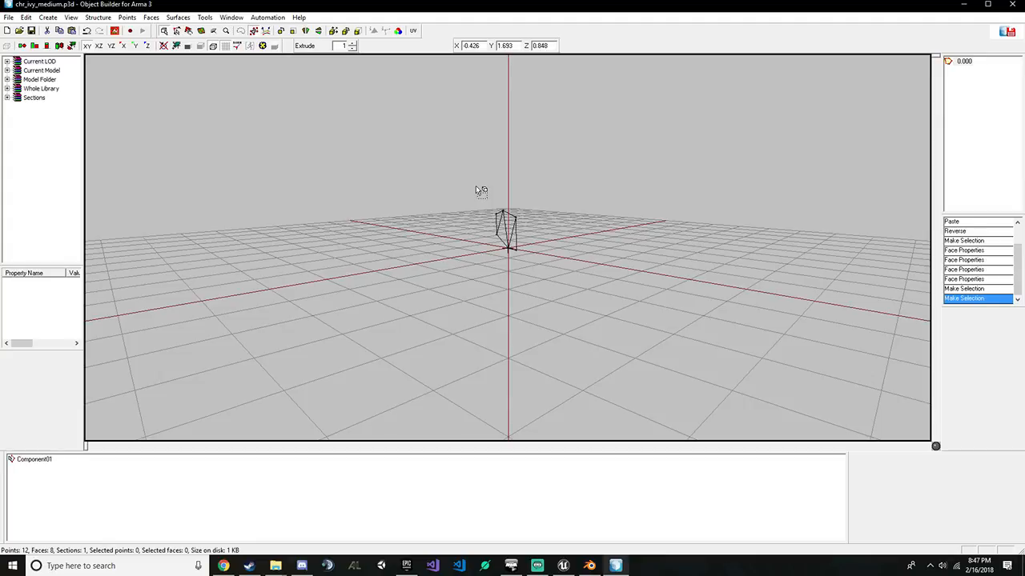
click(115, 32)
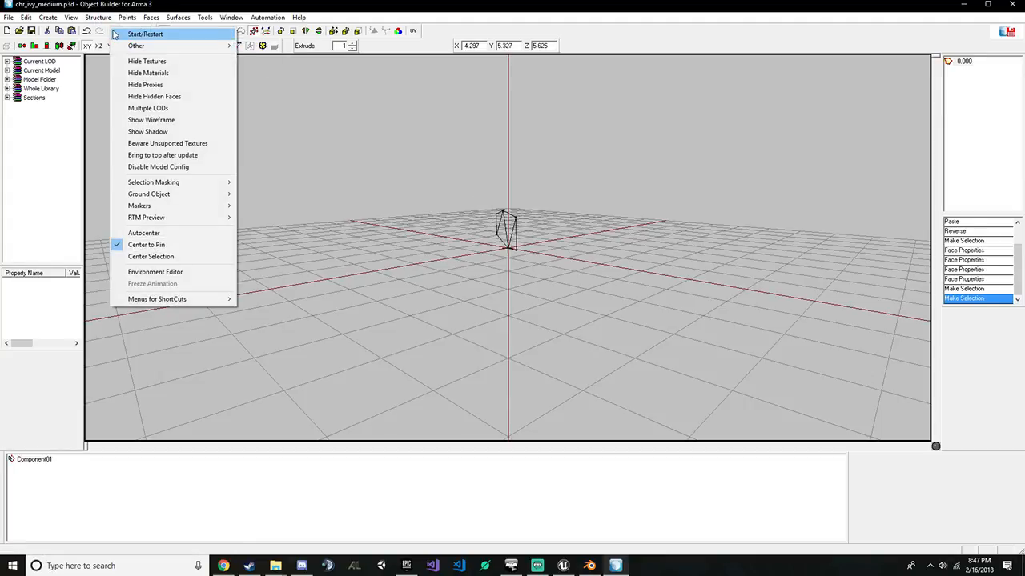
click(431, 145)
drag(431, 145, 629, 338)
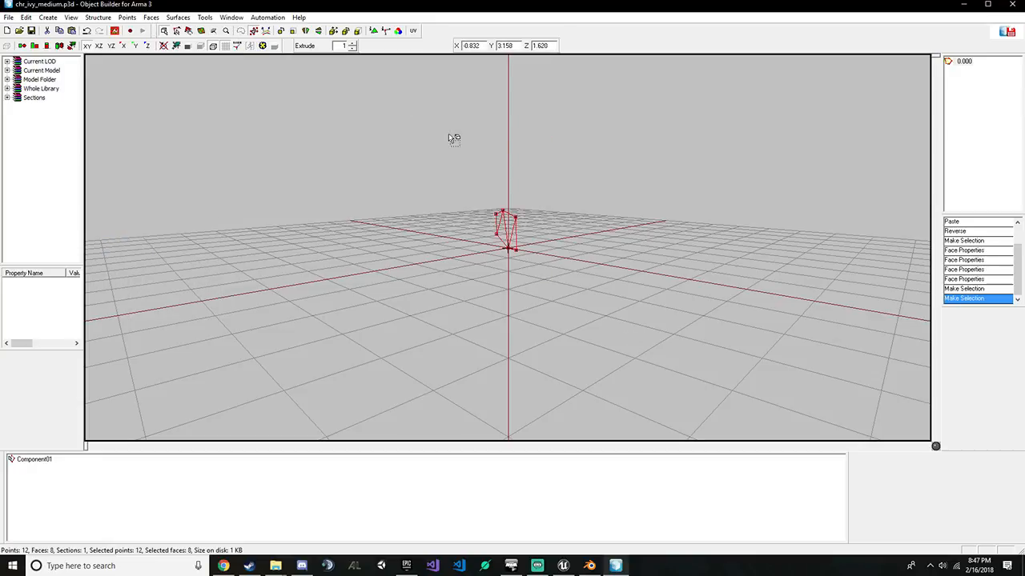
key(e)
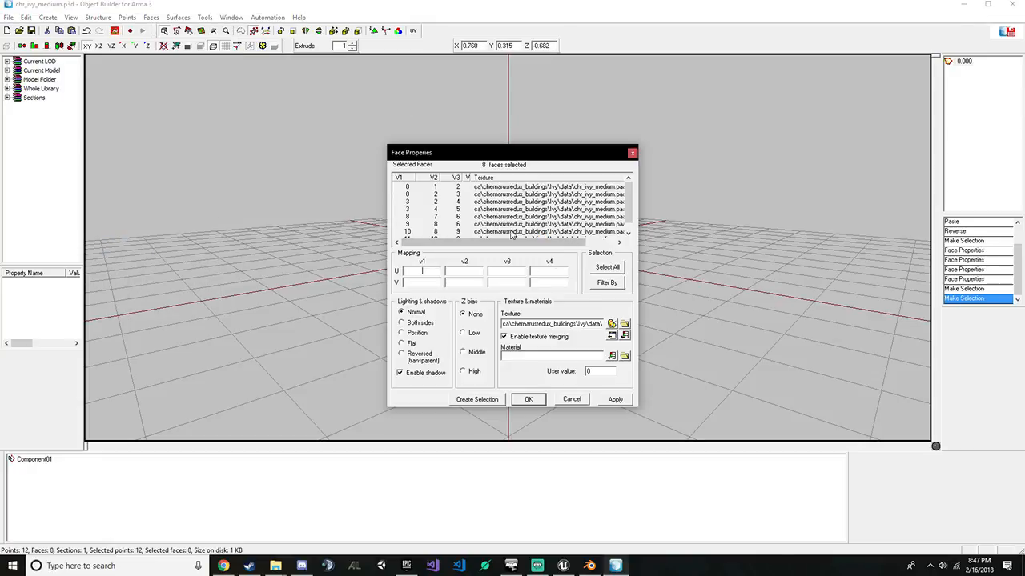
click(572, 400)
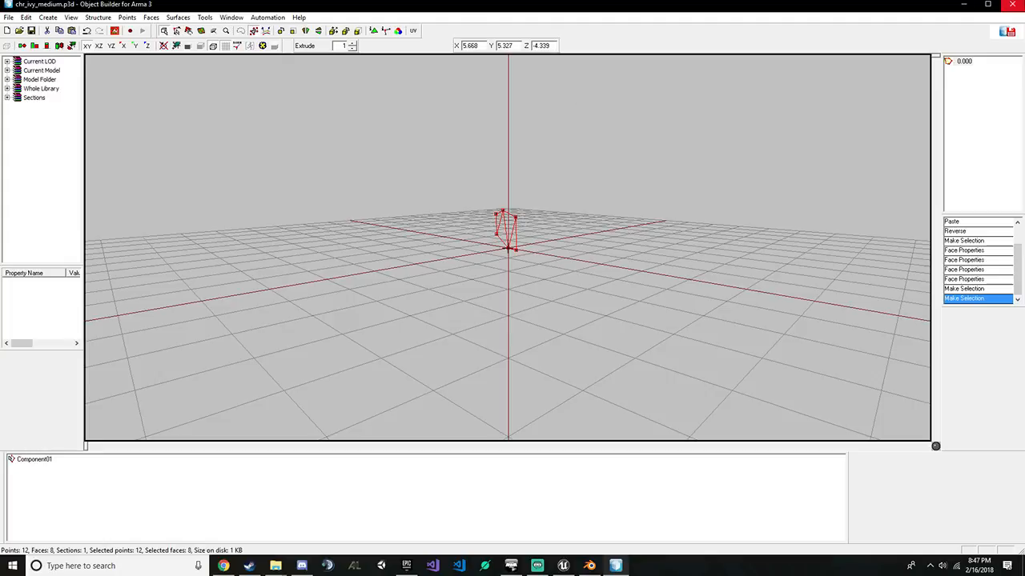
Keep the medium ivy model open and apply the existing face properties to all its selected faces
click(1012, 5)
click(591, 305)
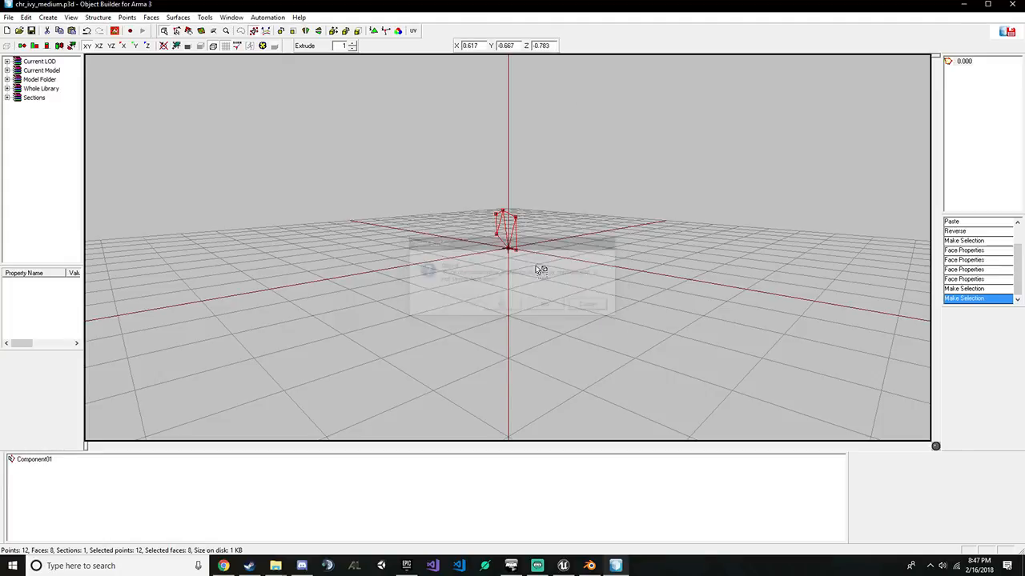
key(e)
click(617, 402)
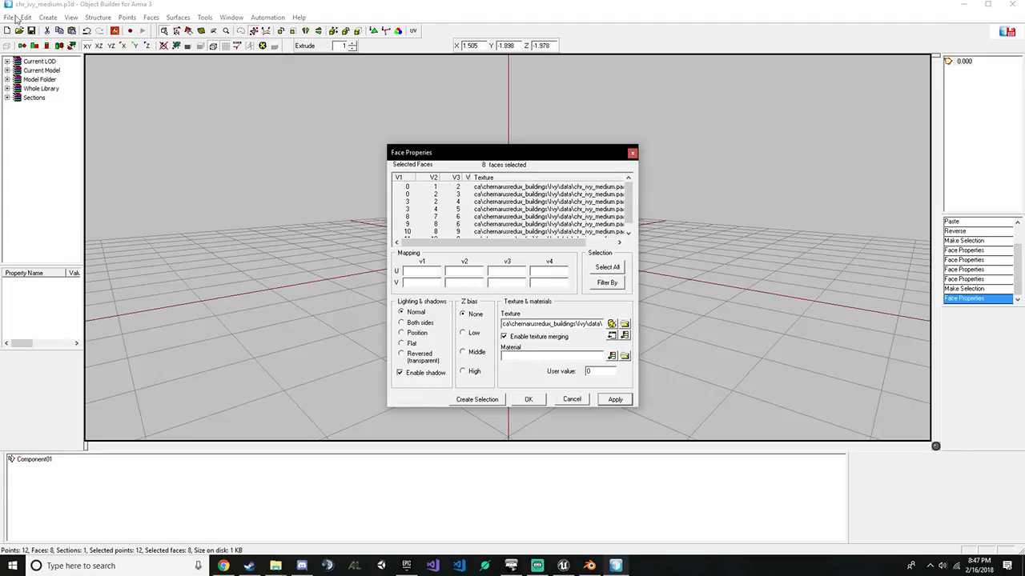
click(574, 400)
Save chr_ivy_medium.p3d and close Object Builder
click(6, 17)
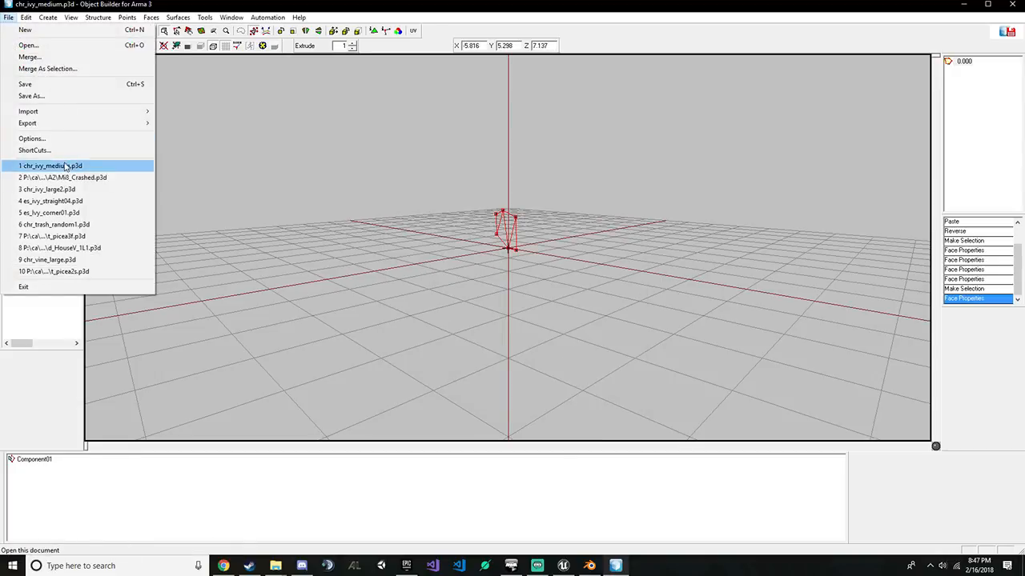
click(64, 85)
click(1012, 4)
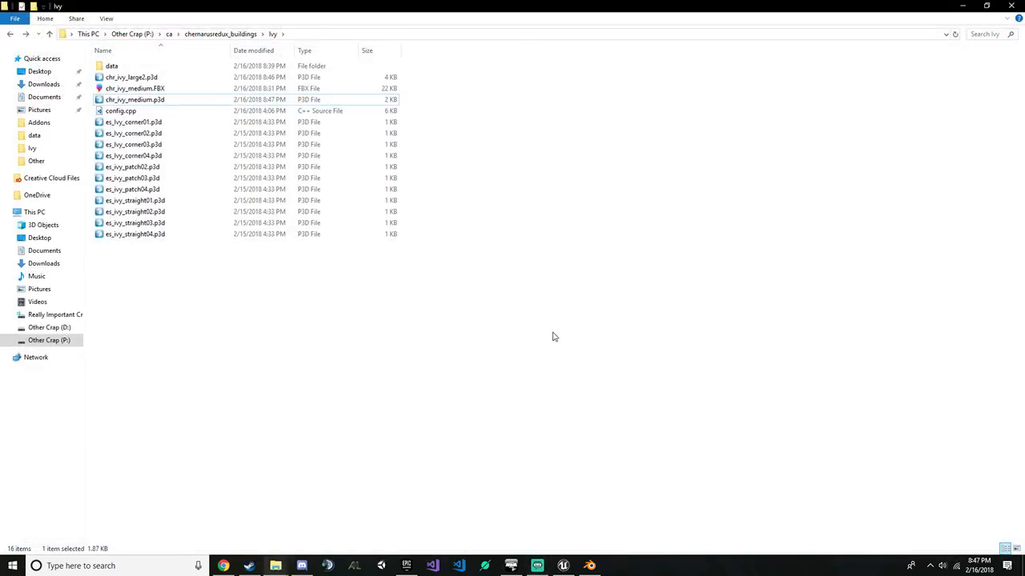
Switch to Blender and delete the medium ivy mesh from the scene
click(590, 565)
middle_drag(430, 273, 469, 325)
key(Delete)
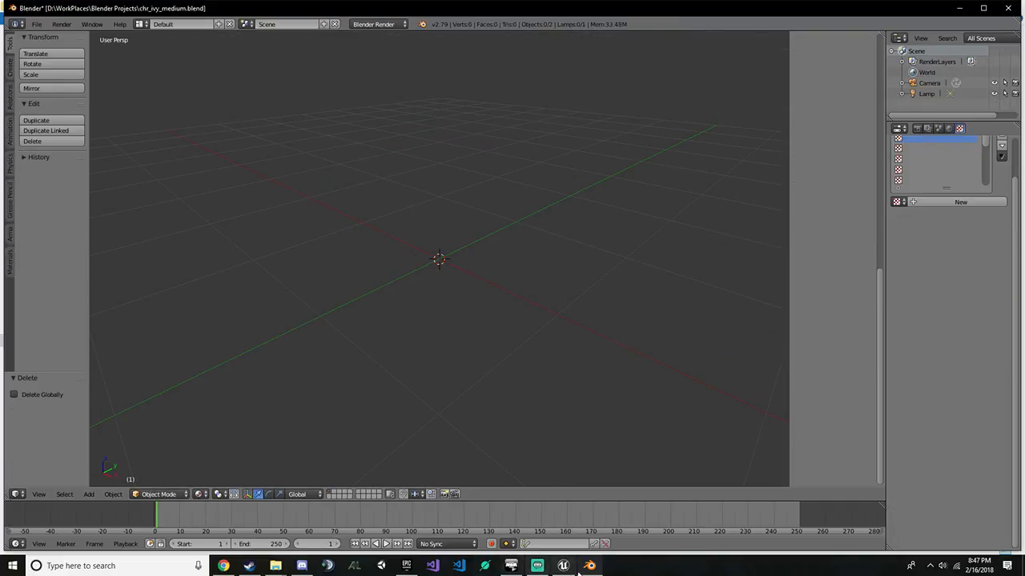
Switch to Unreal Editor and delete the Ivy_Climb3 actor from the level
click(562, 565)
middle_drag(417, 287, 456, 304)
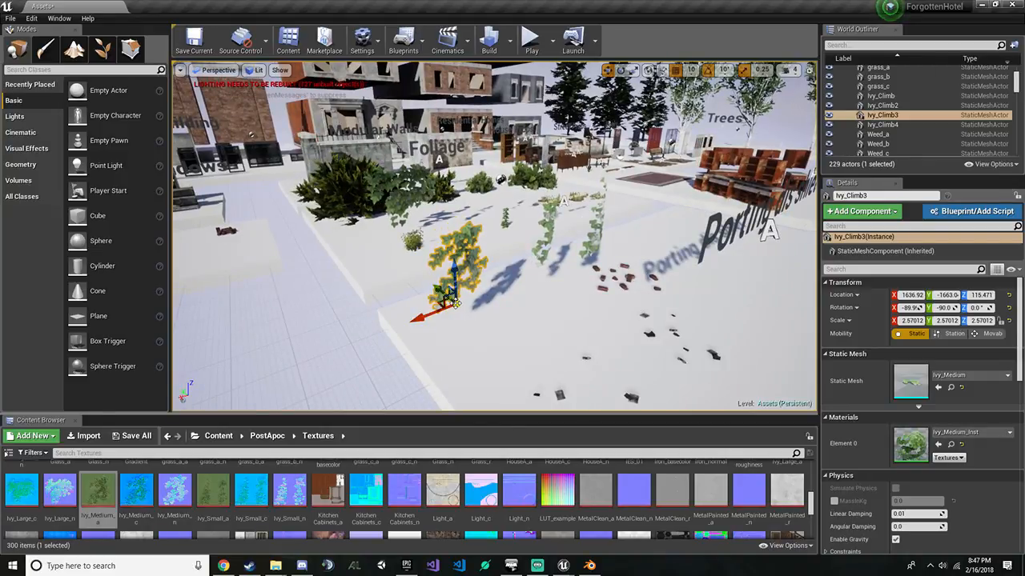
key(Delete)
Select the small ivy actor Ivy_Climb4 in the level and view it up close
drag(563, 305, 373, 257)
drag(418, 196, 400, 182)
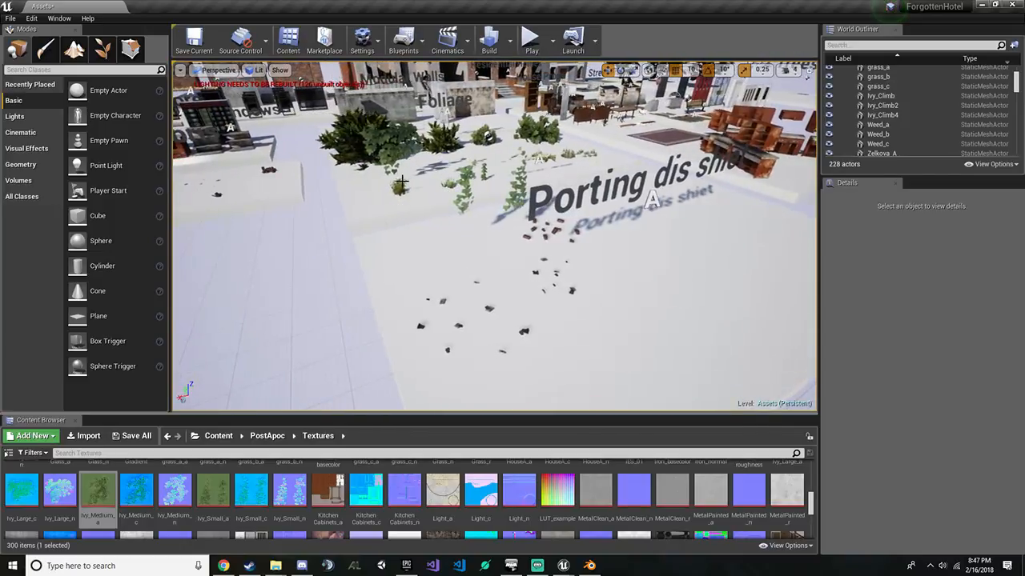
click(494, 314)
click(537, 275)
right_drag(537, 276, 545, 253)
click(588, 320)
key(w)
click(497, 304)
key(a)
right_drag(496, 305, 413, 281)
key(d)
key(w)
key(w)
key(w)
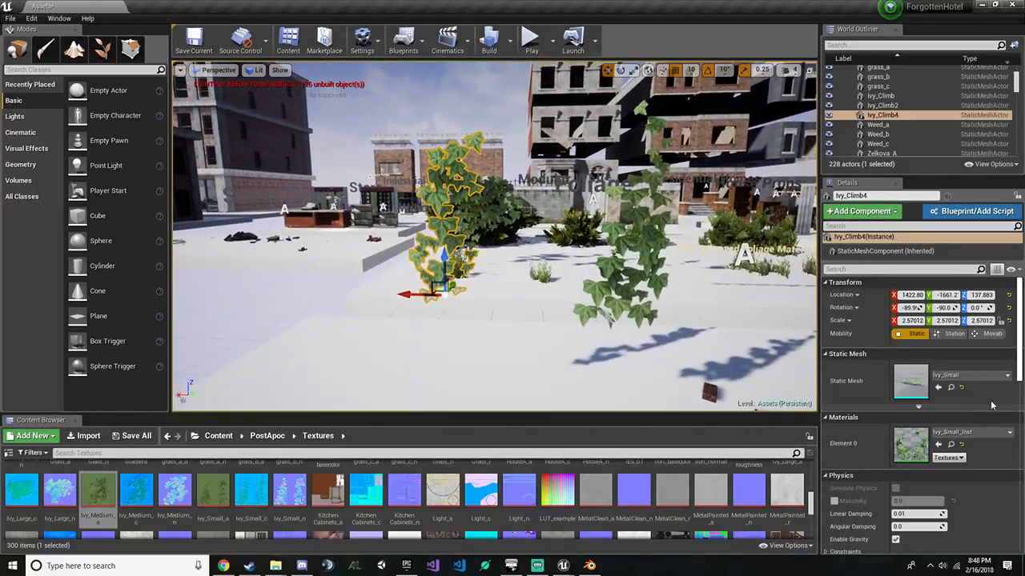
Locate the actor's Ivy_Small_Inst material and its Ivy_Small static mesh among the project assets
click(951, 445)
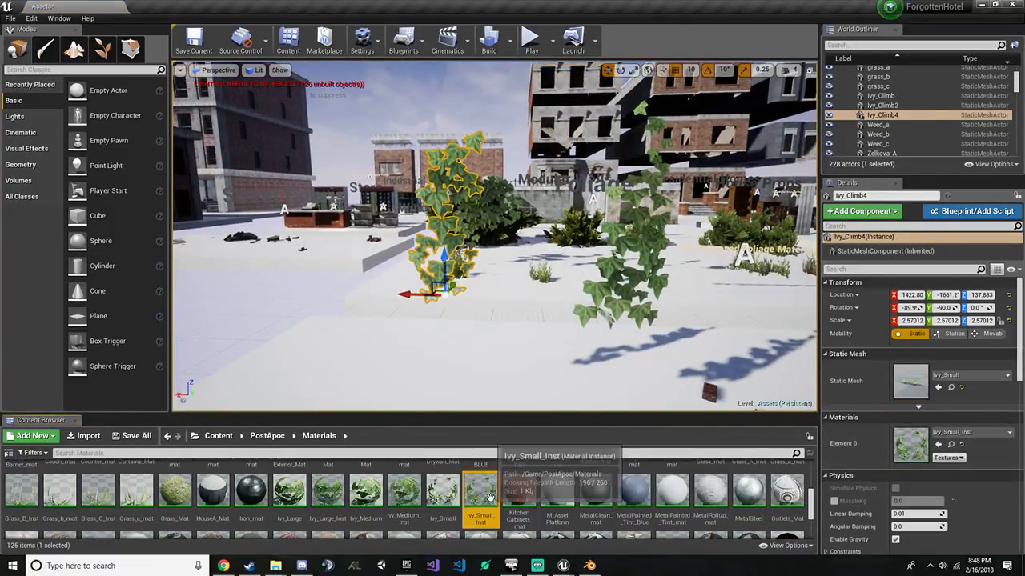
click(939, 387)
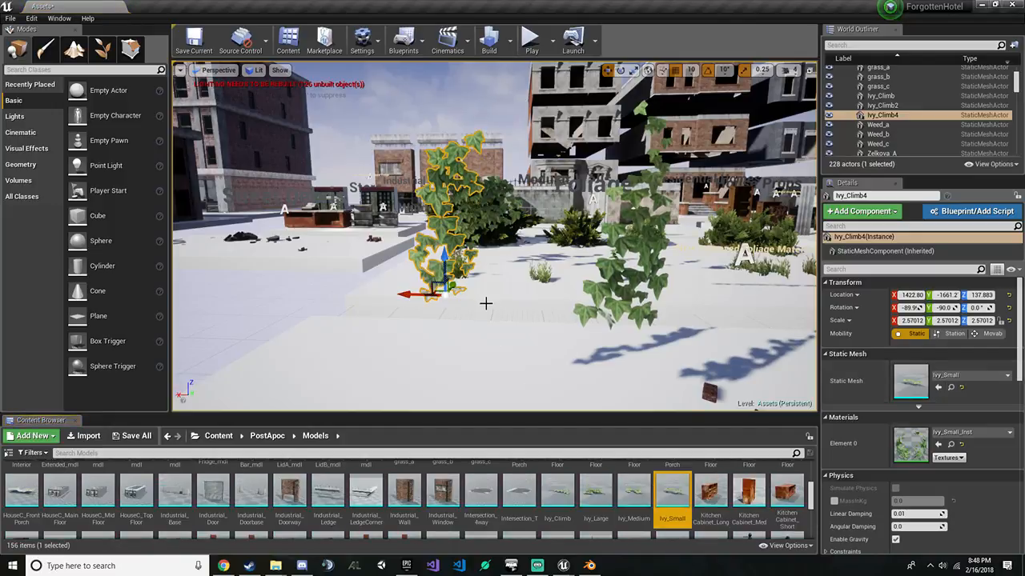
Export the Ivy_Small static mesh as Ivy_Small.FBX into the chernarusredux_buildings Ivy folder using the default FBX 2013 options
right_drag(486, 303, 491, 307)
key(s)
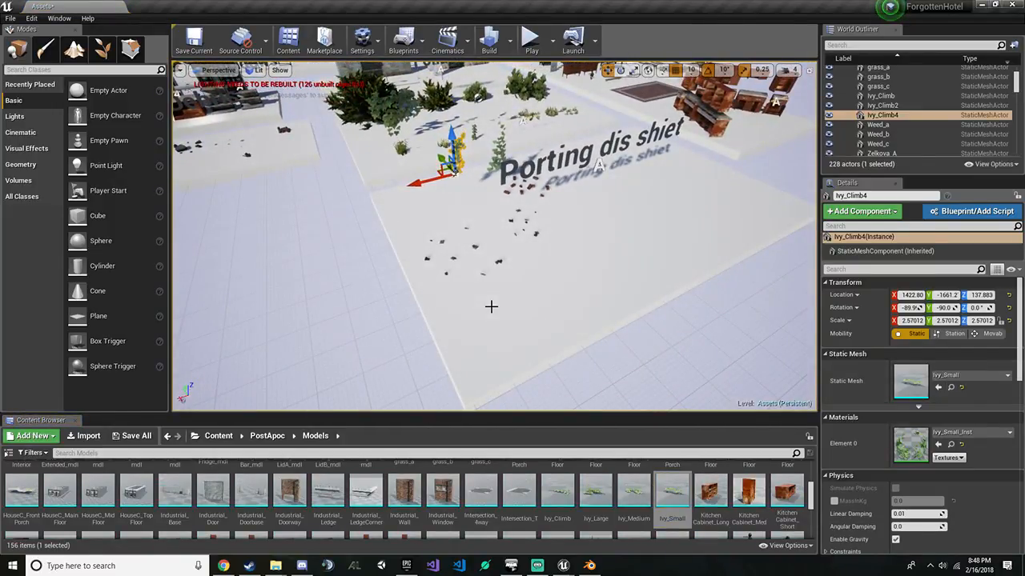
key(w)
right_drag(456, 163, 452, 153)
right_click(657, 477)
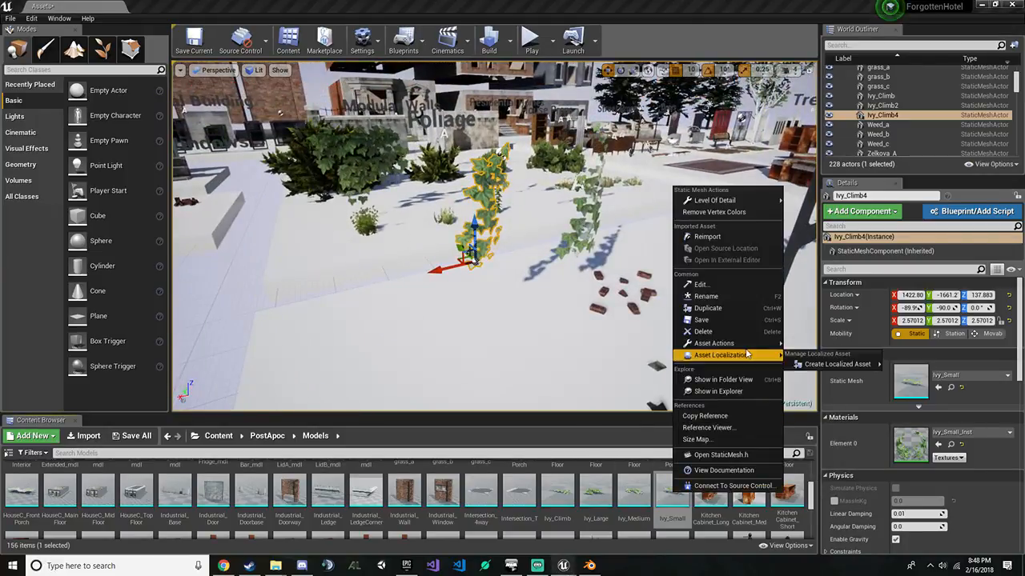
mouse_move(721, 343)
click(803, 393)
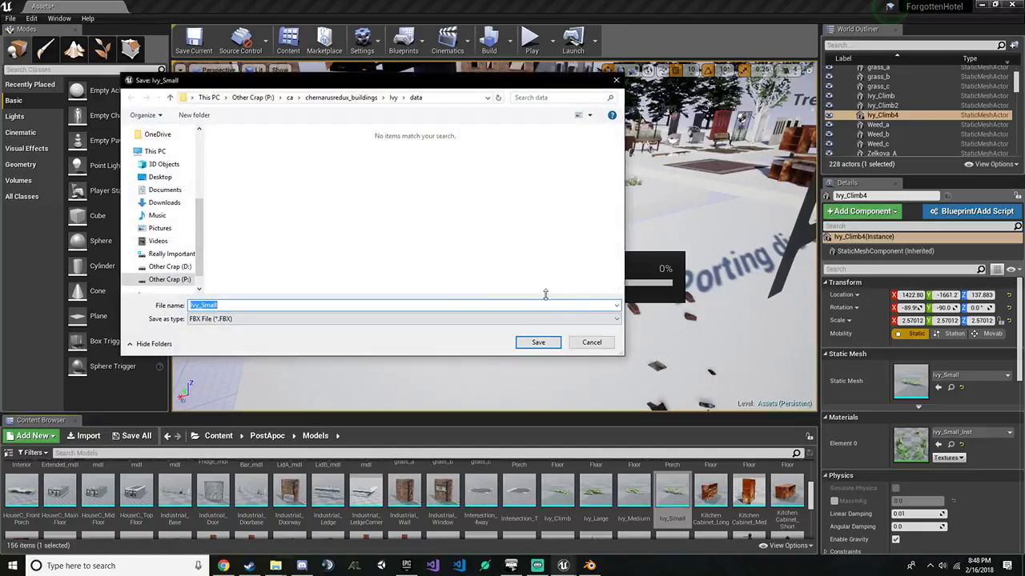
click(393, 97)
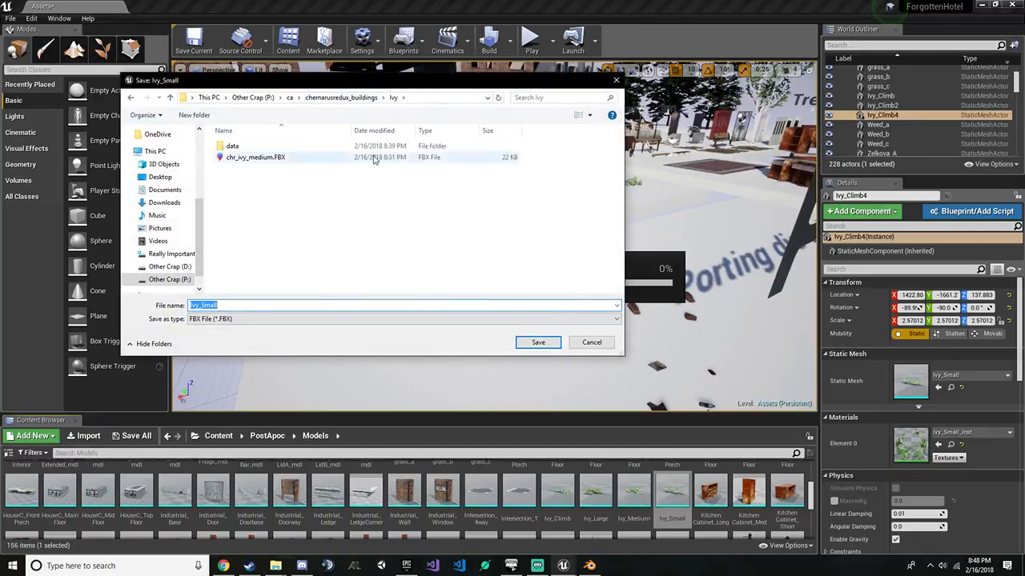
click(536, 349)
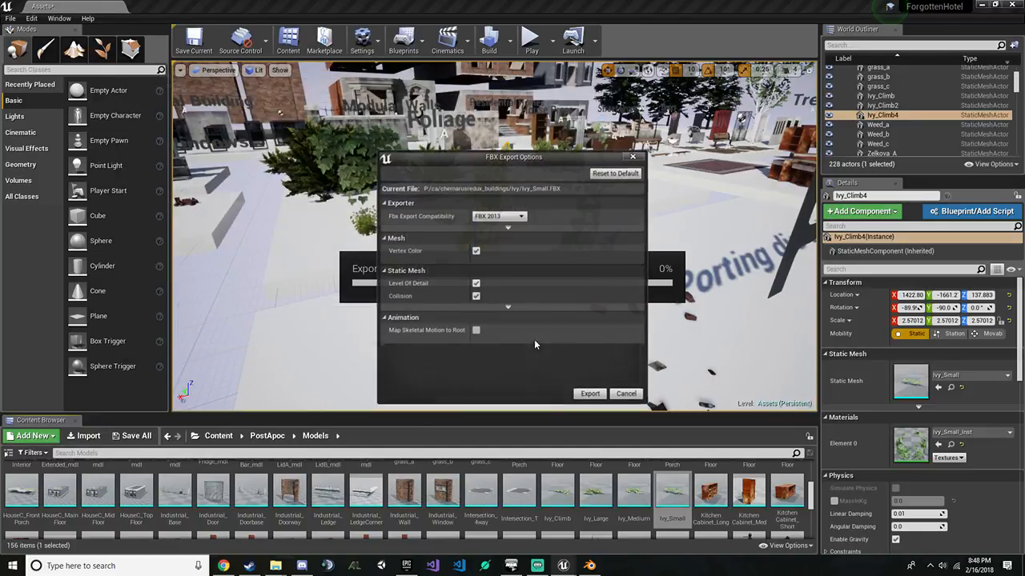
click(588, 393)
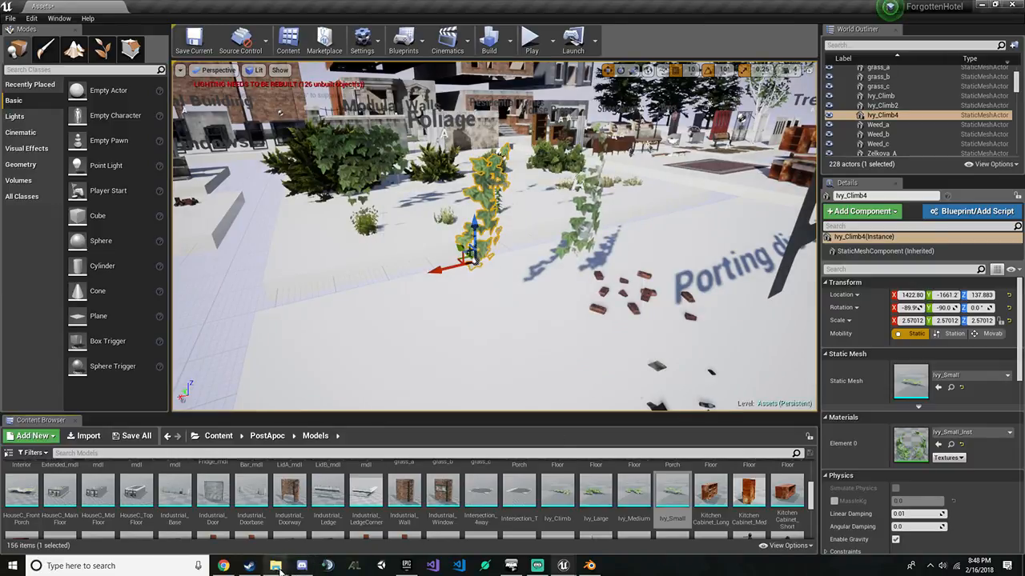
Switch to File Explorer and permanently delete chr_ivy_medium.FBX from the Ivy folder
mouse_move(275, 566)
click(337, 538)
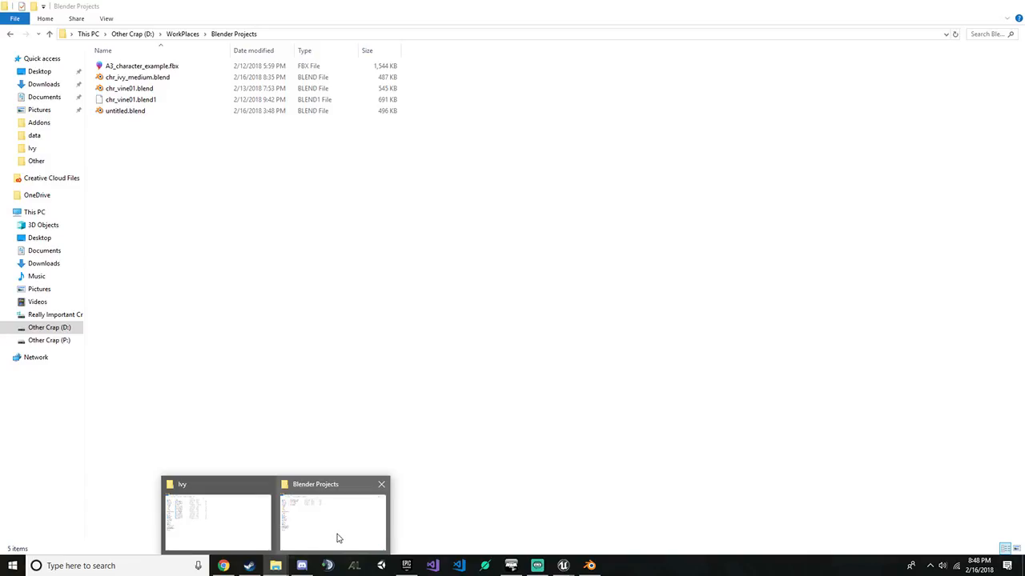
click(245, 521)
click(184, 89)
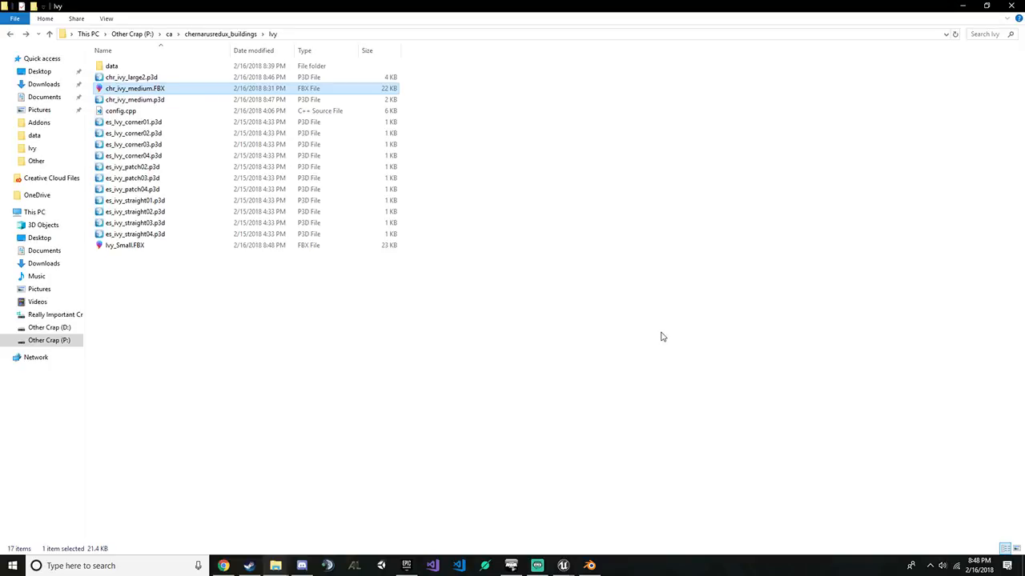
key(Down)
key(Down)
key(Down)
key(Down)
key(Down)
key(Up)
key(Up)
key(Up)
key(Up)
key(Up)
key(shift+Delete)
key(Return)
Rename the Ivy_Small.FBX file as chr_ivy_small.FBX
click(167, 235)
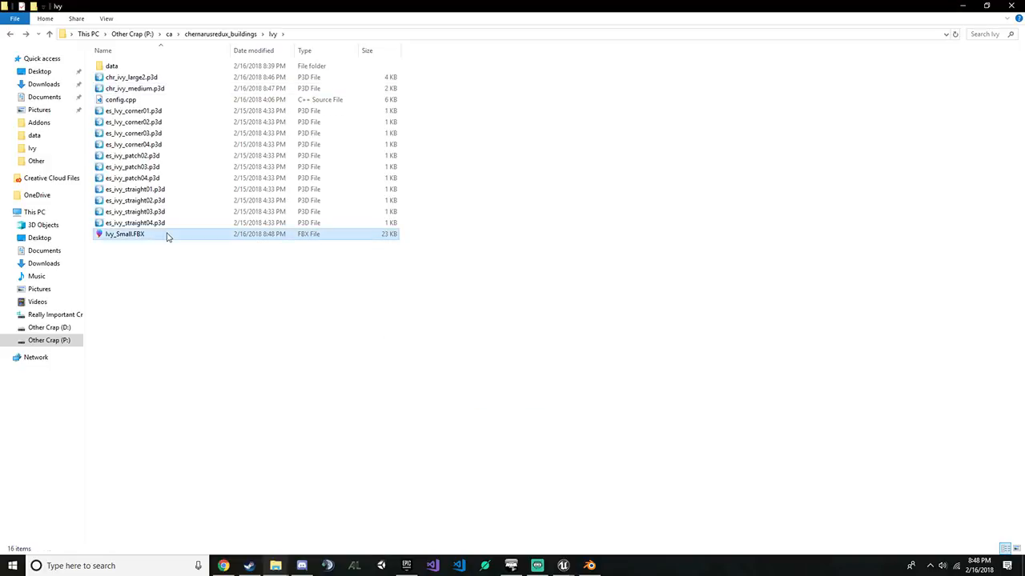
key(F2)
text(chr_)
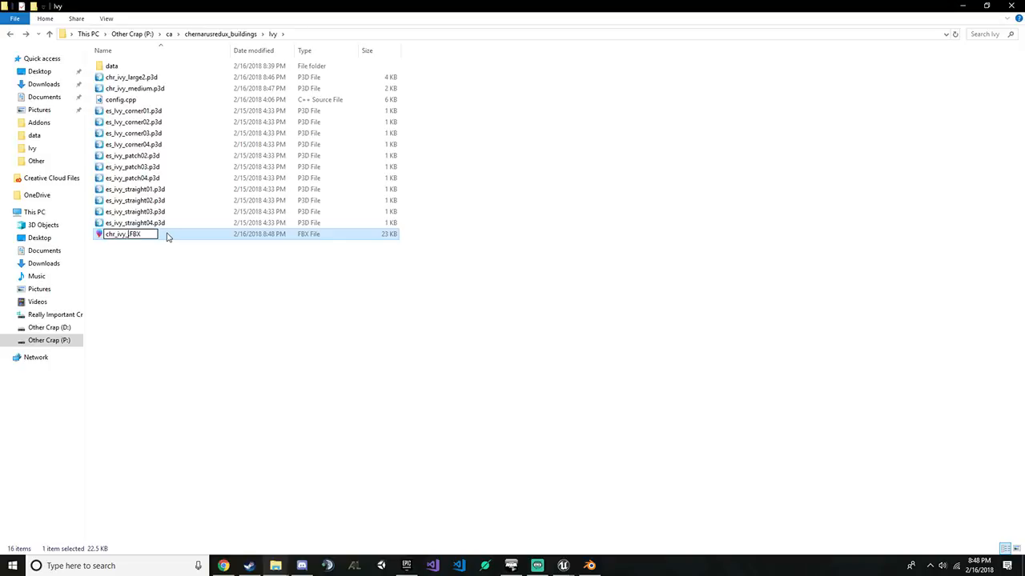
text(ivy_small)
key(Return)
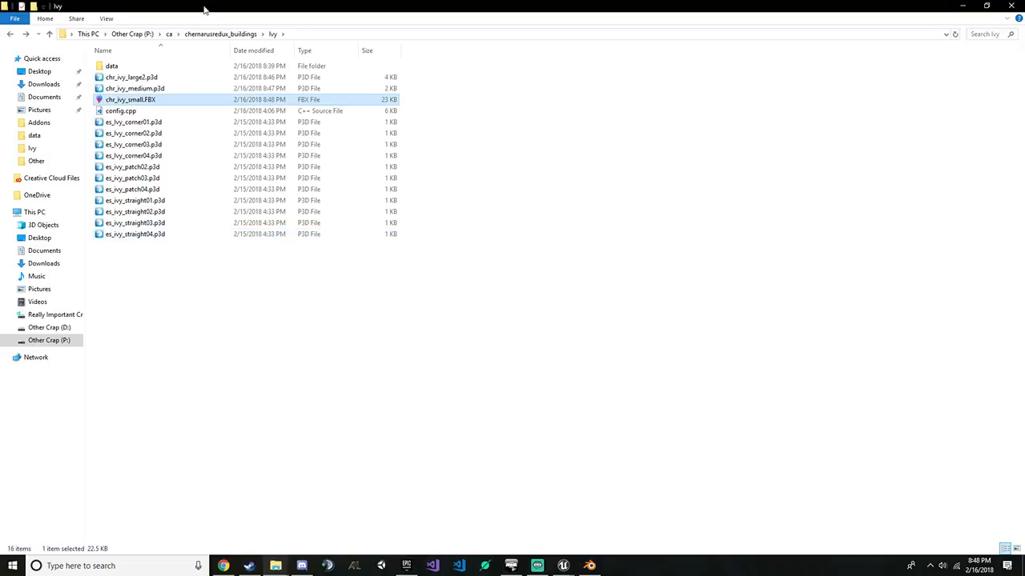
click(400, 287)
Switch to Blender and import chr_ivy_small.FBX from the Ivy folder
click(590, 565)
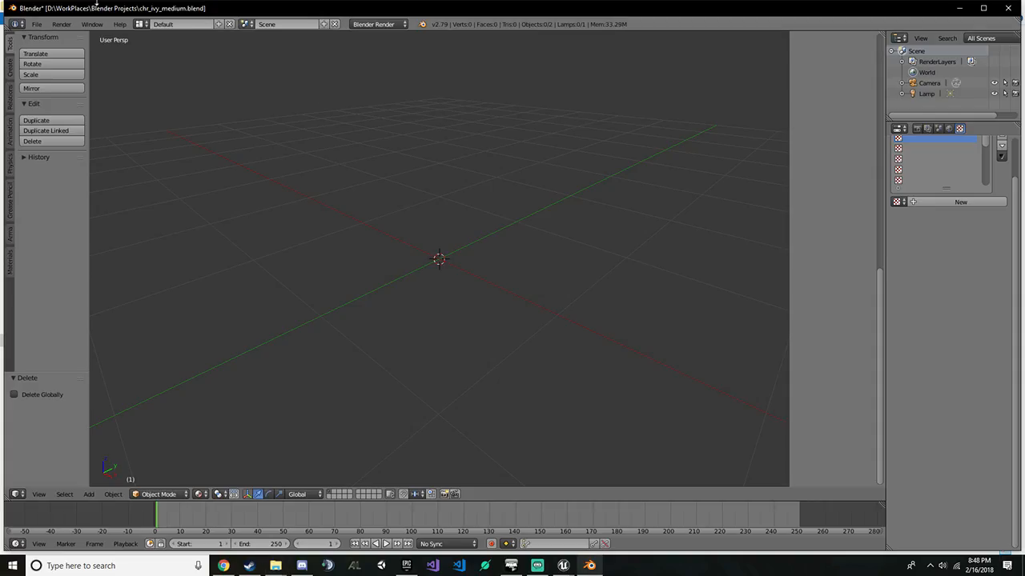
click(37, 24)
mouse_move(76, 228)
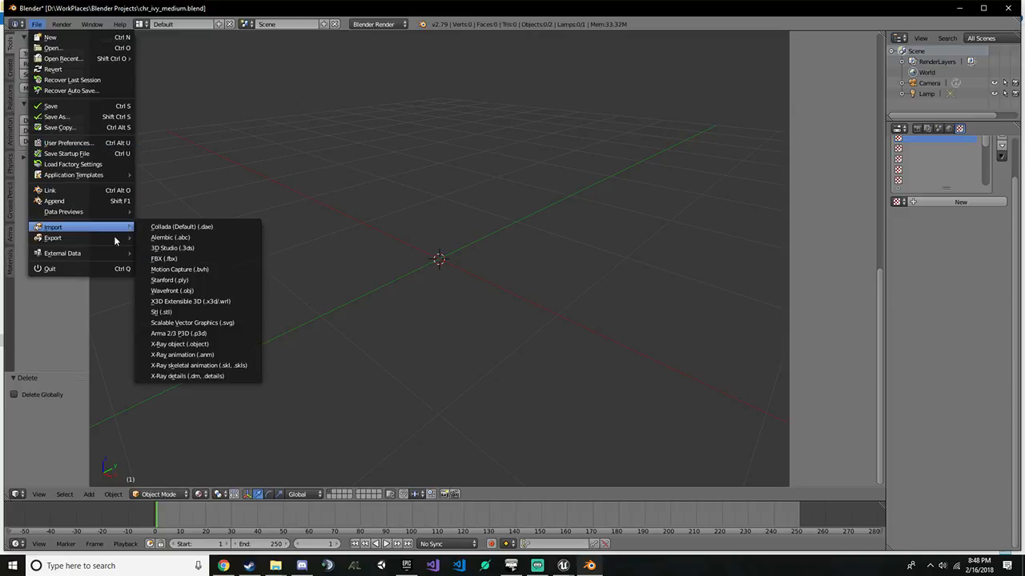
click(207, 289)
double_click(180, 98)
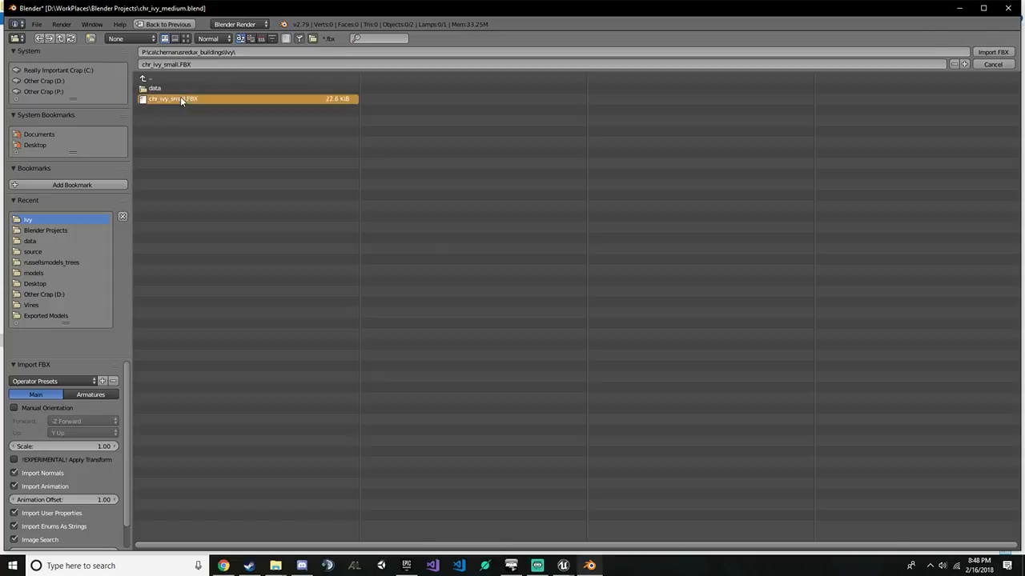
Remove the Ivy_Small_Inst material slot from the Ivy_Small mesh and assign a new material instead
middle_drag(511, 303, 497, 329)
click(931, 94)
key(n)
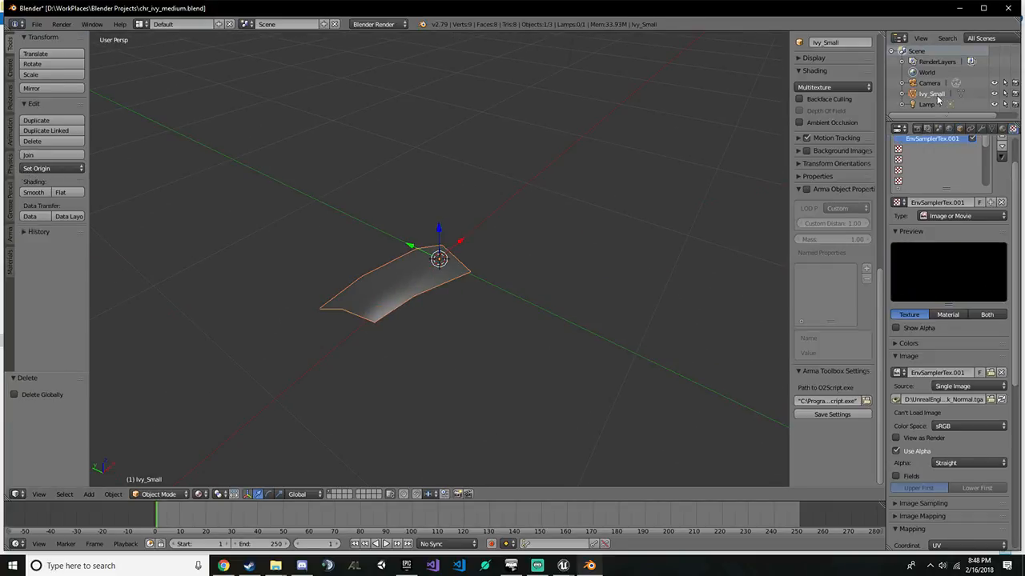
click(1003, 129)
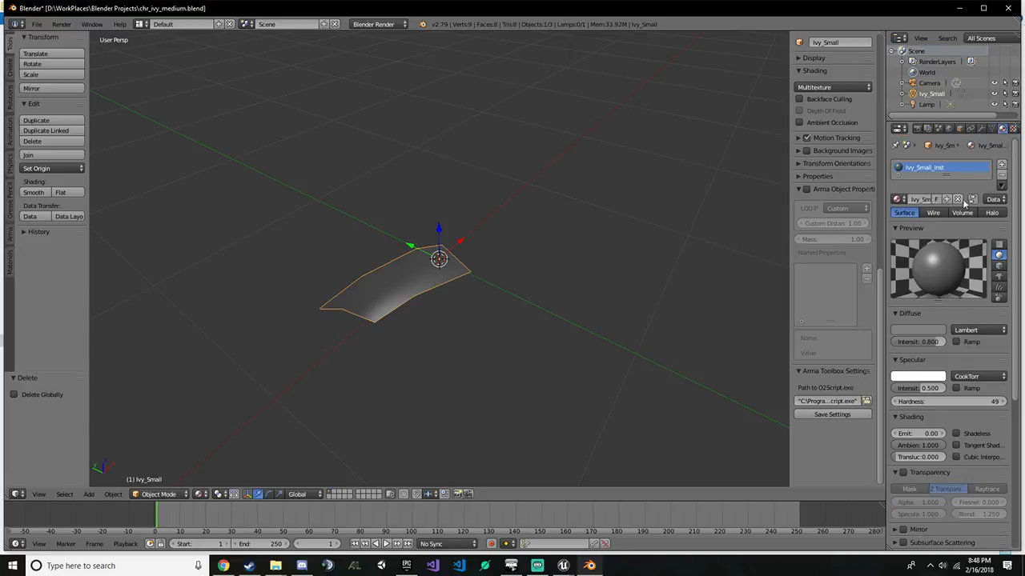
click(1002, 175)
click(1013, 129)
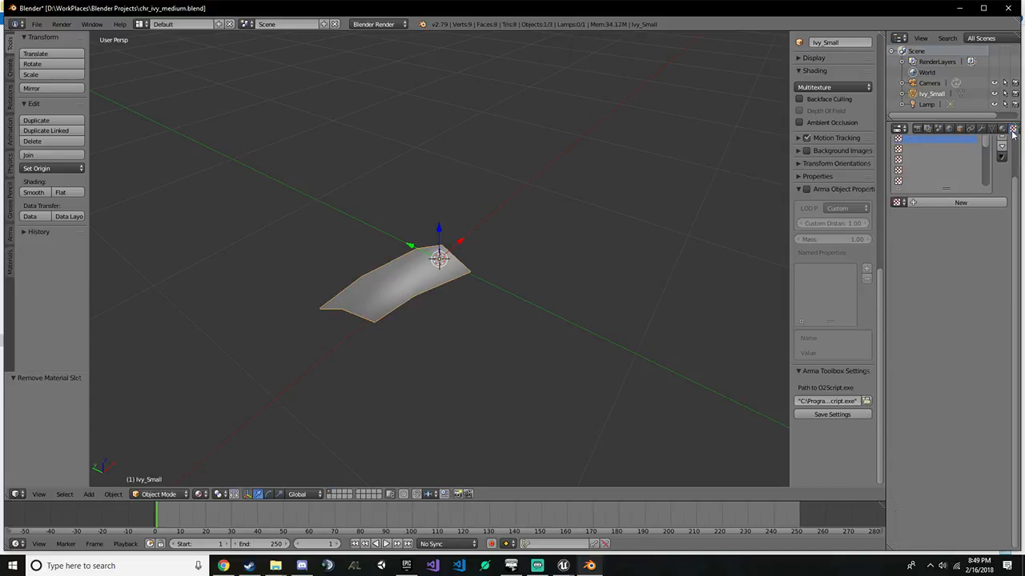
click(1002, 129)
middle_drag(496, 264, 524, 283)
click(942, 201)
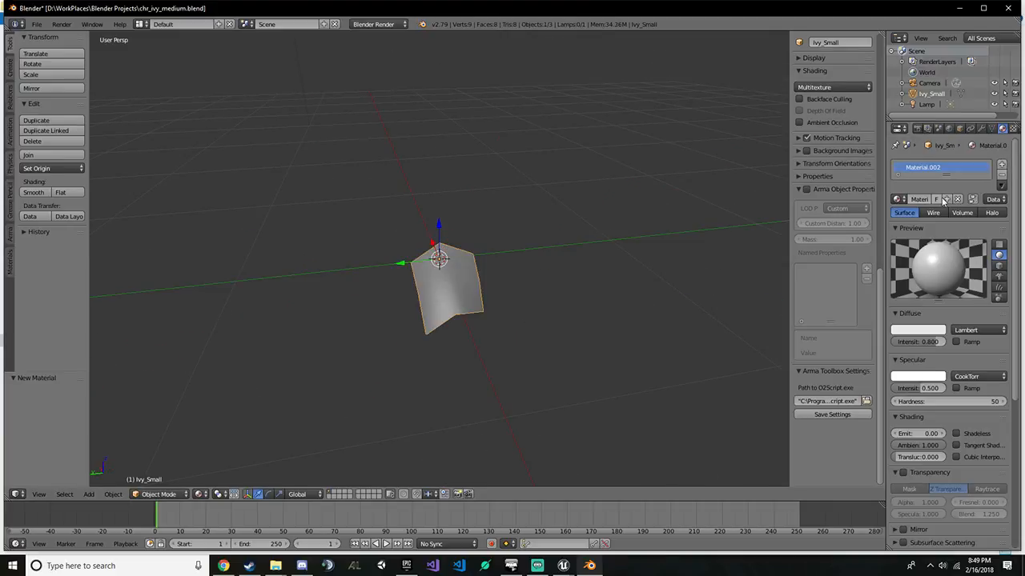
Add a new texture to the mesh's material and open the file browser for choosing its source image
click(1012, 129)
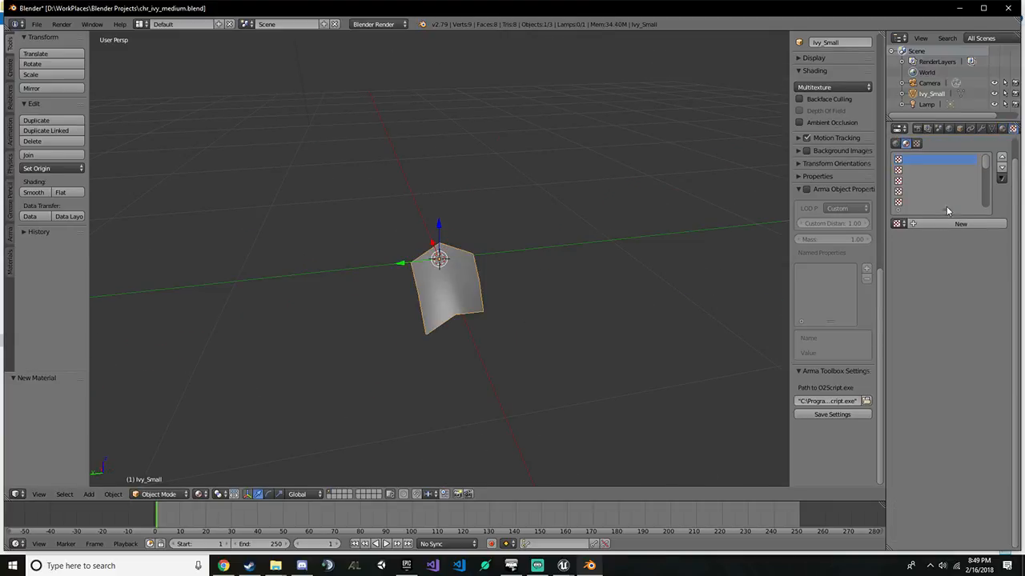
click(946, 206)
click(985, 394)
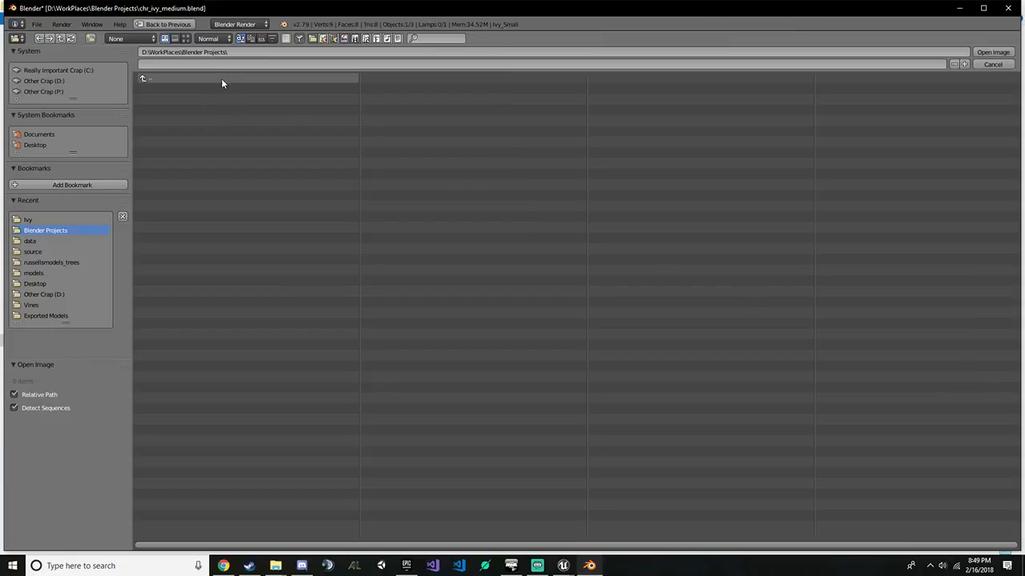
Switch to File Explorer and check the Ivy data folder's textures, previewing chr_ivy_medium.paa
mouse_move(275, 566)
mouse_move(368, 537)
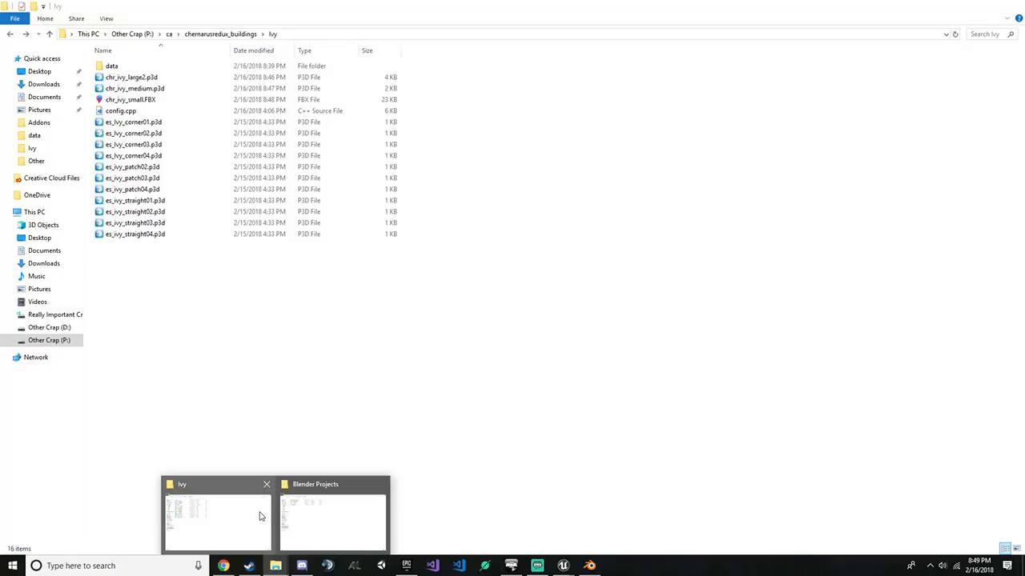
click(258, 515)
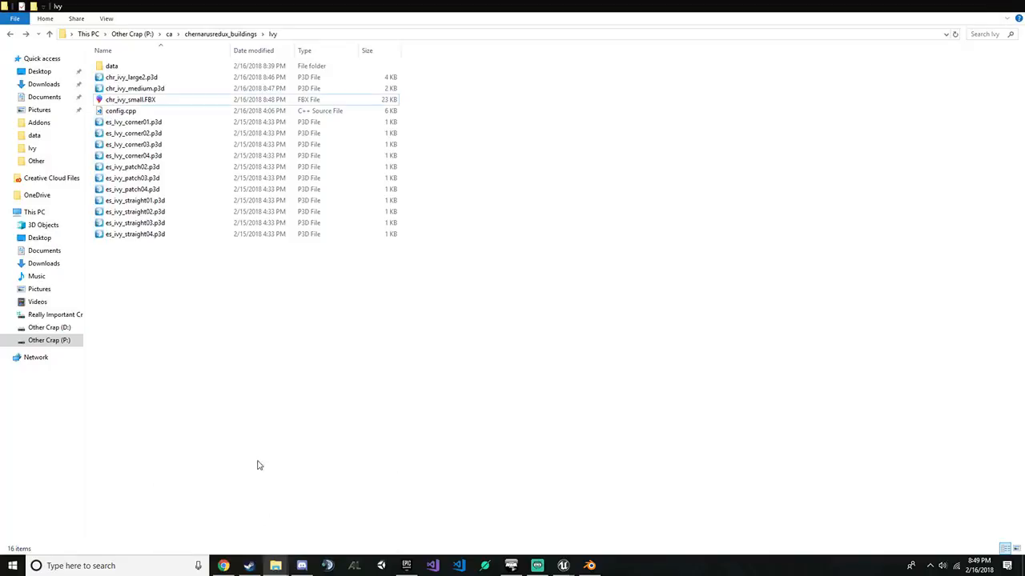
double_click(144, 64)
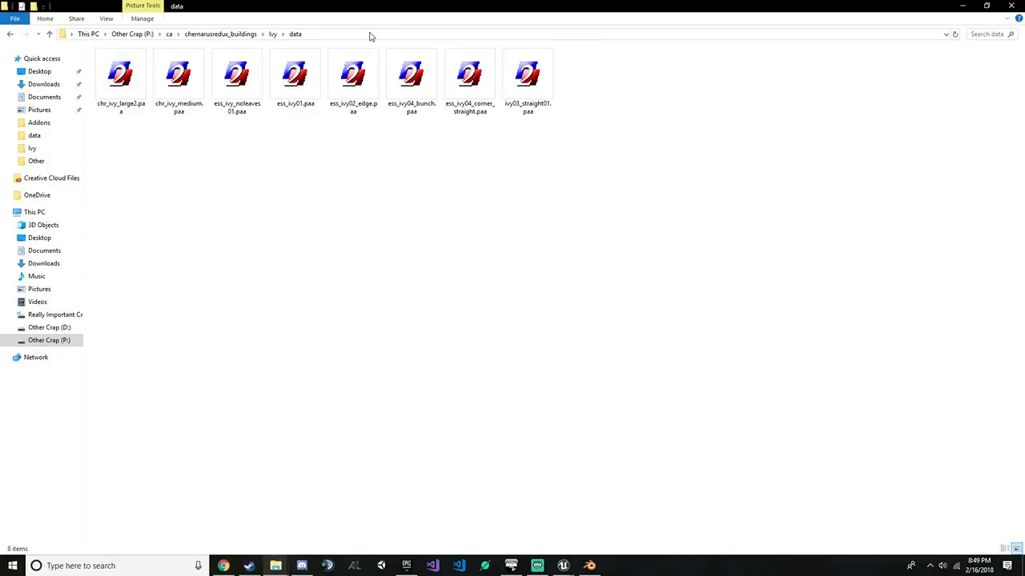
mouse_move(563, 566)
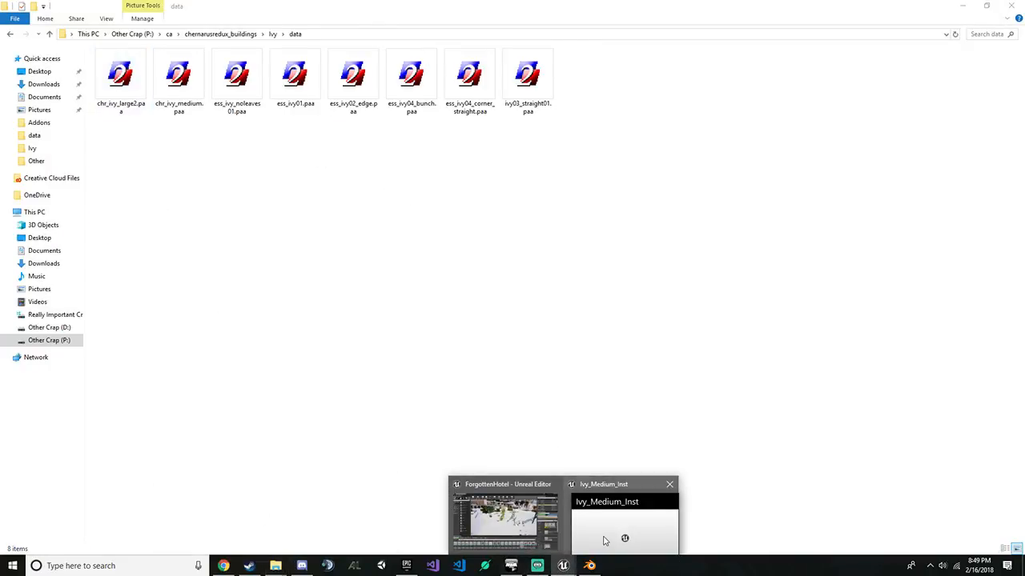
mouse_move(608, 529)
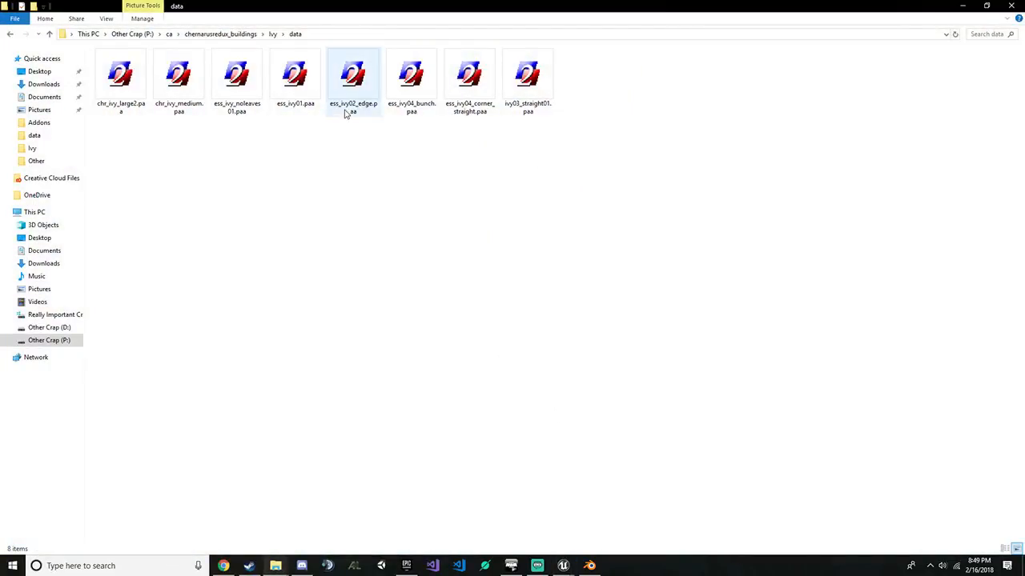
double_click(177, 95)
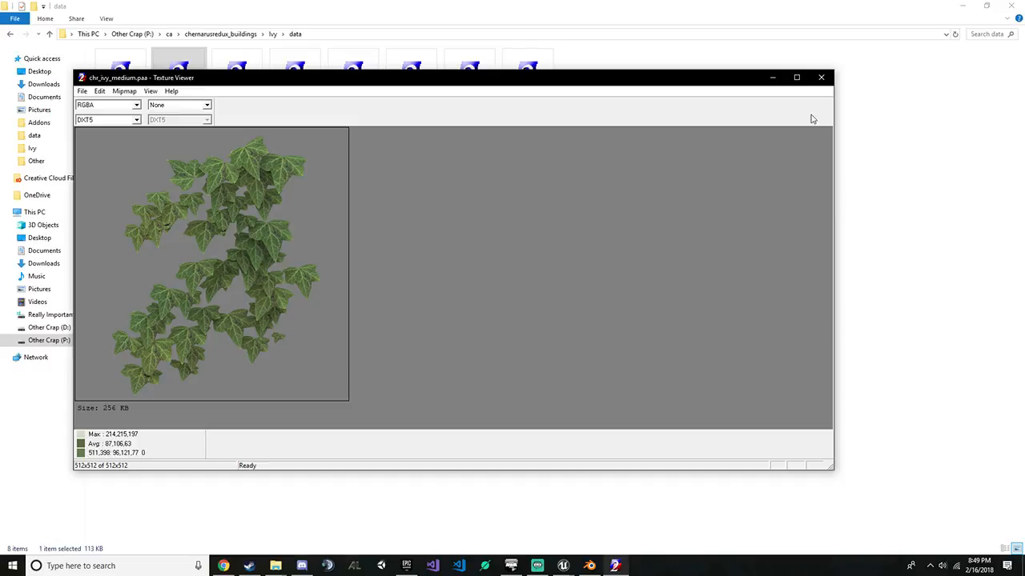
click(820, 78)
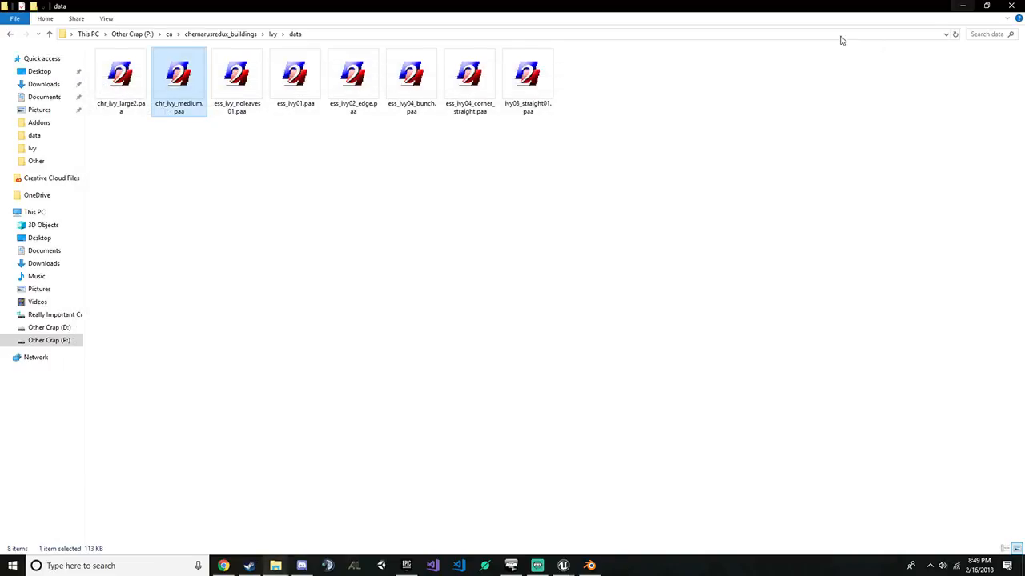
click(962, 5)
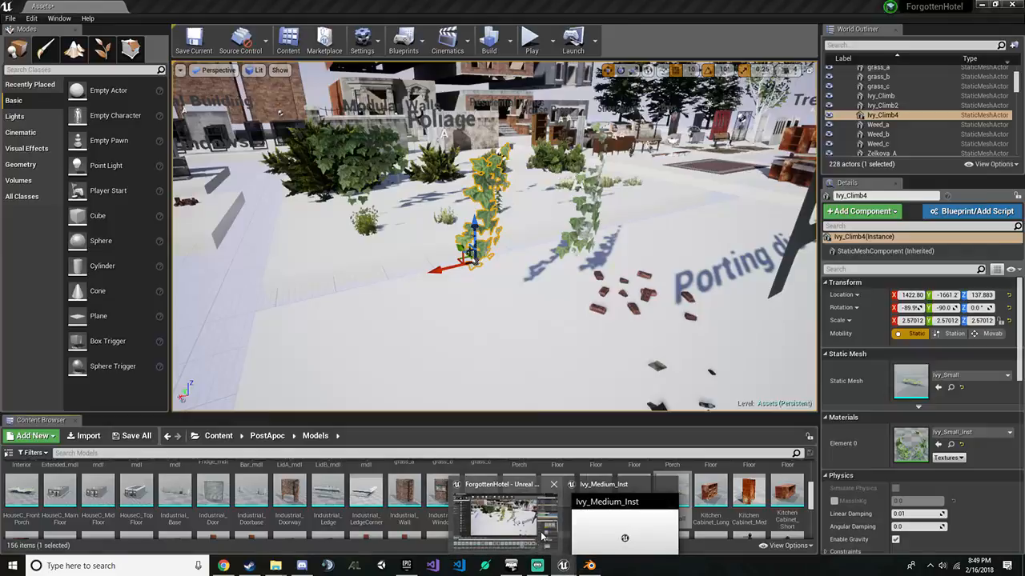
Switch to Unreal Editor and locate the base color texture Ivy_Small_a through the small ivy's Ivy_Small_Inst material
click(508, 520)
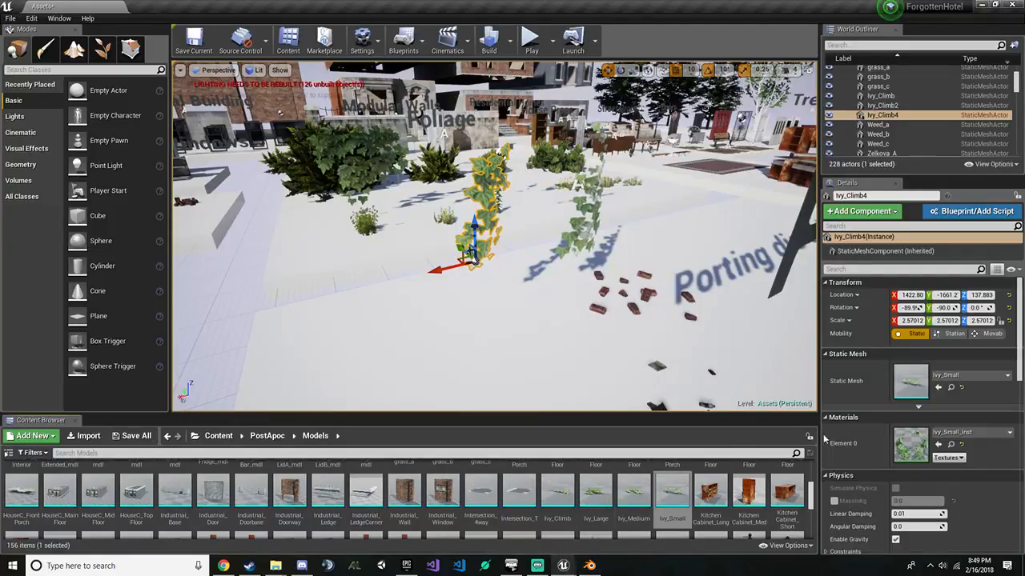
click(950, 388)
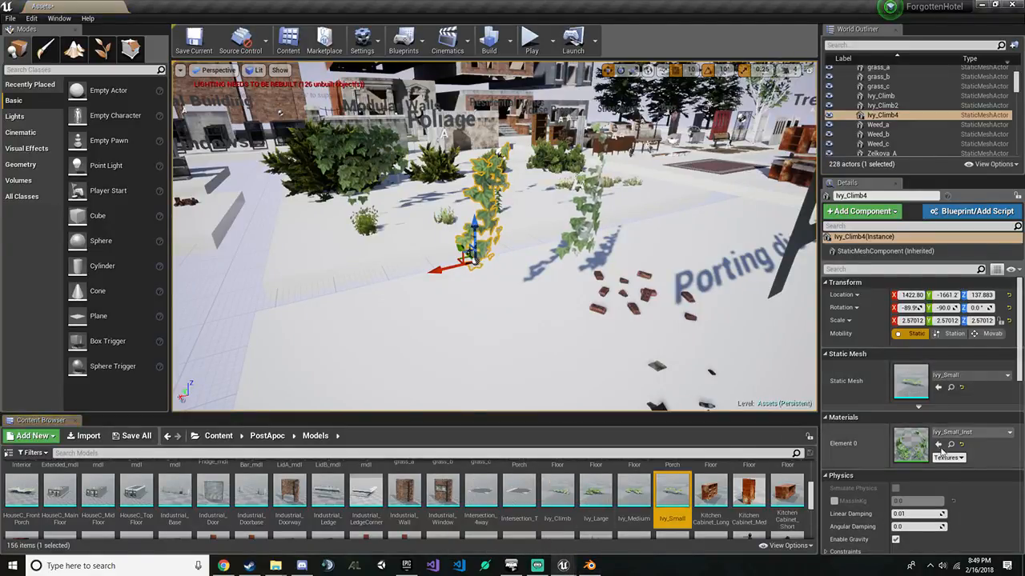
click(950, 444)
double_click(479, 490)
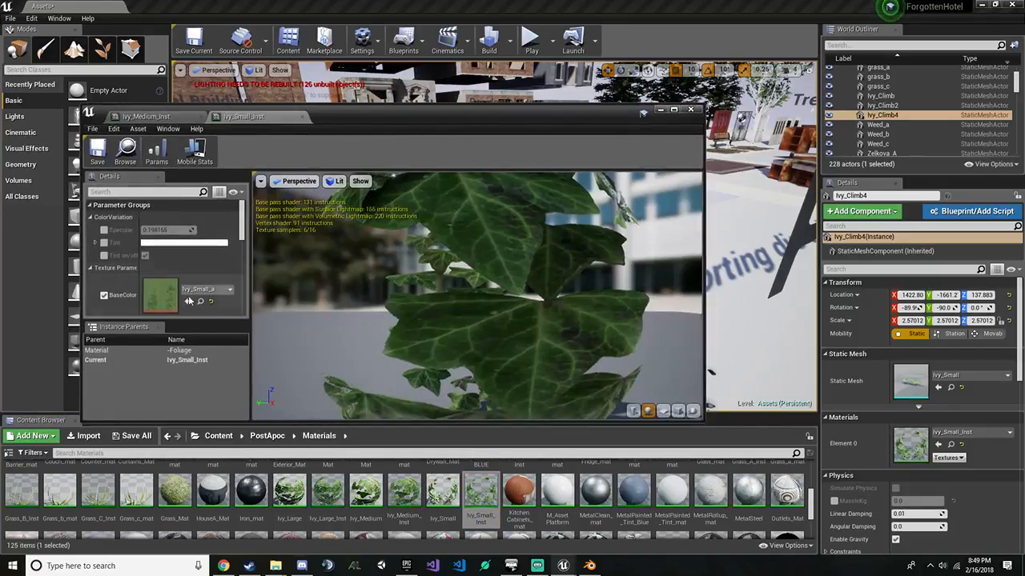
click(202, 302)
click(661, 110)
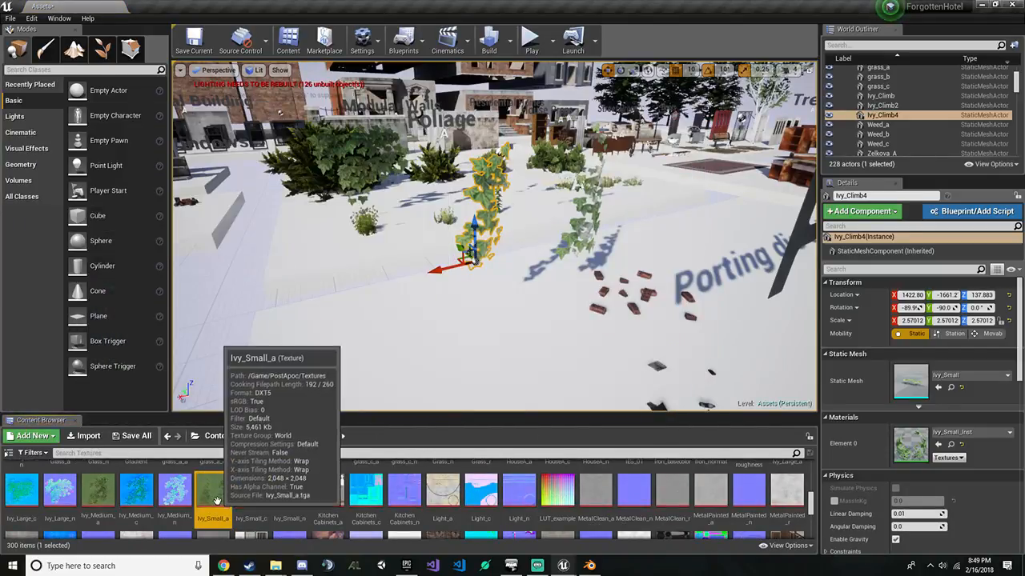
Start exporting the texture Ivy_Small_a and choose the chernarusredux_buildings\Ivy\data folder as its destination
right_click(213, 490)
mouse_move(301, 369)
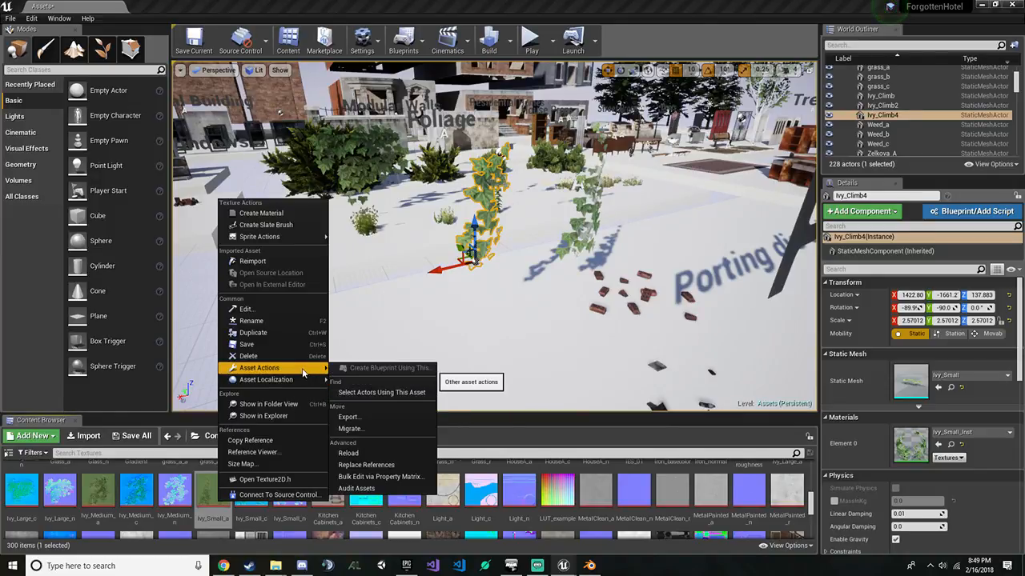
click(370, 416)
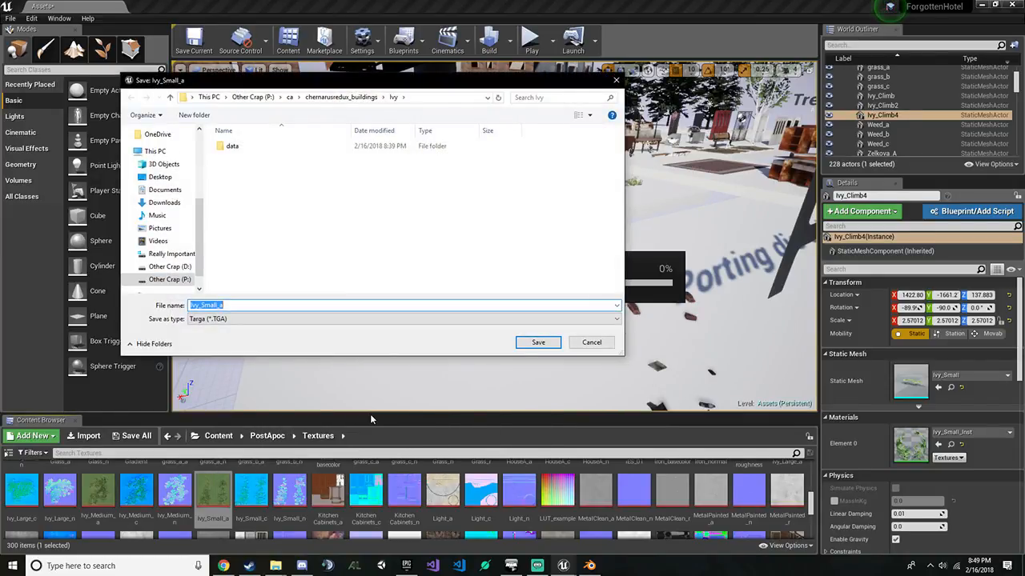
double_click(249, 145)
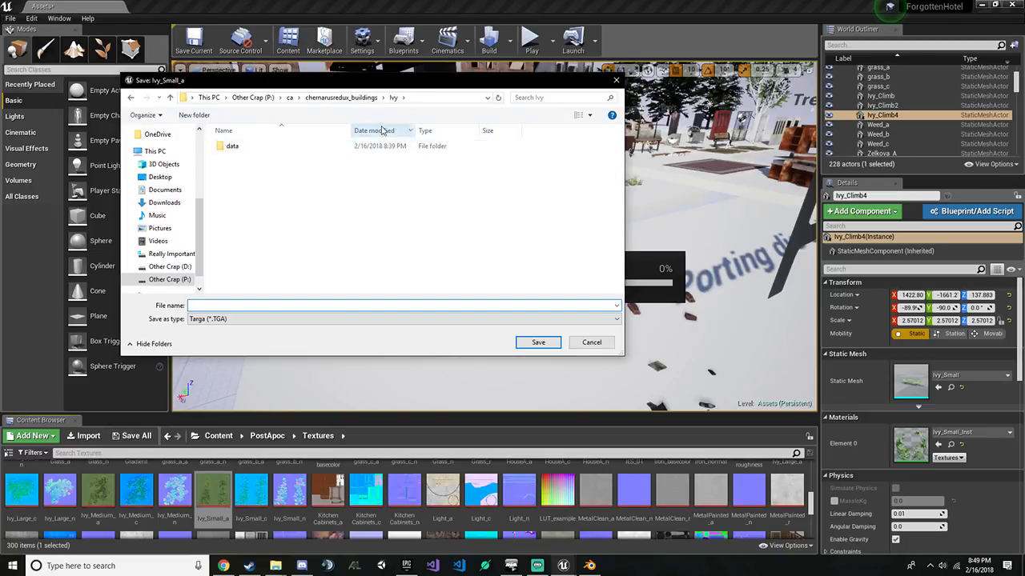
double_click(284, 152)
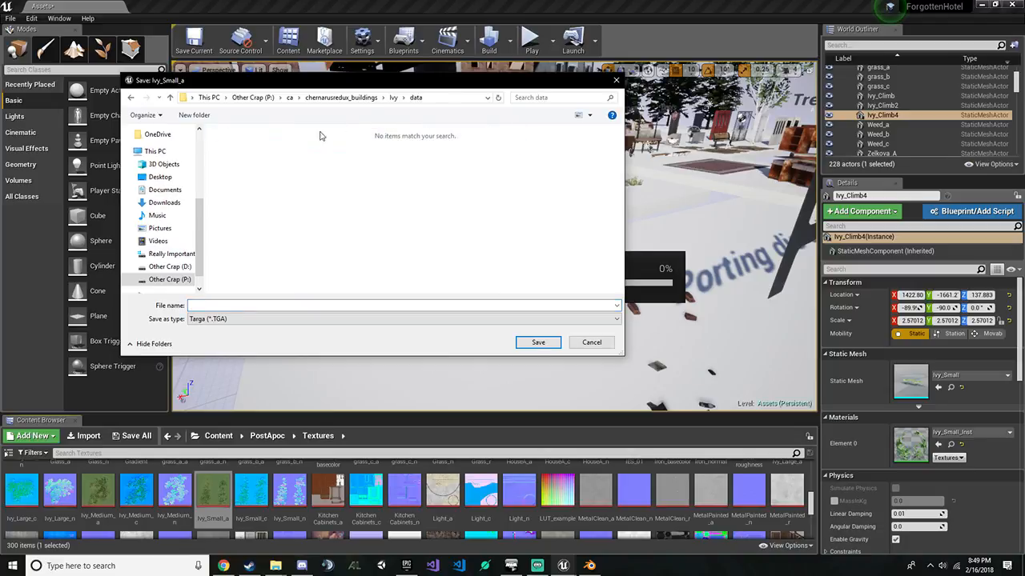
click(341, 97)
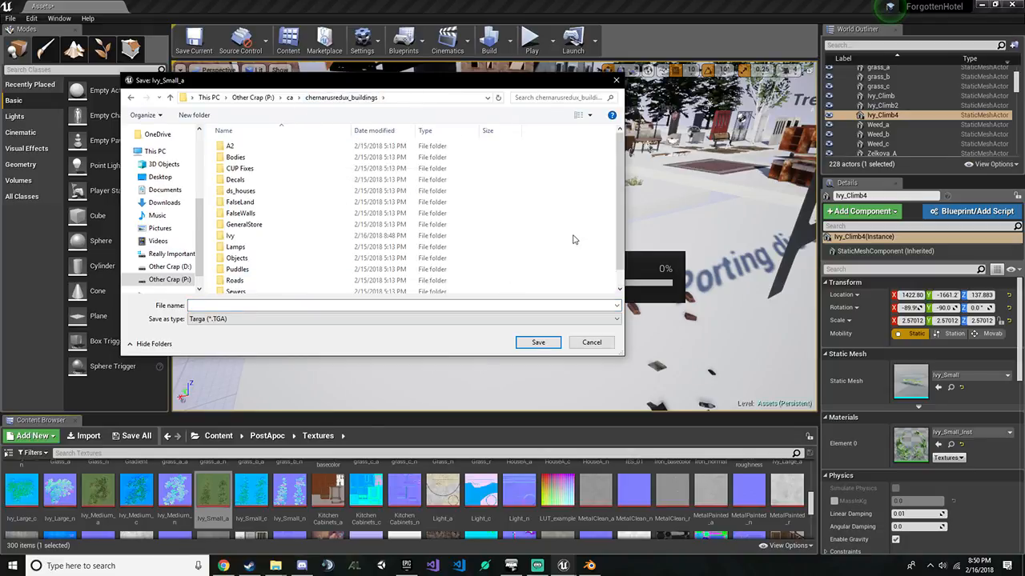
key(alt+Right)
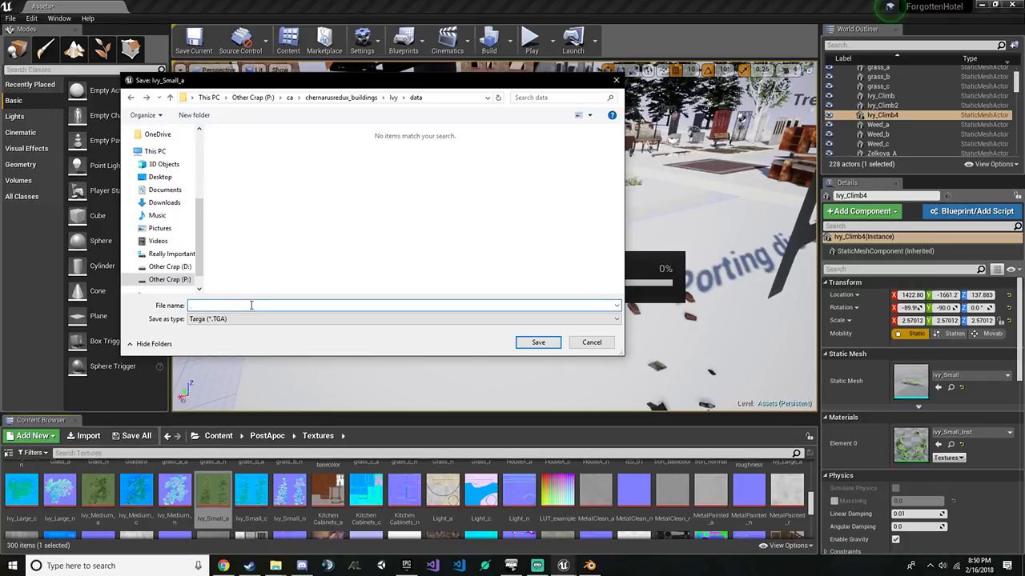
Name the exported texture chr_ivy_small and save it in Targa format
text(chr)
key(Down)
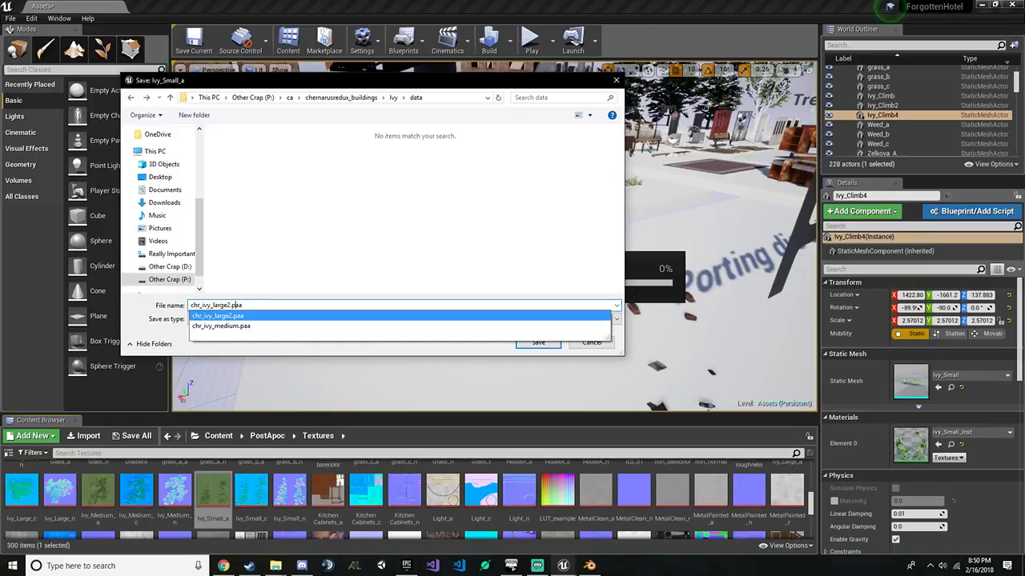
key(Left)
key(Left)
key(BackSpace)
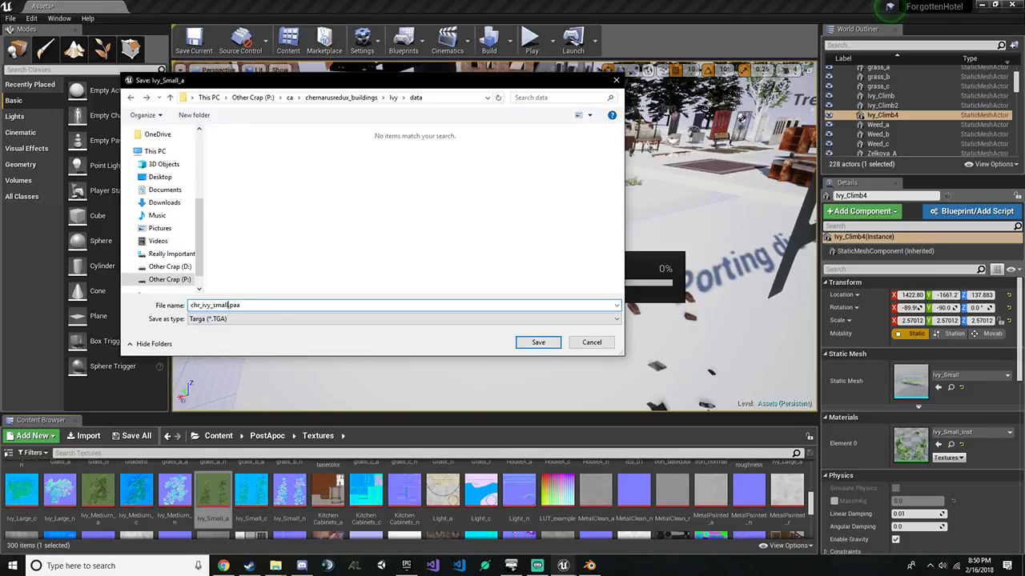
key(Return)
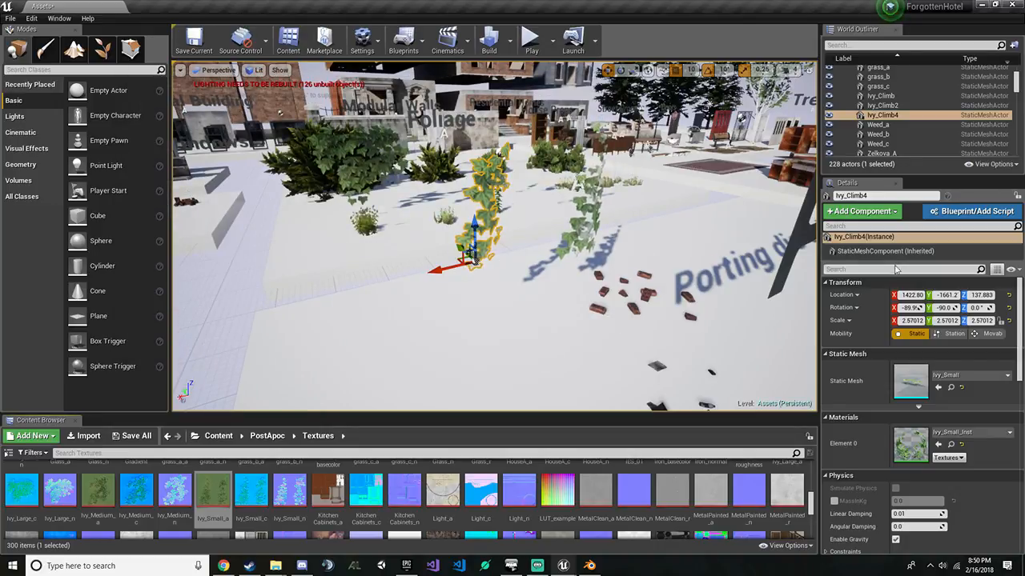
Switch to File Explorer and copy the path of the Ivy data folder holding the exported textures
click(589, 568)
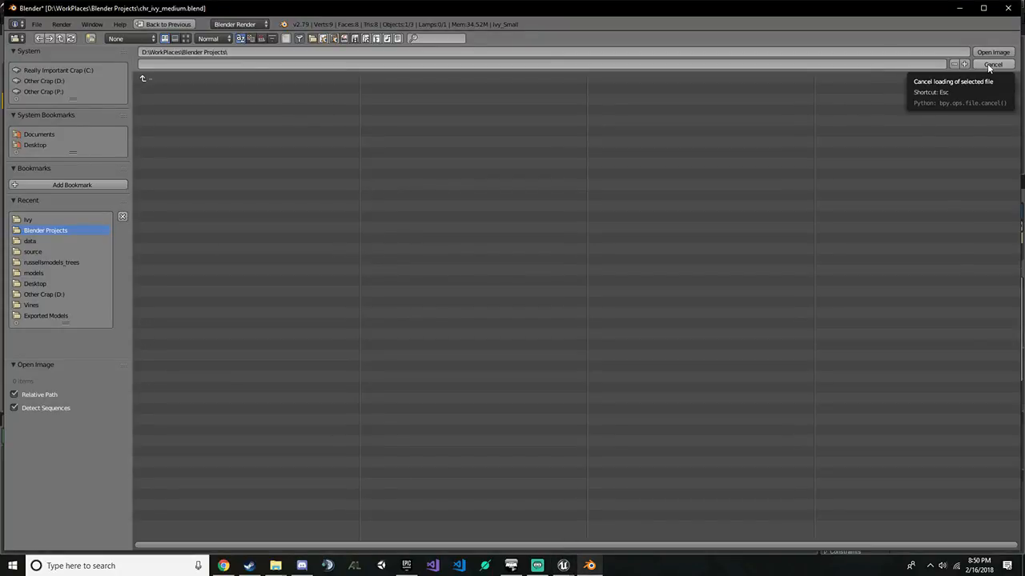
mouse_move(275, 566)
mouse_move(358, 551)
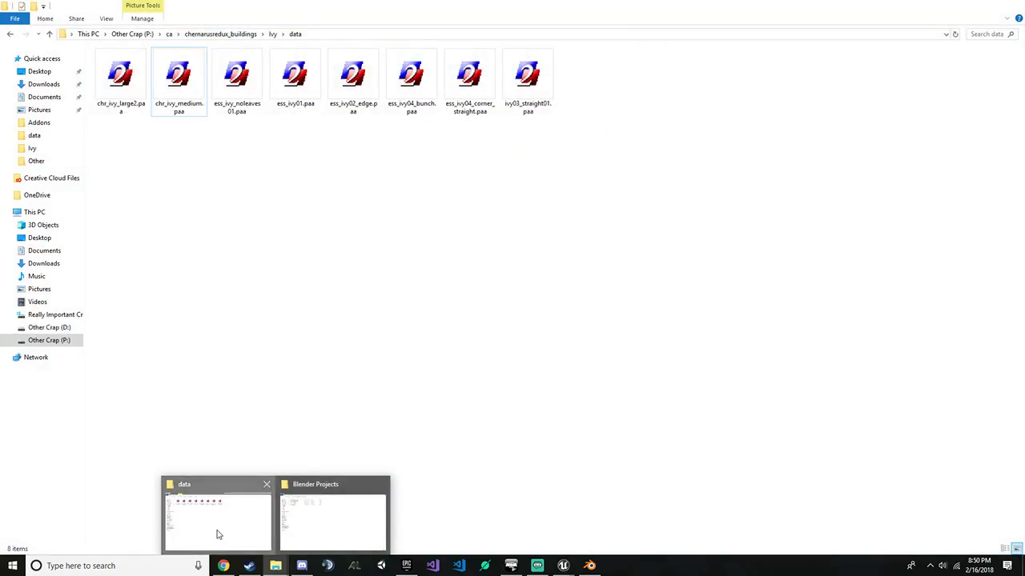
click(217, 533)
click(401, 34)
key(ctrl+c)
Switch to Blender and load chr_ivy_small.TGA from the copied folder path as the texture's source image
key(alt+Tab)
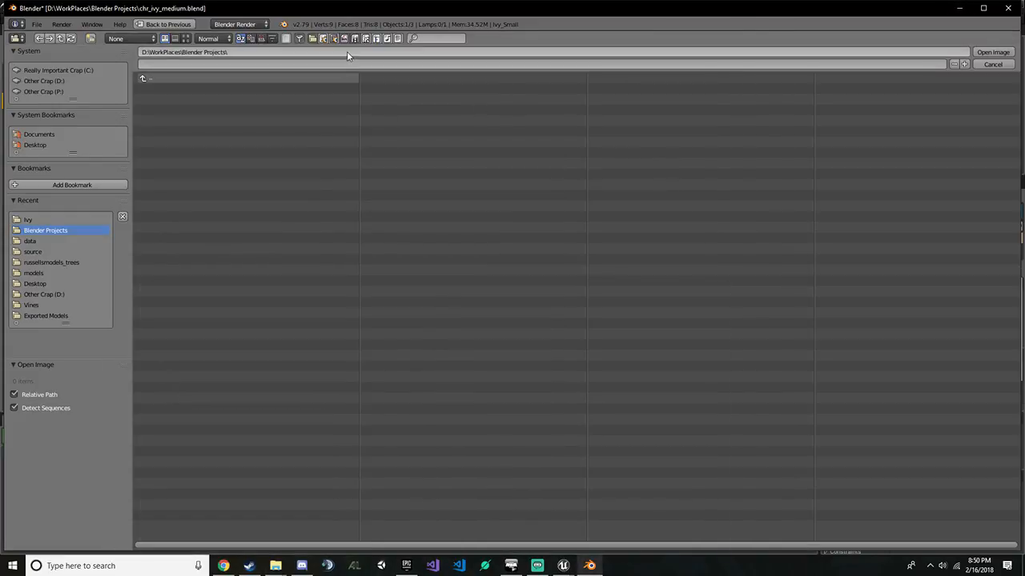
key(ctrl+v)
key(Return)
double_click(291, 89)
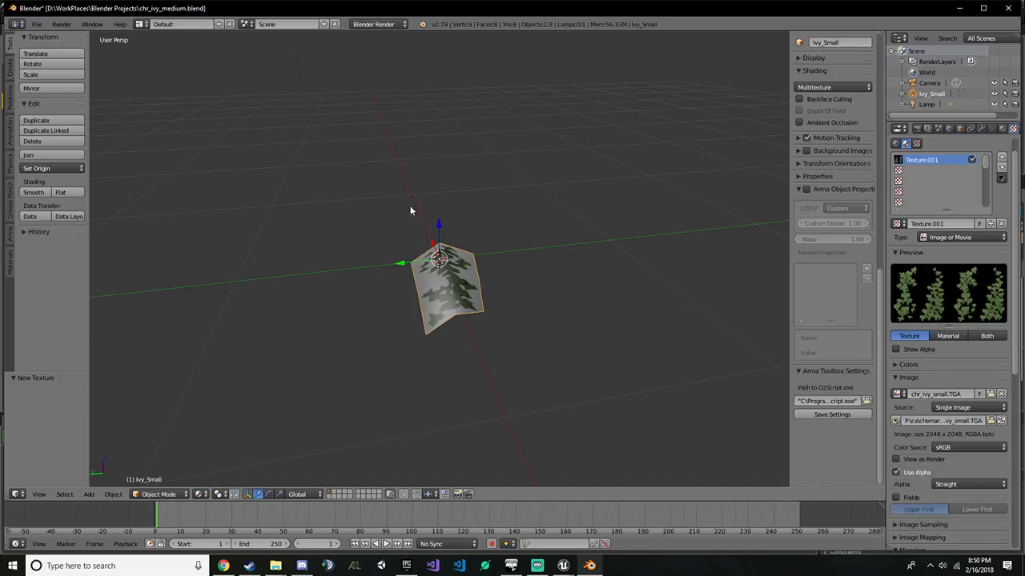
Rotate the Ivy_Small mesh about the global Y axis so that it stands upright
middle_drag(380, 252, 389, 299)
click(273, 494)
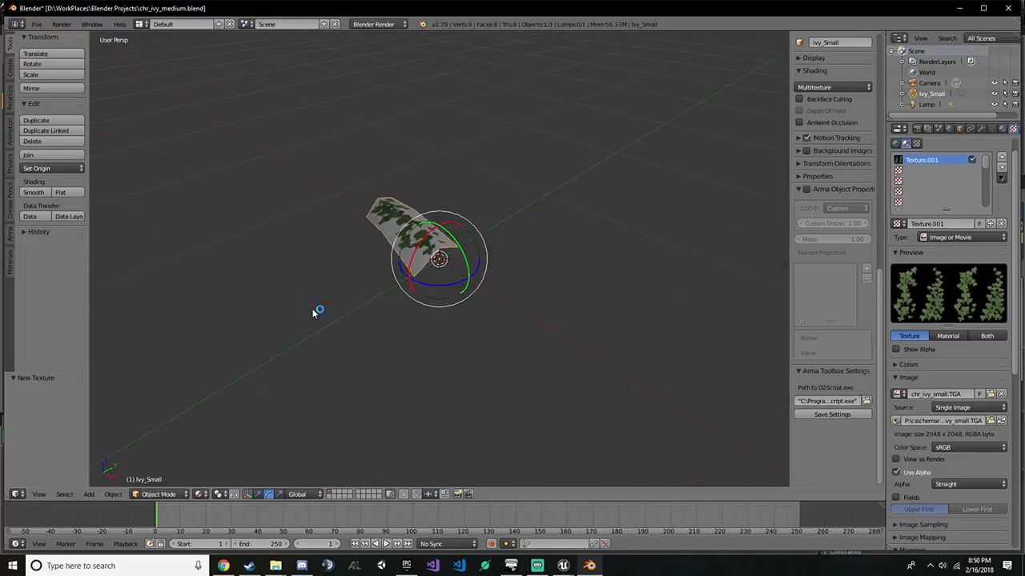
drag(467, 230, 545, 310)
middle_drag(545, 311, 529, 272)
scroll(503, 251, up, 5)
drag(462, 227, 460, 225)
scroll(482, 278, down, 3)
middle_drag(530, 251, 483, 287)
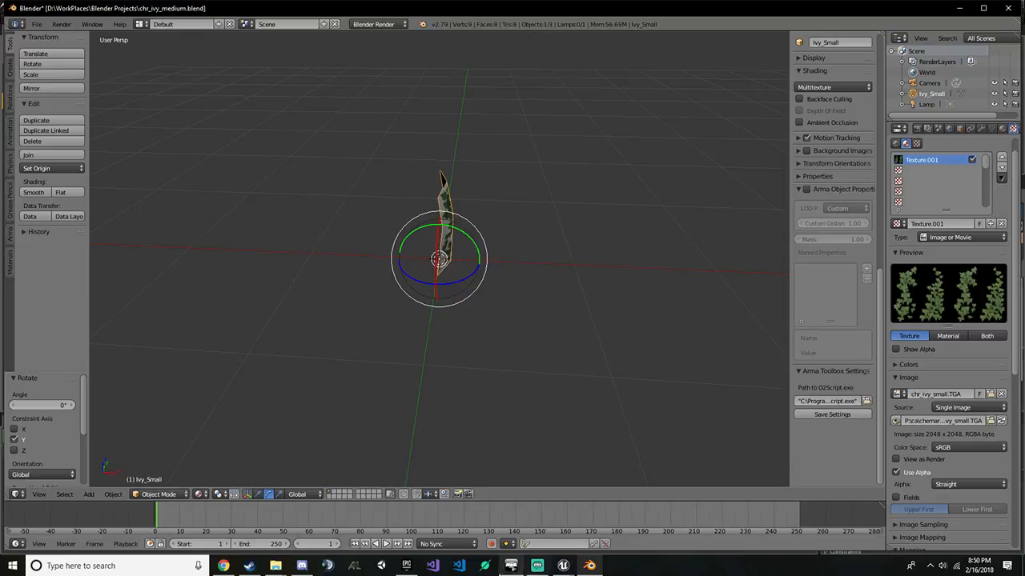
Examine the upright Ivy_Small mesh and its leaf texture from several sides, glancing at the Unreal version for comparison
click(563, 565)
mouse_move(546, 537)
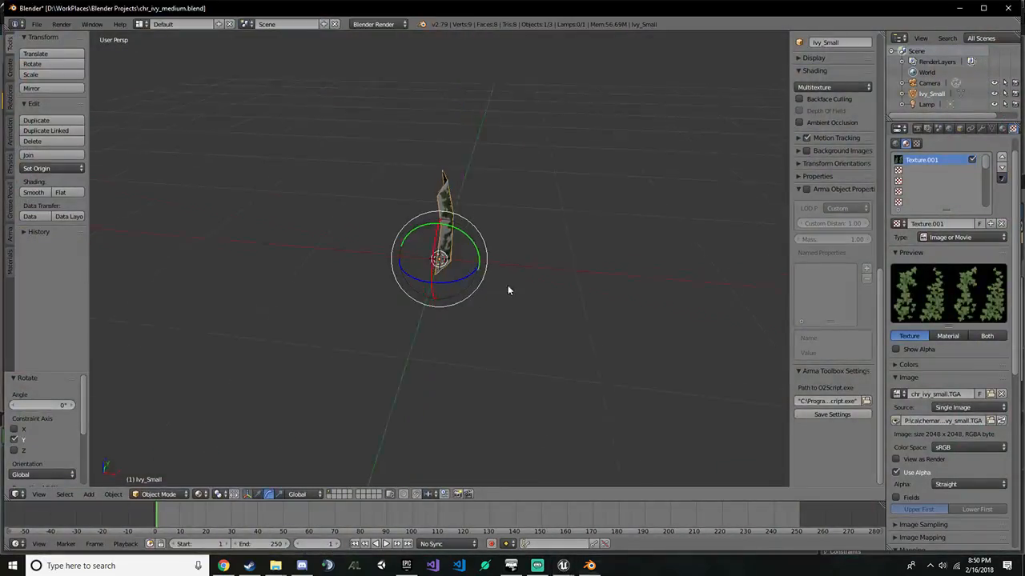
scroll(451, 290, up, 5)
middle_drag(509, 285, 413, 286)
scroll(213, 242, up, 4)
middle_drag(297, 270, 325, 288)
scroll(317, 253, up, 2)
scroll(465, 277, down, 6)
scroll(309, 257, down, 3)
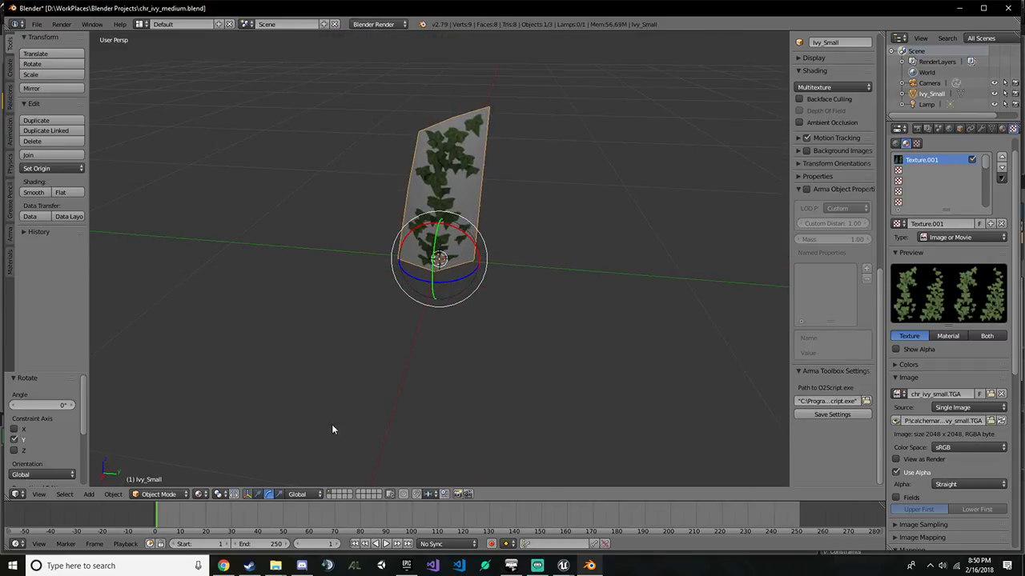
Switch to Unreal Editor and examine the climbing ivy and the surrounding PostApoc assets in the level
mouse_move(566, 567)
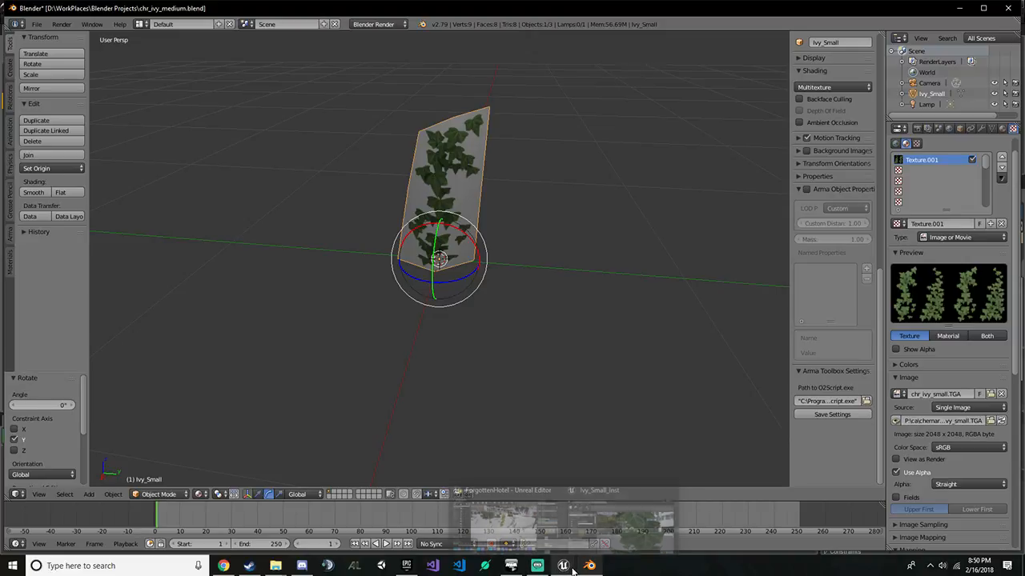
click(515, 513)
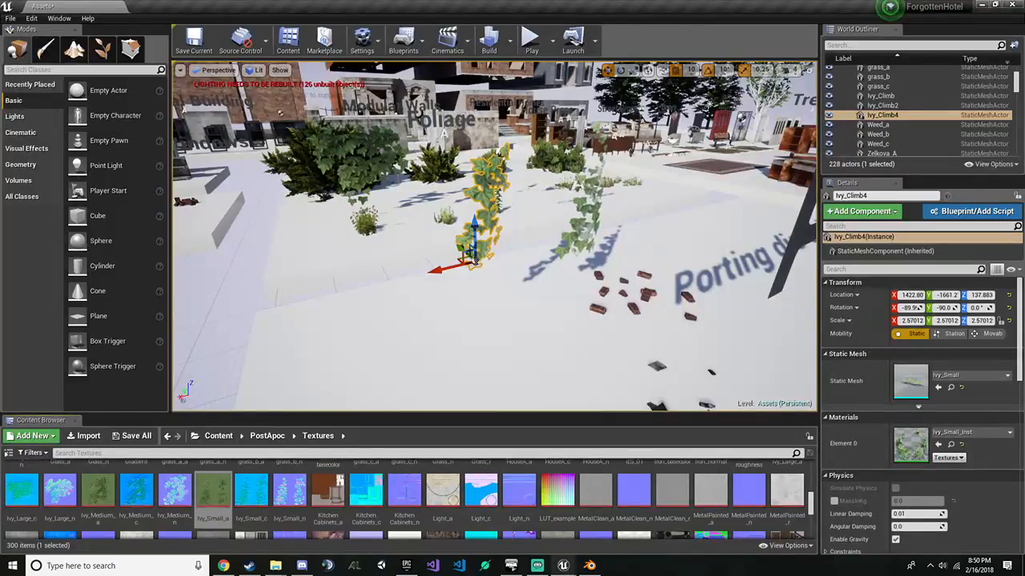
right_drag(481, 200, 432, 205)
click(464, 253)
right_drag(448, 240, 516, 264)
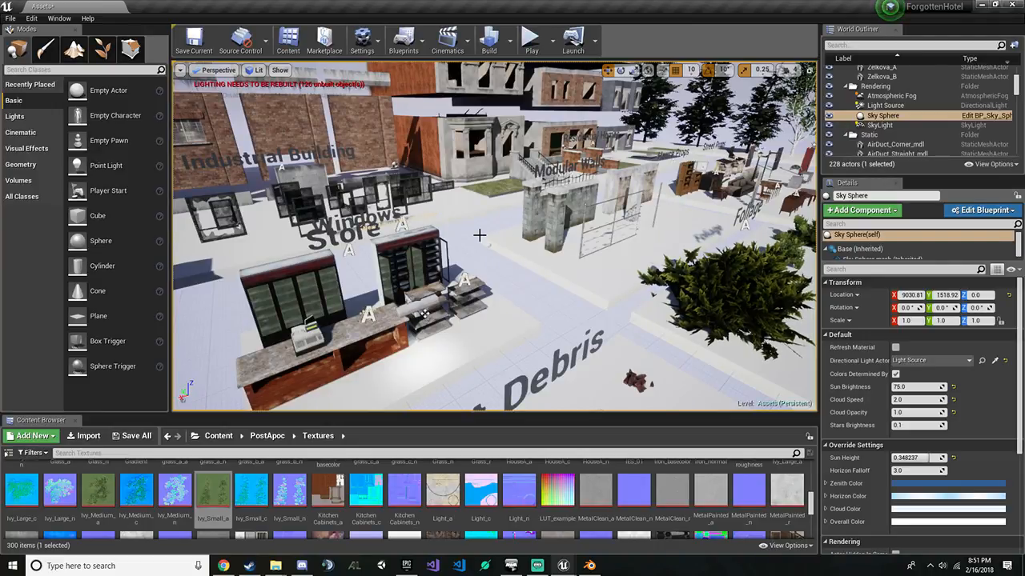
right_drag(480, 235, 524, 228)
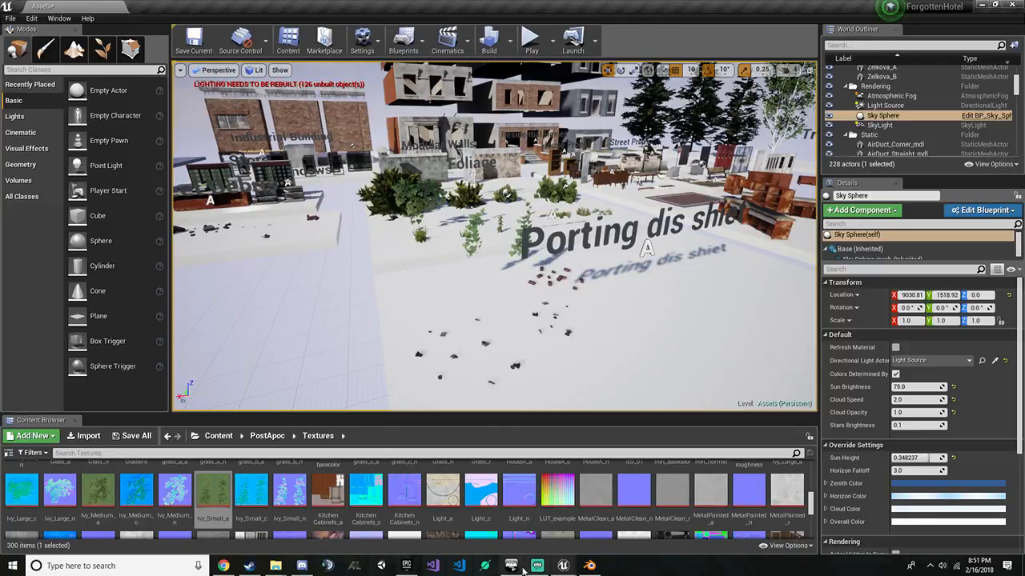
right_drag(448, 320, 368, 272)
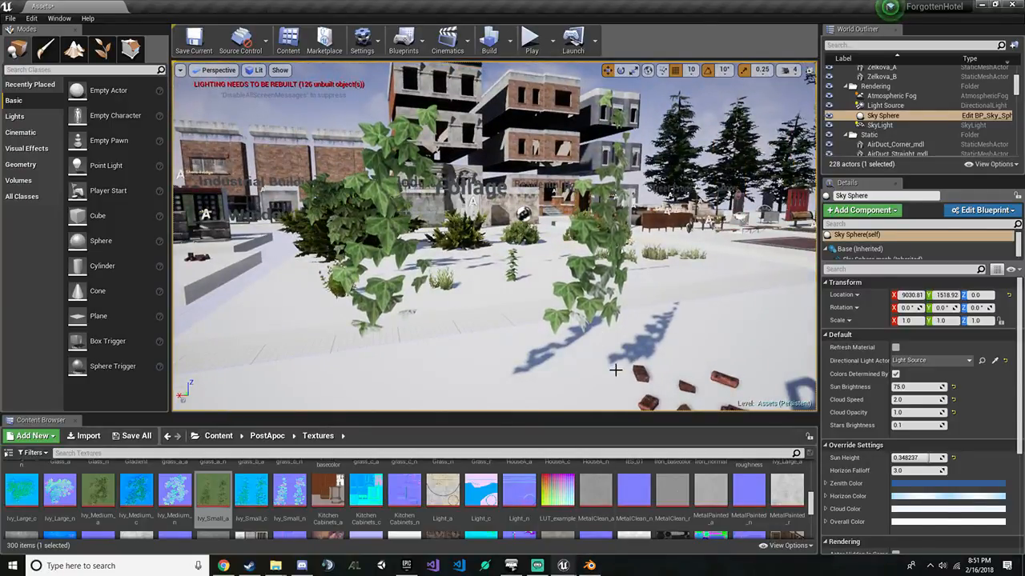
right_drag(615, 368, 537, 365)
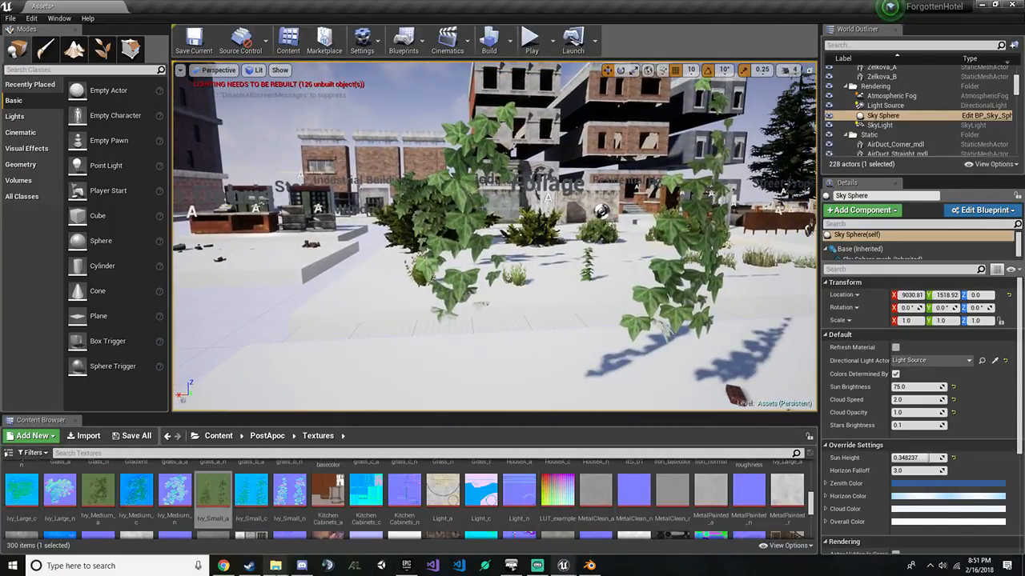
Switch to File Explorer, close the Blender Projects window, and preview chr_ivy_small.TGA from the Ivy data folder
mouse_move(275, 566)
mouse_move(355, 532)
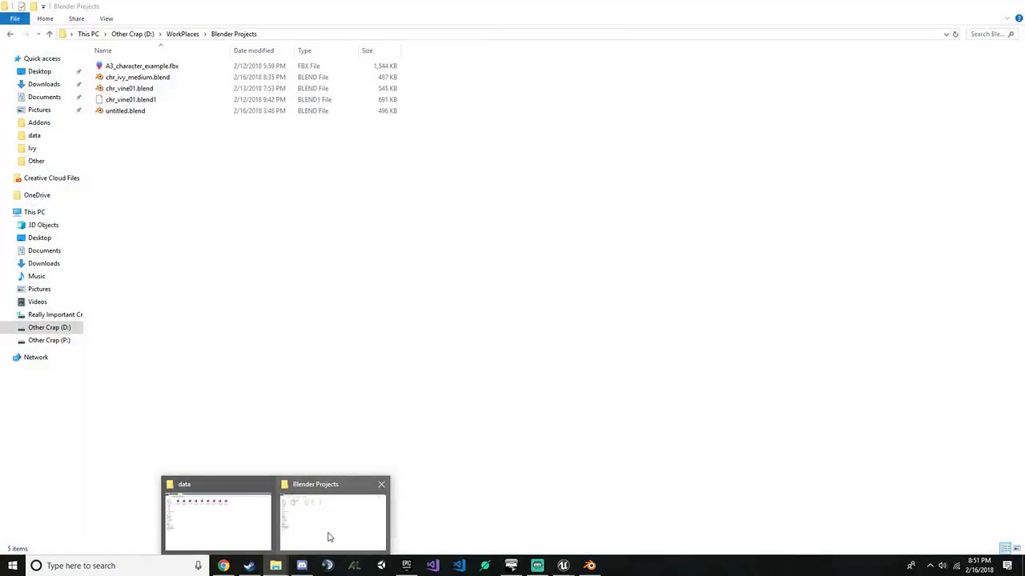
click(321, 532)
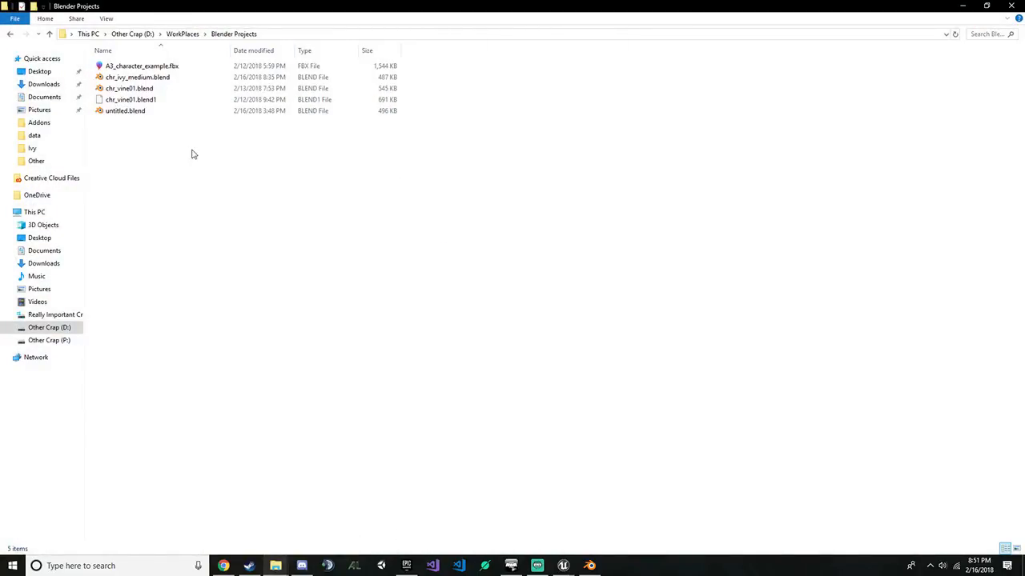
key(alt+Up)
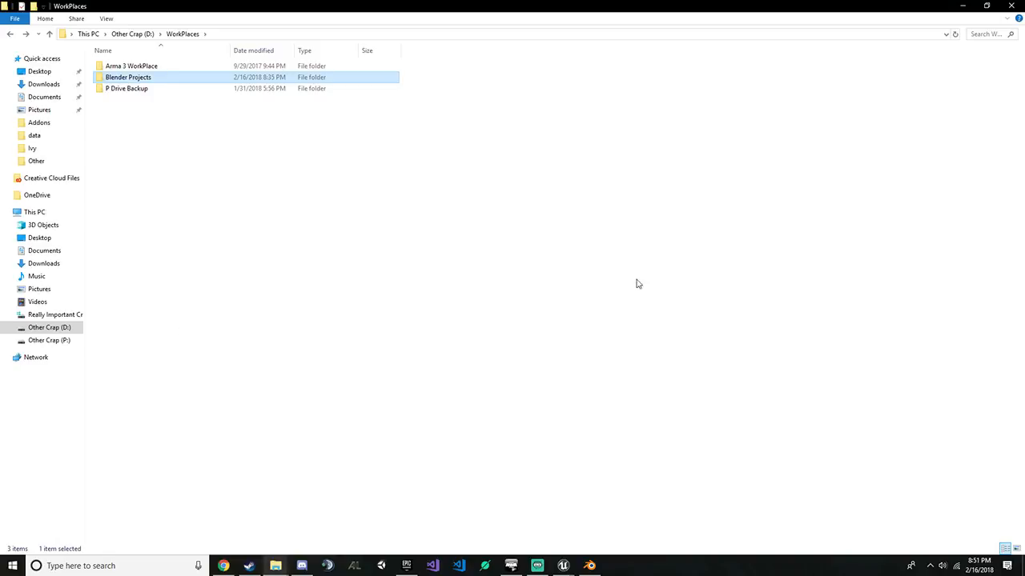
click(1017, 6)
click(276, 566)
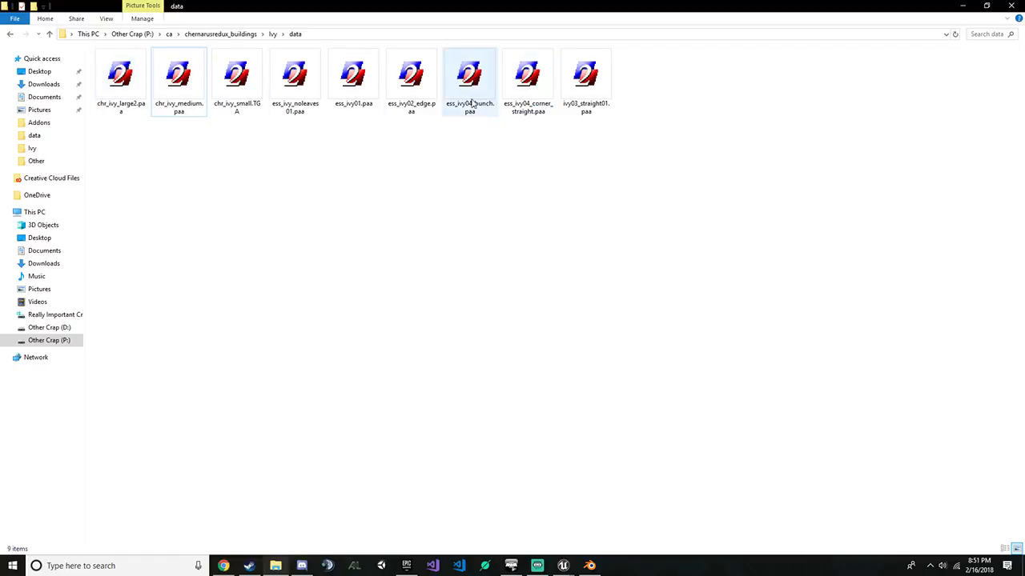
click(259, 81)
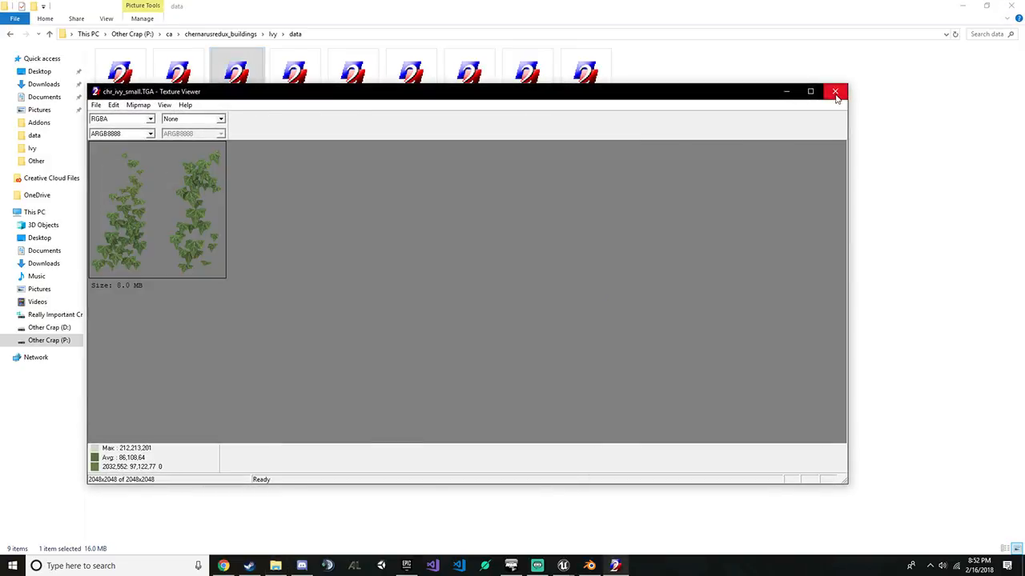
click(835, 92)
Launch Adobe Photoshop CC 2017 and open chr_ivy_small.TGA from the Ivy data folder in it
click(146, 567)
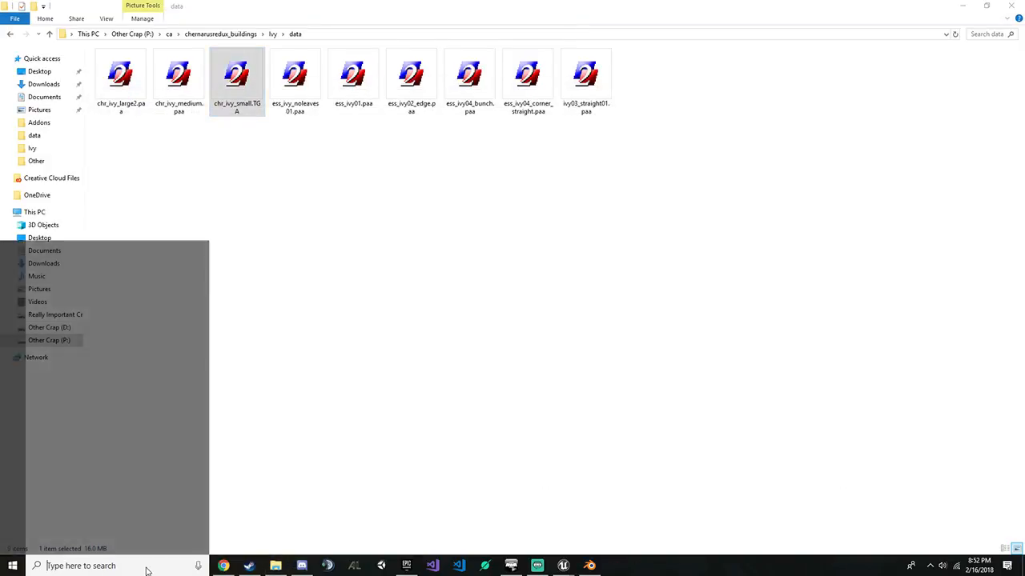
text(phot)
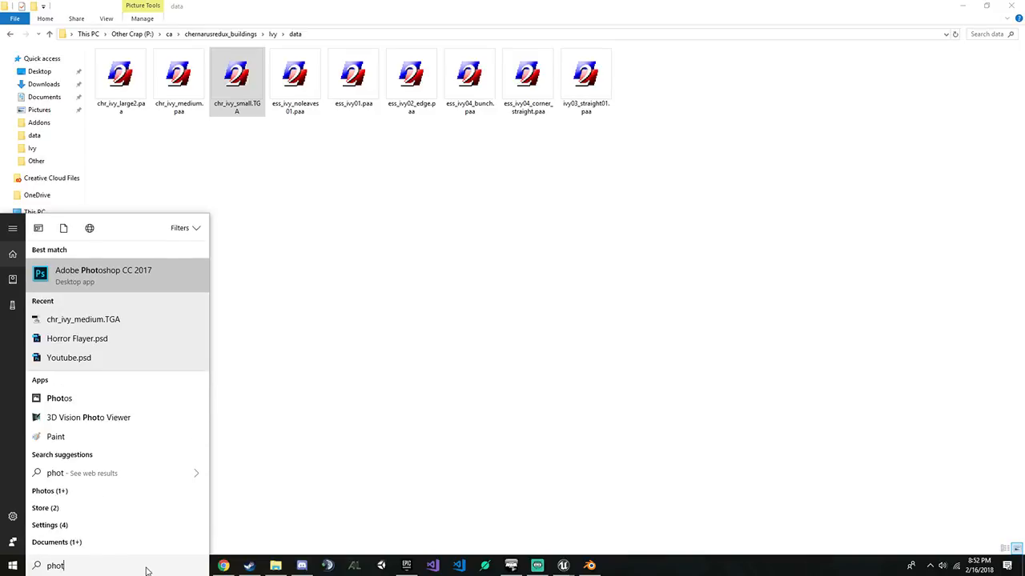
key(Escape)
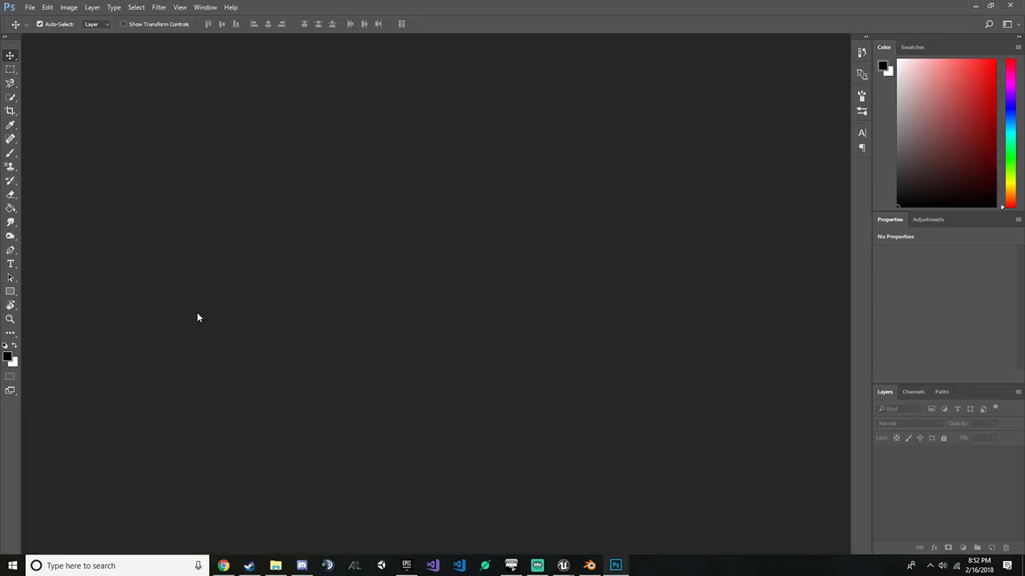
drag(307, 8, 0, 128)
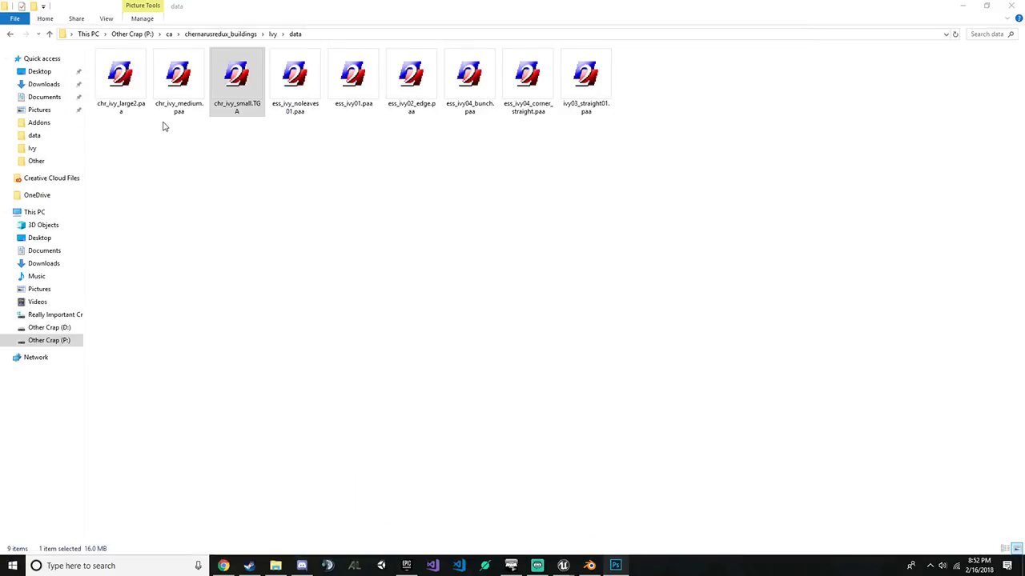
drag(0, 90, 376, 2)
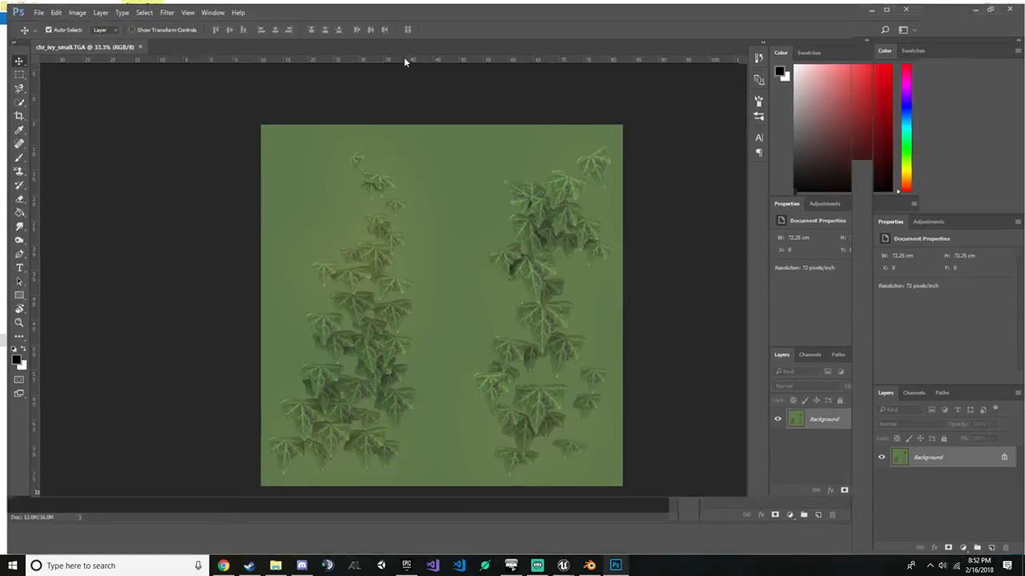
Set the chr_ivy_small.TGA image's width to 512 pixels with the Image Size command
click(69, 8)
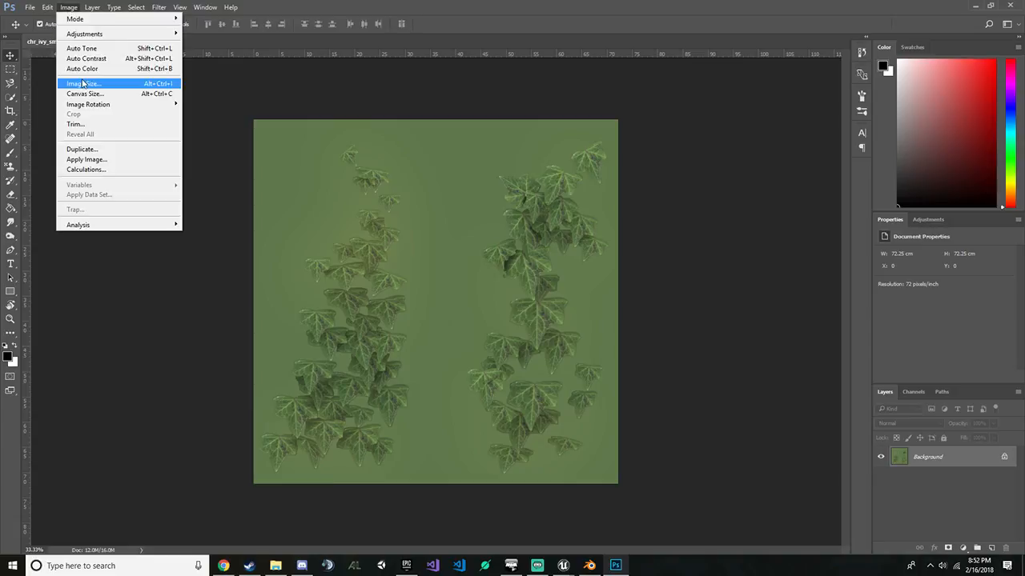
click(84, 84)
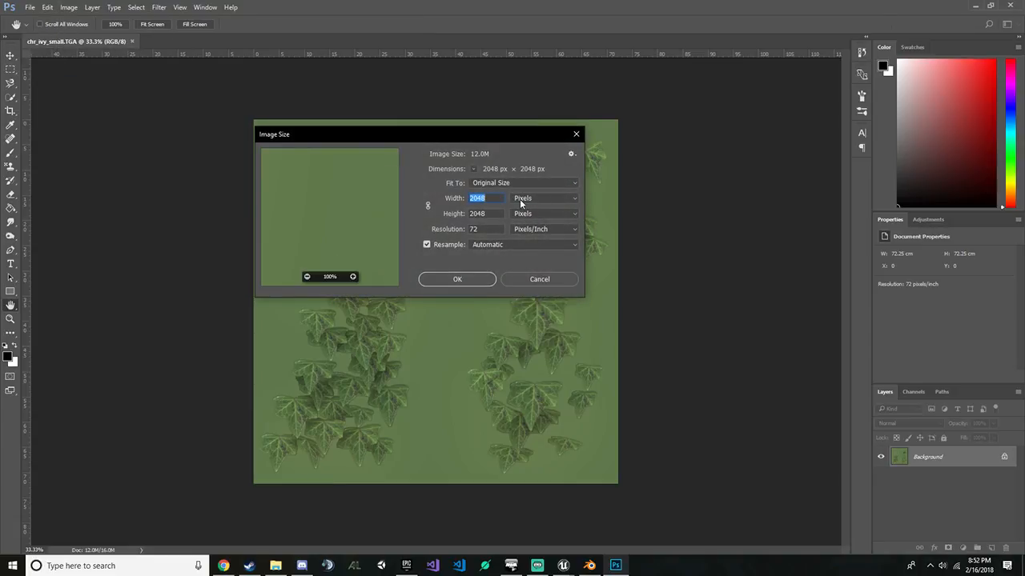
text(512)
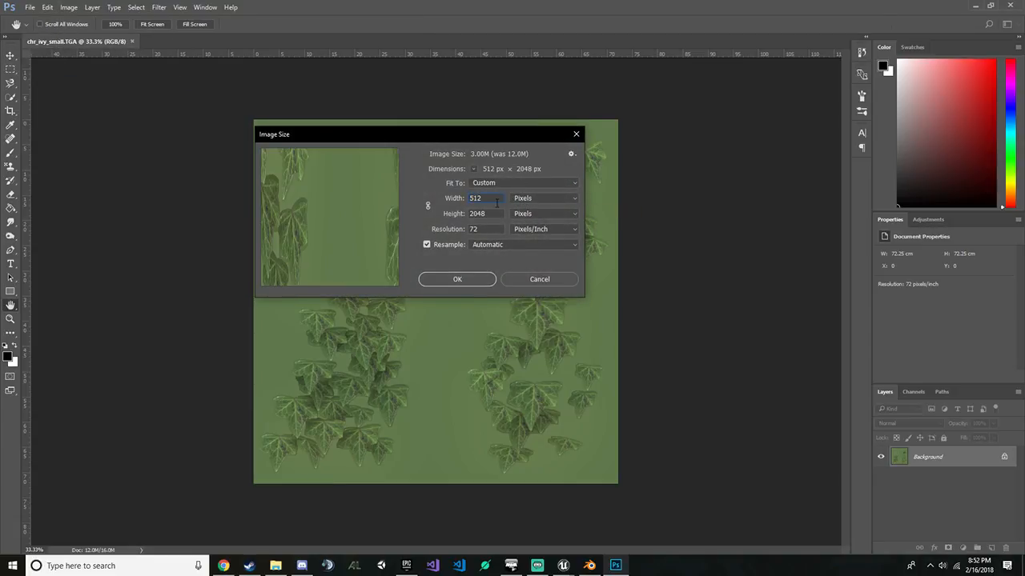
Switch to File Explorer, check the dimensions of chr_ivy_medium.paa in Texture Viewer, and return to Photoshop
click(275, 565)
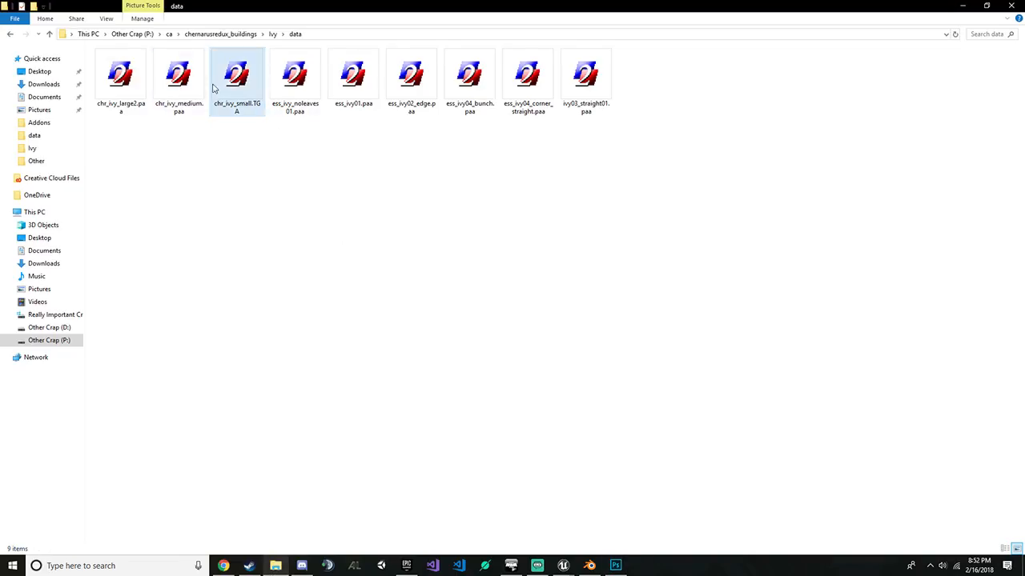
double_click(179, 80)
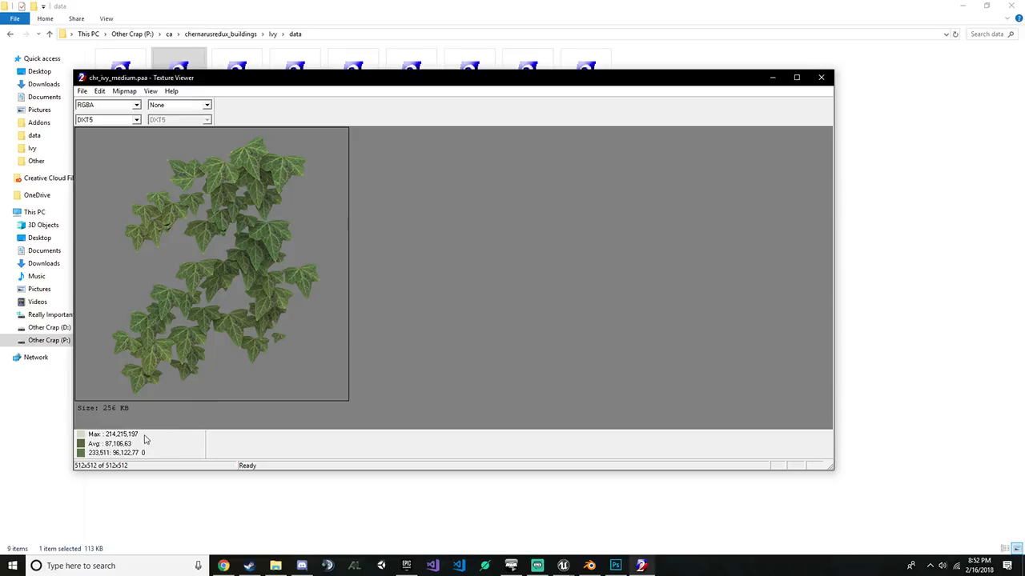
click(820, 77)
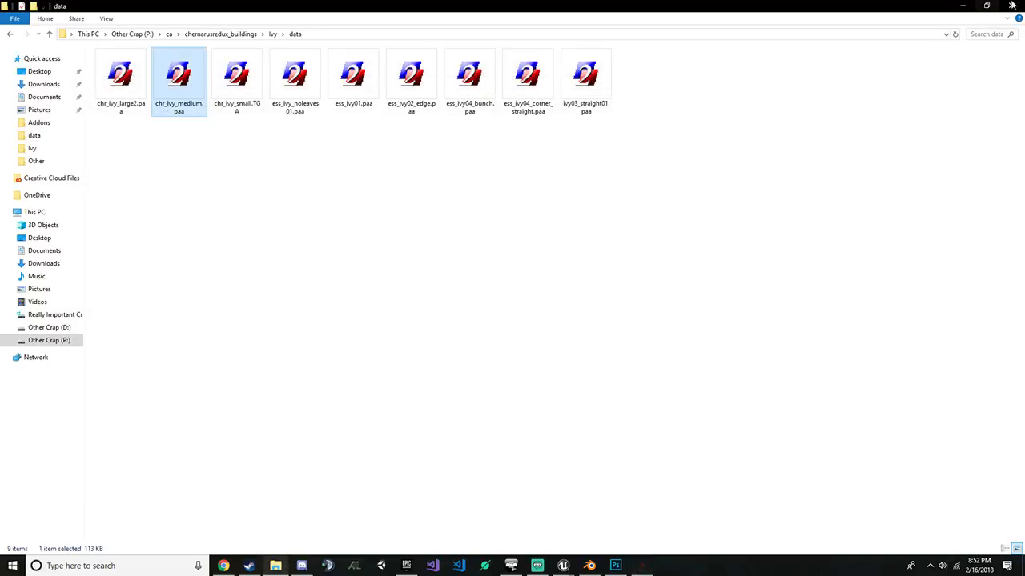
click(961, 6)
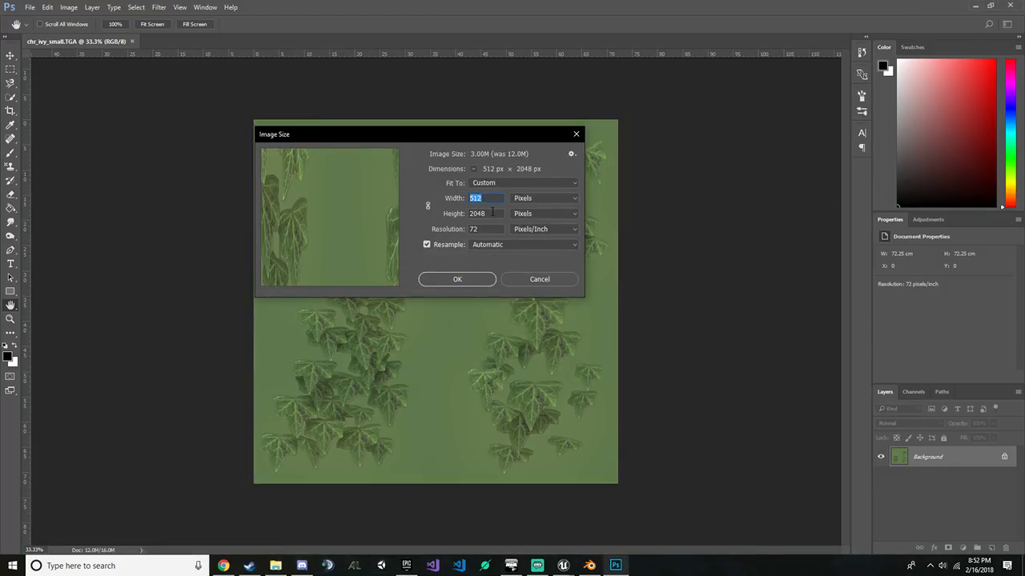
Set the image's height to 512 pixels and apply the resize
double_click(493, 213)
text(512)
click(485, 281)
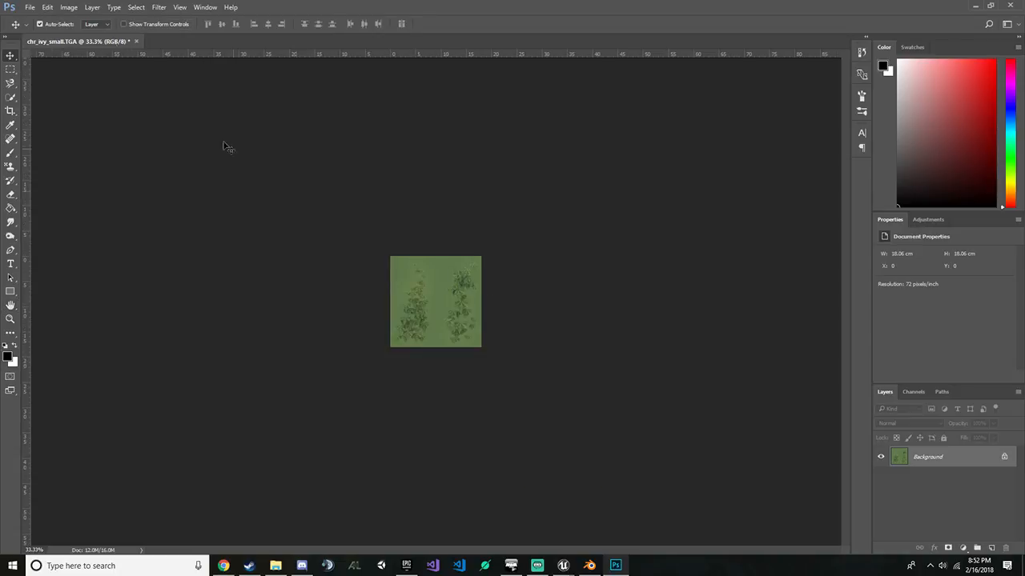
Save the resized image as a 32 bits/pixel Targa with alpha channels, overwriting chr_ivy_small.TGA in the Ivy data folder
click(29, 8)
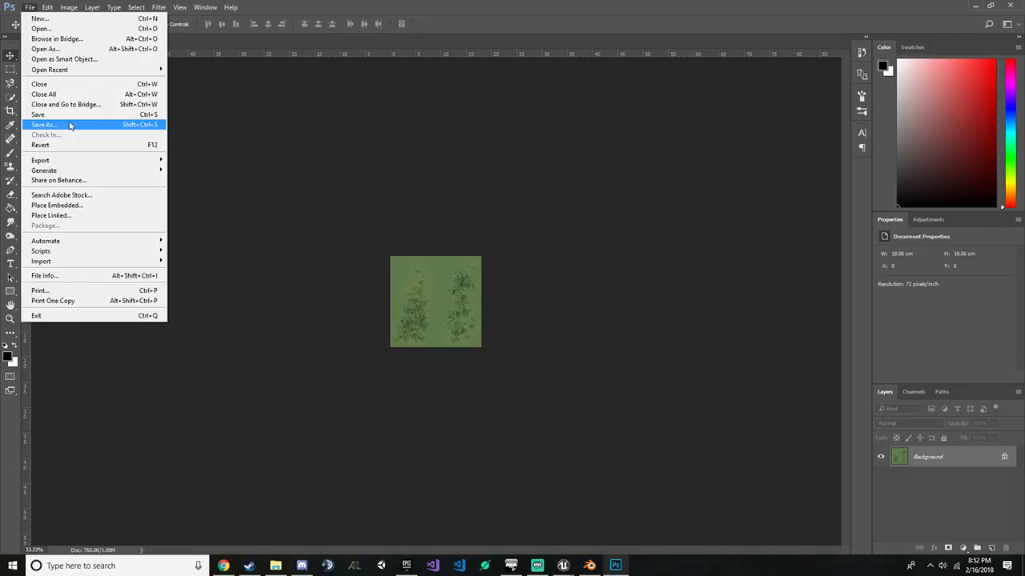
click(69, 125)
click(155, 247)
click(176, 341)
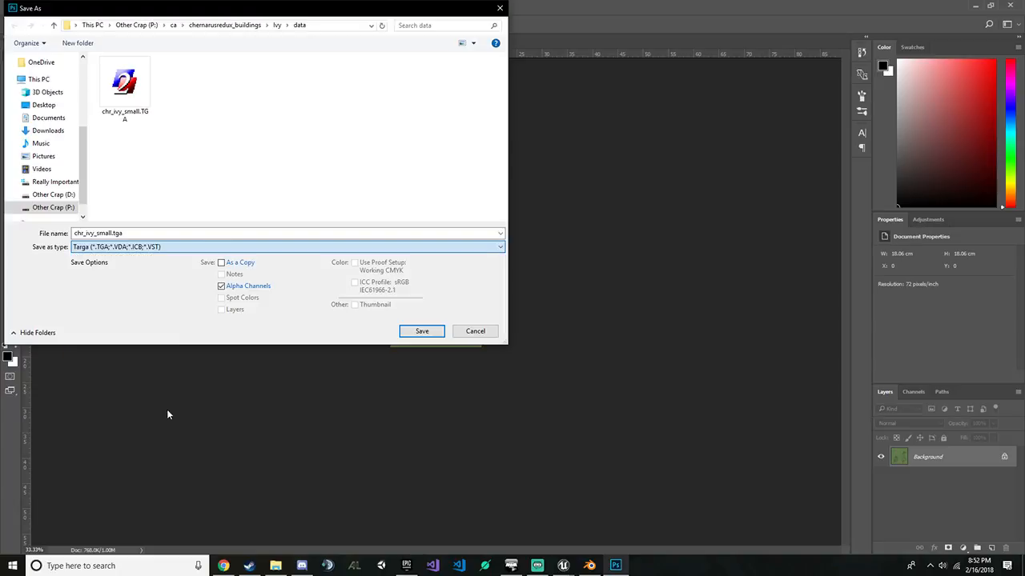
click(124, 84)
click(421, 331)
click(534, 283)
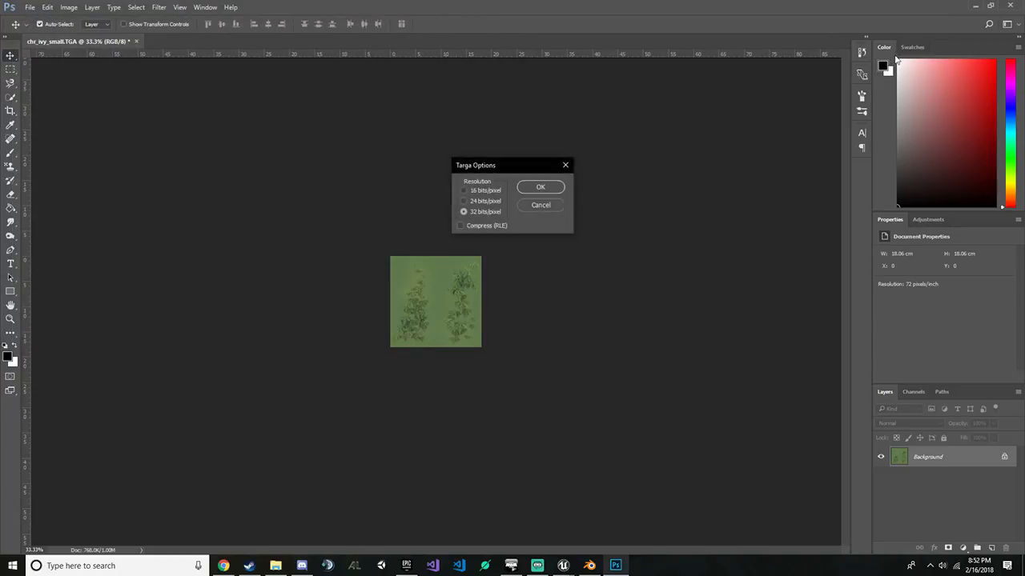
click(552, 192)
Close Photoshop, switch to File Explorer, and open the resized chr_ivy_small.TGA from the Ivy data folder in Texture Viewer
key(alt+Tab)
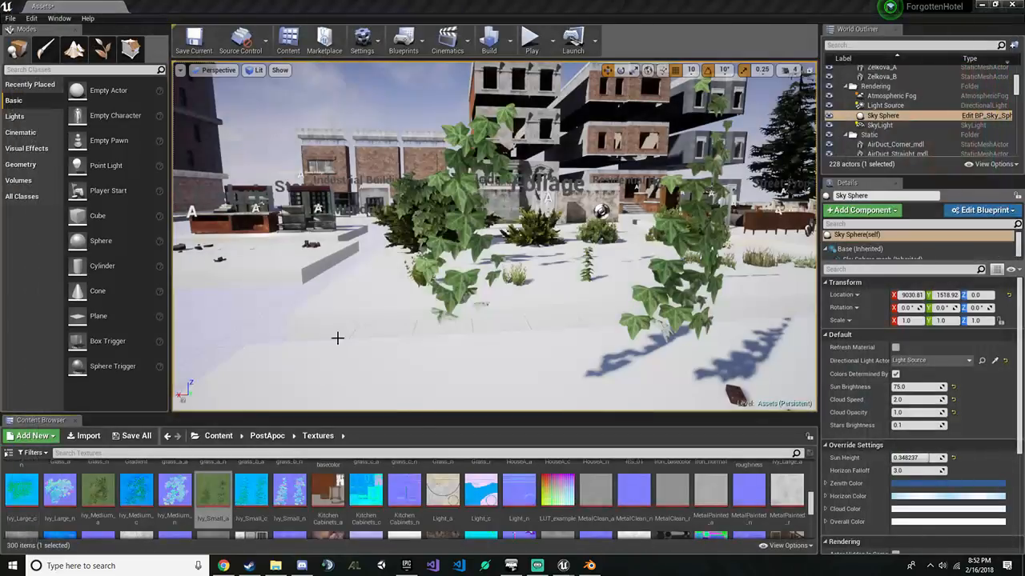
click(281, 567)
click(277, 151)
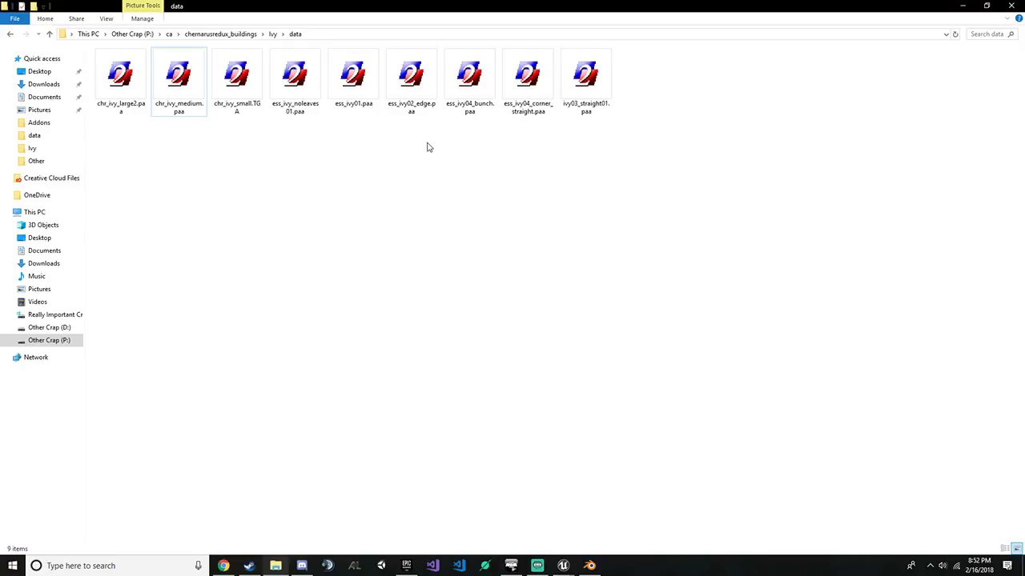
double_click(253, 85)
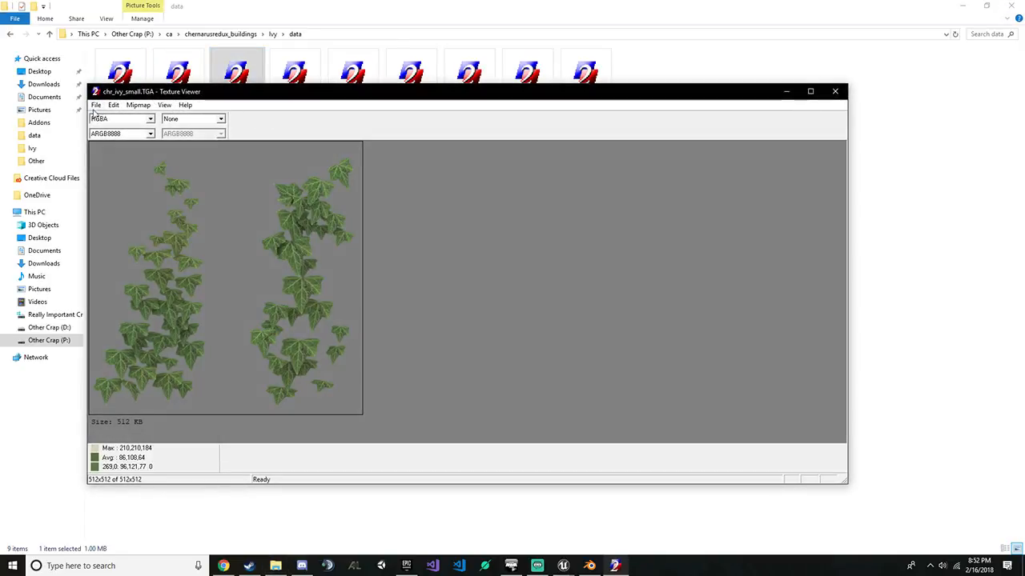
Save the ivy texture in the data folder as chr_ivy_small.paa and close the texture viewer
click(95, 105)
click(118, 152)
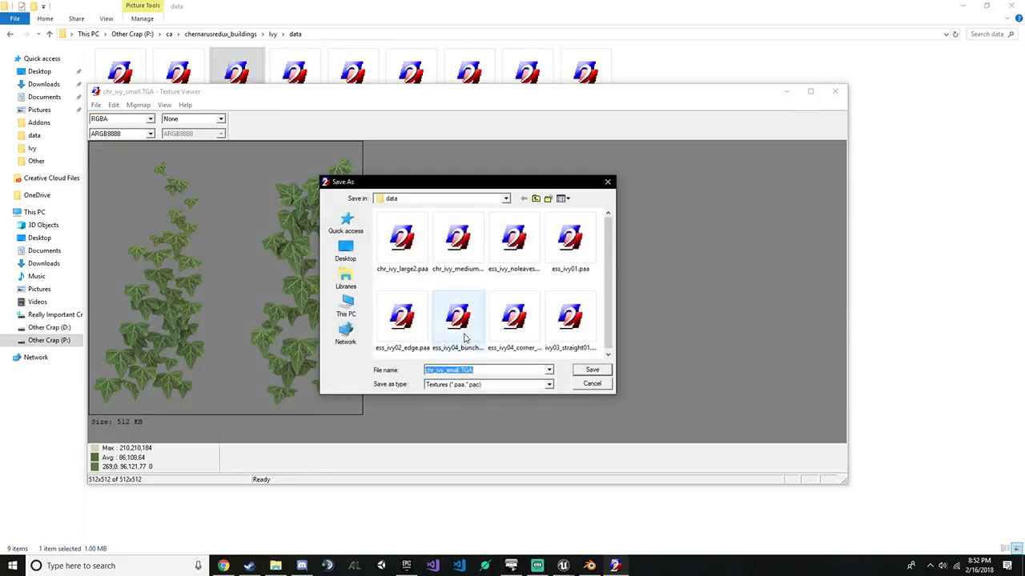
click(509, 369)
key(BackSpace)
key(BackSpace)
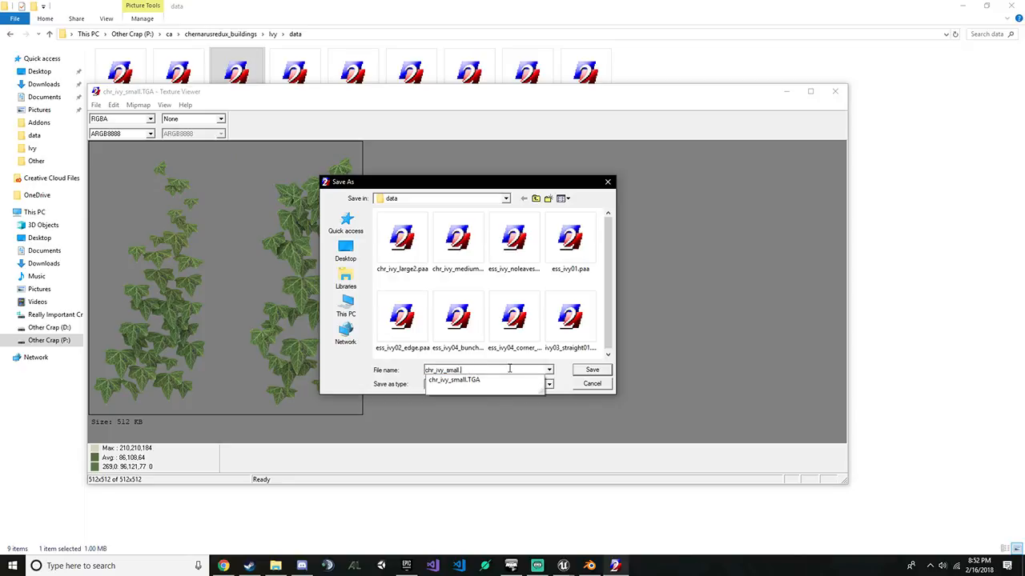
text(paa)
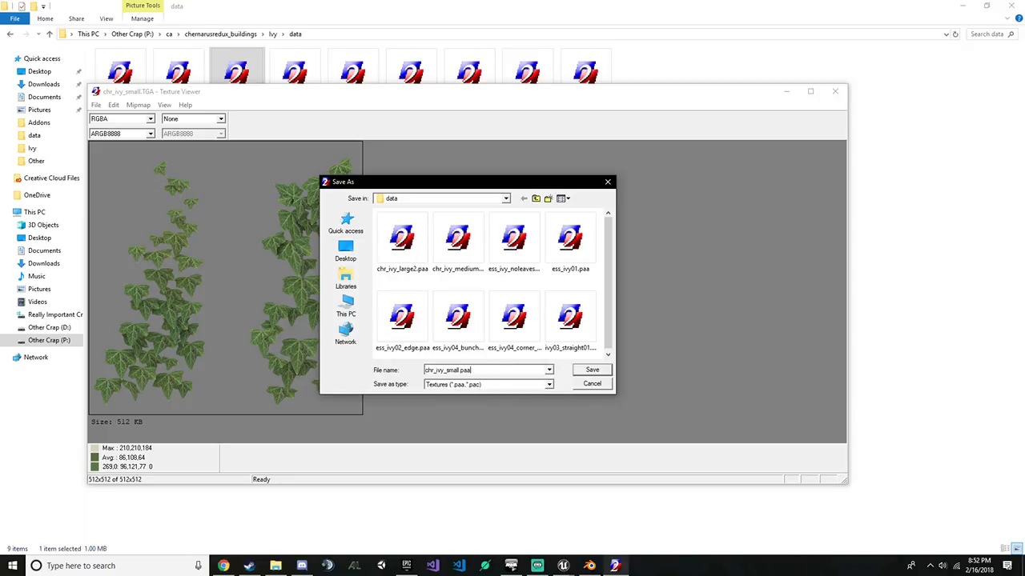
click(591, 371)
click(835, 92)
Permanently delete the source file chr_ivy_small.TGA from the data folder
right_click(295, 86)
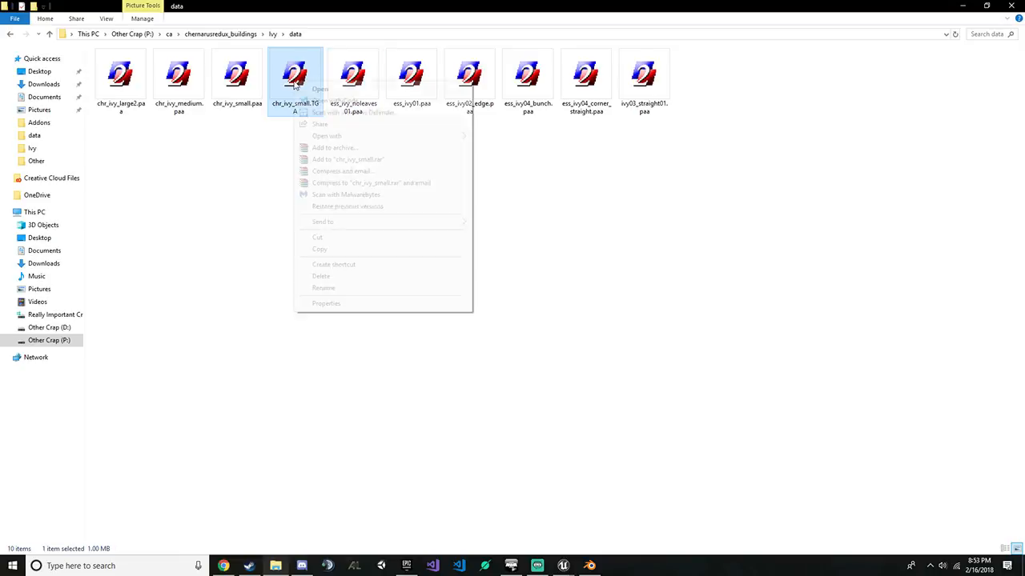
click(328, 276)
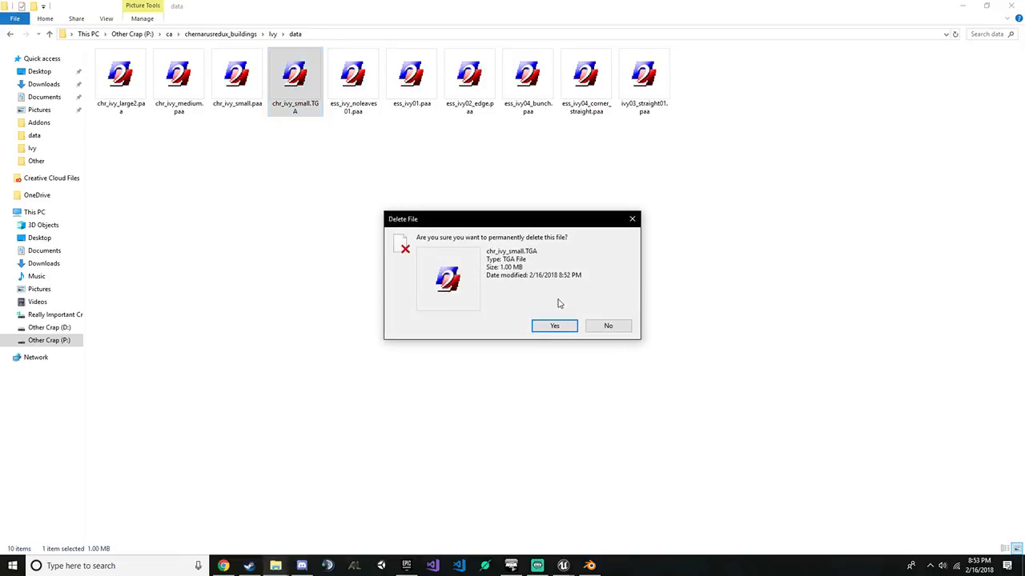
click(554, 326)
Switch to Blender and scale the Ivy_Small object up uniformly by about 1.6
click(589, 566)
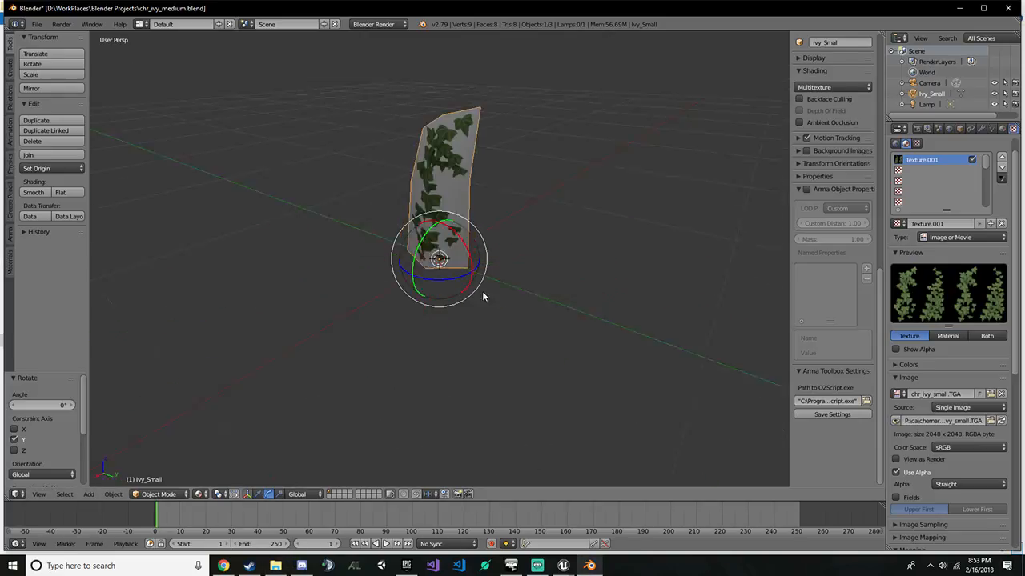
middle_drag(481, 296, 450, 293)
key(s)
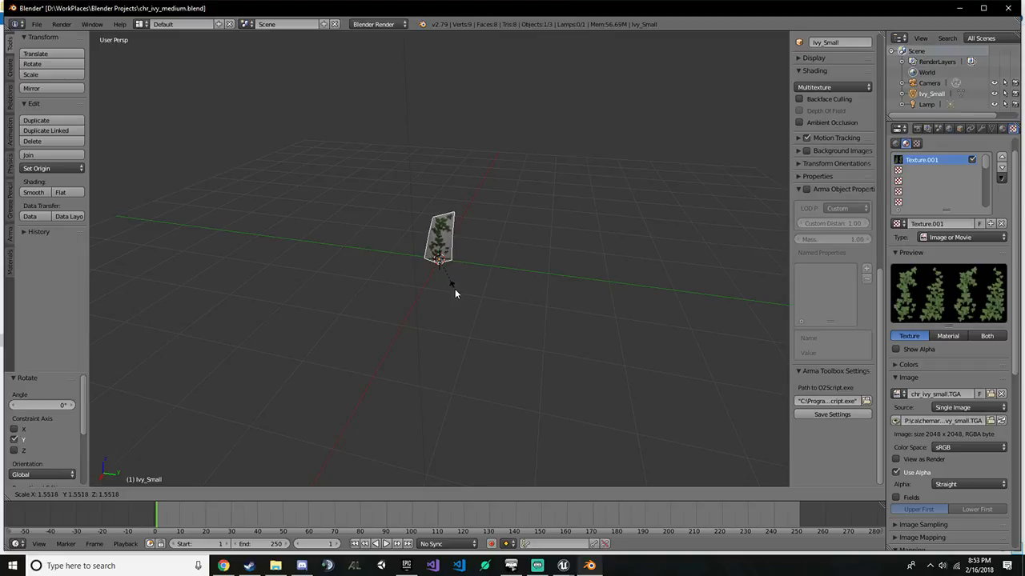
click(454, 287)
scroll(452, 278, down, 3)
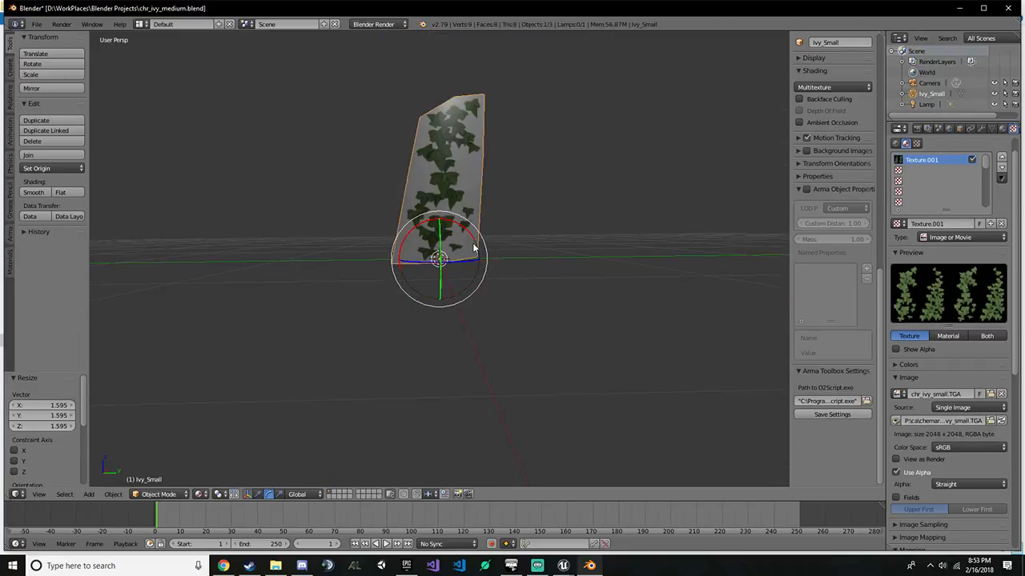
middle_drag(453, 279, 356, 276)
Enable the Arma object properties for Ivy_Small and set its custom LOD distance to 0
click(40, 25)
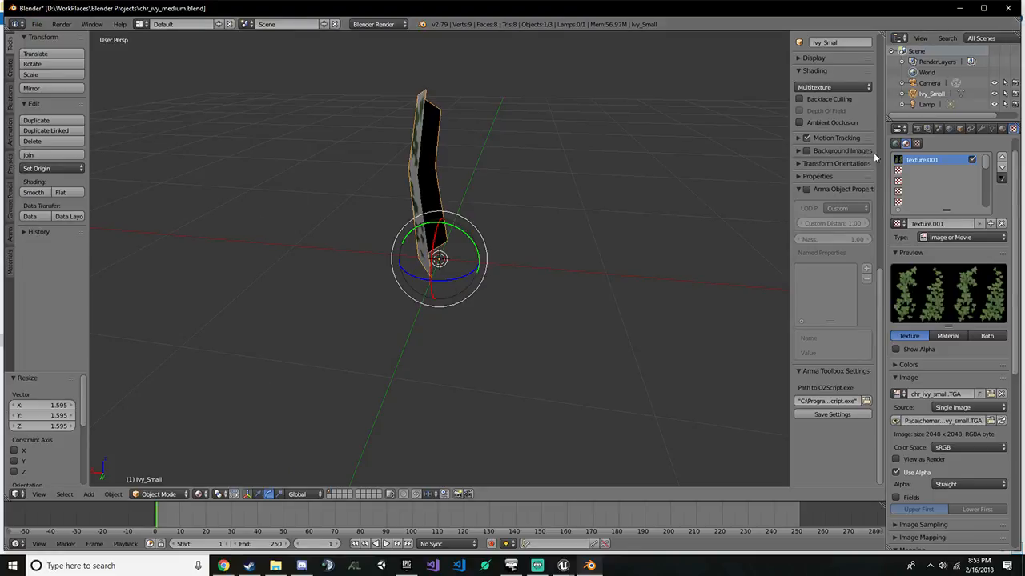
click(807, 188)
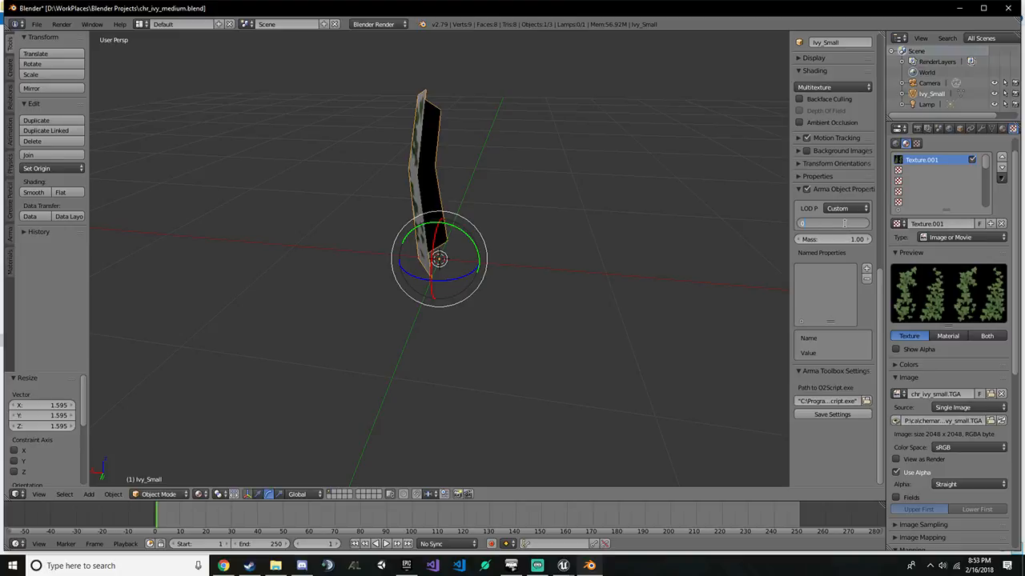
middle_drag(620, 209, 417, 294)
key(Tab)
key(Tab)
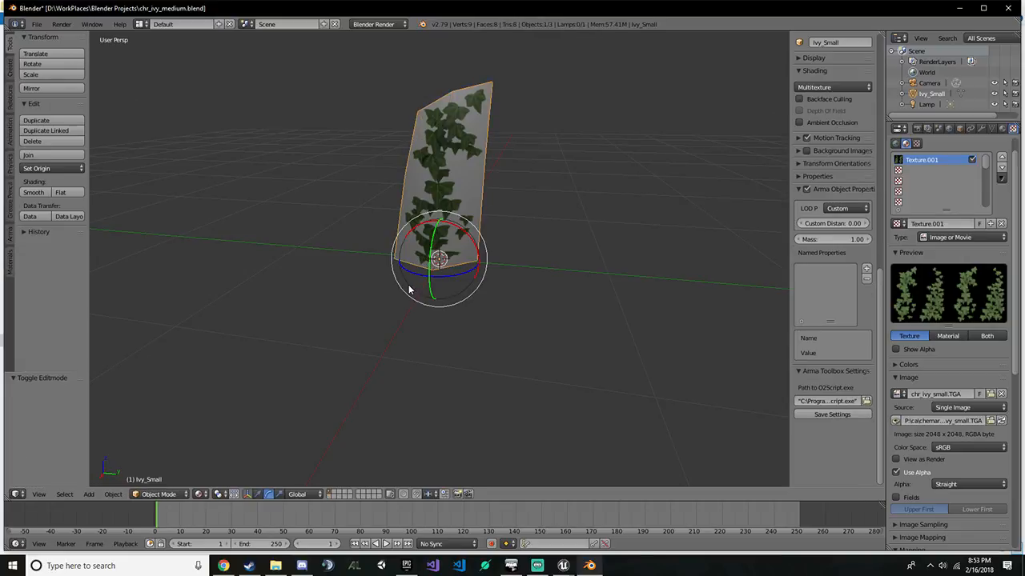
Apply the rotation and scale transforms to the Ivy_Small object
key(shift+a)
middle_drag(306, 264, 343, 272)
key(ctrl+a)
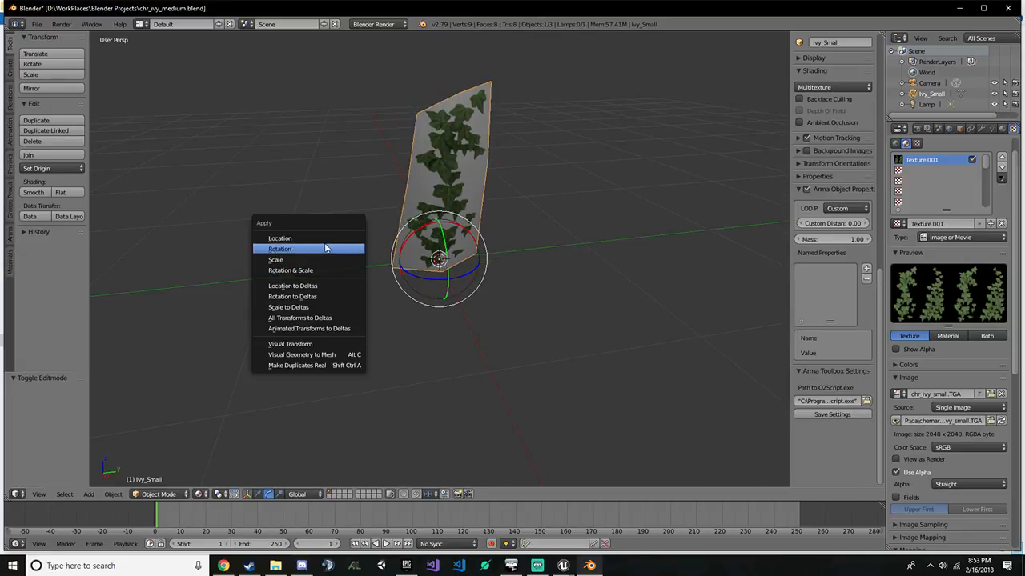
click(323, 239)
key(ctrl+a)
click(332, 275)
middle_drag(572, 280, 512, 274)
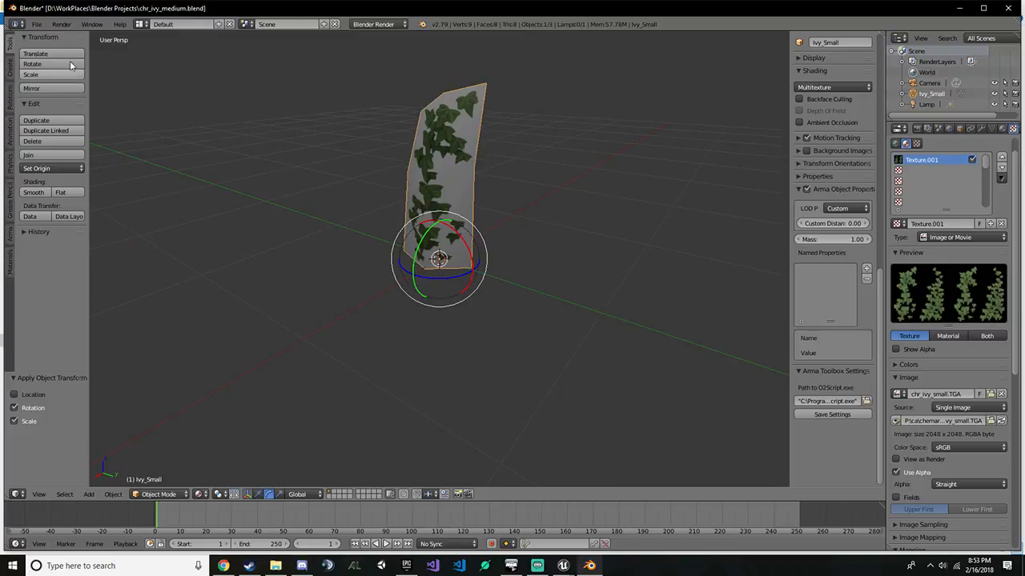
Export the model as an Arma 2/3 P3D named chr_ivy_small.p3d in the Ivy folder
click(37, 24)
mouse_move(90, 242)
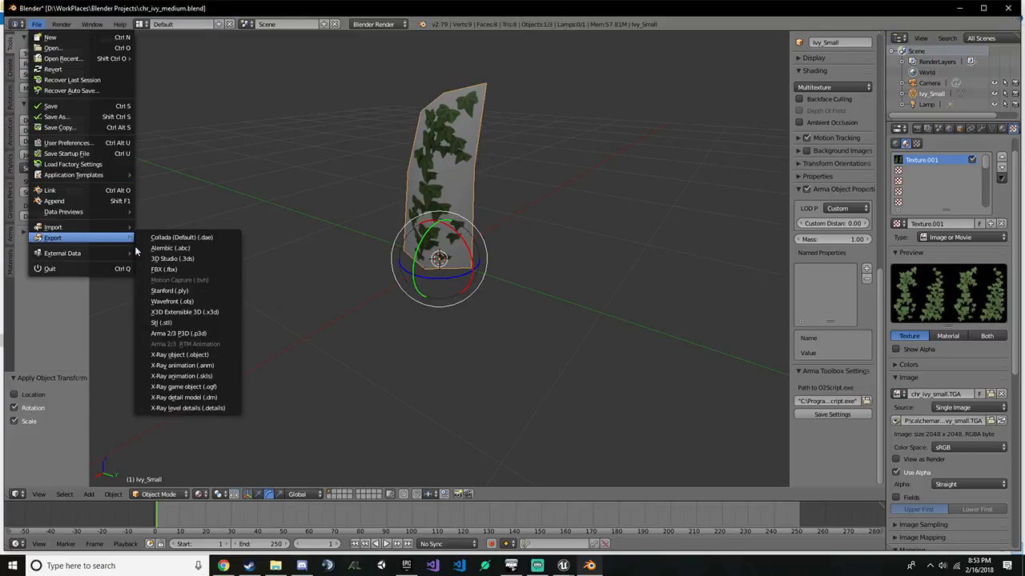
click(233, 333)
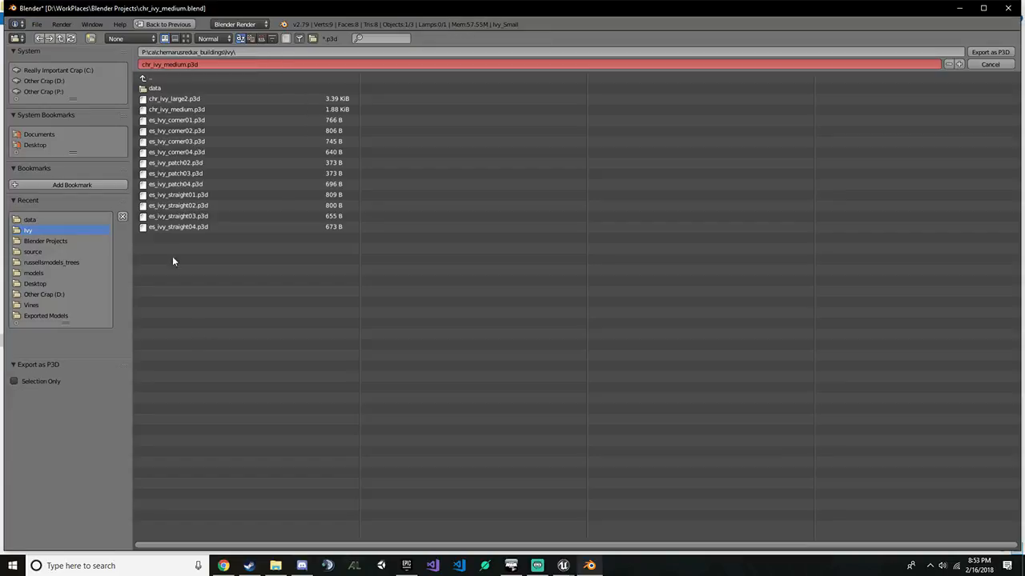
click(209, 64)
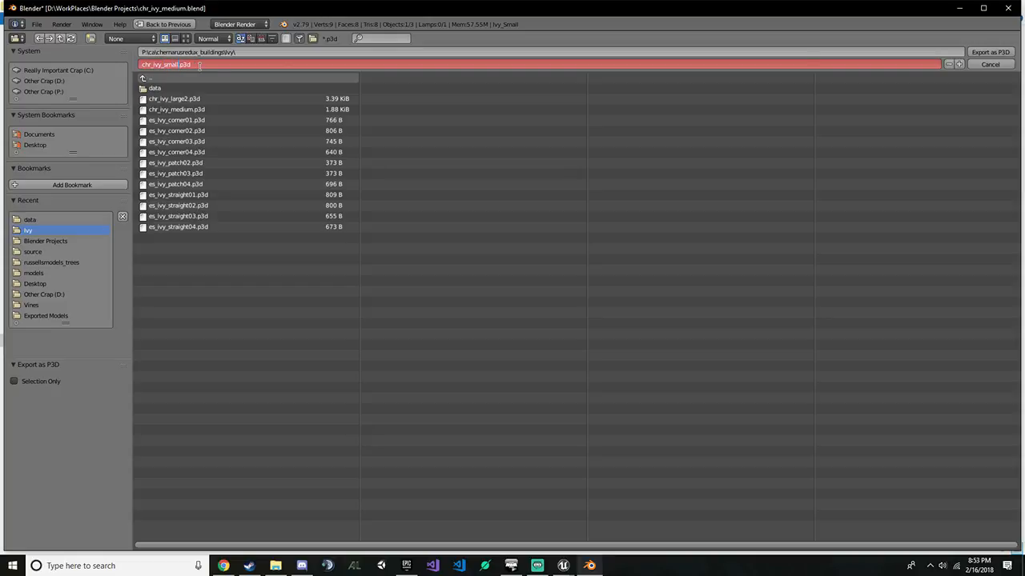
key(Return)
click(990, 52)
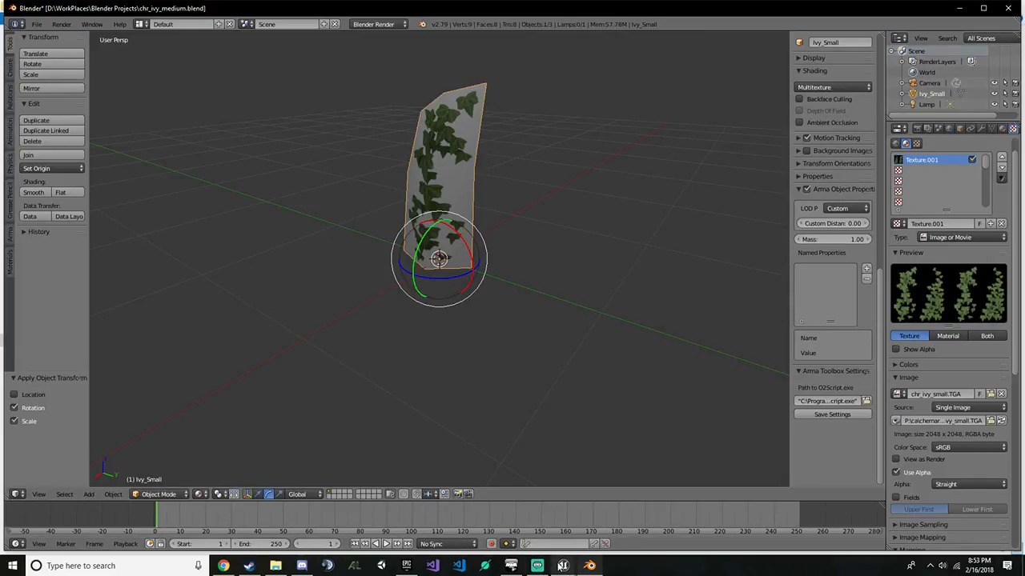
Switch to File Explorer, go up to the Ivy folder and open chr_ivy_small.p3d in Object Builder
mouse_move(560, 568)
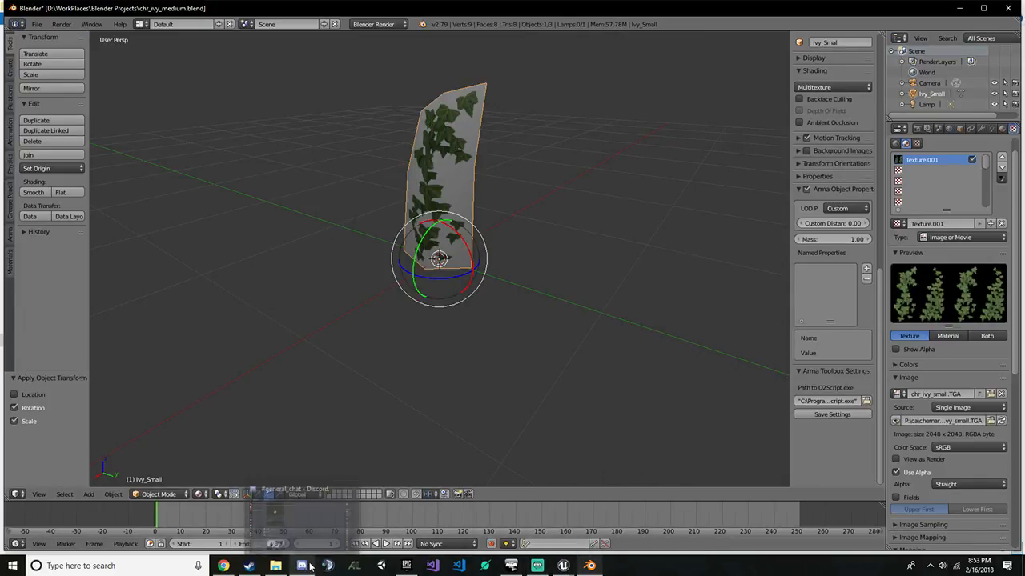
mouse_move(278, 566)
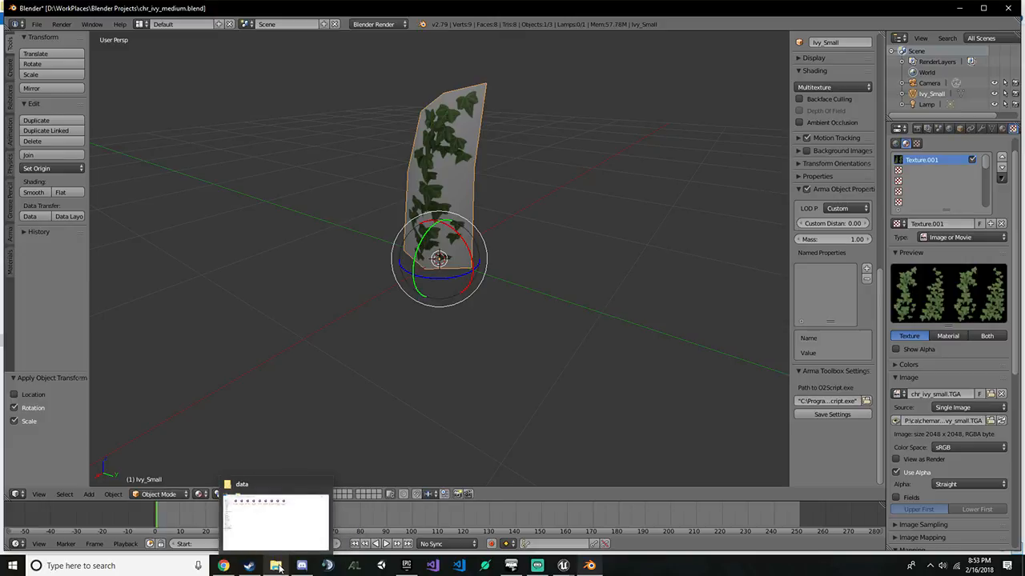
mouse_move(407, 566)
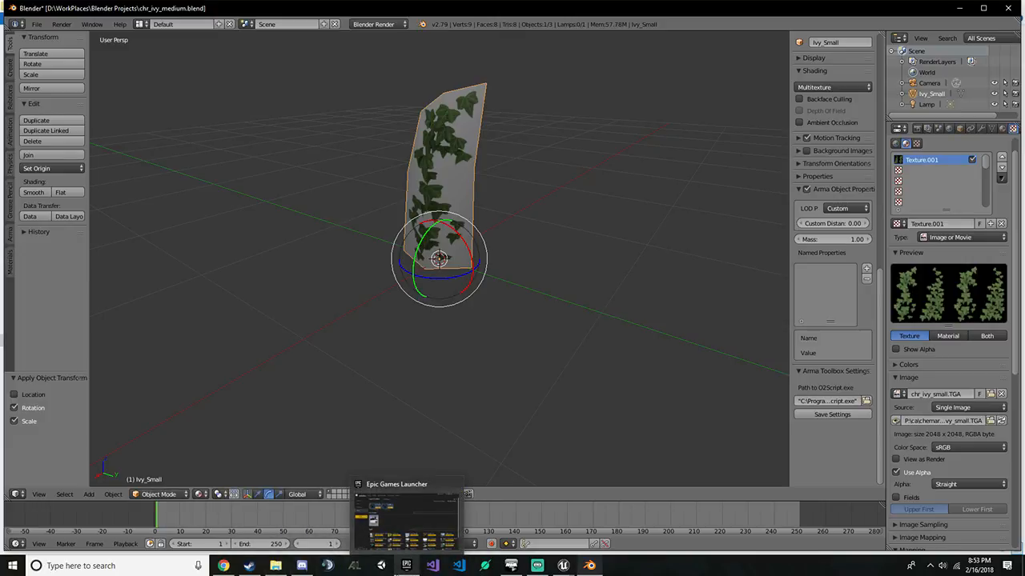
click(276, 566)
key(alt+Up)
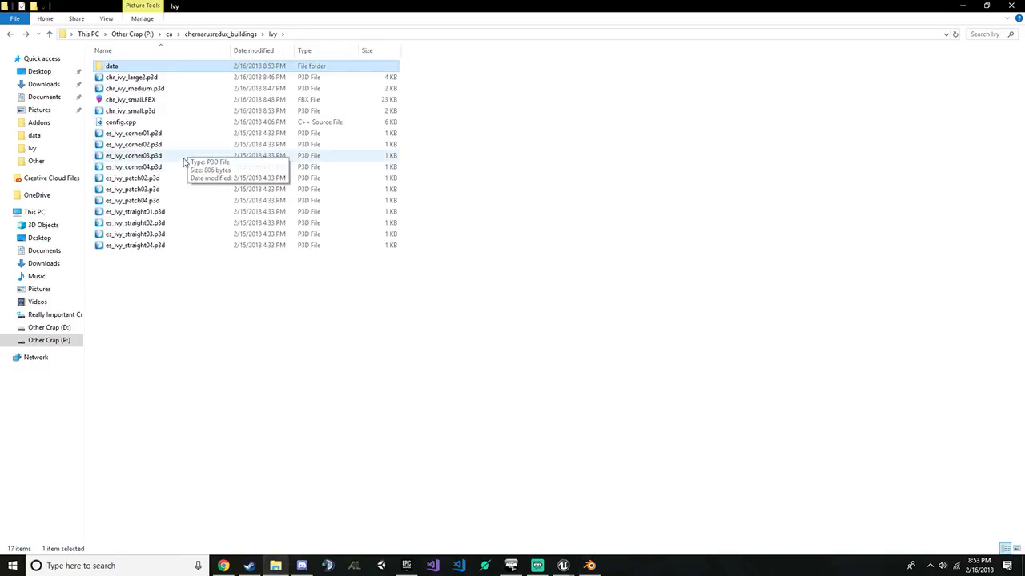
double_click(160, 100)
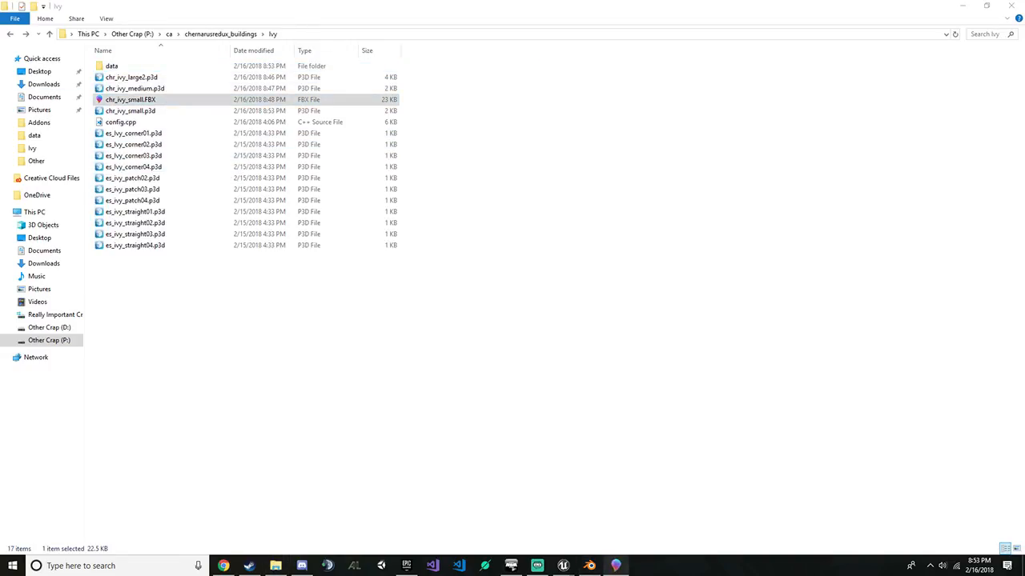
click(156, 99)
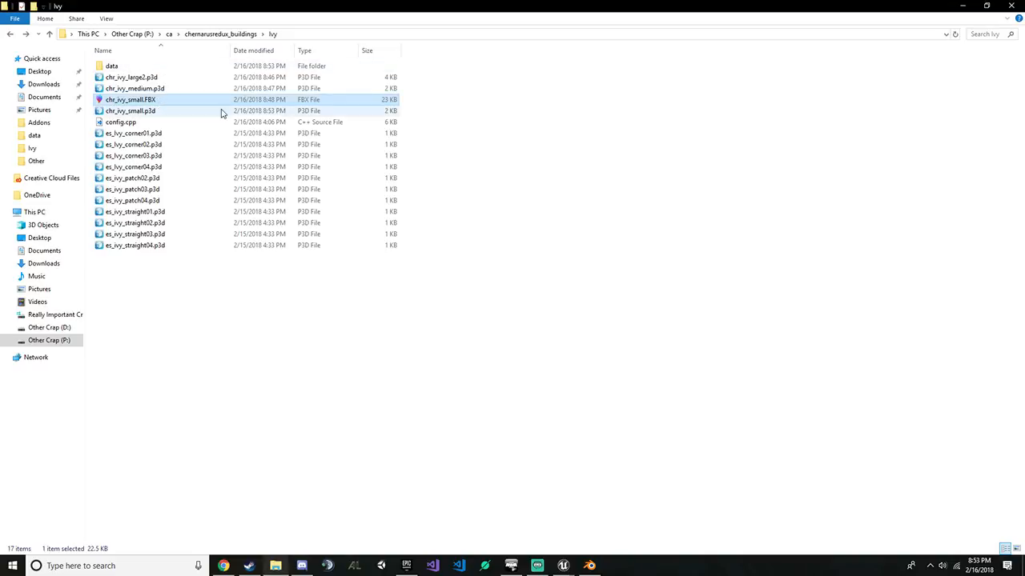
double_click(177, 112)
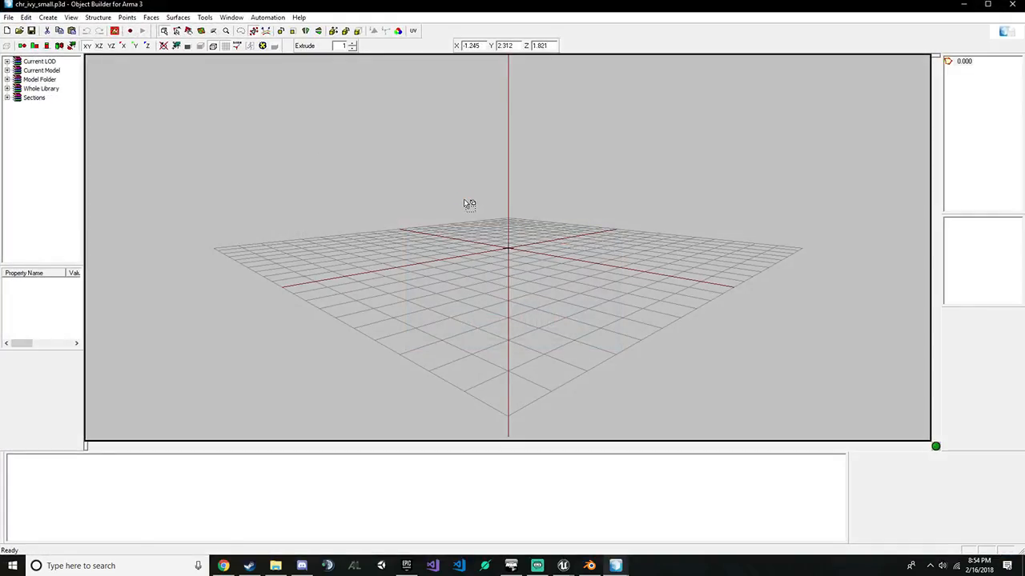
Select all points of the ivy mesh and run Find Components on it
scroll(476, 199, up, 5)
drag(473, 165, 683, 345)
click(98, 17)
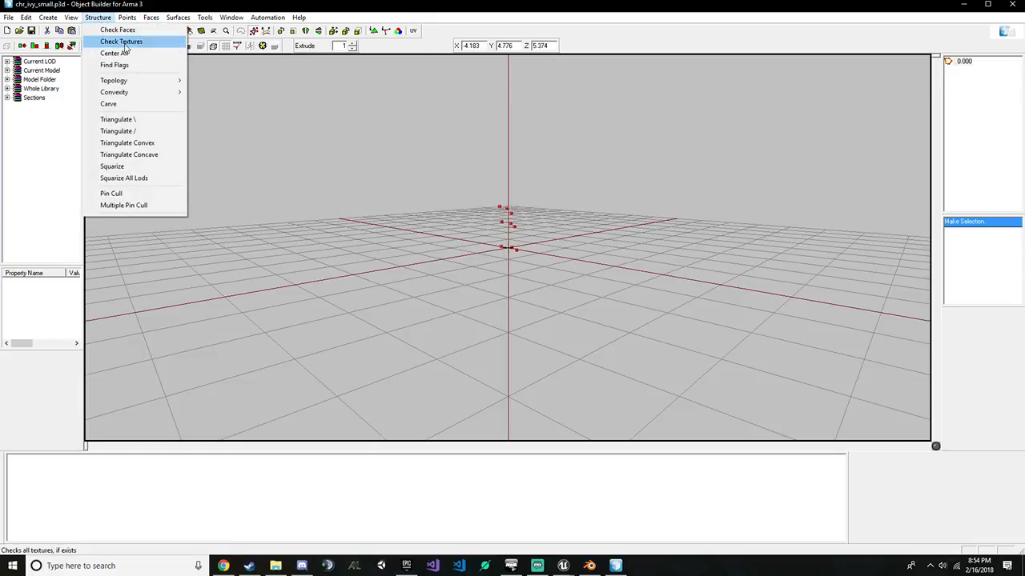
mouse_move(136, 80)
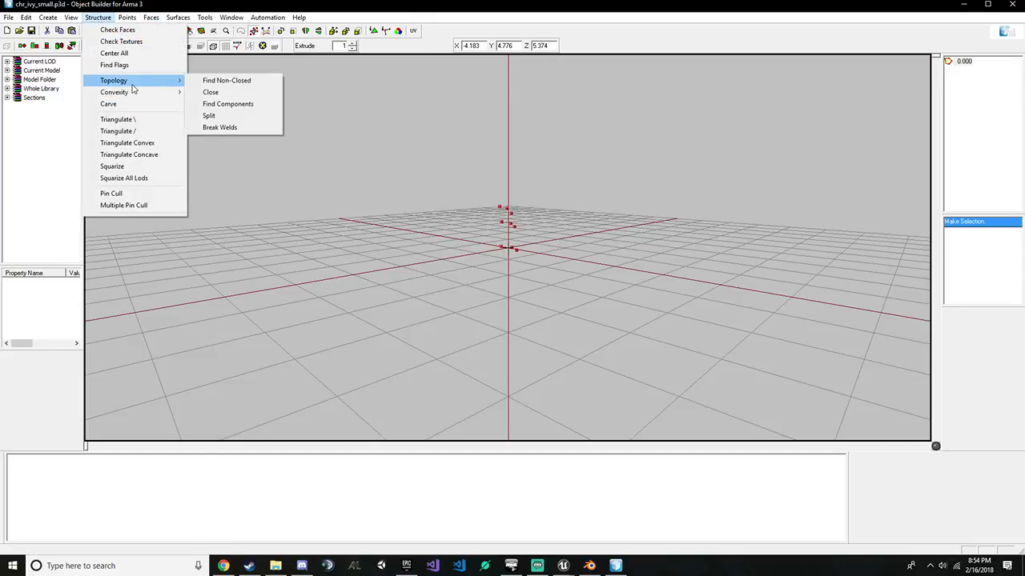
click(241, 104)
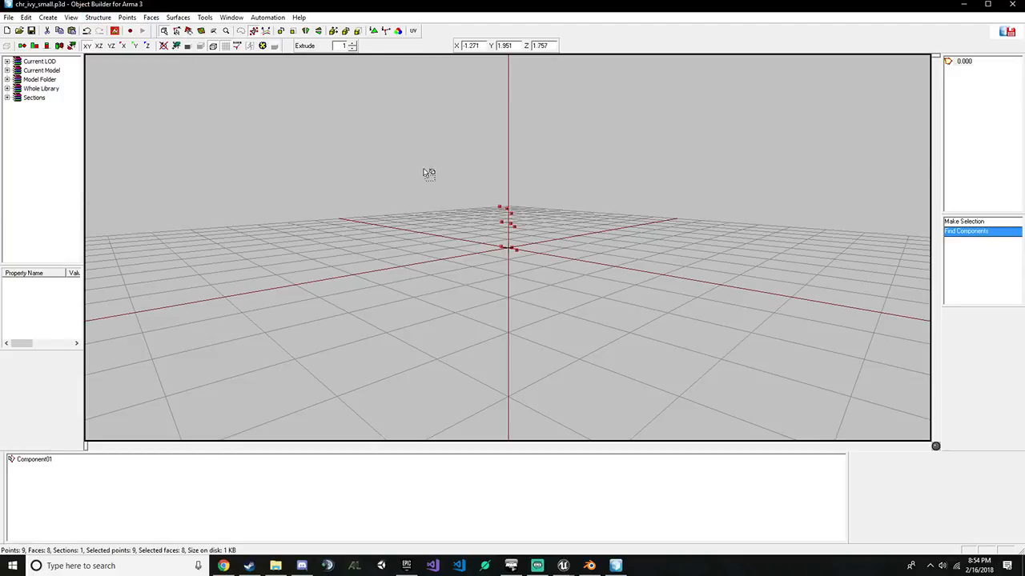
Paste a copy of the ivy mesh in place and reverse the copy's faces
drag(371, 162, 441, 192)
key(ctrl+v)
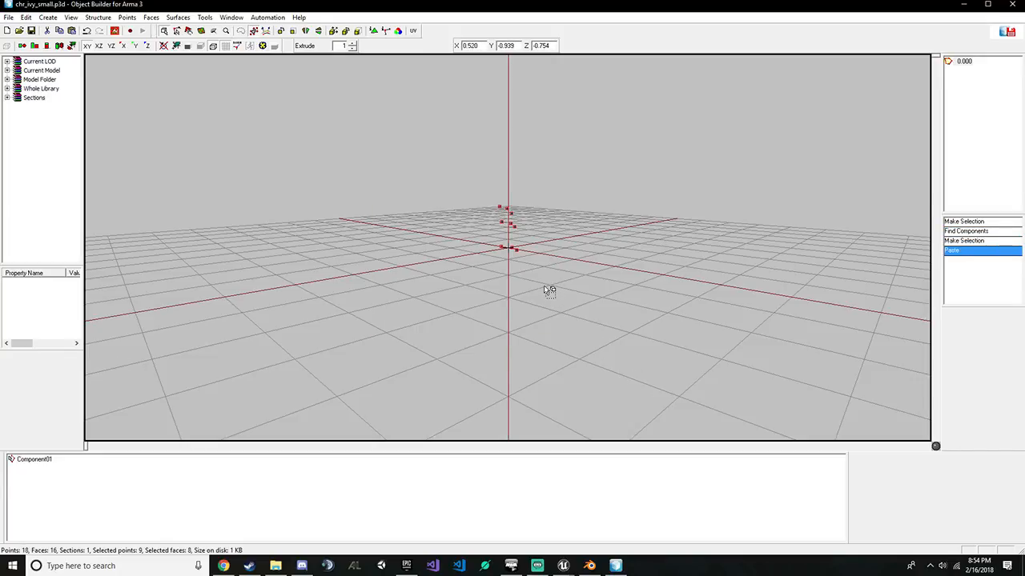
key(w)
Select all points of both ivy mesh copies and open the Face Properties with every face selected
drag(417, 138, 609, 326)
key(e)
click(606, 267)
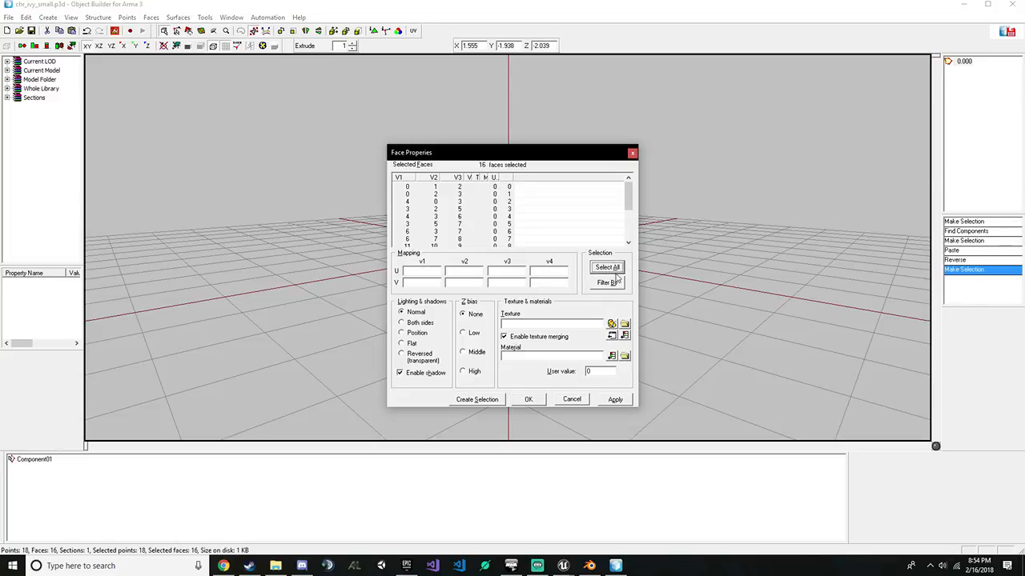
Browse to the Ivy data folder, filter the files to Pac & Paa, and choose chr_ivy_small.paa as the face texture
click(624, 324)
click(580, 190)
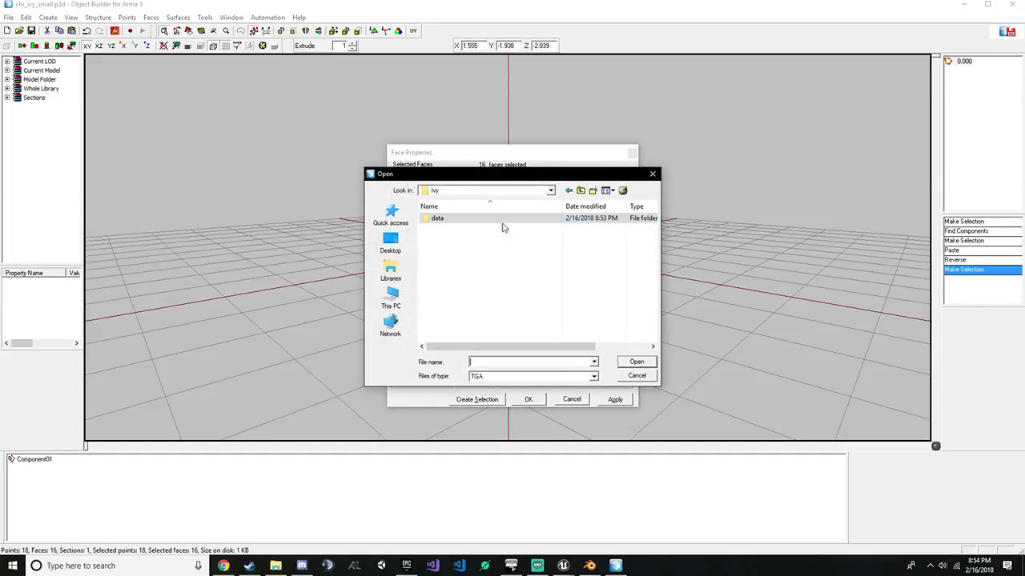
click(580, 191)
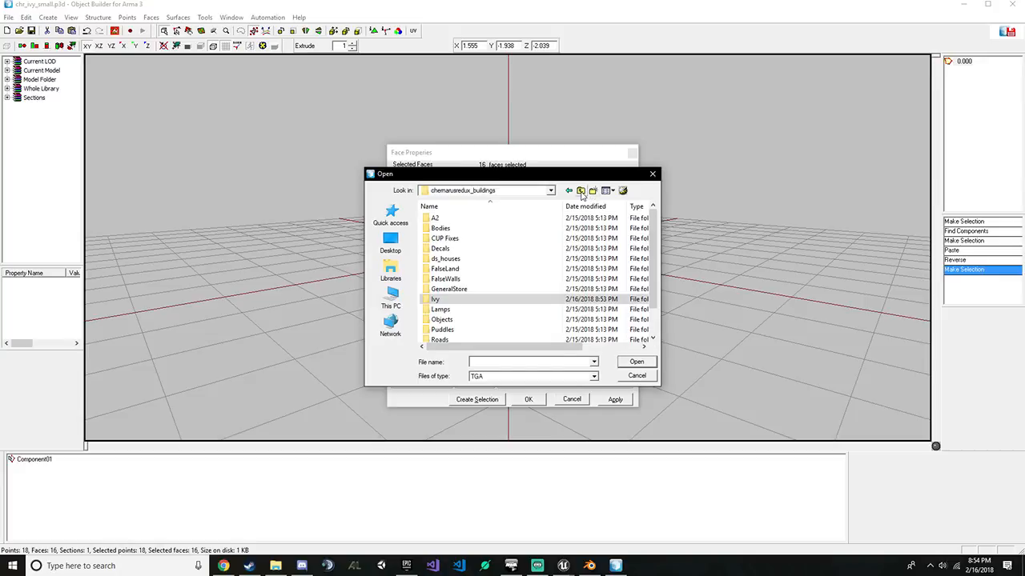
double_click(439, 300)
double_click(449, 219)
click(516, 377)
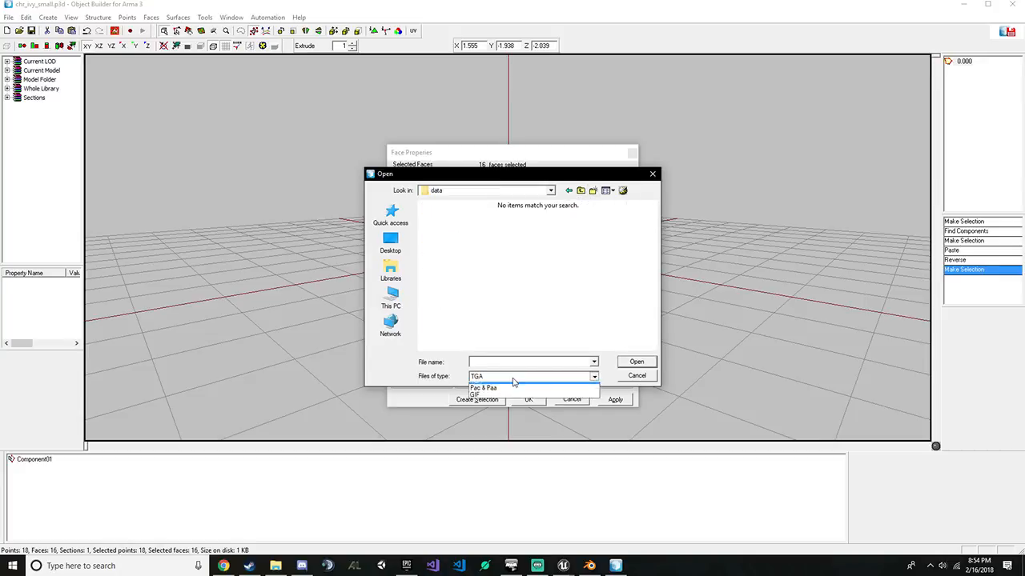
click(512, 389)
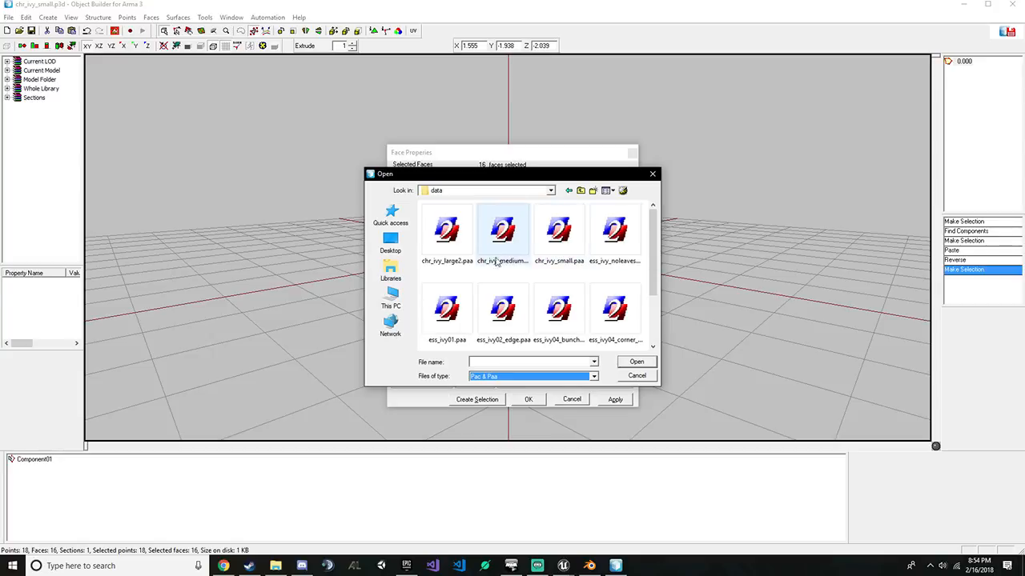
double_click(564, 240)
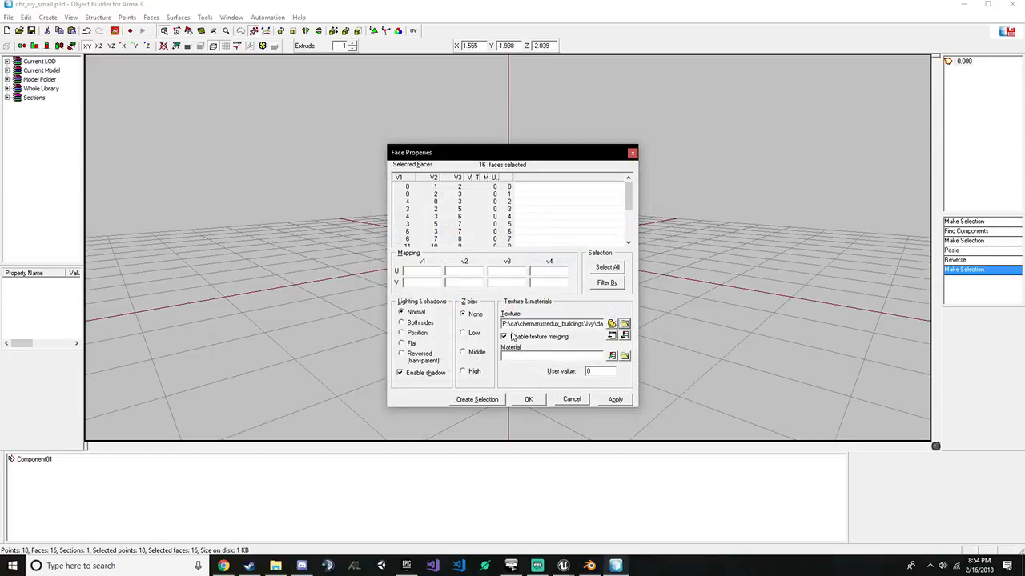
Try to strip the P:\ prefix from the texture path and reselect all faces in the list
key(BackSpace)
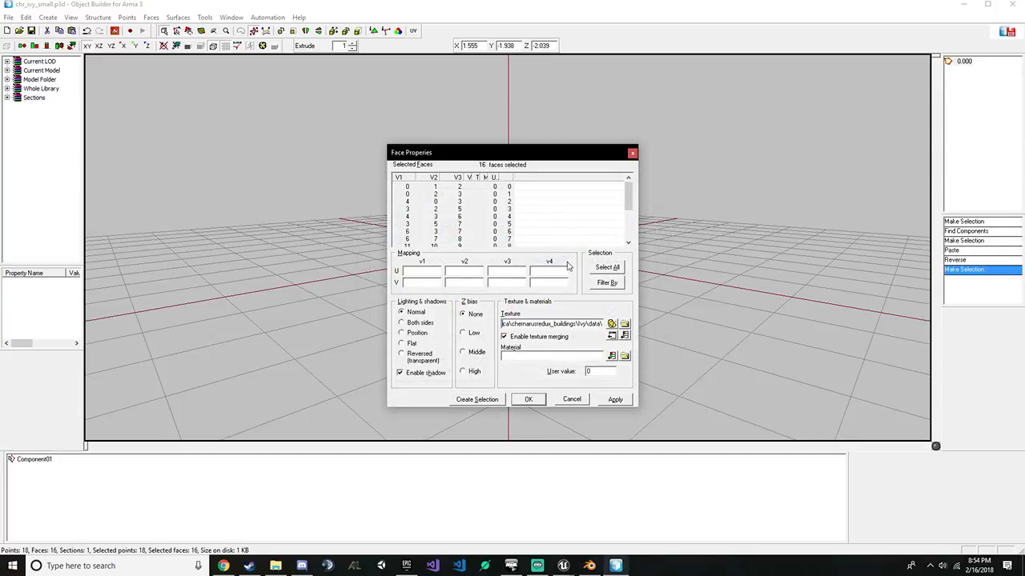
click(529, 215)
click(483, 202)
click(616, 267)
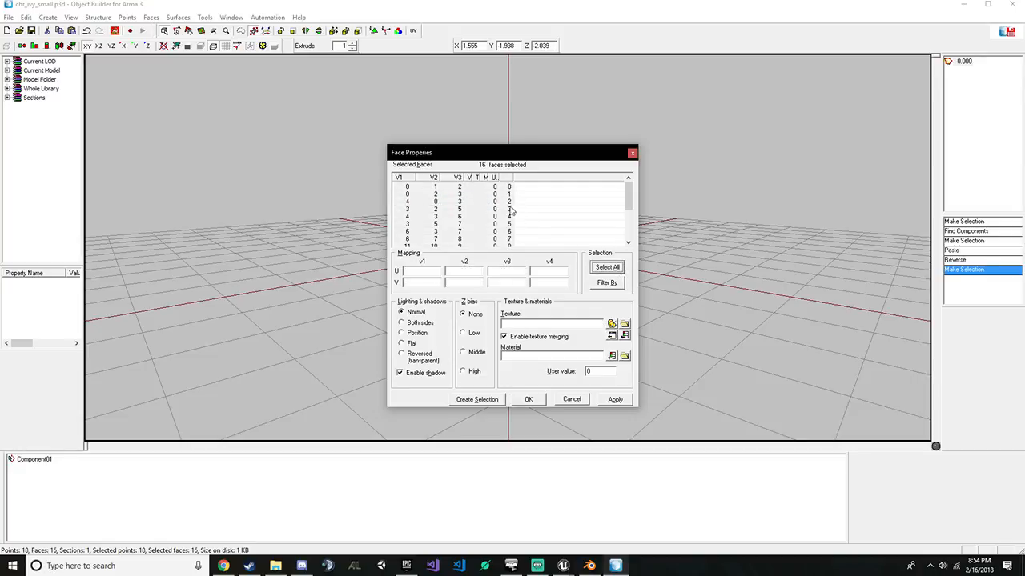
Try to choose chr_ivy_small.paa as the face texture again and reselect all faces
click(624, 323)
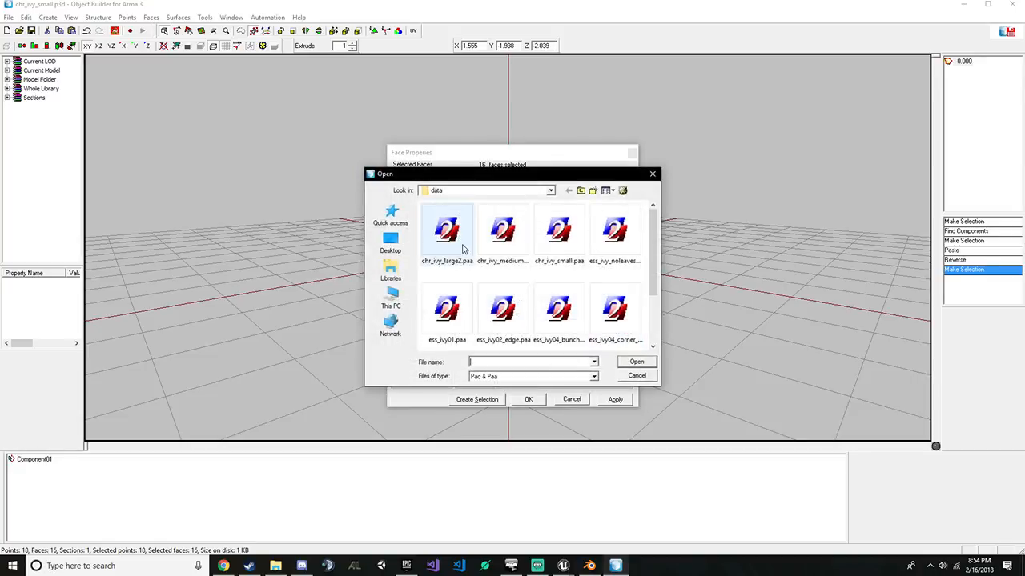
scroll(469, 294, up, 1)
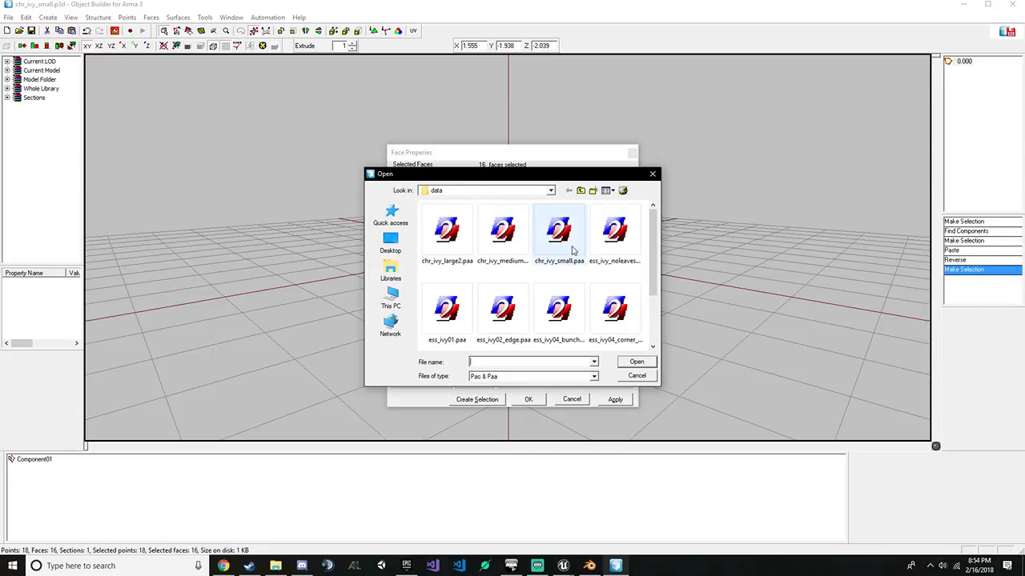
double_click(558, 239)
click(608, 269)
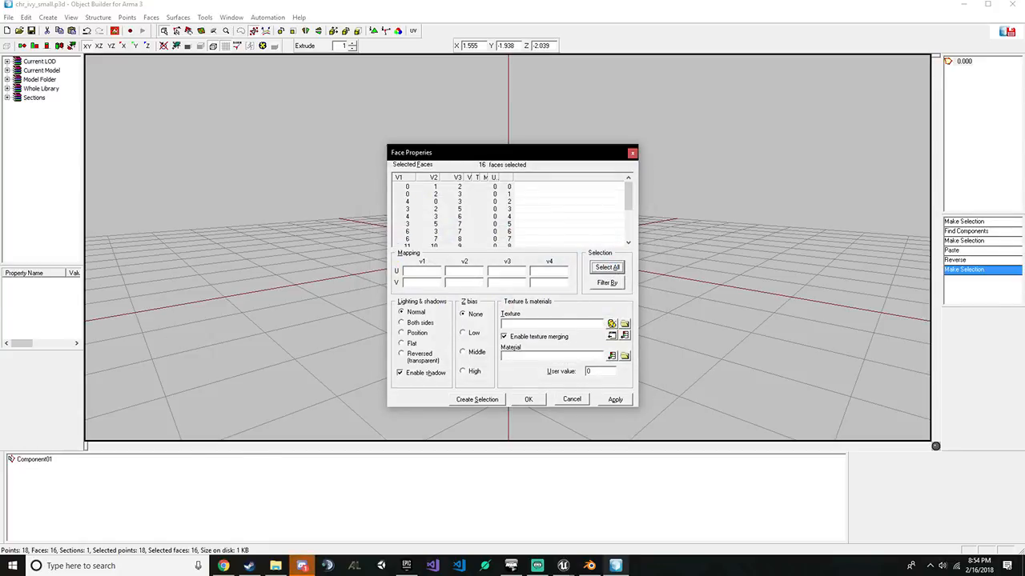
Check the newest message in Discord's general_chat channel and return to Object Builder
click(304, 566)
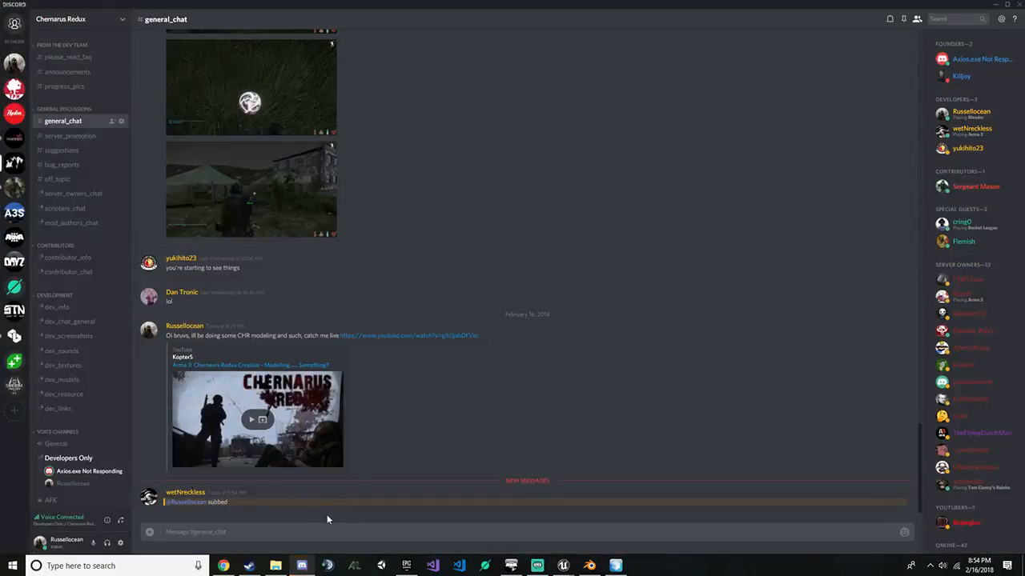
click(1018, 5)
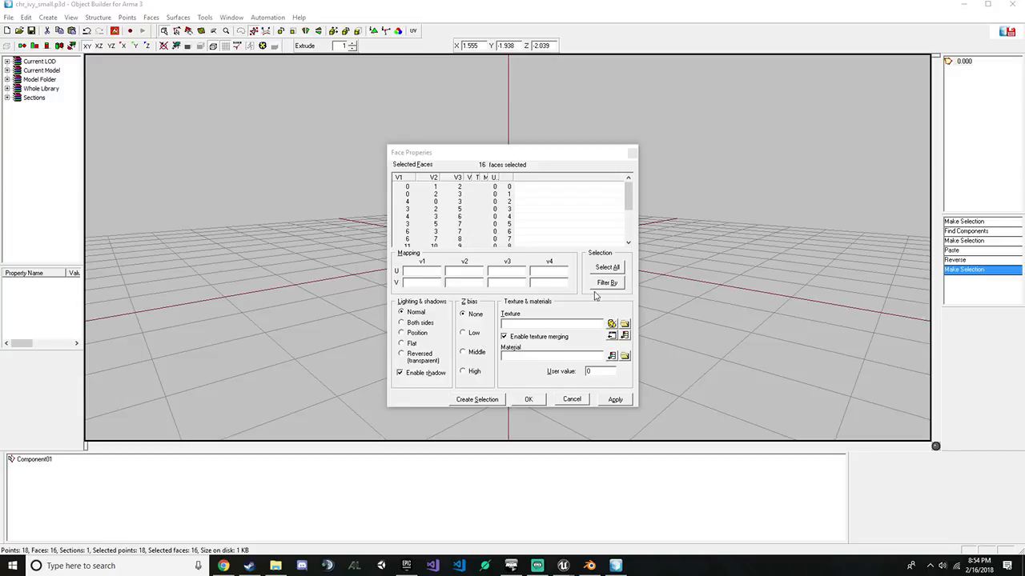
Assign chr_ivy_small.paa as the texture of all faces, with the P:\ prefix removed from its path
click(607, 268)
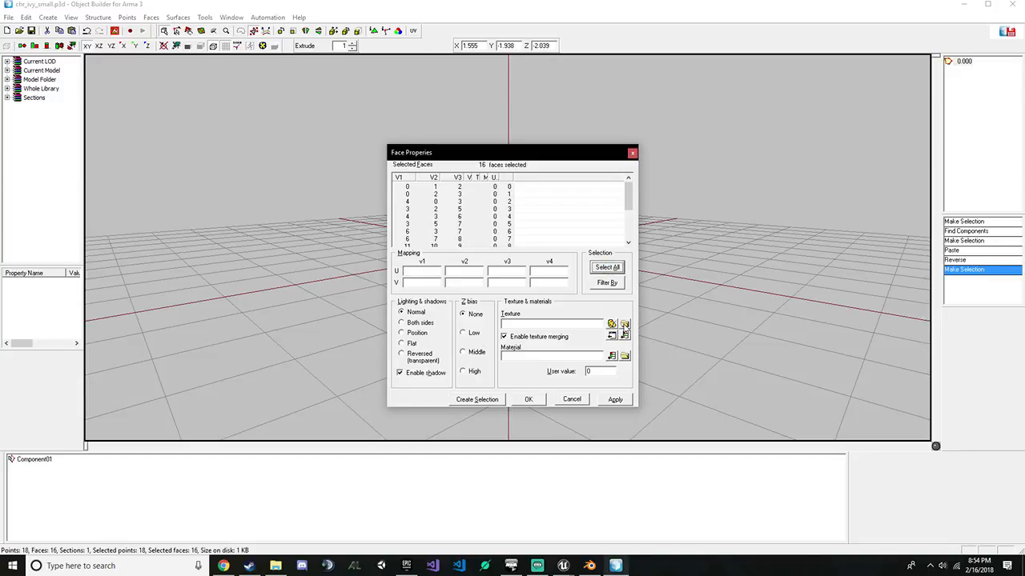
click(625, 324)
double_click(558, 232)
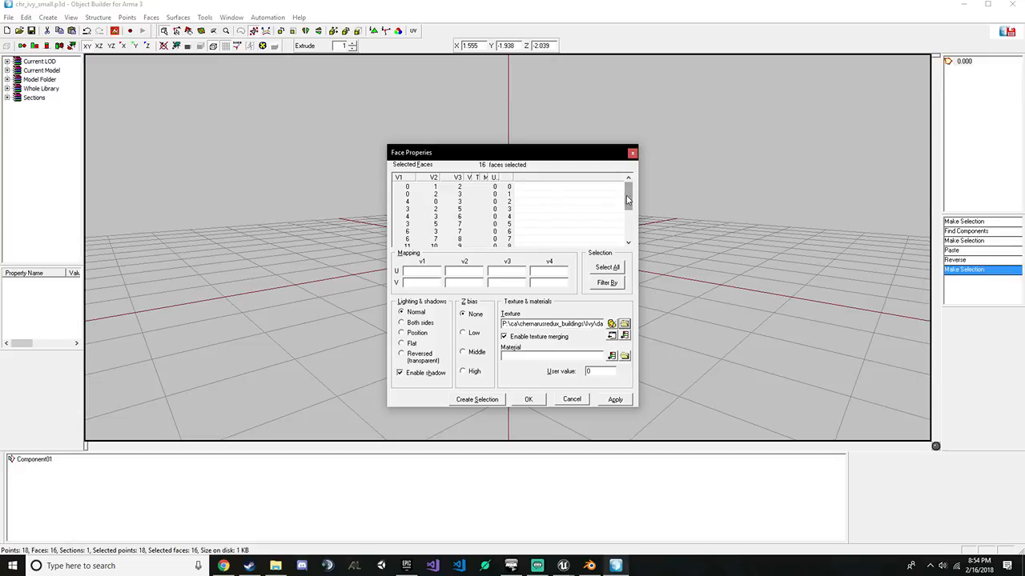
drag(627, 200, 635, 173)
click(506, 324)
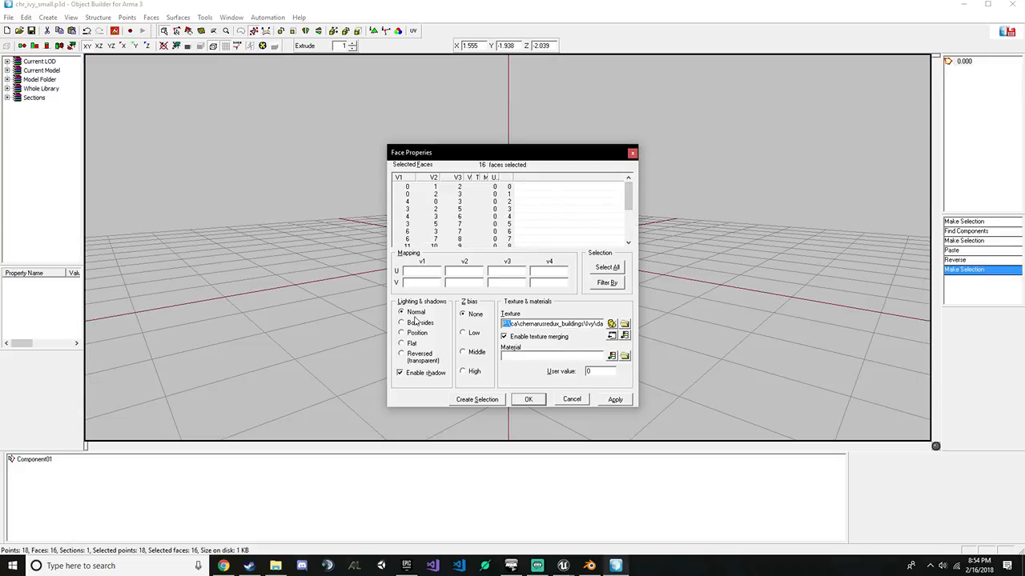
key(Return)
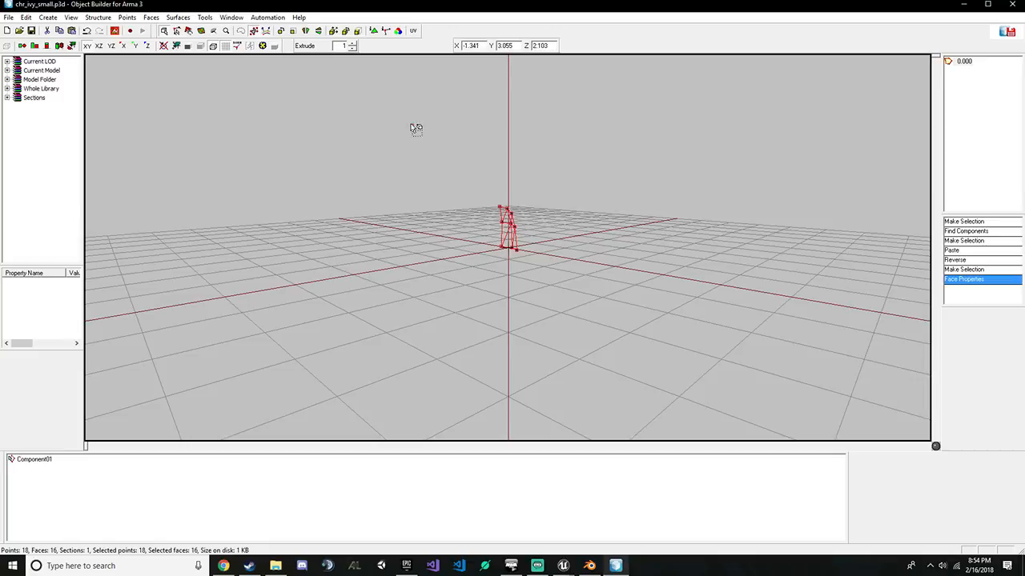
Reselect the whole ivy mesh, check the texture paths in its Face Properties, and confirm them
drag(410, 128, 624, 285)
key(e)
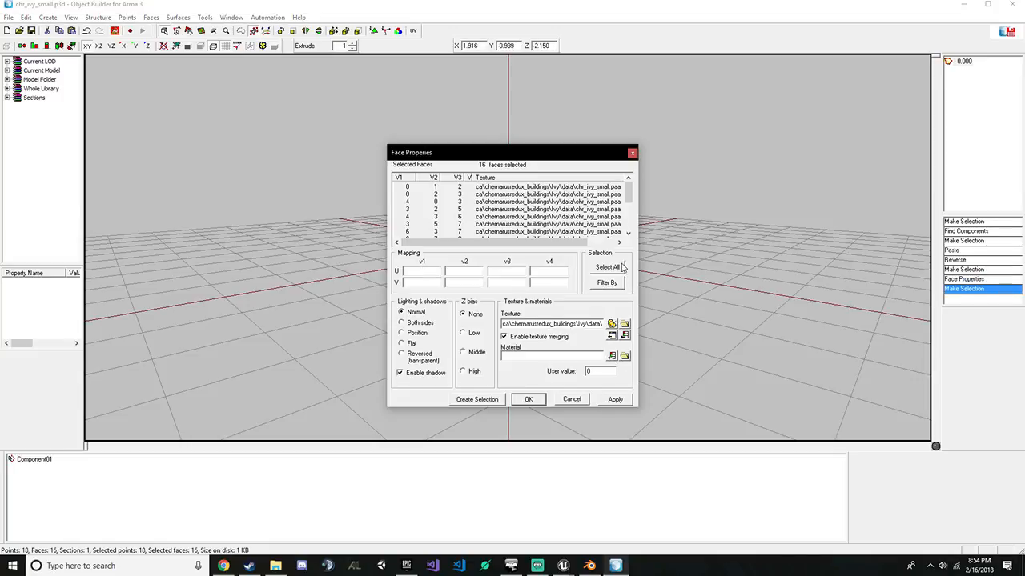
drag(628, 203, 638, 158)
click(615, 400)
click(532, 400)
Preview the textured ivy in the external model viewer and close the viewer
click(103, 20)
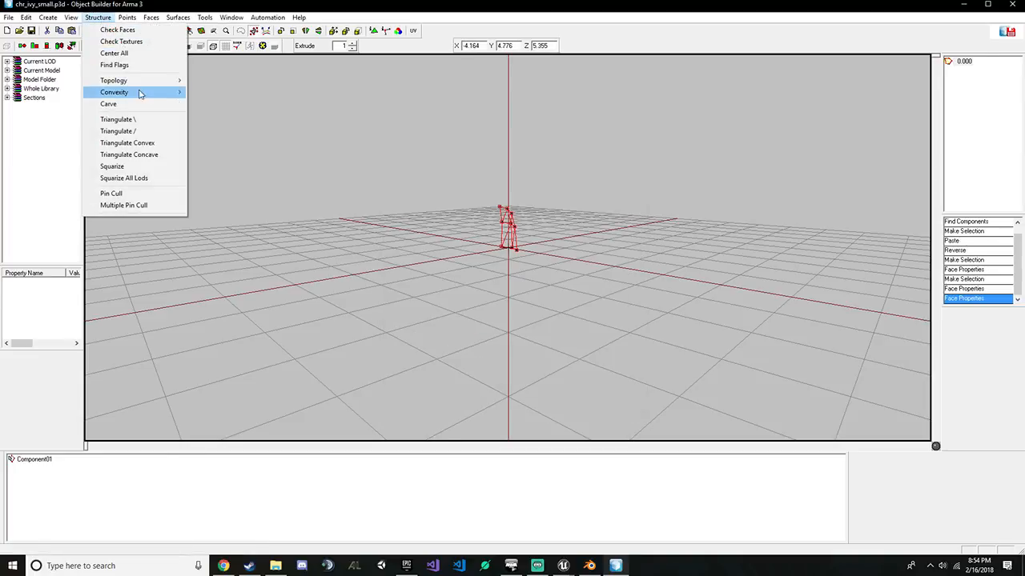
click(162, 40)
click(117, 30)
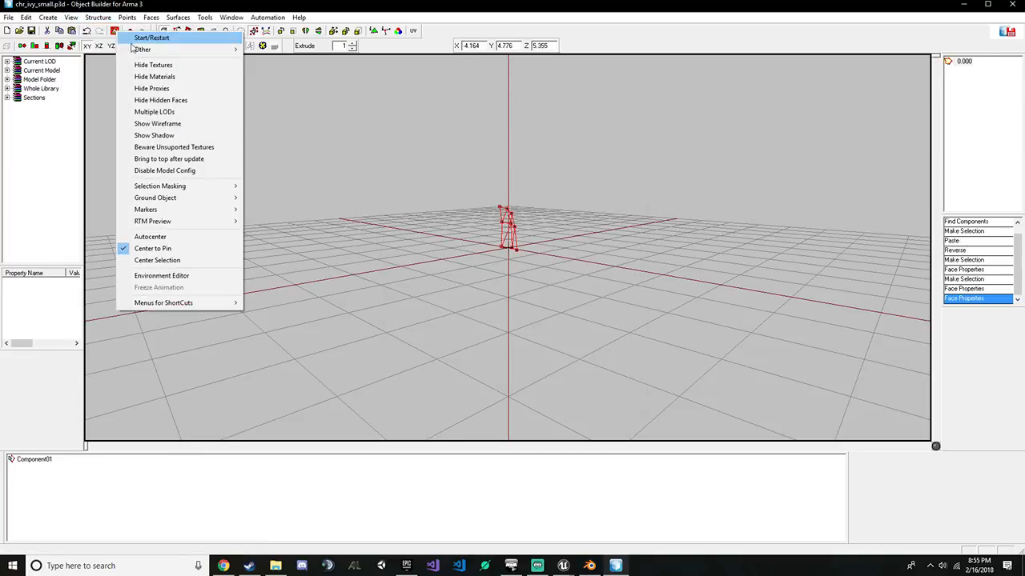
click(132, 39)
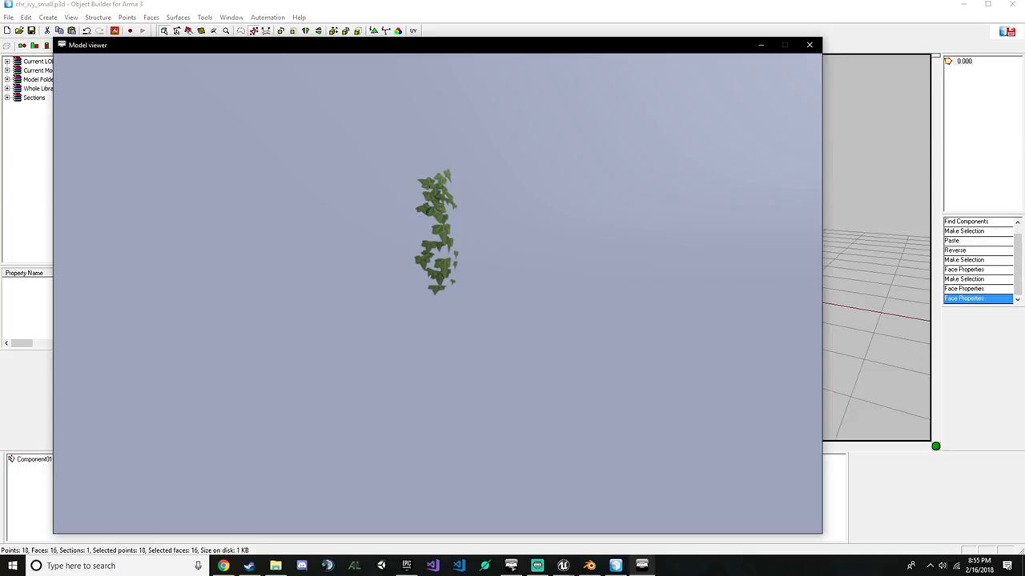
key(alt+F4)
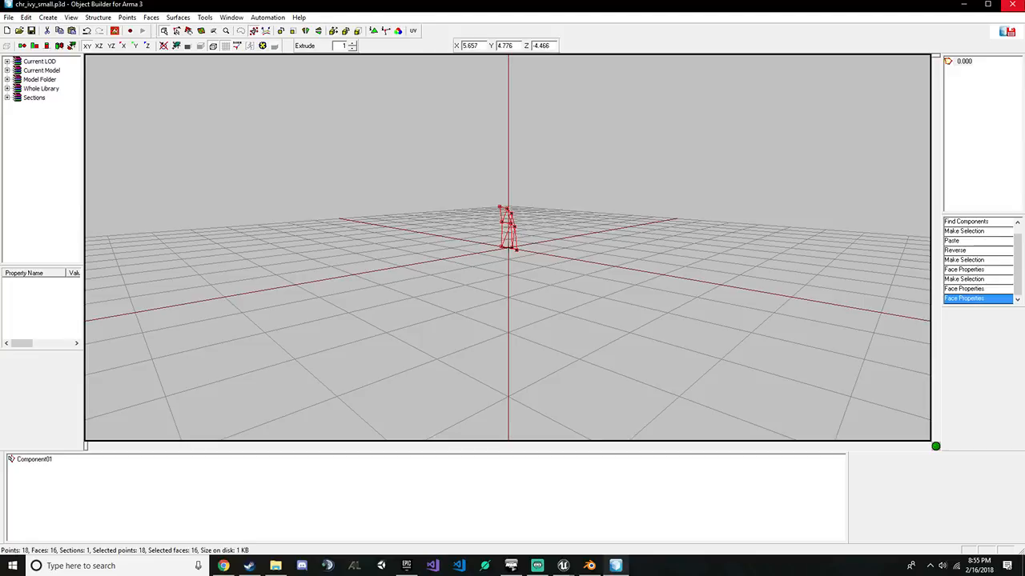
Save chr_ivy_small.p3d and close Object Builder to return to the Ivy folder in File Explorer
click(1012, 4)
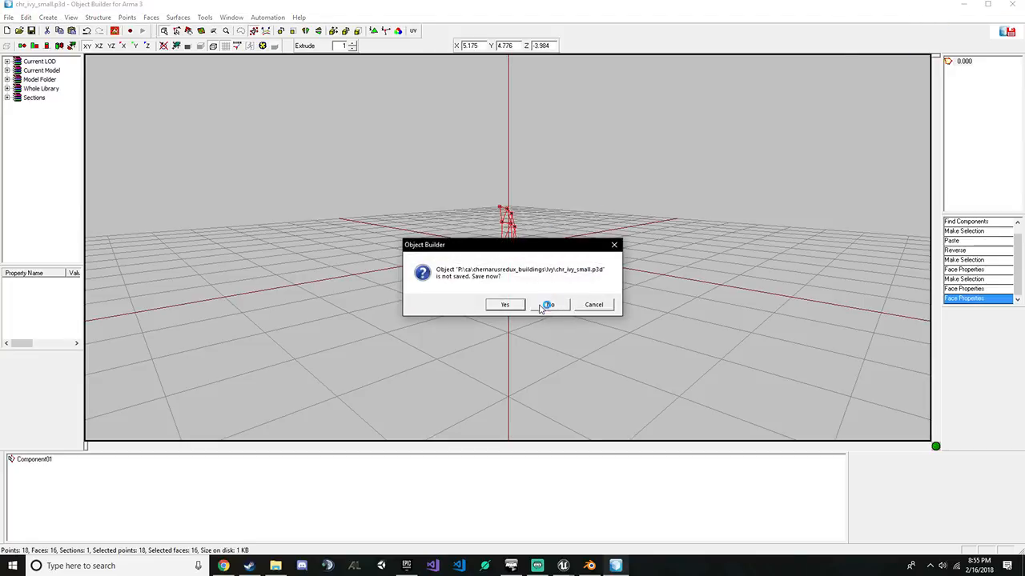
click(577, 307)
click(8, 16)
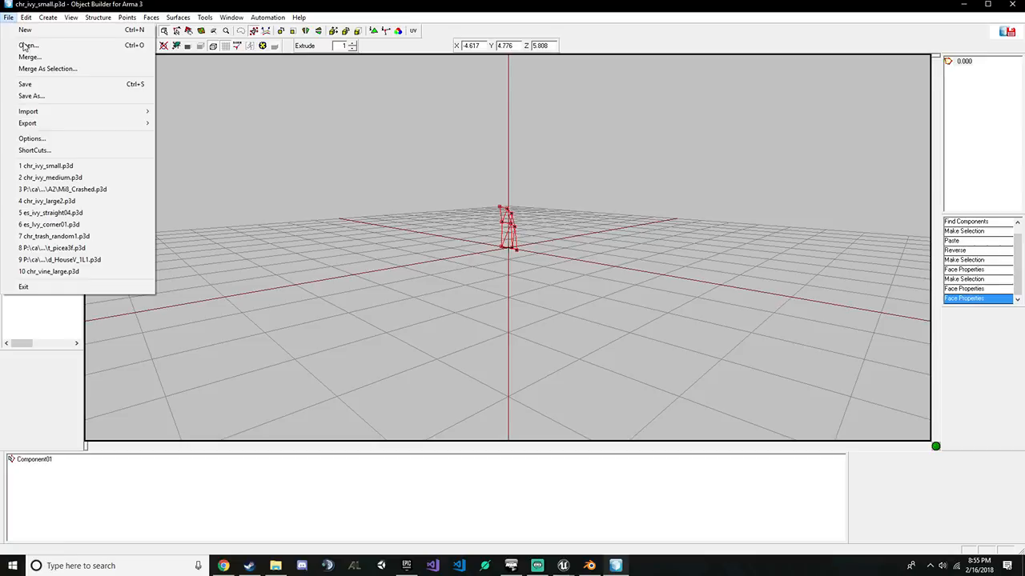
click(72, 86)
key(alt+Tab)
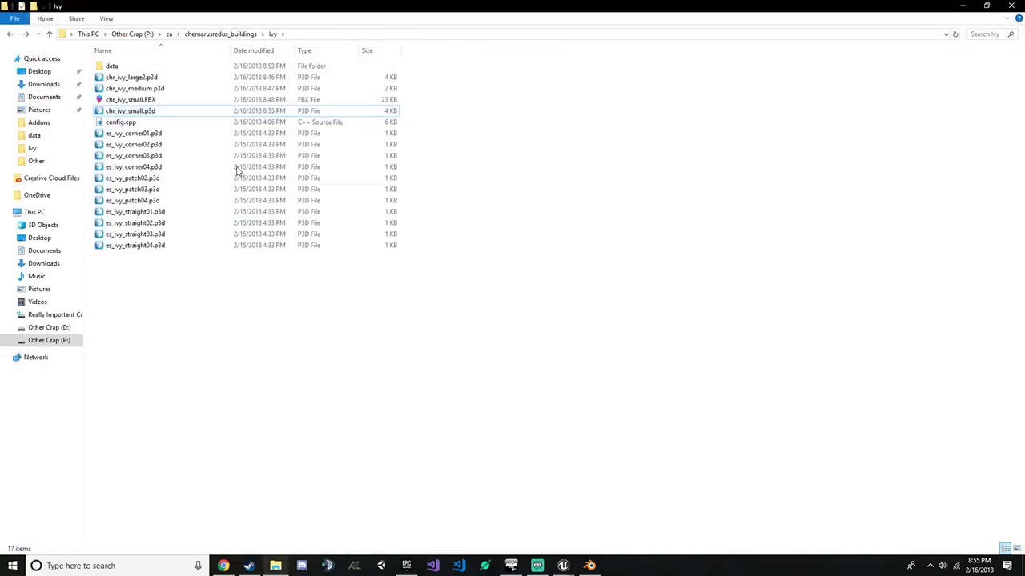
Open chr_ivy_medium.p3d, check the texture paths of its faces in Face Properties, and close the model
double_click(166, 90)
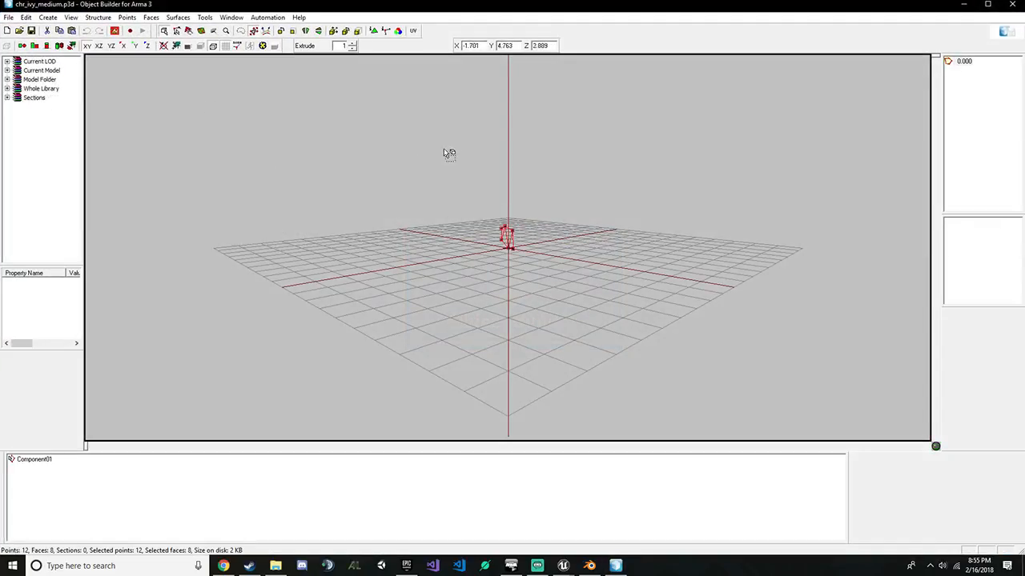
key(e)
scroll(505, 200, down, 1)
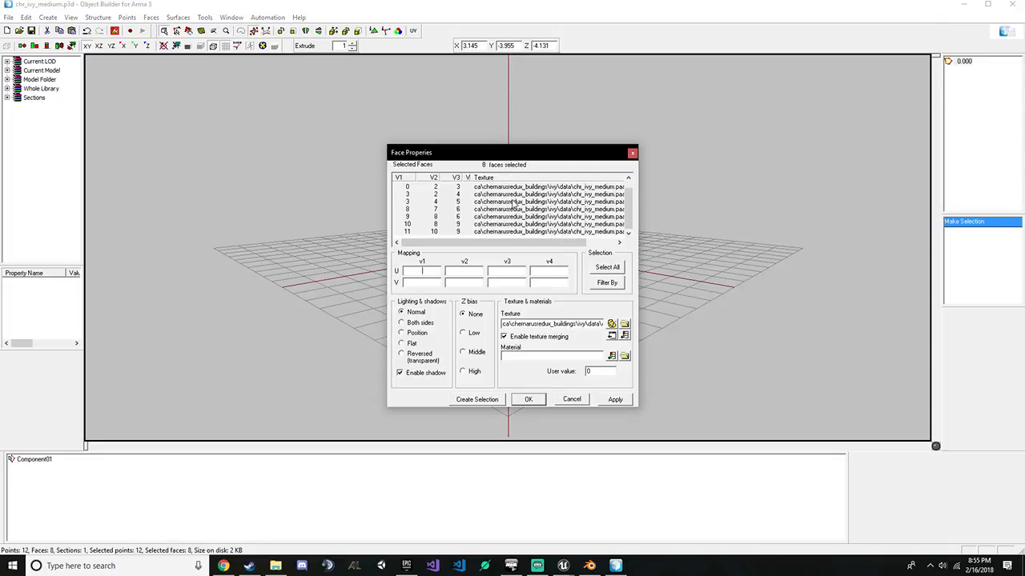
click(632, 153)
key(alt+F4)
Open chr_ivy_large2.p3d, check the texture paths of its faces in Face Properties, and close the model
double_click(184, 78)
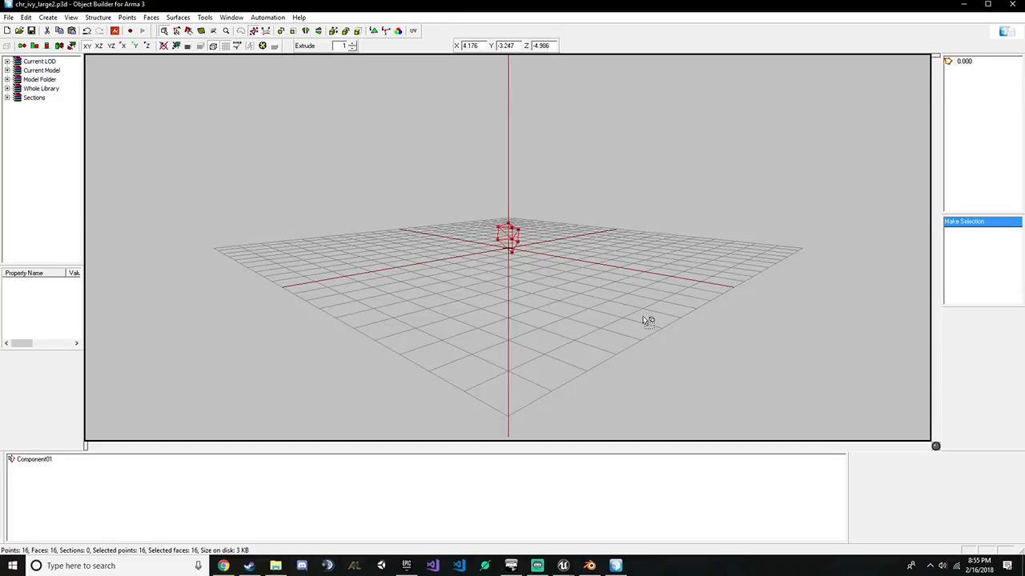
key(e)
scroll(505, 220, down, 3)
click(631, 153)
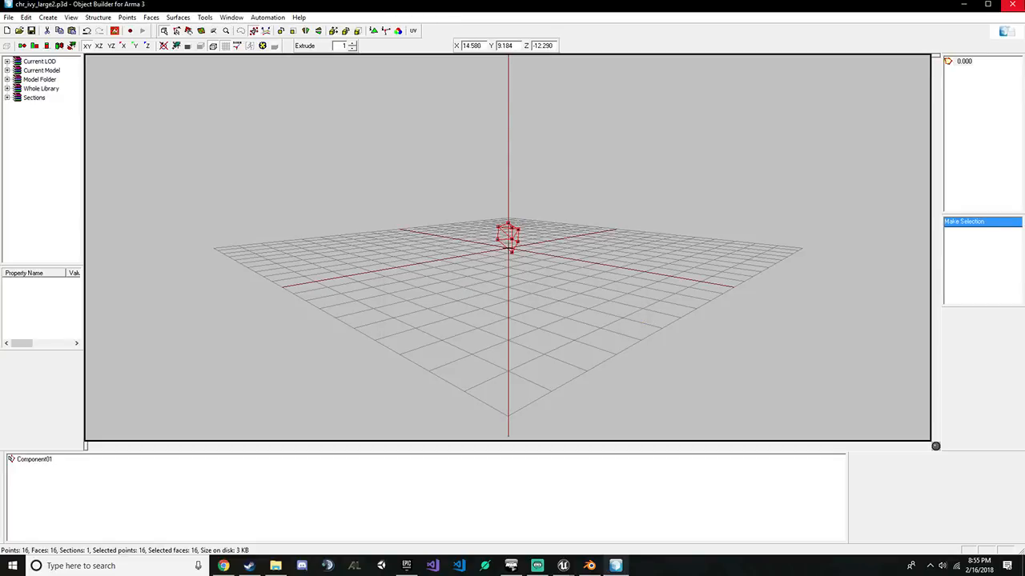
key(alt+F4)
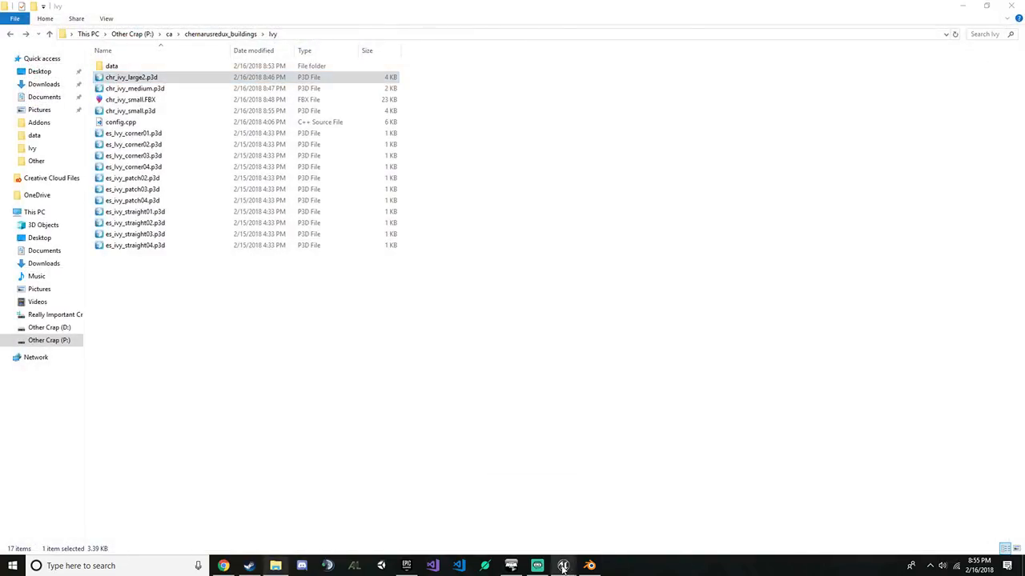
Switch to Unreal Editor and close the window holding the Ivy_Small_Inst and Ivy_Medium_Inst materials
mouse_move(563, 560)
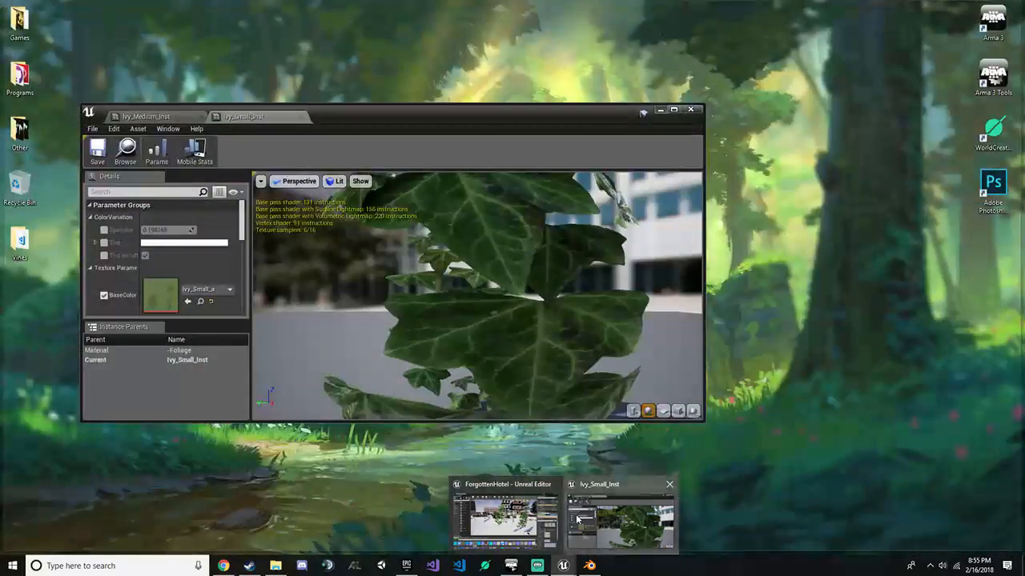
click(580, 518)
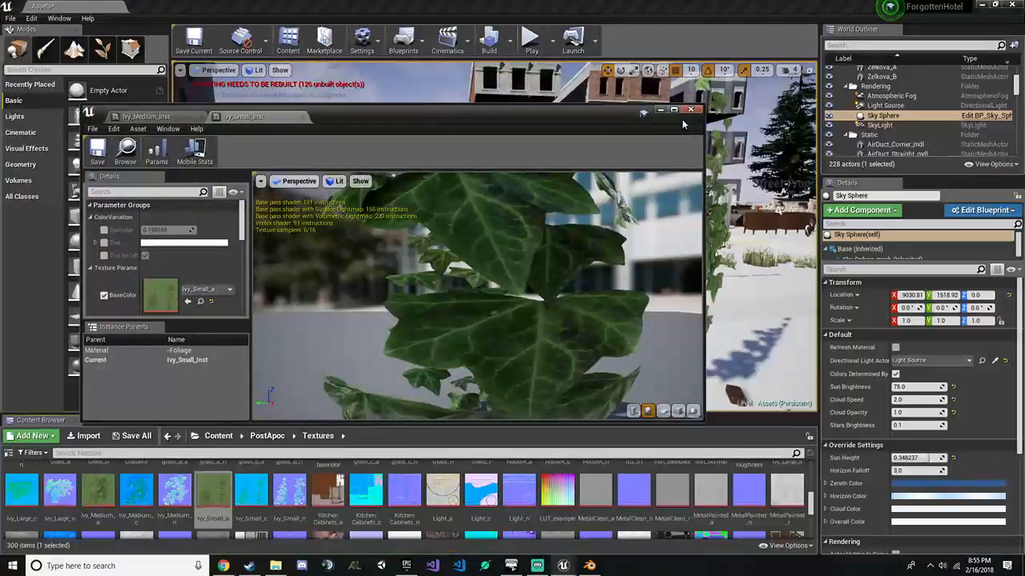
key(alt+F4)
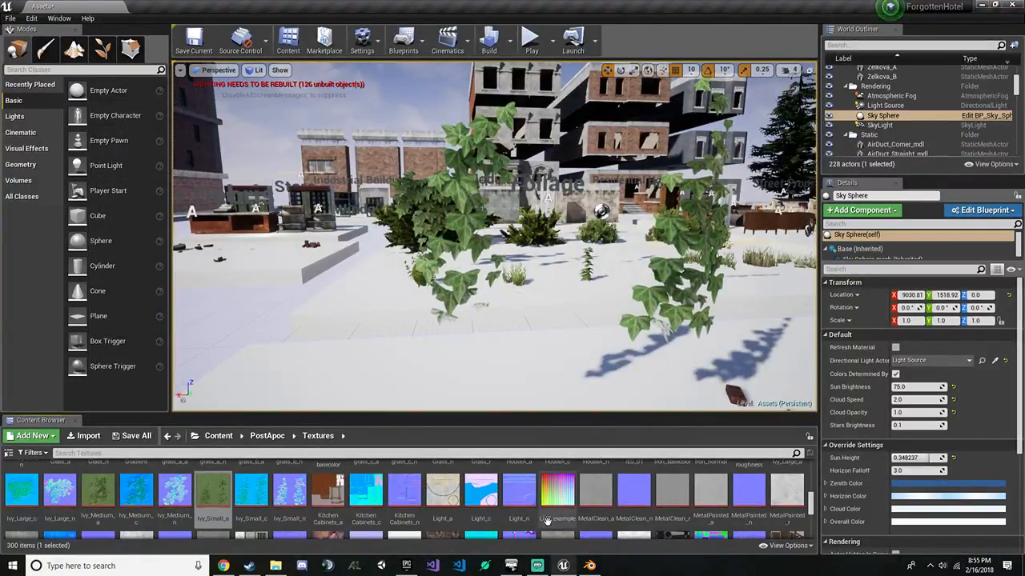
Delete the leftmost of the two large ivy meshes in the foreground of the level
scroll(551, 505, up, 2)
scroll(550, 505, down, 2)
right_drag(552, 336, 576, 336)
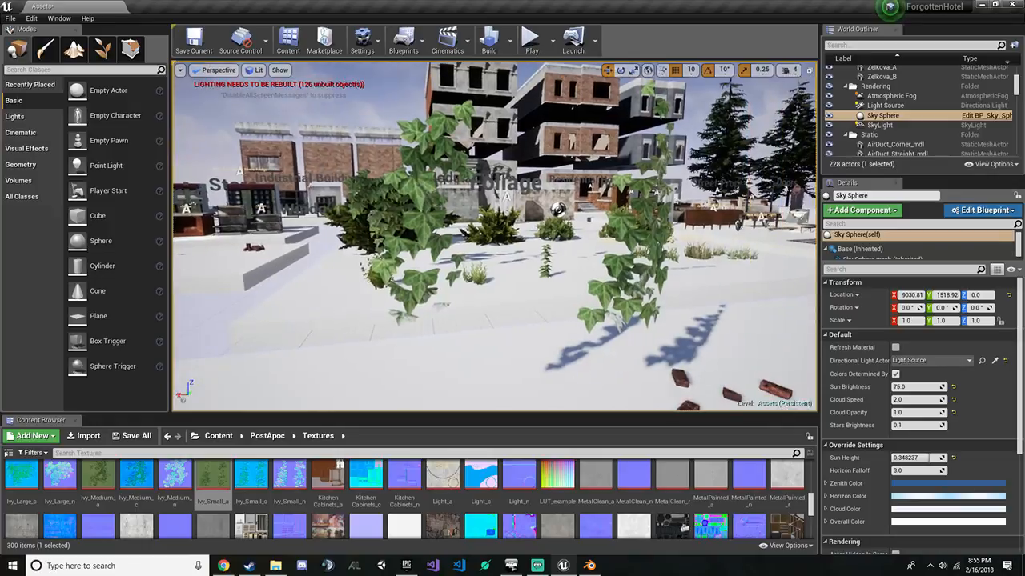
click(410, 215)
key(Delete)
Export the static mesh of the remaining climbing ivy as Ivy_Climb.FBX into the chernarusredux_buildings Ivy folder
click(638, 255)
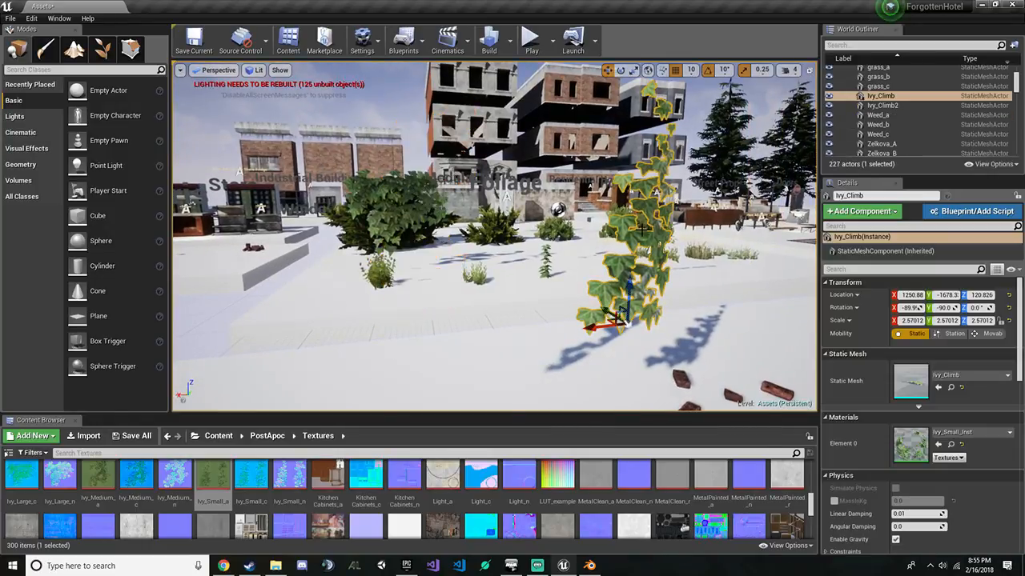
mouse_move(639, 254)
right_down()
mouse_move(584, 254)
mouse_move(584, 287)
mouse_move(641, 267)
mouse_move(625, 288)
mouse_move(624, 264)
right_up()
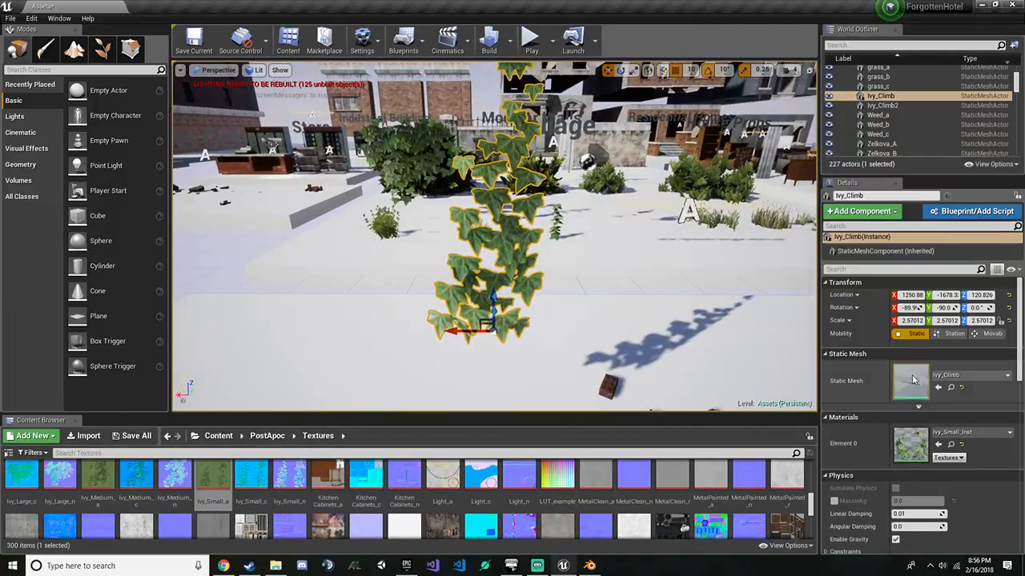
click(950, 388)
right_click(558, 490)
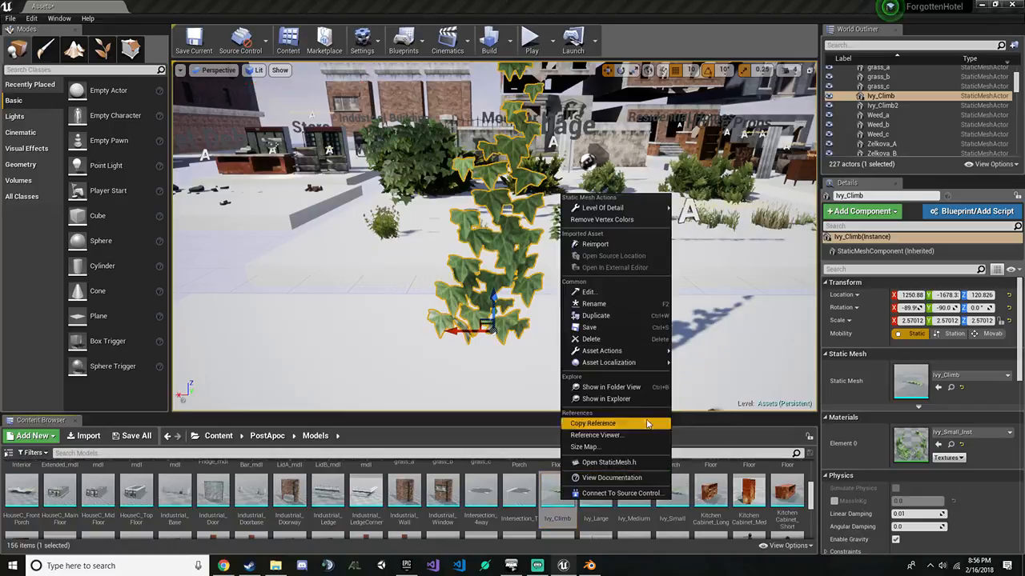
mouse_move(633, 354)
click(705, 411)
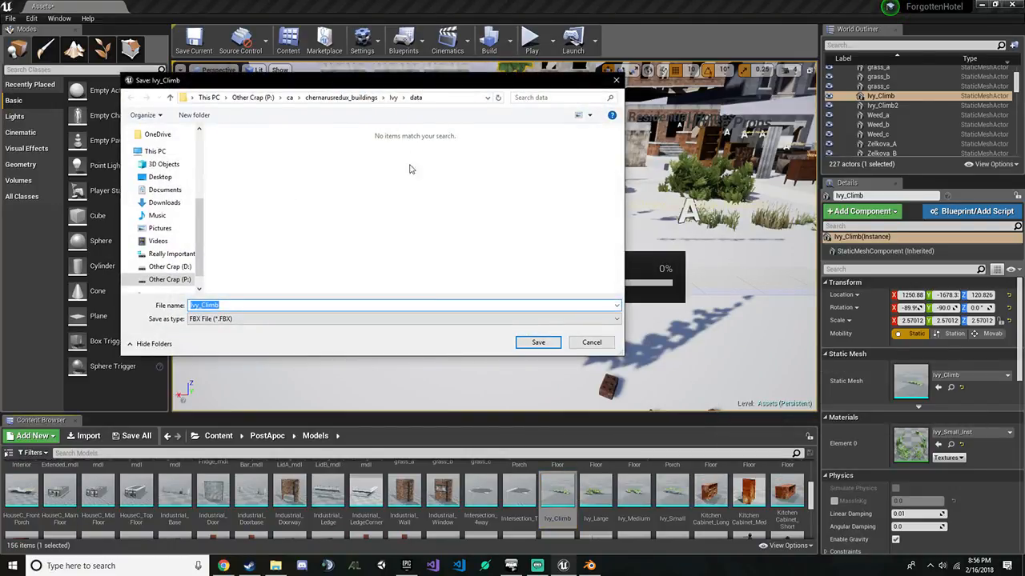
click(393, 99)
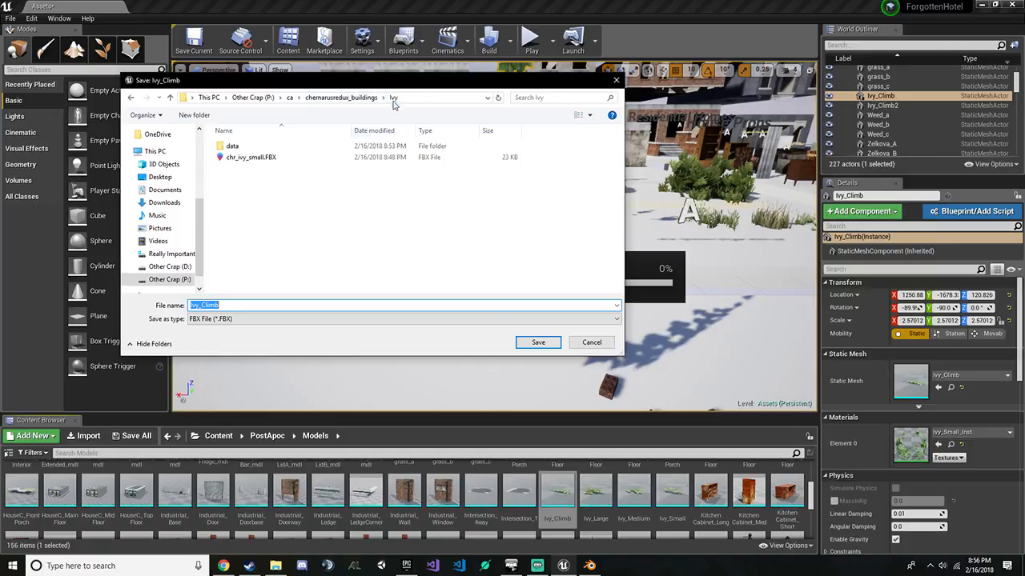
click(538, 342)
click(590, 391)
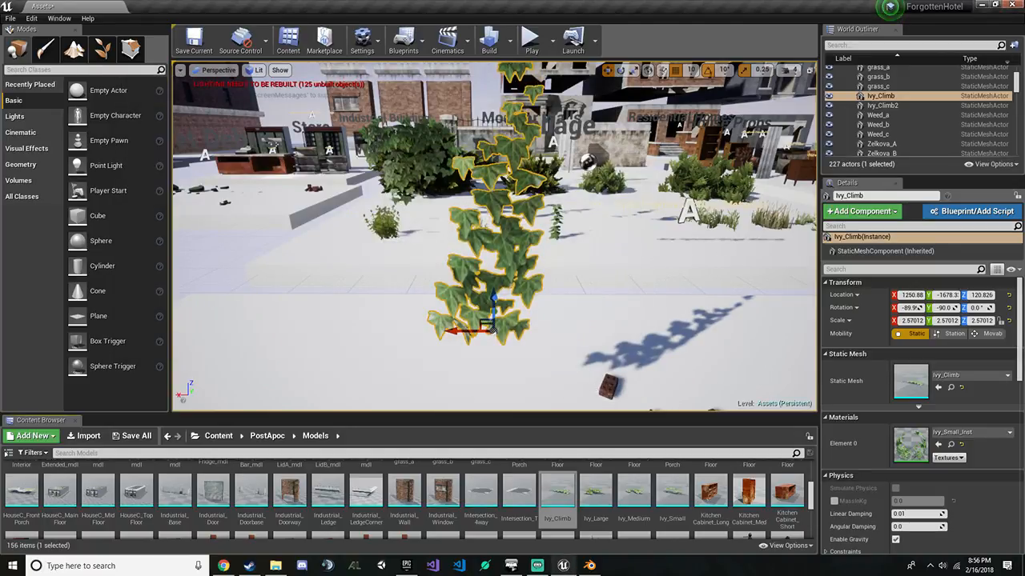
Switch to Blender, delete the Ivy_Small object, and import Ivy_Climb.FBX from the Ivy folder
click(981, 6)
click(590, 566)
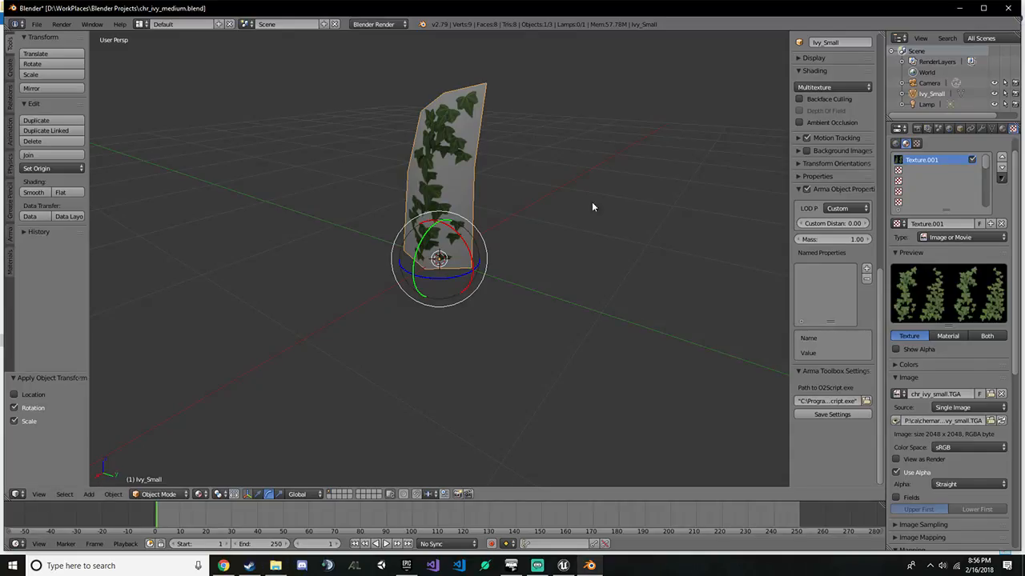
key(Delete)
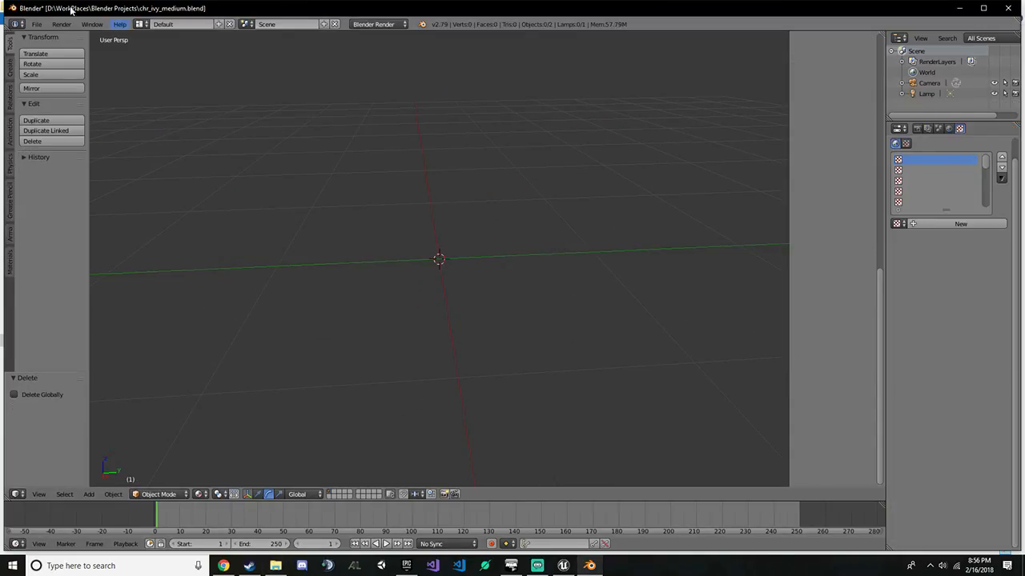
click(37, 24)
mouse_move(104, 228)
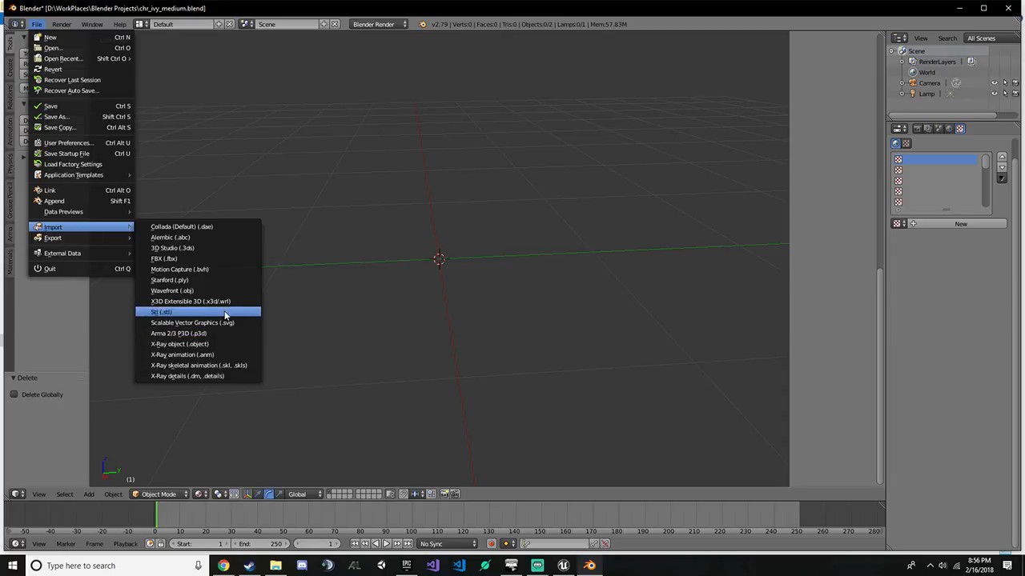
click(210, 259)
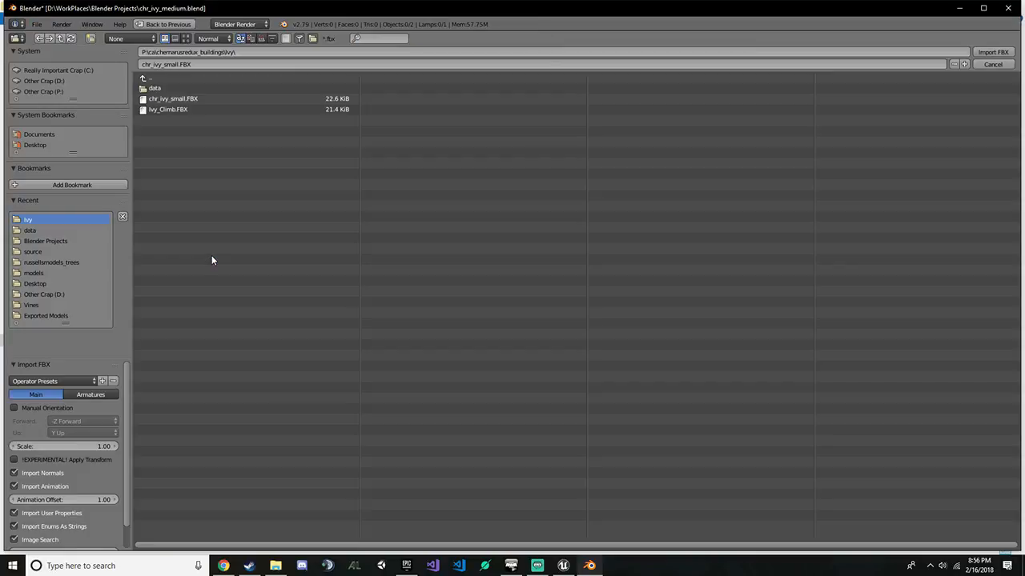
double_click(198, 109)
middle_drag(347, 242, 448, 245)
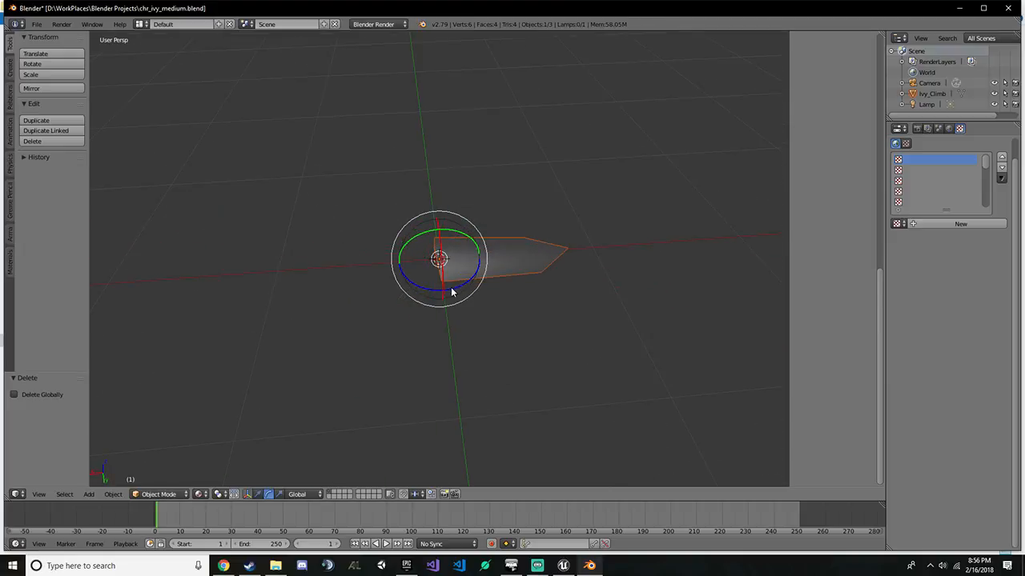
Replace Ivy_Climb's imported Ivy_Small_Inst.001 material with a new material and add a new image texture to it
click(931, 94)
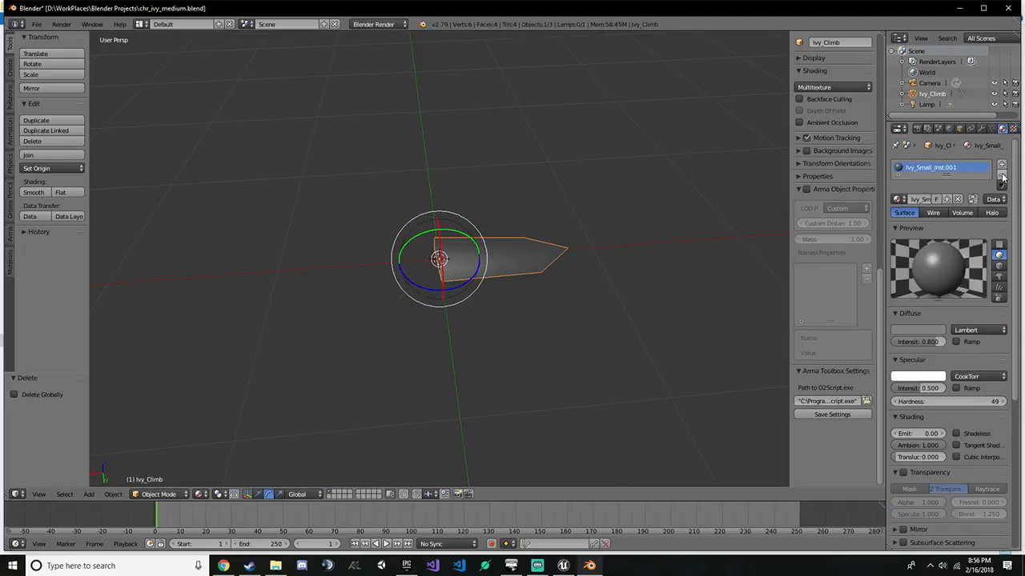
click(1001, 181)
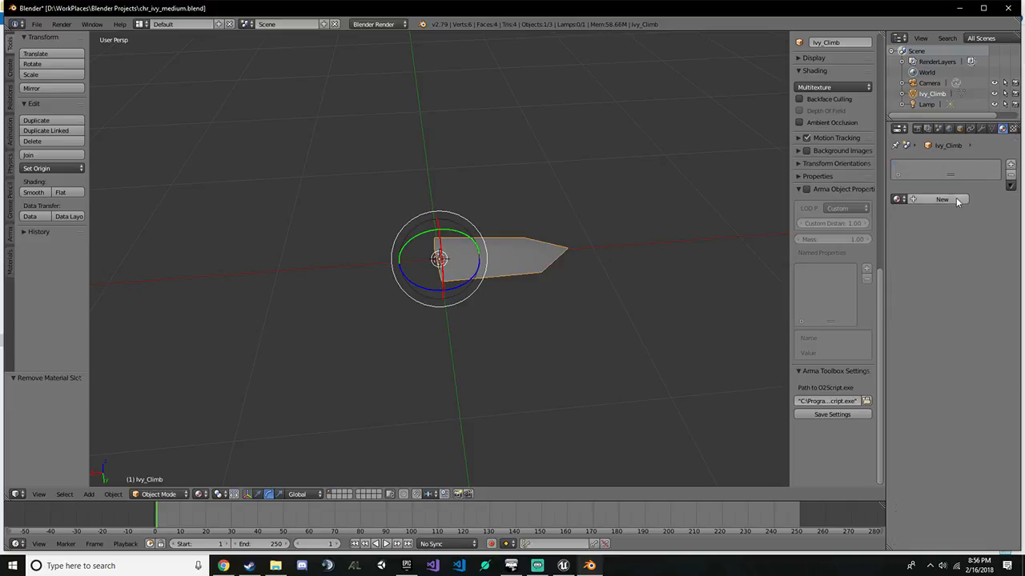
click(941, 200)
click(1013, 129)
click(948, 224)
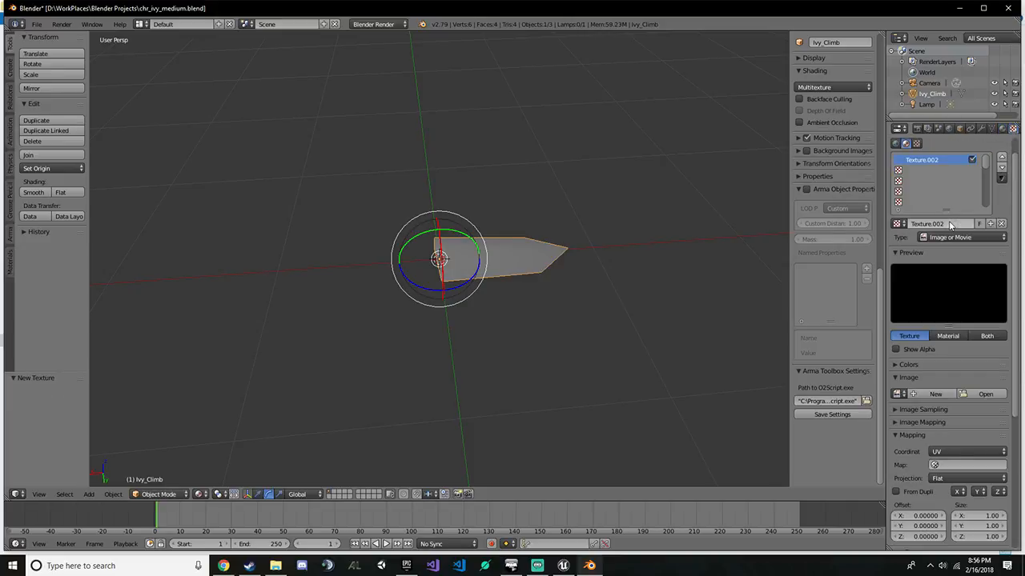
Switch to Unreal Editor and locate the BaseColor texture used by Ivy_Climb's Ivy_Small_Inst material in the Content Browser
click(563, 566)
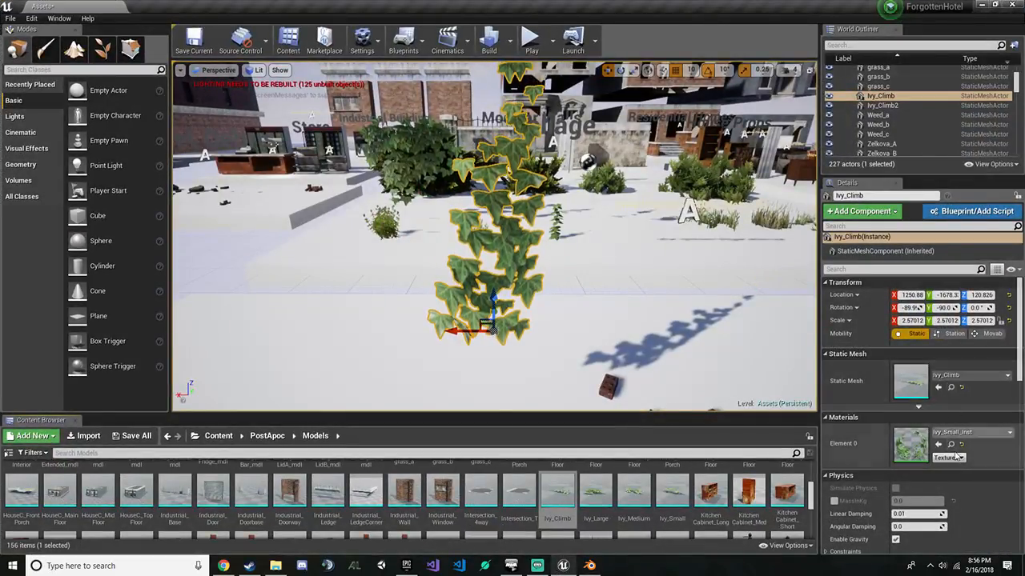
click(951, 444)
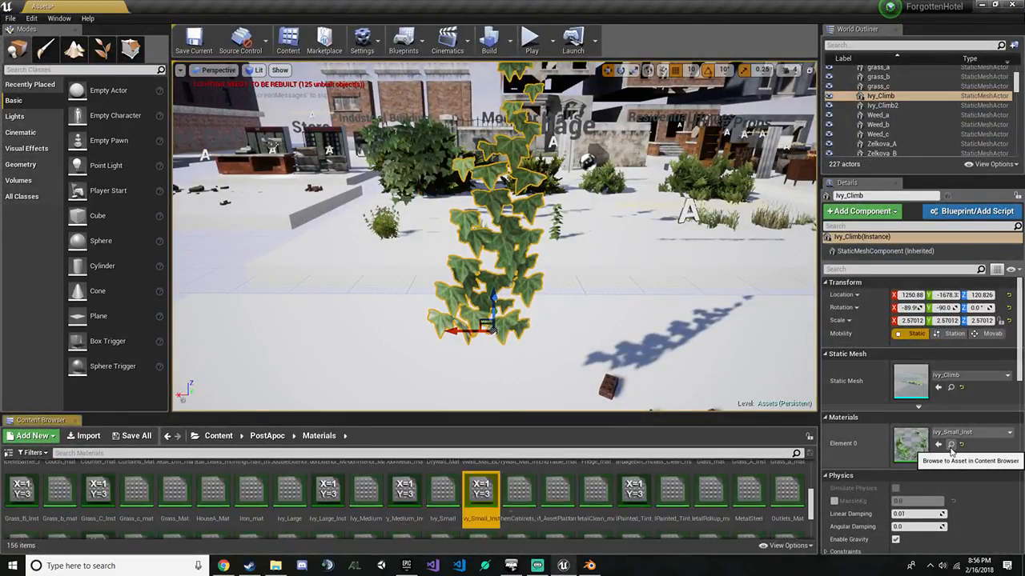
double_click(480, 490)
click(201, 301)
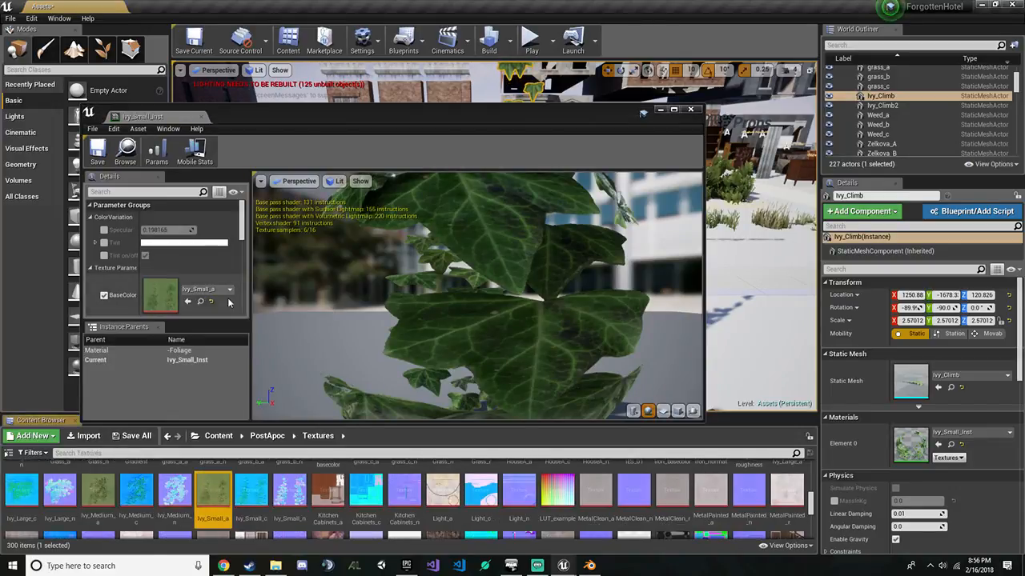
click(691, 110)
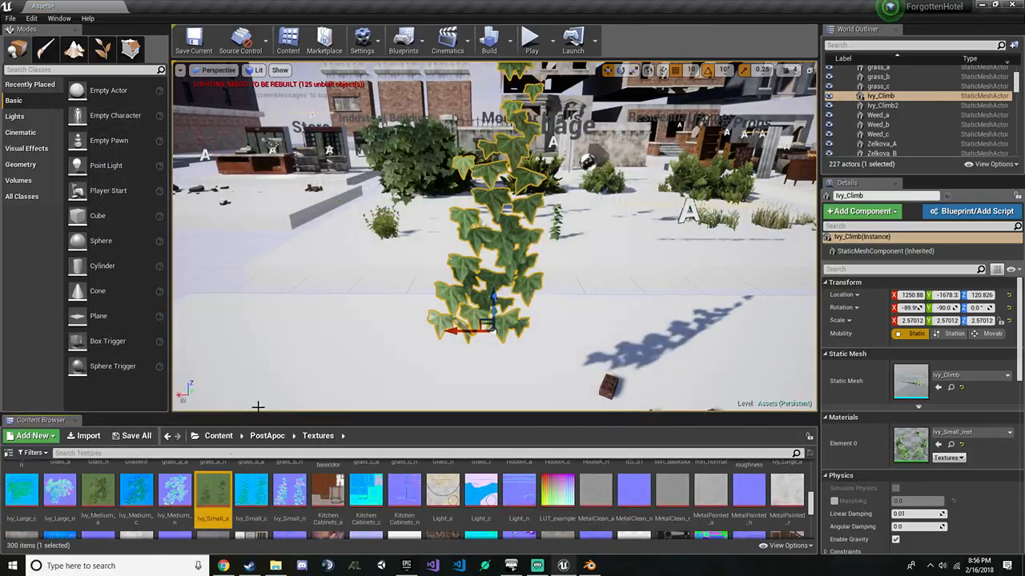
Export the Ivy_Small_a texture as a Targa file into the Ivy folder's data subfolder
right_click(213, 490)
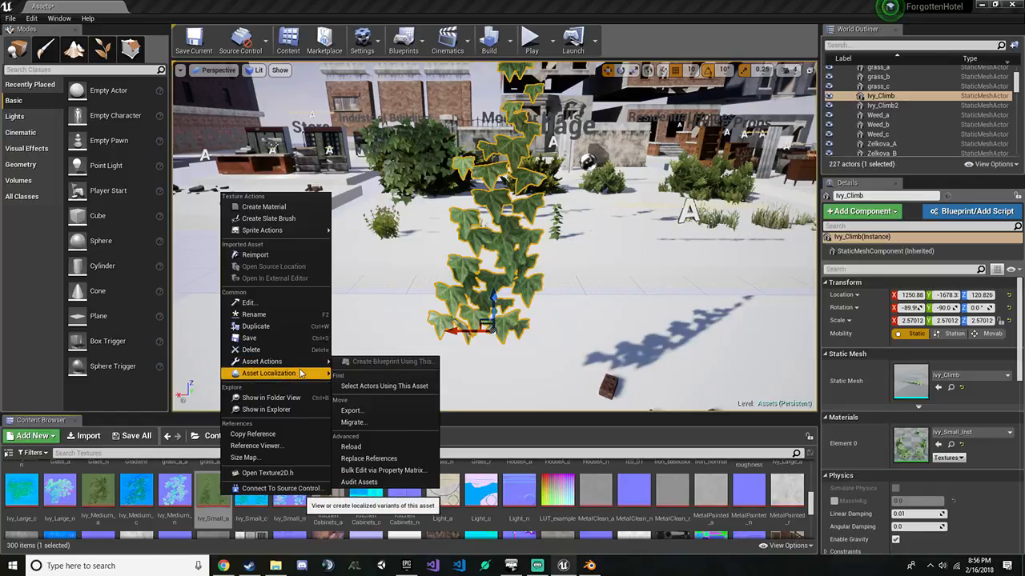
mouse_move(298, 364)
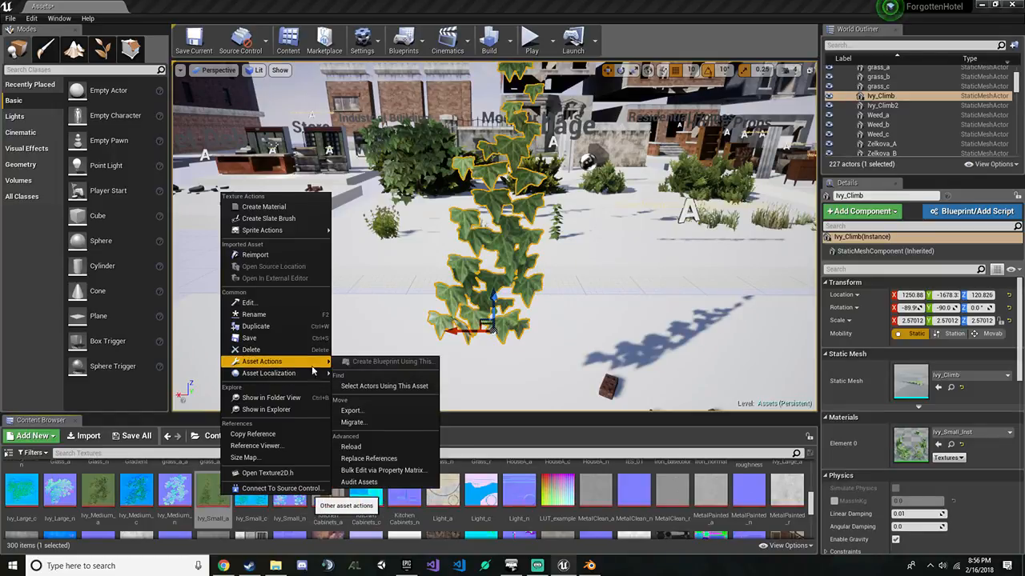
click(390, 410)
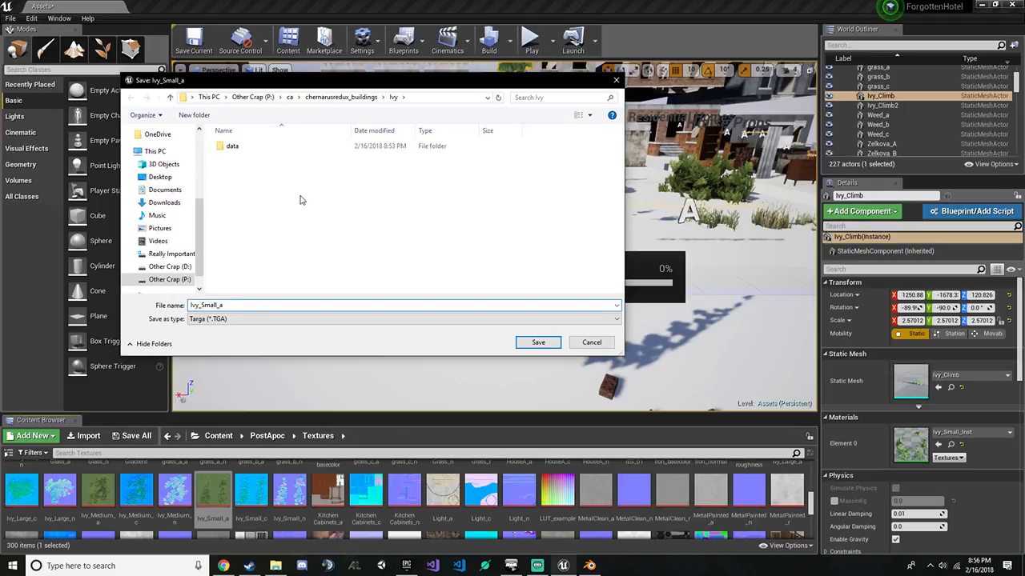
double_click(275, 147)
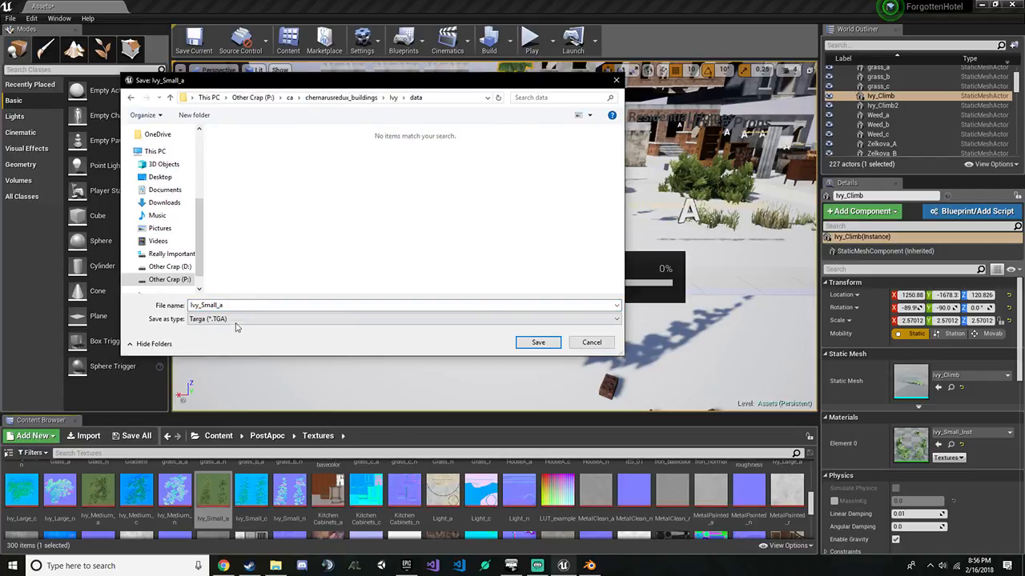
click(538, 342)
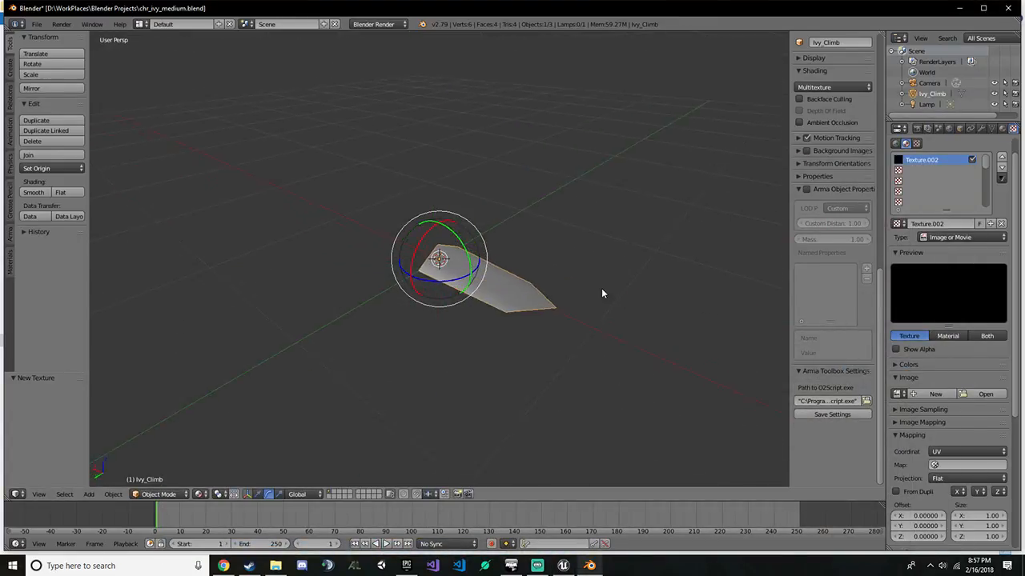
Load Ivy_Small_a.TGA from the Ivy data folder as the image of Ivy_Climb's new texture in Blender
middle_drag(602, 289, 629, 312)
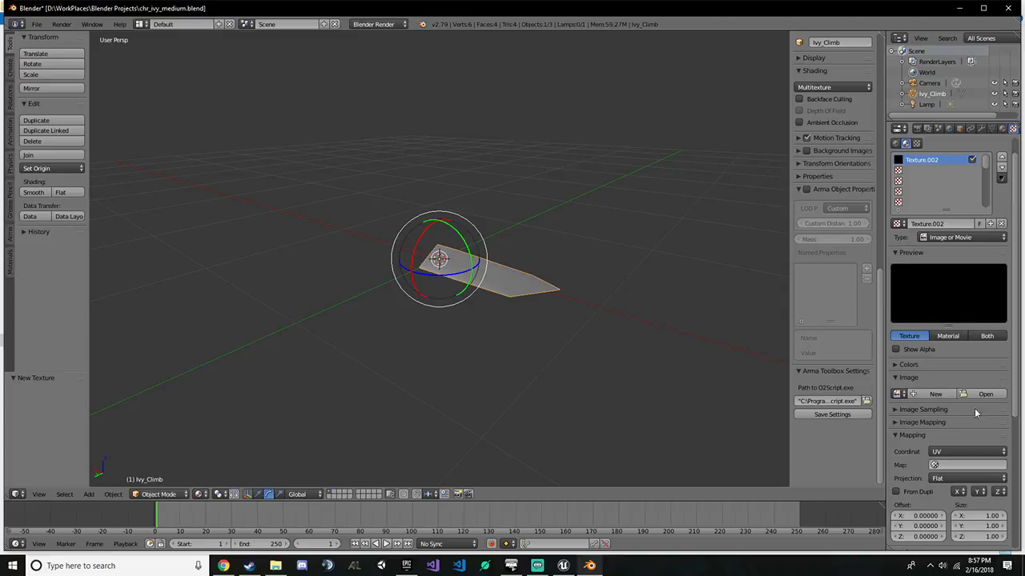
click(983, 394)
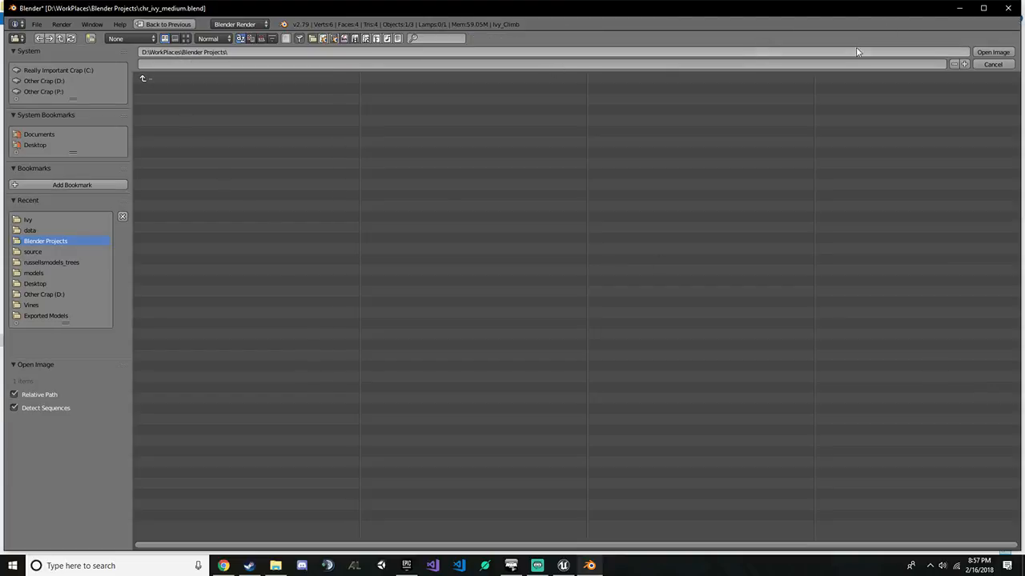
click(276, 566)
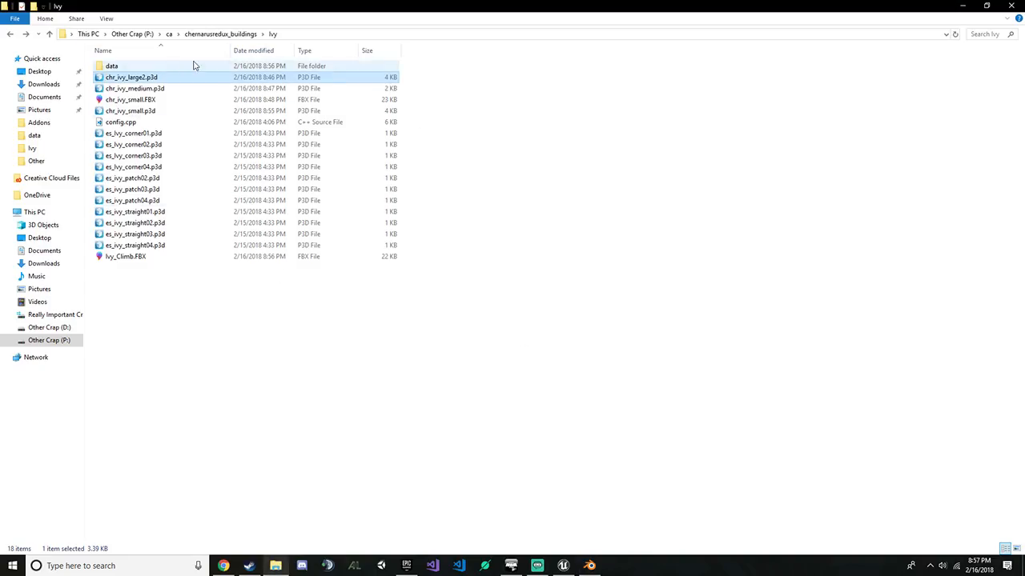
double_click(194, 65)
click(377, 35)
key(ctrl+c)
key(alt+Tab)
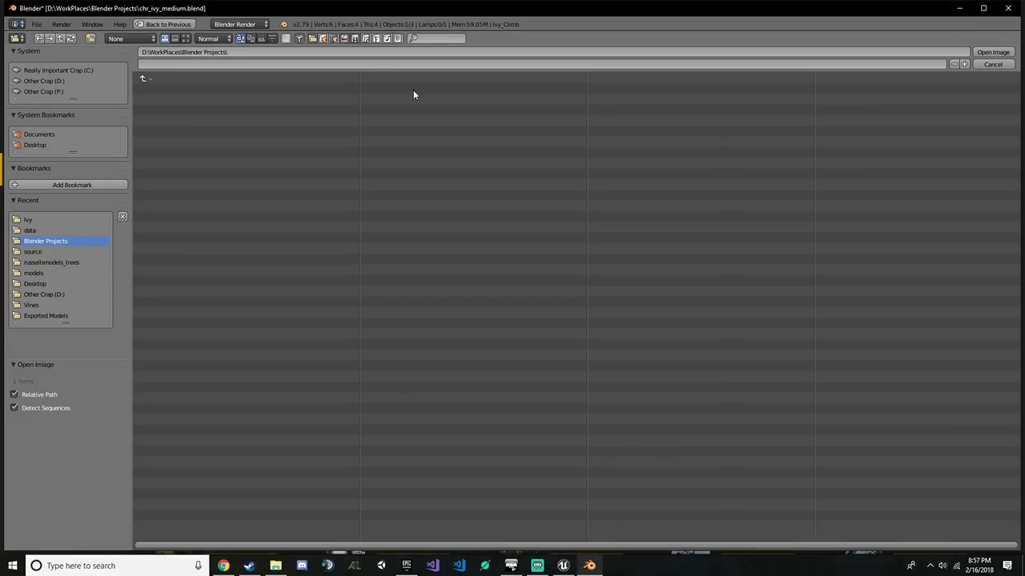
key(ctrl+v)
double_click(287, 88)
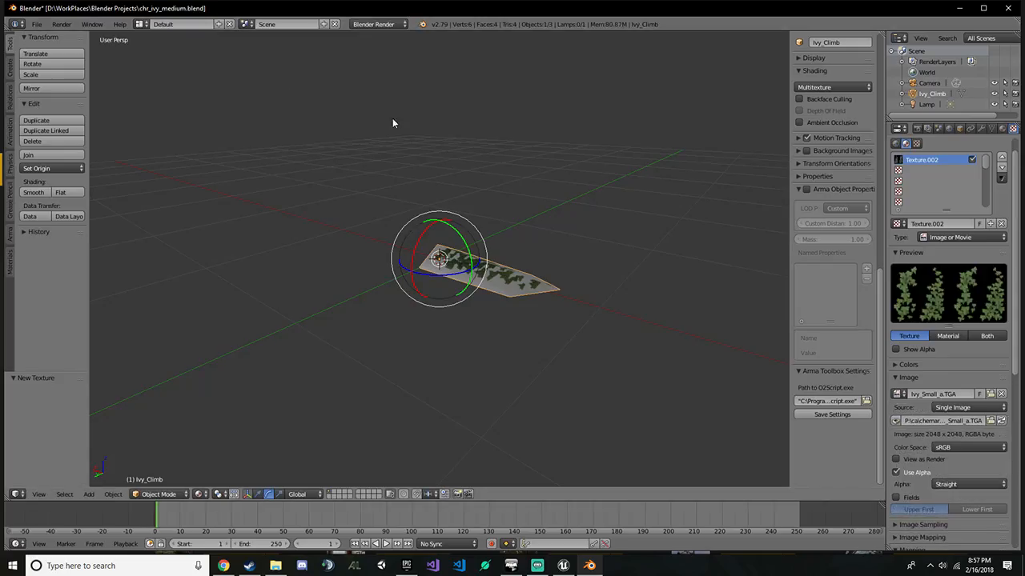
middle_drag(498, 314, 539, 309)
key(s)
key(x)
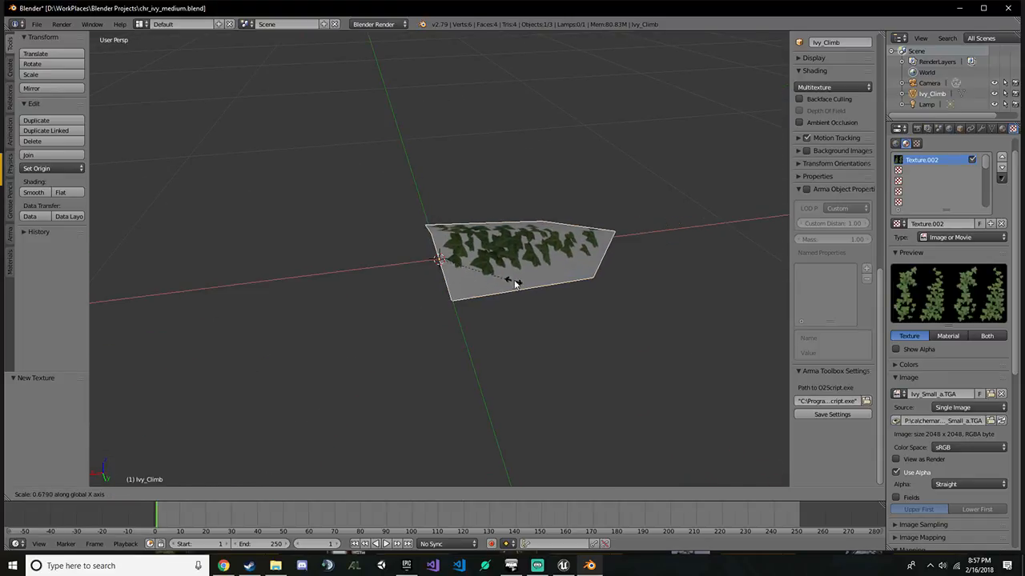
right_click(583, 269)
Scale the Ivy_Climb mesh uniformly by a factor of 1.38
scroll(546, 255, down, 5)
key(s)
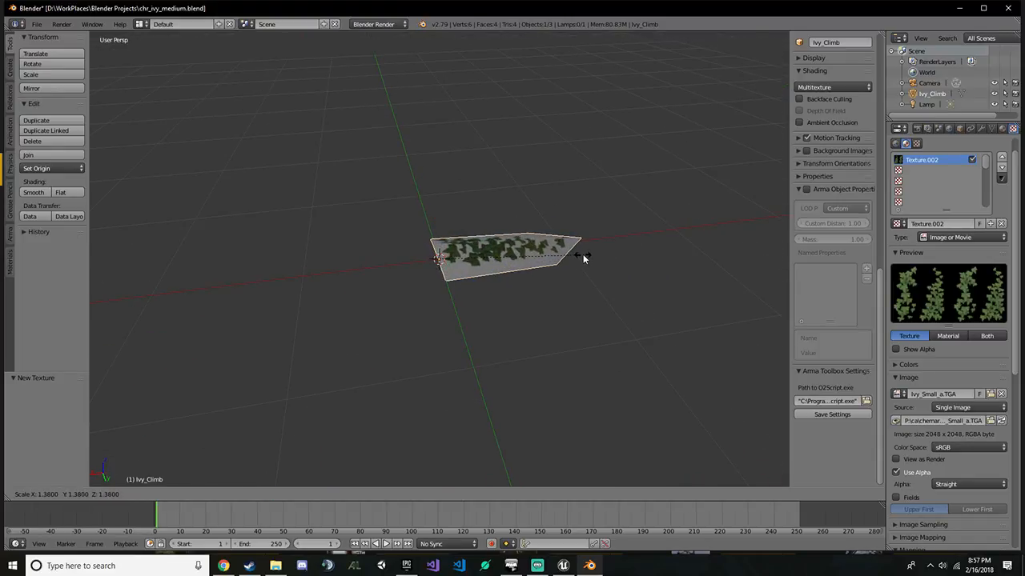
click(582, 254)
Rotate the Ivy_Climb mesh 95° about the global Y axis to stand it up
key(r)
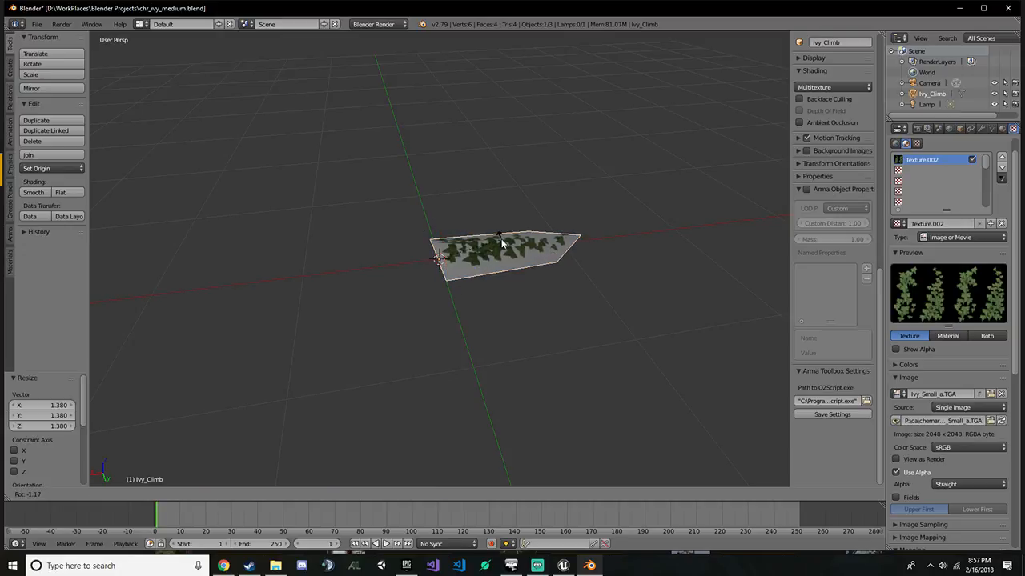
key(x)
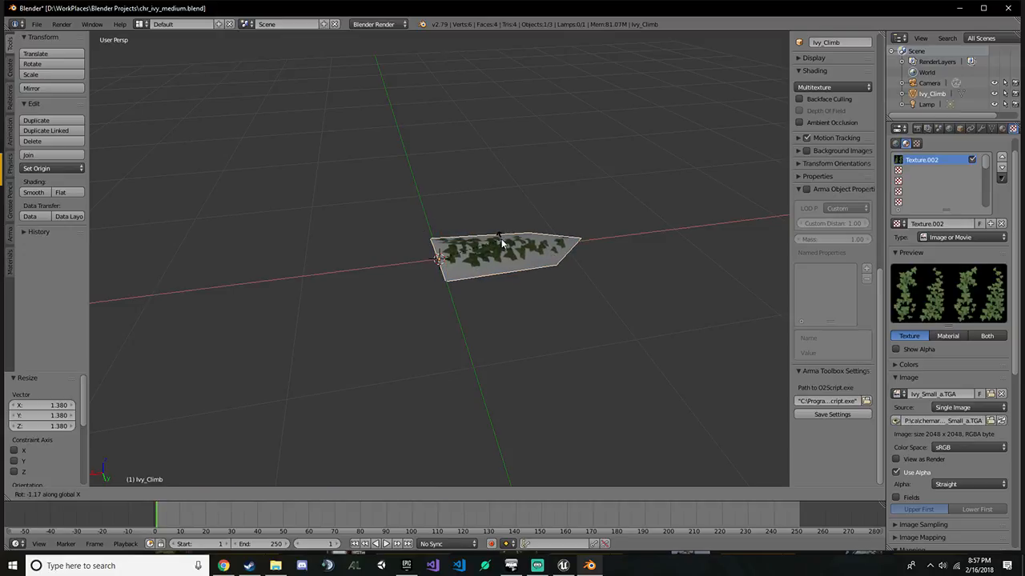
key(z)
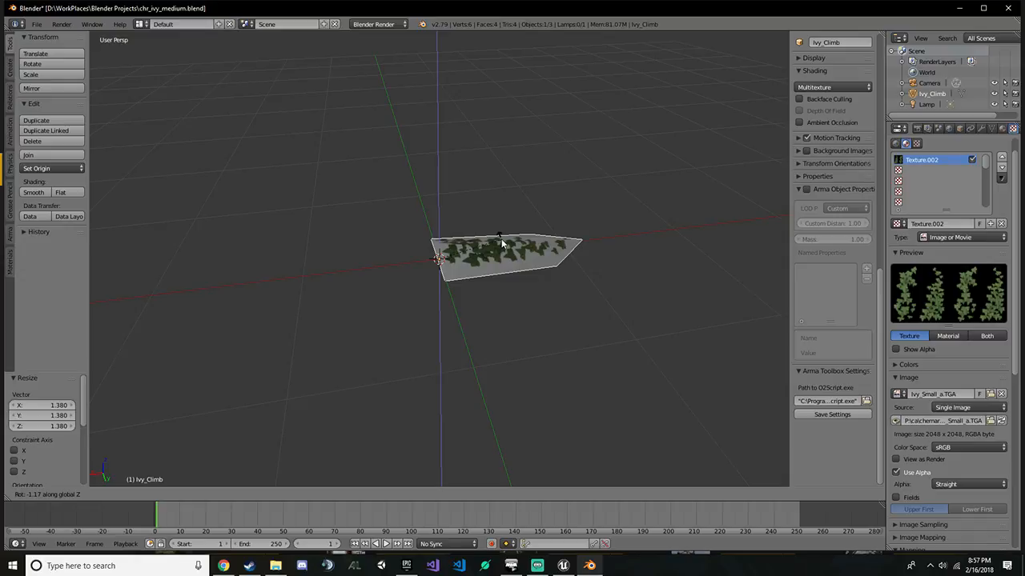
key(y)
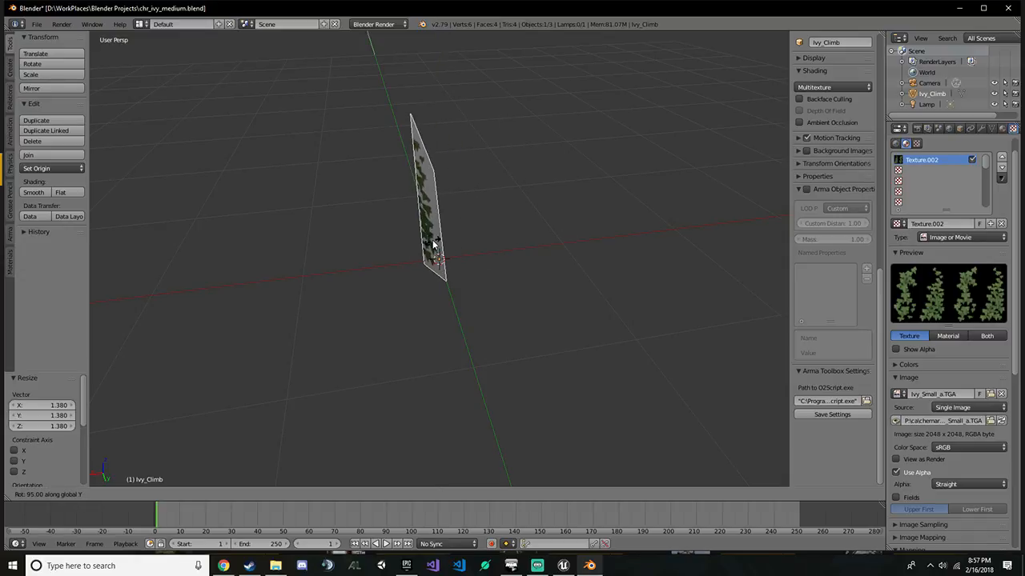
click(433, 244)
Correct Ivy_Climb's upright tilt with a further 5° rotation in the side view
scroll(437, 249, up, 4)
middle_drag(451, 252, 462, 219)
key(r)
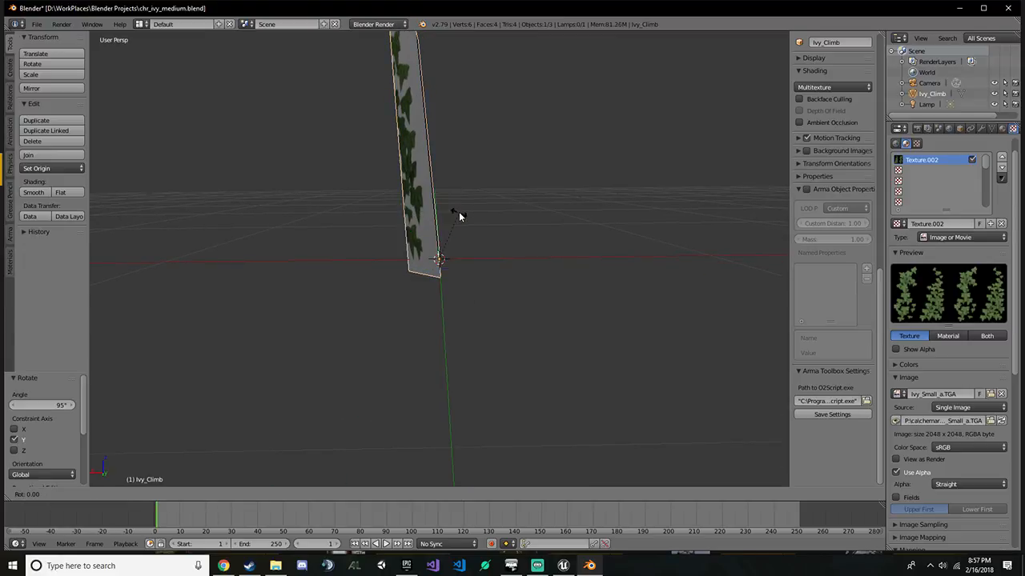
click(460, 213)
Scale the upright Ivy_Climb mesh uniformly by a factor of 1.091
middle_drag(332, 209, 530, 207)
scroll(471, 159, up, 4)
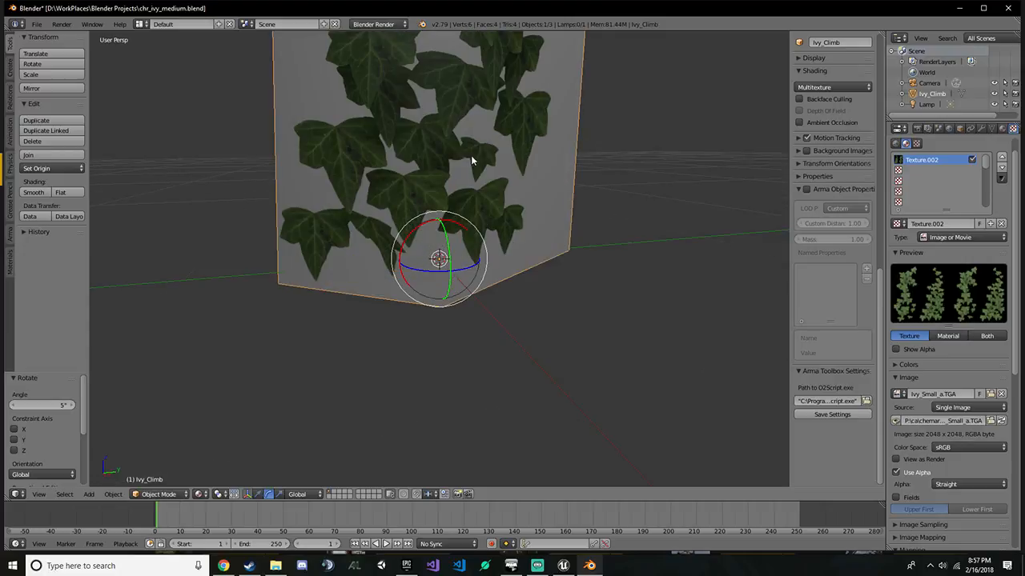
scroll(477, 159, down, 6)
scroll(476, 157, down, 4)
key(s)
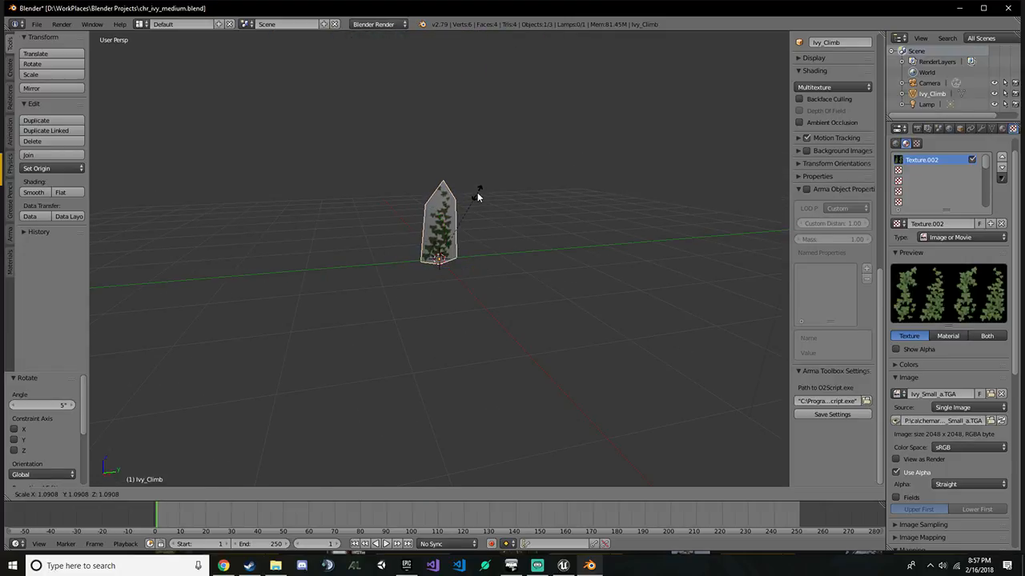
click(478, 193)
Examine Ivy_Climb's size and upright orientation from several distances and angles
scroll(512, 200, up, 3)
scroll(533, 207, down, 3)
scroll(526, 208, up, 3)
scroll(506, 204, down, 4)
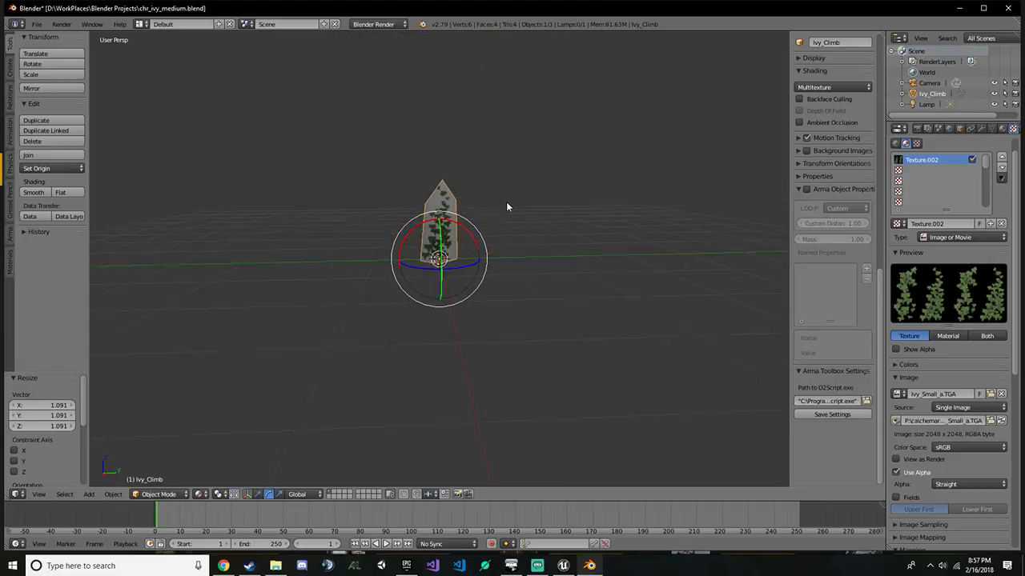
middle_drag(506, 204, 467, 208)
scroll(467, 203, down, 2)
scroll(466, 204, up, 6)
scroll(467, 203, down, 6)
scroll(467, 203, up, 6)
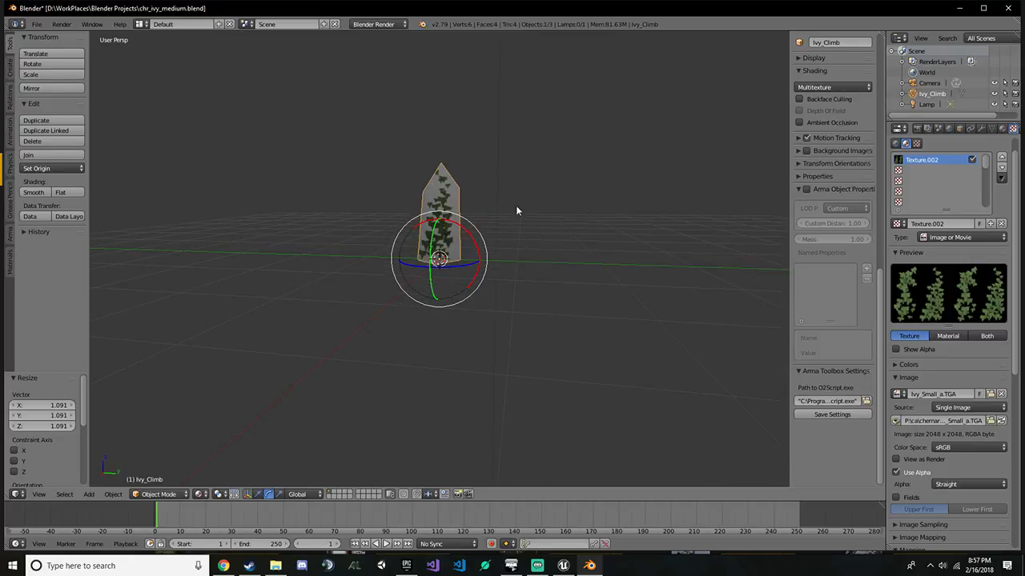
Enable the Arma object properties for Ivy_Climb and set its custom LOD distance to 0
click(797, 189)
click(797, 189)
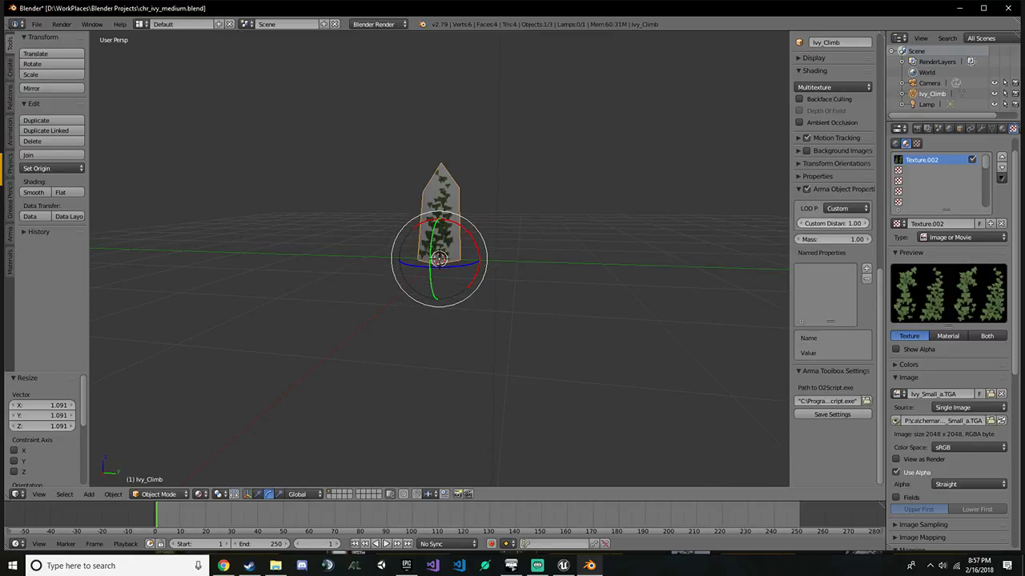
click(841, 224)
Apply Ivy_Climb's location, rotation and scale transforms to the mesh
middle_drag(745, 211, 565, 302)
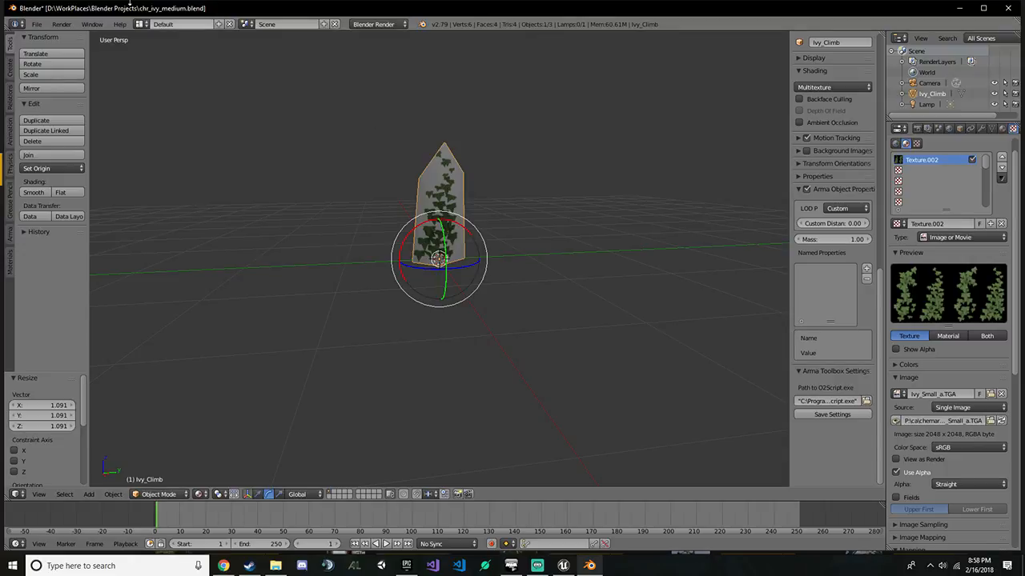
click(37, 24)
mouse_move(97, 239)
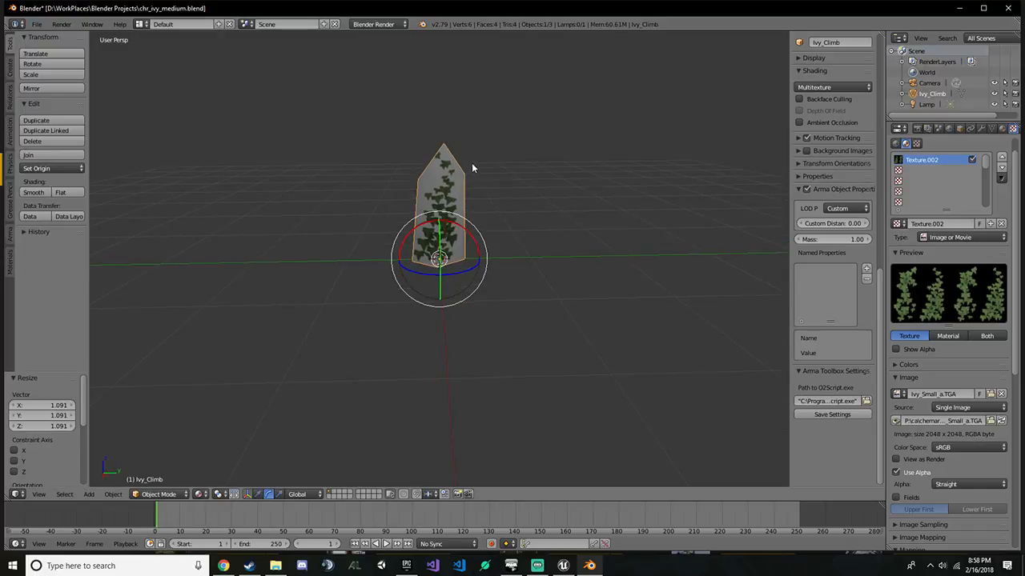
key(ctrl+a)
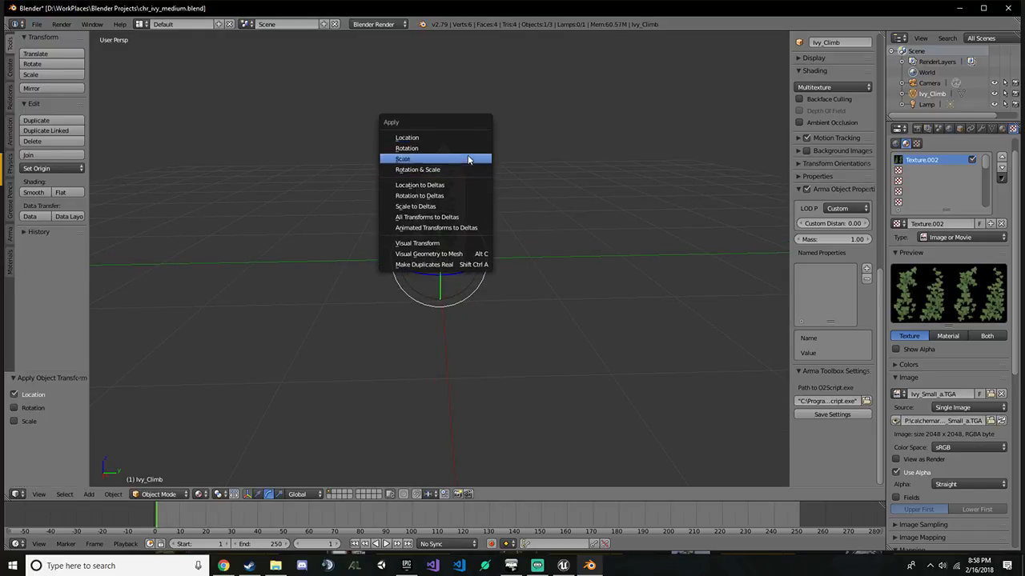
click(470, 162)
Export the model as an Arma 2/3 P3D named chr_ivy_climb.p3d into the Ivy folder
middle_drag(473, 184, 339, 240)
click(36, 24)
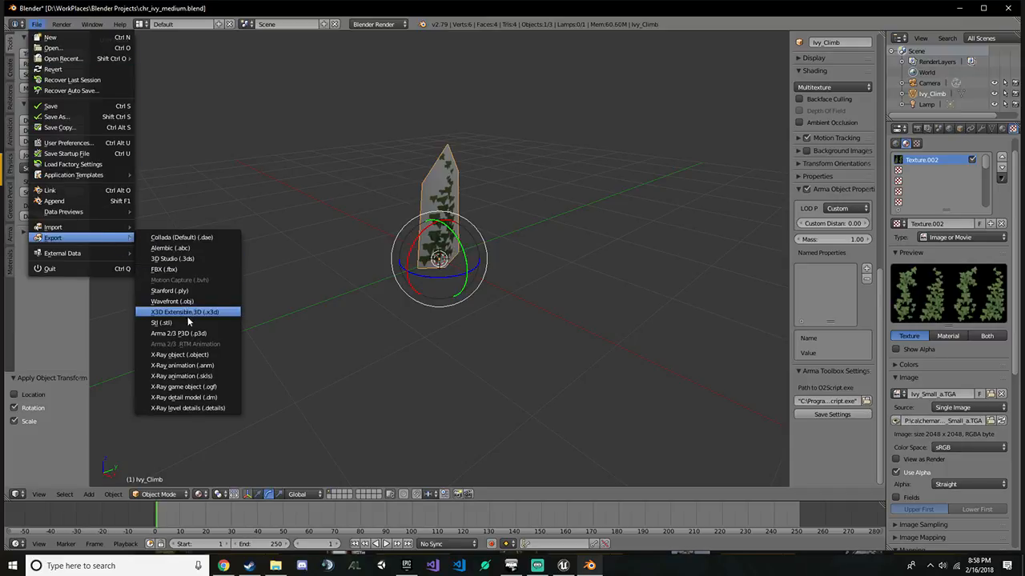
click(204, 332)
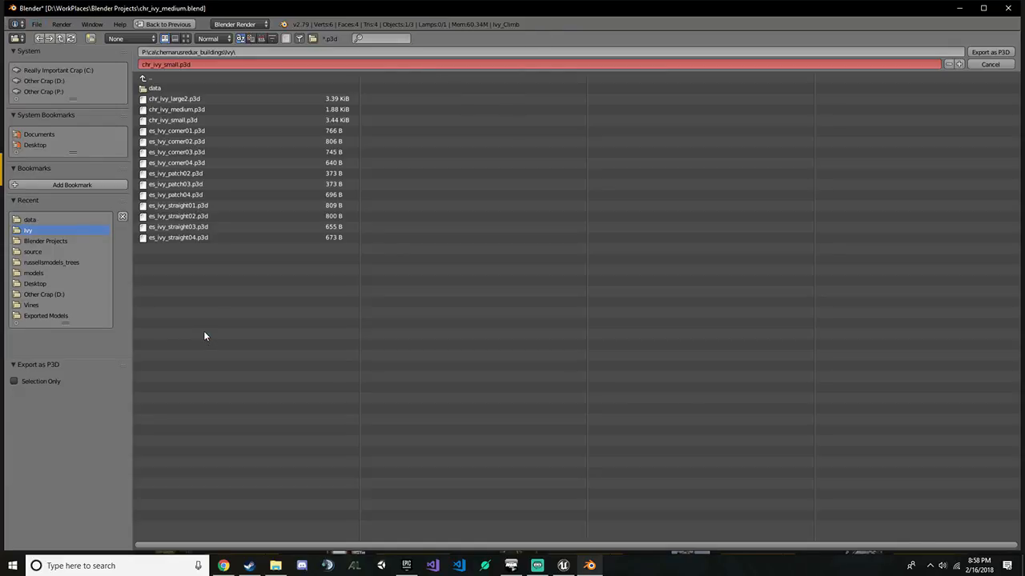
click(204, 64)
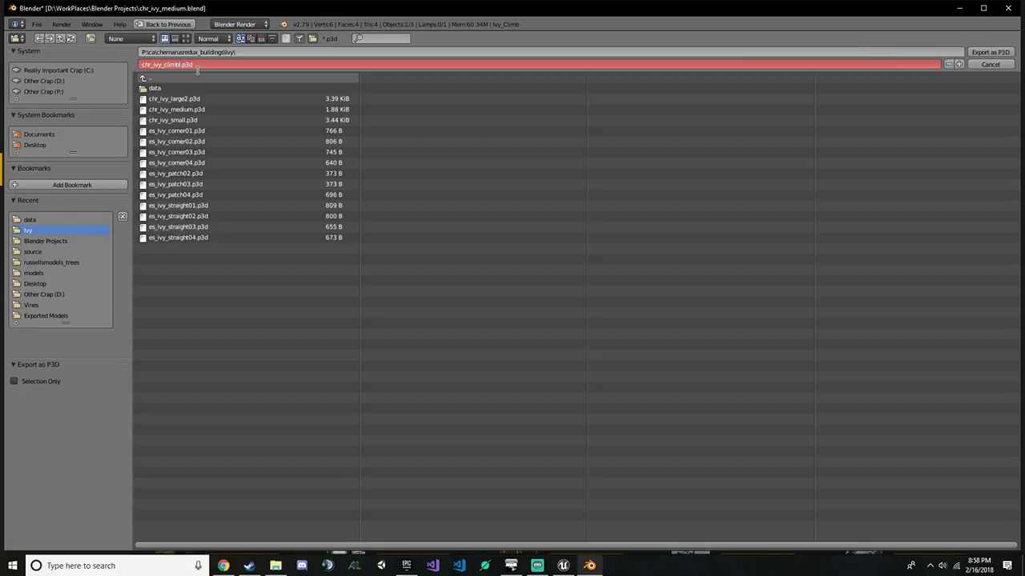
text(chr_ivy_climbl.p3d)
key(Return)
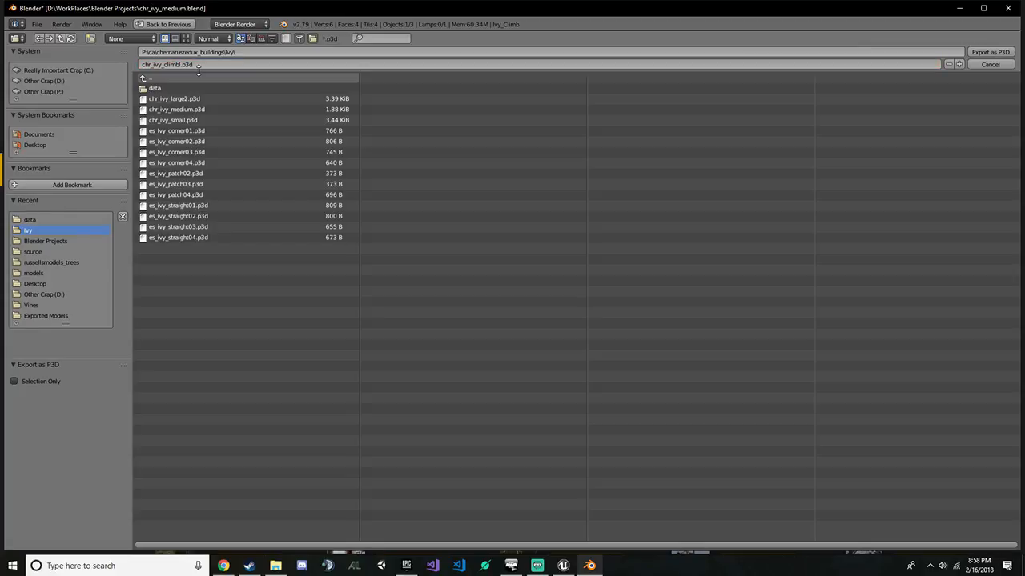
click(180, 64)
key(Return)
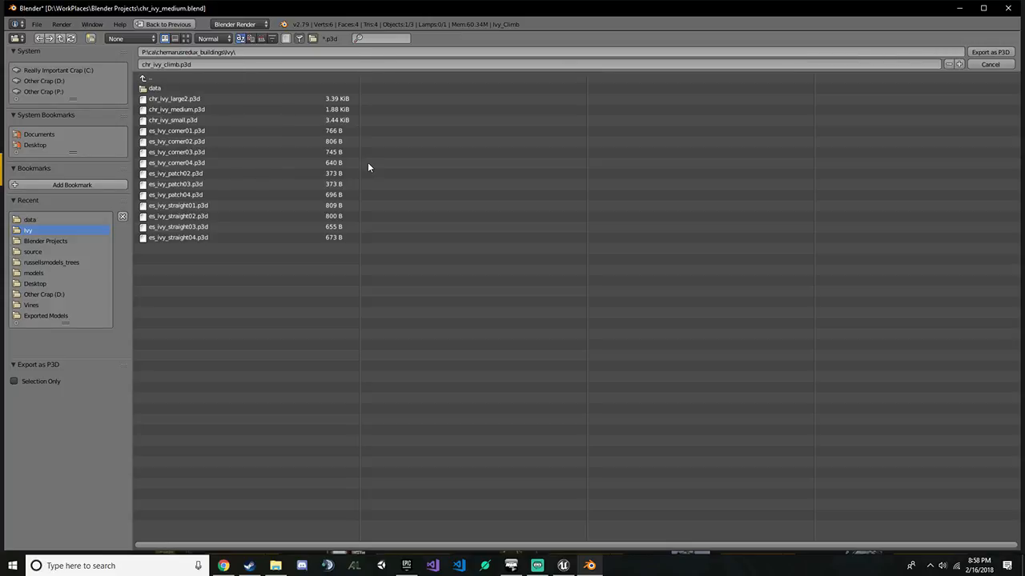
key(Return)
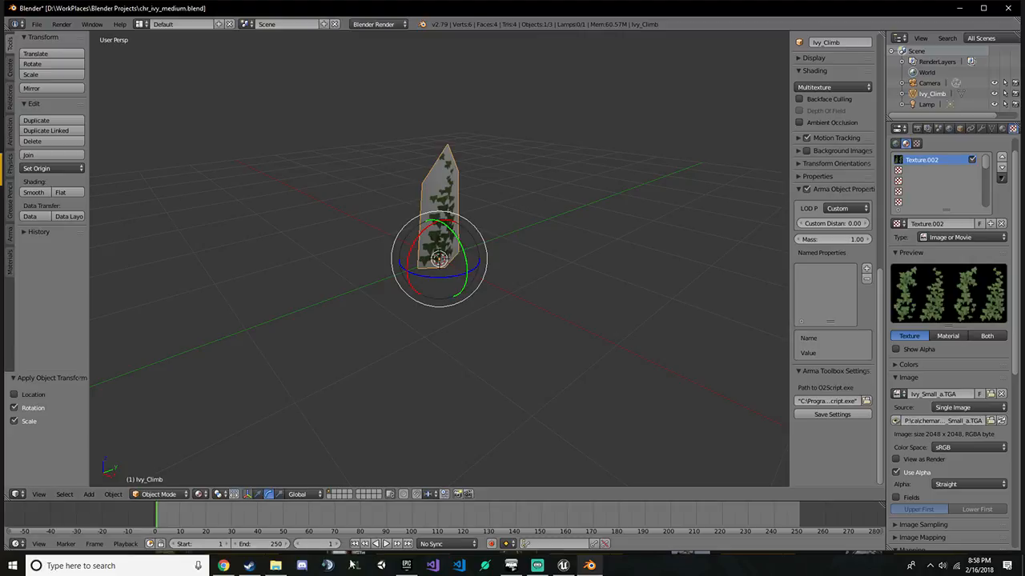
Switch to File Explorer and open chr_ivy_climb.p3d from the Ivy folder in Object Builder
click(276, 566)
click(272, 34)
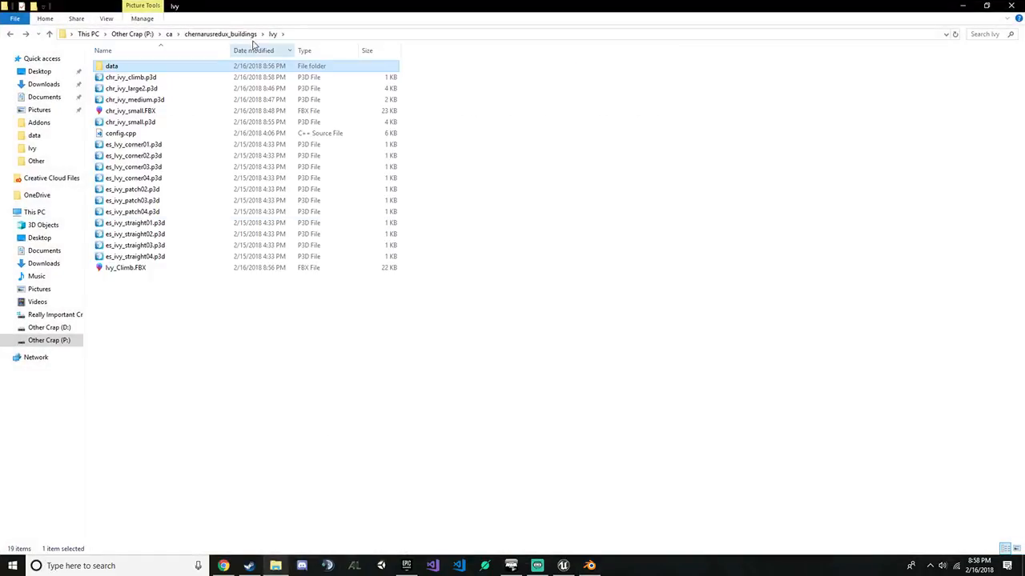
double_click(198, 77)
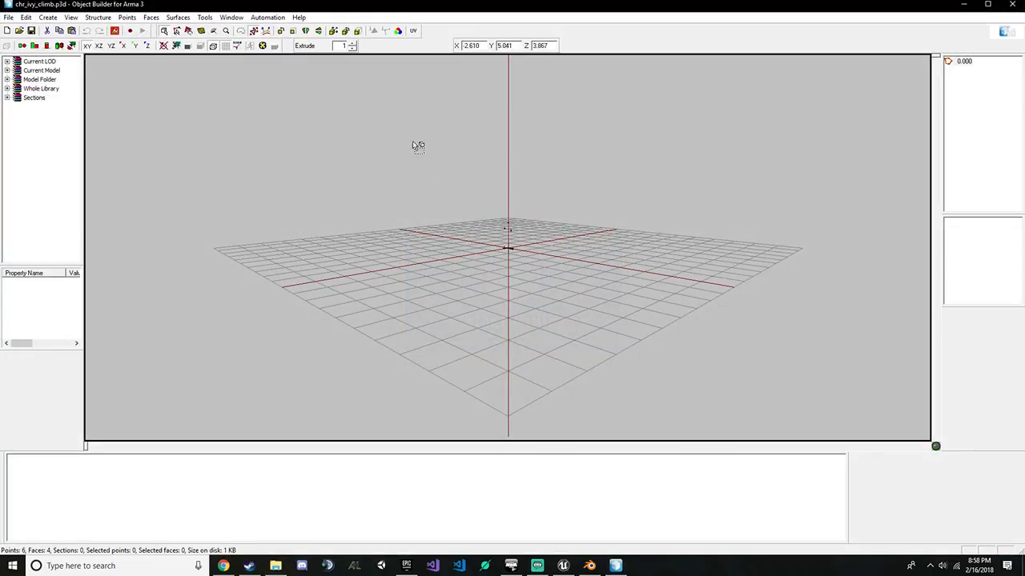
Select the whole ivy mesh and run Find Components on its topology
drag(416, 145, 597, 336)
click(98, 17)
mouse_move(164, 85)
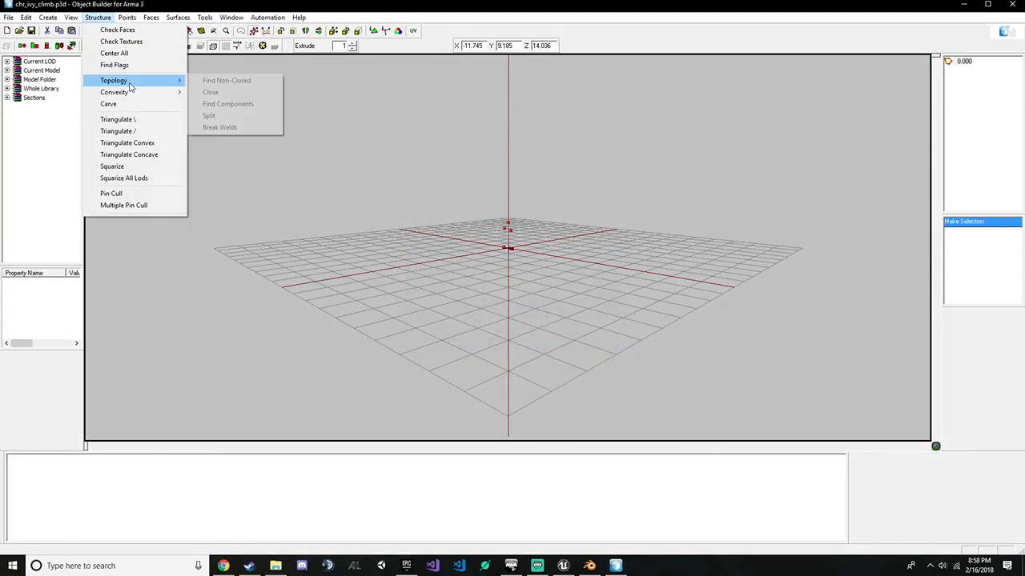
click(240, 104)
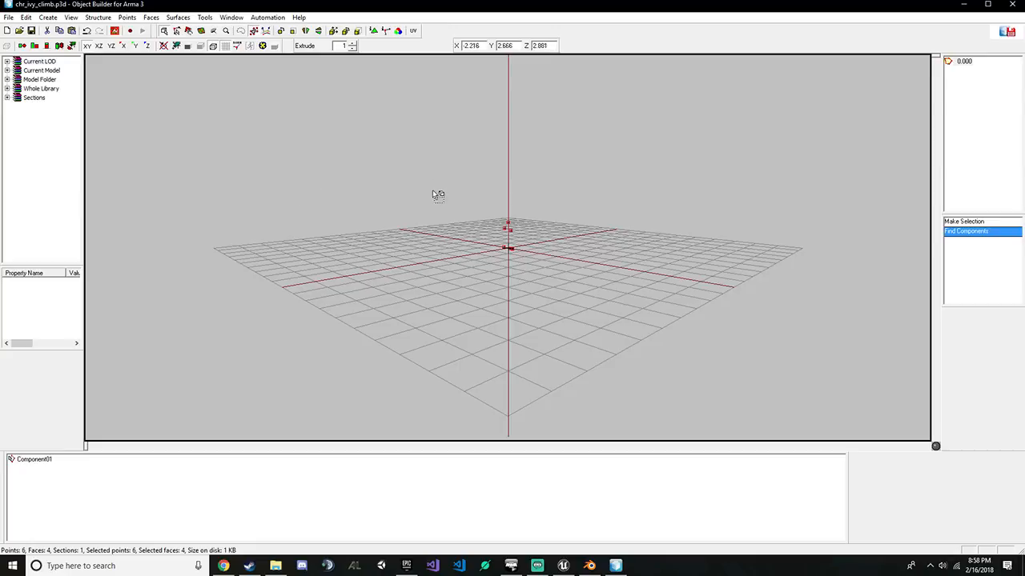
Duplicate the entire ivy mesh in place and reverse the faces of the copy
drag(432, 191, 627, 349)
key(ctrl+v)
key(w)
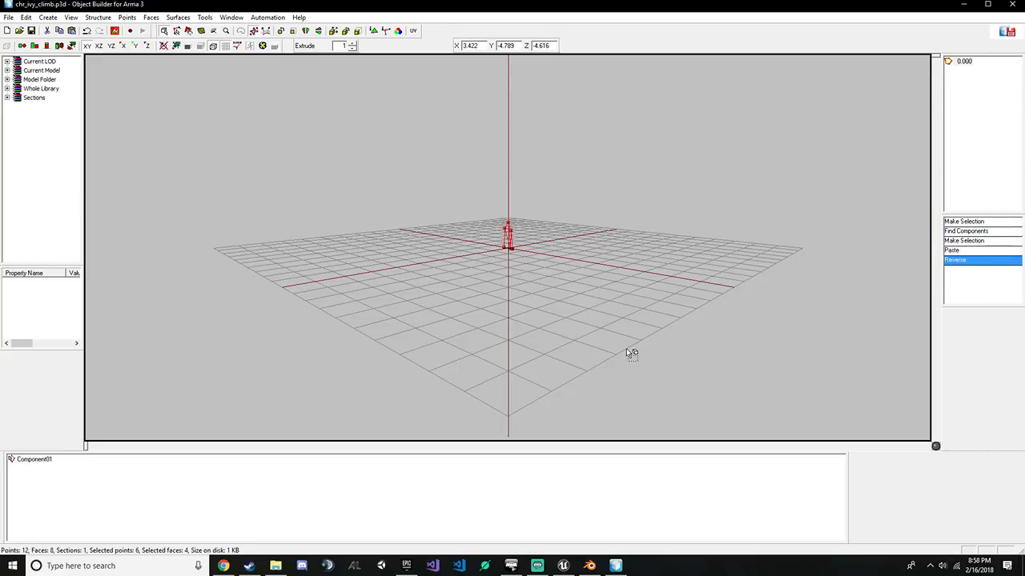
scroll(519, 214, down, 2)
scroll(522, 211, up, 3)
scroll(528, 213, up, 2)
key(e)
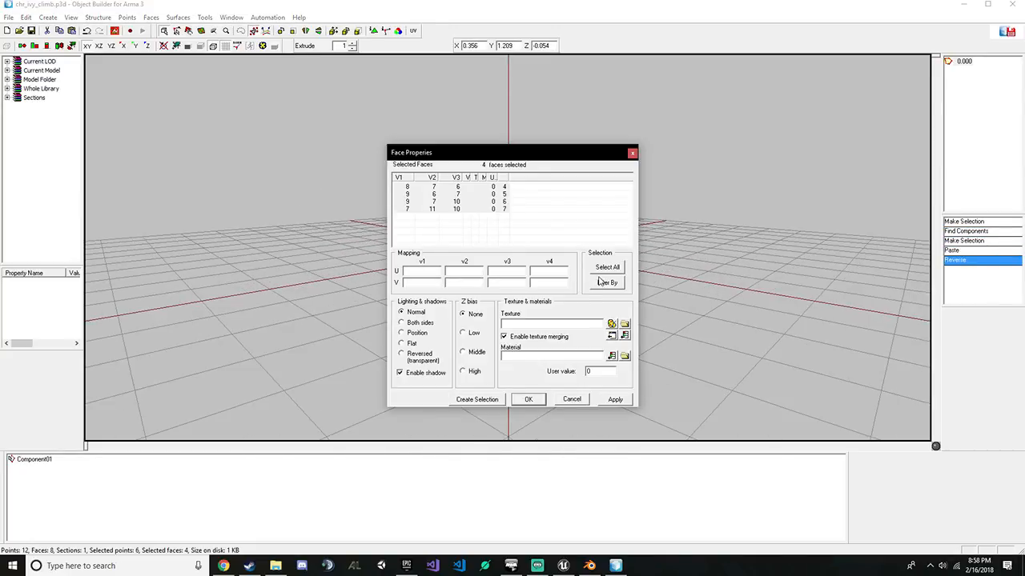
click(583, 402)
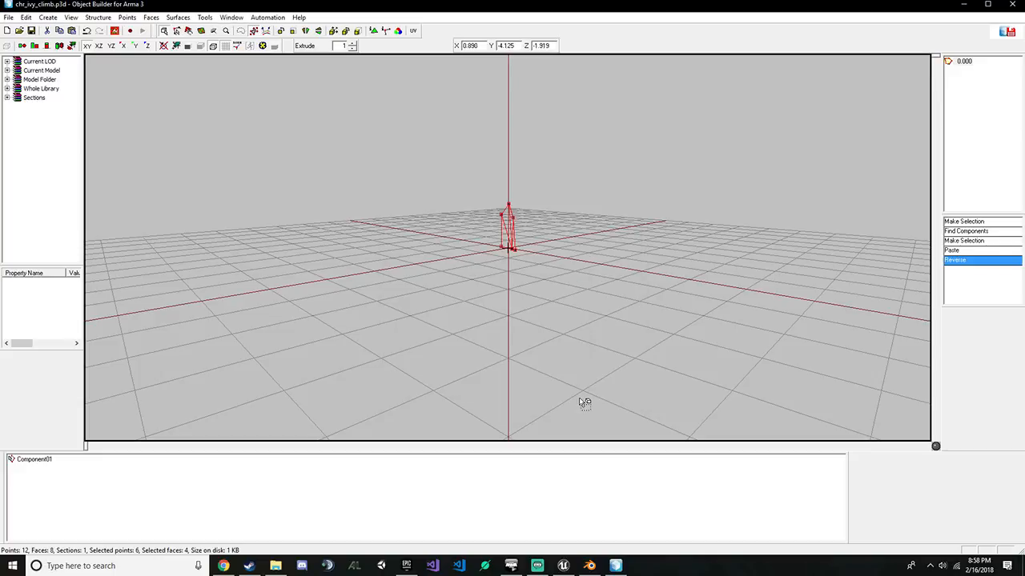
Inspect Ivy_Small_a.TGA from the Ivy data folder in Texture Viewer and compare it with Ivy_Climb in Blender
click(968, 4)
double_click(240, 67)
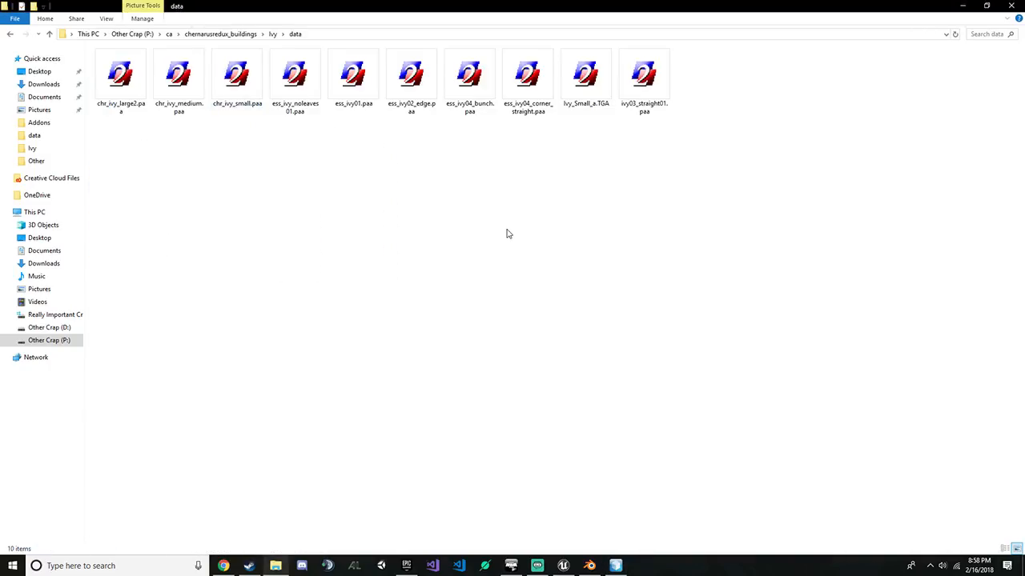
click(586, 96)
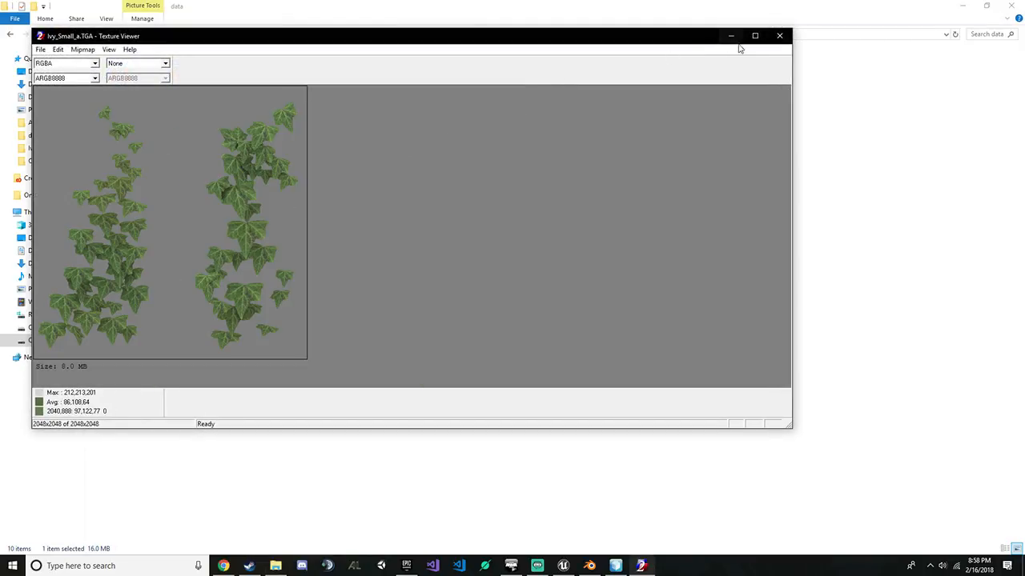
click(779, 36)
click(777, 35)
click(777, 113)
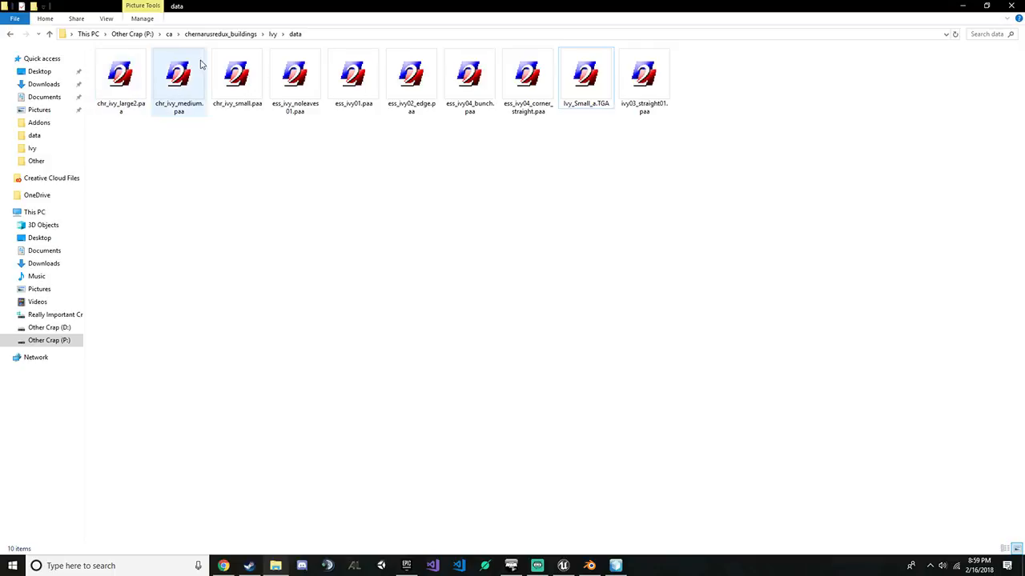
double_click(567, 84)
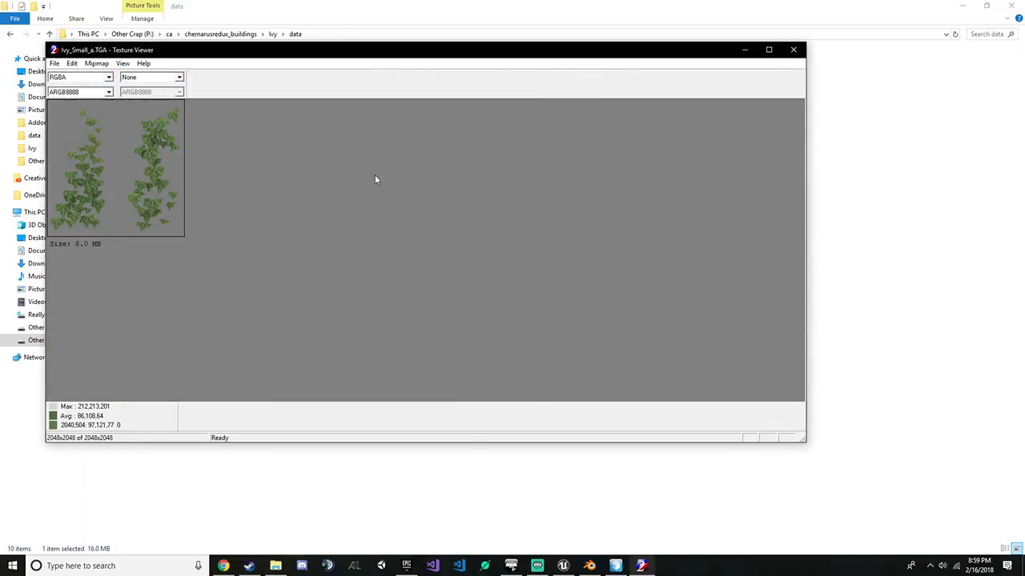
click(793, 49)
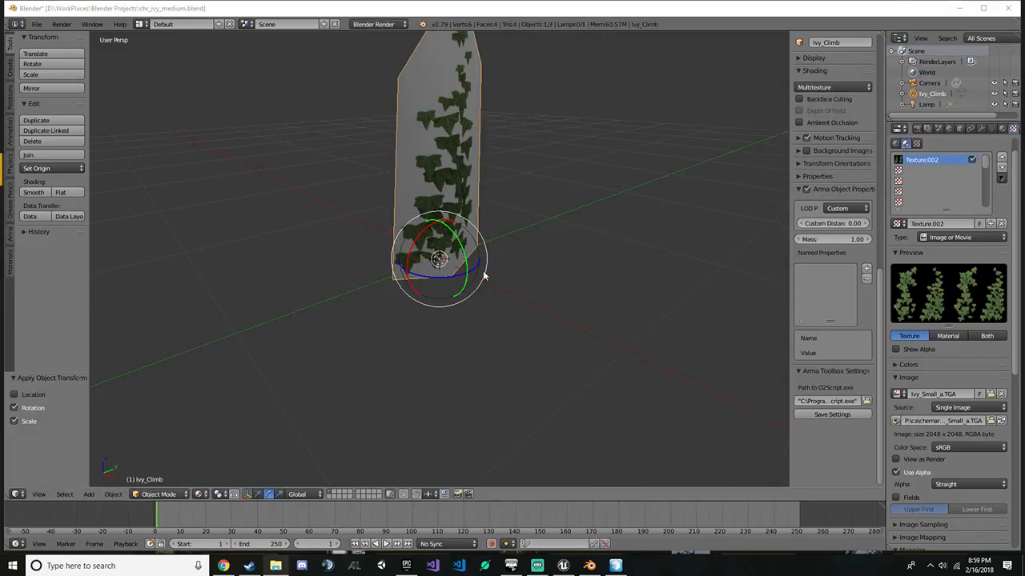
scroll(479, 245, down, 3)
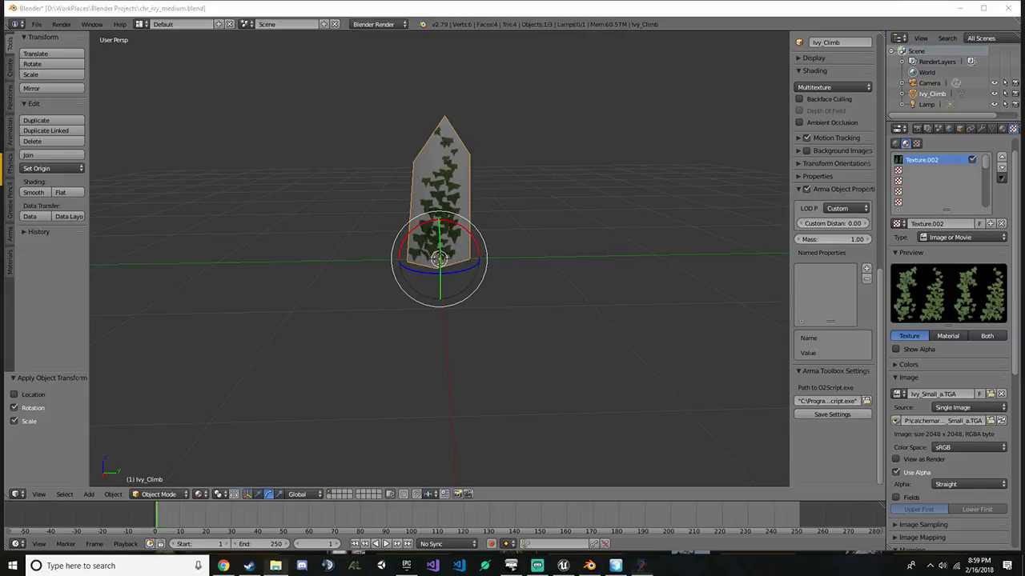
Permanently delete Ivy_Small_a.TGA from the Ivy data folder and switch back to Object Builder
click(275, 566)
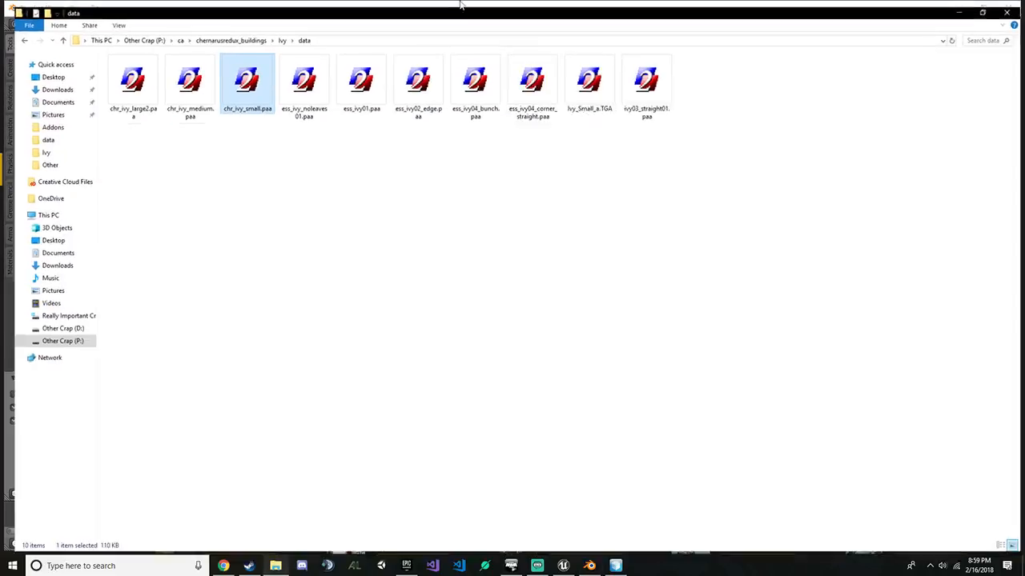
click(602, 95)
key(Delete)
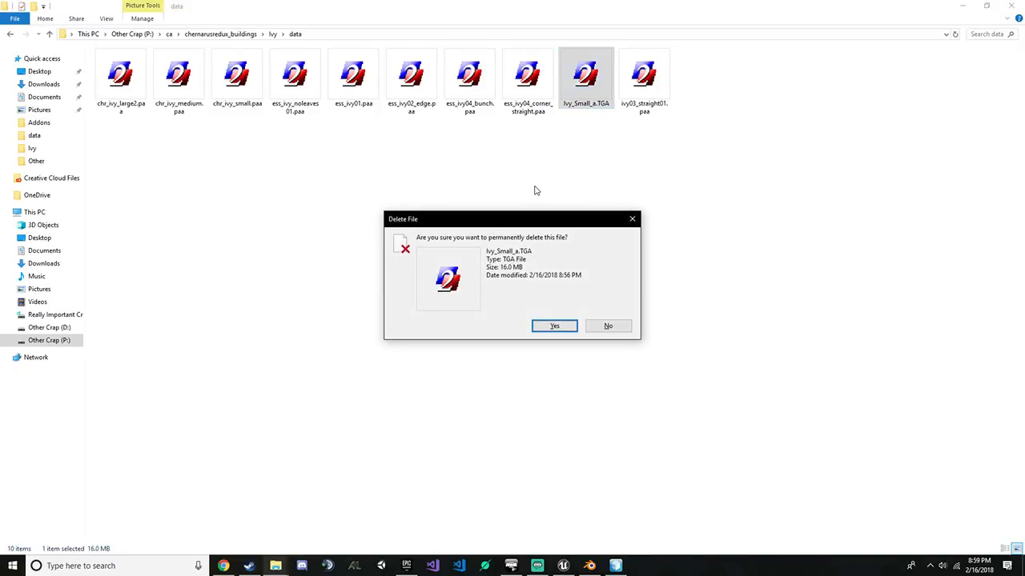
key(Return)
click(615, 566)
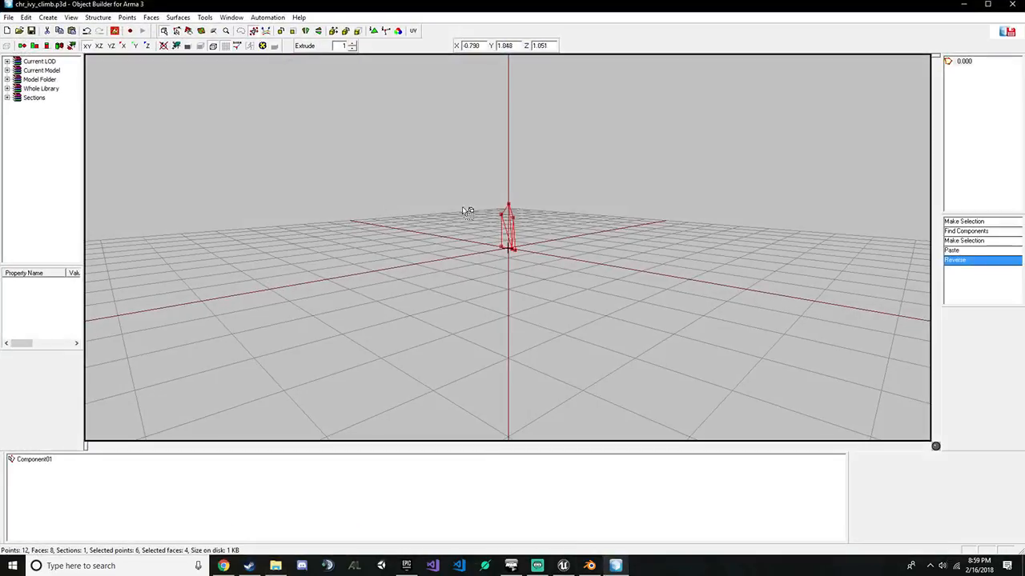
Select the whole ivy mesh and choose chr_ivy_small.paa from the data folder as its face texture
drag(451, 153, 621, 315)
key(e)
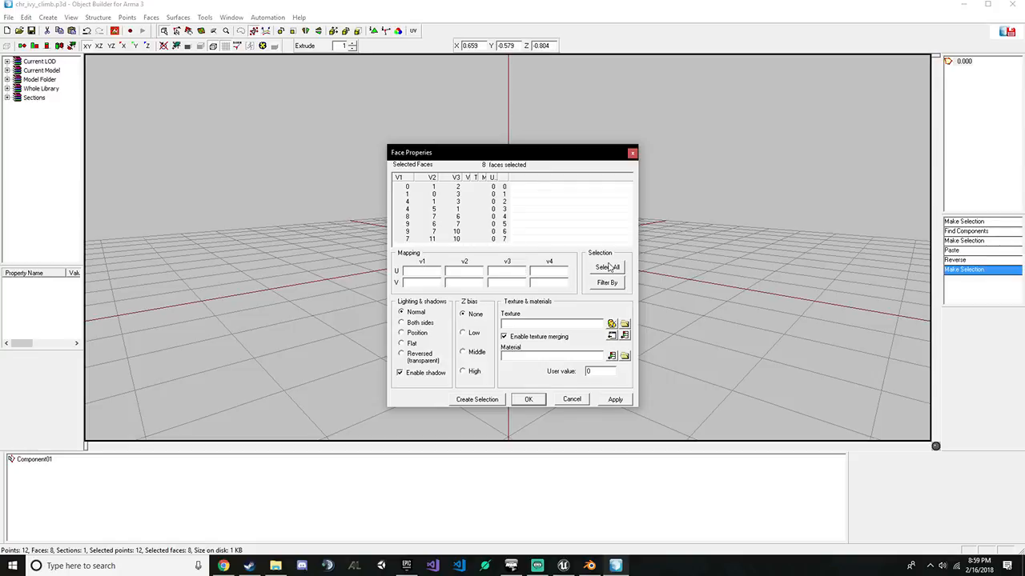
click(624, 335)
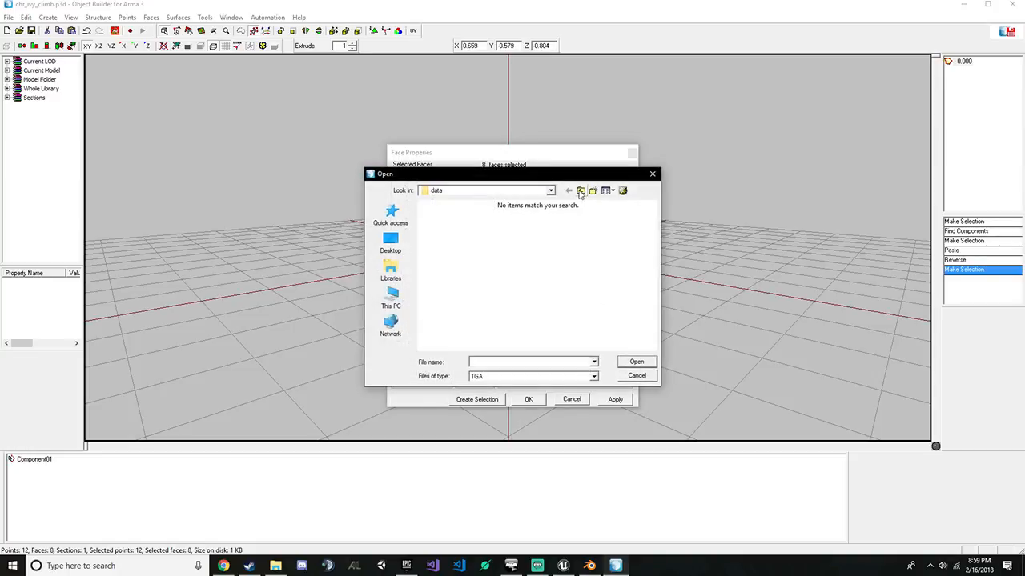
click(496, 376)
click(485, 395)
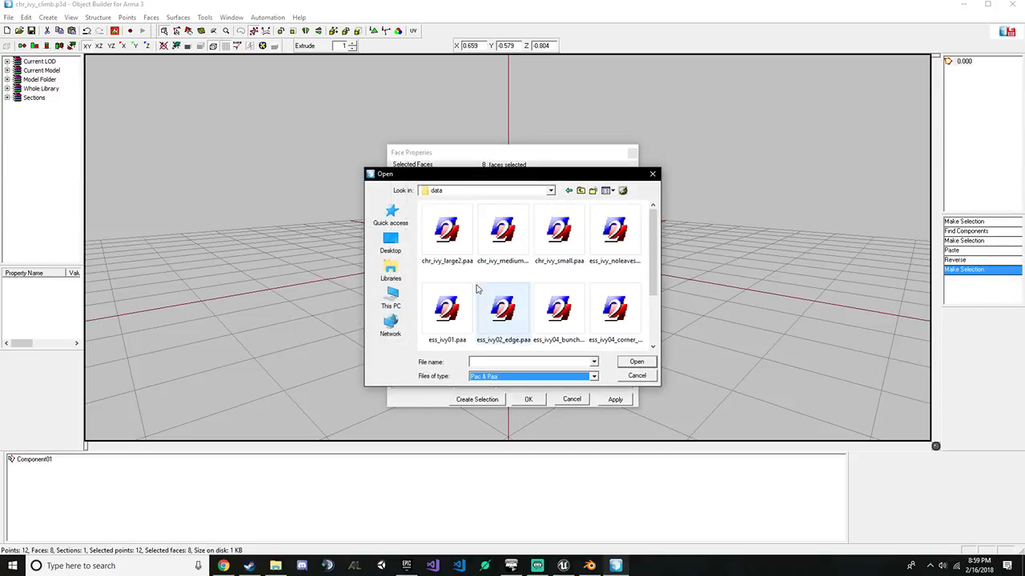
scroll(433, 256, down, 1)
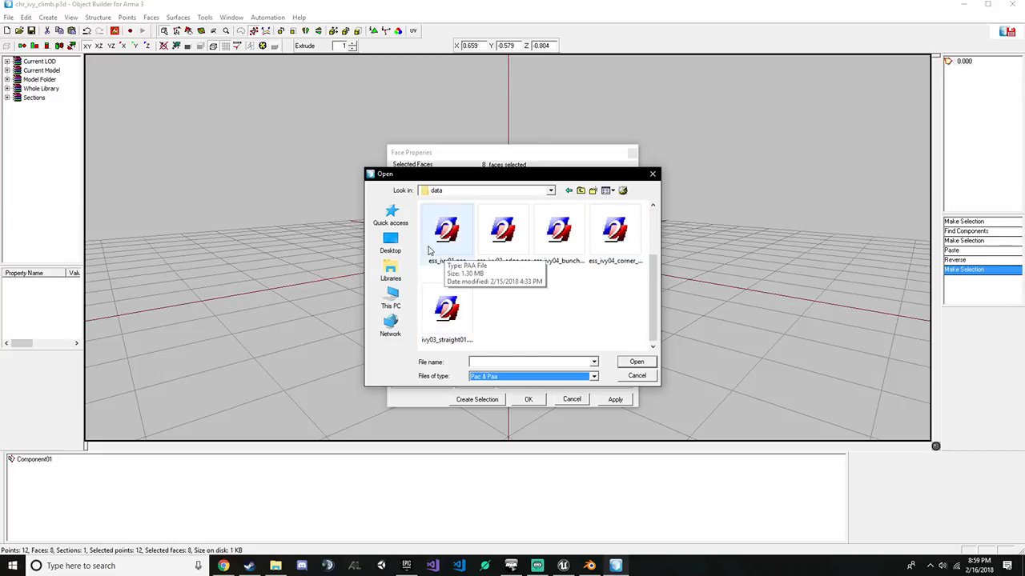
scroll(561, 276, up, 1)
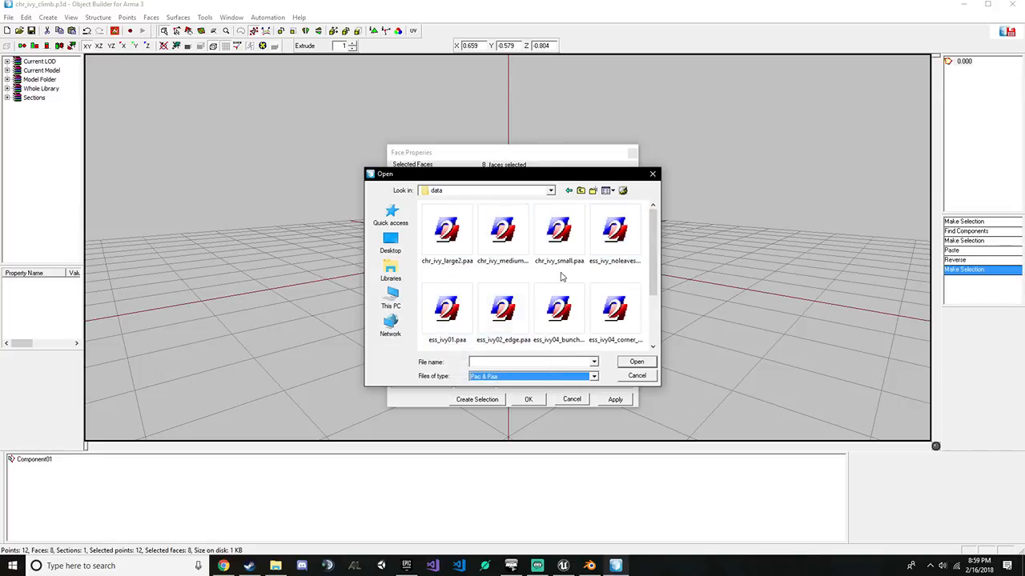
double_click(558, 234)
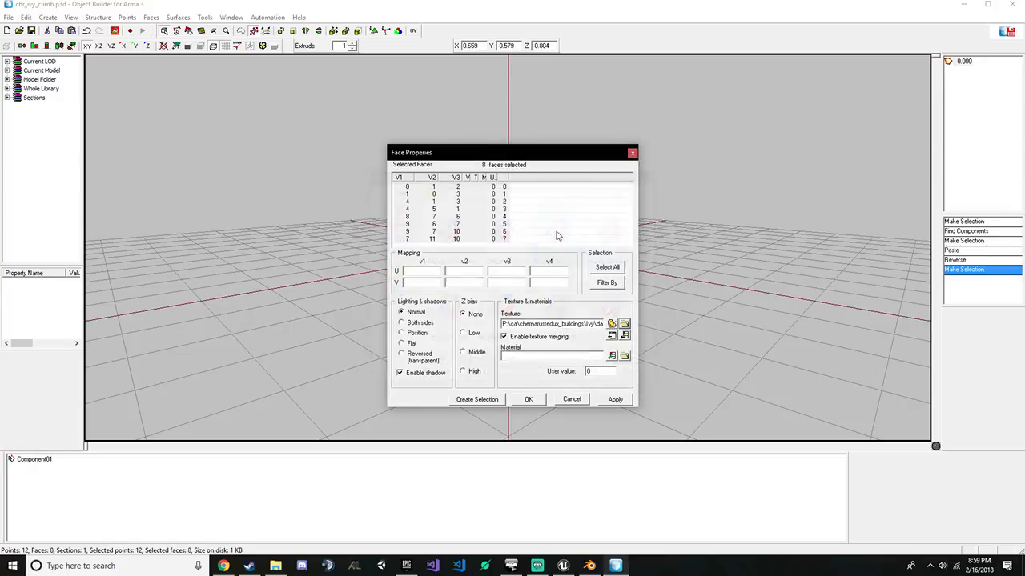
Strip the P:\ drive prefix from the texture path and apply the face properties to all selected faces
drag(499, 325, 470, 335)
key(BackSpace)
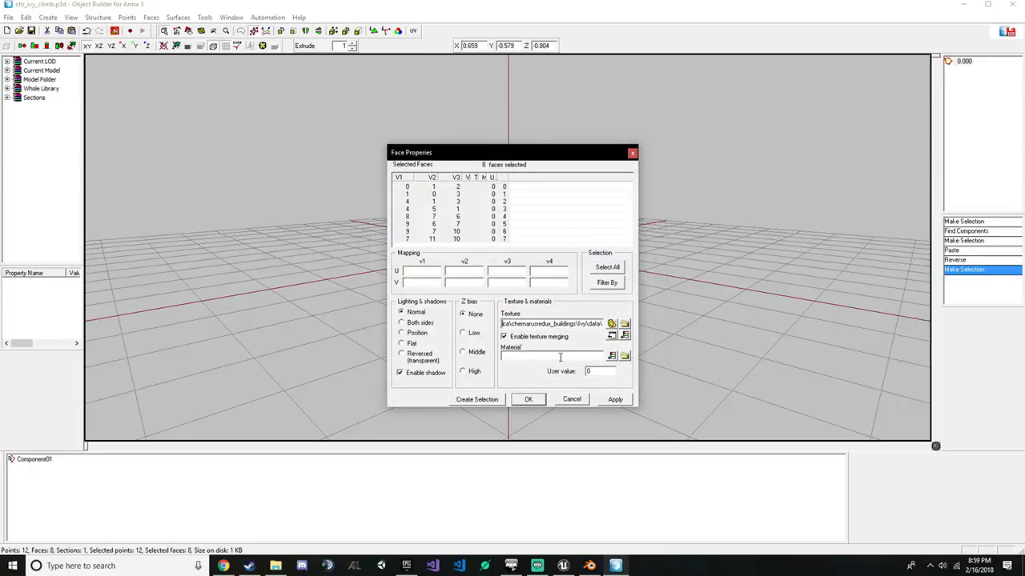
click(621, 399)
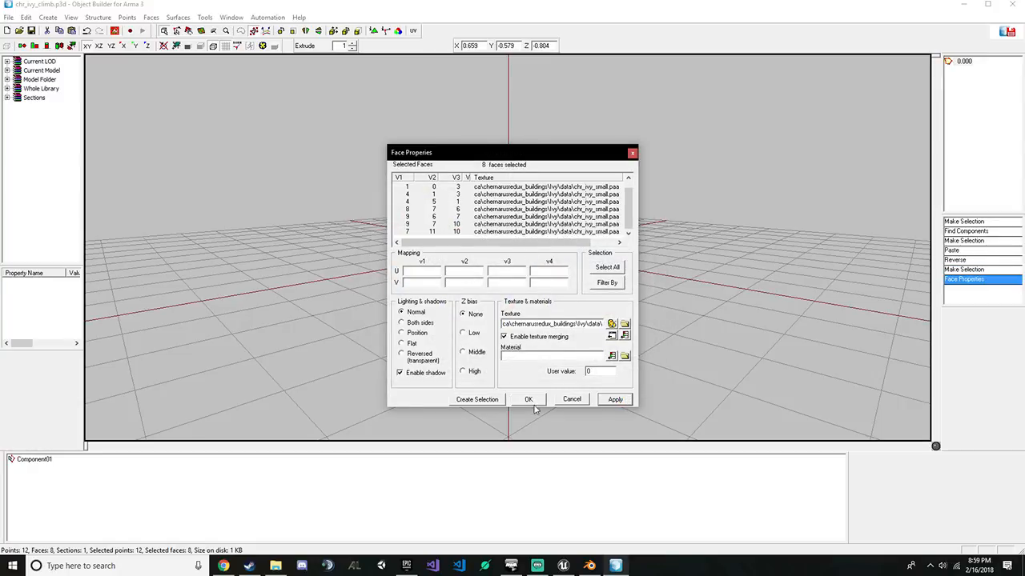
click(529, 400)
Preview the textured climbing ivy in the model viewer, then close the preview
click(142, 32)
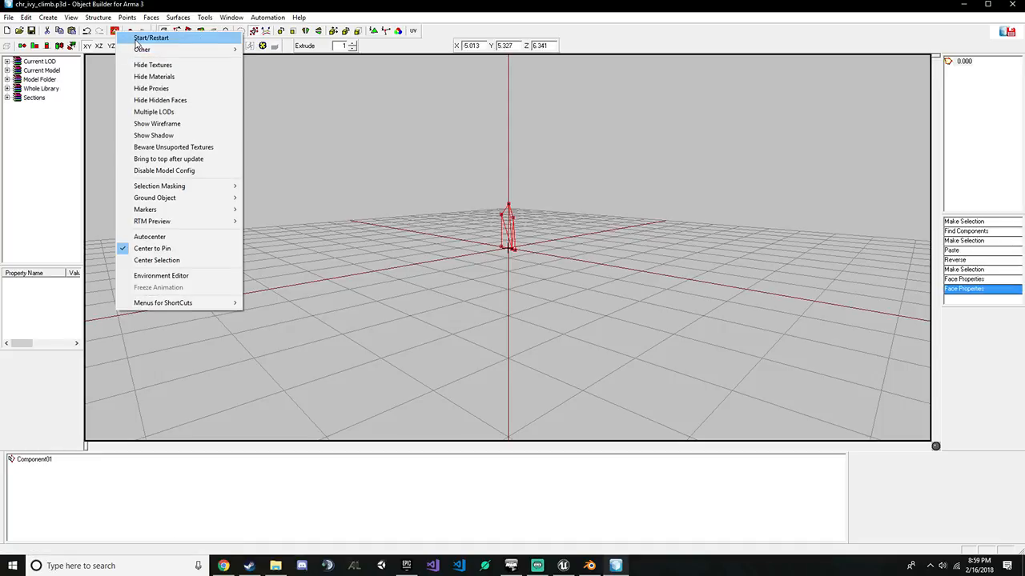
click(148, 35)
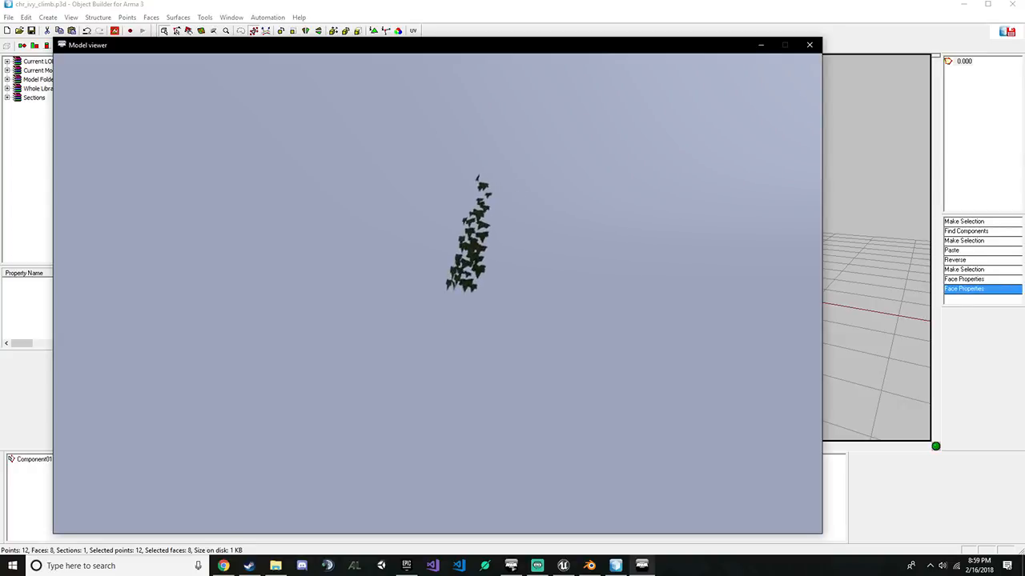
key(alt+F4)
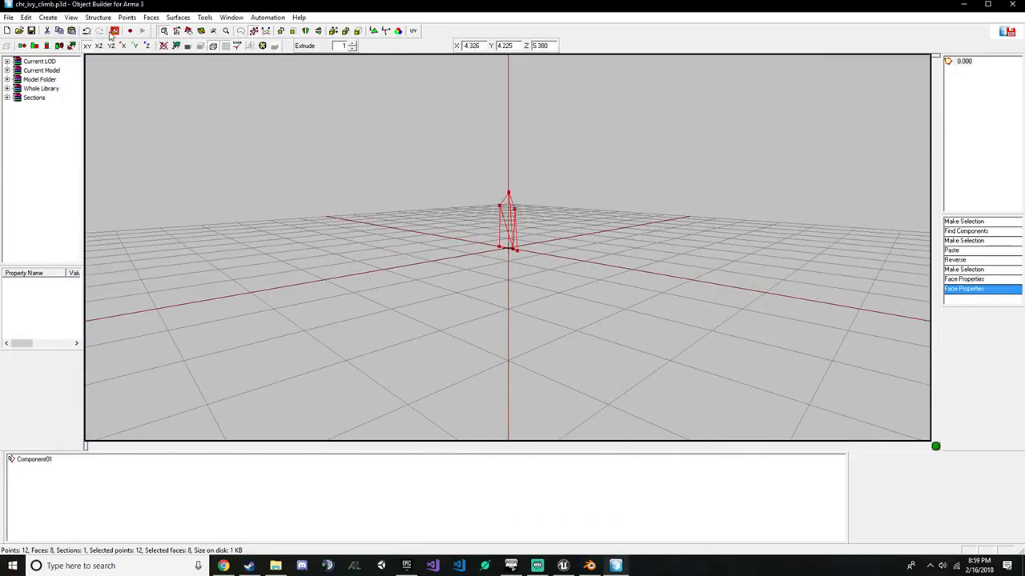
Save chr_ivy_climb.p3d and close Object Builder
click(8, 16)
click(48, 85)
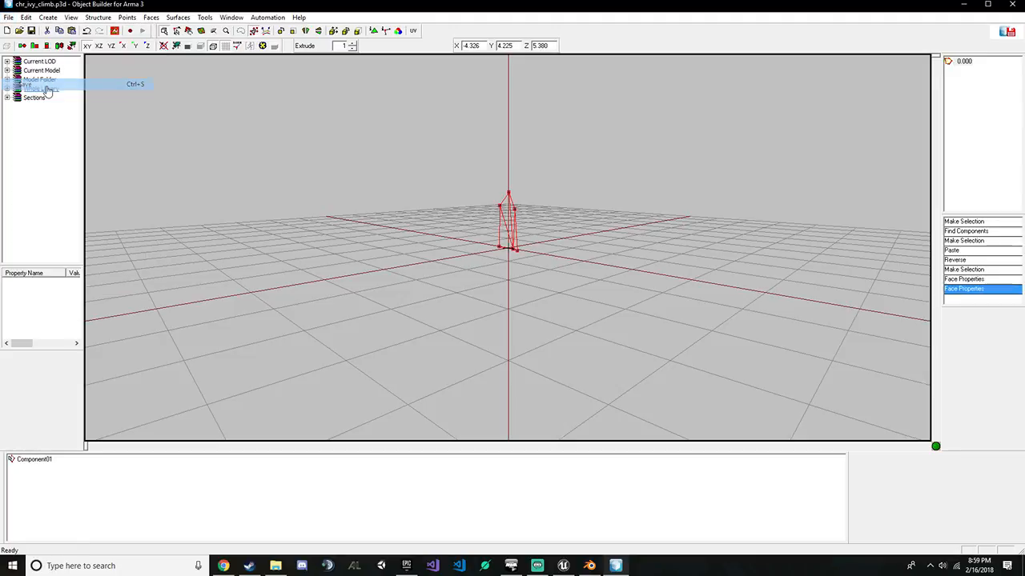
click(1011, 4)
Permanently delete chr_ivy_small.FBX and Ivy_Climb.FBX from the Ivy folder
key(alt+Up)
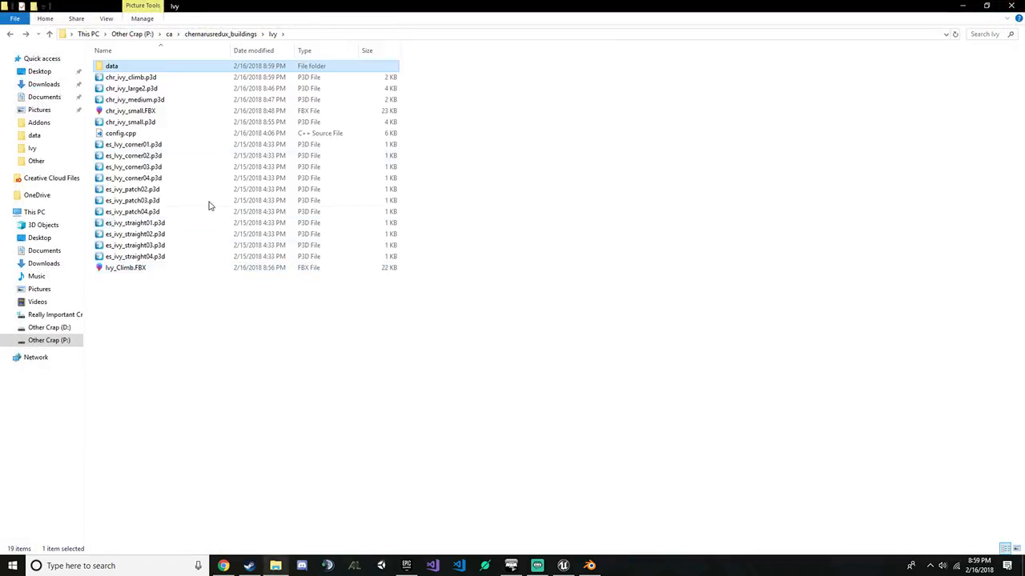
click(160, 110)
key(shift+Delete)
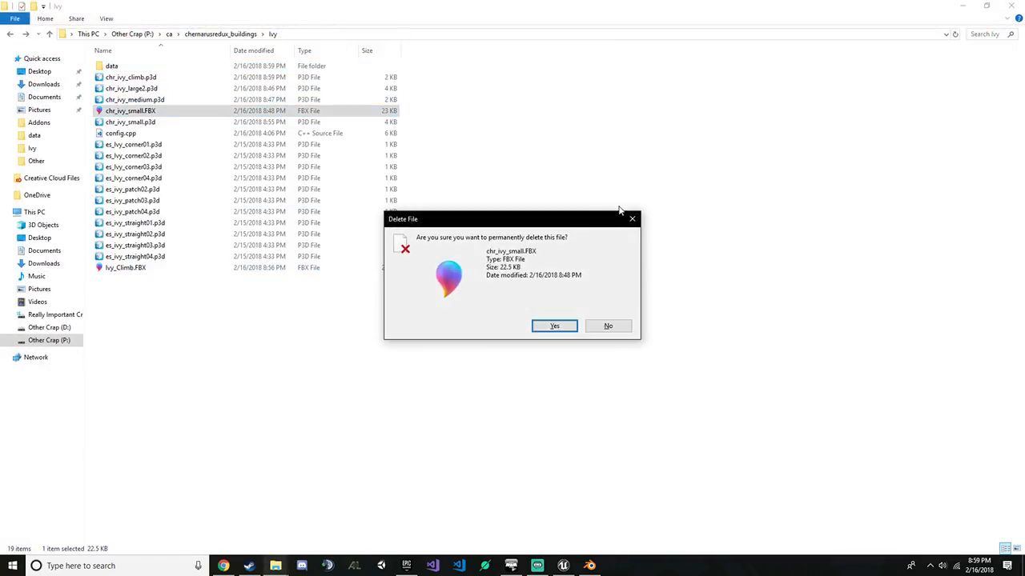
key(Return)
click(305, 257)
key(shift+Delete)
key(Return)
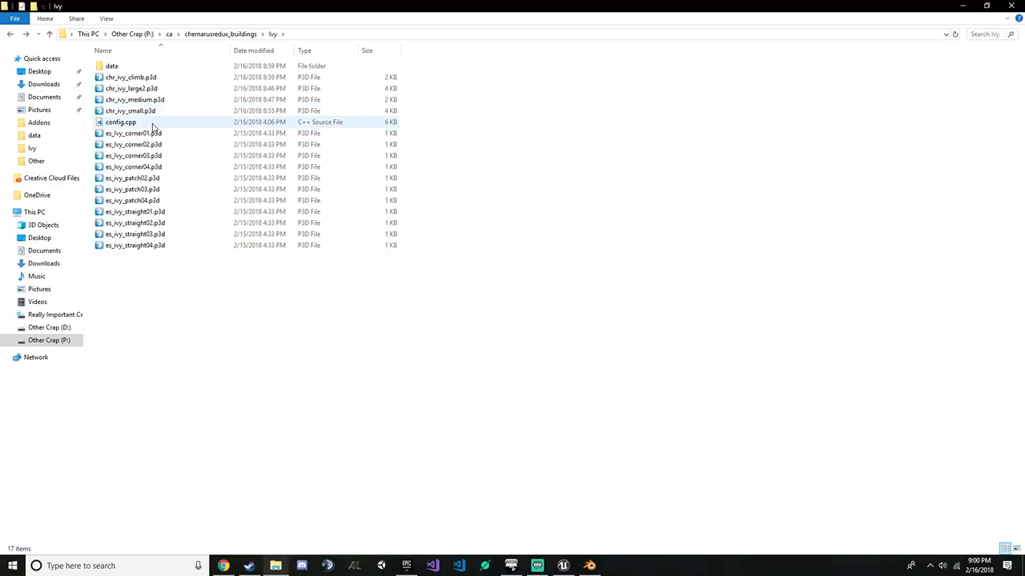
Switch to Unreal Editor and delete the selected Ivy_Climb actor from the level
click(562, 566)
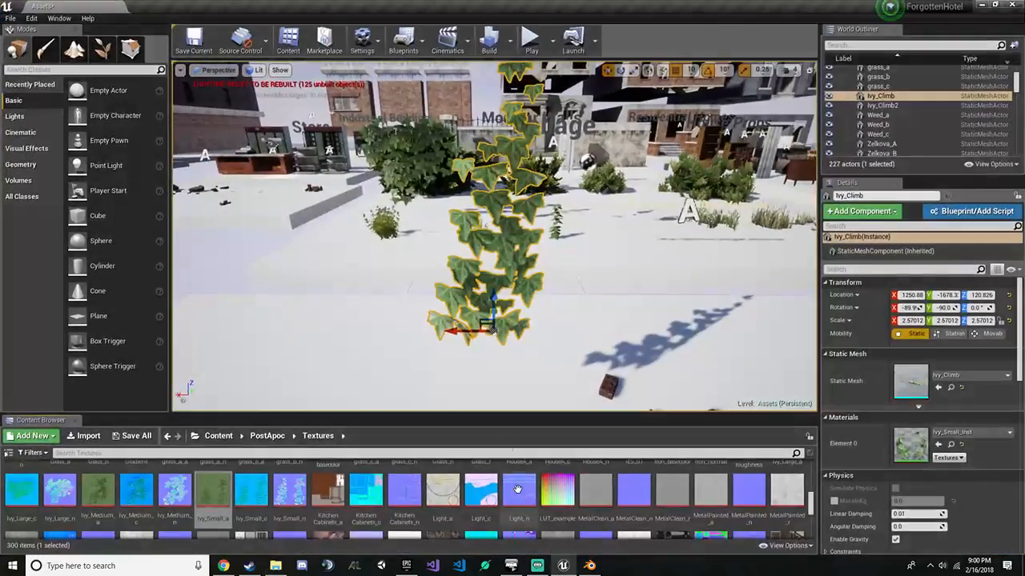
key(Delete)
mouse_move(473, 275)
right_down()
mouse_move(456, 264)
mouse_move(481, 256)
mouse_move(520, 276)
mouse_move(459, 281)
right_up()
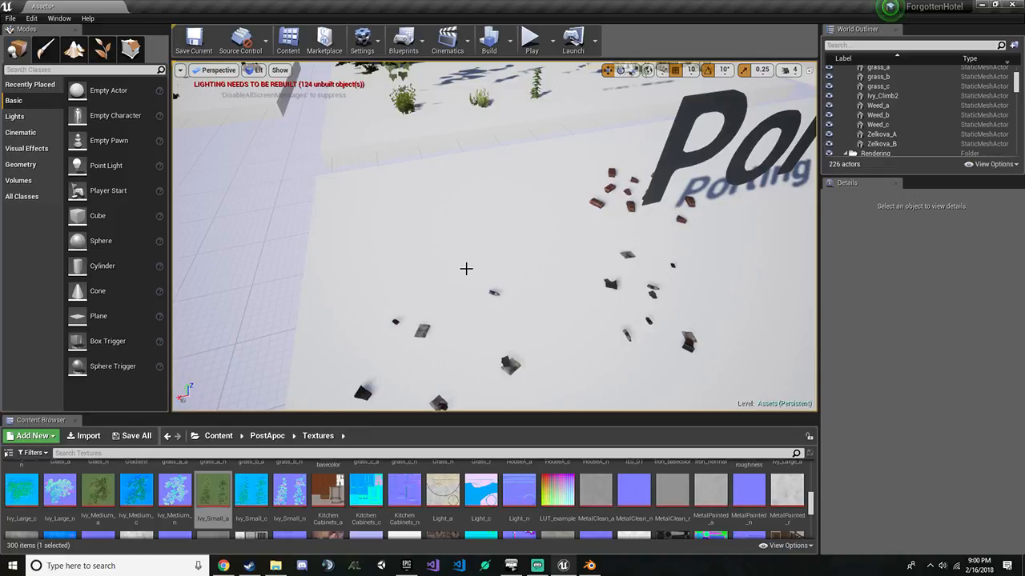
Select the Trash_VariationA_mdl actor near the Porting sign and locate its static mesh among the content assets
key(grave)
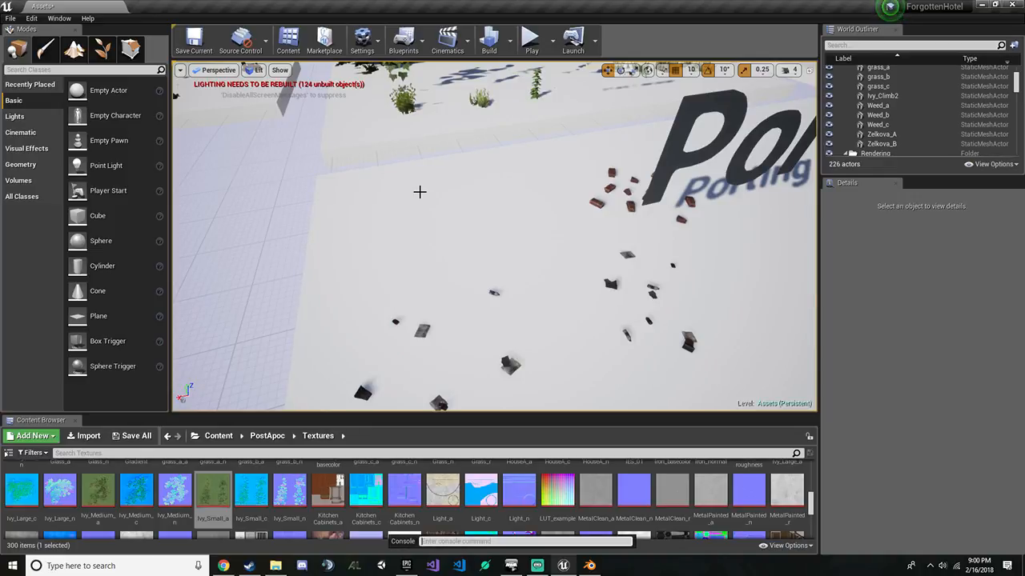
scroll(506, 213, down, 10)
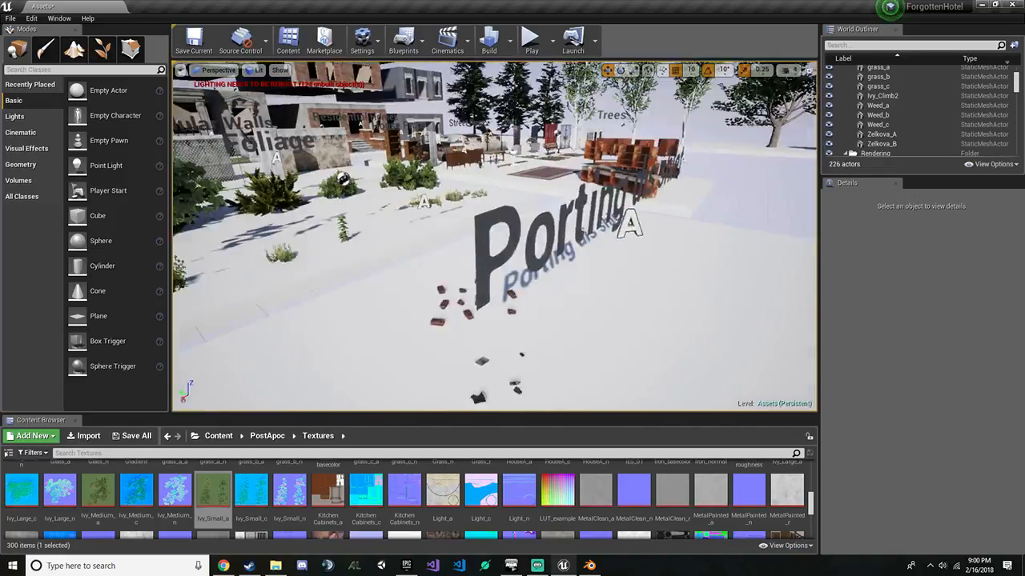
scroll(526, 232, up, 10)
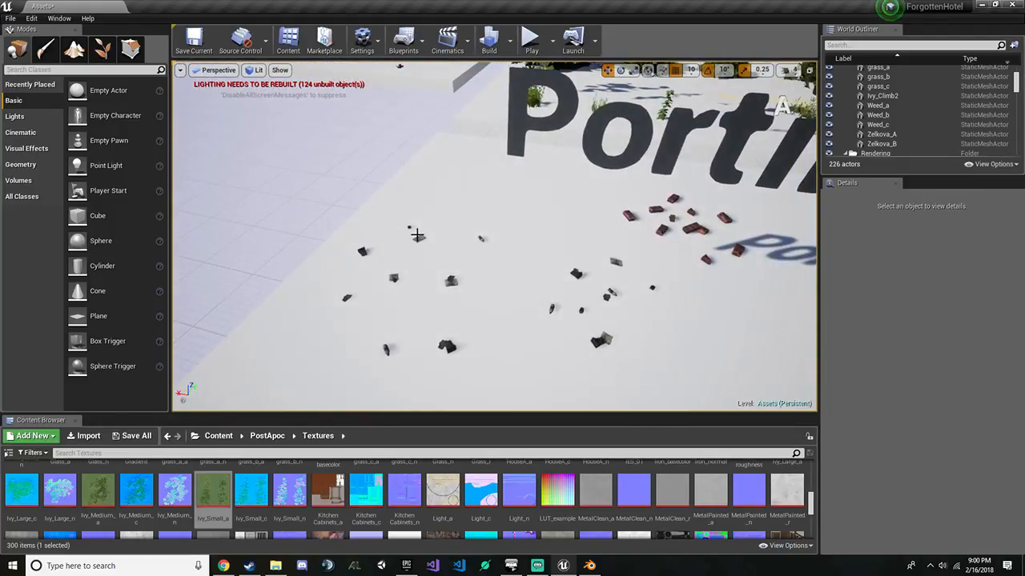
click(416, 234)
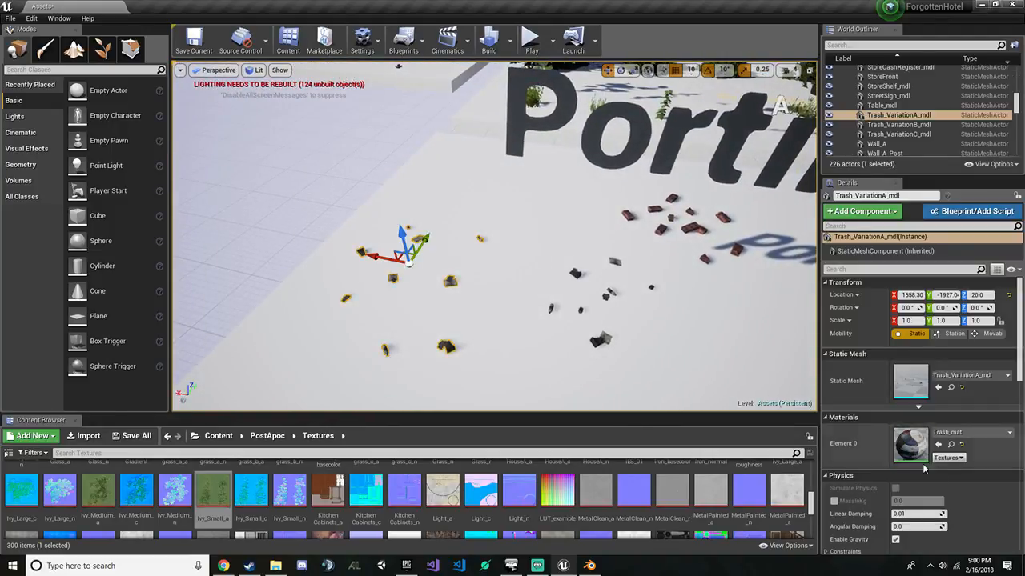
click(951, 387)
Start exporting the Trash_VariationA_mdl mesh as FBX, with chernarusredux_buildings\Objects as the destination folder
right_click(60, 492)
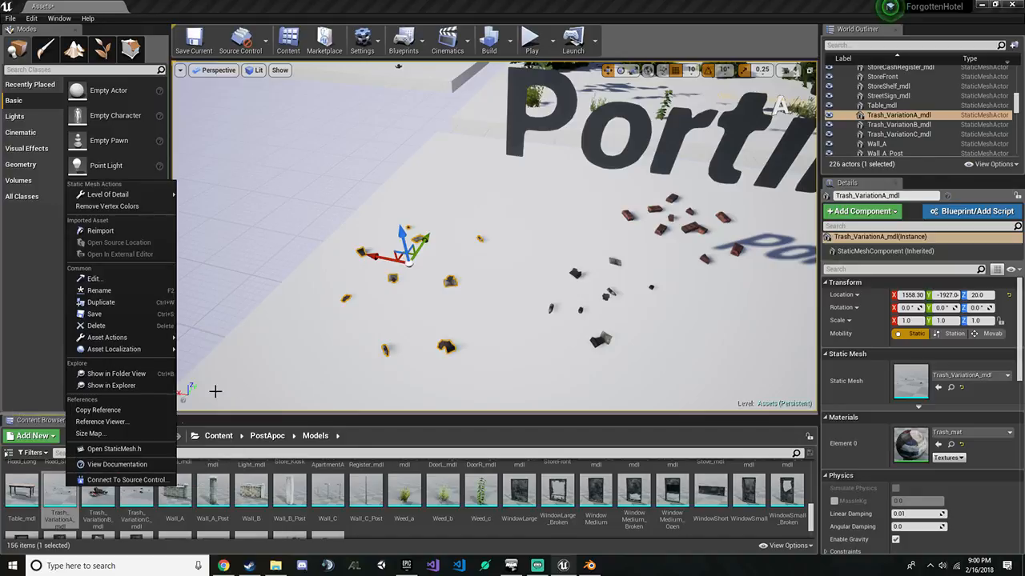
mouse_move(128, 337)
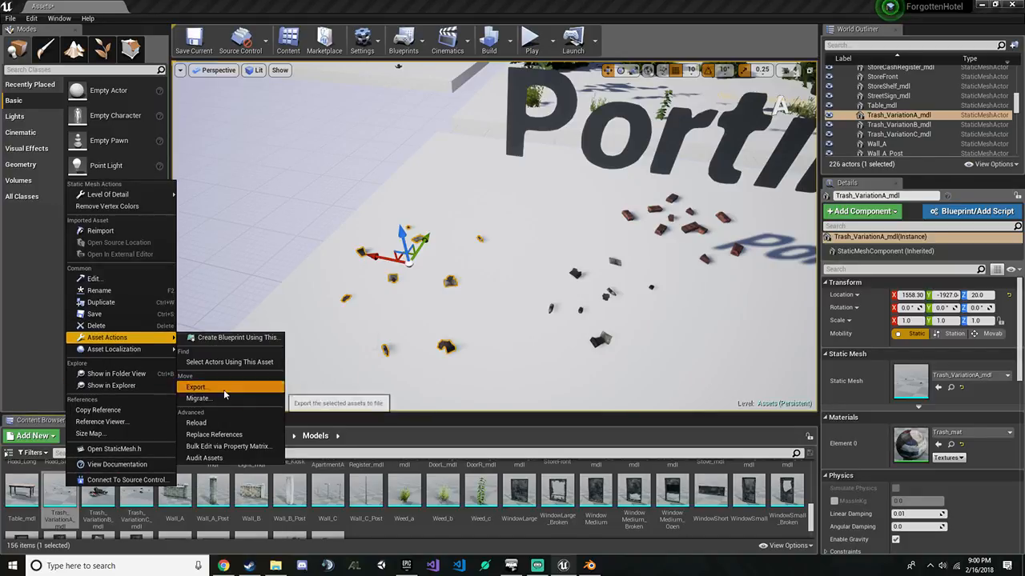
click(224, 389)
click(345, 99)
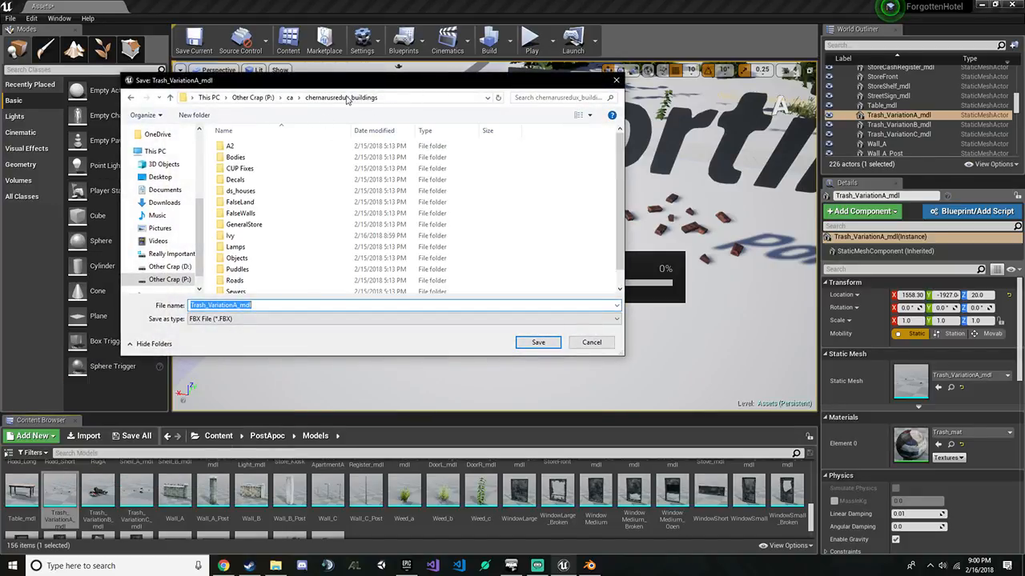
scroll(563, 252, down, 1)
click(564, 251)
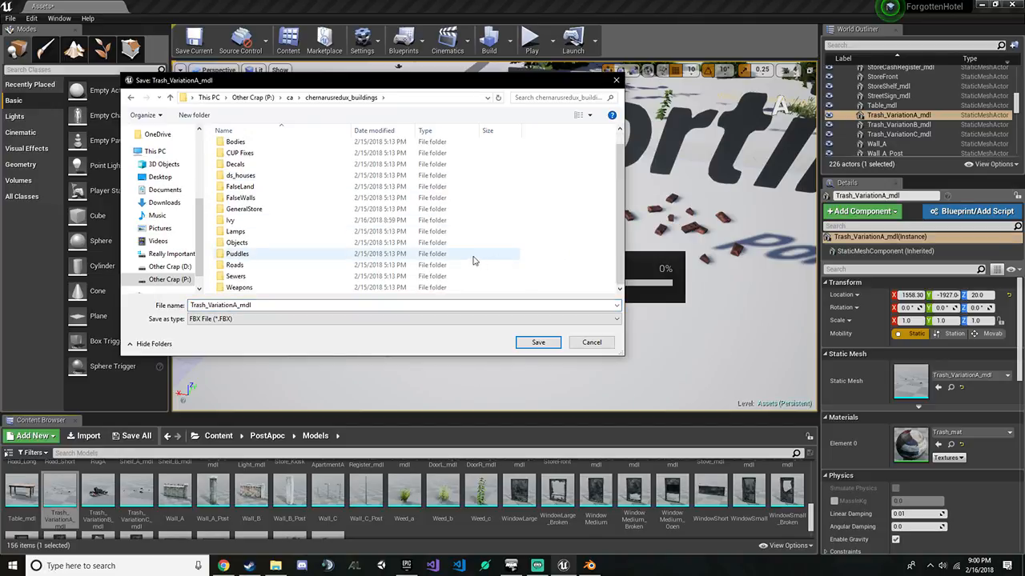
scroll(320, 231, up, 1)
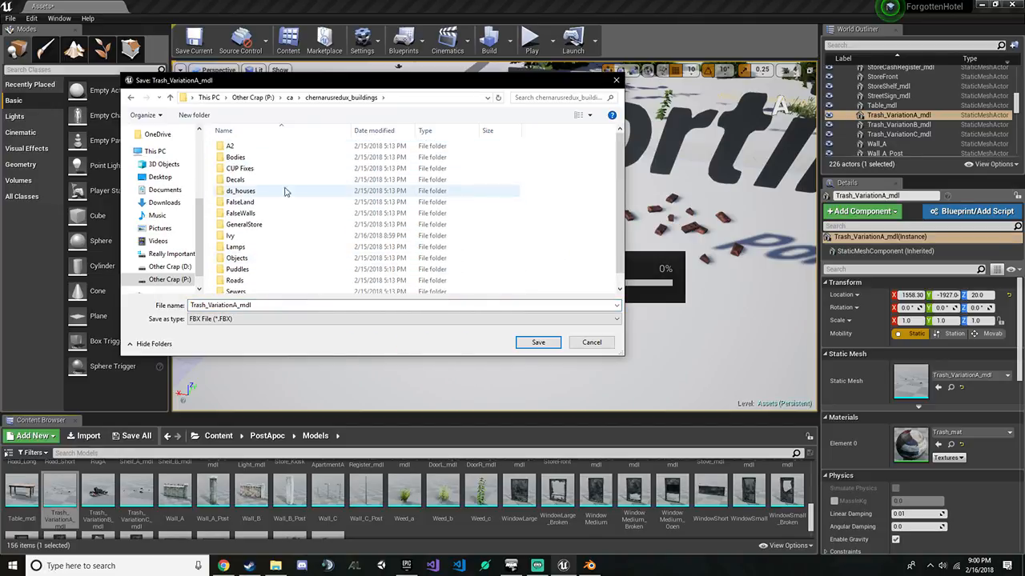
scroll(288, 246, down, 1)
double_click(288, 242)
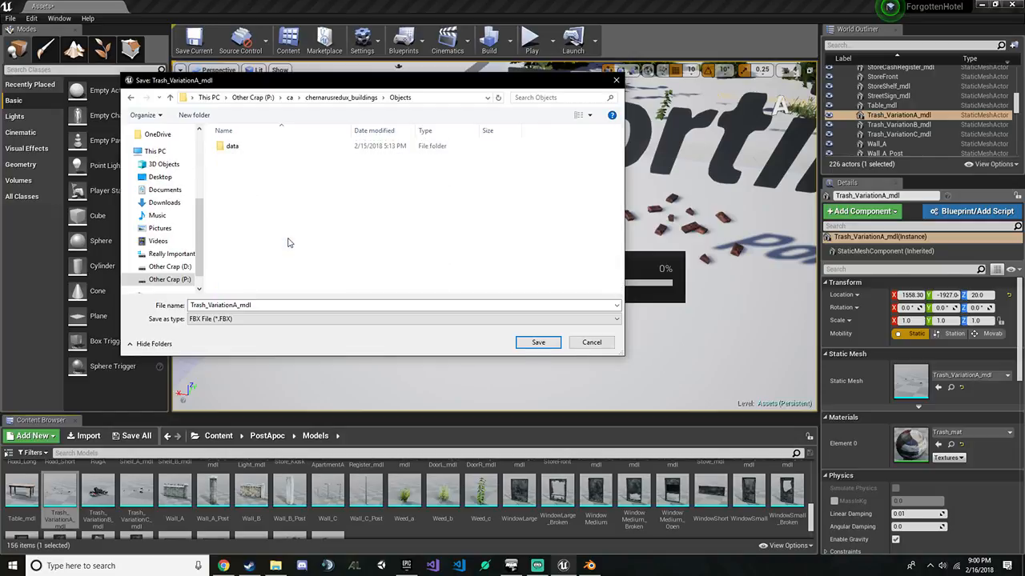
Enter chr_trash as the file name for the exported trash mesh
click(293, 152)
double_click(262, 305)
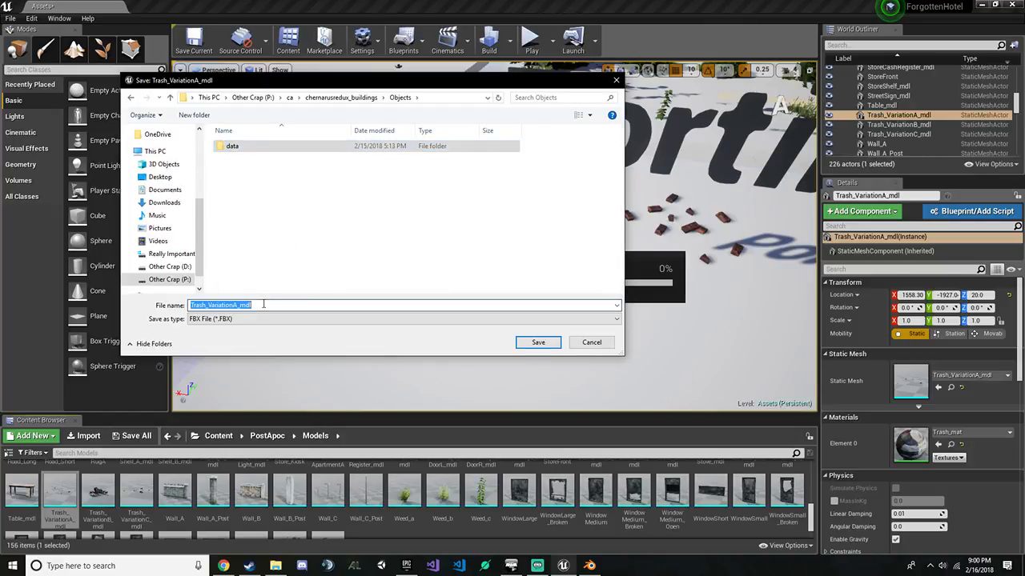
text(chr_trash)
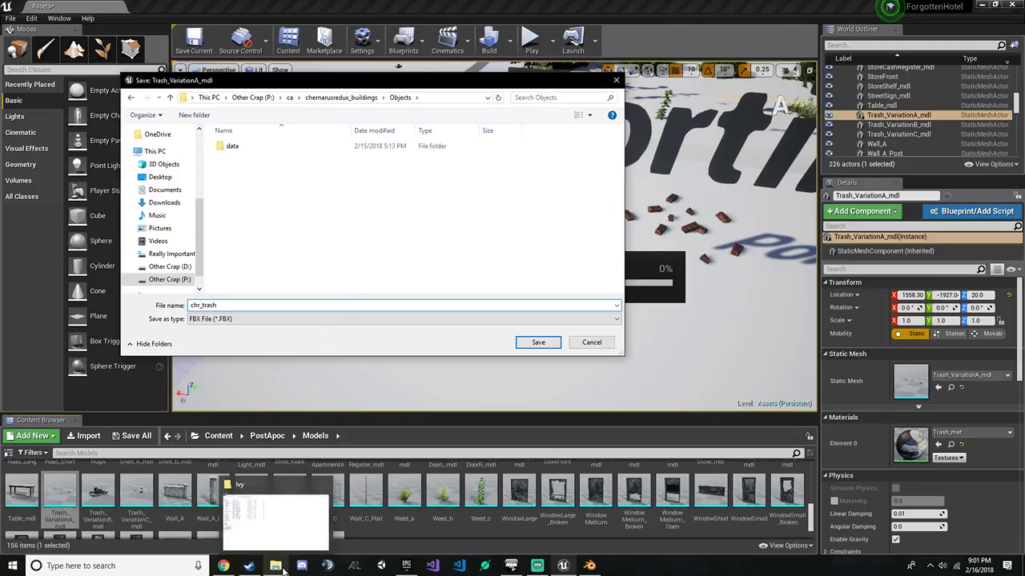
Switch to File Explorer and open chr_trash_random1.p3d from P:\Vines\models in Object Builder
click(282, 570)
click(48, 328)
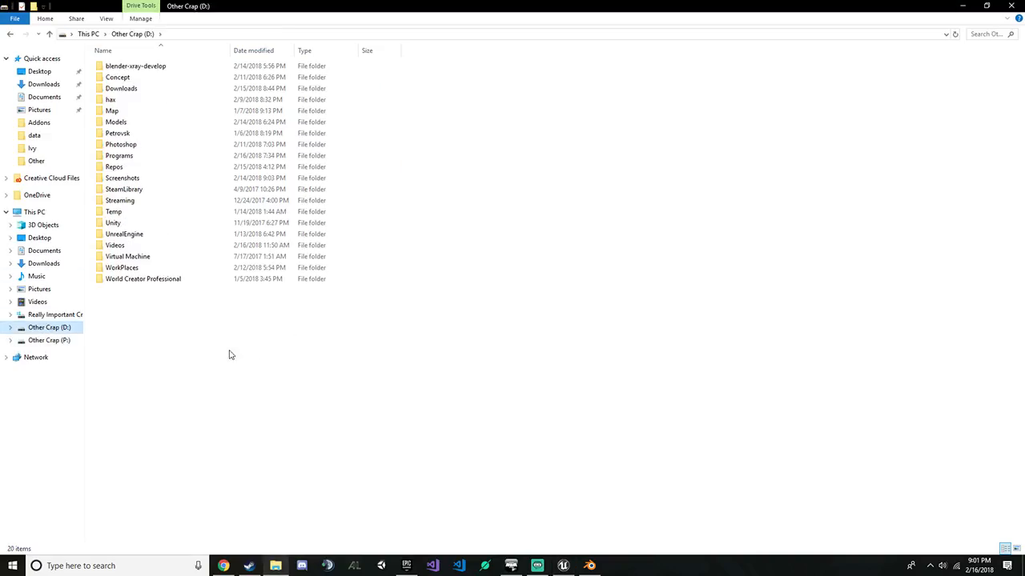
click(164, 245)
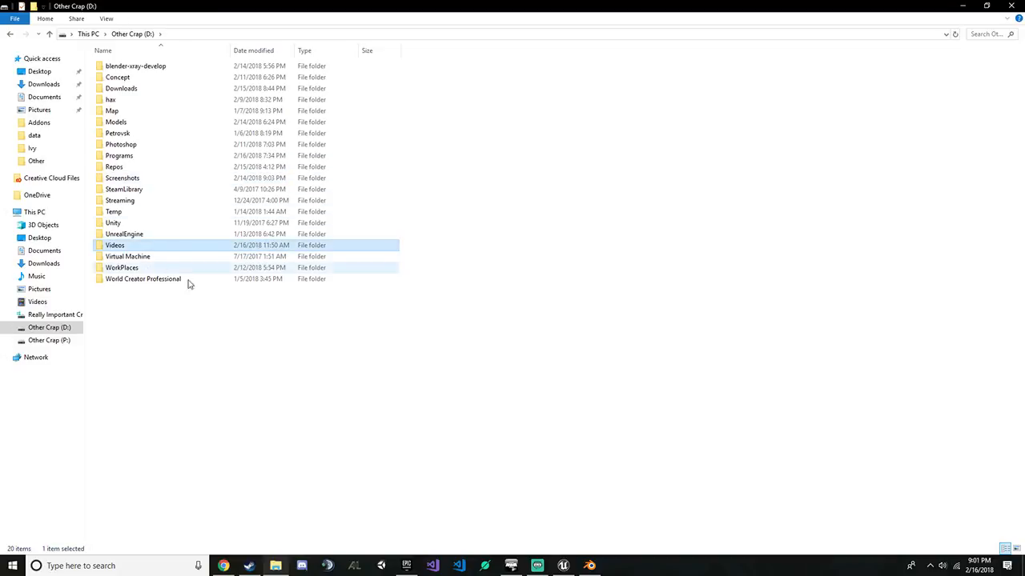
click(160, 300)
click(49, 340)
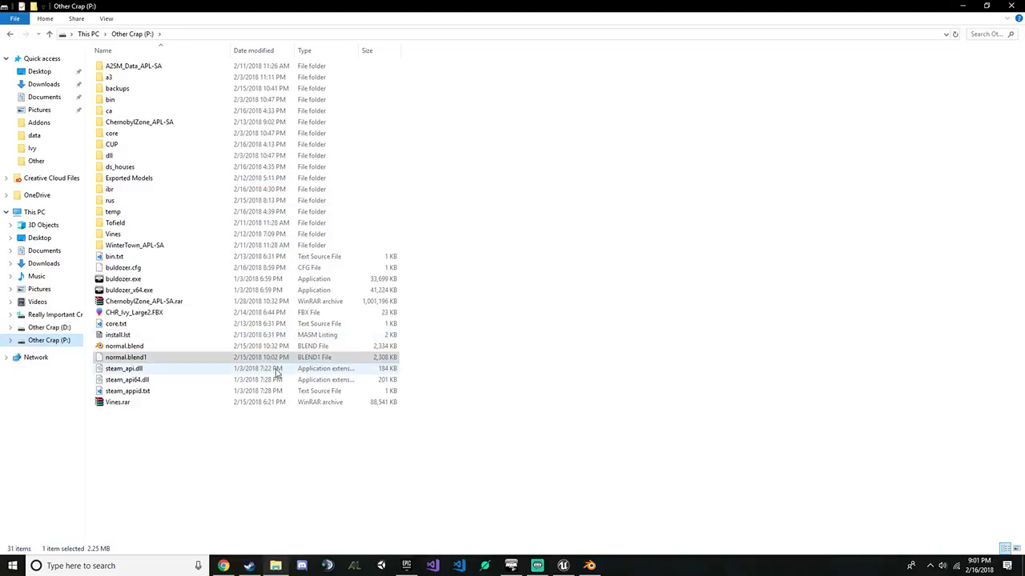
click(118, 402)
double_click(136, 237)
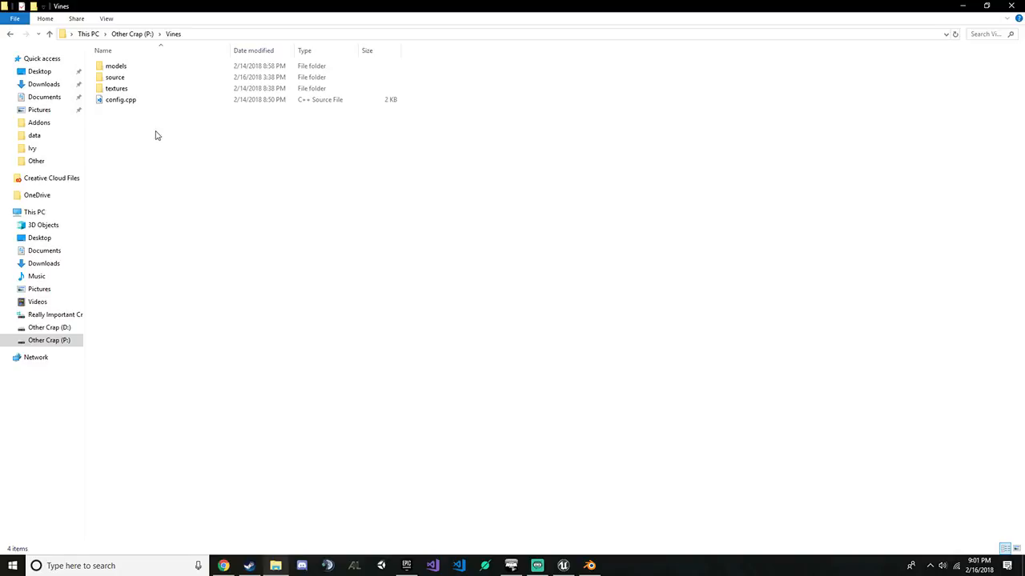
double_click(151, 67)
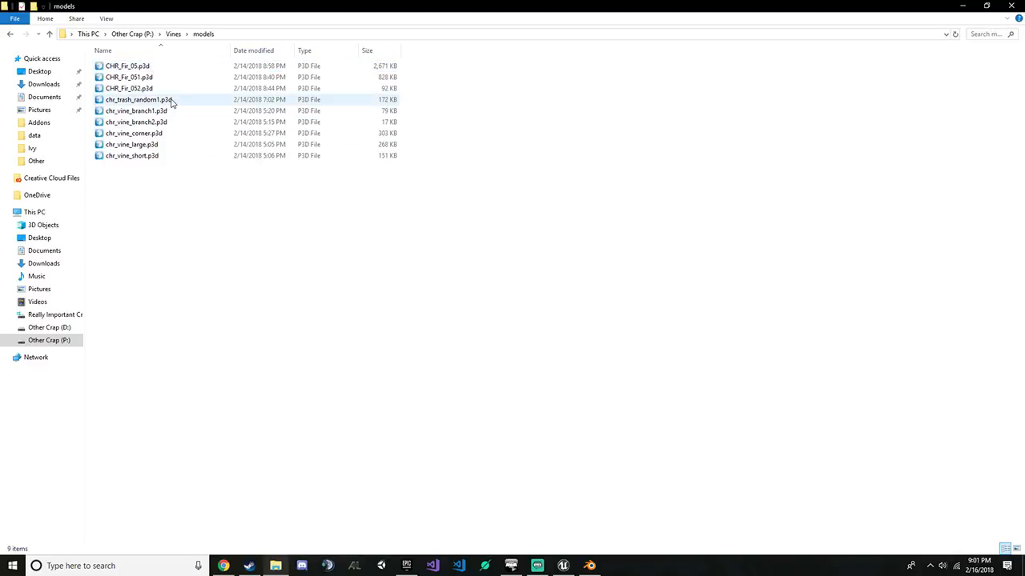
double_click(169, 101)
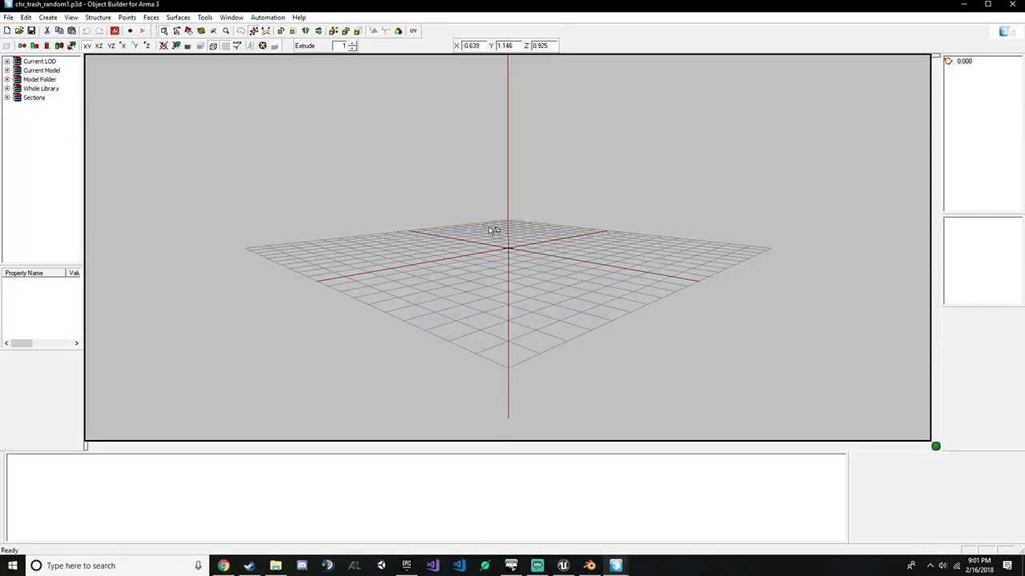
Return to the Unreal export dialog, name the Trash_VariationA_mdl file chr_trash_random2 and complete its FBX export
scroll(489, 227, up, 5)
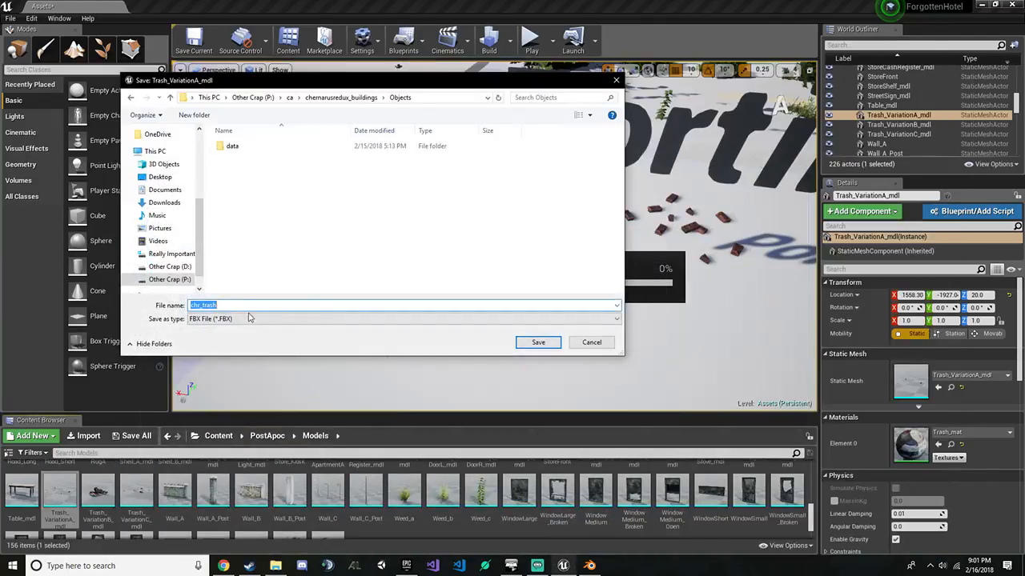
click(243, 305)
key(Return)
click(588, 395)
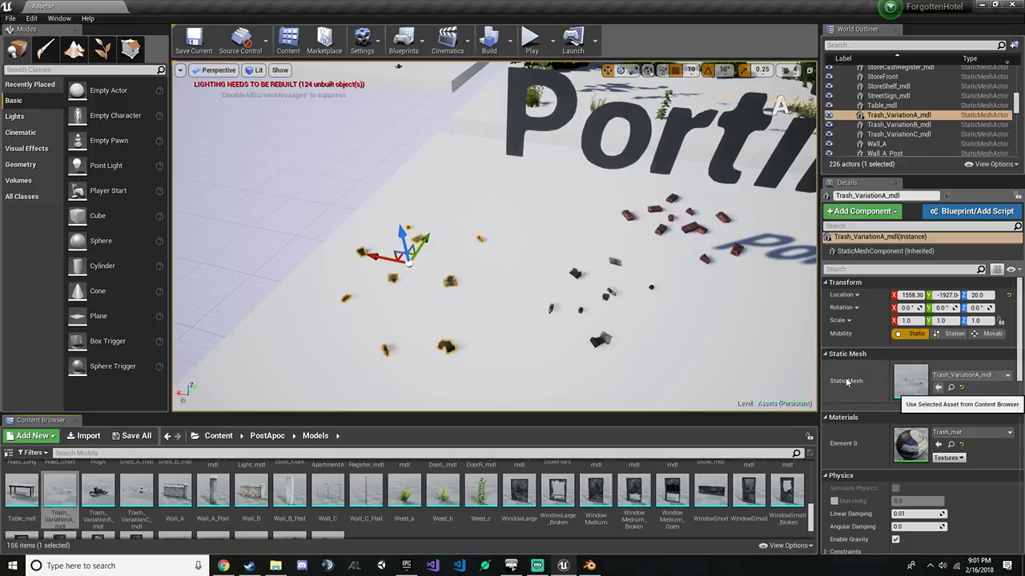
Select the Trash_VariationC_mdl actor, locate its static mesh among the content assets and start exporting it
click(574, 273)
click(951, 388)
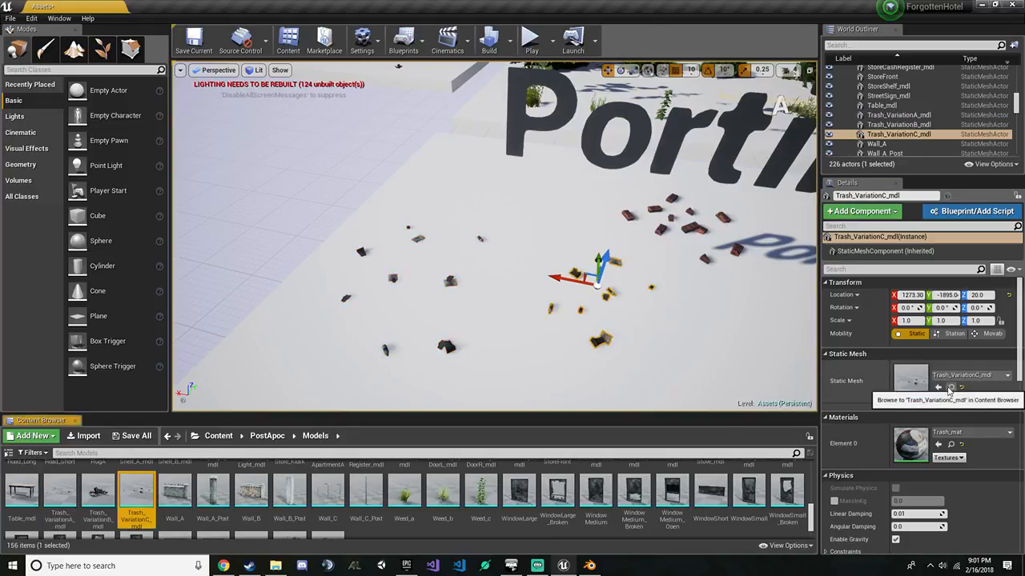
right_click(141, 493)
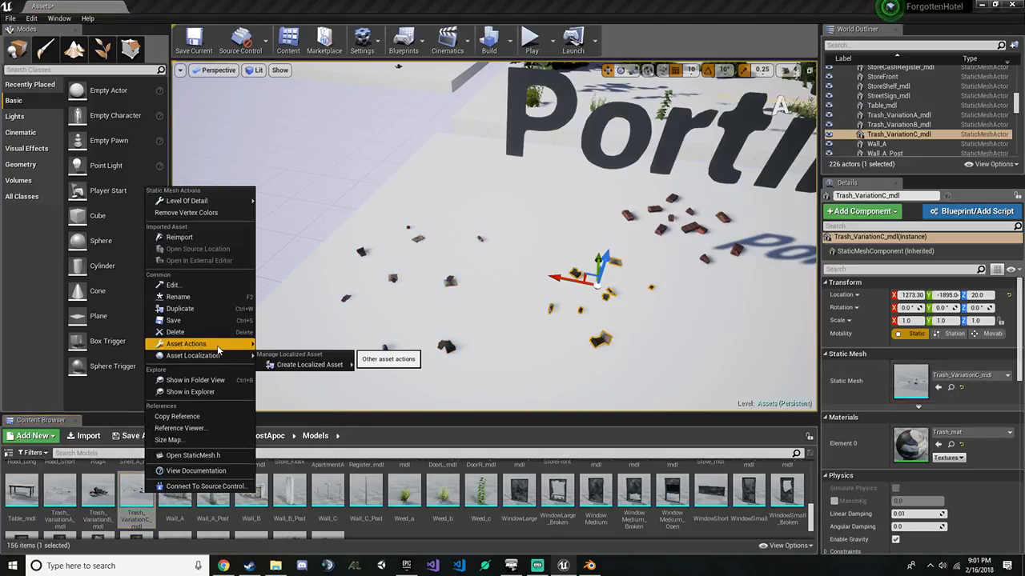
mouse_move(193, 344)
click(289, 401)
Name the Trash_VariationC_mdl file chr_trash_random3.FBX in chernarusredux_buildings\Objects and complete the FBX export
click(256, 157)
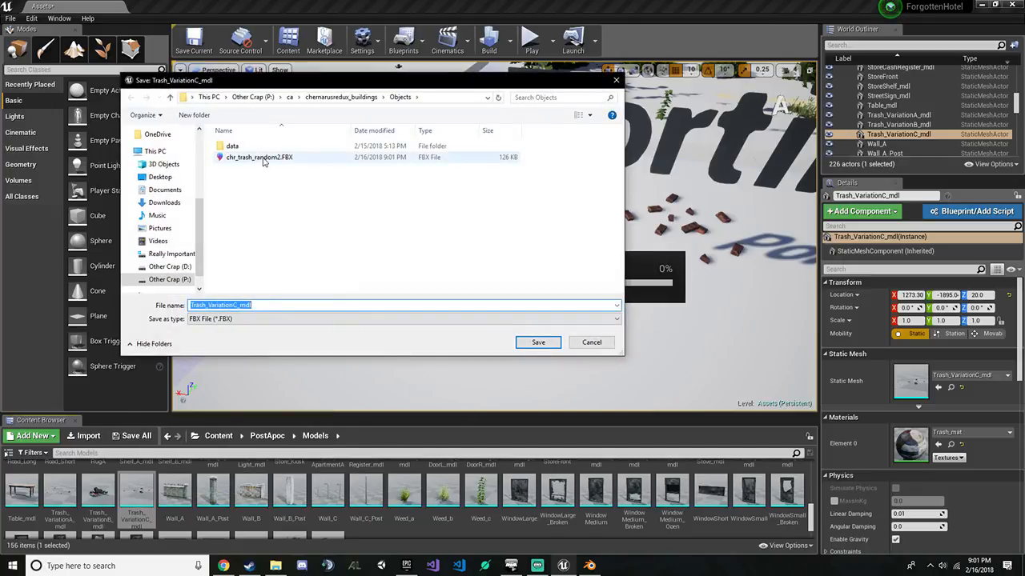
double_click(259, 304)
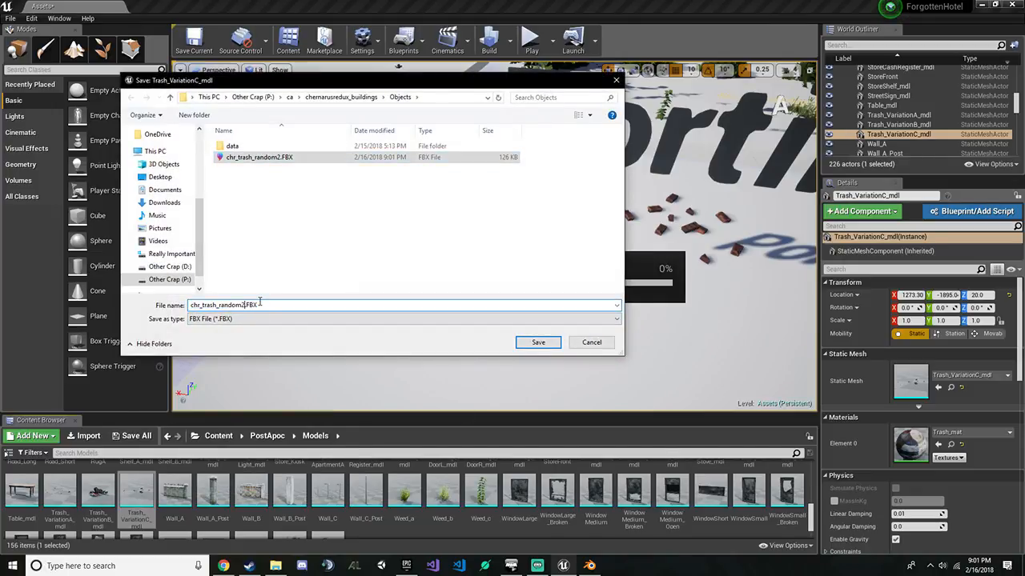
key(BackSpace)
text(3)
key(Return)
click(590, 394)
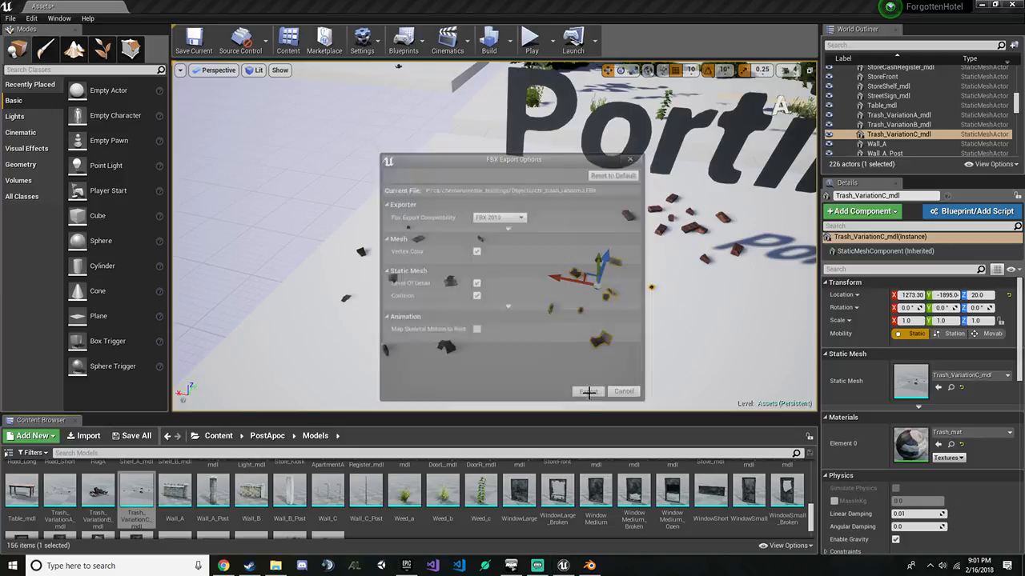
Select the Bricks_VariationB_mdl actor near the Porting sign, locate its static mesh and preview it in the mesh editor
click(690, 229)
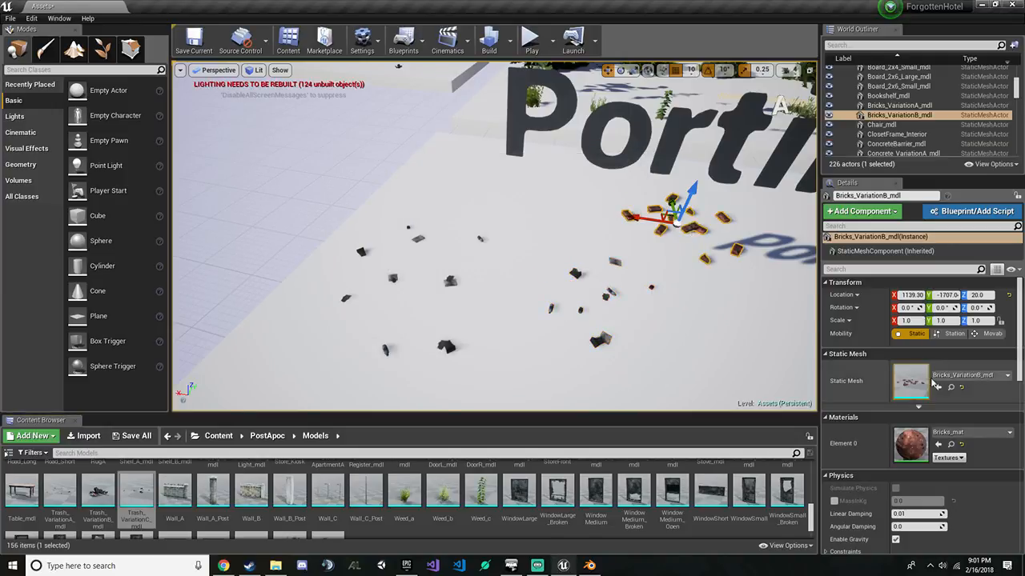
click(951, 387)
double_click(710, 479)
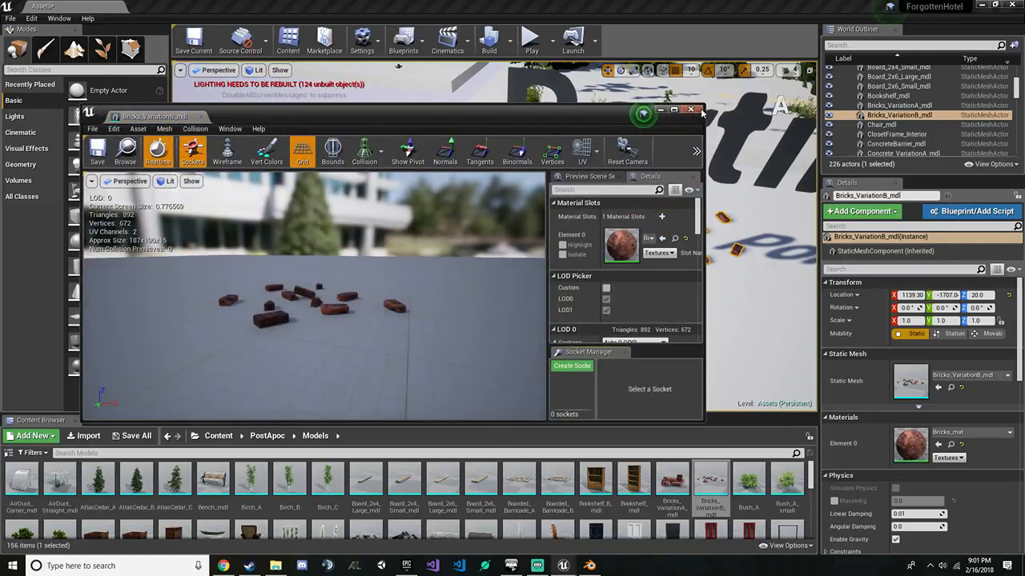
click(698, 110)
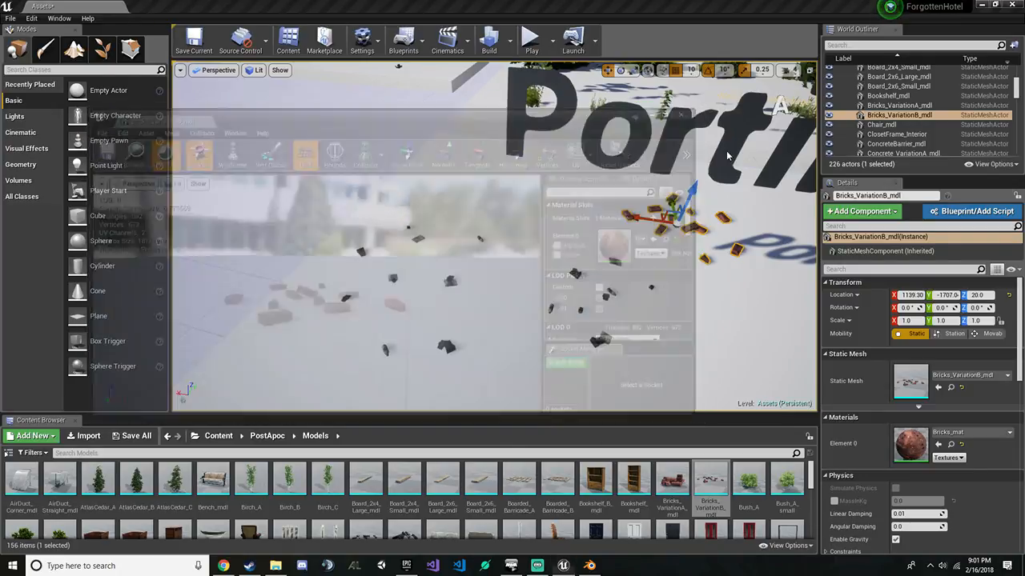
right_click(712, 478)
mouse_move(809, 328)
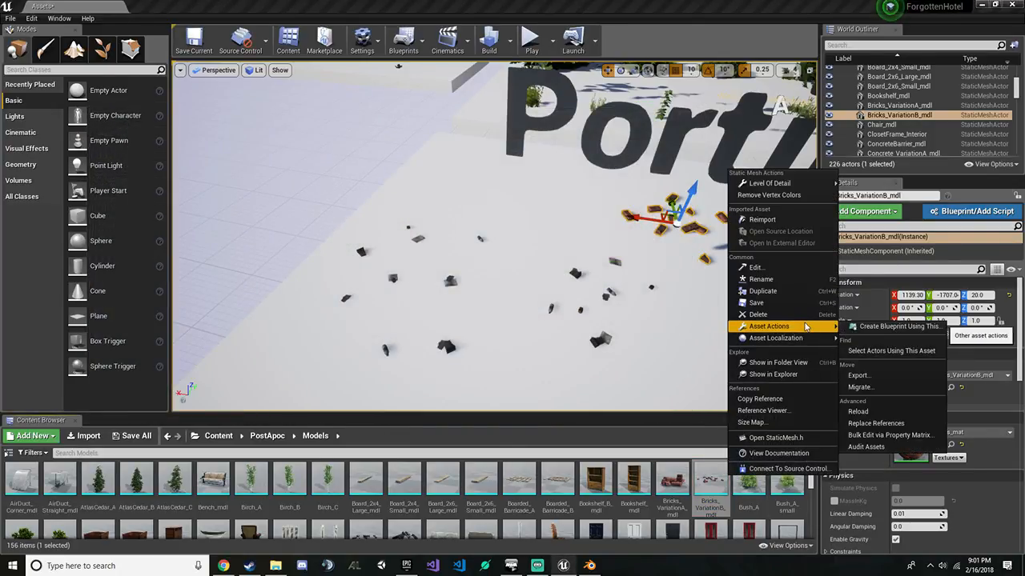
click(885, 378)
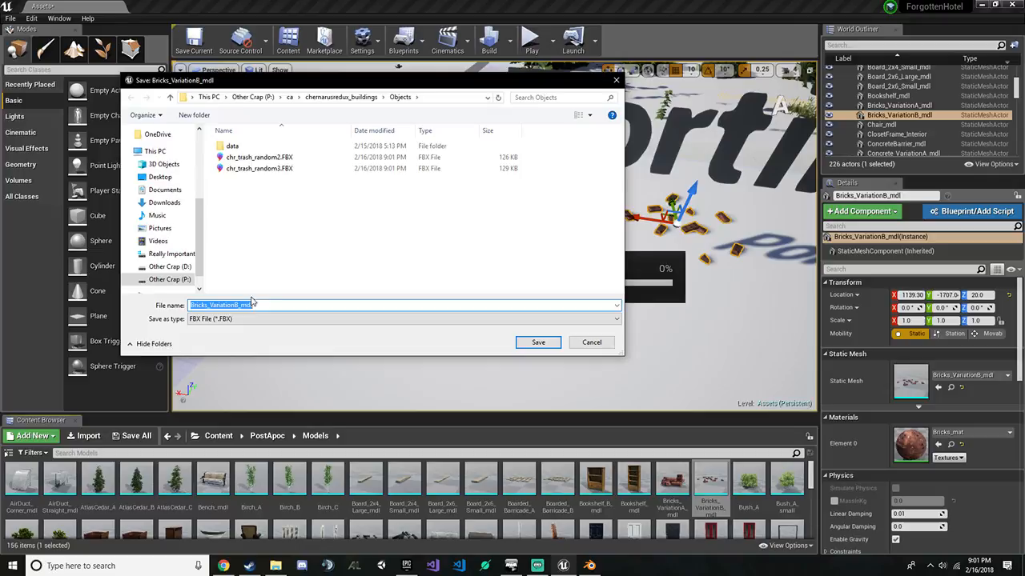
click(269, 168)
double_click(258, 306)
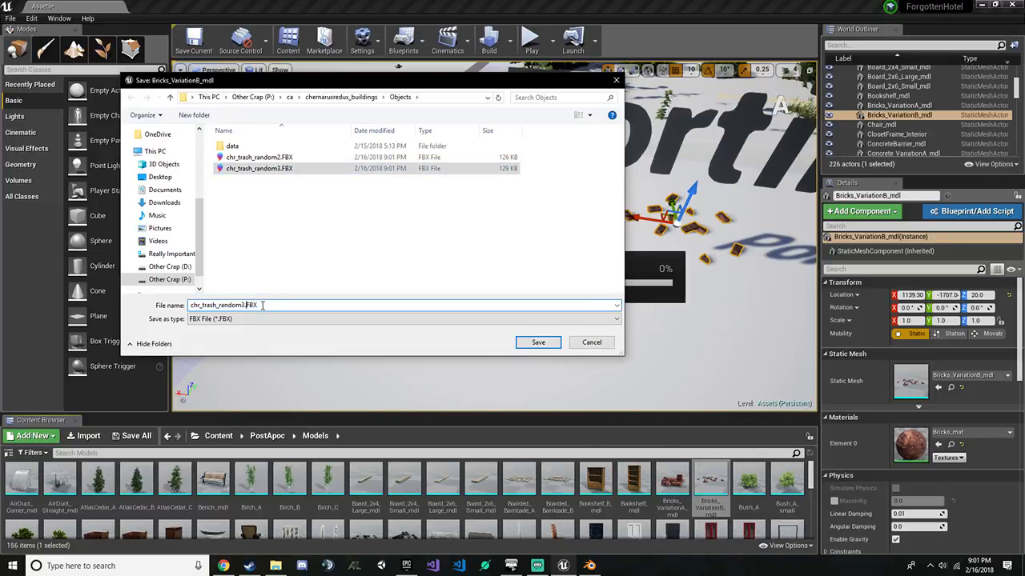
key(BackSpace)
text(4)
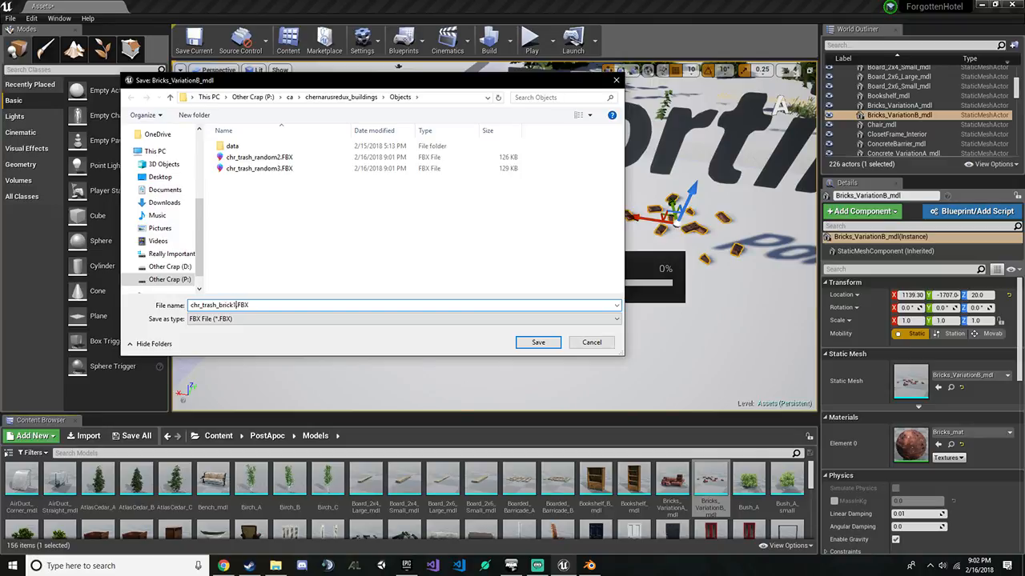
key(Return)
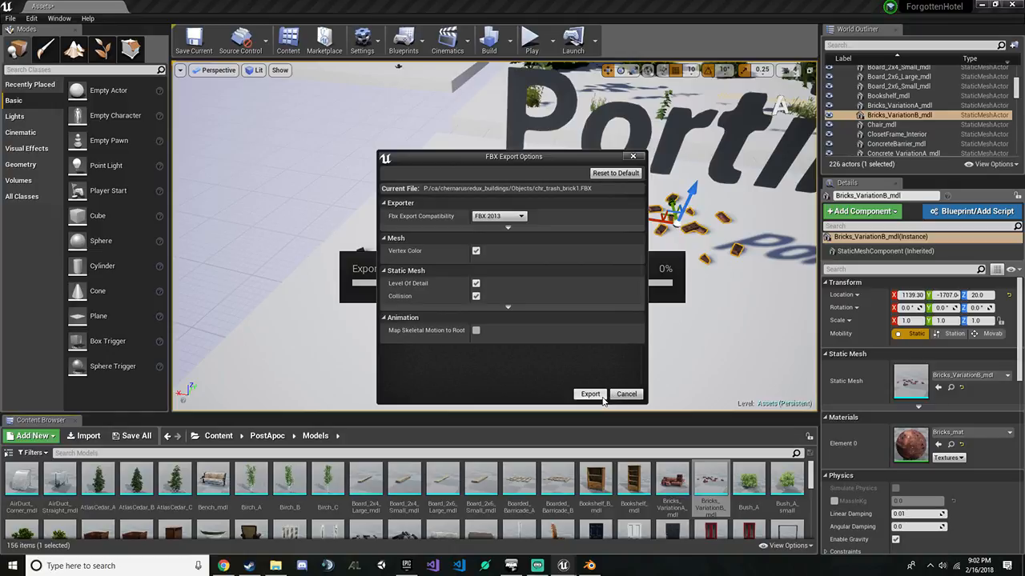
click(631, 394)
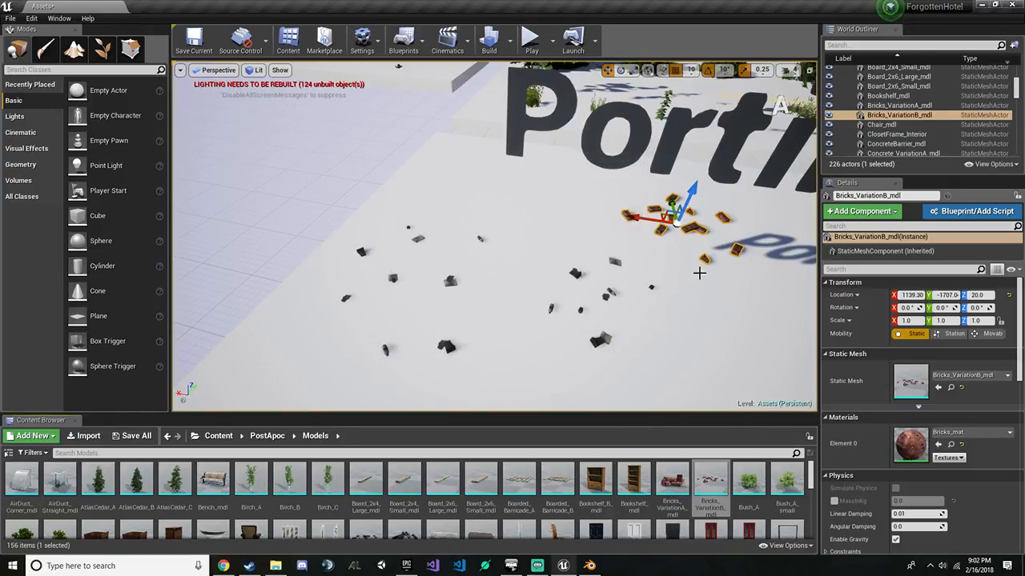
Export the Bricks_VariationB_mdl mesh as chr_trash_bricks1.FBX into chernarusredux_buildings\Objects
right_click(721, 484)
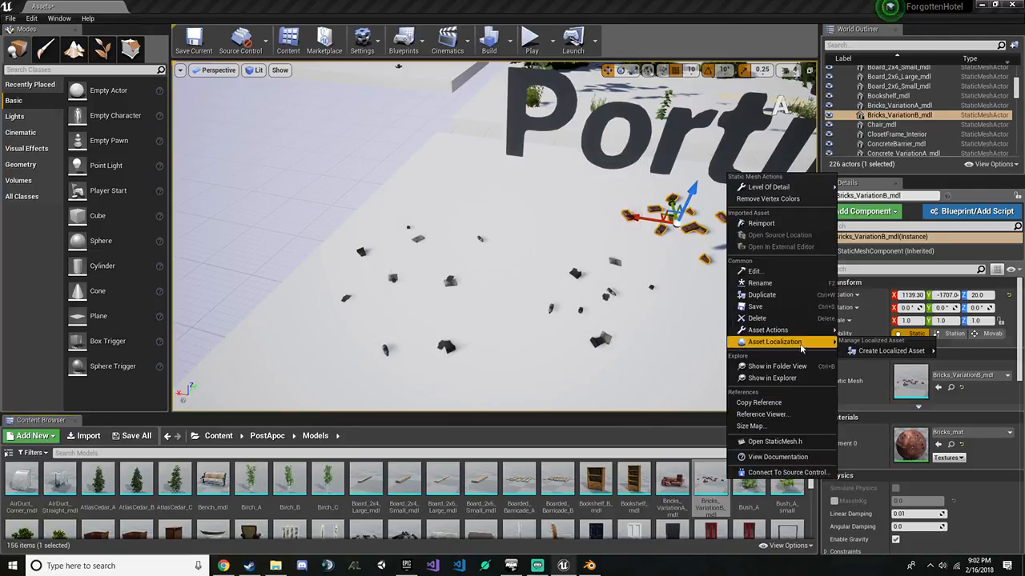
mouse_move(801, 336)
click(857, 346)
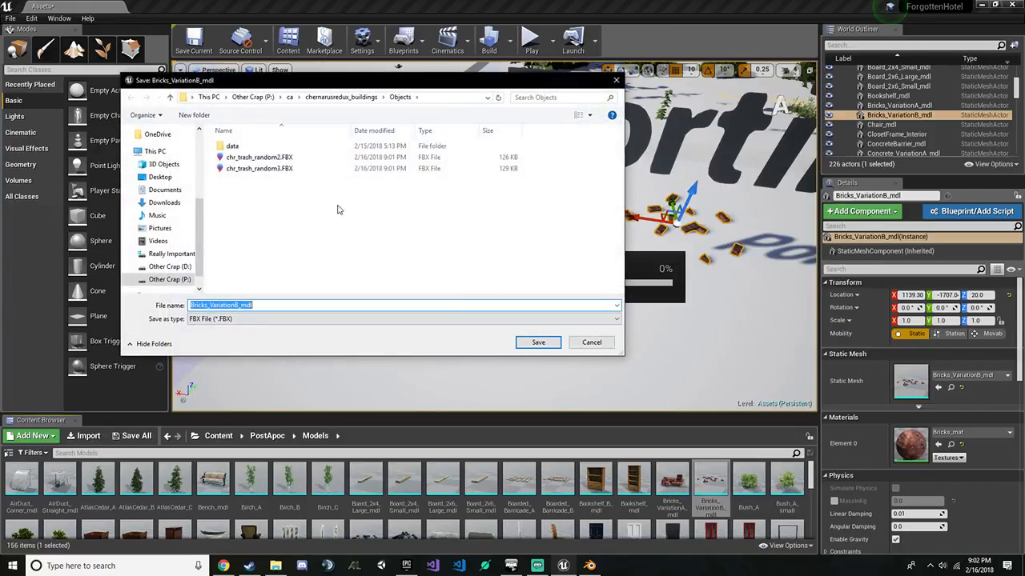
click(276, 157)
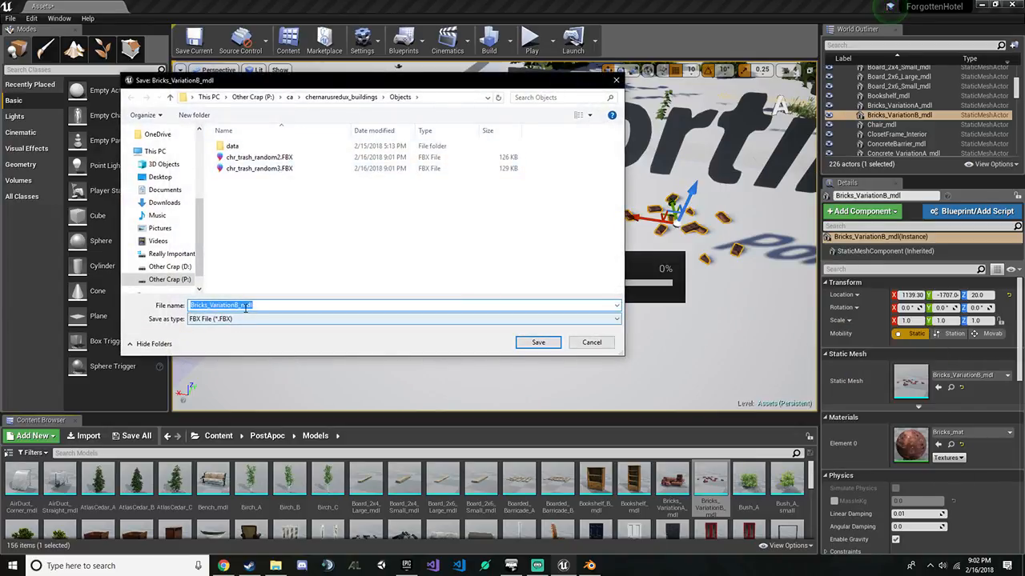
click(245, 305)
click(244, 305)
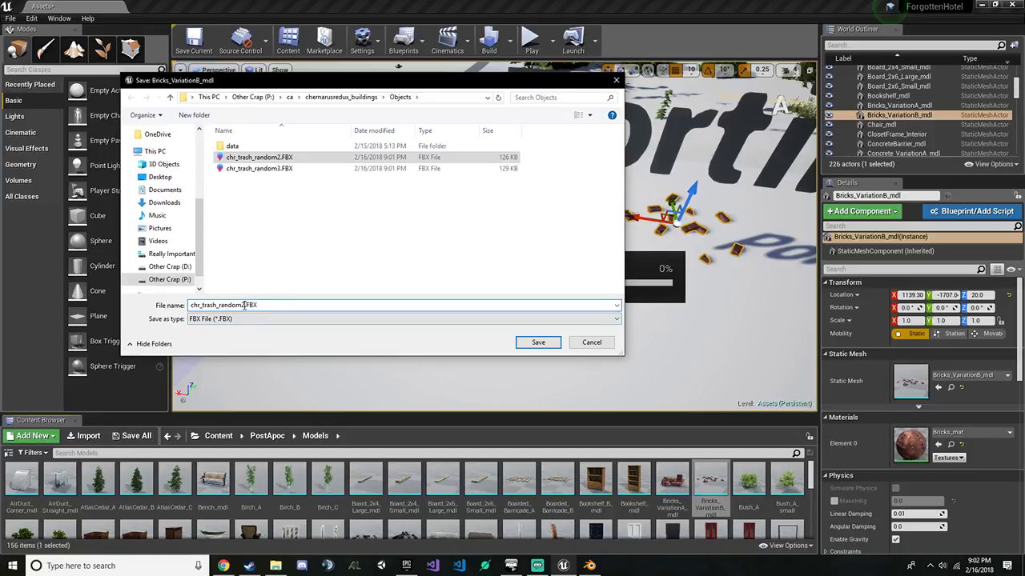
text(brick)
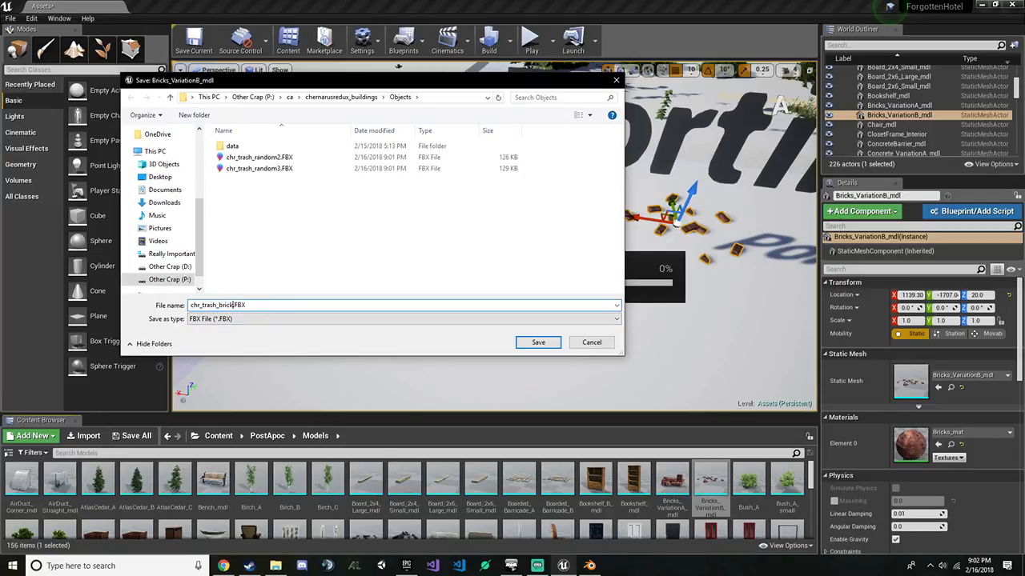
text(s1)
key(Return)
click(589, 394)
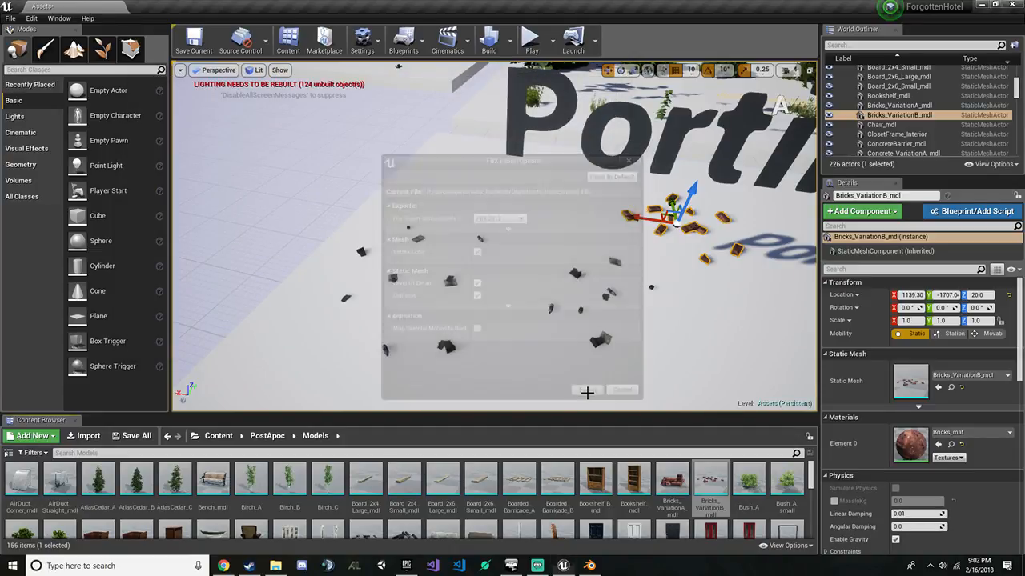
Open the bricks' Bricks_mat material and locate the texture feeding its Base Color among the content assets
scroll(485, 341, down, 10)
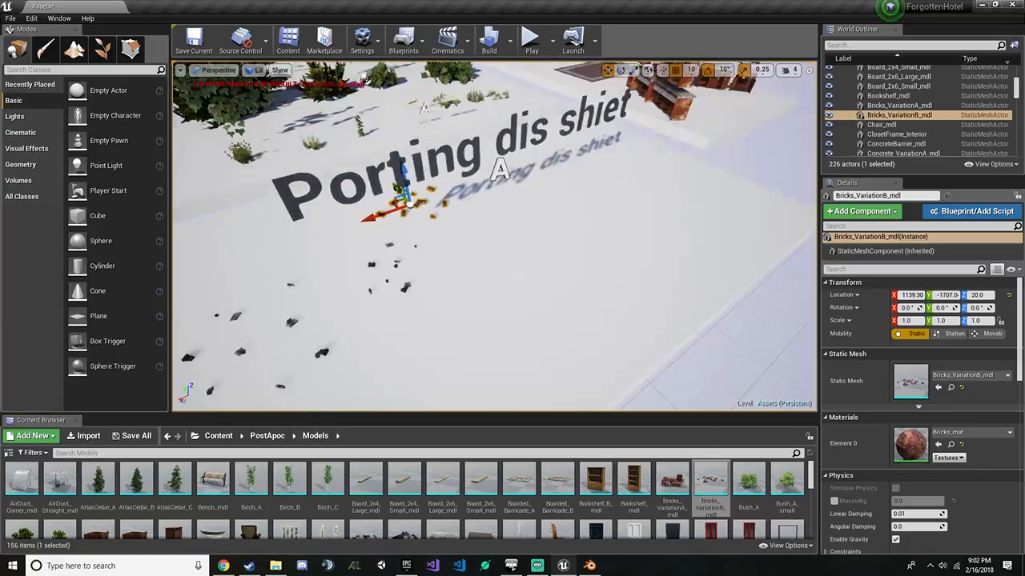
click(951, 444)
double_click(184, 493)
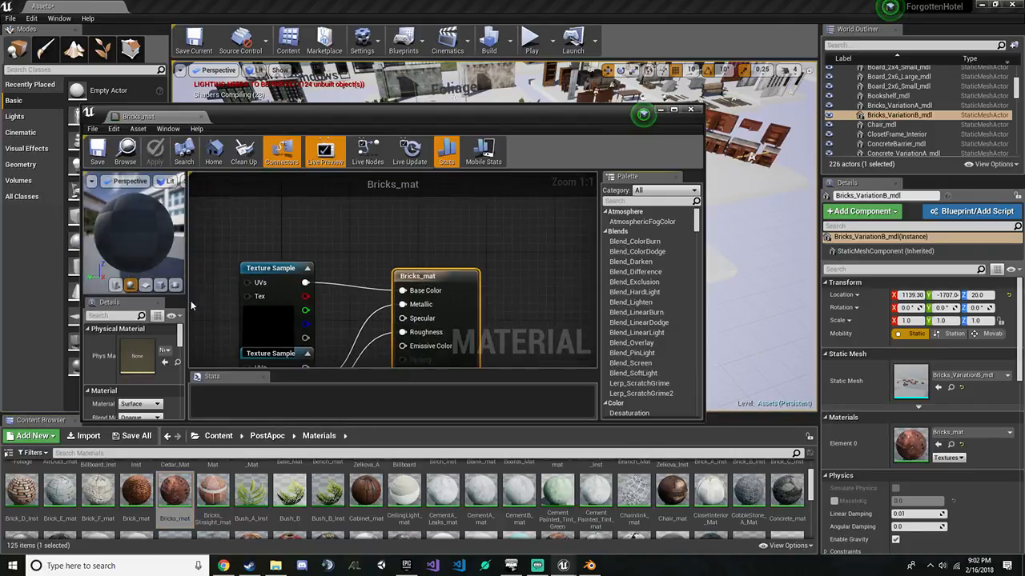
scroll(152, 362, down, 1)
scroll(377, 216, down, 5)
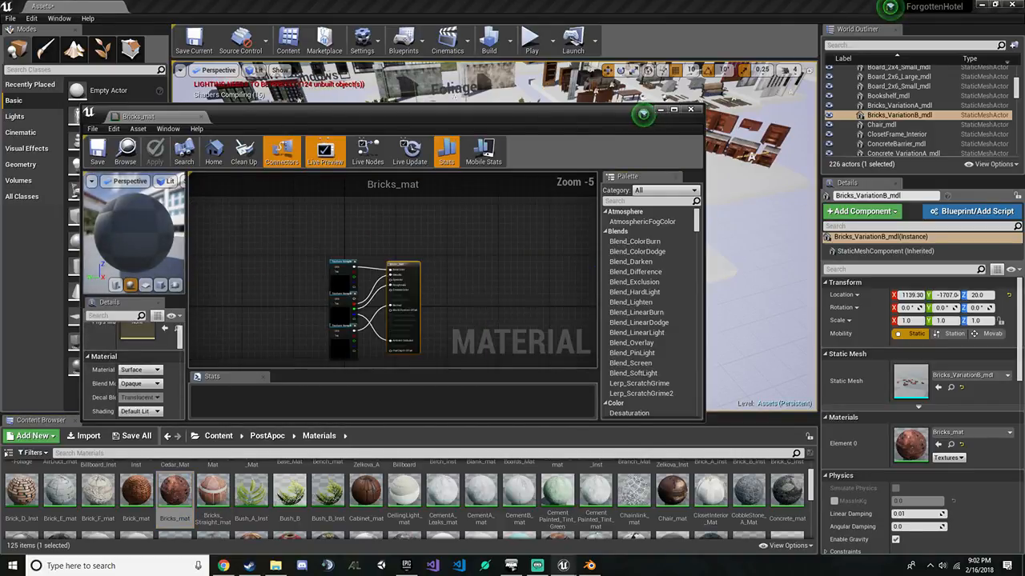
click(371, 210)
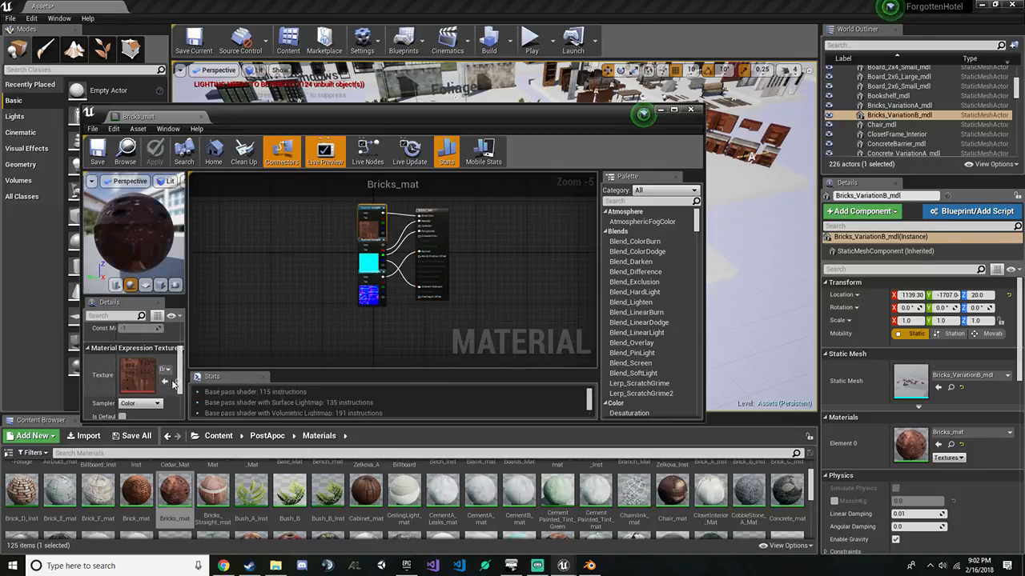
click(177, 385)
Export the Bricks_a texture as a Targa file into the Objects\data\data folder, keeping its name
click(747, 484)
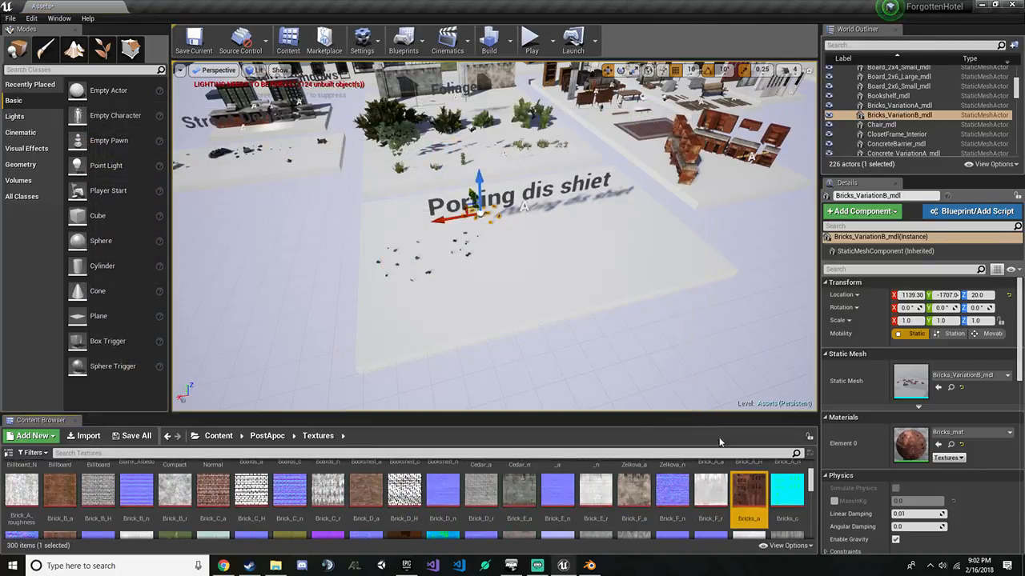
right_click(747, 482)
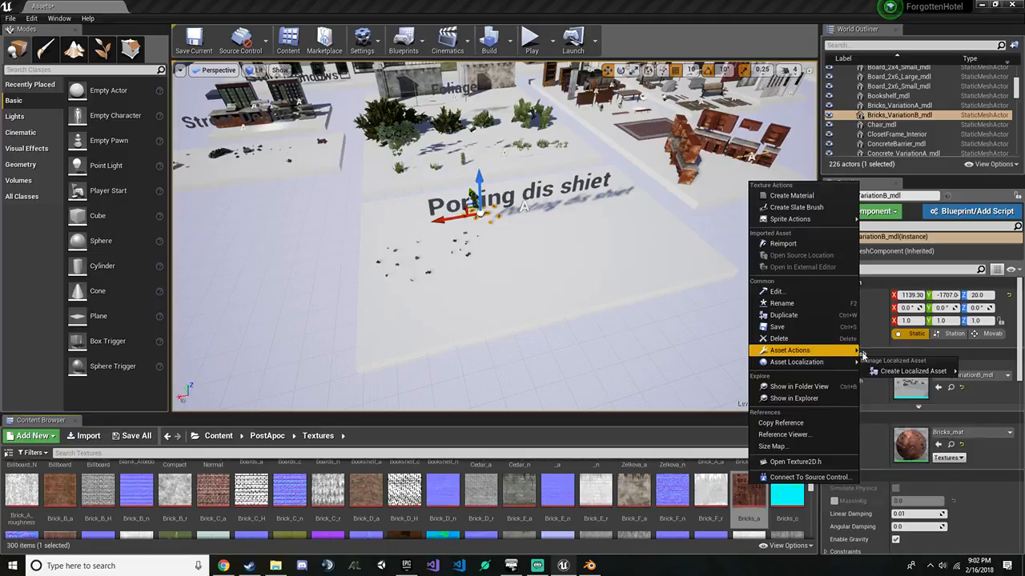
mouse_move(809, 350)
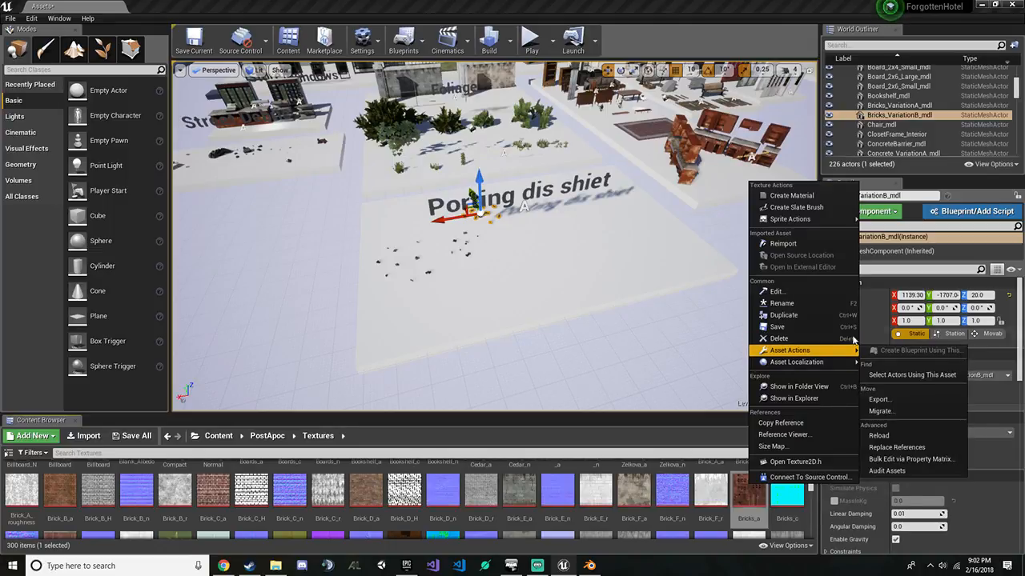
click(895, 403)
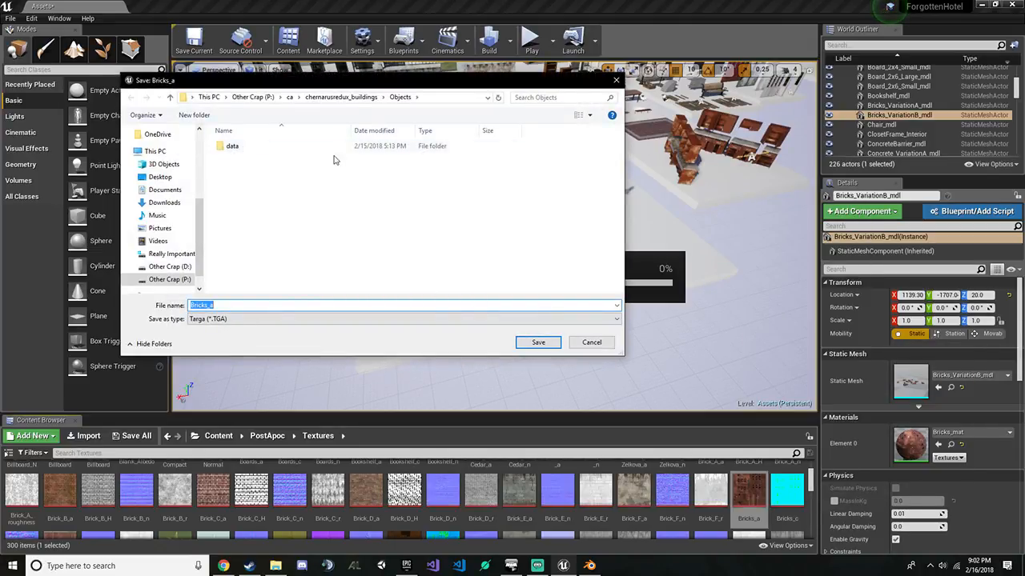
double_click(365, 147)
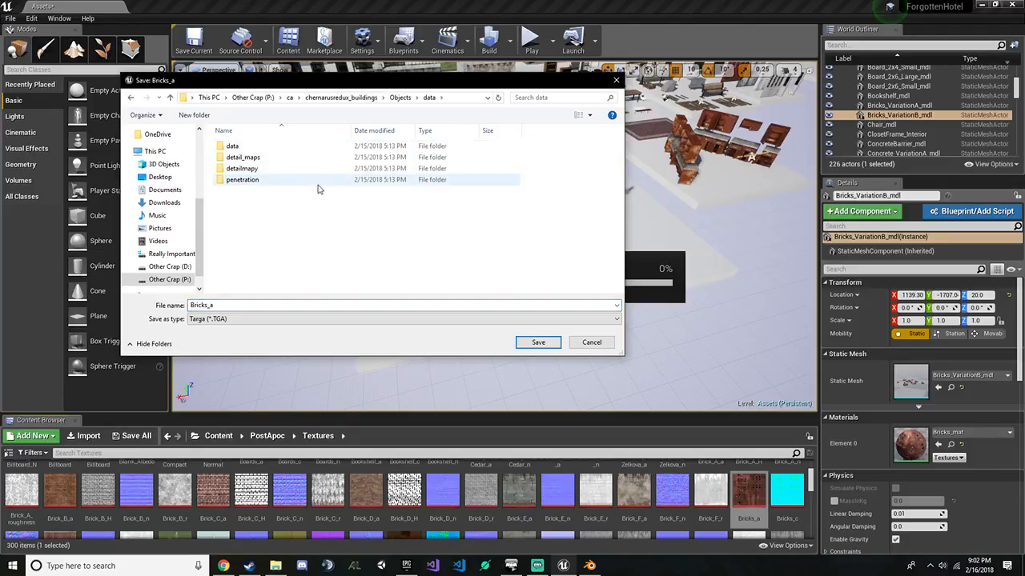
double_click(240, 146)
key(BackSpace)
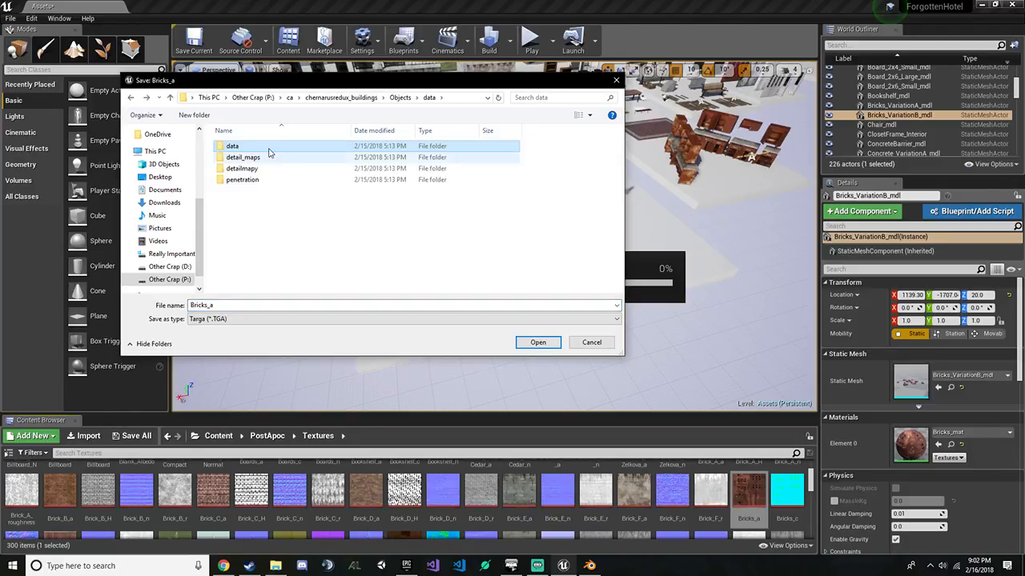
double_click(267, 148)
click(539, 342)
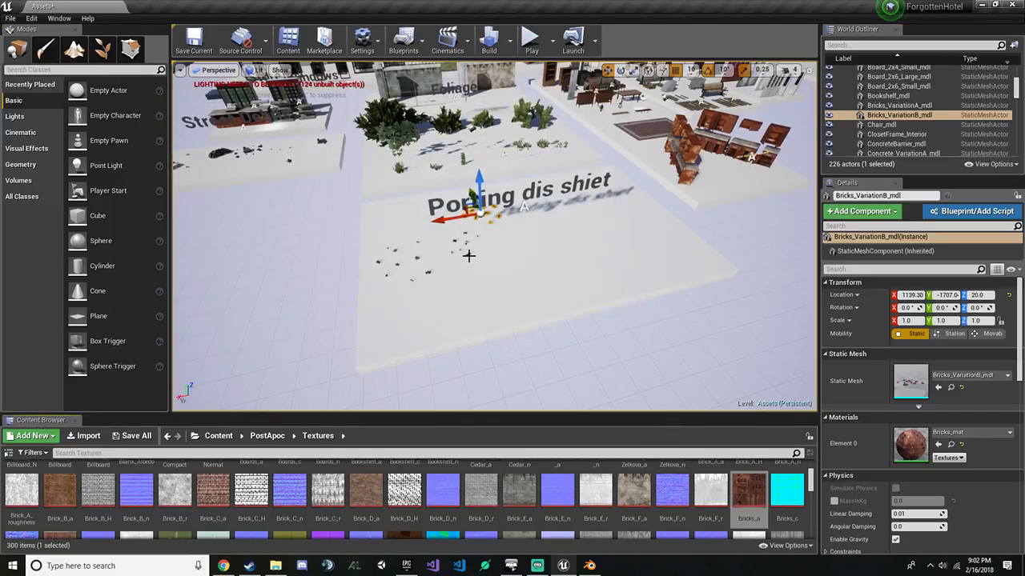
Select the Trash_VariationC_mdl actor and locate its Trash_mat material among the content assets
click(468, 254)
scroll(480, 281, up, 5)
right_drag(464, 282, 384, 282)
click(464, 286)
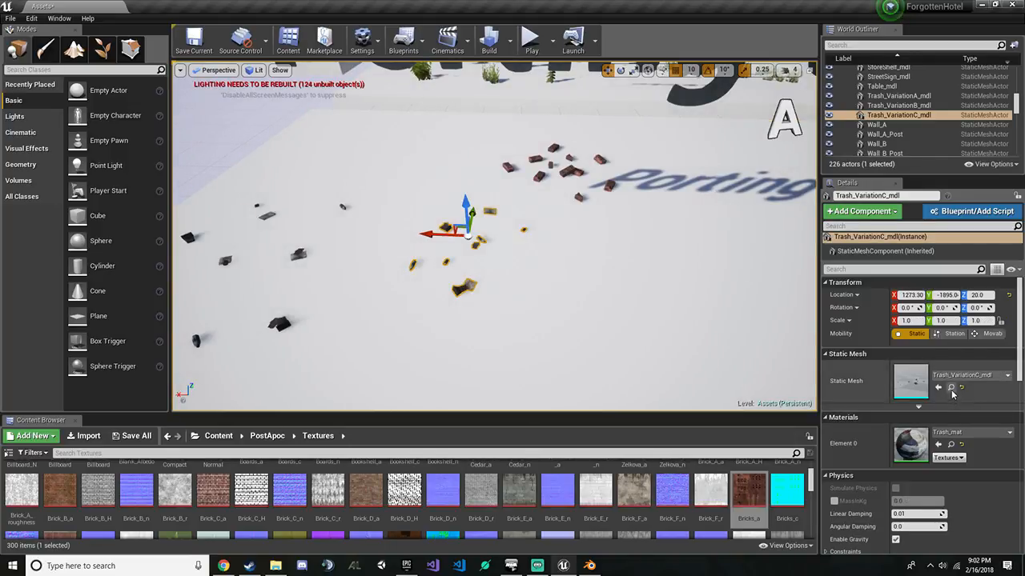
click(950, 444)
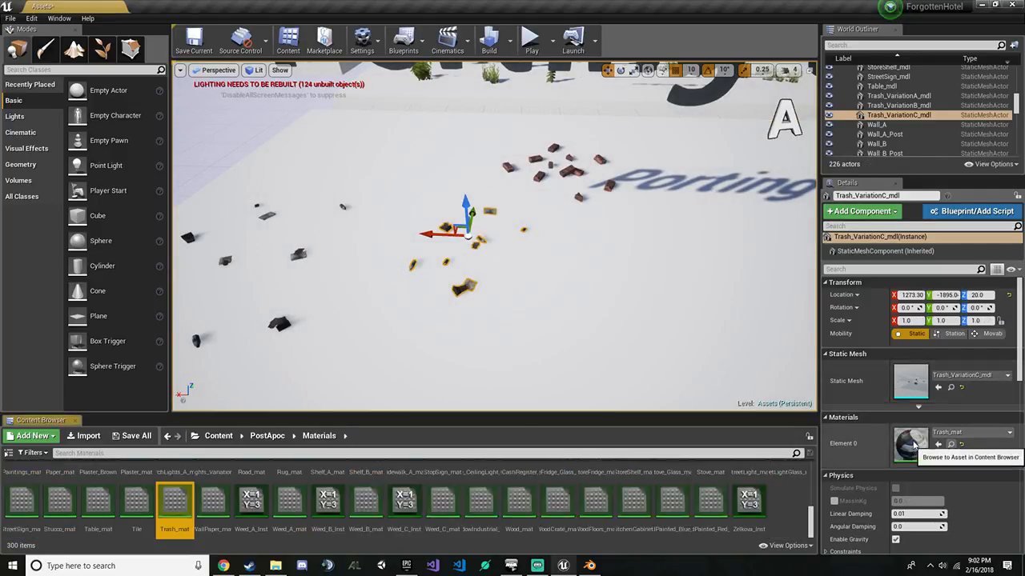
Open the Trash_mat material, locate its Base Color texture Trash_a among the content assets, and preview that texture
double_click(185, 513)
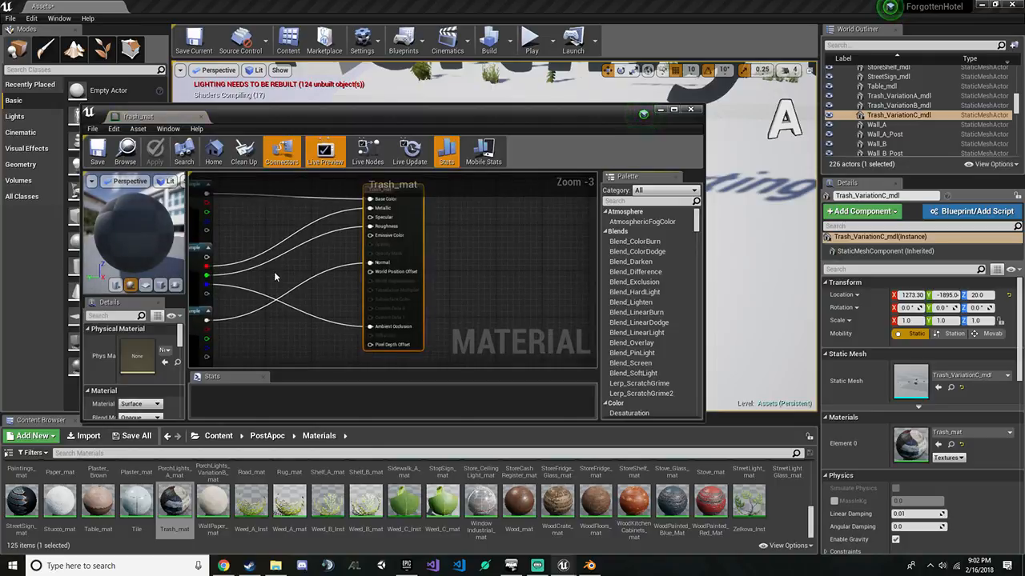
scroll(274, 272, up, 2)
click(328, 263)
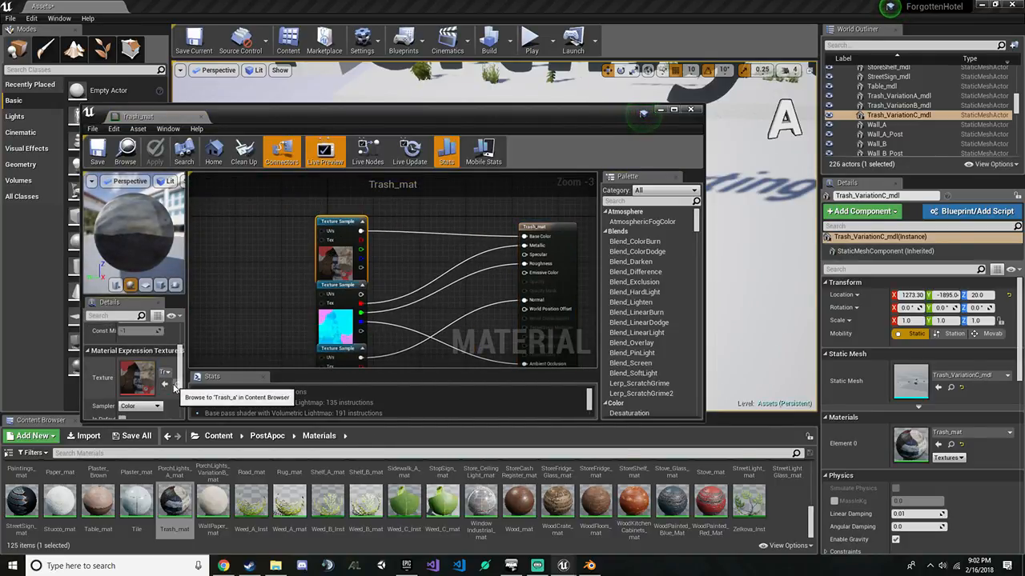
click(164, 384)
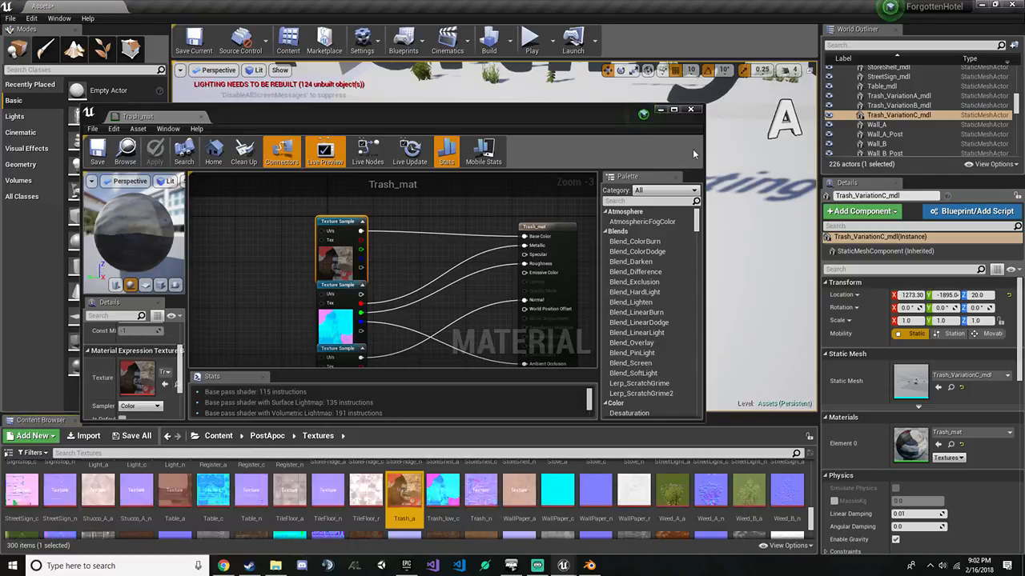
click(690, 110)
double_click(406, 492)
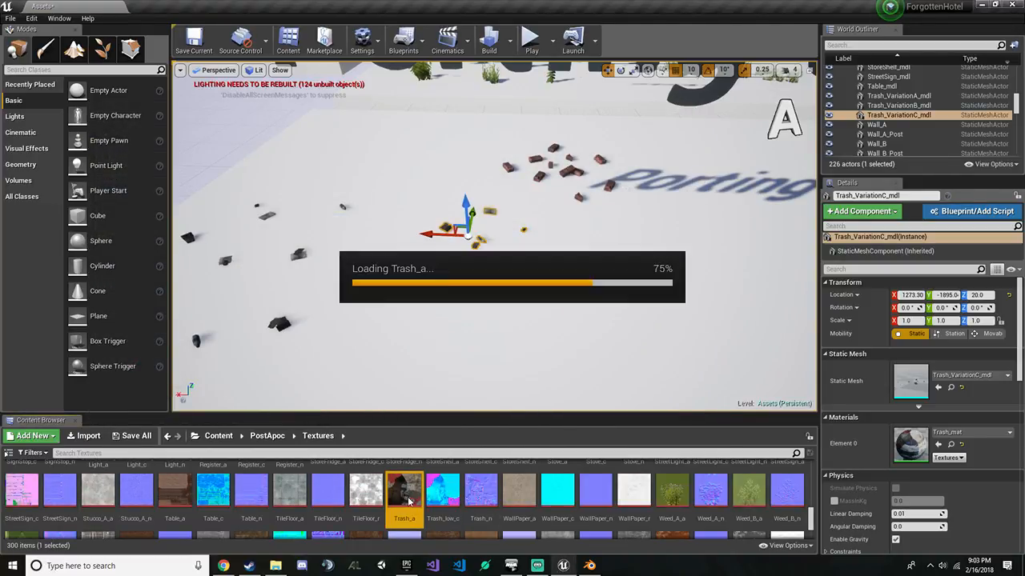
click(692, 110)
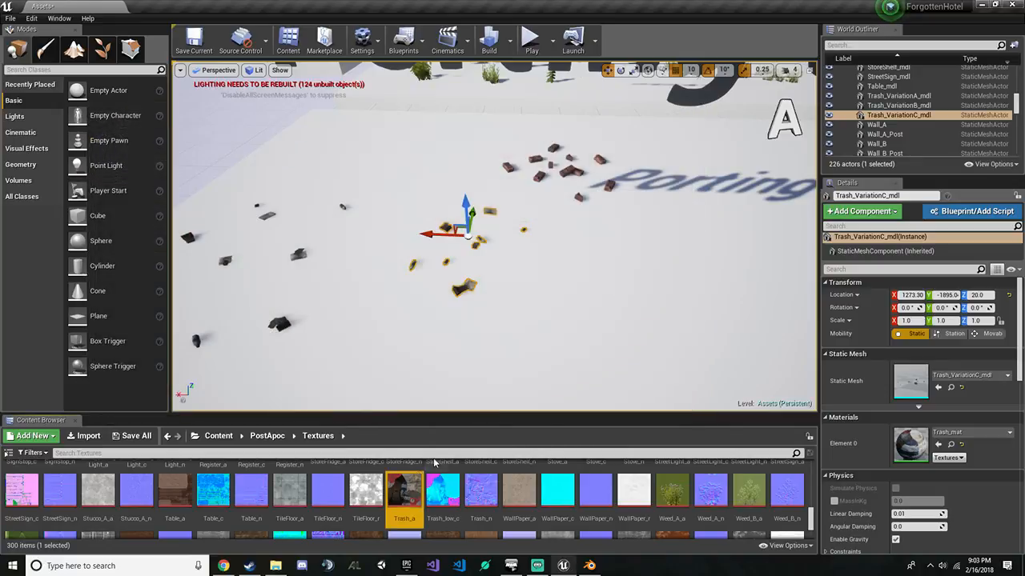
Export the Trash_a texture as a Targa file into Objects\data\data, renaming the existing Bricks_a.TGA there to chr_trash_bricks.TGA
right_click(405, 489)
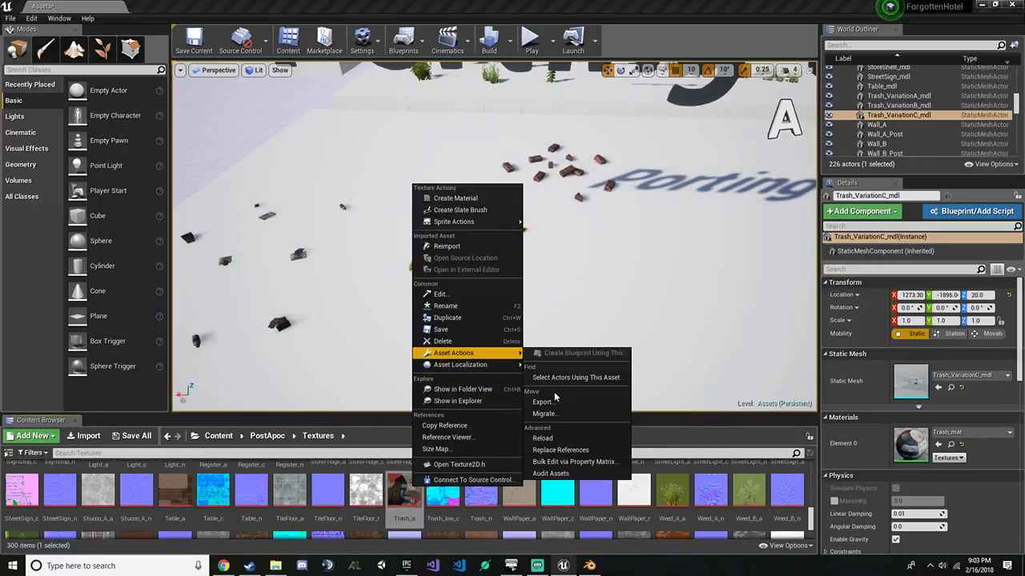
click(560, 400)
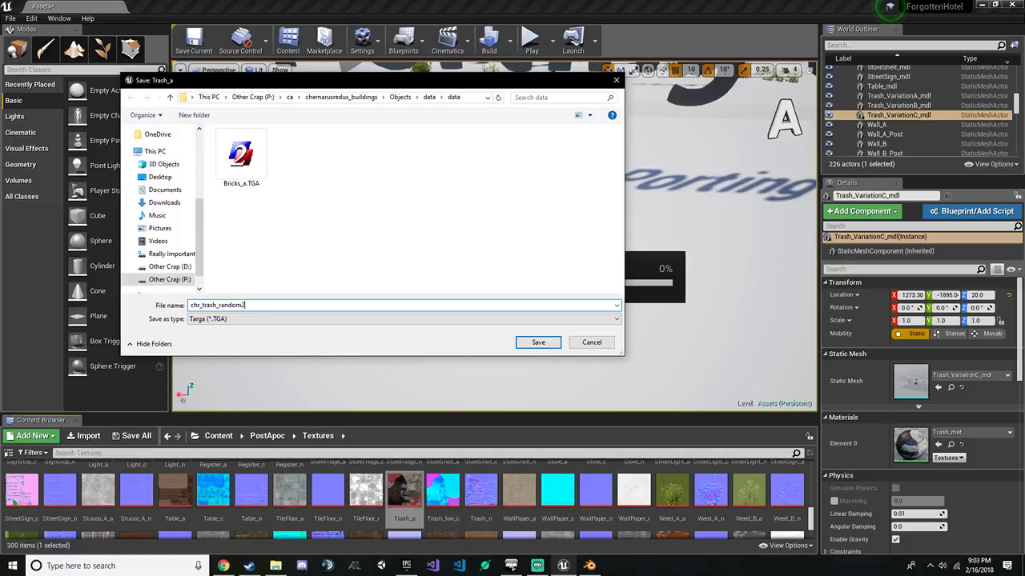
click(241, 160)
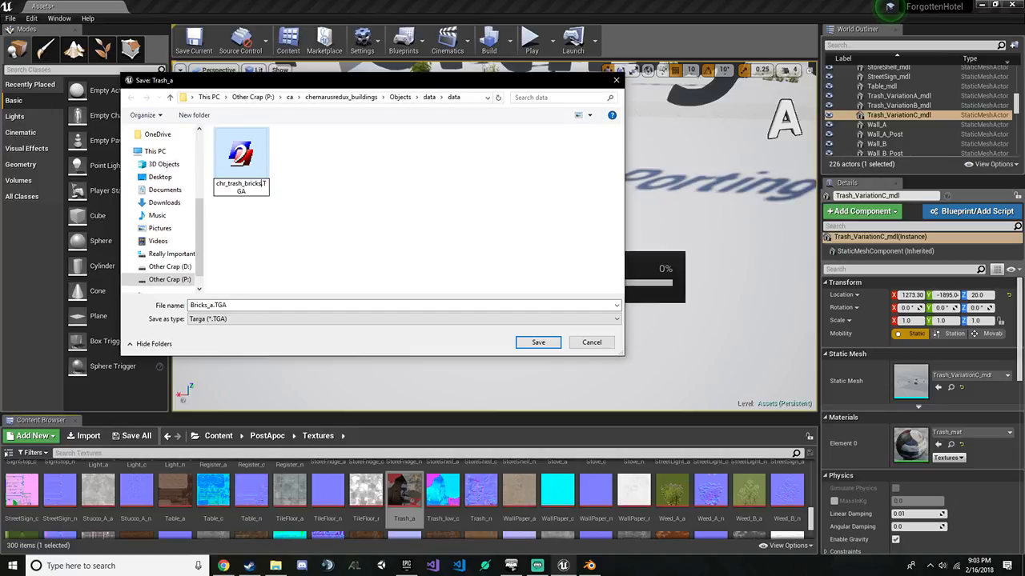
click(274, 205)
click(238, 305)
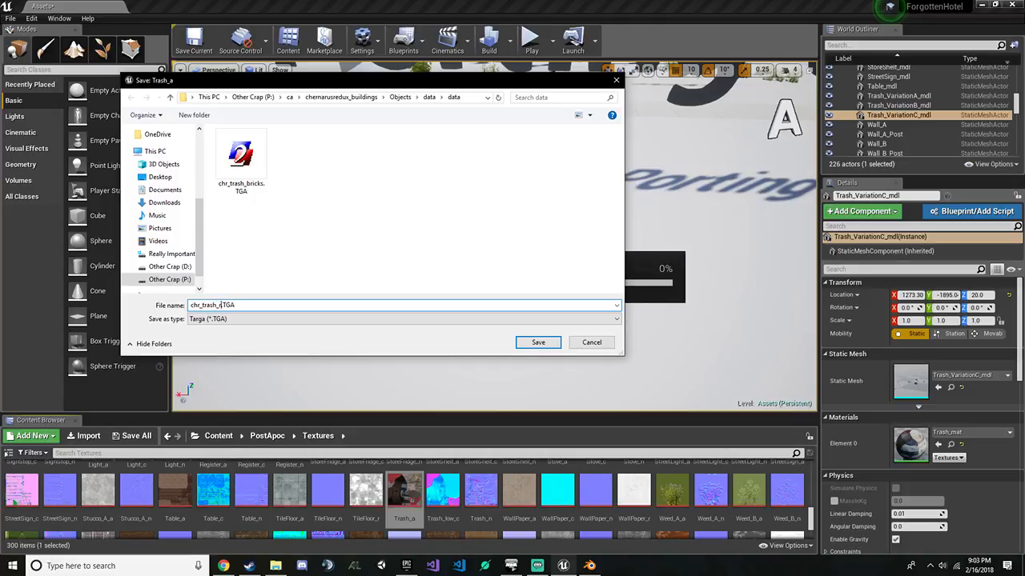
key(Return)
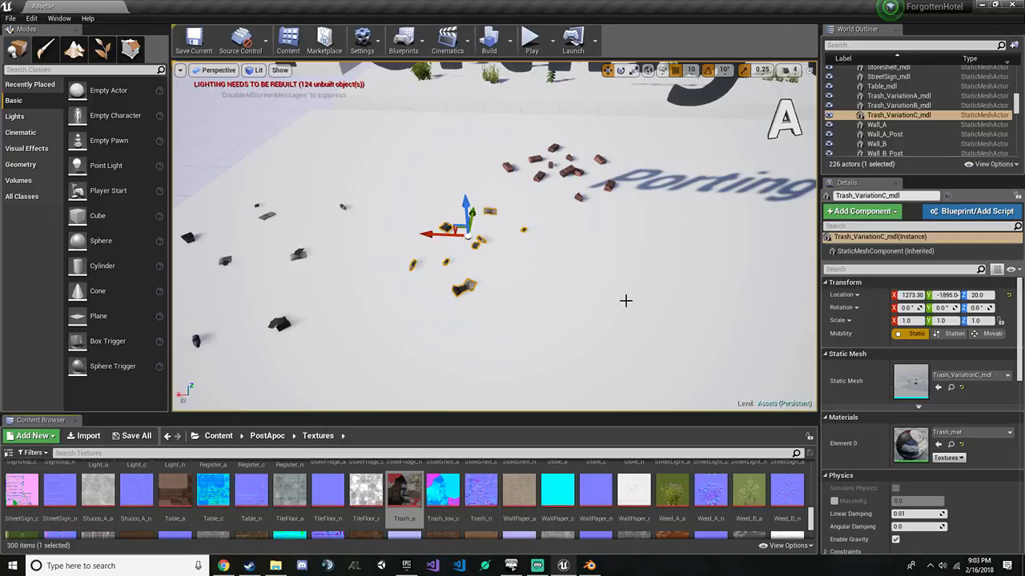
Check the material assigned to the Trash_VariationA_mdl and Trash_VariationC_mdl actors
click(297, 253)
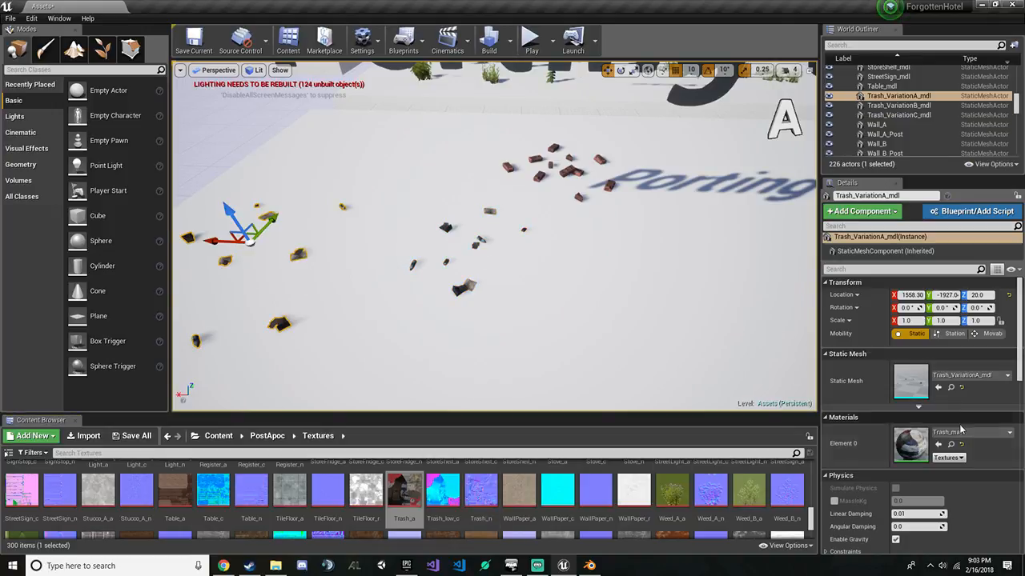
click(411, 264)
scroll(490, 260, down, 6)
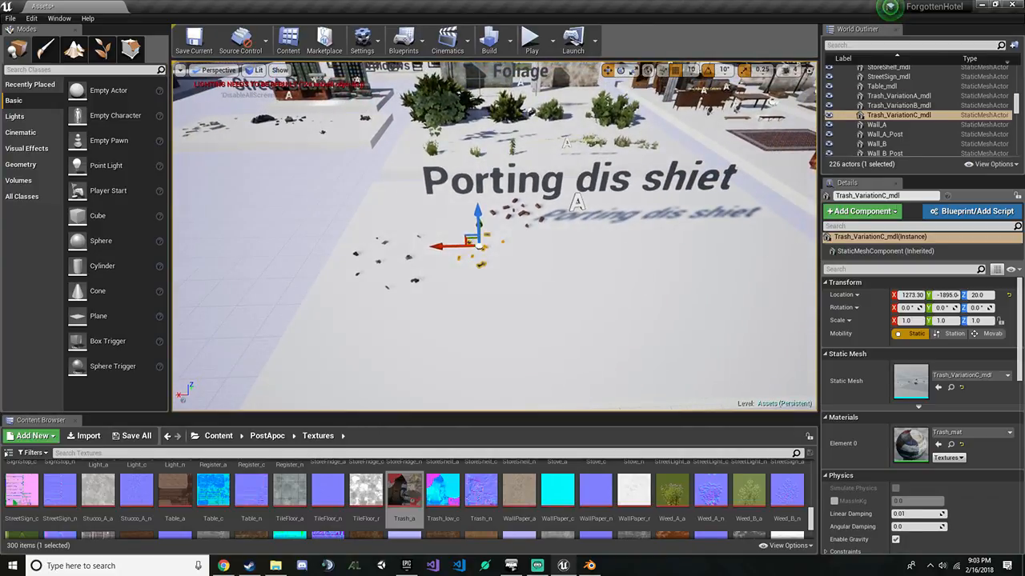
Close the Unreal project without saving the Assets level
mouse_move(631, 386)
right_down()
mouse_move(697, 381)
mouse_move(601, 384)
mouse_move(608, 398)
mouse_move(688, 396)
mouse_move(640, 400)
right_up()
key(ctrl+shift+s)
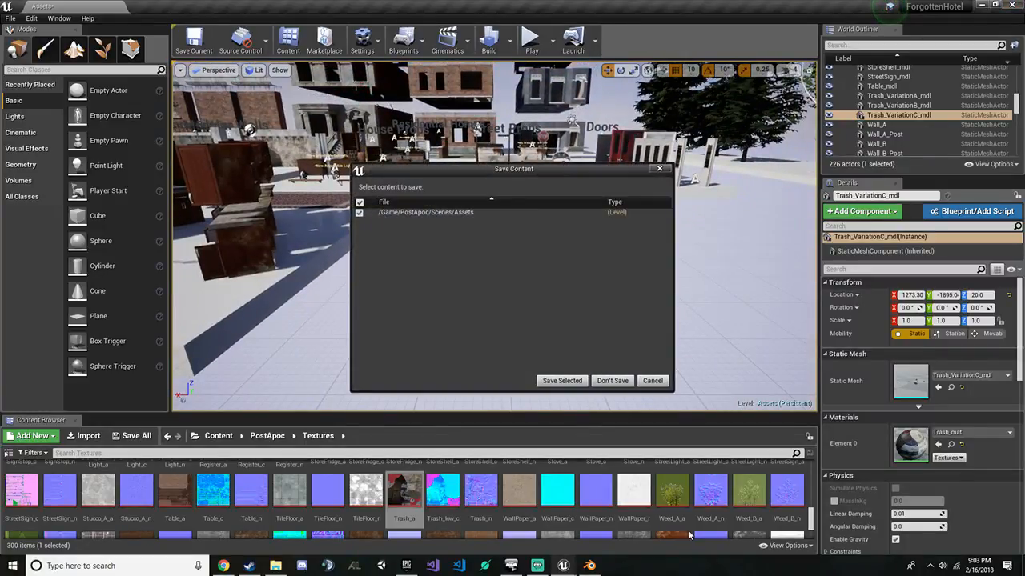
click(613, 381)
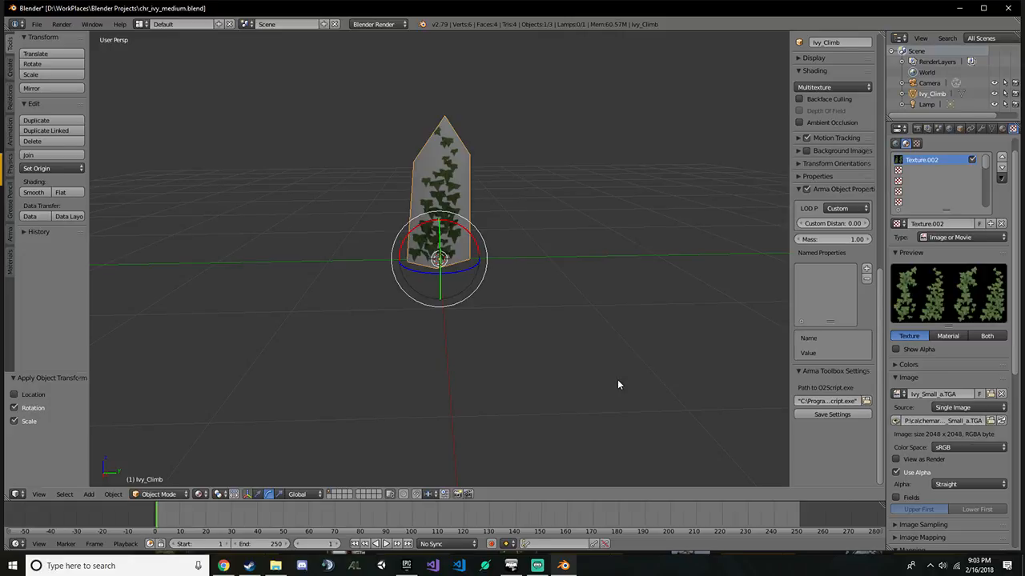
Switch to Blender and delete the Ivy_Climb object from the scene
middle_drag(573, 338, 516, 323)
key(x)
click(513, 322)
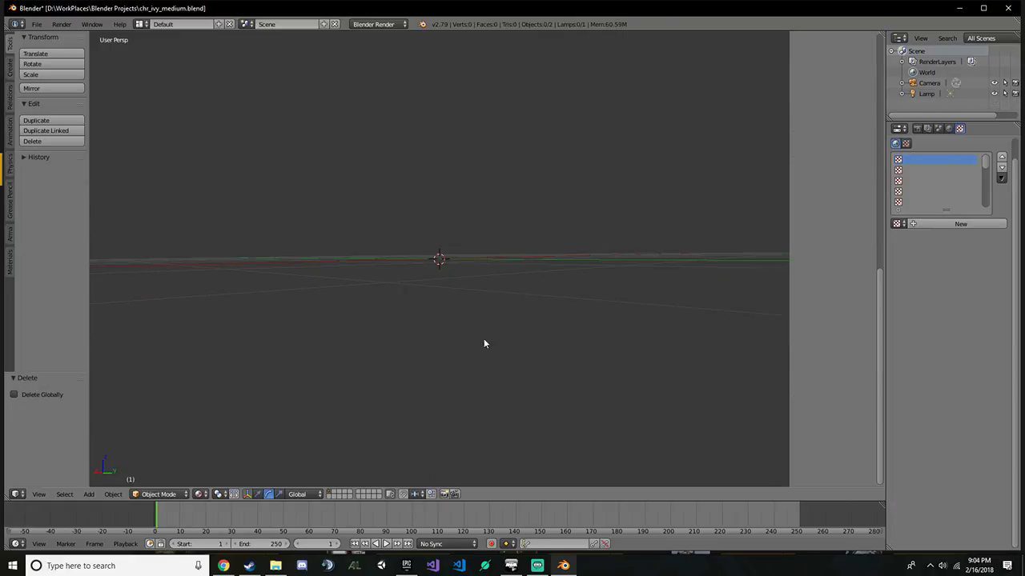
Start an FBX import and find the ca\chernarusredux_buildings\Objects folder on drive P: in File Explorer
click(36, 25)
mouse_move(92, 230)
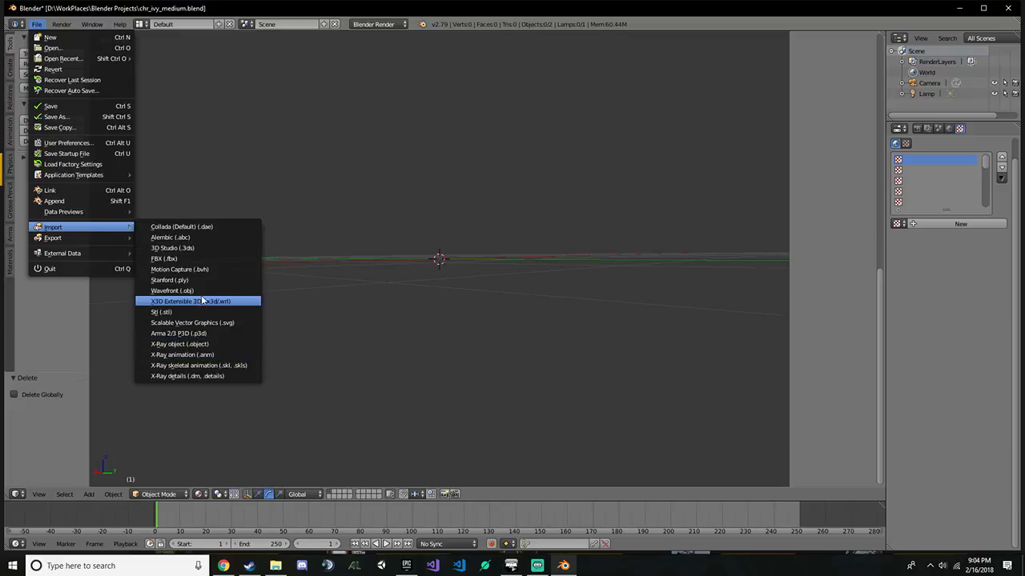
click(210, 258)
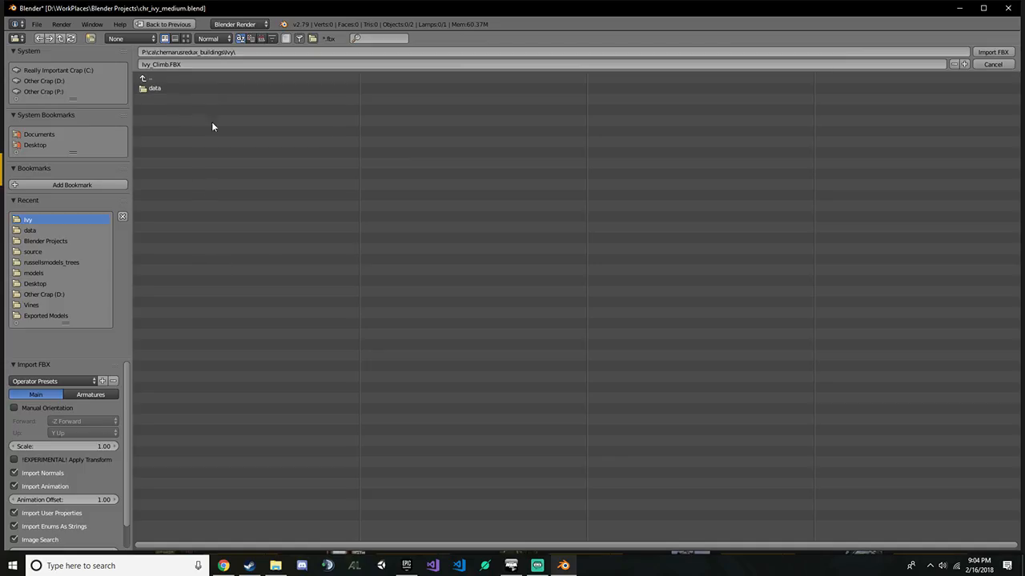
click(276, 565)
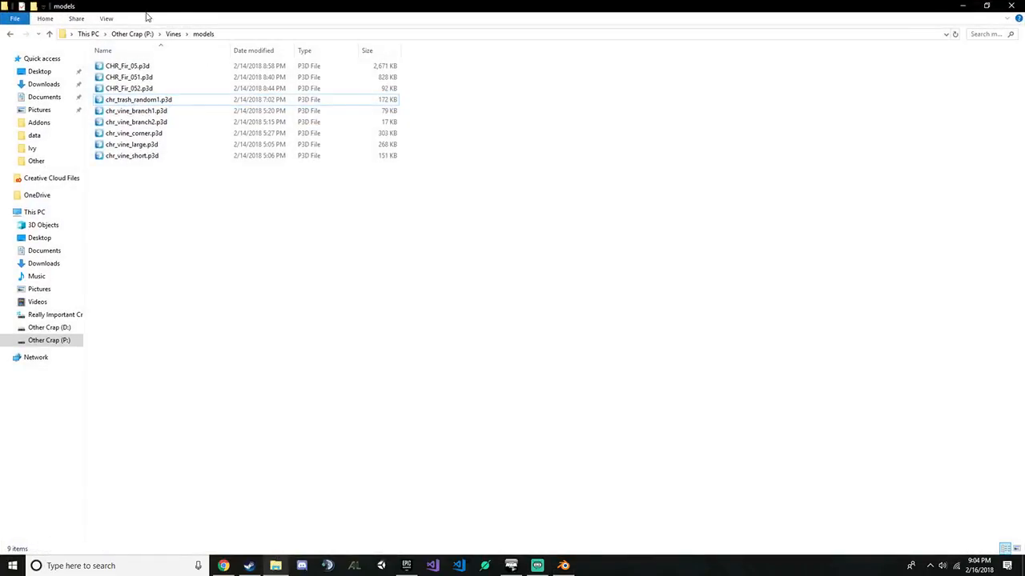
click(132, 33)
click(140, 113)
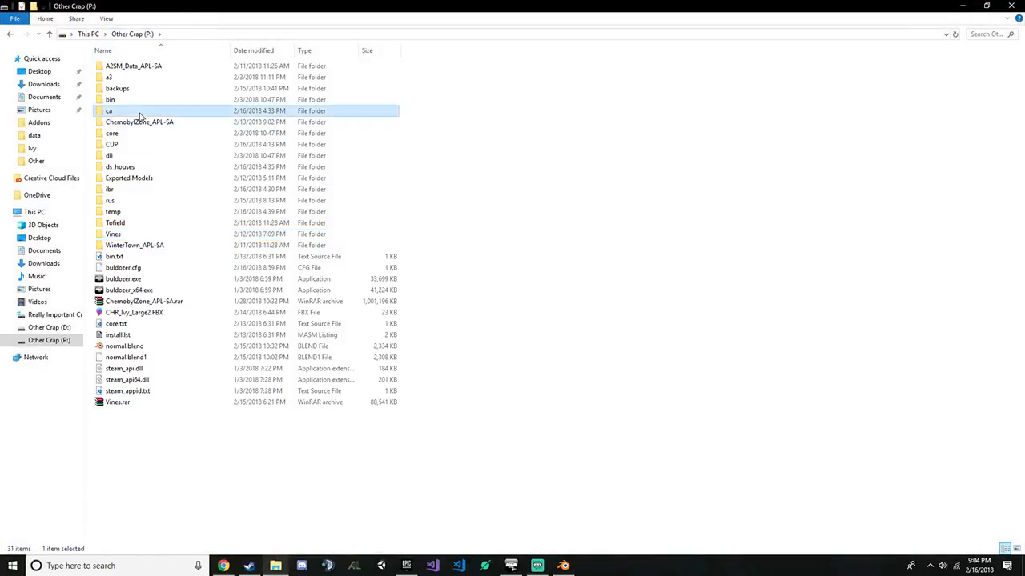
double_click(140, 113)
double_click(208, 289)
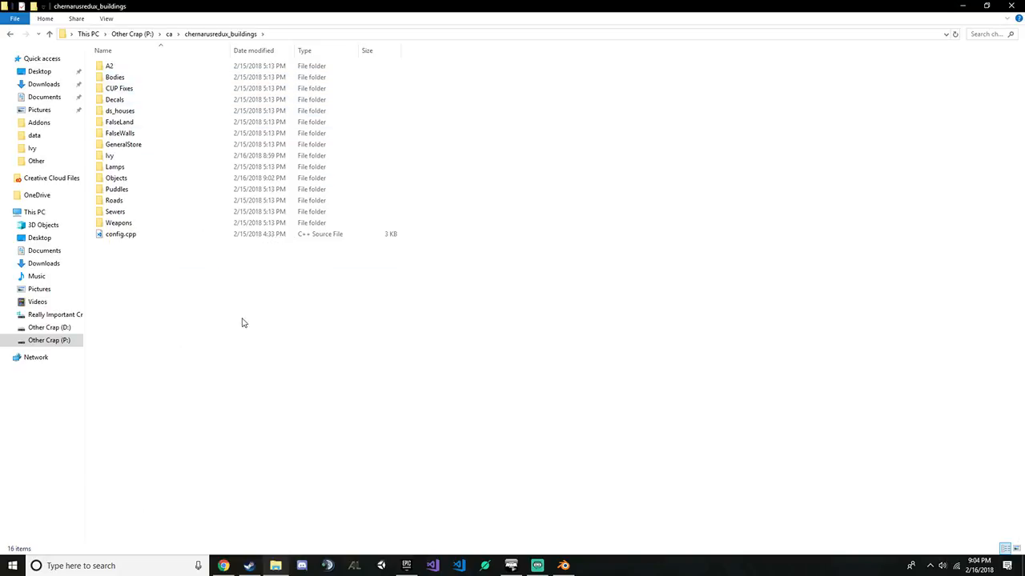
double_click(152, 177)
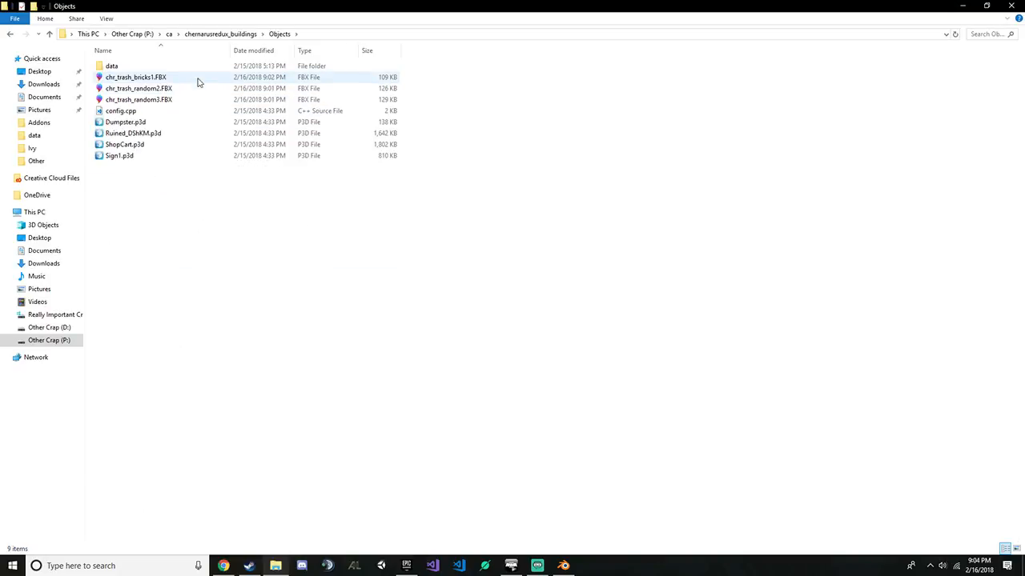
drag(200, 6, 0, 136)
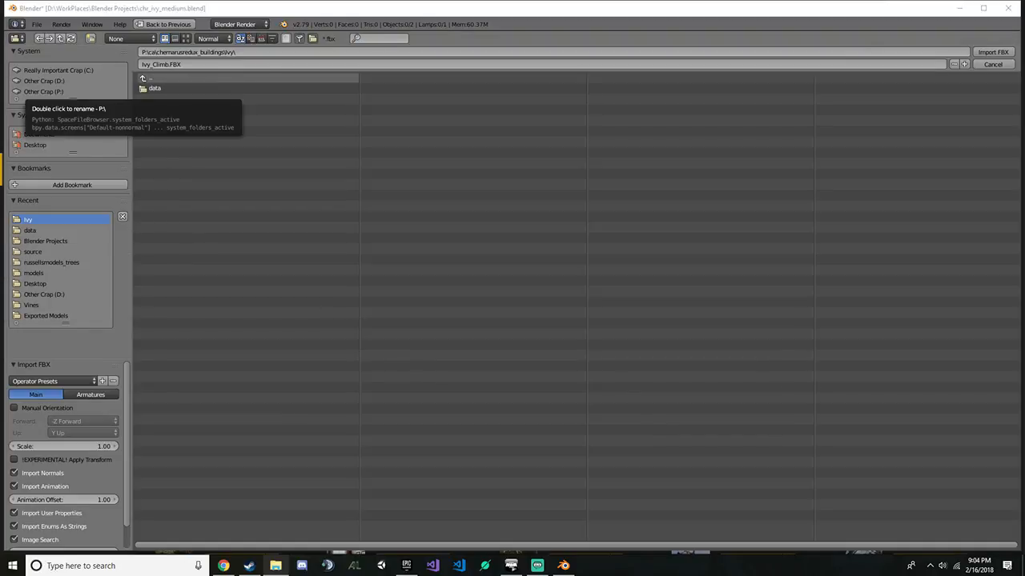
Import chr_trash_bricks1.FBX from P:\ca\chernarusredux_buildings\Objects into the Blender scene
click(357, 51)
text(P:\ca\chernarusredux_buildings\Objects)
key(Return)
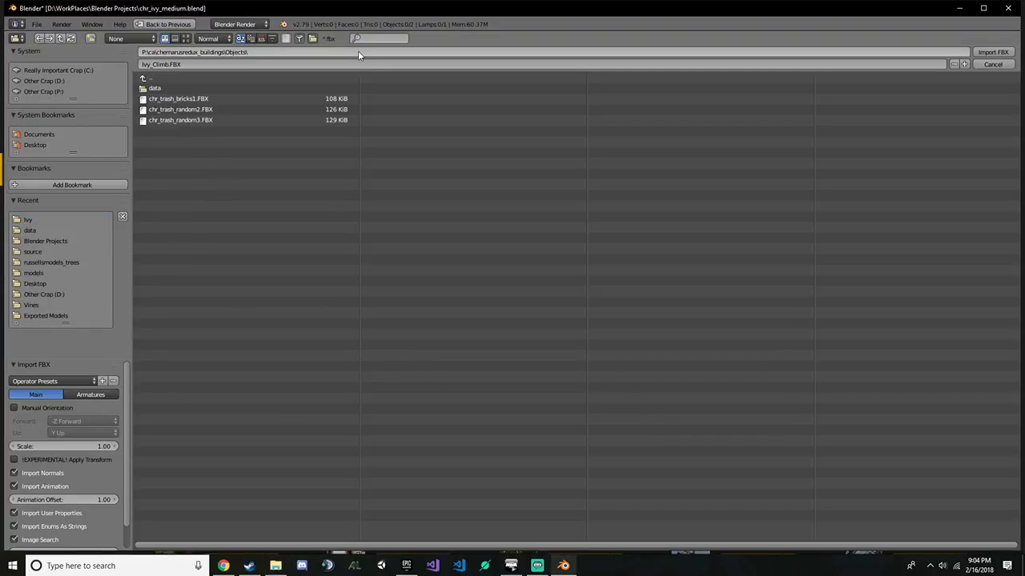
double_click(250, 101)
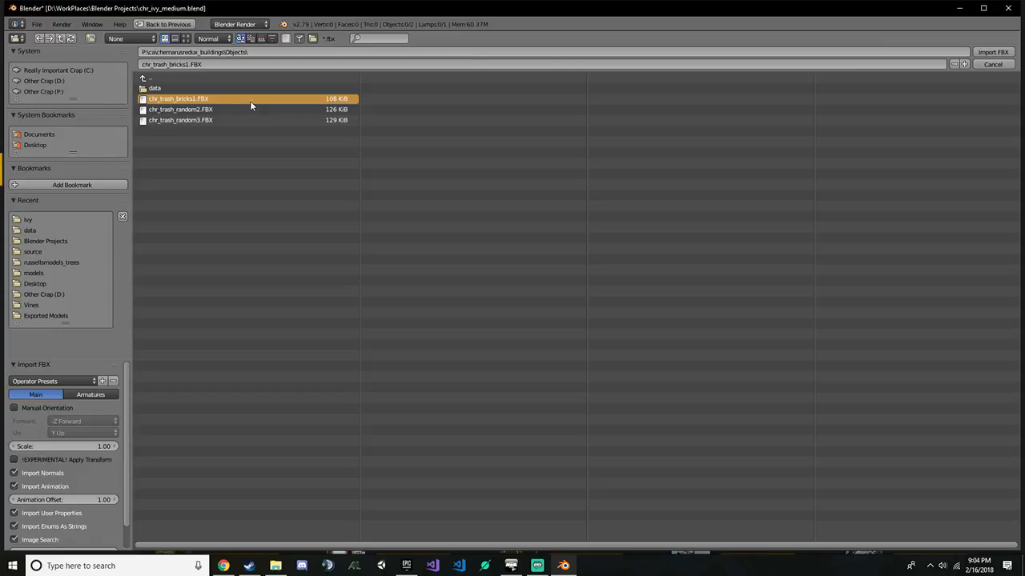
Inspect the imported bricks from several angles and compare their two LOD meshes by toggling each one's visibility
middle_drag(411, 180, 505, 271)
scroll(449, 313, up, 3)
middle_drag(449, 313, 372, 360)
scroll(331, 358, down, 3)
scroll(372, 360, up, 5)
scroll(373, 362, down, 7)
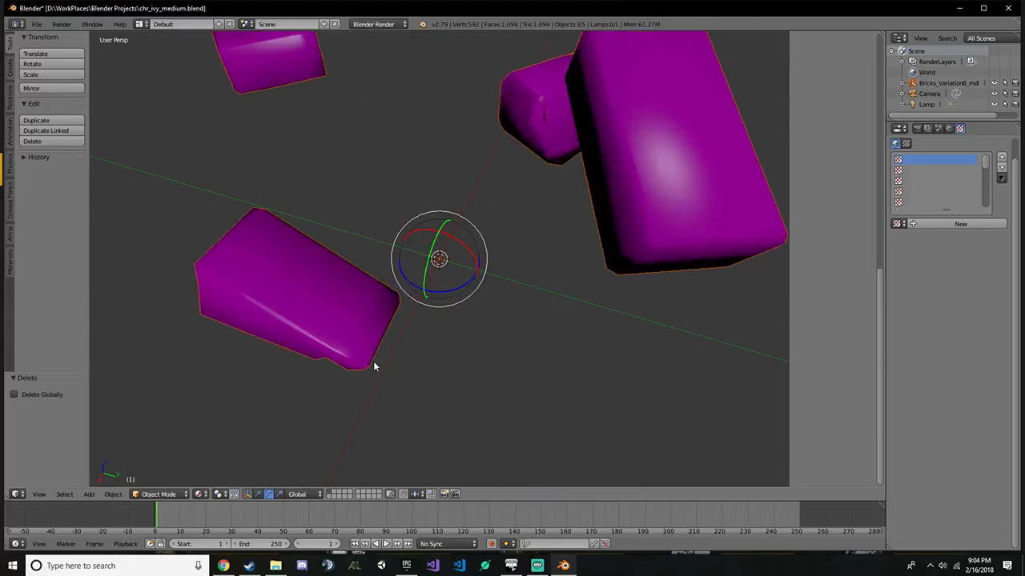
middle_drag(374, 369, 448, 337)
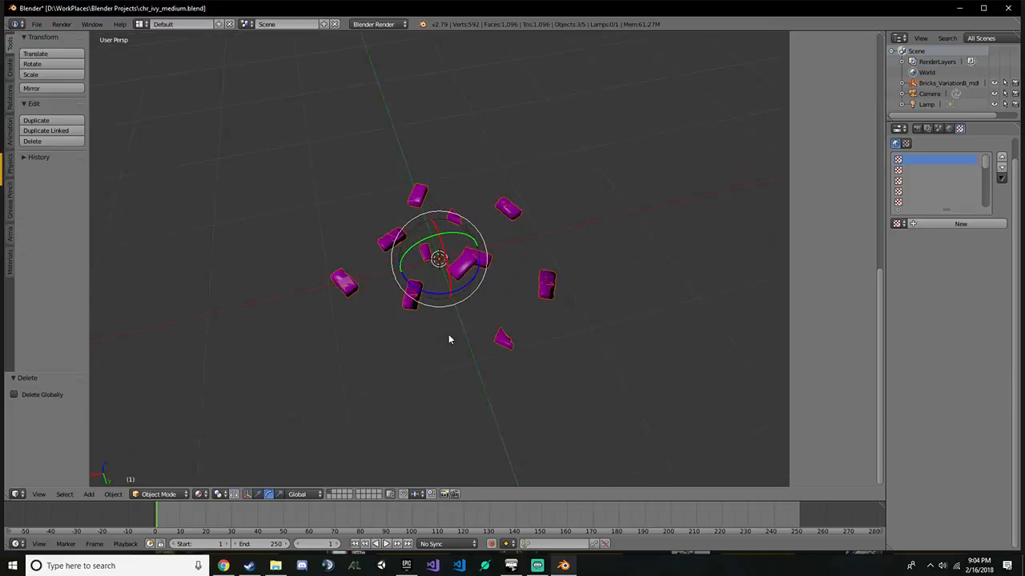
click(902, 82)
scroll(952, 96, down, 1)
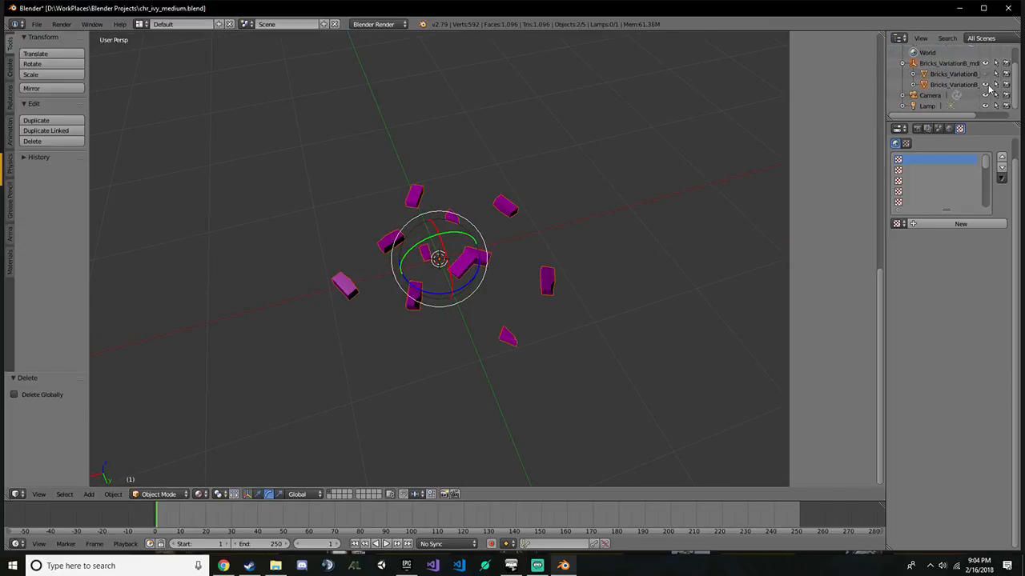
click(985, 84)
click(986, 74)
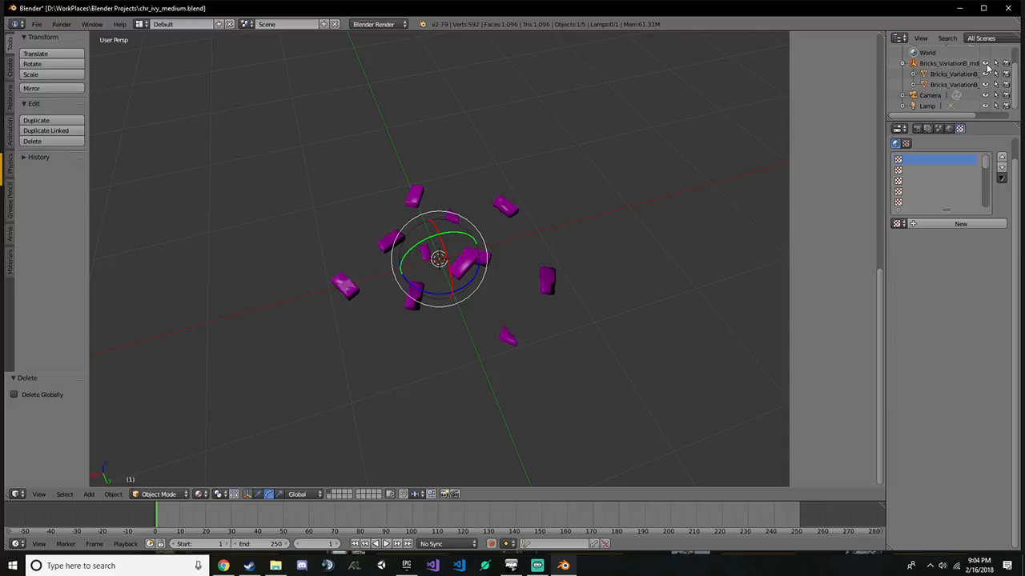
click(987, 68)
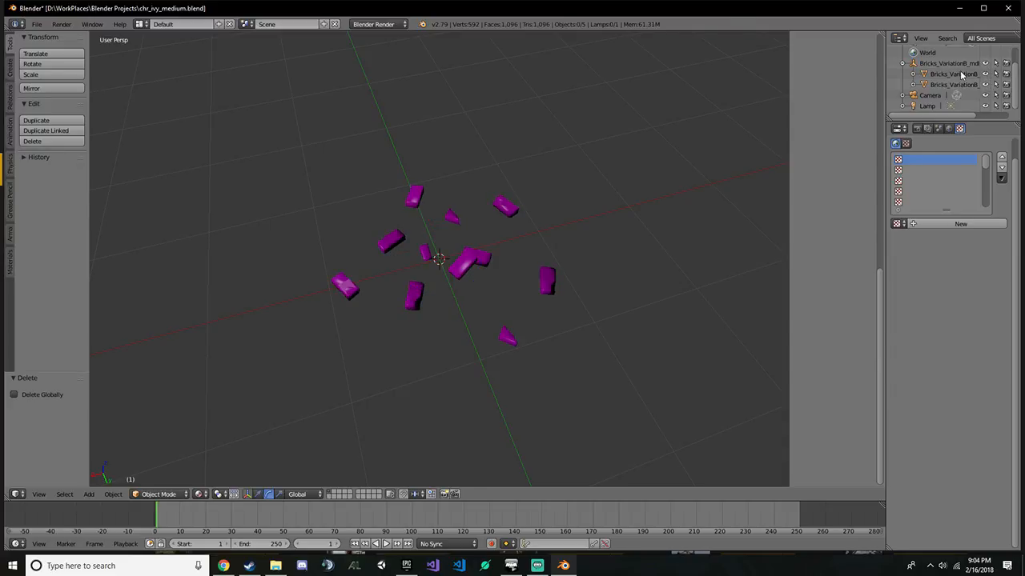
Enable the Arma object properties on Bricks_VariationB_mdl_LOD1 and set its custom distance to 1.0
click(957, 84)
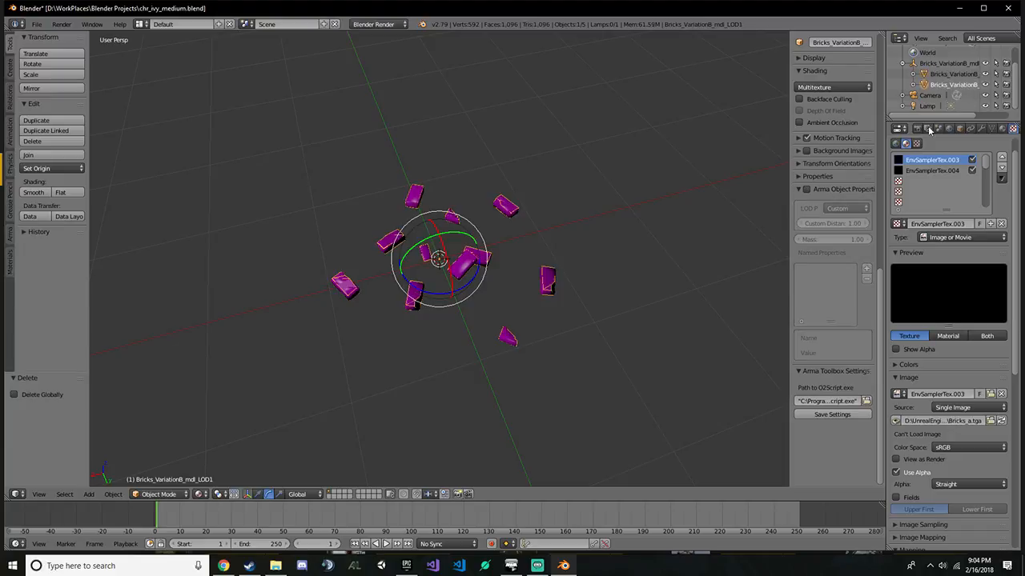
click(807, 188)
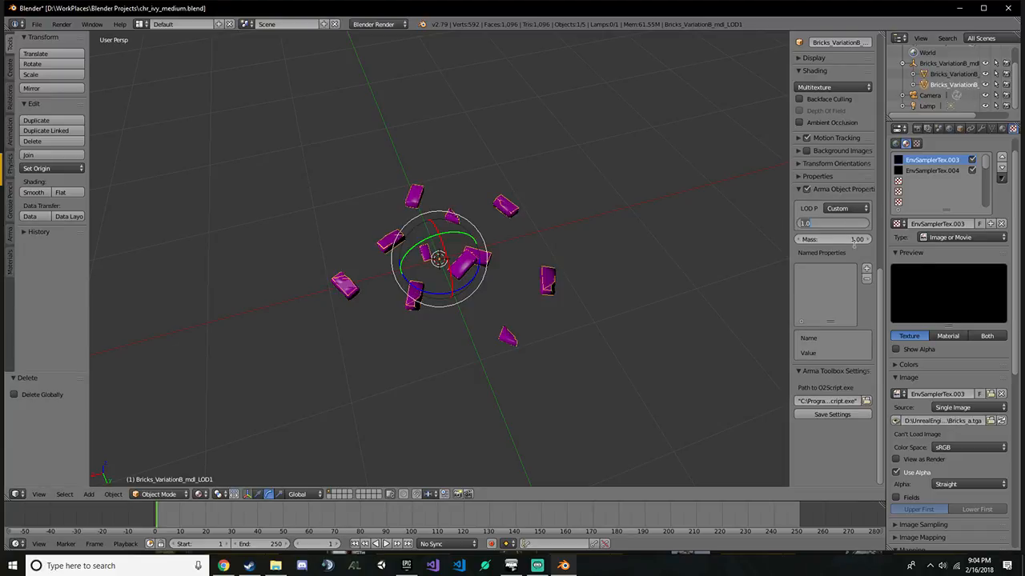
key(Return)
click(954, 74)
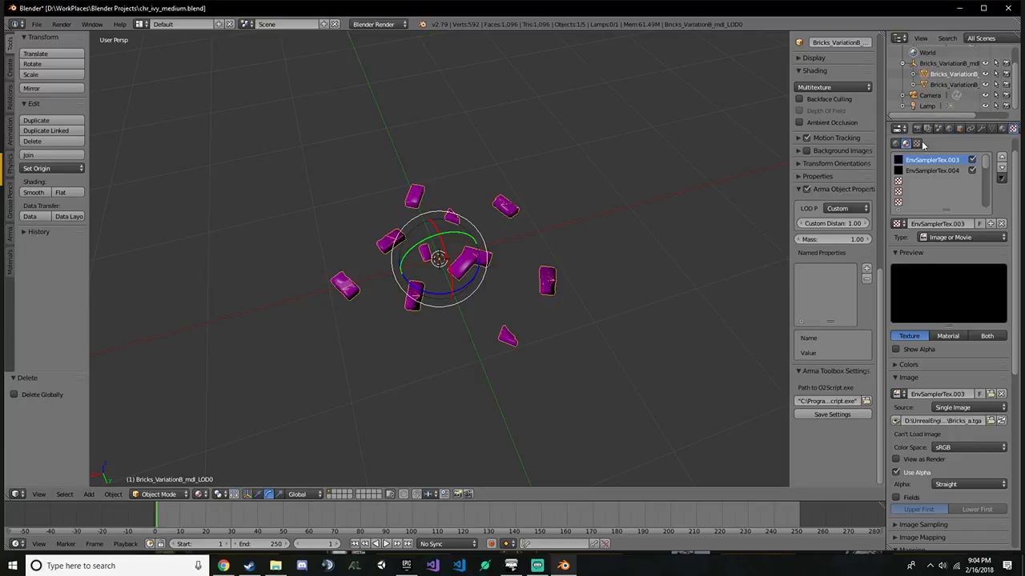
click(964, 86)
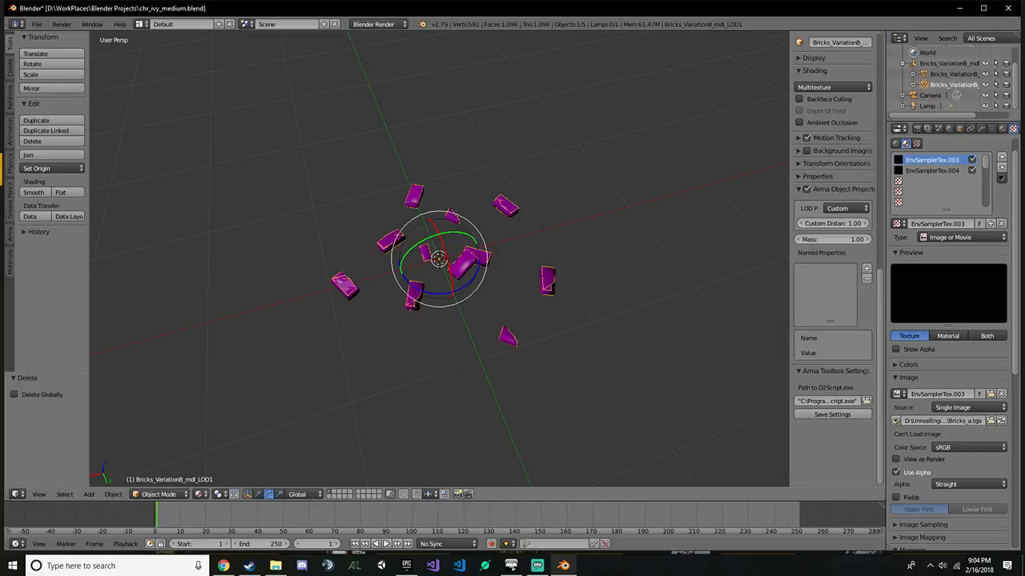
Open Sign1.p3d from the Objects folder in Object Builder, check its 0.000, 1.000 and 2.000 LODs, close it and return to Blender
drag(329, 0, 329, 0)
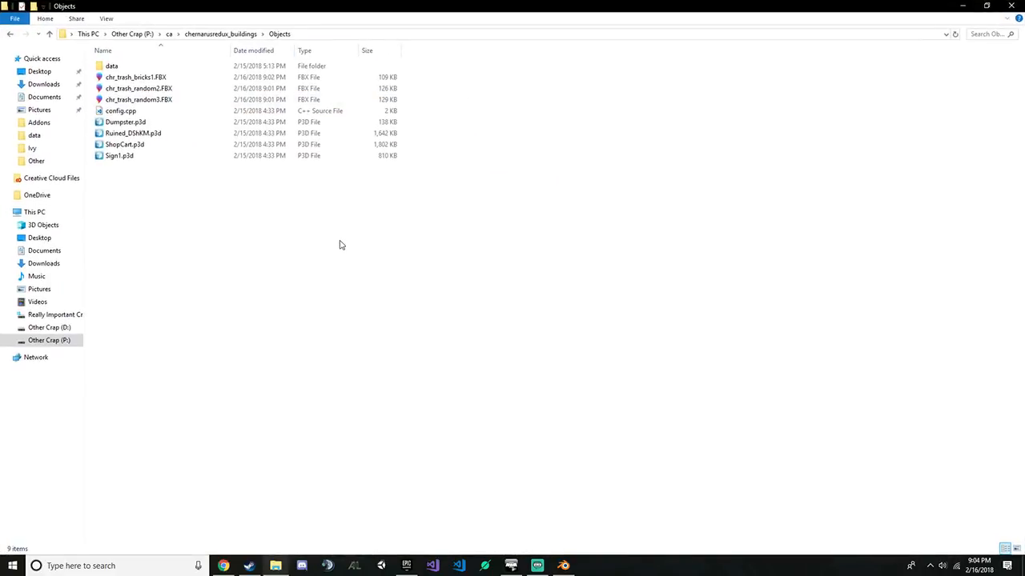
key(alt+Up)
double_click(150, 181)
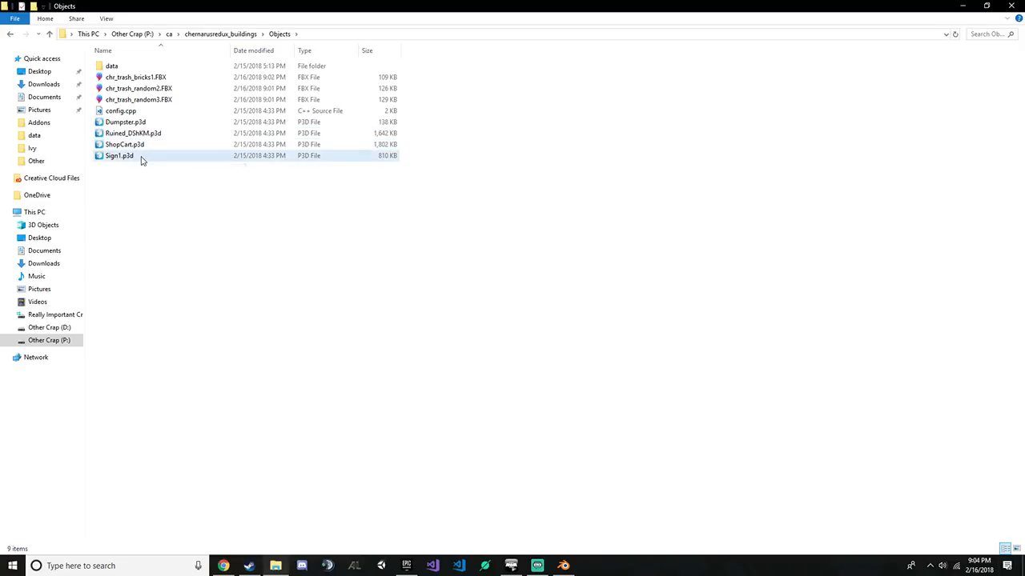
double_click(120, 156)
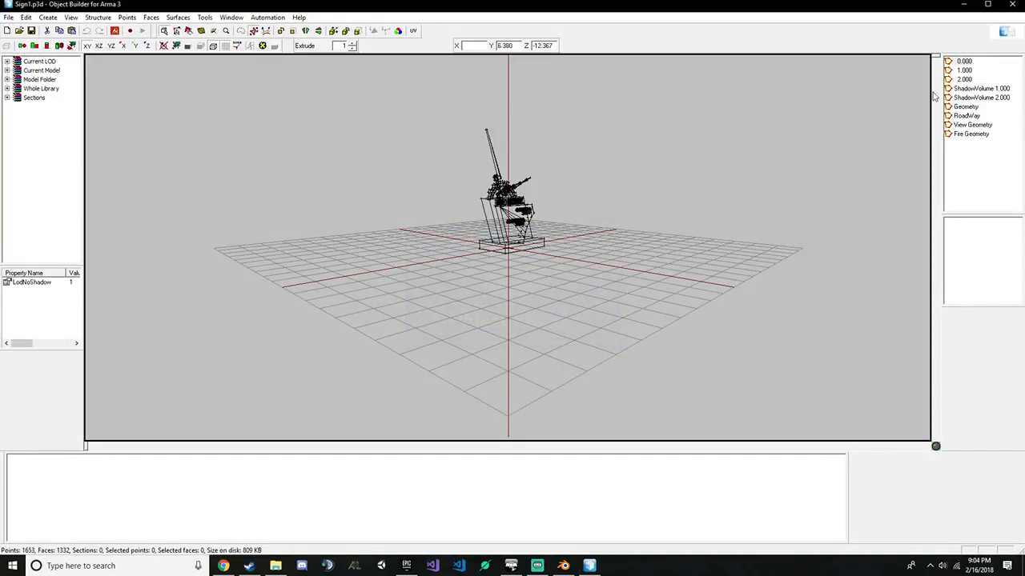
double_click(967, 72)
double_click(964, 61)
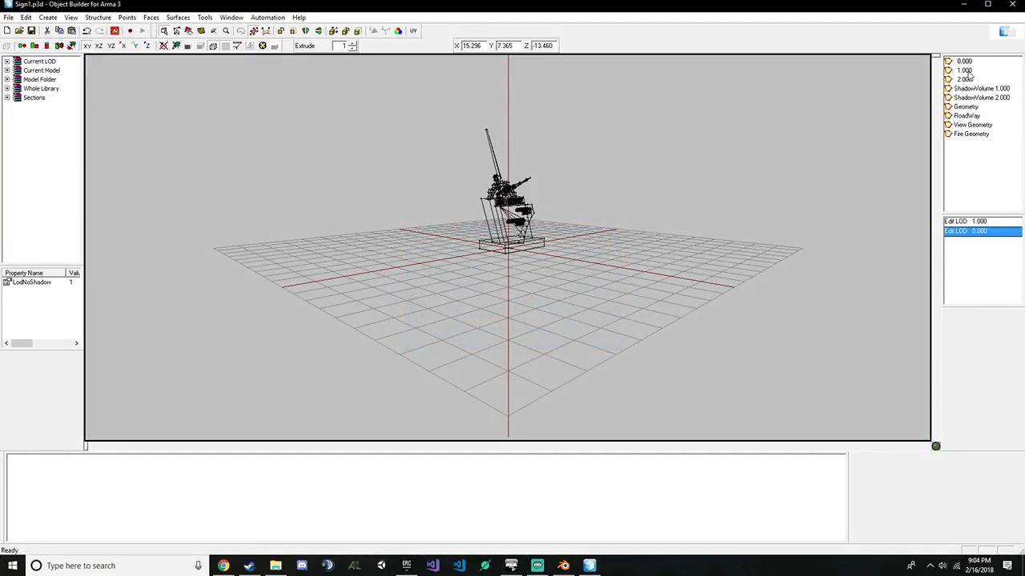
double_click(964, 71)
double_click(965, 79)
click(1010, 4)
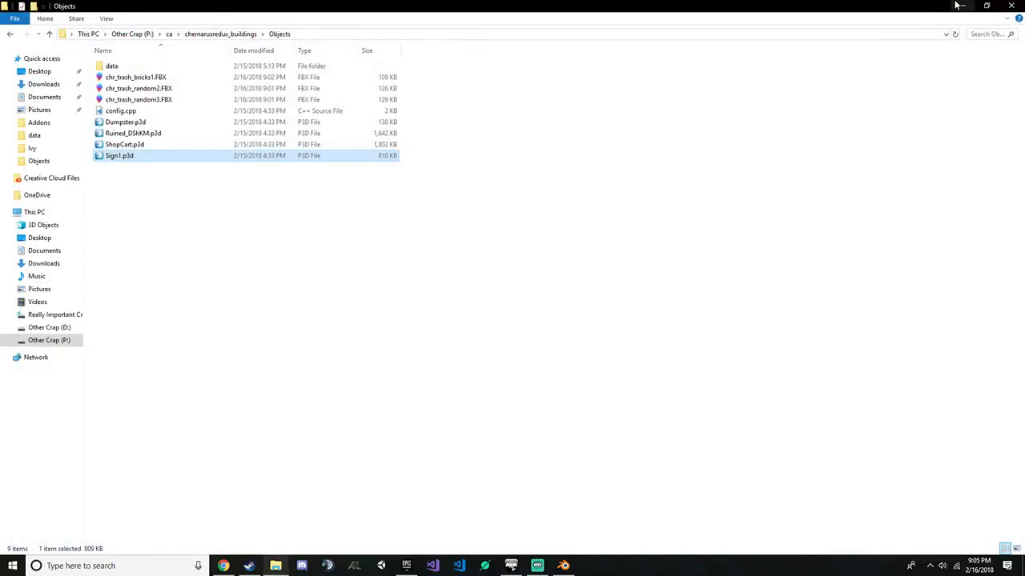
click(960, 5)
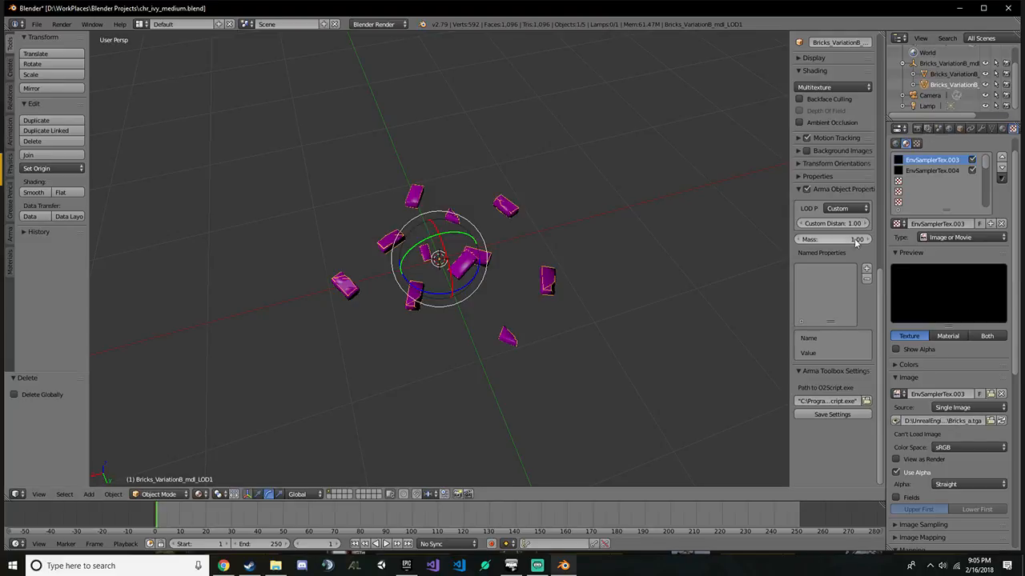
Set the custom distance of Bricks_VariationB_mdl_LOD0 to 0.00 and check the distances of both LOD meshes
double_click(952, 73)
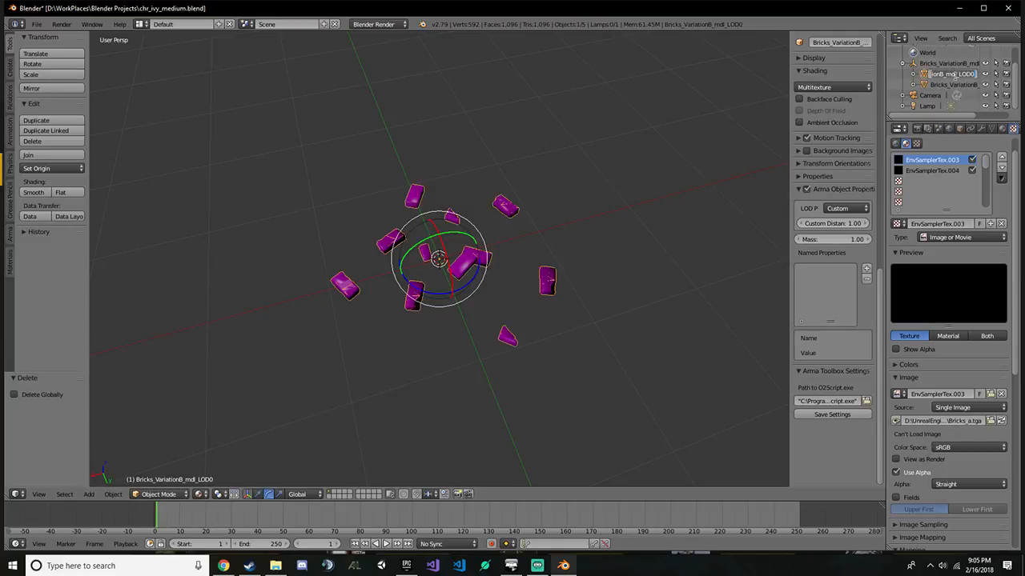
click(858, 223)
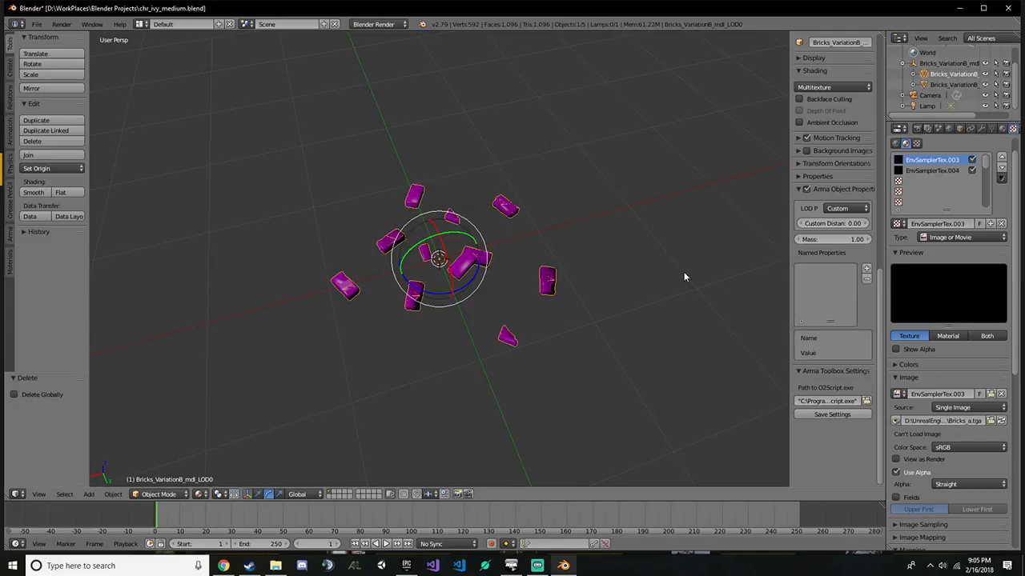
double_click(951, 84)
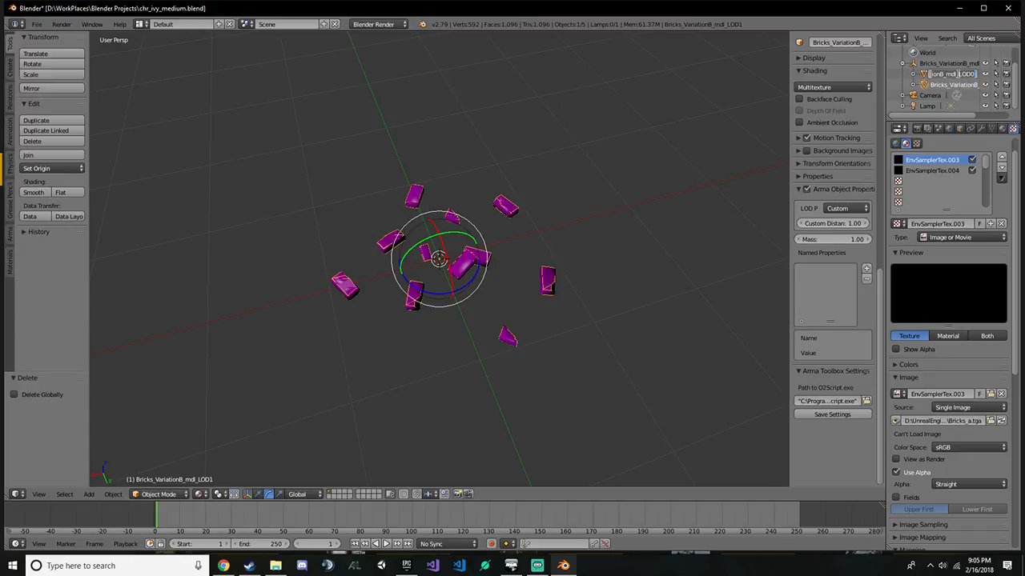
click(938, 75)
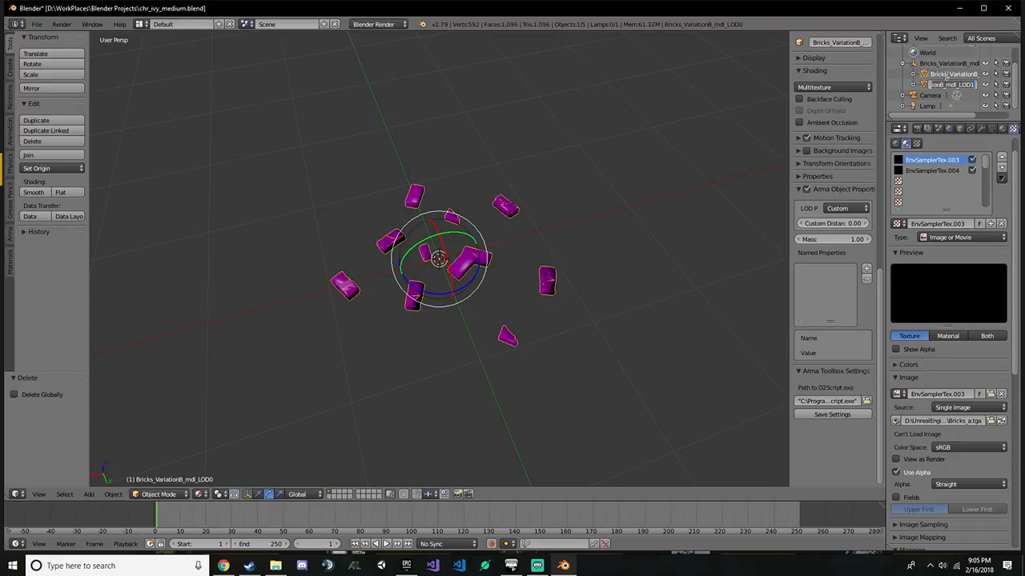
Compare the LOD0 and LOD1 brick meshes by toggling their visibility, selecting each in turn and viewing them up close
click(986, 74)
click(986, 74)
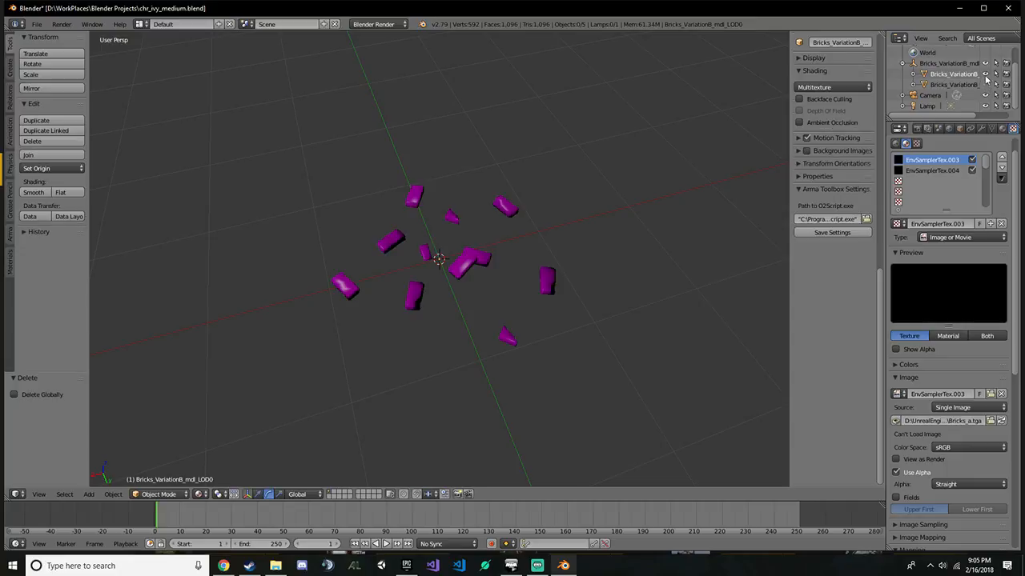
click(985, 84)
click(985, 84)
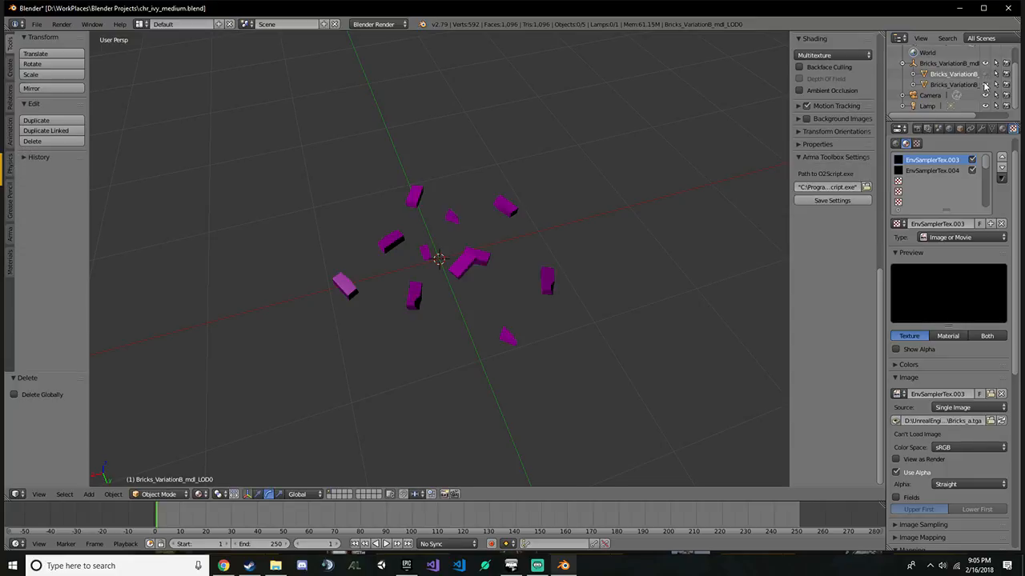
click(986, 75)
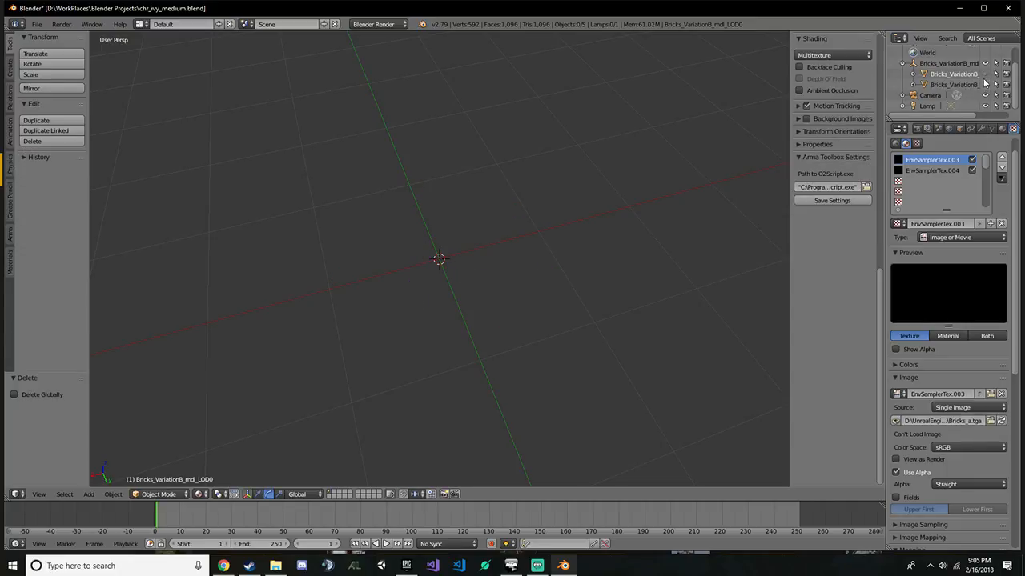
click(985, 83)
click(957, 84)
middle_drag(737, 234, 730, 210)
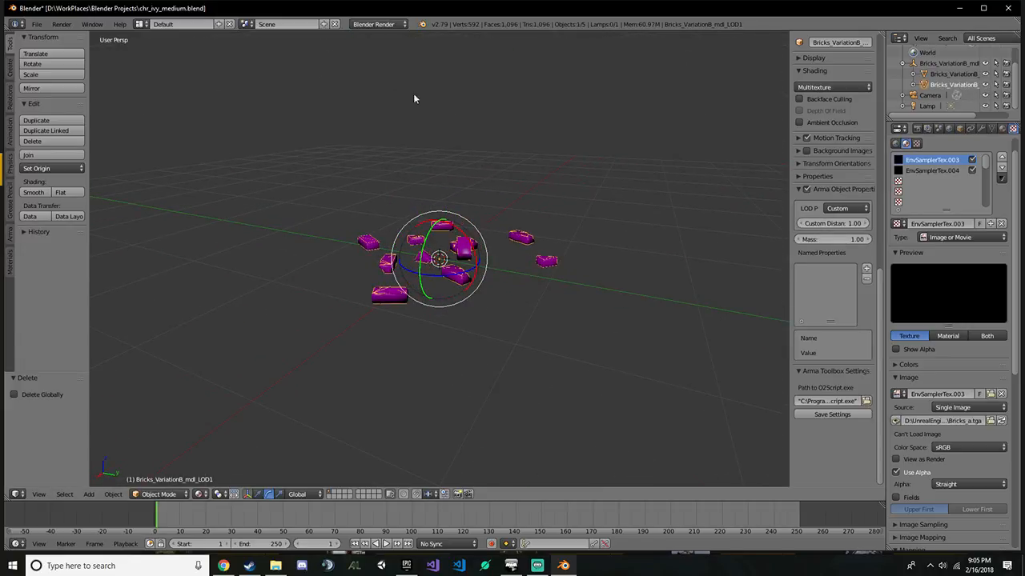
click(965, 75)
click(965, 85)
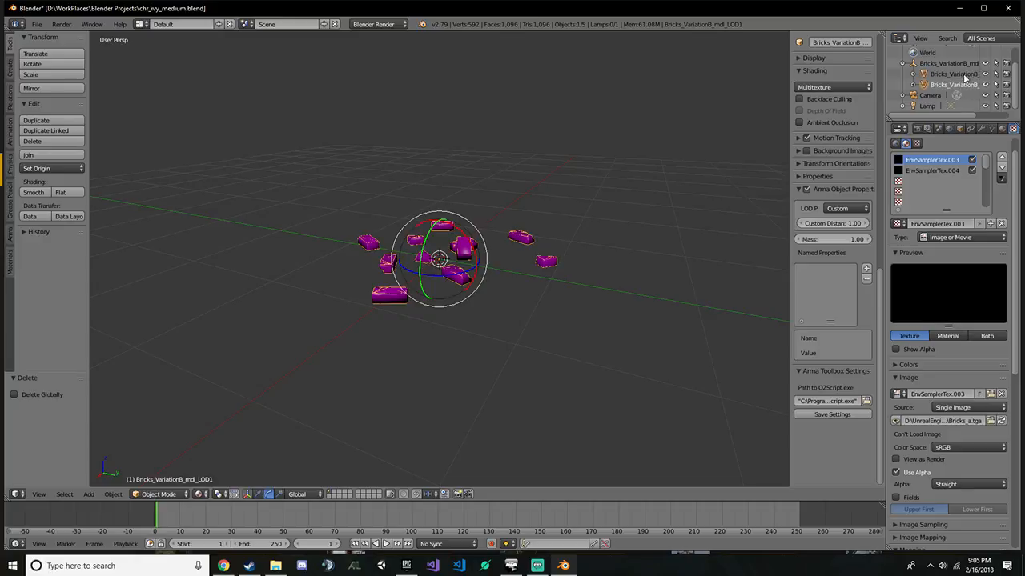
click(965, 74)
click(961, 85)
key(KP_Decimal)
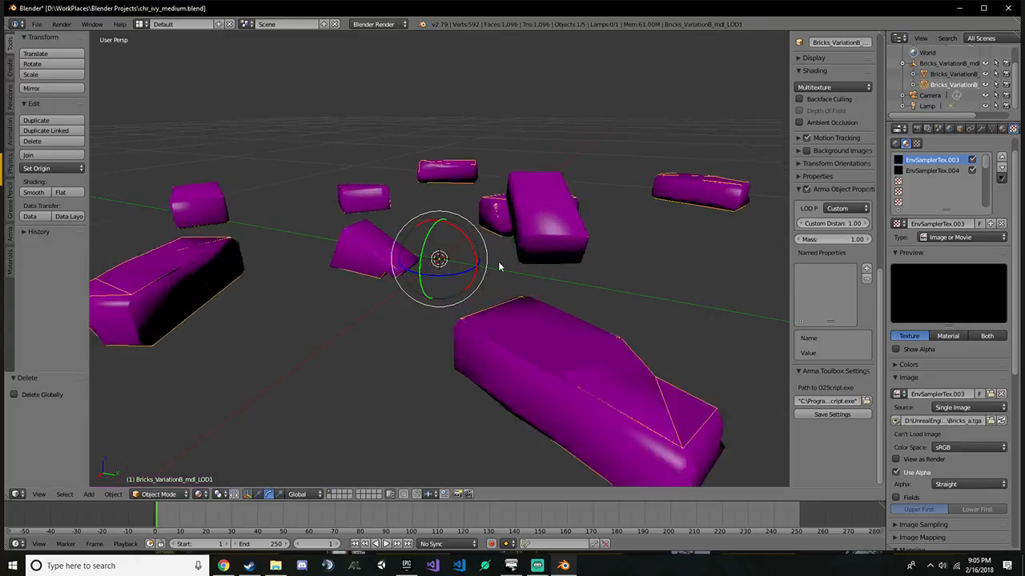
click(34, 22)
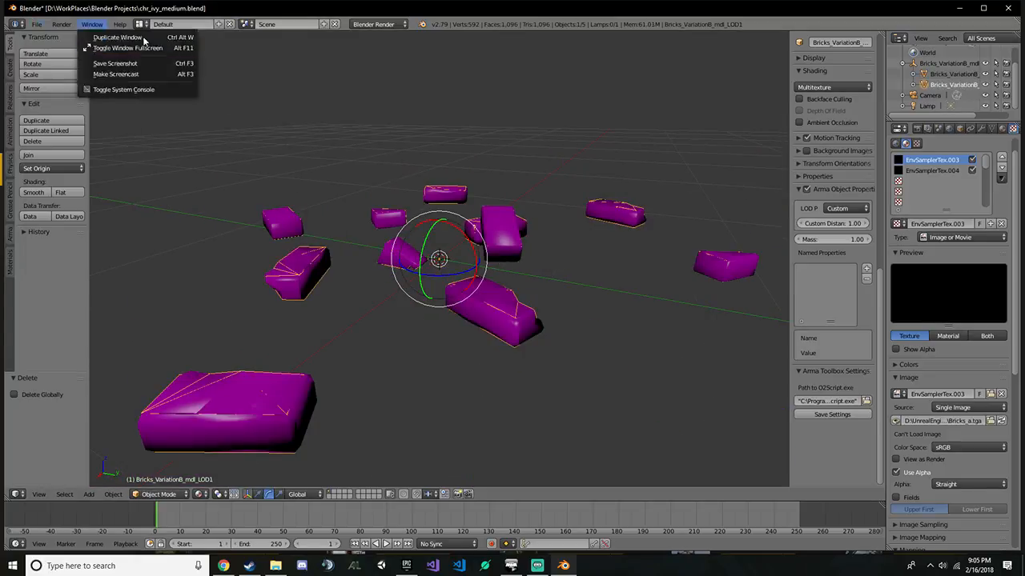
Apply the location, rotation and scale of the LOD1 and LOD0 brick meshes
key(KP_6)
scroll(677, 200, down, 4)
middle_drag(617, 222, 594, 245)
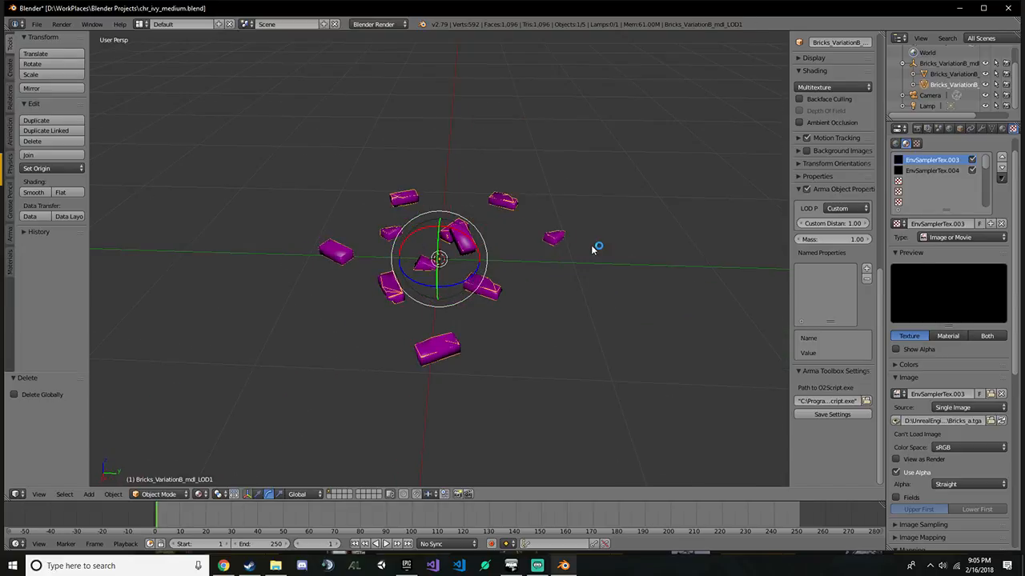
key(ctrl+a)
click(554, 215)
key(ctrl+a)
click(540, 255)
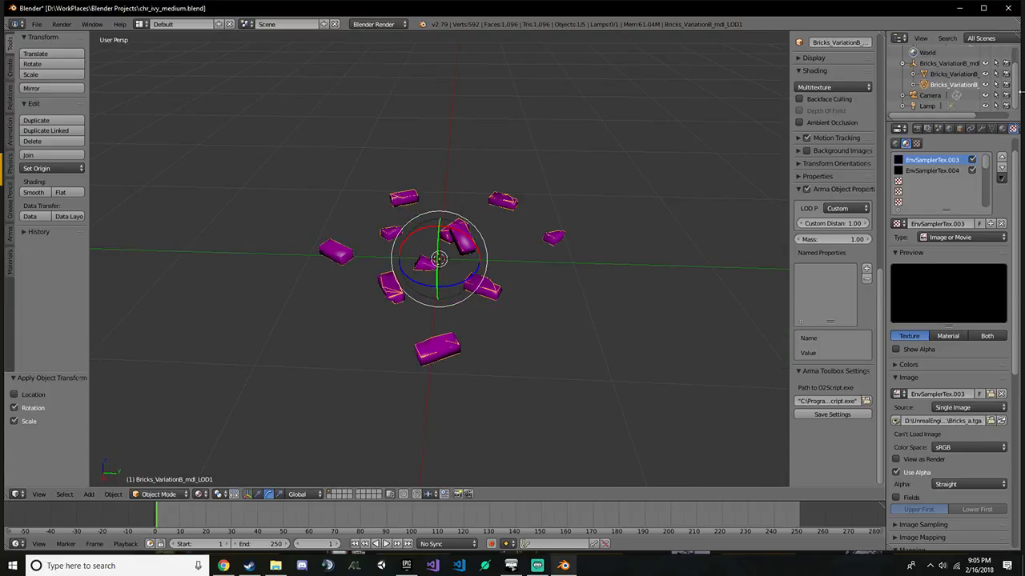
click(957, 74)
key(ctrl+a)
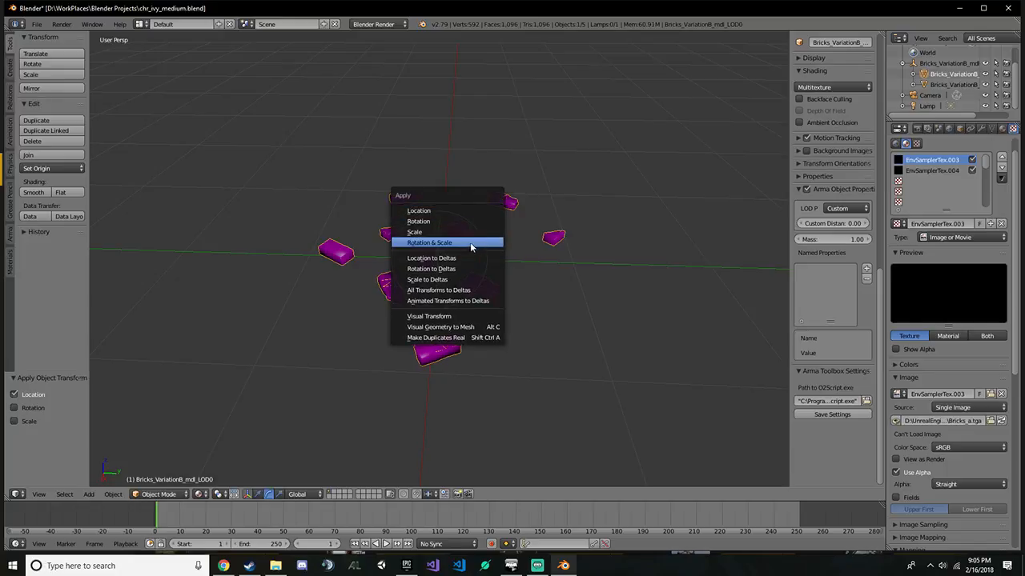
click(472, 240)
Apply the location, rotation and scale of the parent empty Bricks_VariationB_mdl and recheck both LOD meshes
click(949, 63)
key(ctrl+a)
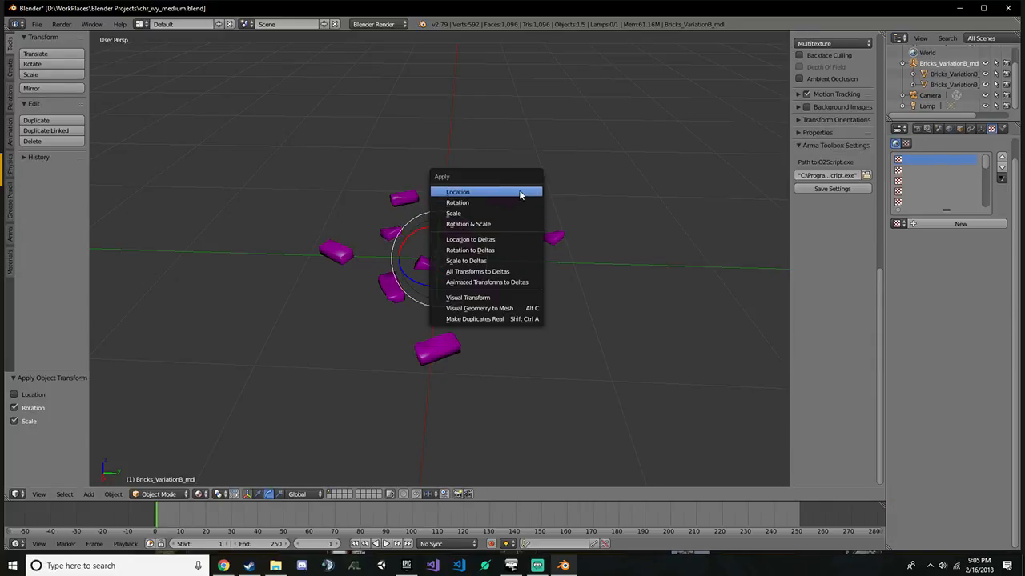
click(521, 193)
key(ctrl+a)
click(514, 236)
click(965, 74)
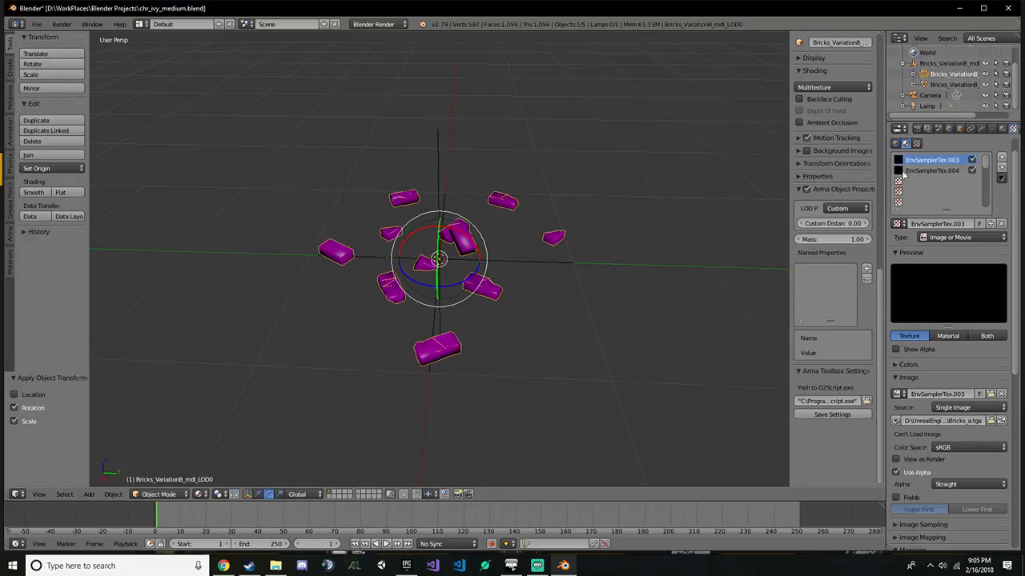
click(962, 84)
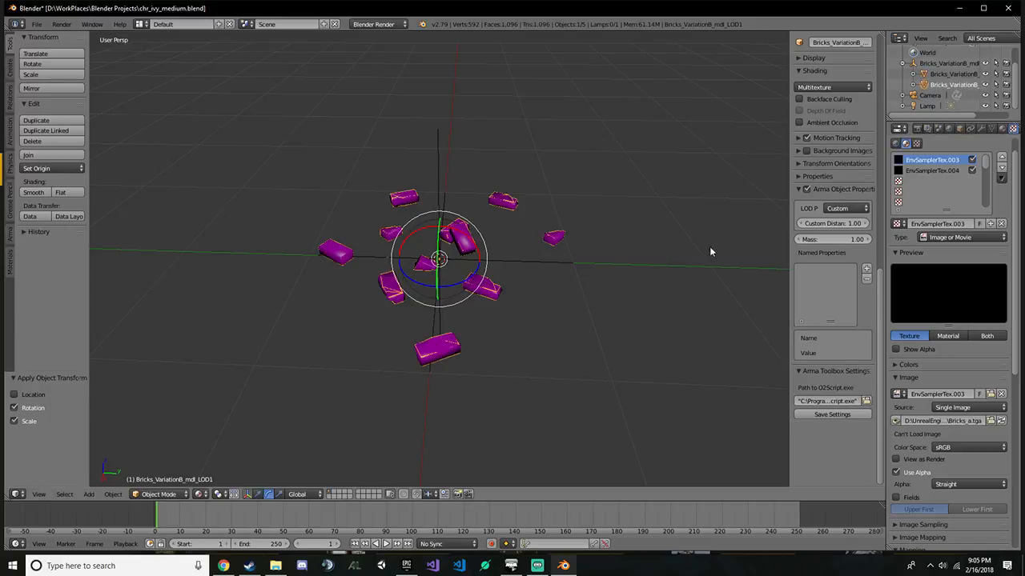
Export the bricks in Arma 2/3 P3D format to P:\ca\chernarusredux_buildings\Objects under the name chr_ivy_climb.p3d
scroll(667, 323, down, 5)
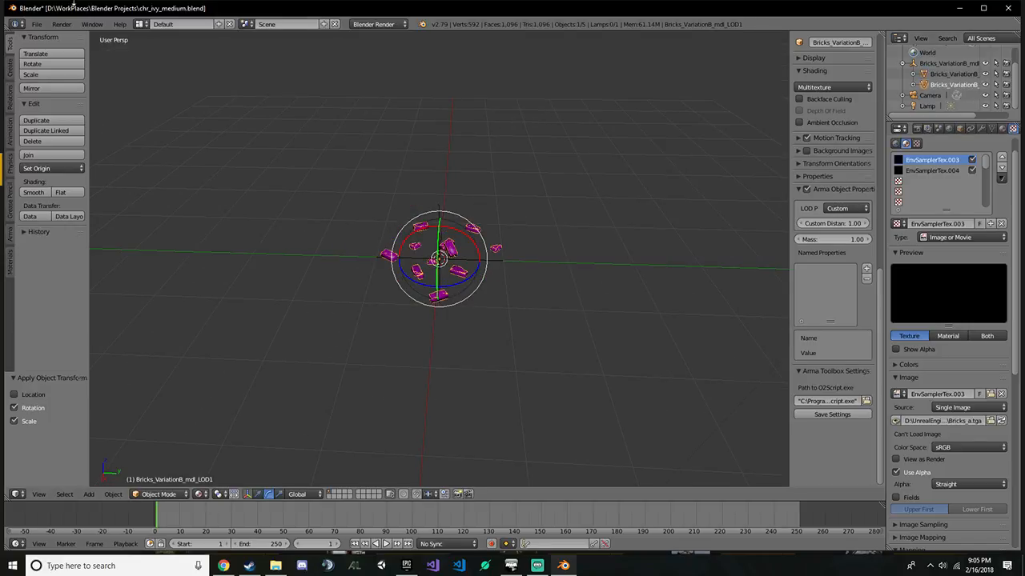
click(62, 24)
mouse_move(37, 24)
mouse_move(84, 239)
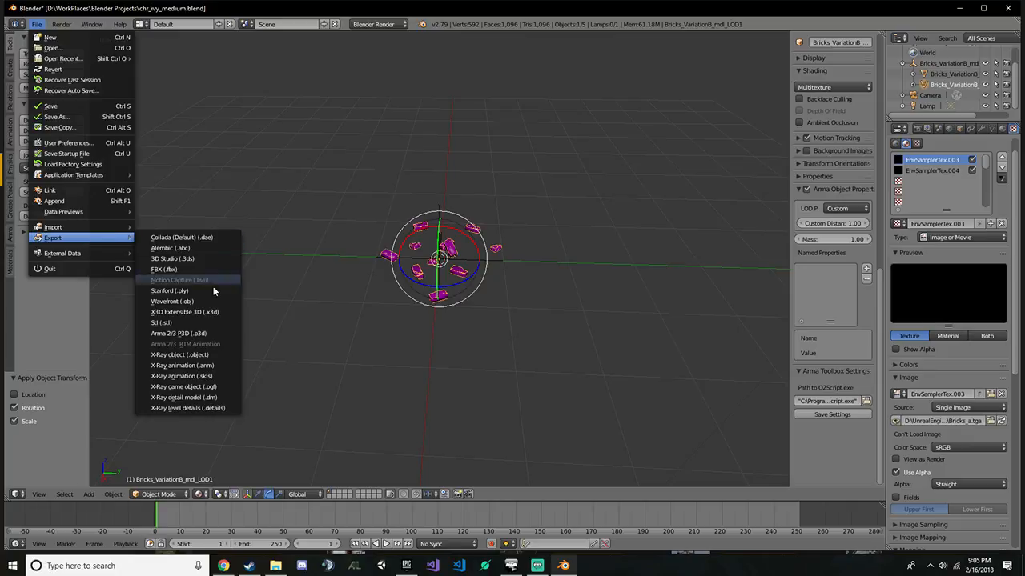
click(224, 334)
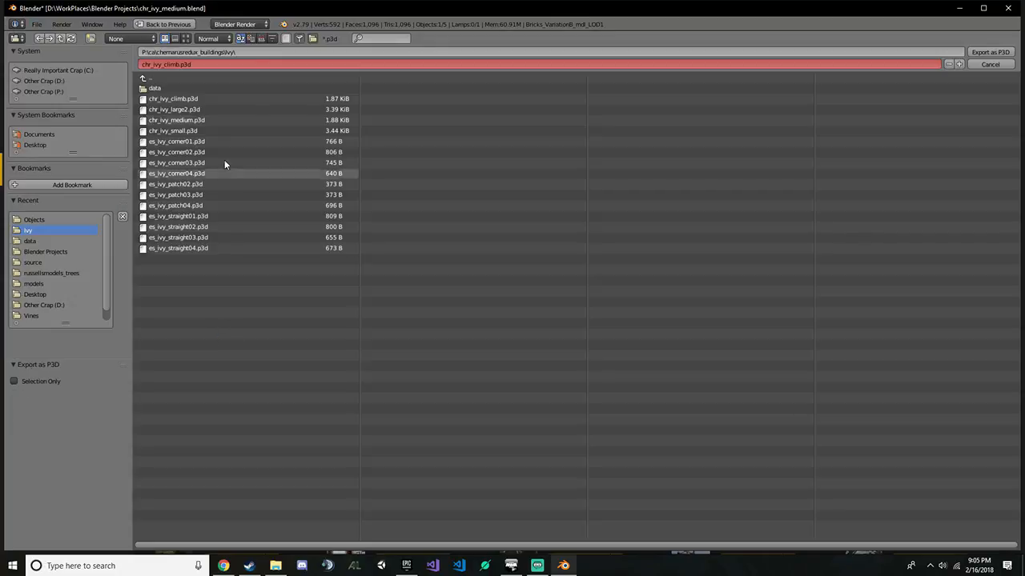
click(275, 565)
click(361, 34)
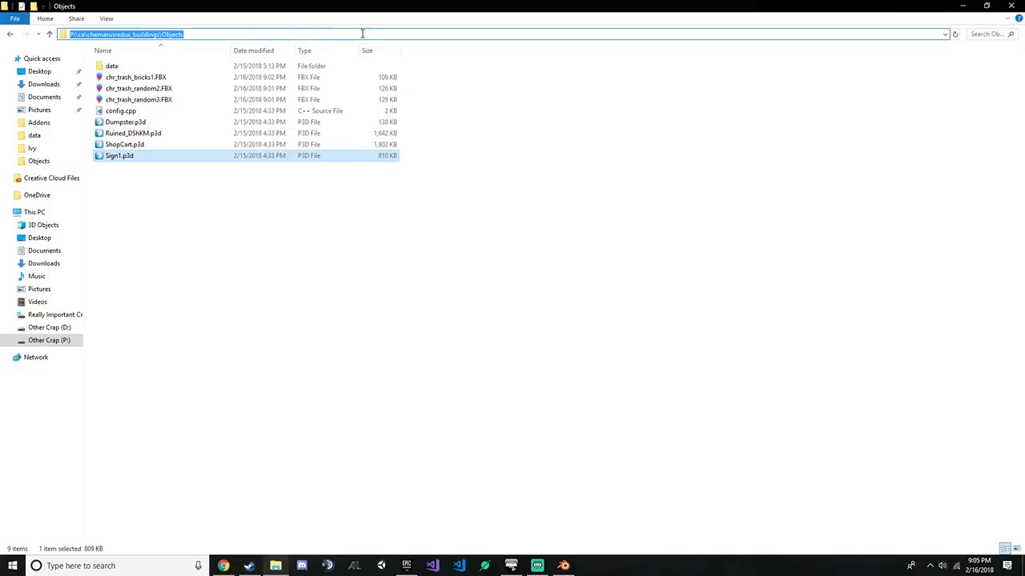
key(ctrl+c)
drag(361, 6, 0, 115)
click(265, 52)
key(ctrl+v)
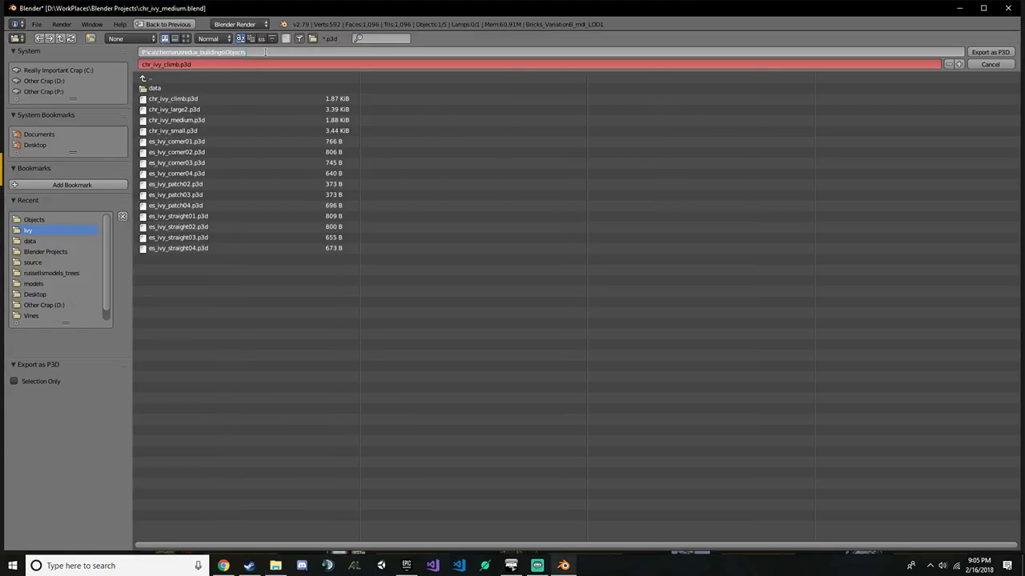
key(Return)
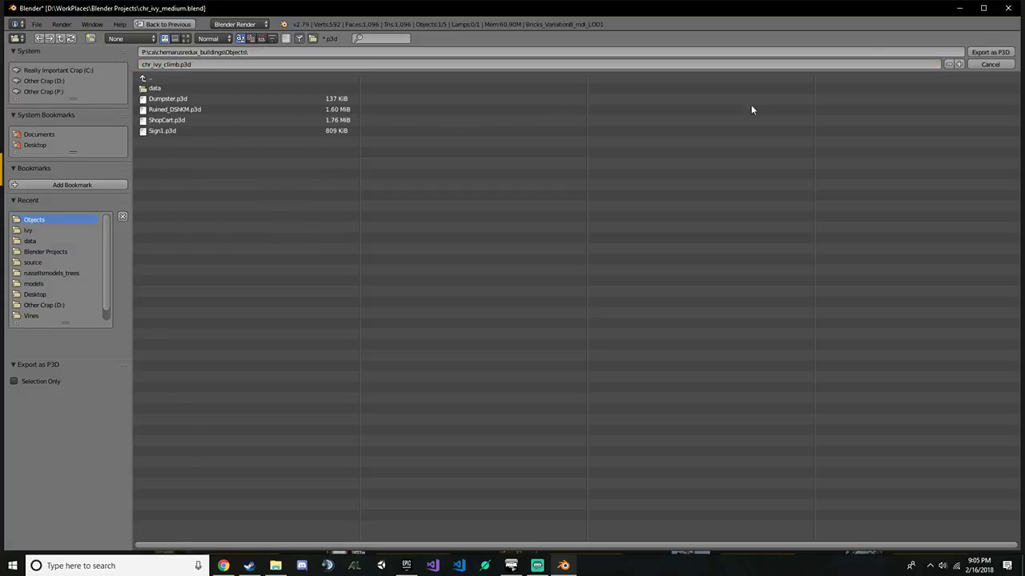
click(985, 52)
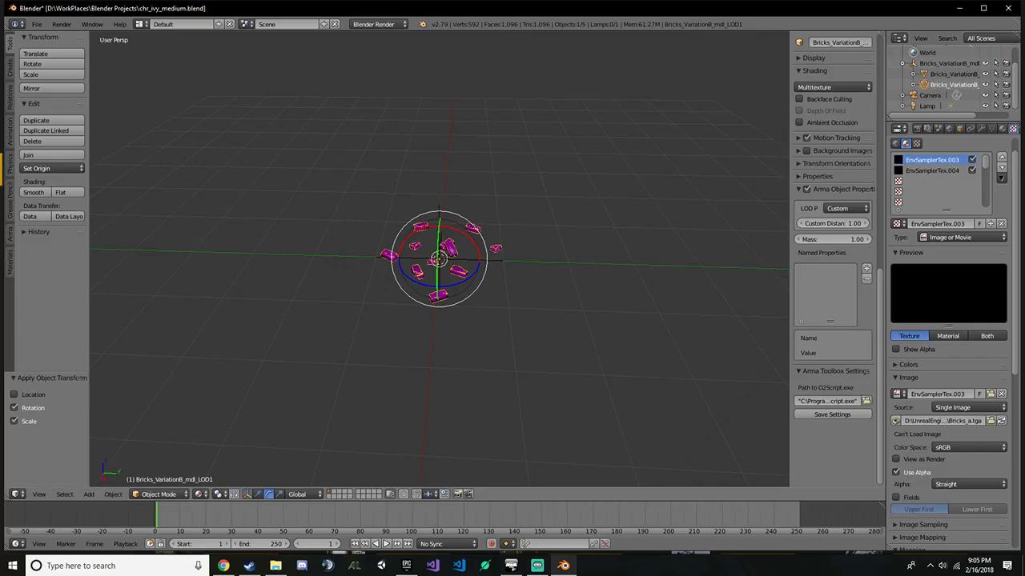
Rename the exported chr_ivy_climb.p3d in File Explorer to chr_trash_bricks1.p3d and open it
key(alt+Tab)
click(176, 81)
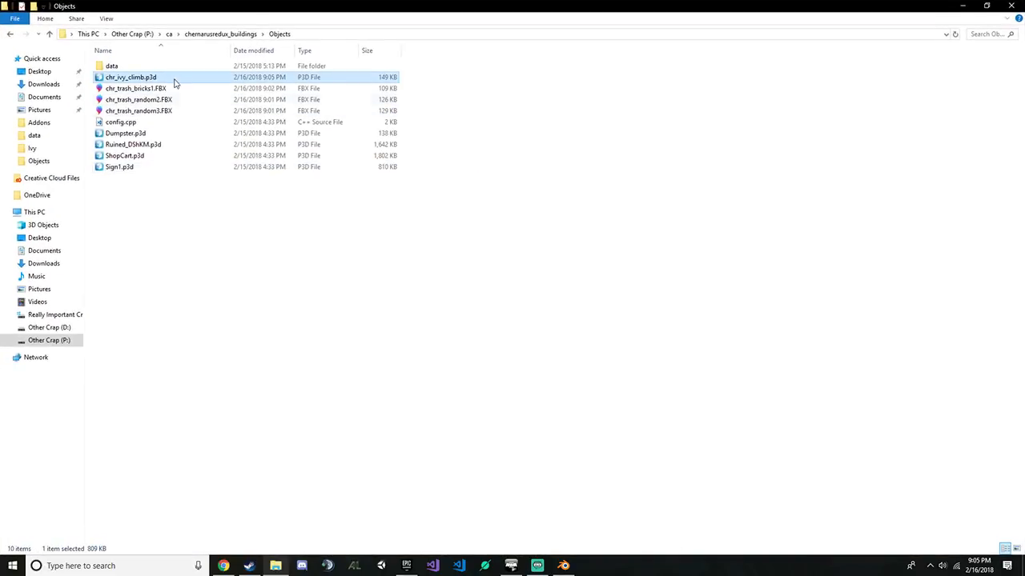
key(F2)
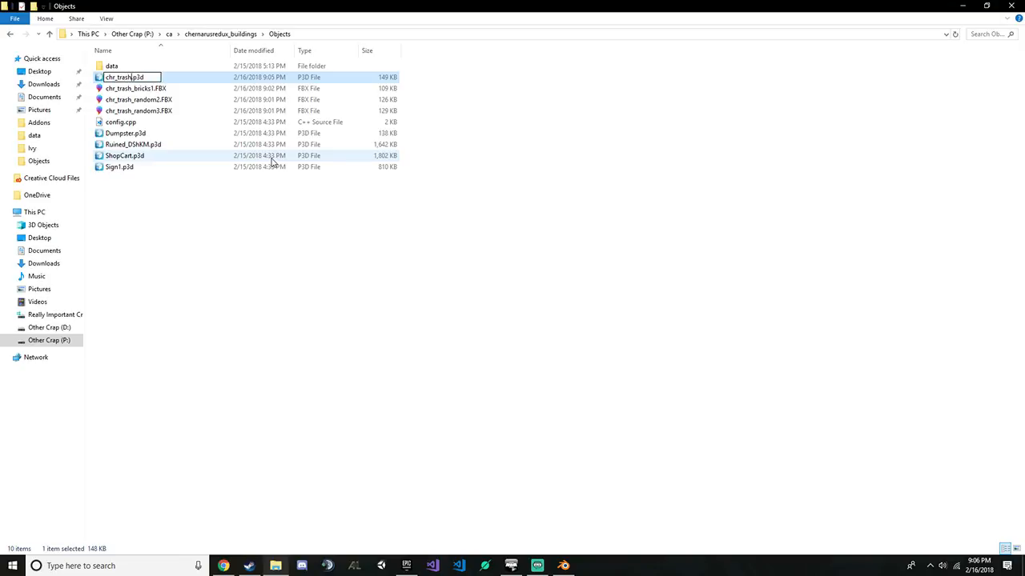
text(chr_trash_bricks1)
key(Return)
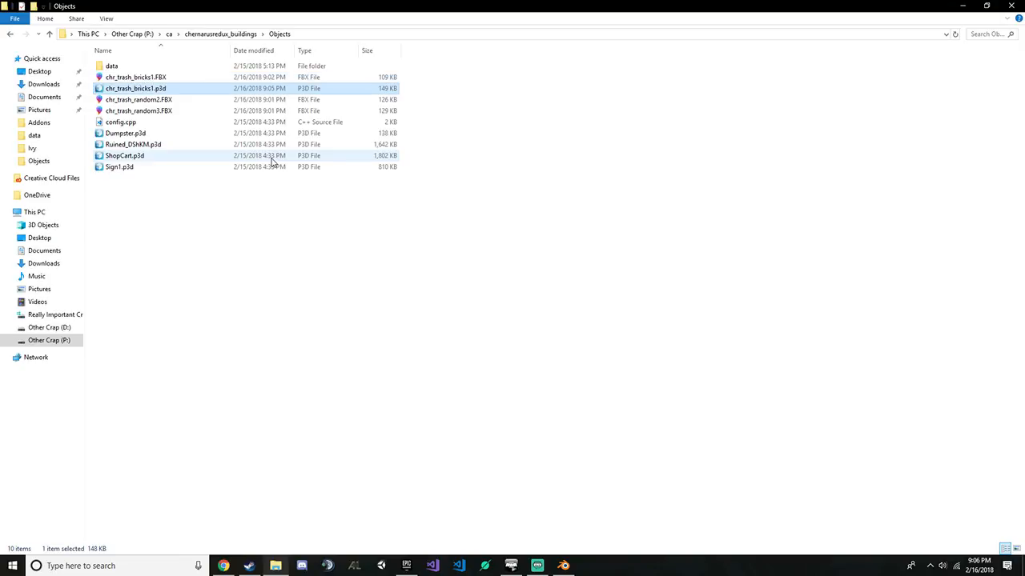
double_click(158, 89)
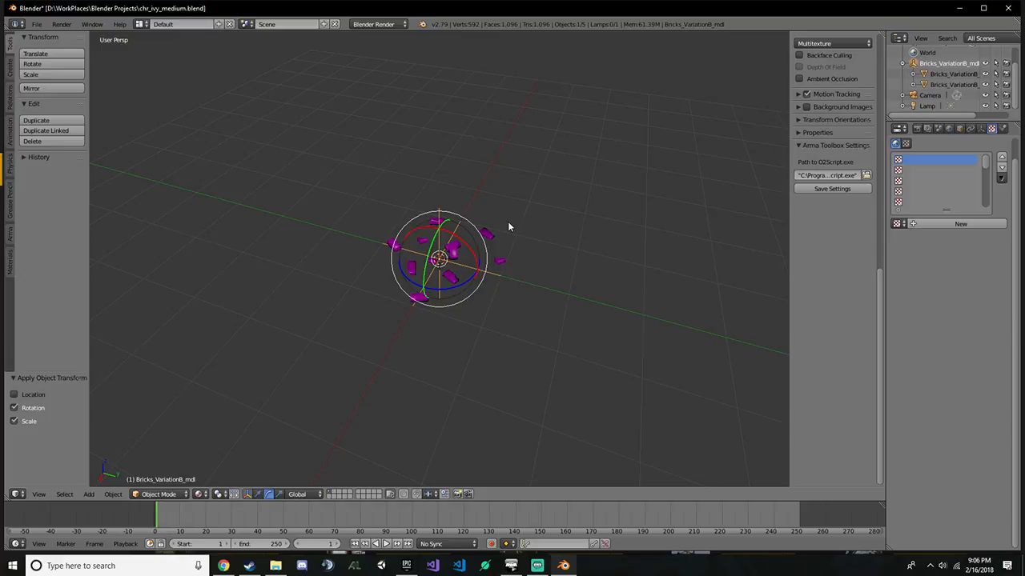
Apply the location, rotation and scale of the parent empty Bricks_VariationB_mdl and its LOD0 mesh
key(shift+a)
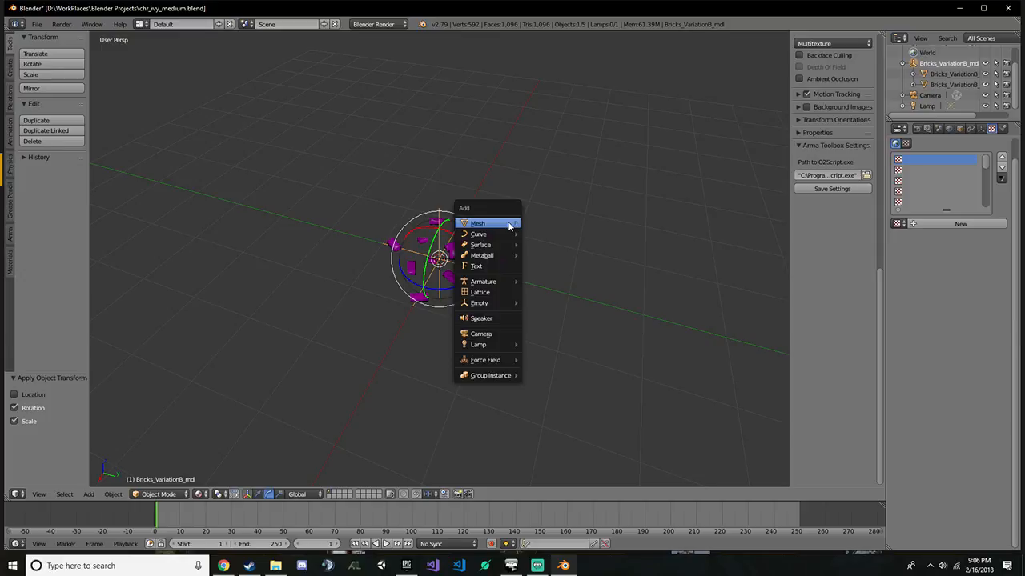
key(Escape)
key(ctrl+a)
click(449, 174)
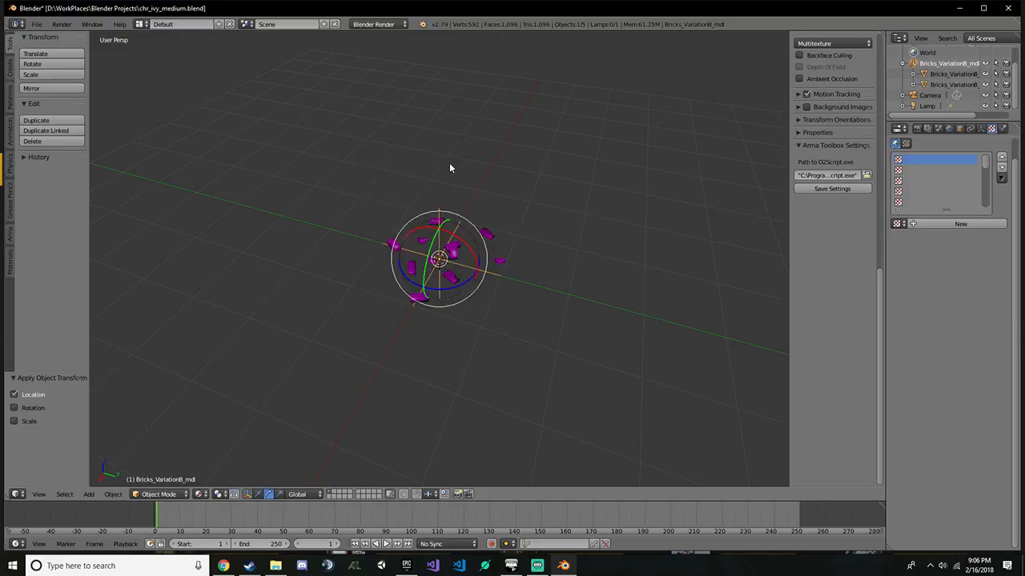
key(ctrl+a)
click(450, 194)
key(ctrl+a)
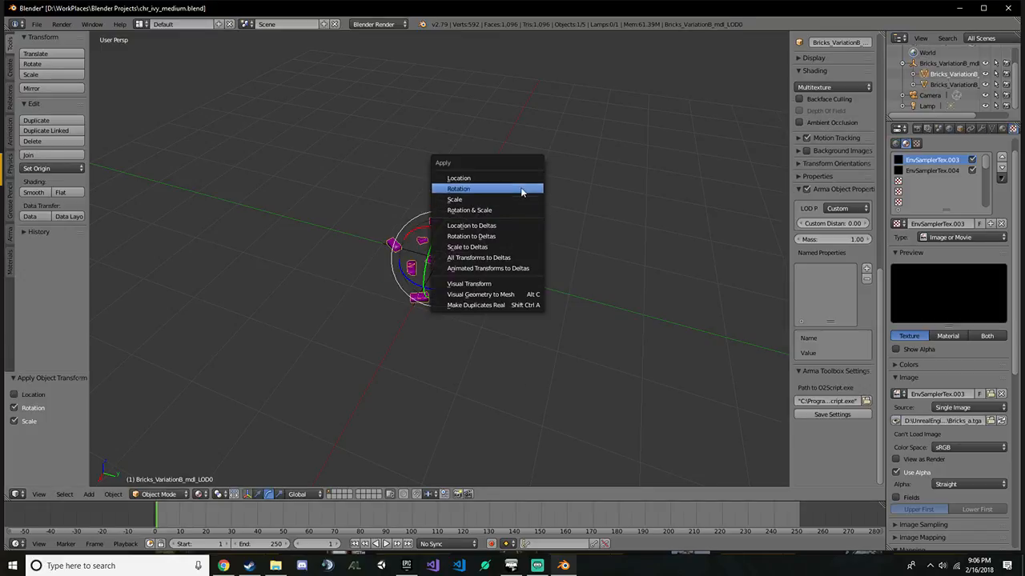
click(521, 180)
key(ctrl+a)
click(499, 219)
Apply the location, rotation and scale of the LOD1 brick mesh
click(931, 84)
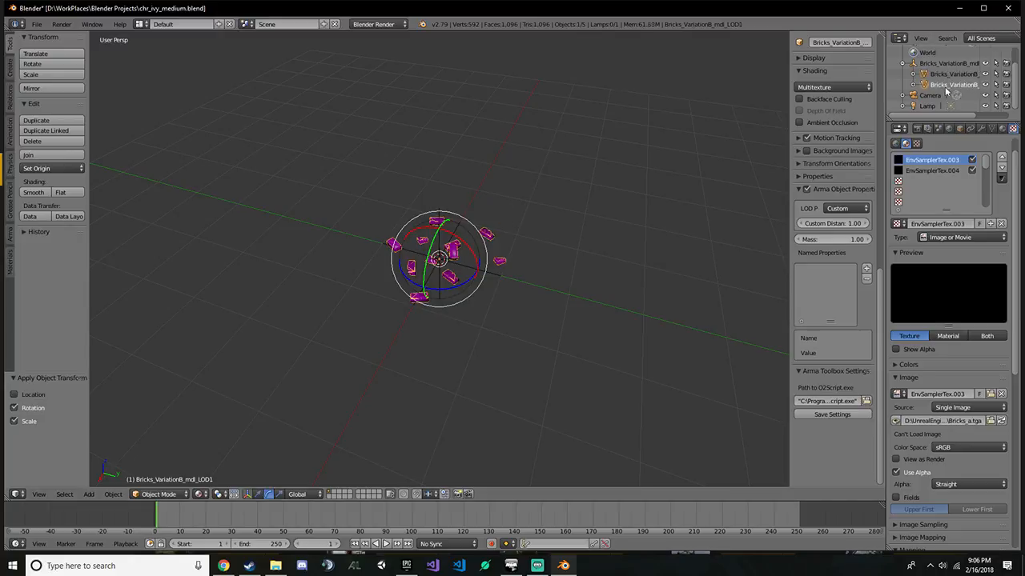
key(ctrl+a)
click(479, 178)
key(ctrl+a)
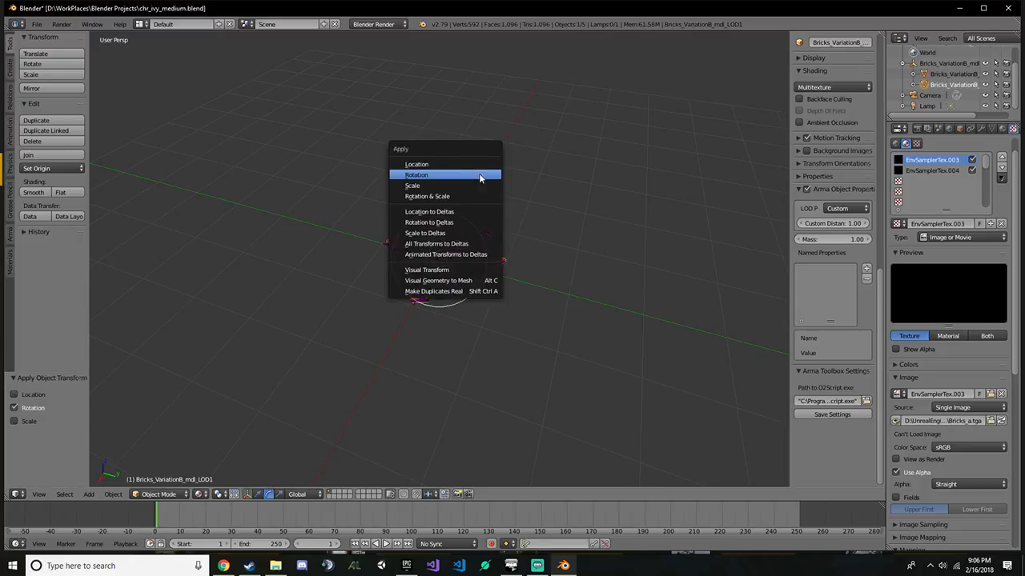
click(483, 163)
key(ctrl+a)
click(481, 198)
Apply the location, rotation and scale once more to the LOD0 brick mesh and the parent empty
click(953, 74)
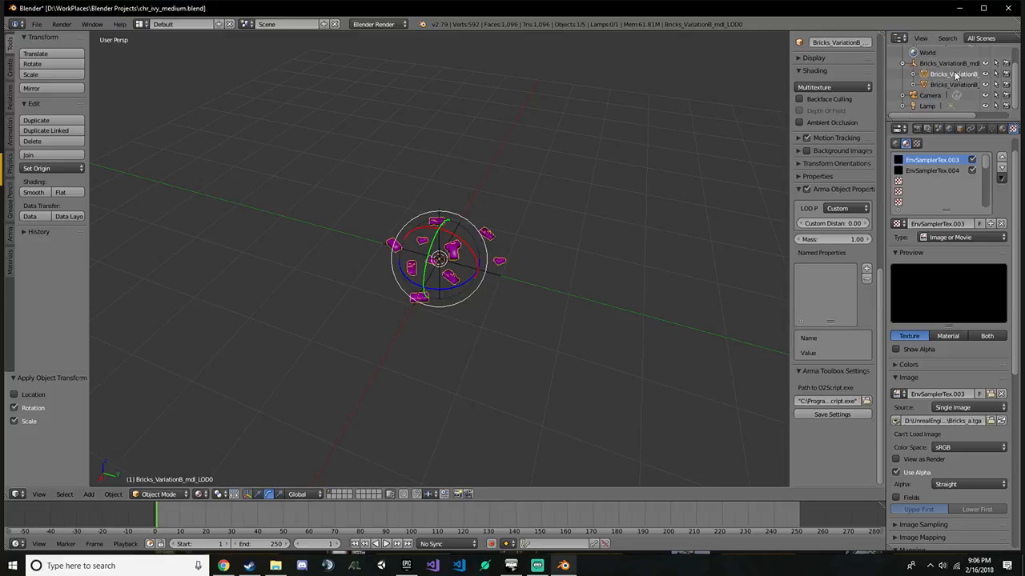
key(ctrl+a)
click(501, 193)
key(ctrl+a)
click(492, 226)
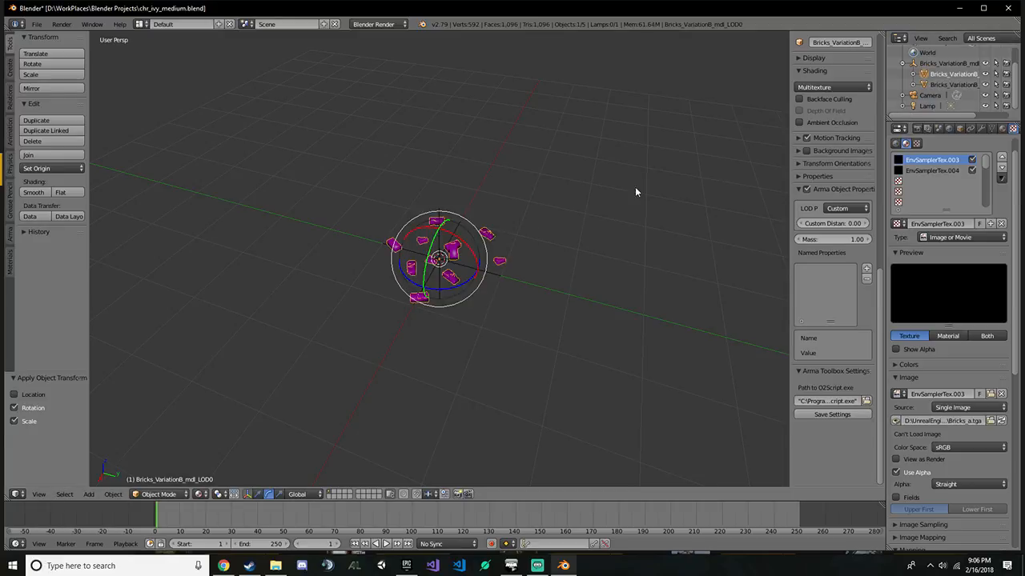
click(948, 64)
key(ctrl+a)
click(485, 169)
key(ctrl+a)
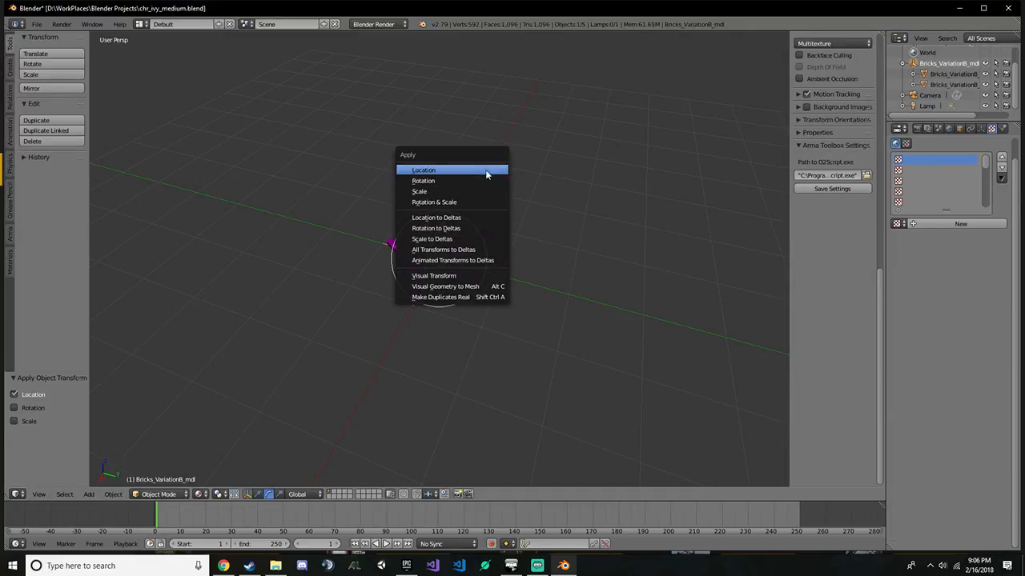
click(480, 200)
Export the bricks in Arma 2/3 P3D format, overwriting chr_trash_bricks1.p3d in P:\ca\chernarusredux_buildings\Objects
click(36, 24)
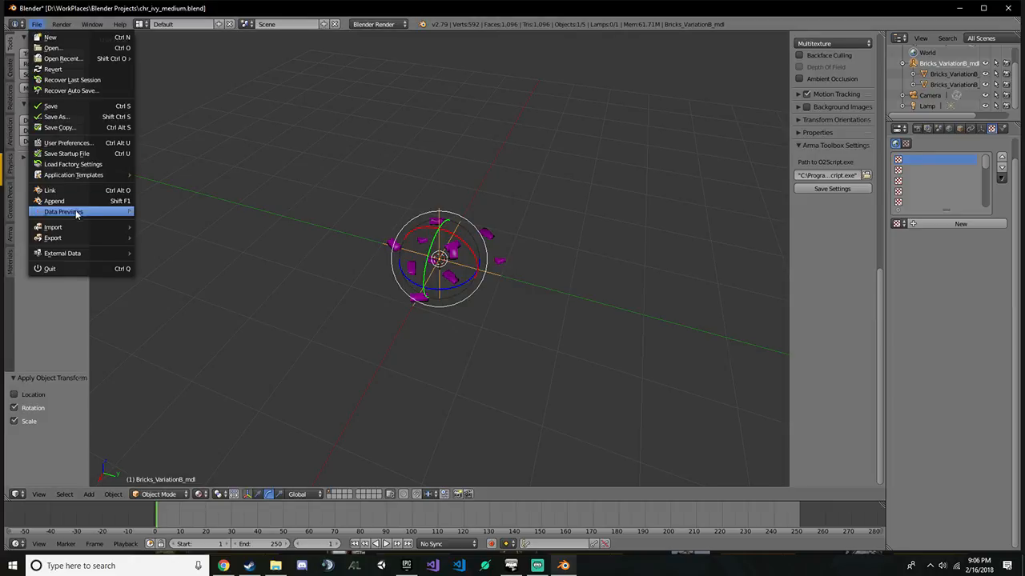
mouse_move(79, 242)
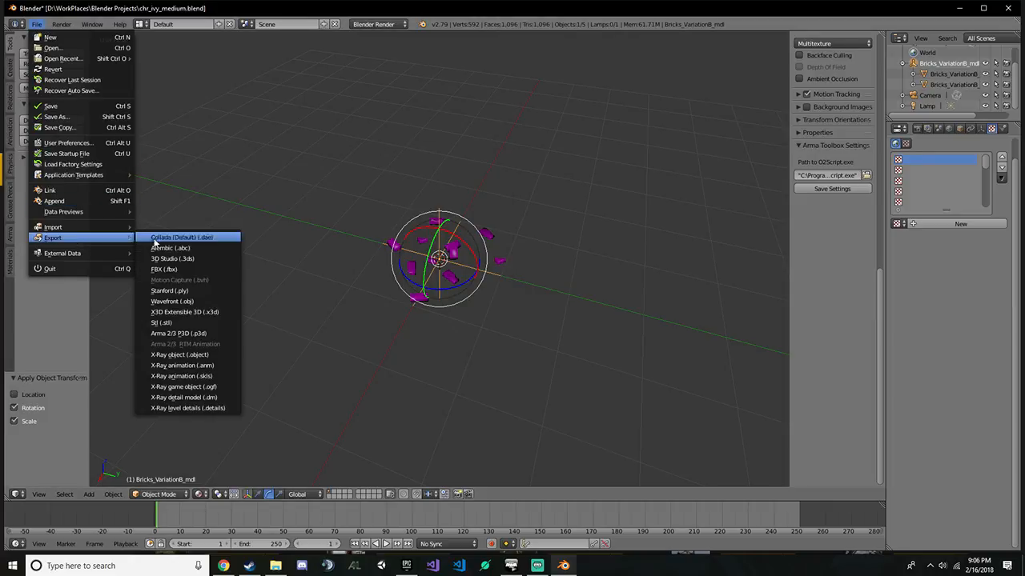
click(180, 333)
double_click(318, 99)
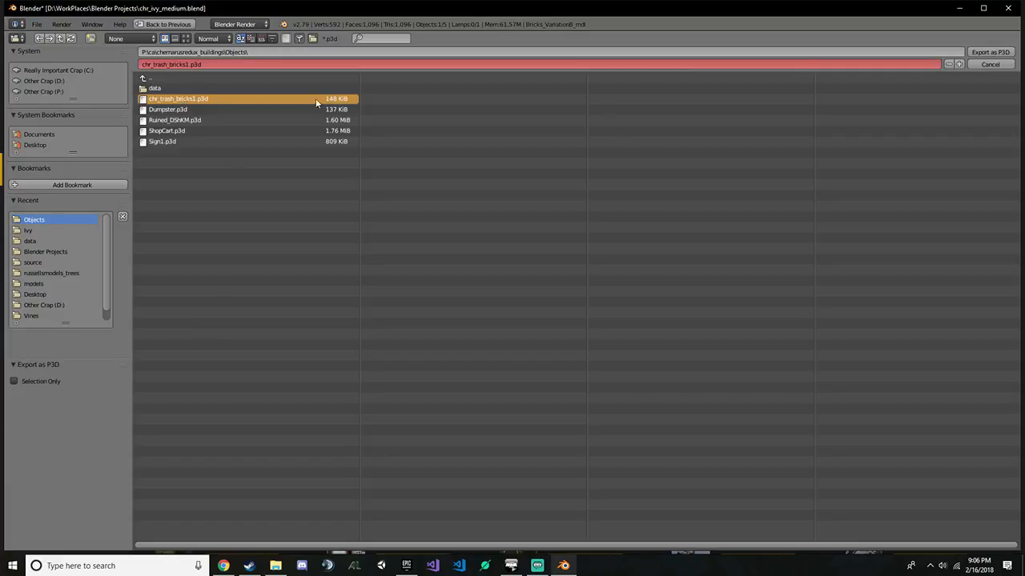
Open chr_trash_bricks1.p3d from File Explorer in Object Builder and inspect the brick geometry up close
key(alt+Tab)
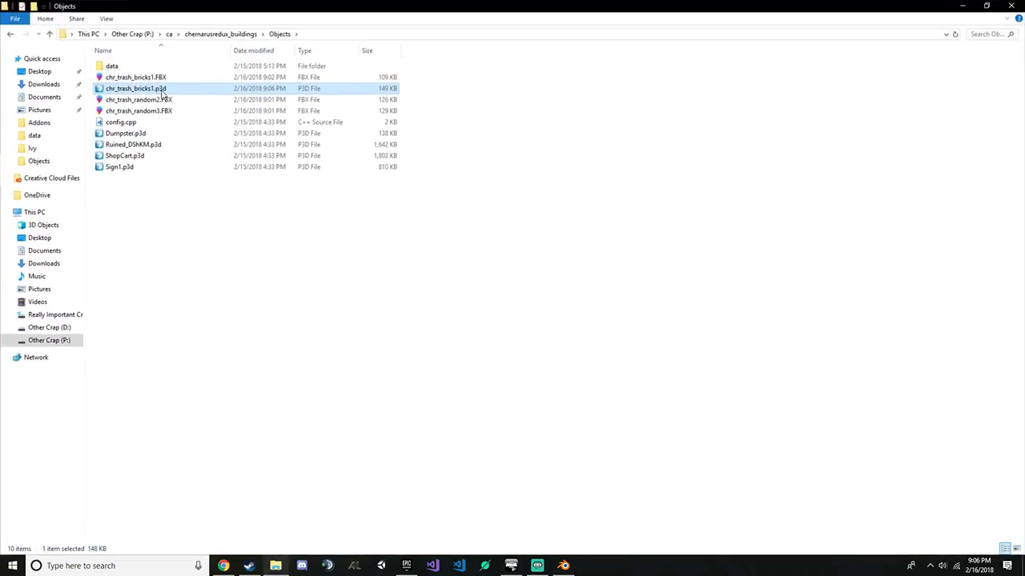
double_click(152, 87)
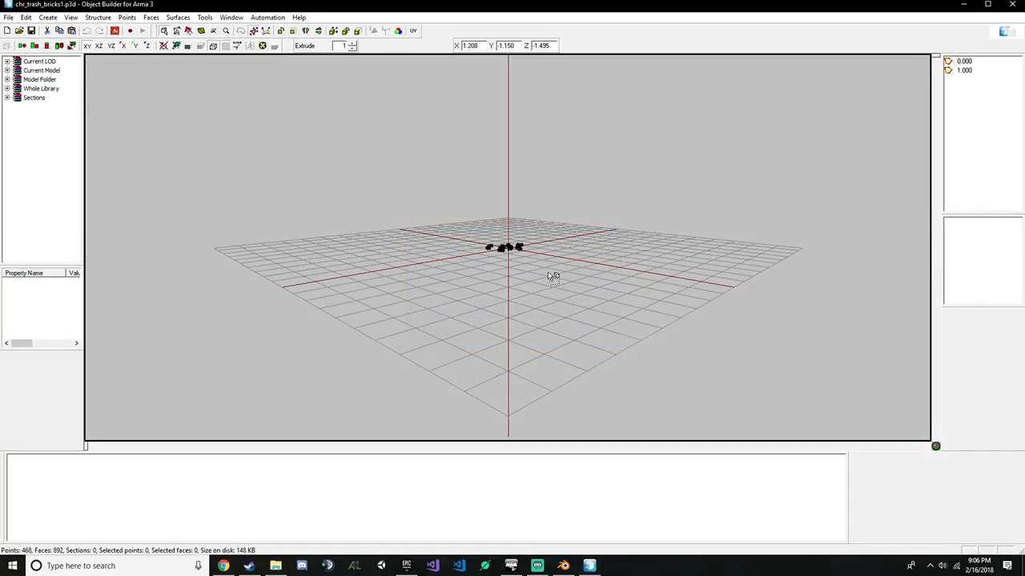
scroll(547, 272, up, 8)
Copy chr_trash_bricks.TGA and chr_trash_random2.TGA from the nested data\data folder into Objects\data in File Explorer
click(277, 566)
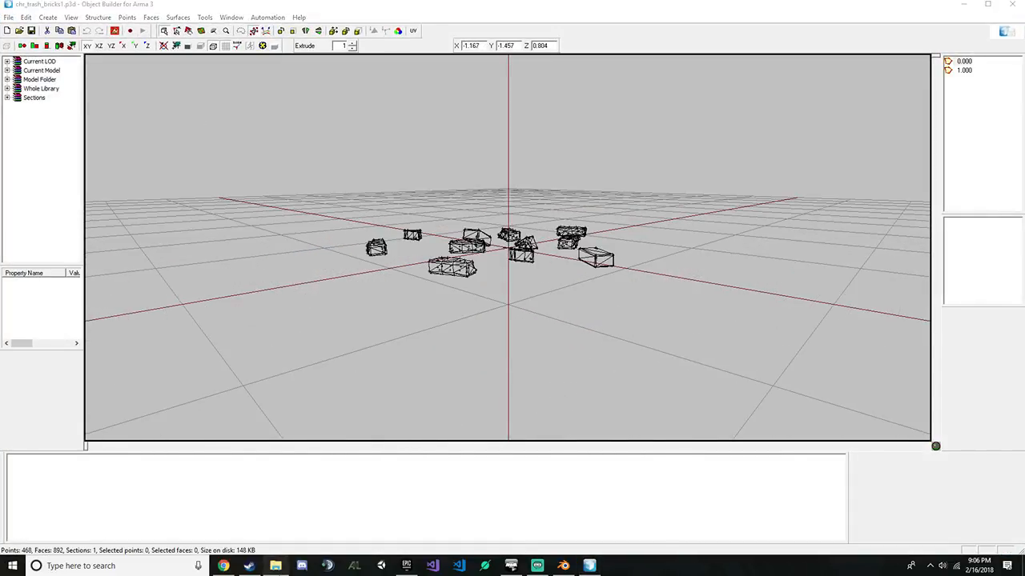
click(139, 69)
double_click(139, 69)
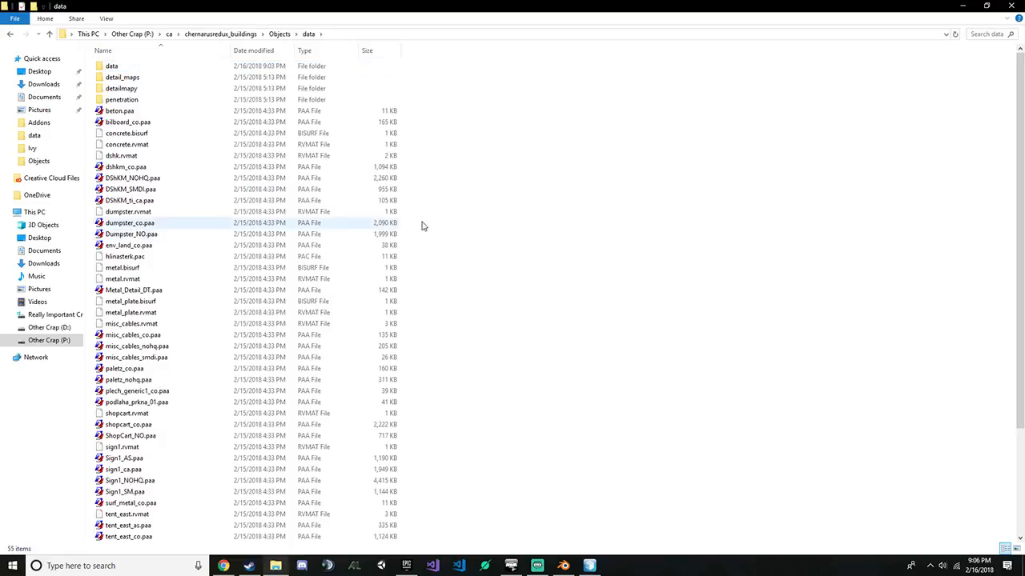
scroll(421, 224, down, 5)
scroll(361, 193, up, 5)
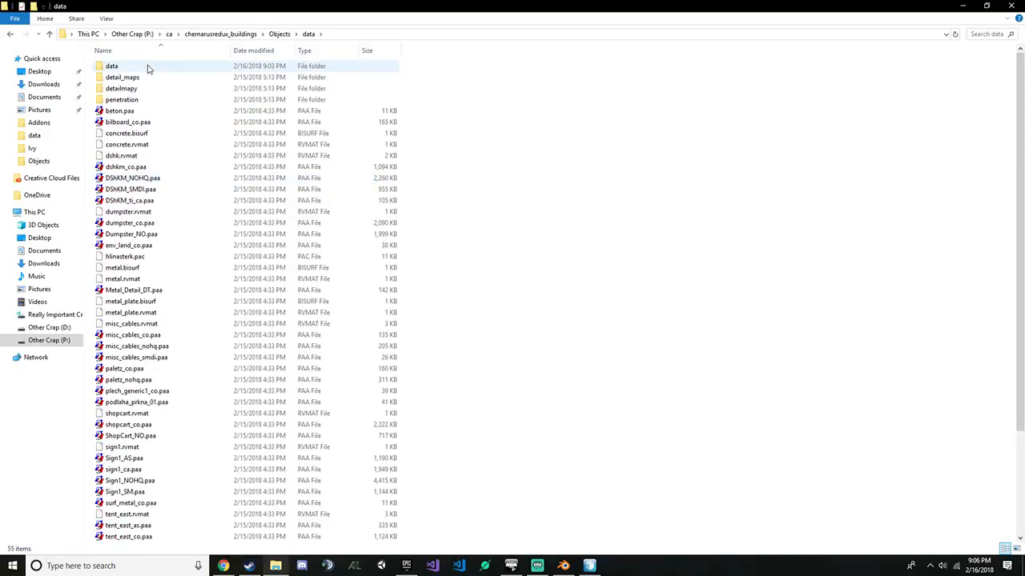
scroll(152, 73, down, 5)
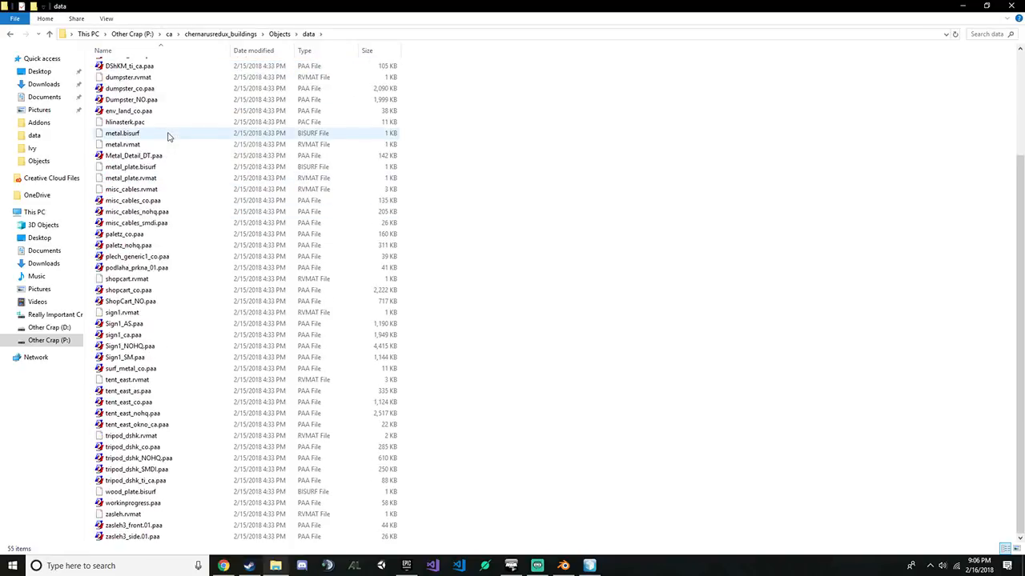
scroll(156, 96, up, 5)
double_click(151, 69)
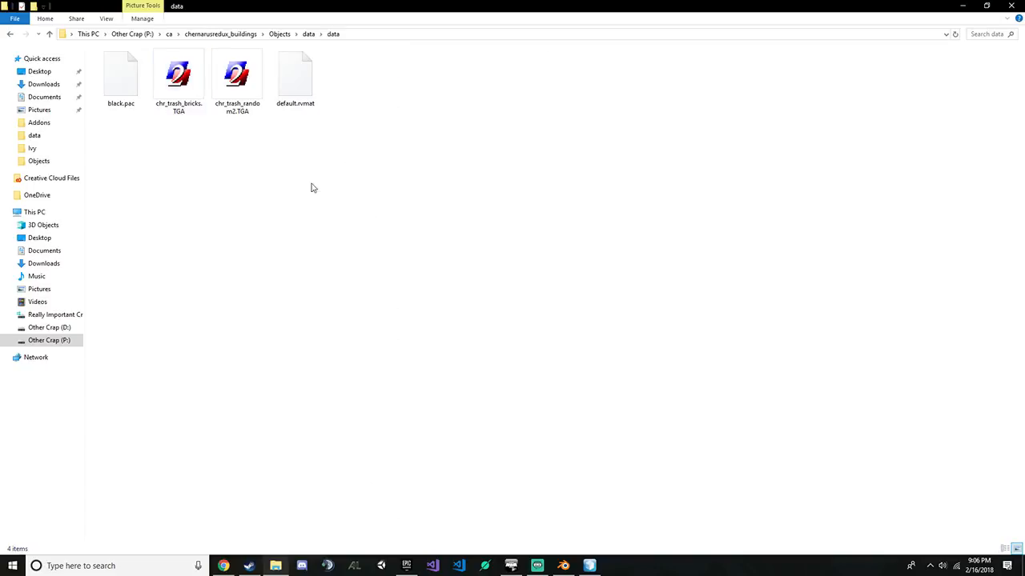
click(237, 95)
ctrl+click(176, 89)
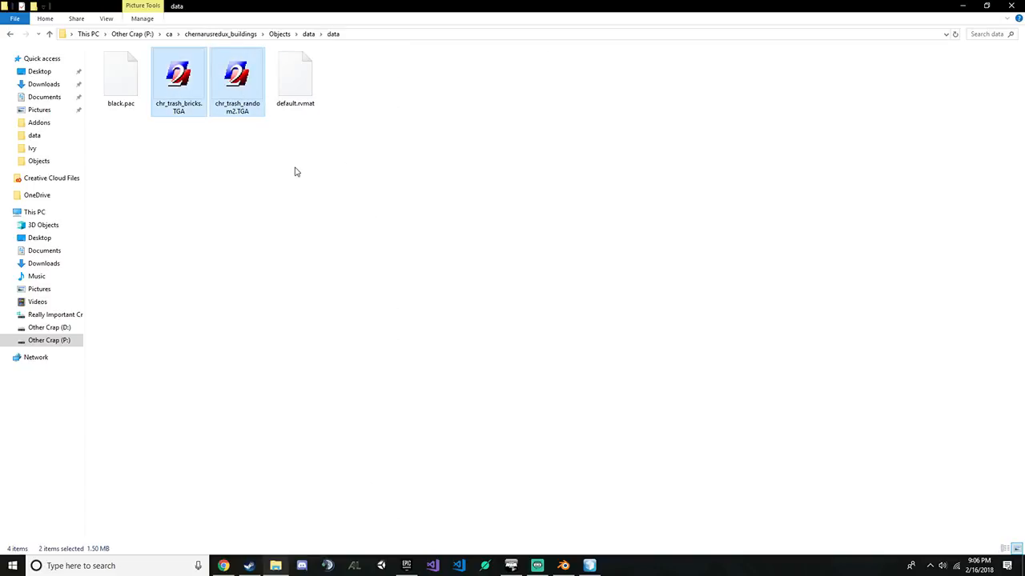
key(ctrl+x)
key(alt+Up)
key(ctrl+v)
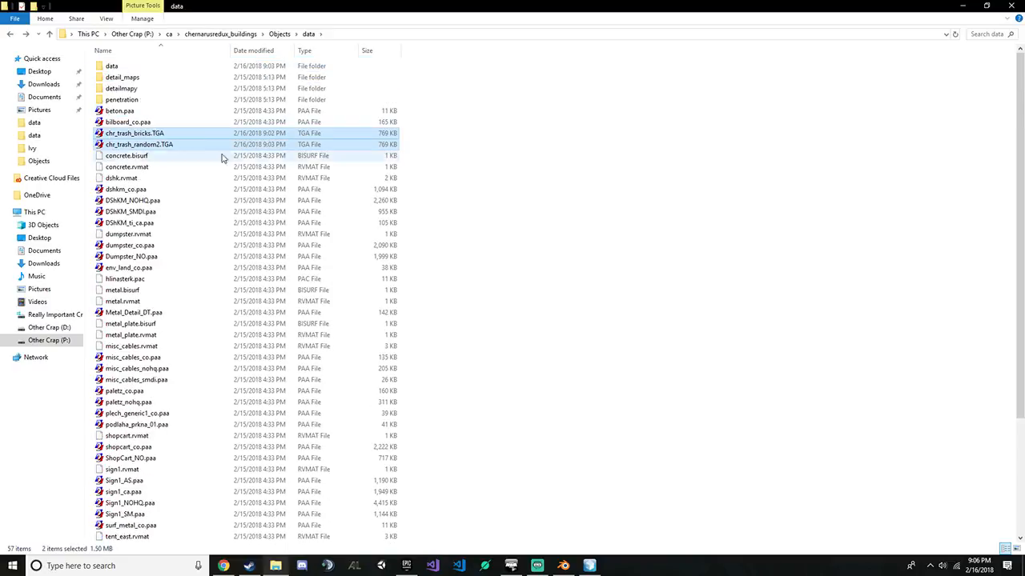
Permanently delete chr_trash_bricks.TGA and chr_trash_random2.TGA from the nested data\data folder
double_click(165, 68)
click(185, 94)
ctrl+click(237, 87)
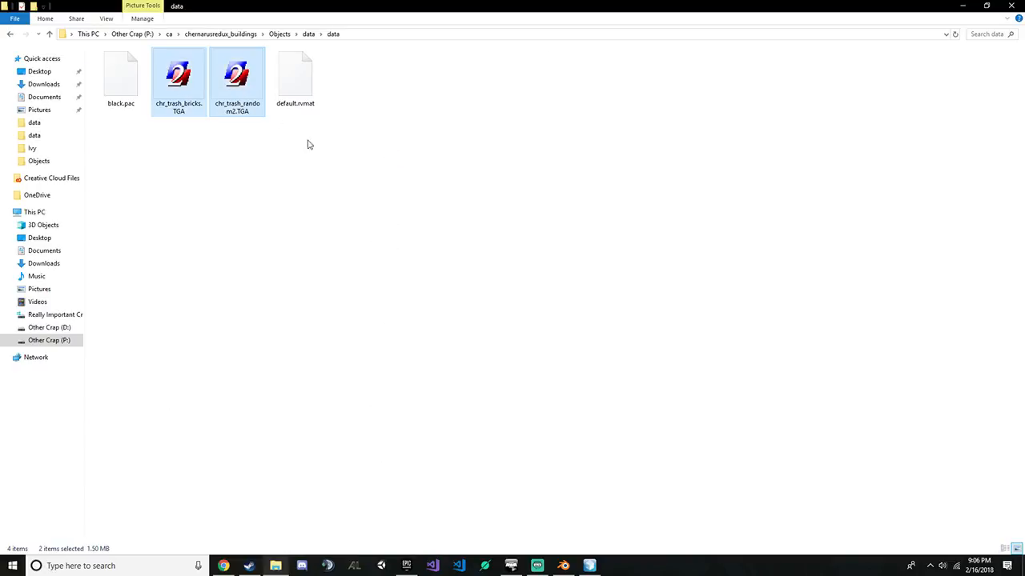
key(shift+Delete)
key(Return)
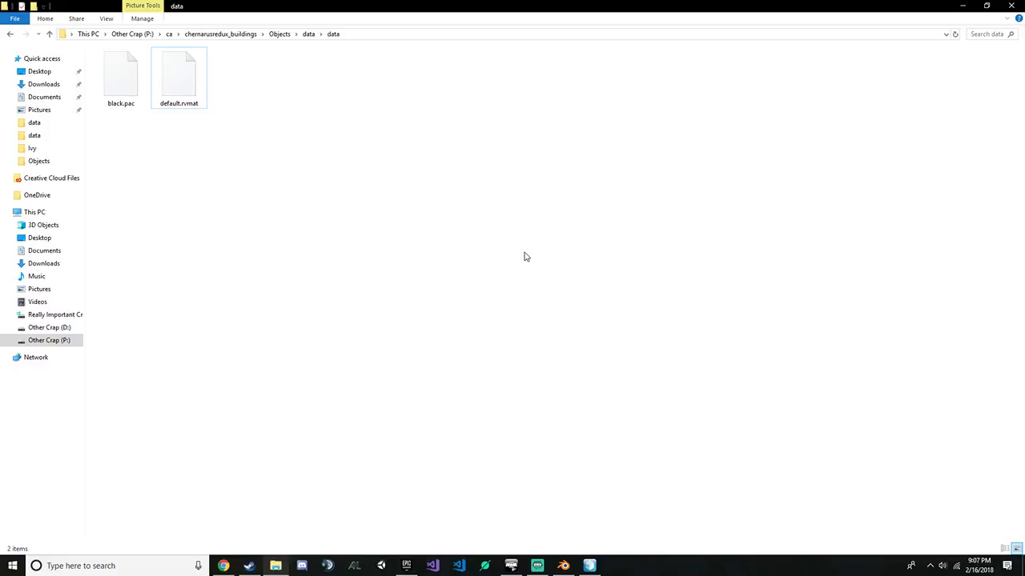
Return to the Objects\data folder and view chr_trash_bricks.TGA in Texture Viewer
key(alt+Left)
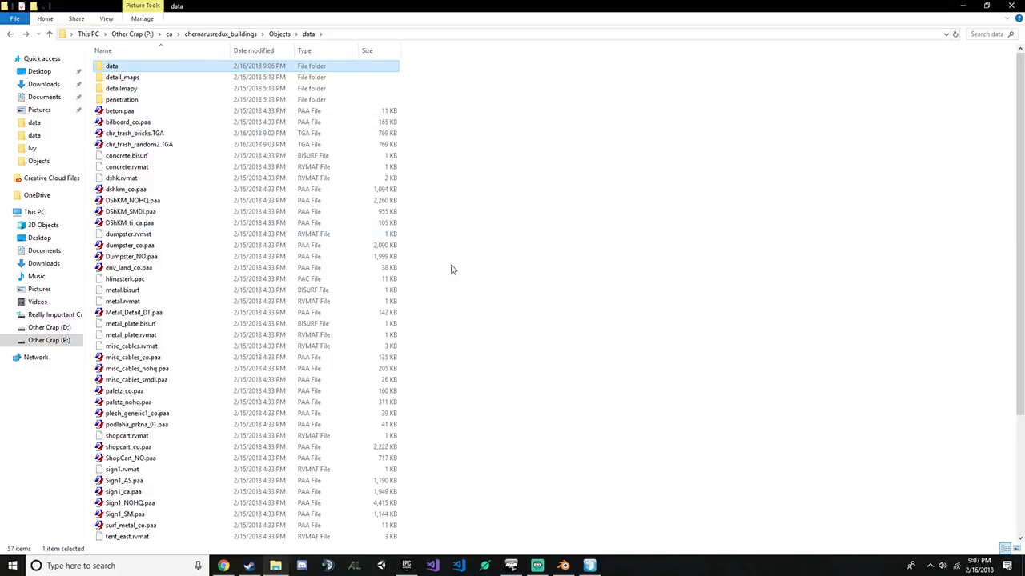
double_click(144, 133)
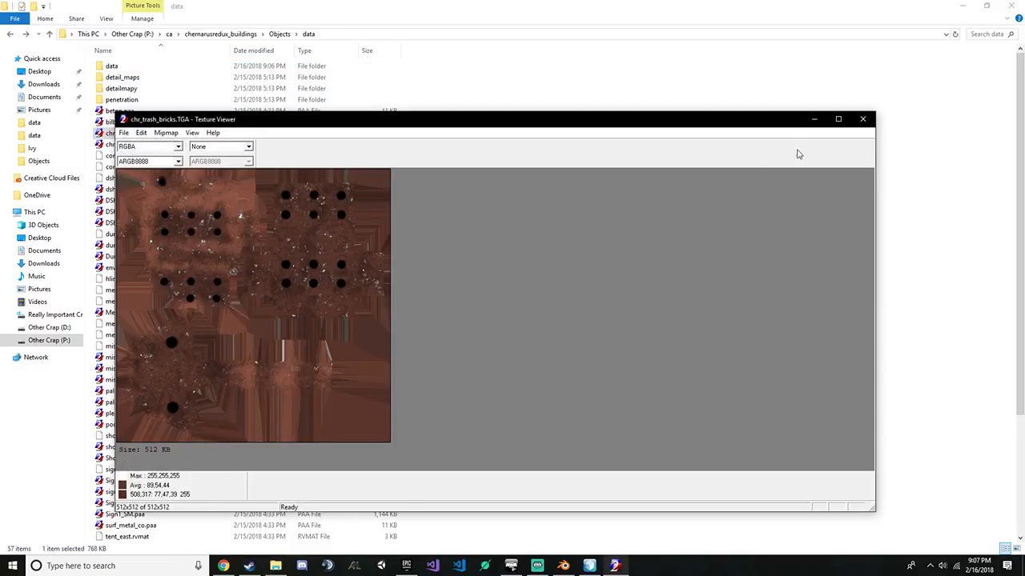
click(863, 119)
Open chr_trash_random2.TGA in Texture Viewer and save it as chr_trash_random2.paa in the data folder
double_click(206, 144)
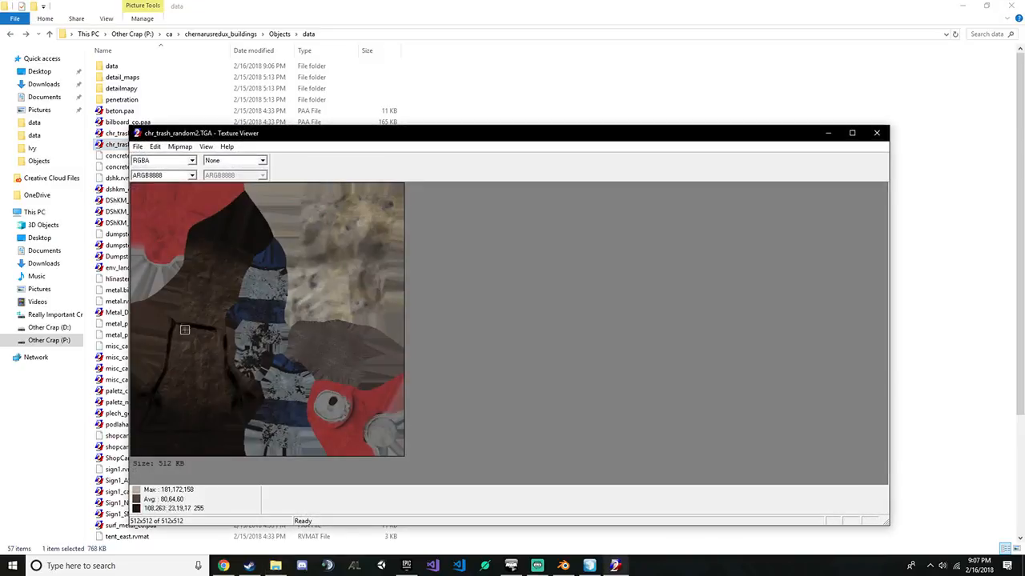
click(137, 147)
click(207, 199)
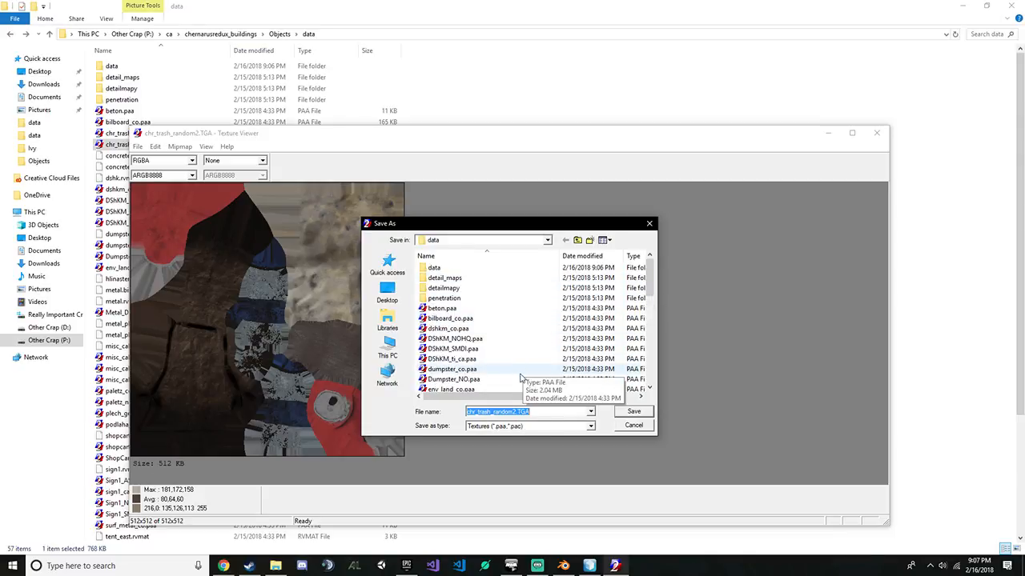
click(542, 412)
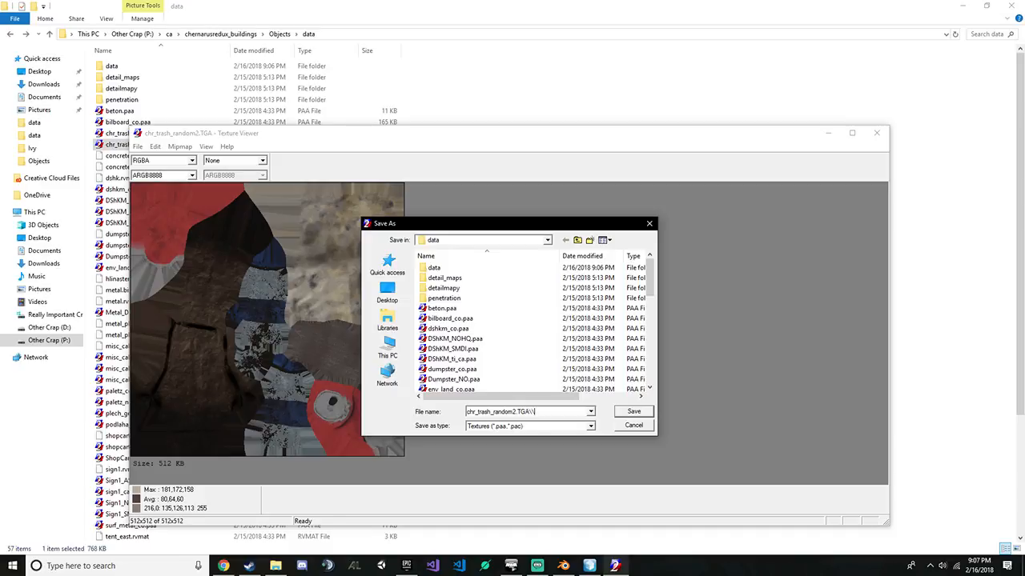
key(BackSpace)
key(BackSpace)
key(BackSpace)
key(BackSpace)
key(BackSpace)
key(BackSpace)
key(Return)
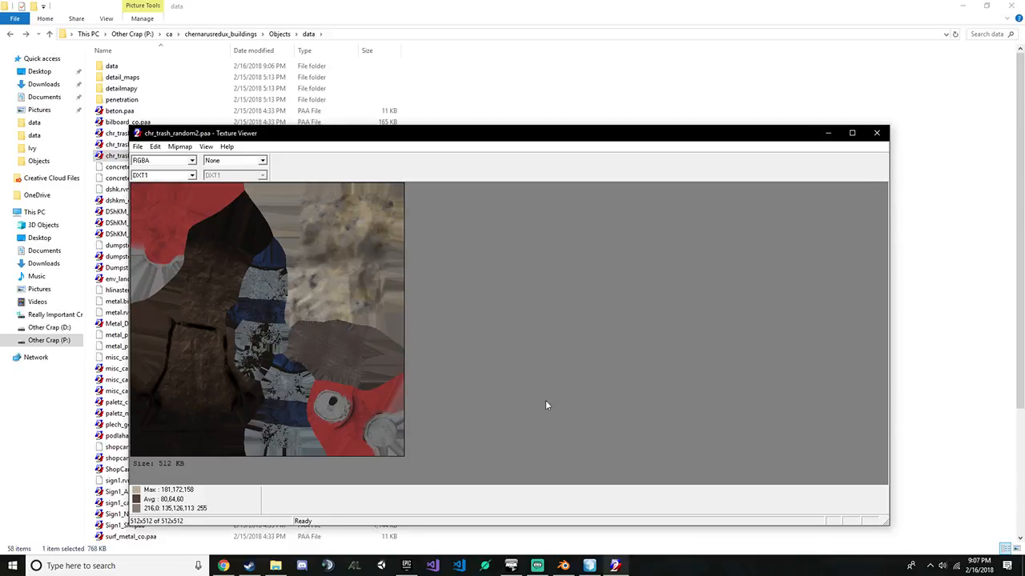
click(877, 133)
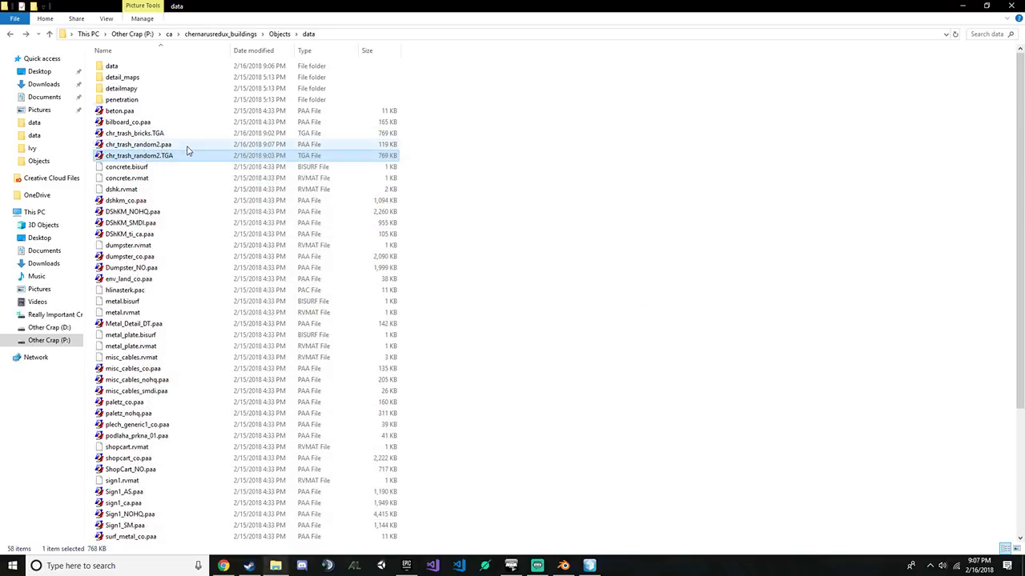
Permanently delete the source file chr_trash_random2.TGA from the data folder
click(177, 157)
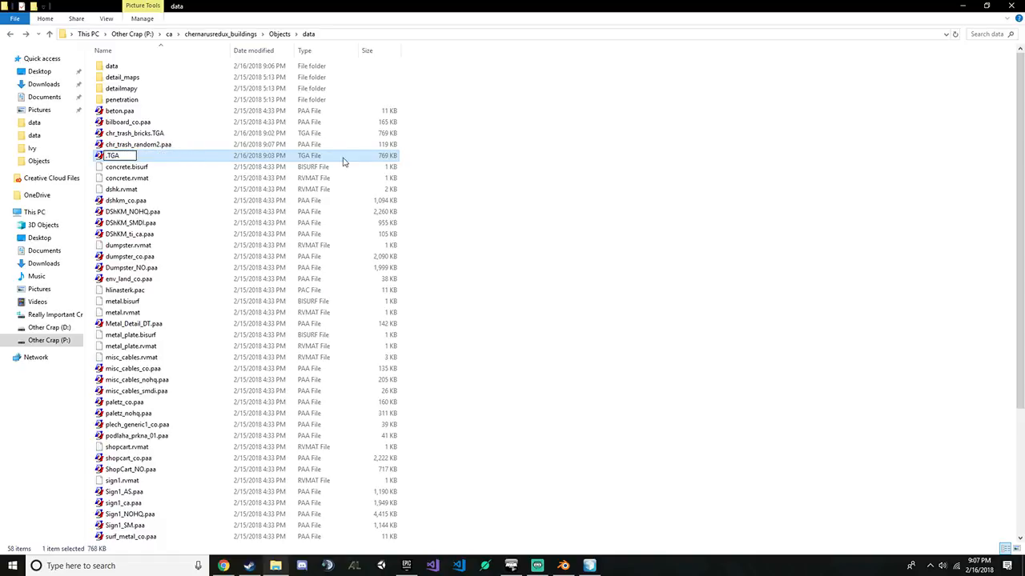
key(Return)
key(Return)
key(Delete)
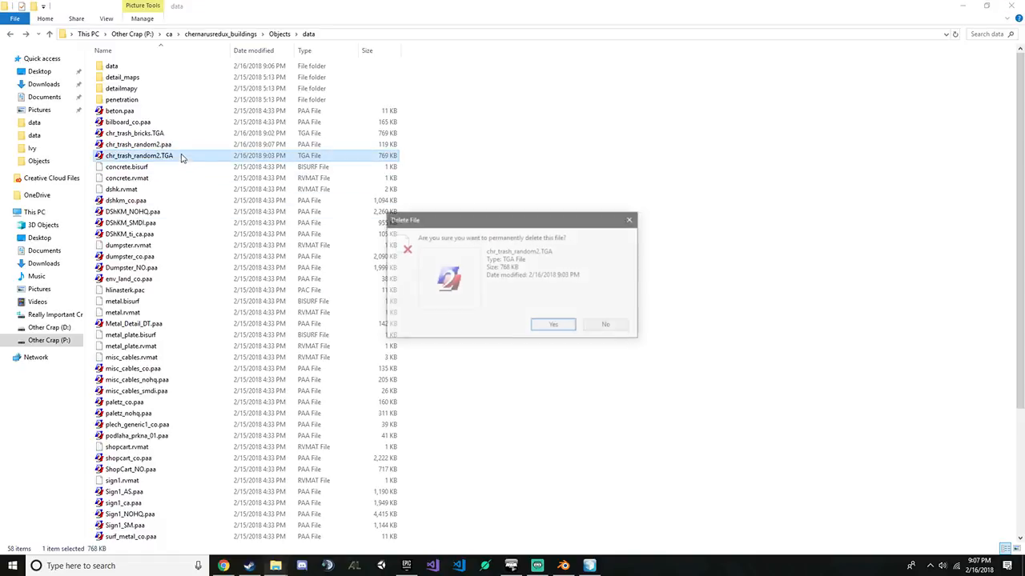
key(Return)
Open chr_trash_bricks.TGA in Texture Viewer and save it as chr_trash_bricks.paa in the data folder
double_click(184, 134)
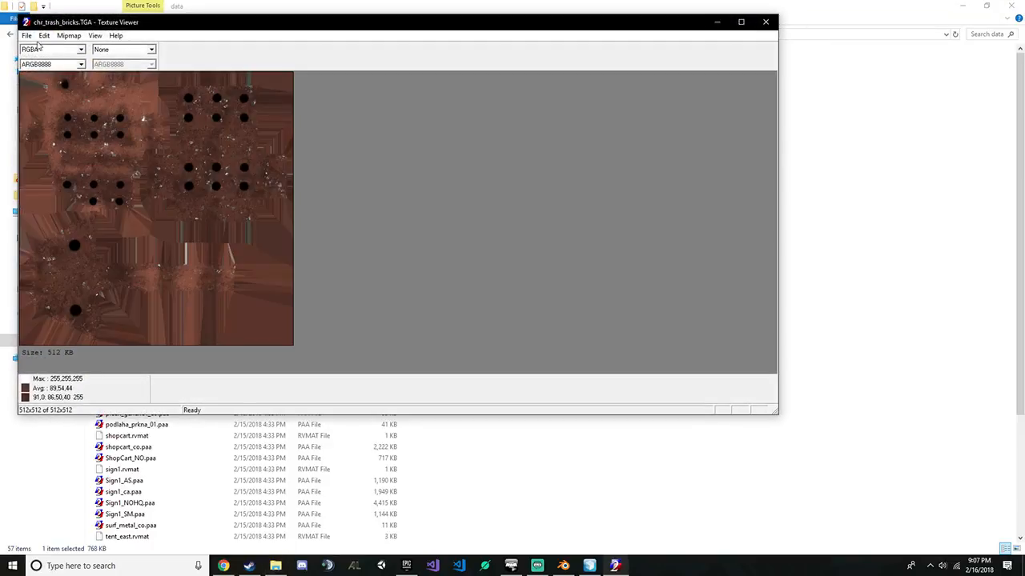
click(27, 35)
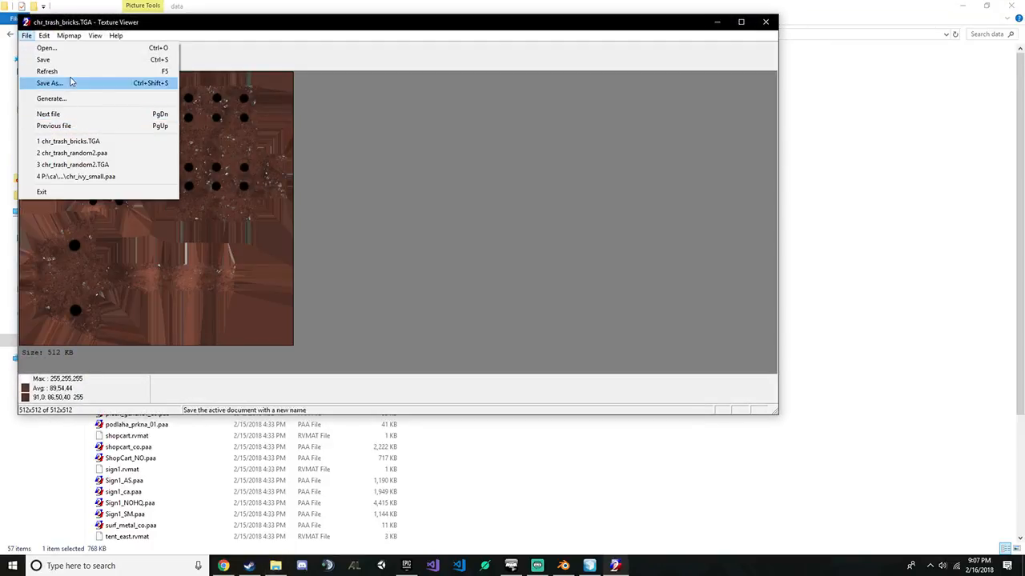
click(50, 83)
click(424, 303)
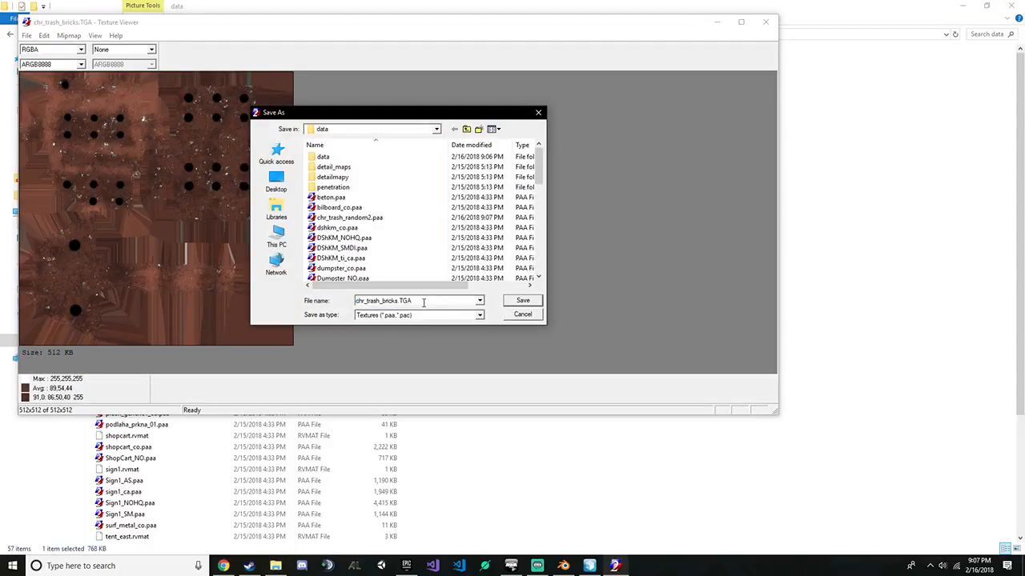
key(BackSpace)
key(BackSpace)
key(BackSpace)
text(paa)
key(Return)
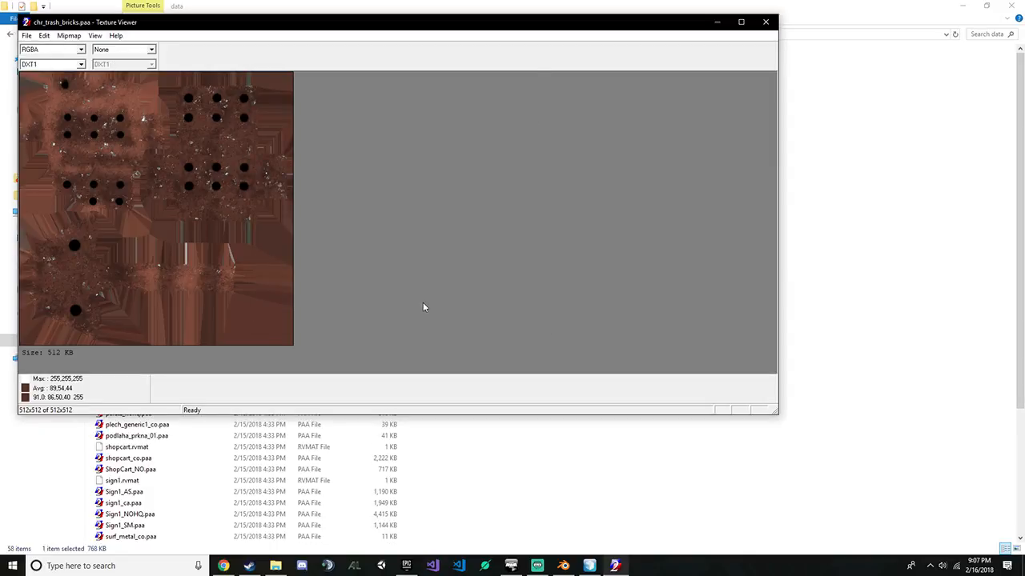
Close Texture Viewer and delete the source file chr_trash_bricks.TGA from the data folder
click(765, 21)
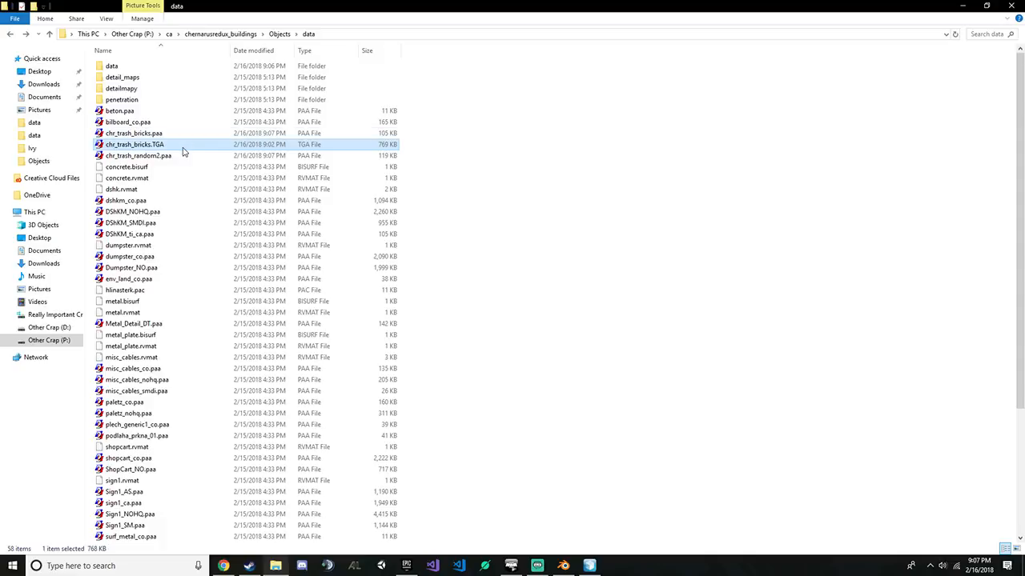
key(Delete)
key(Return)
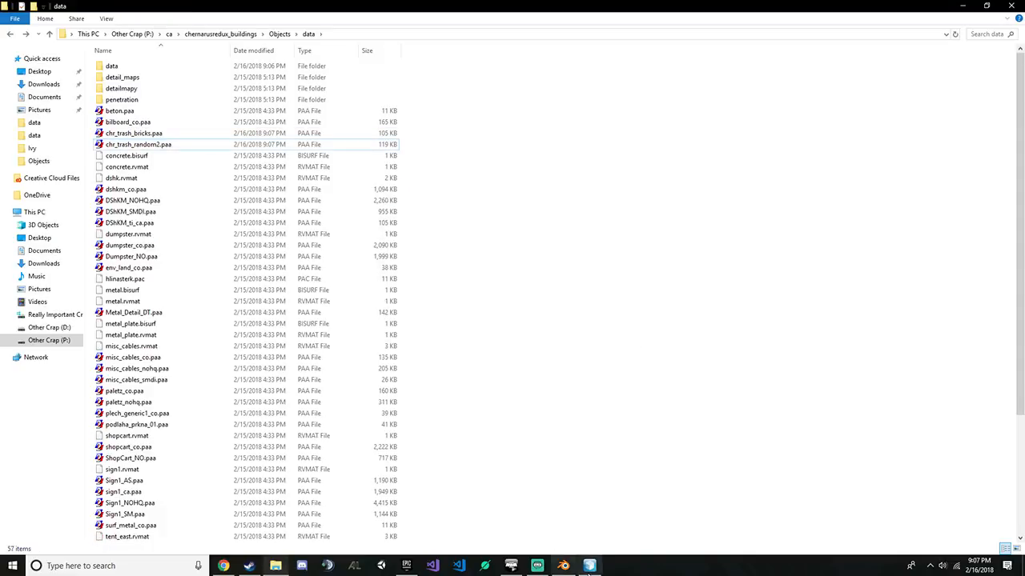
Switch to Object Builder, select all brick geometry in the 0.000 LOD and find its components
click(589, 566)
drag(333, 117, 752, 404)
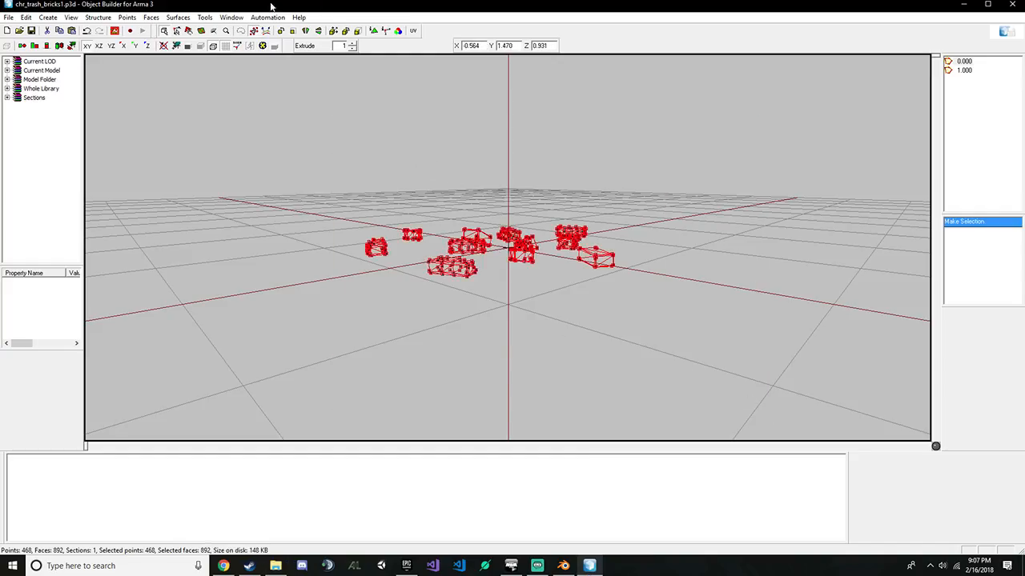
click(97, 17)
mouse_move(152, 82)
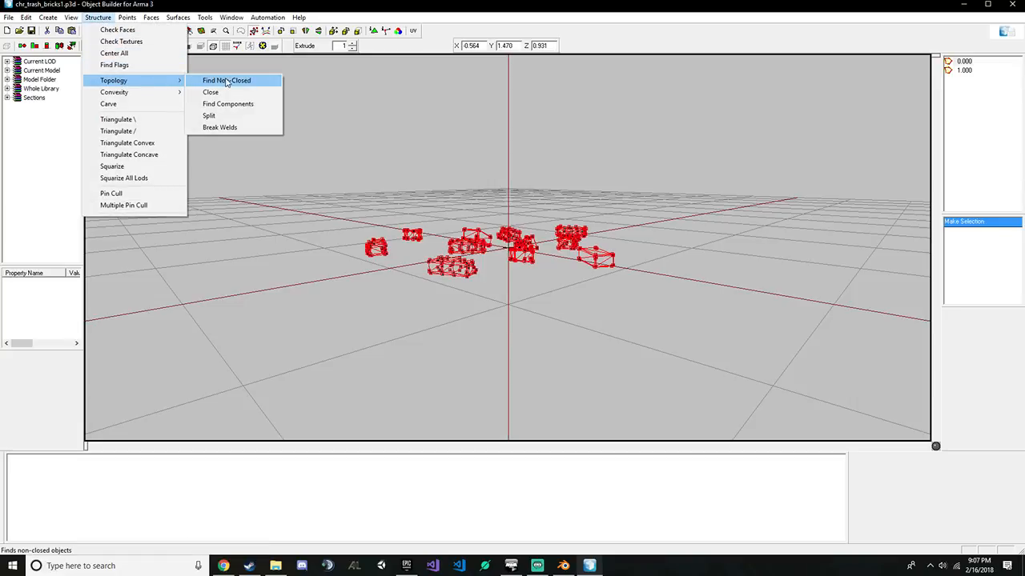
click(229, 104)
Create a named selection called Bricks from Component01 through Component11 in the 0.000 LOD
click(36, 460)
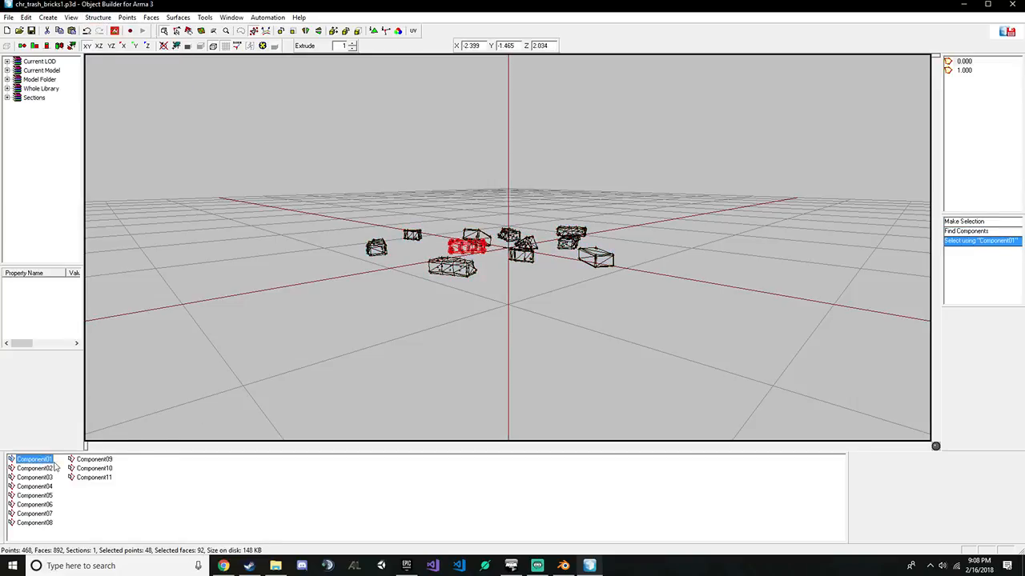
shift+click(96, 478)
right_click(99, 480)
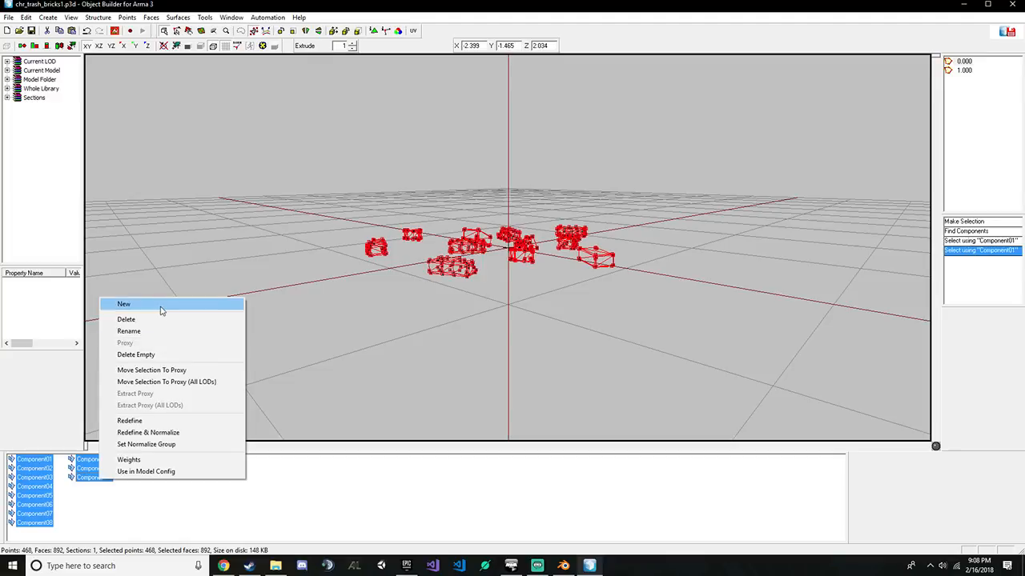
click(164, 302)
text(Bricks)
key(Return)
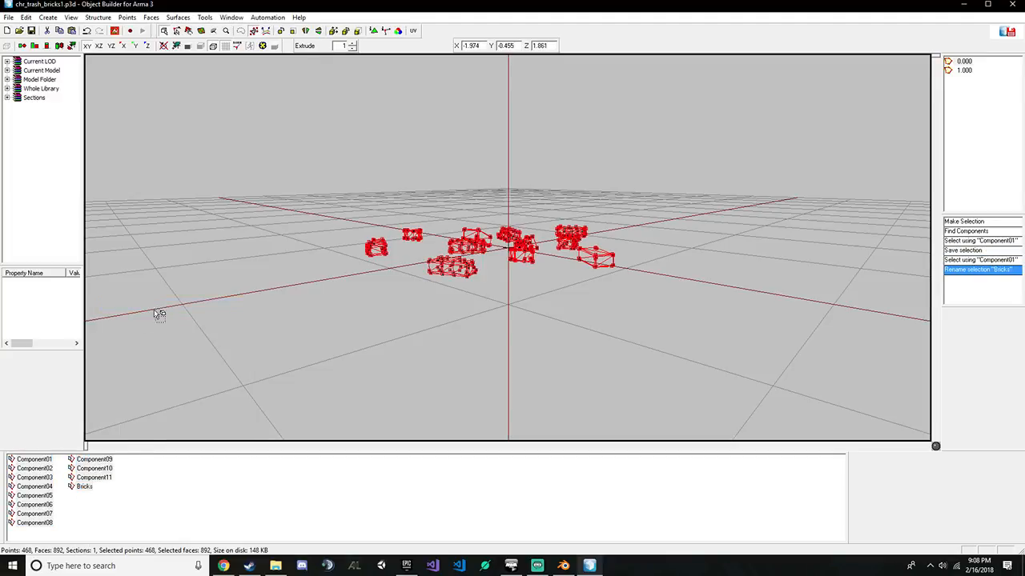
Delete the named selections Component01 through Component11 from the 0.000 LOD
click(107, 480)
shift+click(32, 459)
right_click(24, 461)
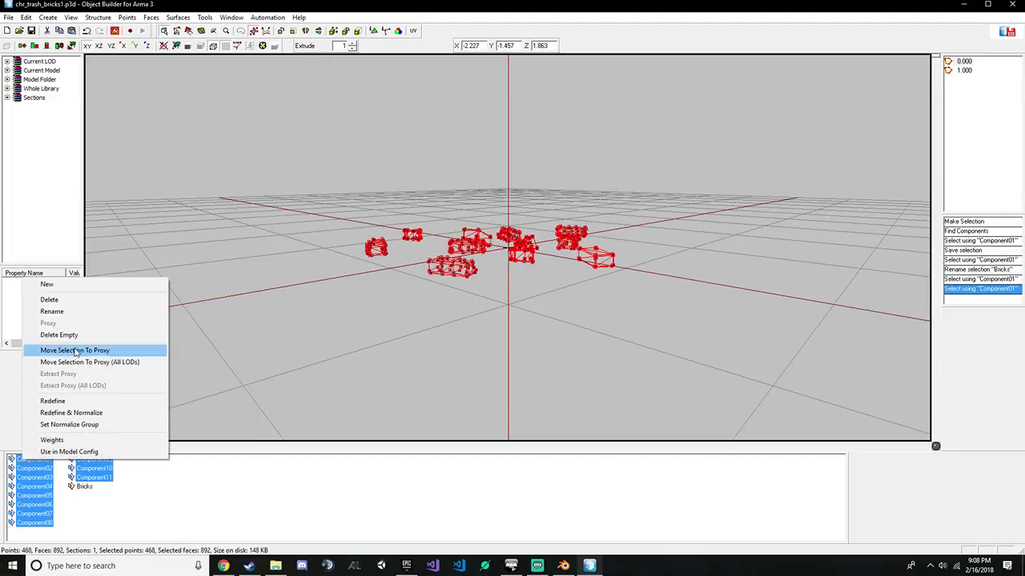
click(81, 301)
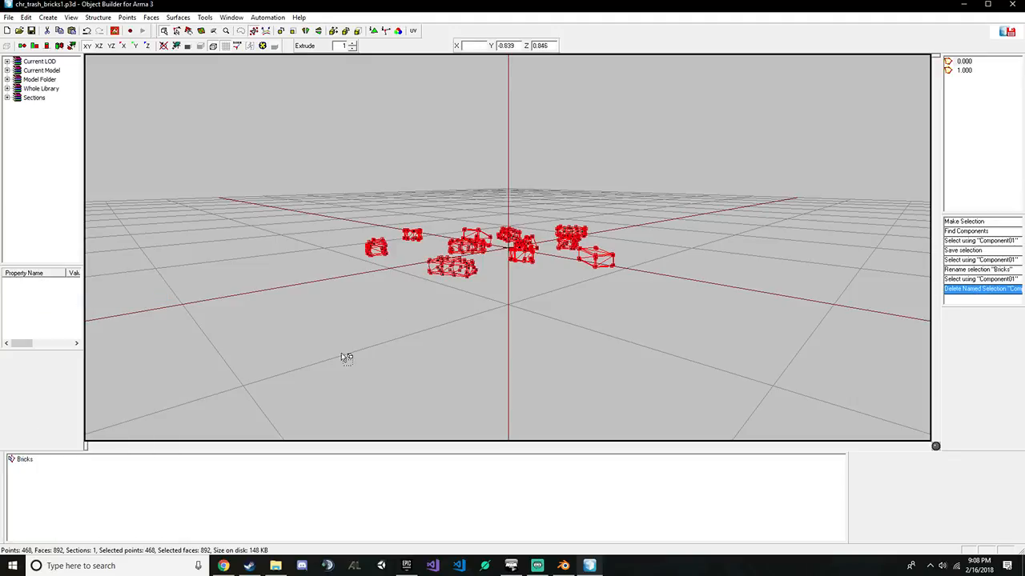
Open the face properties for all brick faces and browse for a texture with the file type set to Pac & Paa
click(24, 461)
drag(222, 140, 730, 371)
key(e)
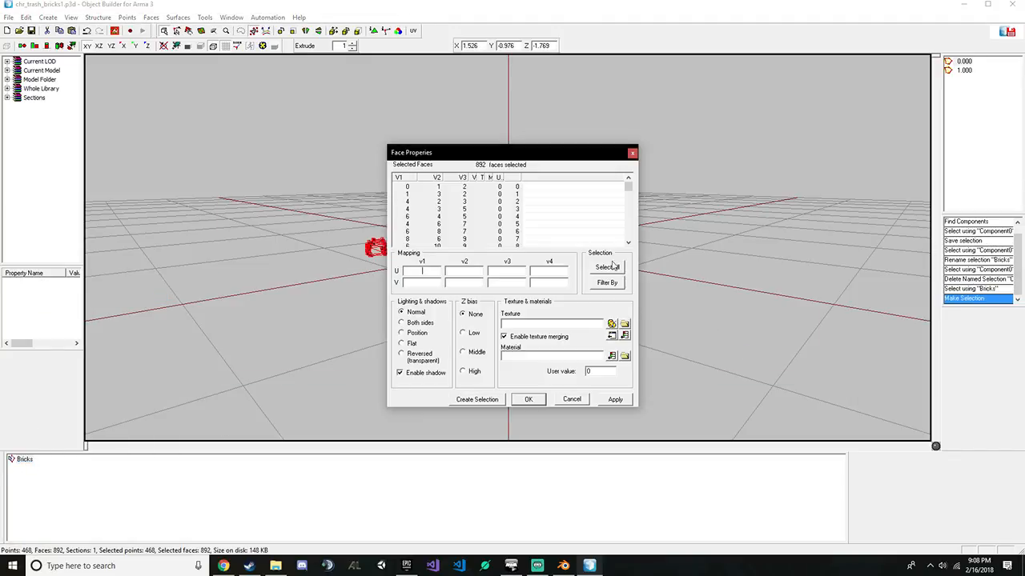
click(608, 266)
click(624, 324)
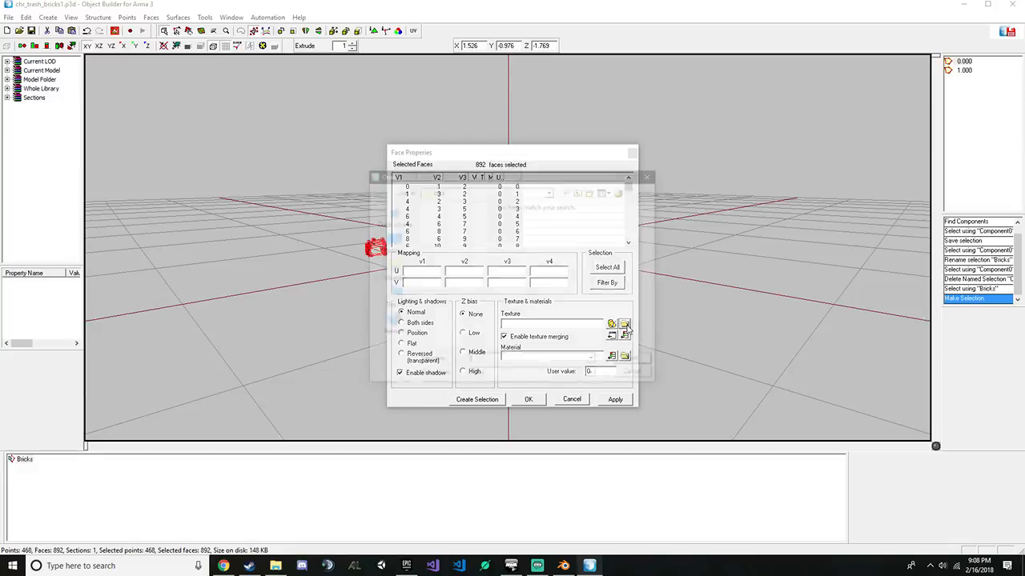
click(538, 378)
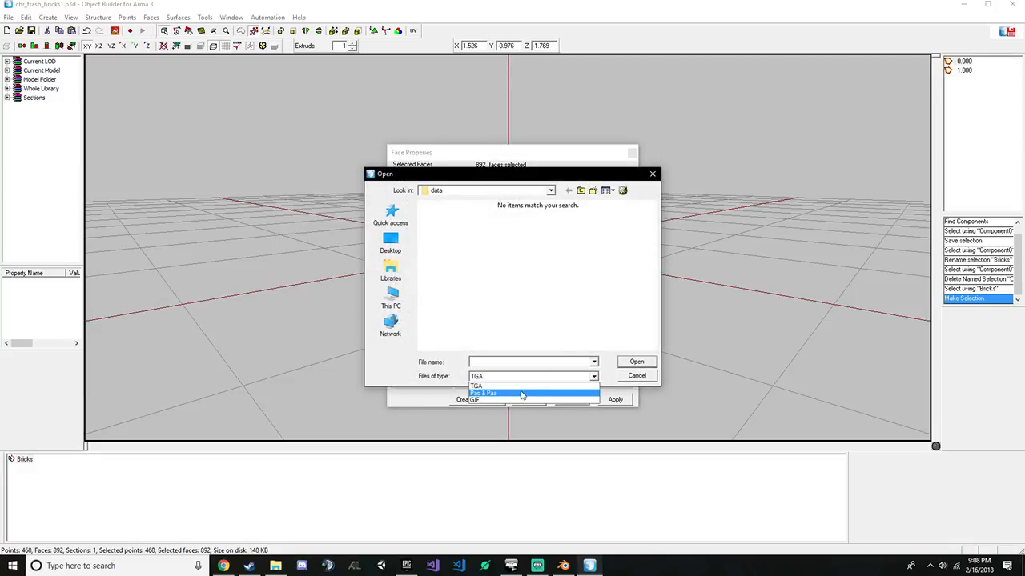
click(524, 395)
Choose chr_trash_bricks.paa from the Objects\data folder as the texture of the selected faces
click(581, 190)
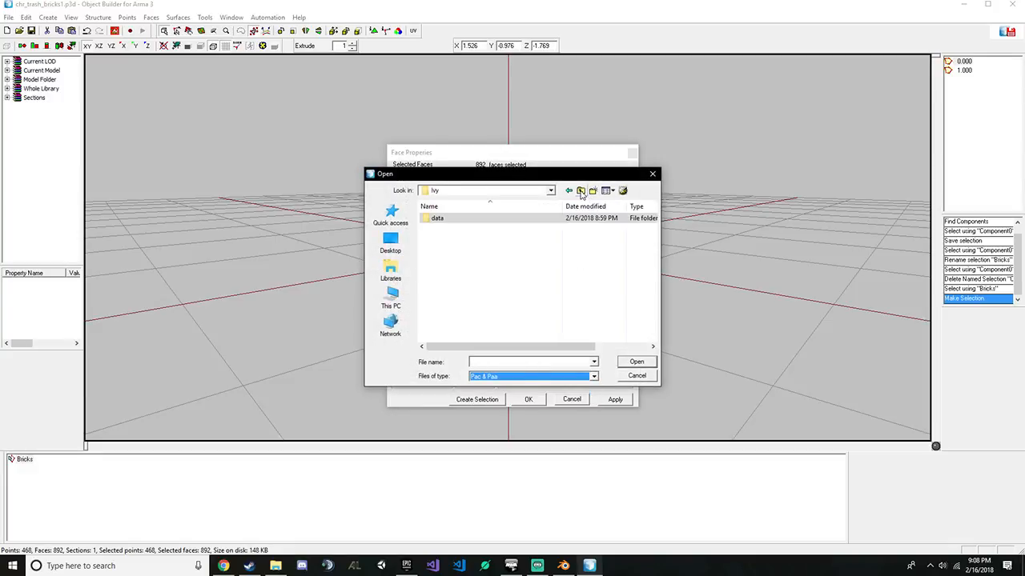
click(580, 190)
scroll(497, 291, down, 1)
double_click(479, 292)
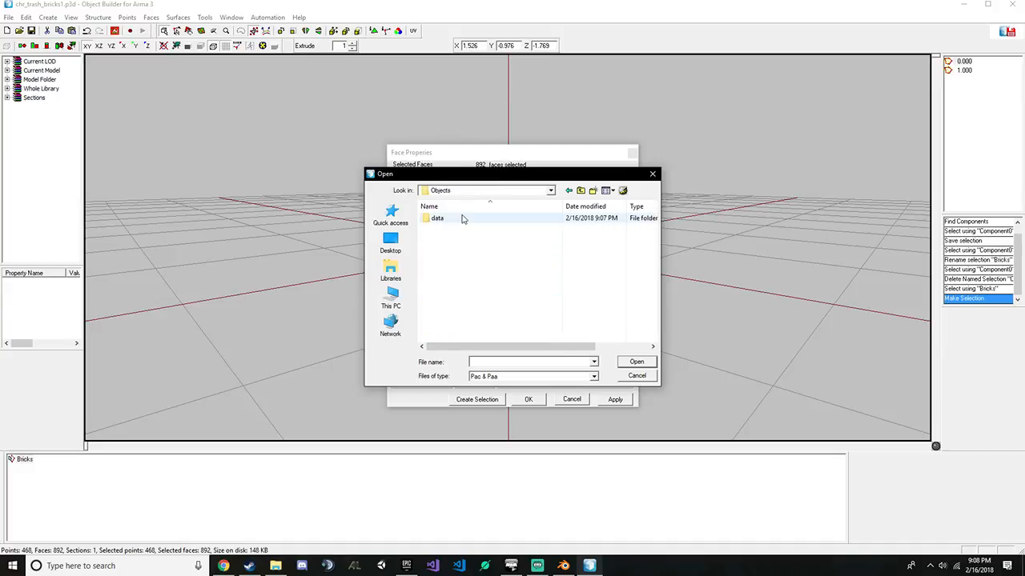
double_click(461, 218)
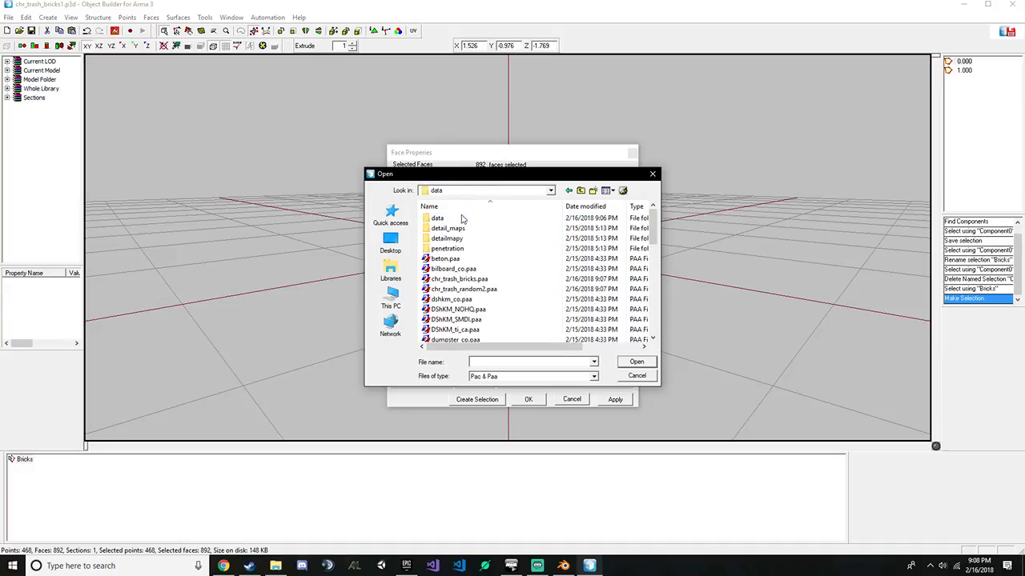
scroll(514, 264, down, 1)
click(512, 249)
click(636, 362)
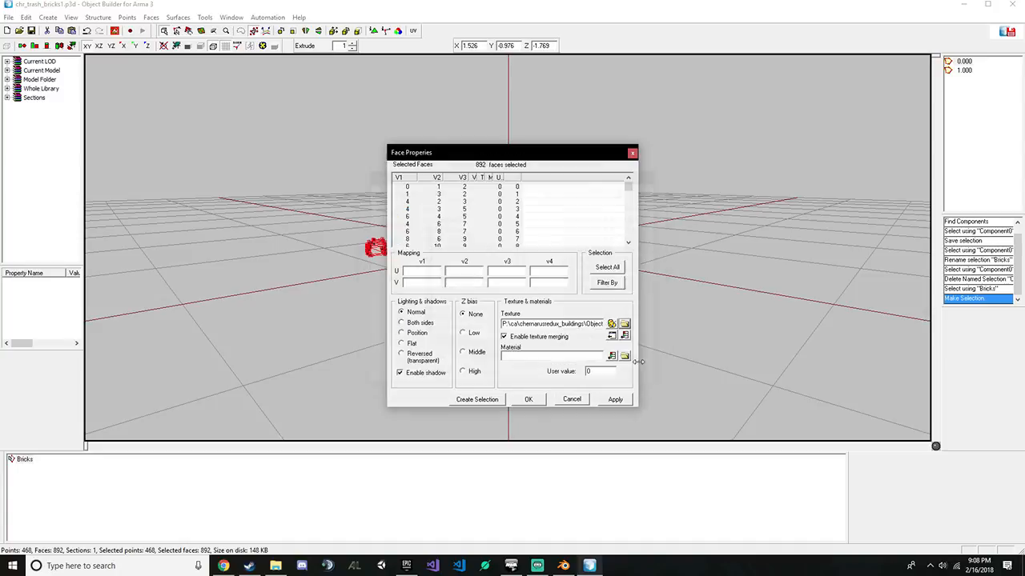
Remove the P:\ prefix from the texture path and apply the face properties
click(511, 324)
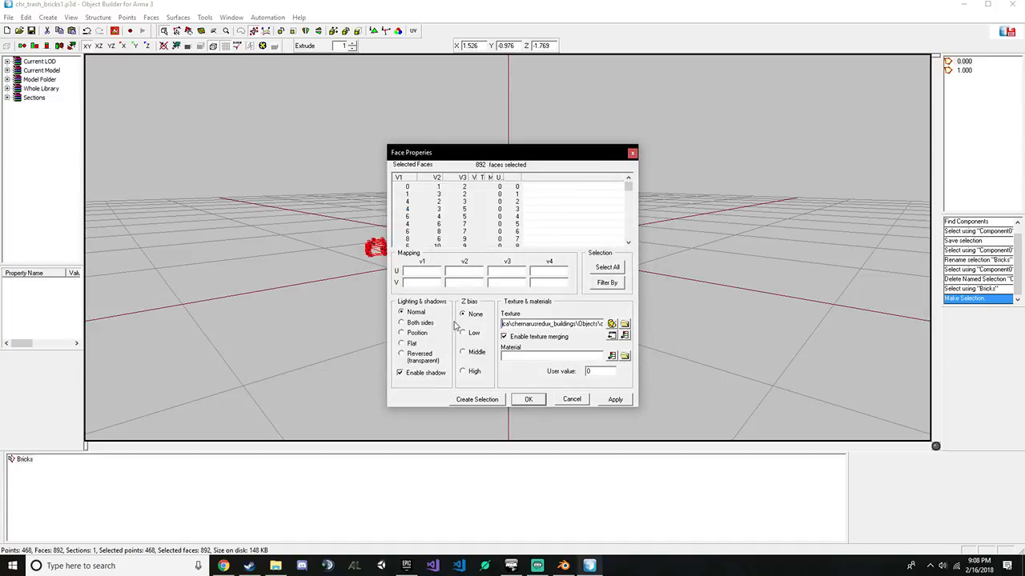
click(614, 399)
click(538, 398)
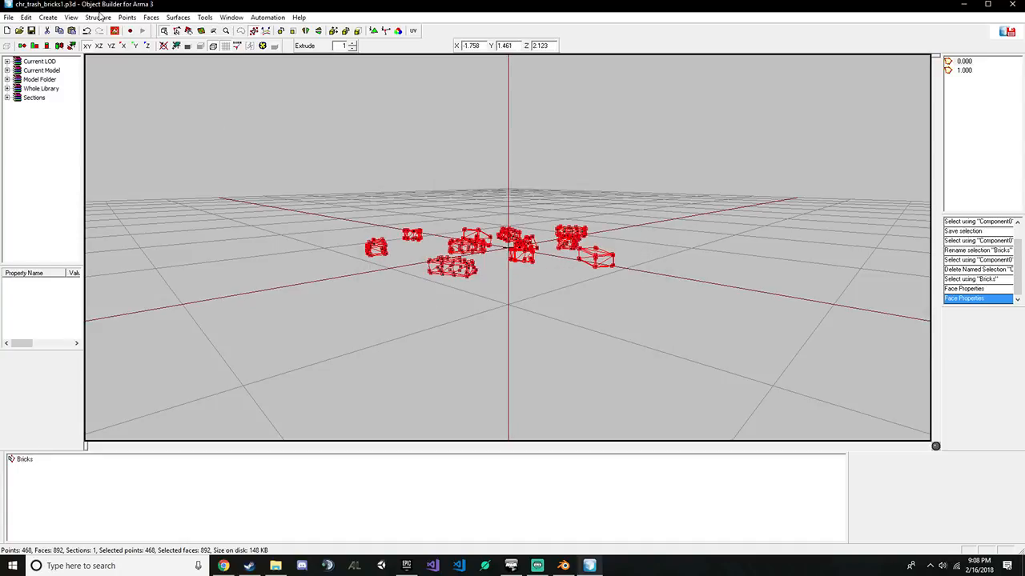
Preview the textured bricks of the 0.000 LOD in the model viewer, and close the preview
click(115, 30)
click(142, 37)
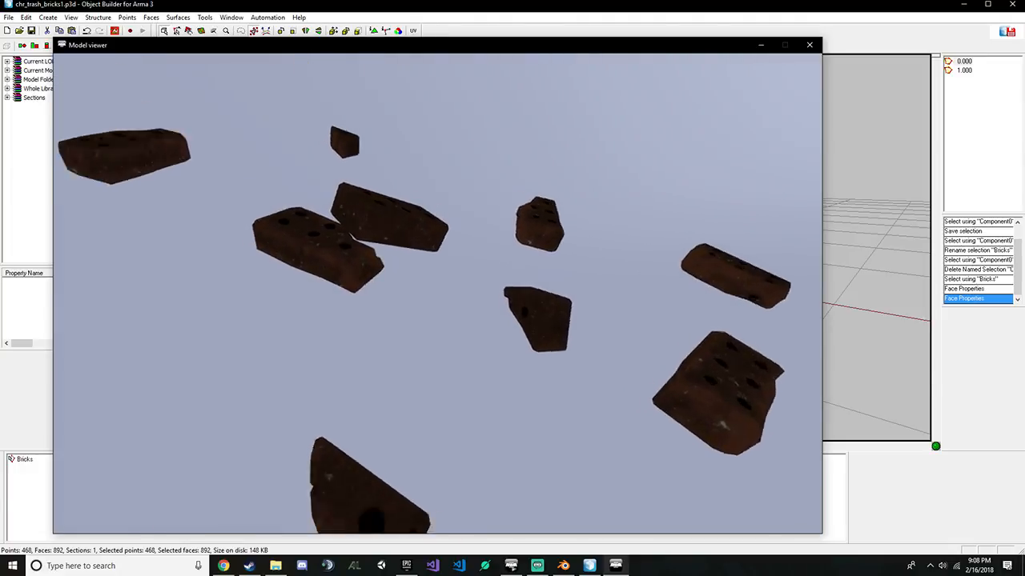
key(Escape)
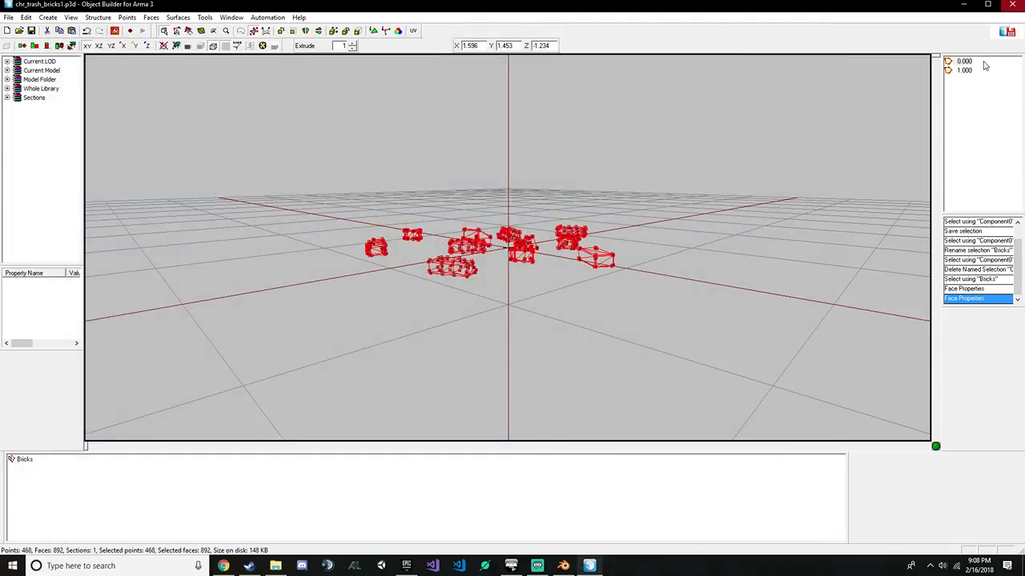
Switch to the 1.000 LOD, select all its brick geometry and find its components
click(964, 71)
drag(253, 169, 608, 353)
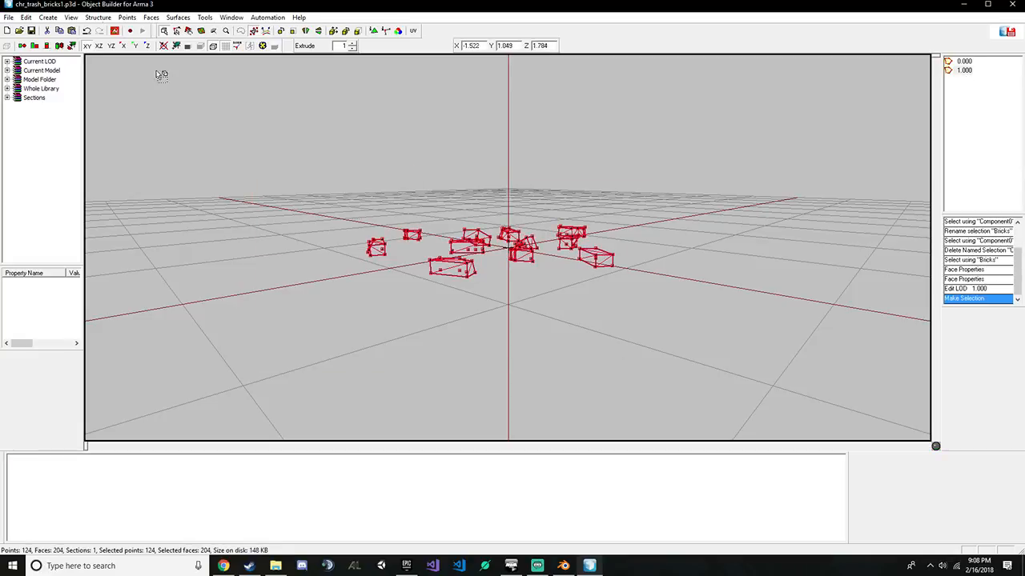
click(97, 17)
mouse_move(132, 86)
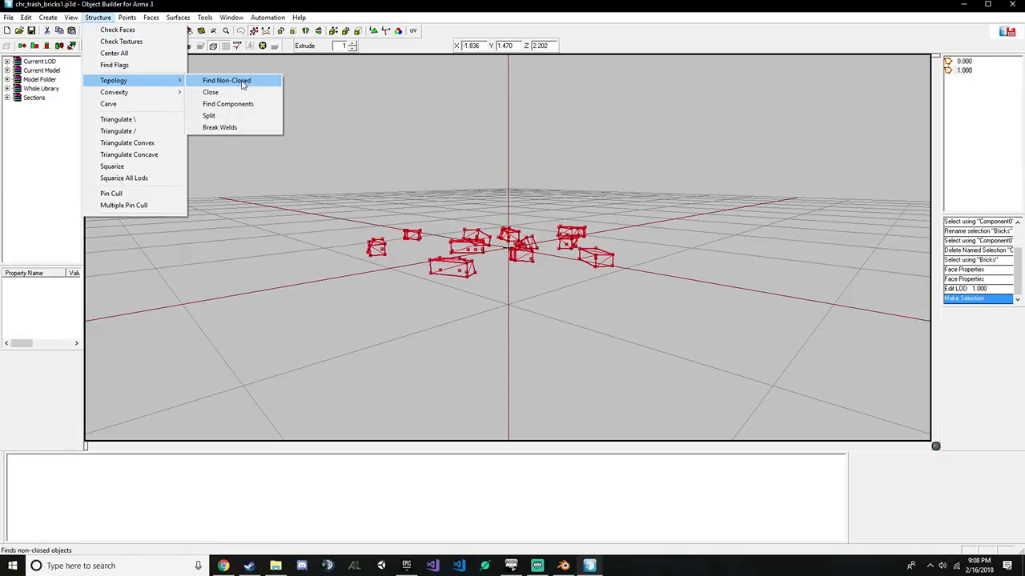
click(228, 104)
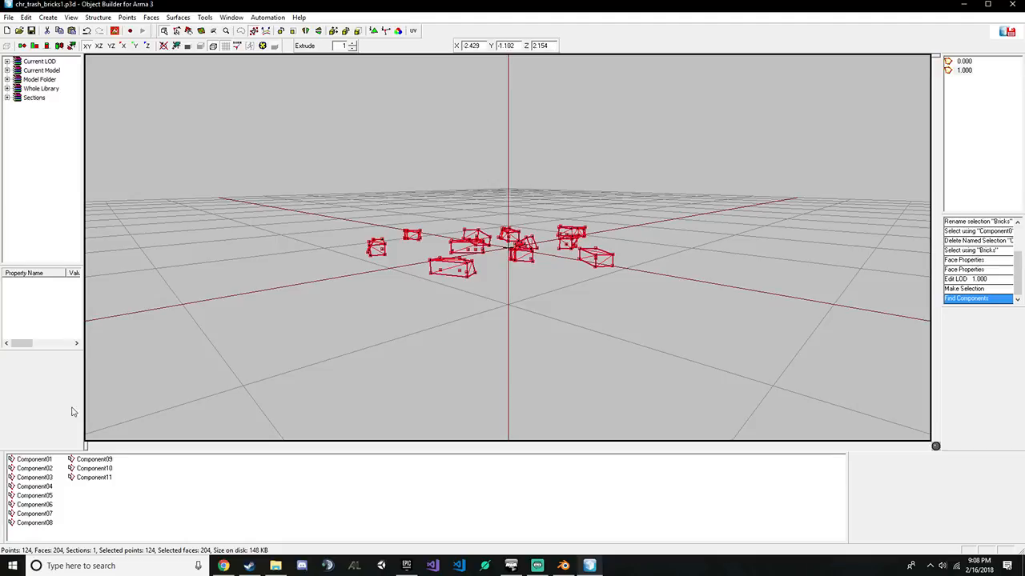
Create a named selection called Bricks1 from Component01 through Component11 in the 1.000 LOD
click(46, 461)
shift+click(94, 477)
right_click(94, 480)
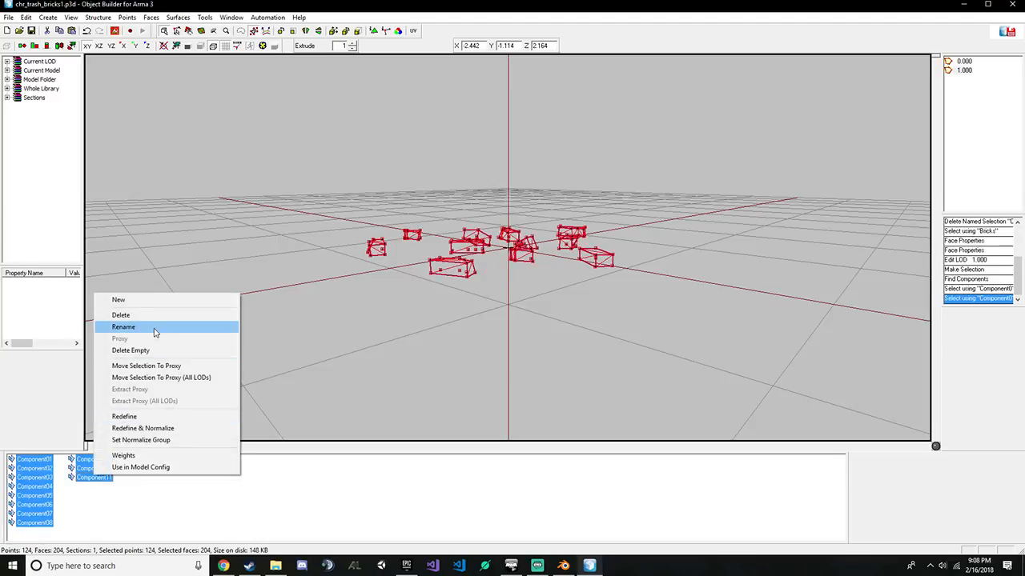
click(128, 299)
text(Bricks1)
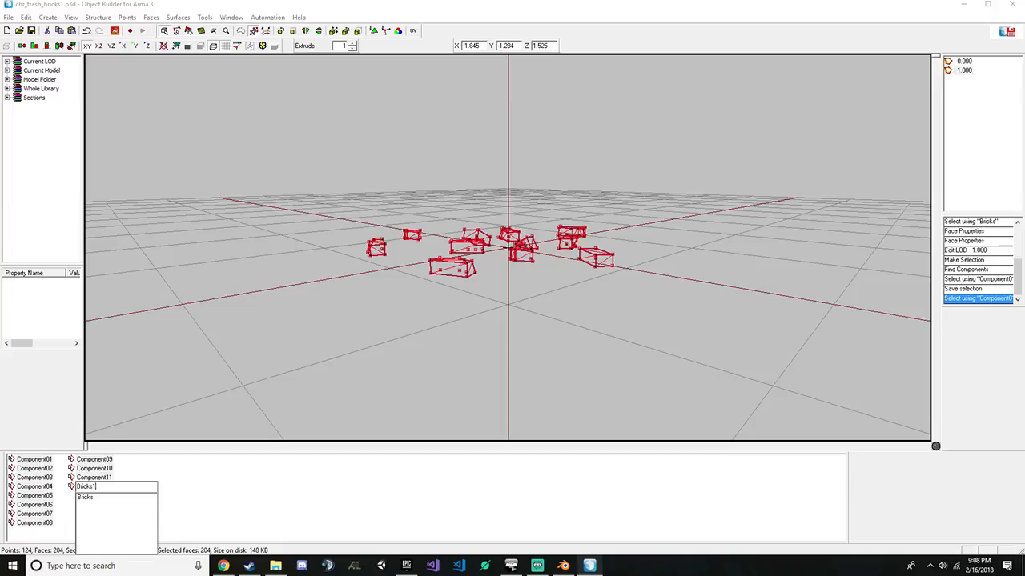
key(Return)
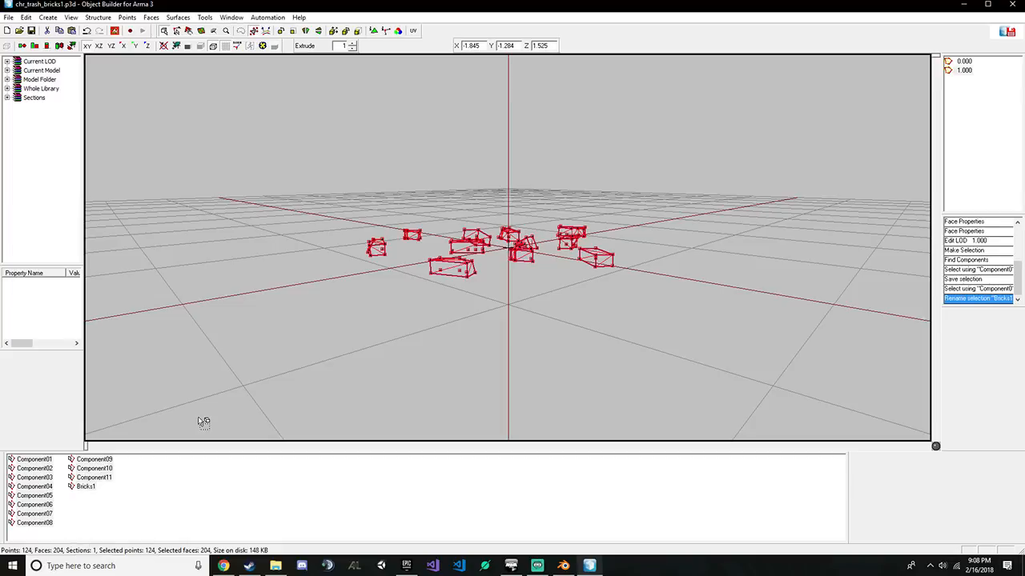
Delete the named selections Component01 through Component11 from the 1.000 LOD
click(94, 477)
shift+click(35, 462)
right_click(36, 461)
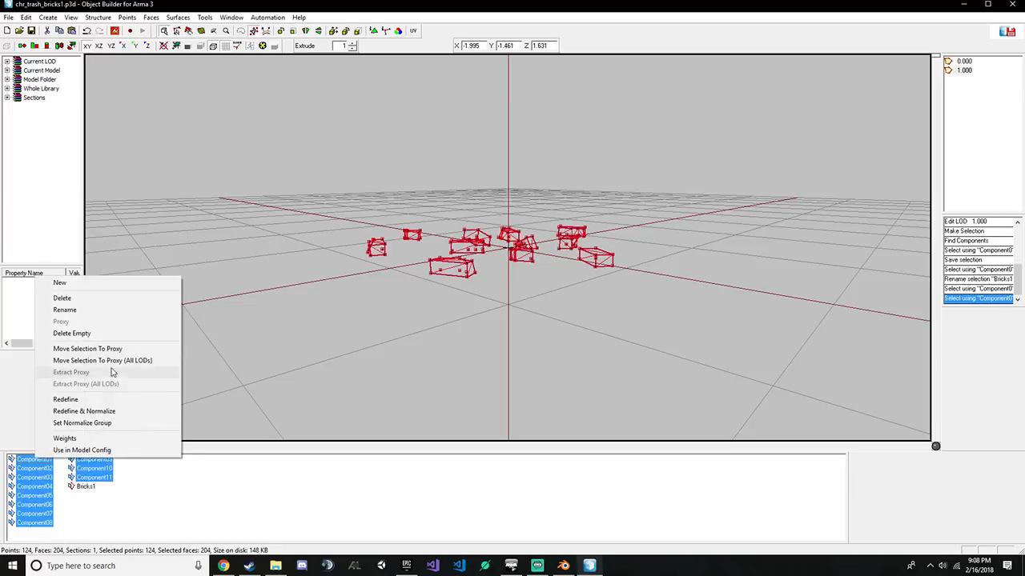
click(92, 300)
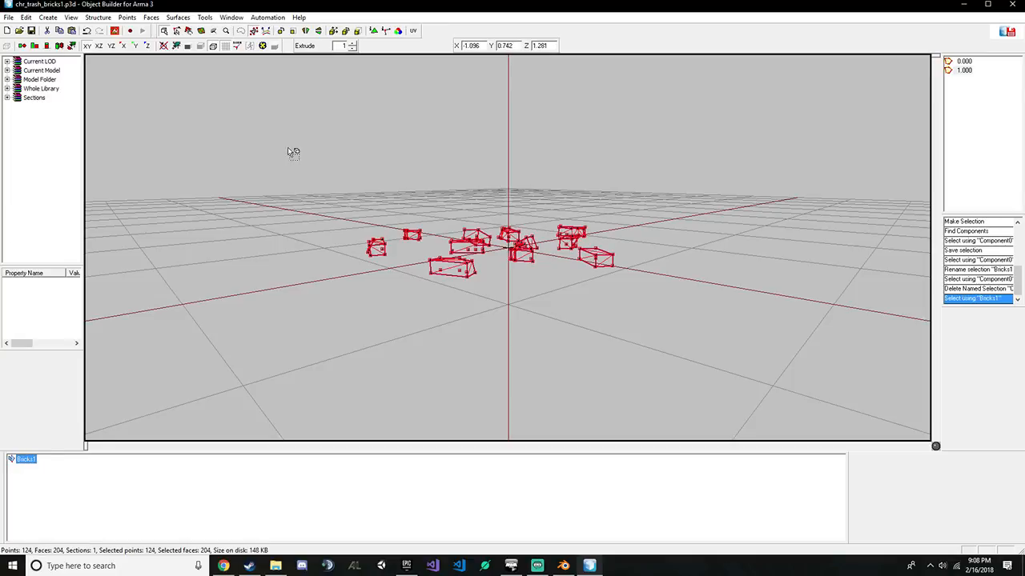
Assign a chr_trash PAA texture from the Objects\data folder to all faces of the 1.000 LOD and apply the face properties
key(e)
click(625, 323)
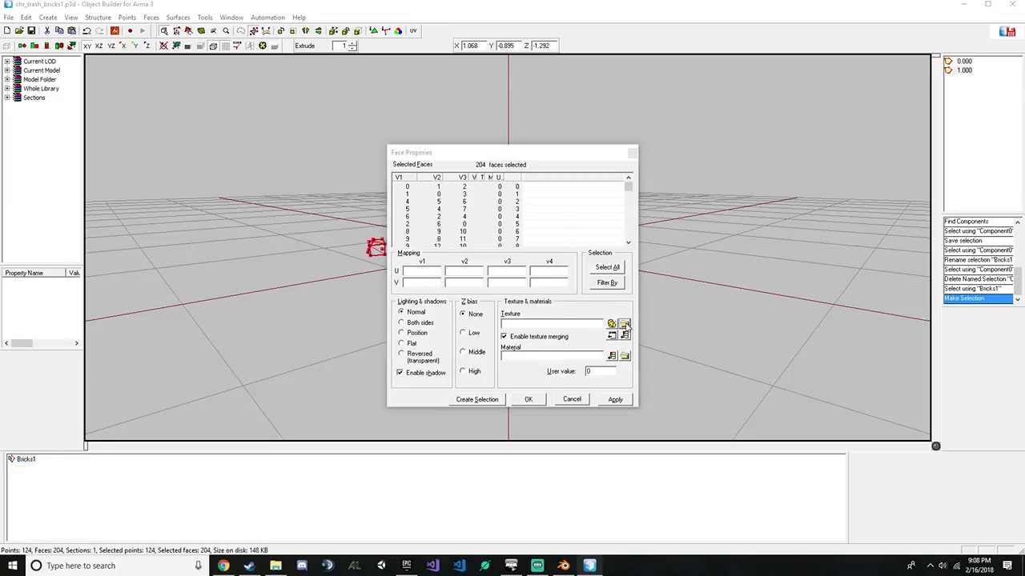
scroll(498, 277, down, 3)
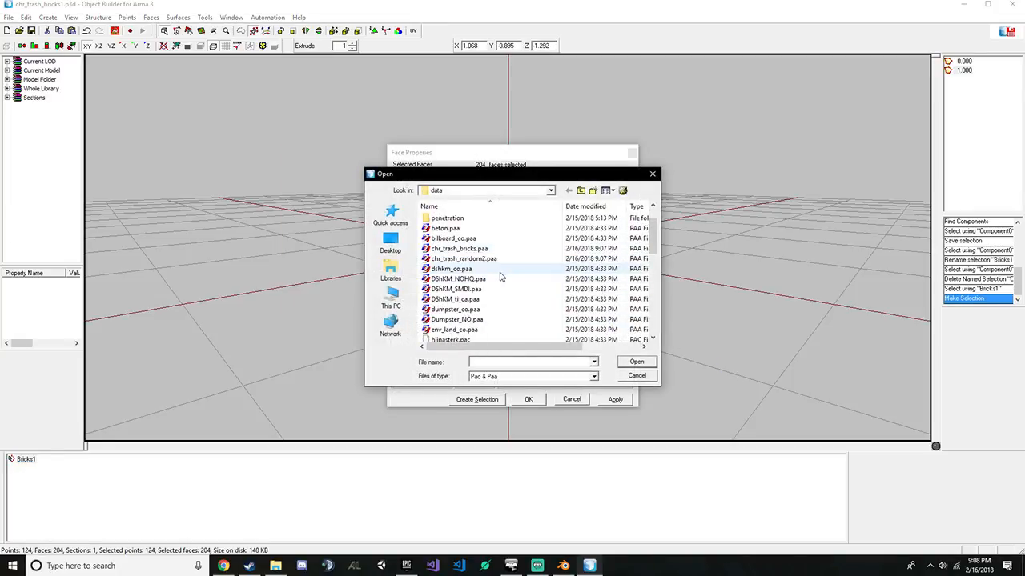
scroll(512, 269, up, 3)
scroll(507, 252, down, 5)
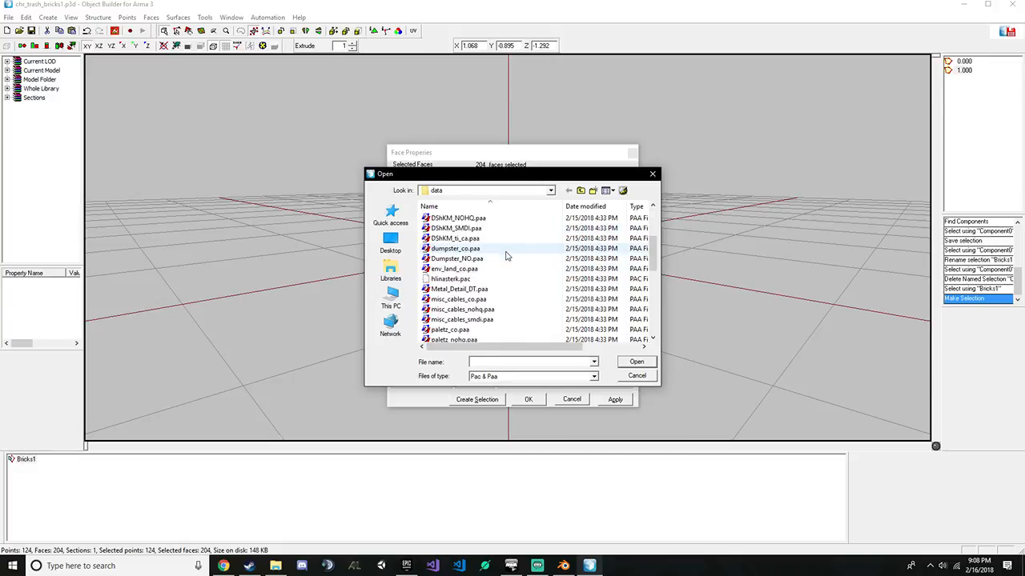
scroll(504, 264, up, 5)
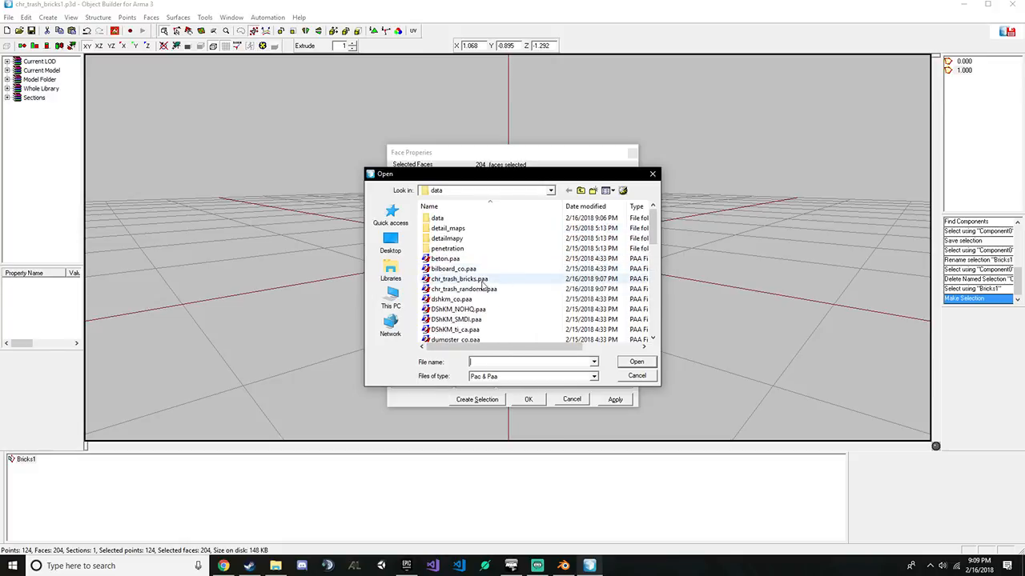
double_click(491, 289)
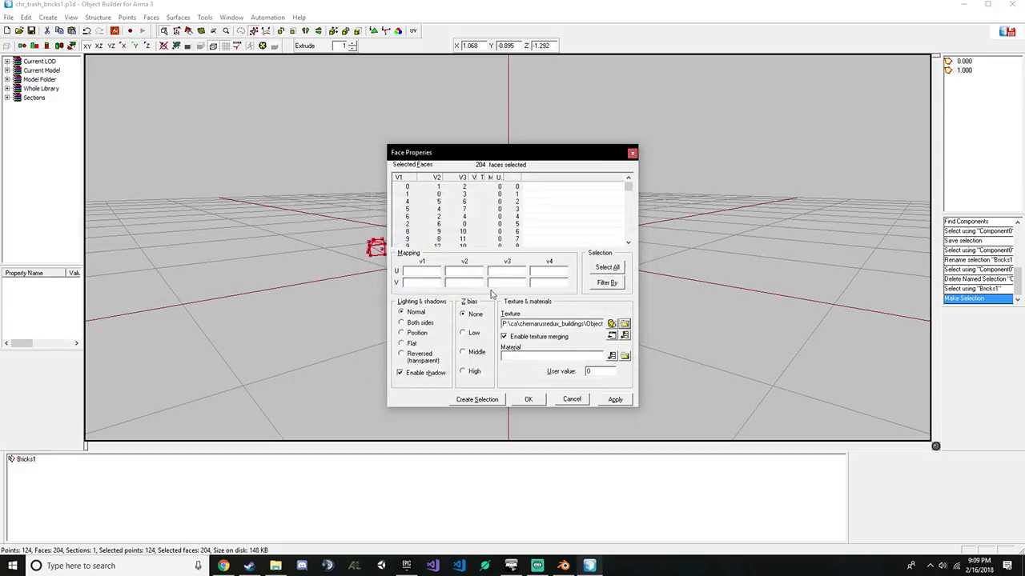
click(615, 399)
click(529, 400)
Preview the textured bricks of the 1.000 LOD in the model viewer
click(129, 32)
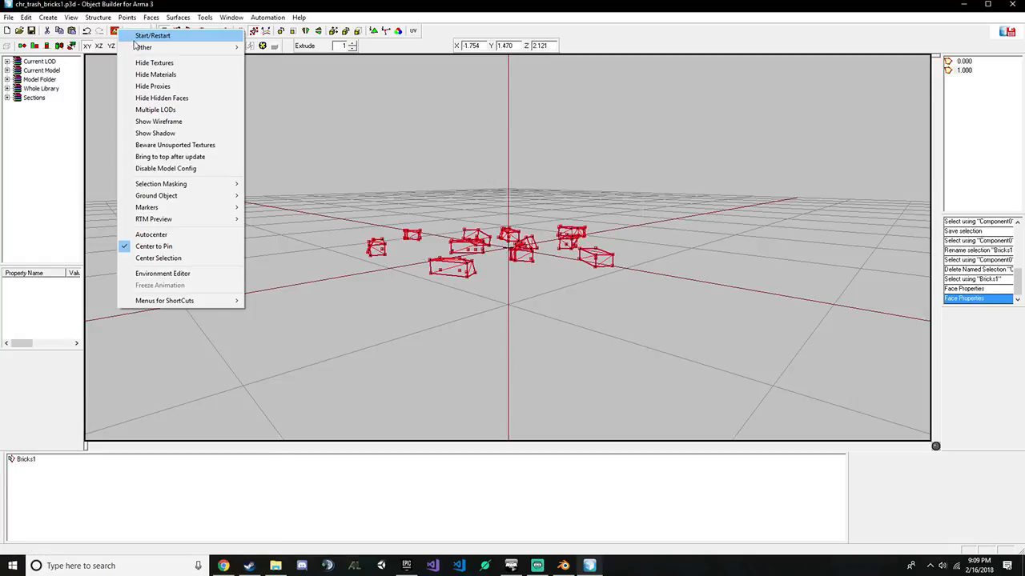
click(138, 35)
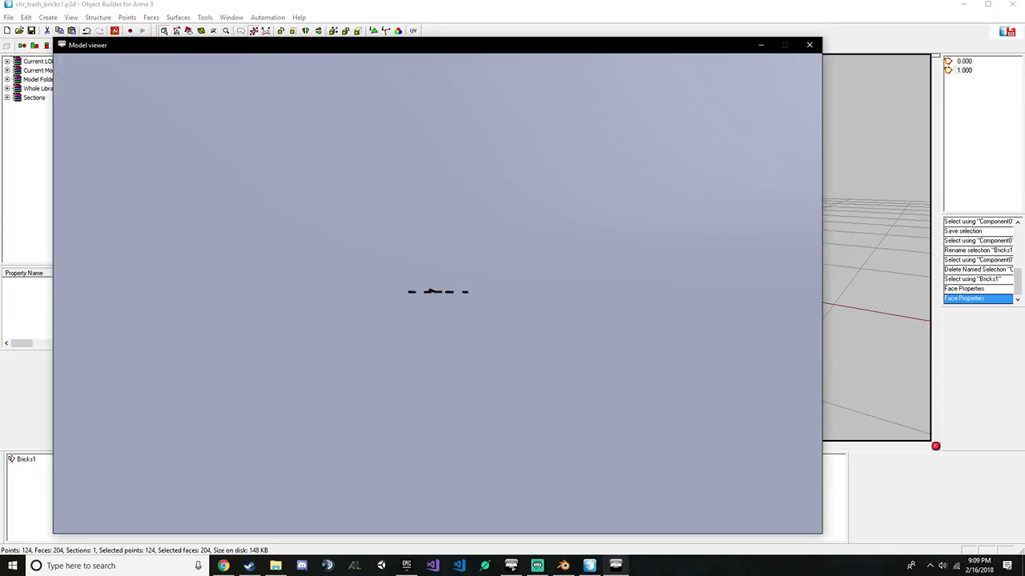
Inspect the textured bricks up close in the model viewer before closing it, and switch to the 0.000 LOD
scroll(437, 293, up, 5)
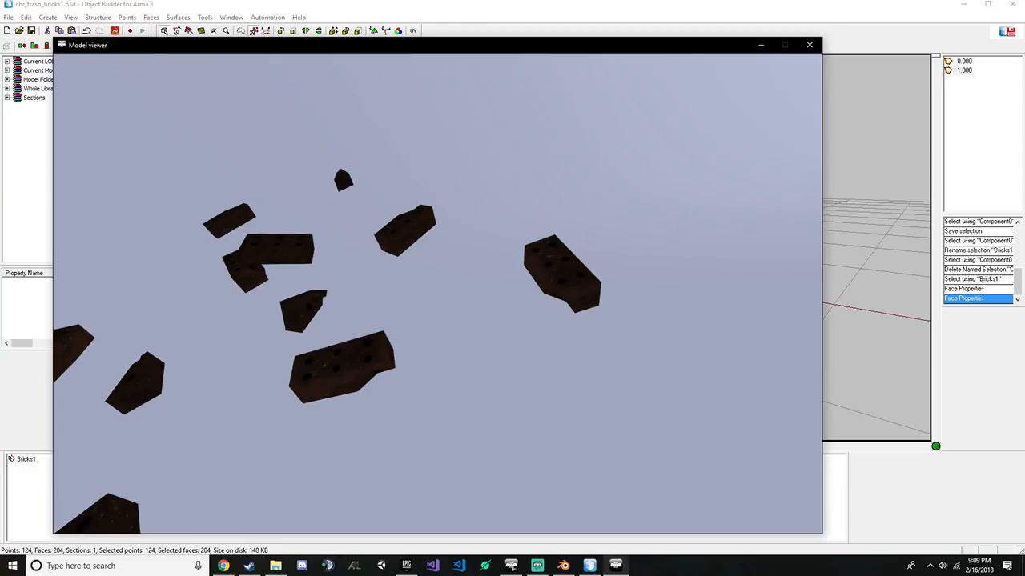
key(alt+F4)
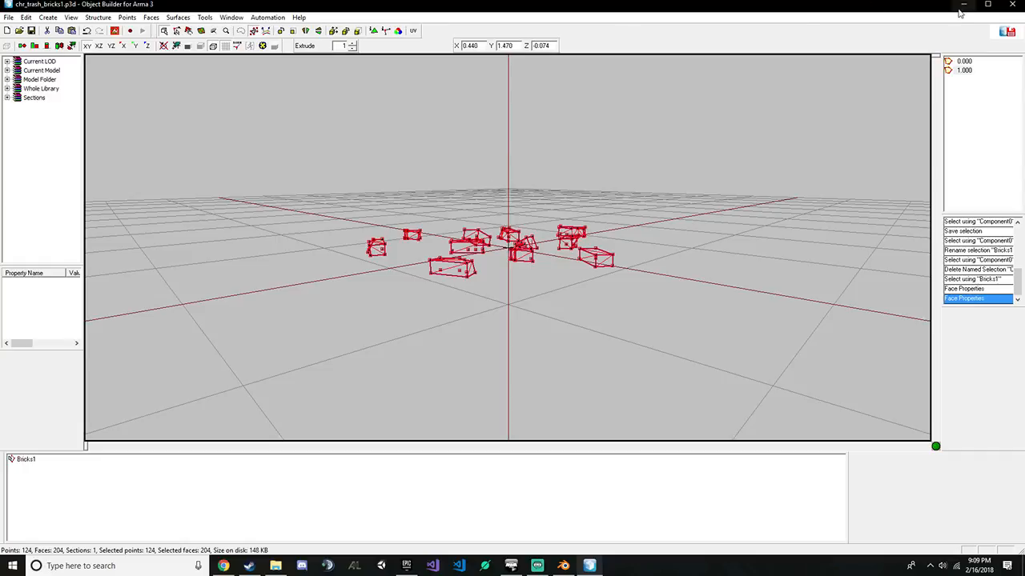
click(960, 61)
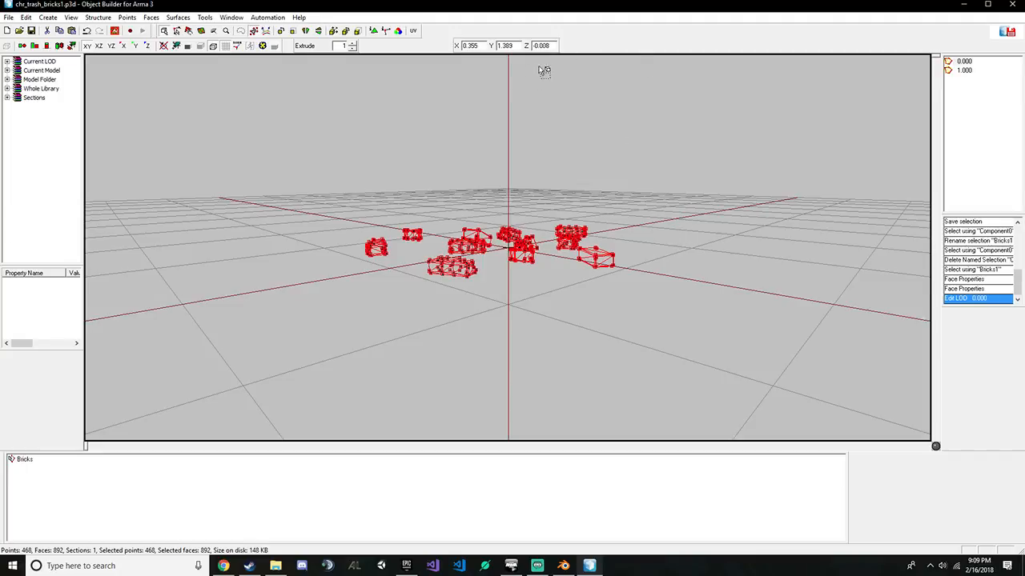
Open Ruined_DShKM.p3d from the Objects folder as a reference model and view it up close
click(284, 567)
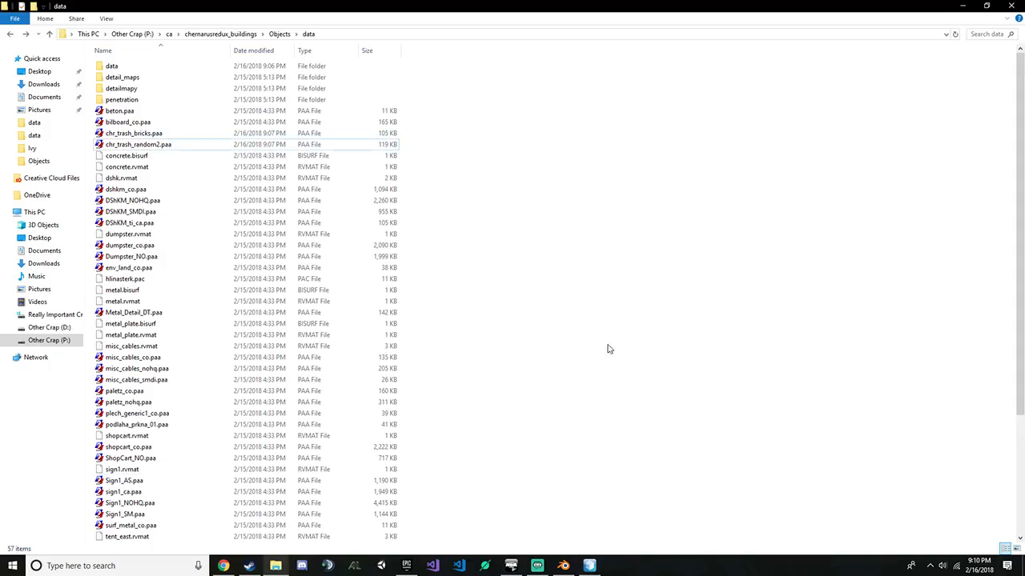
key(alt+Left)
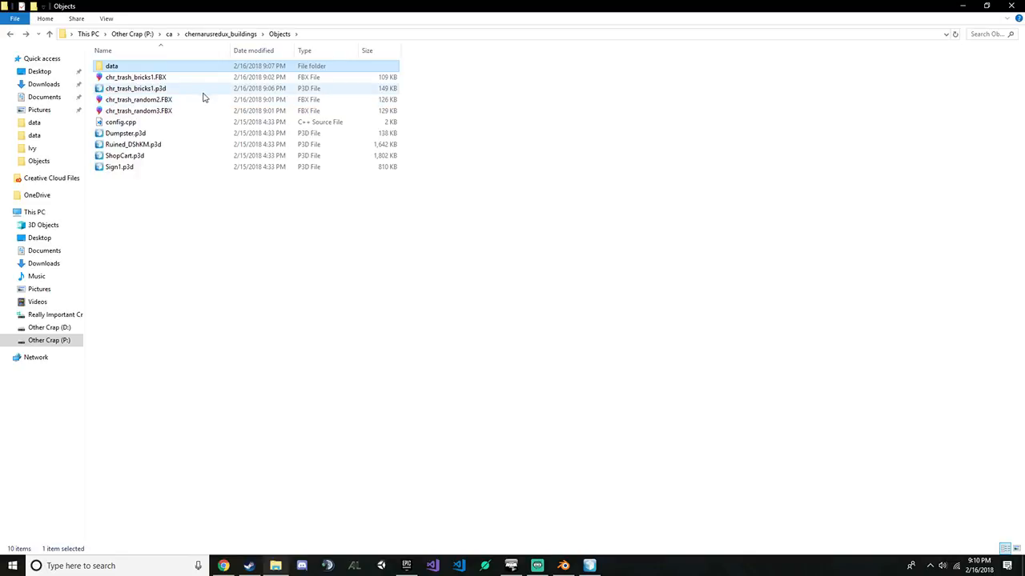
double_click(161, 145)
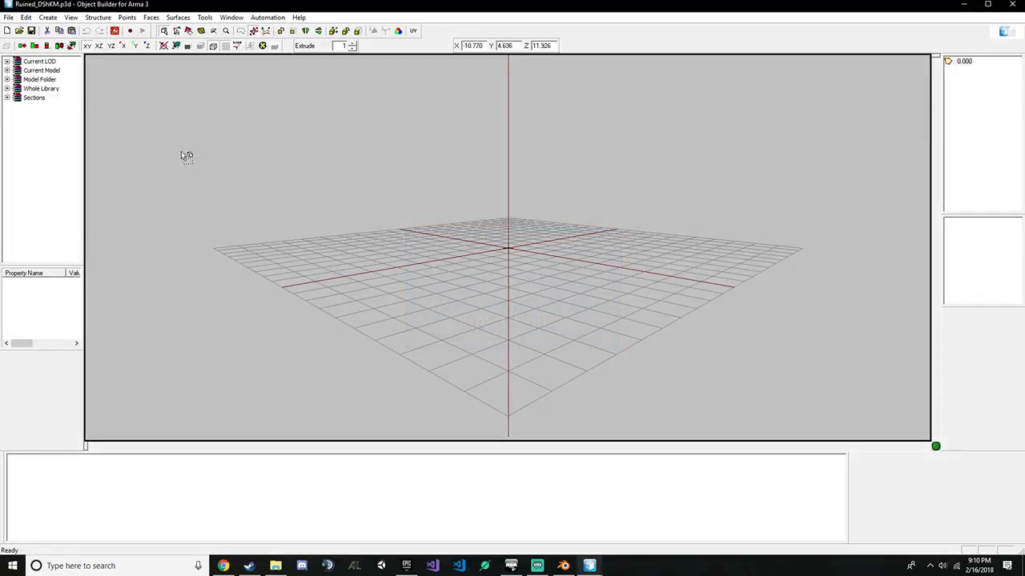
scroll(542, 241, up, 8)
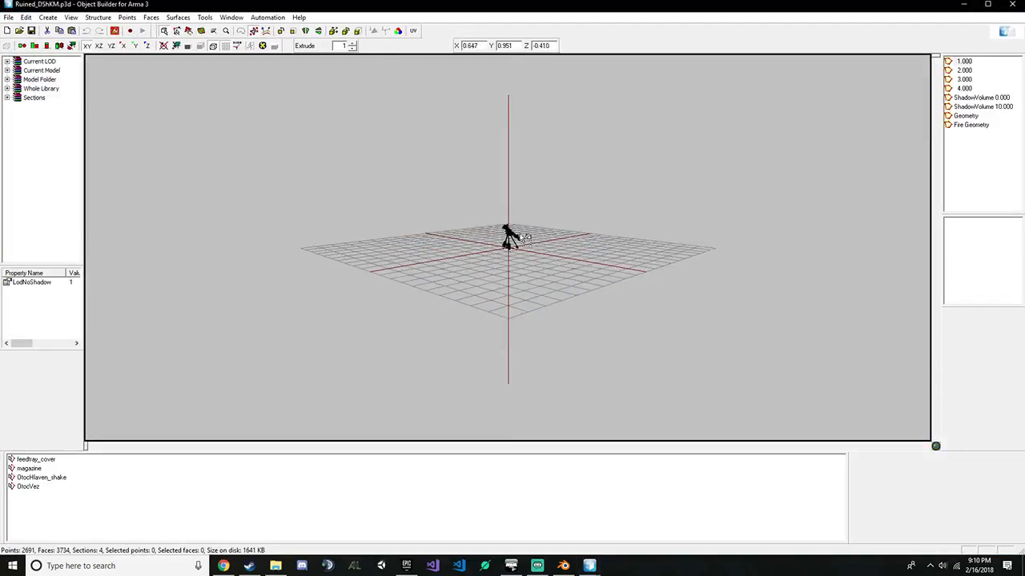
scroll(589, 154, up, 3)
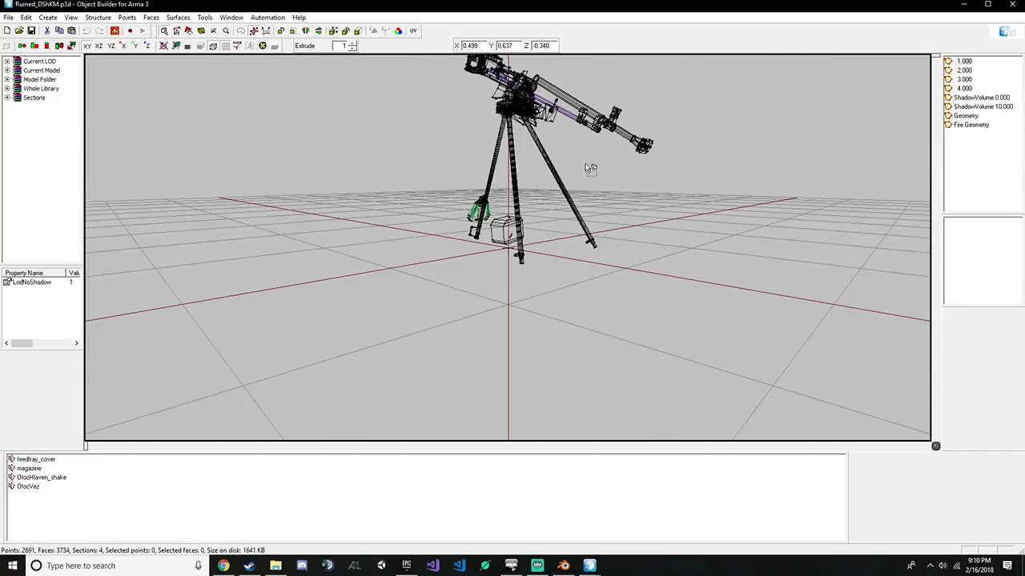
Examine the ShadowVolume 0.000, Geometry and Fire Geometry LODs of the machine gun model
click(971, 97)
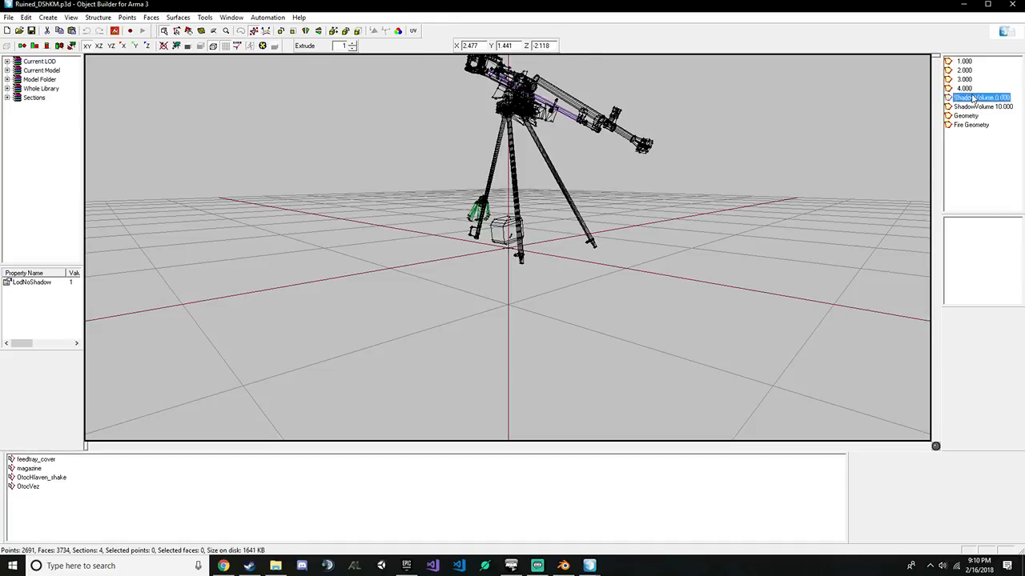
click(966, 117)
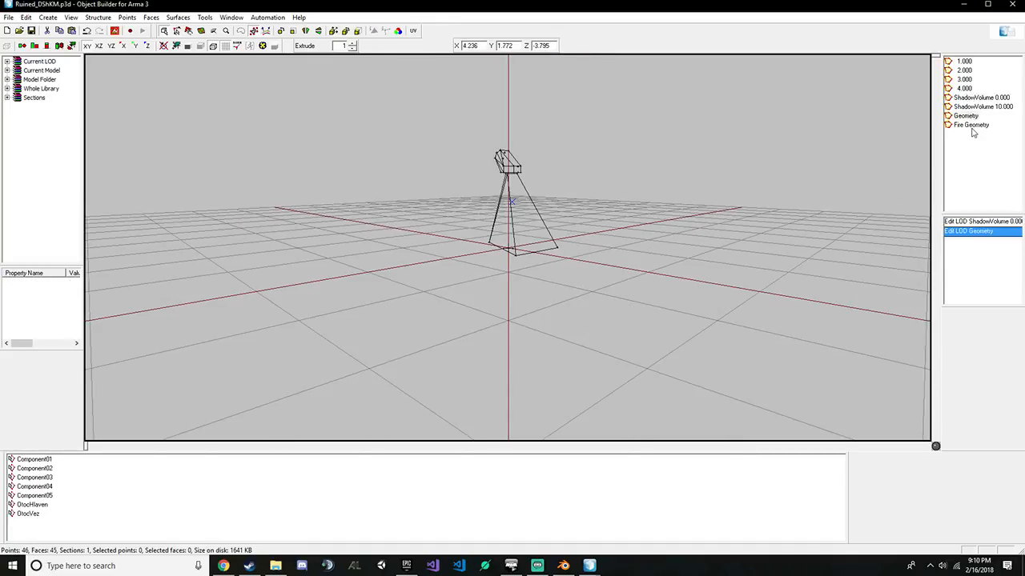
click(972, 126)
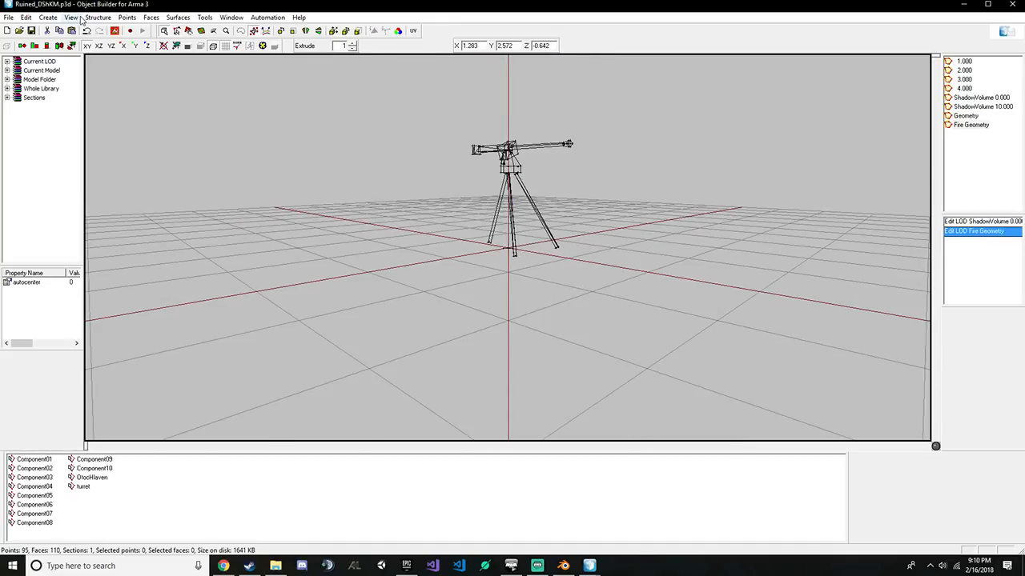
scroll(584, 134, down, 1)
scroll(584, 134, up, 3)
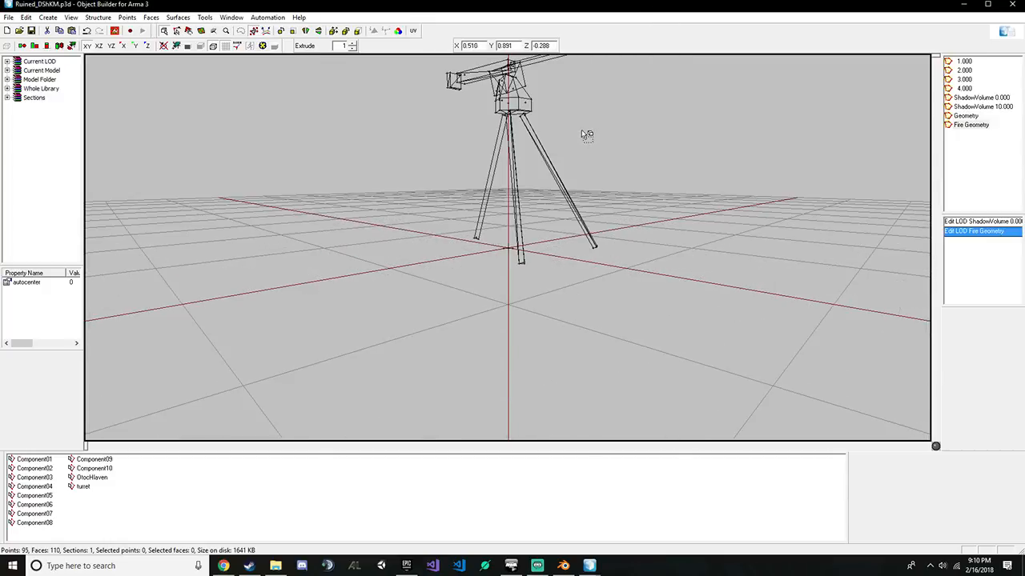
scroll(582, 131, down, 2)
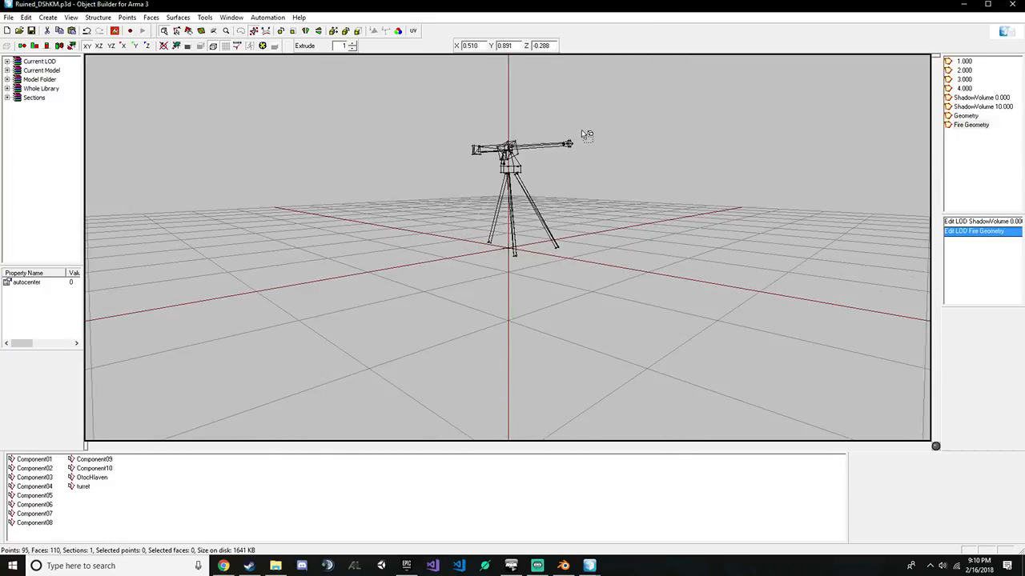
Compare the machine gun's level of detail across the 1.000, 2.000, 3.000 and 4.000 LODs, finishing on 4.000
click(965, 71)
click(965, 80)
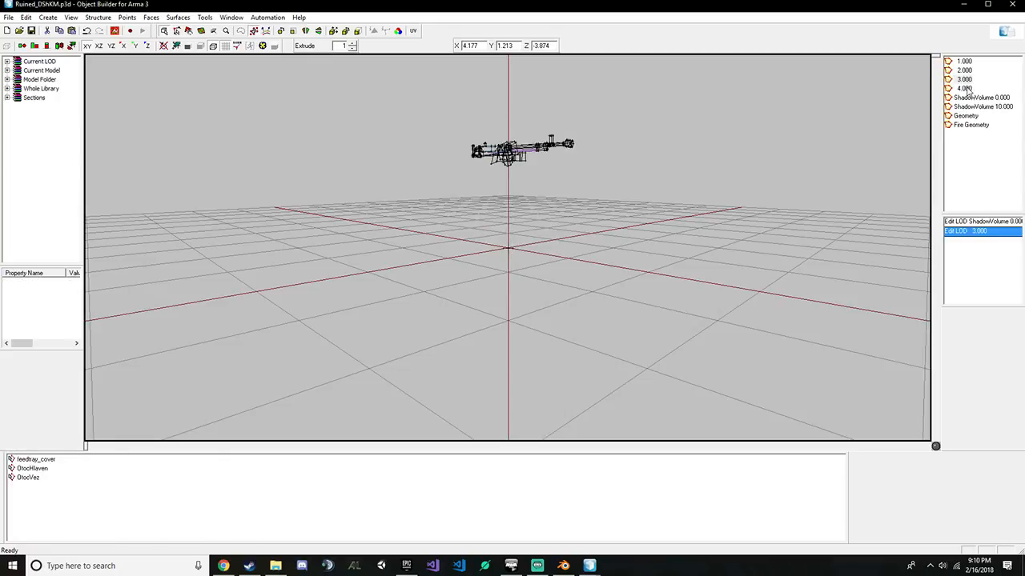
click(964, 88)
click(965, 80)
click(965, 71)
click(964, 61)
click(970, 72)
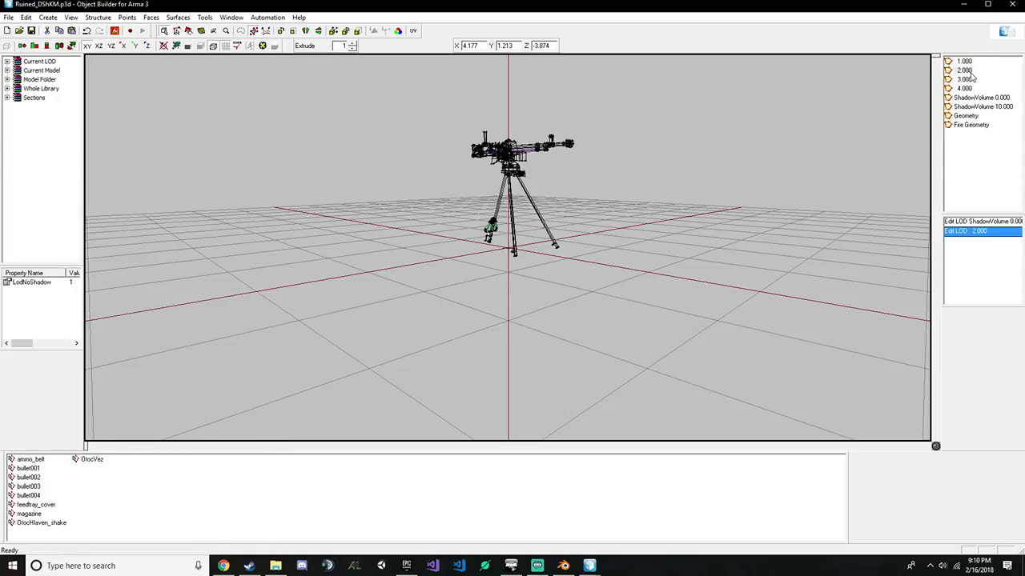
click(966, 80)
right_drag(637, 104, 739, 109)
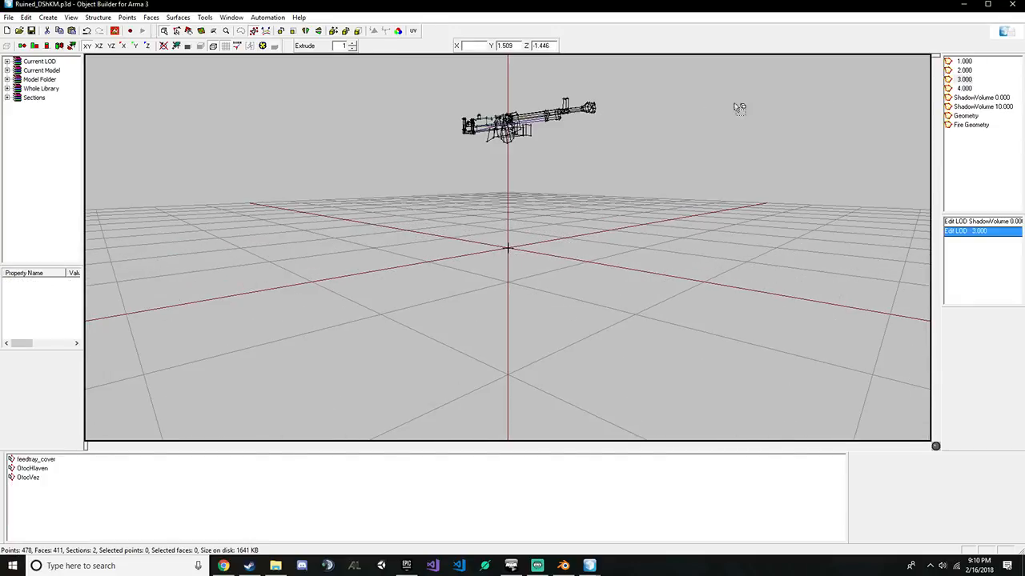
click(961, 88)
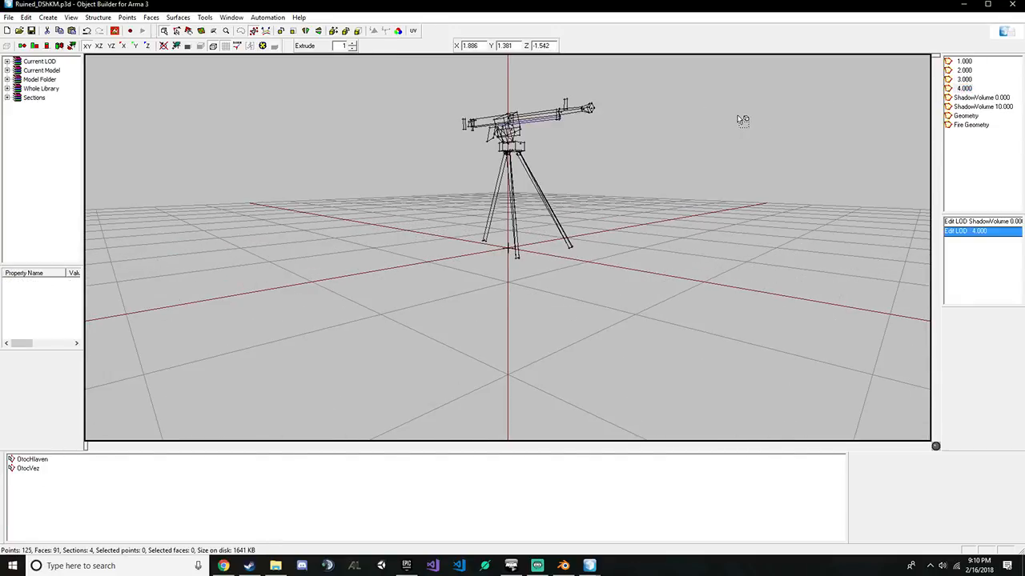
Compare LODs 1.000 to 4.000 of the Ruined_DShKM model, check the LodNoShadow property of LOD 1.000, and close the model
scroll(740, 119, up, 5)
scroll(742, 119, down, 5)
click(965, 80)
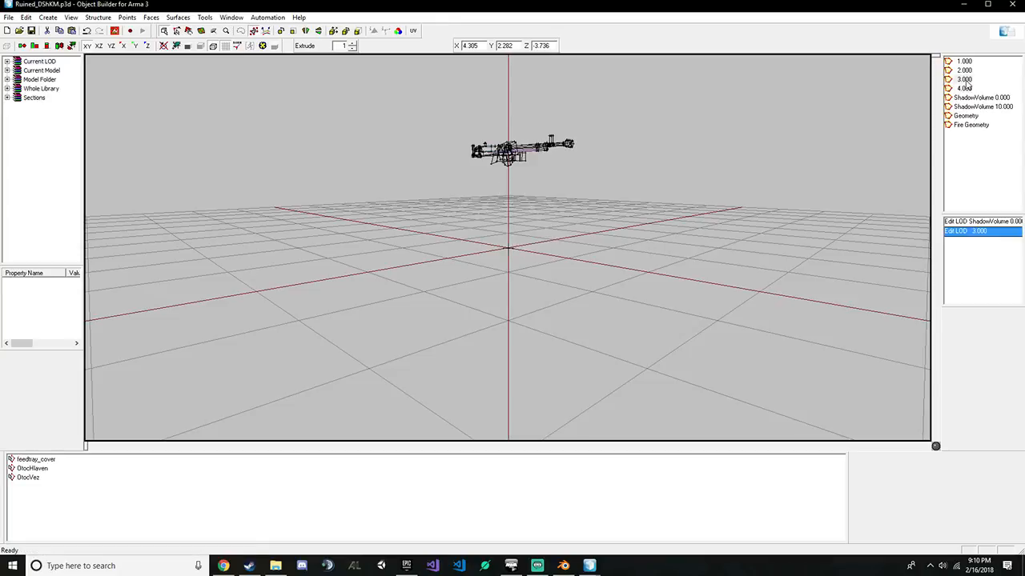
click(965, 72)
click(965, 63)
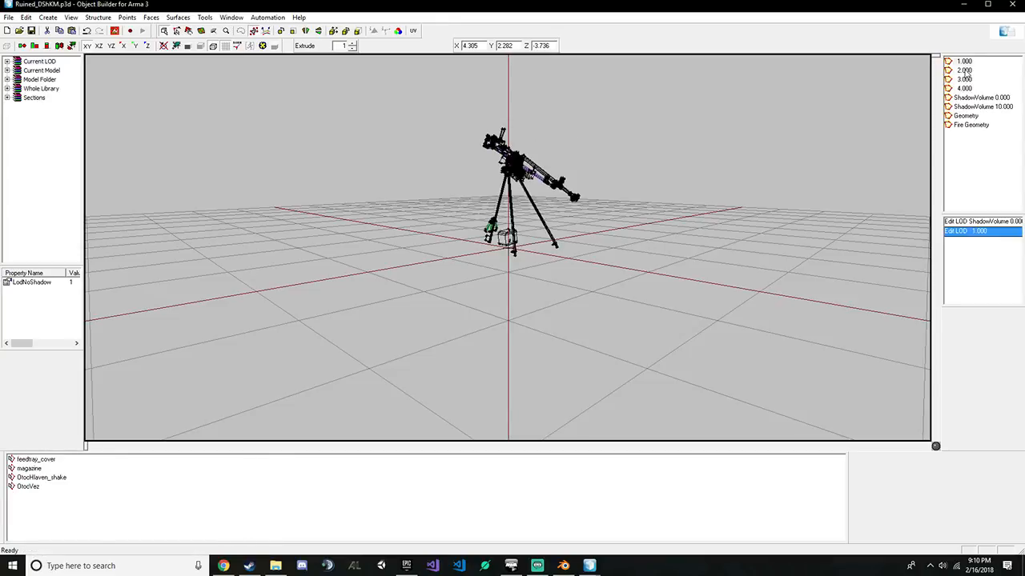
click(965, 71)
click(965, 80)
click(966, 66)
click(965, 80)
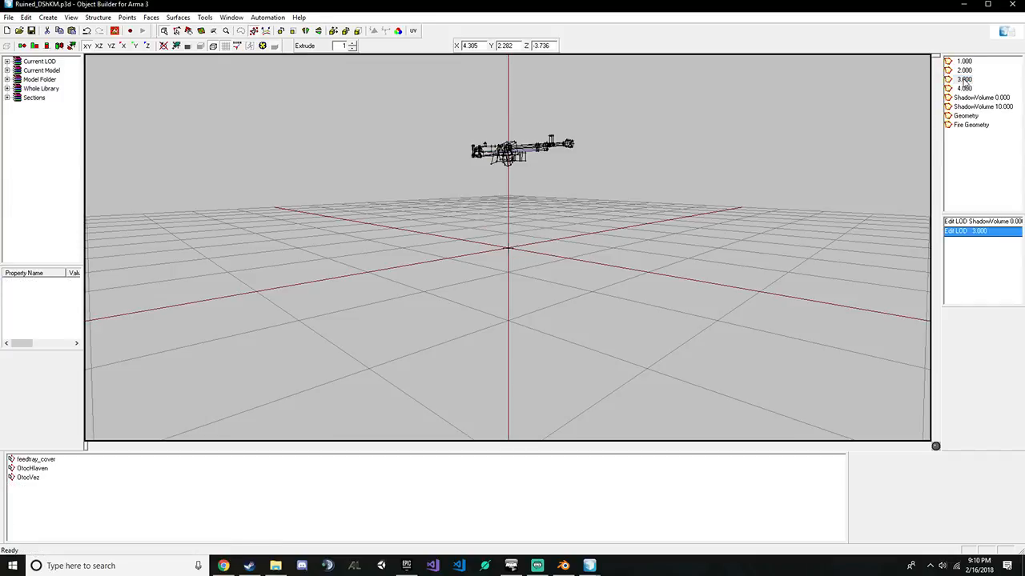
click(964, 88)
click(966, 72)
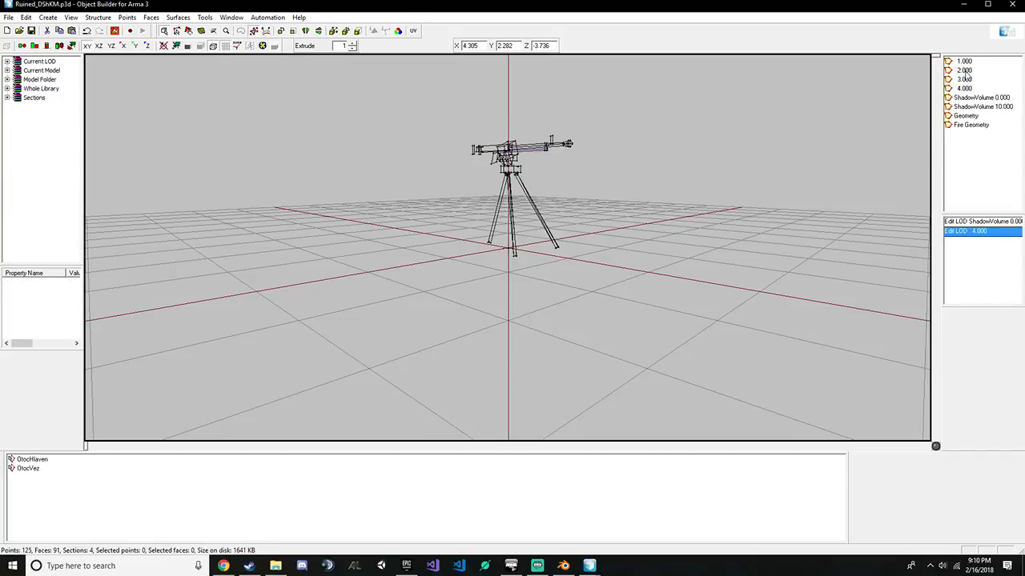
click(965, 88)
click(965, 62)
click(36, 284)
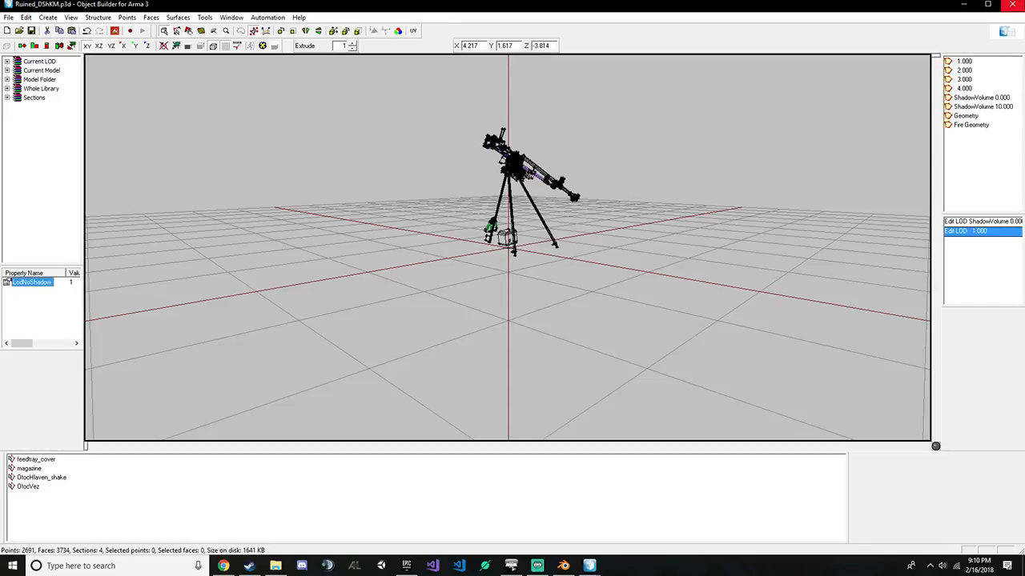
click(1011, 4)
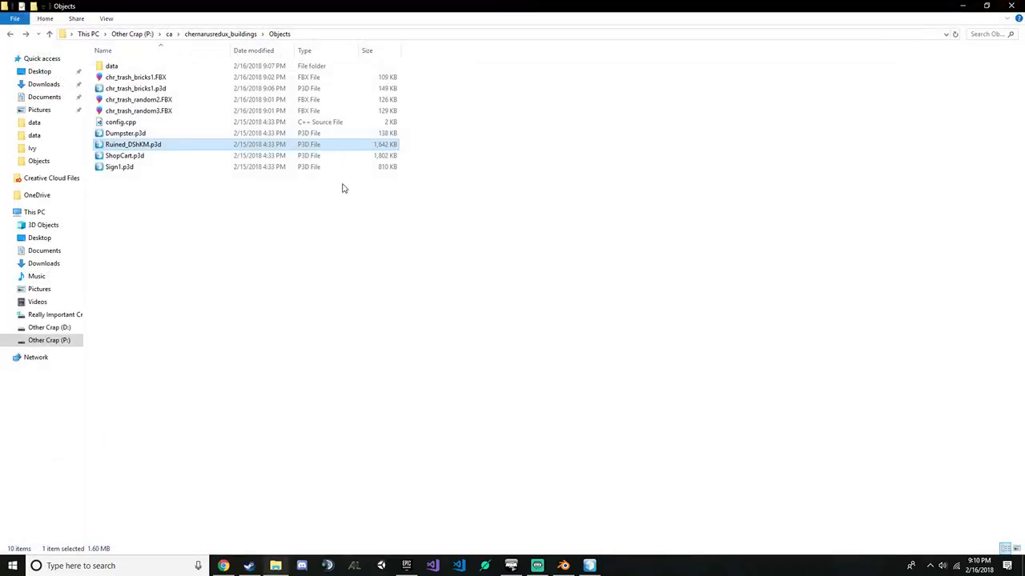
Switch to the chr_trash_bricks1 model in Object Builder and display its 1.000 LOD
click(590, 566)
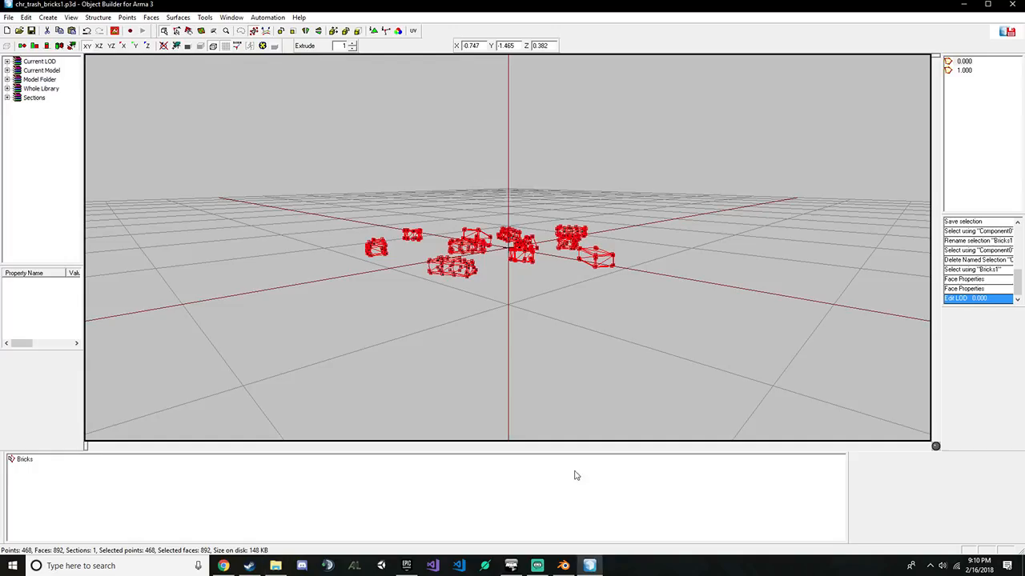
click(966, 69)
right_click(25, 295)
click(40, 298)
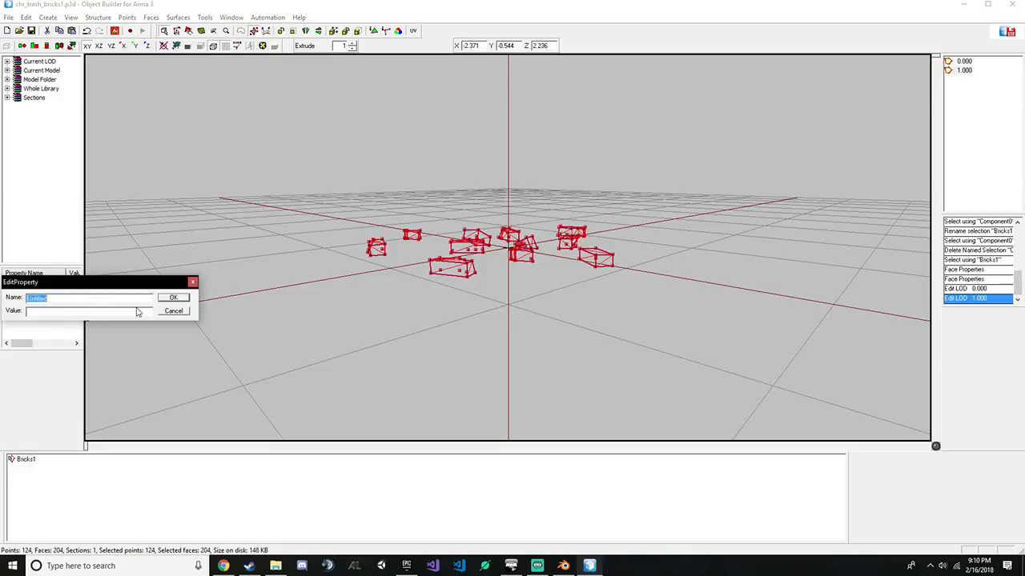
click(173, 311)
Select all the bricks in the 1.000 LOD, save chr_trash_bricks1.p3d and close Object Builder
drag(281, 117, 752, 354)
click(8, 16)
click(24, 84)
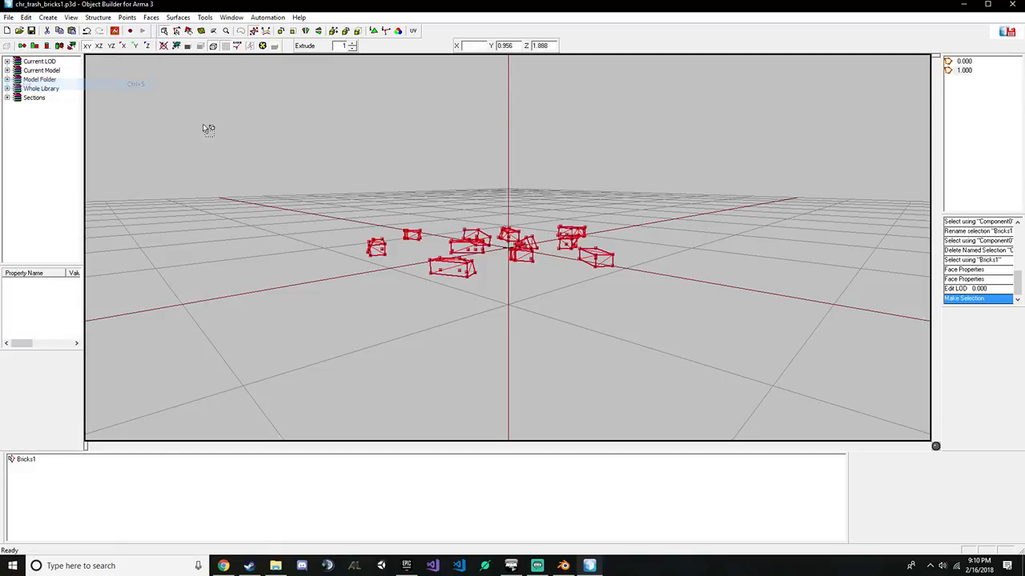
click(1012, 5)
Permanently delete chr_trash_bricks1.FBX from the Objects folder
click(334, 211)
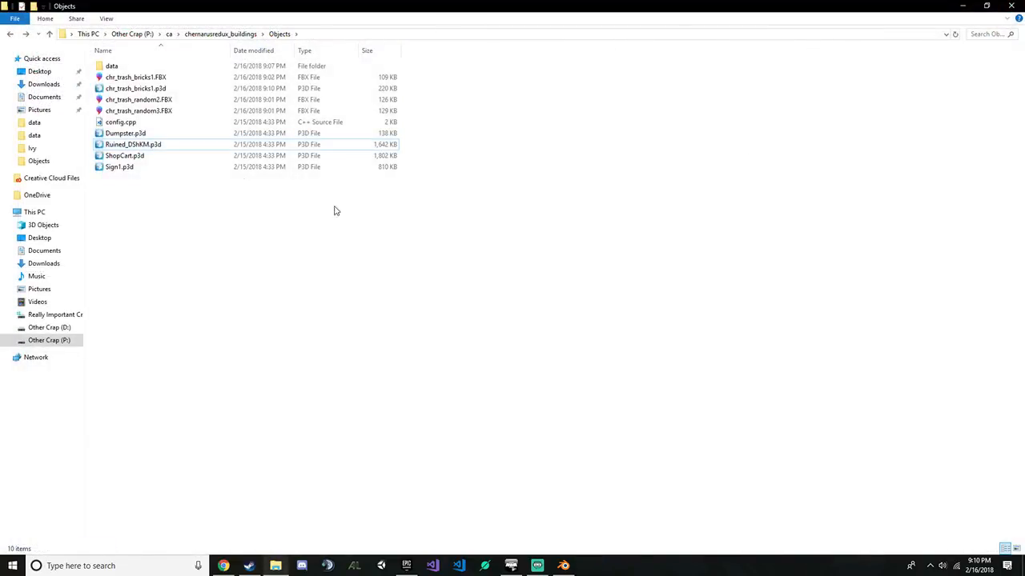
key(alt+Up)
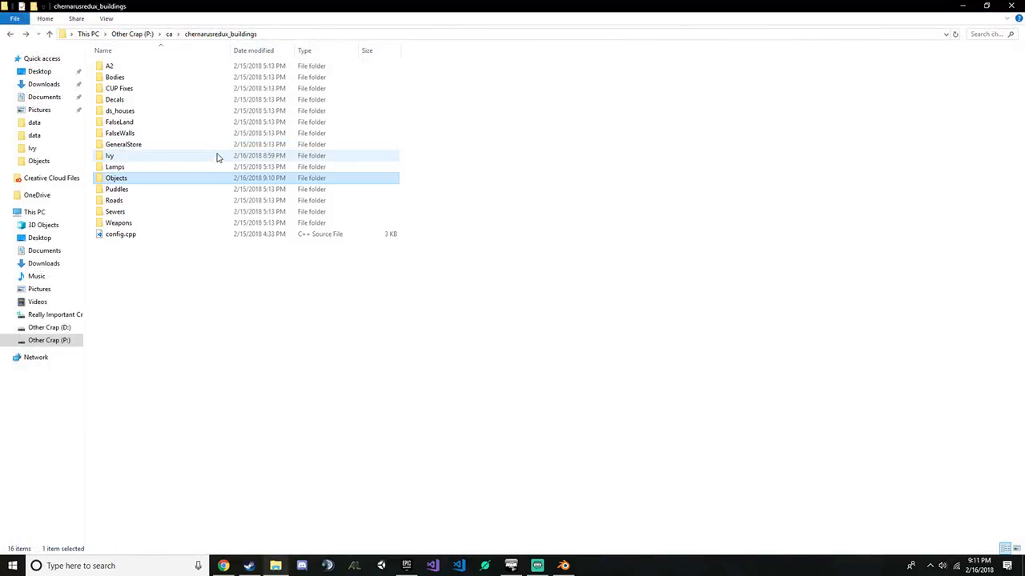
double_click(161, 179)
click(188, 80)
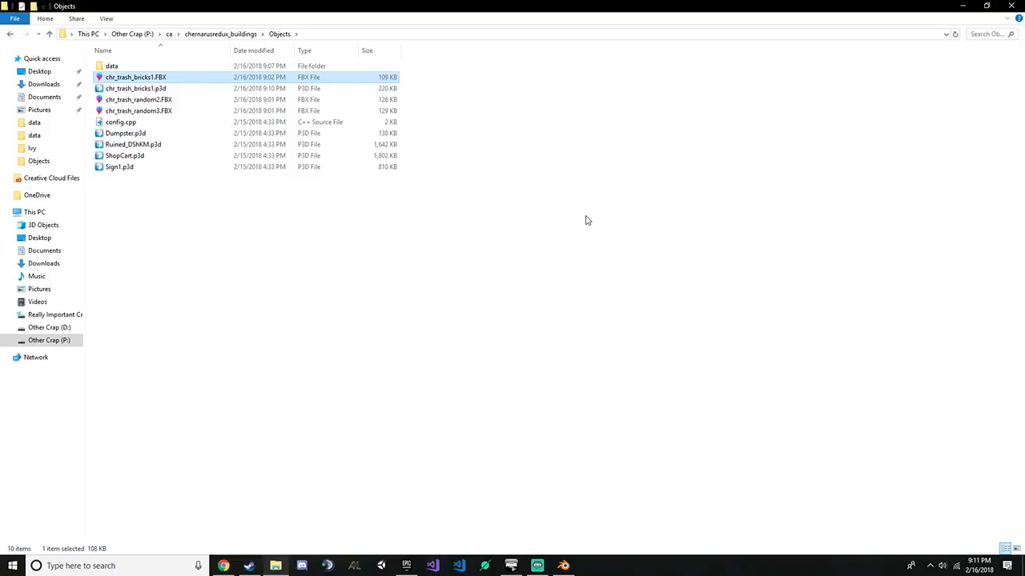
key(shift+Delete)
key(Return)
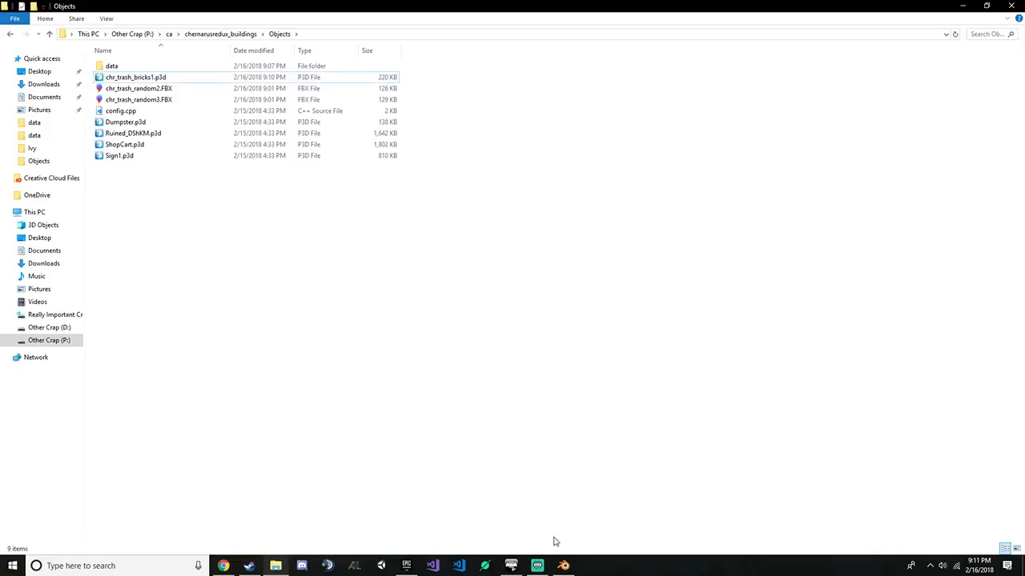
Switch to Blender and delete the Bricks_VariationB_mdl parent object and both of its LOD meshes from the scene
click(564, 566)
key(x)
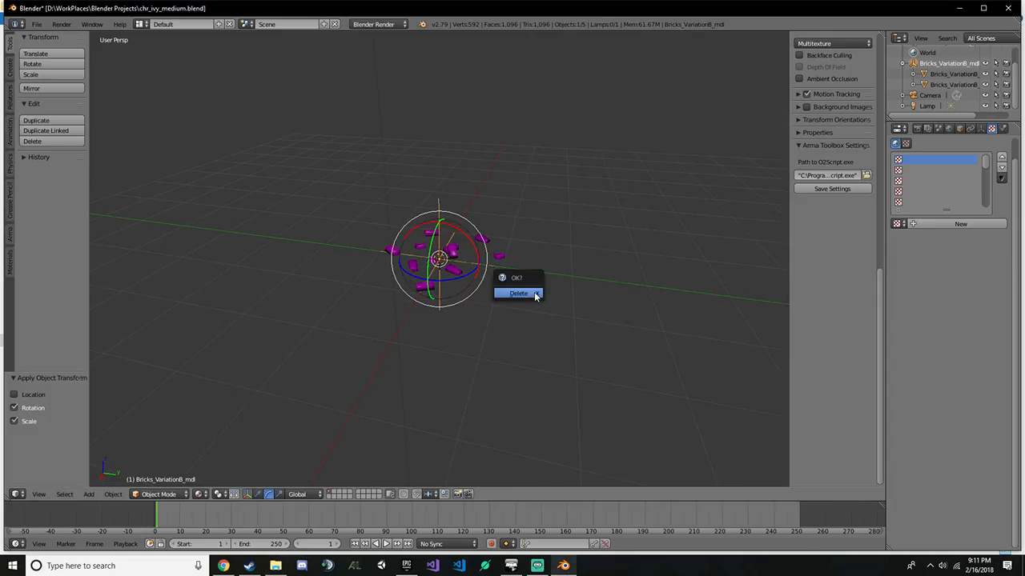
click(534, 293)
click(947, 76)
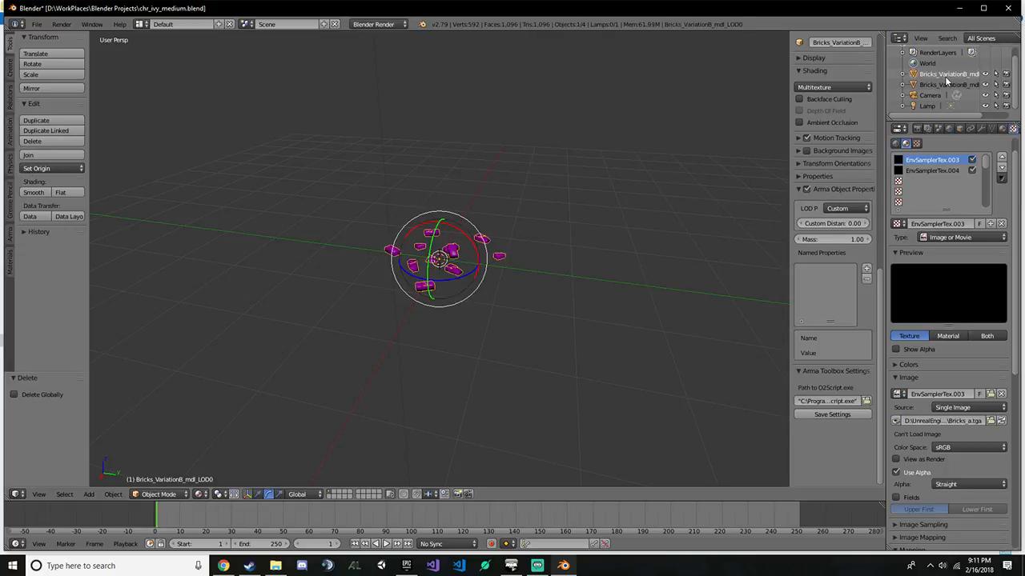
key(Return)
middle_drag(634, 169, 476, 204)
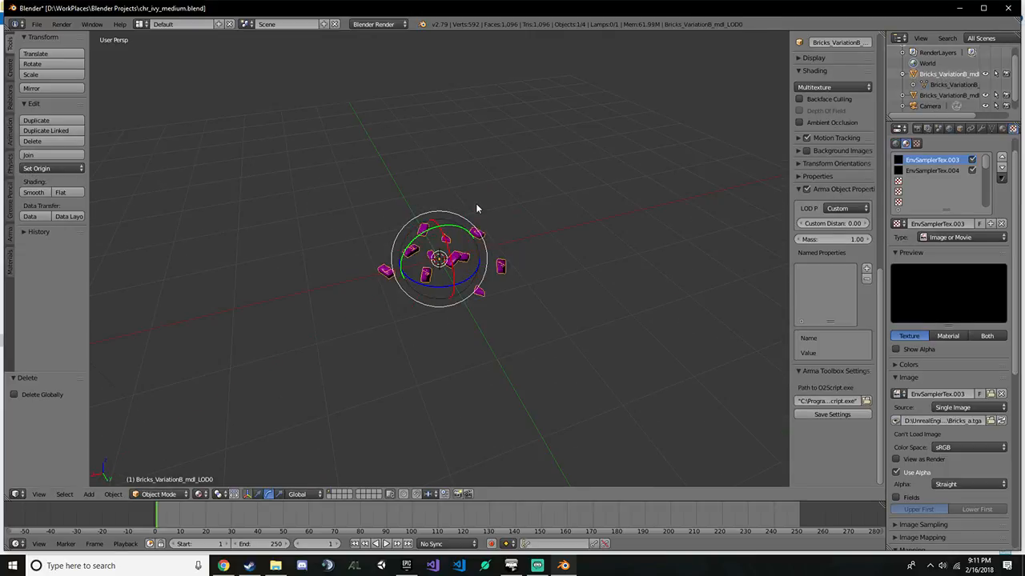
key(Delete)
click(934, 86)
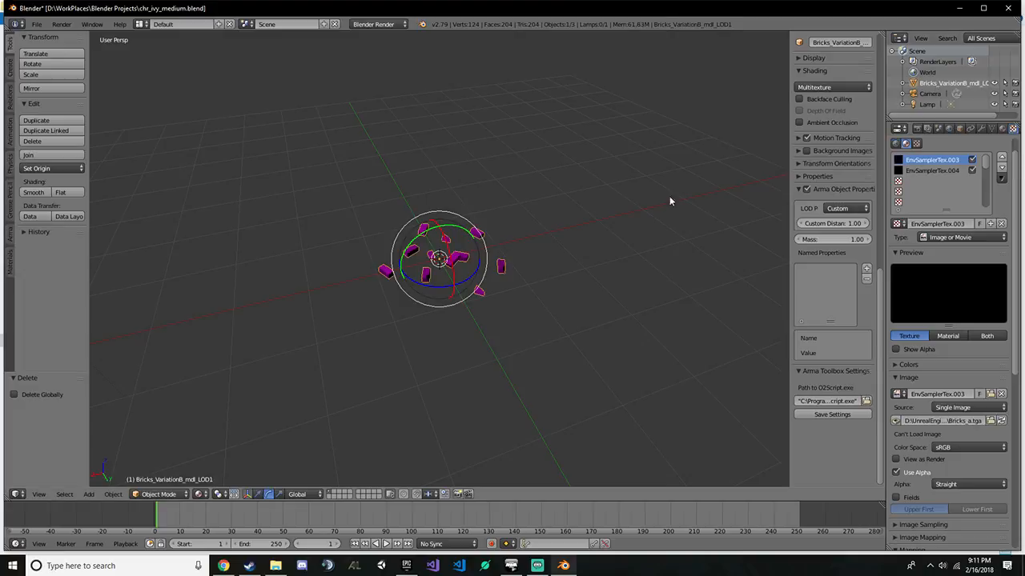
key(Delete)
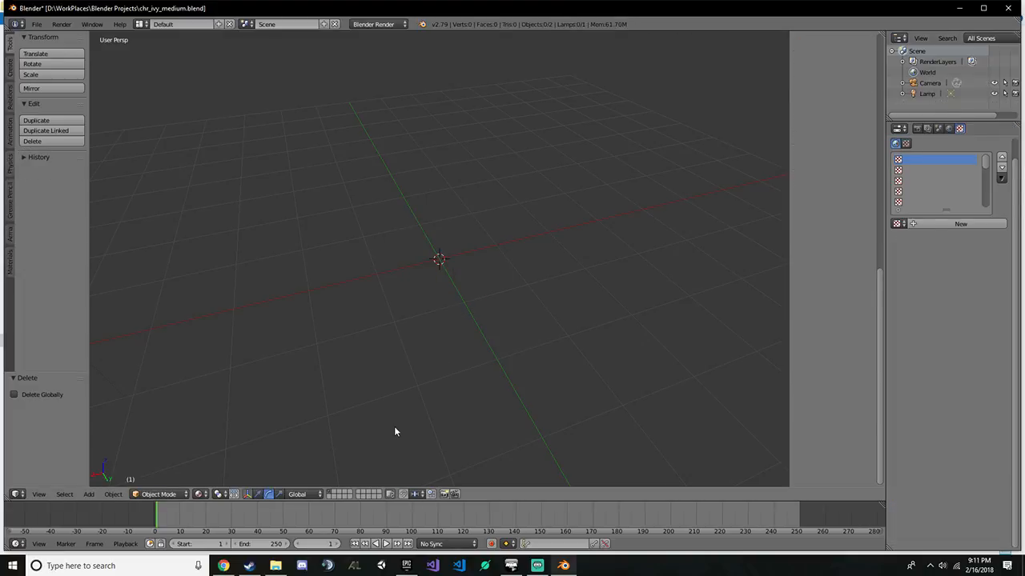
mouse_move(262, 565)
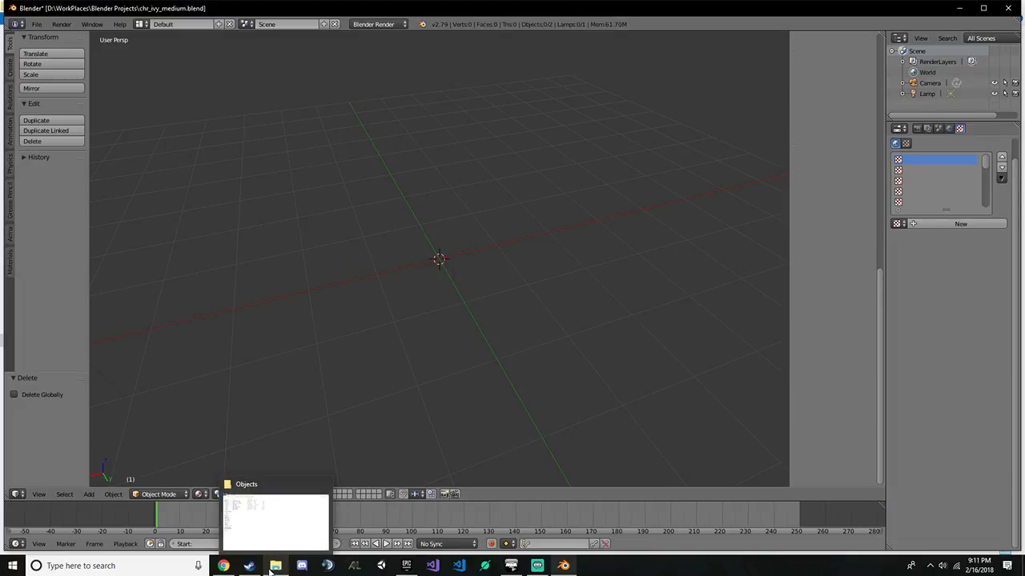
mouse_move(410, 567)
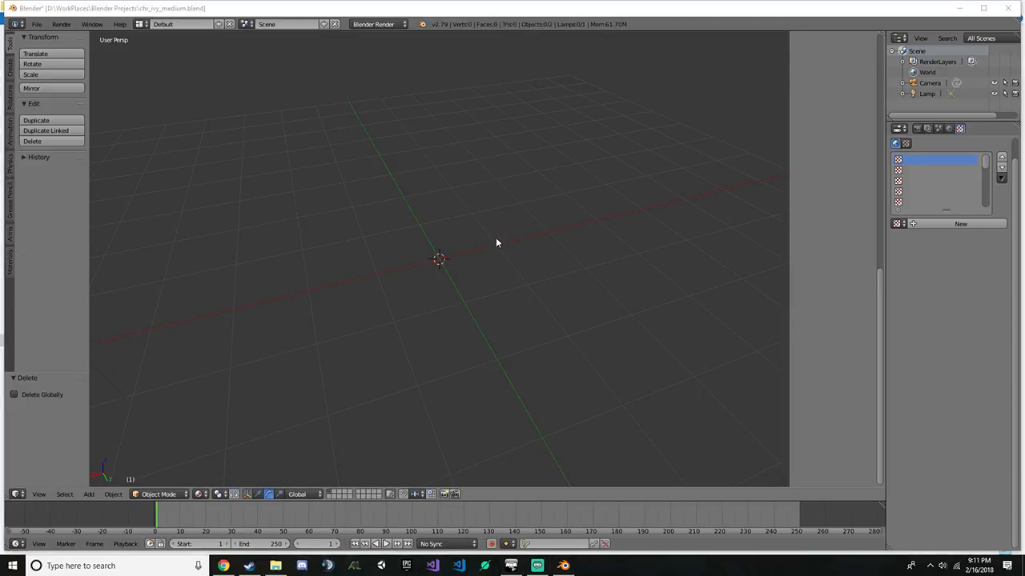
click(36, 24)
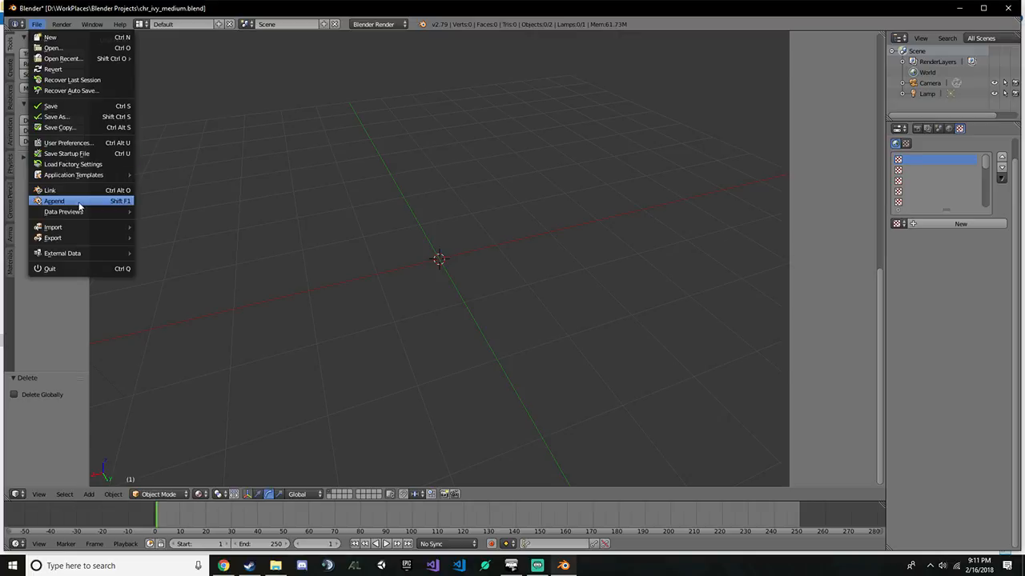
mouse_move(80, 236)
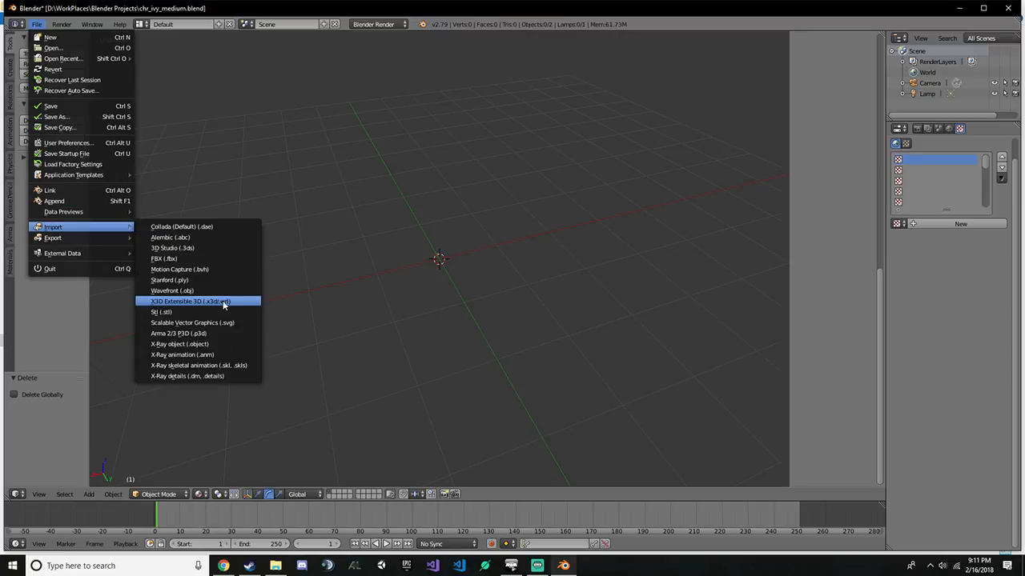
click(192, 333)
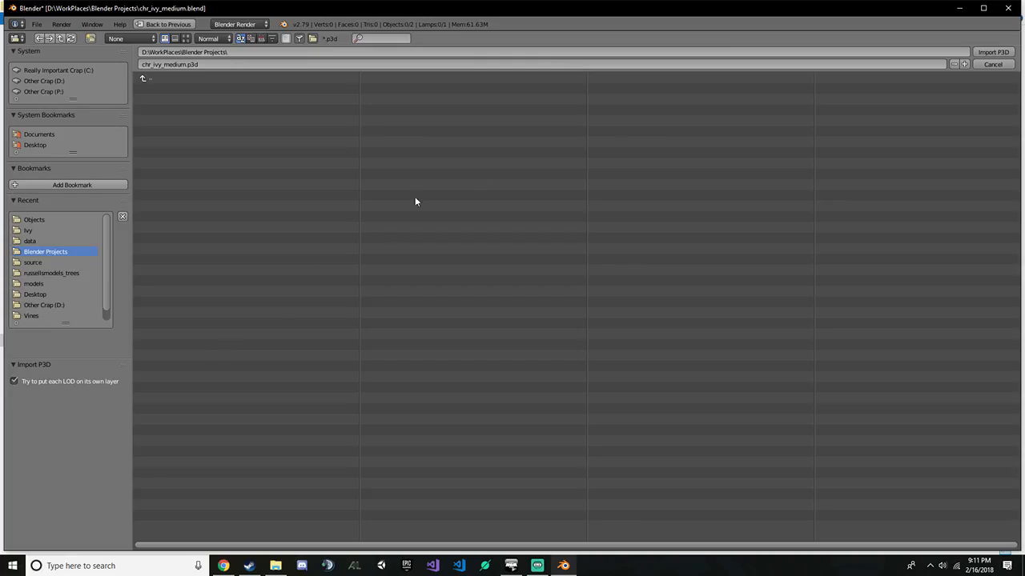
click(1000, 65)
Import chr_trash_random2.FBX from the Objects folder into the emptied scene
click(37, 24)
mouse_move(76, 236)
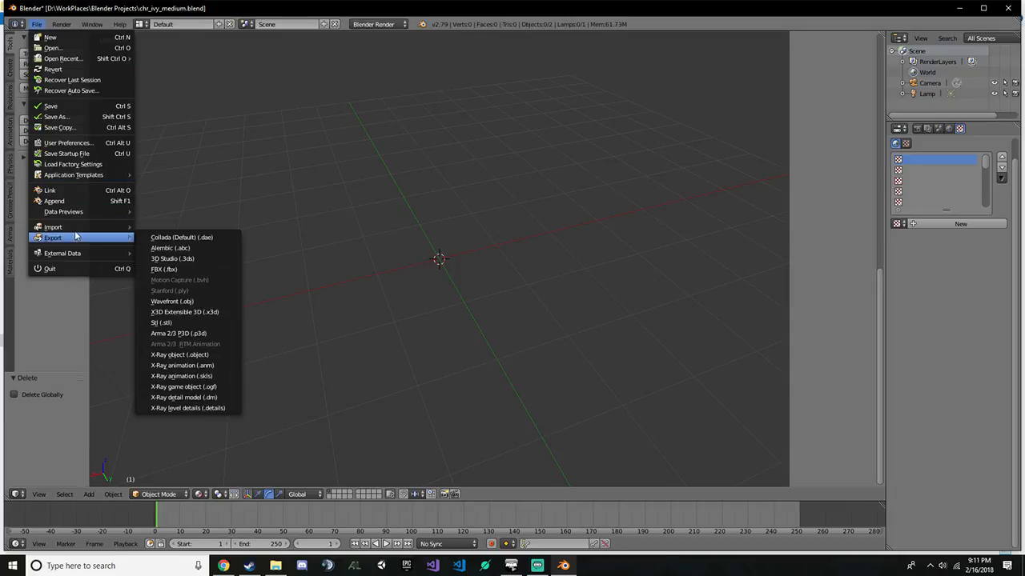
click(198, 256)
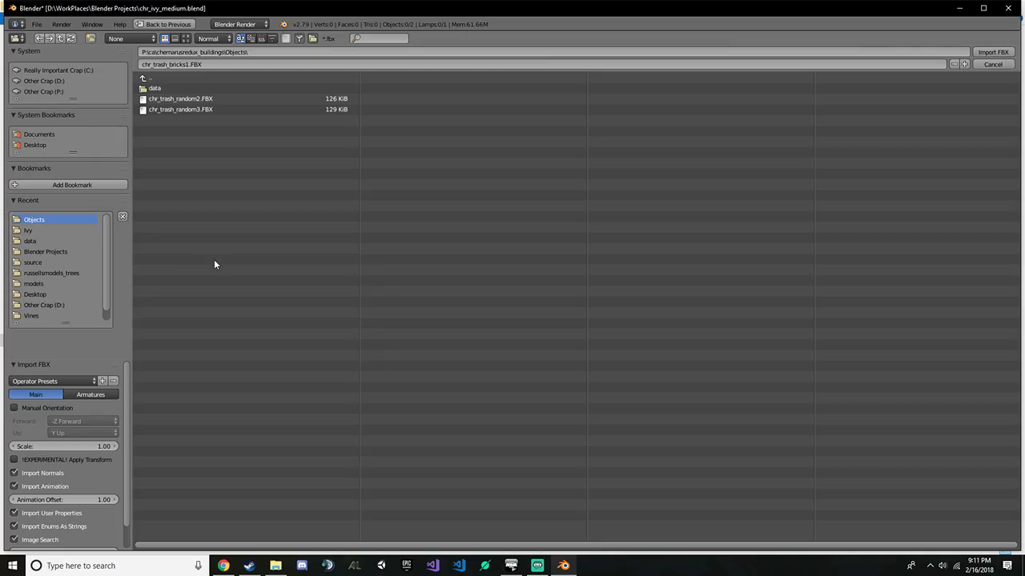
double_click(206, 99)
middle_drag(460, 233, 445, 240)
scroll(445, 240, up, 6)
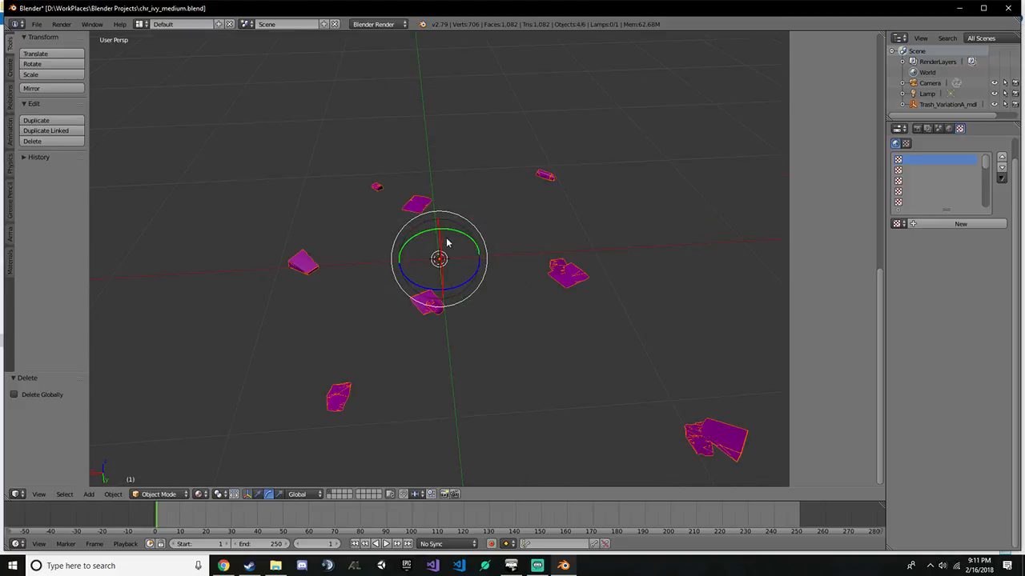
middle_drag(312, 308, 366, 271)
scroll(367, 271, down, 4)
Expand the Trash_VariationA_mdl hierarchy, go through its three LOD meshes, and widen the outliner enough to read their full names
click(903, 105)
scroll(946, 74, down, 2)
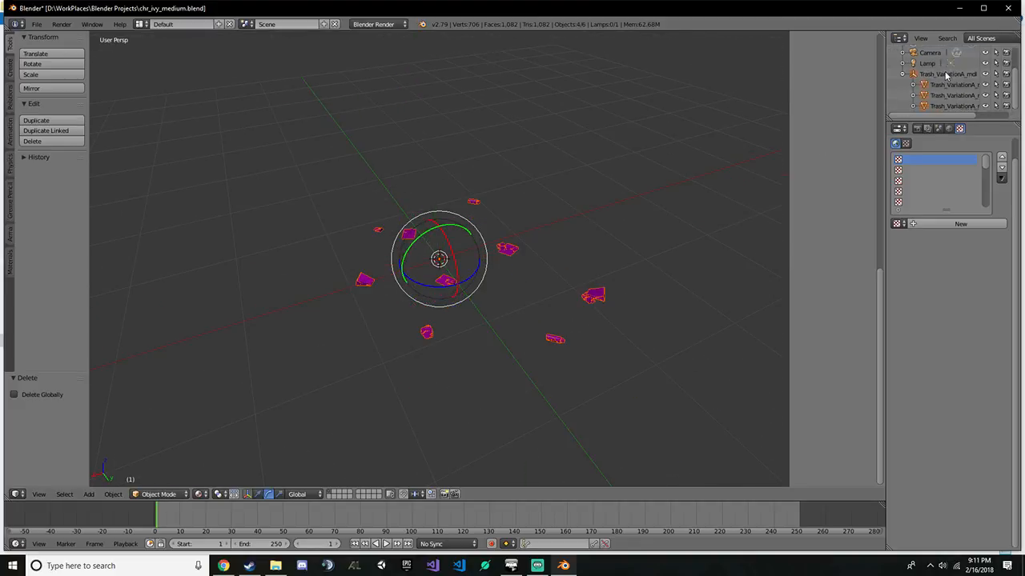
click(957, 88)
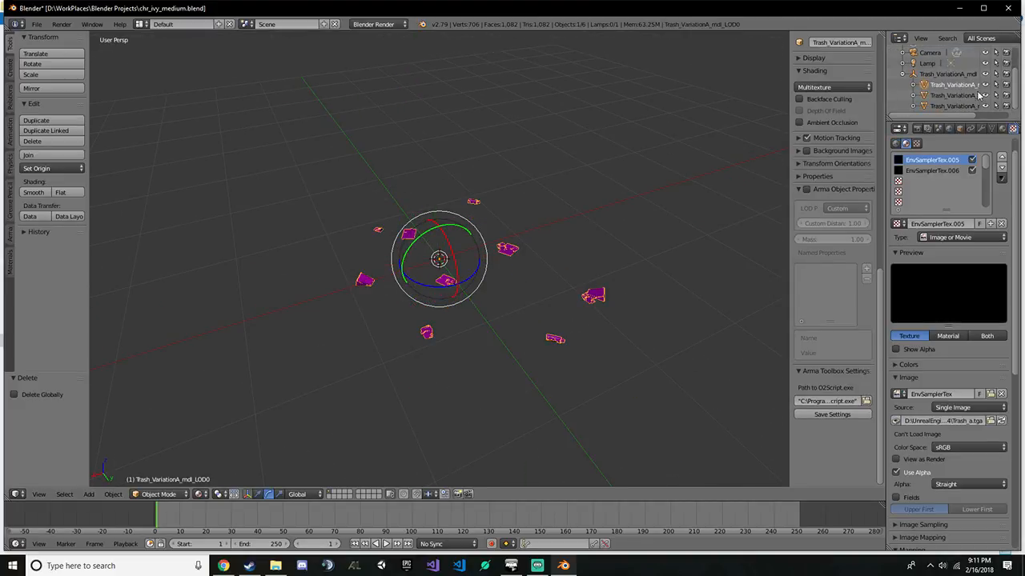
click(977, 95)
click(971, 106)
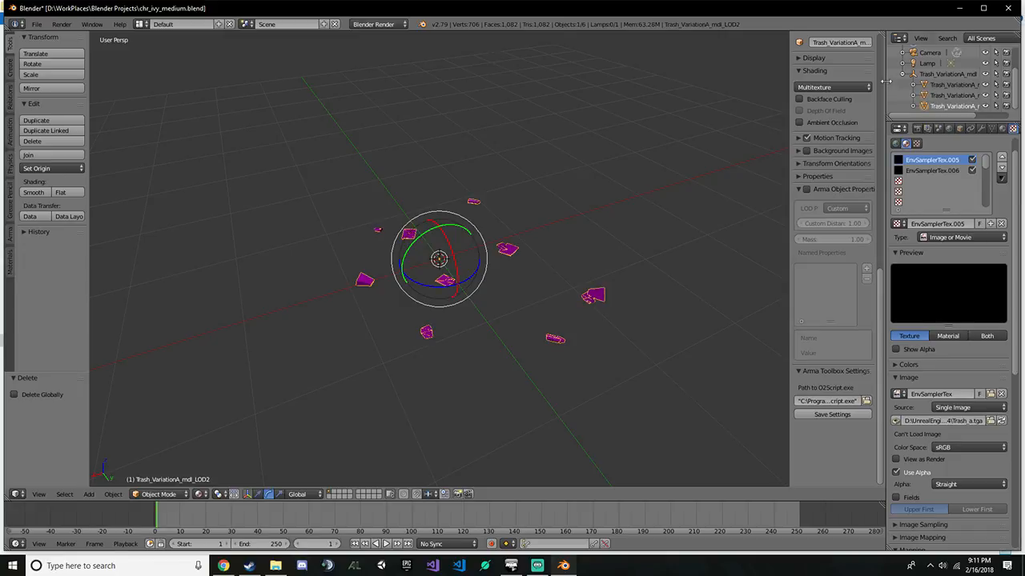
drag(886, 81, 810, 81)
Enable the Arma object properties on Trash_VariationA_mdl_LOD0 and set its custom distance to 0
click(926, 94)
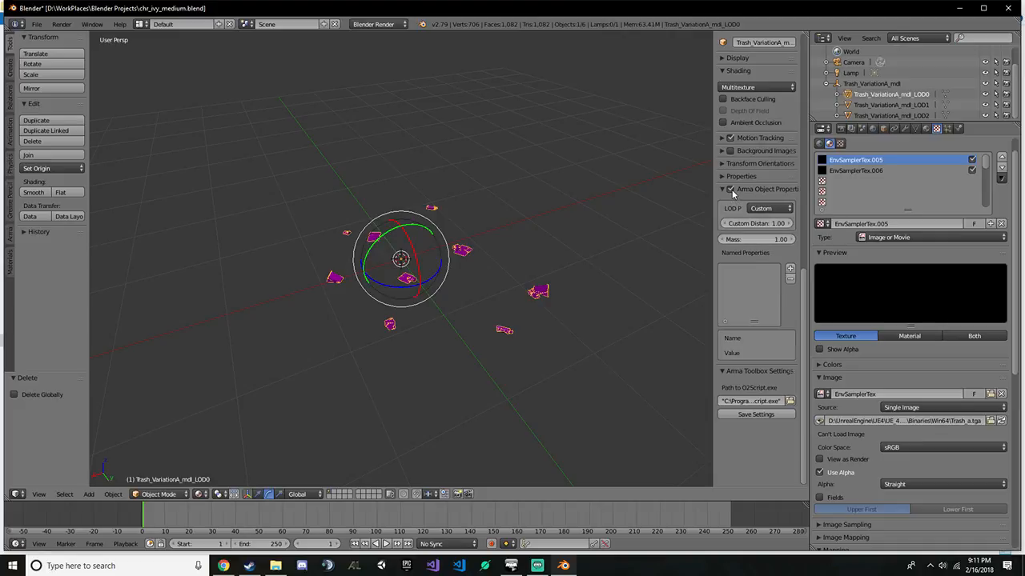
click(775, 224)
key(Return)
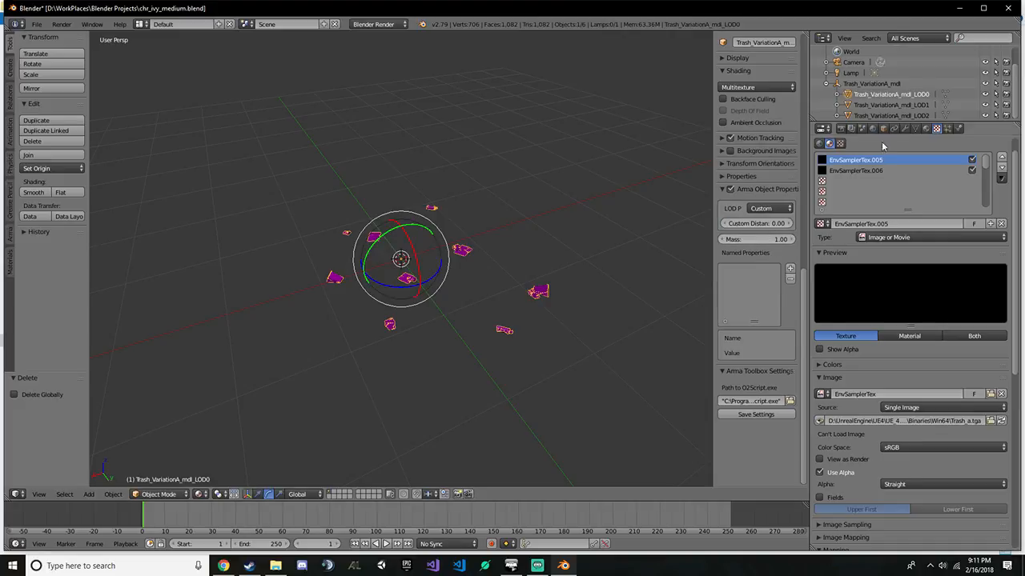
Enable the Arma object properties on the LOD1 and LOD2 meshes and recheck the settings of all three LODs
click(891, 105)
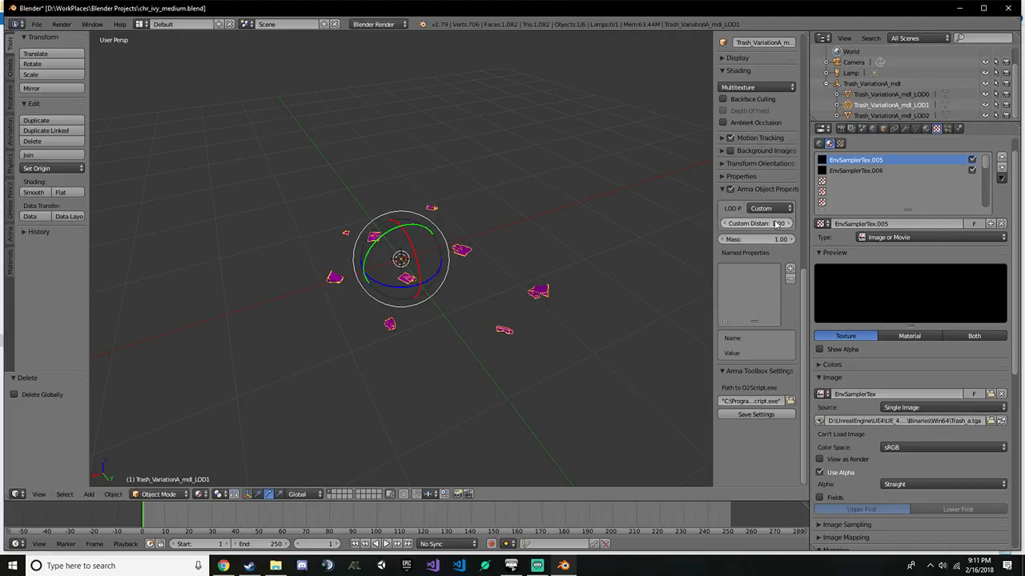
click(910, 116)
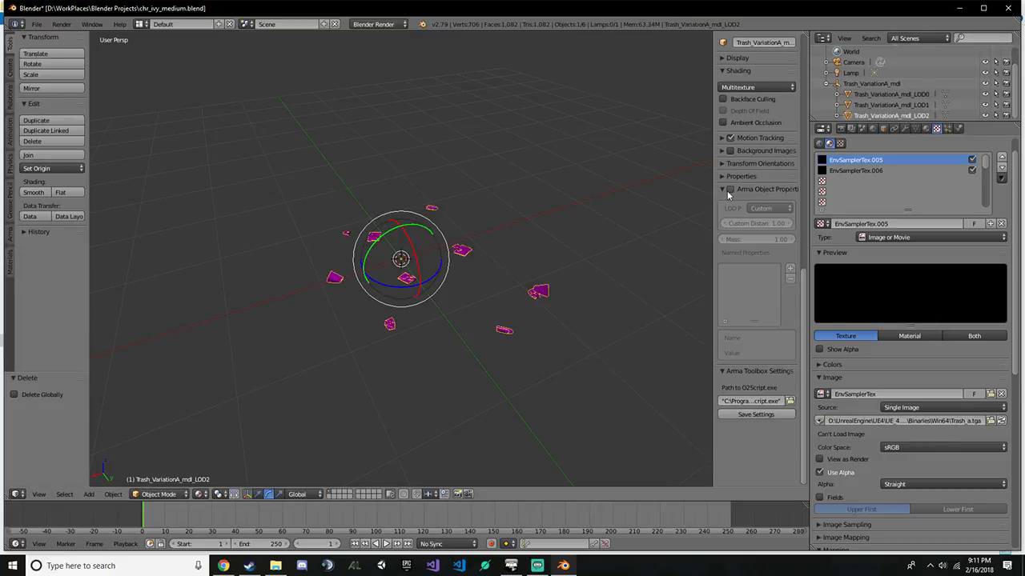
click(729, 189)
middle_drag(552, 241, 592, 218)
click(888, 94)
click(888, 105)
click(884, 116)
click(876, 95)
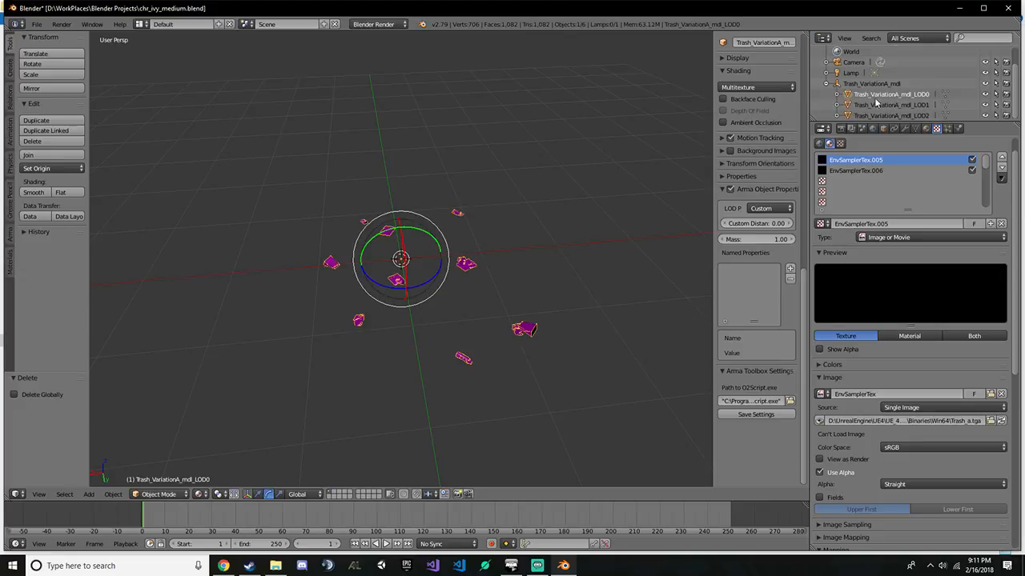
Apply the location, then the rotation and scale, of the parent object Trash_VariationA_mdl
click(881, 85)
middle_drag(401, 205, 377, 172)
key(shift+a)
mouse_move(426, 206)
key(Escape)
key(ctrl+a)
click(372, 140)
key(ctrl+a)
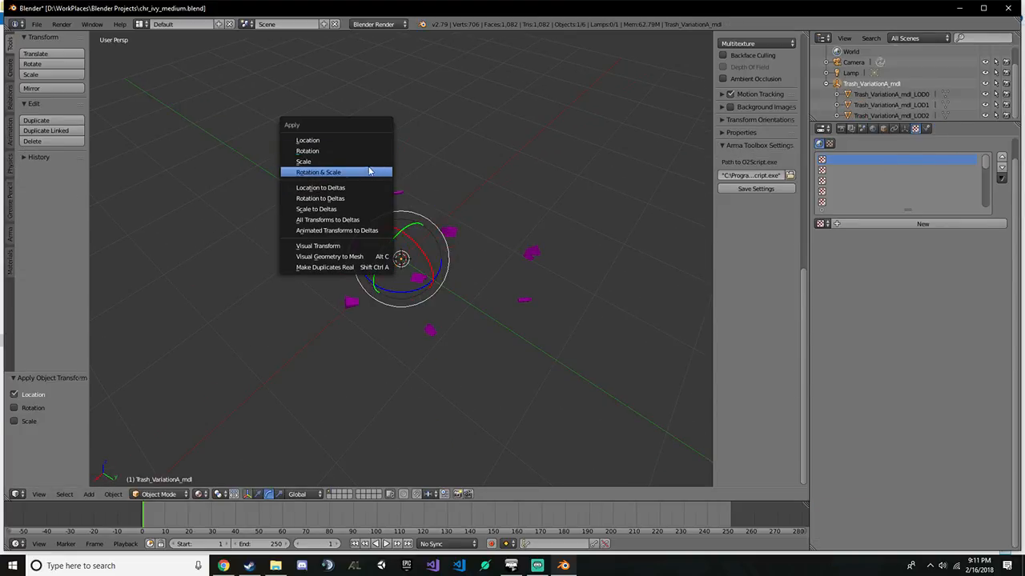
click(369, 171)
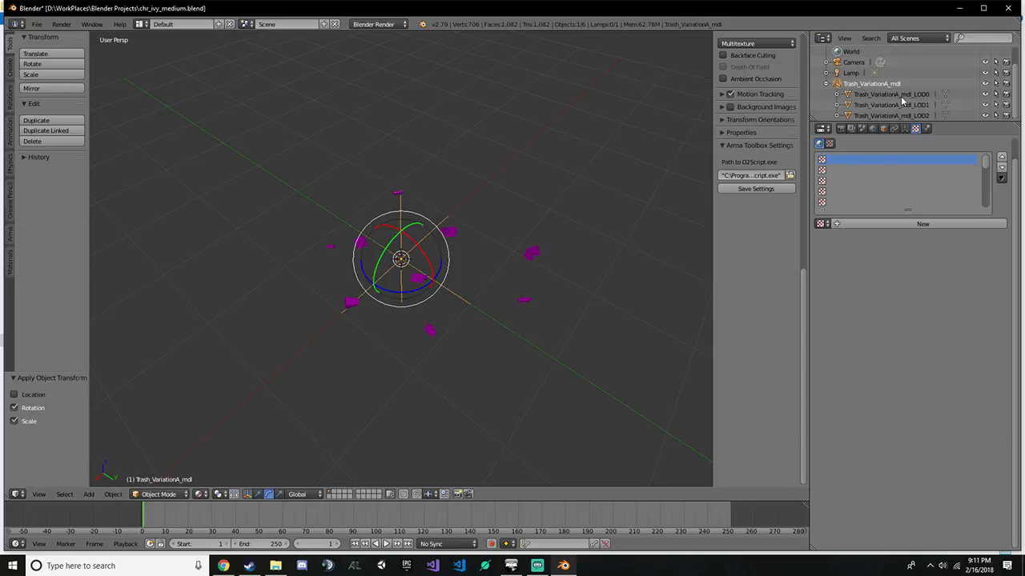
Apply the location, rotation and scale of the Trash_VariationA_mdl_LOD0 mesh
click(902, 96)
key(ctrl+a)
click(505, 118)
key(ctrl+a)
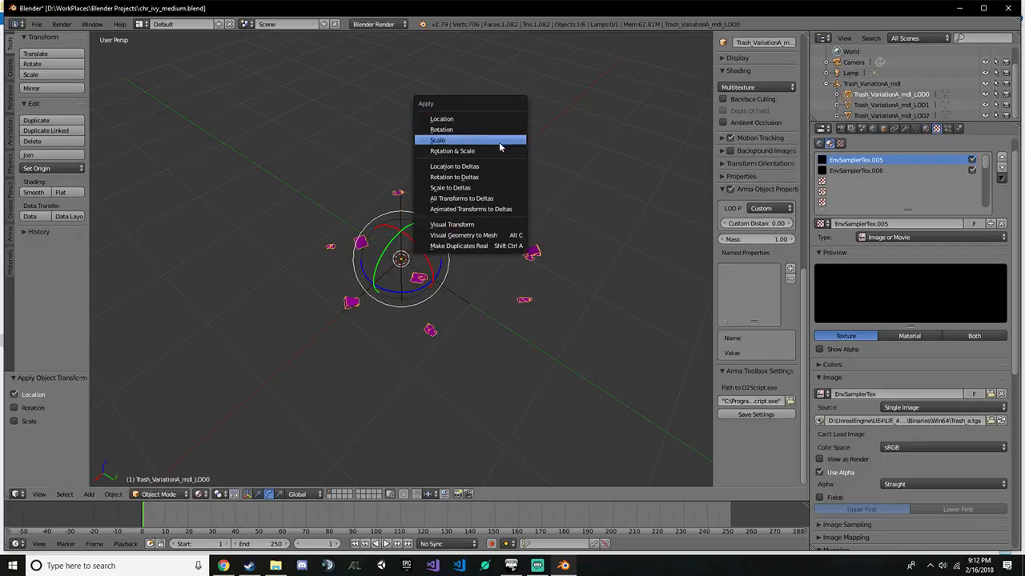
click(500, 150)
Apply the location, rotation and scale of the Trash_VariationA_mdl_LOD1 mesh
click(891, 105)
key(ctrl+a)
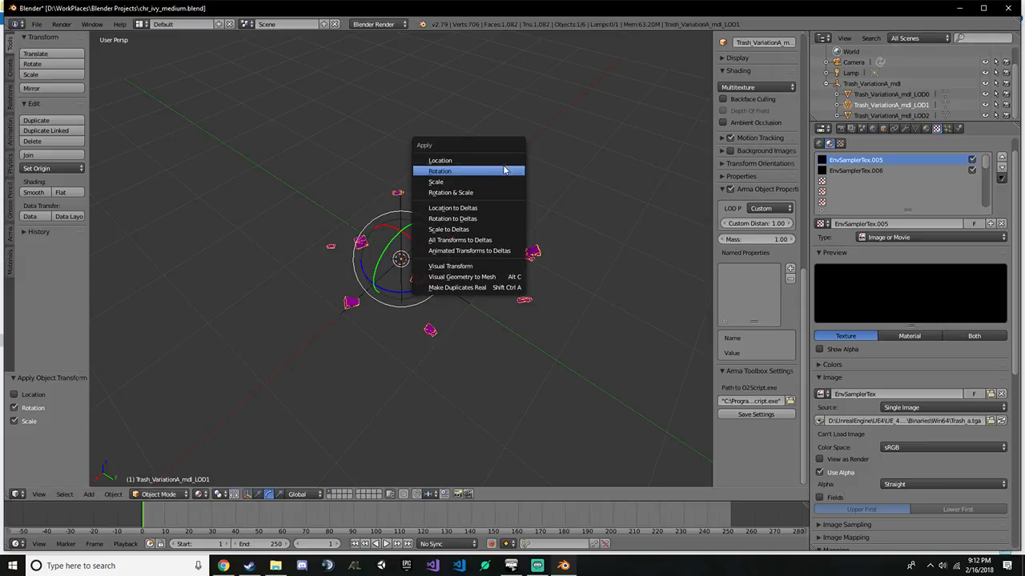
click(499, 160)
key(ctrl+a)
click(518, 192)
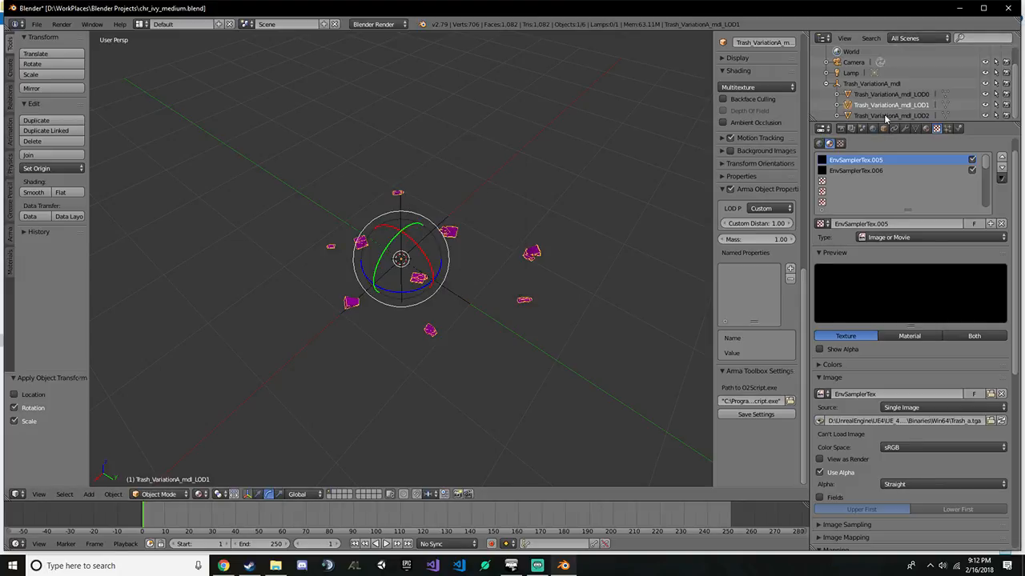
Apply the location, rotation and scale of the Trash_VariationA_mdl_LOD2 mesh
click(885, 117)
key(ctrl+a)
click(457, 159)
key(ctrl+a)
click(452, 213)
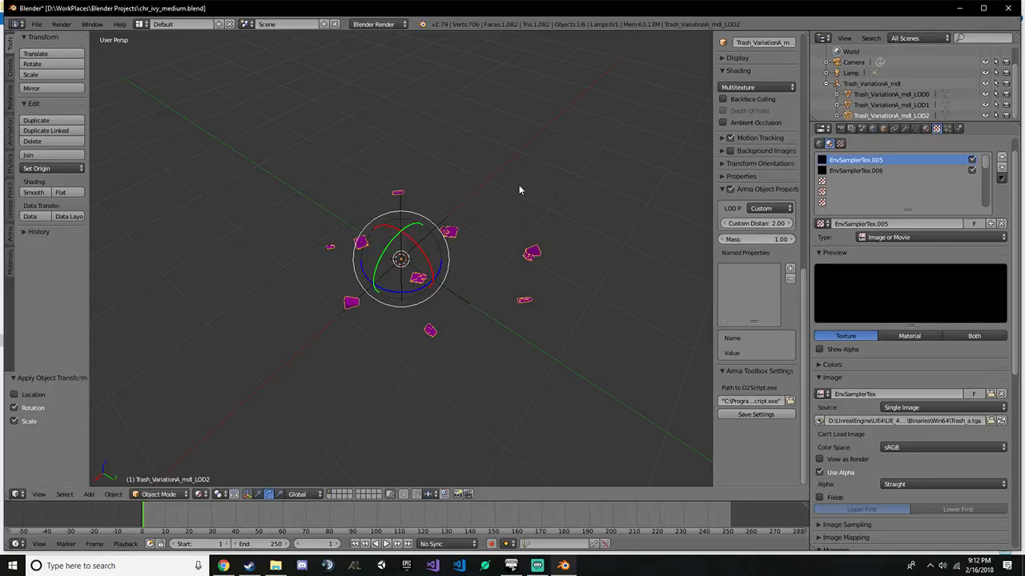
Reapply the location, rotation and scale of the parent Trash_VariationA_mdl
click(871, 83)
key(ctrl+a)
click(476, 166)
key(ctrl+a)
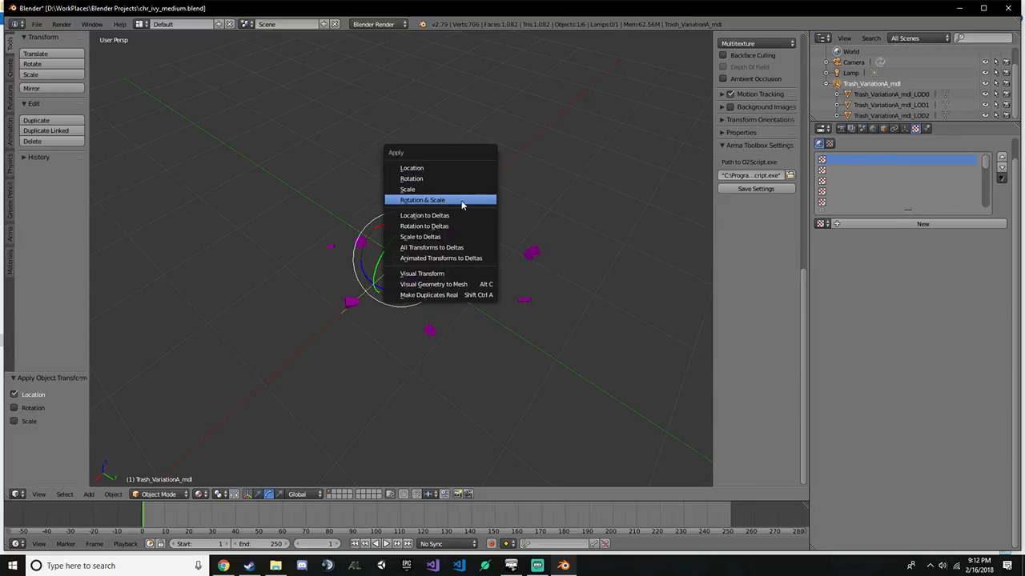
click(462, 202)
Export the scene as chr_trash_random2.p3d into the Objects folder
click(37, 24)
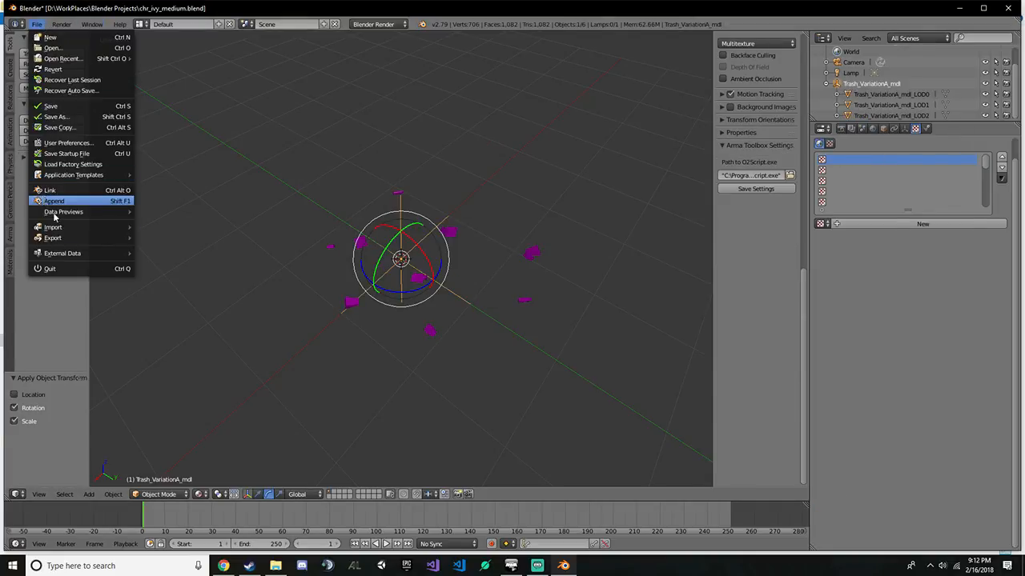
mouse_move(53, 238)
click(200, 332)
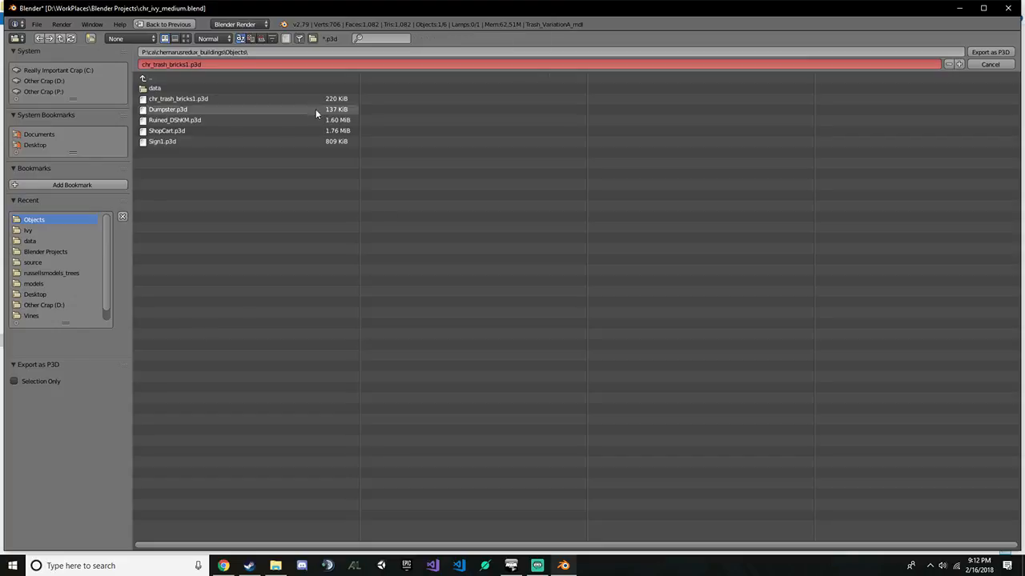
click(199, 99)
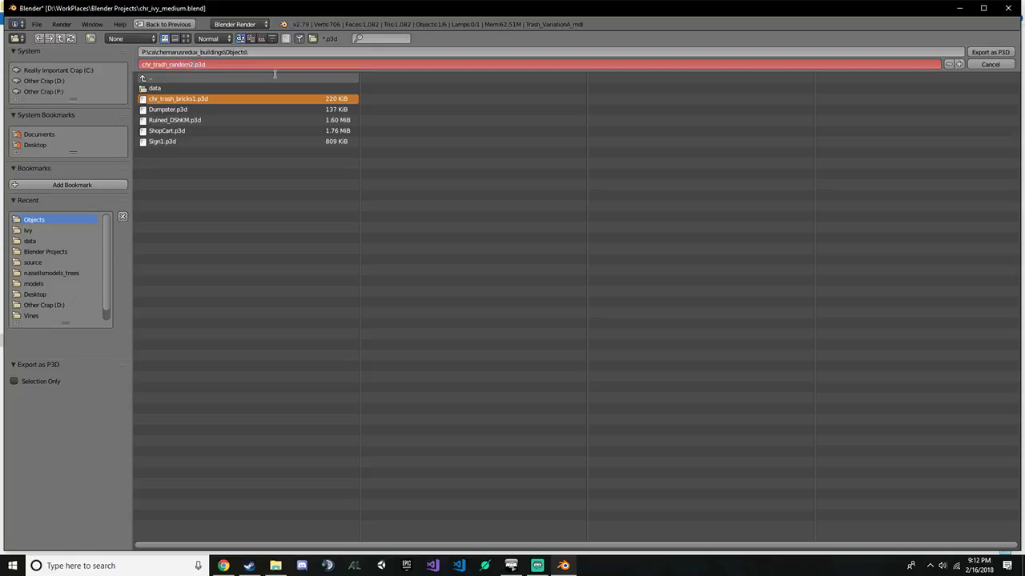
click(991, 52)
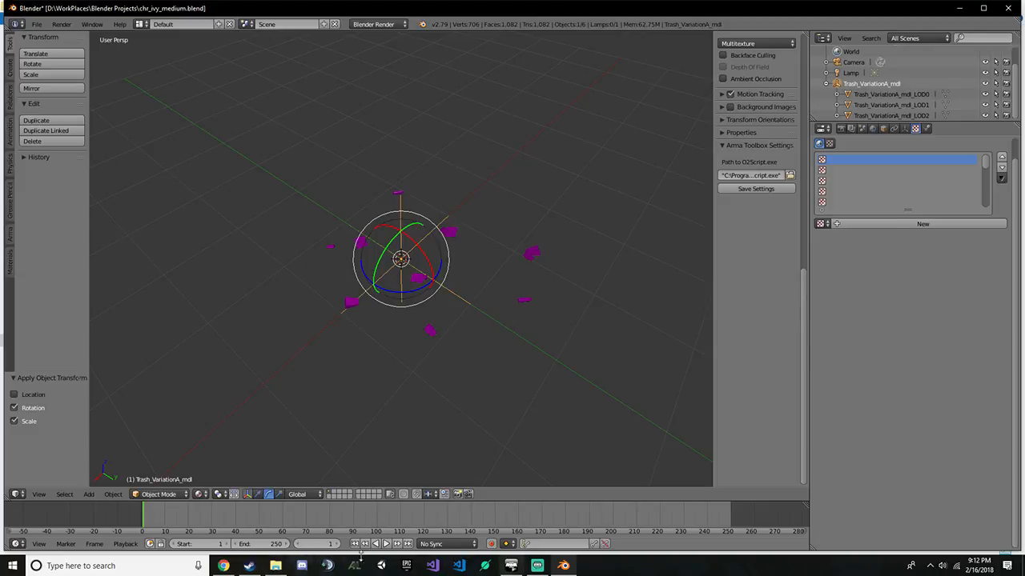
Open chr_trash_random2.p3d from the Objects folder in Object Builder and find the components of the whole LOD 0.000 mesh
click(275, 566)
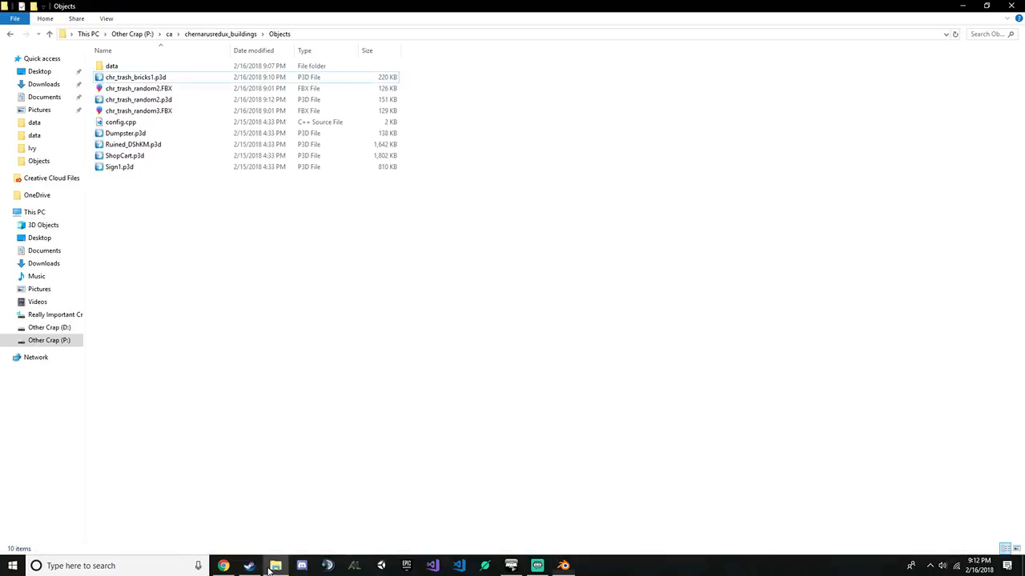
double_click(176, 100)
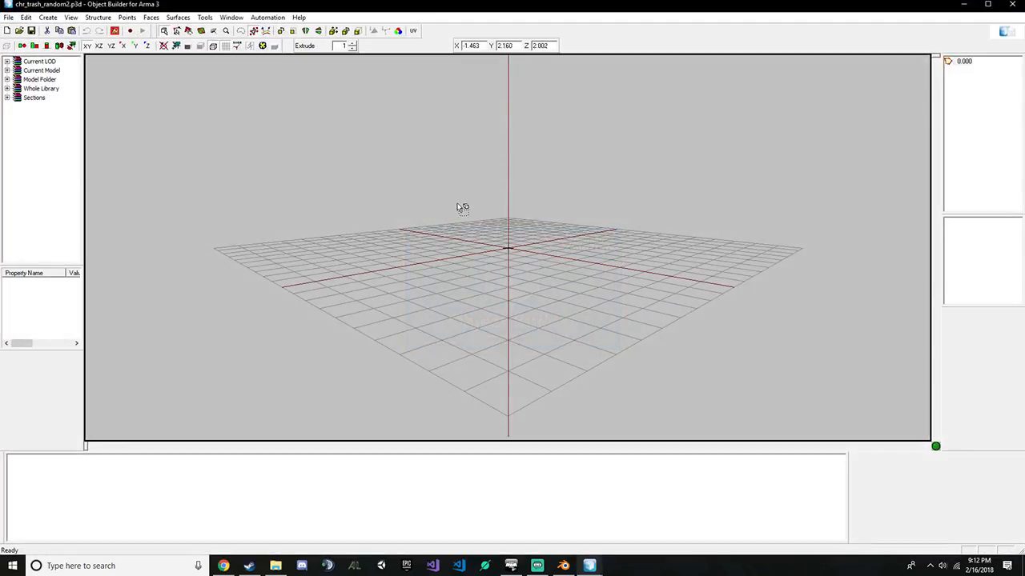
drag(594, 319, 598, 322)
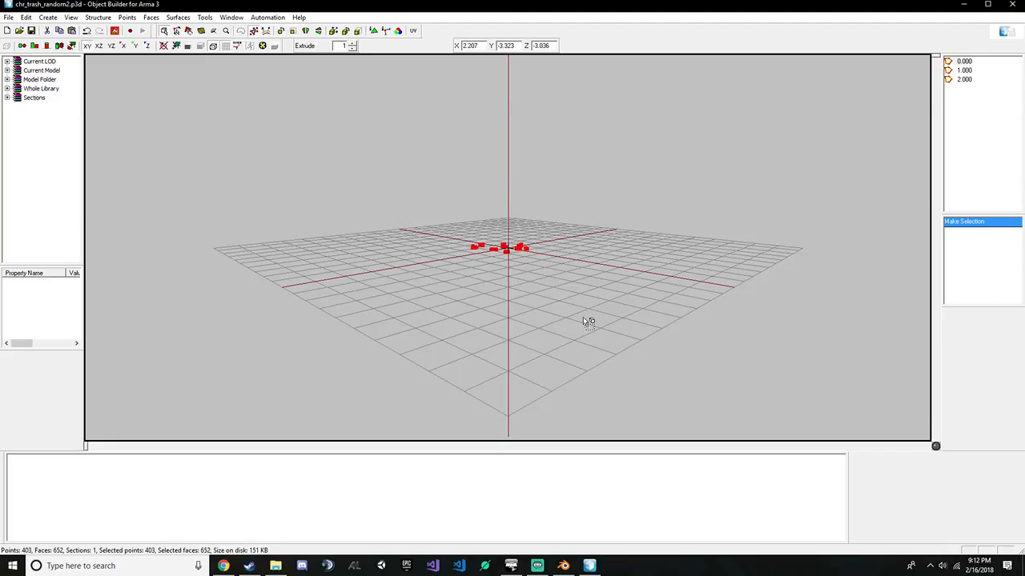
key(e)
key(Escape)
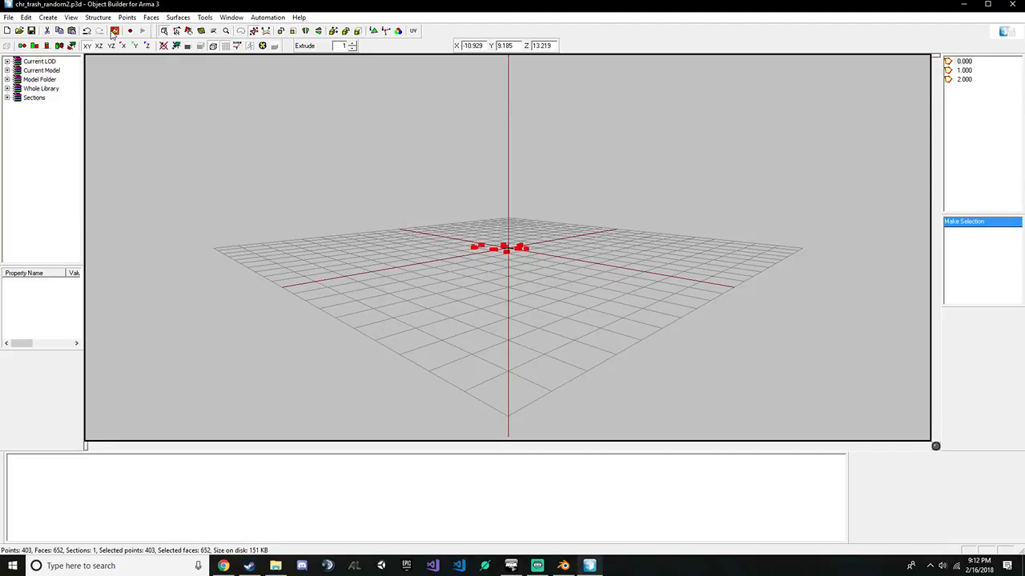
click(98, 17)
mouse_move(121, 81)
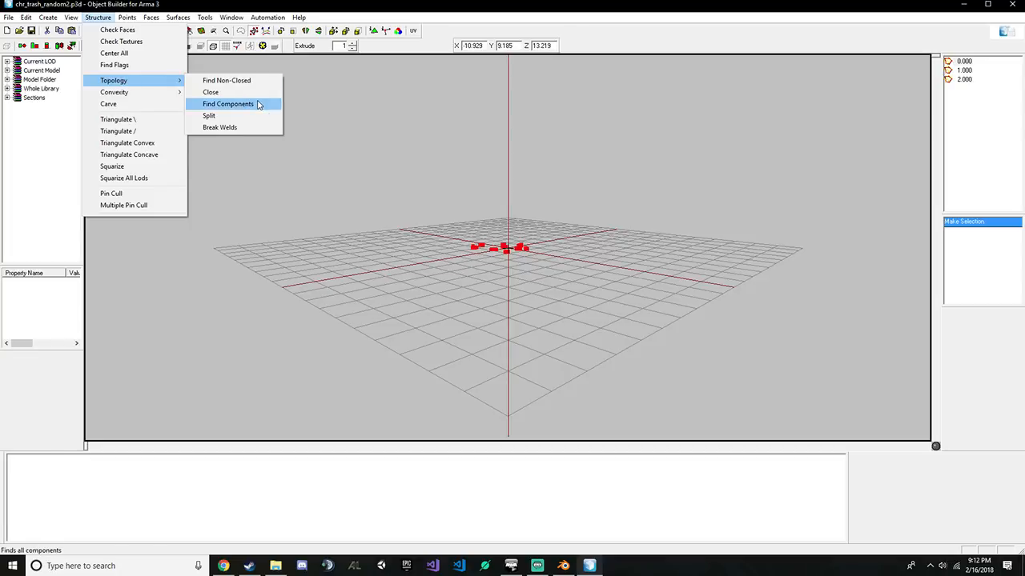
click(228, 104)
Create a named selection random0 from Component01 through Component12 in LOD 0.000
click(95, 486)
shift+click(45, 458)
right_click(46, 458)
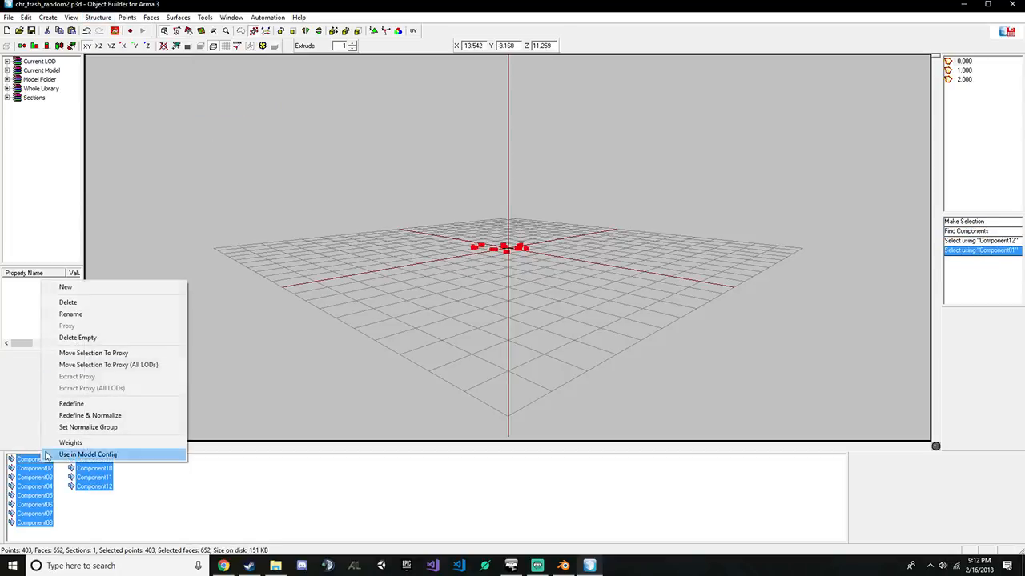
click(84, 288)
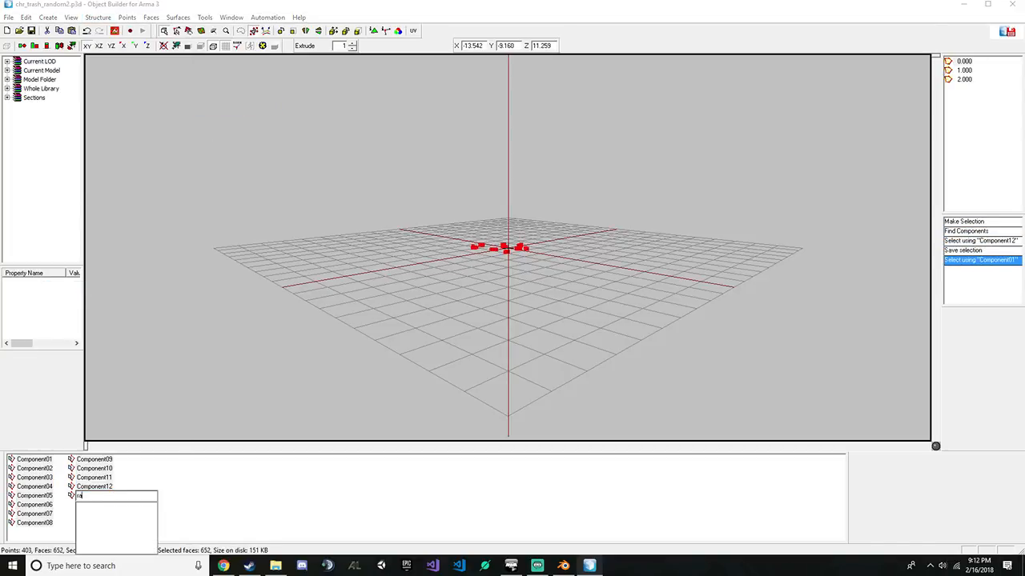
text(random0)
key(Return)
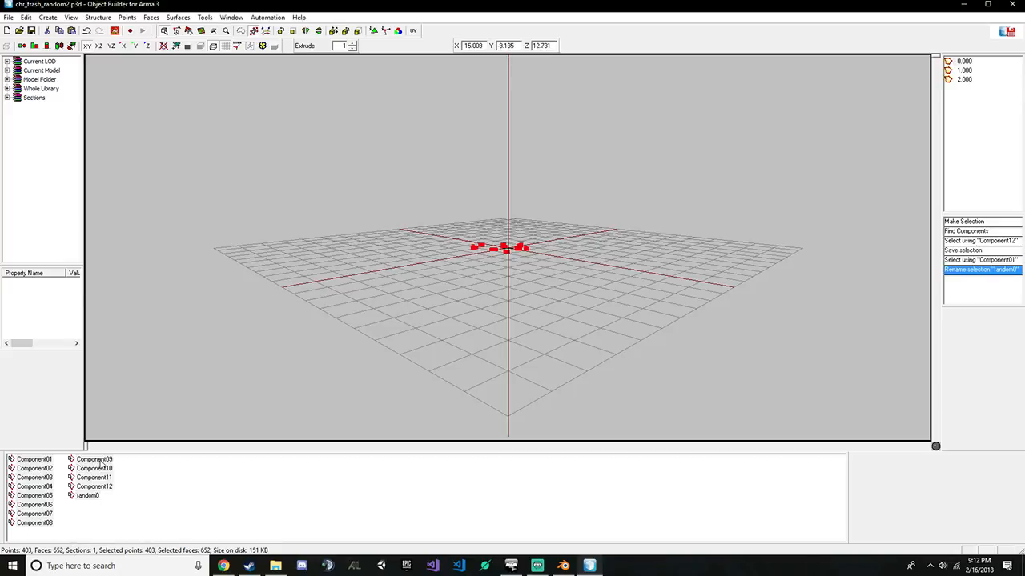
Delete the named selections Component01 through Component12 from LOD 0.000, keeping random0
click(95, 486)
shift+click(44, 459)
right_click(41, 460)
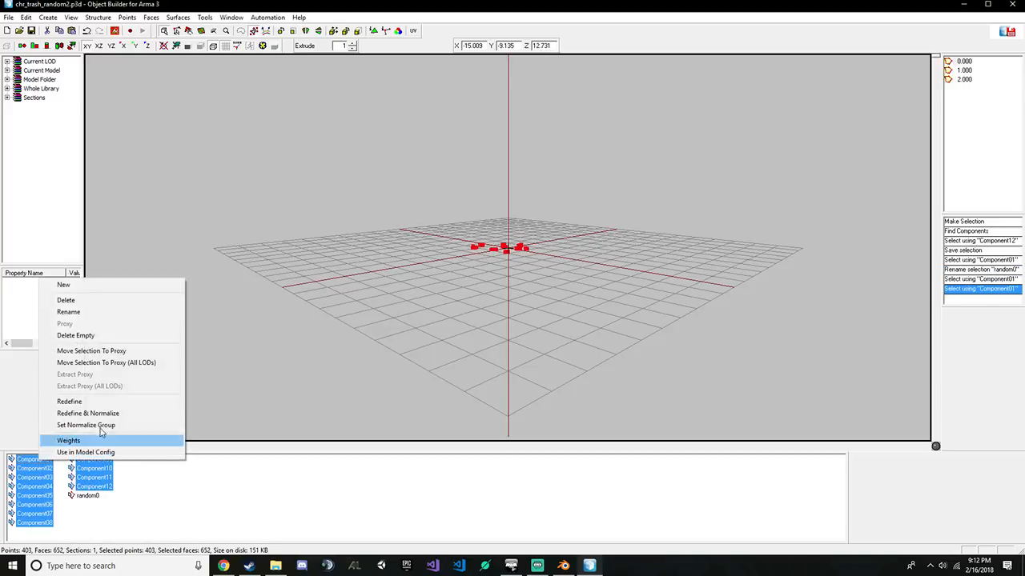
click(96, 301)
Assign chr_trash_random2.paa from the data folder as texture to all LOD 0.000 faces, removing the P:\ prefix from its path
drag(437, 178, 592, 332)
key(e)
click(625, 324)
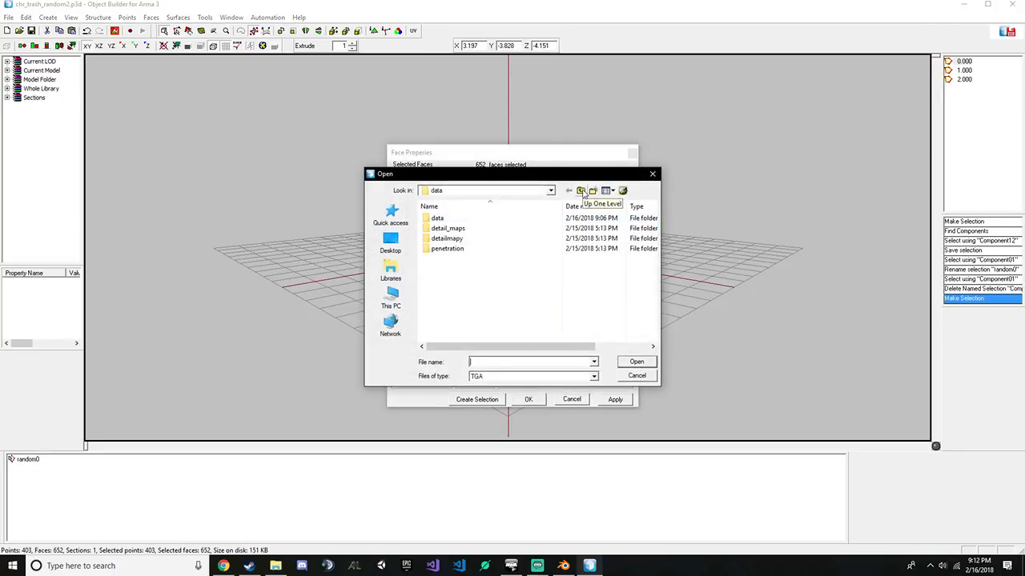
click(502, 376)
click(500, 389)
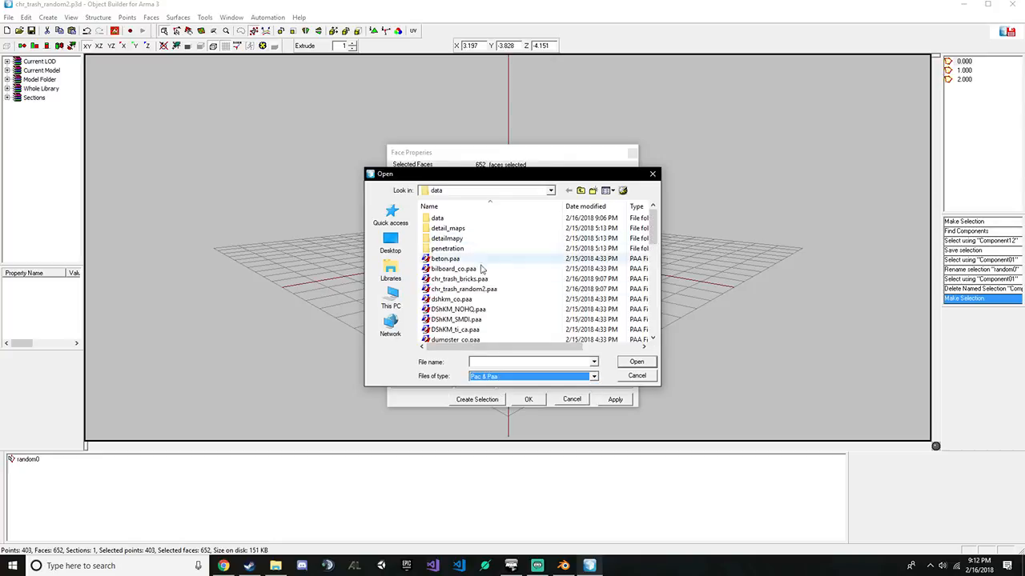
double_click(472, 289)
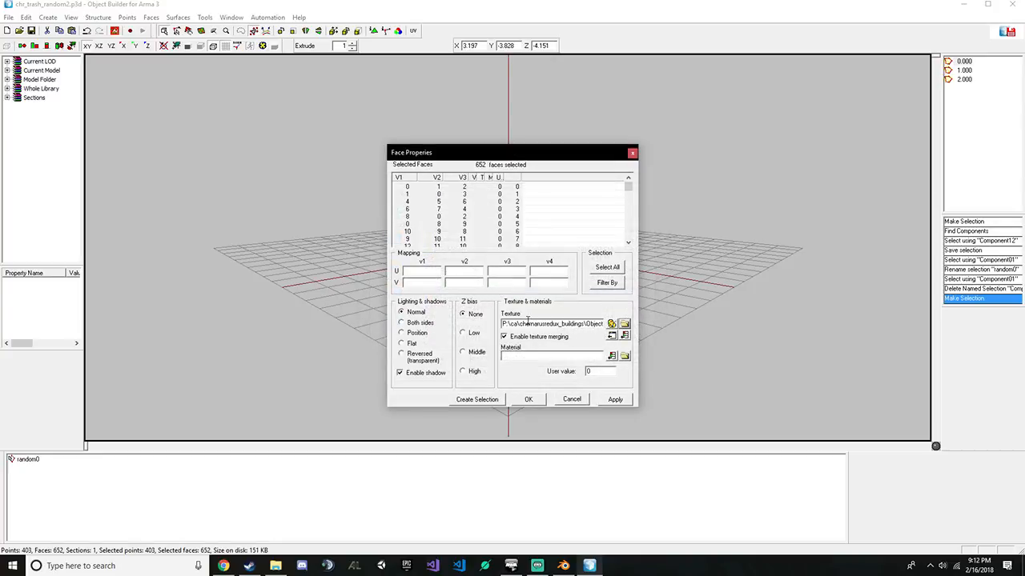
drag(512, 324, 499, 336)
key(BackSpace)
click(629, 399)
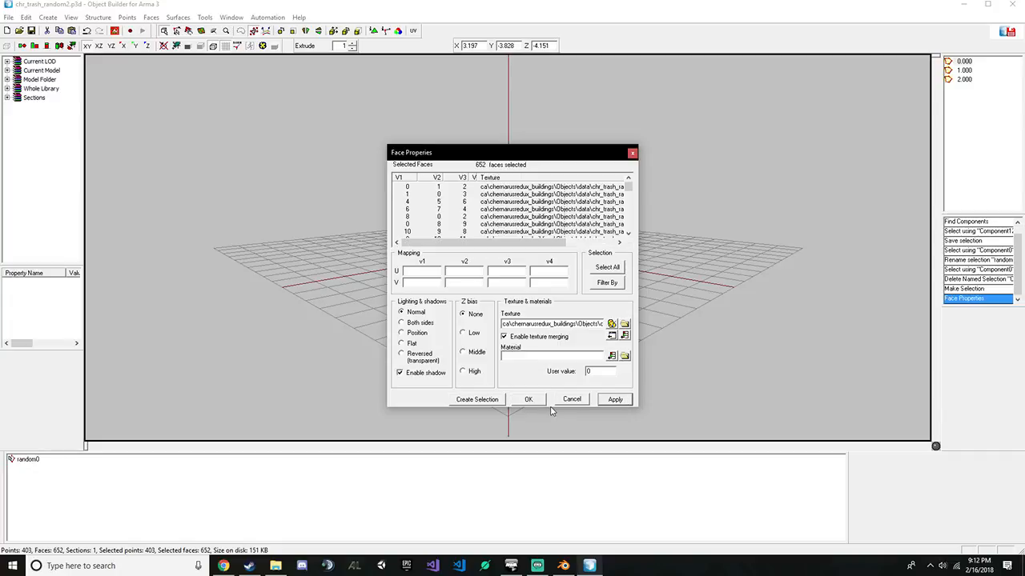
click(535, 400)
Select the whole mesh in LOD 1.000 and find its components
click(964, 78)
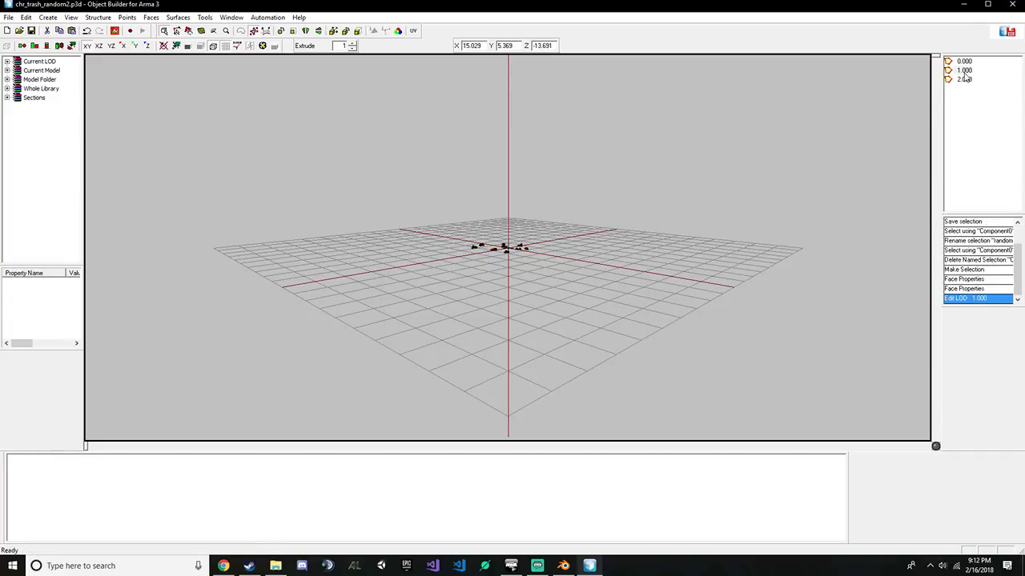
key(ctrl+a)
click(98, 17)
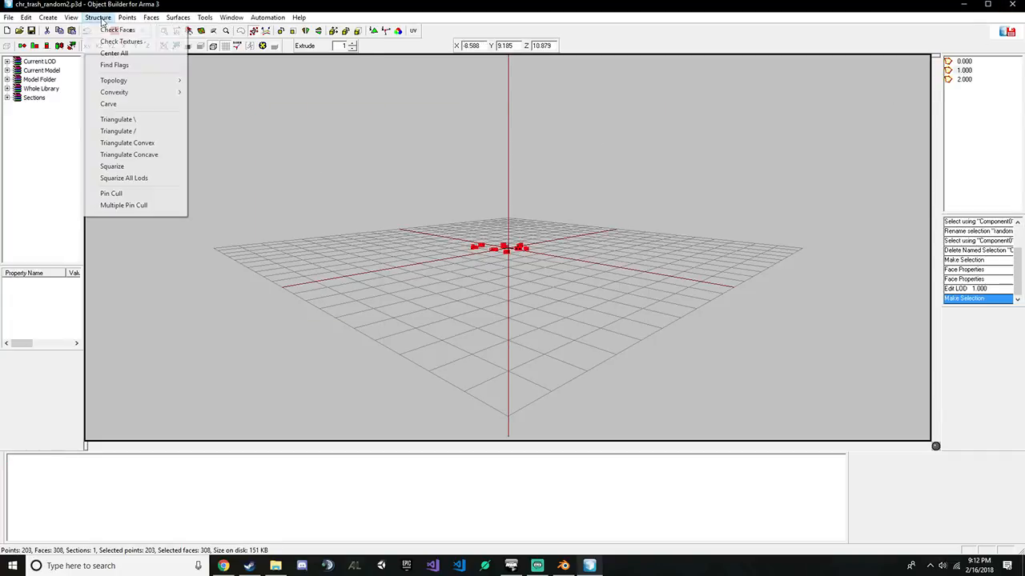
mouse_move(132, 82)
click(228, 105)
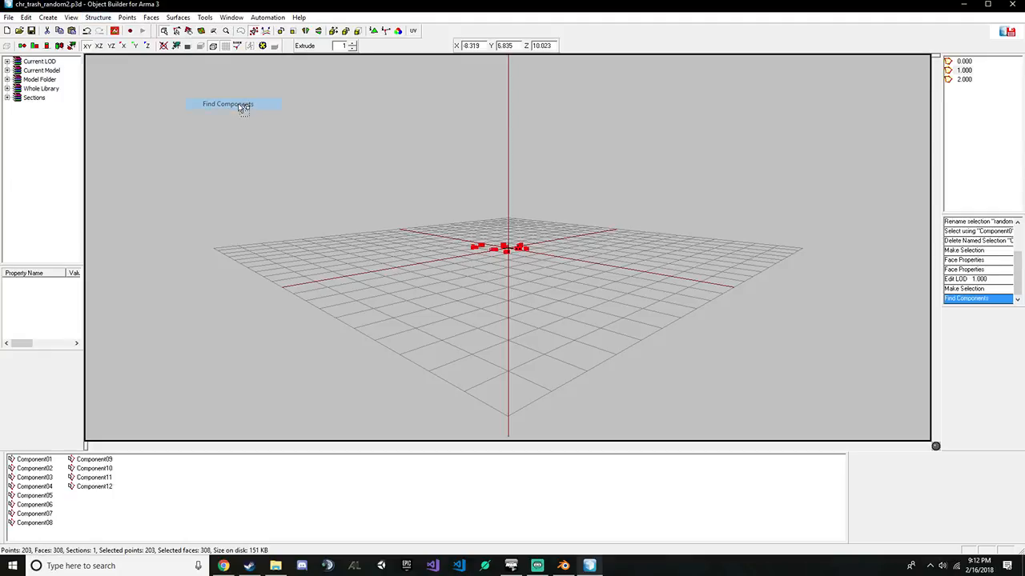
Create a named selection random1 from Component01 through Component12 in LOD 1.000
click(93, 487)
shift+click(32, 459)
right_click(24, 462)
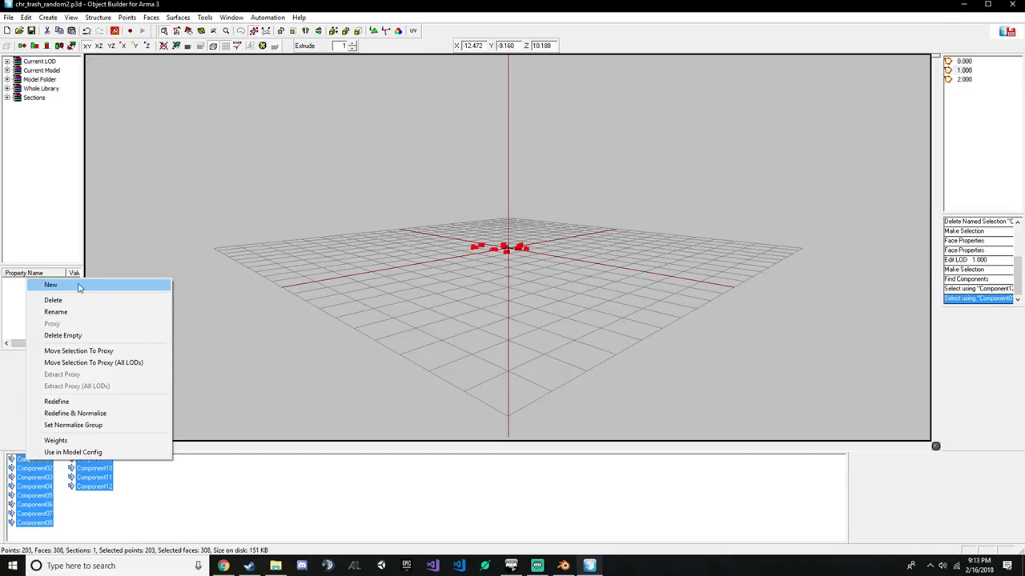
click(51, 285)
text(random1)
key(Return)
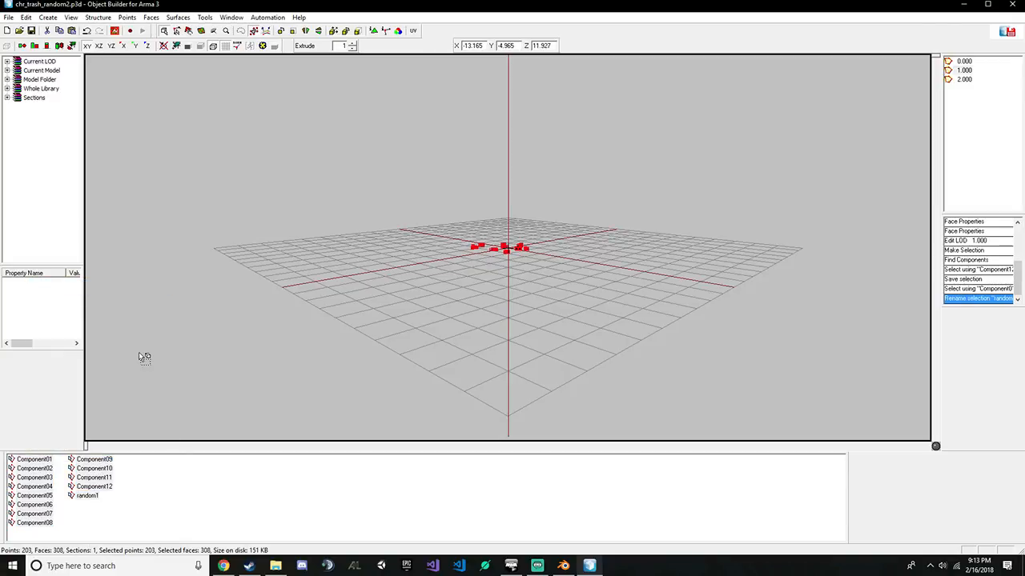
Delete the named selections Component01 through Component12 from LOD 1.000, keeping random1
click(35, 460)
shift+click(94, 487)
right_click(46, 457)
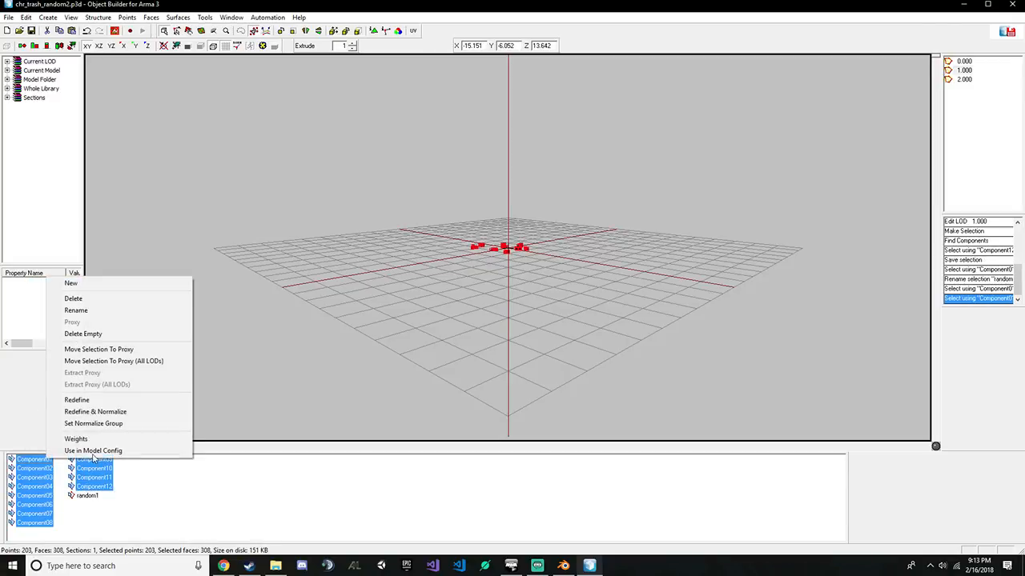
click(79, 299)
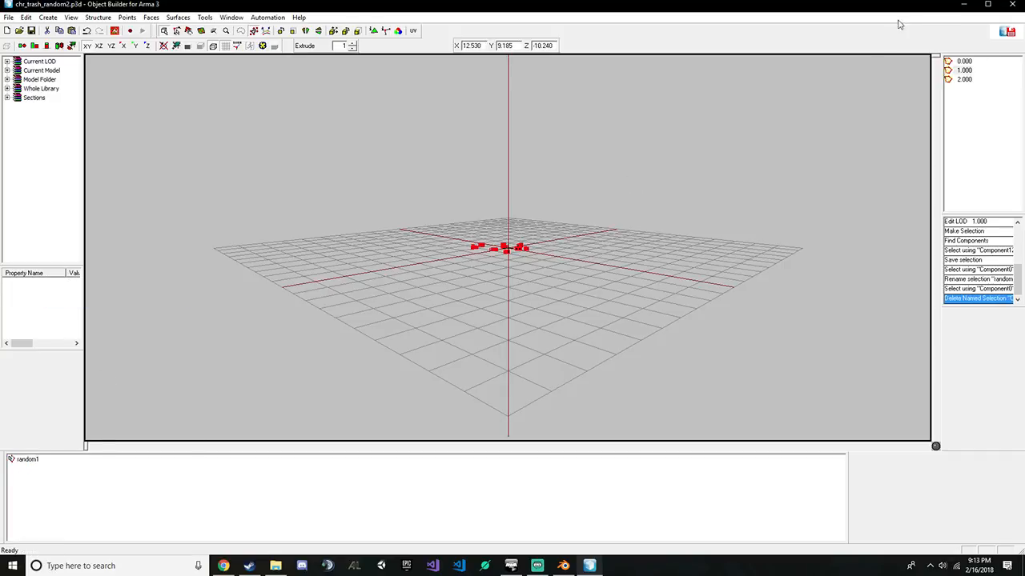
Select the whole mesh in LOD 2.000 and find its components
click(964, 79)
drag(324, 197, 544, 335)
click(97, 17)
mouse_move(148, 84)
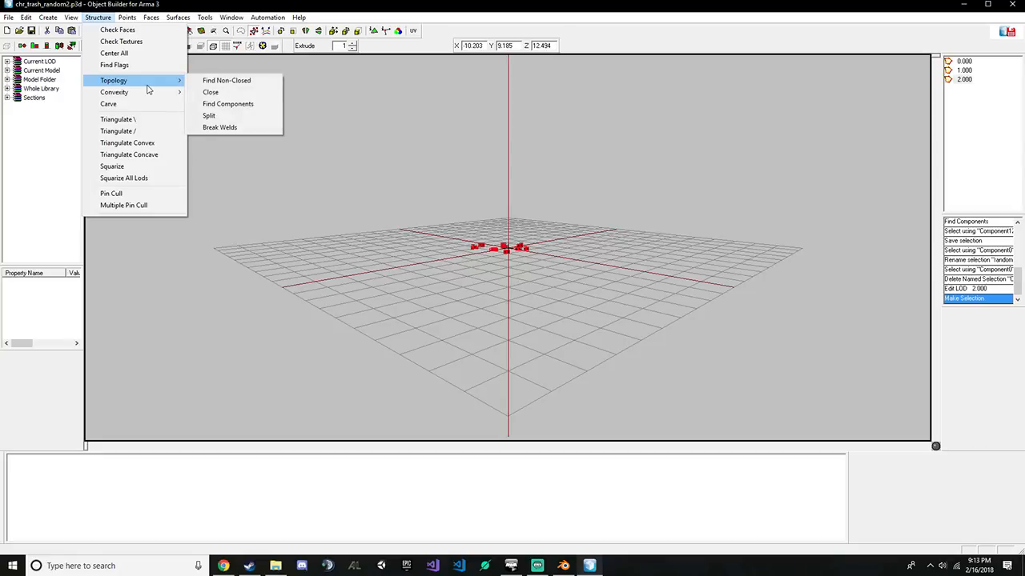
click(253, 104)
Create a named selection random2 from Component01 through Component12 in LOD 2.000
click(104, 487)
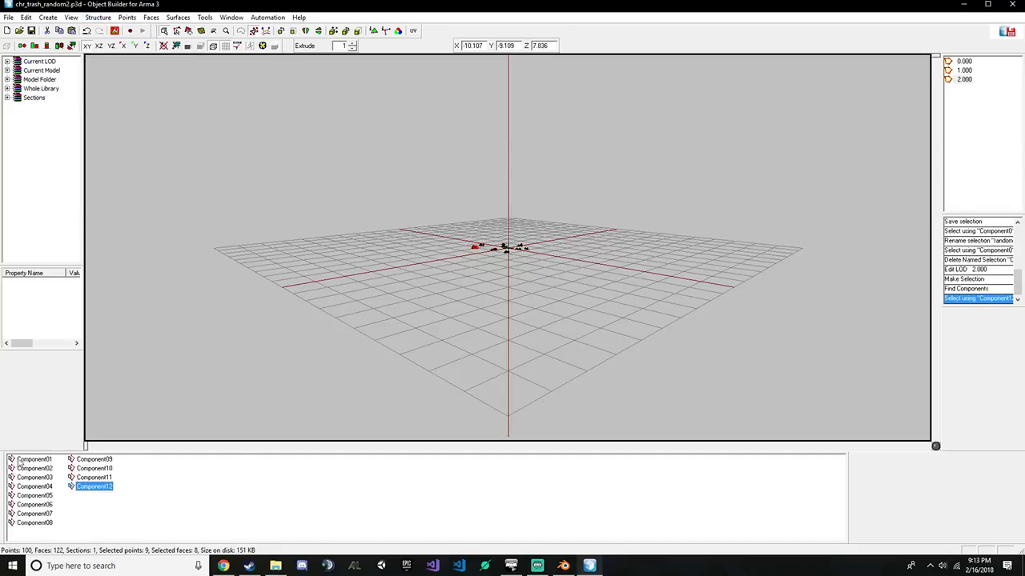
shift+click(19, 460)
right_click(20, 462)
click(51, 287)
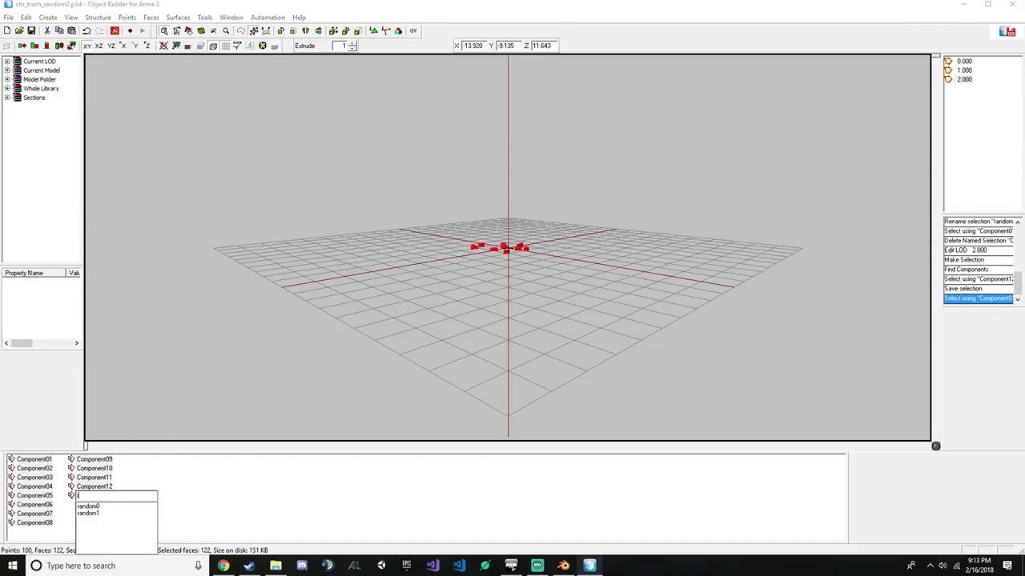
text(random2)
key(Return)
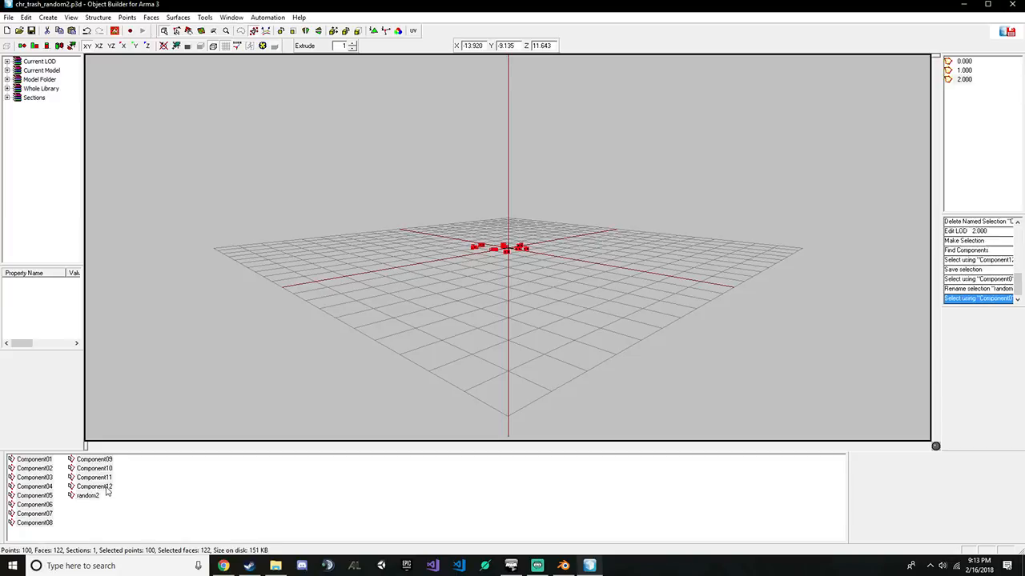
Delete the named selections Component01 through Component12 from LOD 2.000, keeping random2
click(94, 485)
shift+click(28, 460)
right_click(28, 462)
click(56, 297)
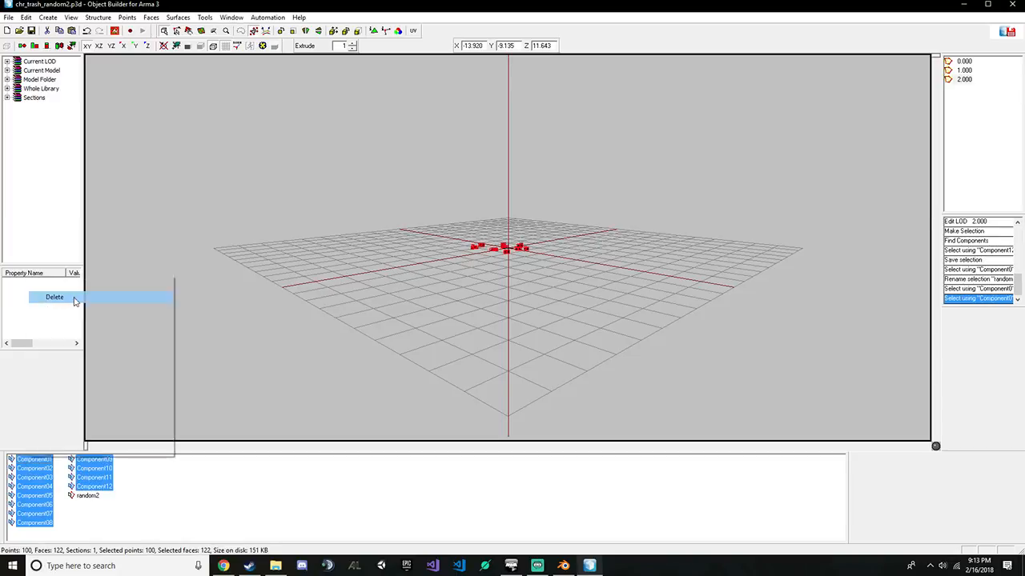
Assign the texture chr_trash_random2.paa to all faces of LOD 1.000
click(965, 70)
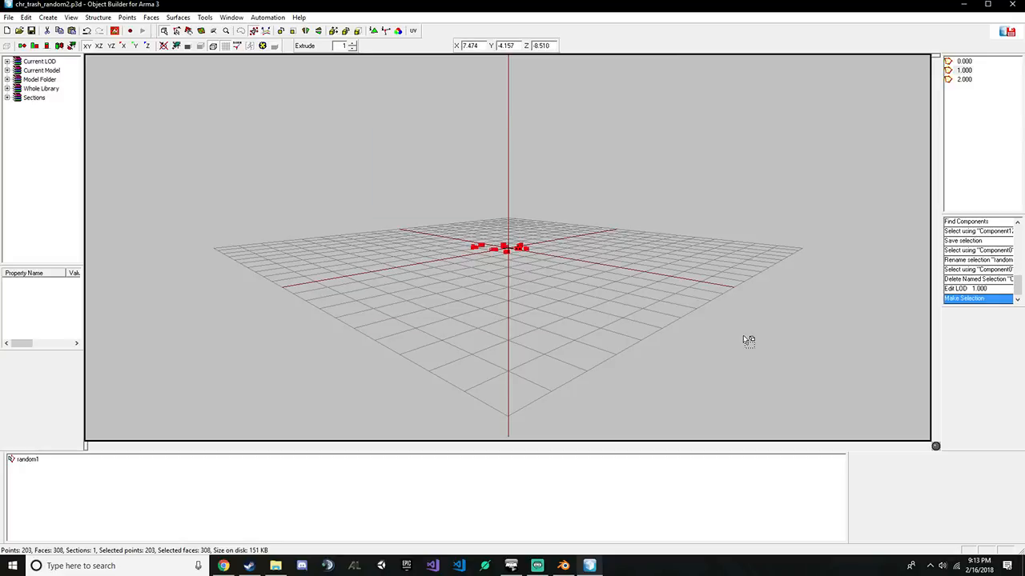
key(e)
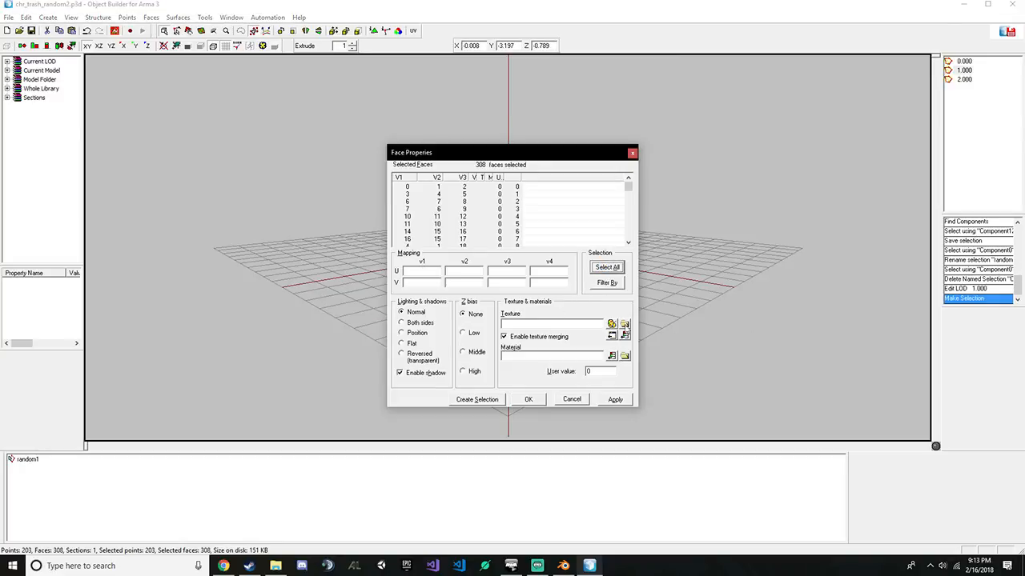
click(625, 324)
double_click(485, 289)
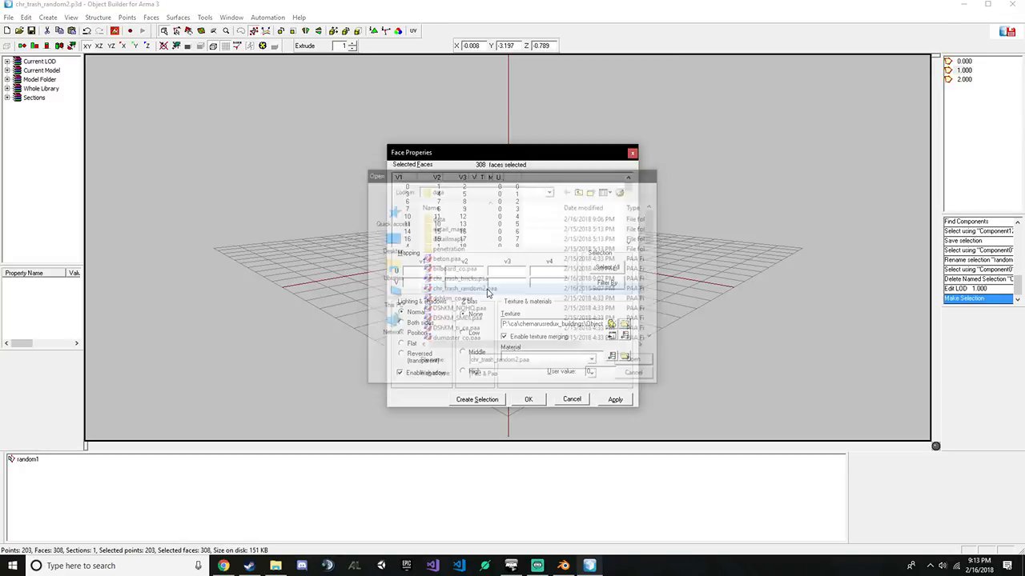
click(623, 400)
click(539, 399)
Select the whole mesh in LOD 2.000 and assign the texture chr_trash_random2.paa to its faces
click(958, 80)
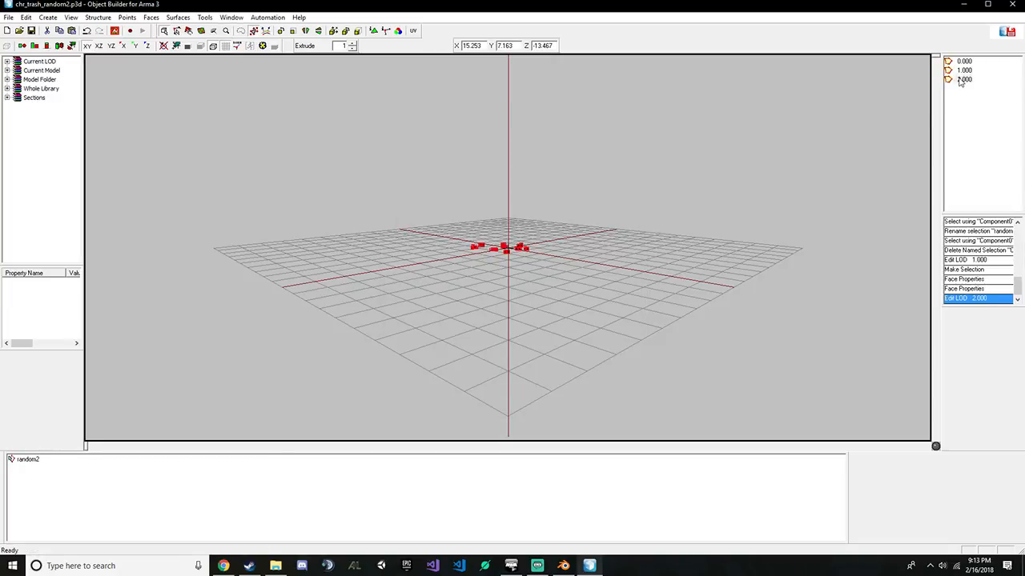
drag(393, 131, 592, 261)
key(e)
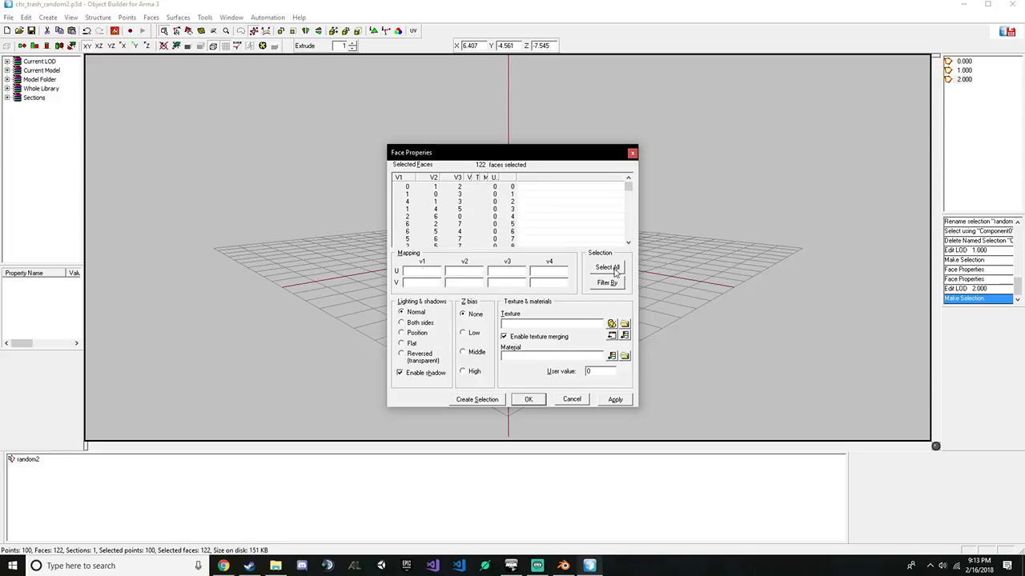
click(624, 324)
click(483, 290)
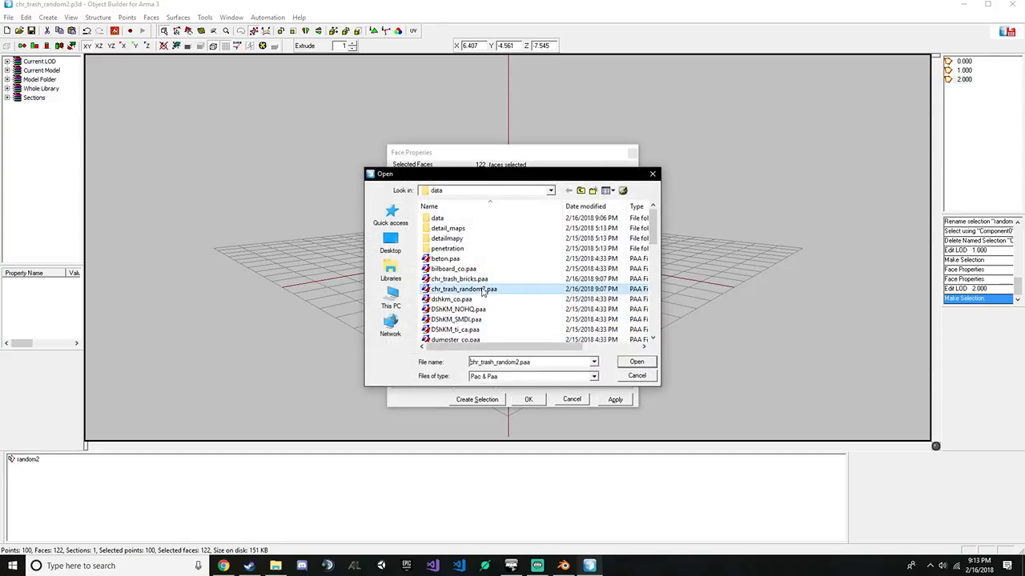
double_click(483, 290)
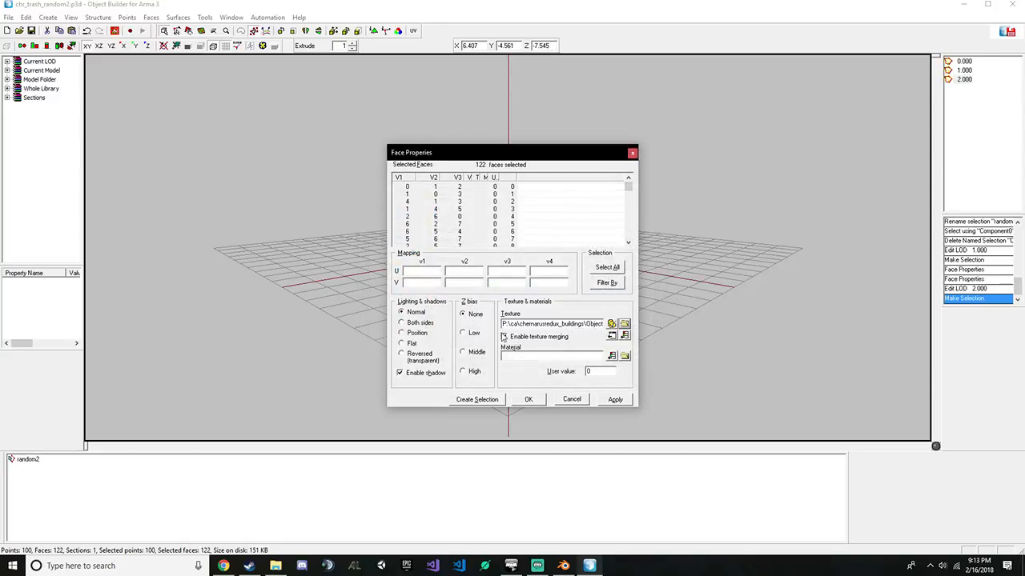
click(615, 399)
click(530, 400)
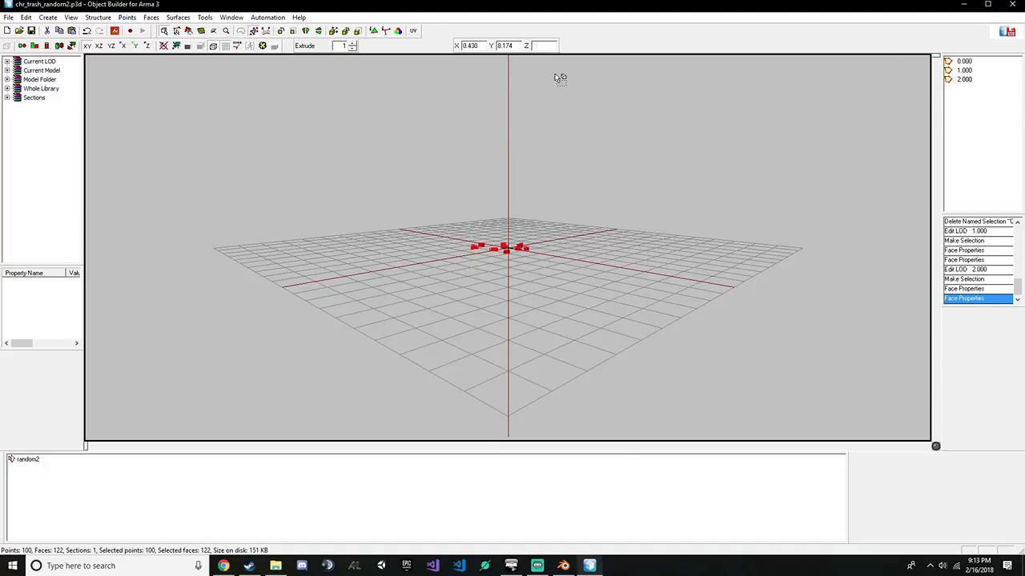
Activate LOD 0.000 and preview the textured trash model in the model viewer, examining the pieces up close
click(965, 62)
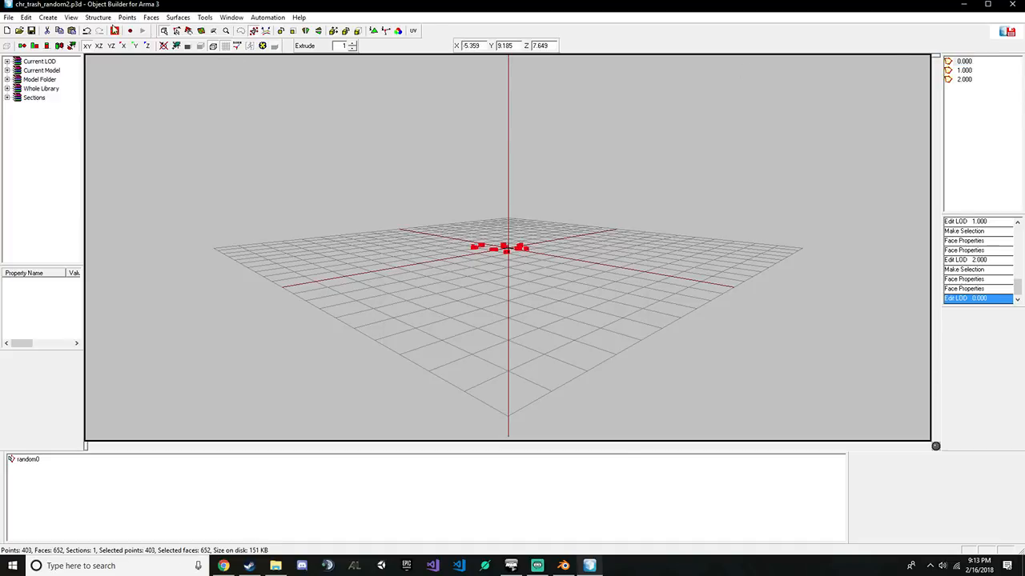
click(114, 30)
click(148, 34)
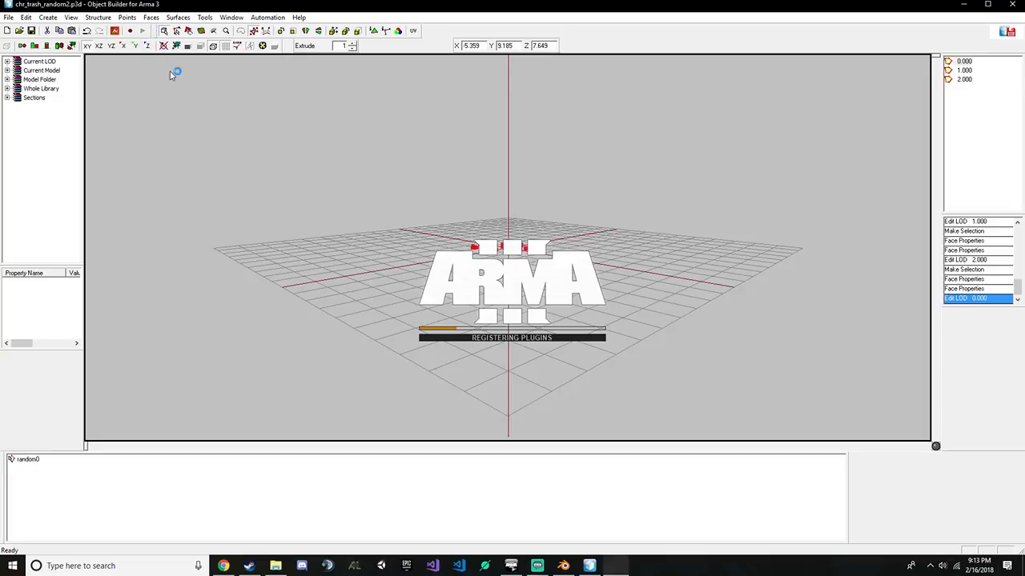
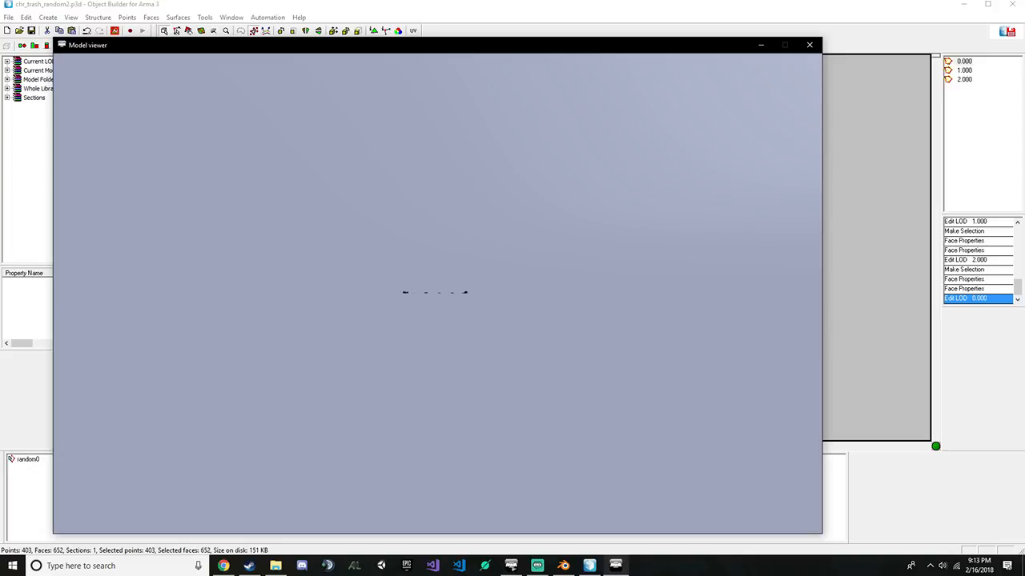
scroll(437, 293, up, 5)
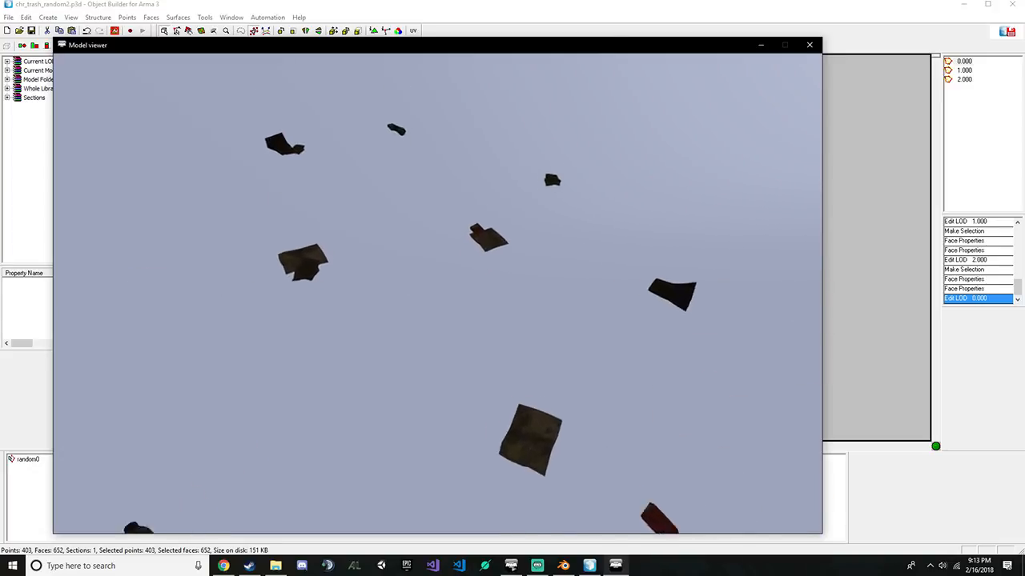
scroll(437, 293, up, 3)
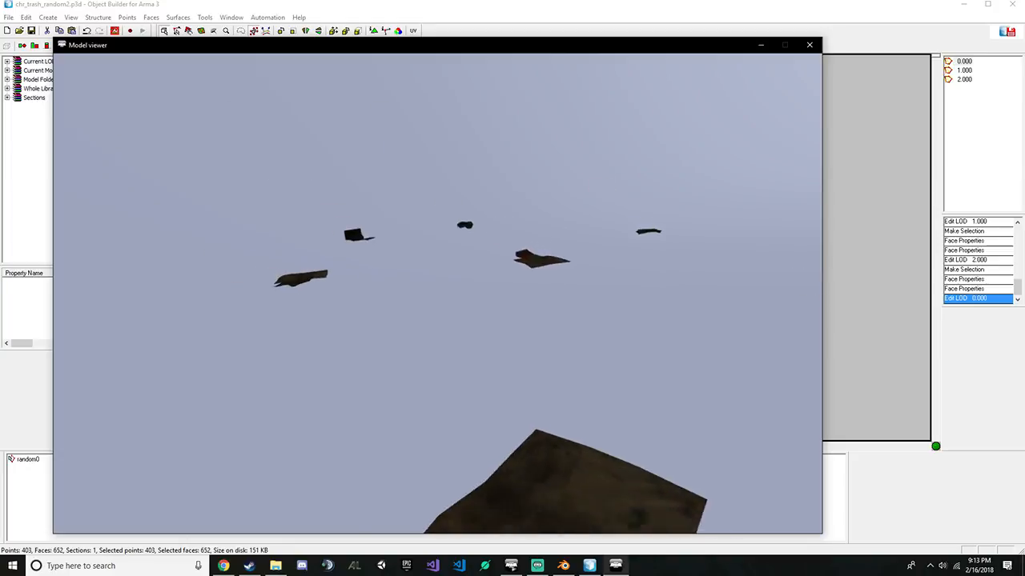
scroll(437, 293, down, 5)
scroll(437, 293, up, 4)
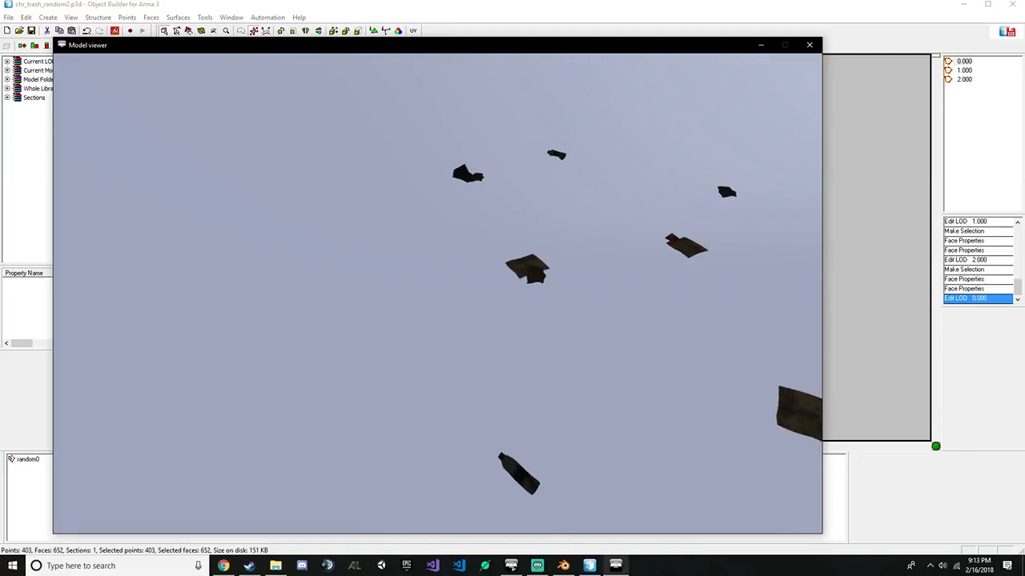
scroll(437, 293, up, 4)
scroll(437, 293, down, 3)
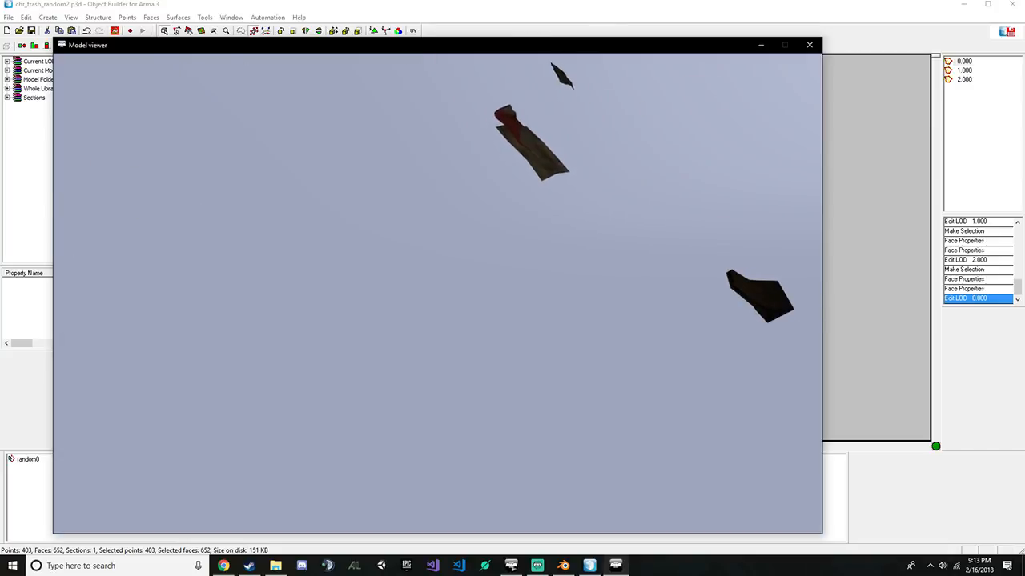
scroll(437, 293, down, 2)
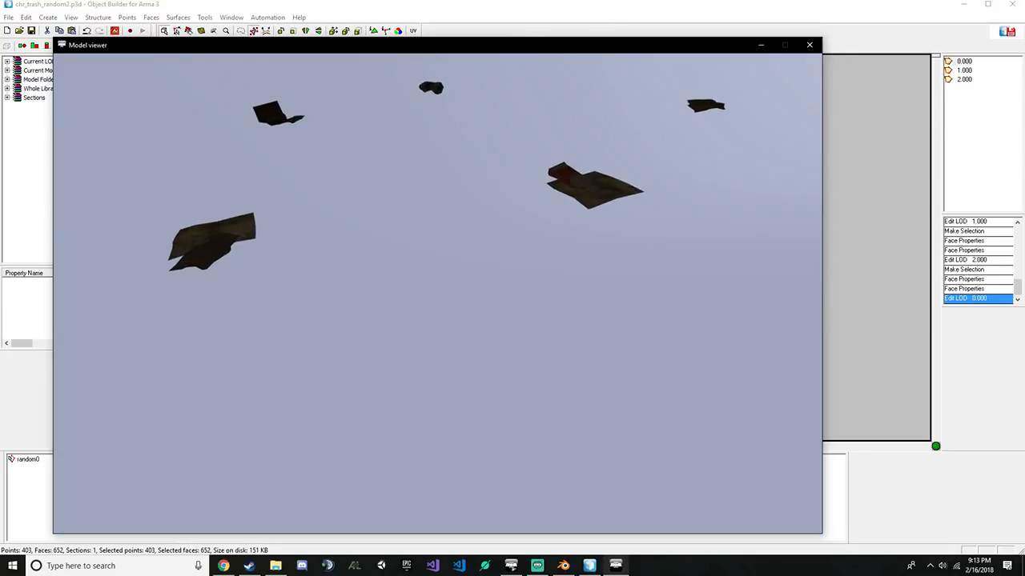
key(Escape)
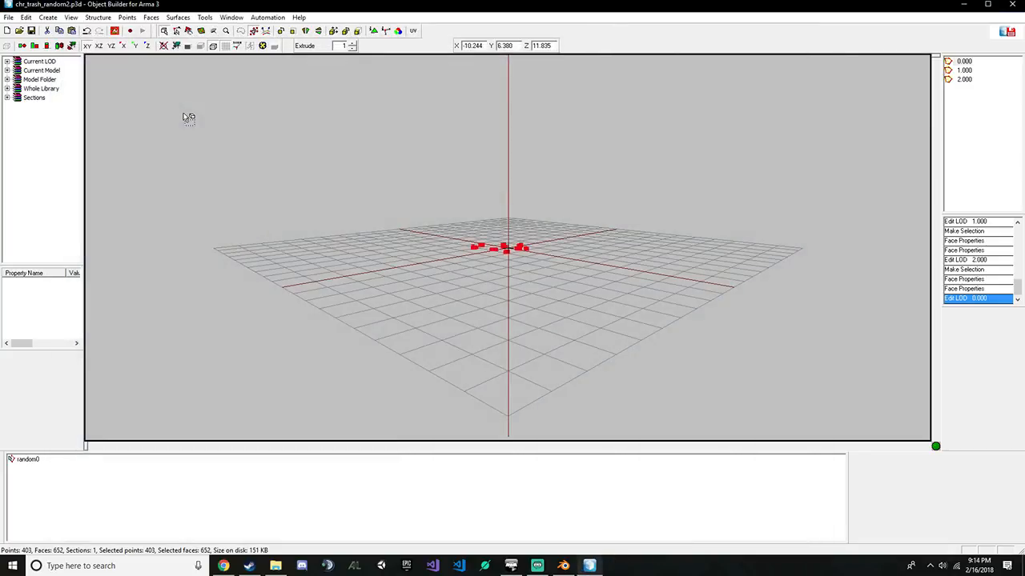
Save chr_trash_random2.p3d and close Object Builder
click(10, 17)
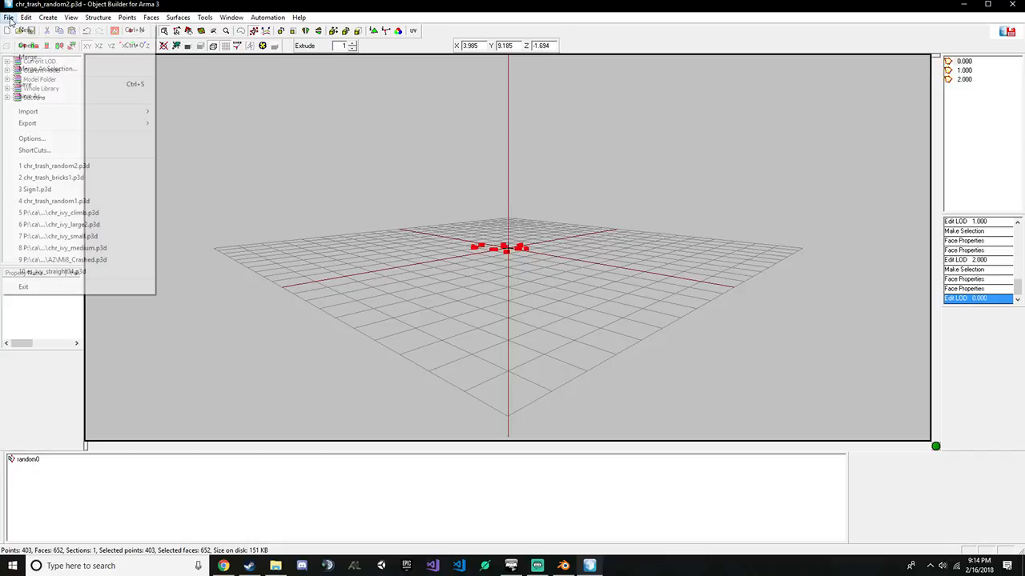
click(32, 82)
click(1012, 4)
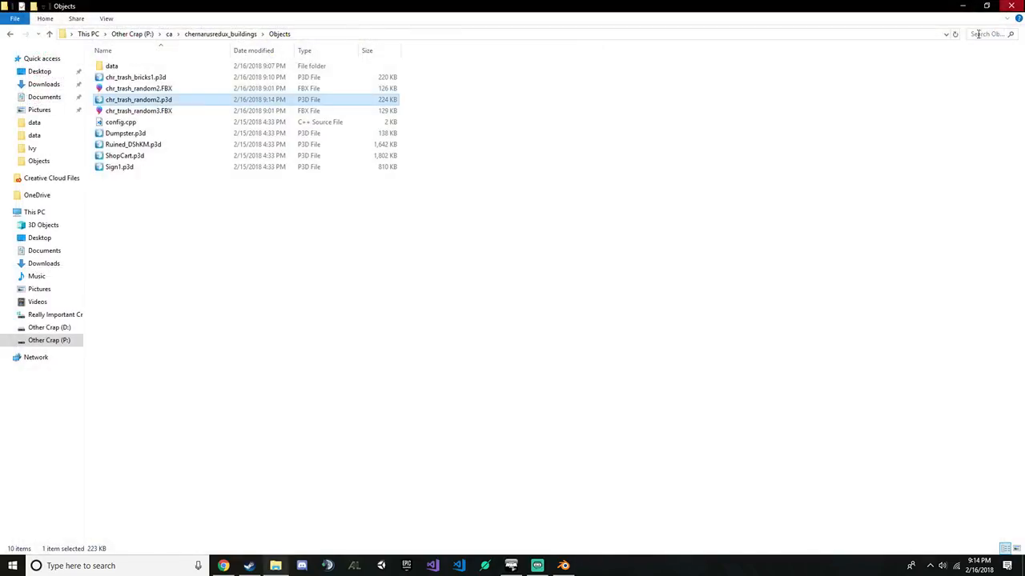
Permanently delete chr_trash_random2.FBX from the Objects folder
click(224, 93)
key(shift+Delete)
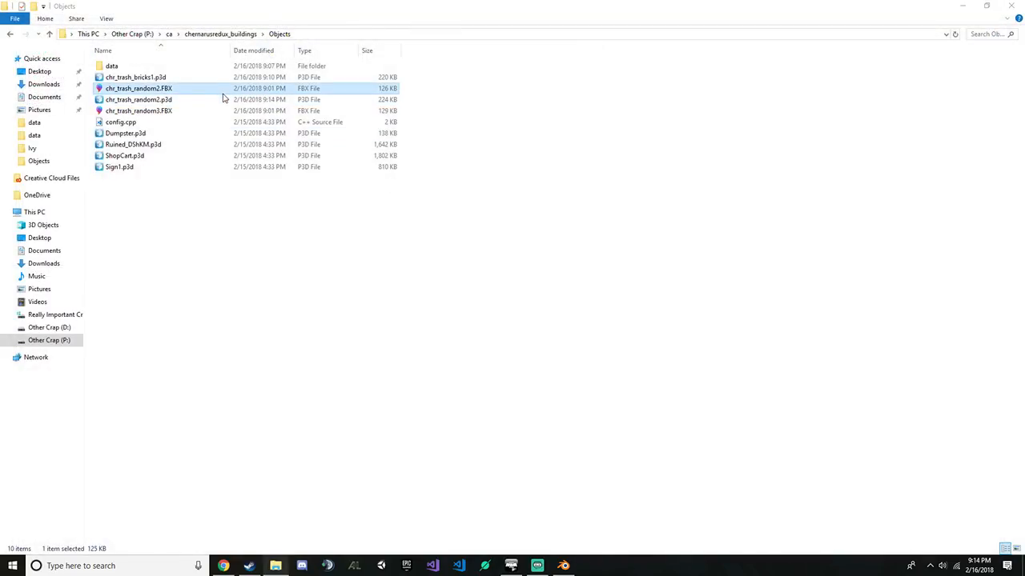
key(Return)
Switch to Blender and delete the Trash_VariationA_mdl parent with its LOD0, LOD1 and LOD2 meshes
click(563, 566)
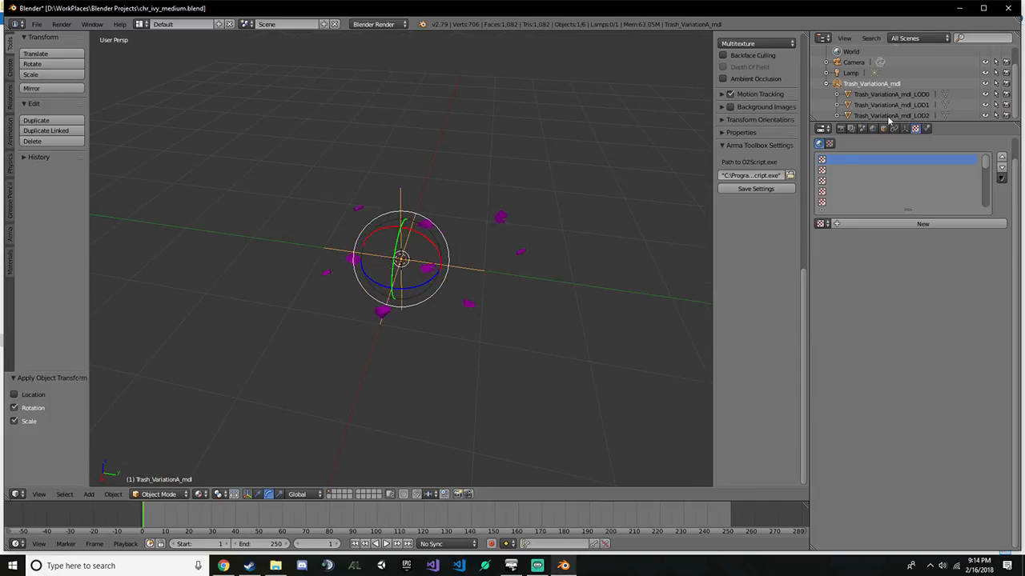
click(894, 116)
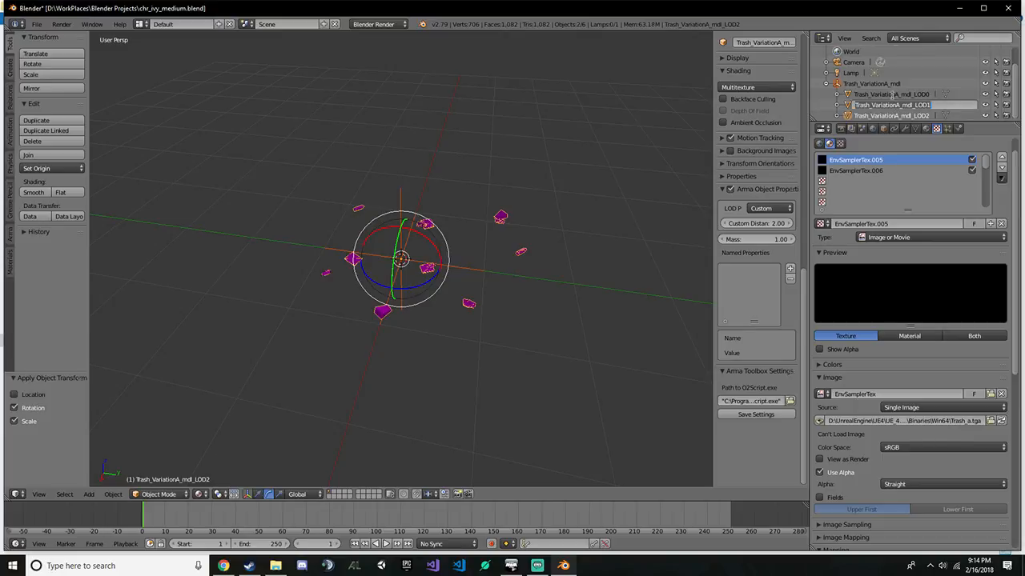
shift+click(850, 107)
shift+click(851, 96)
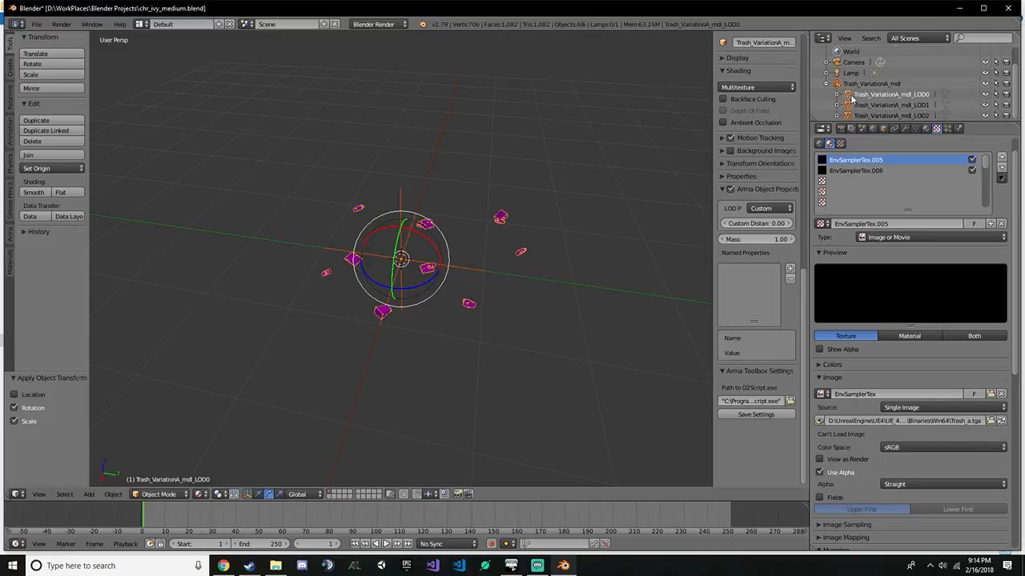
key(x)
click(448, 137)
middle_drag(450, 134, 526, 128)
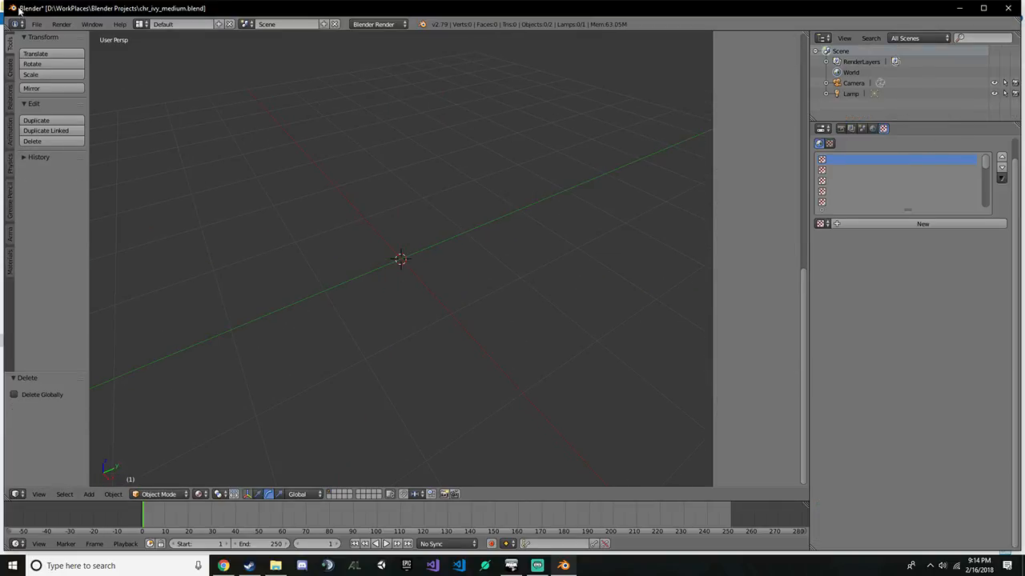
Import chr_trash_random3.FBX from the Objects folder into the scene
click(36, 25)
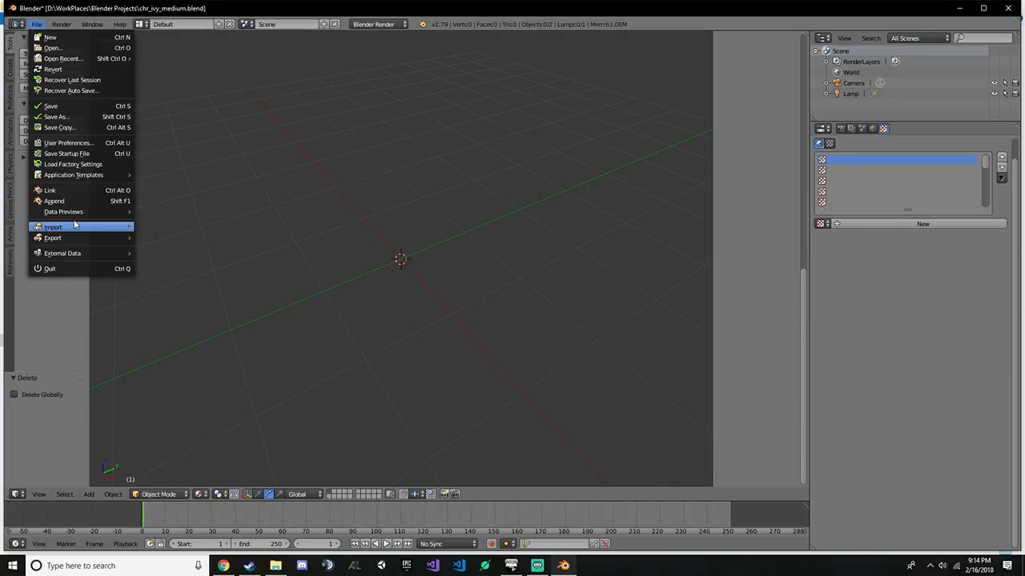
mouse_move(100, 226)
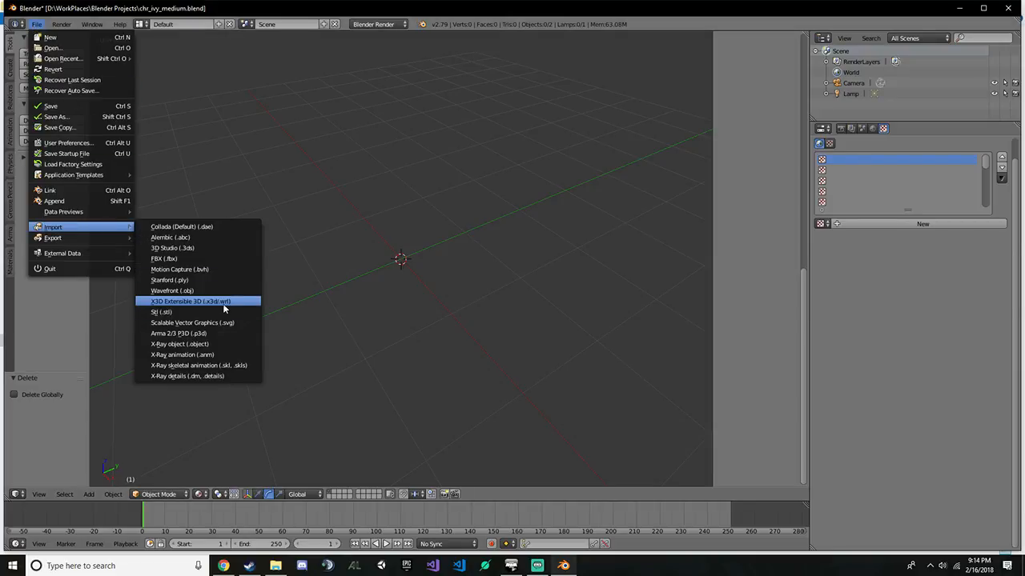
click(225, 258)
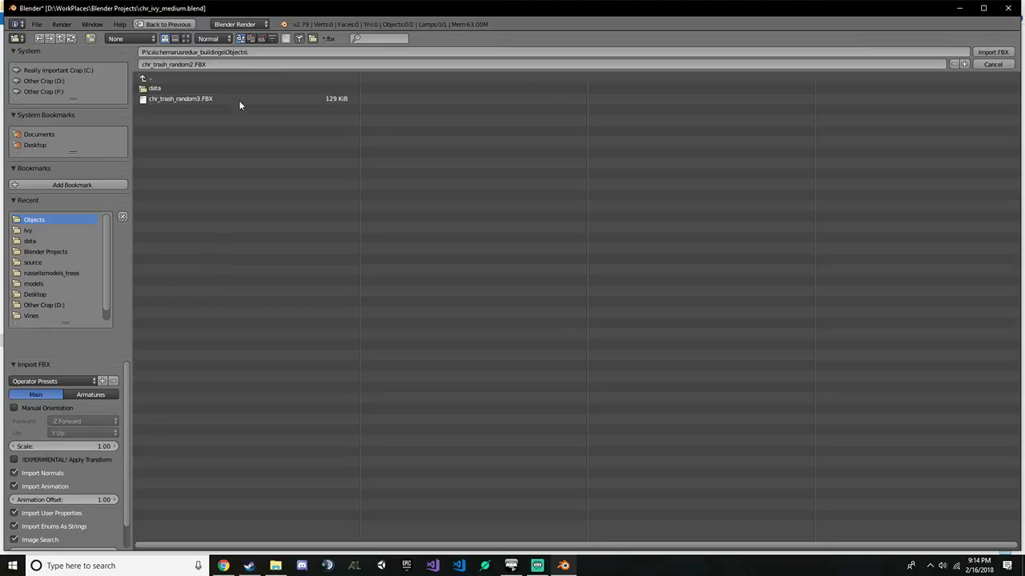
double_click(232, 98)
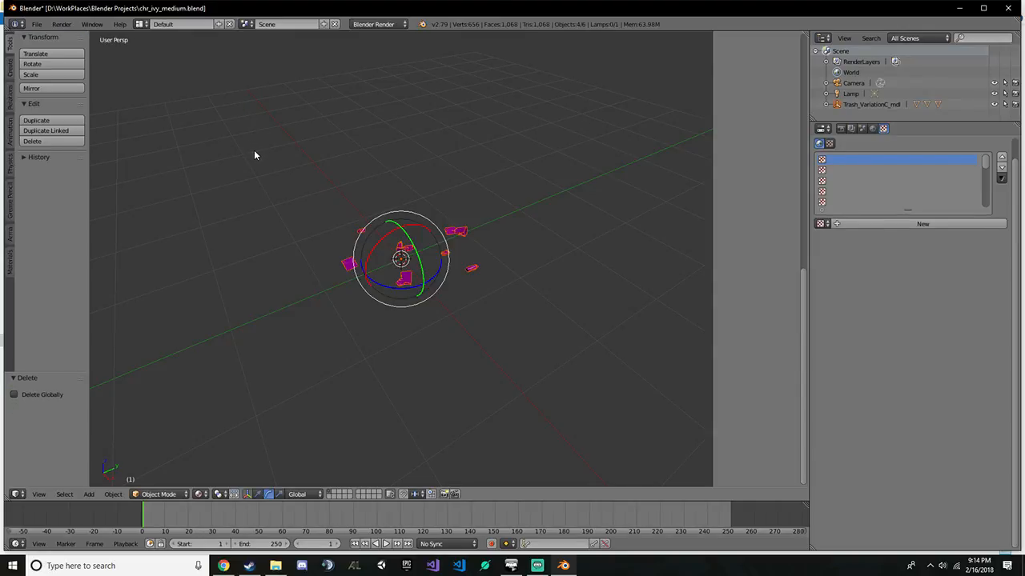
Enable the Arma object properties for Trash_VariationC_mdl_LOD0 and set its custom distance to 0
click(826, 104)
scroll(897, 92, down, 2)
click(907, 94)
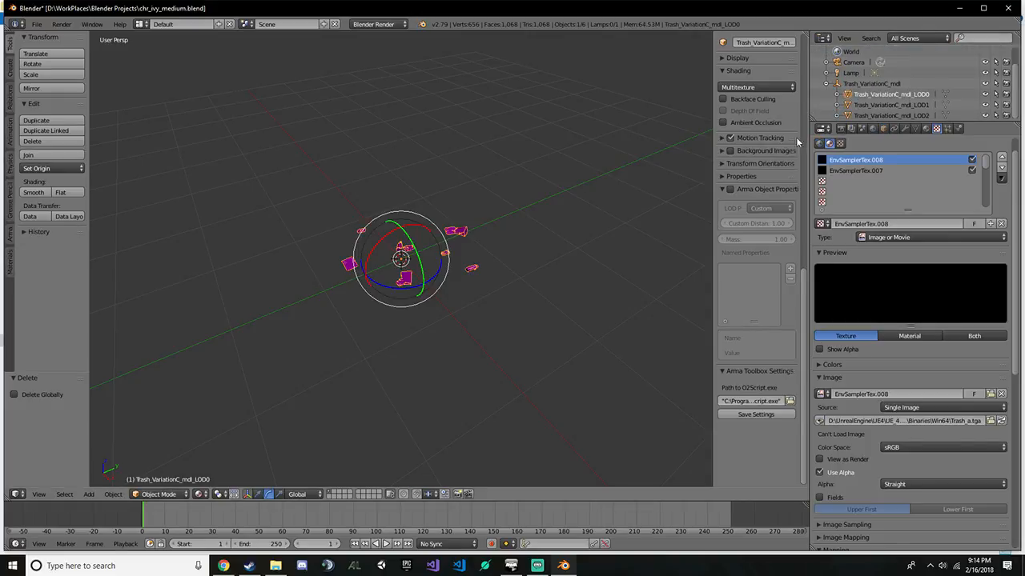
click(729, 189)
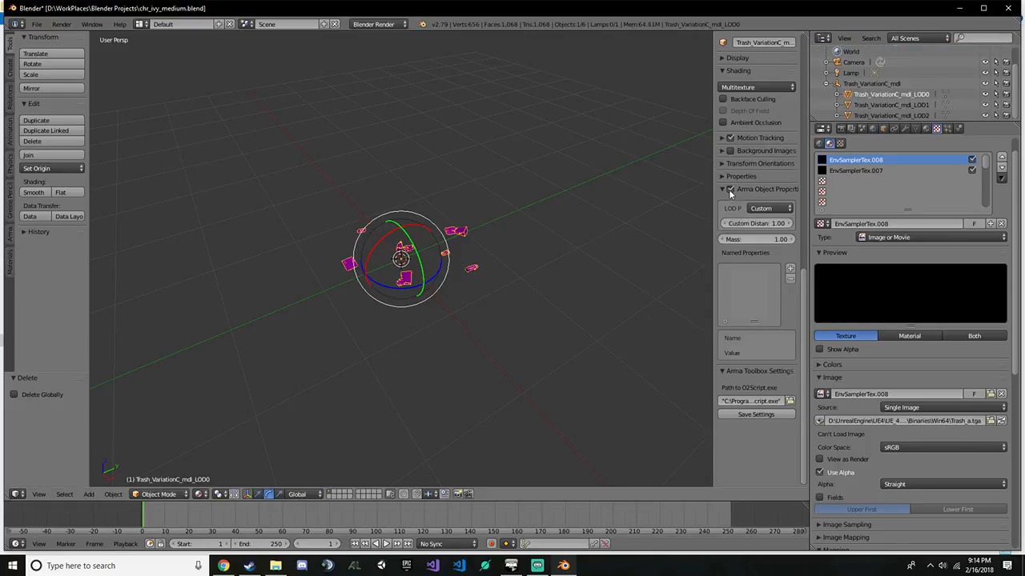
click(771, 223)
text(0)
key(Return)
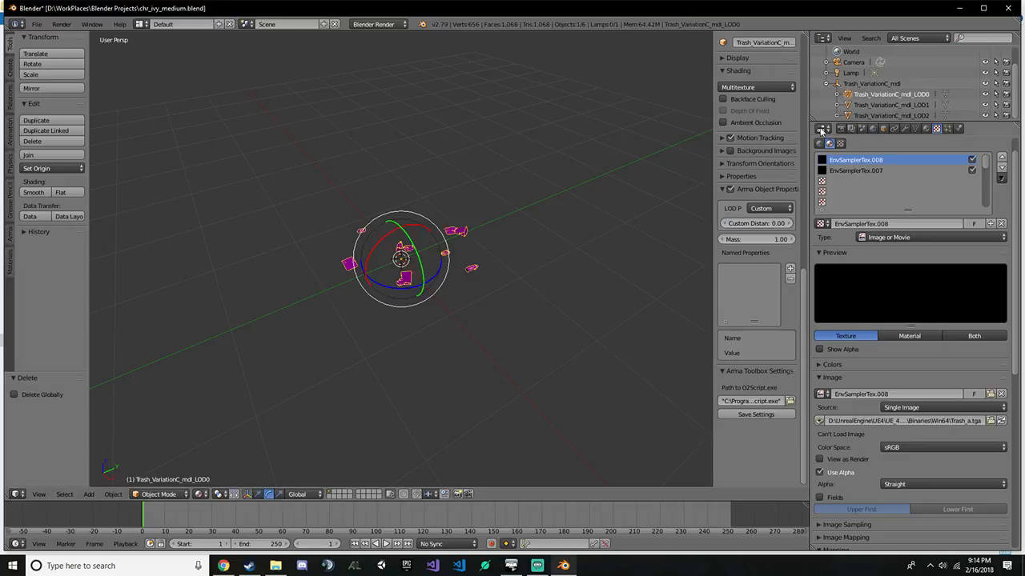
Enable the Arma object properties for Trash_VariationC_mdl_LOD2 and set its custom distance
click(905, 115)
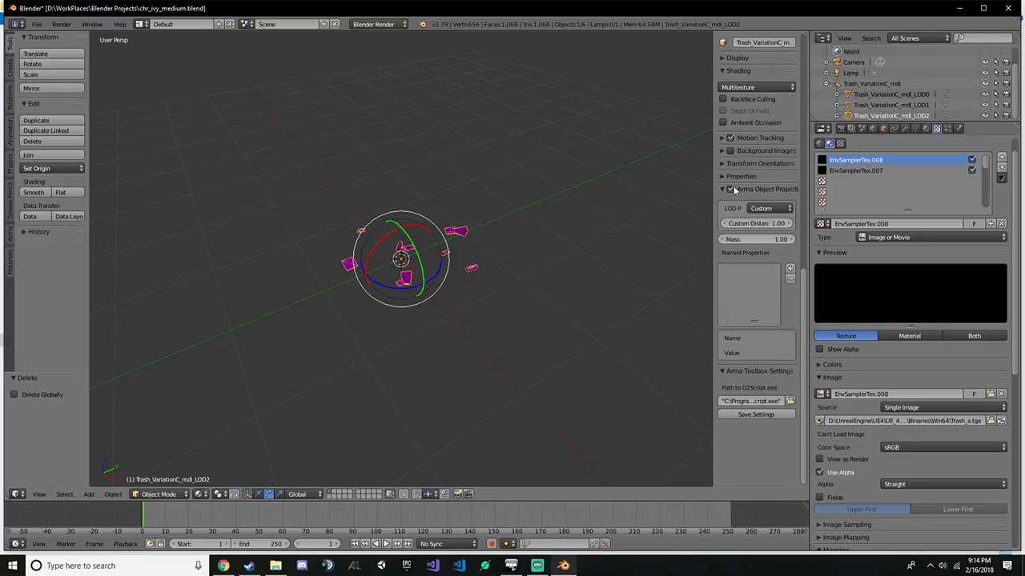
click(771, 223)
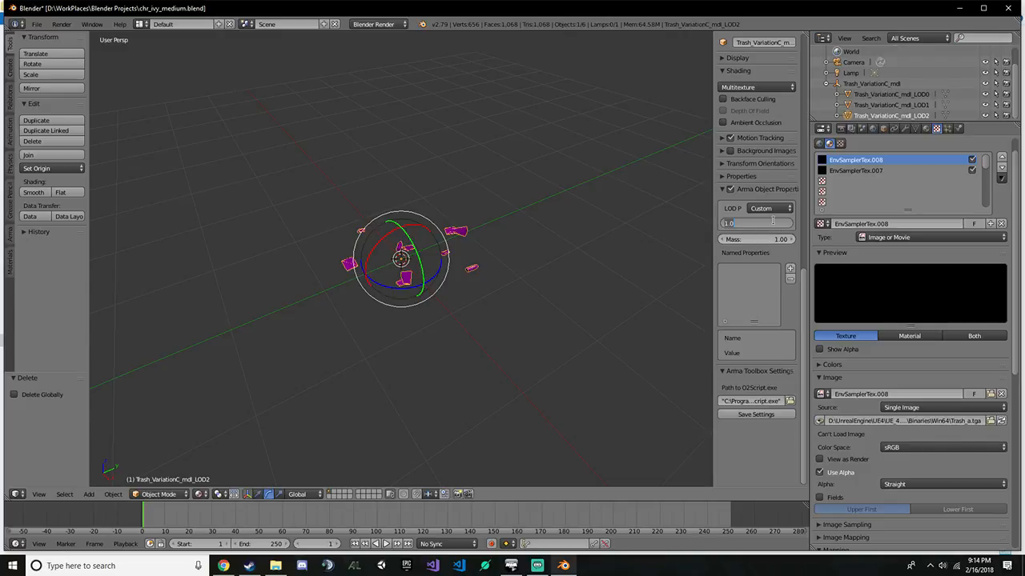
key(Return)
Enable the Arma object properties for Trash_VariationC_mdl_LOD1
click(896, 105)
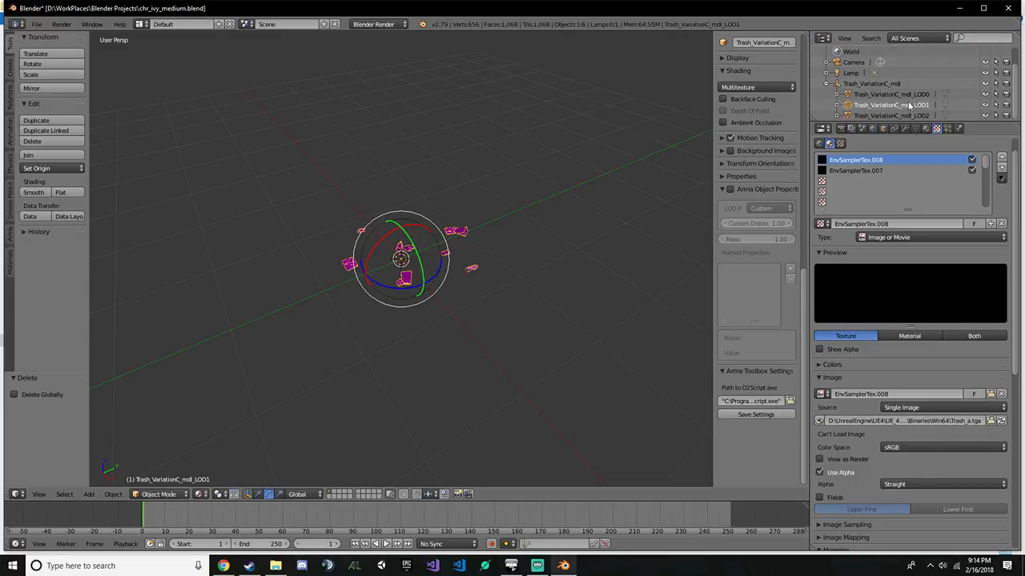
click(729, 189)
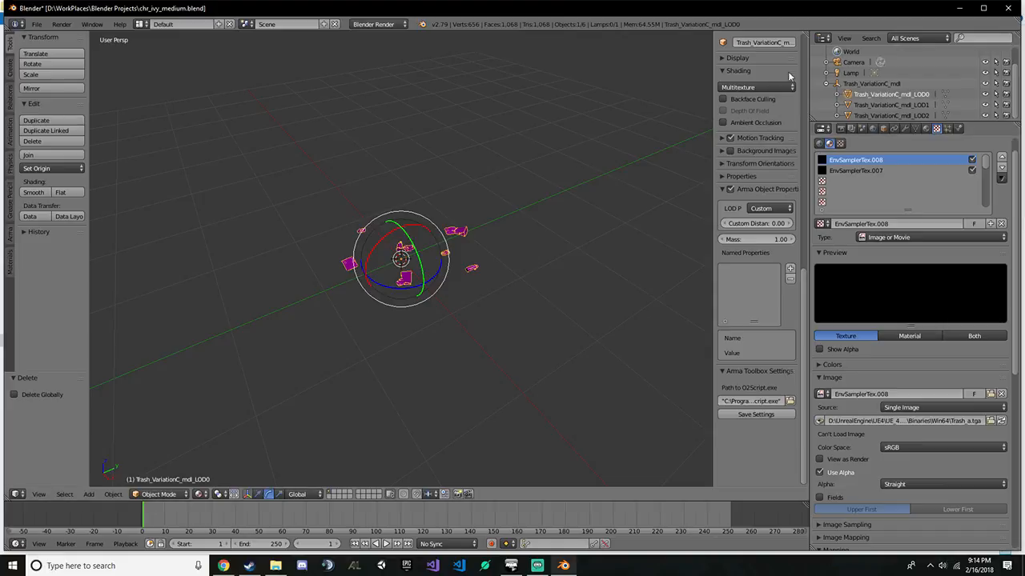
Apply the location, rotation and scale of the Trash_VariationC_mdl parent object
click(873, 83)
middle_drag(678, 189, 499, 196)
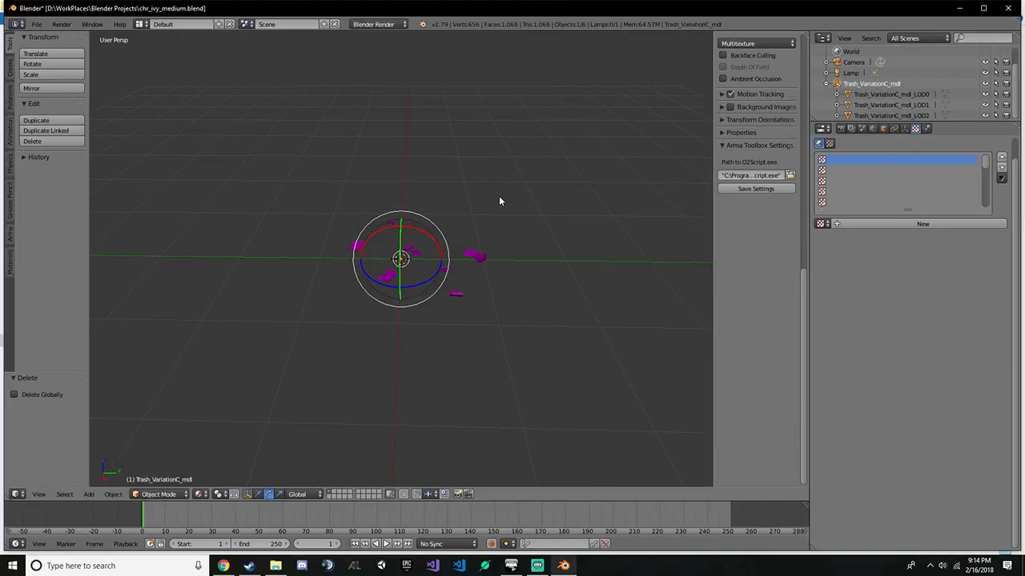
key(shift+a)
middle_drag(404, 175, 416, 184)
key(ctrl+a)
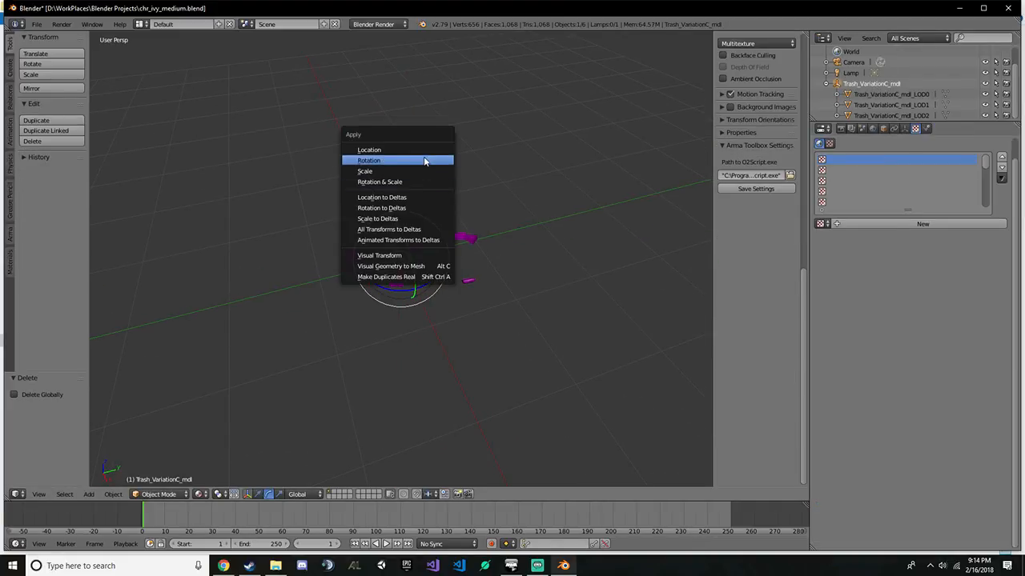
click(422, 155)
key(ctrl+a)
click(413, 187)
Apply the location, rotation and scale of the Trash_VariationC_mdl_LOD0 mesh
click(905, 95)
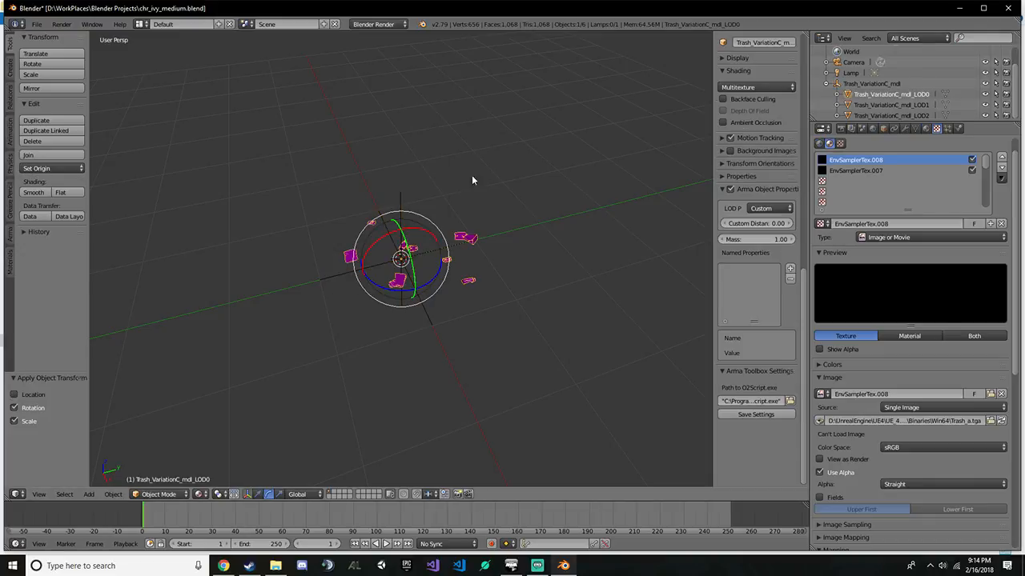
key(ctrl+a)
click(428, 146)
key(ctrl+a)
click(410, 193)
Apply the location, rotation and scale of the Trash_VariationC_mdl_LOD1 and Trash_VariationC_mdl_LOD2 meshes
click(891, 105)
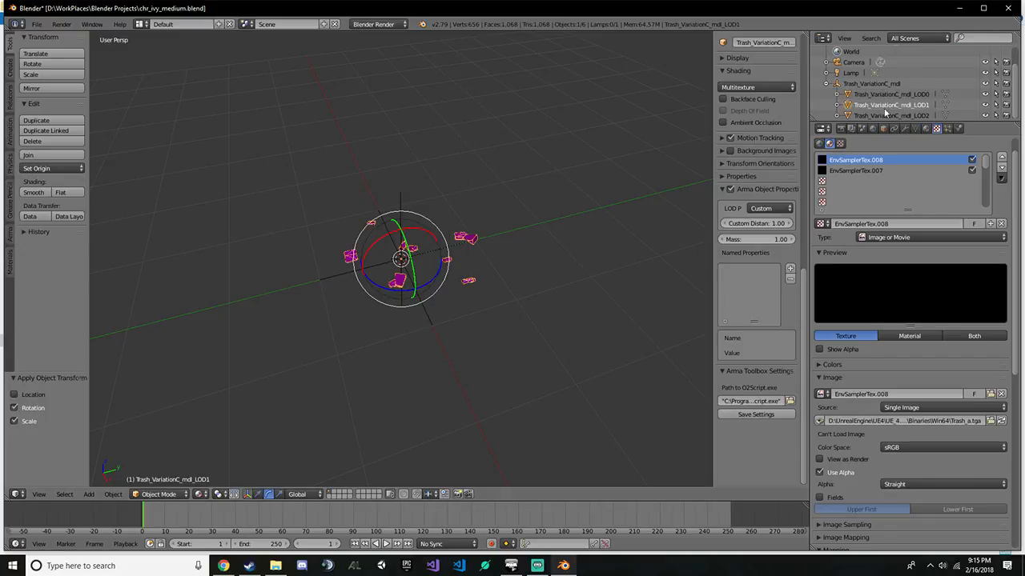
key(ctrl+a)
click(401, 206)
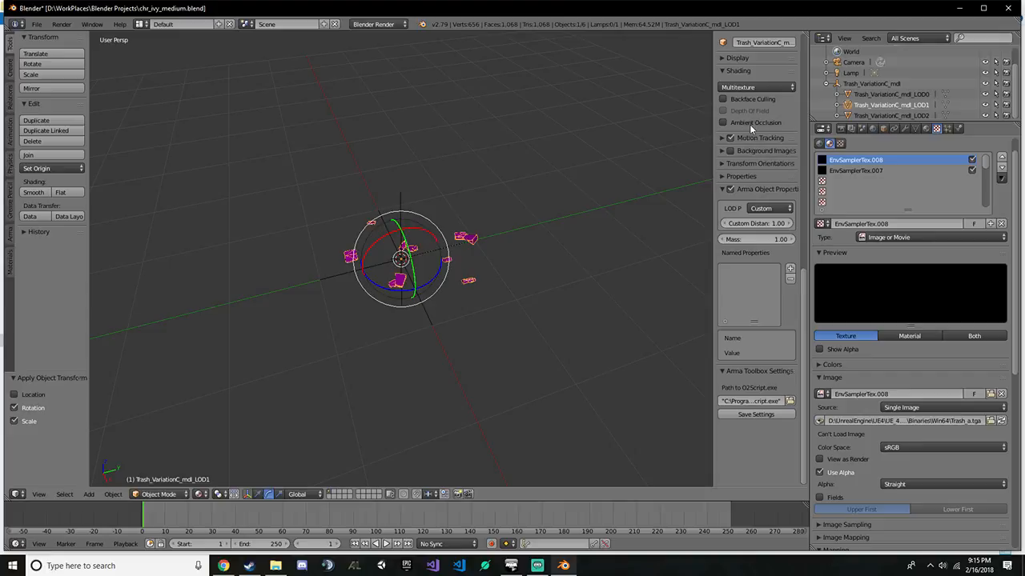
click(891, 115)
key(ctrl+a)
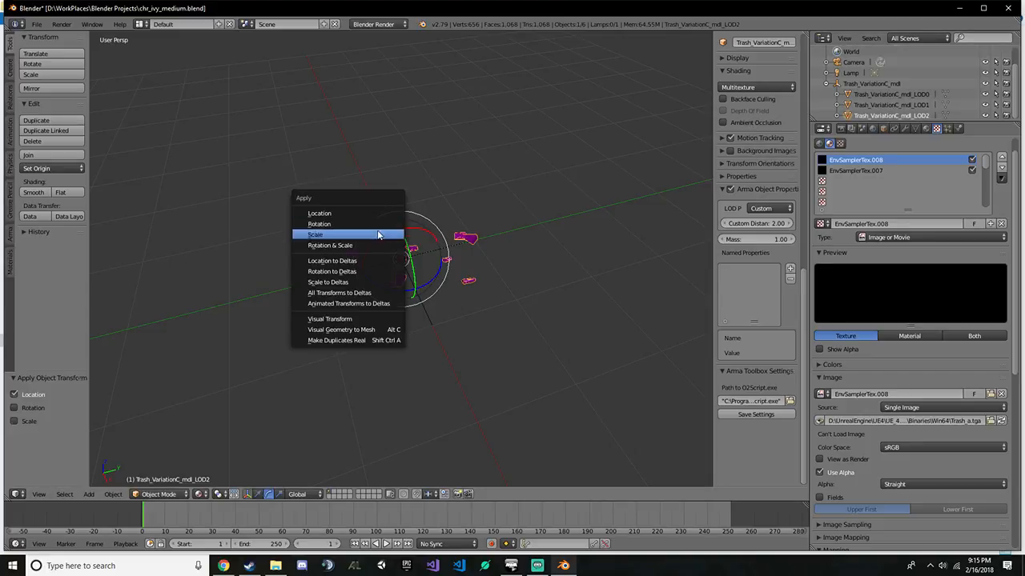
click(392, 228)
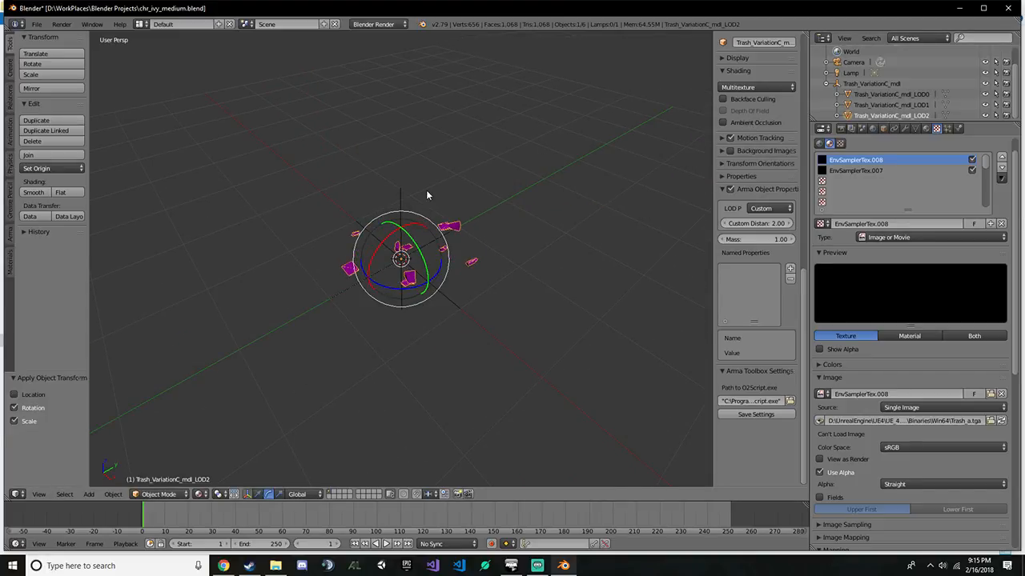
Export the scene as an Arma 2/3 P3D file named chr_trash_random3.p3d in the Objects folder
click(37, 24)
mouse_move(74, 243)
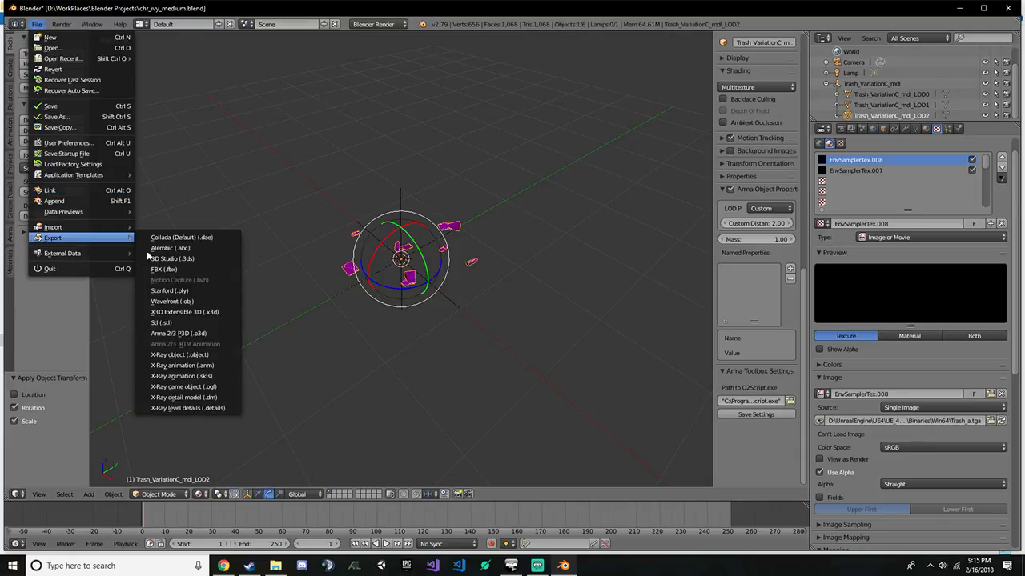
click(223, 333)
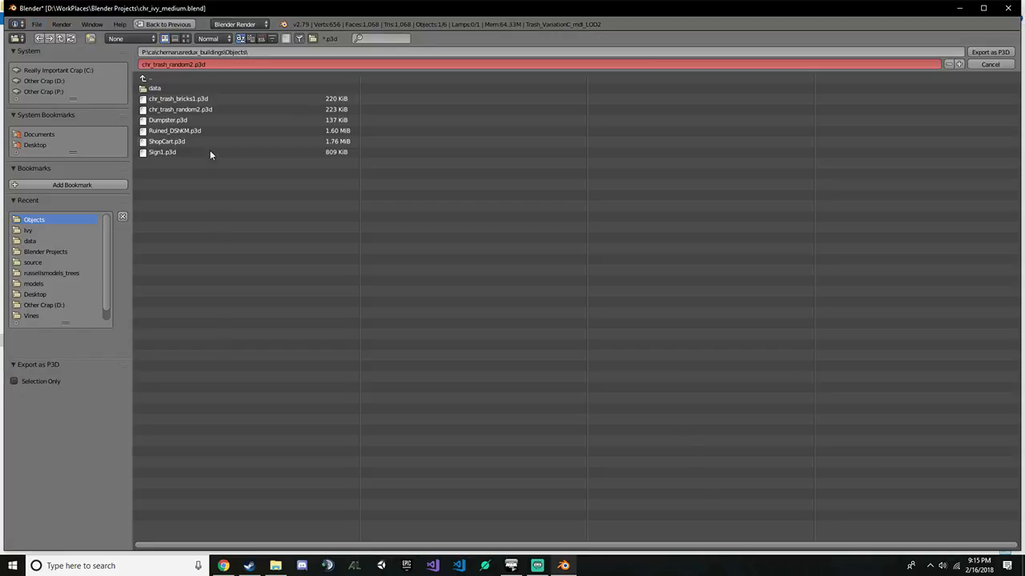
click(221, 109)
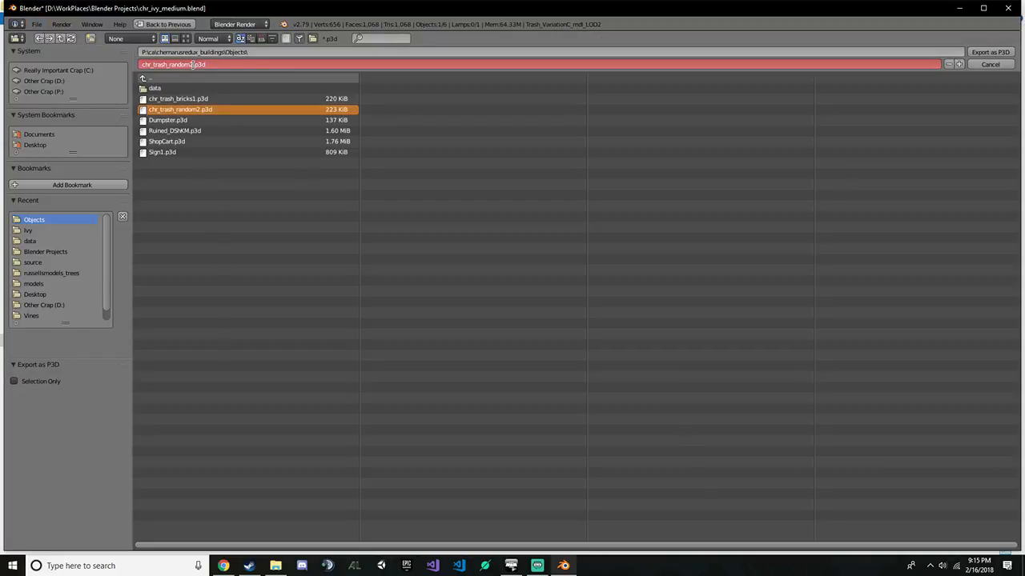
key(Return)
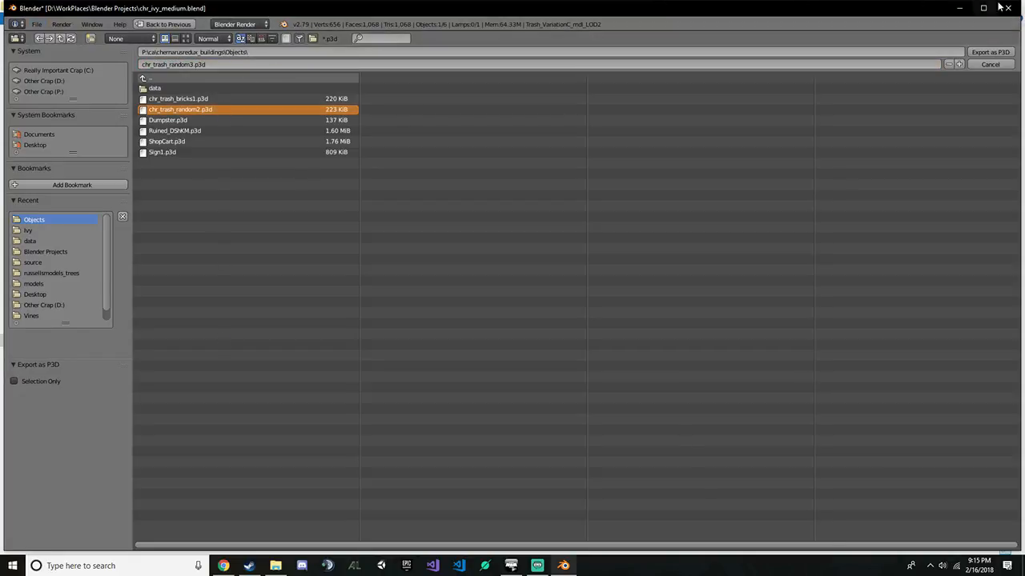
click(1007, 54)
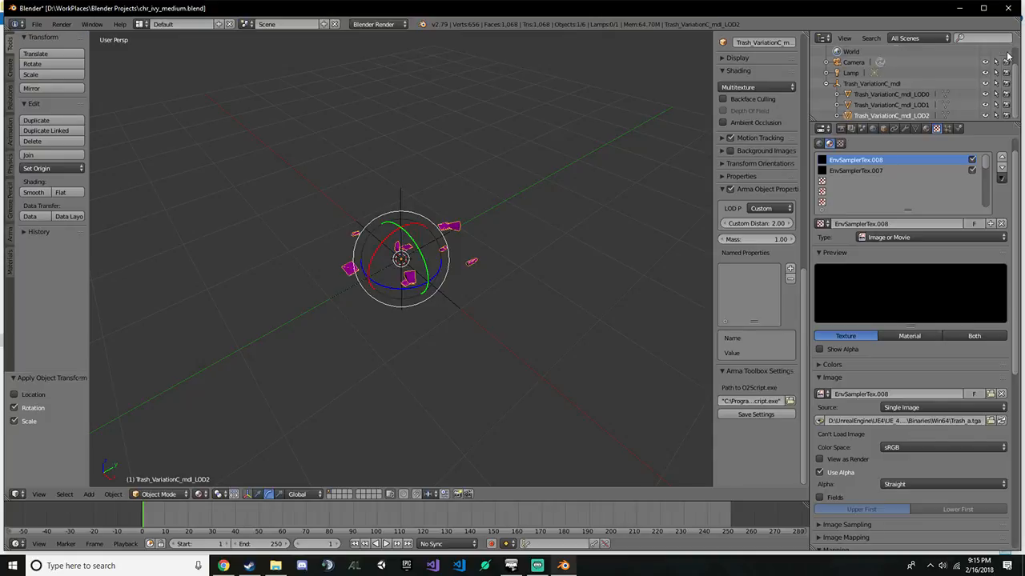
Minimize Blender and open chr_trash_random3.p3d from the Objects folder in Object Builder
click(957, 8)
double_click(228, 110)
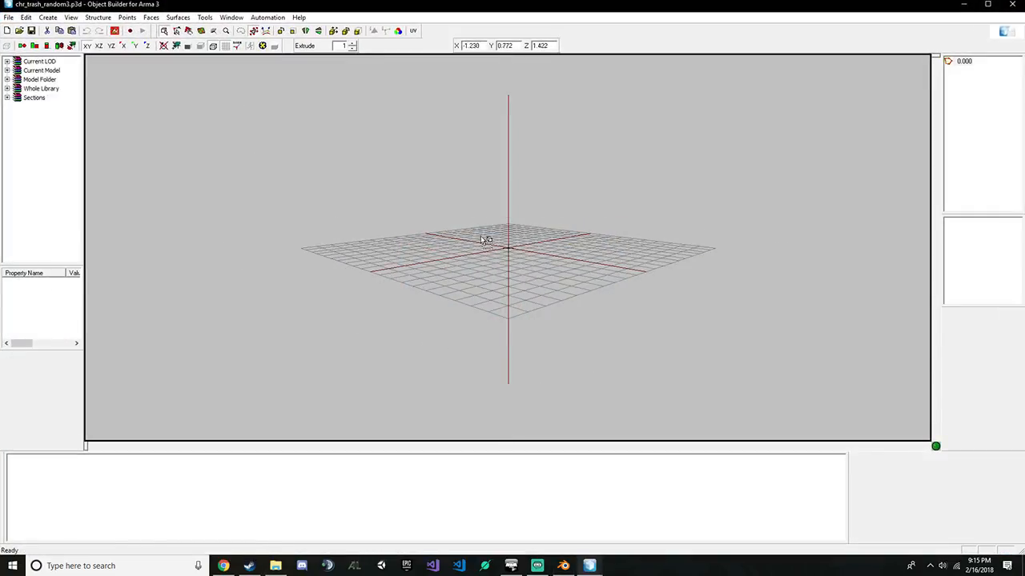
Select all geometry in the 0.000 LOD and run Find Components on it
drag(435, 179, 576, 329)
scroll(558, 268, up, 5)
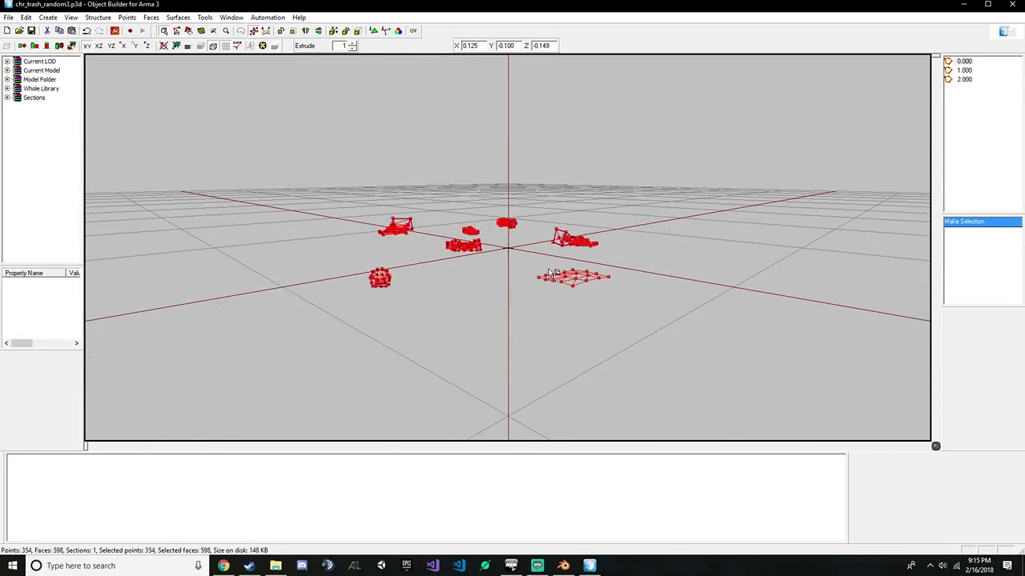
scroll(553, 273, down, 5)
click(126, 17)
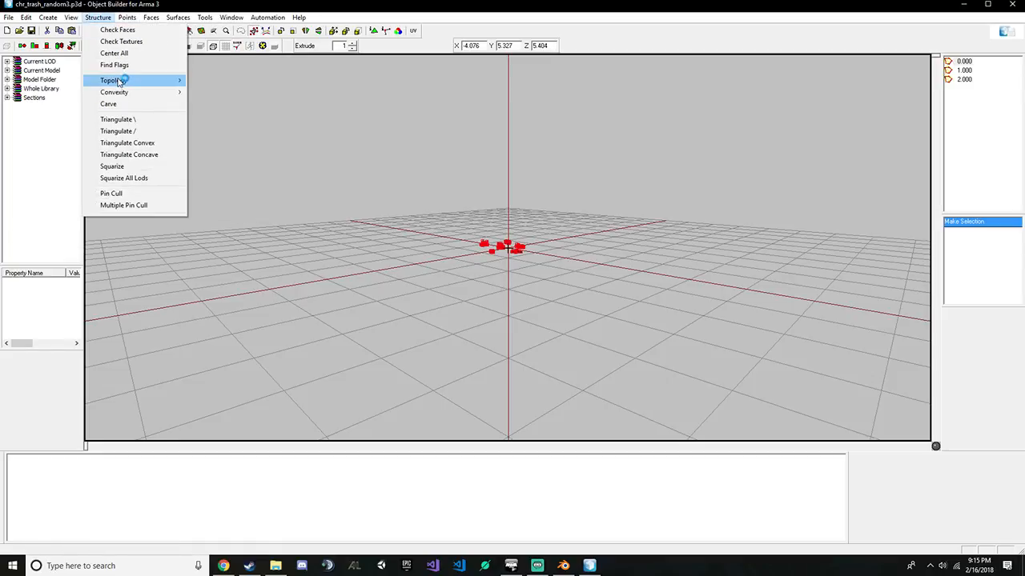
mouse_move(118, 82)
click(218, 105)
Select Component01 through Component10 and save them as a new named selection called random0
click(95, 468)
shift+click(36, 461)
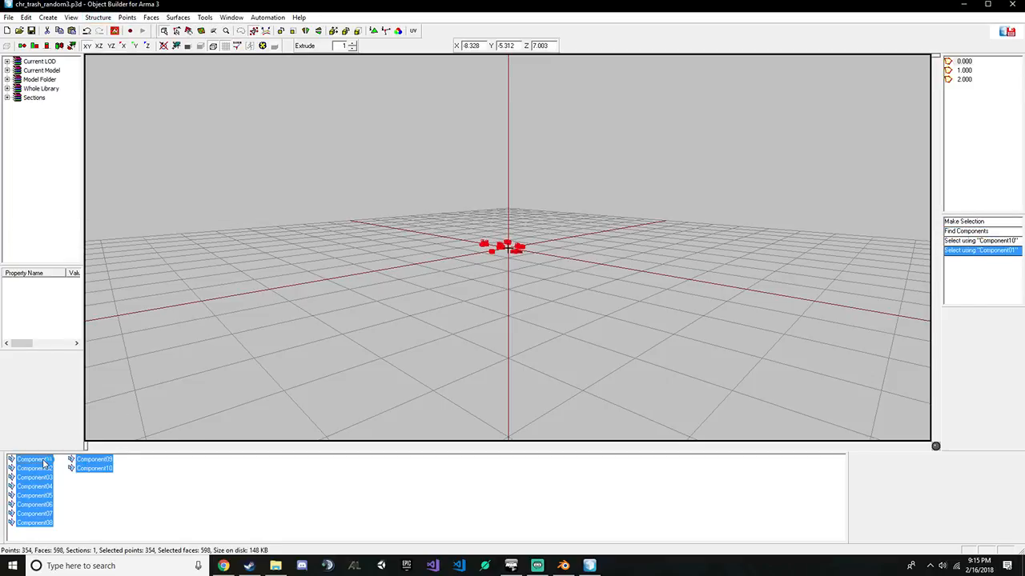
right_click(44, 463)
click(76, 286)
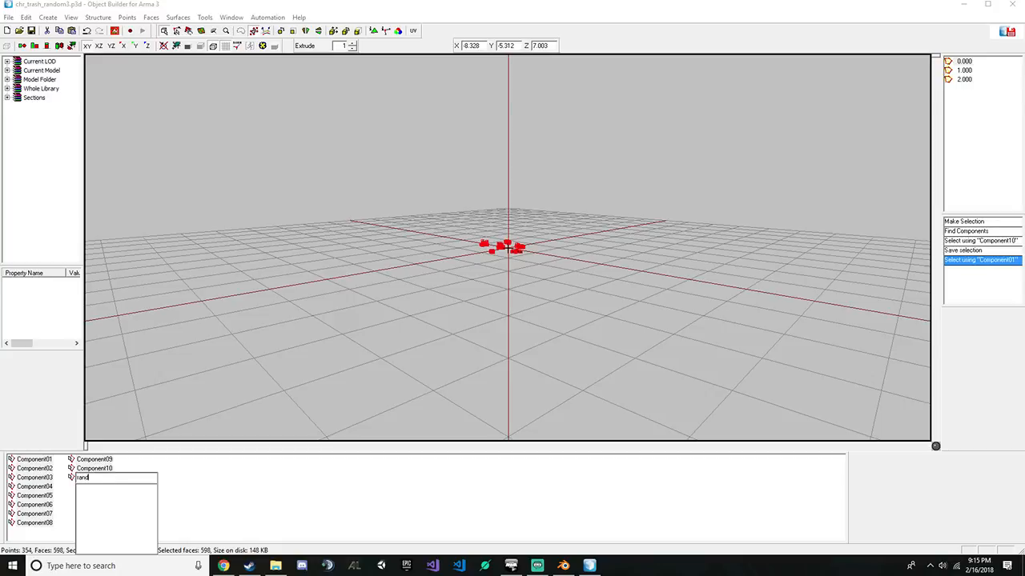
text(random0)
key(Return)
Delete the named selections Component01 through Component10 from the 0.000 LOD, keeping random0
click(95, 468)
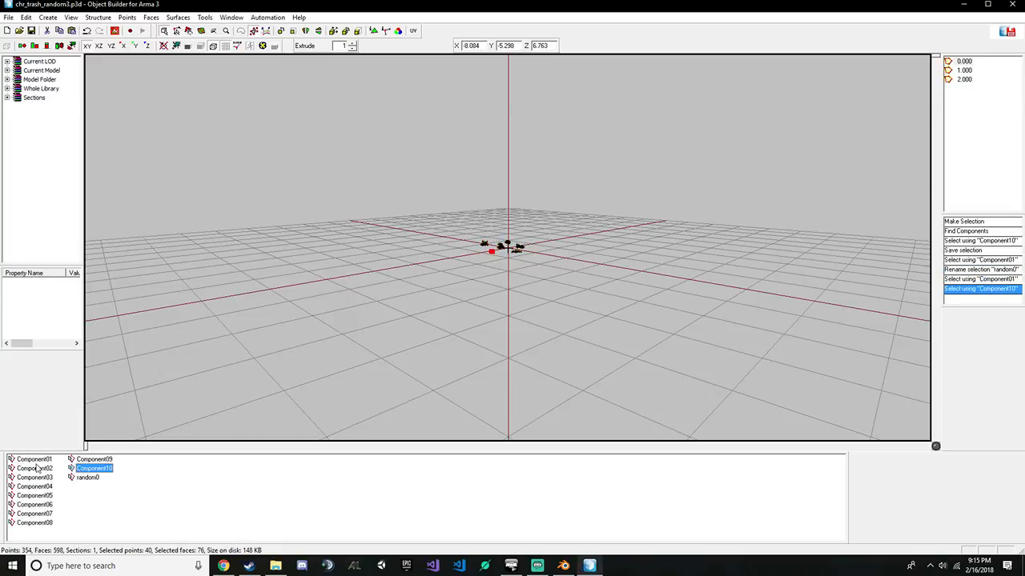
shift+click(35, 459)
right_click(37, 460)
click(64, 299)
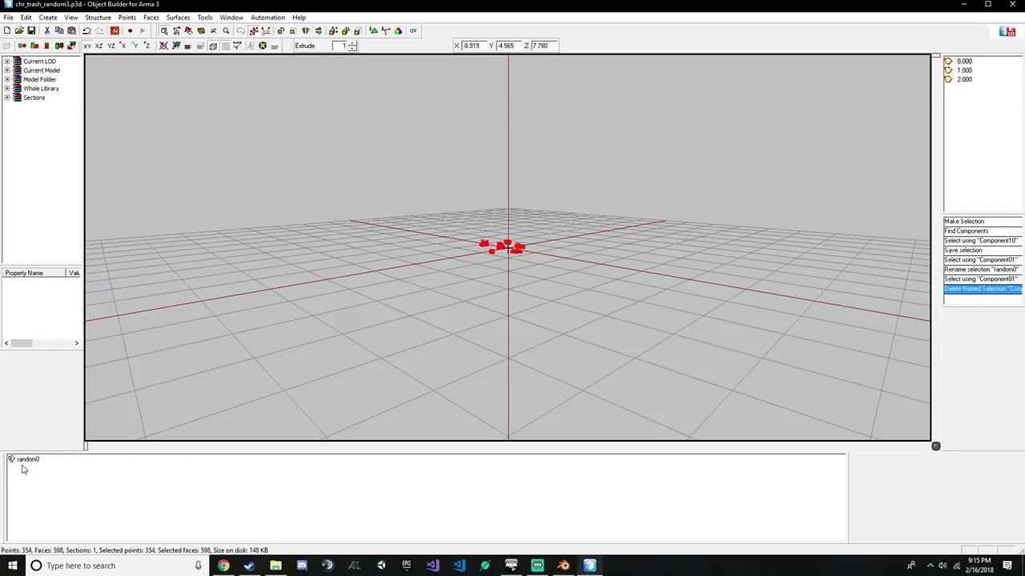
Assign the texture chr_trash_random2.paa from the data folder to all faces of the 0.000 LOD
click(27, 463)
drag(364, 212, 693, 381)
key(e)
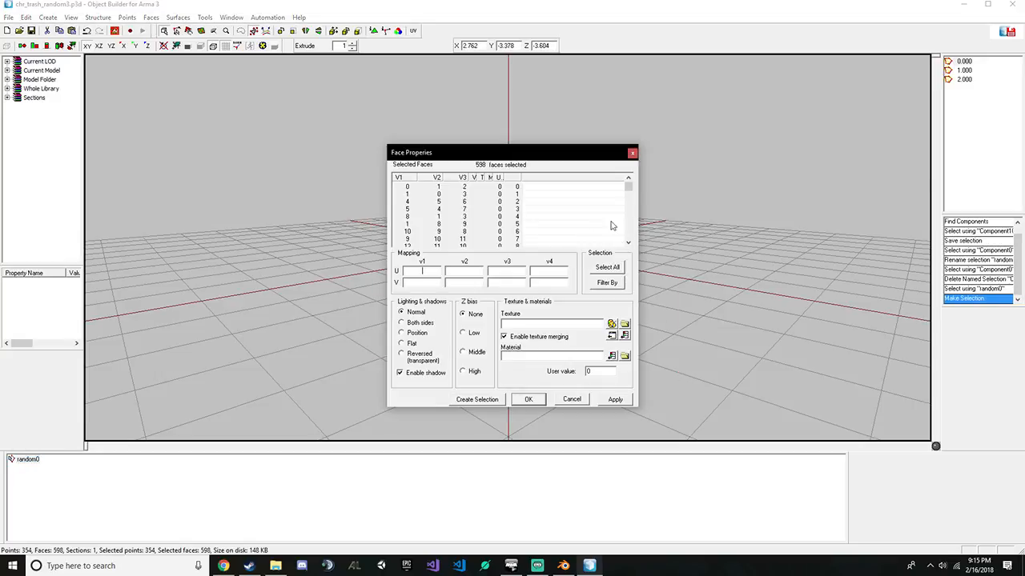
click(624, 325)
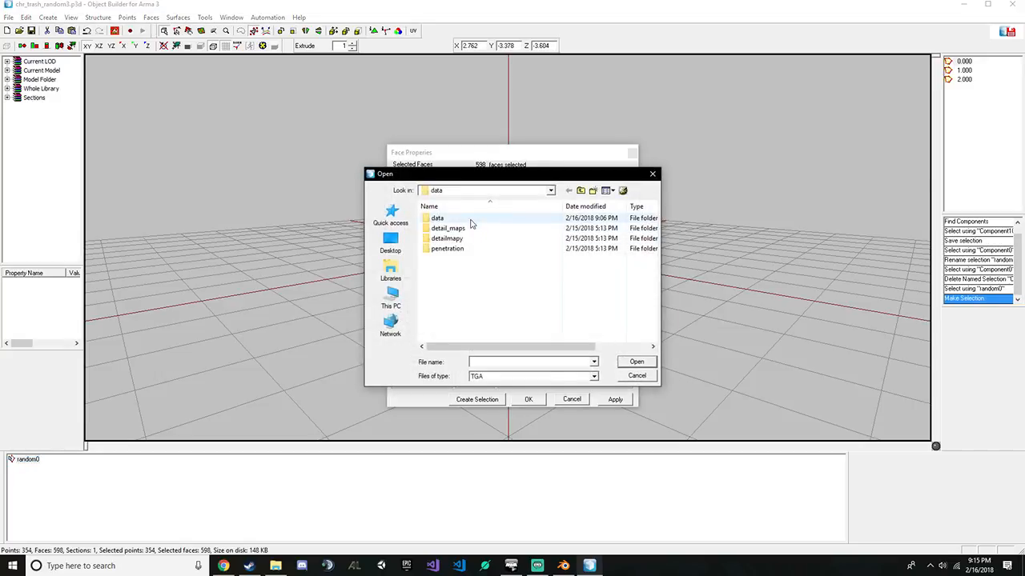
click(480, 376)
click(513, 395)
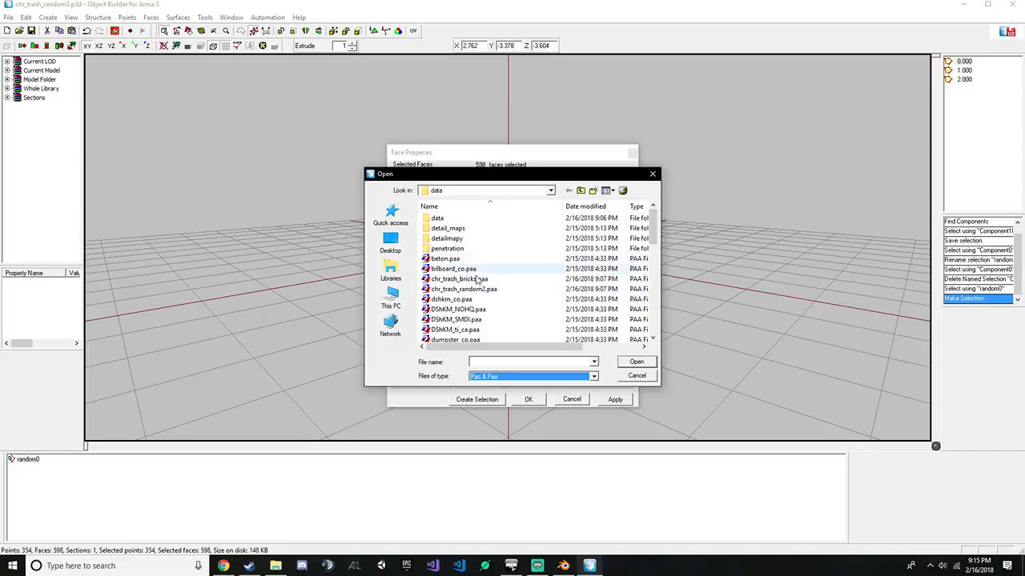
double_click(487, 293)
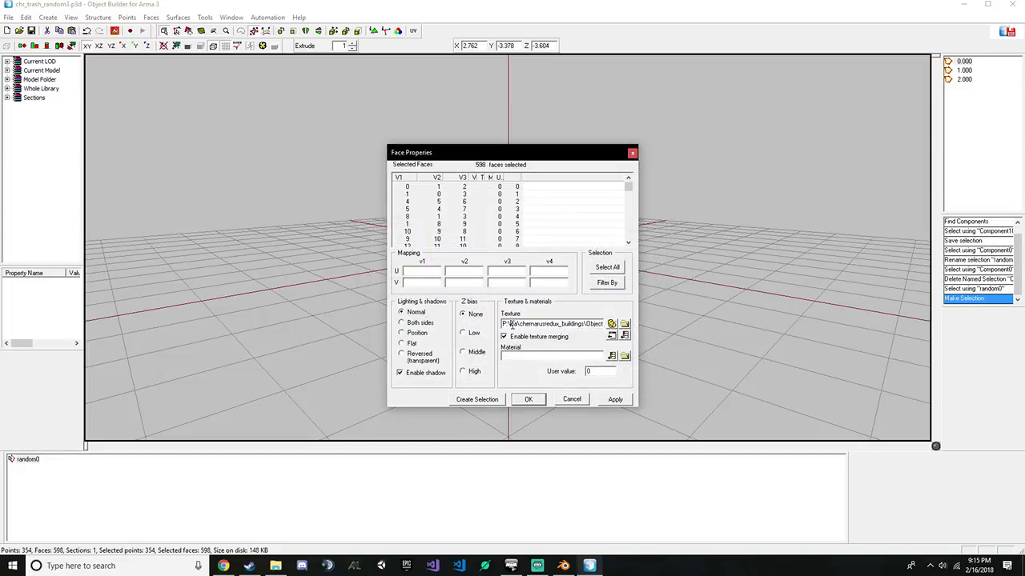
click(615, 399)
key(Escape)
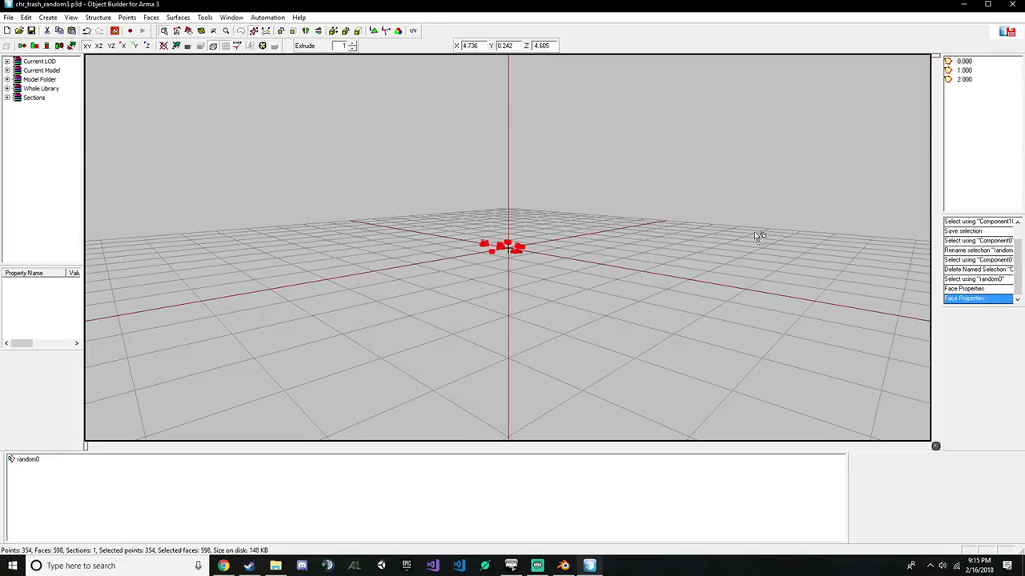
Switch to the 1.000 LOD, select all its geometry and run Find Components on it
click(966, 72)
drag(372, 176, 566, 333)
key(e)
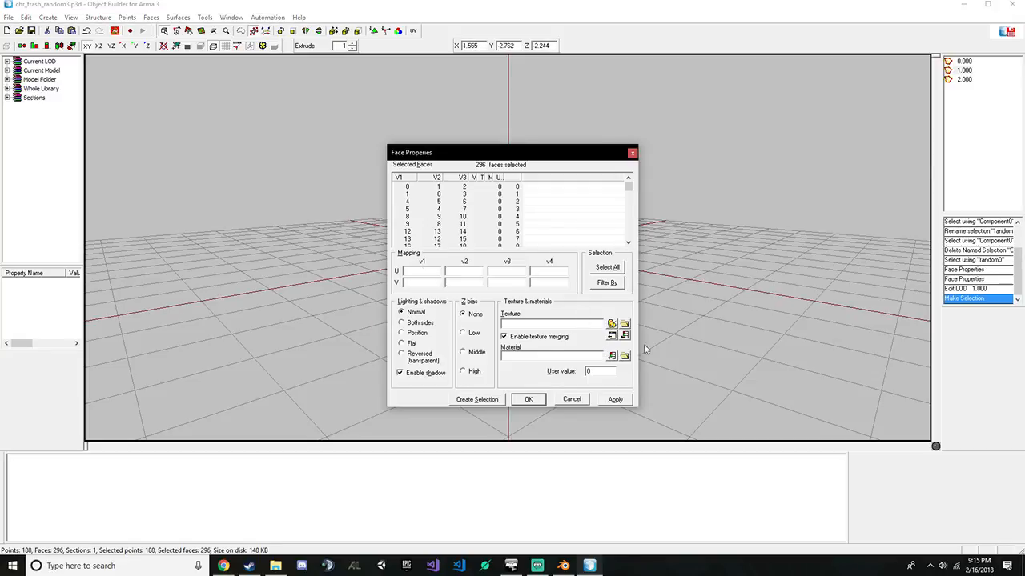
click(576, 399)
click(97, 16)
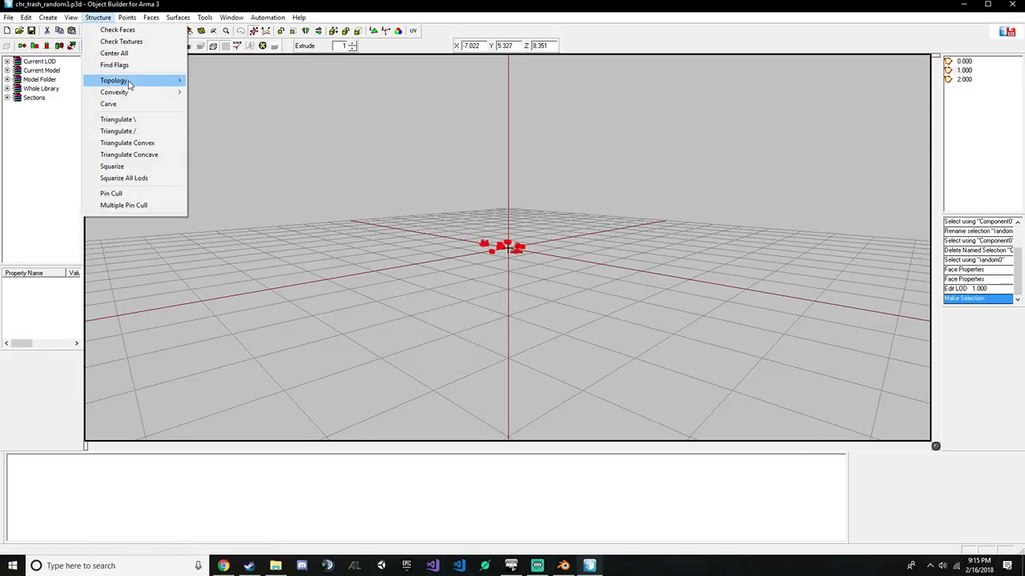
mouse_move(104, 80)
click(233, 104)
Save Component01 through Component10 of the 1.000 LOD as a new named selection called random1
click(95, 468)
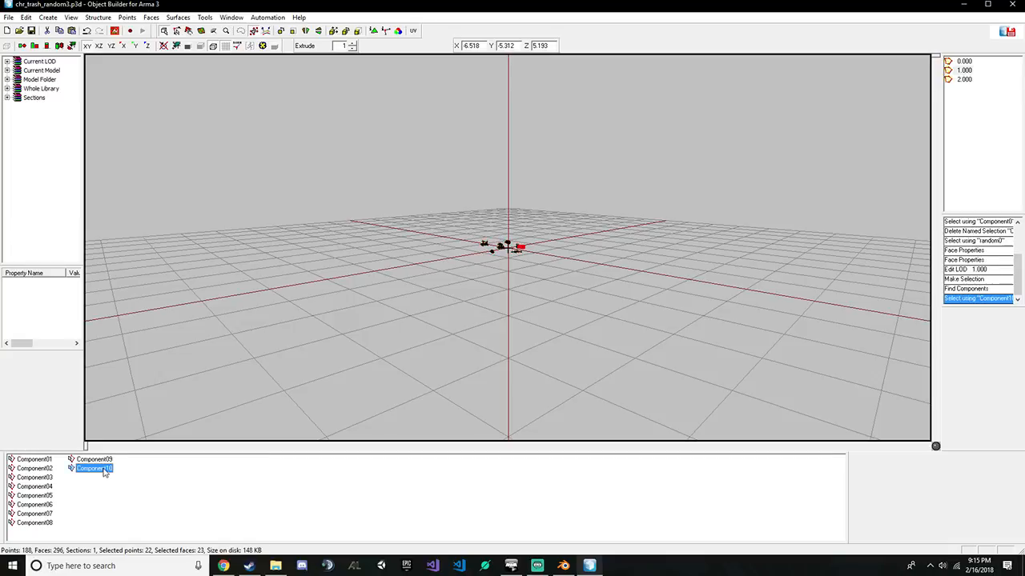
right_click(37, 468)
shift+click(33, 461)
right_click(33, 463)
click(48, 282)
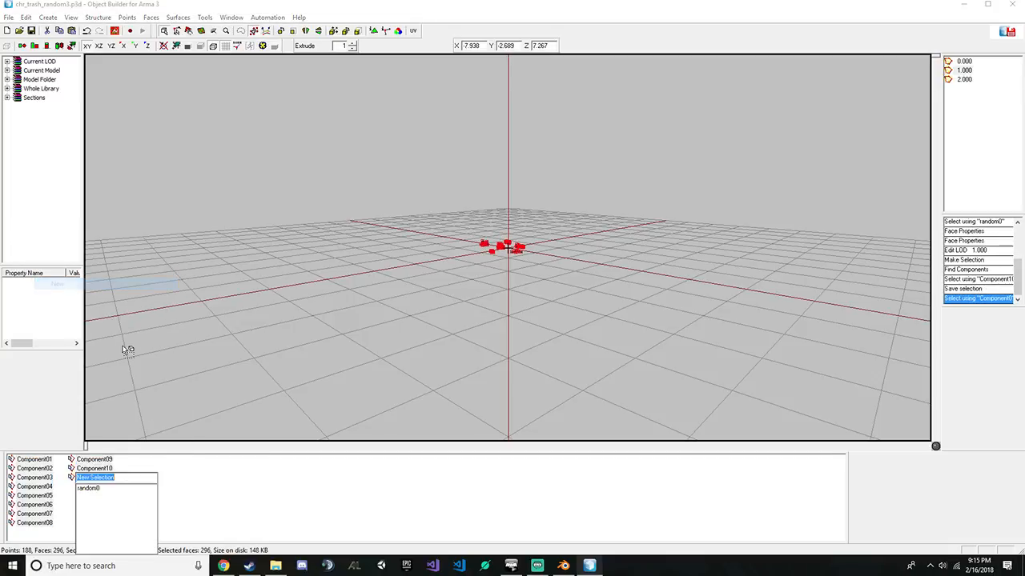
text(random1)
key(Return)
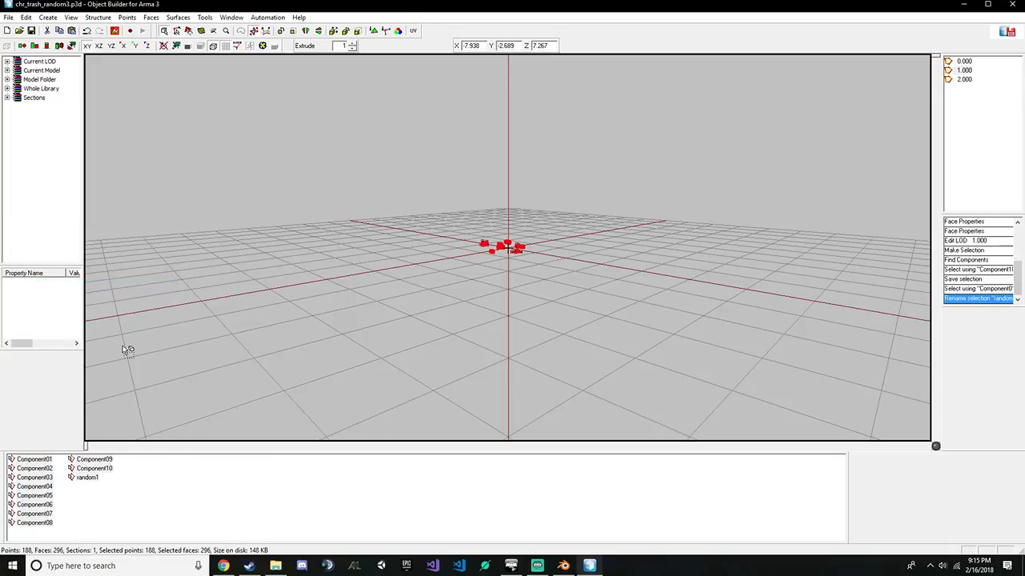
Delete the named selections Component01 through Component10 from the 1.000 LOD, keeping random1
click(94, 468)
shift+click(47, 462)
right_click(46, 462)
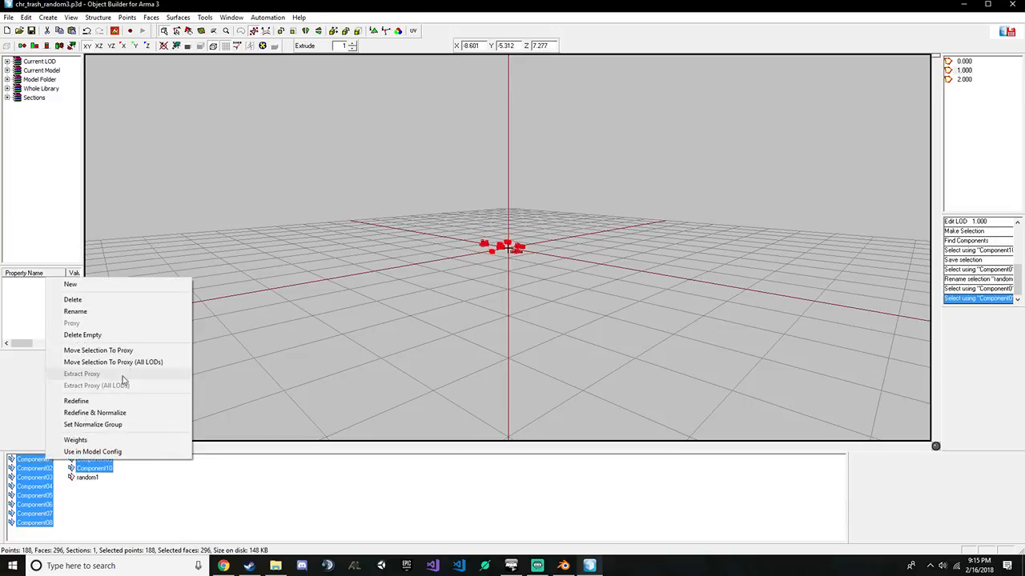
click(125, 299)
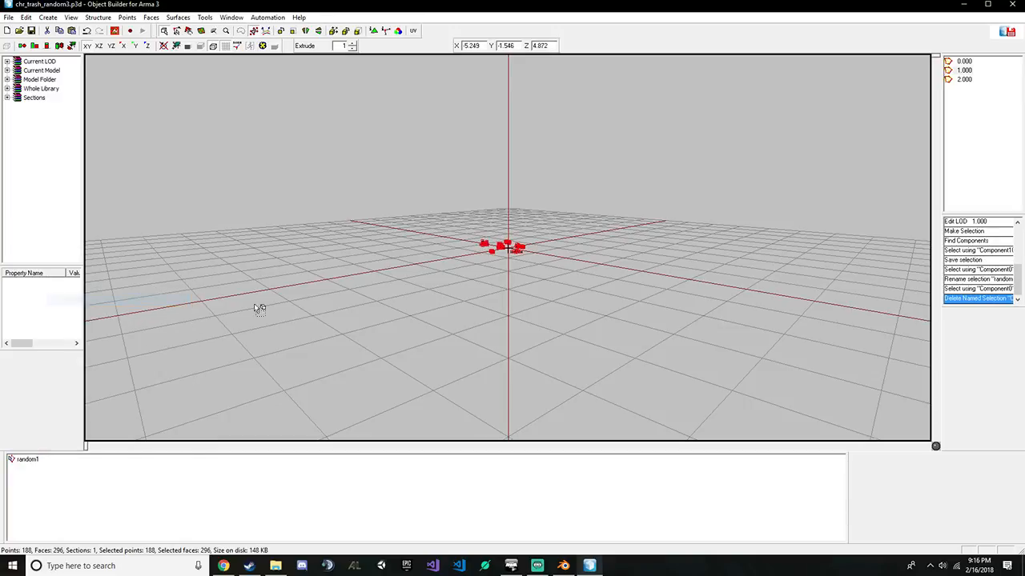
Assign the texture chr_trash_random2.paa from the data folder to all faces of the random1 selection in the 1.000 LOD
click(37, 462)
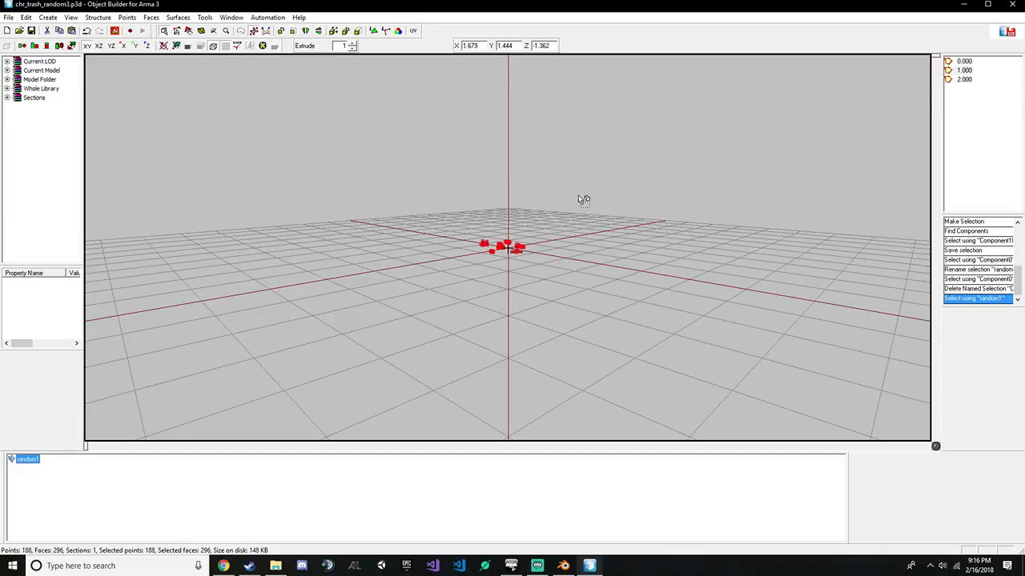
key(e)
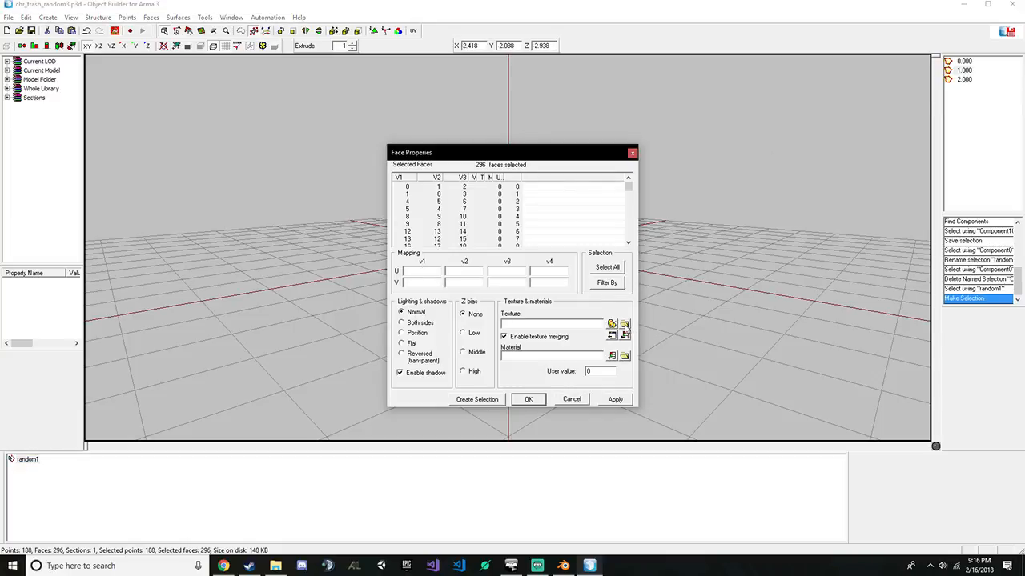
click(624, 325)
scroll(505, 270, down, 2)
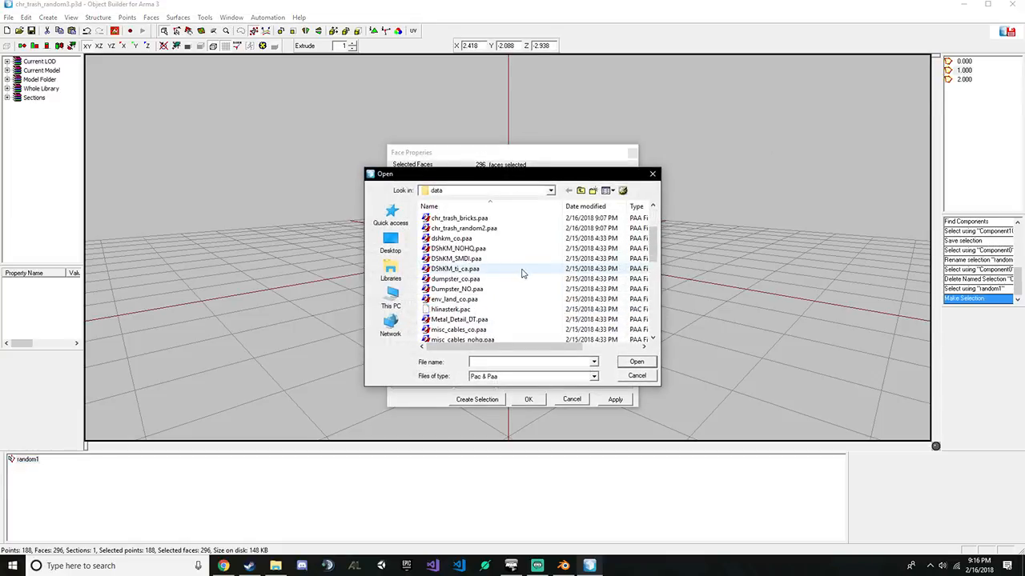
scroll(519, 264, up, 1)
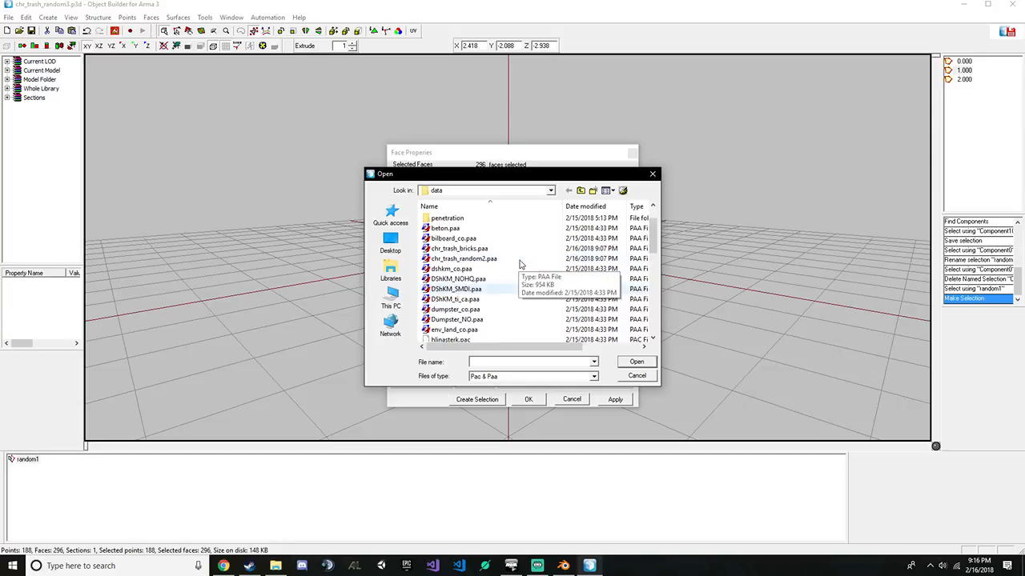
double_click(480, 258)
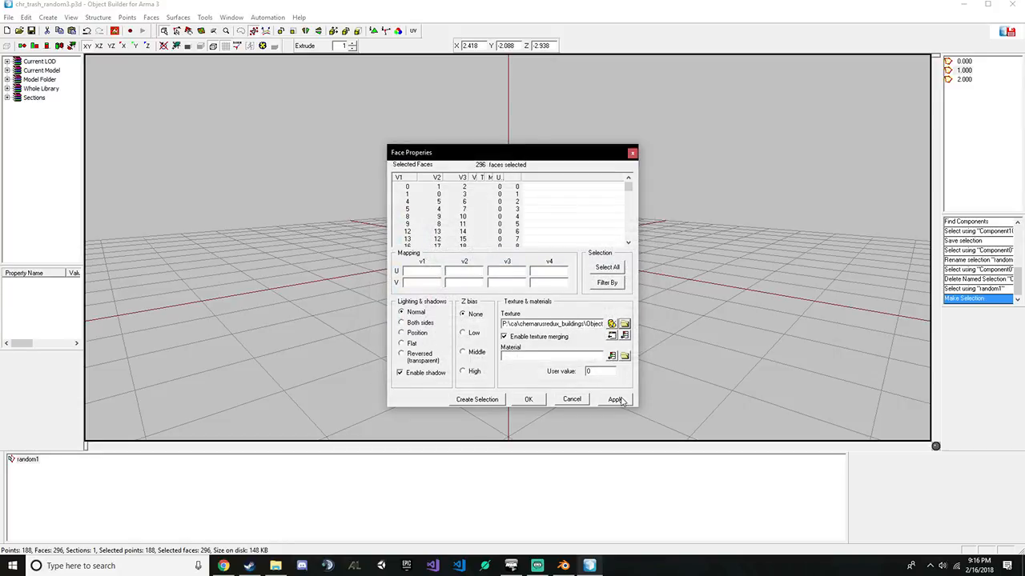
click(623, 325)
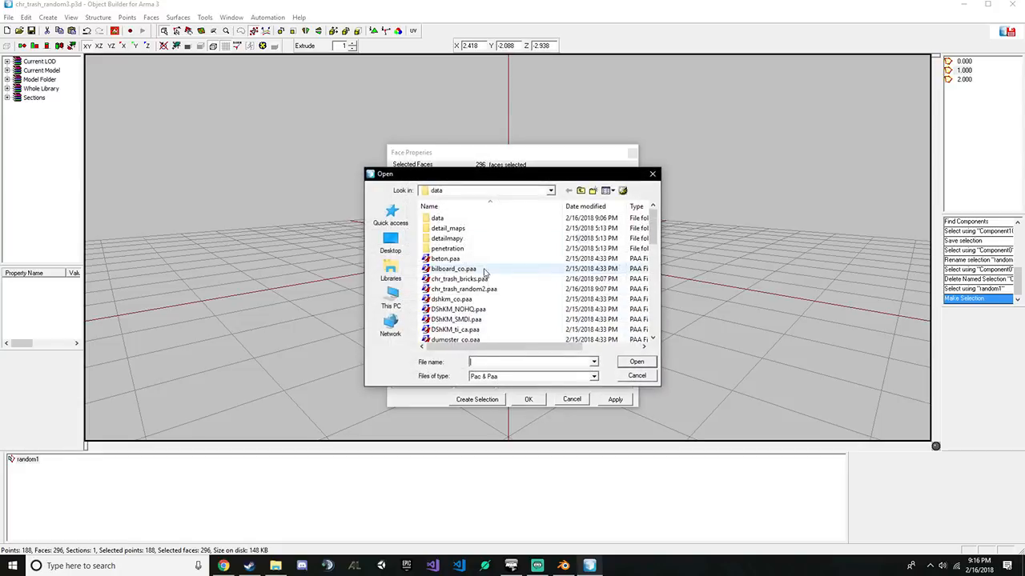
scroll(502, 258, down, 1)
double_click(503, 258)
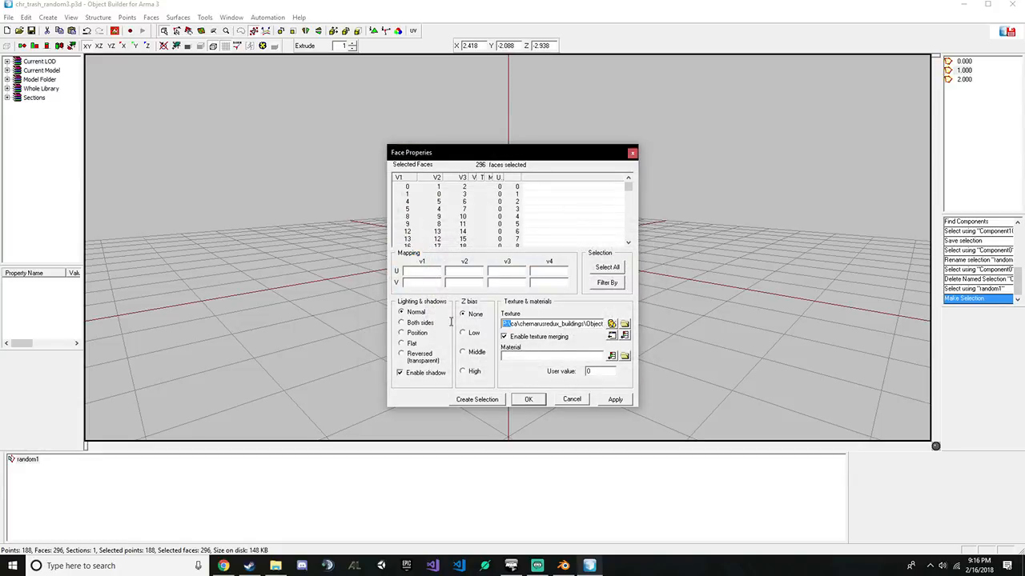
click(615, 399)
click(527, 398)
Switch to the 2.000 LOD and select all its geometry
click(965, 79)
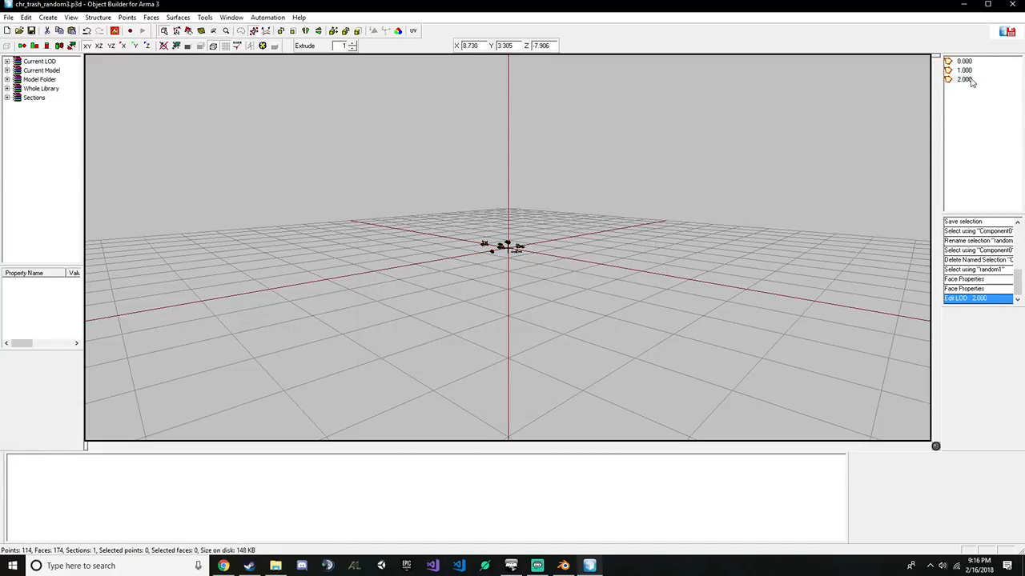
drag(391, 96, 639, 307)
key(e)
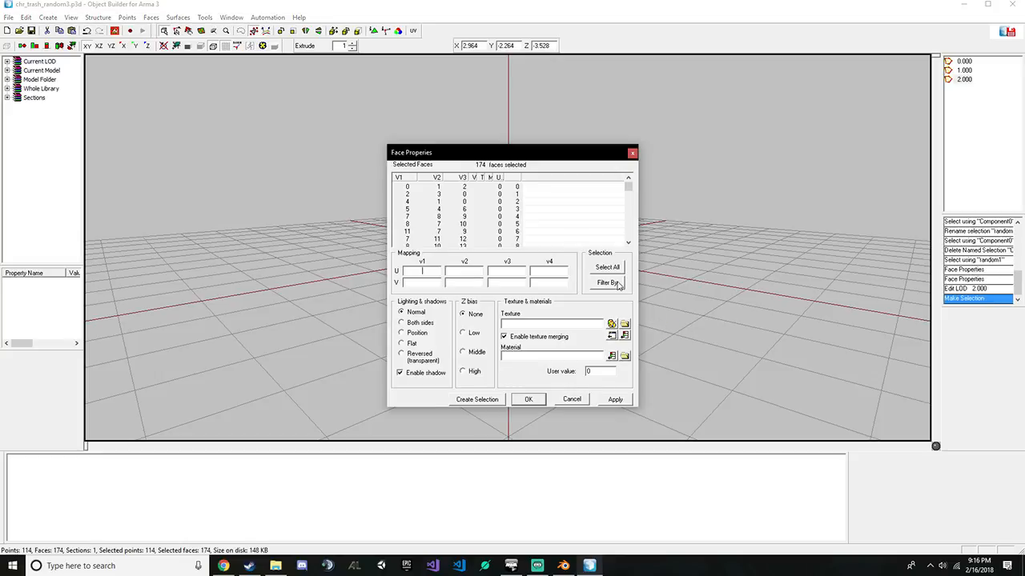
click(624, 324)
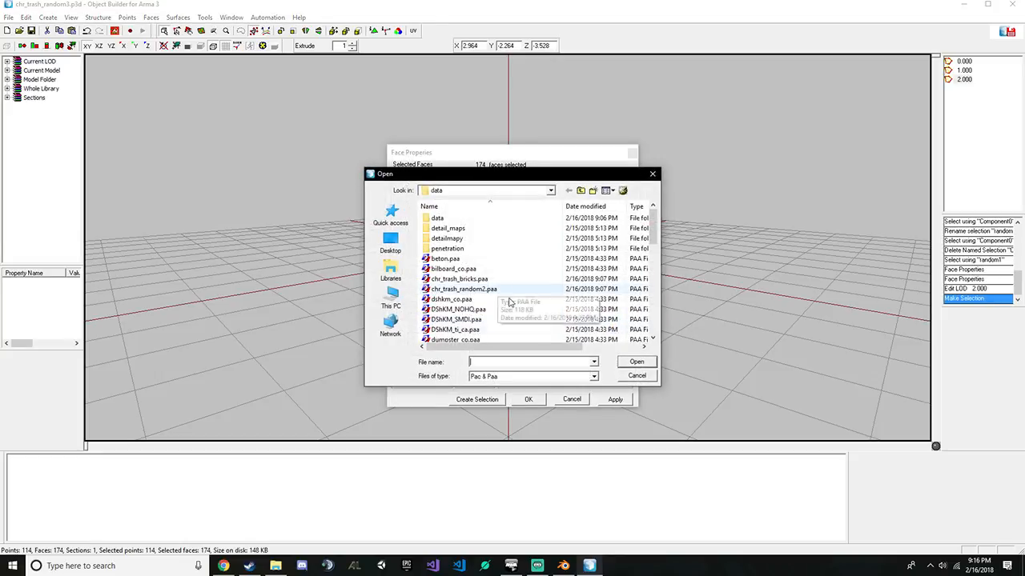
click(636, 376)
click(574, 400)
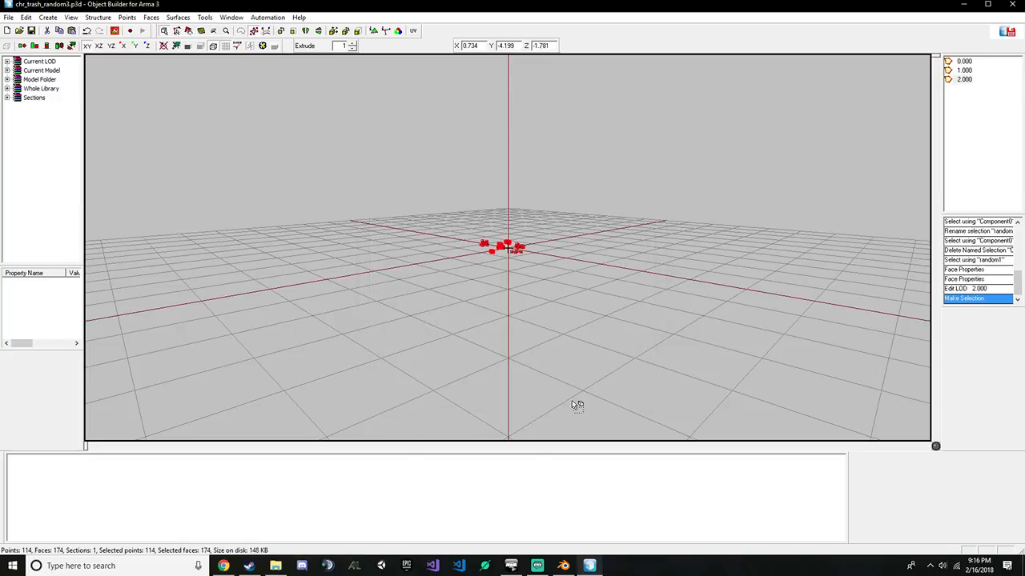
Run Find Components on all the geometry of the 2.000 LOD
drag(442, 151, 668, 359)
click(97, 17)
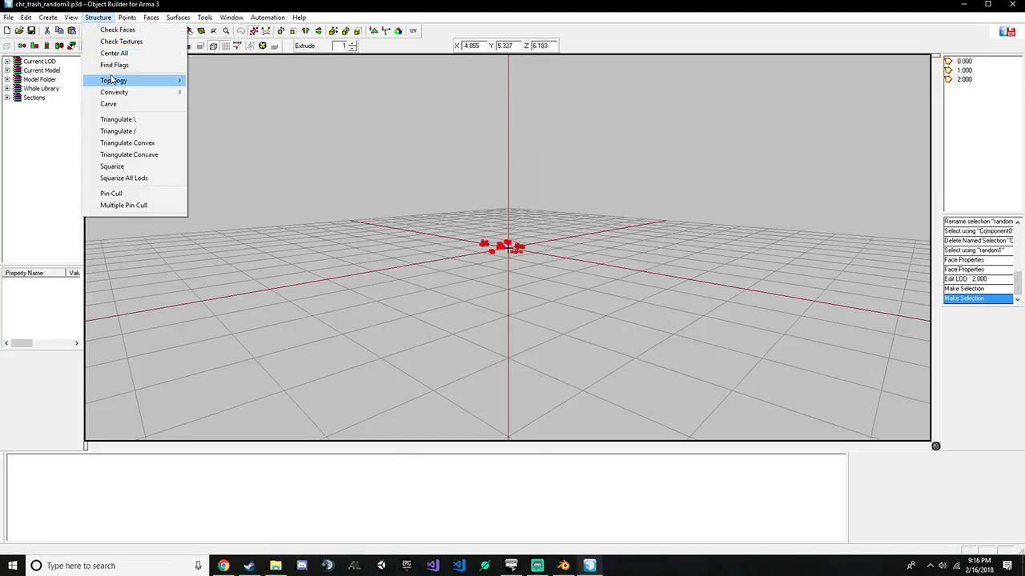
click(232, 104)
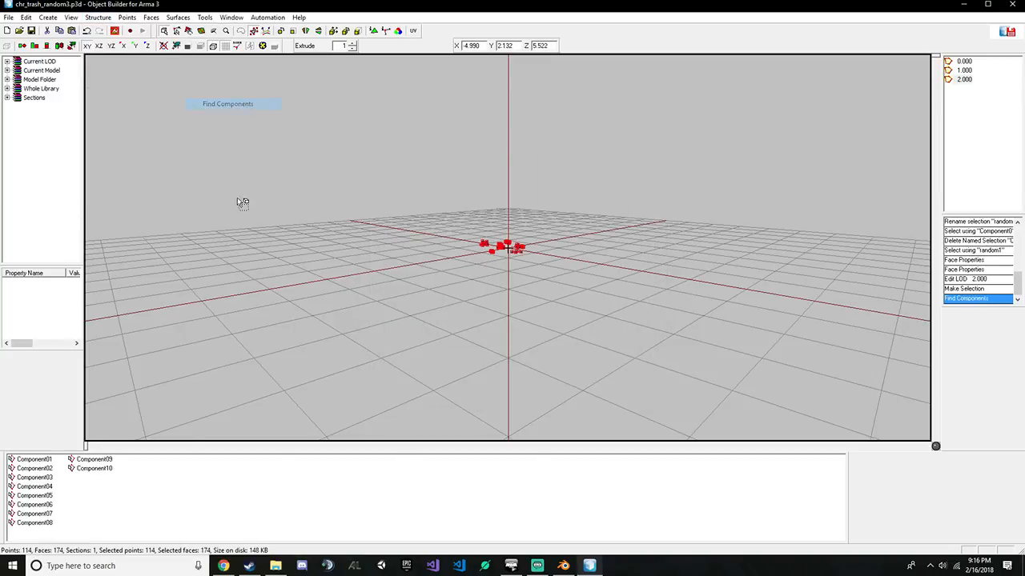
Save Component01 through Component10 of the 2.000 LOD as a new named selection called random2
click(94, 468)
shift+click(24, 460)
right_click(24, 460)
click(104, 280)
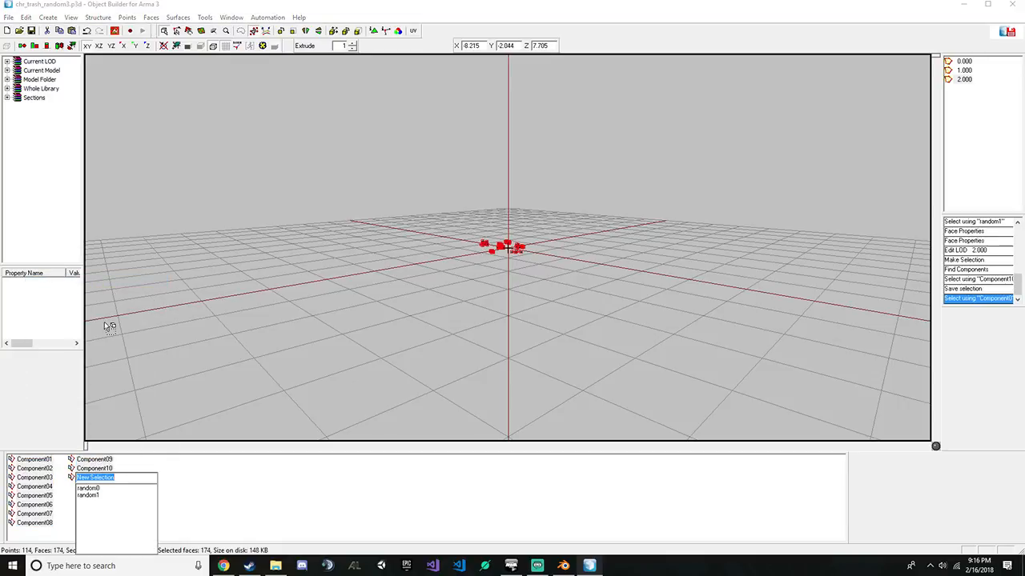
text(random2)
key(Return)
Delete the named selections Component01 through Component10 from the 2.000 LOD, keeping random2
shift+click(93, 469)
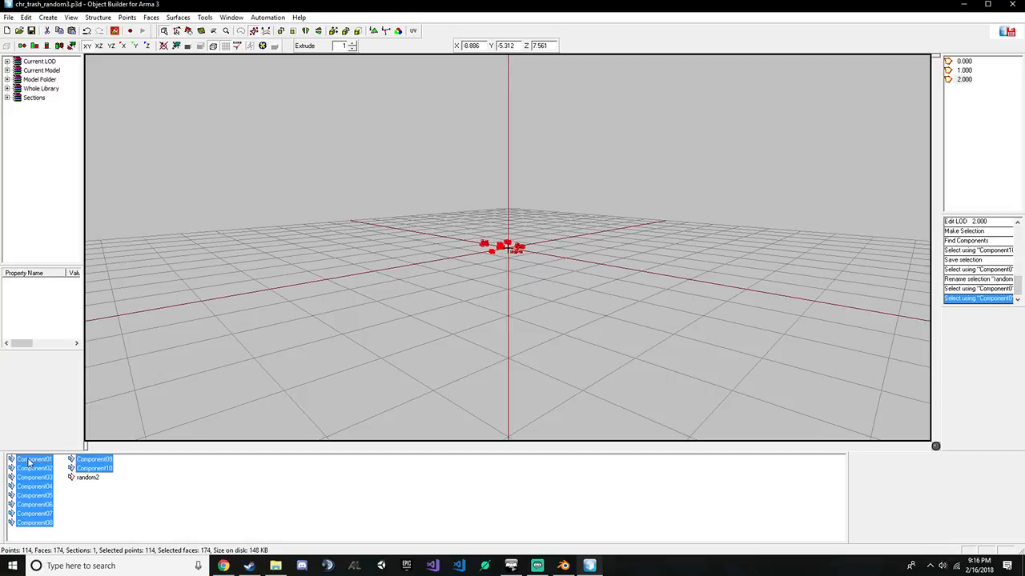
right_click(28, 469)
click(71, 301)
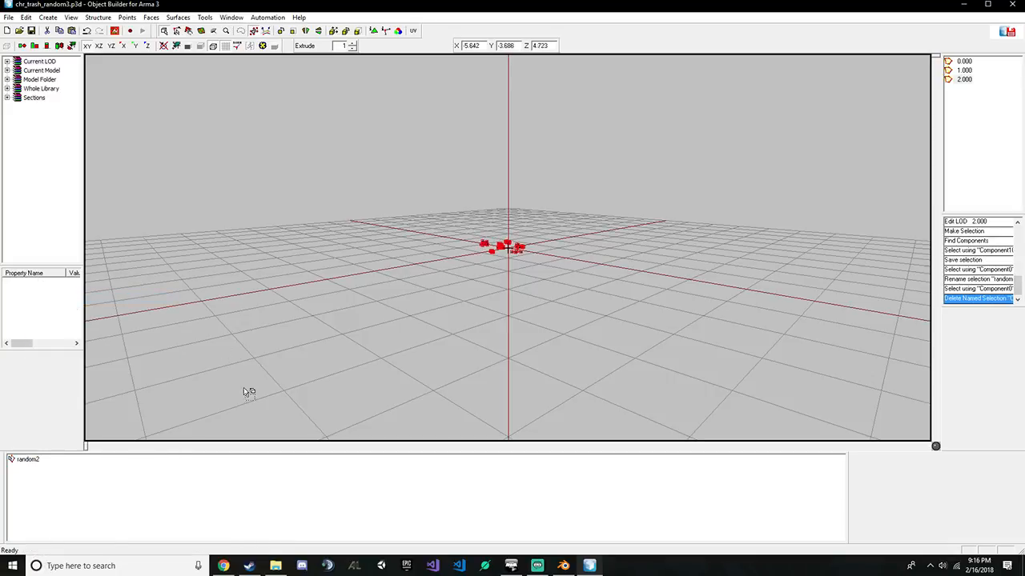
Assign the texture chr_trash_random2.paa from the data folder to all faces of the random2 selection in the 2.000 LOD
click(34, 462)
key(e)
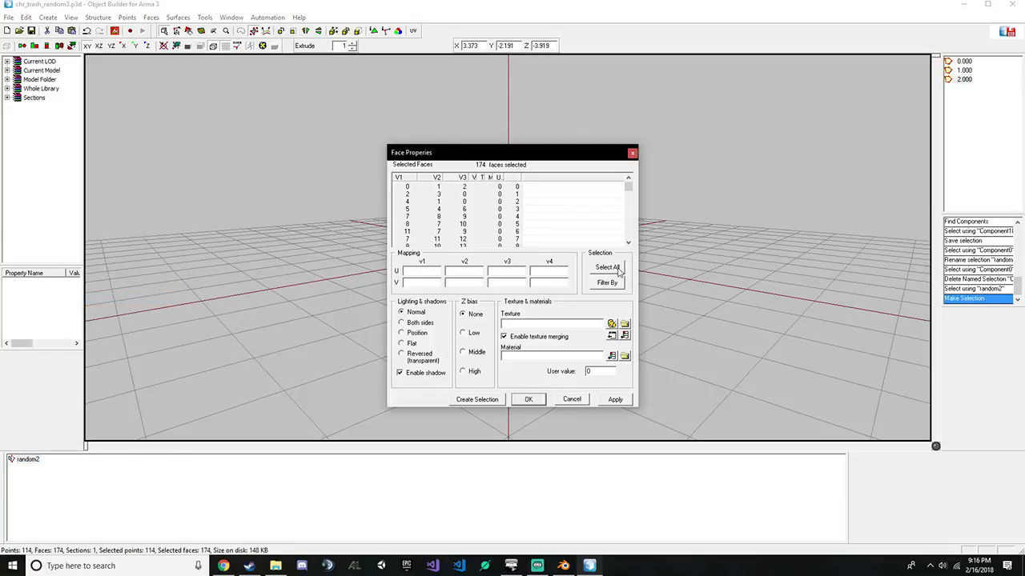
click(624, 324)
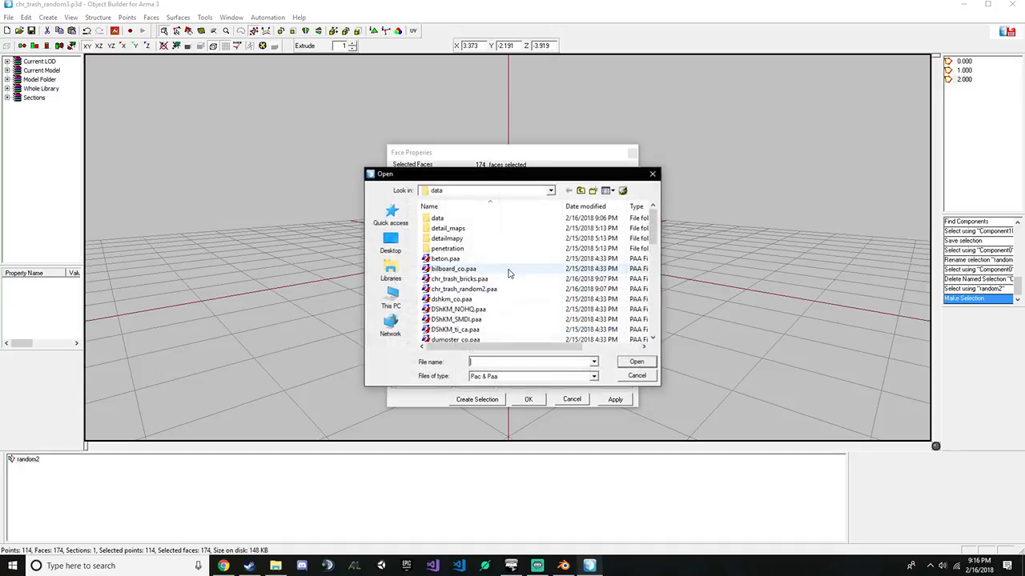
double_click(472, 290)
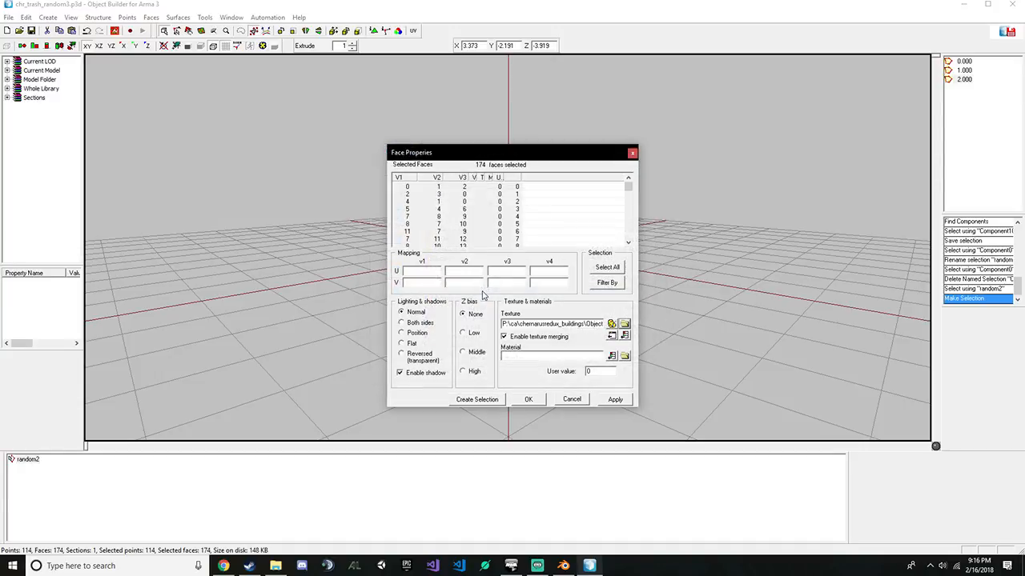
click(615, 399)
click(538, 399)
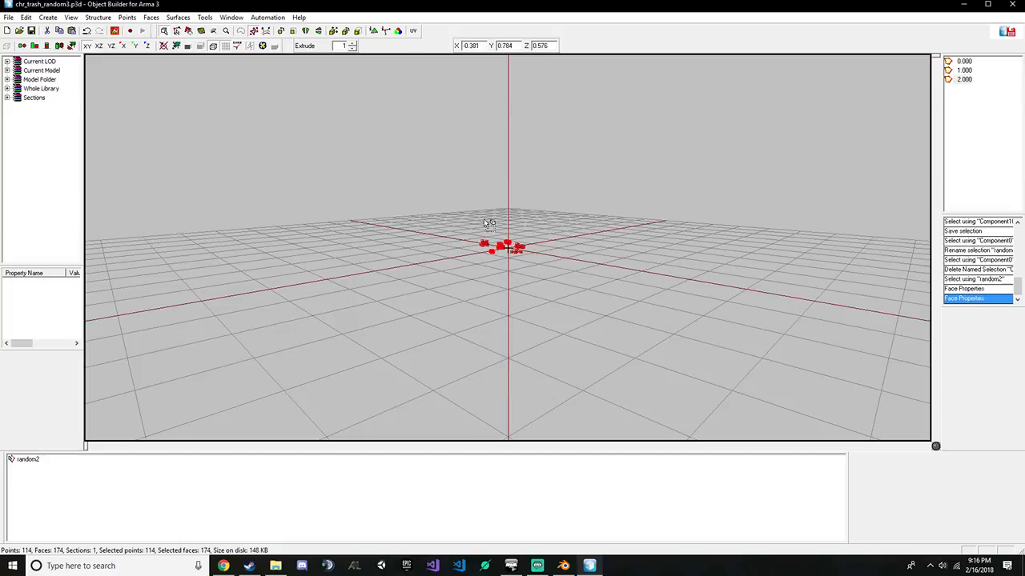
Switch to the 0.000 LOD, preview the textured trash model in the model viewer, and close the preview
scroll(502, 244, up, 5)
scroll(504, 246, down, 5)
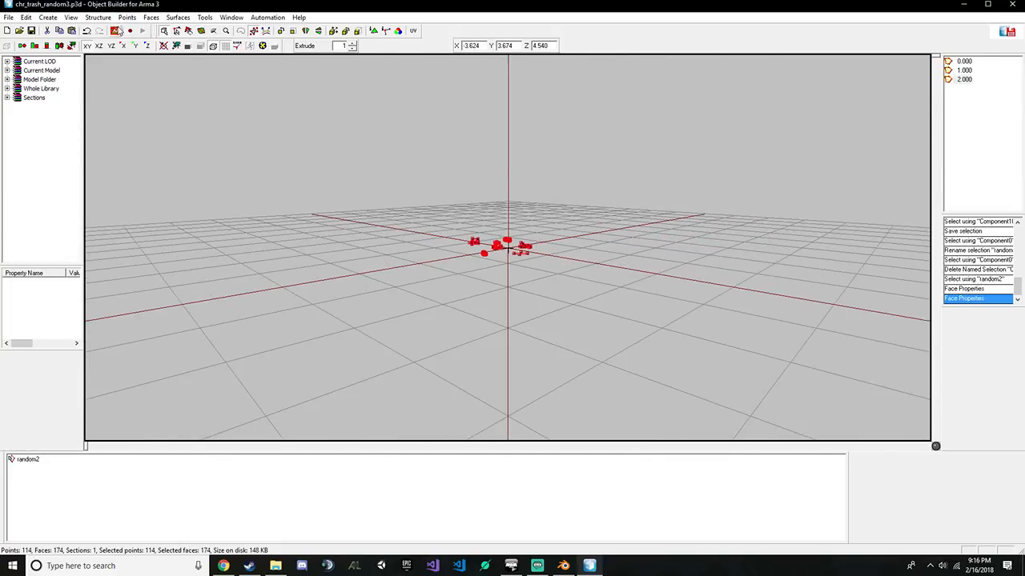
click(961, 61)
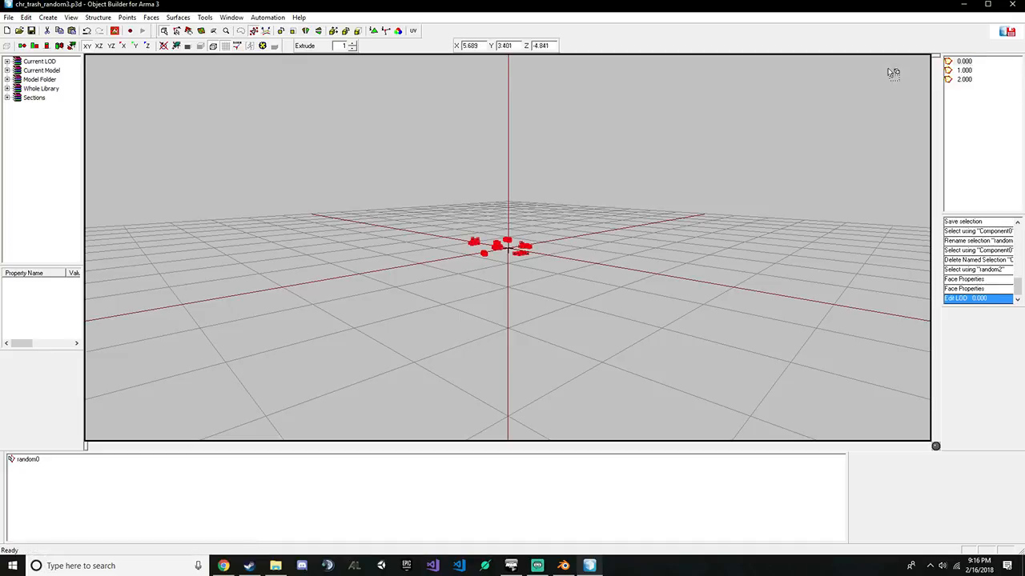
click(118, 32)
click(137, 40)
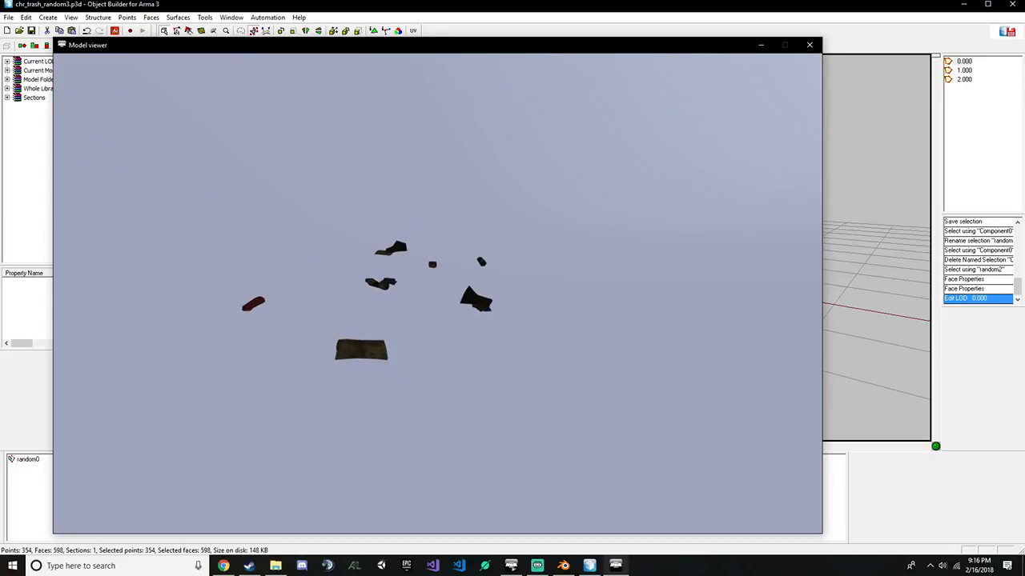
key(Escape)
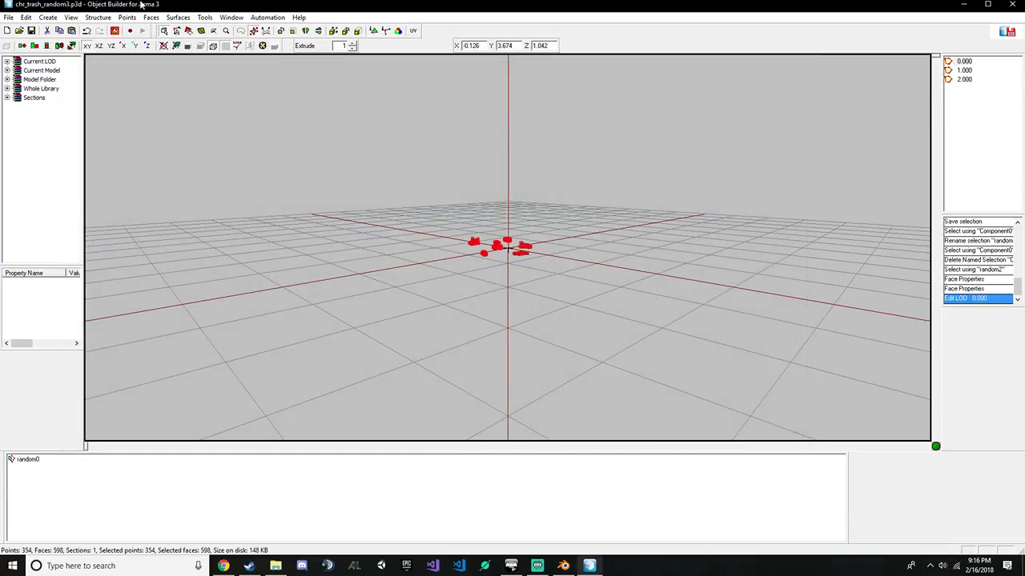
Save chr_trash_random3.p3d and close Object Builder
click(8, 16)
click(24, 85)
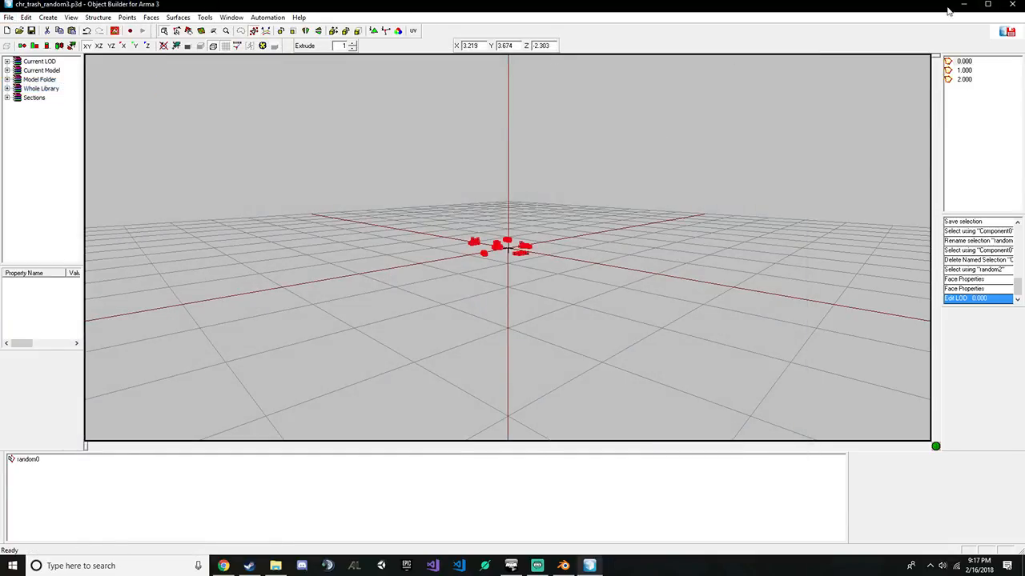
click(963, 5)
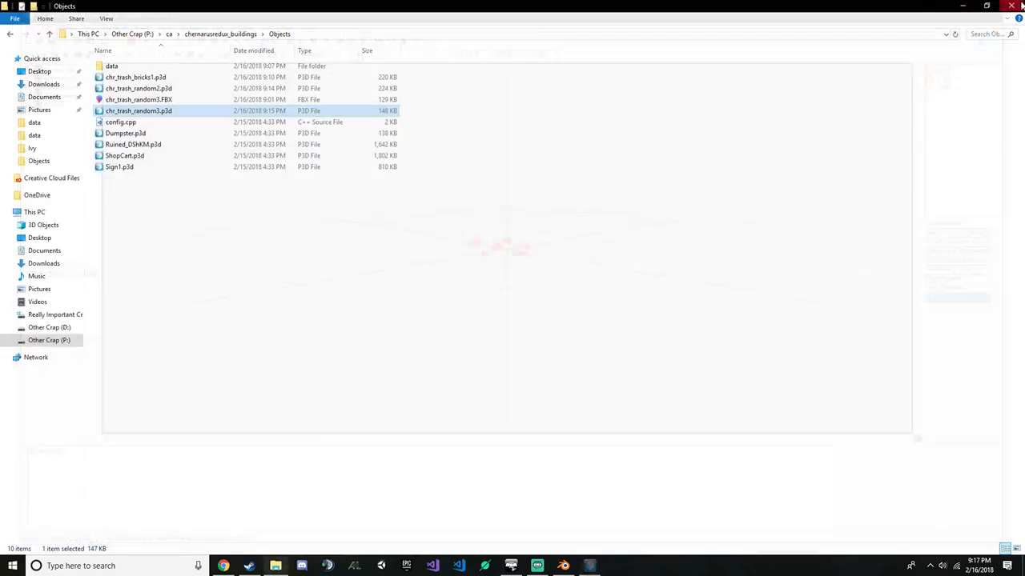
Permanently delete chr_trash_random3.FBX from the Objects folder
click(182, 101)
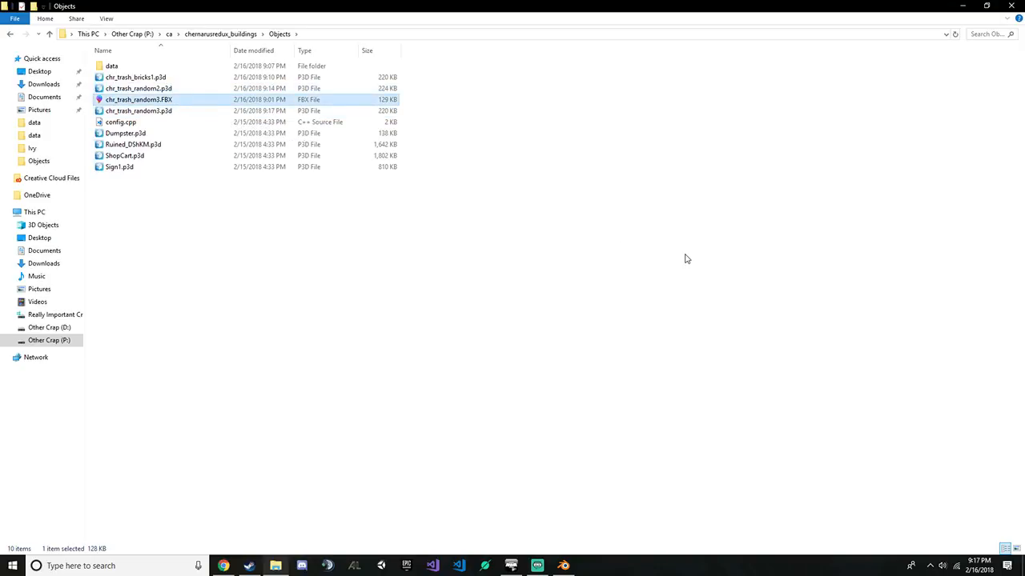
key(shift+Delete)
key(Return)
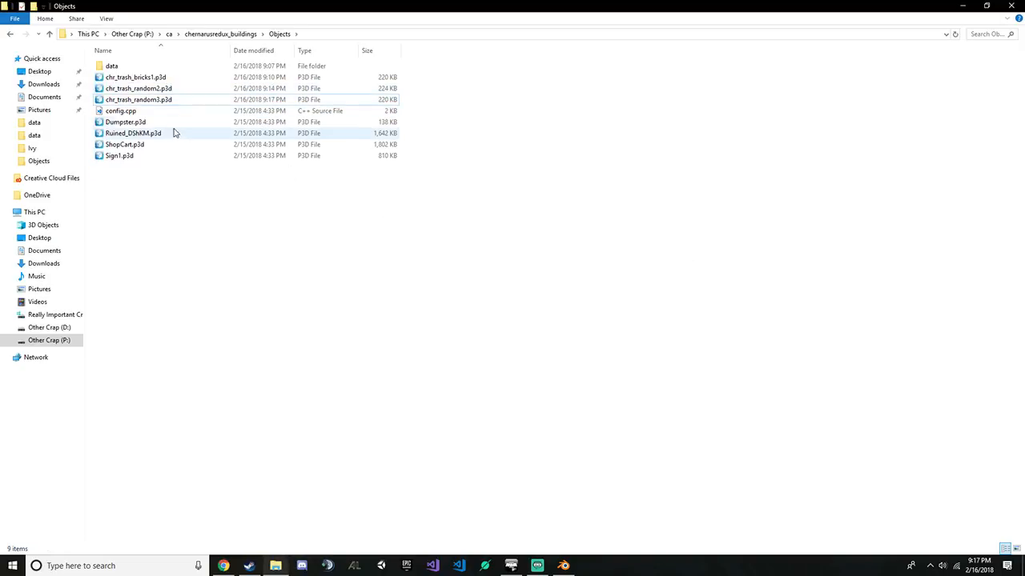
Open config.cpp from the Objects folder in Visual Studio Code and position the editor window over the file list
double_click(154, 110)
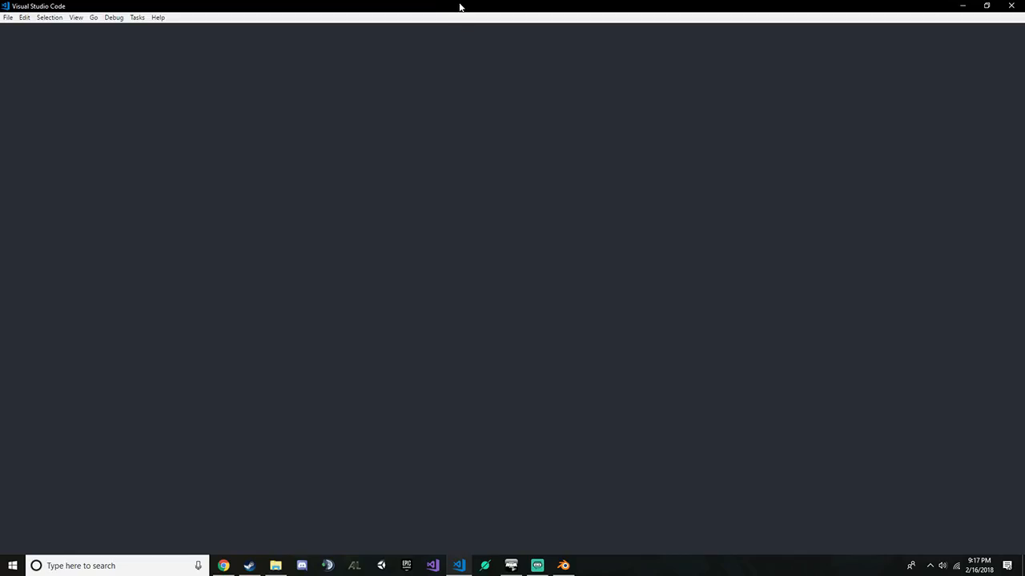
drag(480, 9, 0, 80)
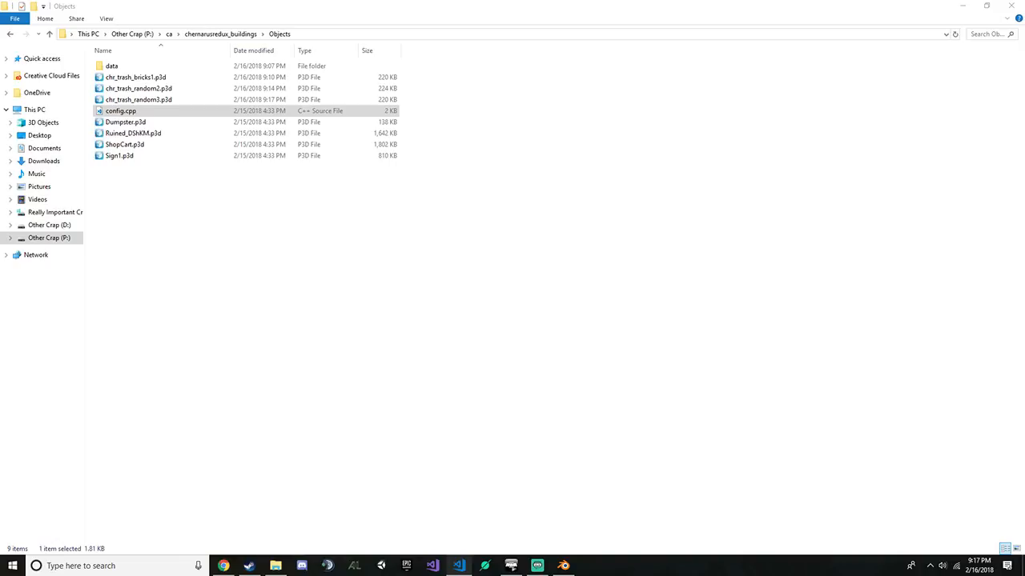
drag(0, 178, 676, 85)
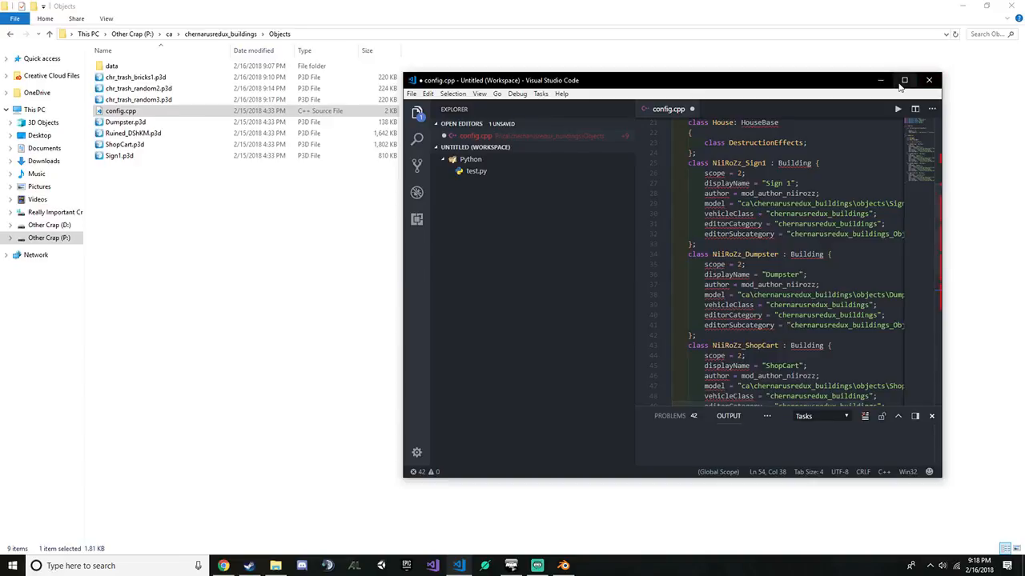
Copy the full file name chr_trash_bricks1.p3d from the Objects folder without renaming the file
click(193, 78)
key(F2)
key(ctrl+a)
key(ctrl+c)
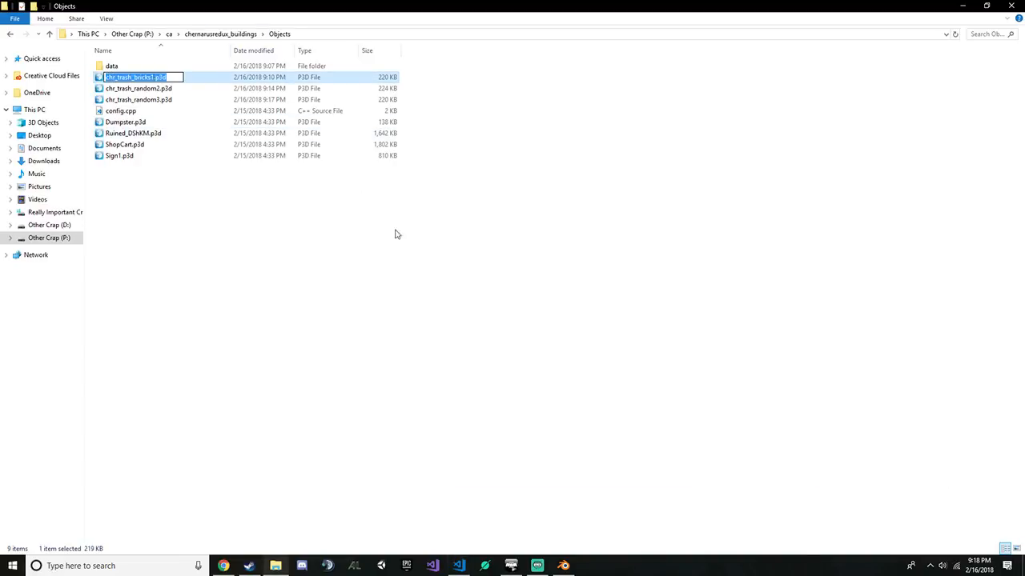
click(396, 234)
click(563, 565)
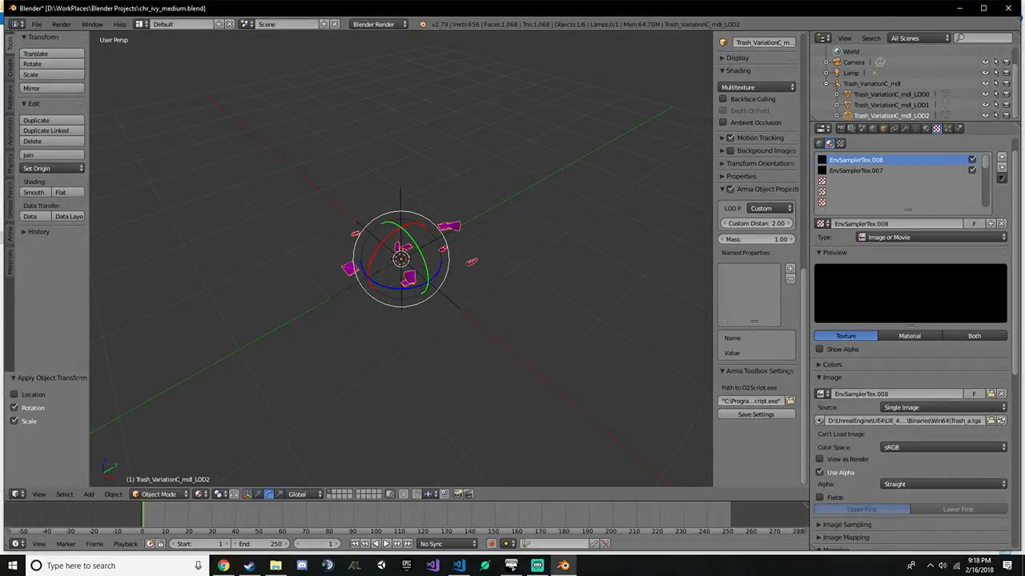
Return to config.cpp in Visual Studio Code and replace ShopCart.p3d with chr_trash_bricks1.p3d in the Trash Bricks 01 class's model path
click(458, 566)
drag(811, 93, 698, 4)
drag(542, 401, 338, 401)
key(ctrl+v)
key(ctrl+z)
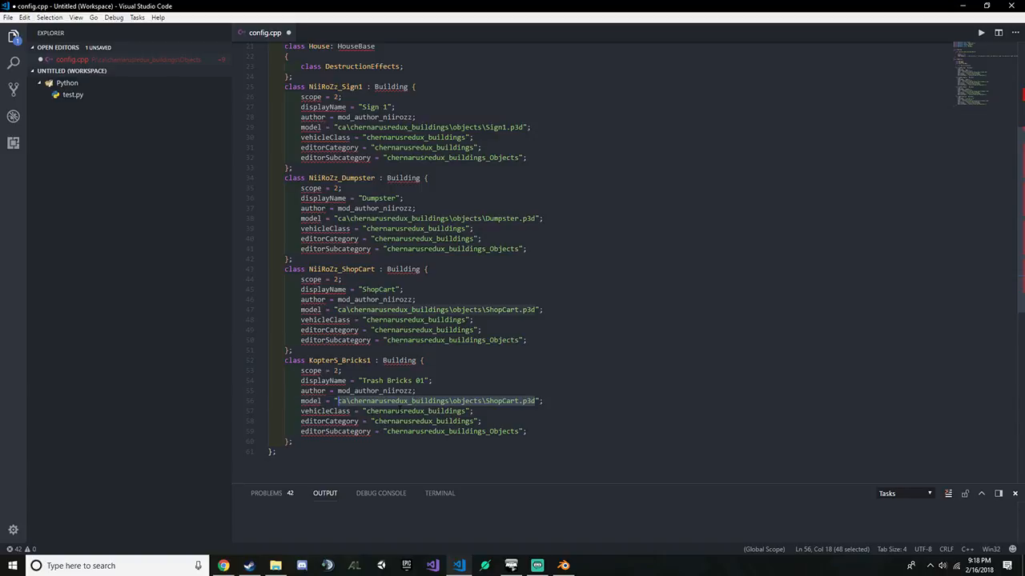
drag(535, 401, 484, 401)
key(ctrl+v)
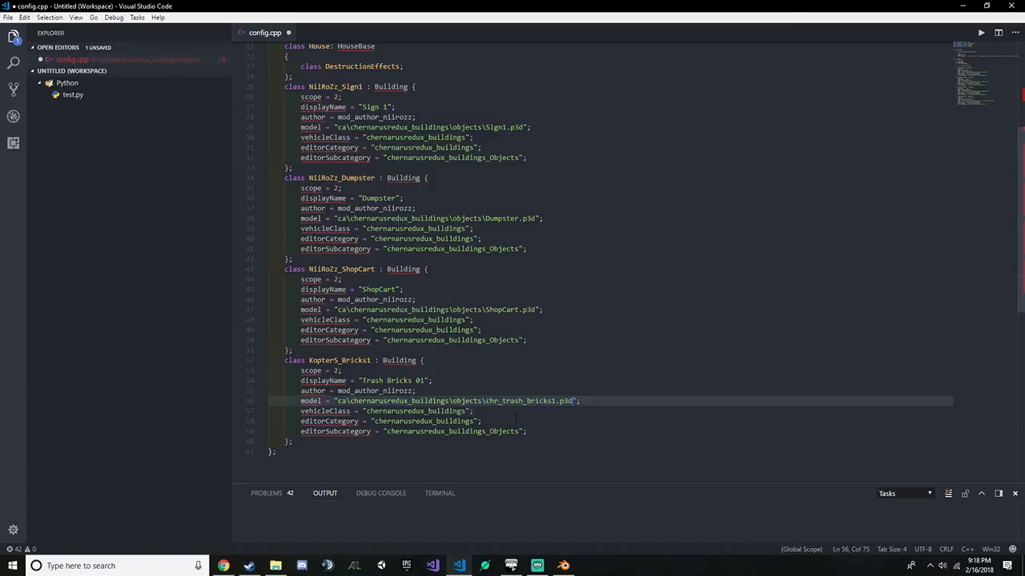
Examine the author definitions at the start of config.cpp and compare them with the author used by the Trash Bricks 01 class
click(524, 421)
click(496, 411)
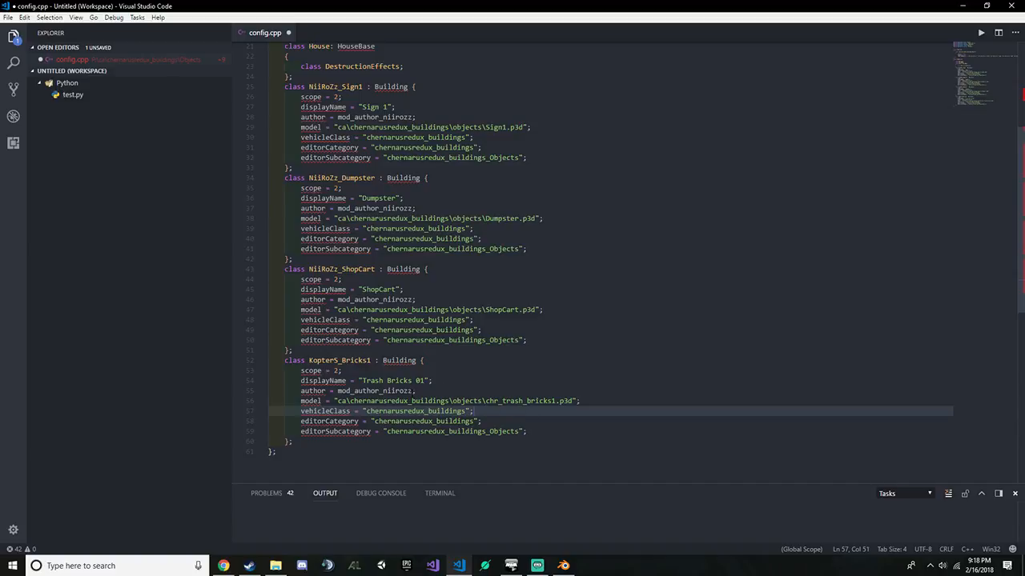
double_click(375, 390)
scroll(374, 390, up, 5)
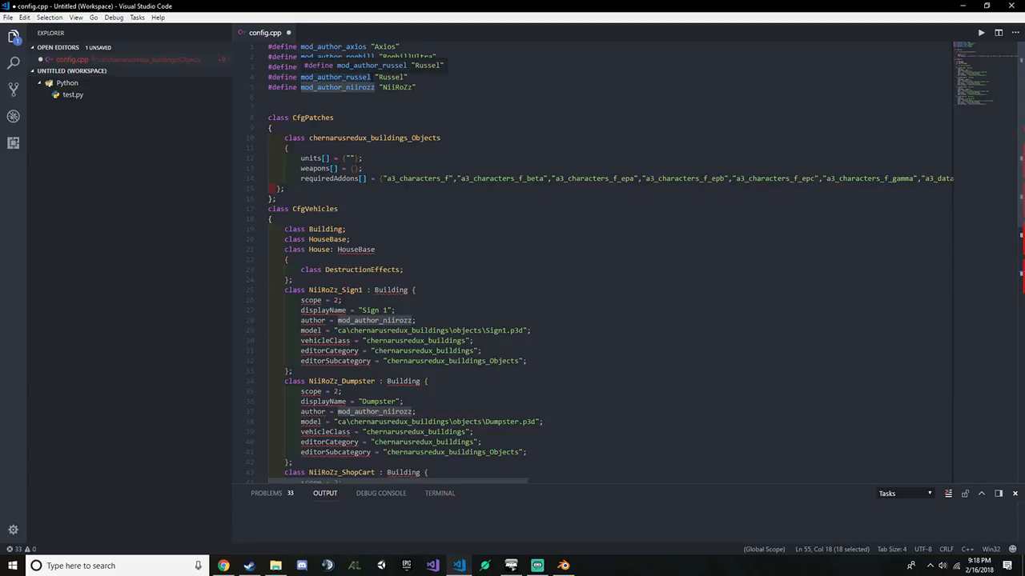
click(410, 77)
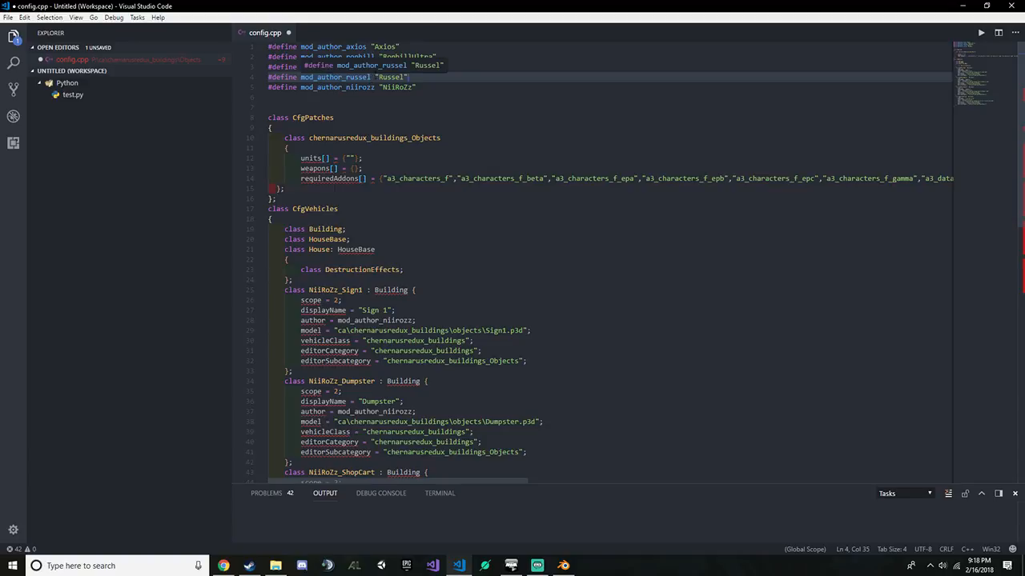
click(334, 77)
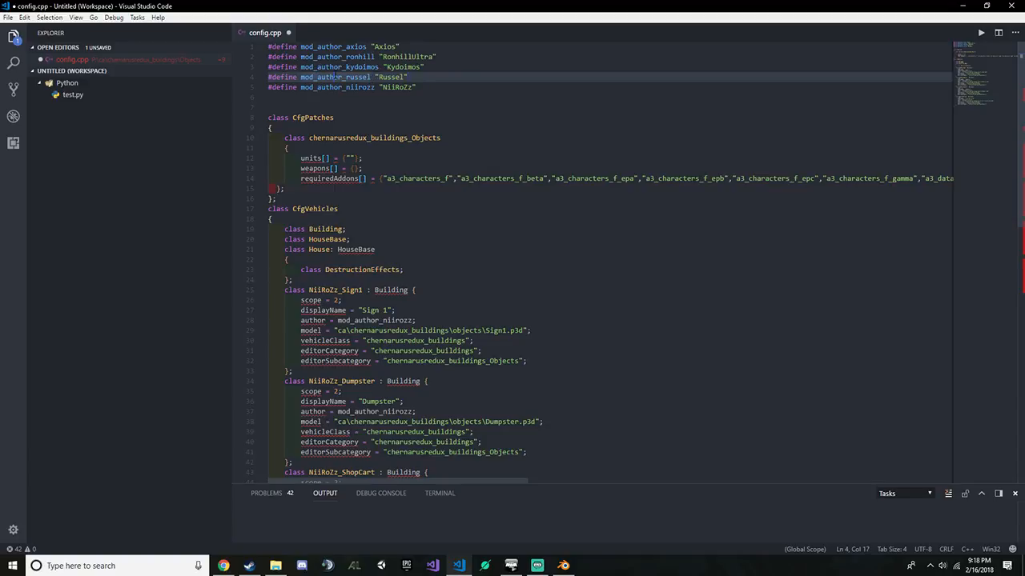
drag(358, 77, 407, 77)
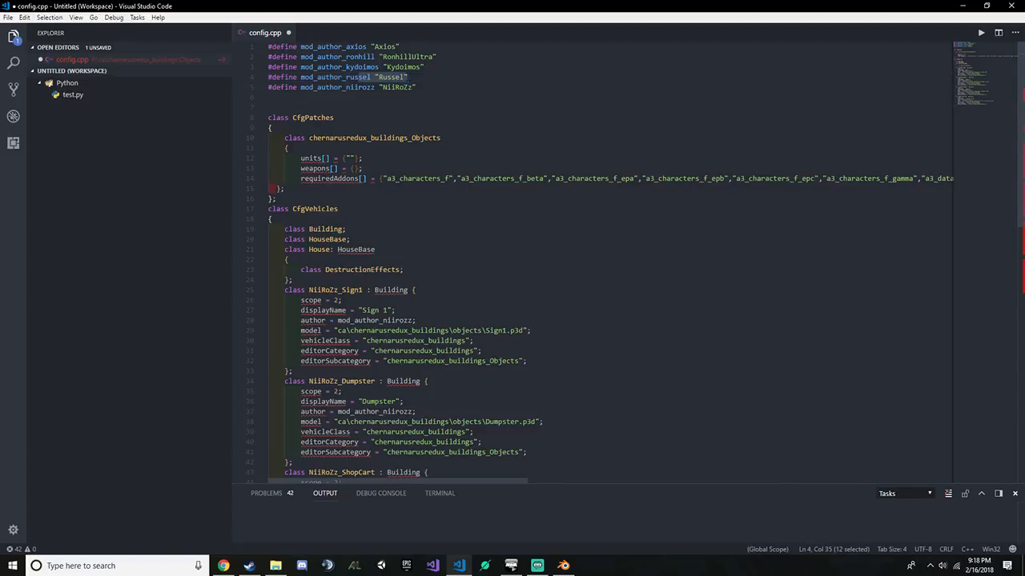
click(407, 77)
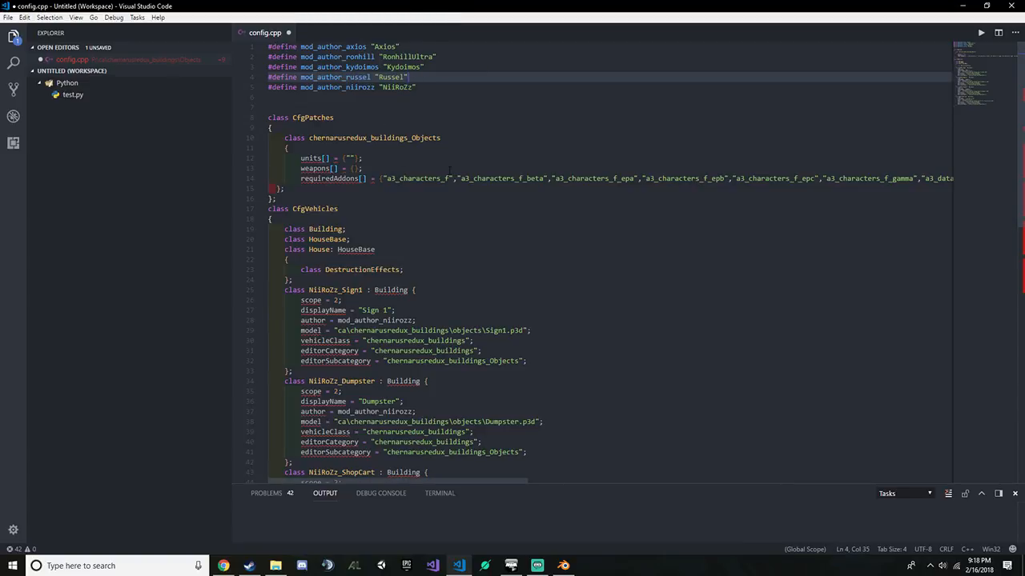
scroll(449, 169, down, 5)
scroll(438, 268, up, 5)
scroll(438, 268, down, 5)
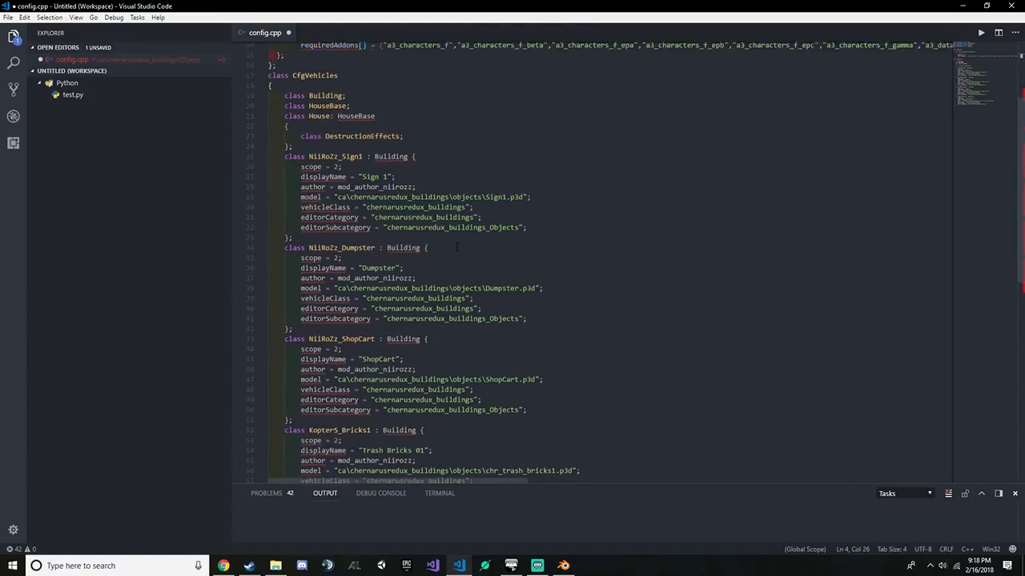
Replace the prefix before _Bricks1 in the Trash Bricks 01 class name with the model author's name
drag(309, 297, 338, 297)
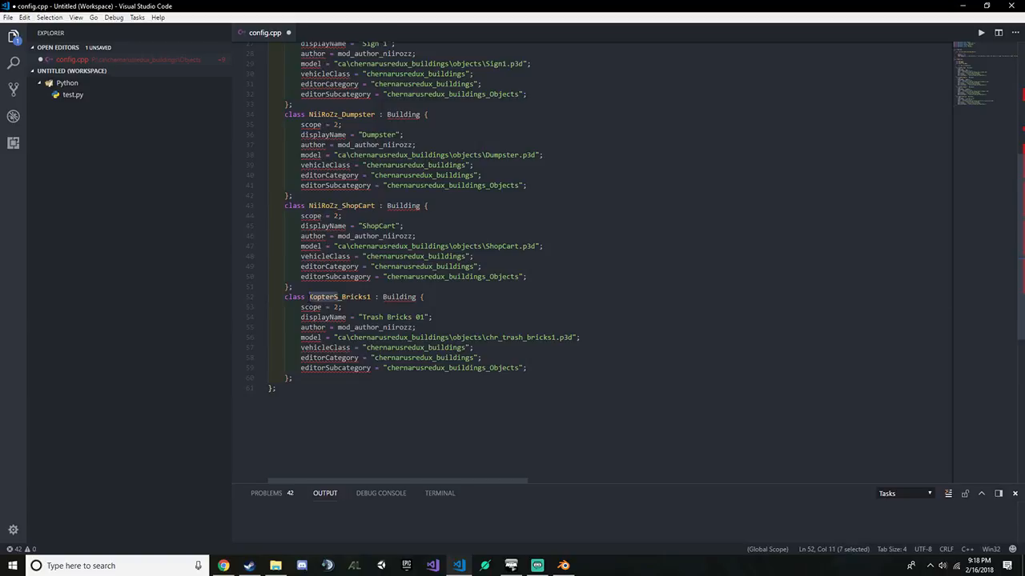
key(BackSpace)
text(Russell)
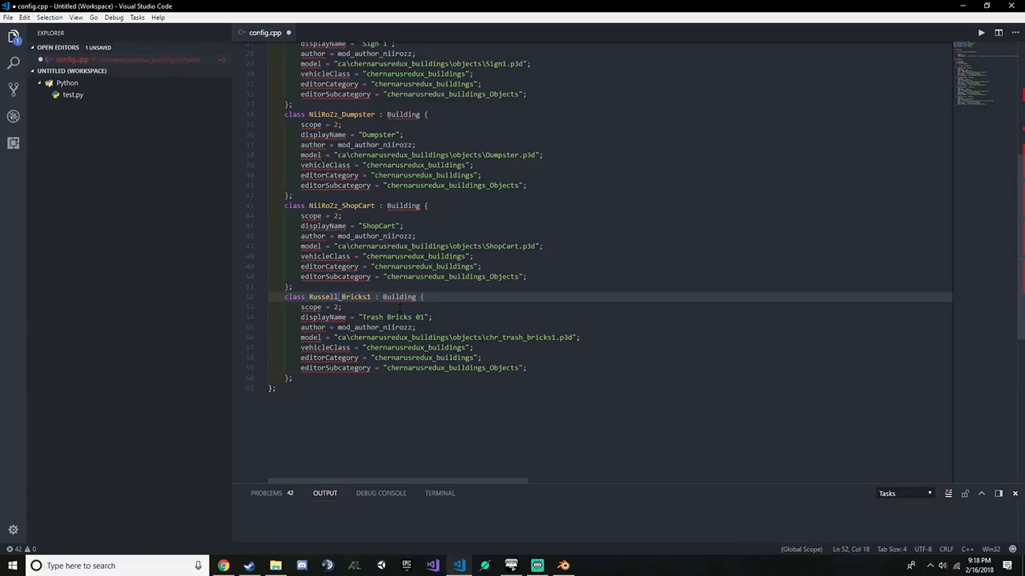
Set the Trash Bricks 01 class's author to the author macro defined on line 4 and save config.cpp
scroll(398, 307, up, 5)
click(449, 77)
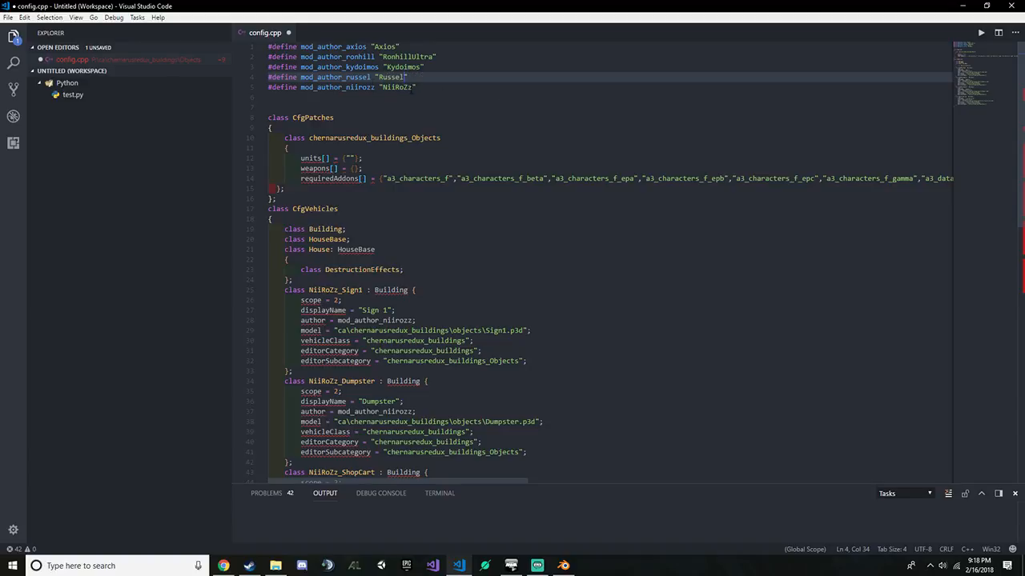
key(End)
scroll(422, 87, down, 10)
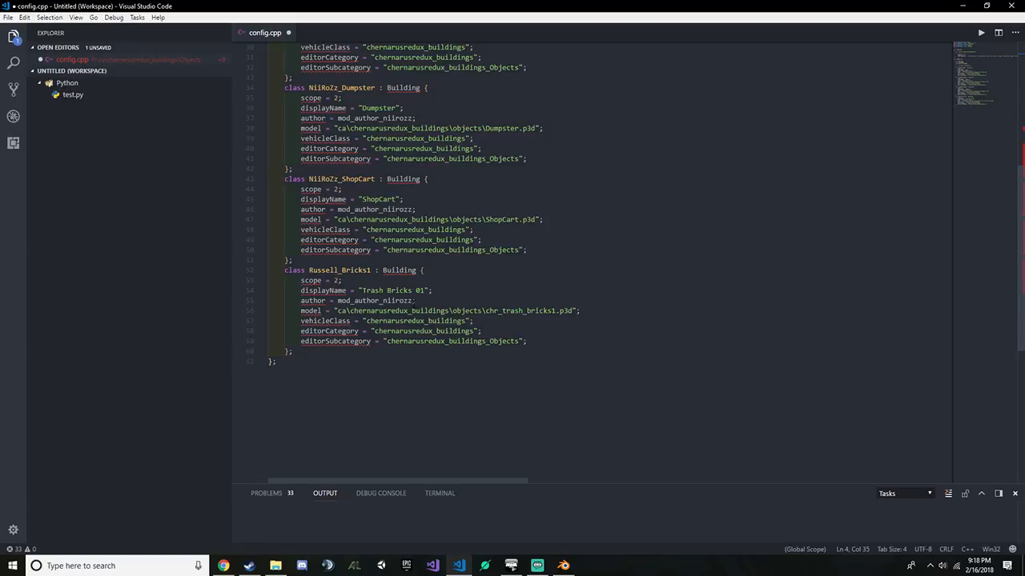
drag(413, 301, 388, 300)
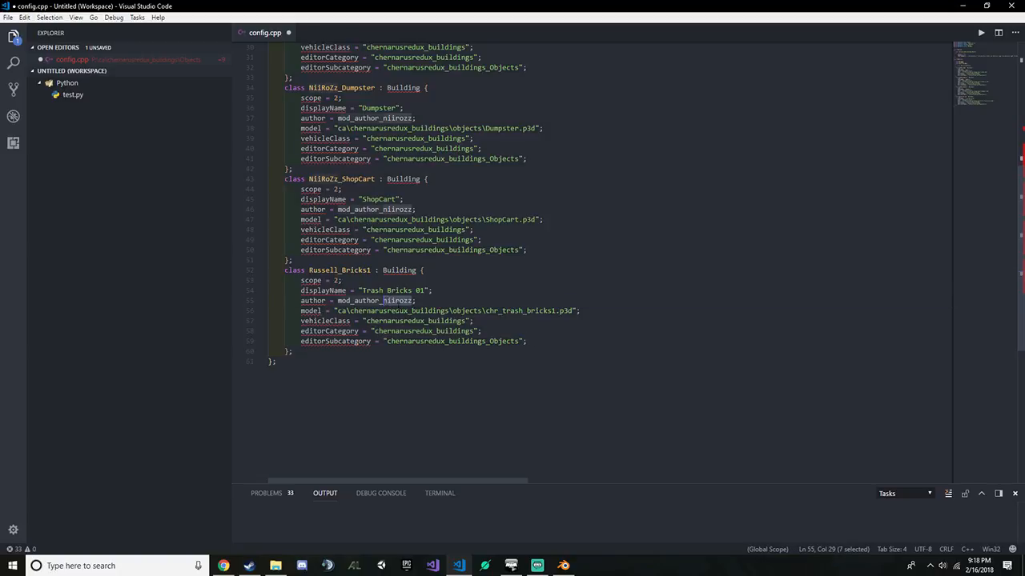
text(r)
key(Down)
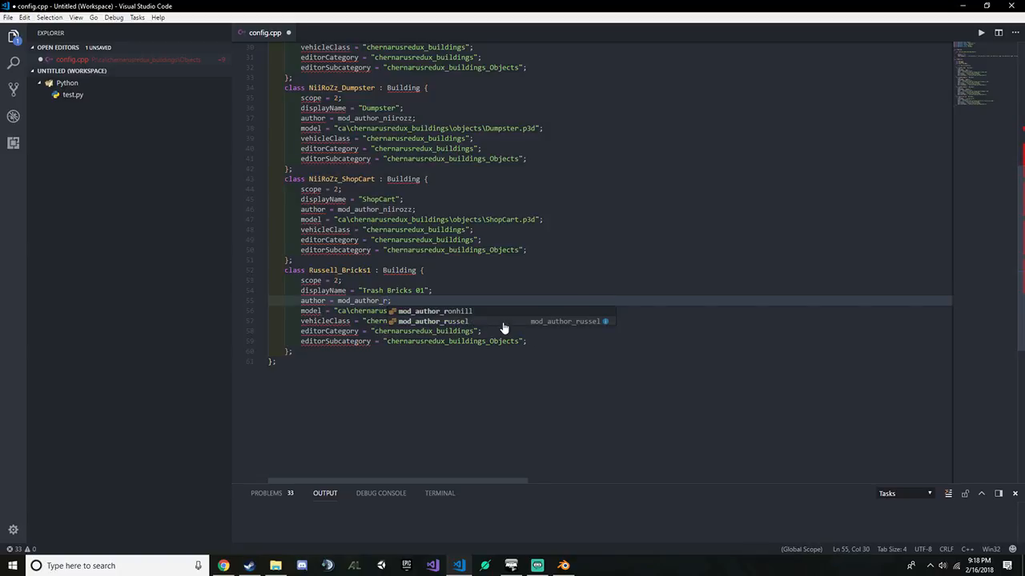
key(Return)
click(504, 322)
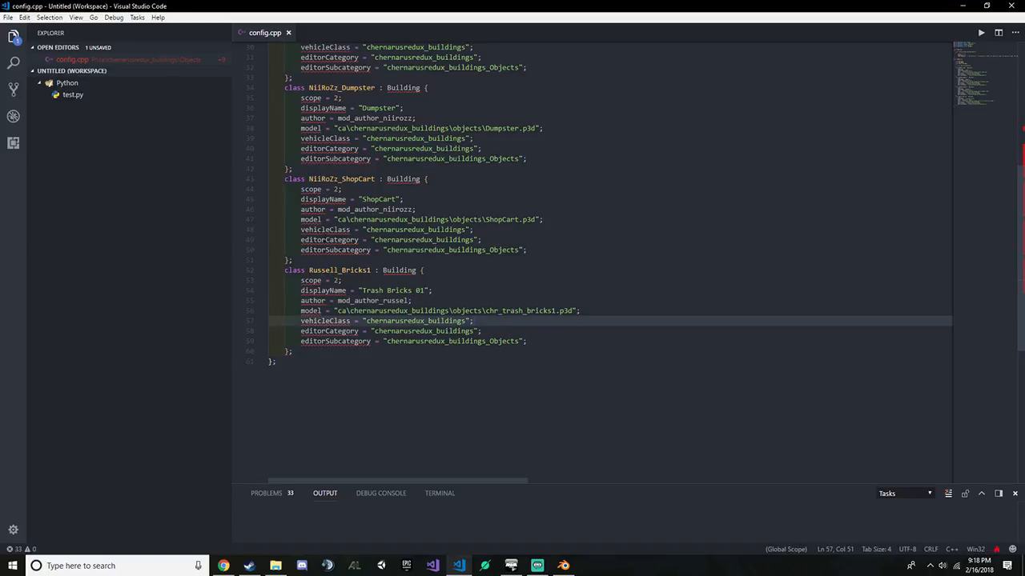
Duplicate the whole Trash Bricks 01 class block twice directly below the original in config.cpp
drag(559, 349, 255, 271)
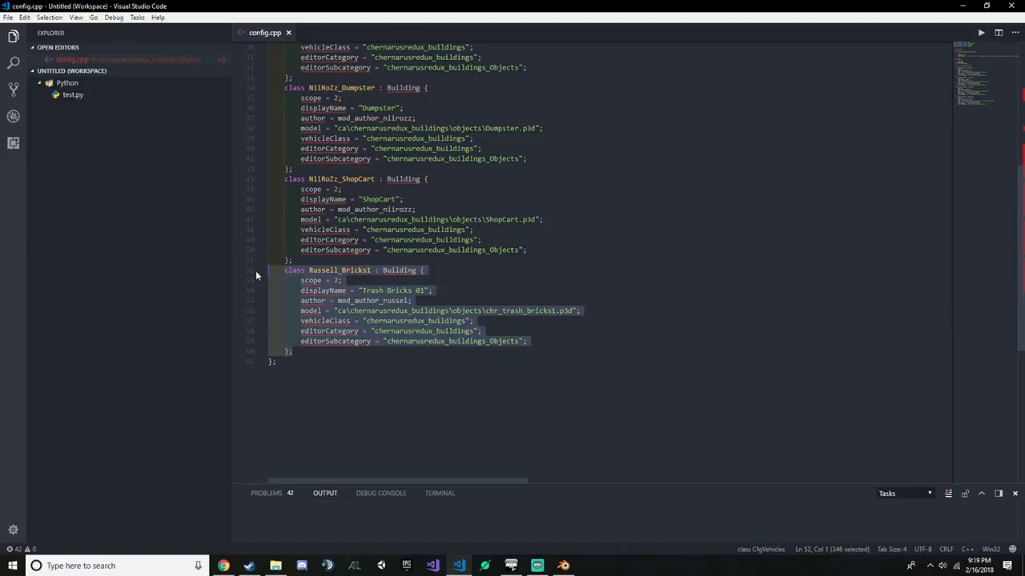
click(530, 343)
drag(512, 361, 240, 271)
click(309, 356)
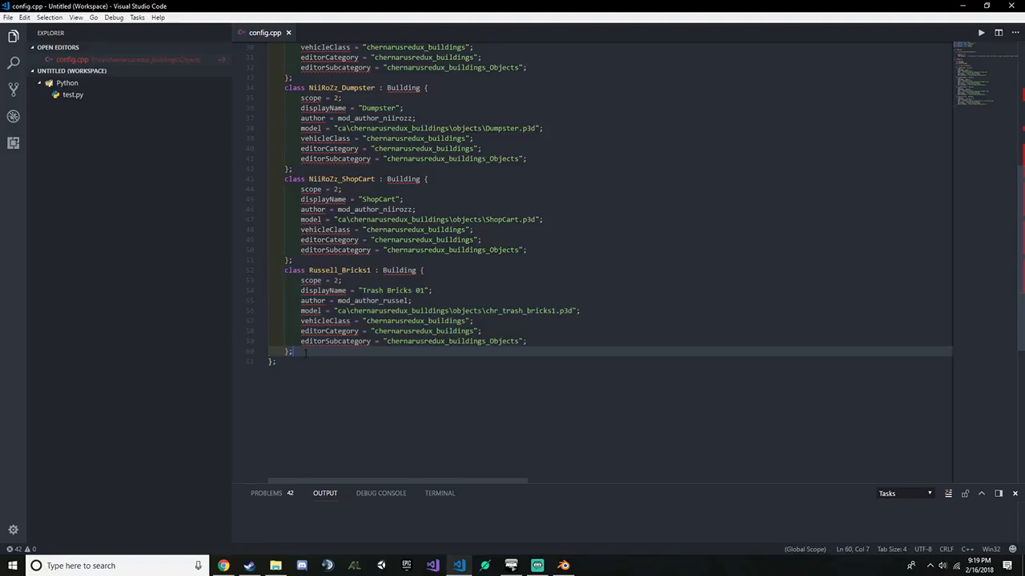
drag(308, 356, 238, 270)
key(ctrl+c)
click(311, 356)
key(Return)
key(ctrl+v)
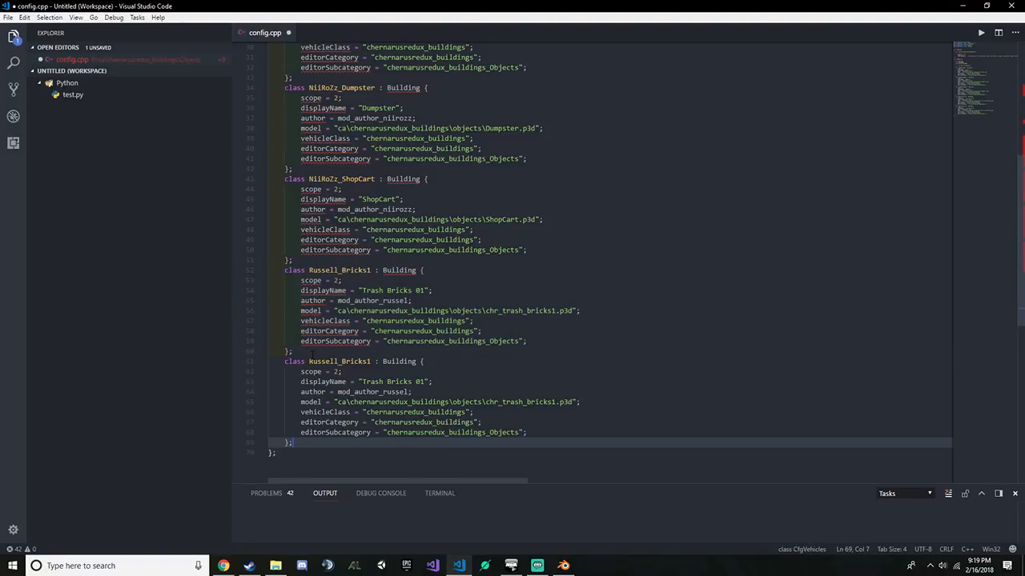
key(Return)
key(ctrl+v)
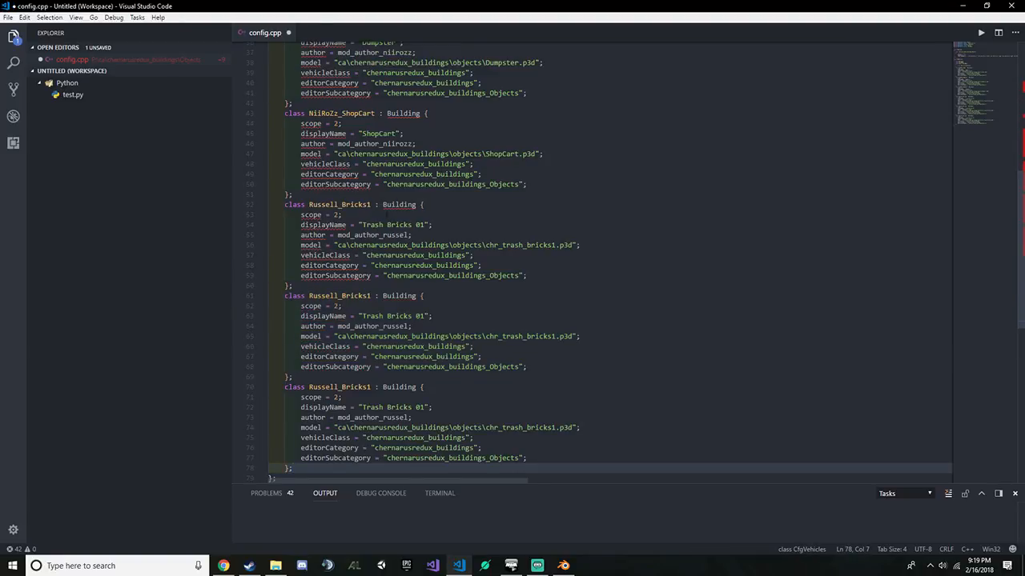
drag(462, 5, 409, 1)
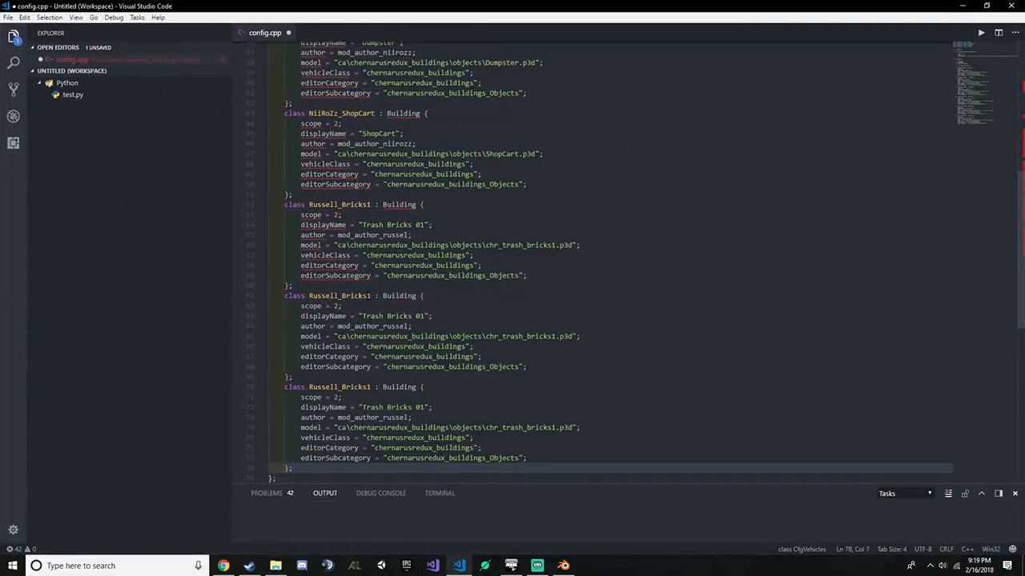
Change the Bricks1 suffix in the two copied class names to Random2 and Random3 respectively
drag(369, 296, 344, 295)
text(Sand)
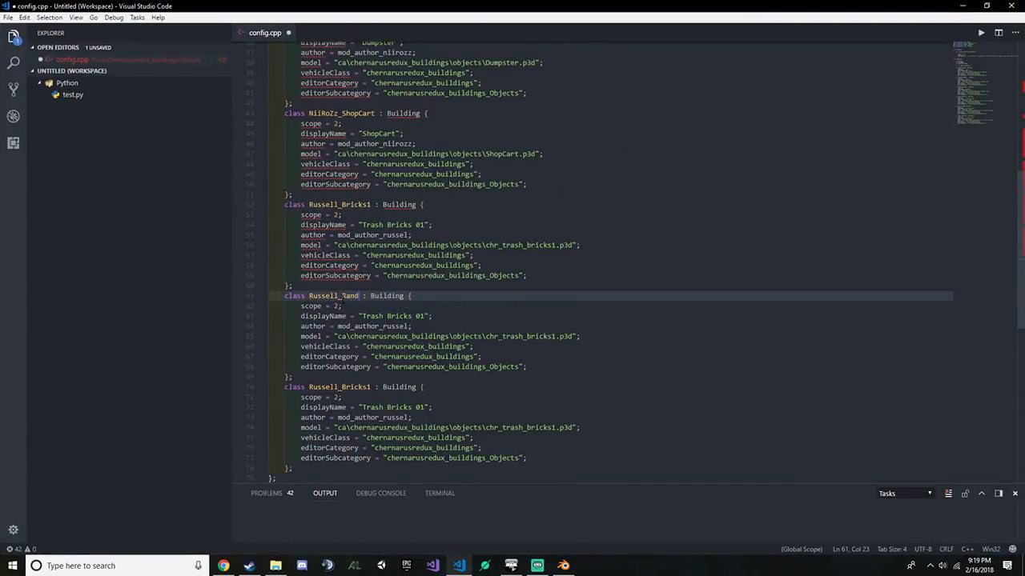
text(om2)
drag(370, 387, 342, 387)
text(Rabbi)
key(BackSpace)
key(BackSpace)
key(BackSpace)
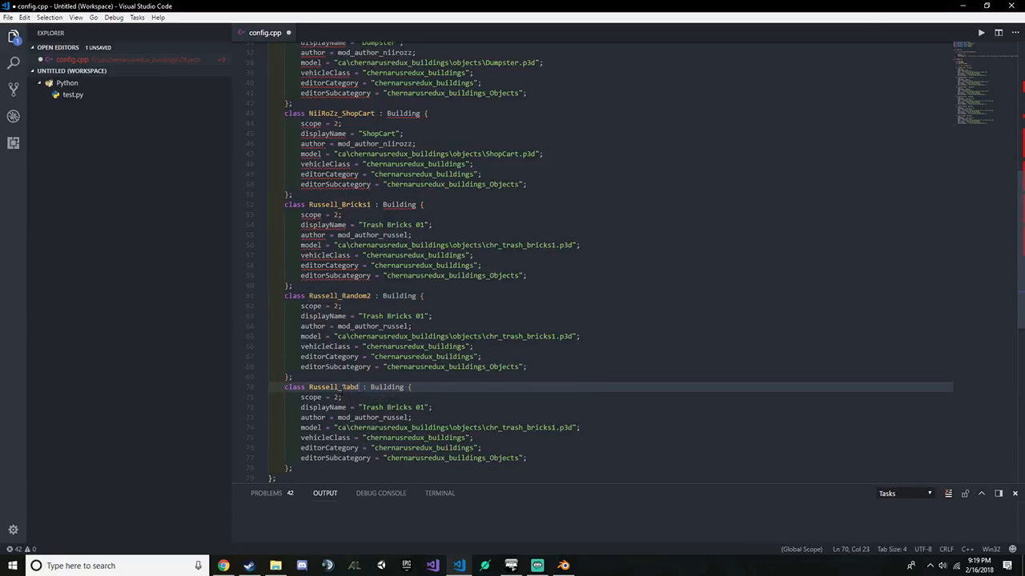
text(ndom3)
Set the display names of the Random2 and Random3 classes to Random Trash 02 and Random Trash 03, and save config.cpp
drag(425, 316, 362, 316)
text(Random Tras)
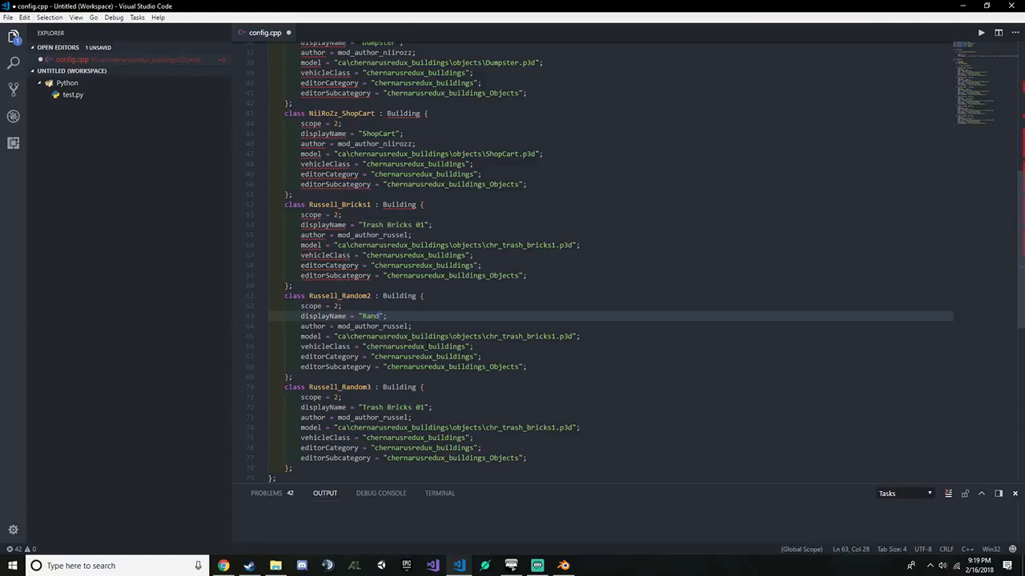
text(h 2)
key(BackSpace)
text(02)
drag(426, 317, 363, 316)
key(ctrl+c)
click(438, 408)
drag(431, 407, 362, 407)
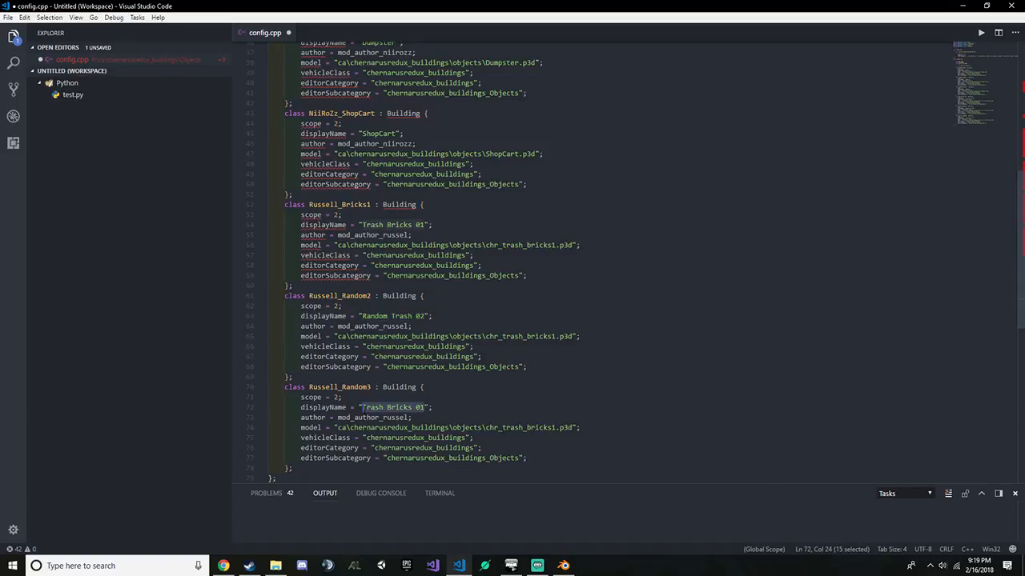
key(ctrl+v)
key(BackSpace)
text(3)
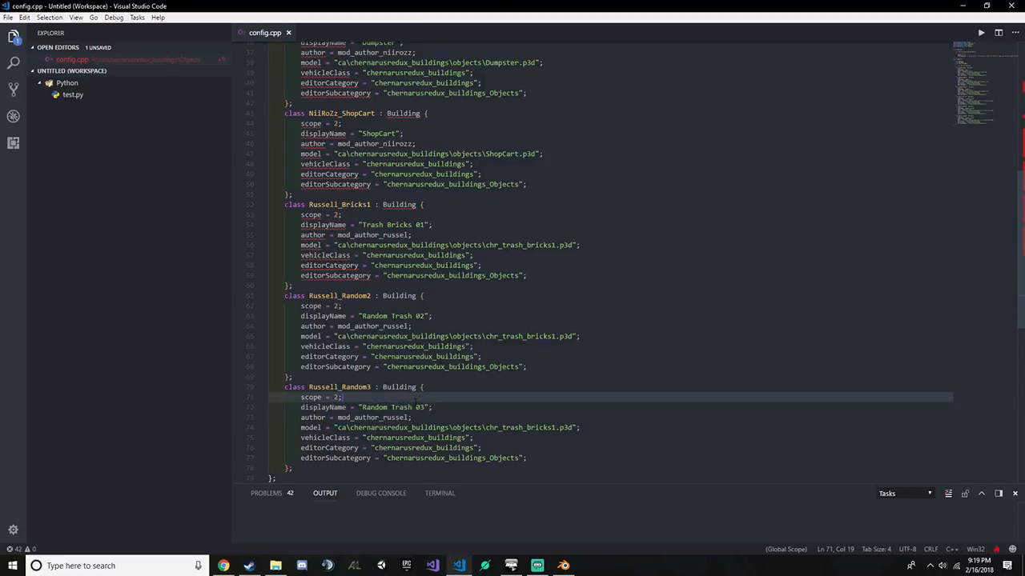
Copy the base name chr_trash_random2 from the Objects folder and paste it over chr_trash_bricks1 in the Random Trash 02 class's model path
click(963, 6)
click(961, 8)
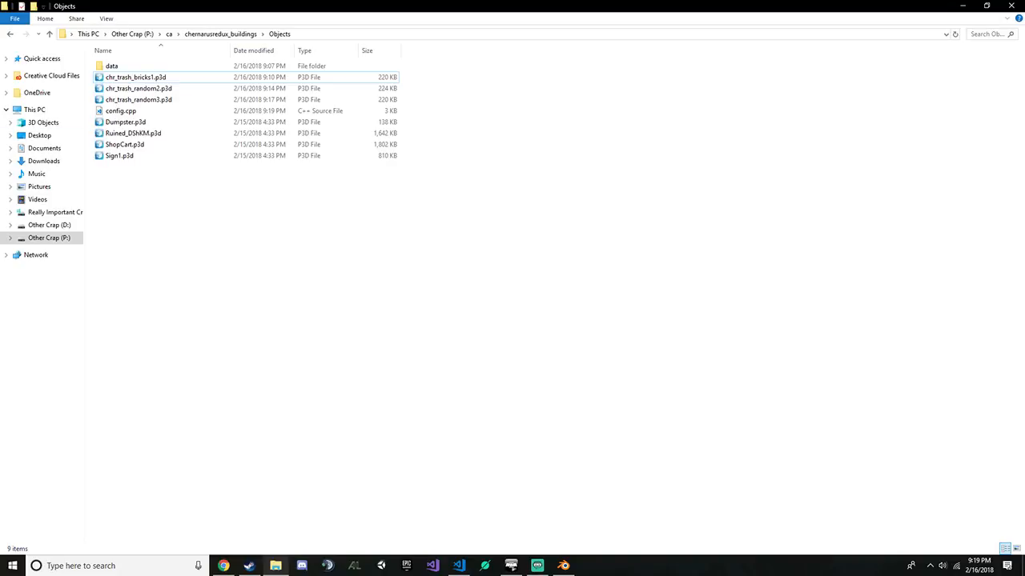
click(170, 89)
key(F2)
click(459, 566)
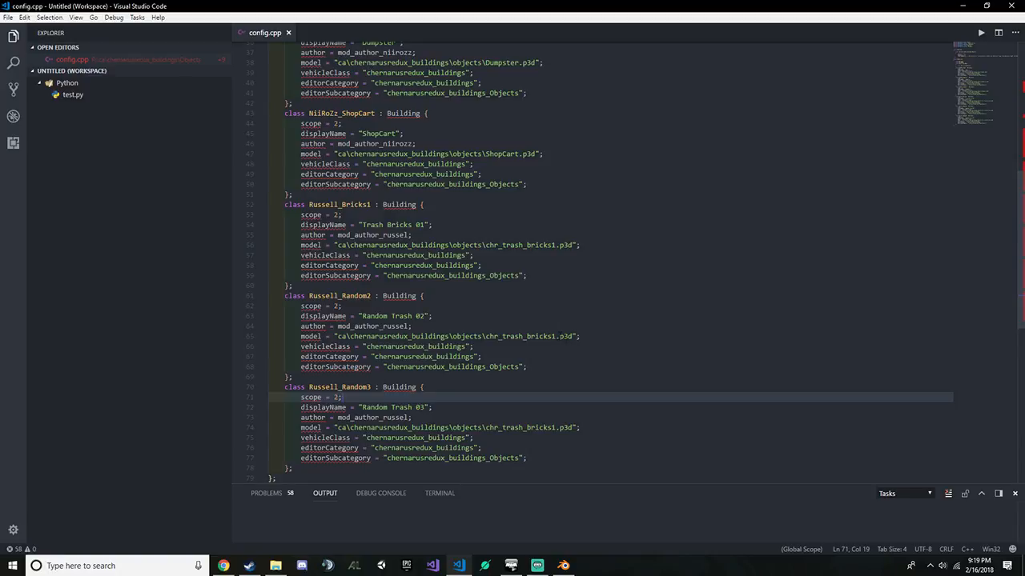
drag(565, 336, 485, 336)
key(ctrl+v)
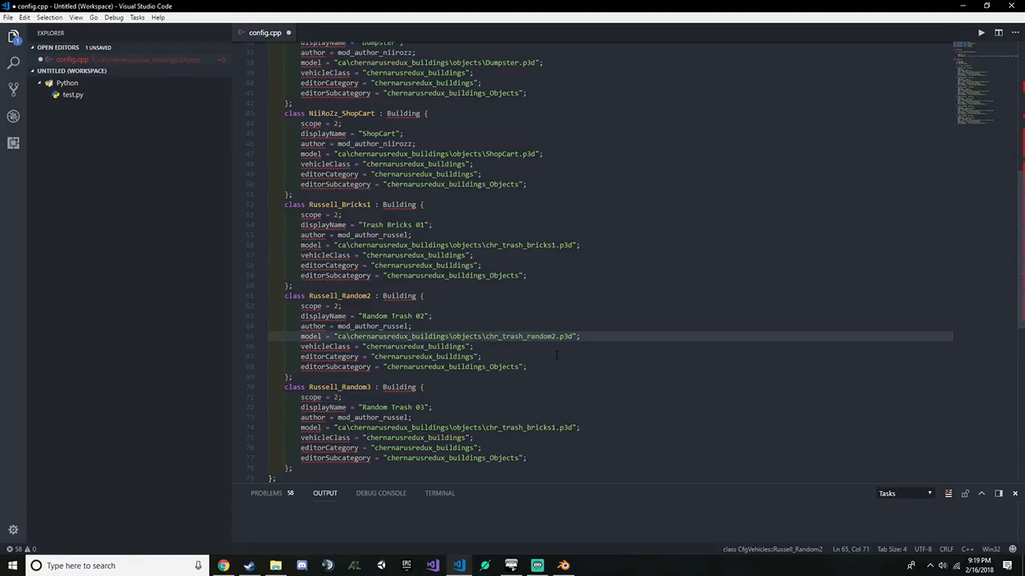
Change the model file in the Random Trash 03 class's path to chr_trash_random3.p3d and save config.cpp
drag(560, 428, 486, 428)
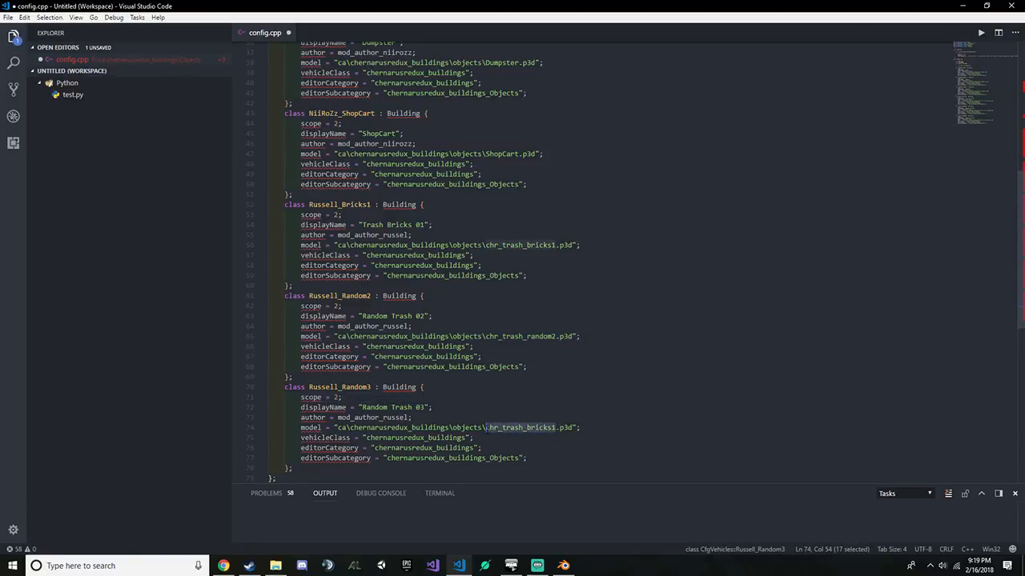
key(ctrl+v)
key(BackSpace)
text(3)
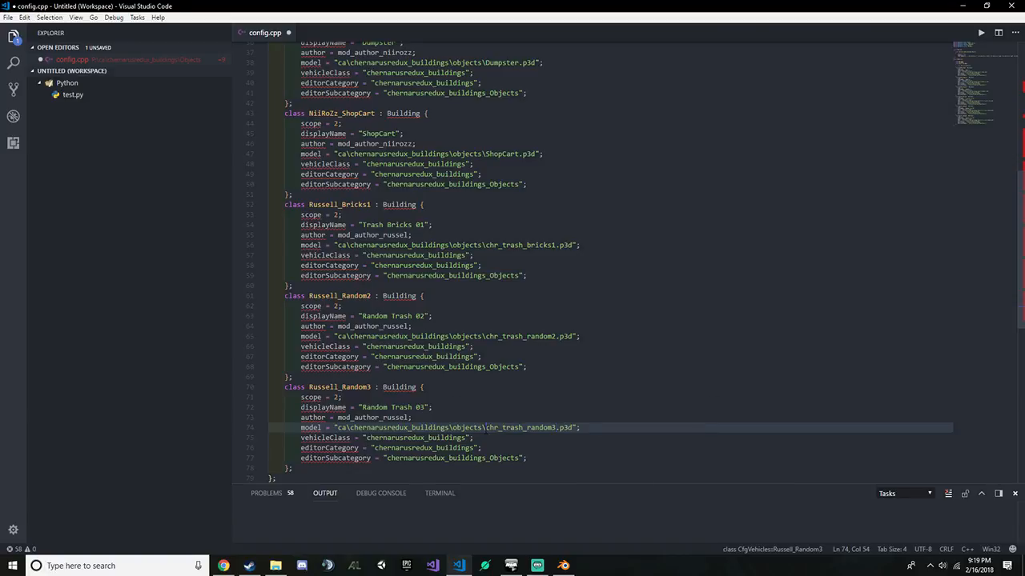
key(ctrl+s)
click(485, 427)
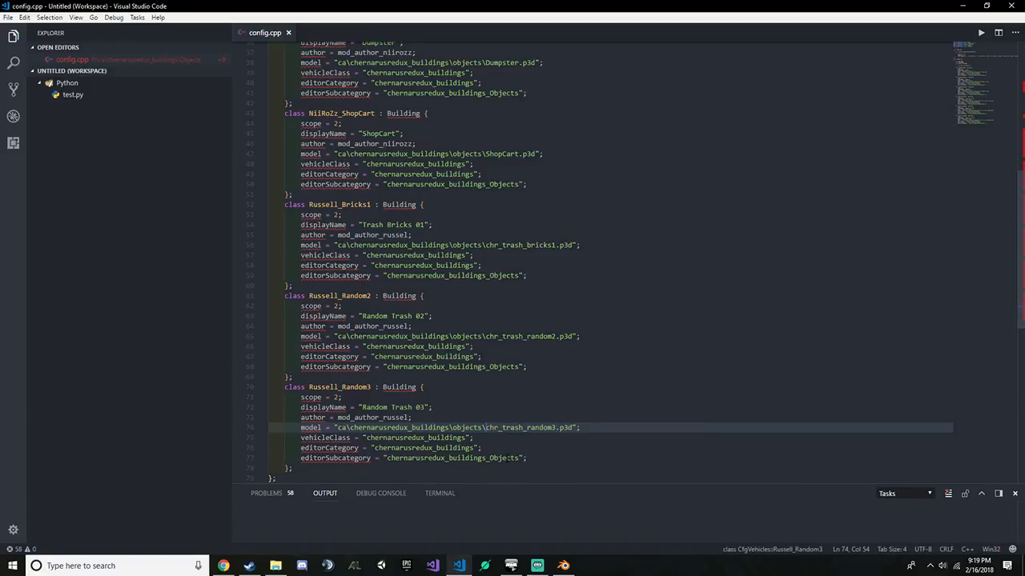
scroll(391, 255, up, 2)
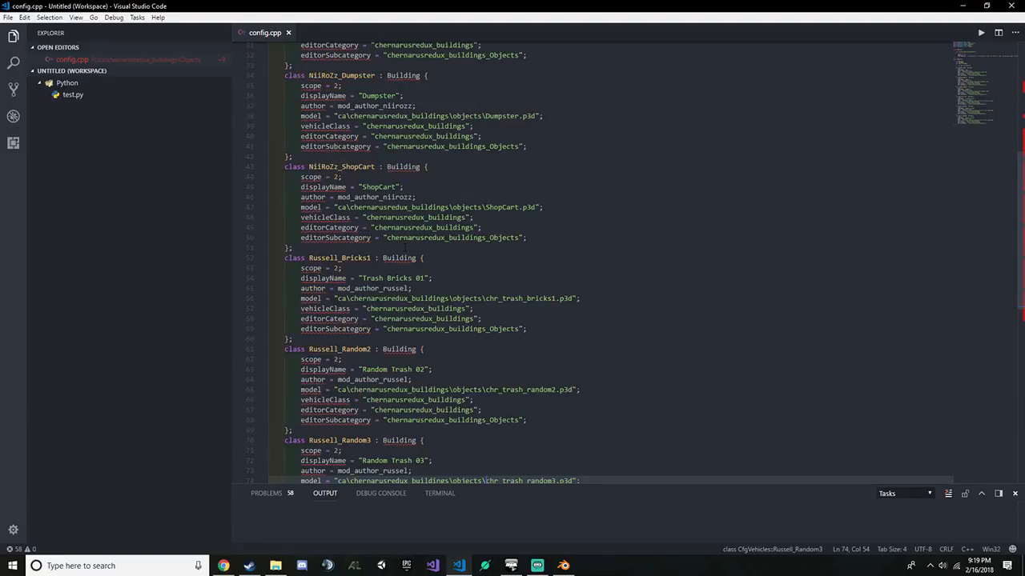
Close the Objects config and open config.cpp from the Ivy folder of chernarusredux_buildings in Visual Studio Code
click(1016, 5)
key(BackSpace)
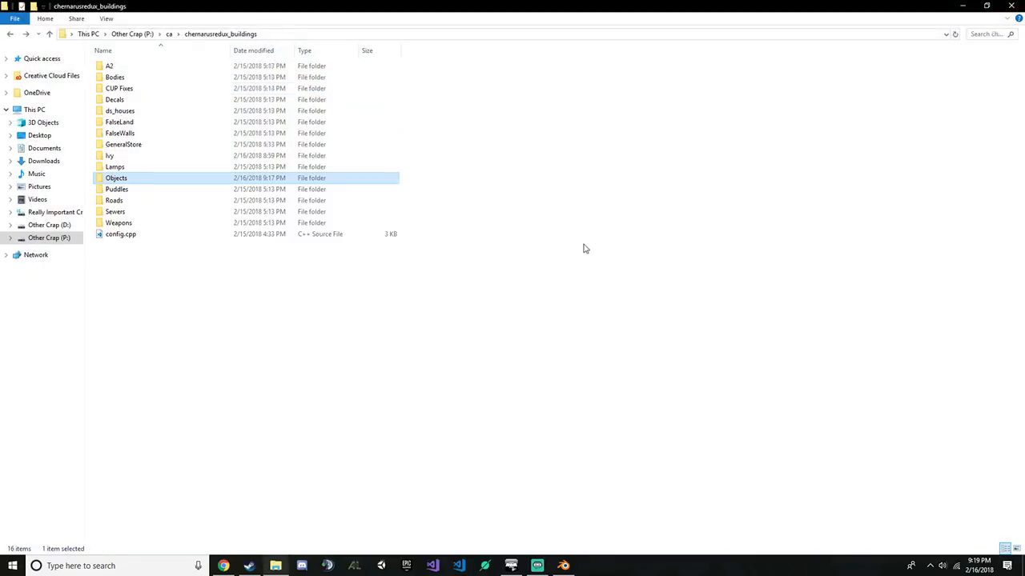
click(134, 158)
double_click(135, 158)
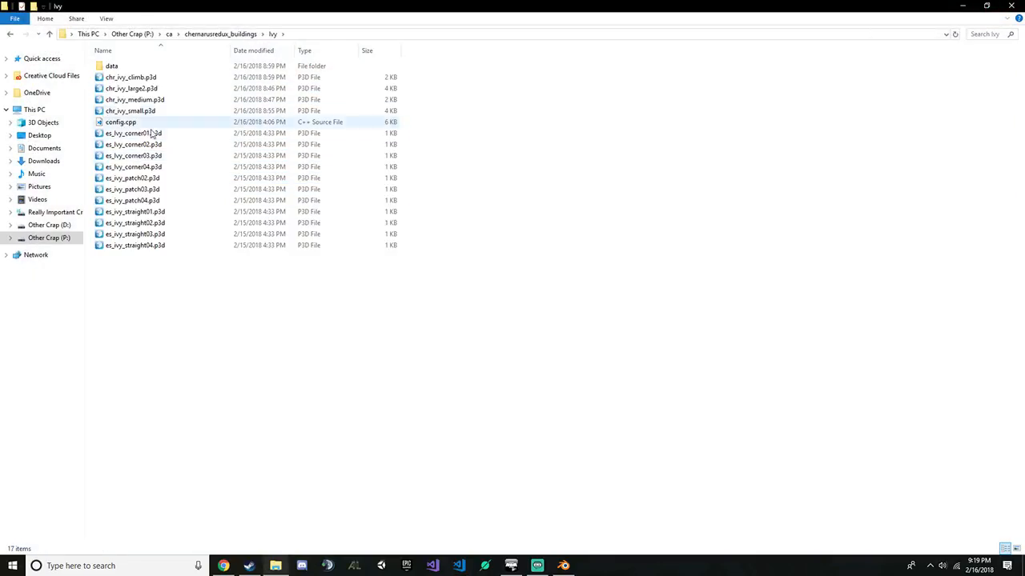
double_click(164, 122)
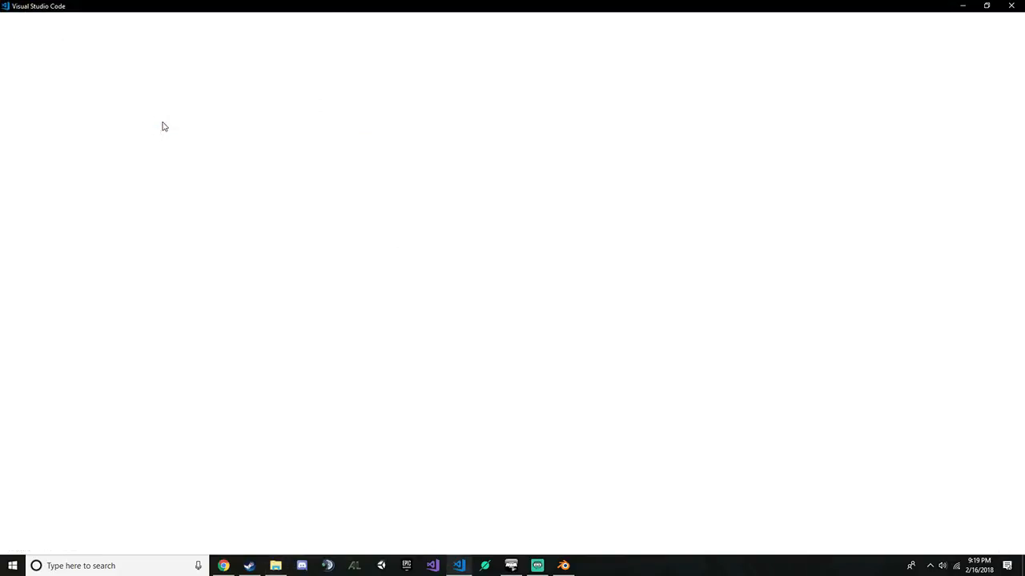
scroll(365, 72, up, 5)
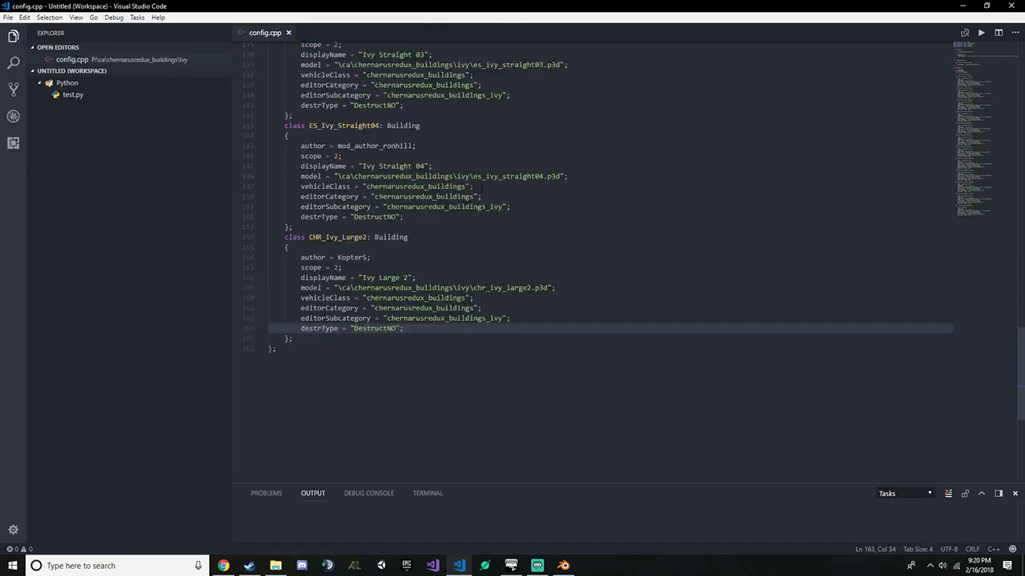
Set the author of the CHR_Ivy_Large2 class in the Ivy config.cpp to mod_author_russel
key(alt+Tab)
key(alt+Tab)
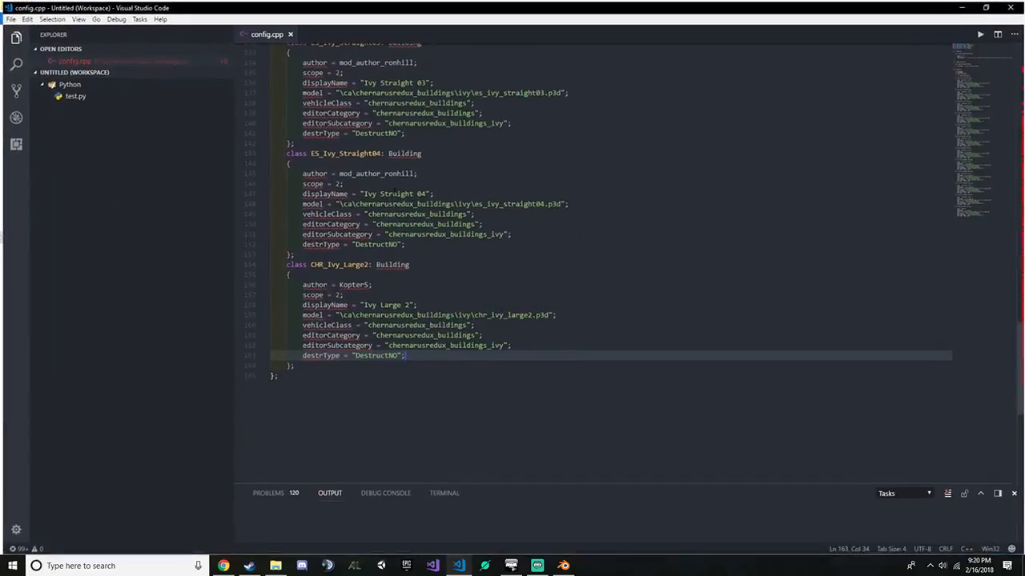
drag(295, 365, 238, 264)
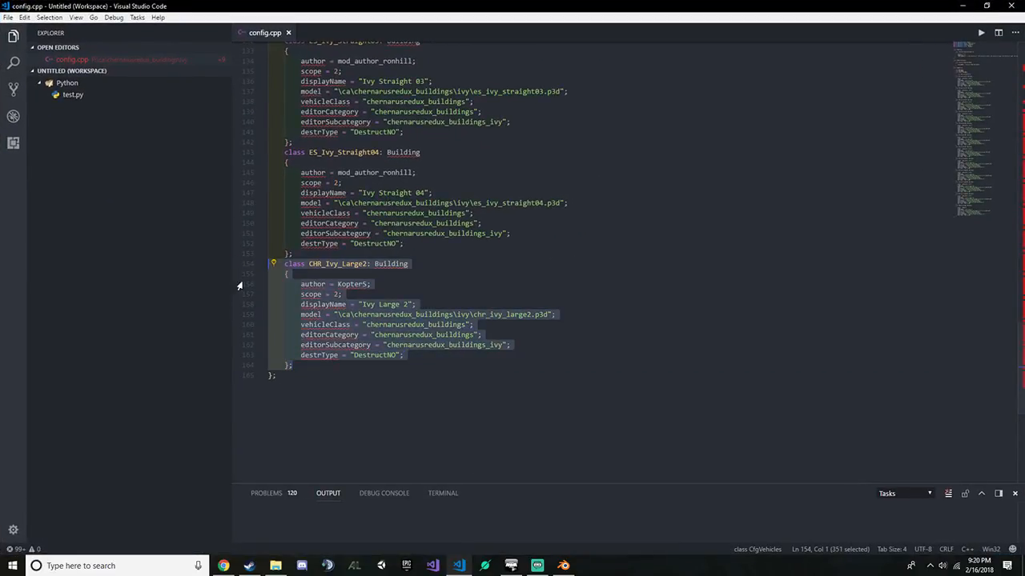
click(318, 364)
scroll(318, 364, up, 3)
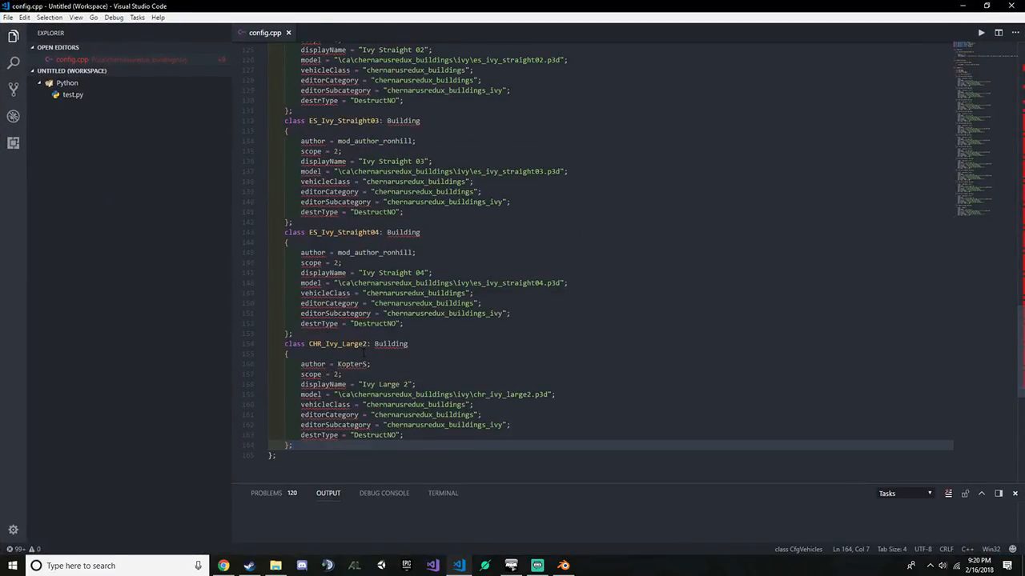
scroll(381, 365, up, 10)
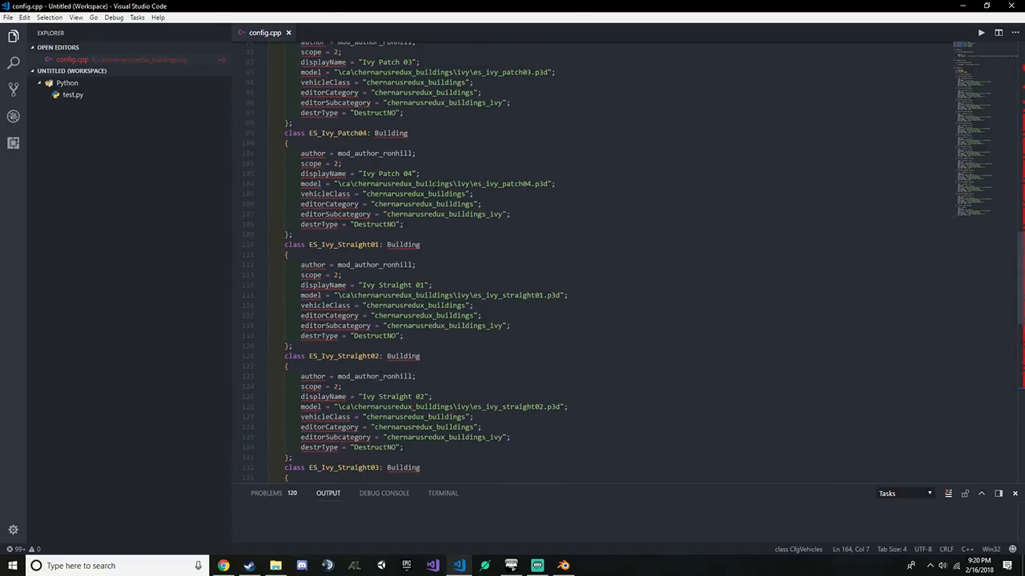
scroll(381, 365, down, 11)
double_click(368, 337)
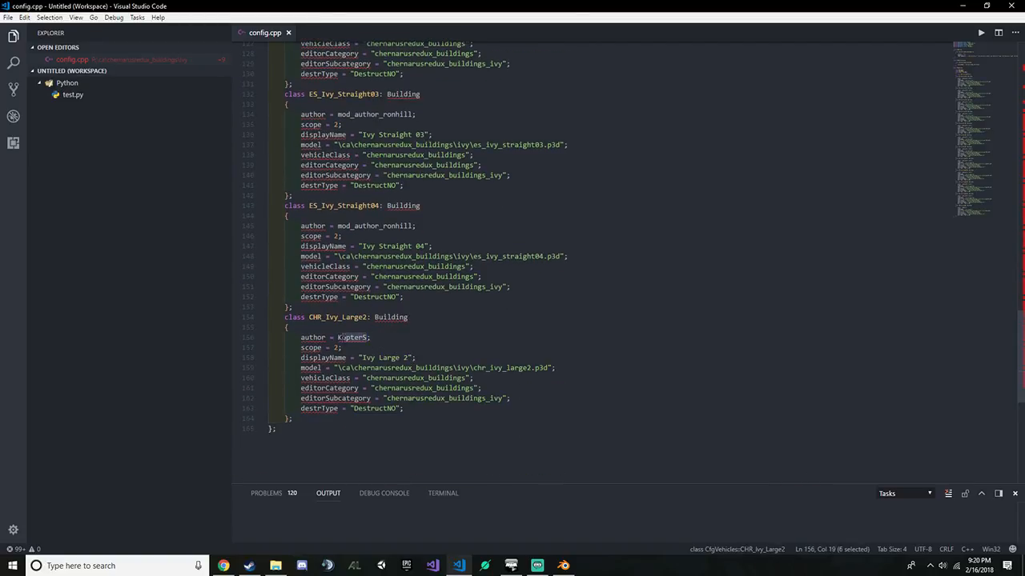
text(mod)
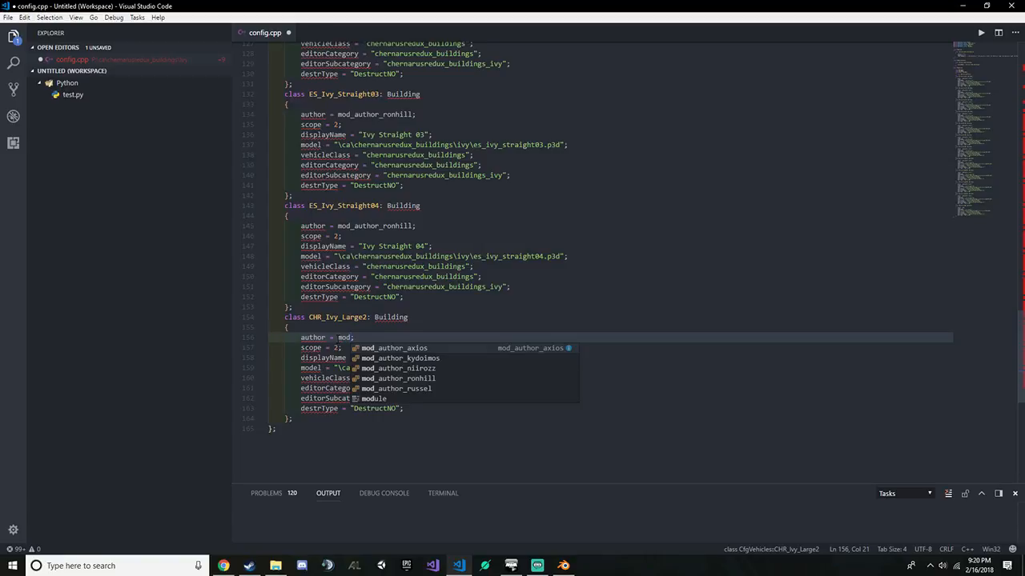
key(Down)
key(Down)
key(Down)
key(Down)
key(Return)
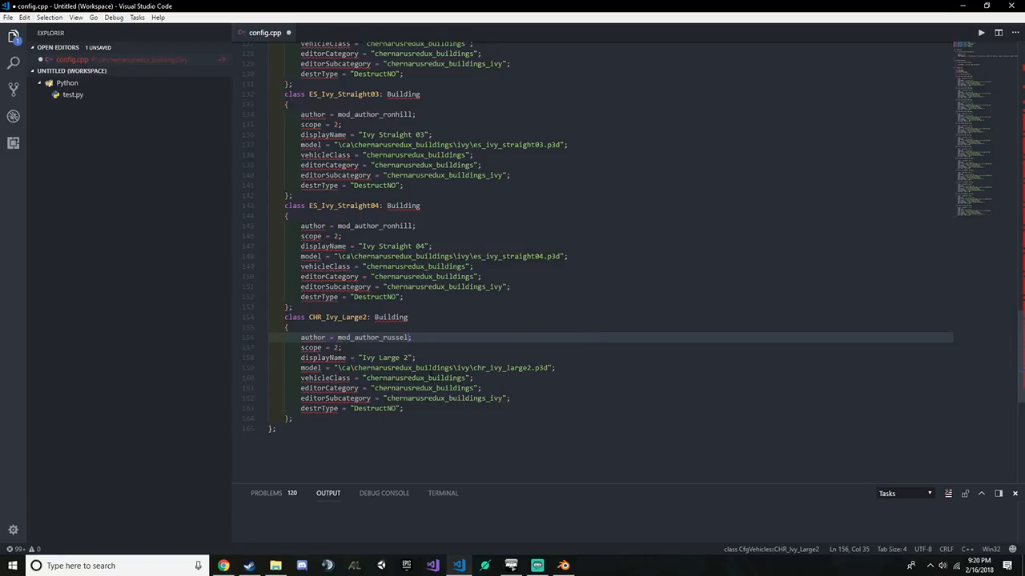
Copy the whole CHR_Ivy_Large2 class and paste three duplicates of it directly below the original
drag(414, 413, 215, 305)
key(ctrl+c)
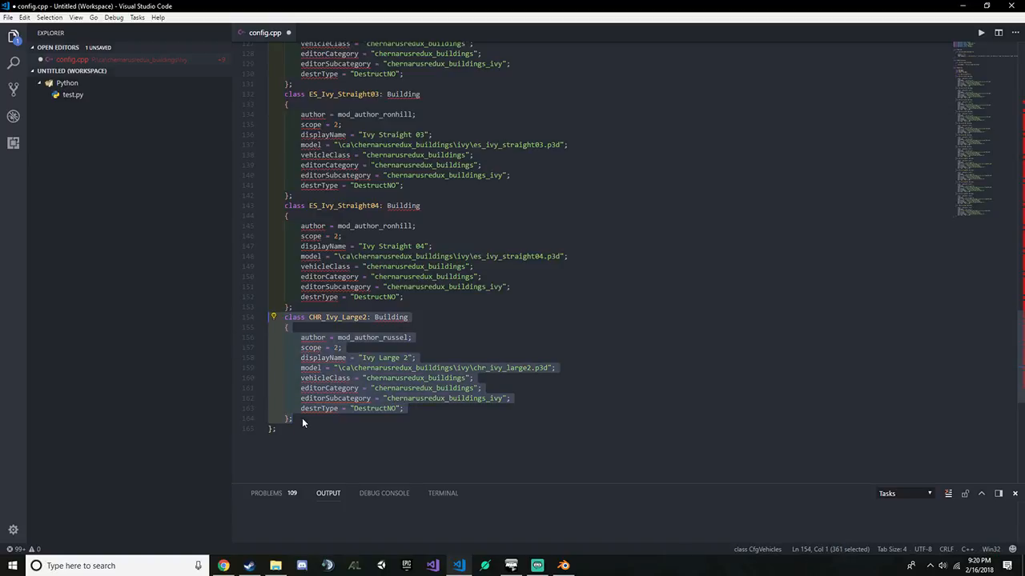
click(303, 419)
key(Return)
key(ctrl+v)
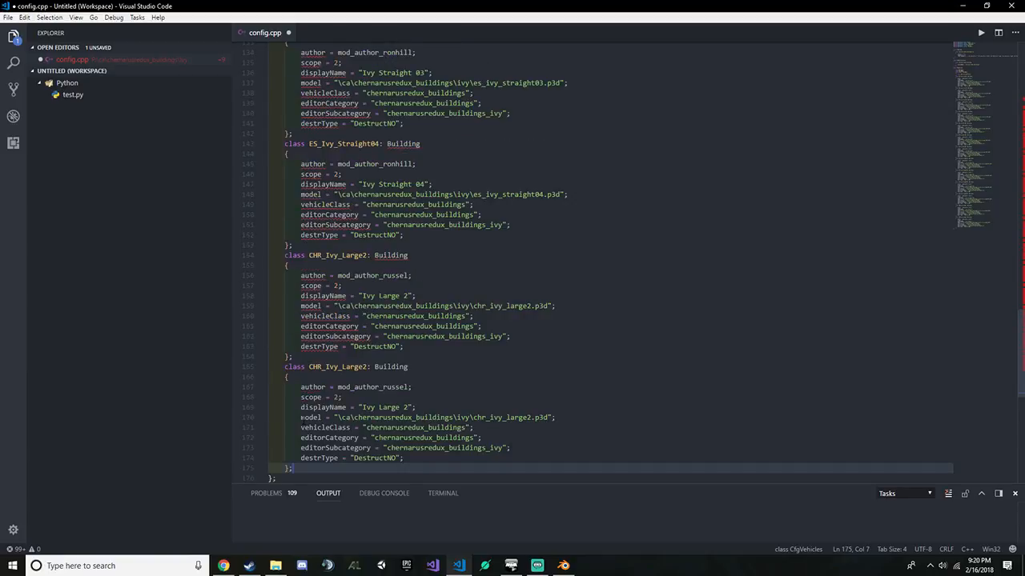
drag(492, 4, 448, 2)
key(Return)
key(ctrl+v)
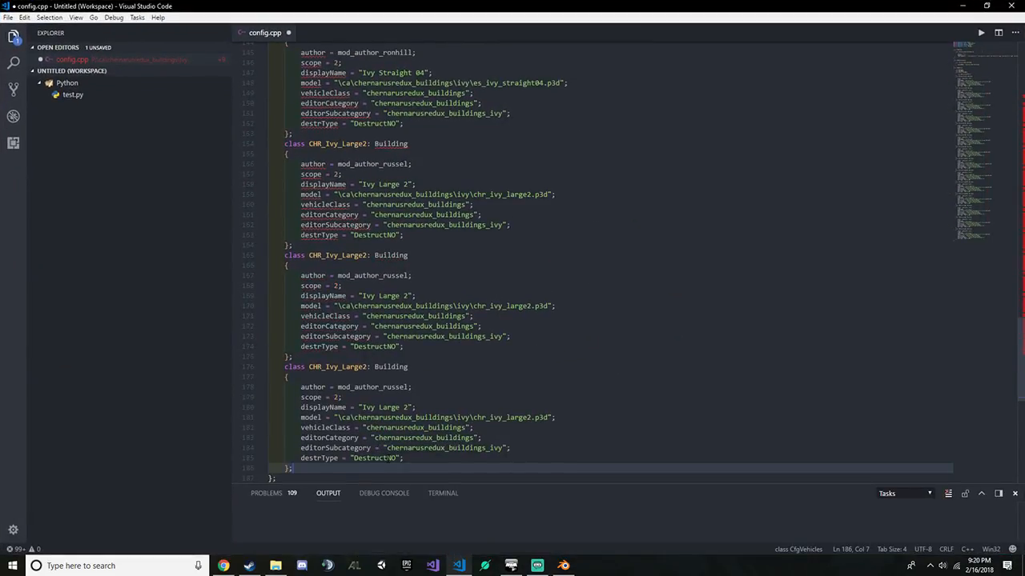
key(ctrl+v)
Rename the first duplicate of the CHR_Ivy_Large2 class to CHR_Ivy_Medium
scroll(608, 257, up, 6)
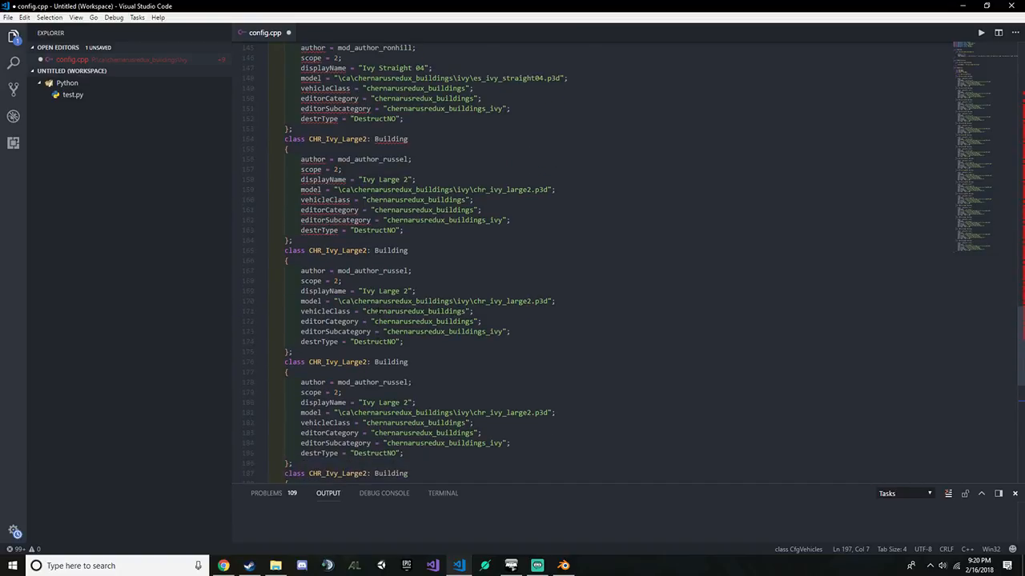
drag(492, 7, 467, 53)
click(368, 303)
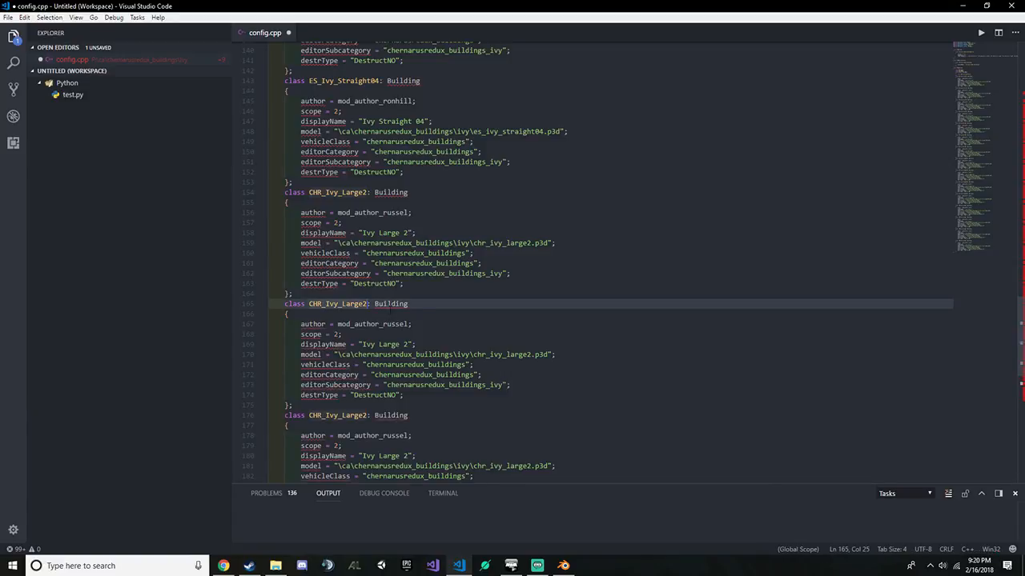
key(BackSpace)
key(BackSpace)
key(BackSpace)
key(BackSpace)
key(BackSpace)
key(BackSpace)
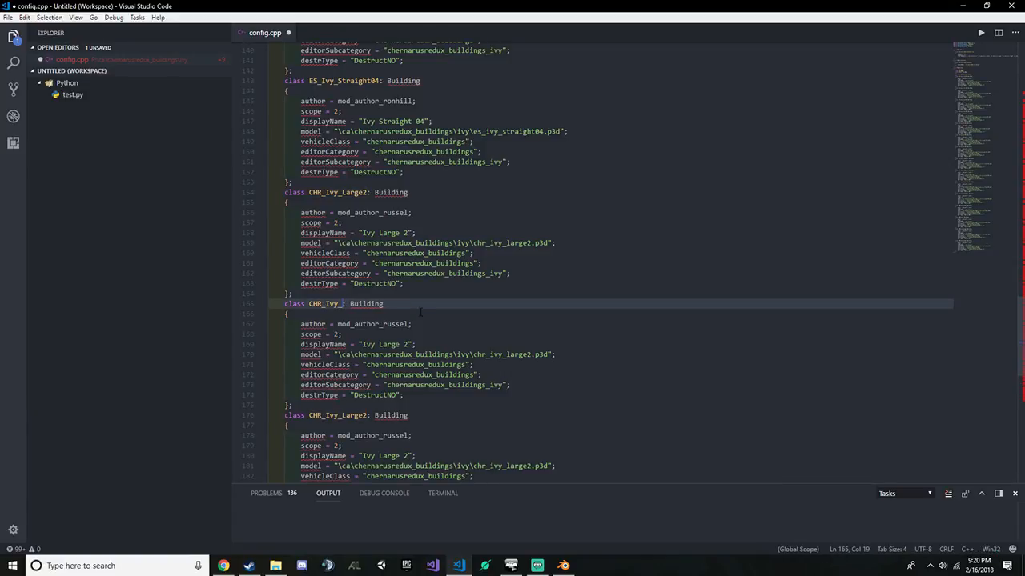
text(Medium)
Check the ivy model names in the Ivy folder and rename the second duplicated class to CHR_Ivy_Small
double_click(501, 5)
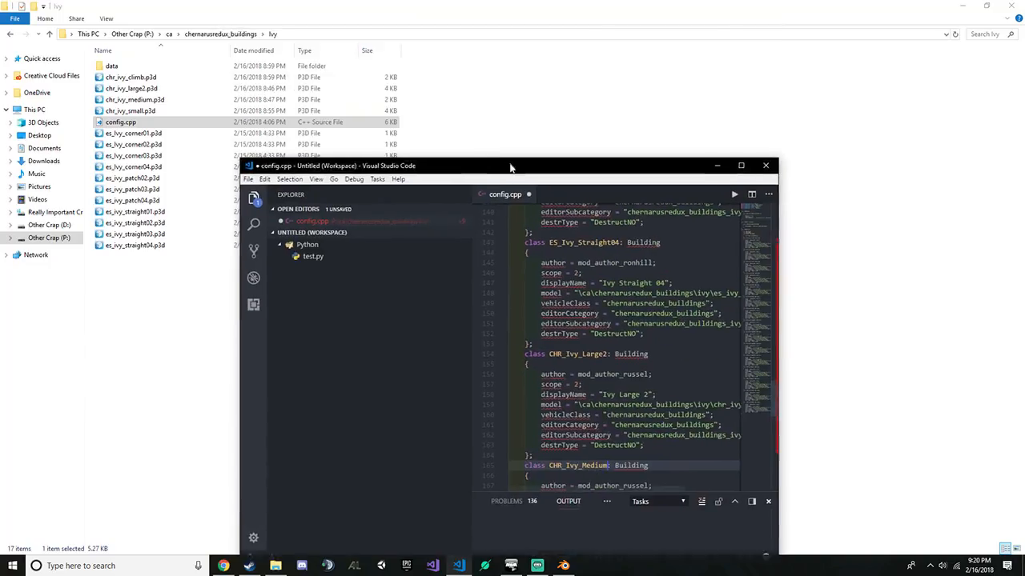
double_click(512, 168)
scroll(346, 361, down, 2)
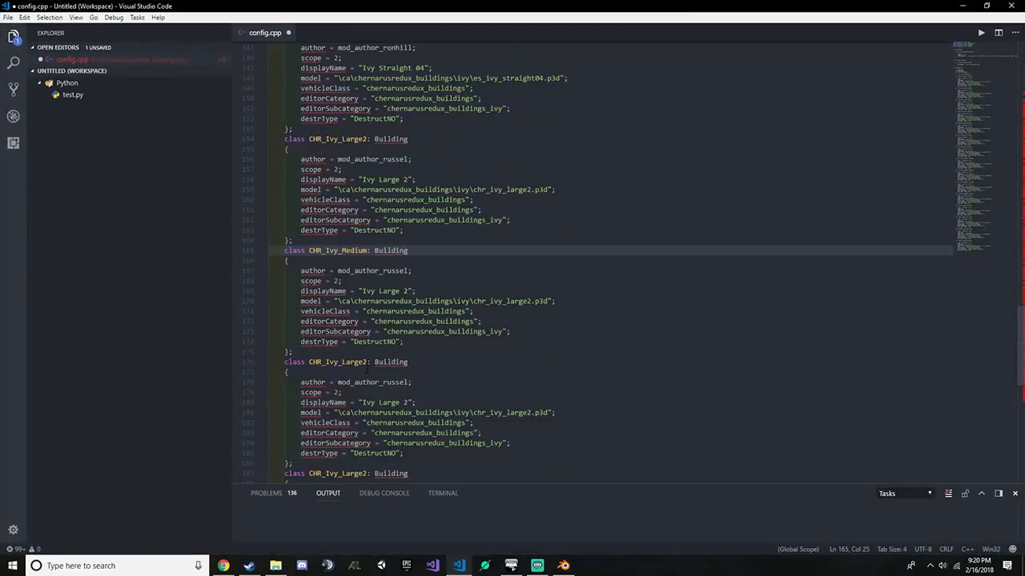
click(345, 362)
key(Delete)
key(Delete)
key(Delete)
key(Delete)
key(Delete)
text(mall)
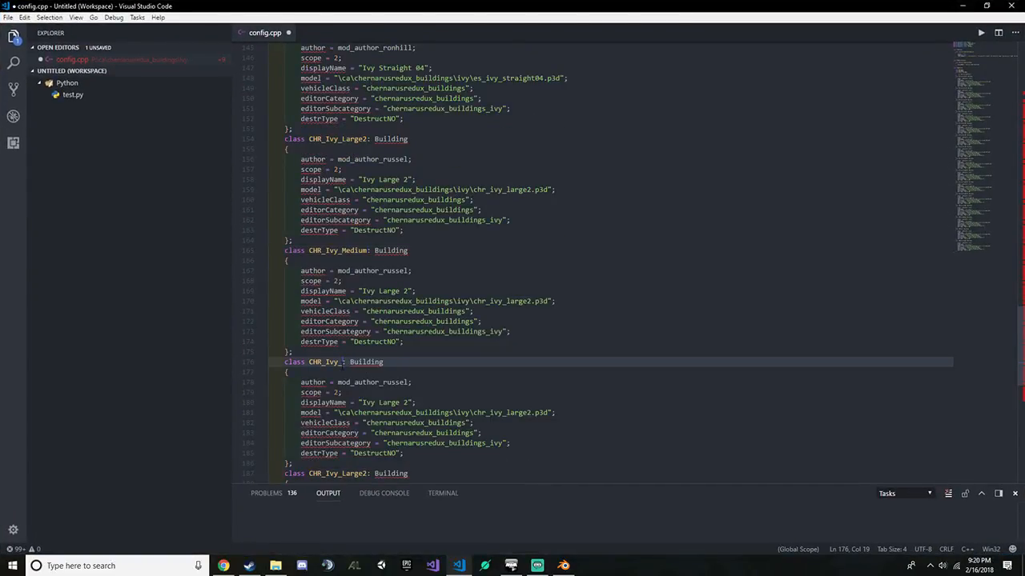
Rename the last duplicated CHR_Ivy_Large2 class to CHR_Ivy_Climb
scroll(526, 301, down, 1)
click(346, 446)
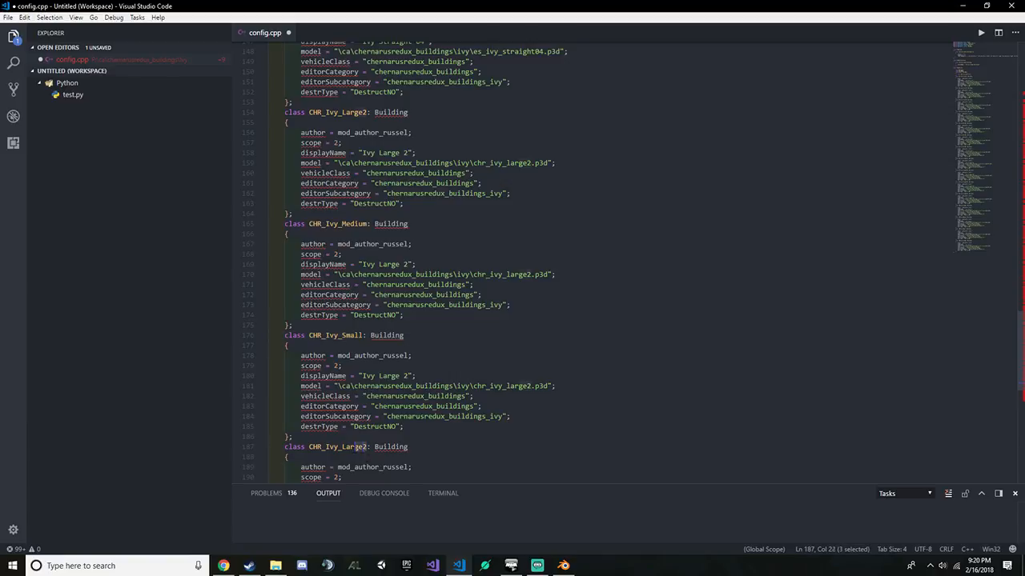
key(Delete)
key(Delete)
key(Delete)
key(Delete)
key(Delete)
text(limb)
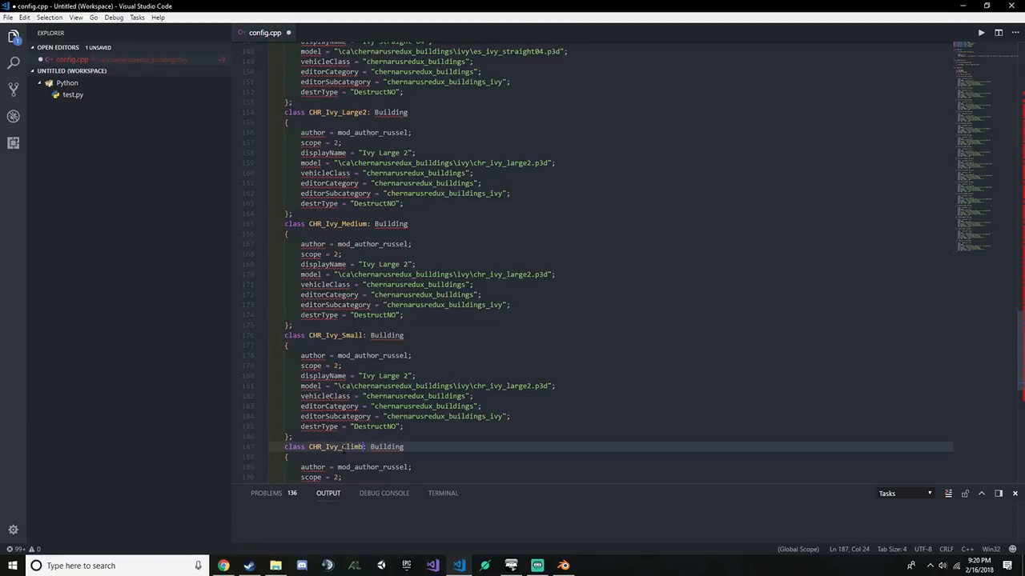
Change the display name of the CHR_Ivy_Medium class to Ivy Medium
scroll(409, 227, up, 1)
click(427, 278)
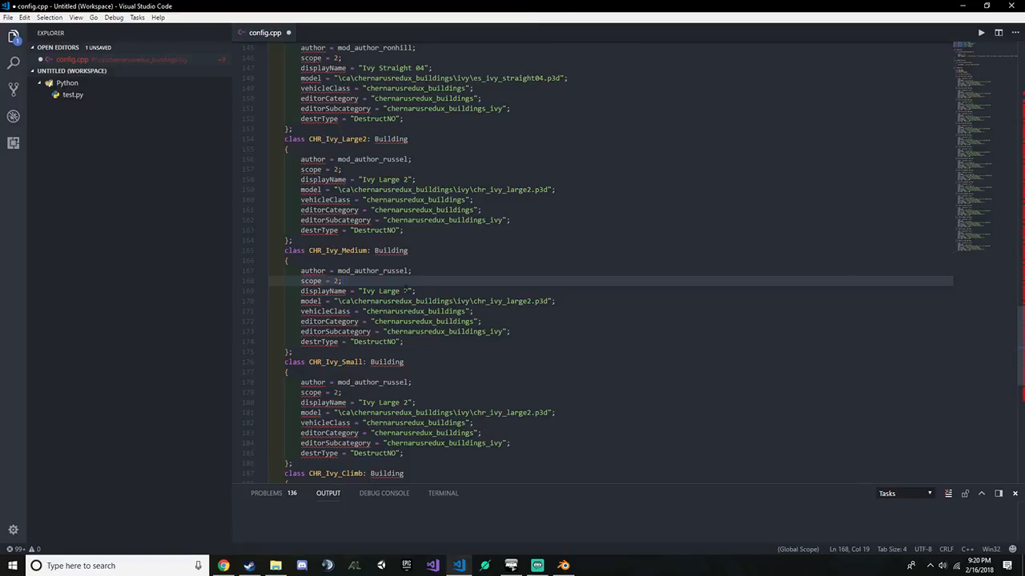
double_click(384, 291)
text(Medium)
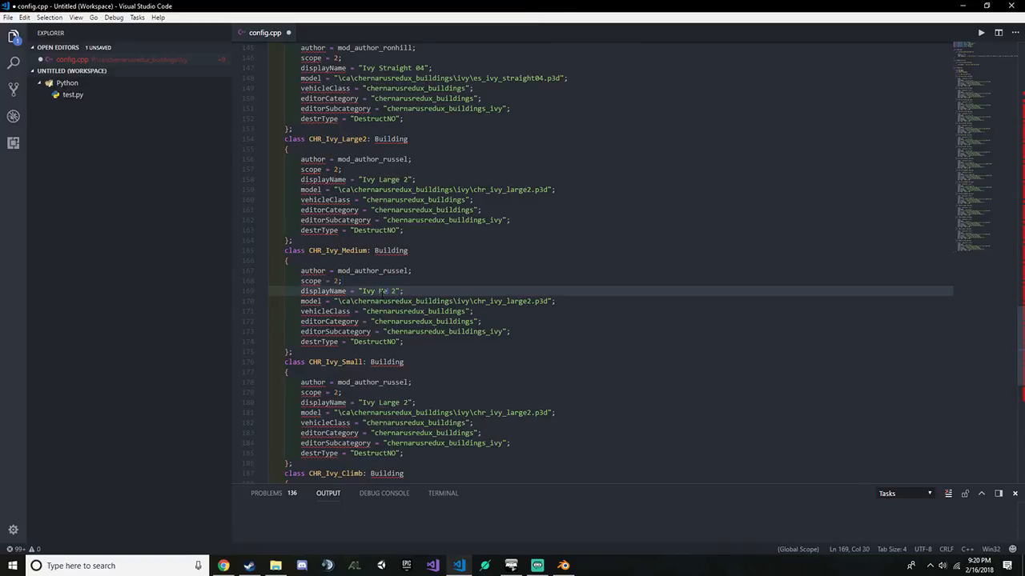
key(Right)
Copy the file name chr_ivy_medium.p3d from the Ivy folder and use it in the CHR_Ivy_Medium class's model path
key(alt+Tab)
click(222, 99)
key(F2)
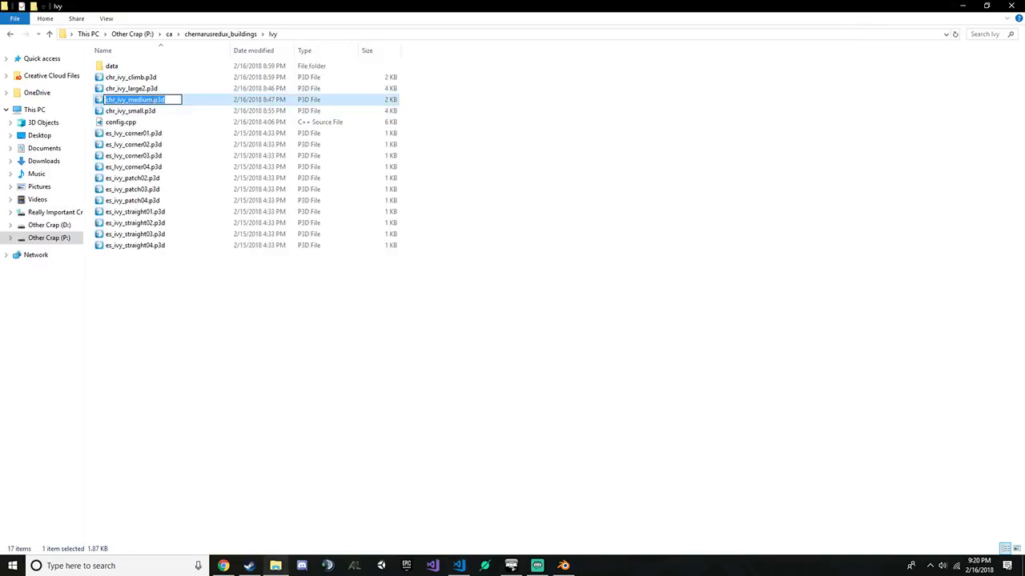
key(alt+Tab)
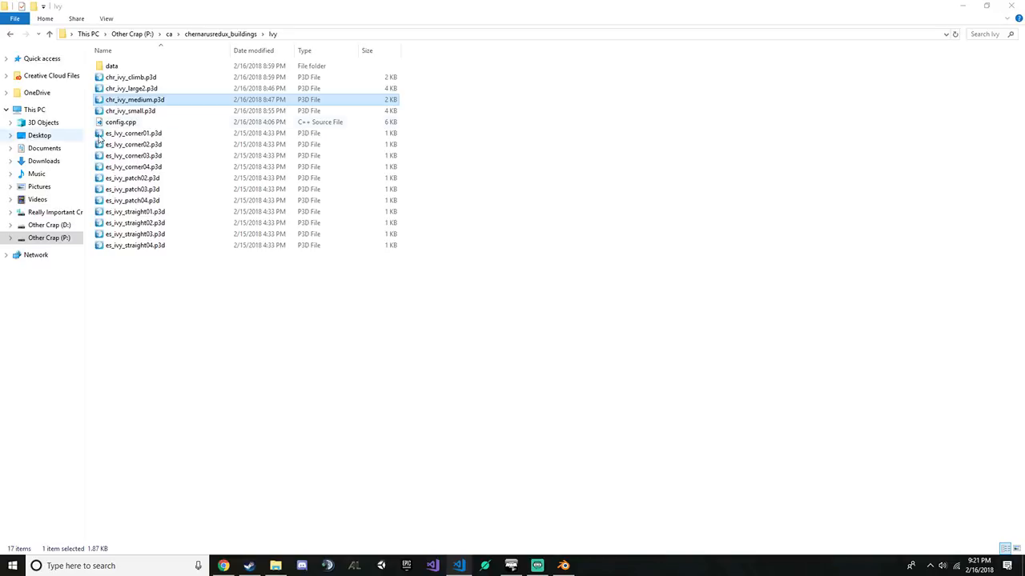
Copy the file name chr_ivy_large2.p3d from the Ivy folder and return to config.cpp
click(191, 88)
key(F2)
key(ctrl+a)
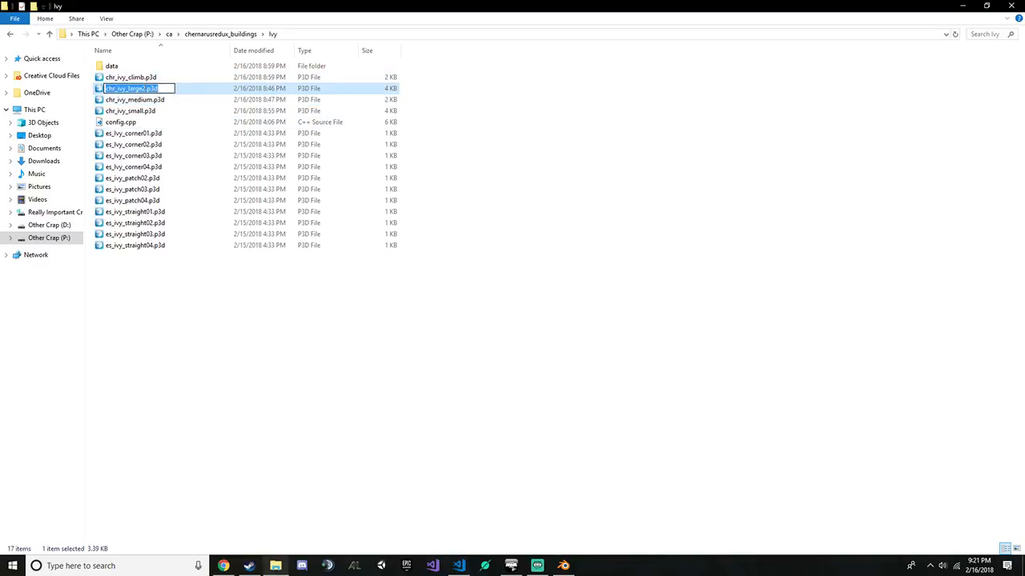
key(alt+Tab)
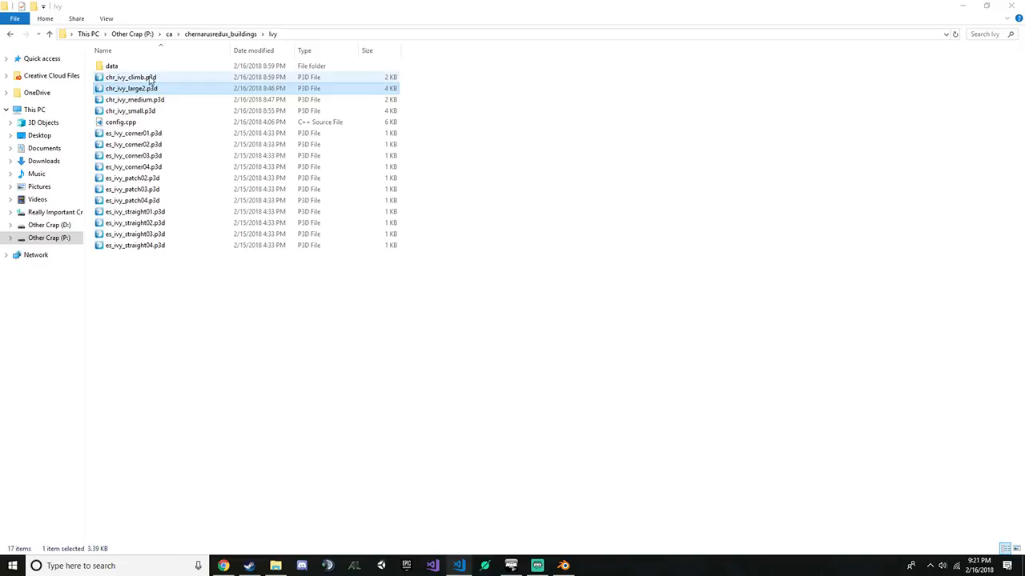
Copy the file name chr_ivy_small.p3d from the Ivy folder and use it in the CHR_Ivy_Small class's model path
click(137, 111)
key(F2)
key(ctrl+a)
key(alt+Tab)
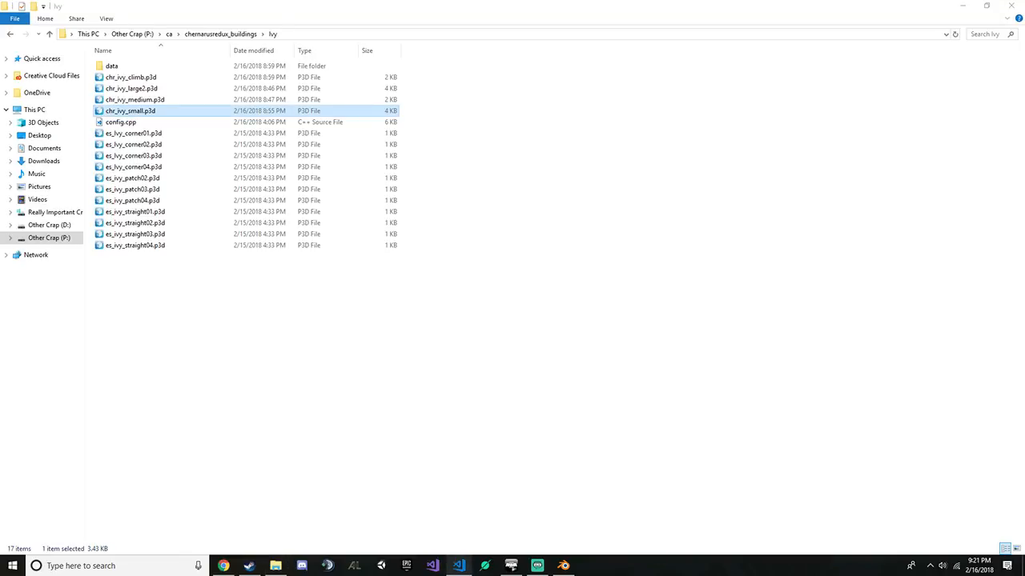
Use the file name chr_ivy_climb.p3d from the Ivy folder in the CHR_Ivy_Climb class's model path and save config.cpp
click(170, 78)
key(F2)
key(ctrl+a)
click(242, 375)
key(alt+Tab)
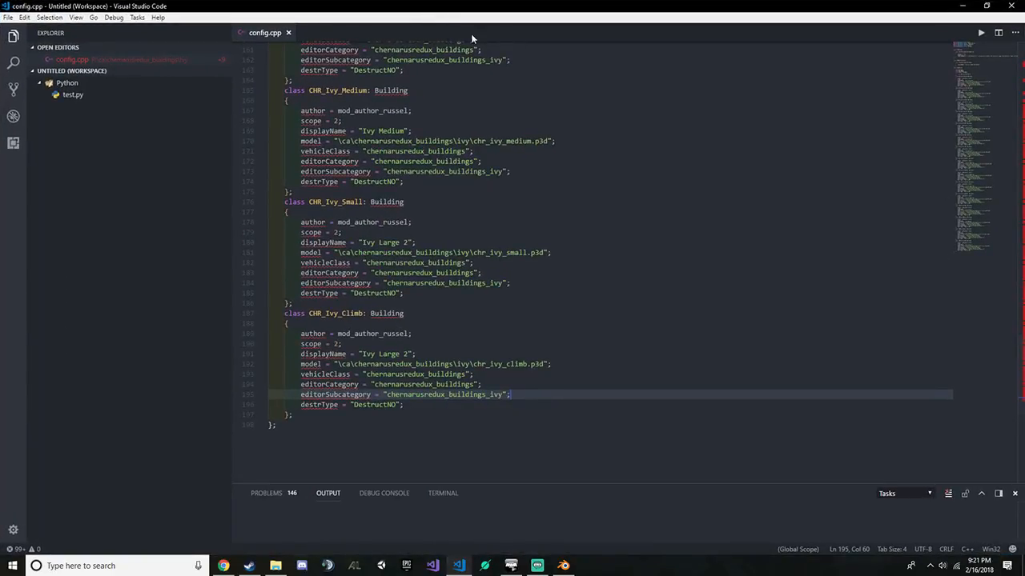
Minimise the code editor, open chr_ivy_climb.p3d from the Ivy folder, and quit Blender without saving its changes
click(964, 5)
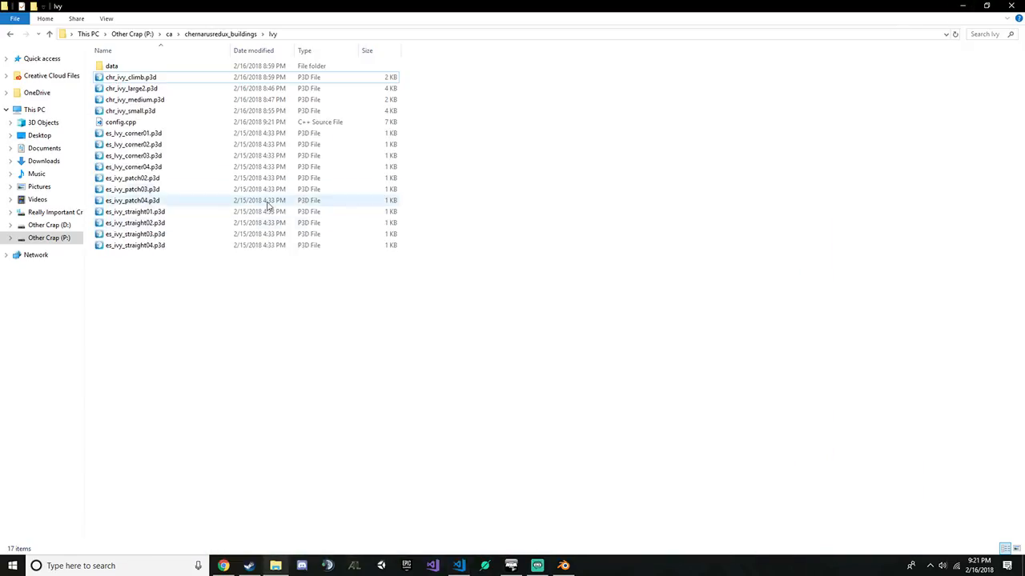
double_click(192, 78)
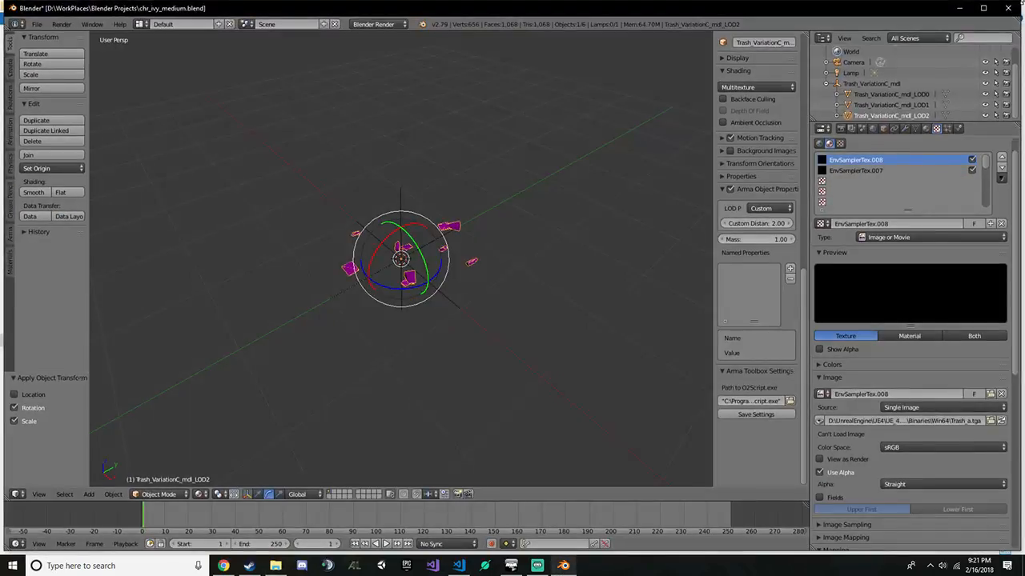
click(1007, 8)
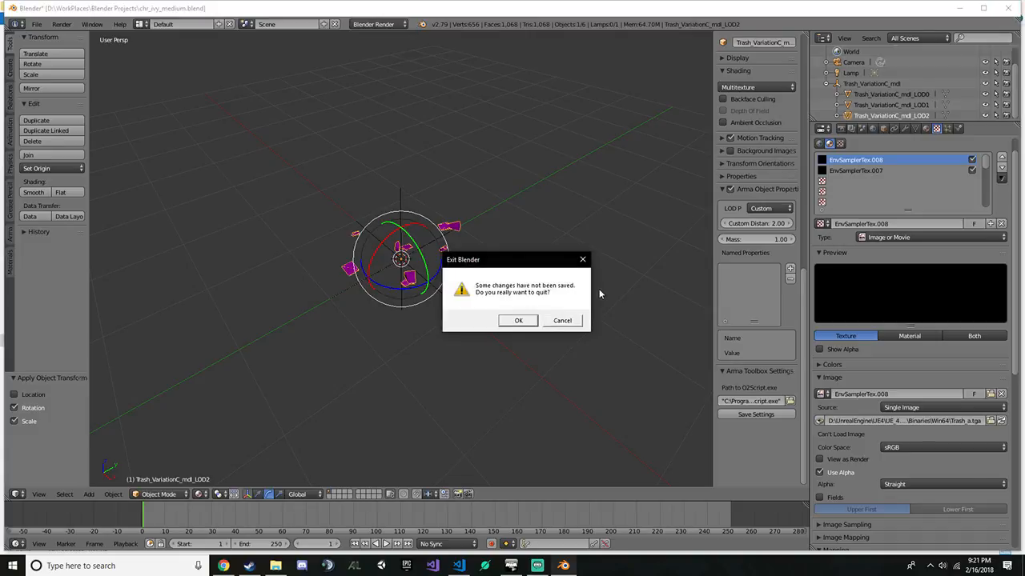
click(518, 320)
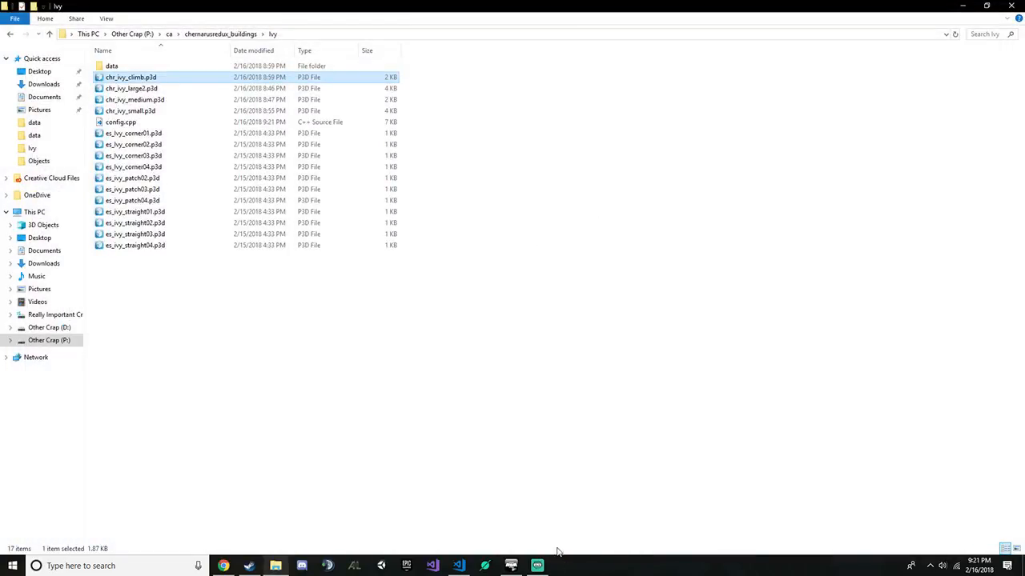
Switch back to Visual Studio Code and review the medium, small and climb ivy classes at the end of config.cpp
click(458, 566)
click(445, 413)
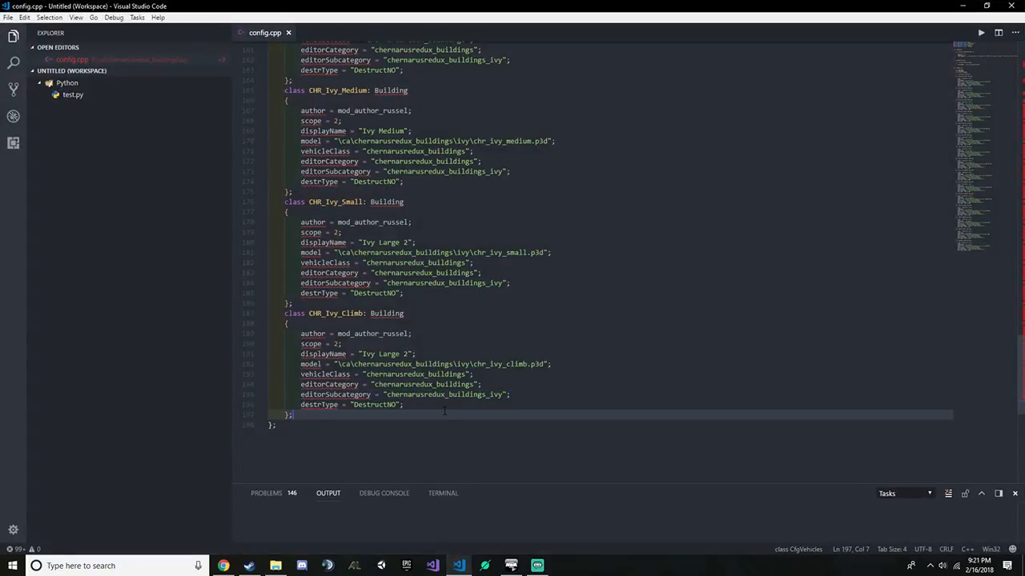
scroll(410, 334, up, 8)
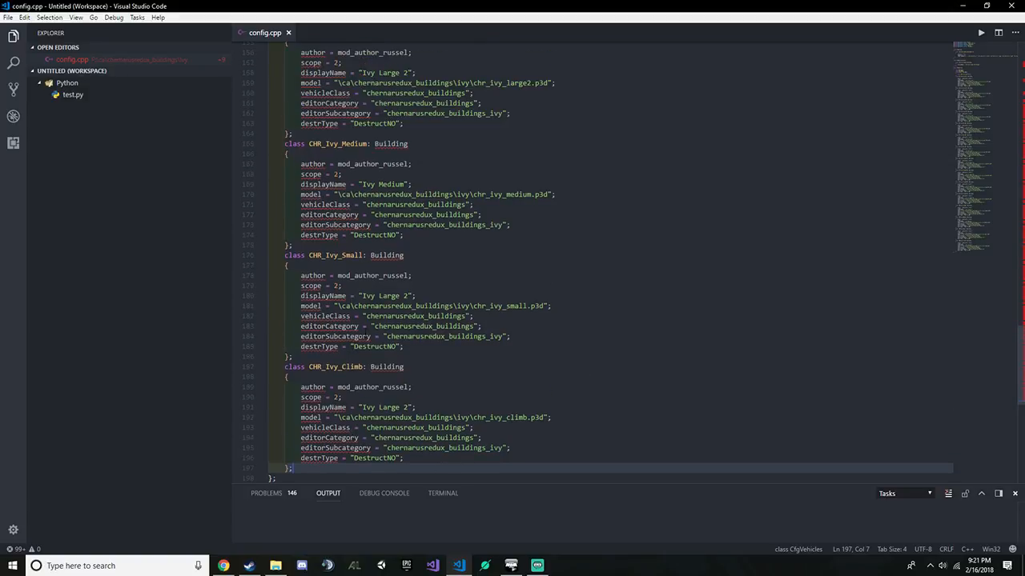
scroll(404, 309, down, 8)
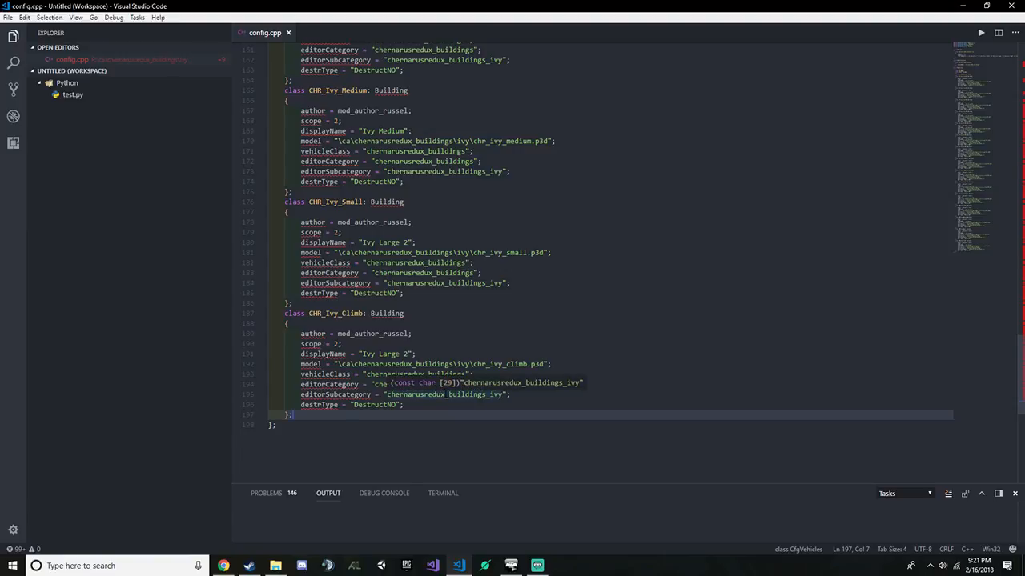
scroll(550, 384, down, 3)
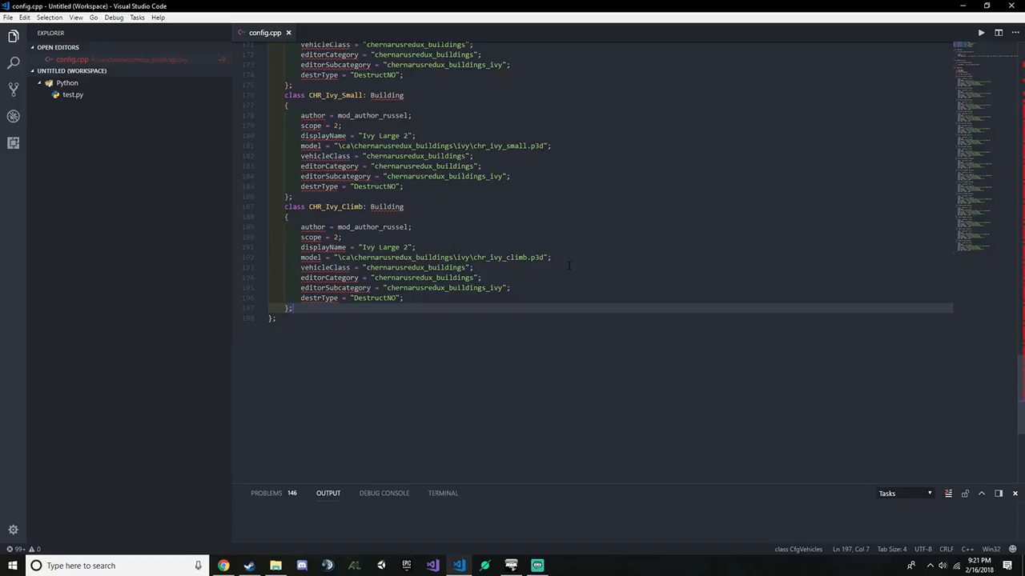
scroll(556, 237, up, 1)
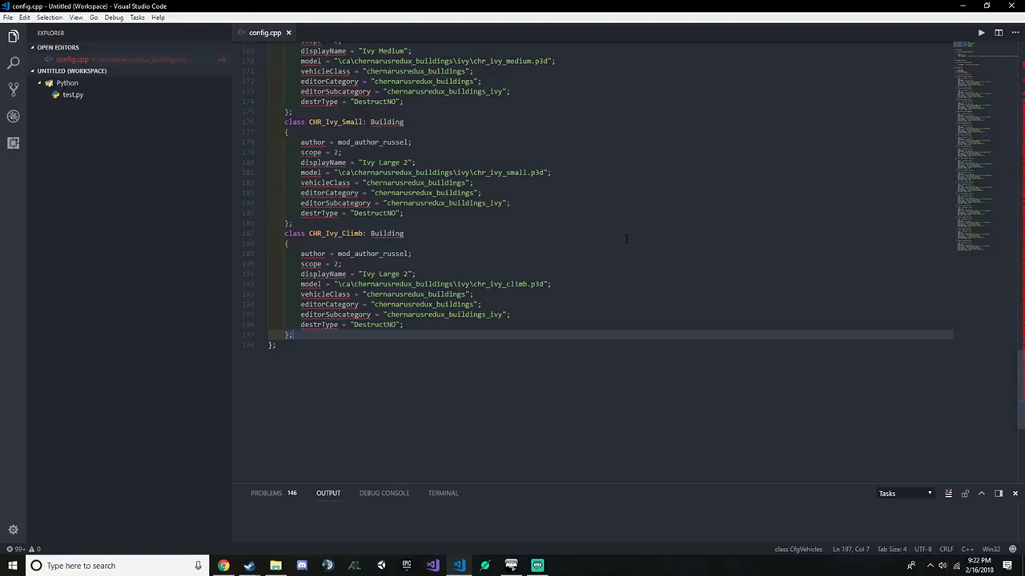
Return to the chernarusredux_buildings folder in File Explorer and check the loaded mods in the Arma 3 Launcher
scroll(627, 238, up, 8)
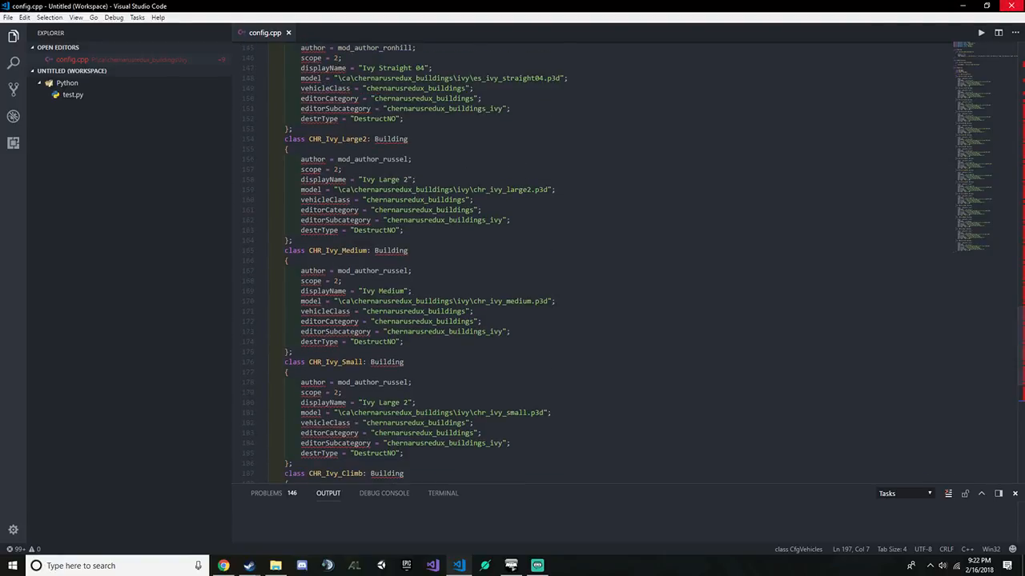
key(alt+Tab)
key(alt+Up)
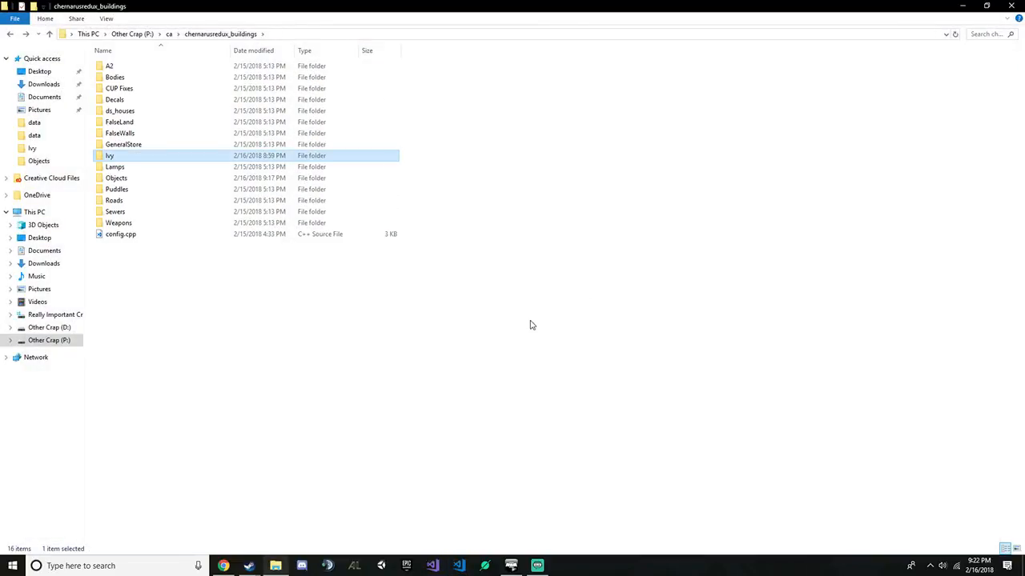
click(537, 566)
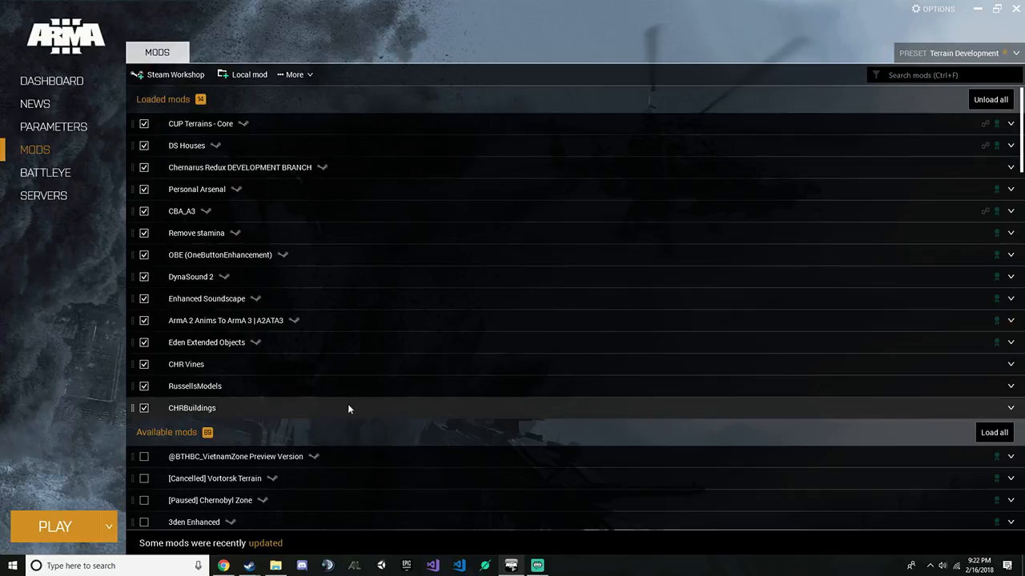
click(977, 8)
Launch pboProject and crunch the P:\ca\chernarusredux_buildings source folder into the Desktop's Vines mod folder
click(133, 568)
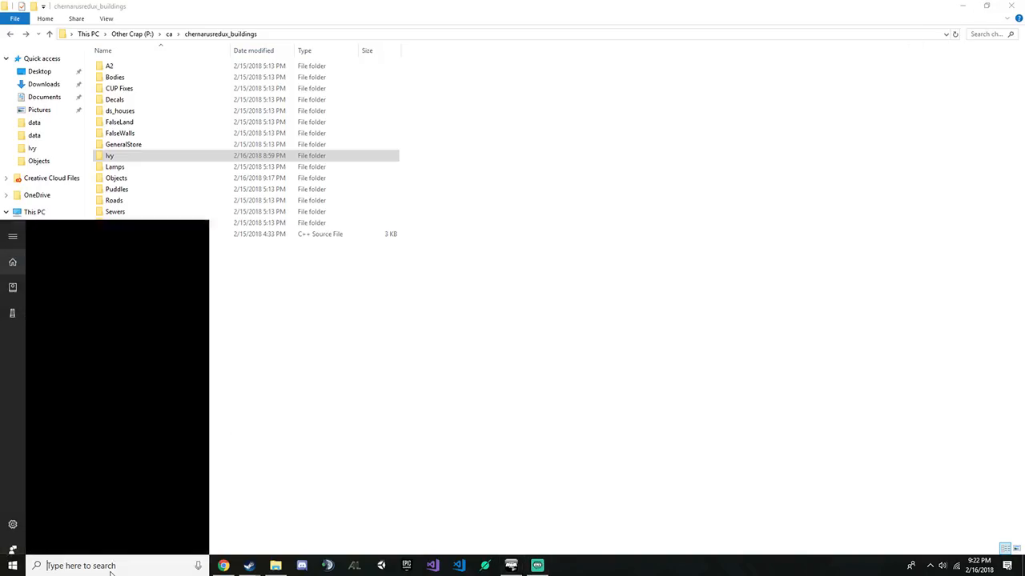
text(pbo)
key(Return)
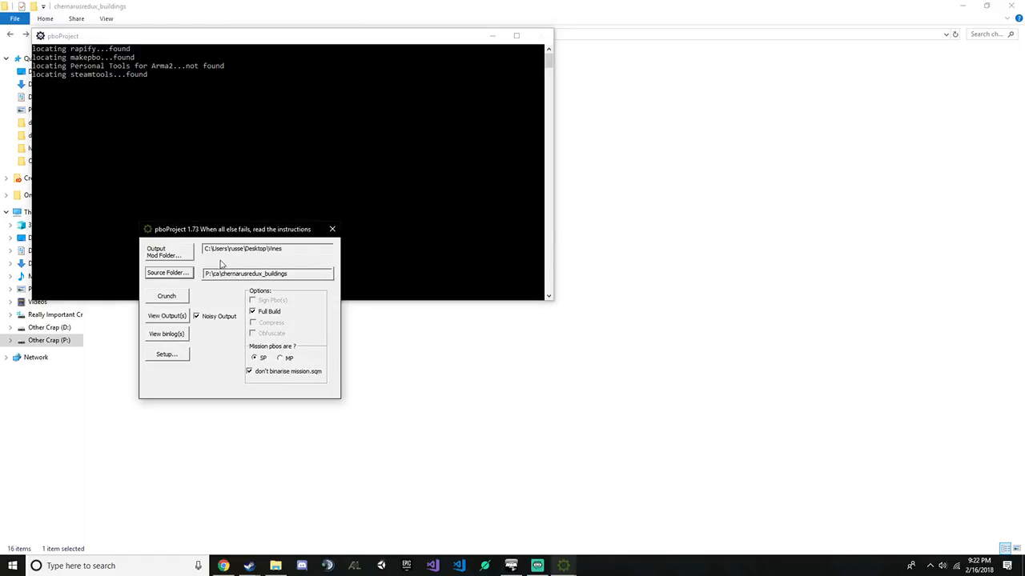
click(174, 298)
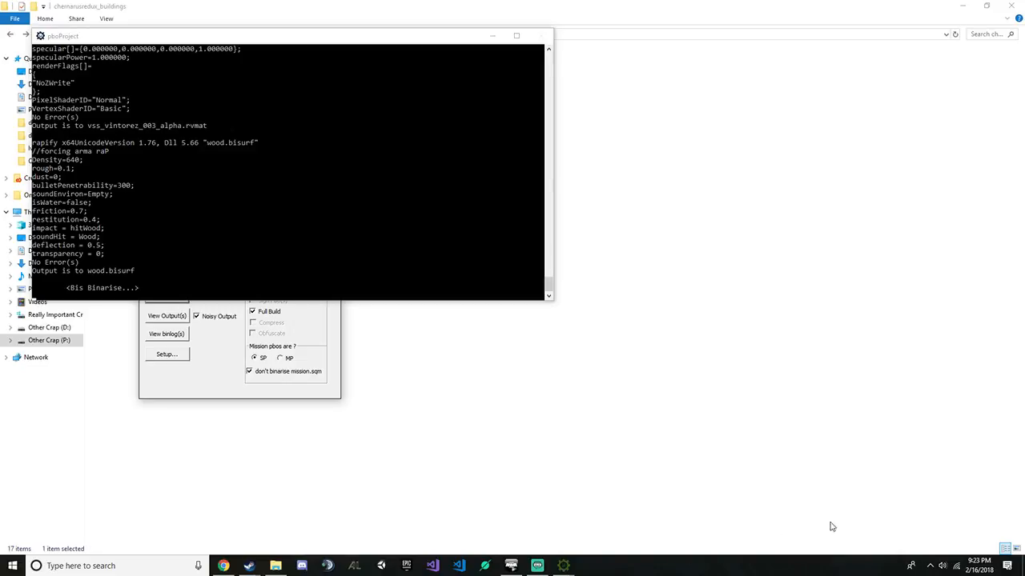
Switch to Discord and read the general chat channels plus Pandemik The Origins' main_chat and off_topic channels
click(302, 566)
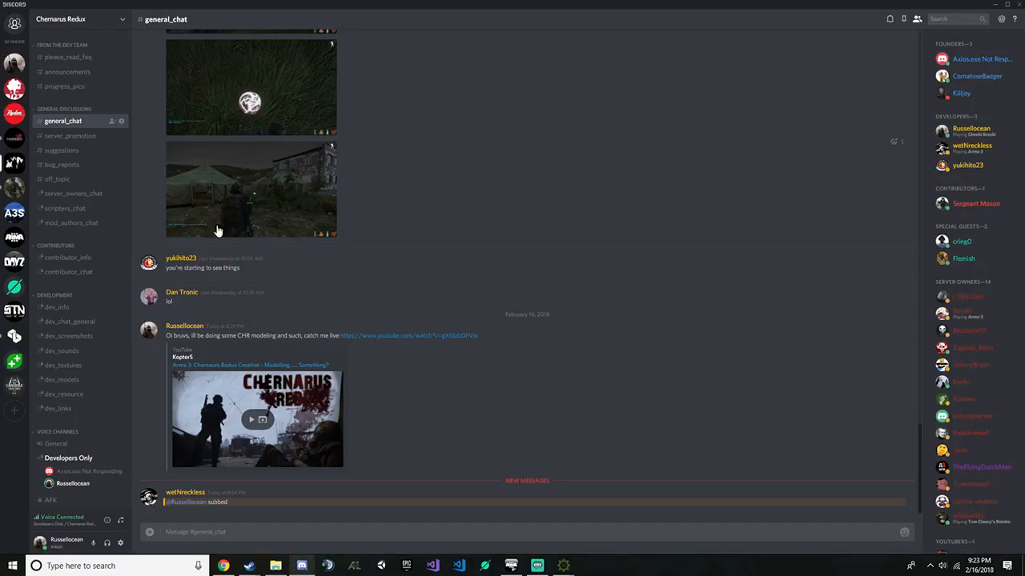
click(15, 190)
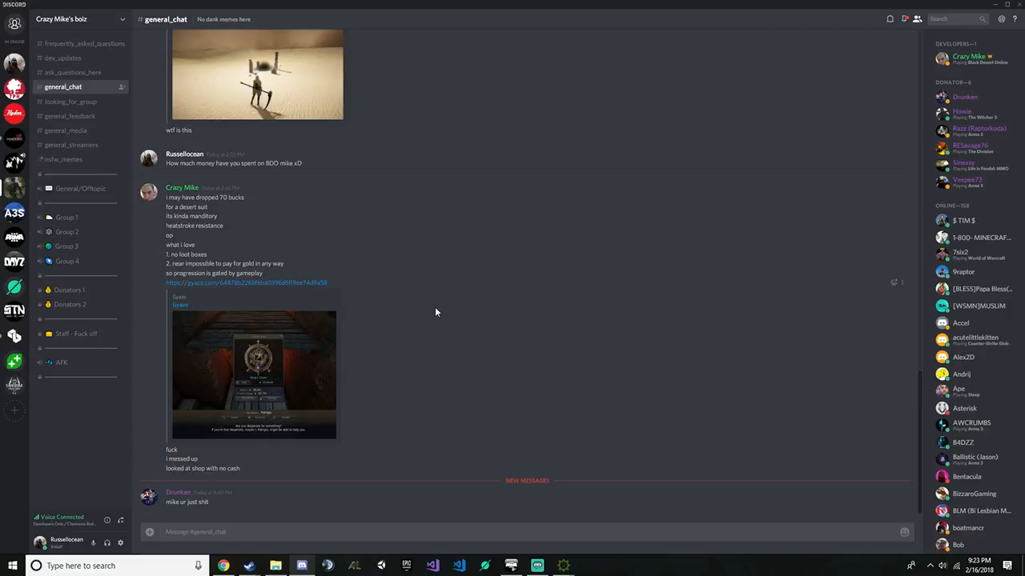
drag(166, 205, 242, 222)
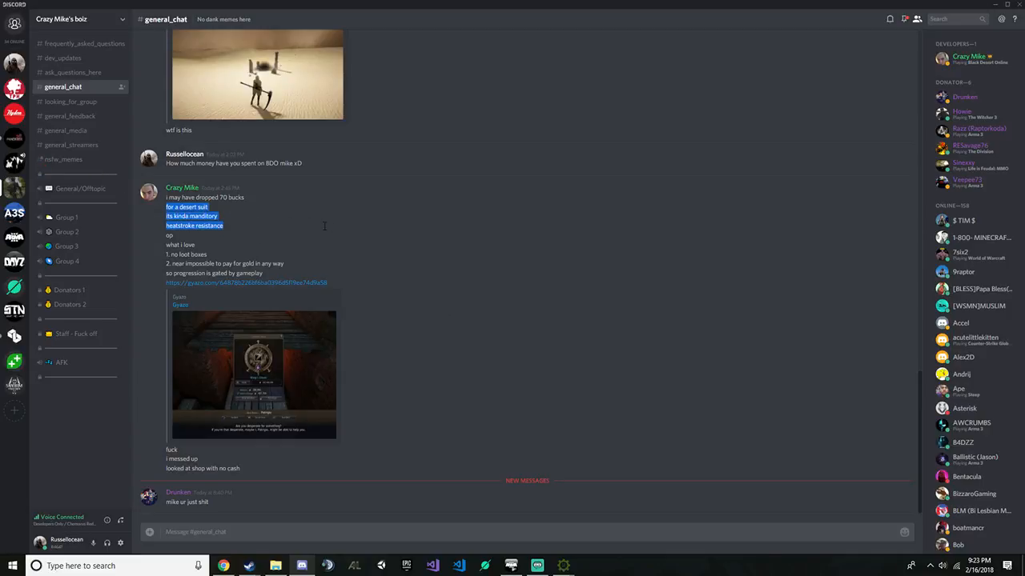
click(552, 246)
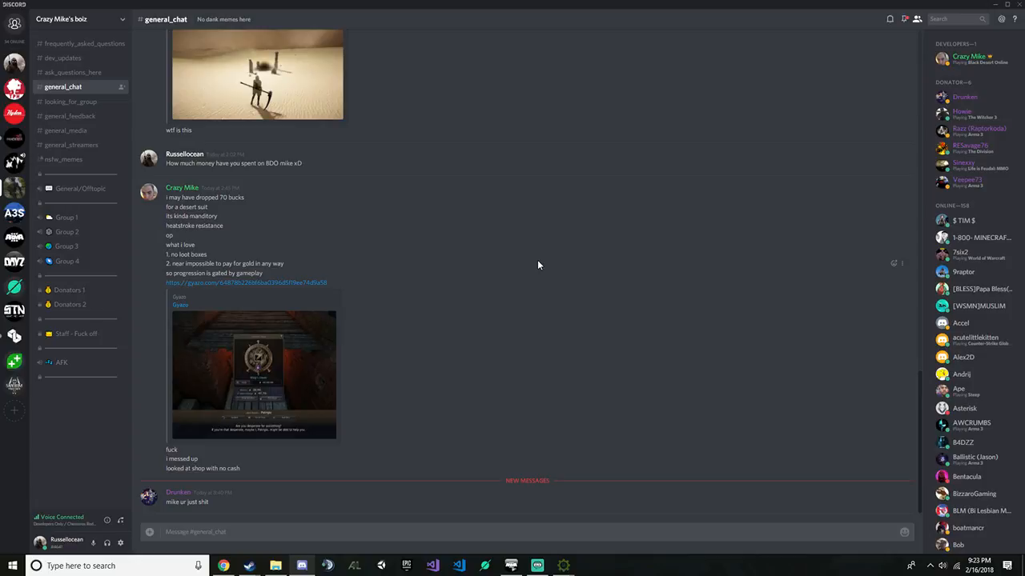
click(15, 162)
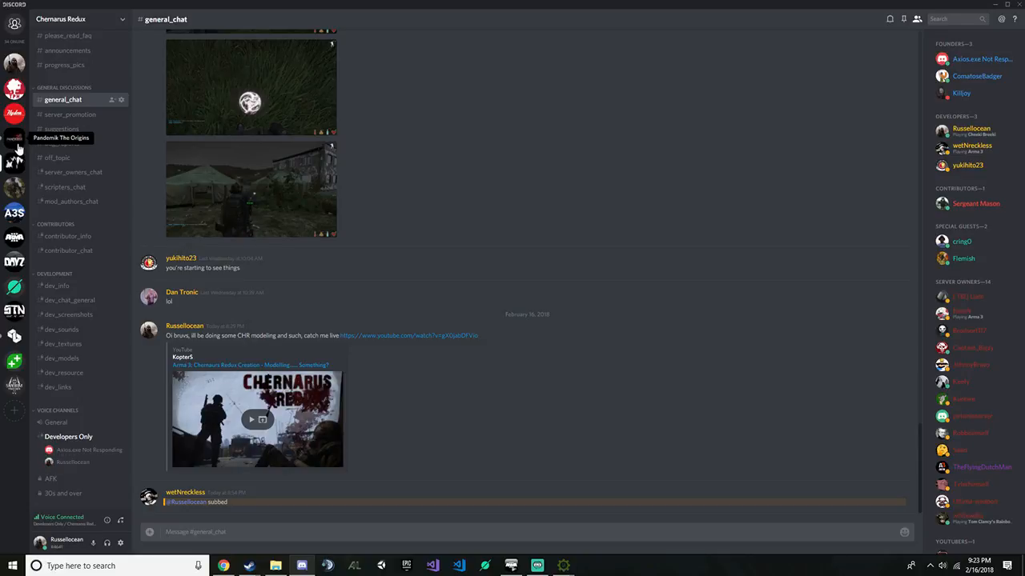
click(15, 141)
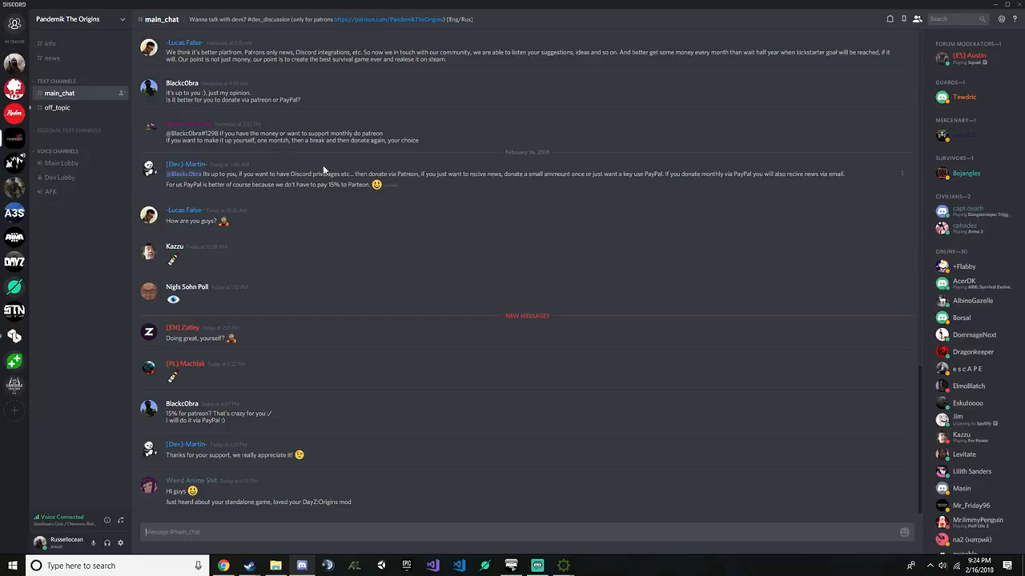
click(79, 106)
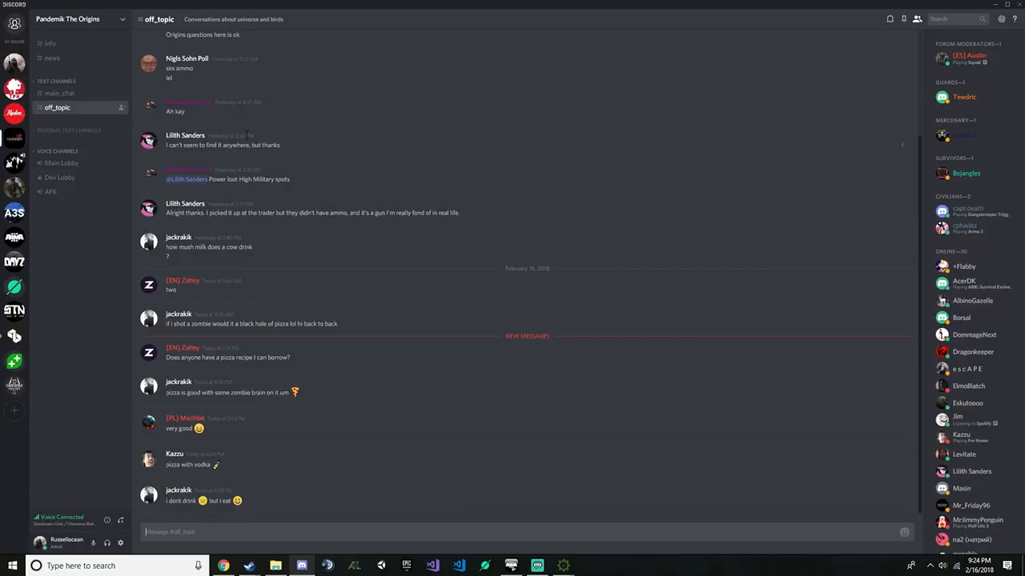
Read the welcome and lobby channels of the #SupportSmallStreamers server and move Discord out of the way
click(14, 162)
click(15, 336)
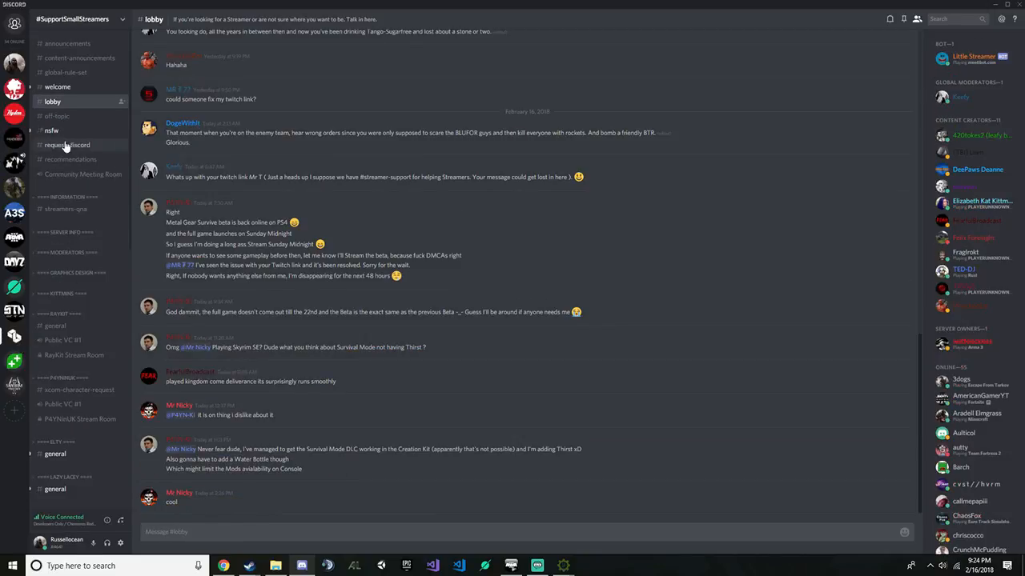
scroll(67, 147, down, 5)
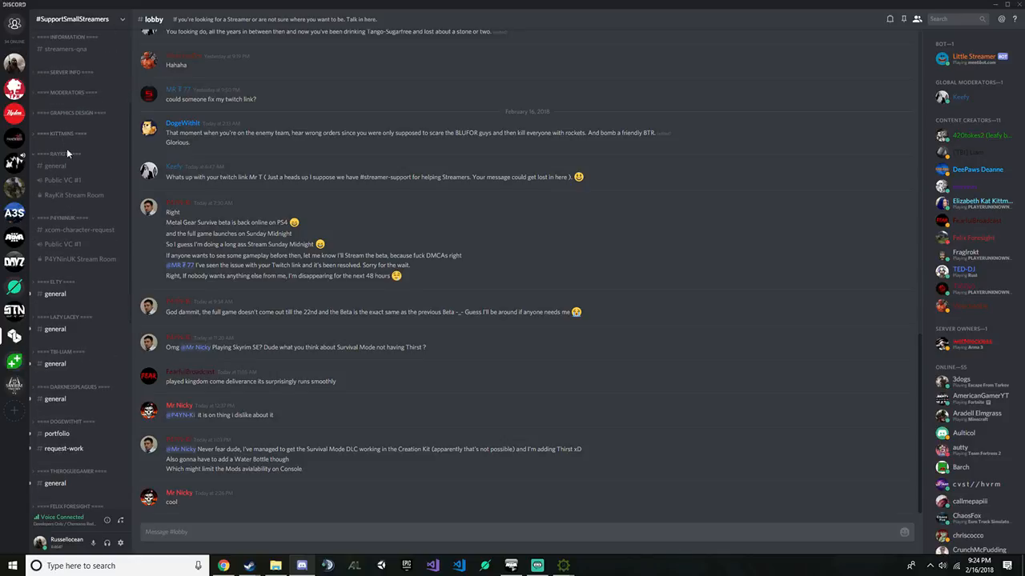
scroll(99, 226, up, 5)
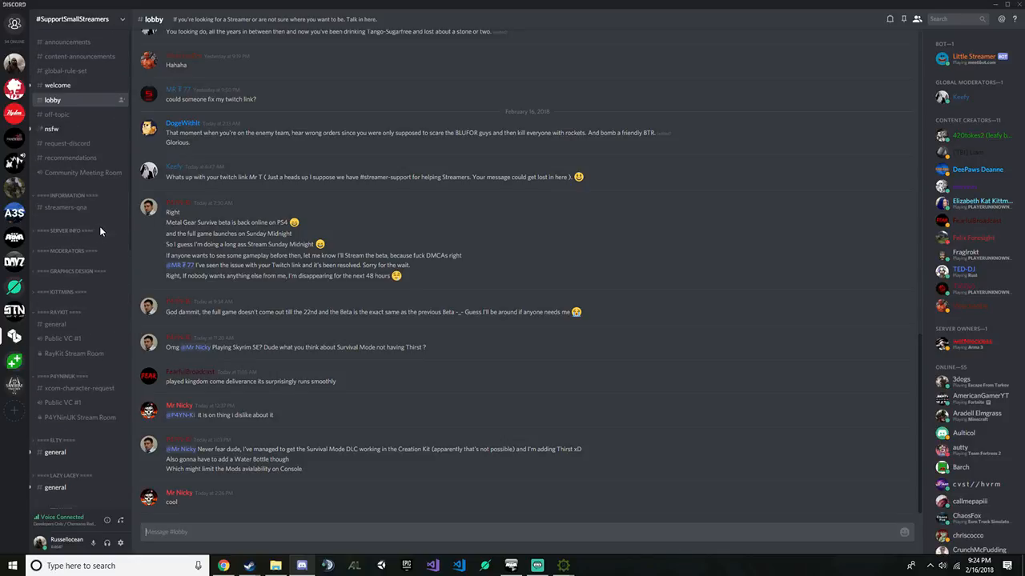
click(60, 85)
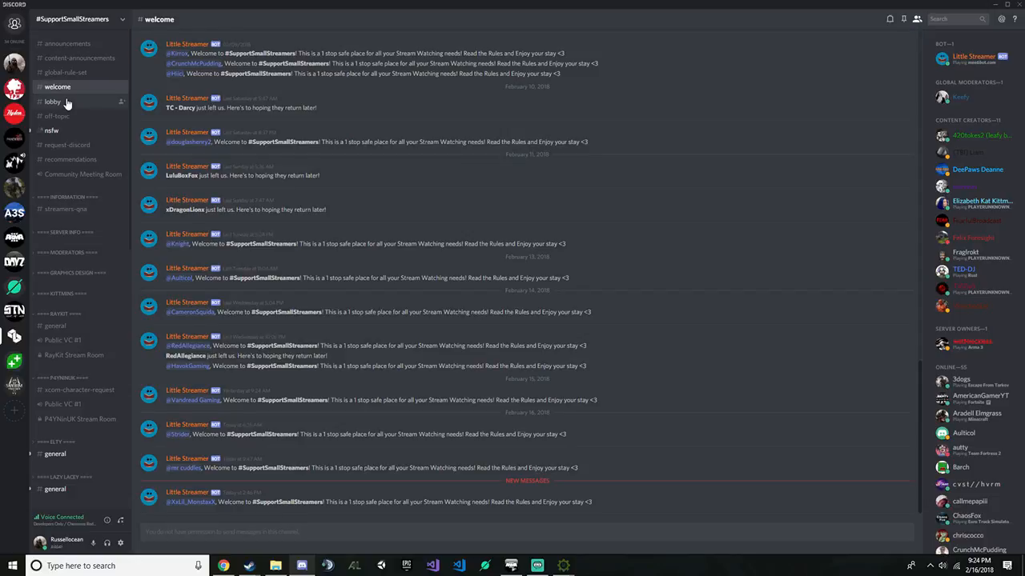
click(68, 103)
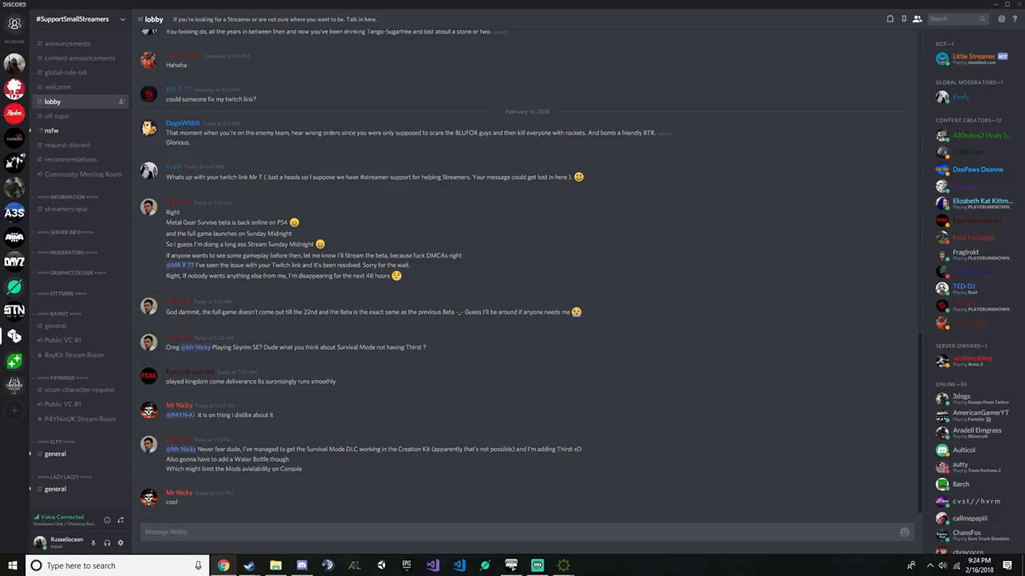
click(995, 5)
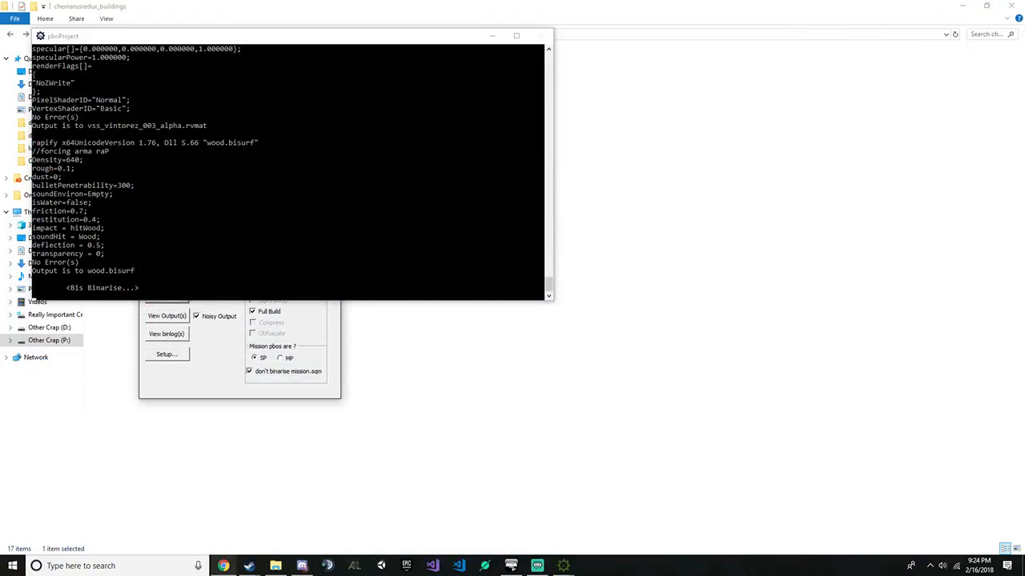
click(319, 569)
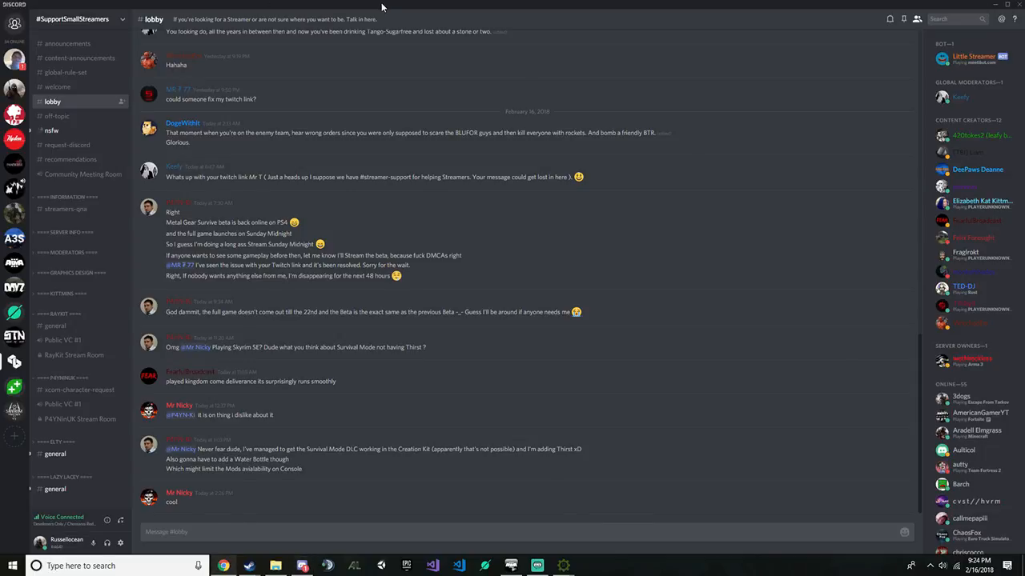
drag(382, 6, 0, 13)
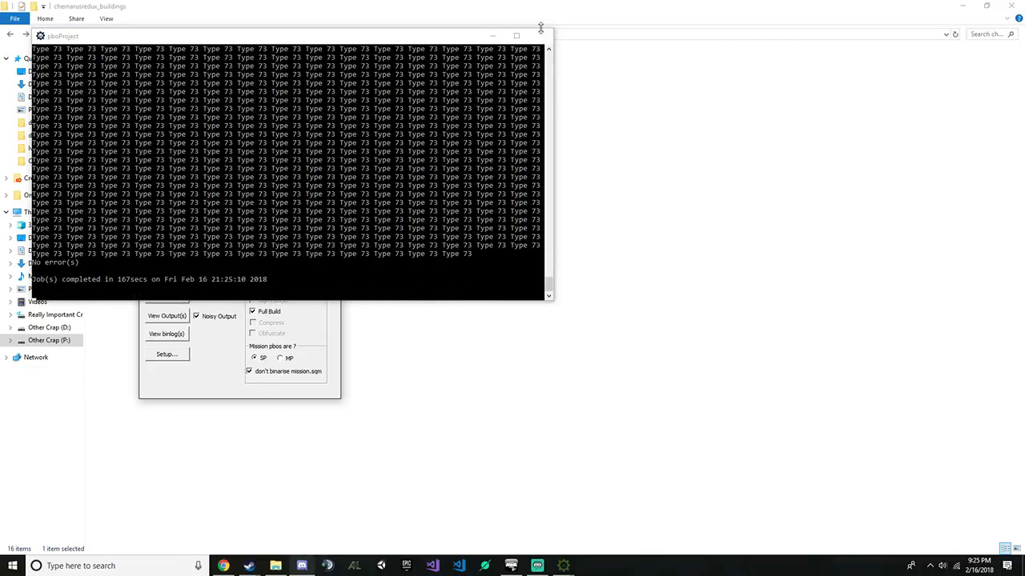
Check the built chernarusredux_buildings.pbo in the Addons folder of Vines on the Desktop
click(419, 400)
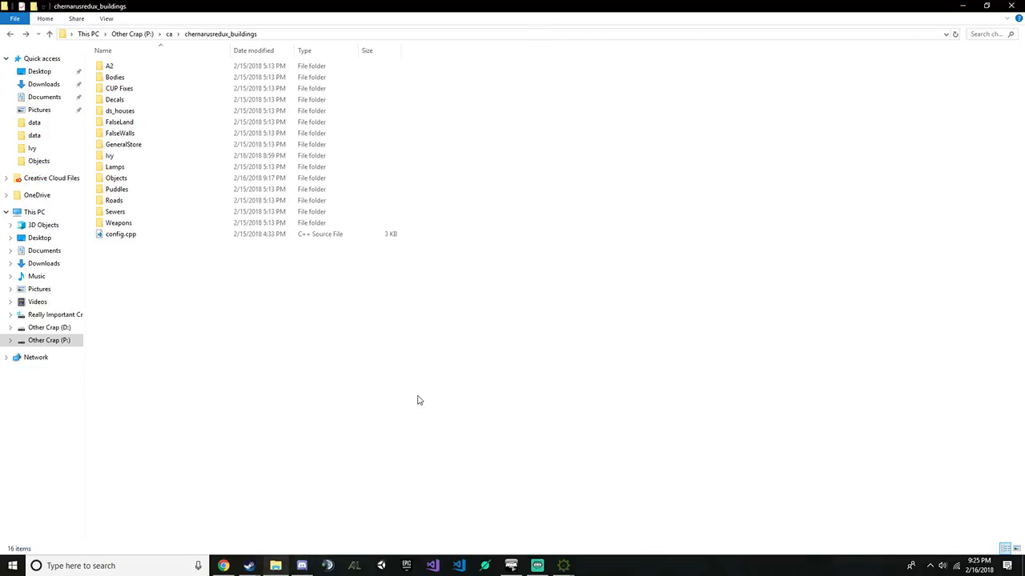
click(41, 71)
double_click(158, 79)
key(alt+Left)
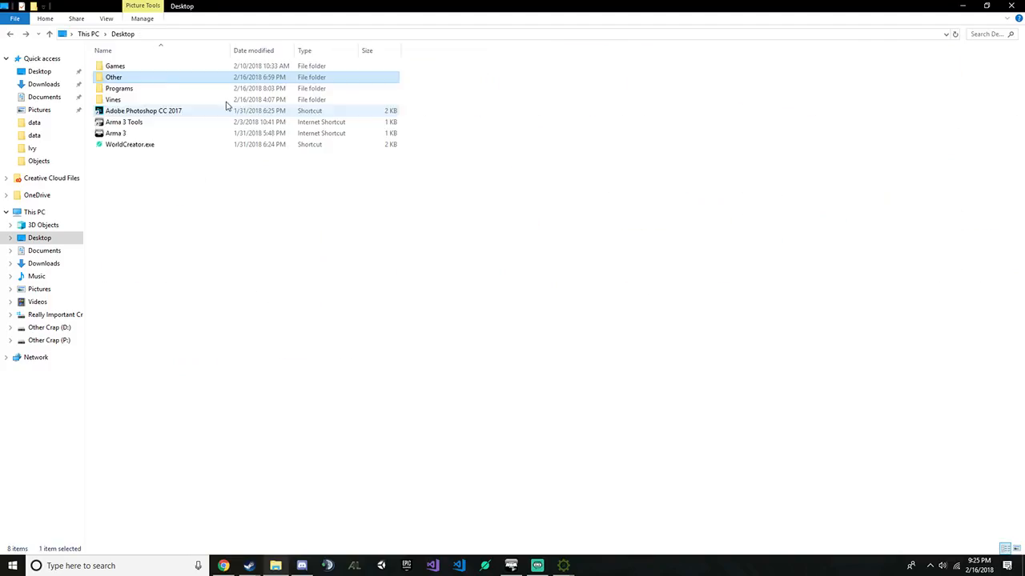
double_click(148, 99)
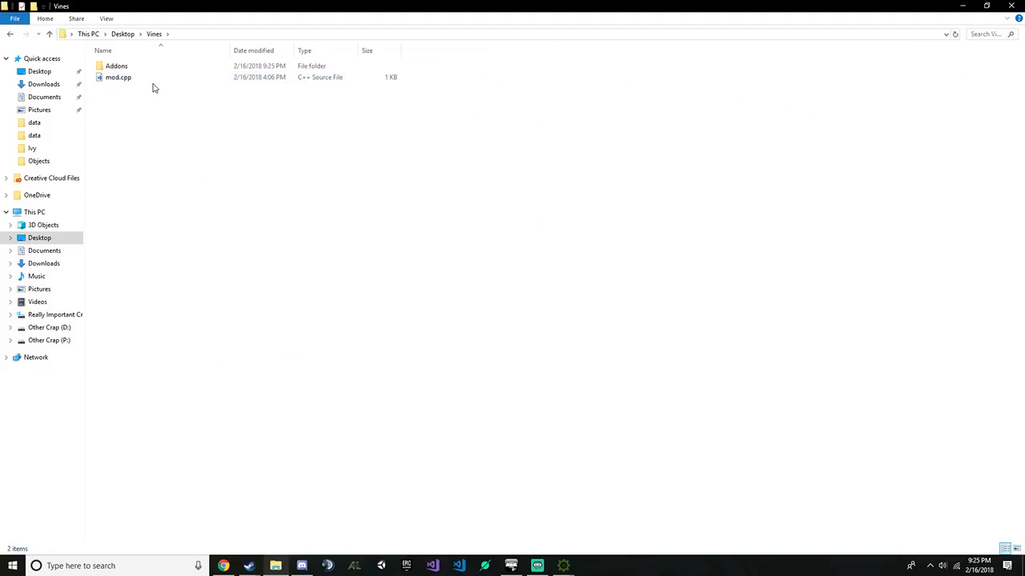
key(alt+Left)
click(136, 89)
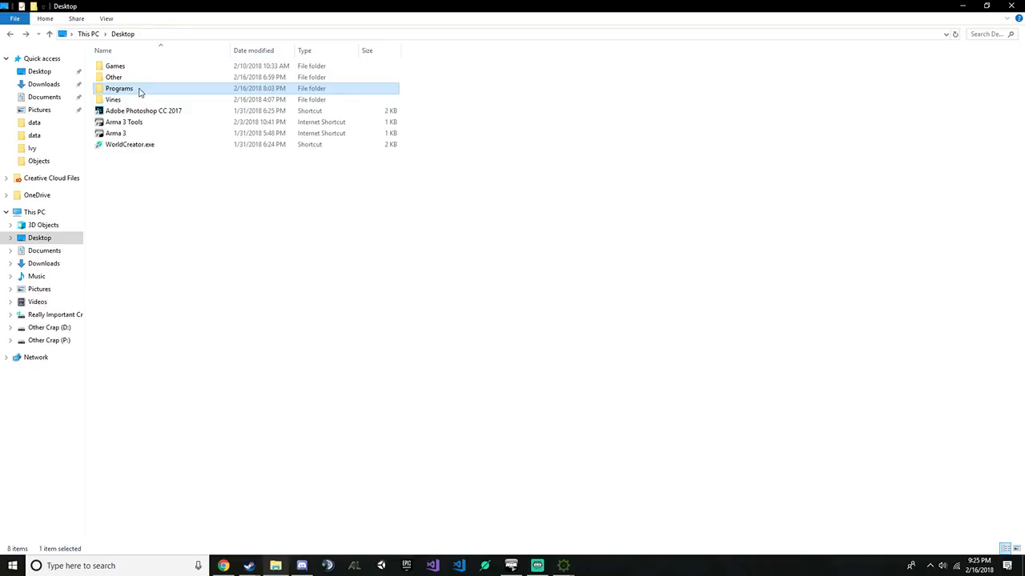
double_click(135, 99)
double_click(135, 70)
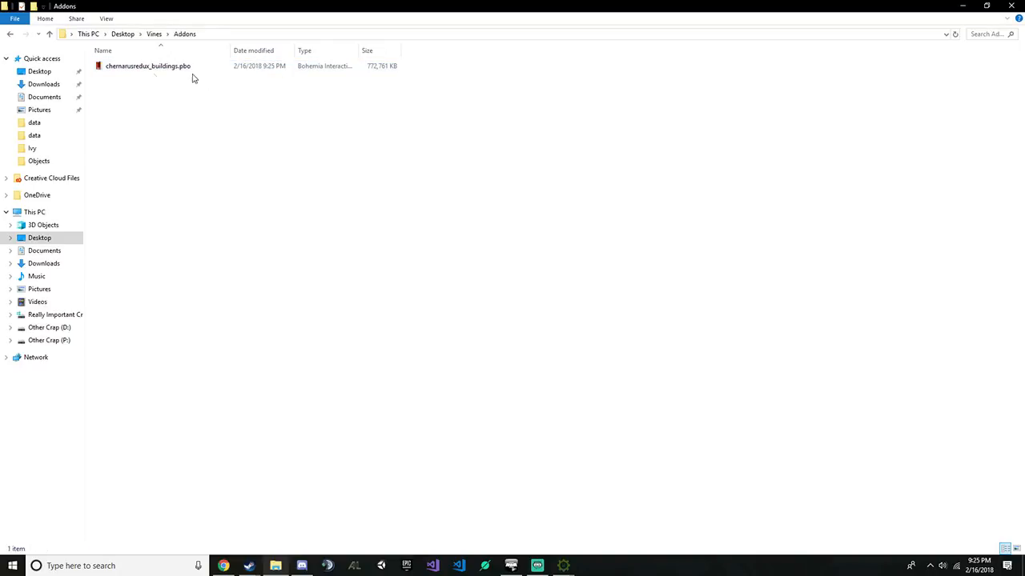
key(alt+Left)
key(alt+Left)
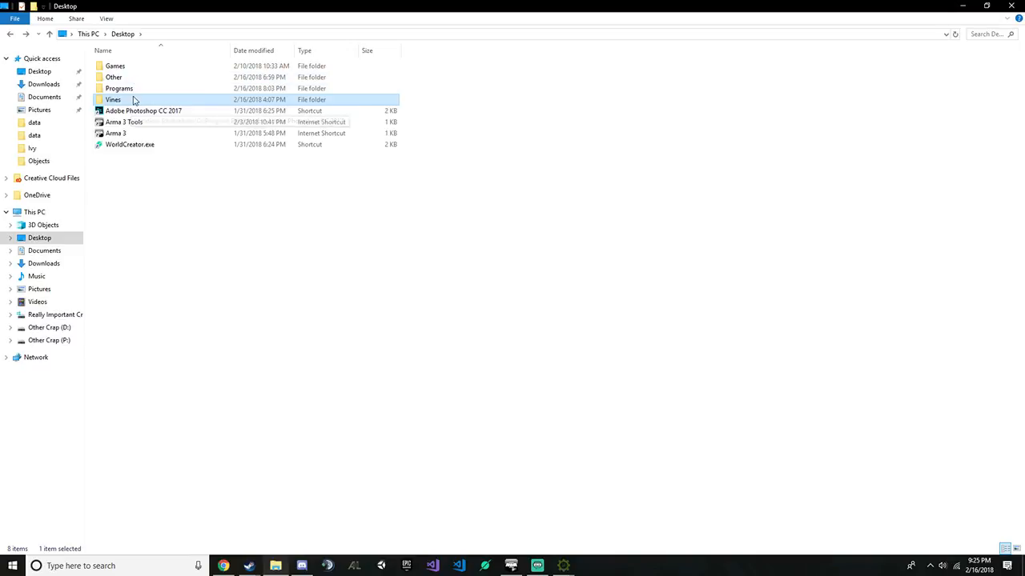
double_click(133, 98)
key(ctrl+a)
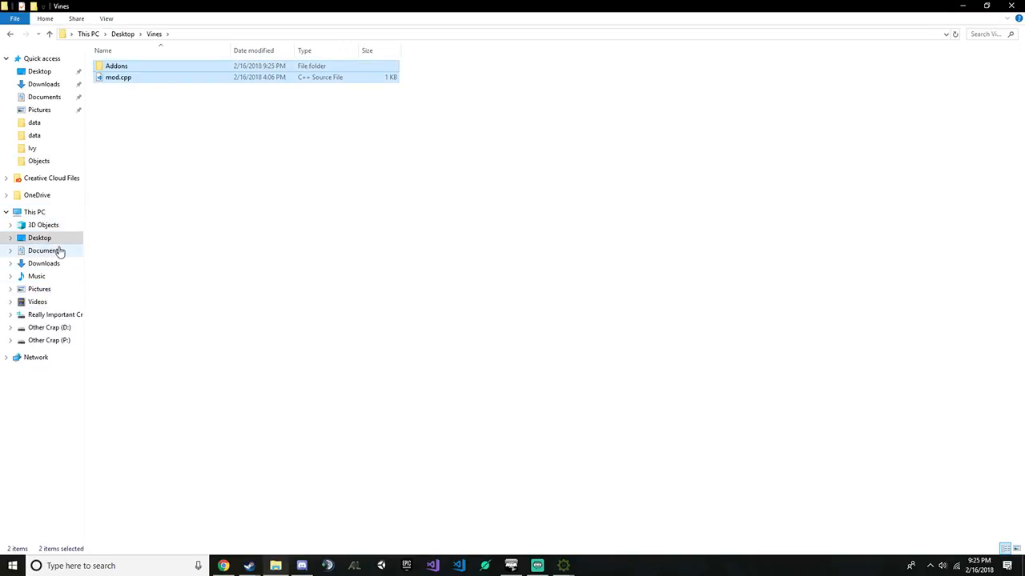
click(49, 251)
double_click(143, 213)
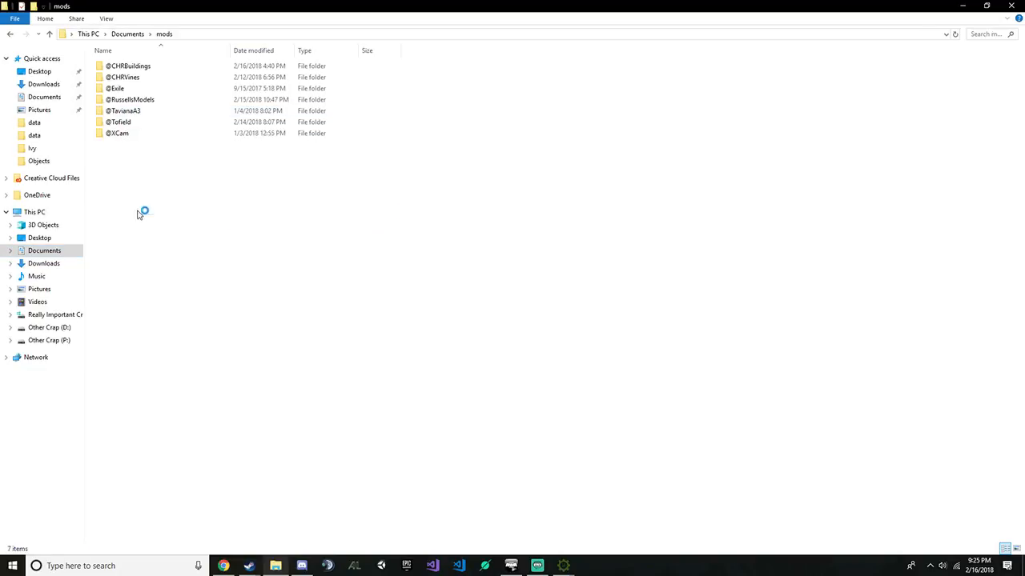
double_click(148, 68)
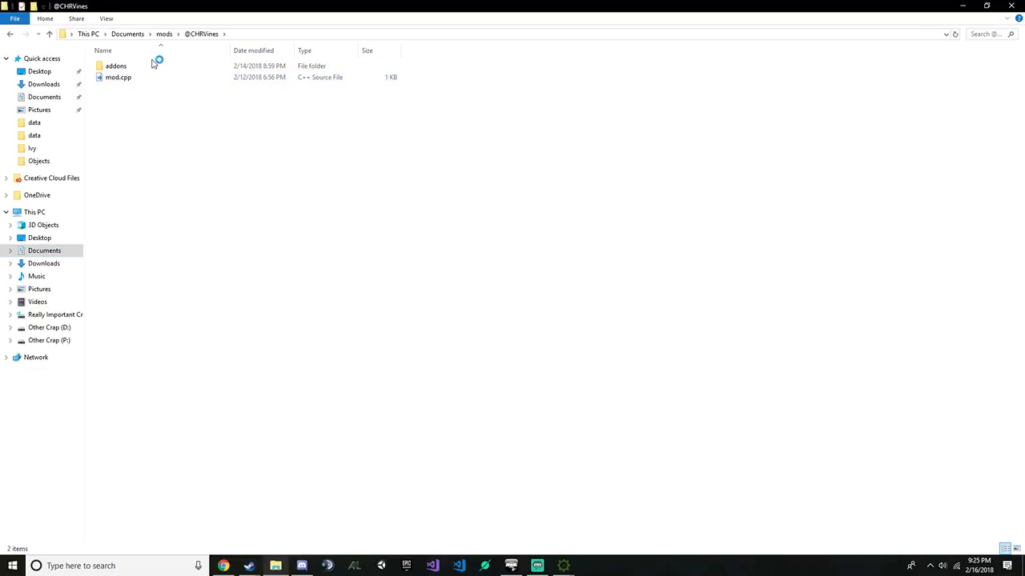
double_click(148, 69)
key(alt+Up)
key(alt+Up)
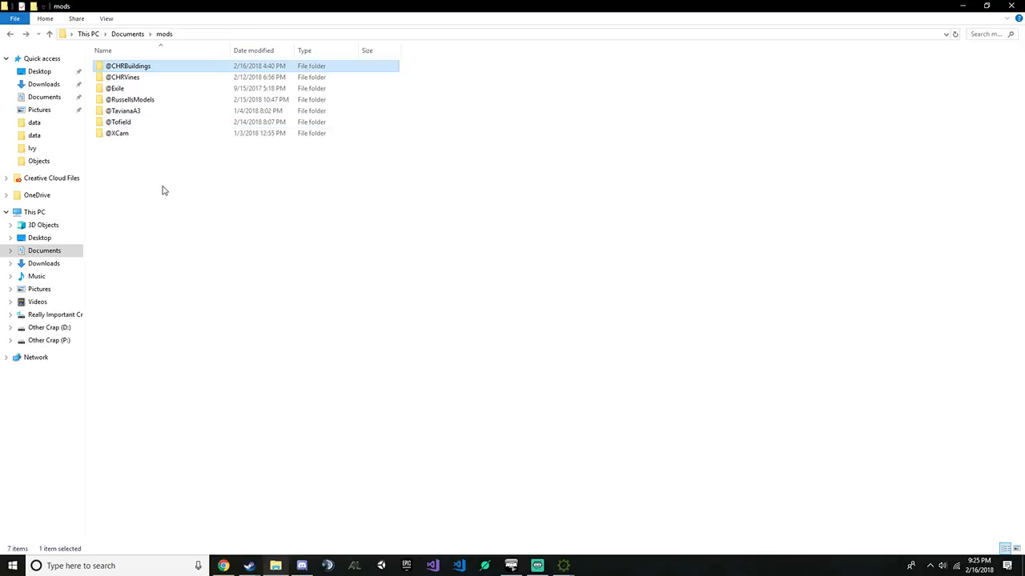
double_click(162, 67)
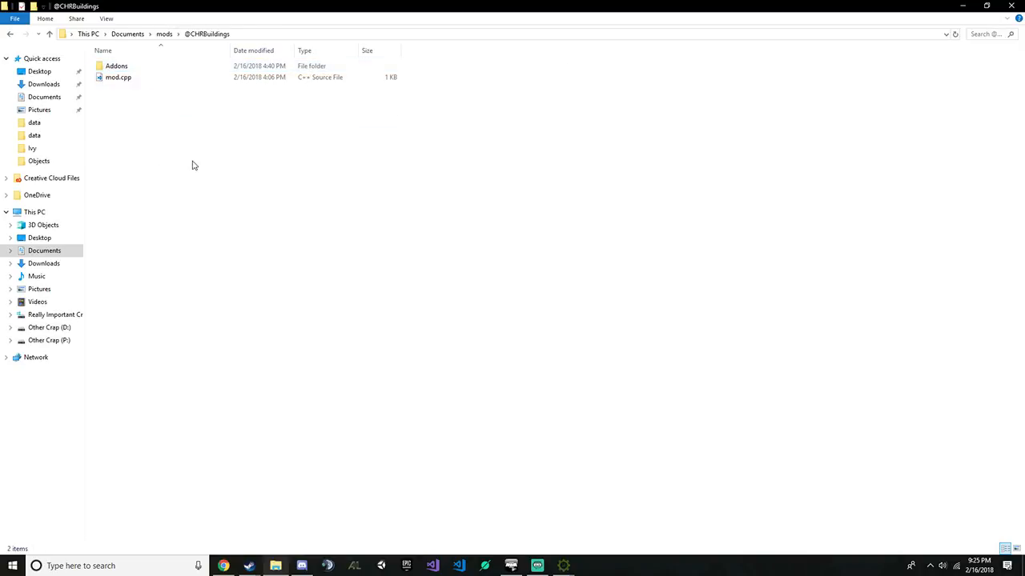
key(ctrl+v)
key(Return)
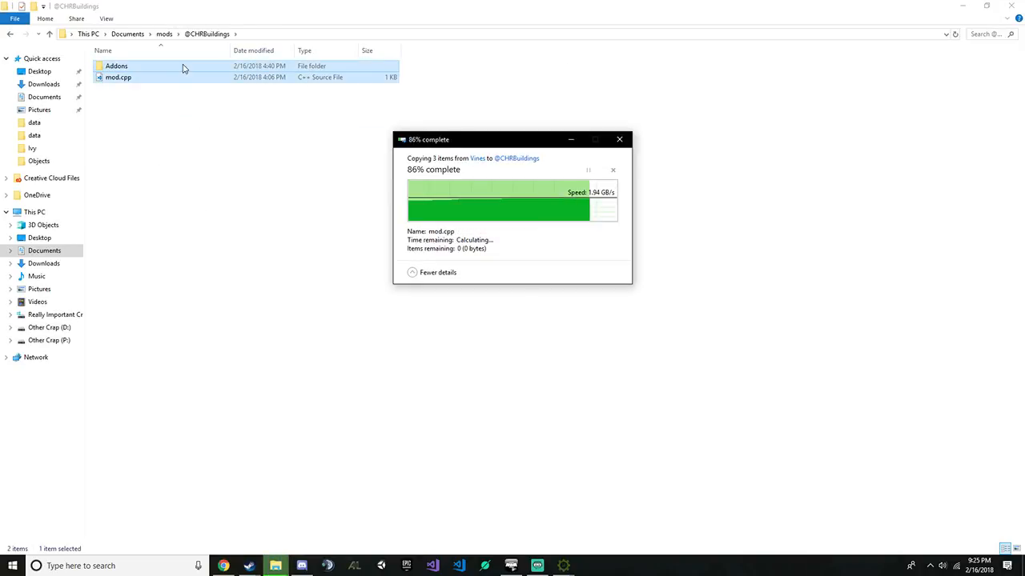
click(126, 100)
double_click(124, 67)
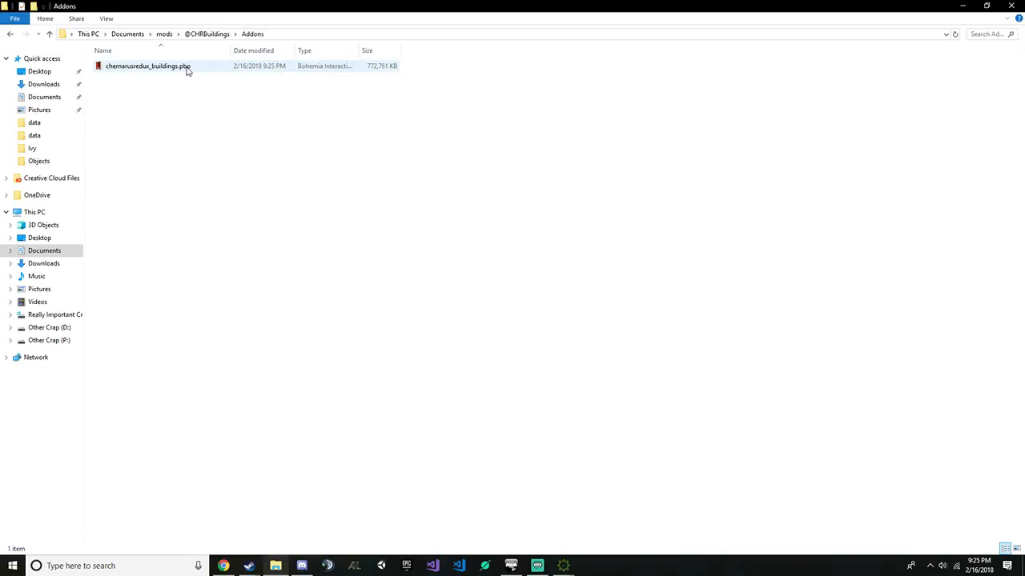
key(BackSpace)
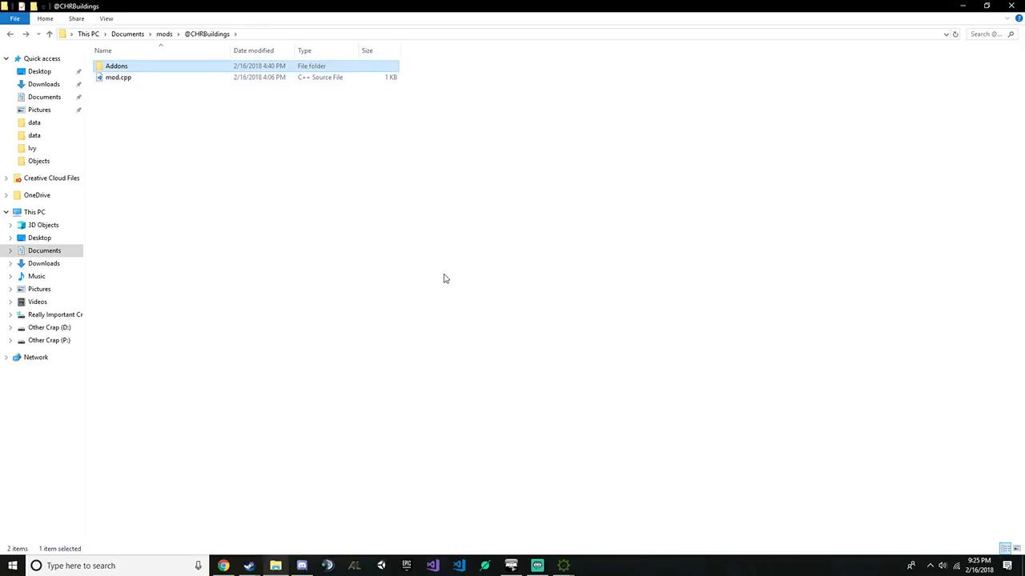
Launch Arma 3 through Steam and start the game with the Terrain Development mod preset
right_click(249, 566)
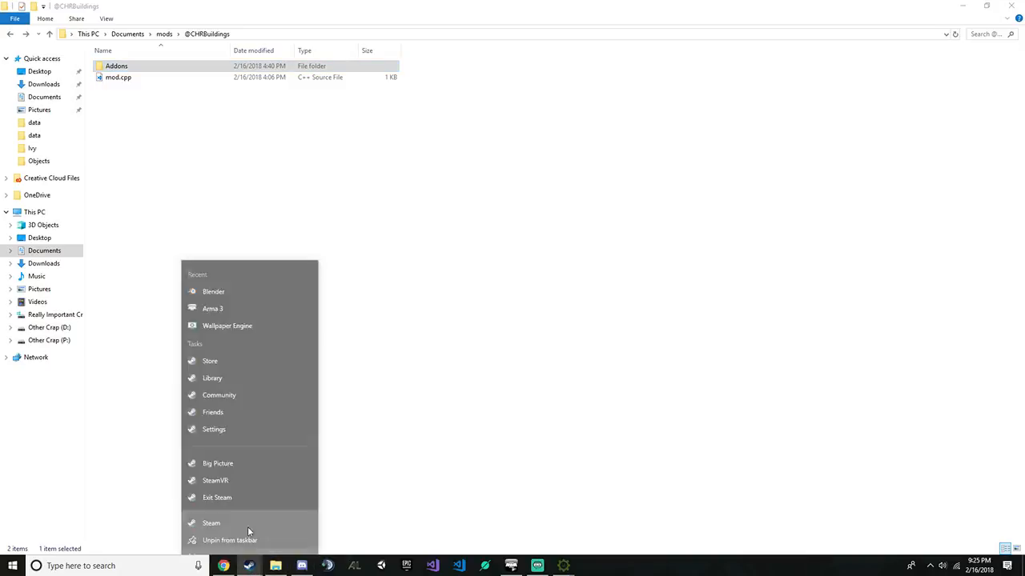
click(237, 299)
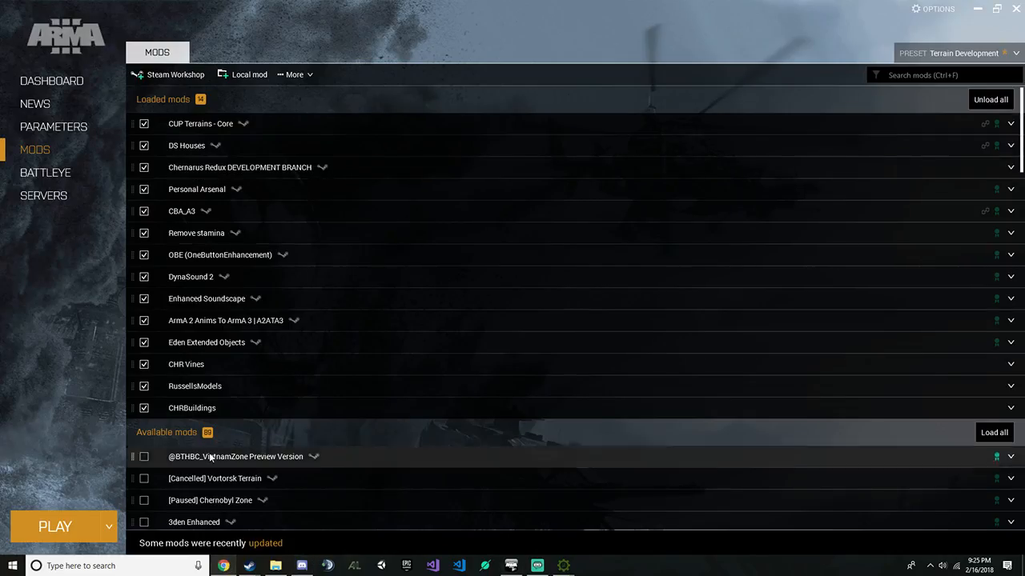
click(45, 529)
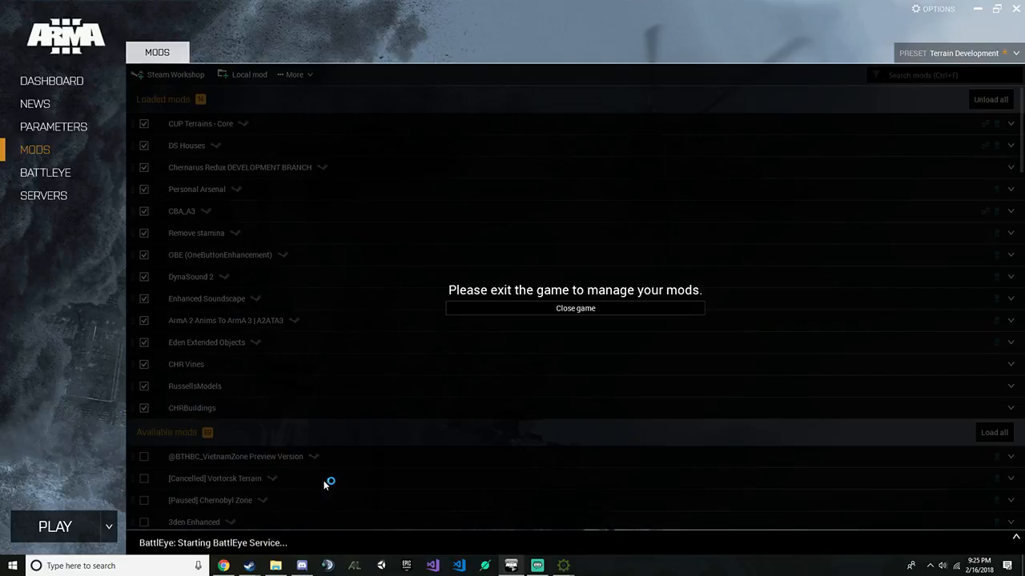
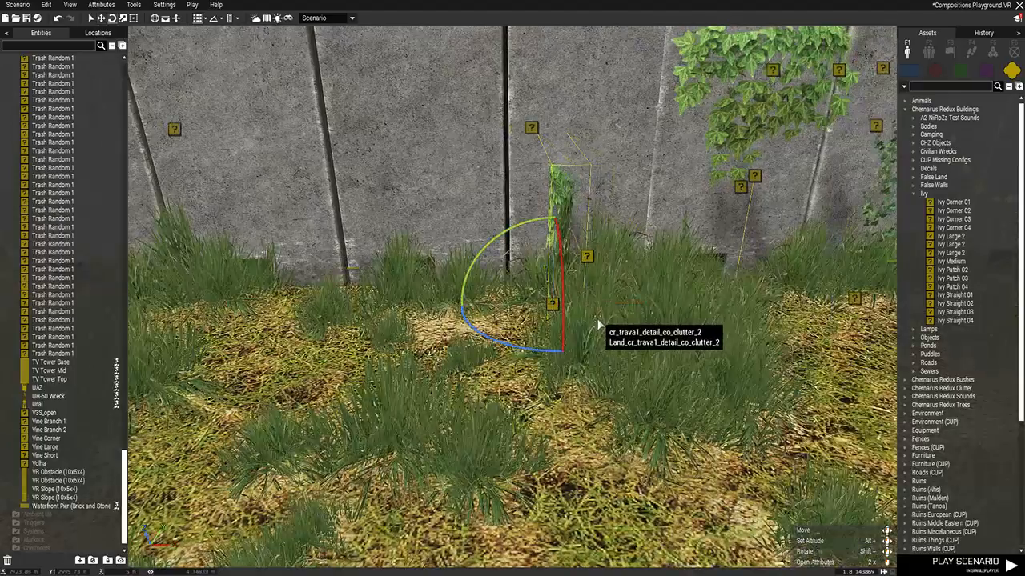
Replace the ivy piece standing before the concrete wall with the second Ivy Large 2 asset and mount it on the wall beside the existing ivy
drag(523, 349, 363, 273)
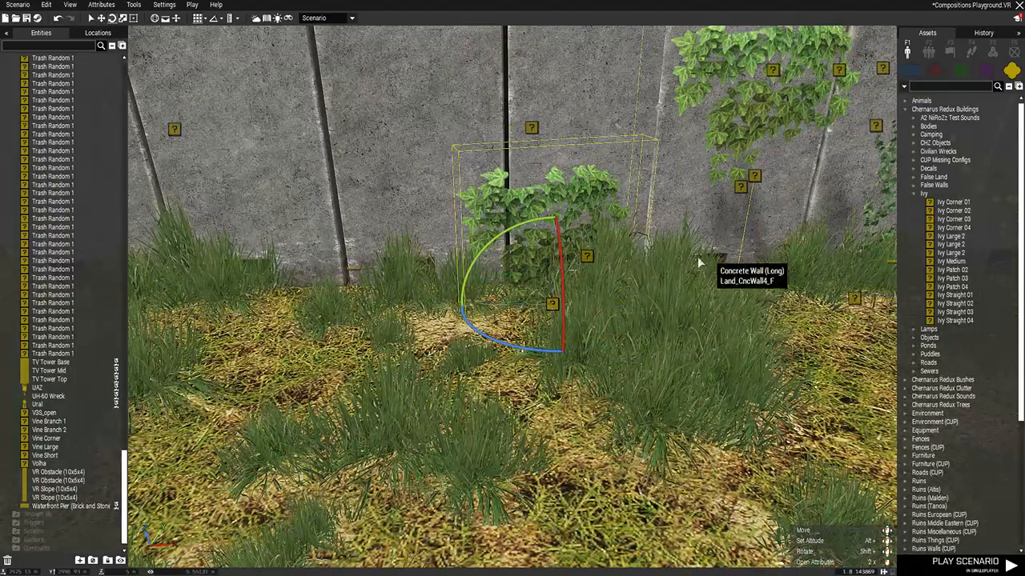
key(Delete)
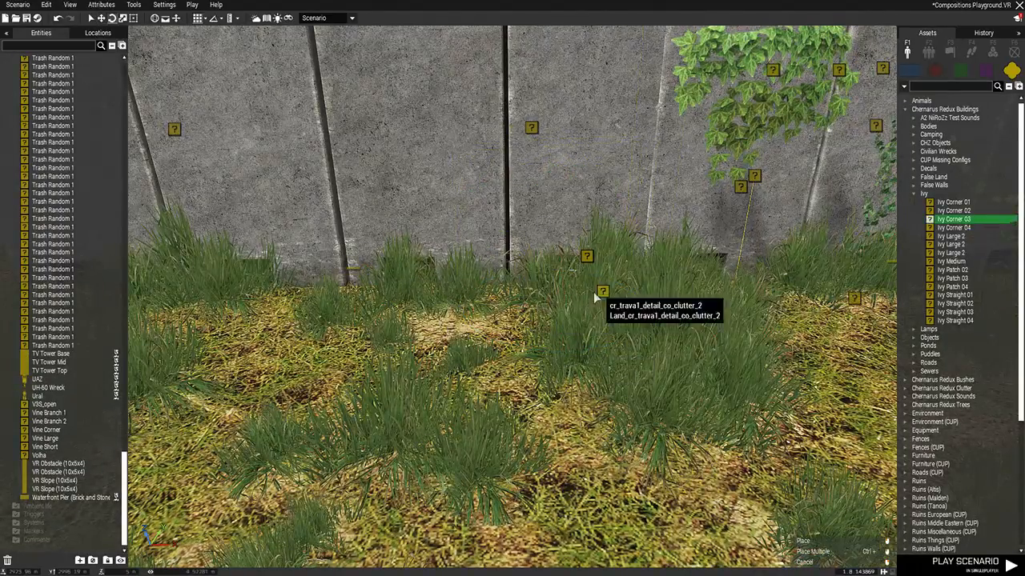
click(957, 227)
click(960, 245)
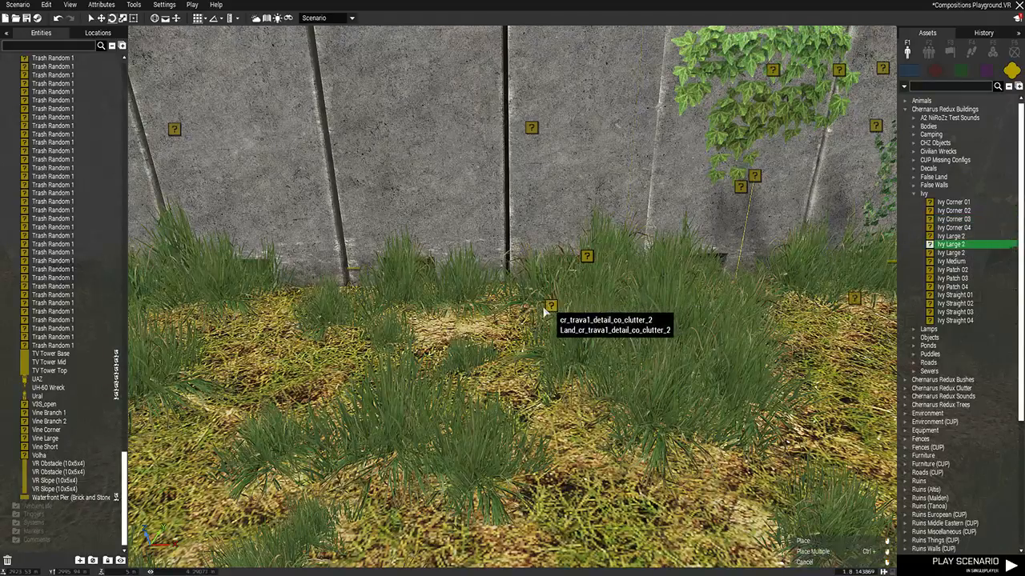
click(546, 353)
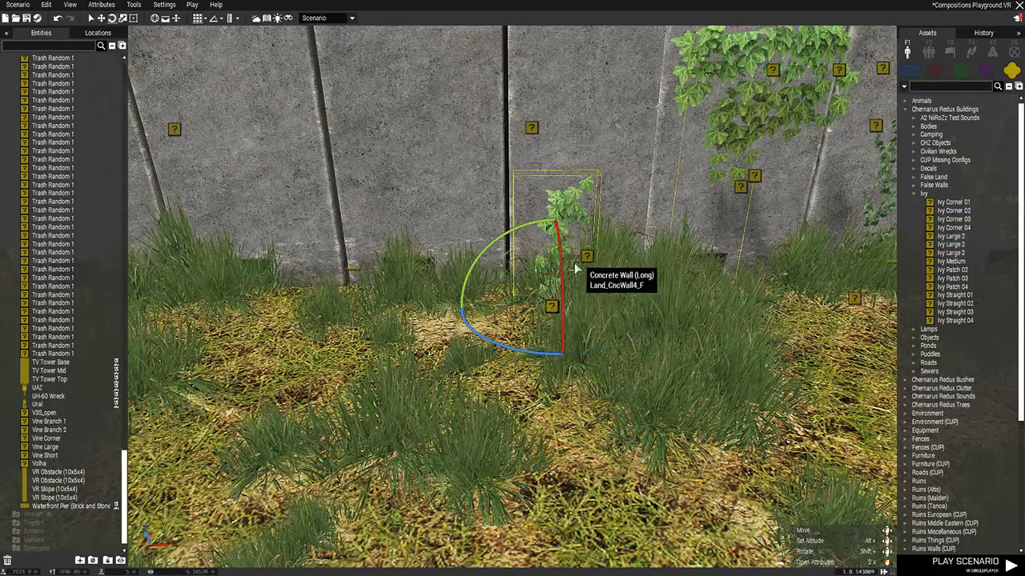
key(space)
drag(562, 264, 638, 188)
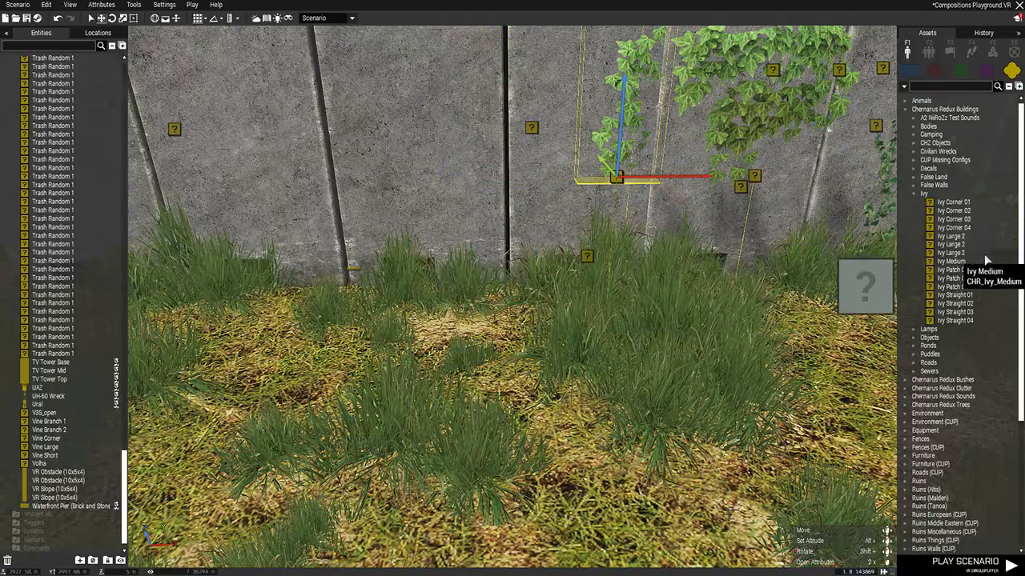
Place the third Ivy Large 2 asset at the wall's base, rotate it to face outward and lift it onto the concrete wall
click(954, 228)
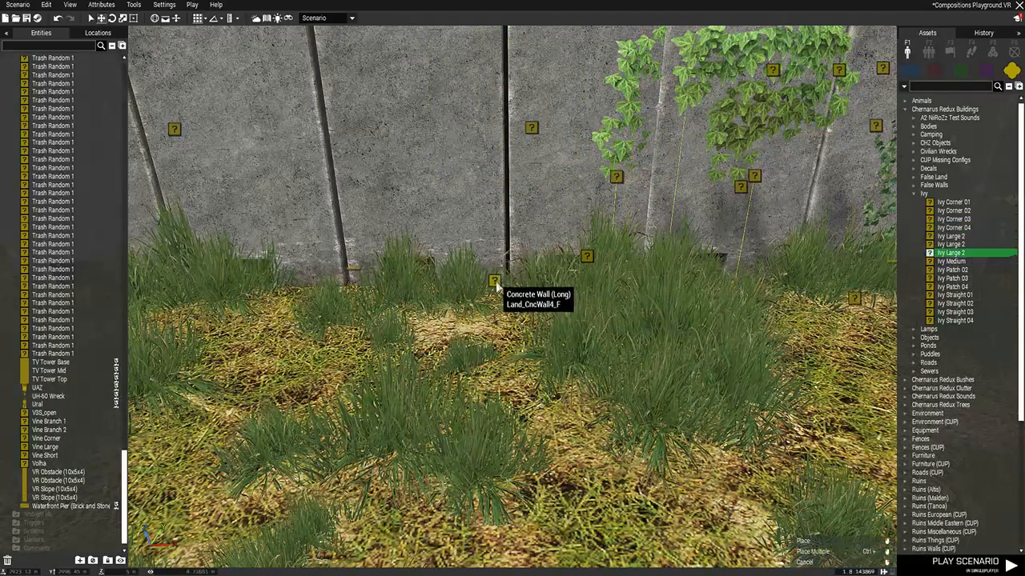
click(501, 289)
key(w)
key(a)
right_drag(535, 341, 592, 392)
key(3)
drag(512, 443, 558, 225)
key(2)
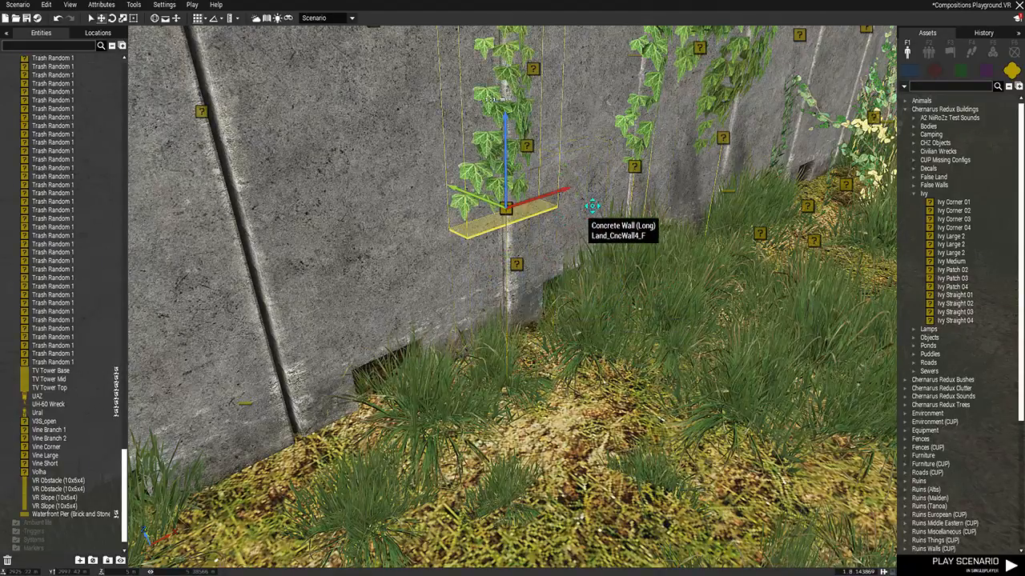
Shift the newly mounted ivy along and down the wall so it hangs closer to the neighbouring ivy
right_drag(681, 168, 577, 128)
key(d)
key(s)
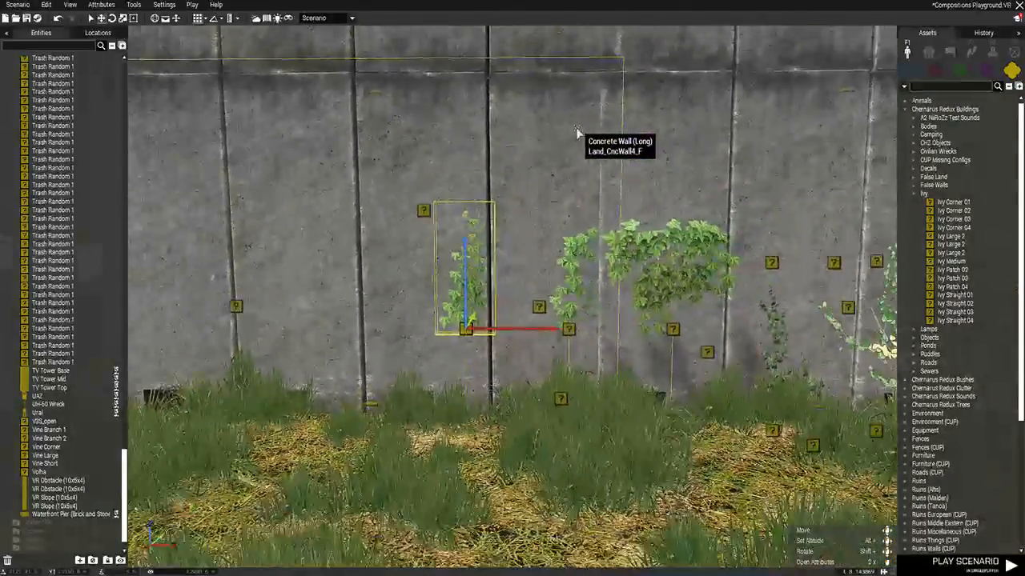
key(w)
key(a)
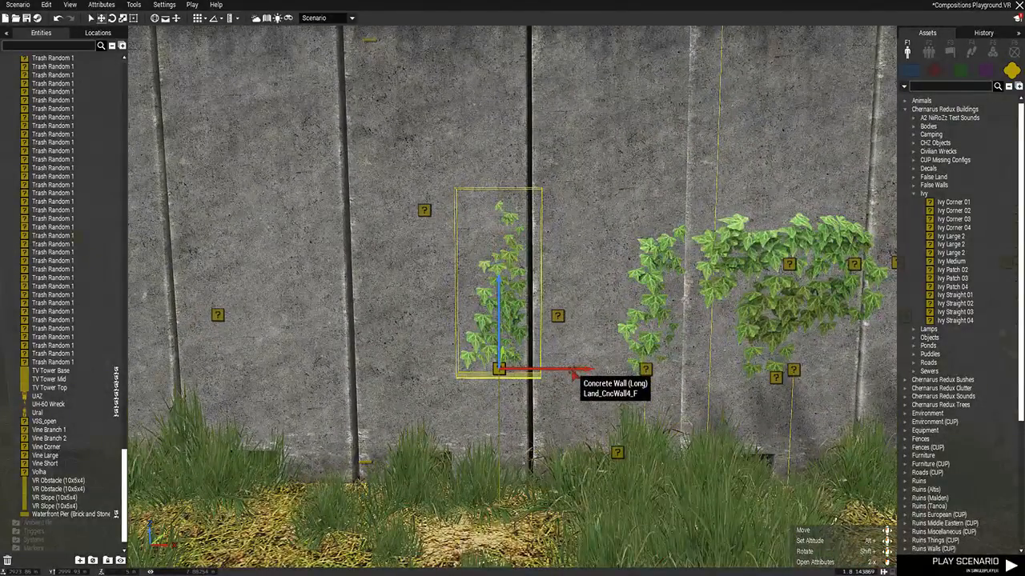
drag(573, 373, 570, 324)
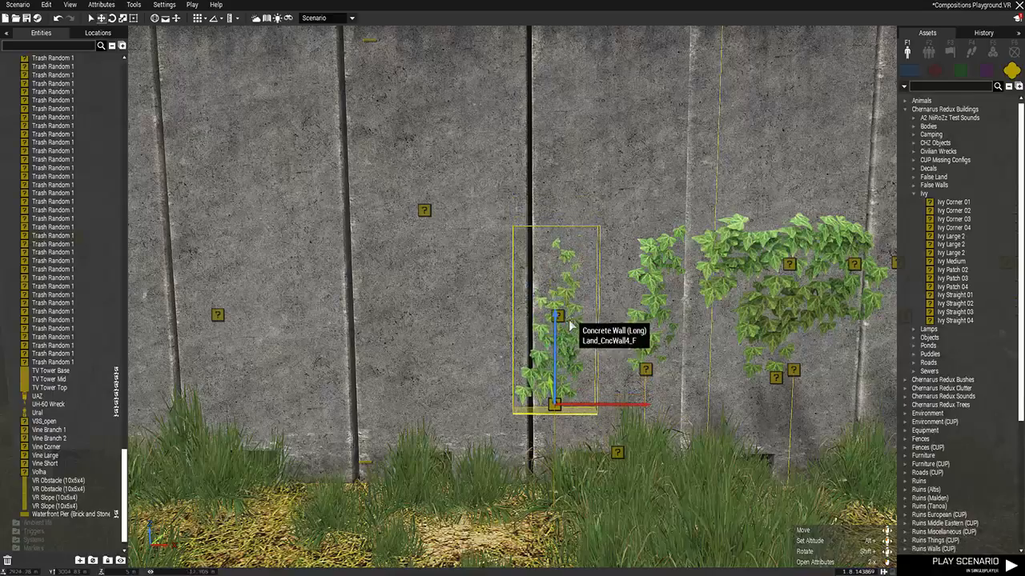
right_drag(568, 320, 609, 400)
key(s)
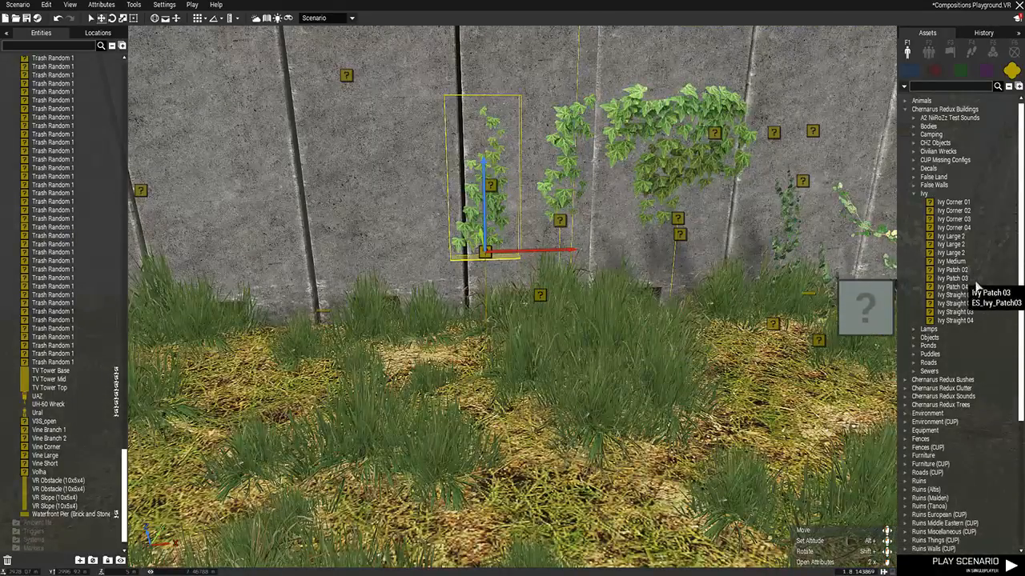
Place an Ivy Medium beside the other ivy, rotate it to match the wall and raise it off the ground
click(951, 261)
key(a)
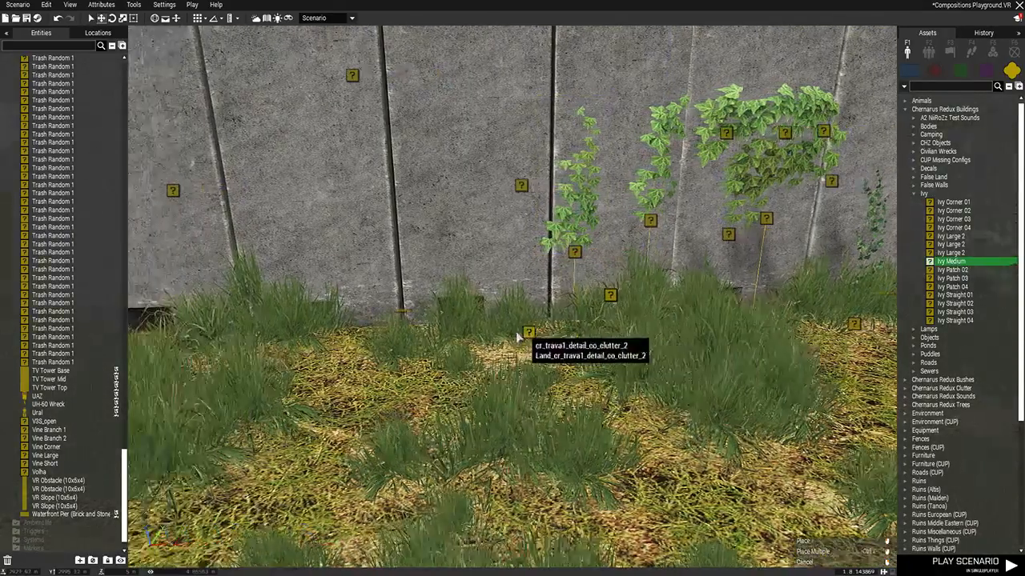
click(490, 339)
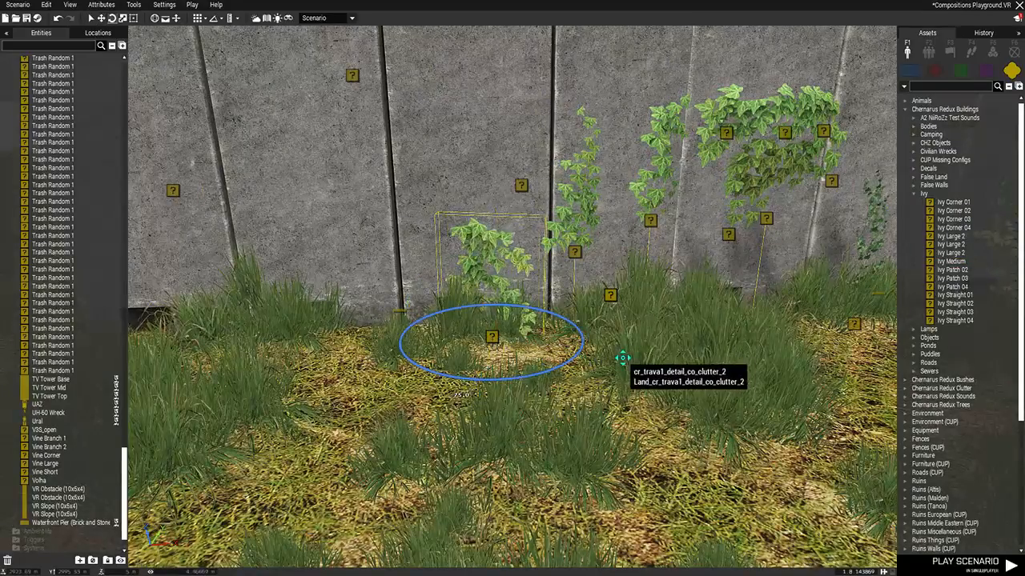
drag(623, 358, 445, 304)
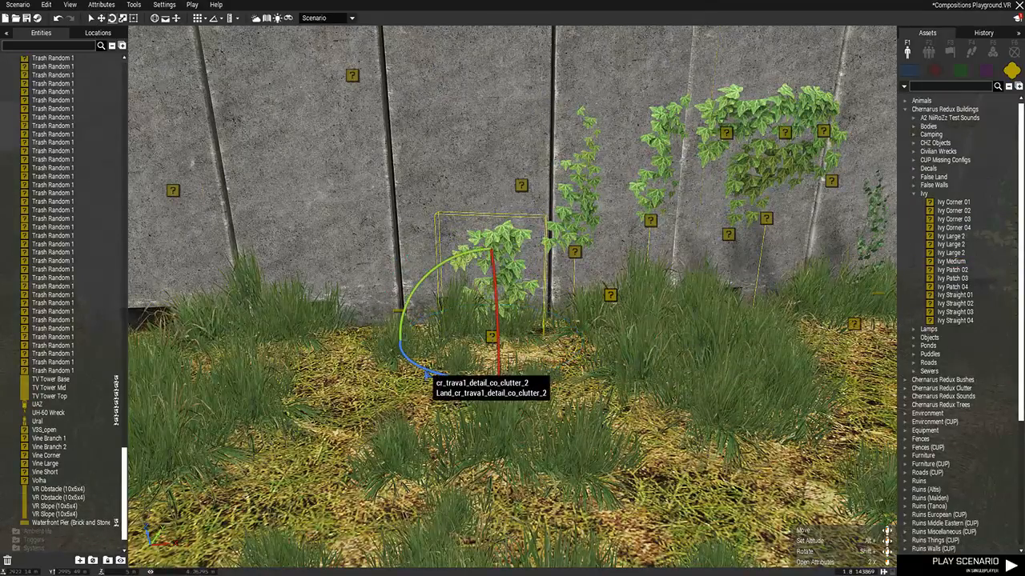
mouse_move(427, 374)
mouse_down()
mouse_move(468, 381)
mouse_move(443, 364)
mouse_up()
key(2)
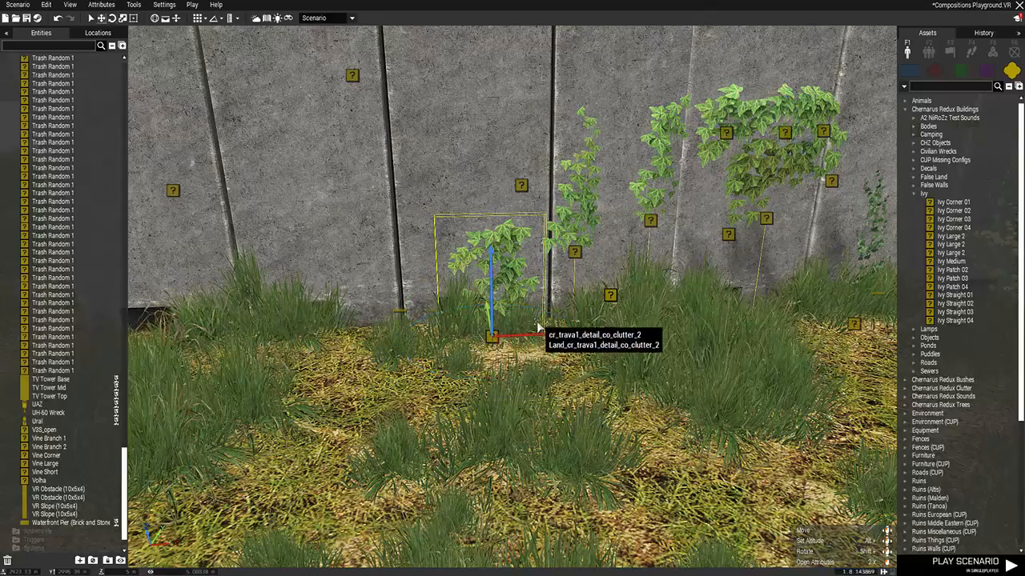
drag(493, 307, 494, 217)
Examine the ivy on the concrete wall from afar and up close with the editor interface hidden
right_drag(658, 279, 559, 241)
key(s)
click(322, 226)
right_drag(322, 226, 582, 277)
key(w)
key(d)
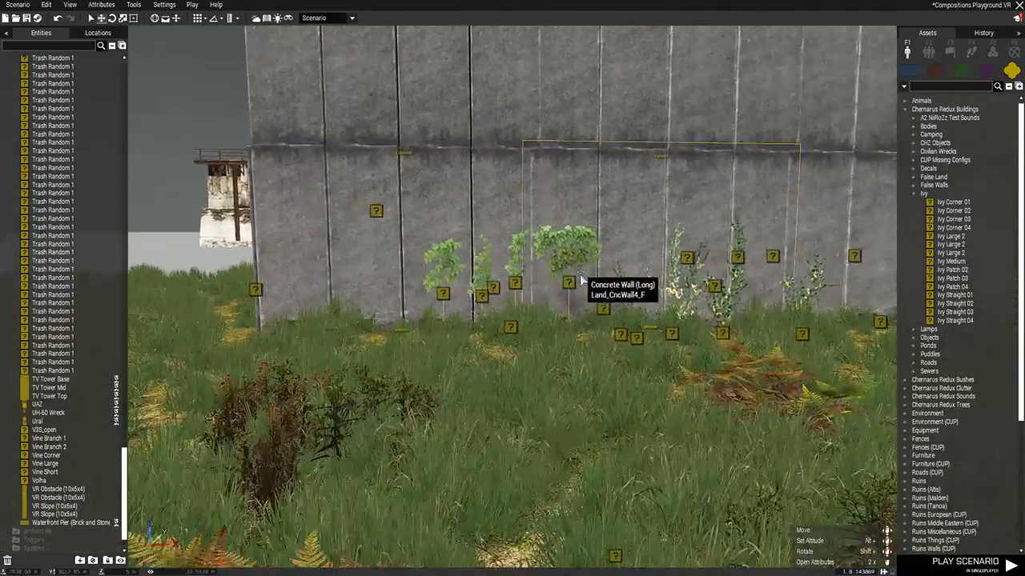
scroll(590, 316, down, 10)
key(BackSpace)
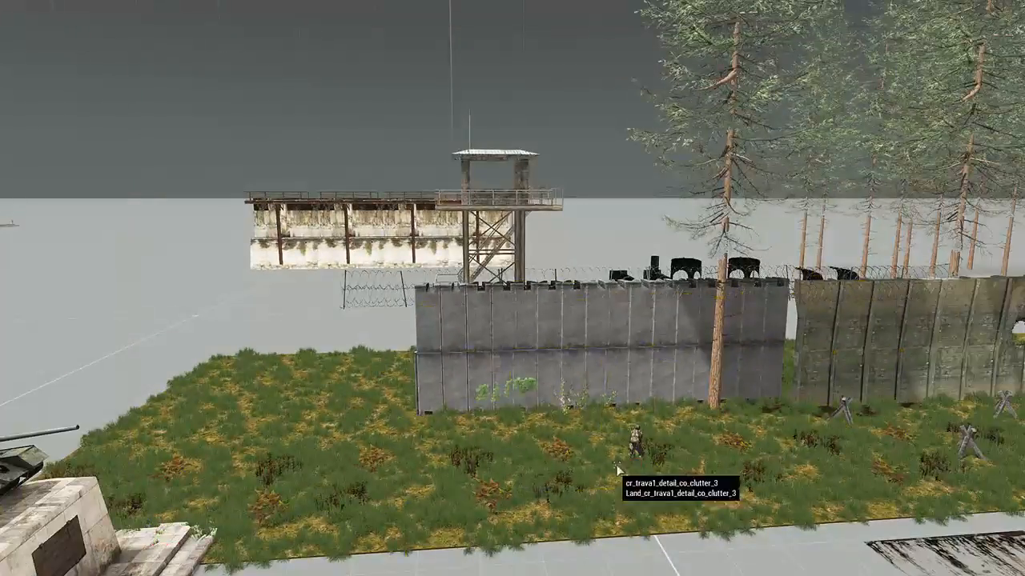
scroll(617, 468, up, 10)
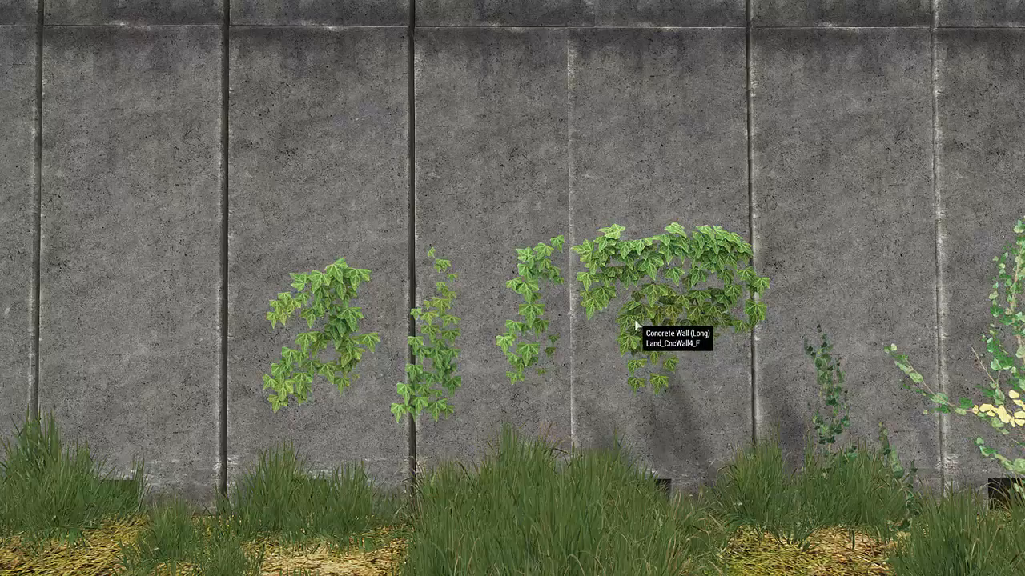
key(BackSpace)
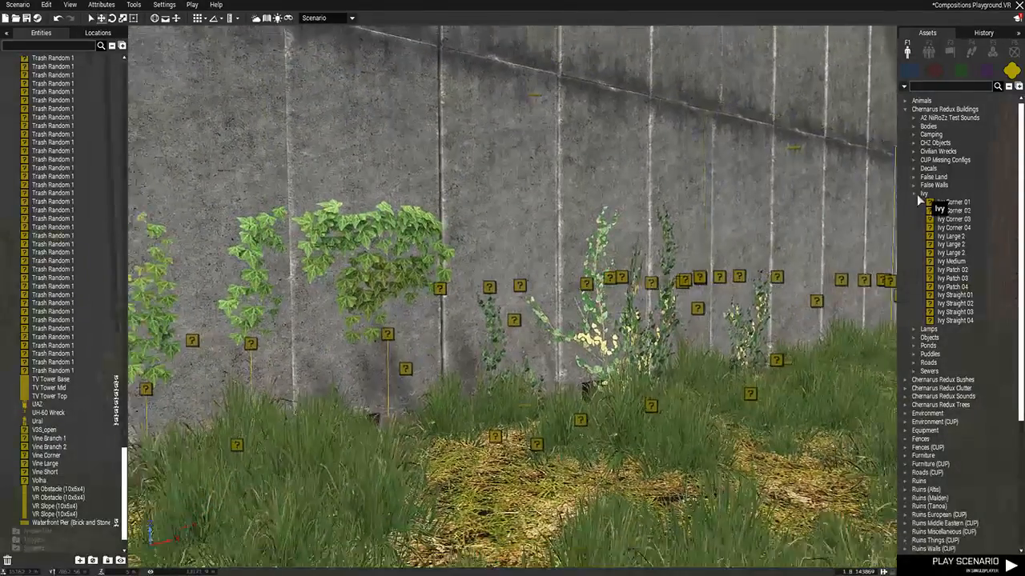
Place Trash Bricks 01 from the Objects category on the open ground near the vehicle and shift it slightly
click(915, 193)
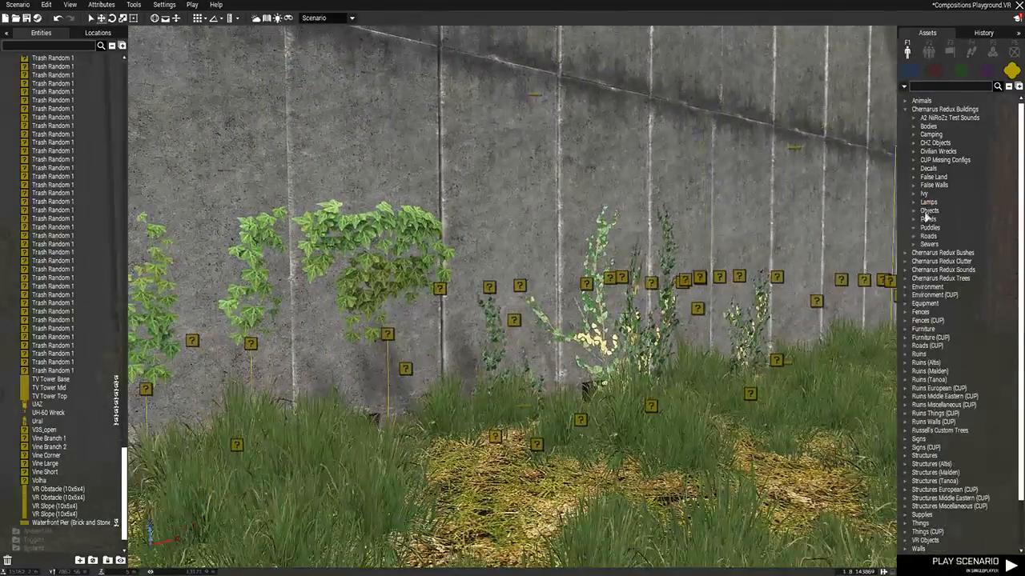
click(914, 212)
key(s)
right_drag(793, 235, 960, 269)
key(w)
click(957, 262)
click(584, 366)
scroll(754, 319, up, 5)
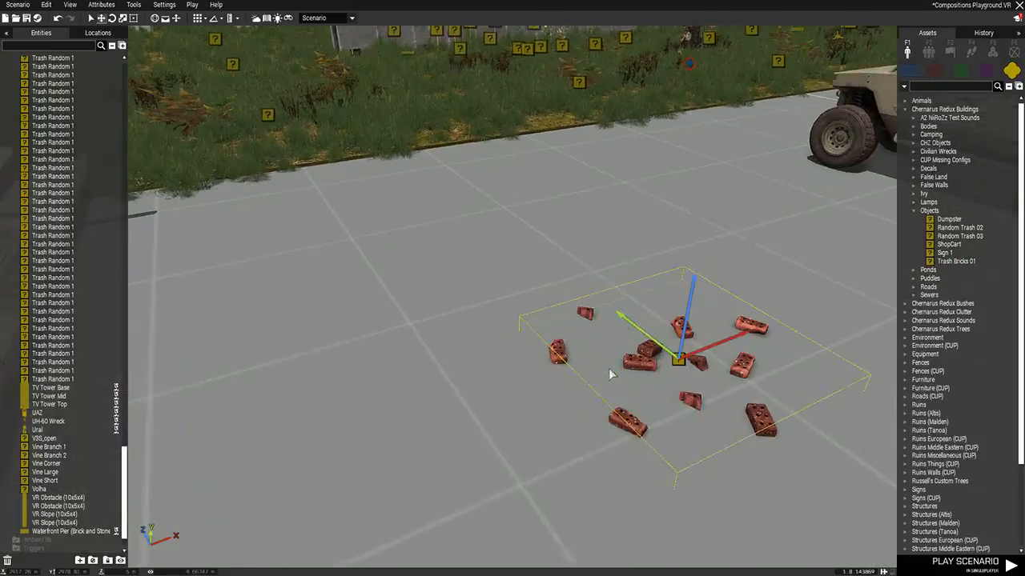
scroll(754, 324, up, 4)
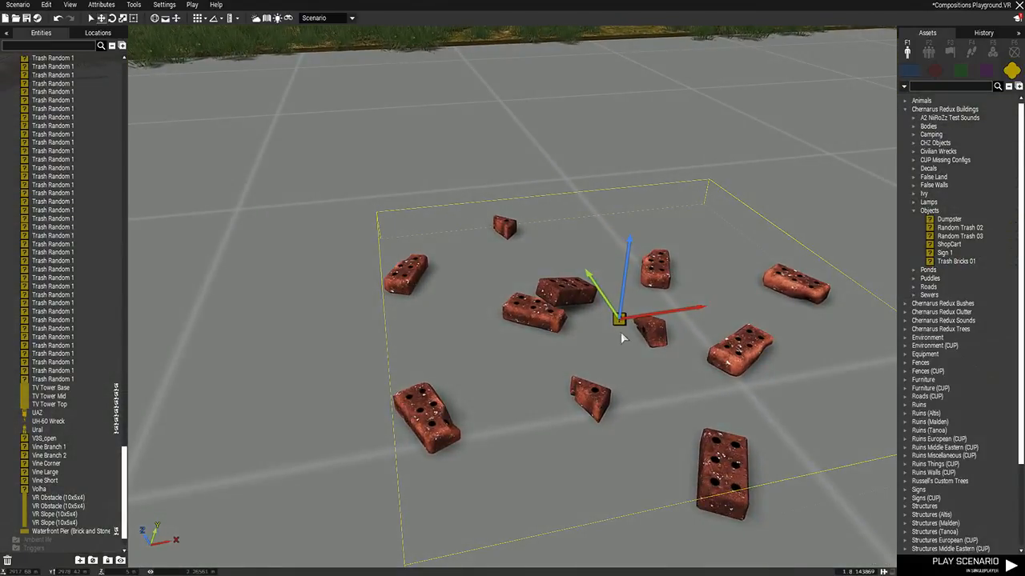
drag(621, 338, 629, 279)
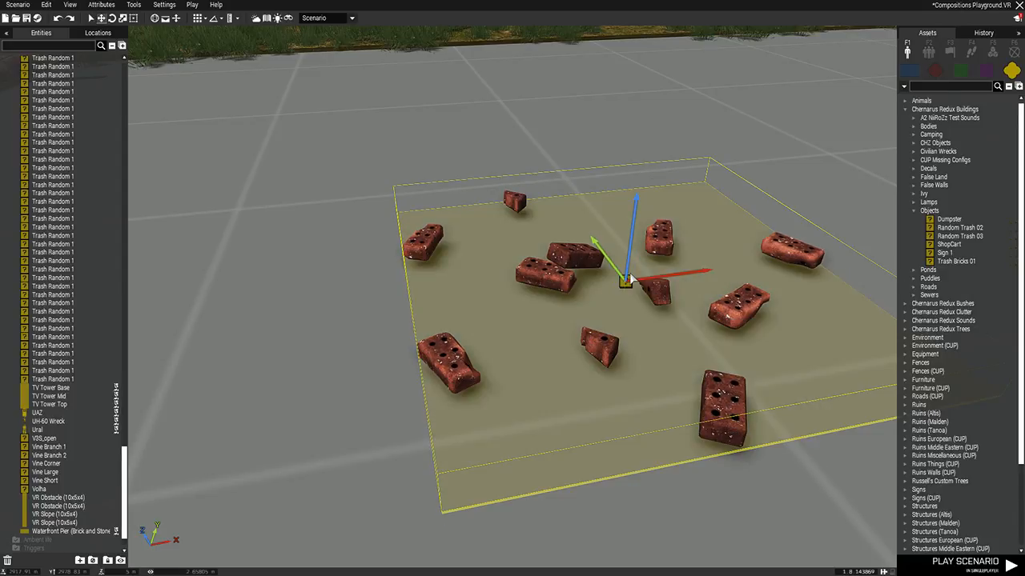
Inspect the placed bricks from increasing distances, with the editor interface hidden for the farthest view
scroll(630, 277, down, 5)
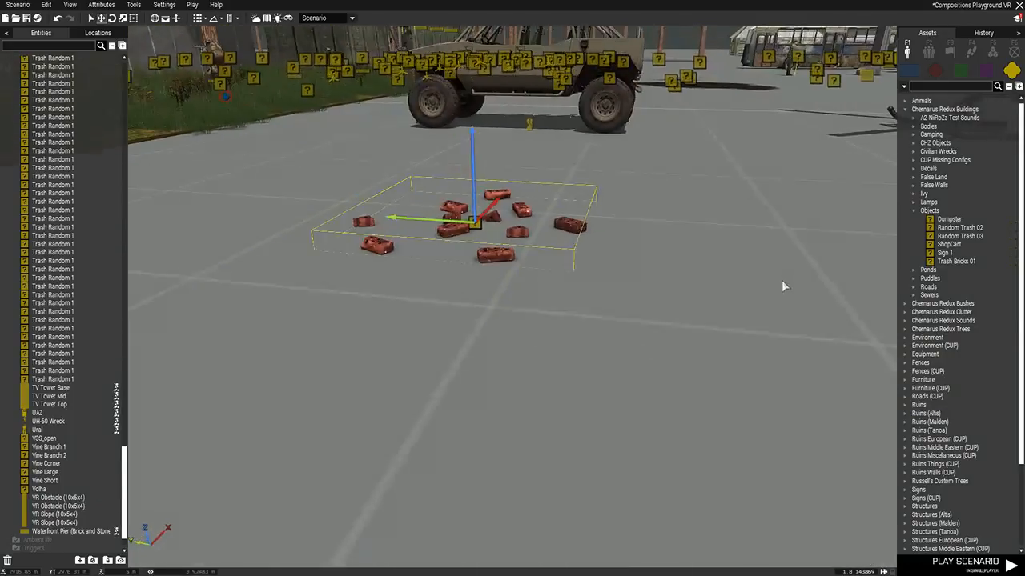
scroll(782, 286, down, 10)
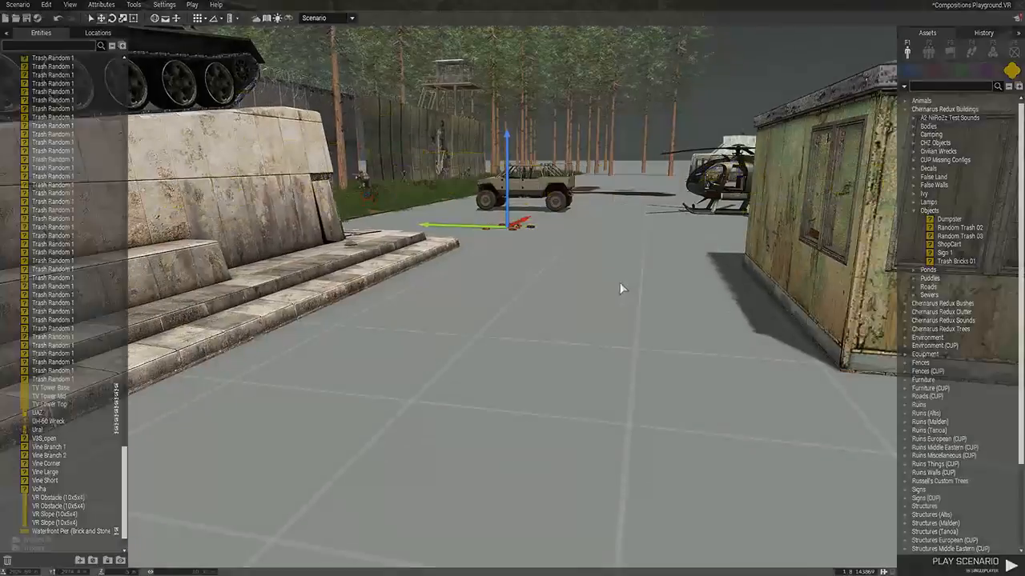
key(BackSpace)
key(q)
scroll(641, 570, down, 10)
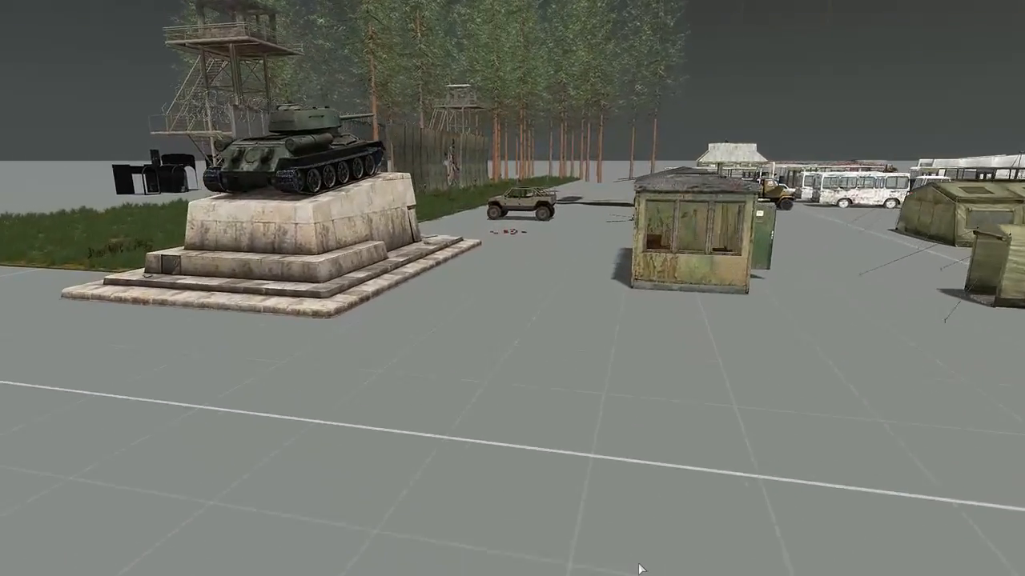
key(BackSpace)
scroll(506, 359, up, 10)
Delete the placed Trash Bricks 01 and put Random Trash 02 on the open ground in front of the vehicle
click(506, 358)
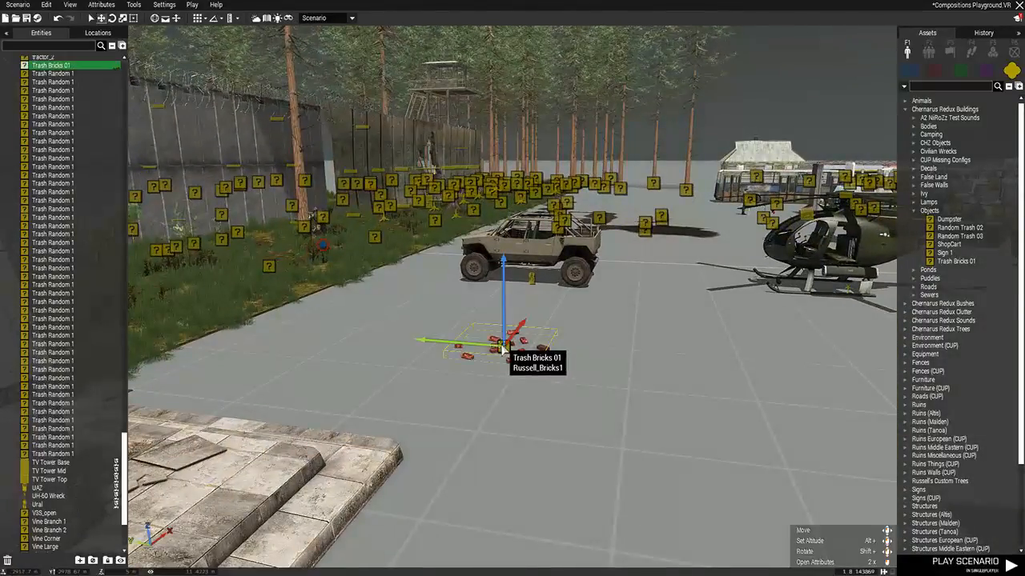
key(Delete)
click(960, 227)
click(581, 455)
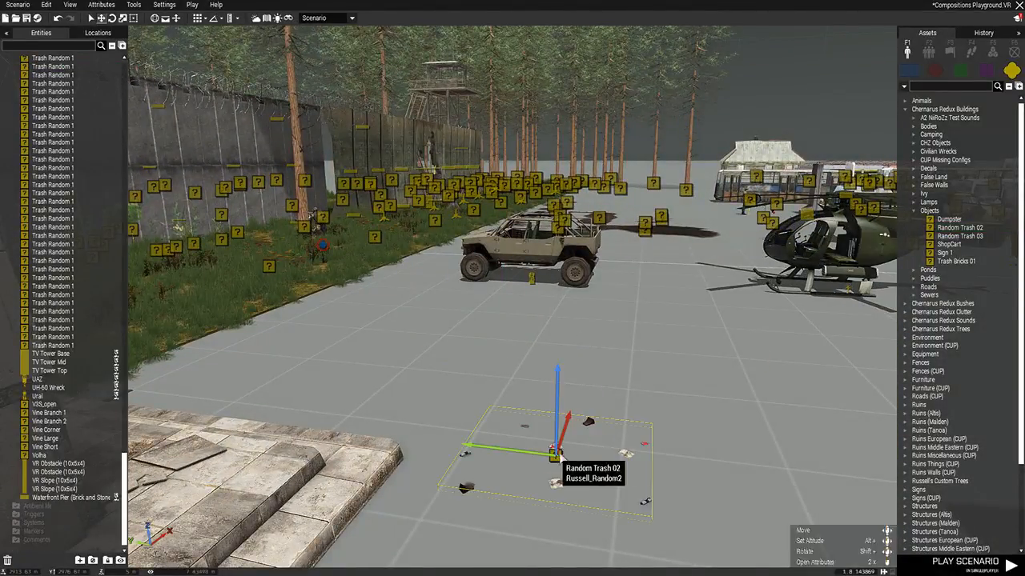
scroll(560, 441, up, 5)
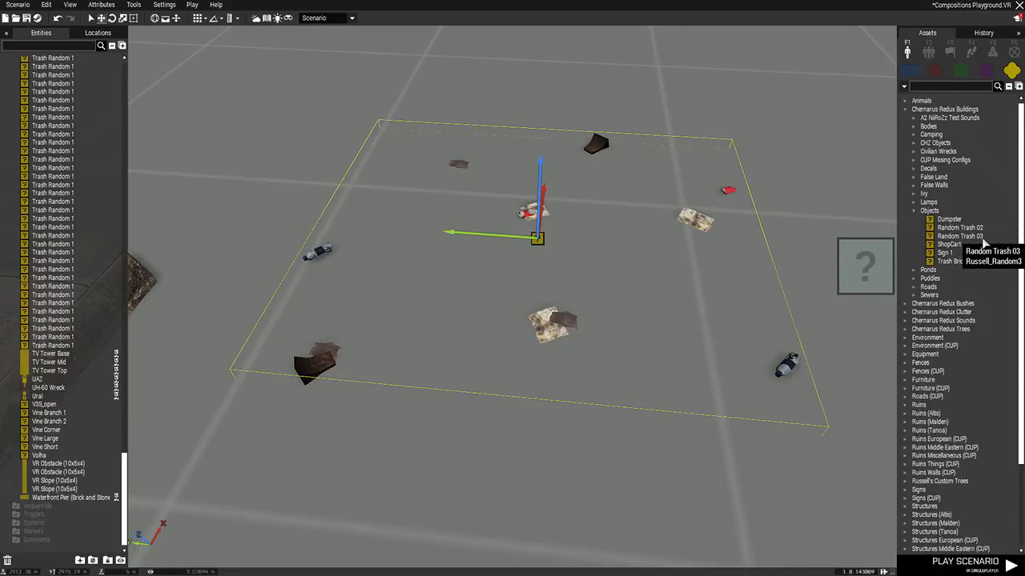
Place Random Trash 03 behind Random Trash 02, and add Trash Bricks 01 on the ground beside them
click(960, 236)
scroll(587, 222, down, 4)
click(587, 227)
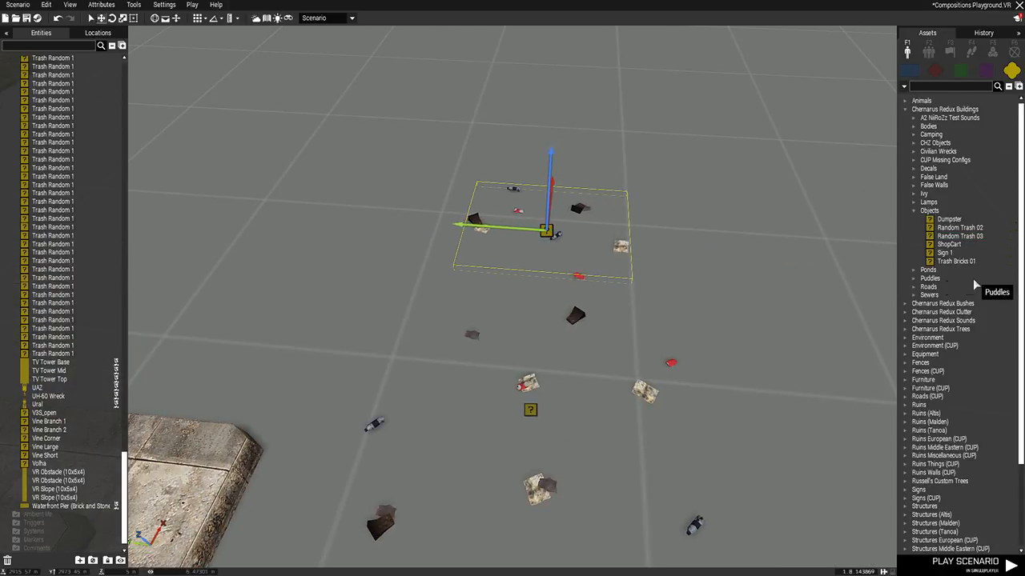
click(956, 261)
key(d)
click(565, 262)
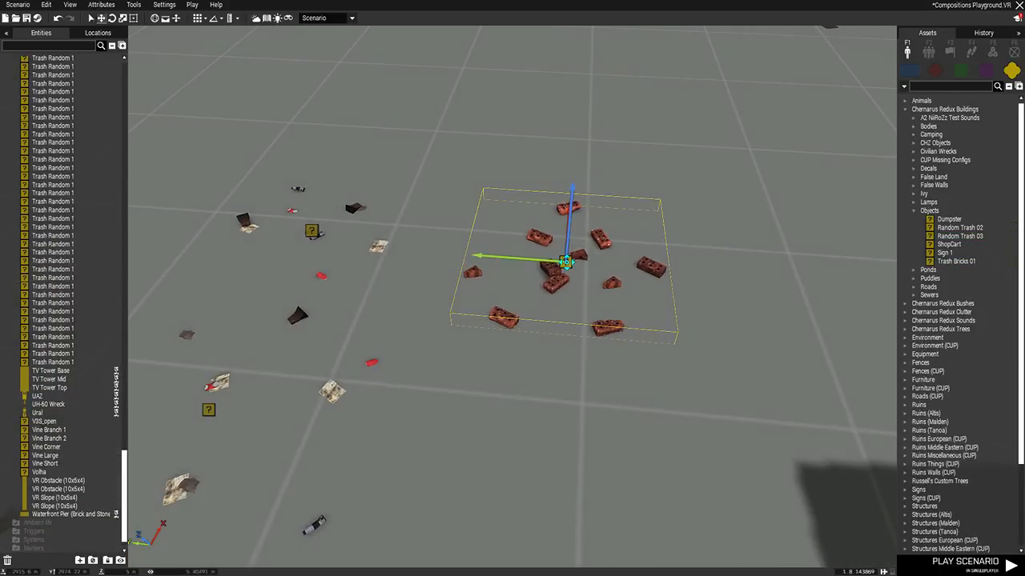
Shift the placed Trash Bricks 01 slightly on the ground and clear the selection
drag(566, 262, 598, 272)
click(633, 399)
right_drag(634, 398, 1021, 274)
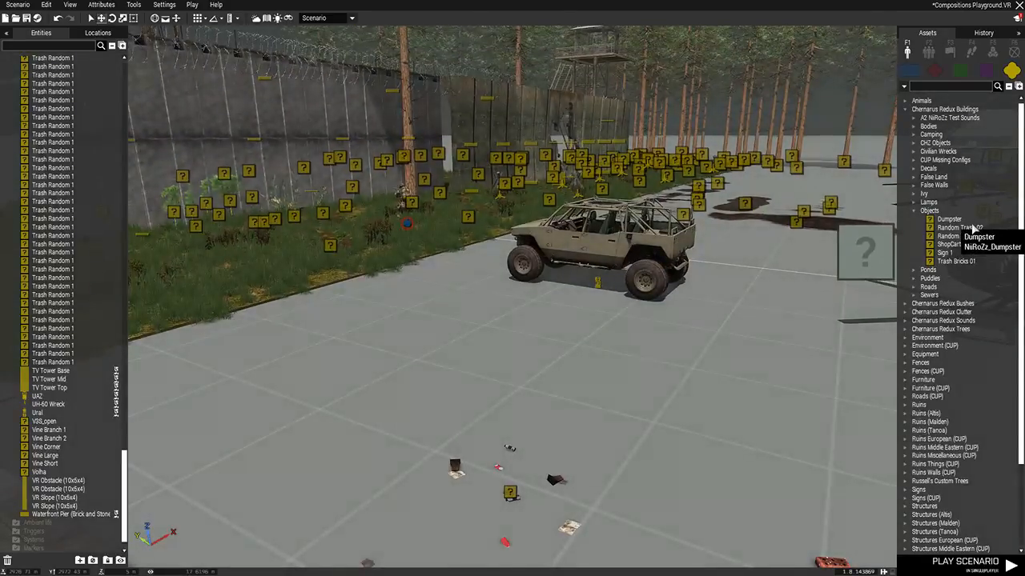
Play the scenario in singleplayer and inspect the ivy on the concrete wall in first- and third-person view
click(965, 561)
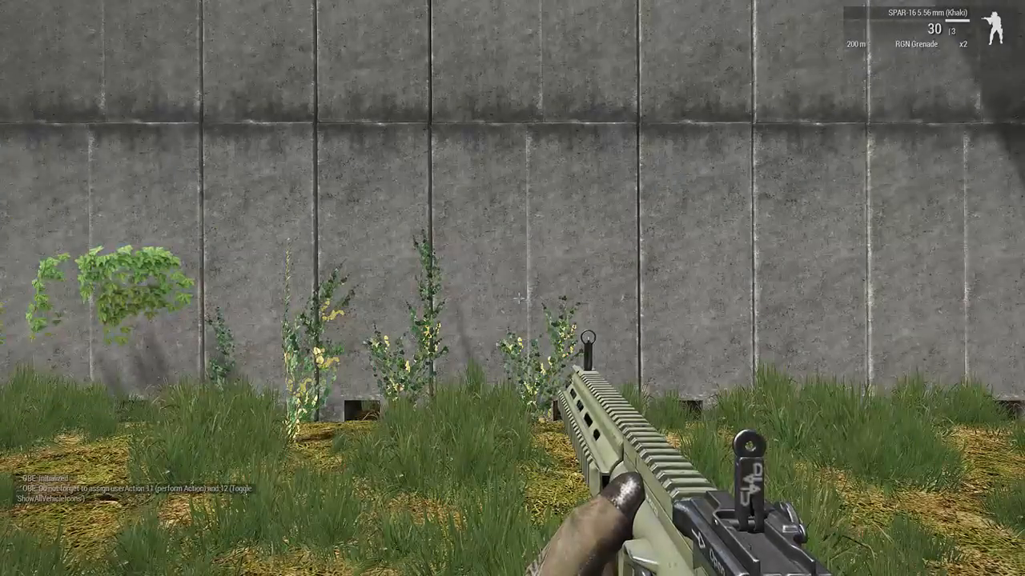
key(w)
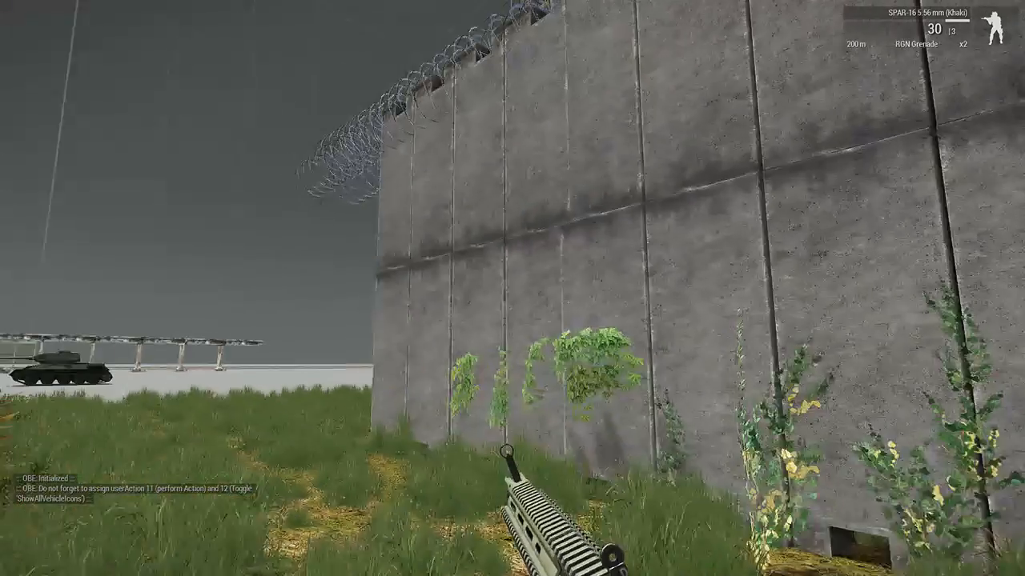
key(Return)
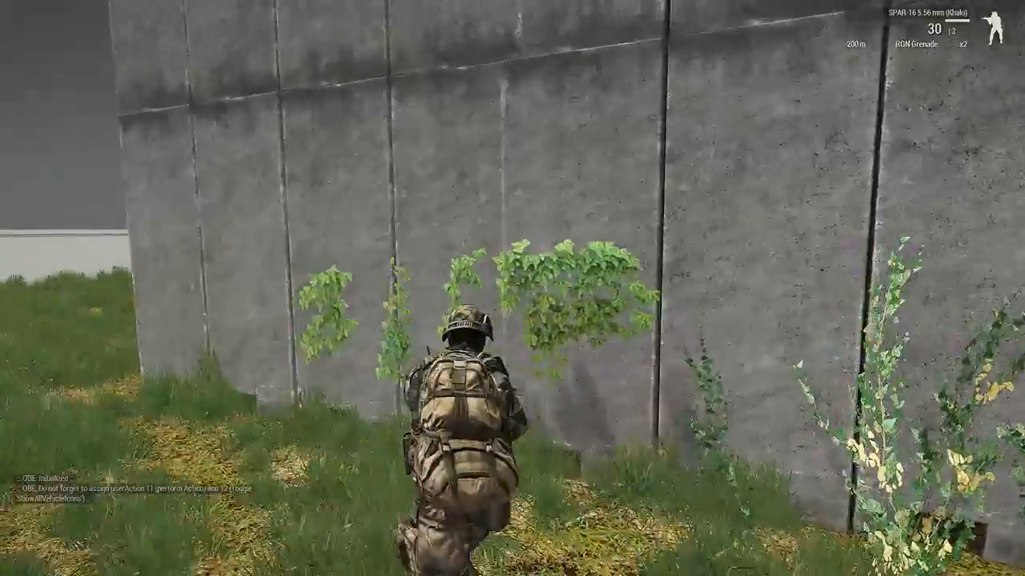
key(w)
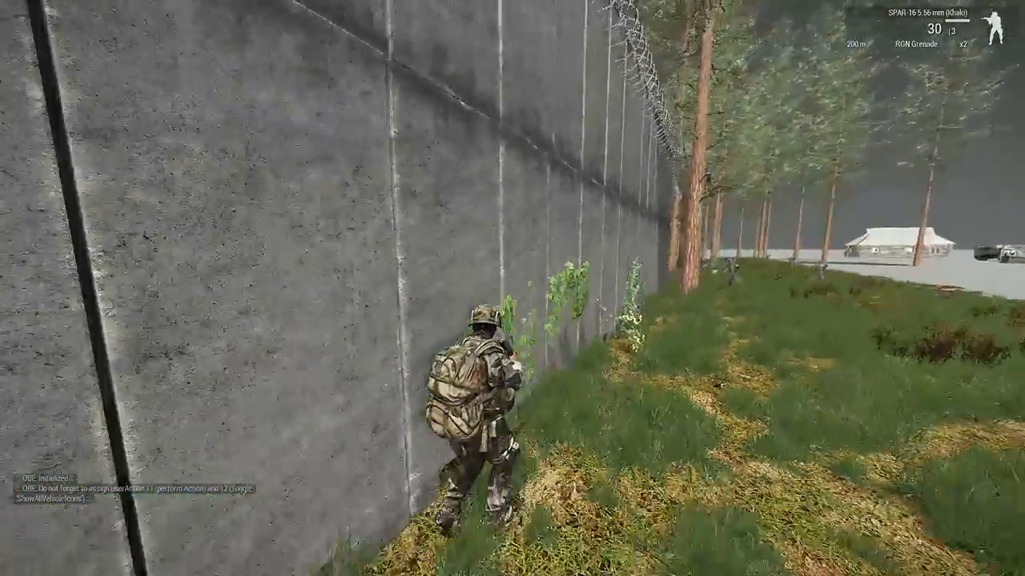
key(w)
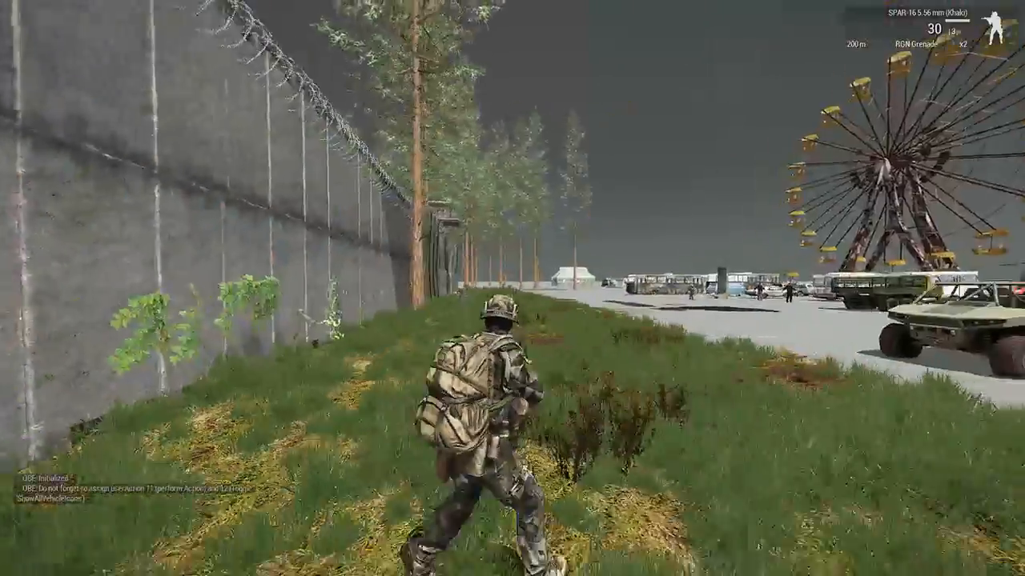
Run to the open ground near the vehicle and examine the placed trash and bricks at different zoom levels
key(w)
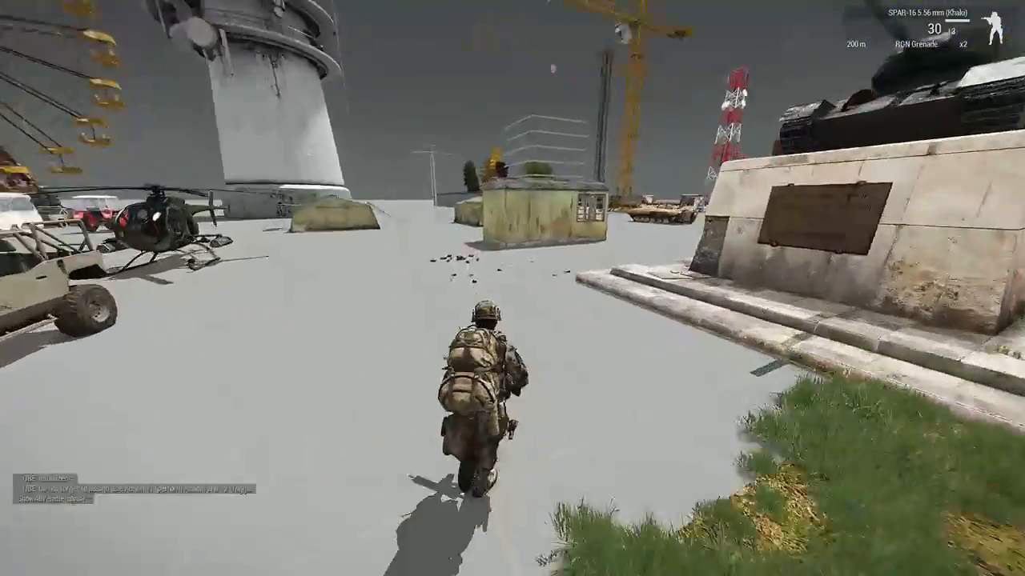
key(w)
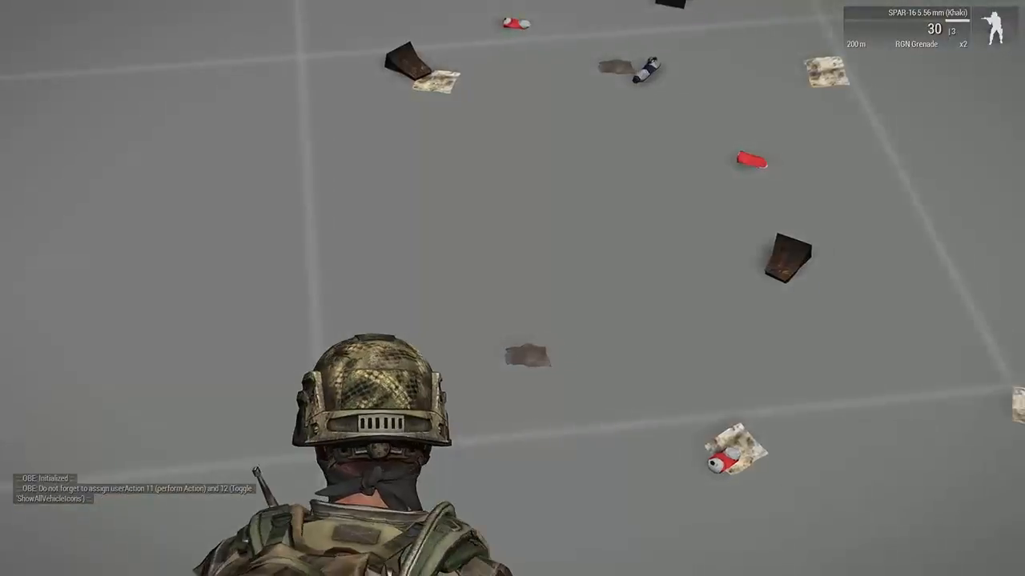
key(KP_Subtract)
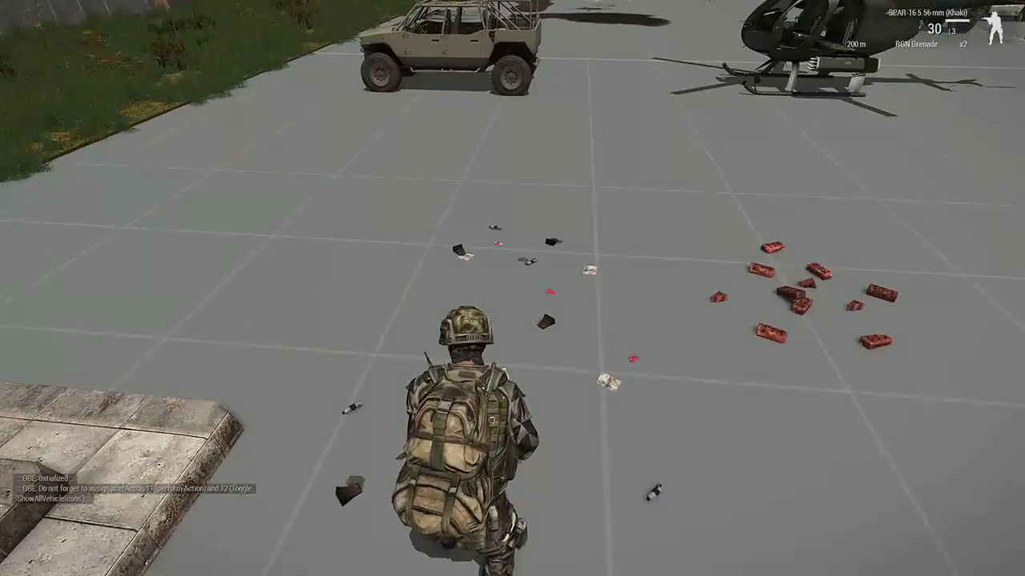
key(KP_Add)
key(KP_Subtract)
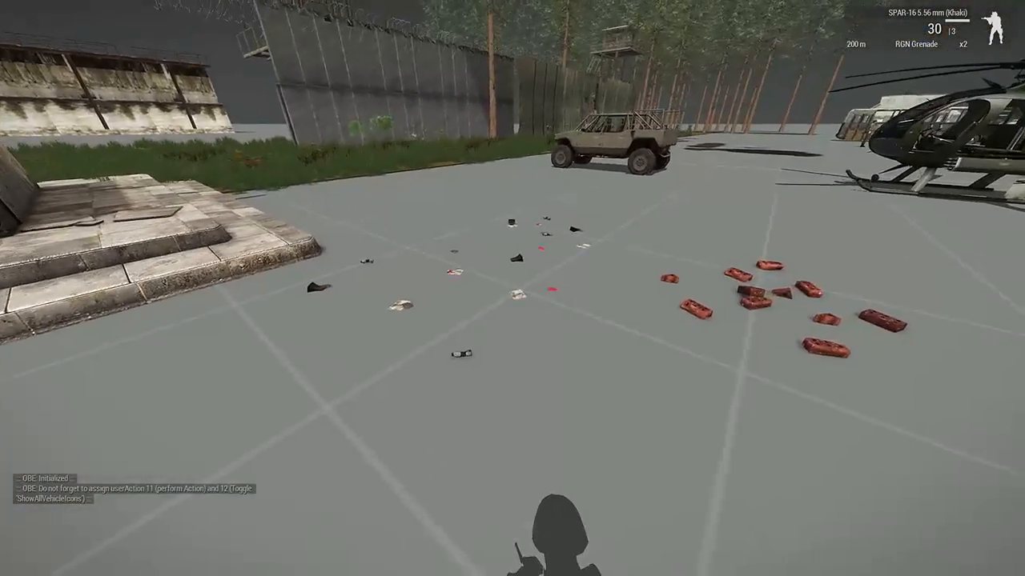
key(KP_Subtract)
key(KP_Add)
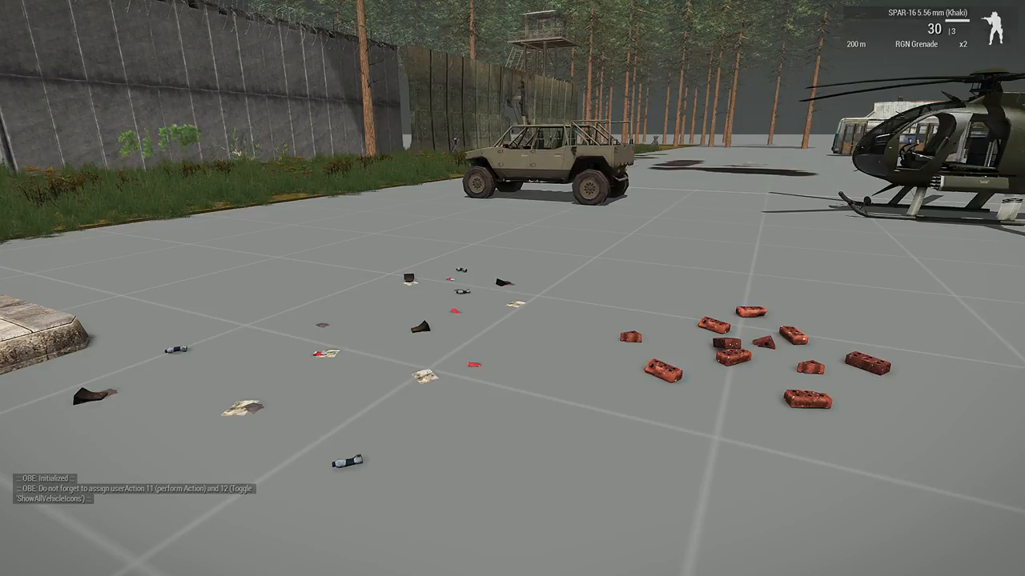
key(KP_Subtract)
Walk back across the grass to the concrete wall to view the ivy from a distance, and fire one shot
key(w)
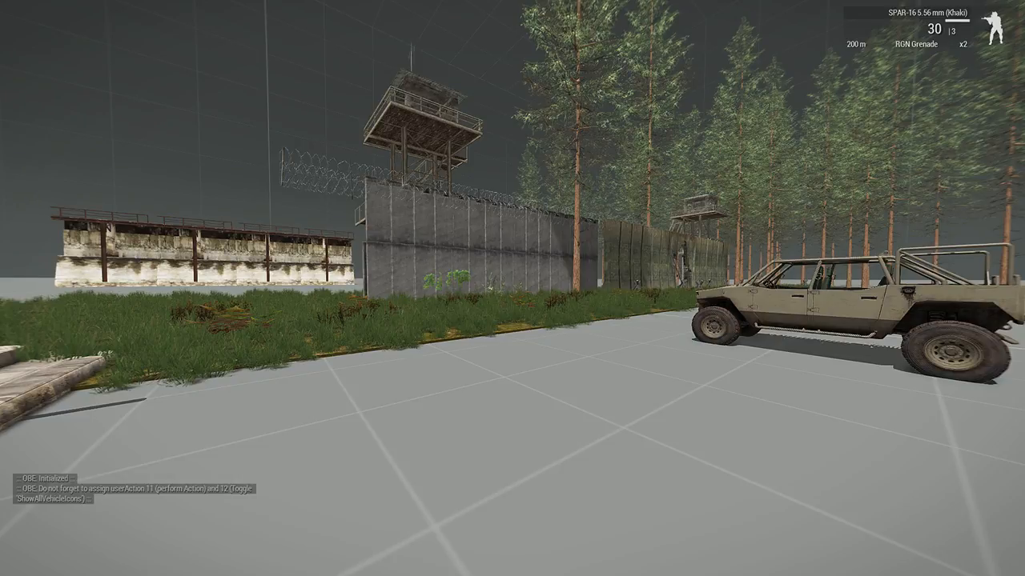
key(w)
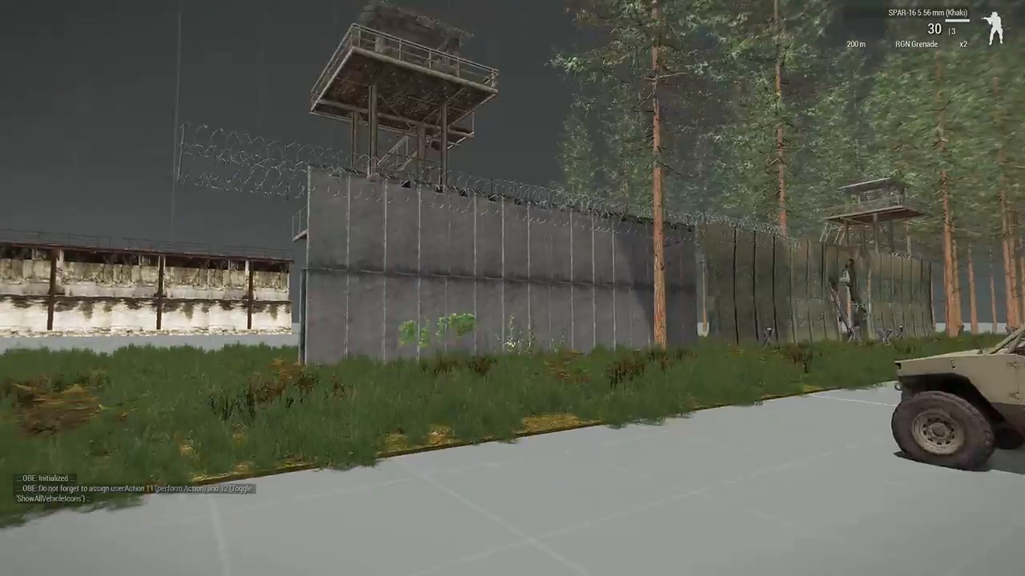
key(w)
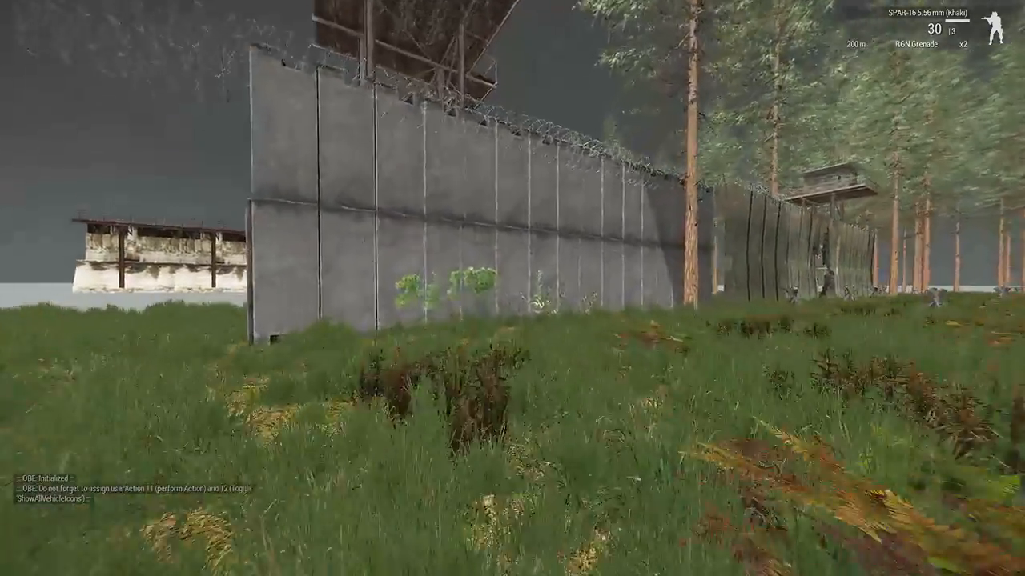
key(w)
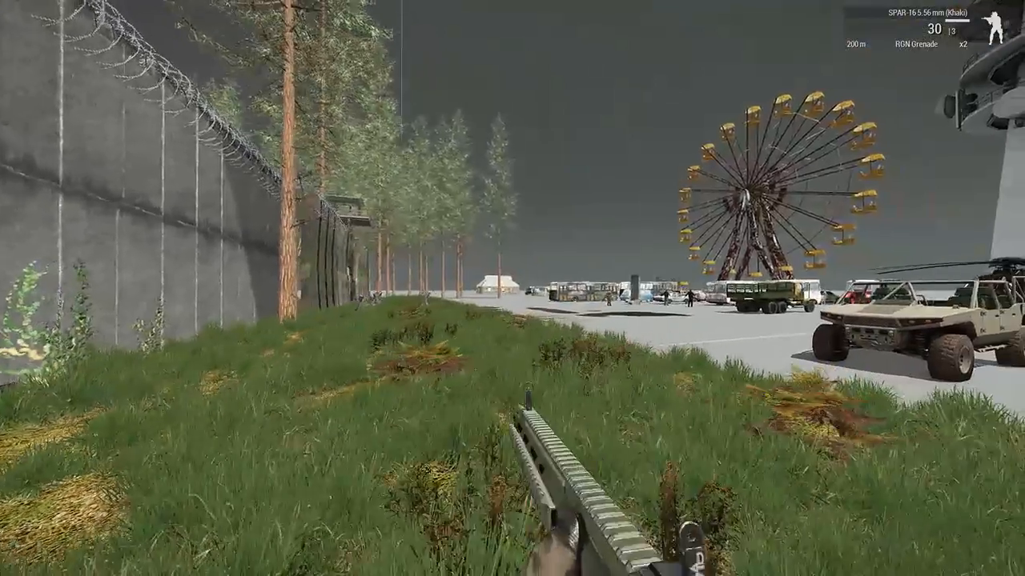
click(512, 289)
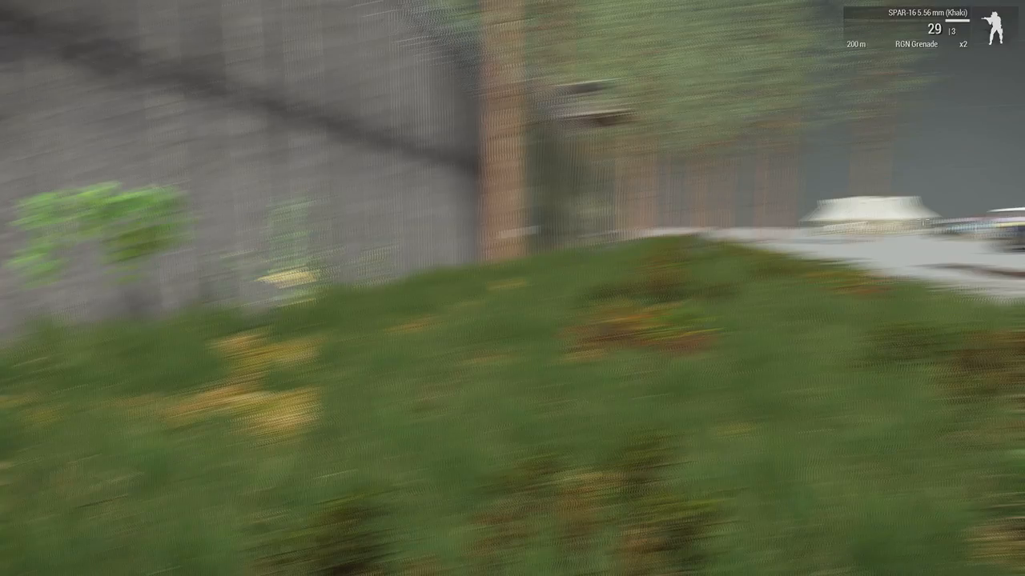
Run along the wall in third-person view, past the pine trees and the breached section toward the far watchtower
key(w)
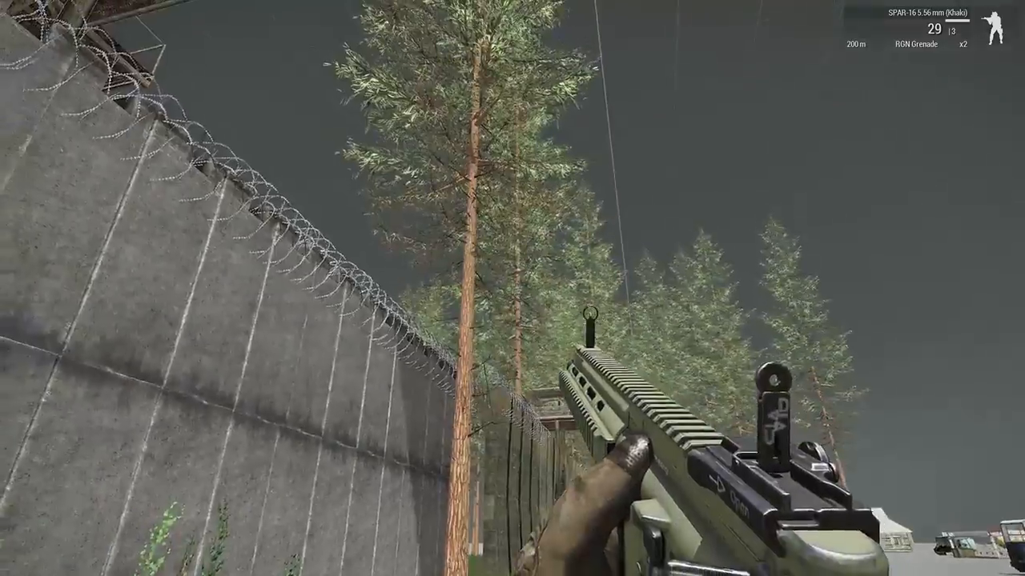
key(KP_Enter)
key(w)
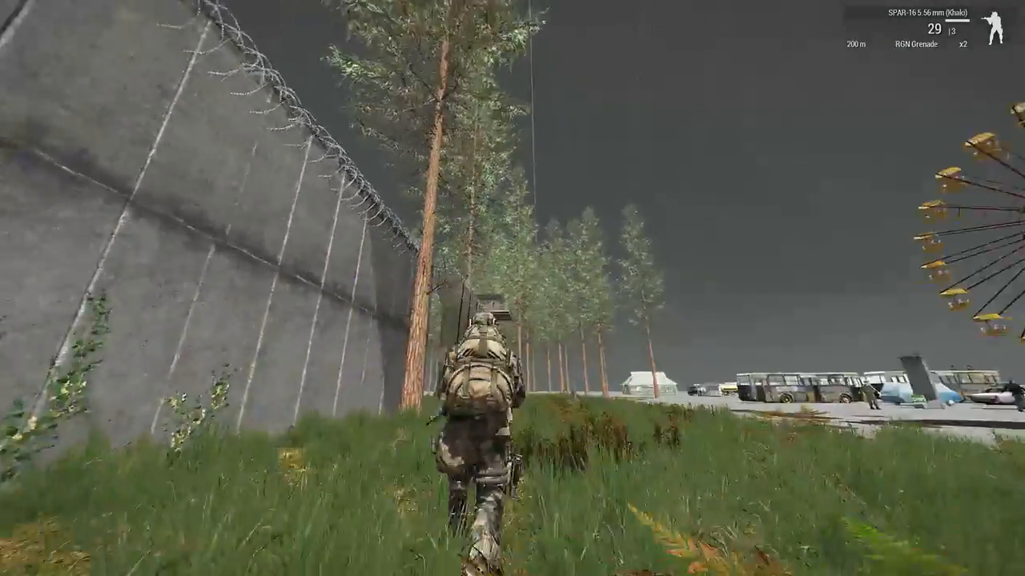
key(w)
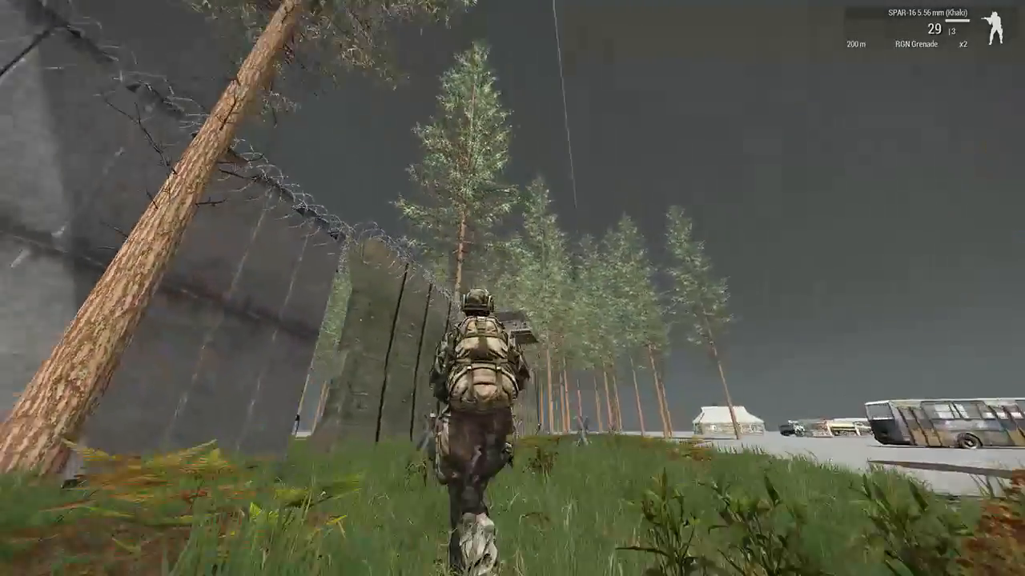
key(w)
key(KP_Enter)
key(KP_Enter)
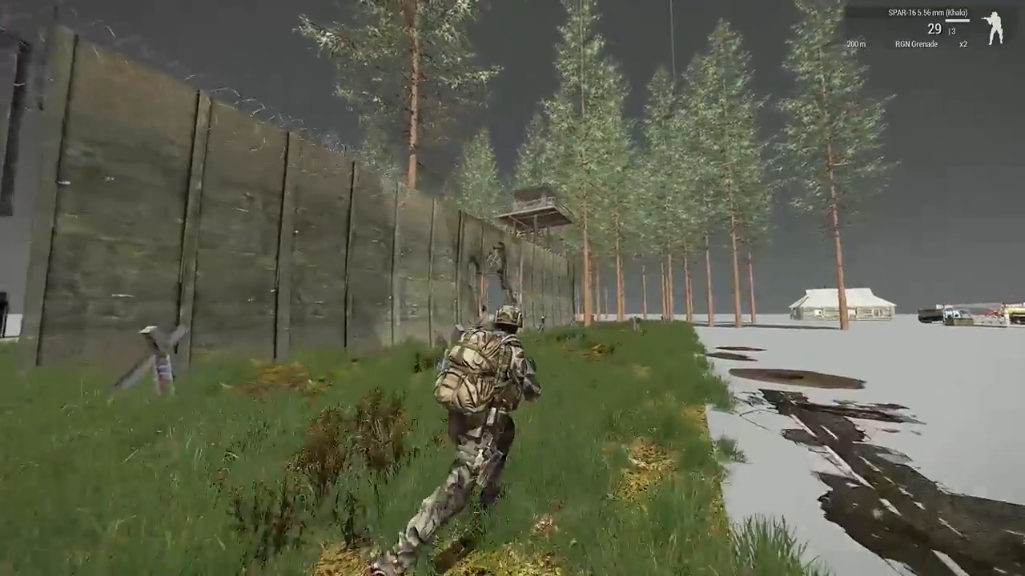
key(w)
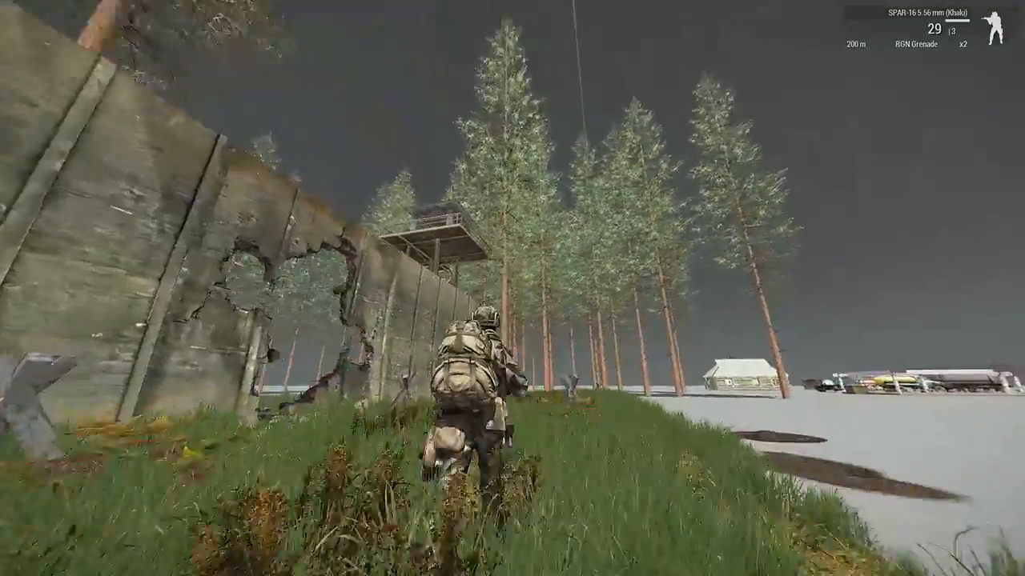
key(w)
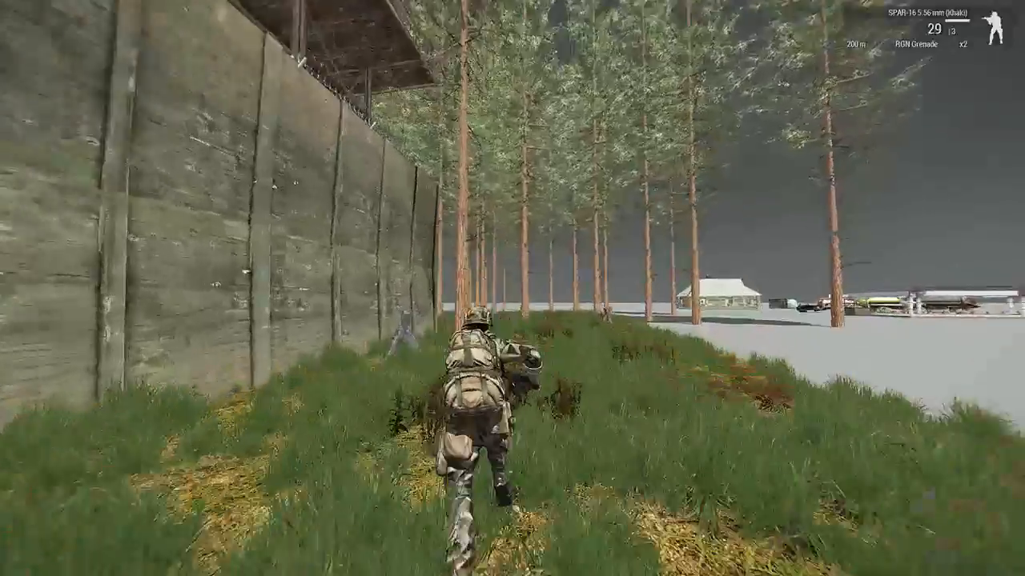
Pause the mission, view the wall and watchtower area from above with the Splendid Camera, and close the camera
key(x)
key(Escape)
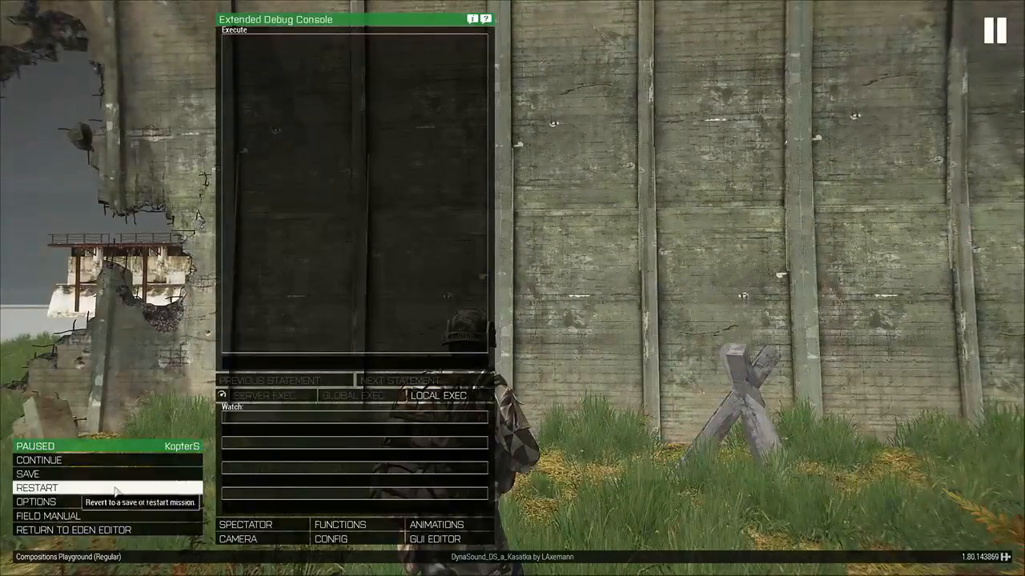
click(256, 541)
key(w)
right_drag(324, 406, 507, 256)
key(q)
key(s)
key(Escape)
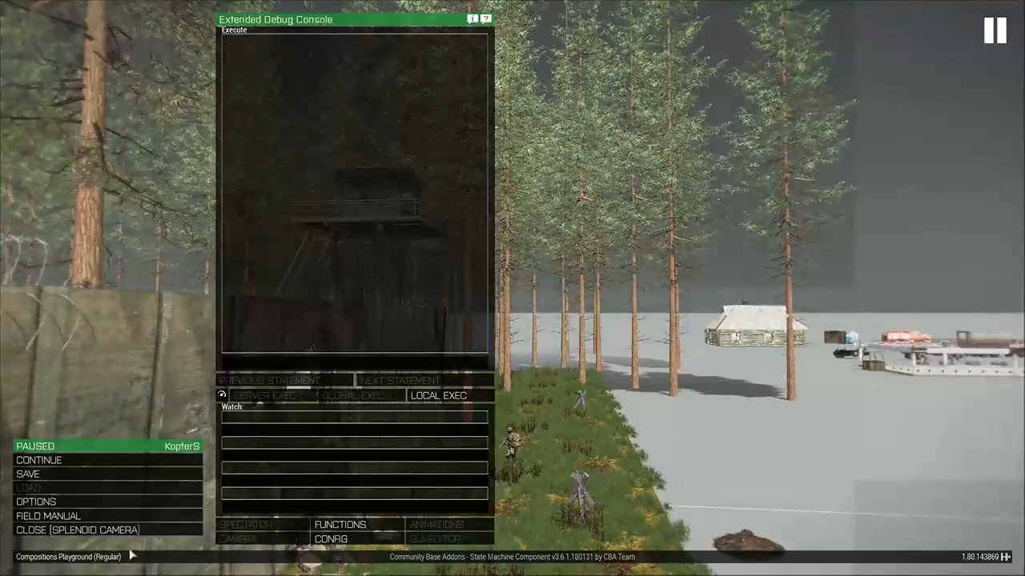
click(135, 533)
Examine the weathered wall panels and the breach while running back and forth beside them, pausing and resuming the mission once
key(w)
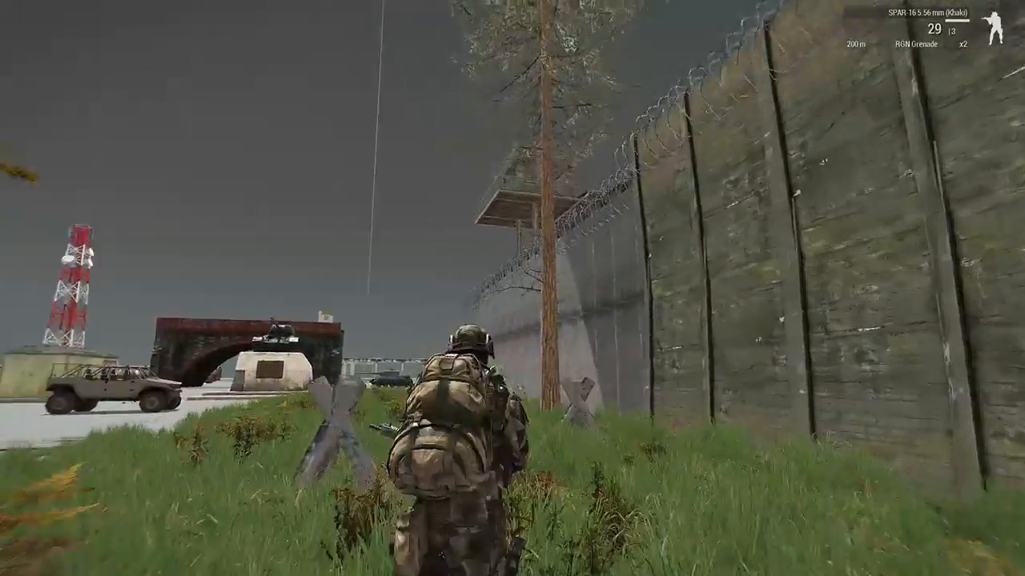
key(Escape)
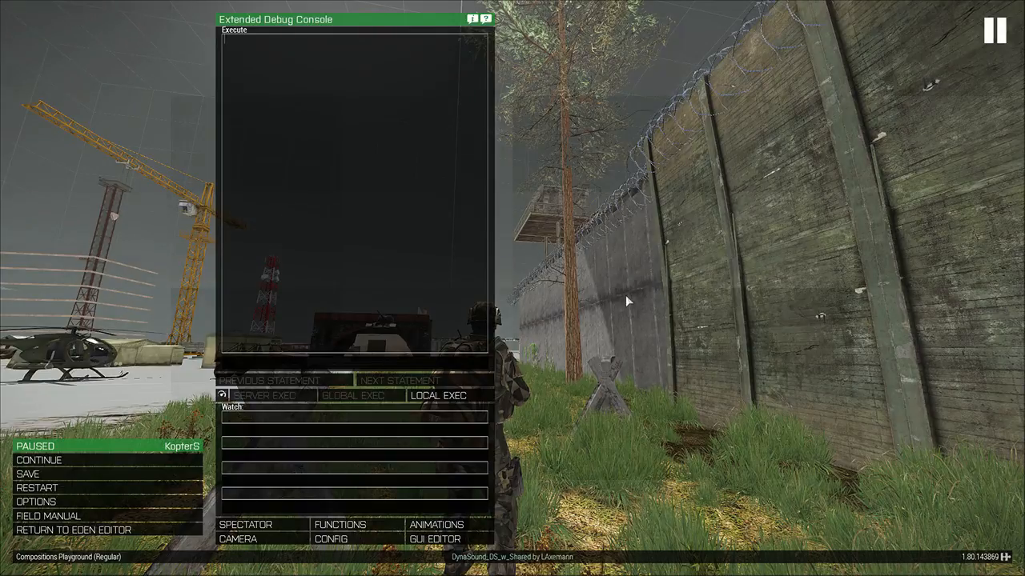
key(Escape)
key(w)
key(w)
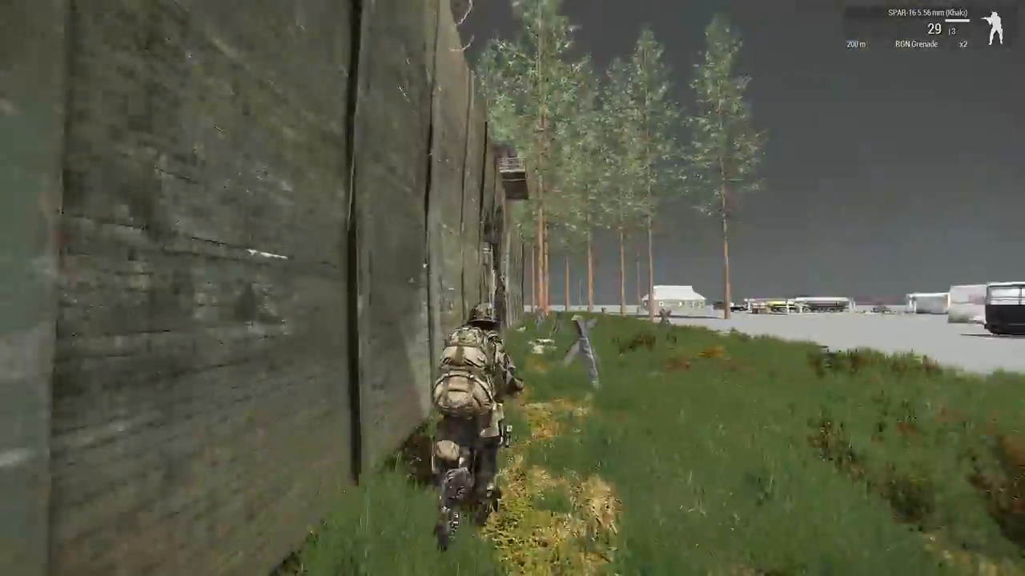
key(w)
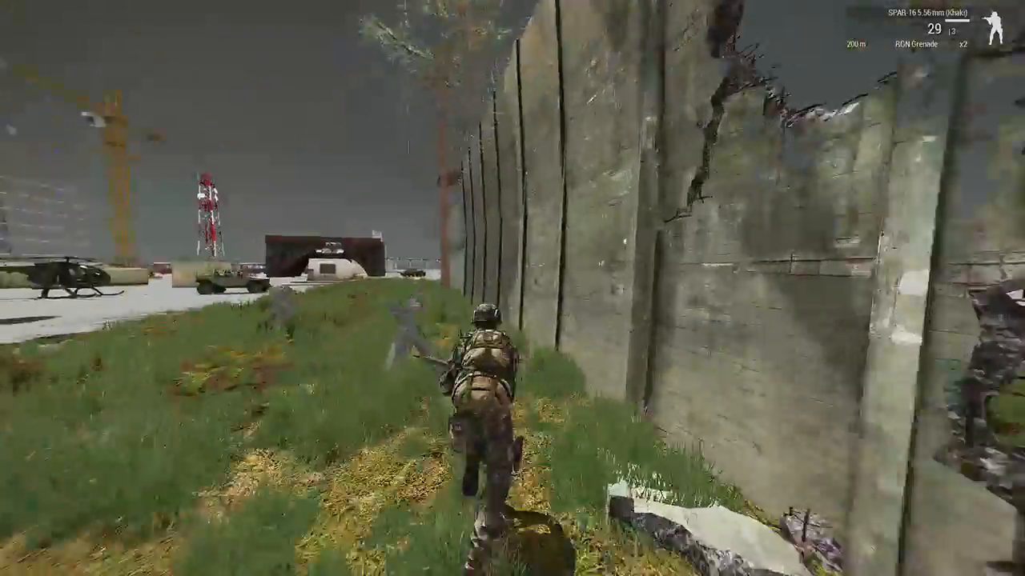
key(w)
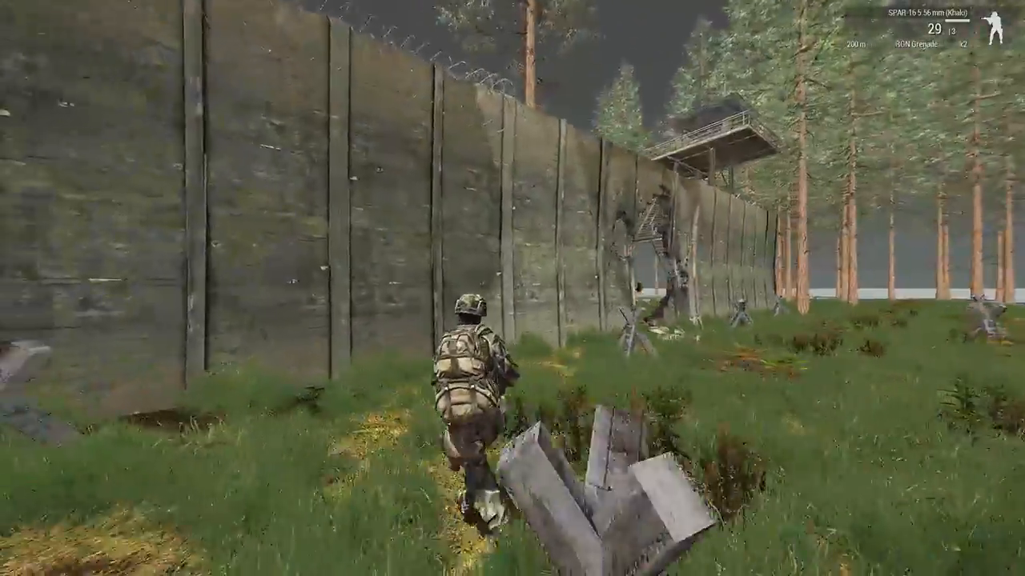
Look over the grass, ferns and rubble by the wall breach and continue to the watchtower beyond it
key(x)
key(w)
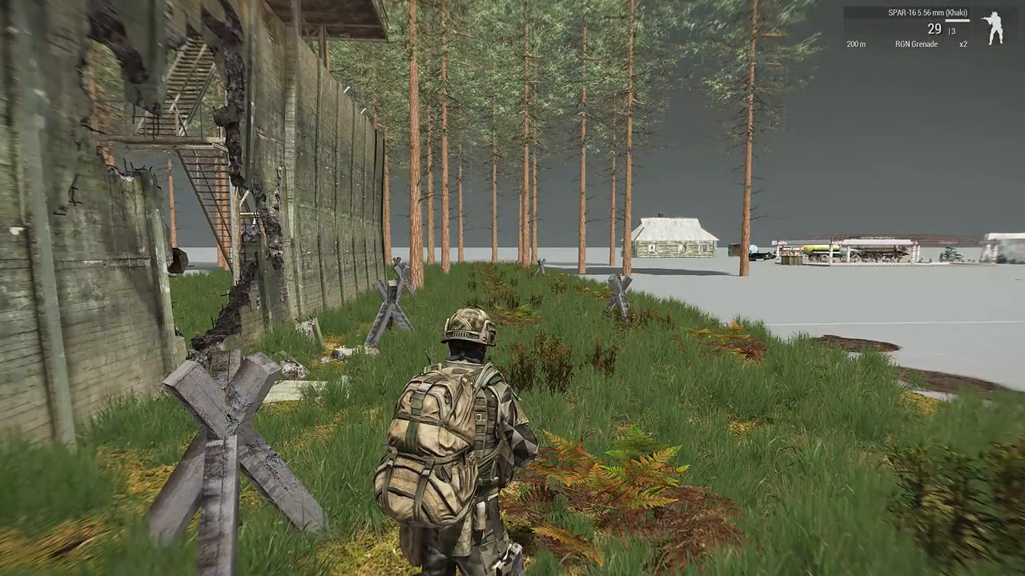
key(w)
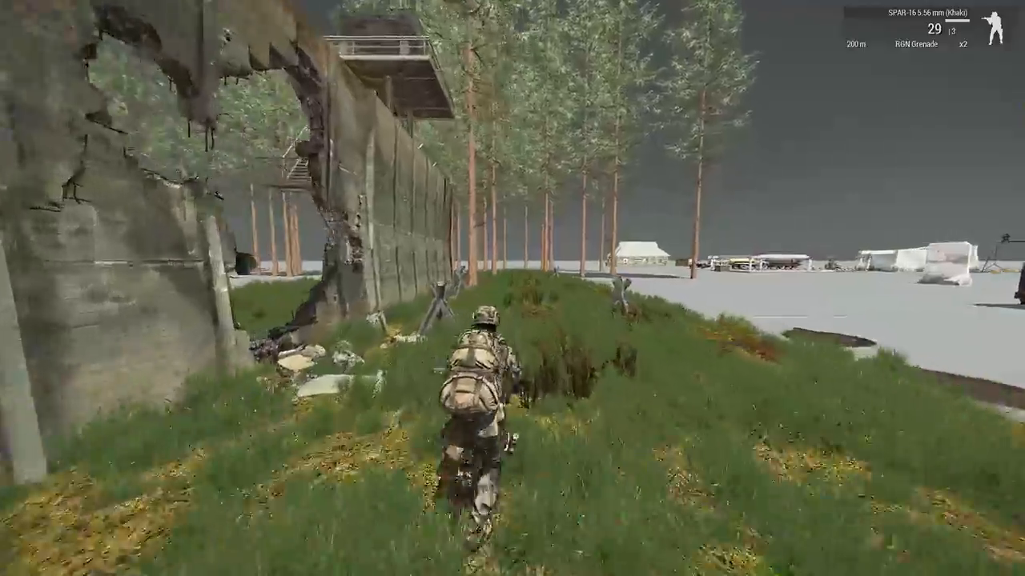
key(w)
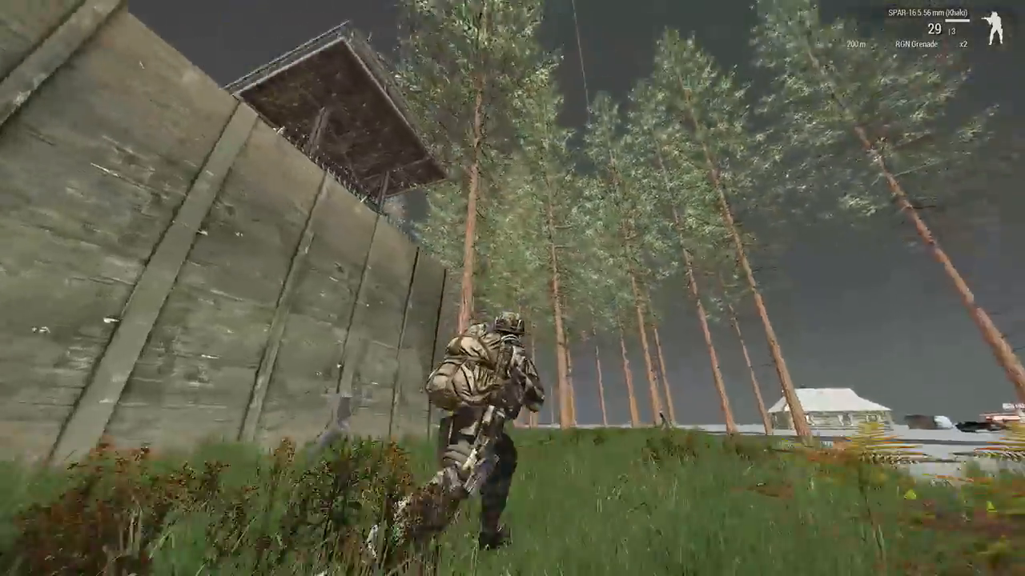
Turn back at the far end of the wall and run out onto the open pavement beside the grass strip
key(w)
key(KP_Enter)
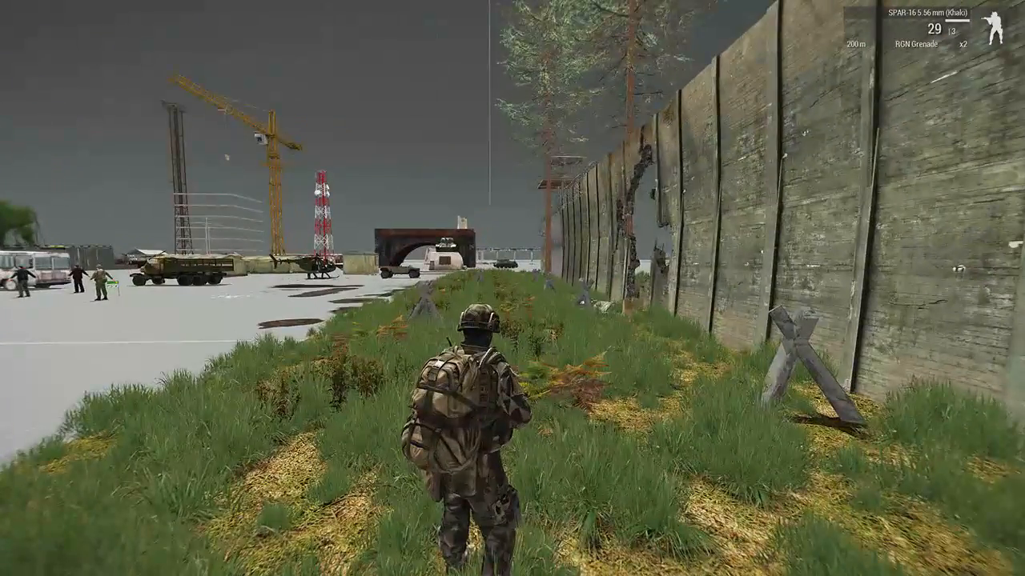
key(w)
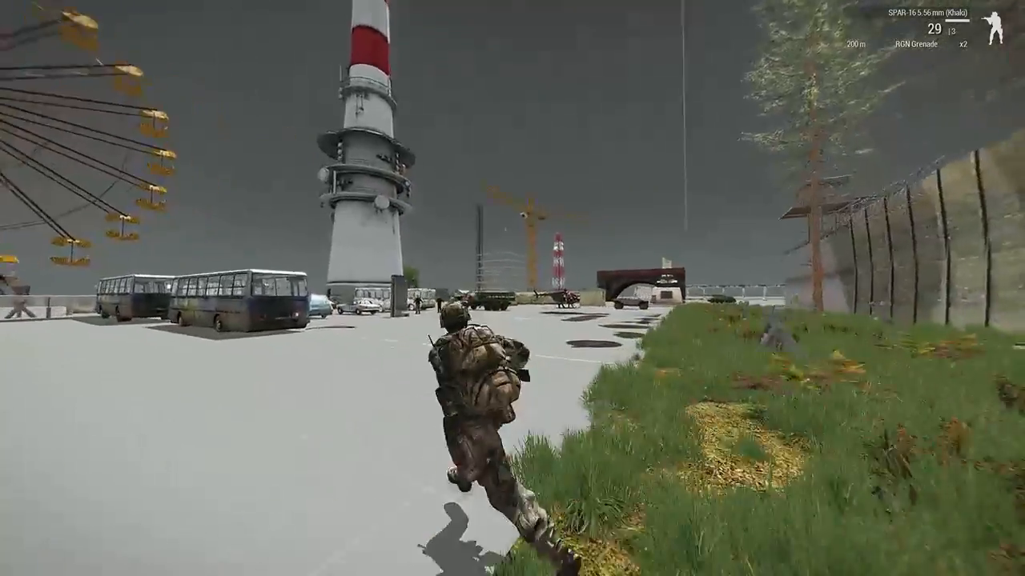
key(a)
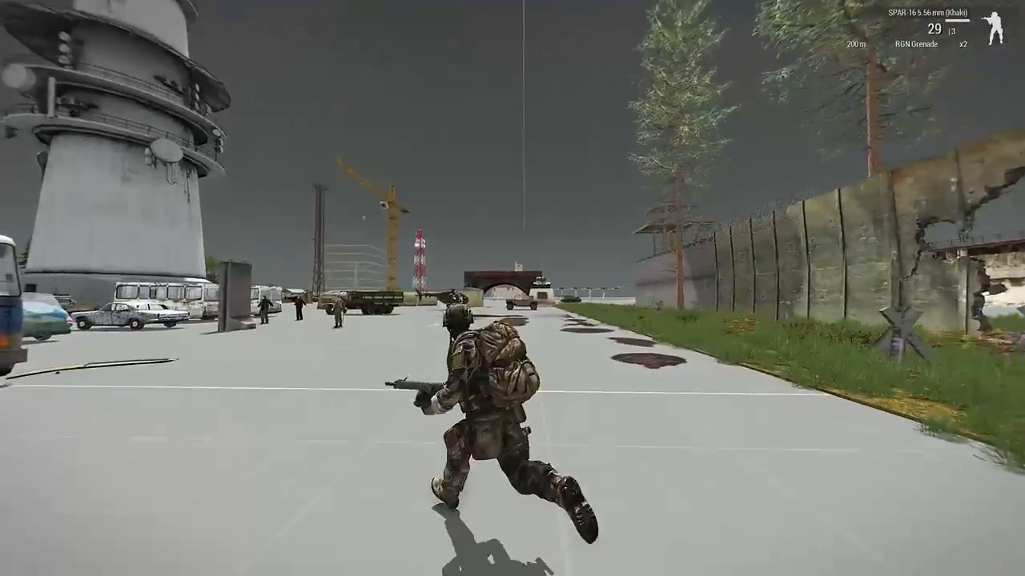
Approach the broken wall section from the open pavement and view the panels, barriers and watchtowers from the front
key(w)
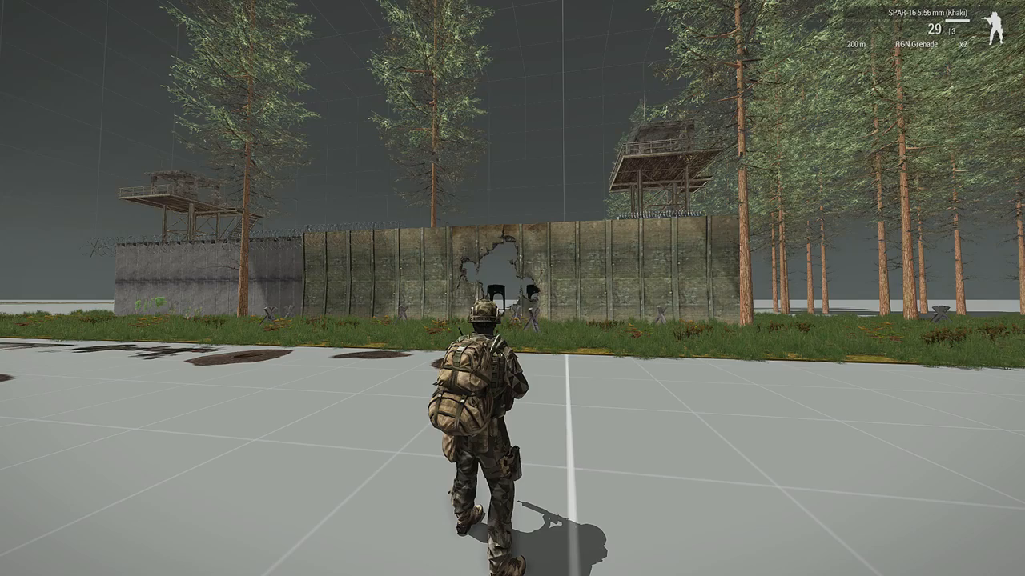
key(w)
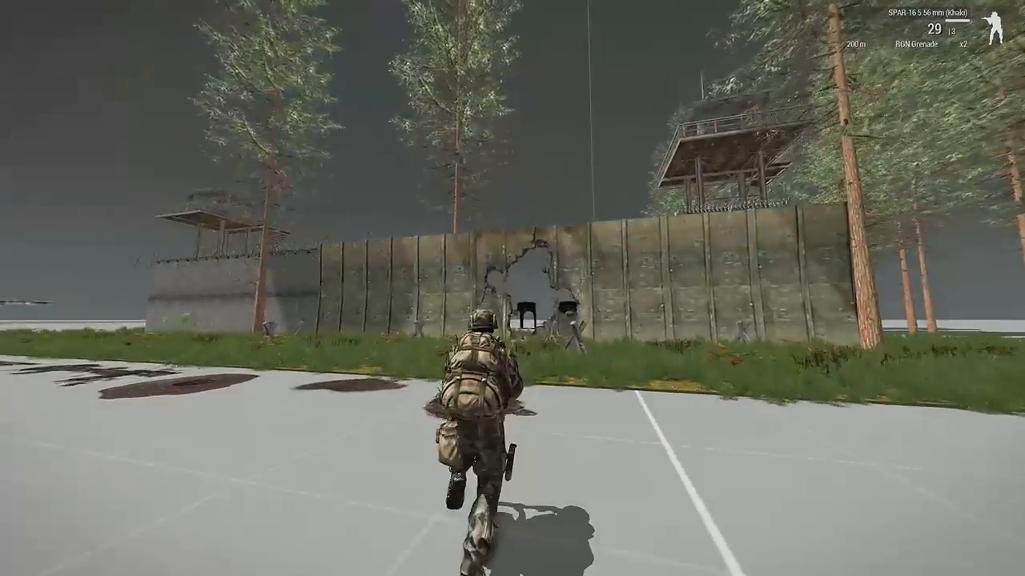
key(KP_Add)
key(w)
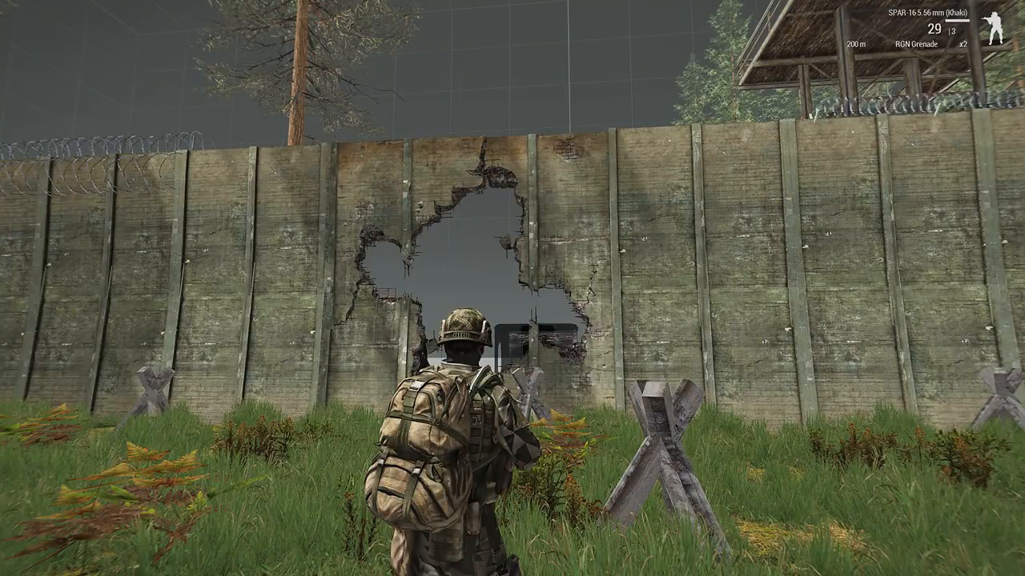
Run through the wall breach, follow the grassy rear side of the wall, and return to the pavement with the debris patches
key(w)
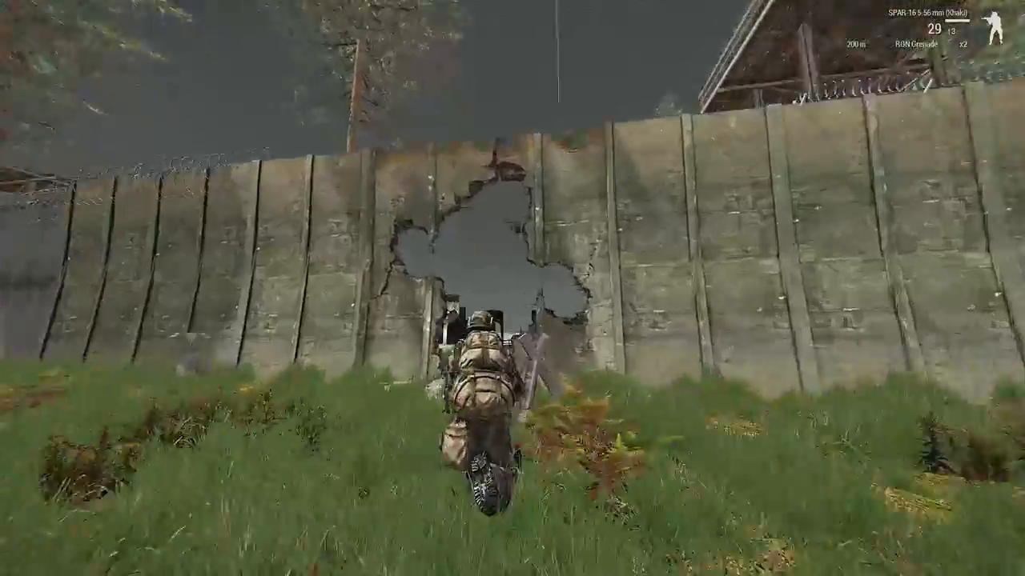
key(w)
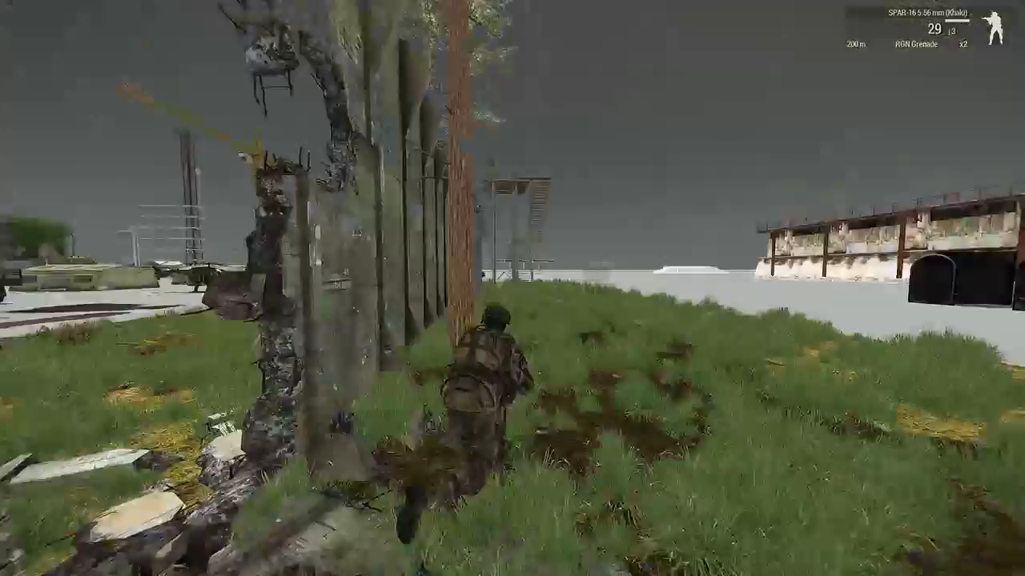
key(w)
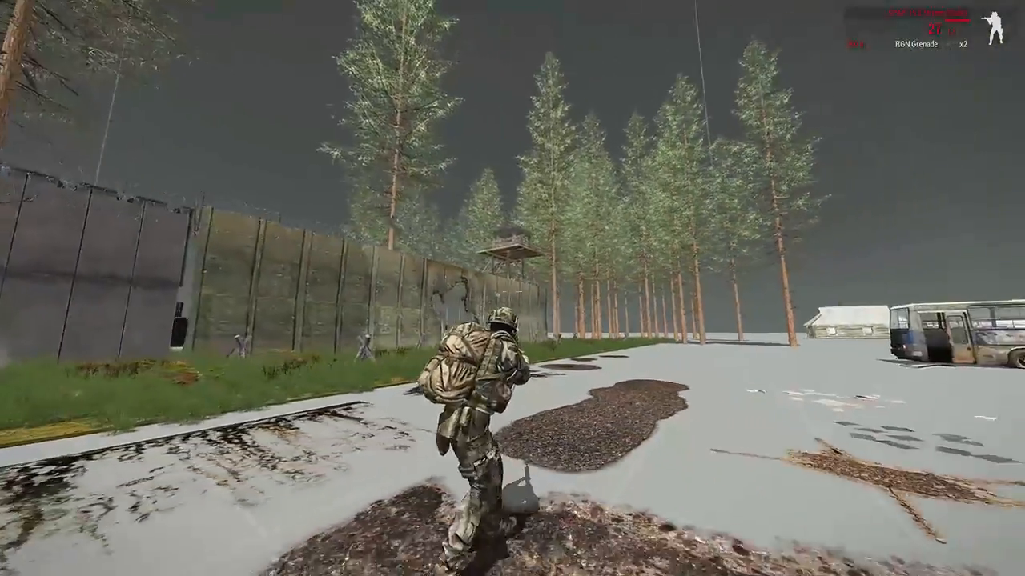
Run the soldier across the test area to the parked vehicles and board the AH-9 Pawnee helicopter
key(w)
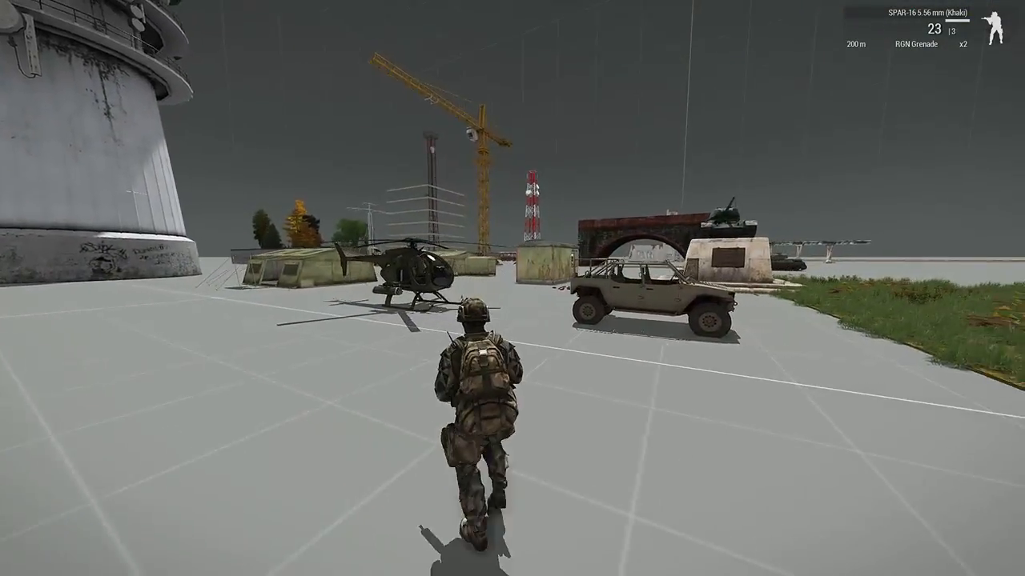
key(w)
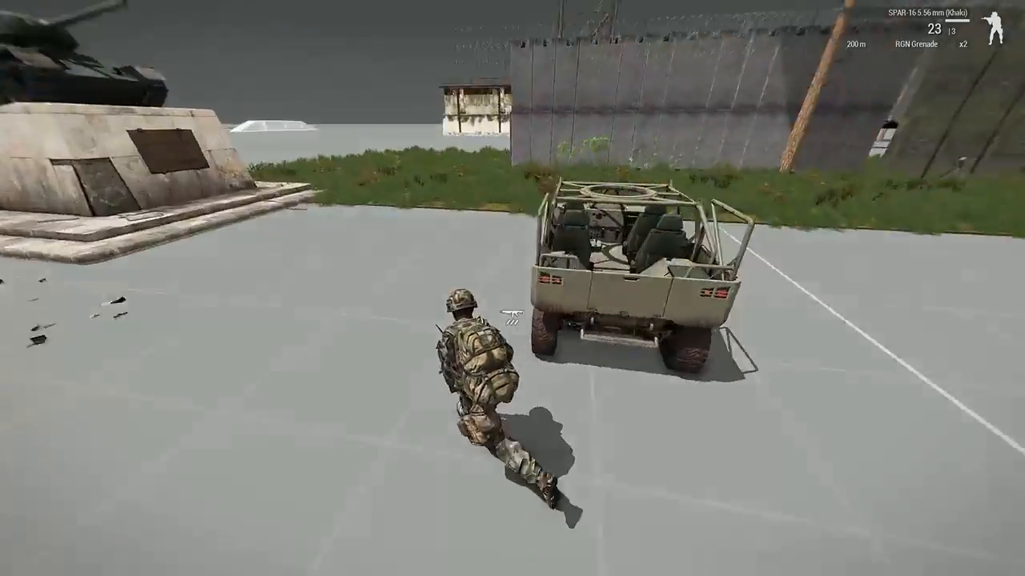
key(w)
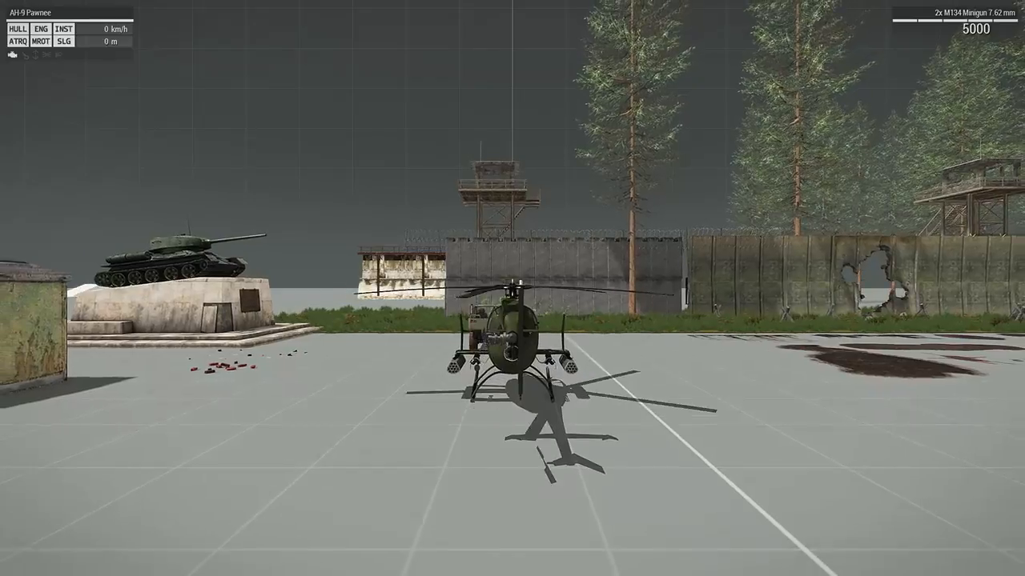
Pause the scenario, open the audio options, accept the volume settings and resume the game
key(Escape)
click(72, 517)
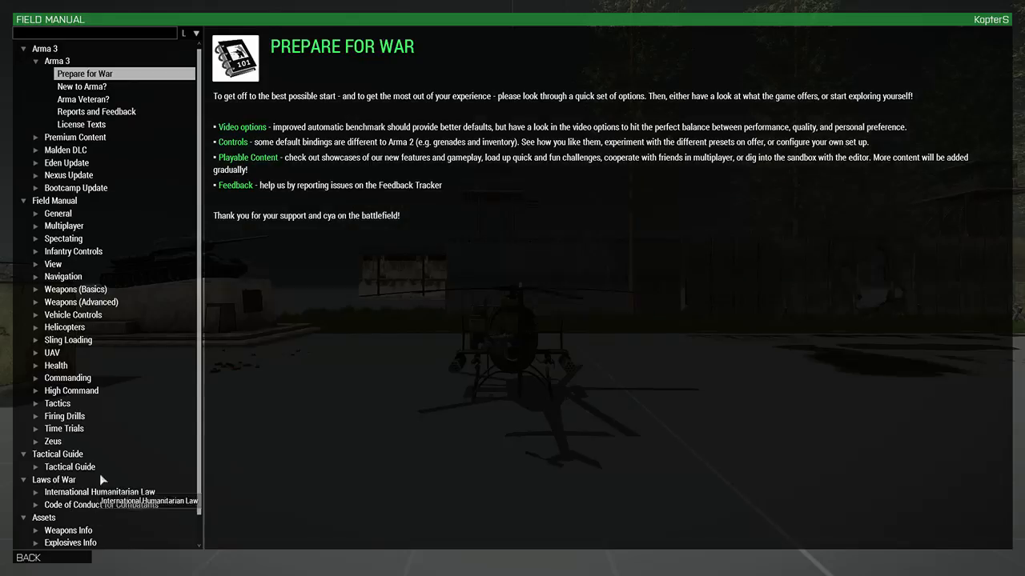
click(52, 560)
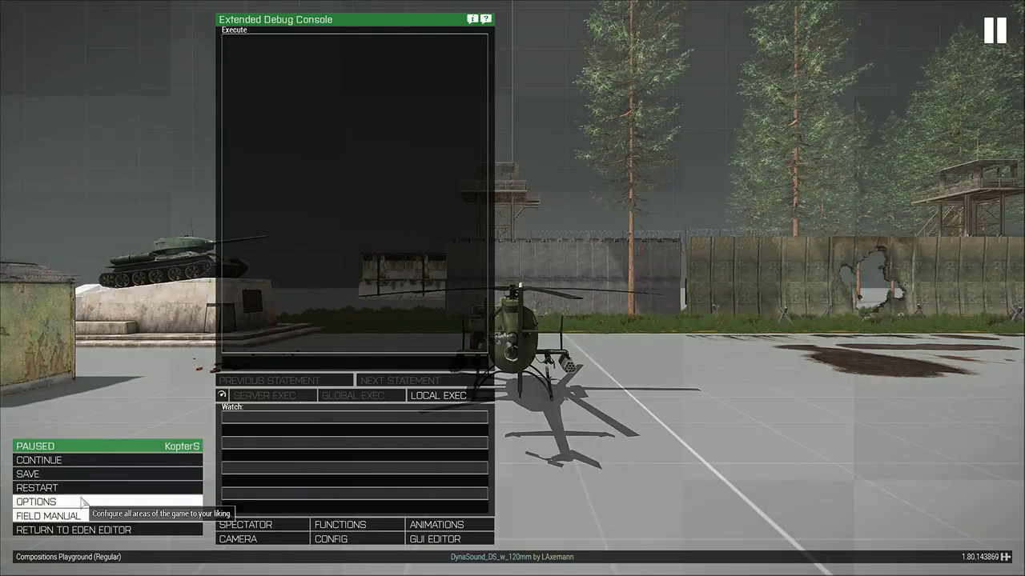
click(80, 502)
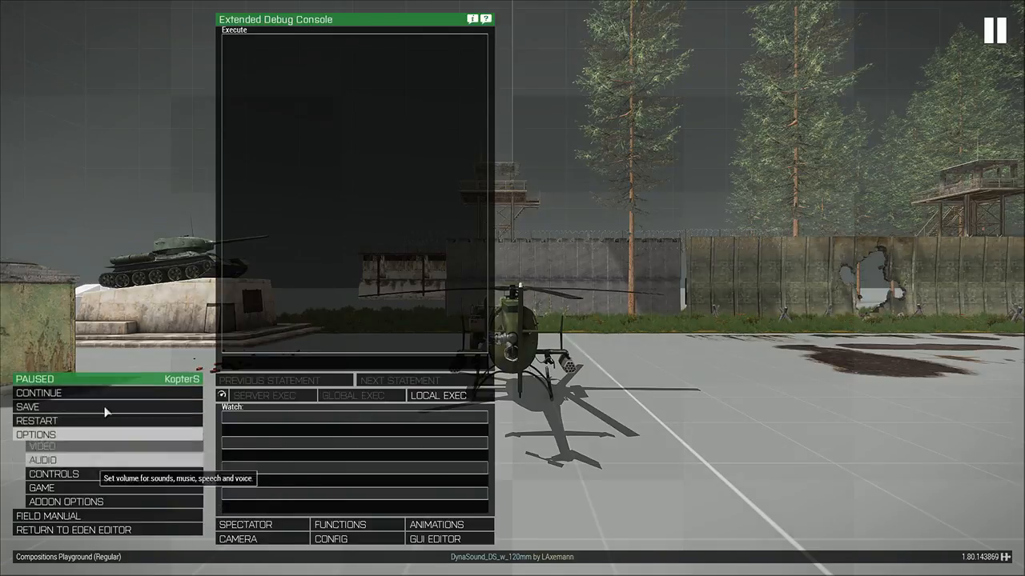
click(64, 463)
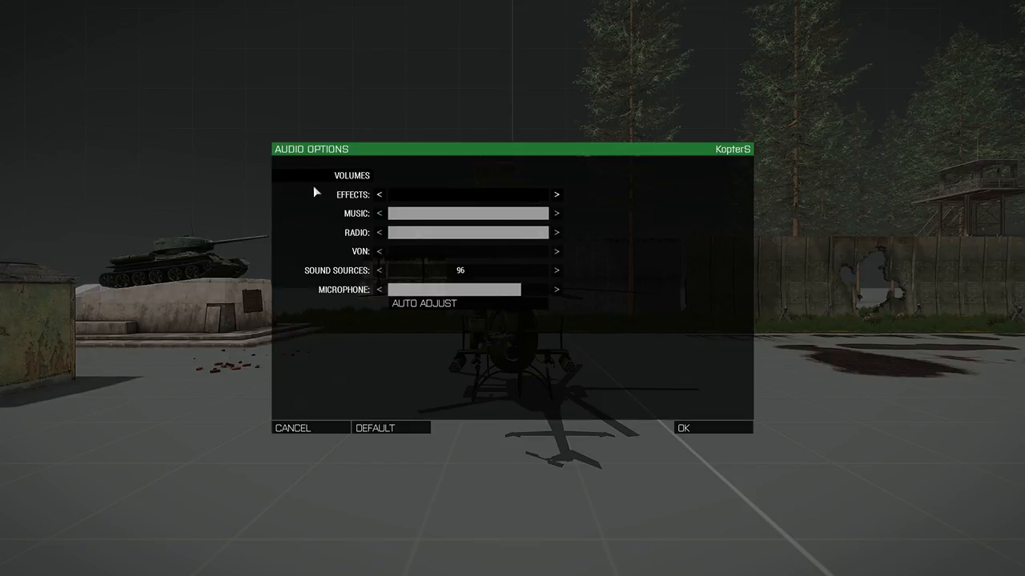
click(716, 428)
key(Escape)
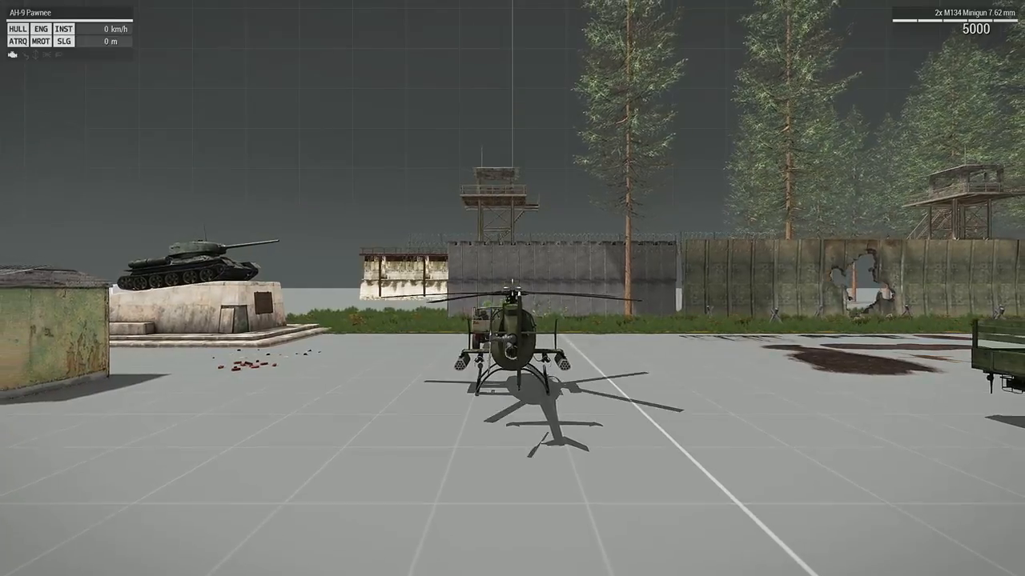
Bring the helicopter closer in view and fire its M134 miniguns at the vehicle ahead by the concrete wall
key(KP_Add)
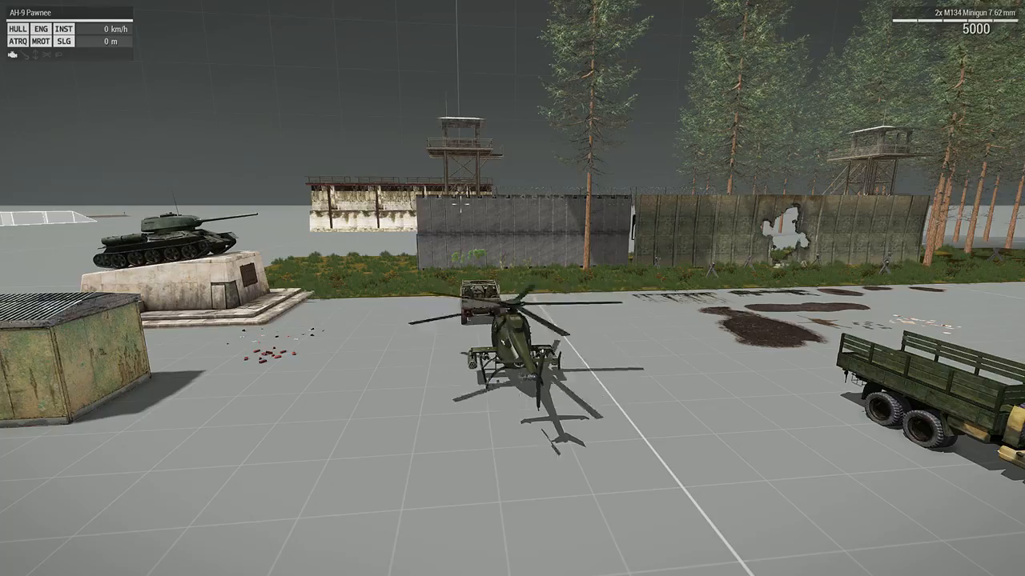
key(KP_Add)
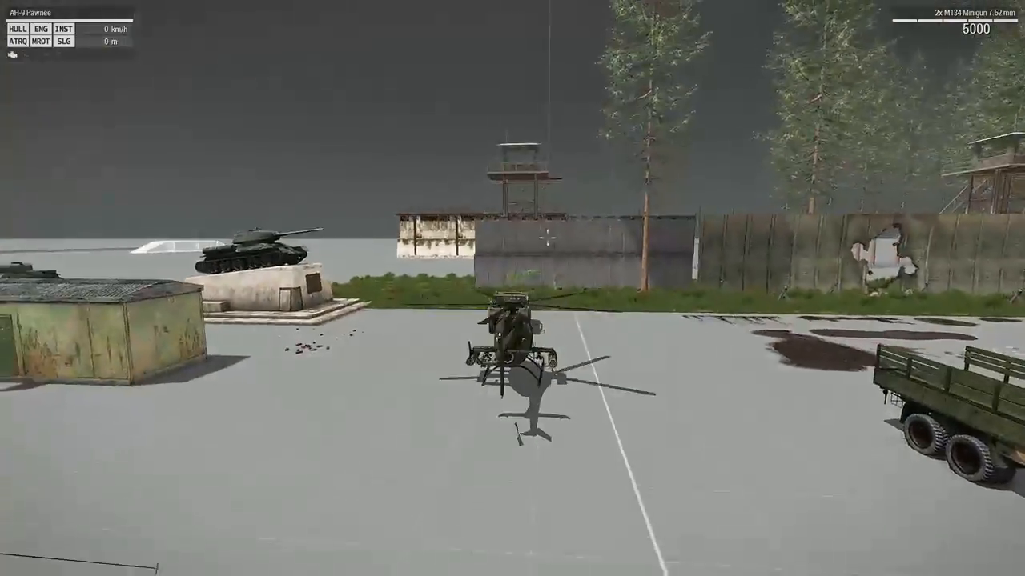
key(KP_Add)
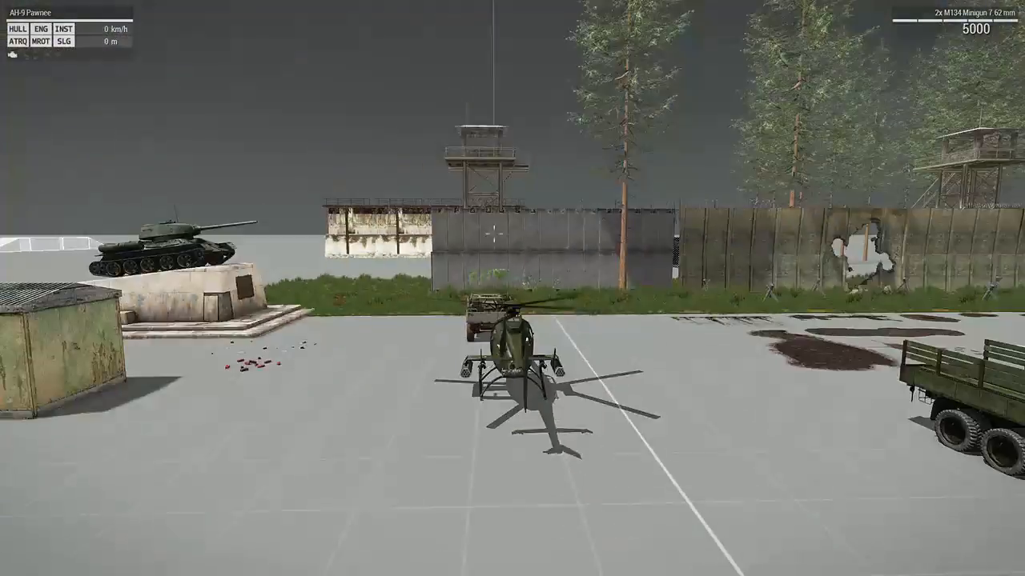
click(494, 234)
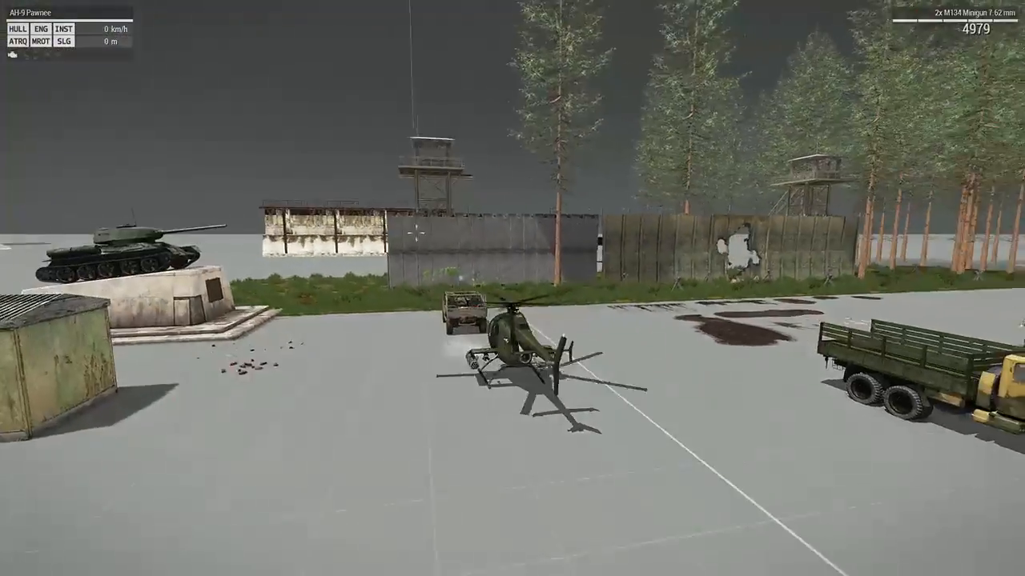
Take off and fly the helicopter over the pine trees and the placed objects to survey the playground from above
key(shift)
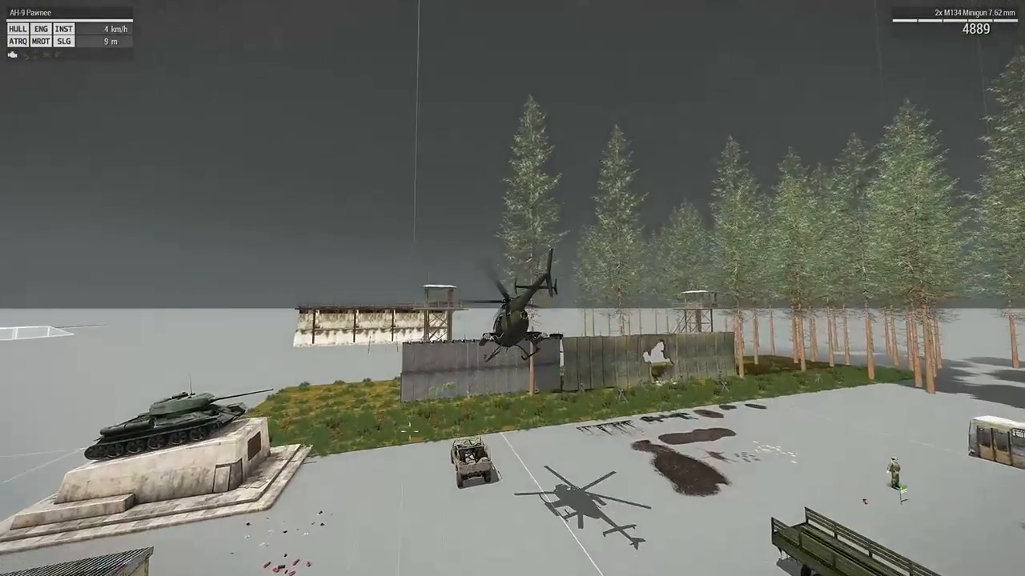
key(w)
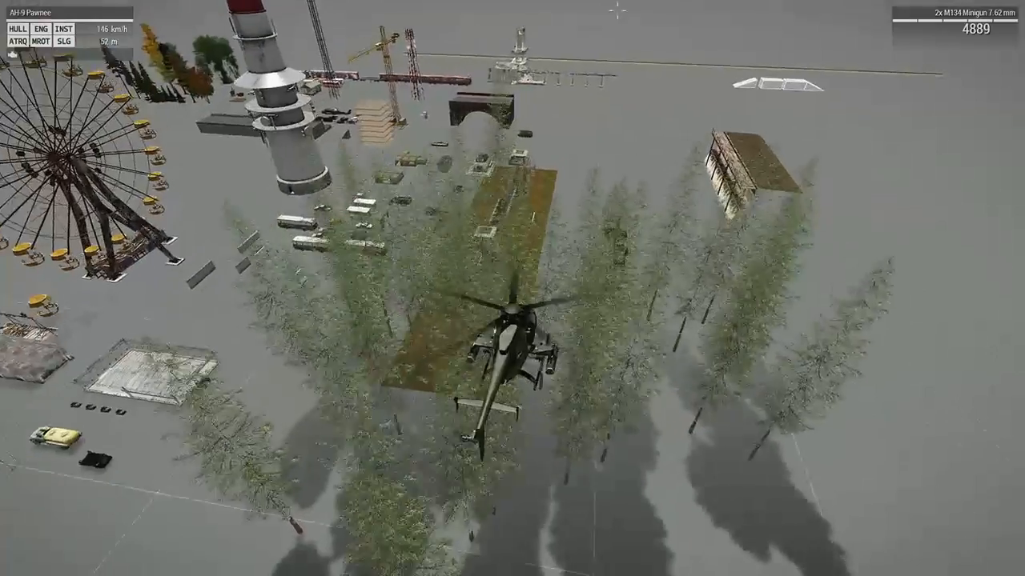
key(Escape)
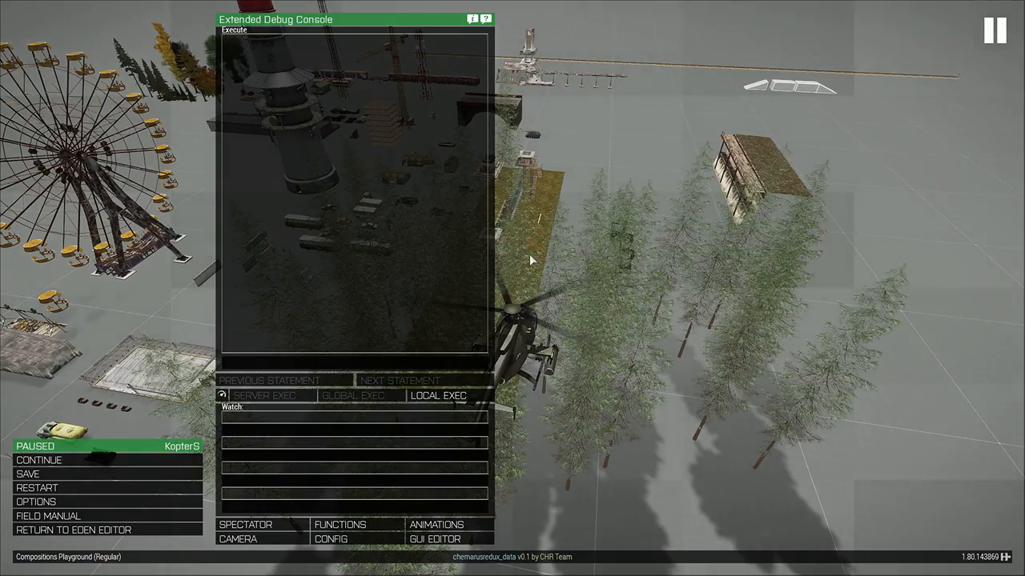
key(Escape)
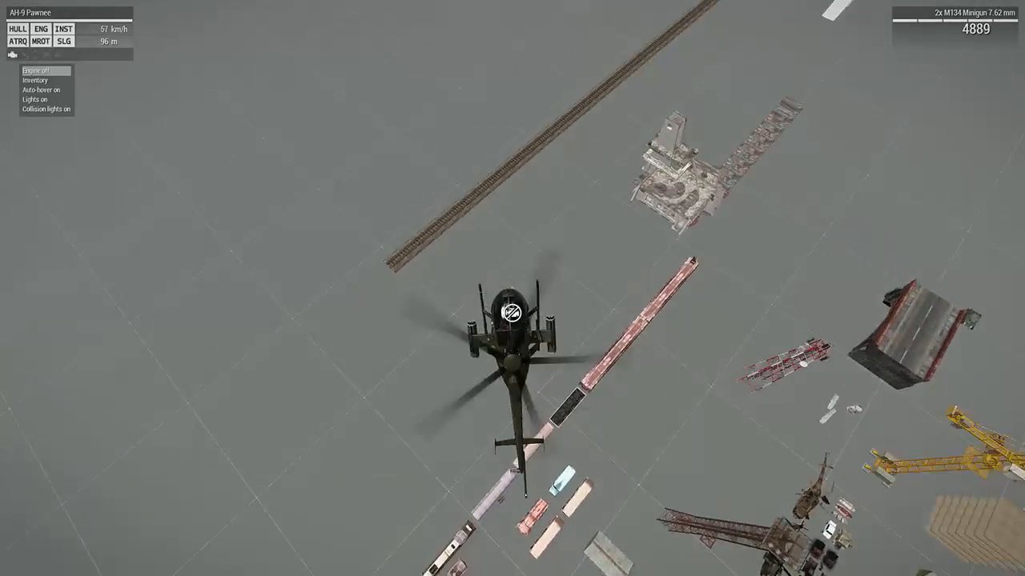
Return to the Eden Editor and examine the stone arch bridge and the surrounding objects up close
key(Escape)
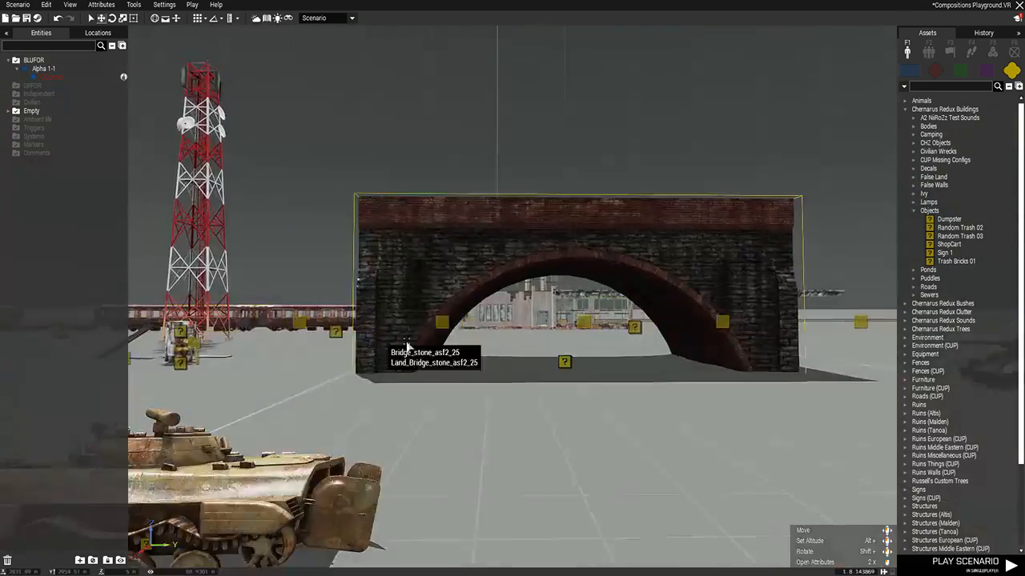
scroll(461, 356, up, 10)
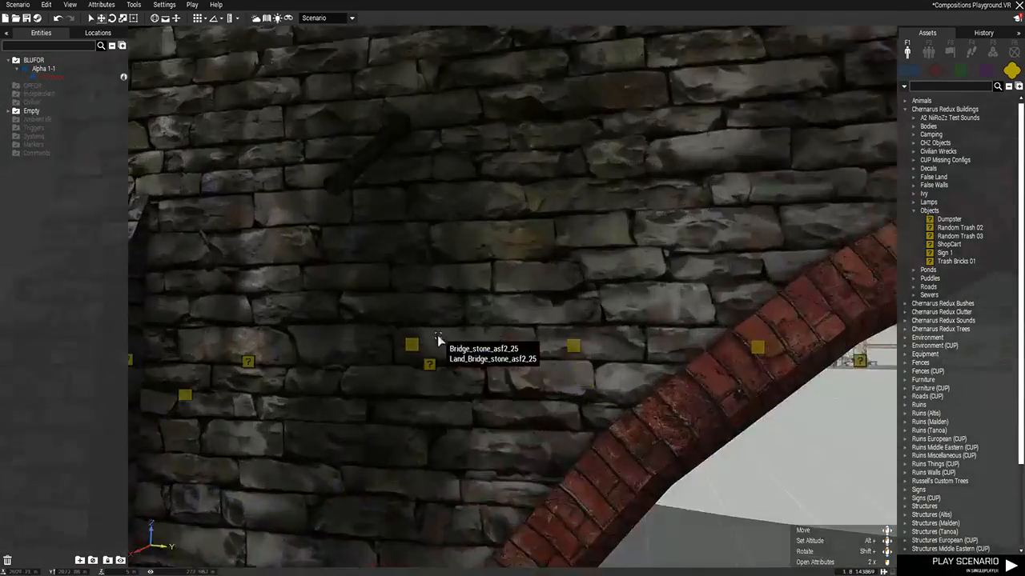
scroll(503, 362, up, 10)
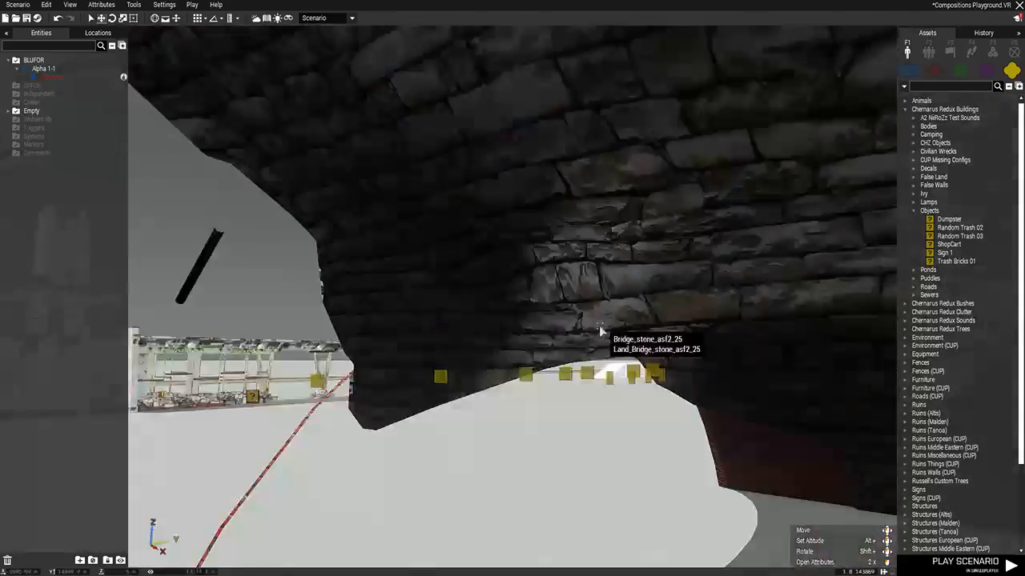
scroll(485, 293, up, 10)
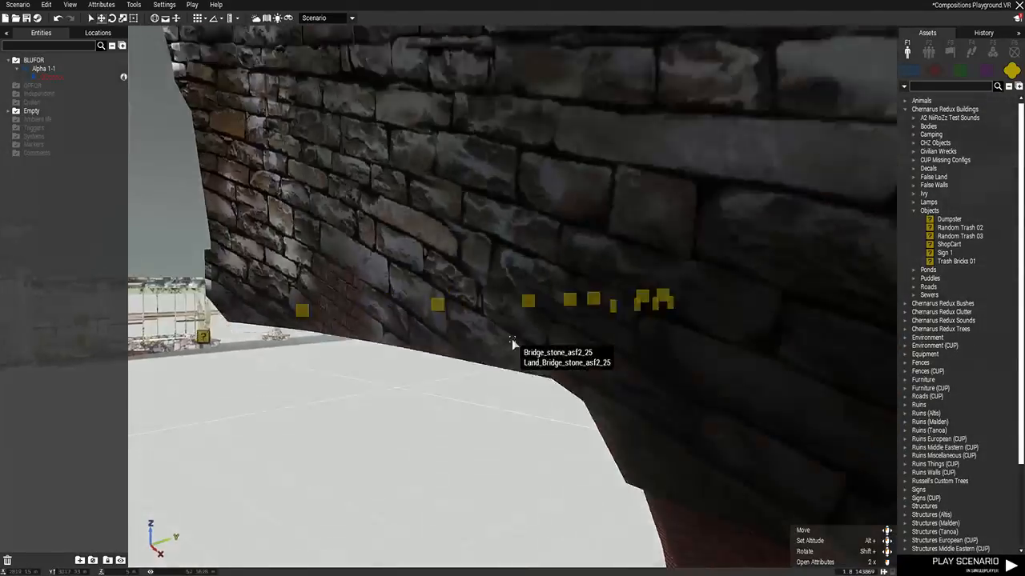
scroll(438, 361, down, 10)
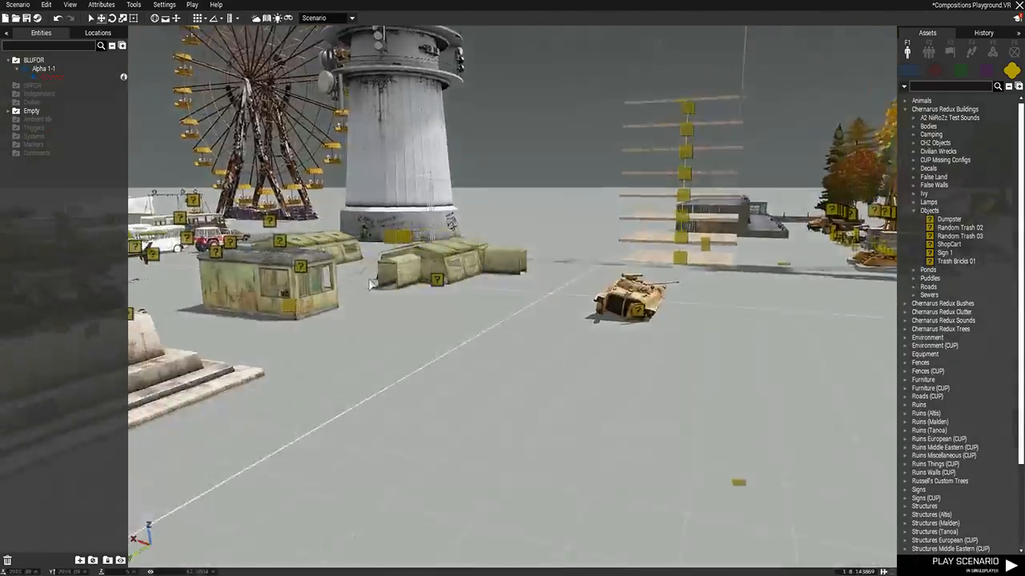
scroll(447, 287, up, 10)
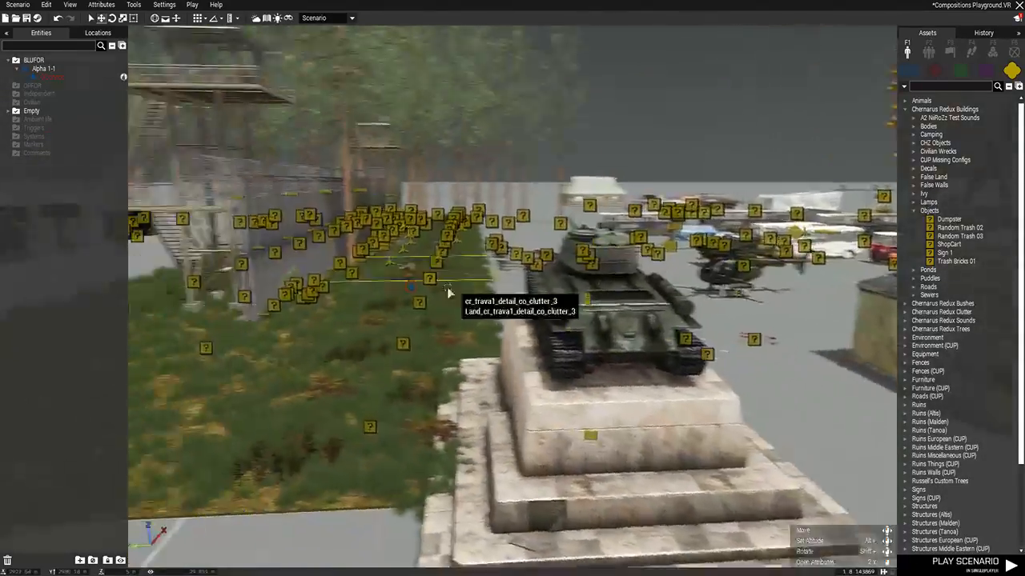
scroll(340, 284, up, 10)
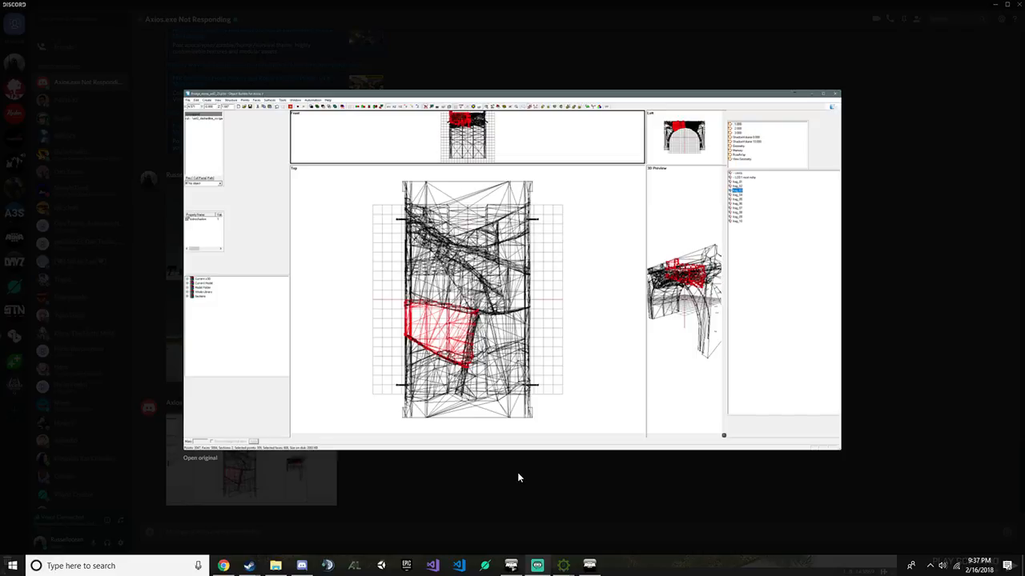
Close the wireframe image in Discord and view the brick and trash debris picture in the Chernarus Redux dev_screenshots channel
click(424, 478)
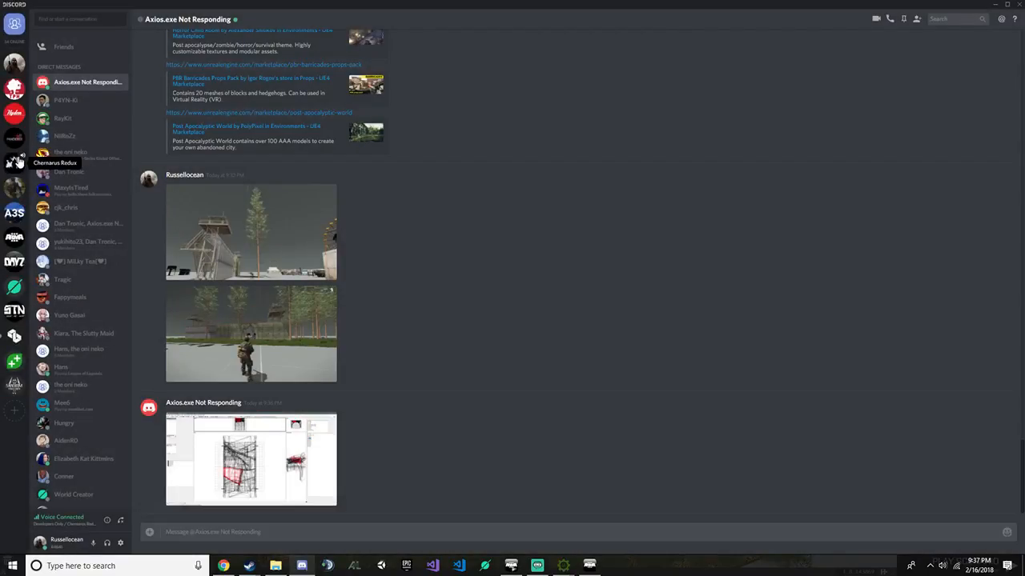
click(15, 160)
scroll(431, 328, up, 5)
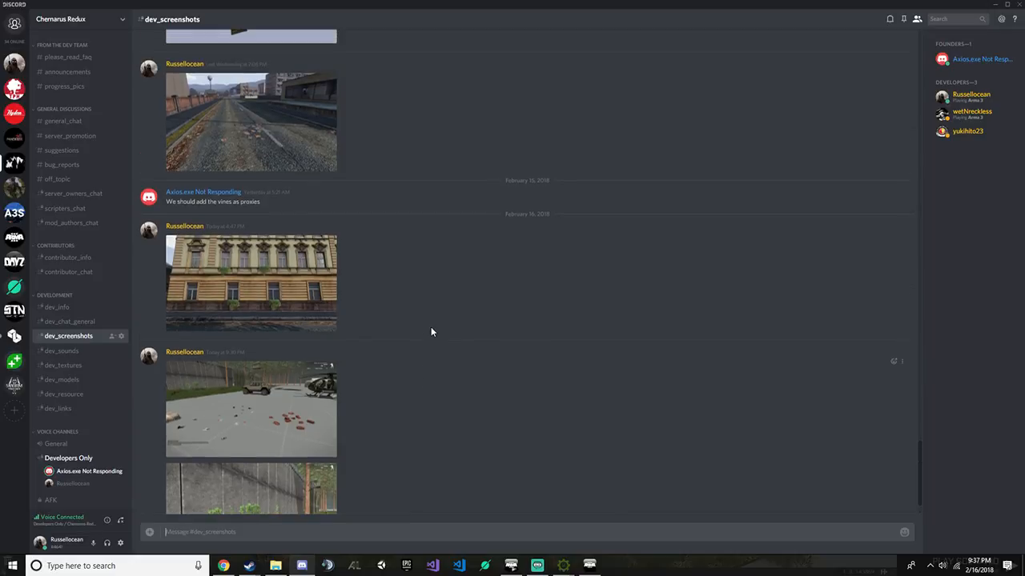
scroll(437, 322, down, 3)
scroll(438, 325, down, 3)
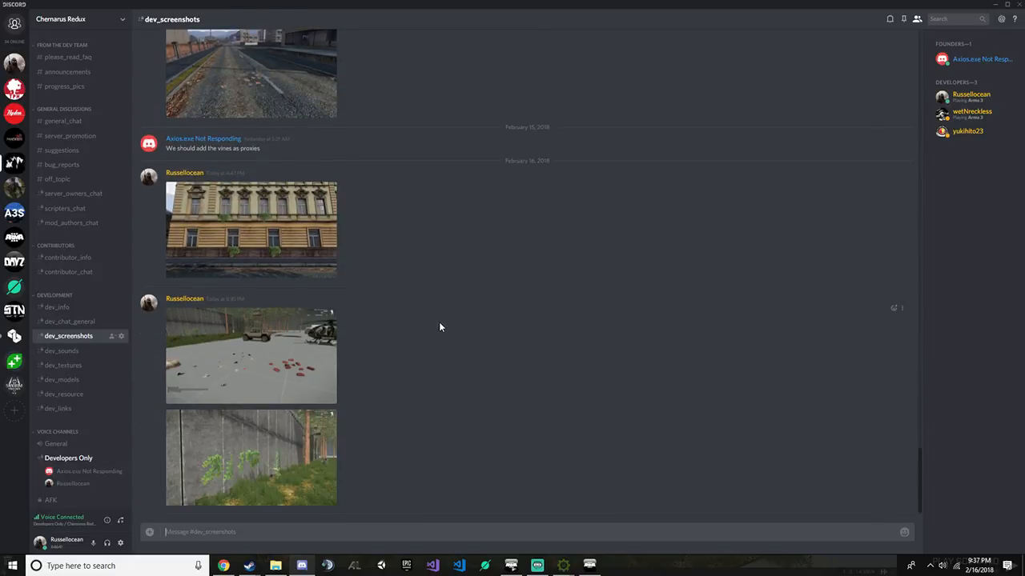
click(303, 368)
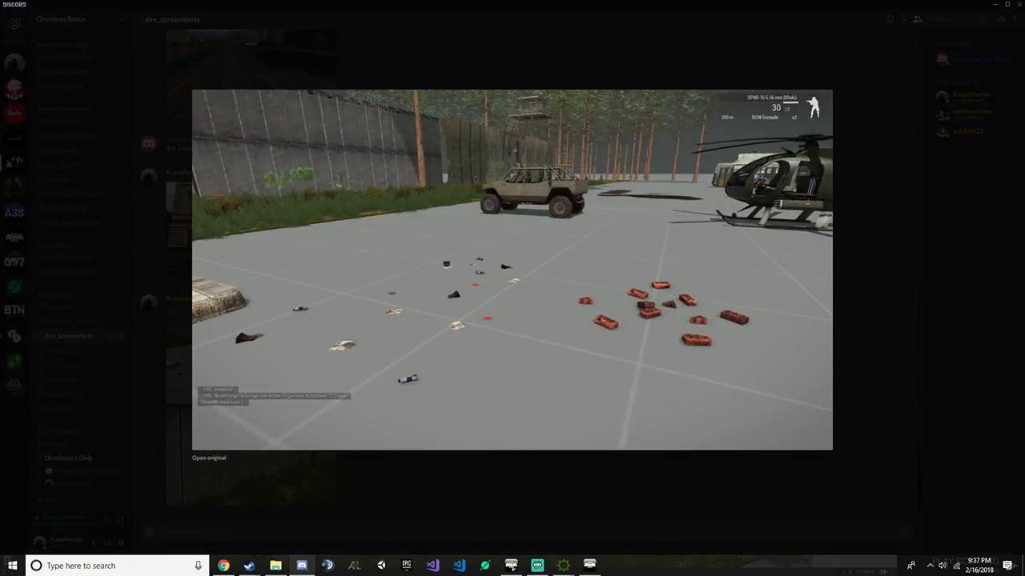
click(517, 455)
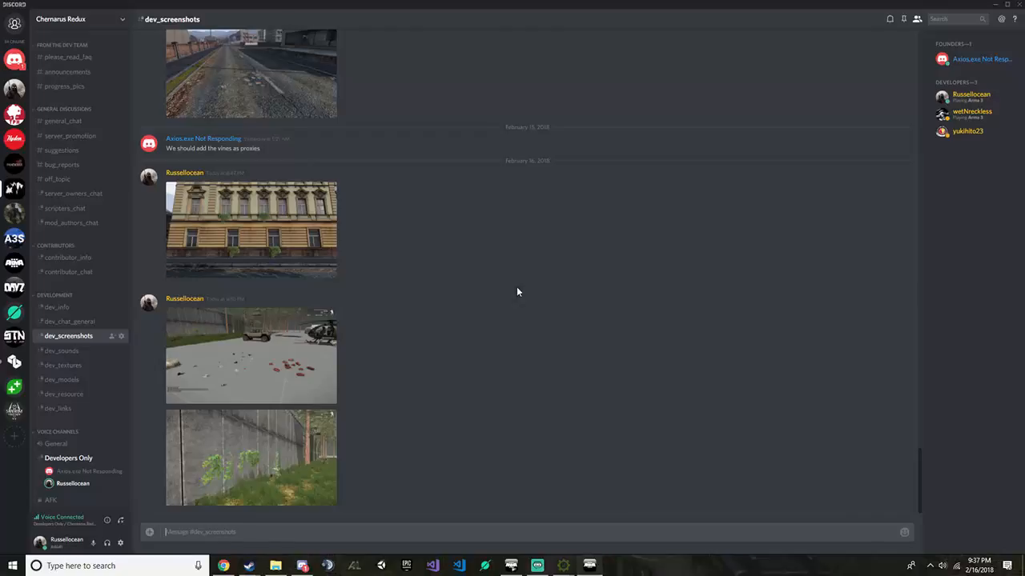
Return to the direct message conversation and open the newest image of the broken bridge pieces
click(14, 60)
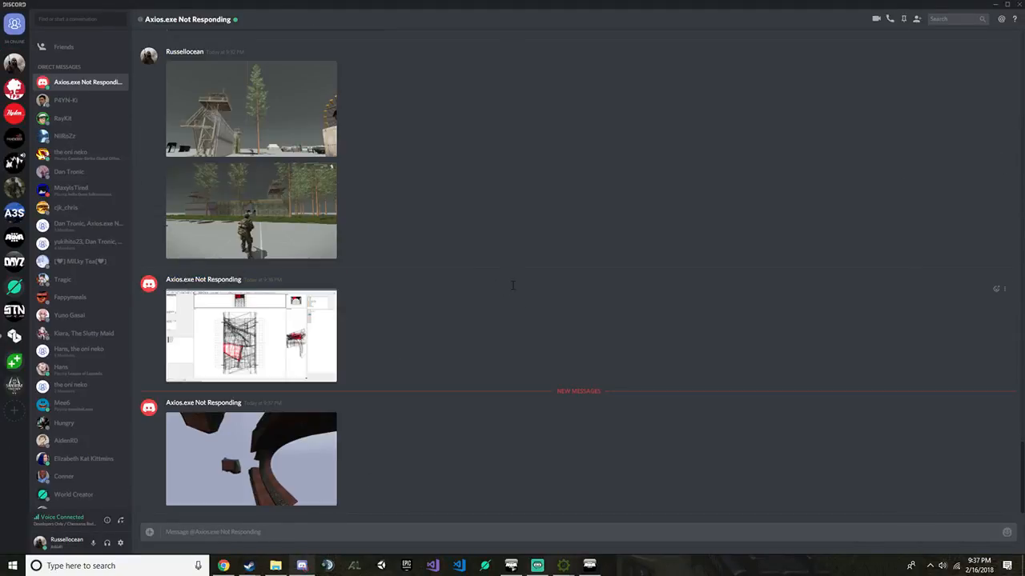
click(330, 445)
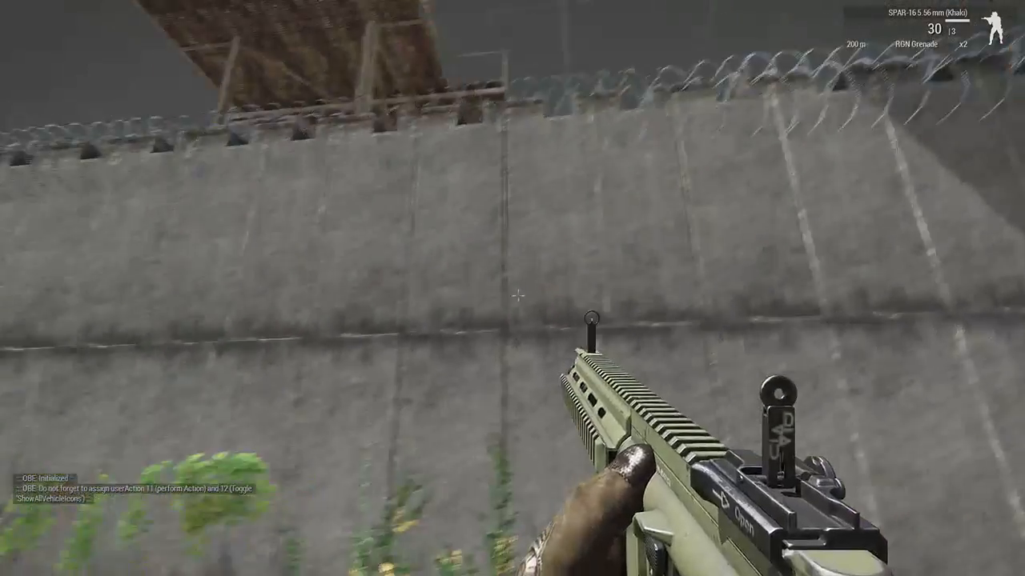
Leave the scenario preview for the Eden Editor and examine the stone bridge's road deck, parapets and side walls
key(Escape)
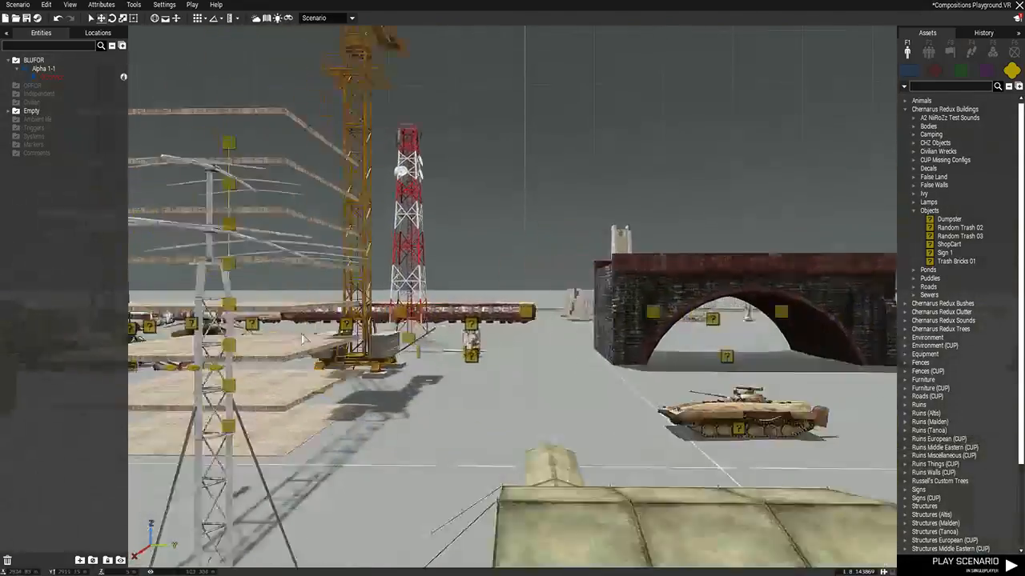
key(w)
right_drag(302, 339, 622, 396)
right_drag(737, 391, 142, 490)
key(s)
key(d)
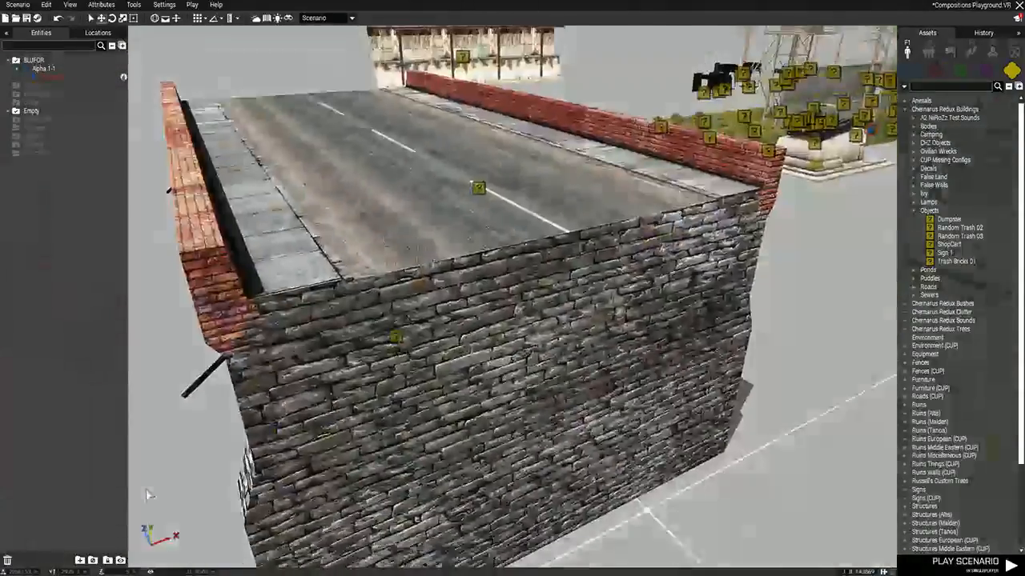
key(z)
right_drag(180, 441, 505, 373)
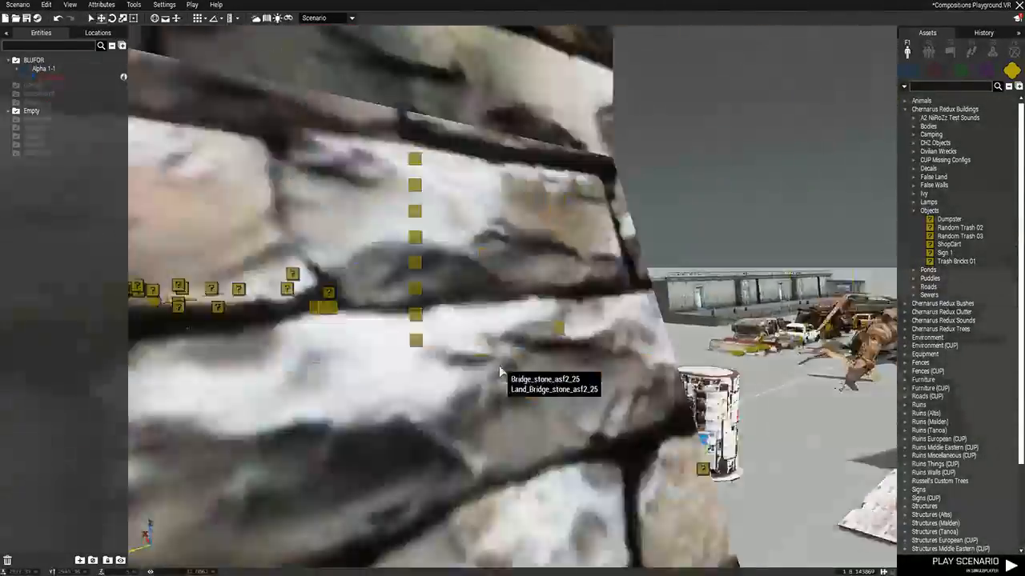
Survey the TV tower and cranes, play the scenario and run along the grass beside the concrete wall
key(s)
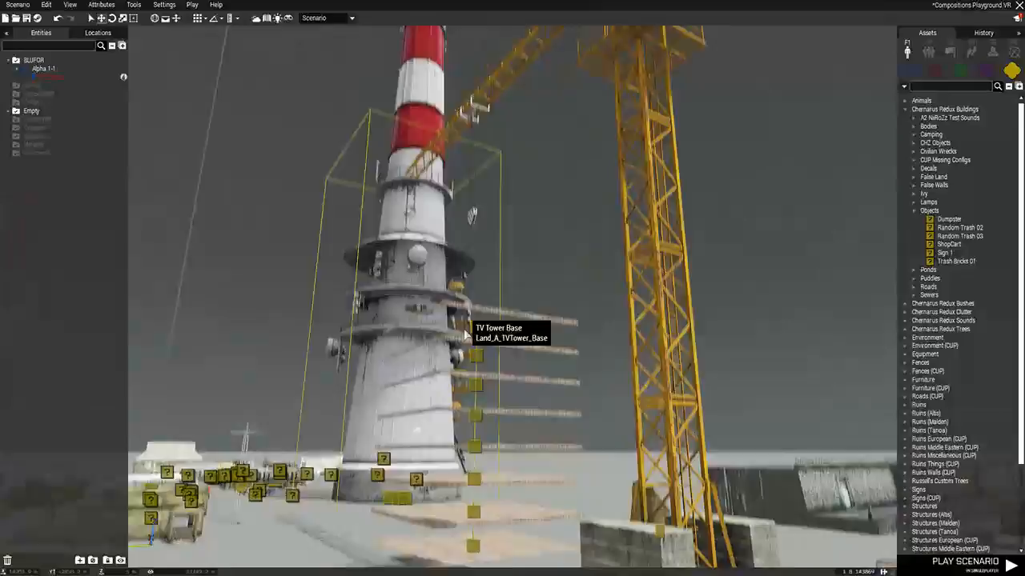
key(w)
mouse_move(464, 335)
right_down()
mouse_move(444, 370)
mouse_move(274, 355)
mouse_move(251, 392)
mouse_move(434, 398)
mouse_move(505, 370)
mouse_move(630, 361)
mouse_move(496, 360)
mouse_move(547, 364)
mouse_move(466, 347)
right_up()
key(w)
key(w)
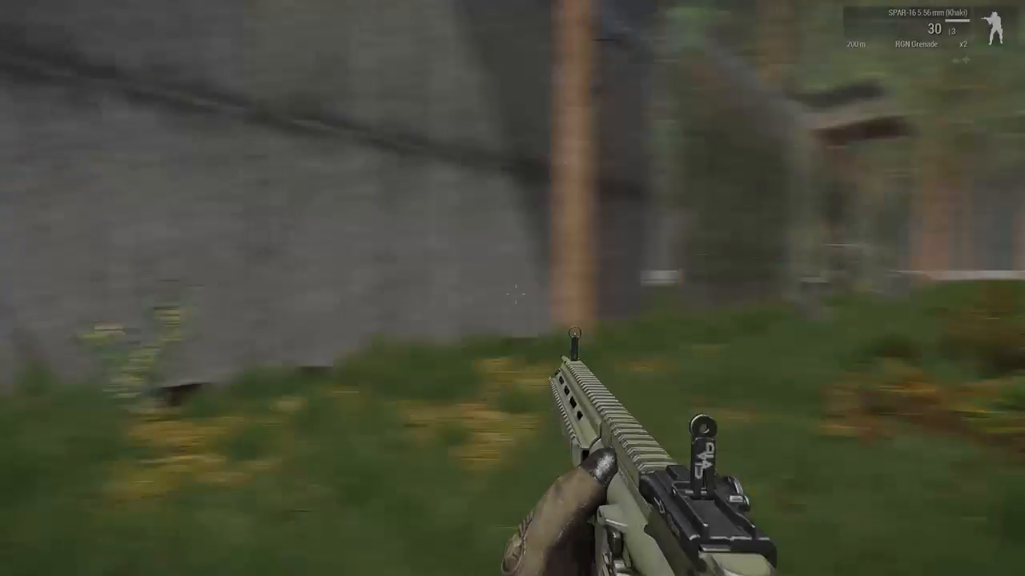
Run onto the open ground, switch to third-person view and approach the uniformed figures, green flag and freestanding concrete wall segment
key(w)
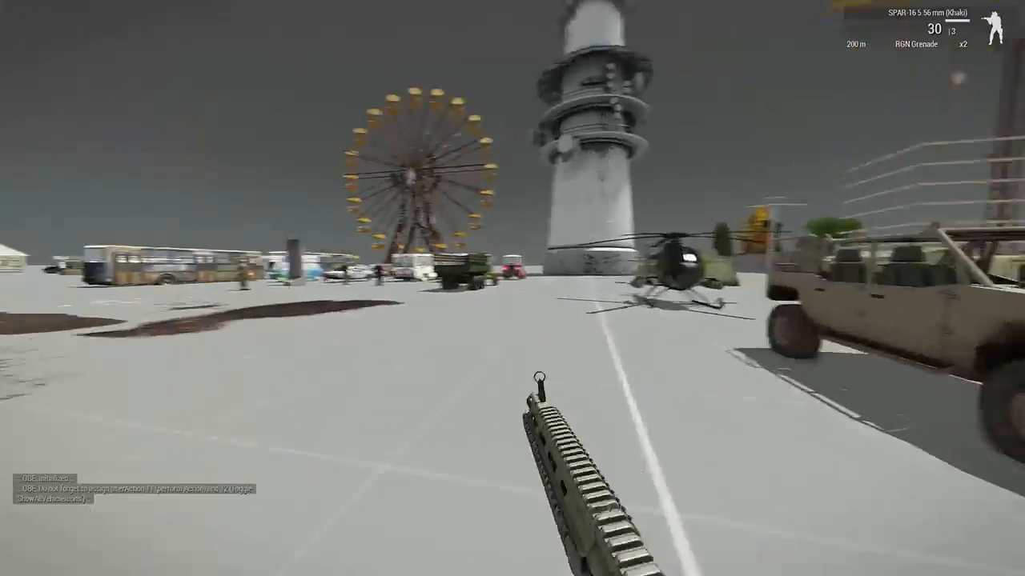
key(KP_Enter)
key(w)
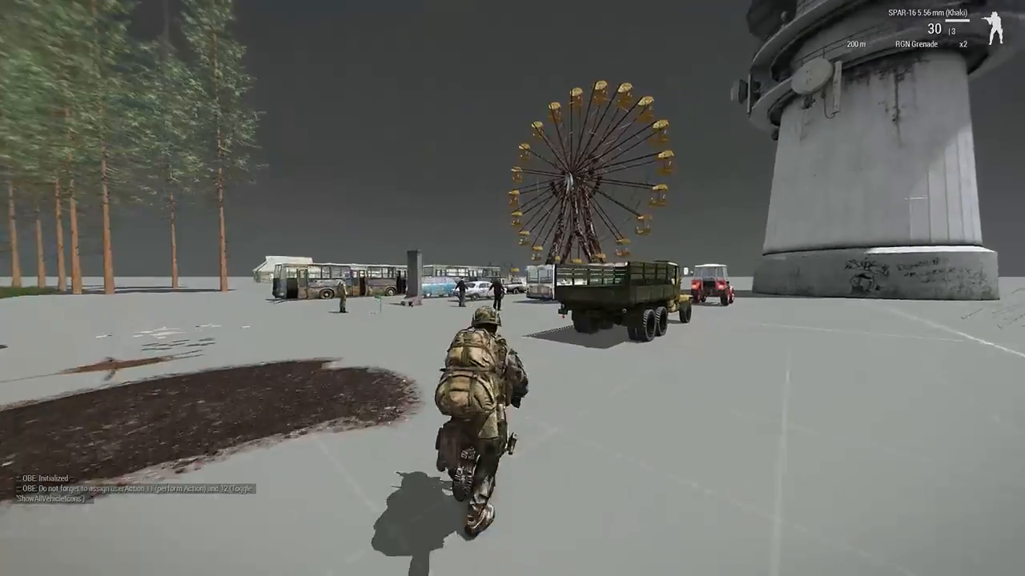
key(w)
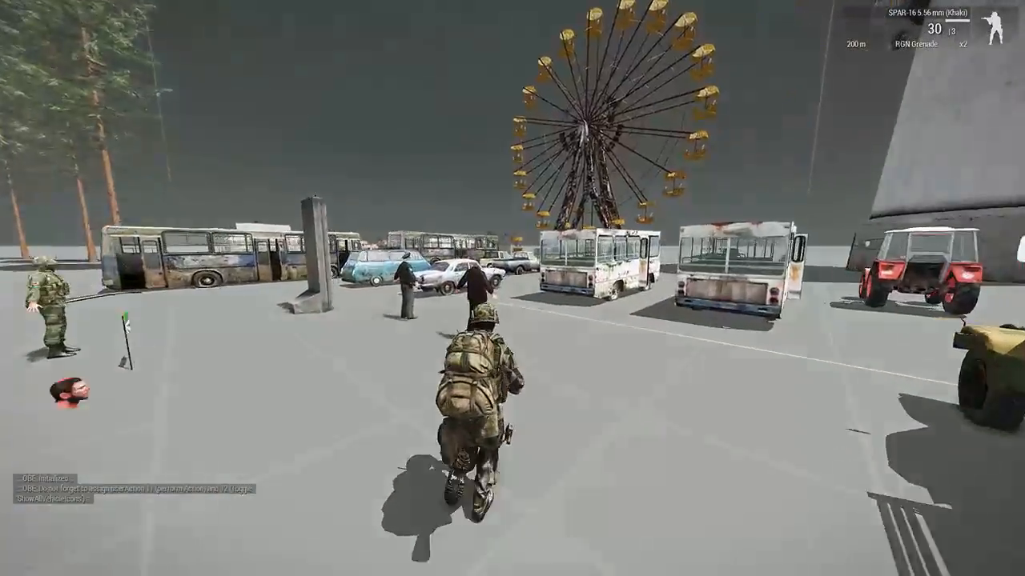
key(w)
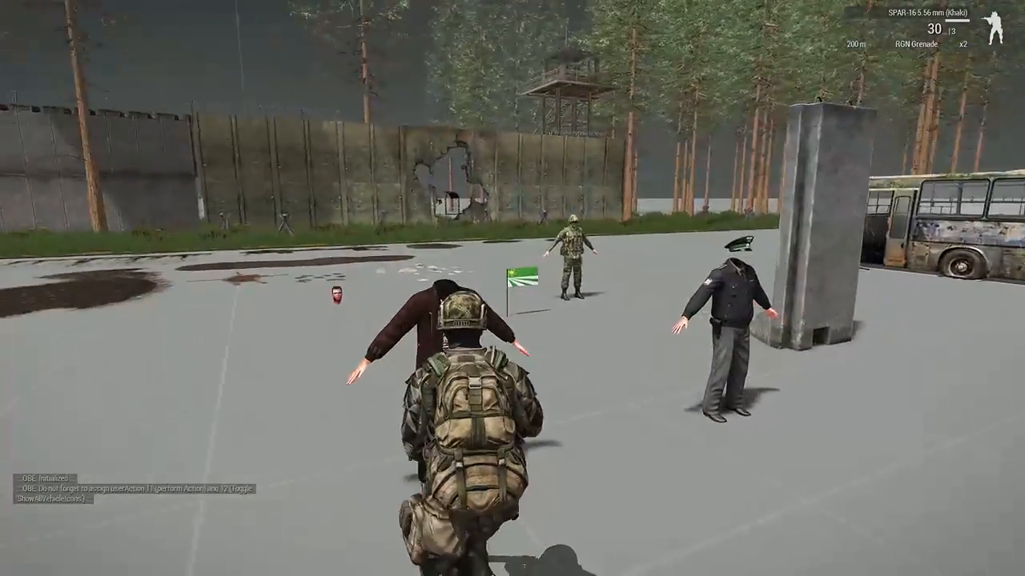
key(w)
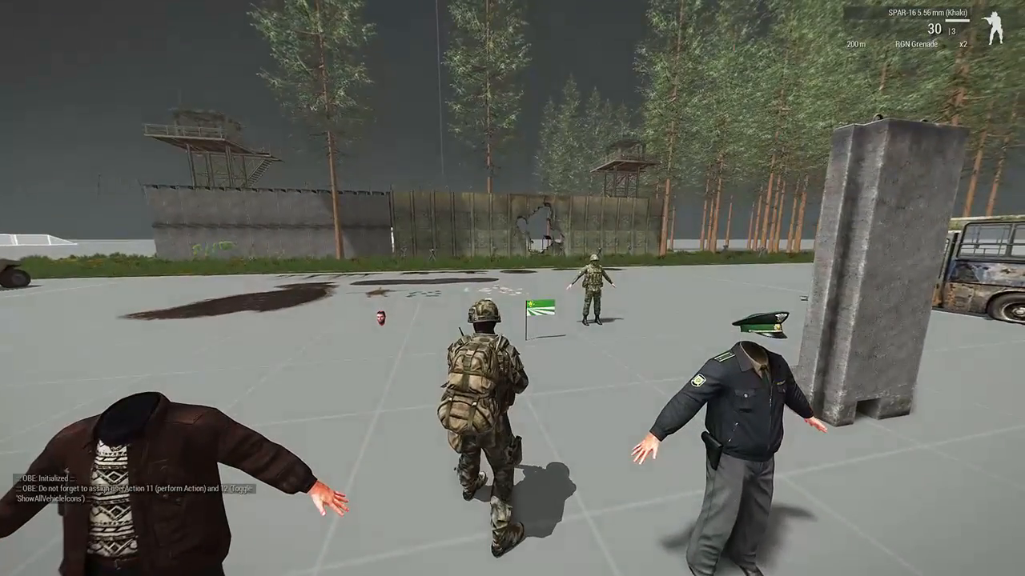
Run past the posed figures and look over the rusty buses, pickups, white sedan and blue van near the Ferris wheel
key(w)
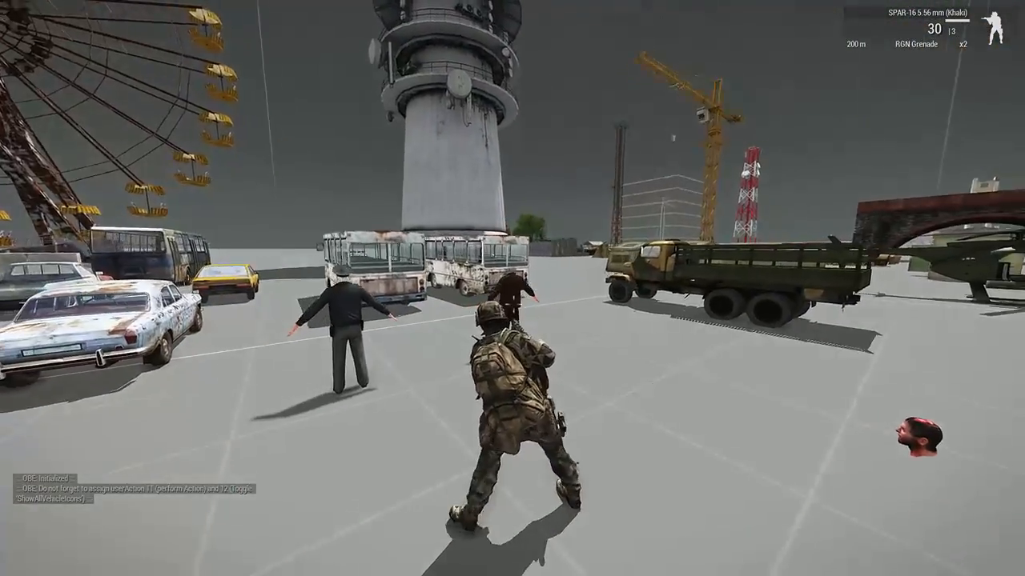
key(KP_Add)
key(KP_Subtract)
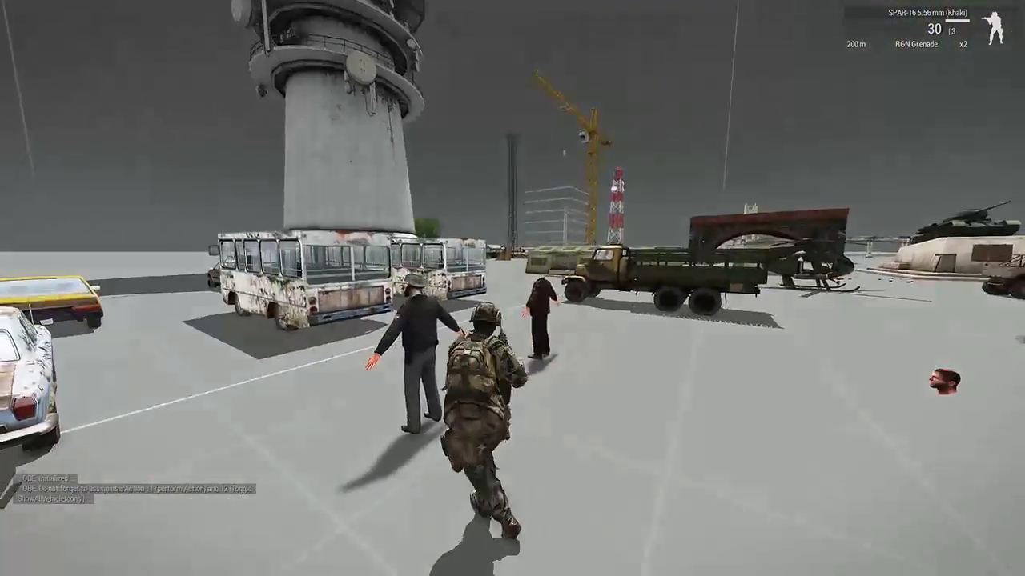
key(a)
key(w)
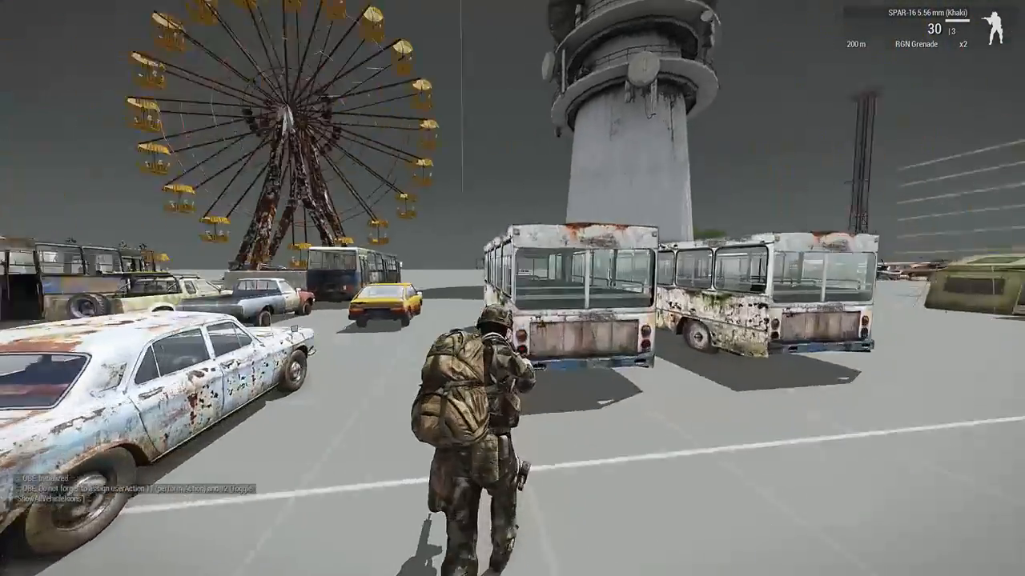
key(w)
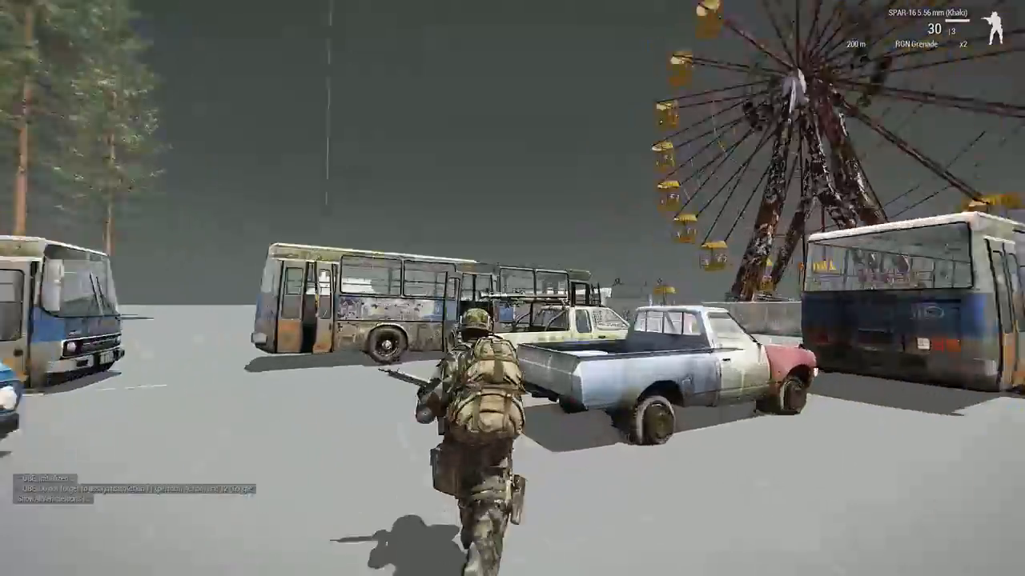
key(w)
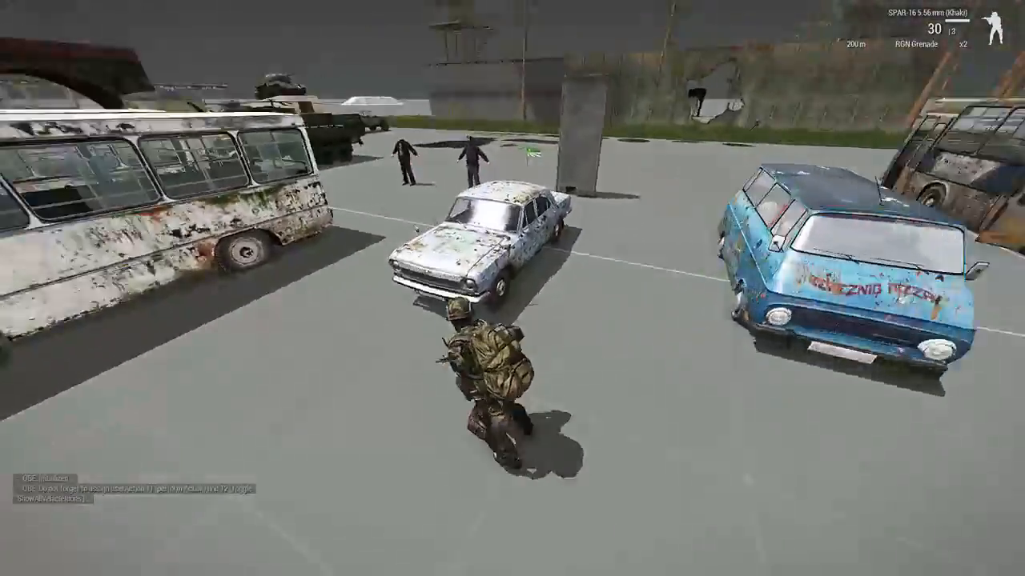
Circle the concrete wall segment and the headless civilian and officer figures, and view the stone bridge and tank monument beyond
key(w)
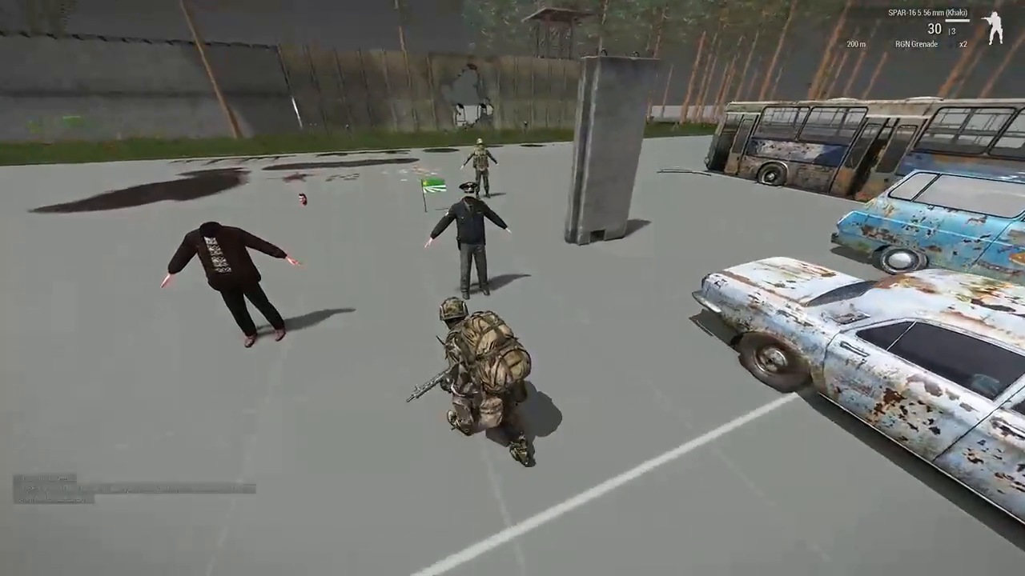
key(w)
key(w)
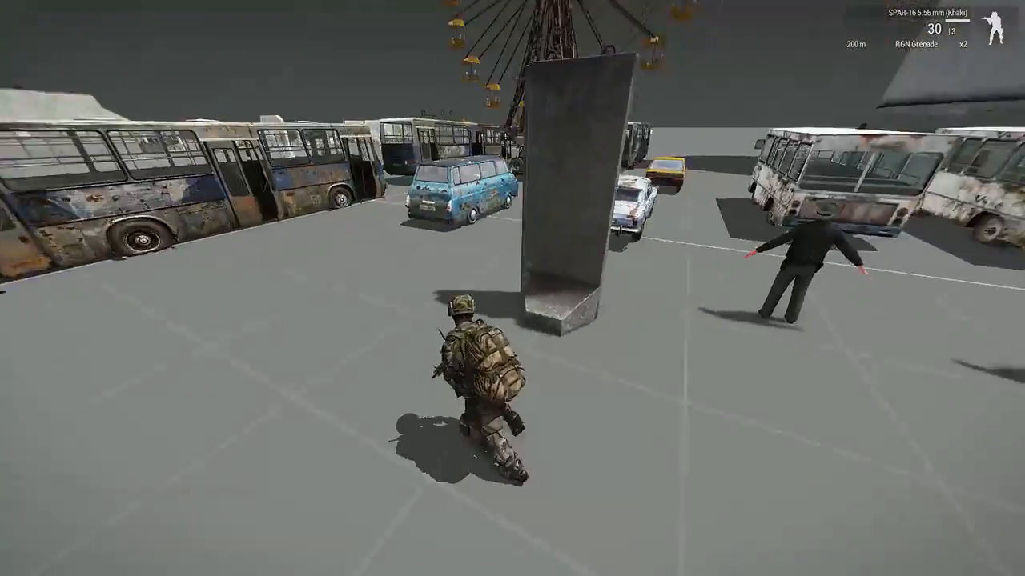
key(w)
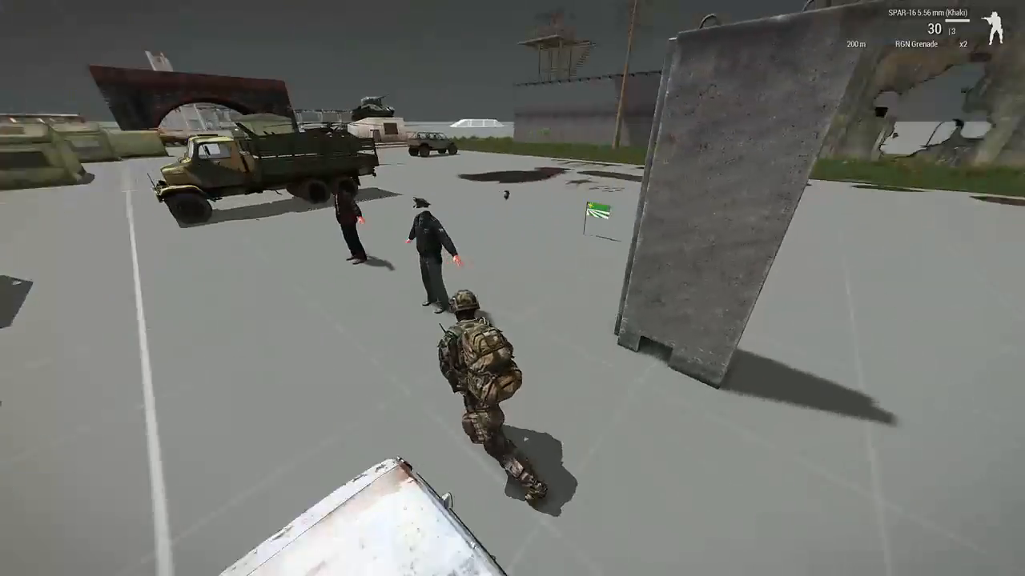
key(w)
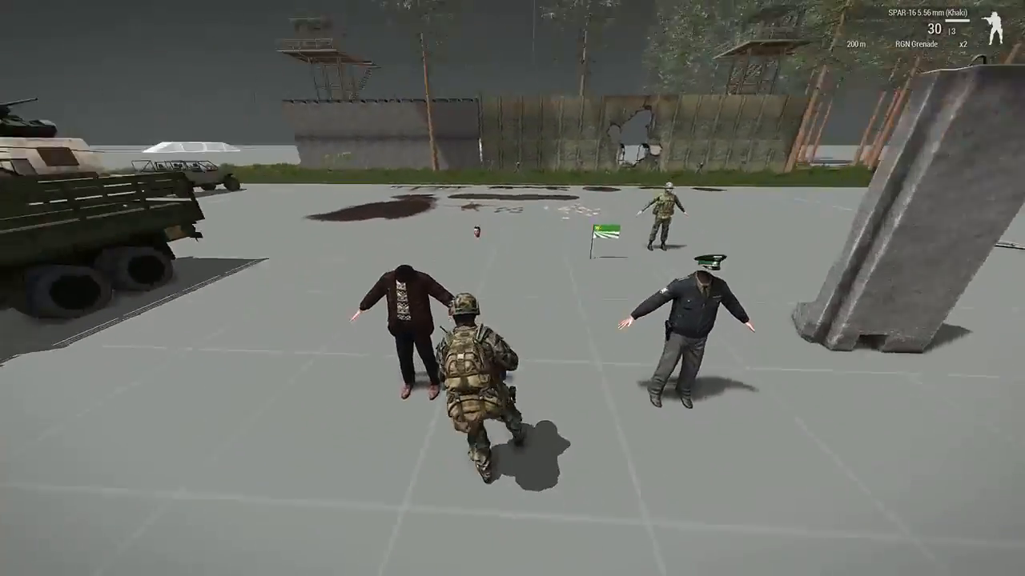
key(w)
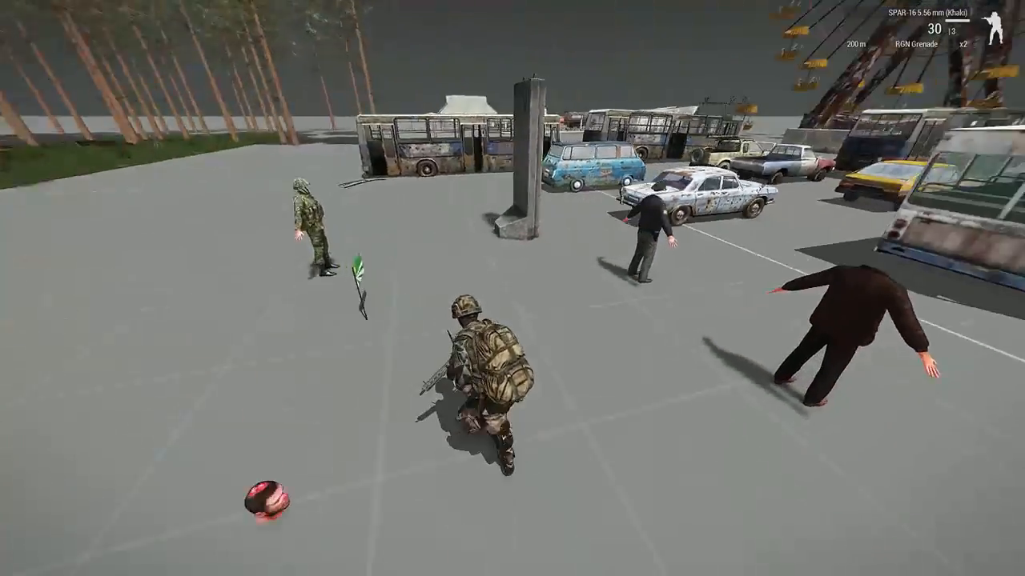
key(w)
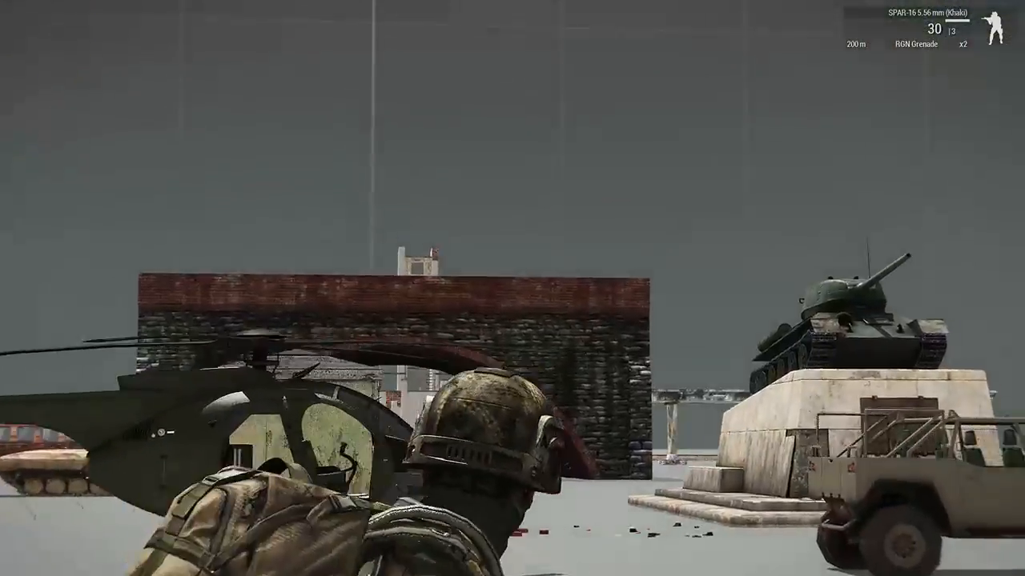
Run past the green cargo truck and between the rusted white bus and the red tractor
key(w)
key(w)
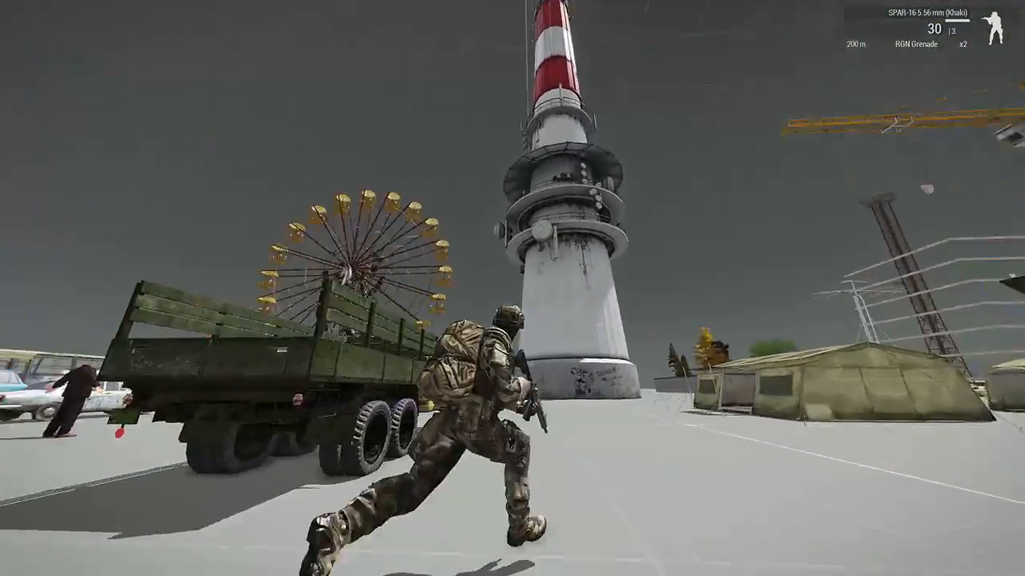
key(w)
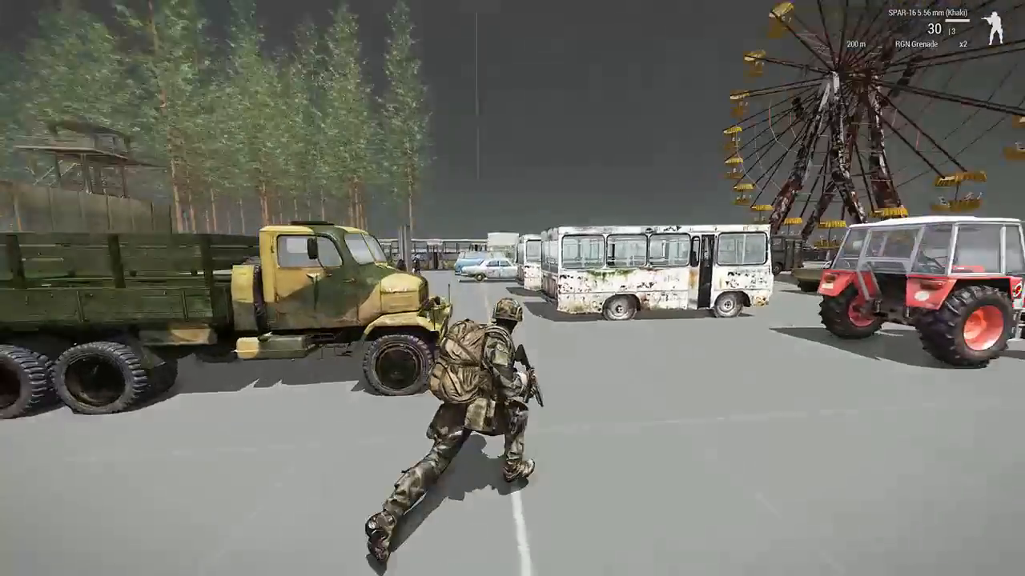
key(w)
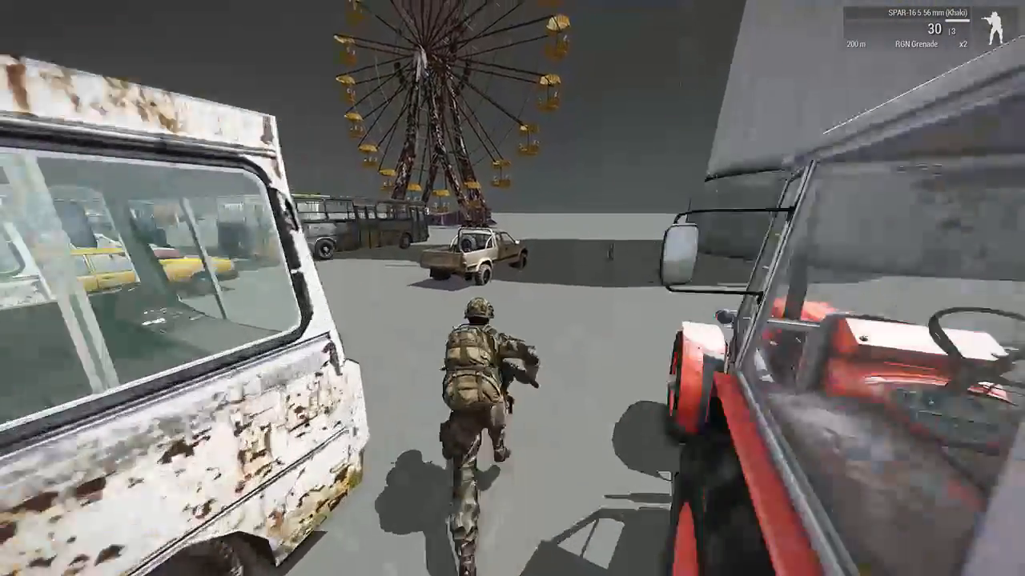
Examine the beige off-road pickup and the green bicycle in the shadow of the TV tower
key(w)
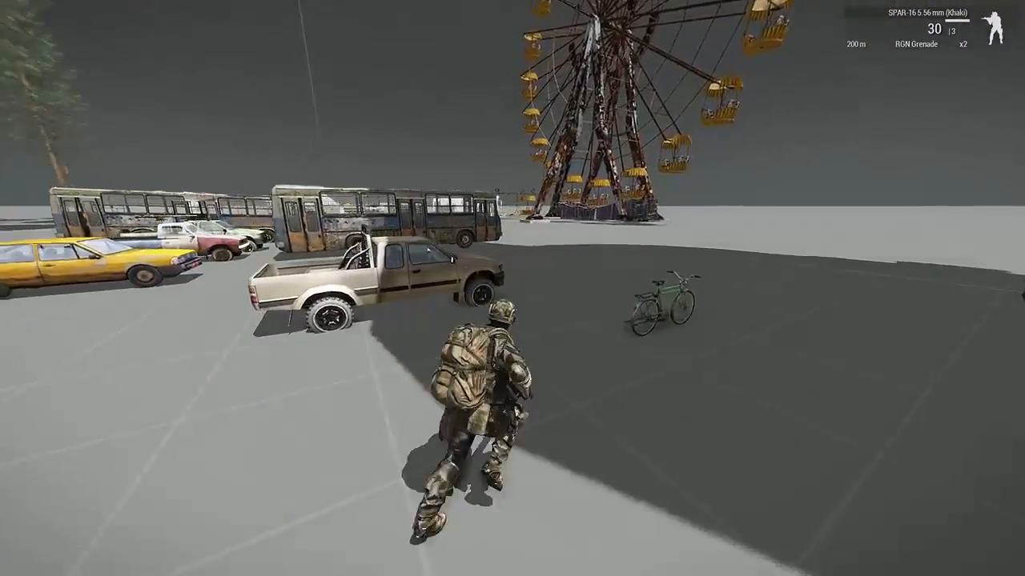
key(w)
key(w)
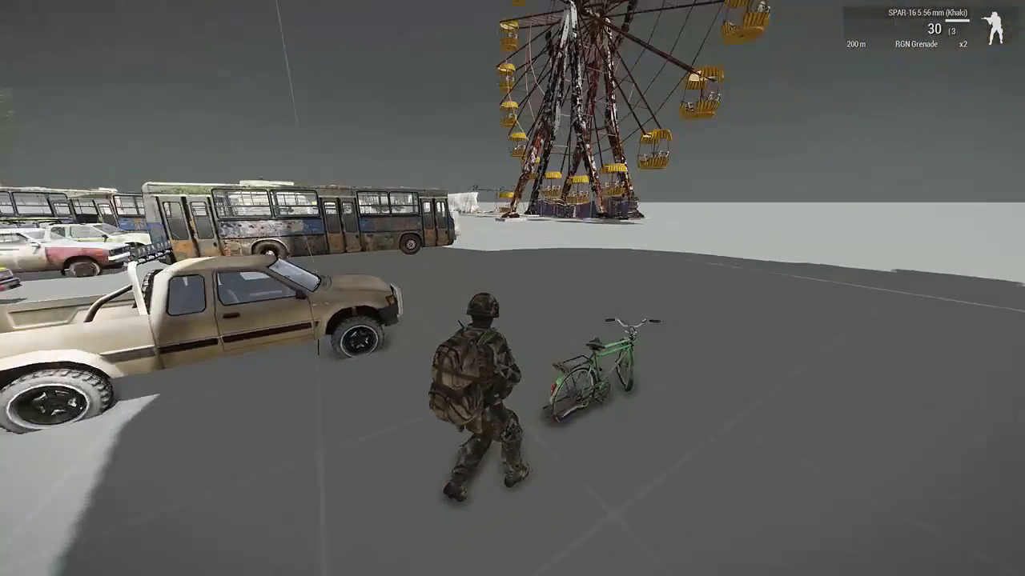
key(w)
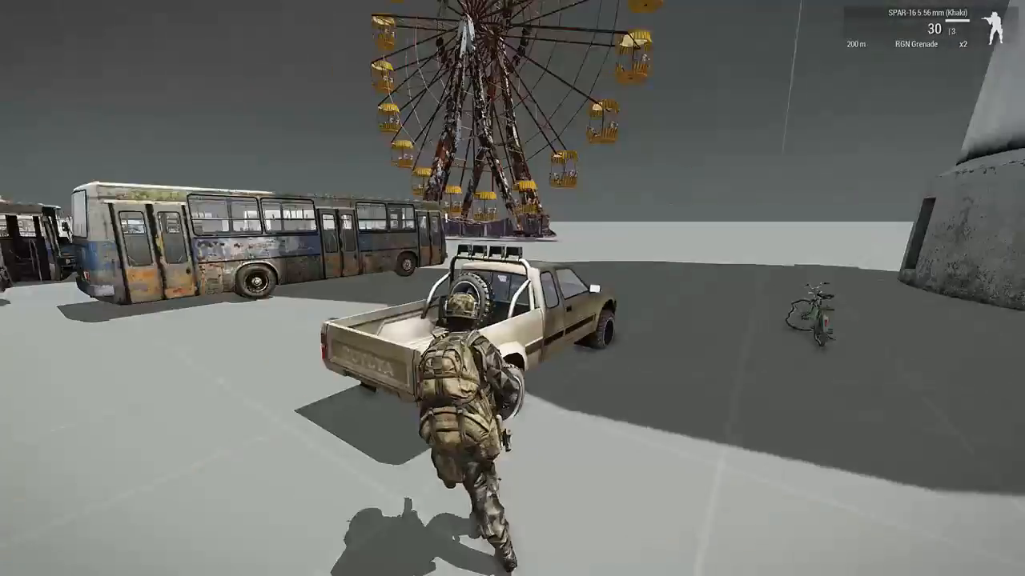
Inspect the green military tents and antenna mast, with the stone bridge behind them, and look inside a tent
key(w)
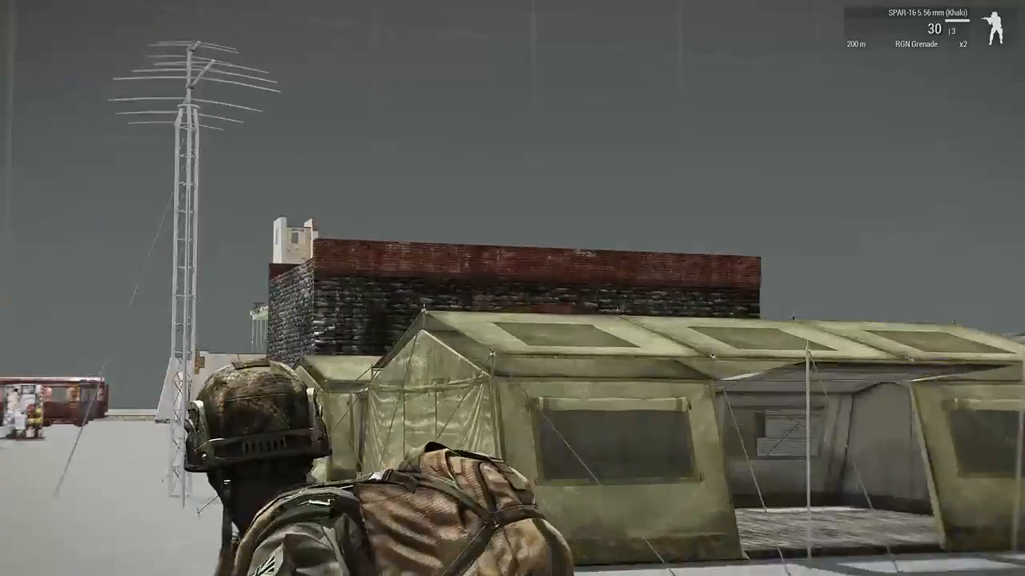
key(w)
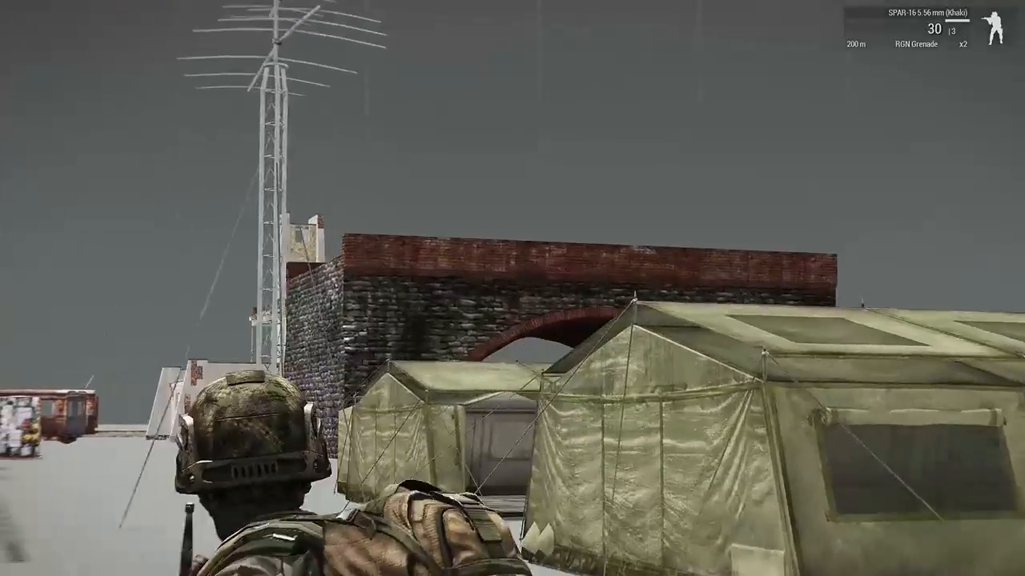
key(w)
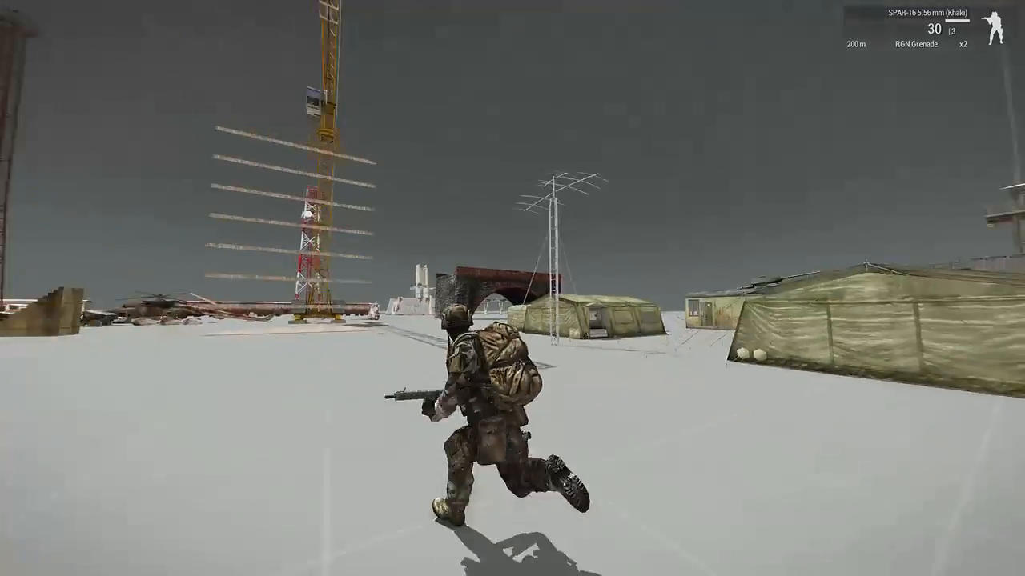
key(w)
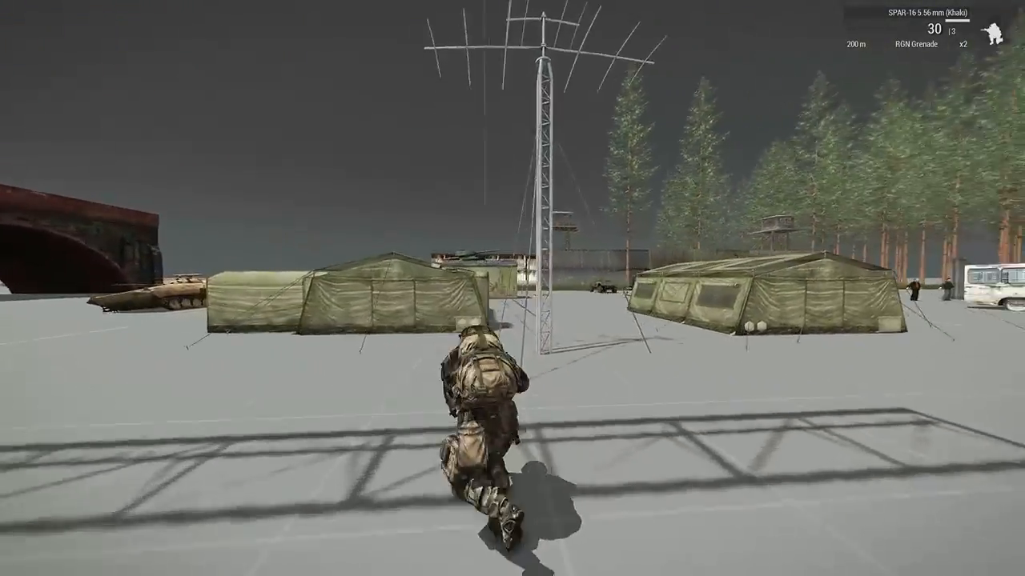
key(w)
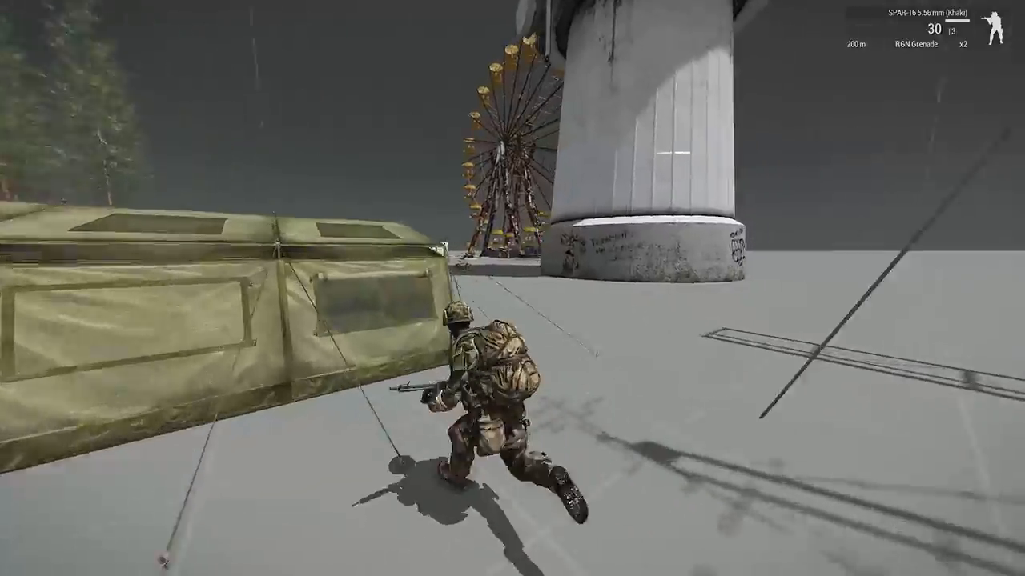
key(w)
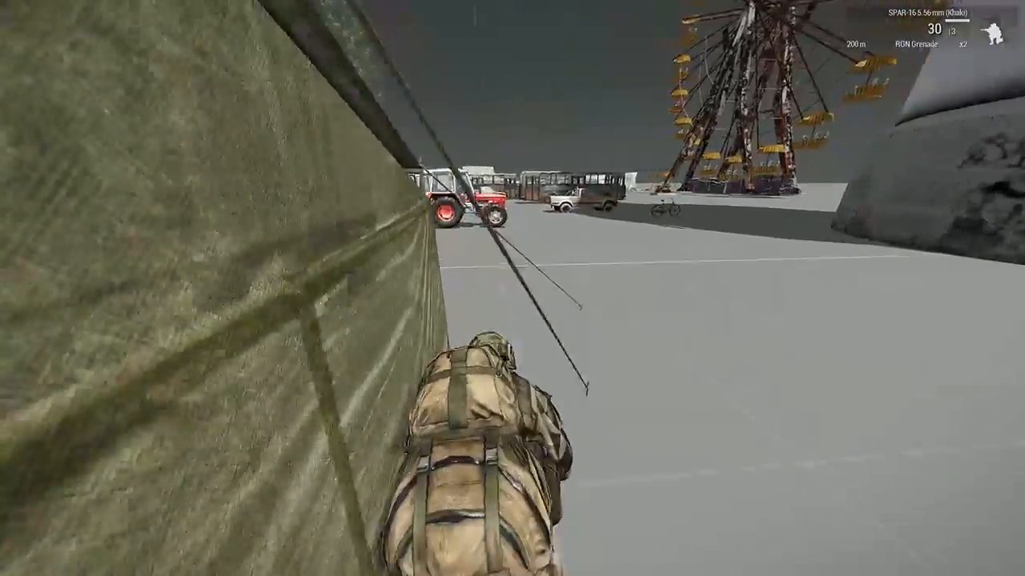
key(w)
key(w)
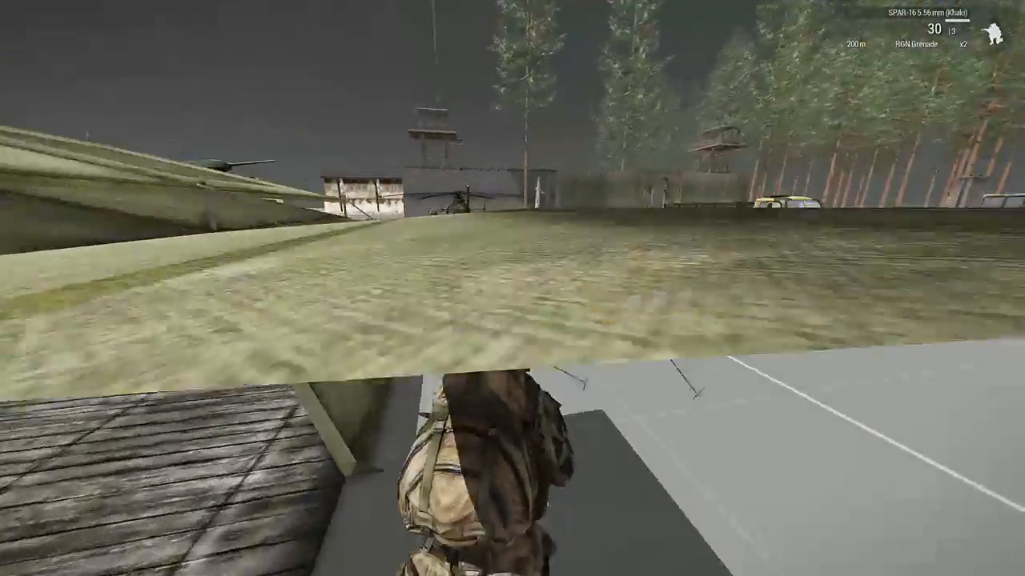
Walk around the red tractor, inspect the TV tower's graffiti-covered base and head back towards the bicycle
key(w)
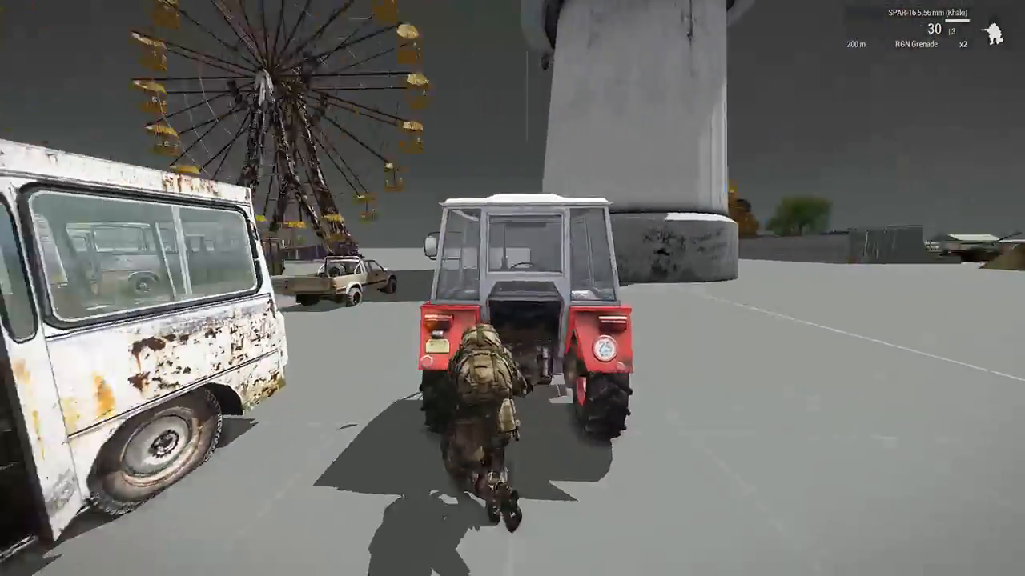
key(w)
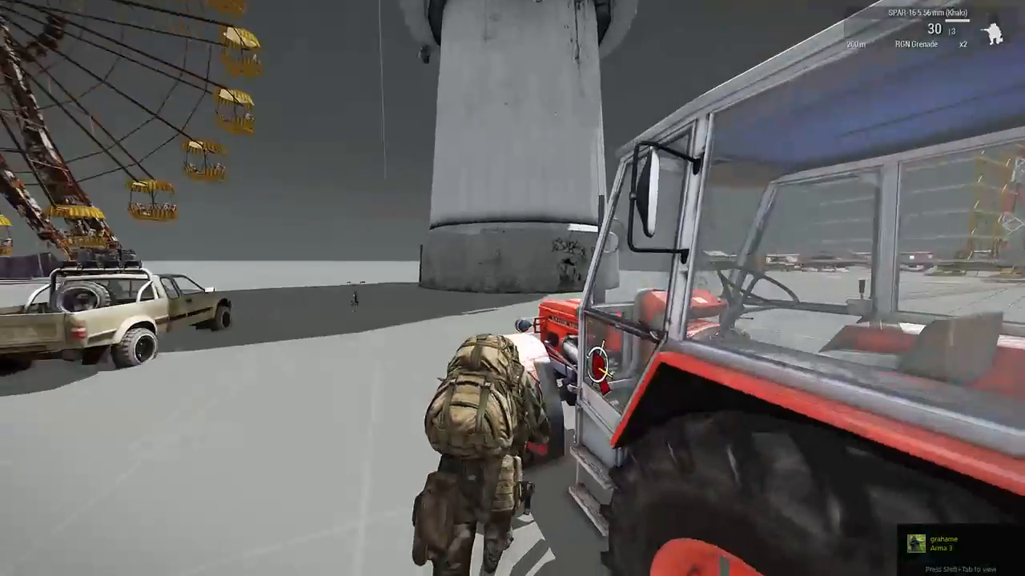
key(w)
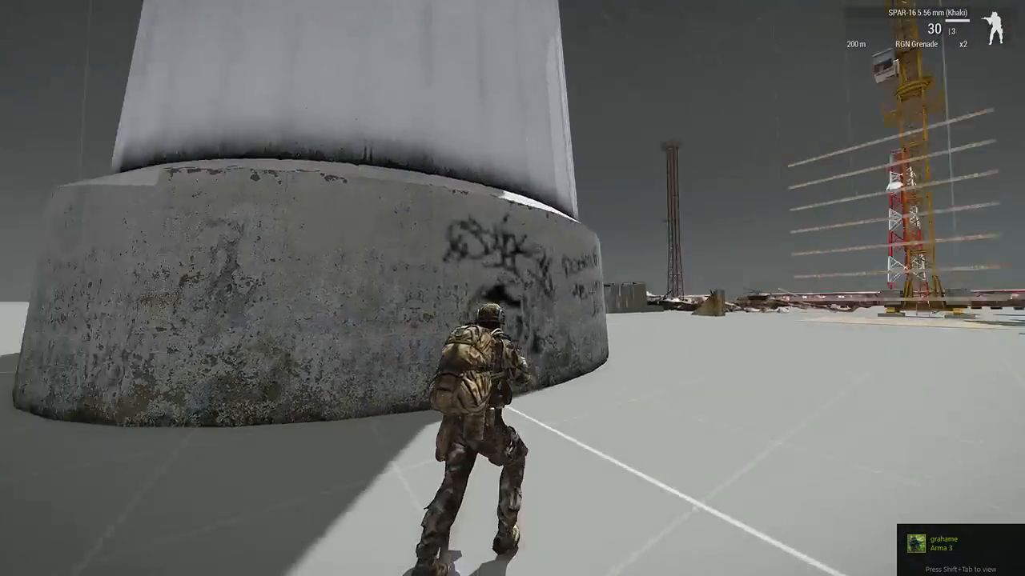
key(w)
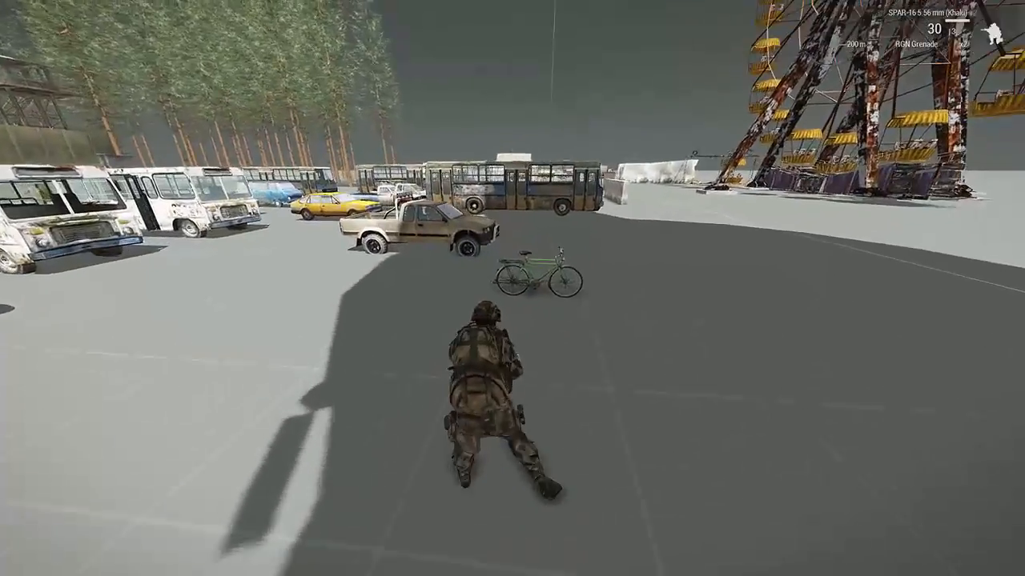
key(w)
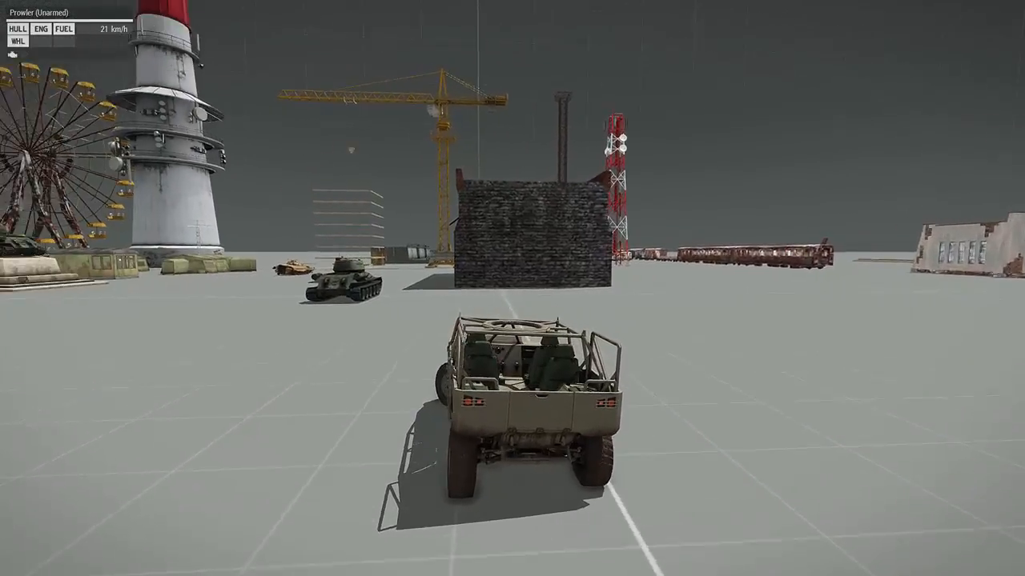
Drive the unarmed Prowler past the stone bridge towards the stacked floor slabs and yellow tower crane
key(w)
key(a)
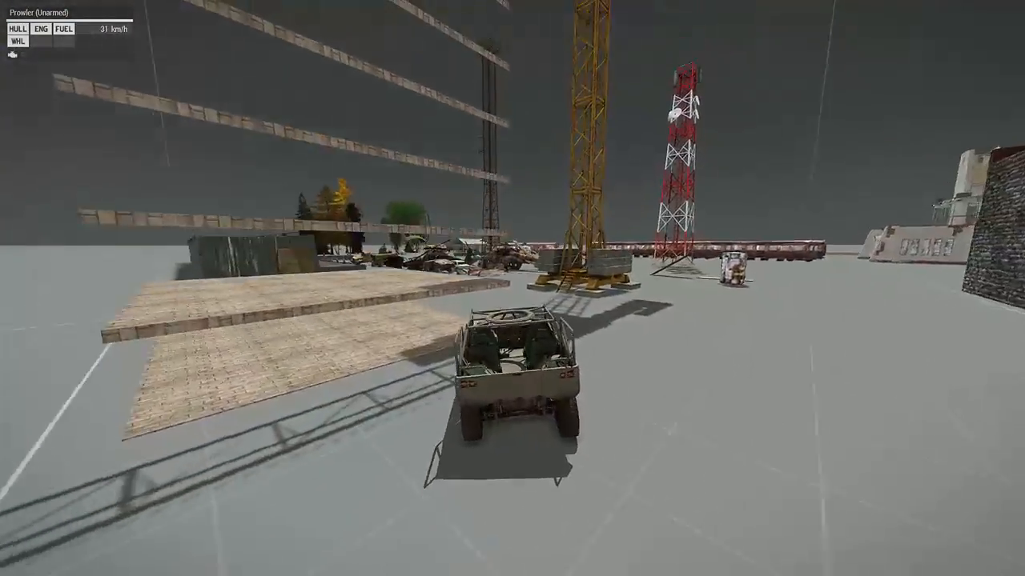
Back the Prowler away from the floor slabs and drive past the tan tracked wreck to the white ramp blocks
key(s)
key(s)
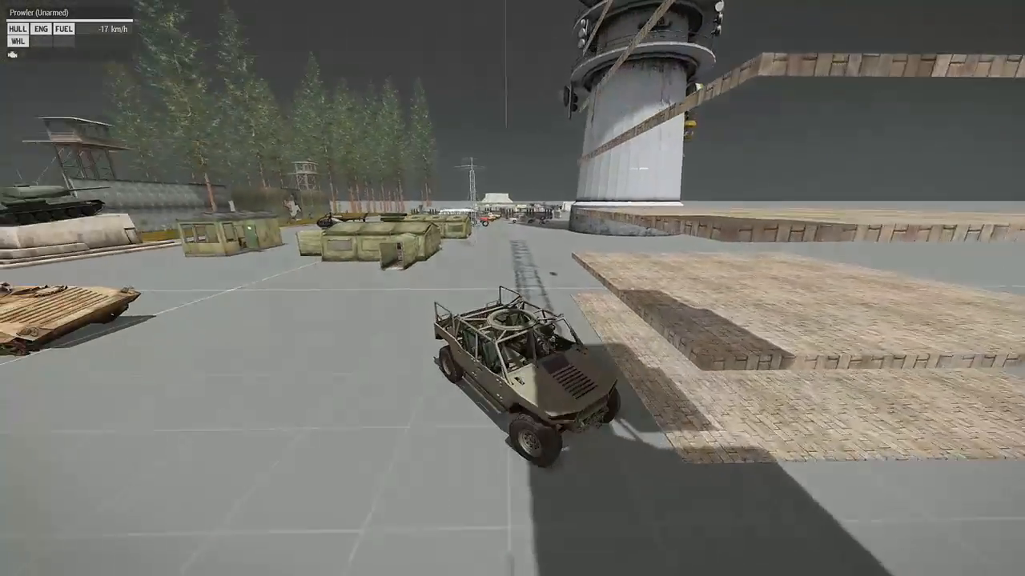
key(w)
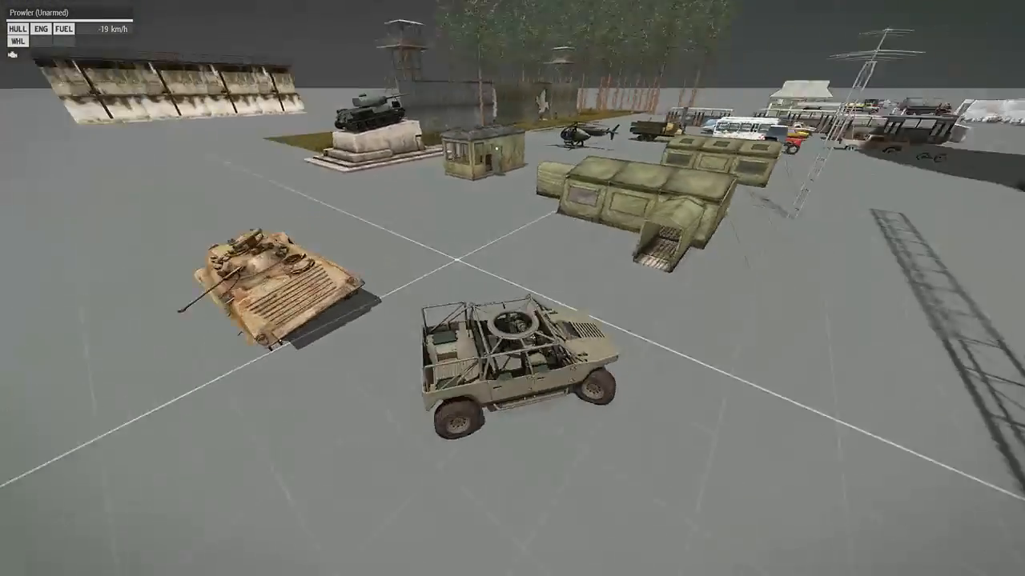
key(w)
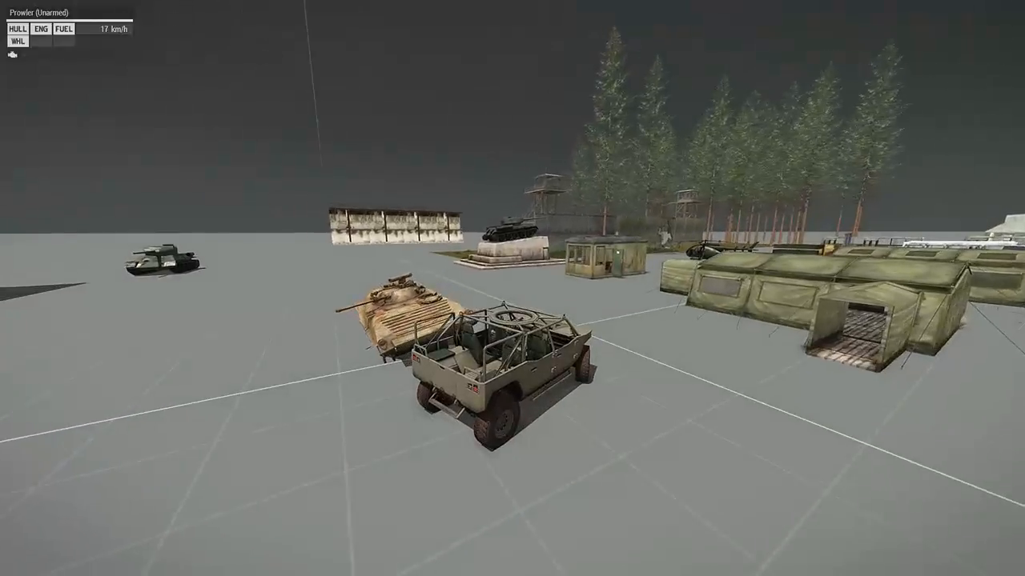
key(w)
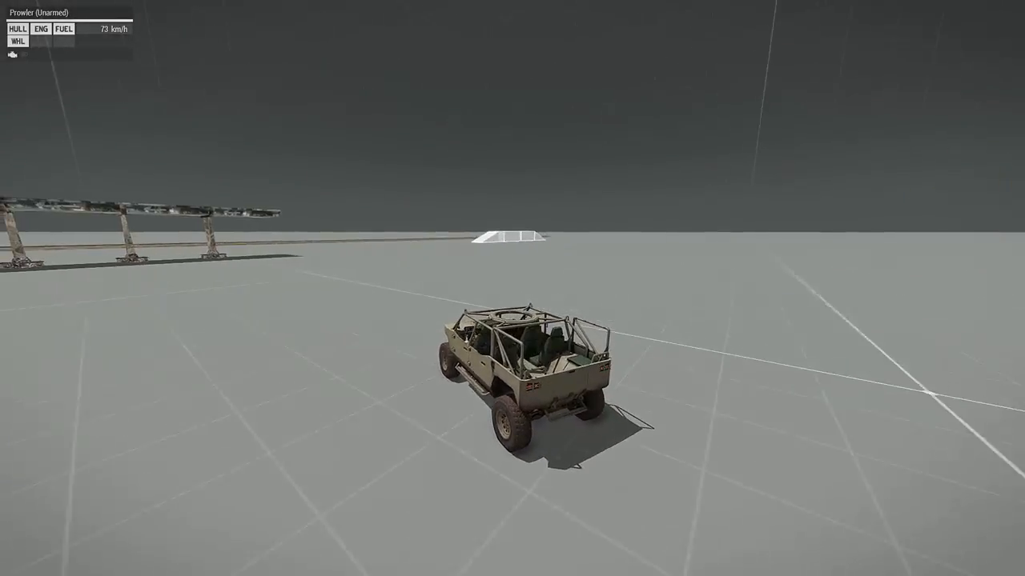
key(w)
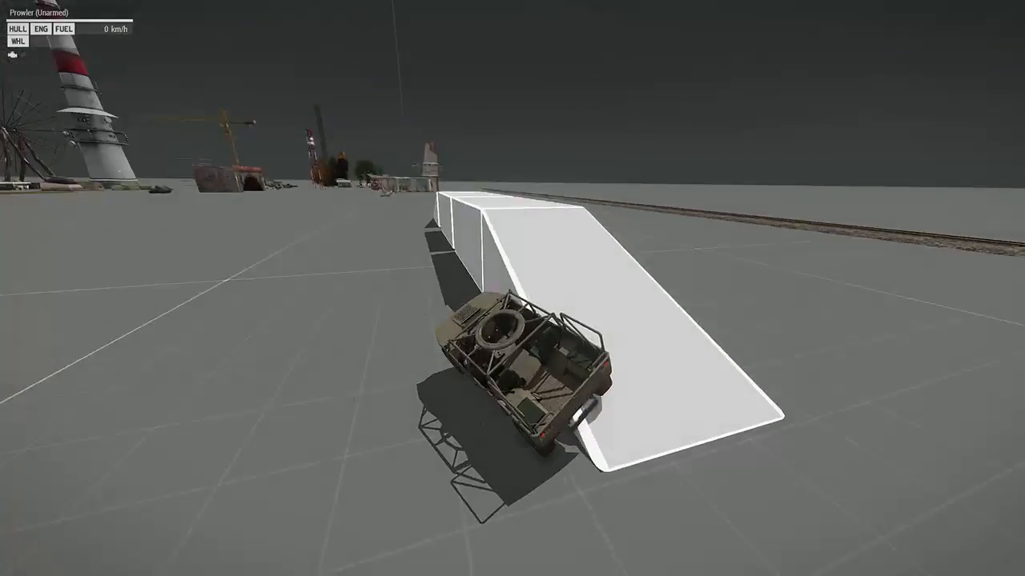
Drive the Prowler off the white ramp, accelerate time to 4x and continue past the railway track towards the trees and wrecks
key(w)
key(w)
key(d)
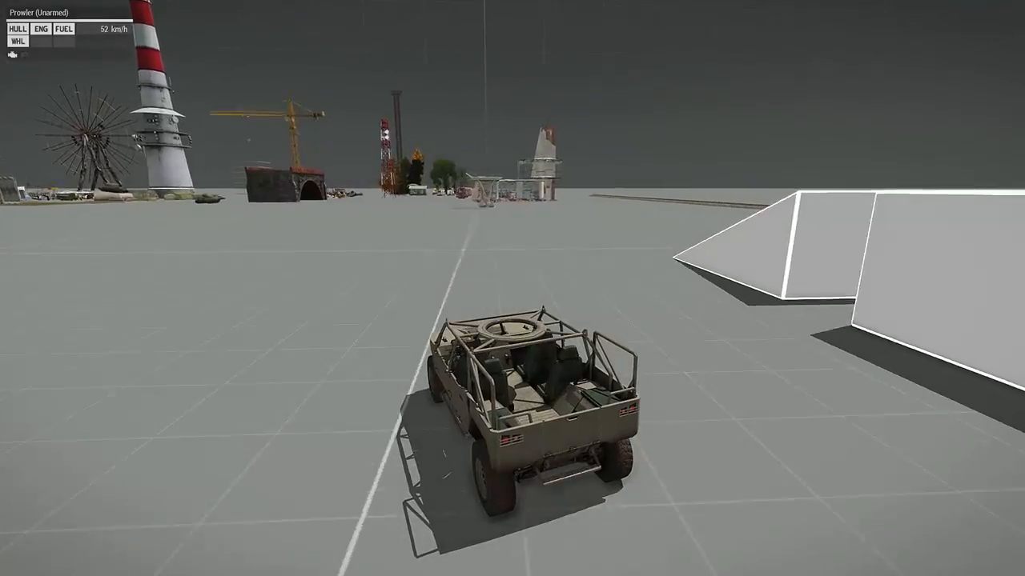
key(equal)
key(w)
key(a)
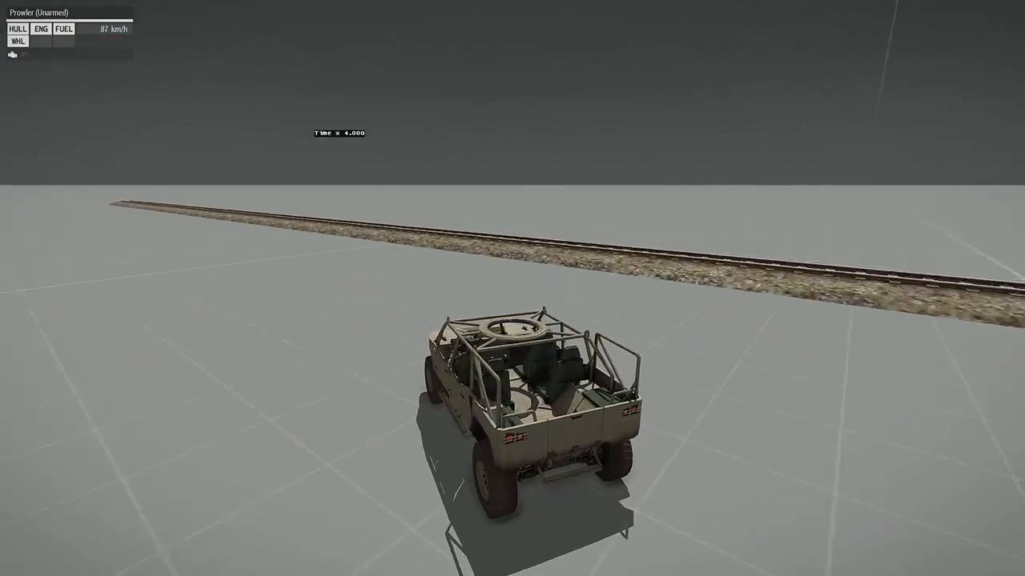
key(d)
key(a)
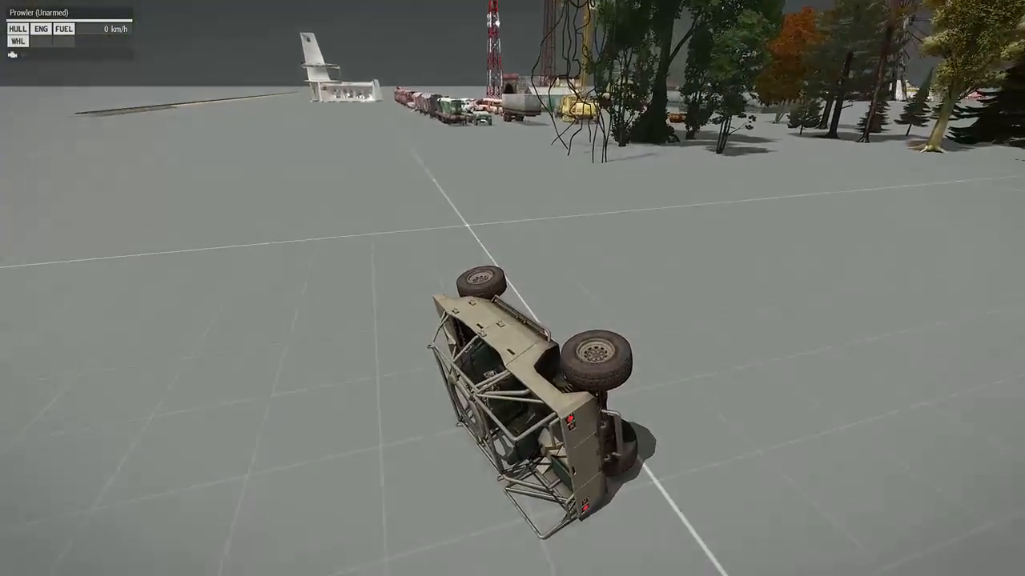
Restart the Compositions Playground mission and fire the rifle while on foot beside the concrete wall
key(Escape)
click(111, 487)
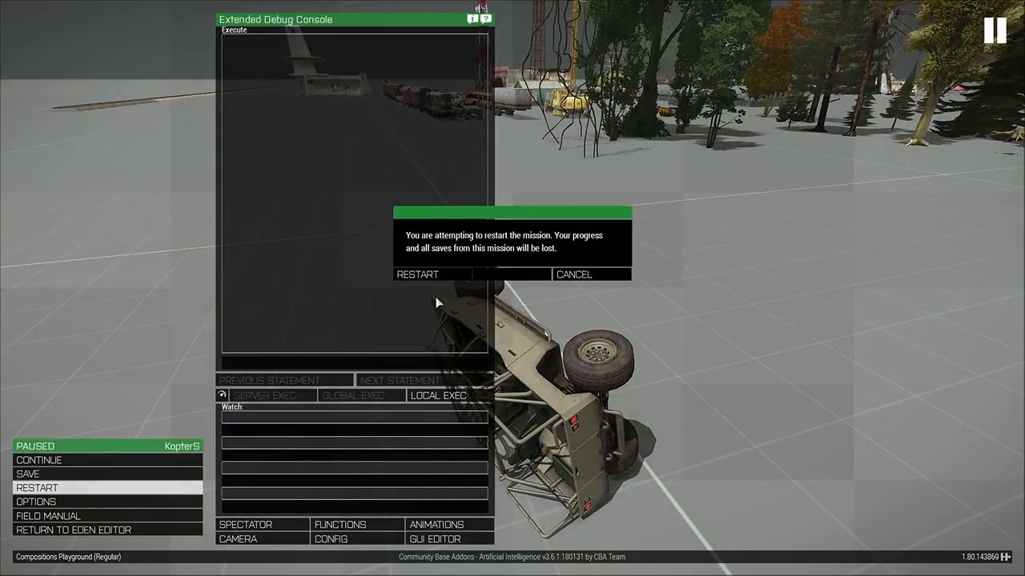
click(432, 275)
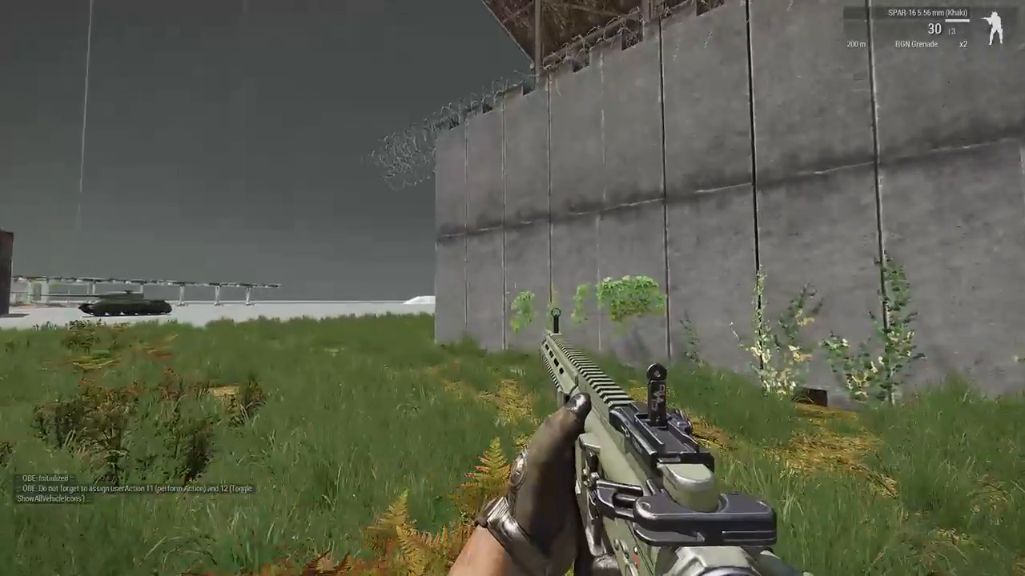
click(513, 288)
click(512, 289)
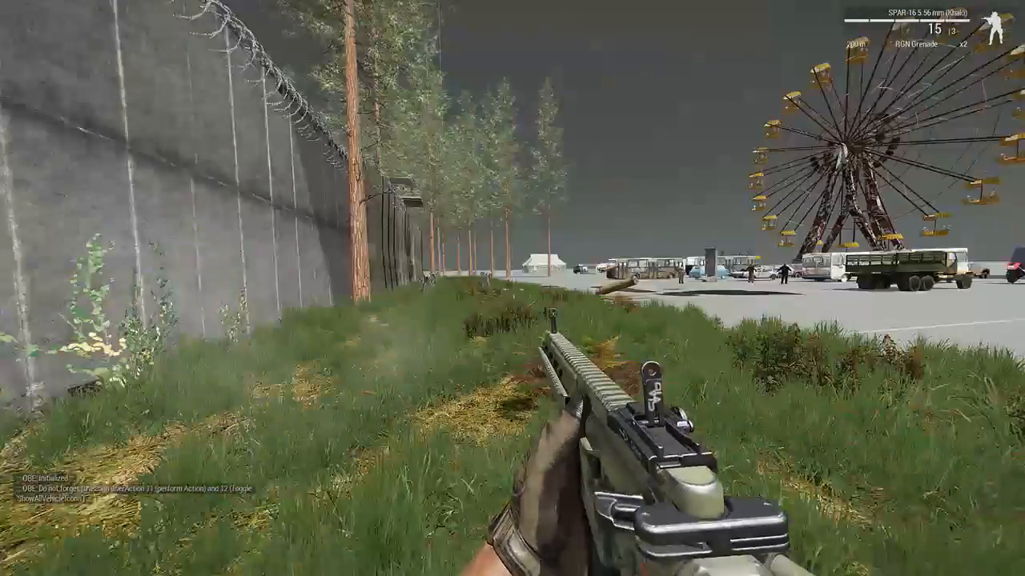
Return to the Eden Editor, close it and exit Arma 3
key(Escape)
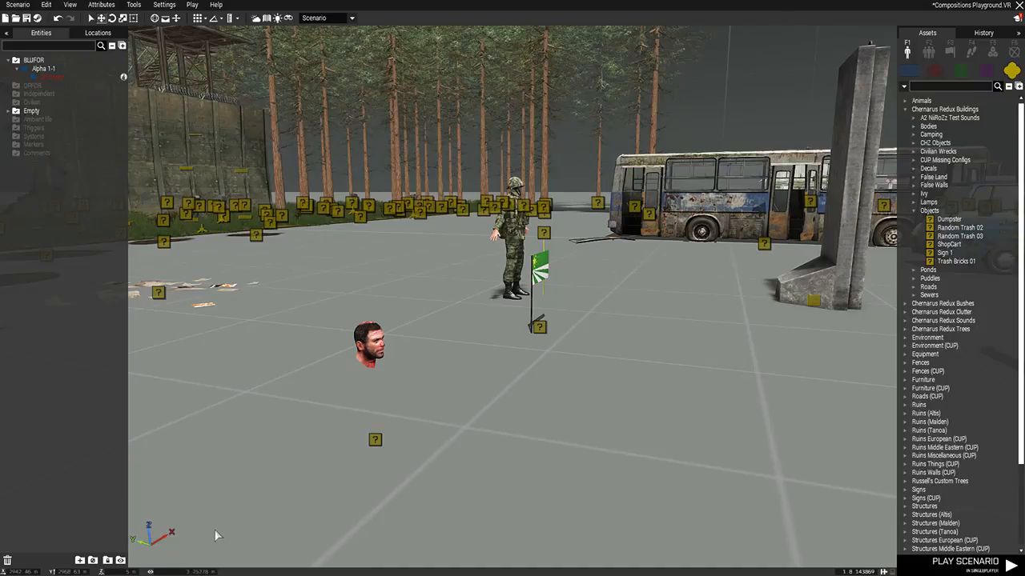
click(1019, 6)
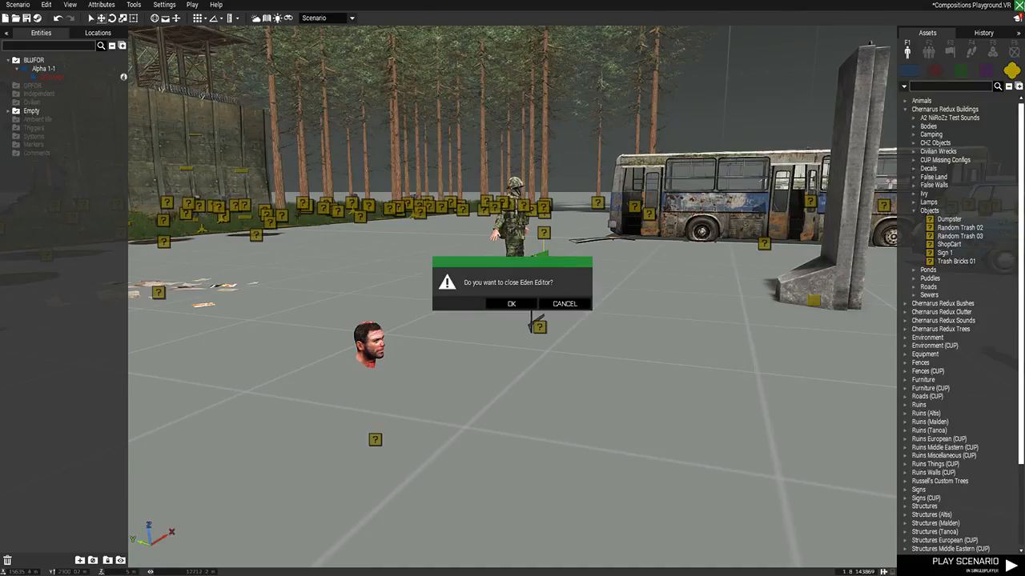
click(510, 304)
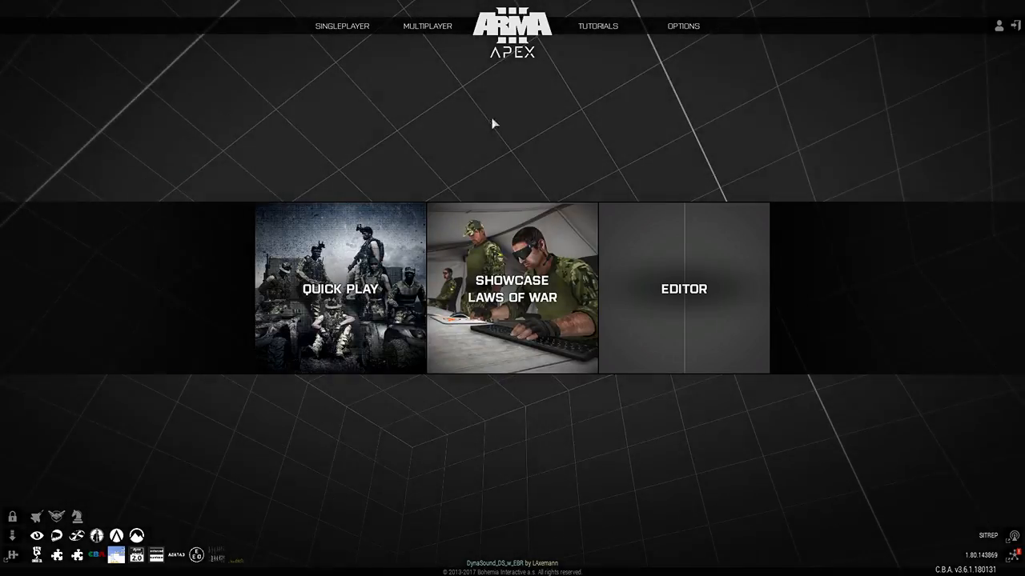
click(1015, 25)
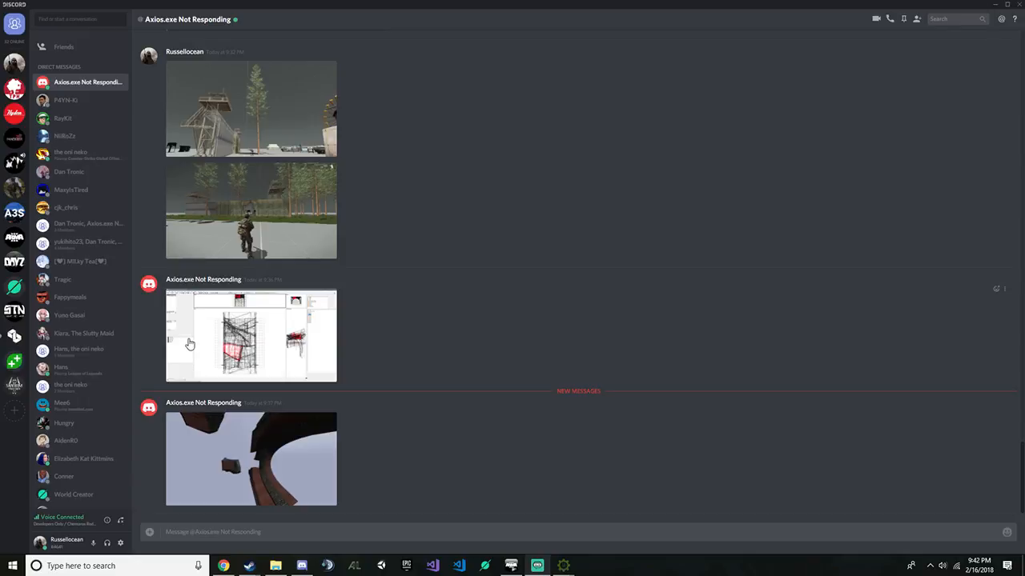
View the latest picture shared in the open Discord direct-message conversation
click(324, 443)
click(142, 348)
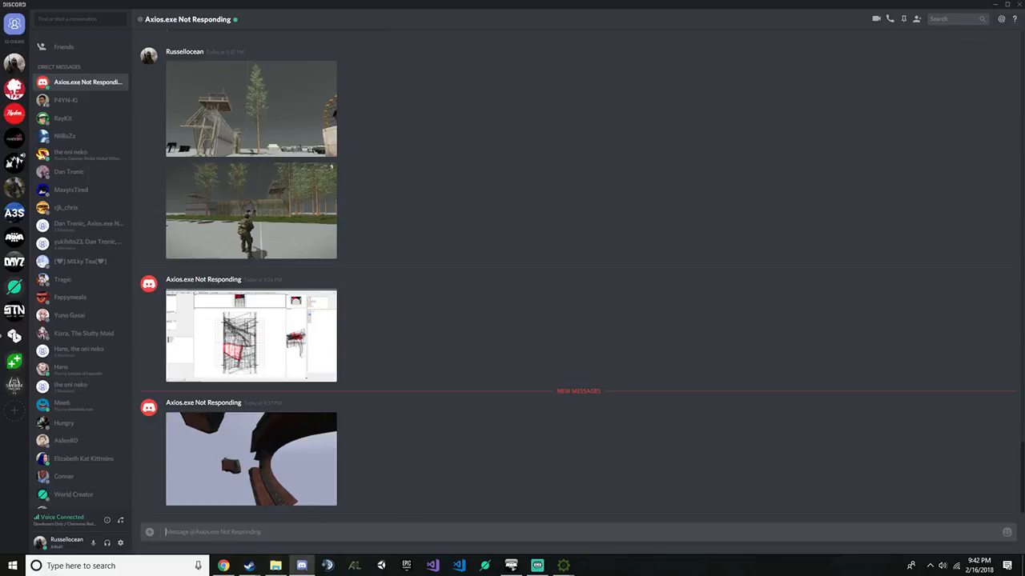
Launch Blender 2.79, dismiss the splash screen and delete the default cube
click(131, 566)
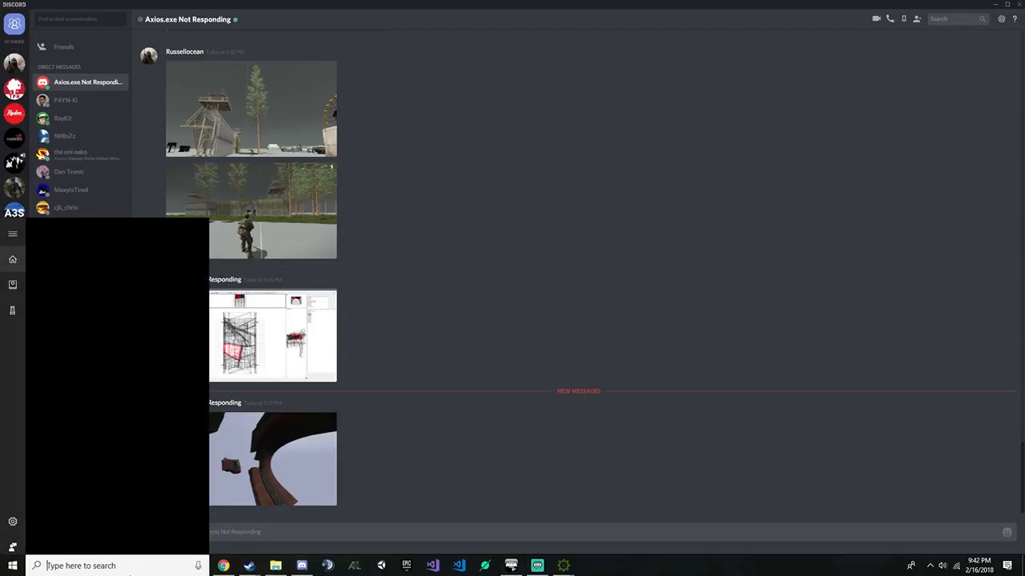
right_click(249, 566)
click(240, 292)
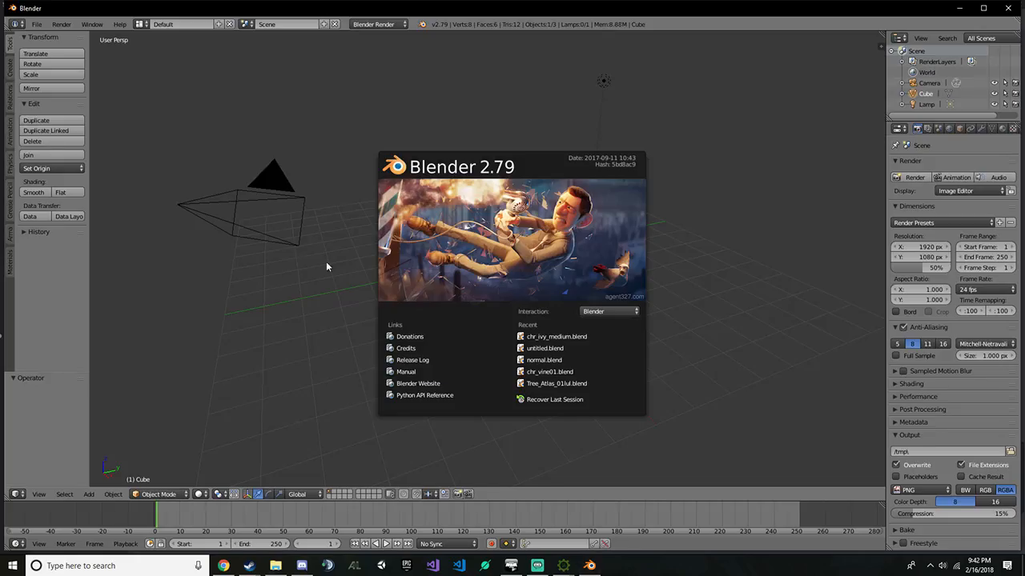
click(324, 248)
middle_drag(320, 221, 433, 235)
key(Delete)
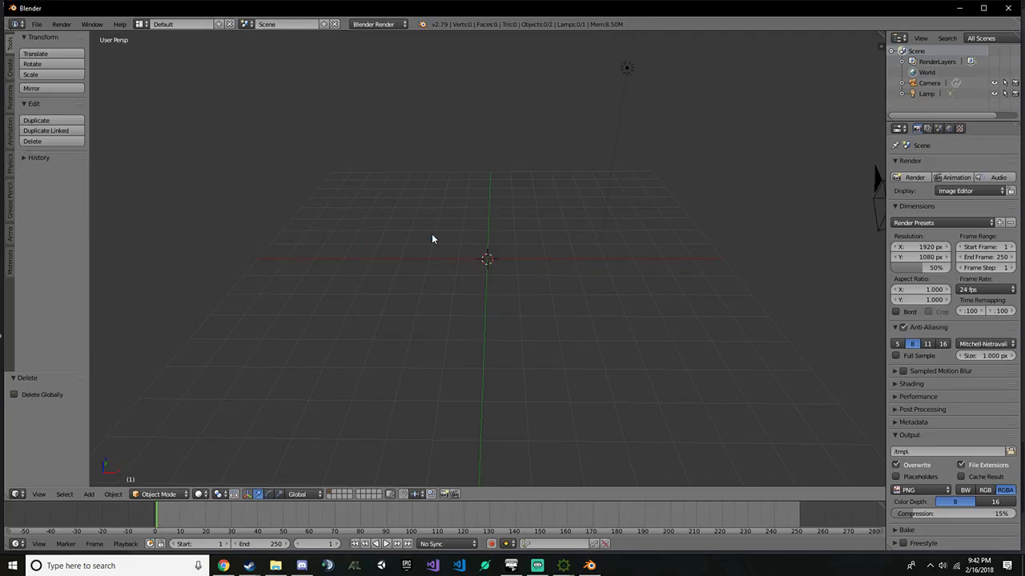
Switch to File Explorer and open the Bodies folder in P:\ca\chernarusredux_buildings
click(275, 566)
key(BackSpace)
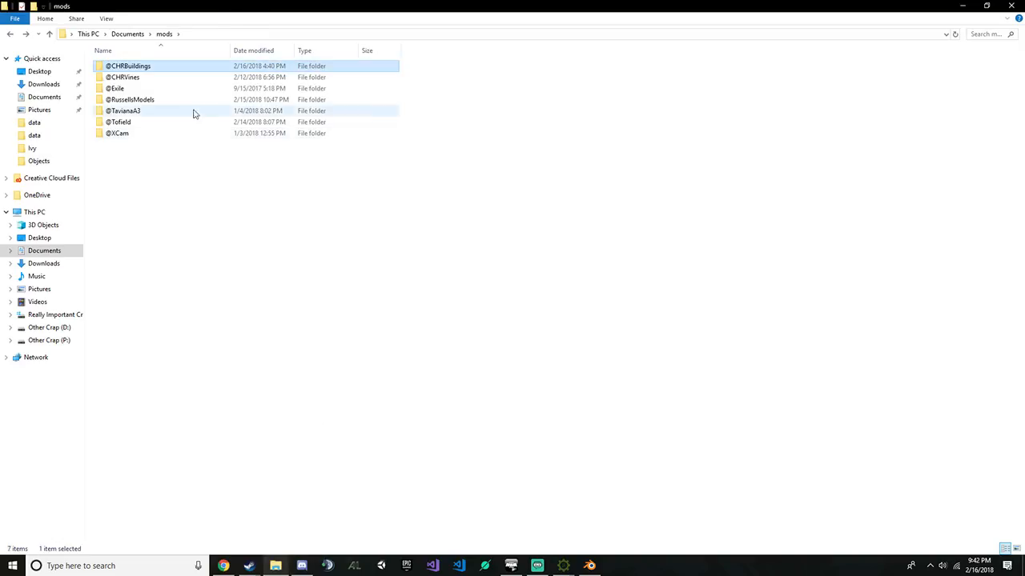
click(44, 341)
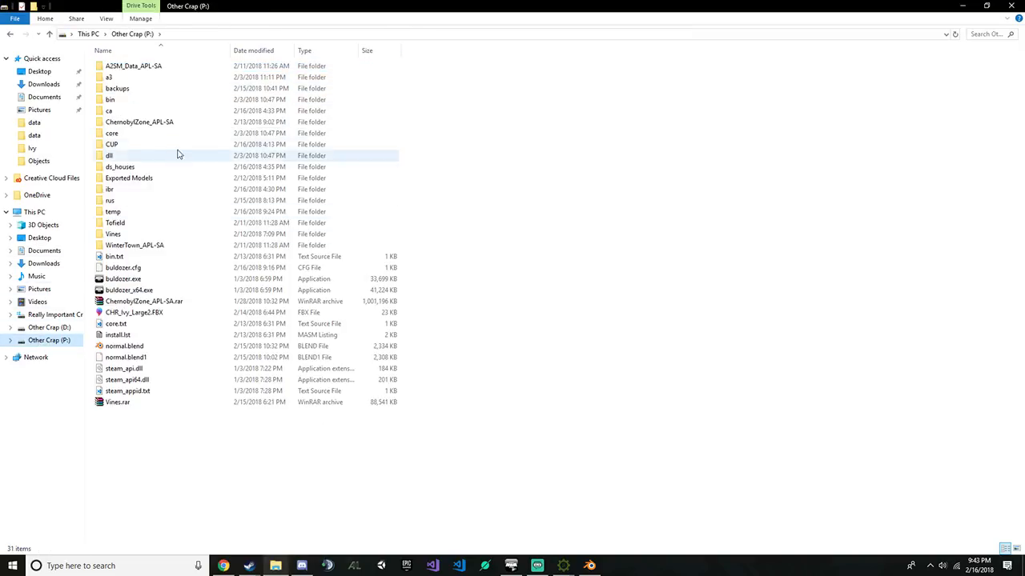
double_click(157, 110)
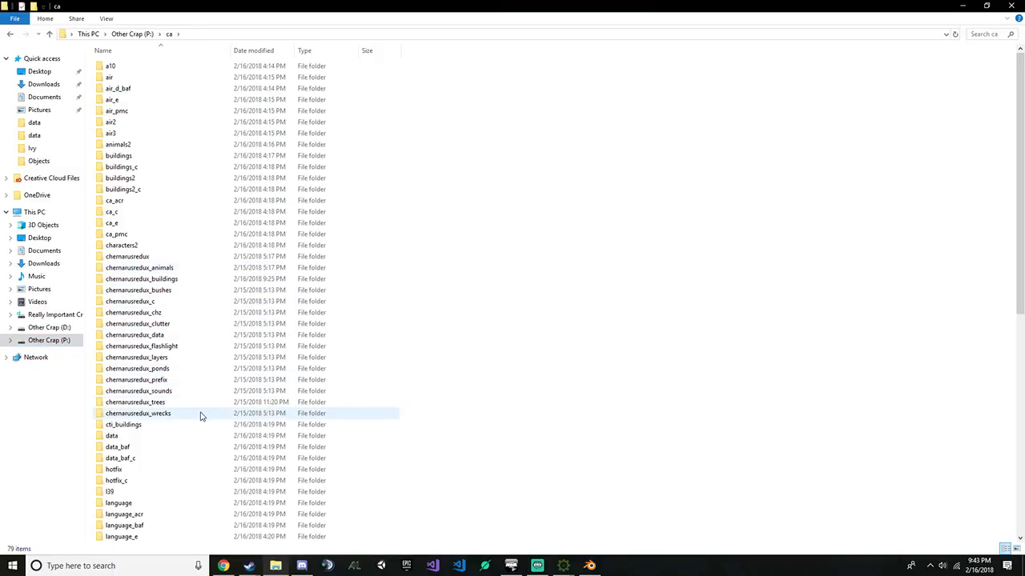
double_click(188, 280)
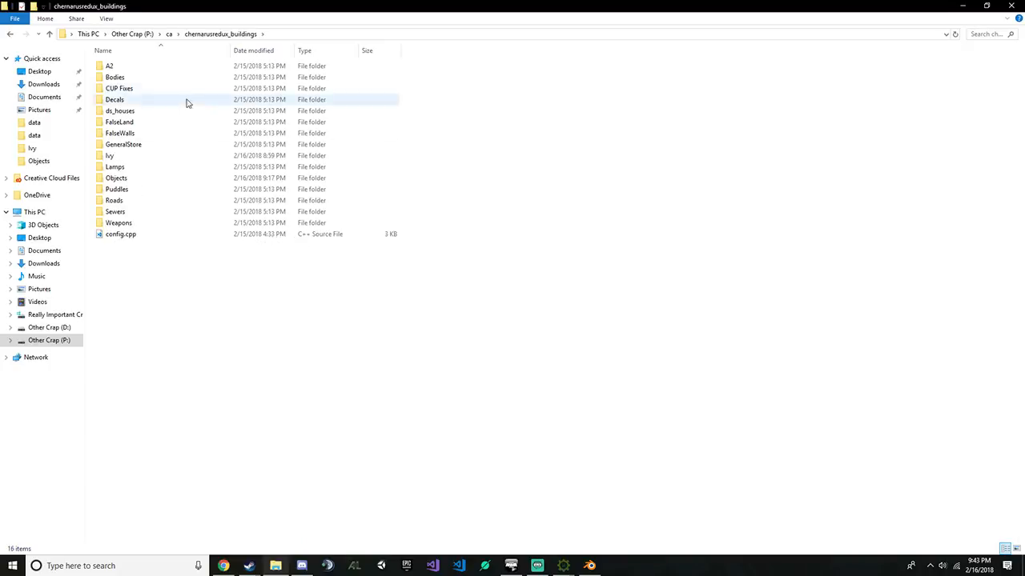
double_click(149, 78)
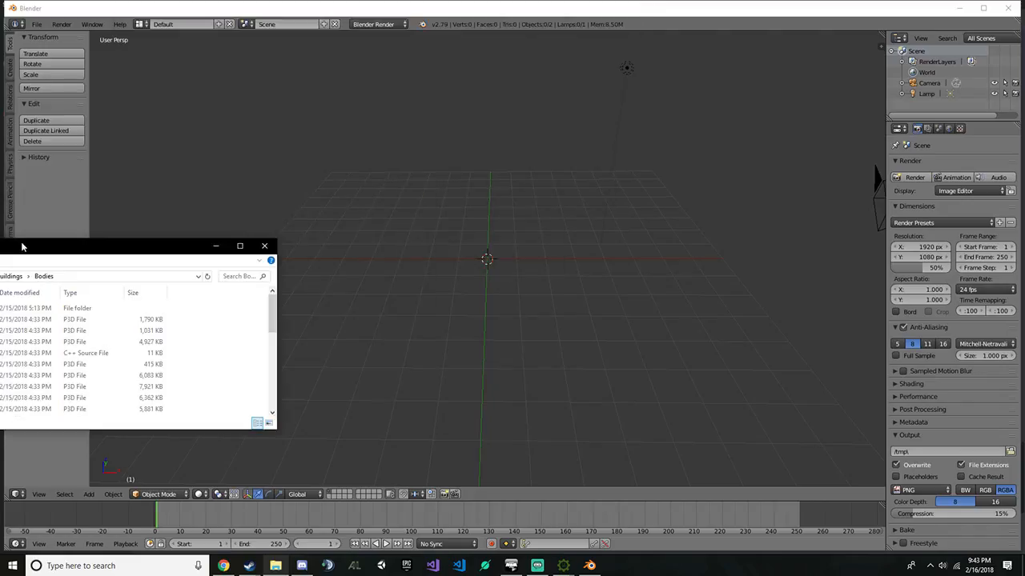
In Blender, import Ins_Soldier_1.p3d from P:\ca\chernarusredux_buildings\Bodies as an Arma 2/3 P3D model
click(37, 24)
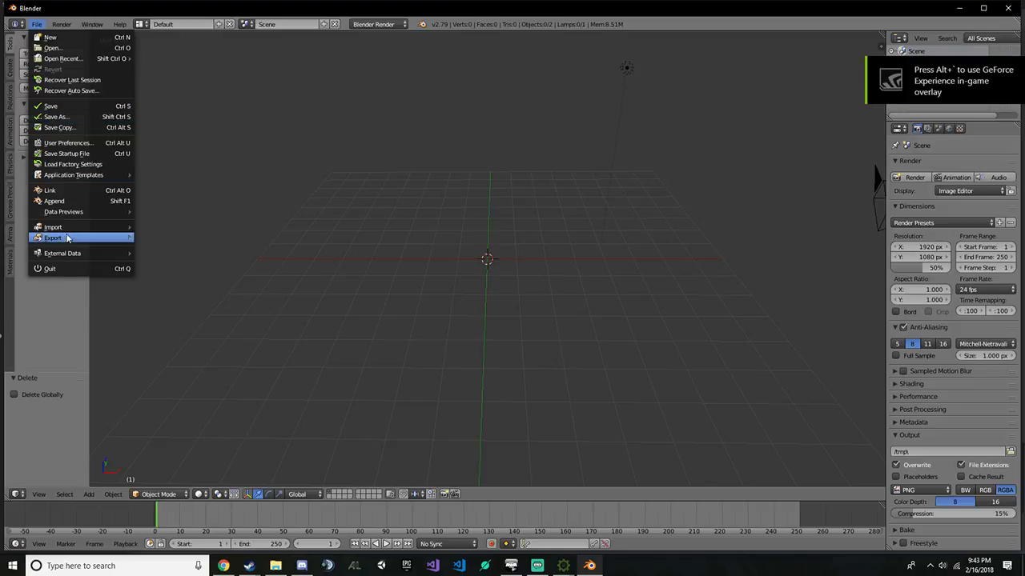
mouse_move(68, 231)
click(37, 24)
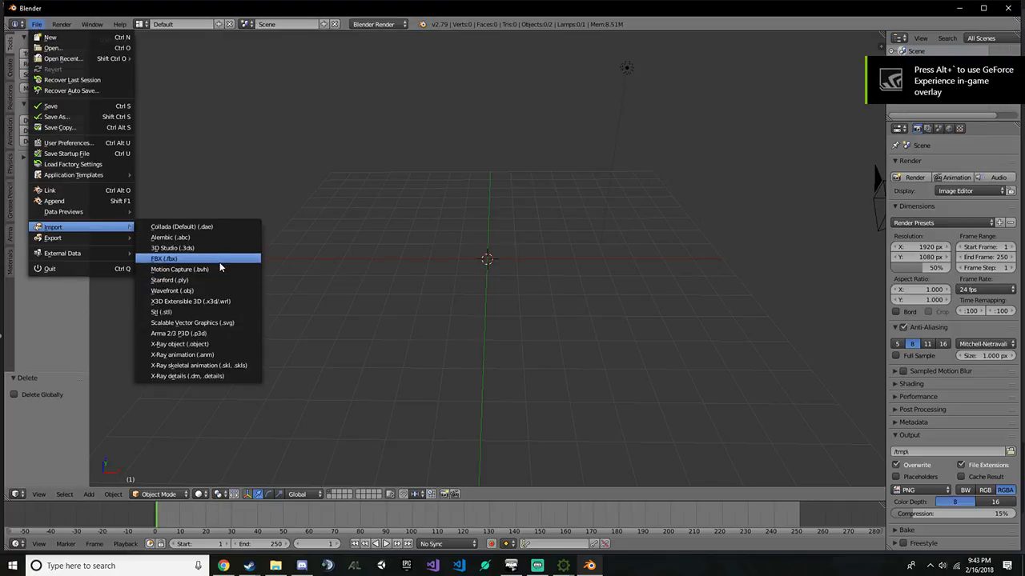
click(227, 333)
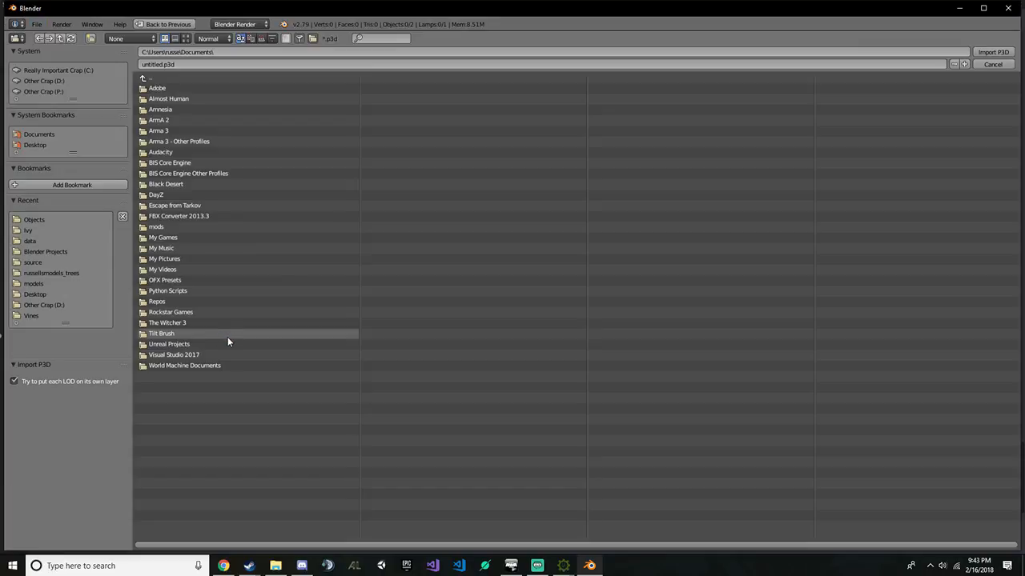
click(357, 51)
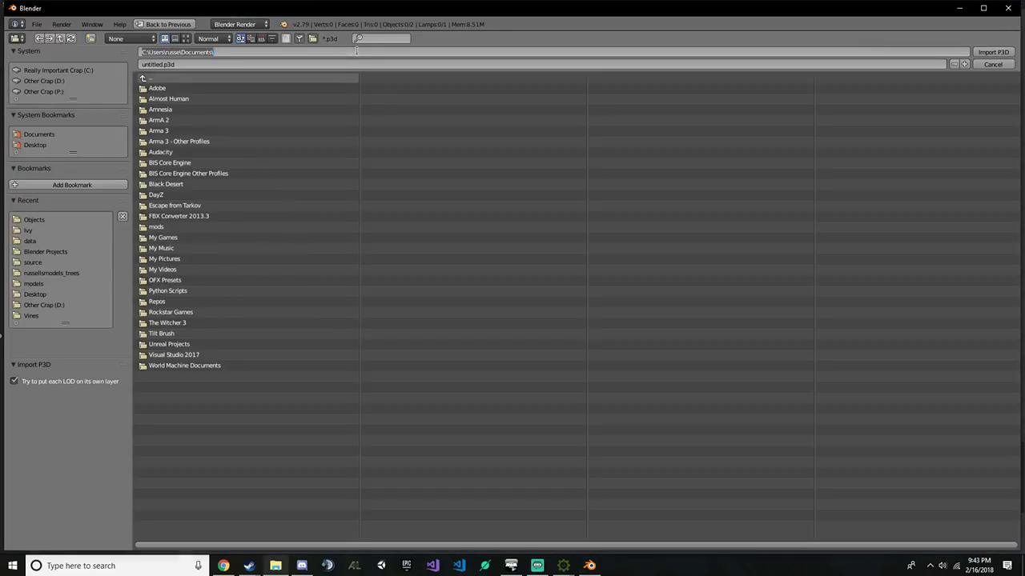
text(P:\ca\chernarusredux_buildings\Bodies)
key(Return)
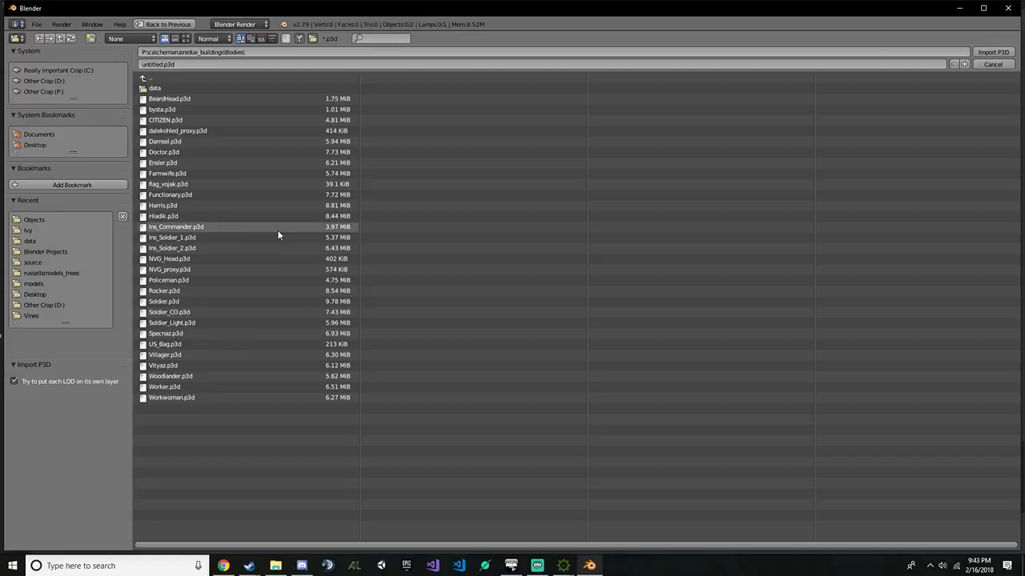
click(214, 240)
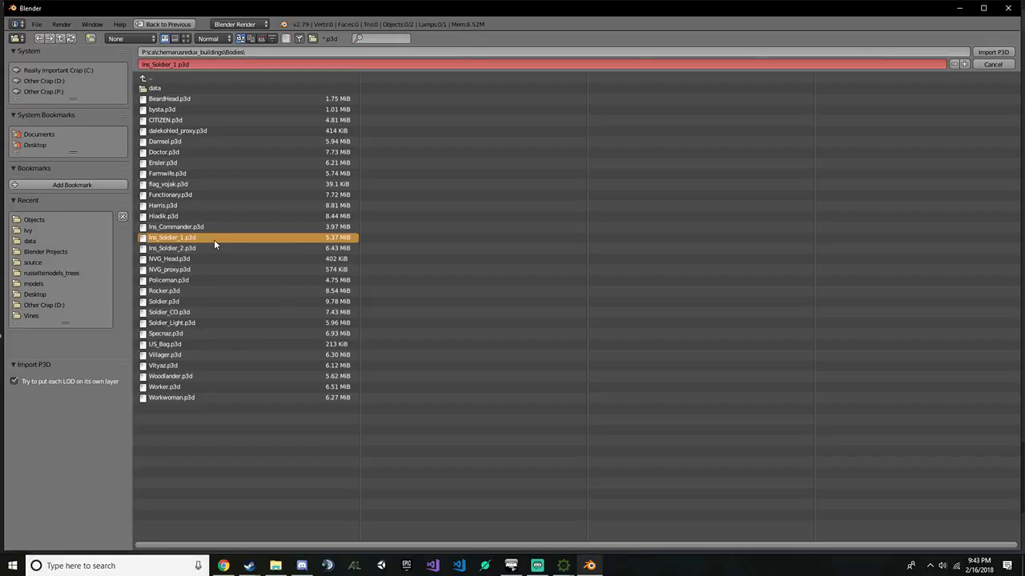
double_click(214, 240)
Examine the imported soldier and its surrounding spike-shaped faces, including object 1's mesh in Edit Mode
scroll(496, 247, up, 5)
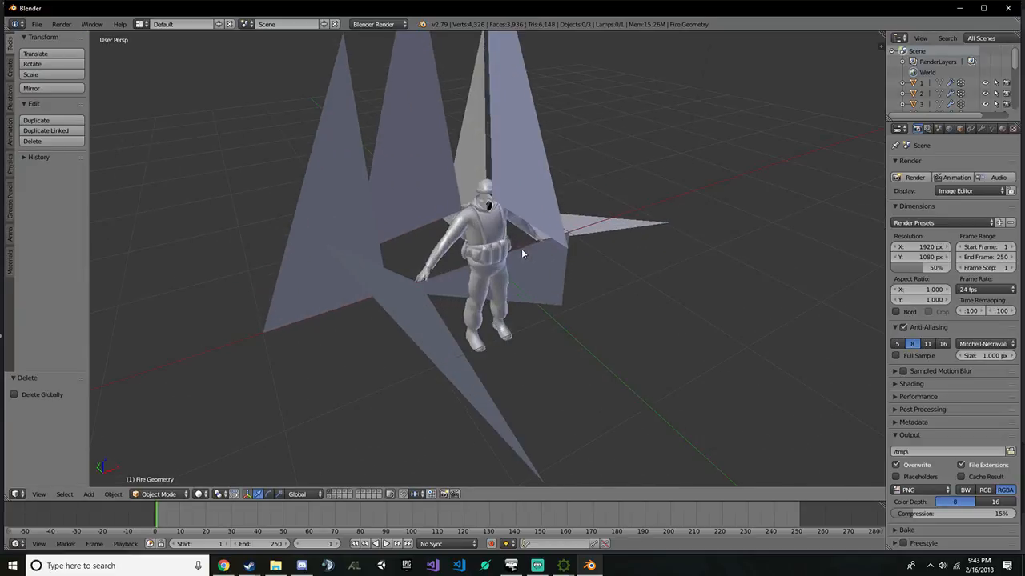
middle_drag(521, 254, 560, 276)
scroll(432, 231, down, 5)
click(921, 86)
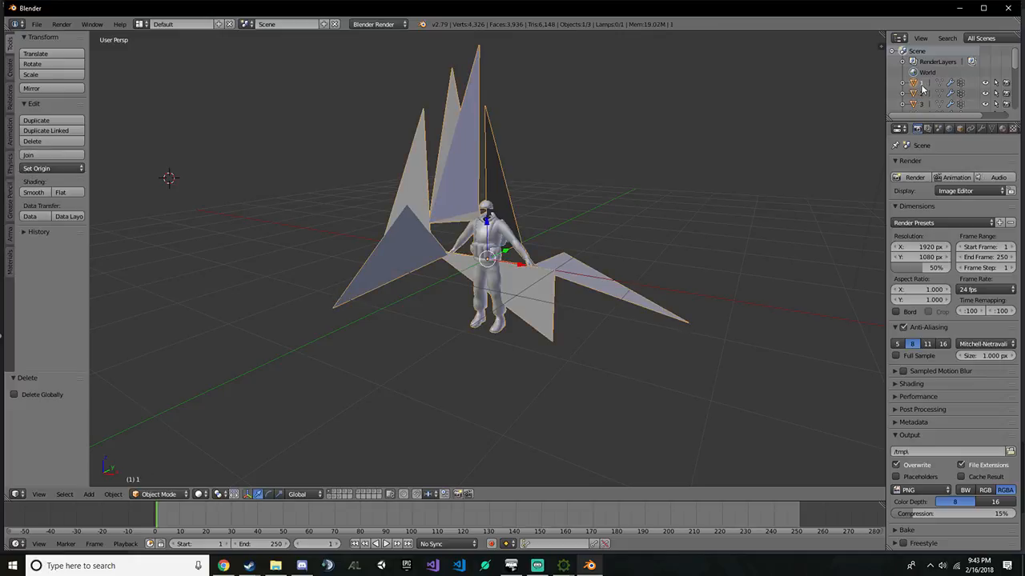
key(Tab)
middle_drag(632, 201, 526, 220)
scroll(361, 264, up, 6)
middle_drag(309, 259, 456, 317)
scroll(410, 267, down, 8)
scroll(945, 80, down, 3)
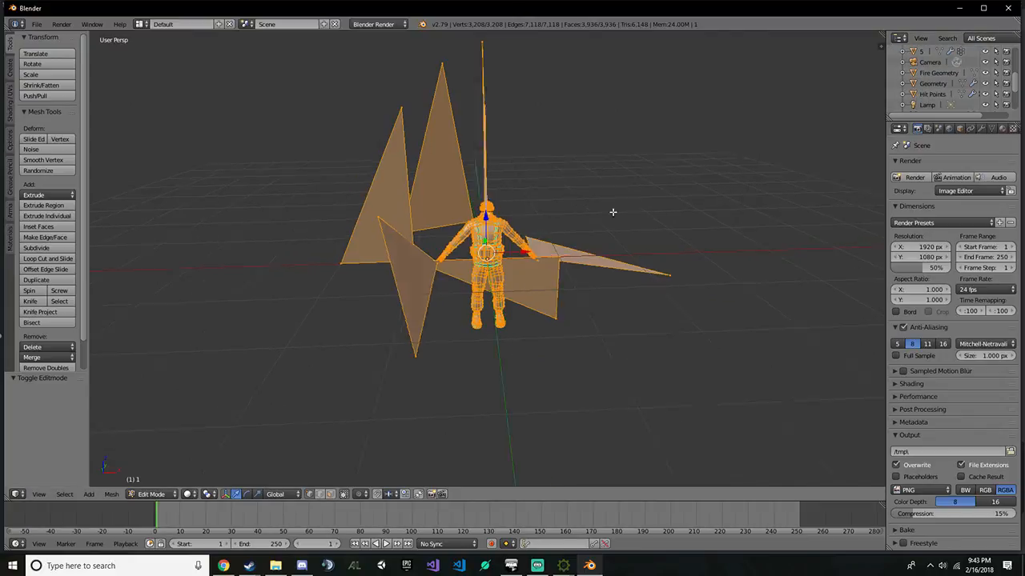
key(KP_6)
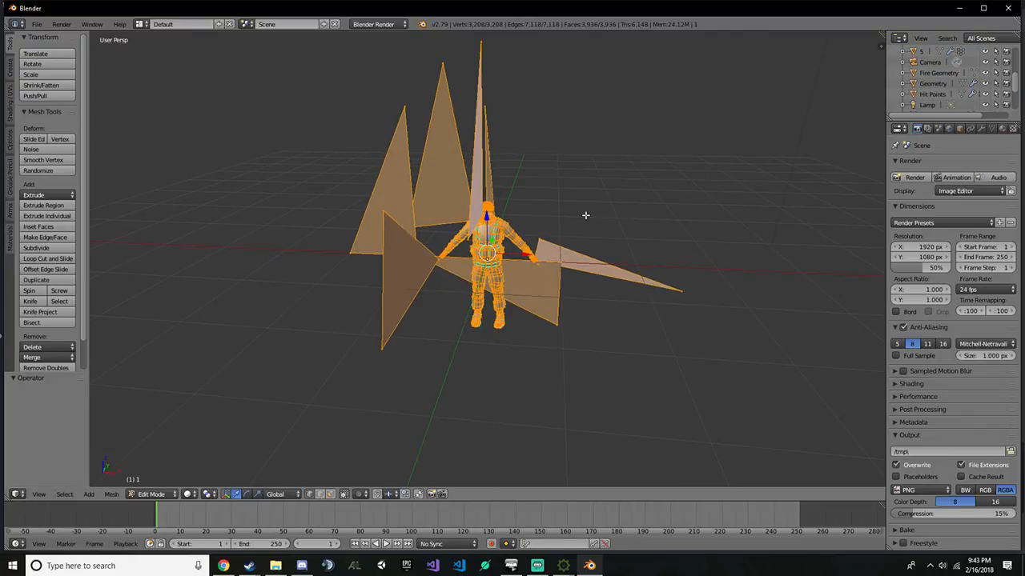
Leave Edit Mode and start a new file without the default cube, discarding the imported soldier
key(Tab)
key(ctrl+n)
click(634, 179)
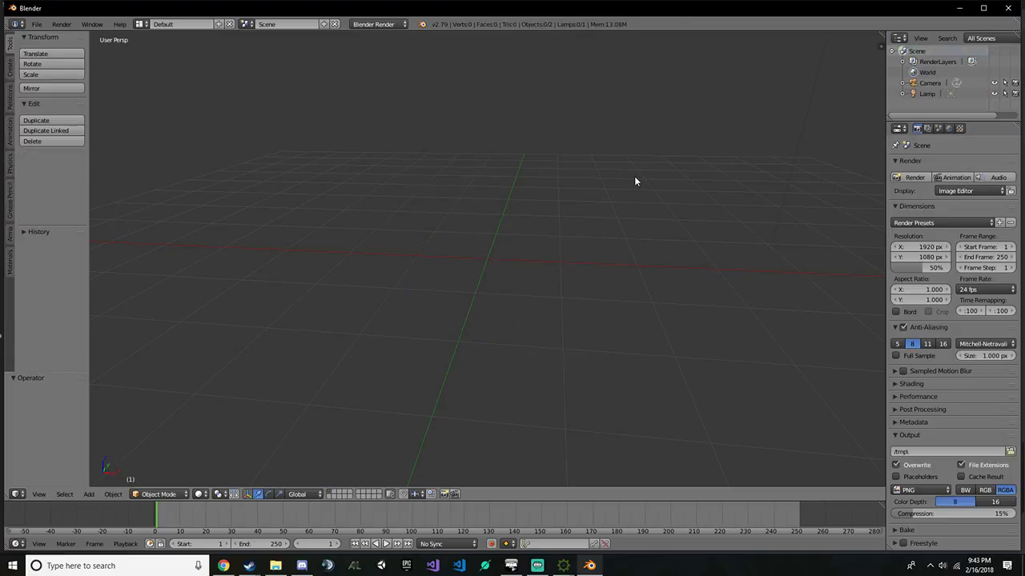
Switch to File Explorer, open Ins_Soldier_1.p3d in Object Builder, and select the soldier mesh in LOD 1.000
key(alt+Tab)
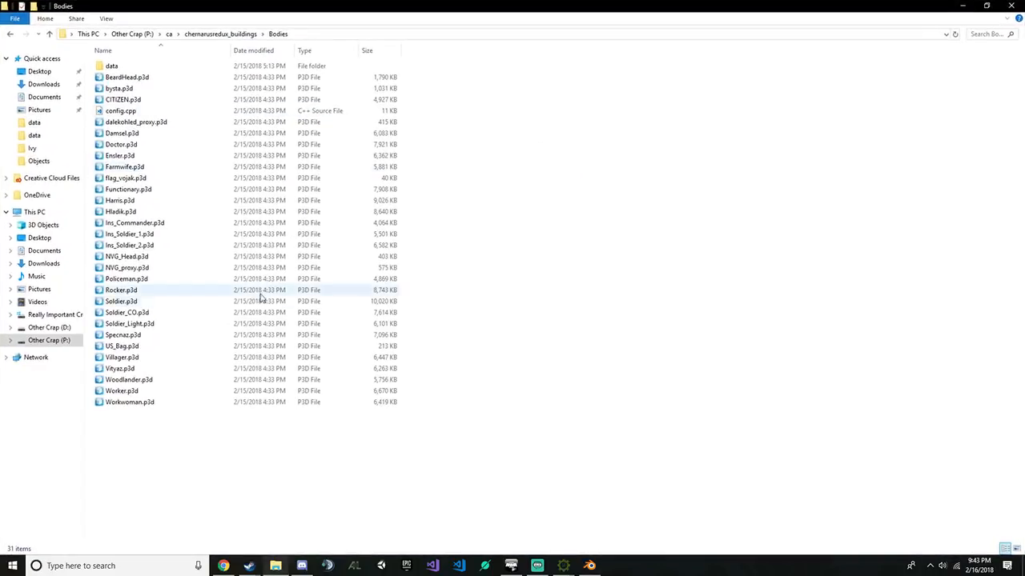
double_click(245, 233)
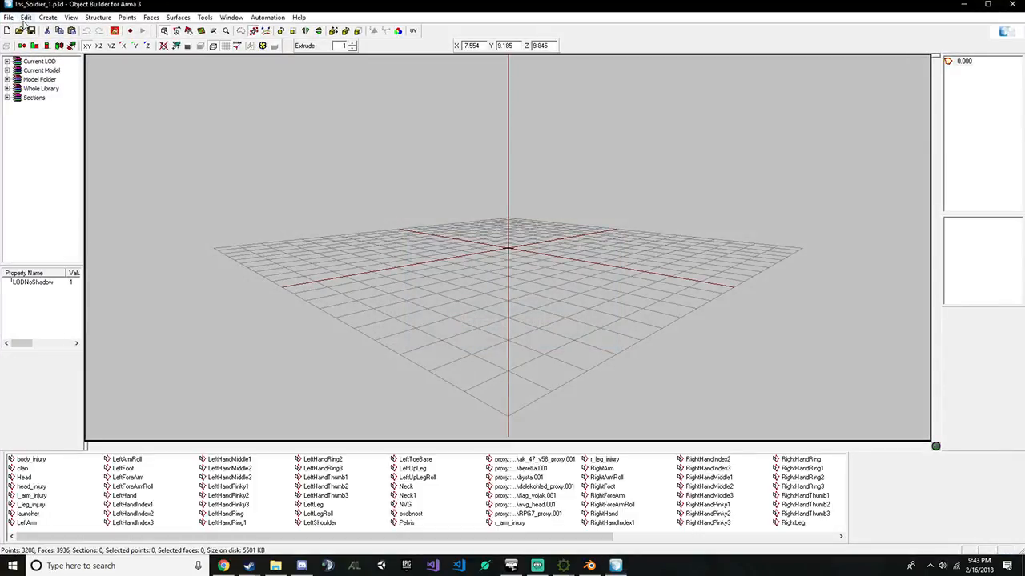
click(8, 17)
mouse_move(49, 123)
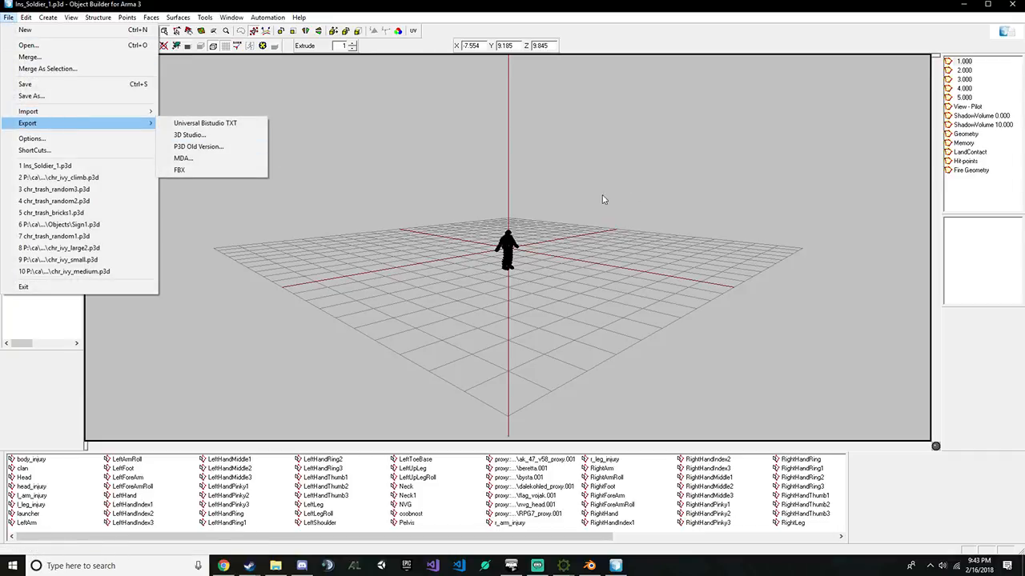
click(515, 214)
drag(419, 201, 612, 334)
click(961, 62)
key(Return)
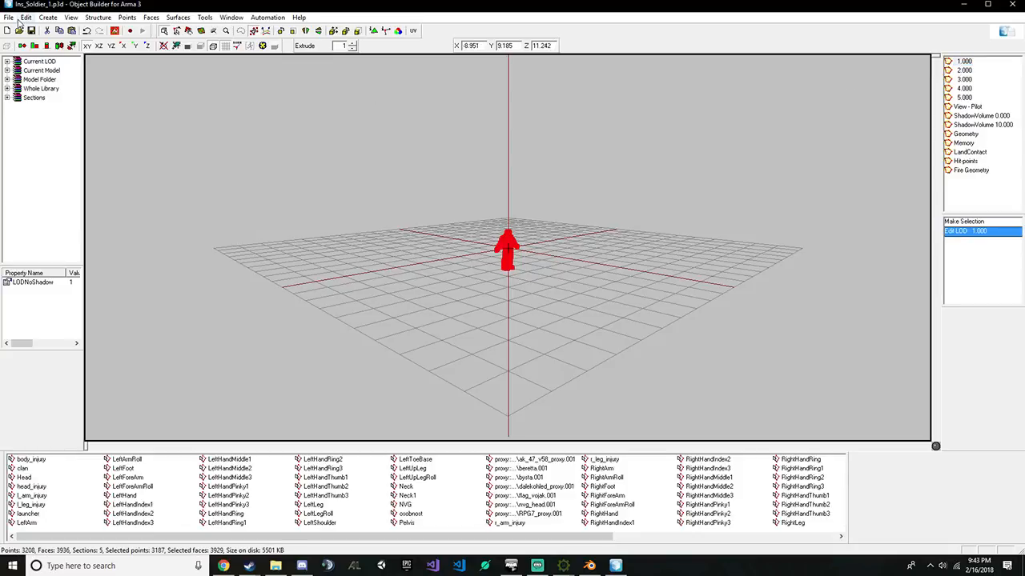
Start an Autodesk FBX export of the soldier to the Desktop with the file name yeet
click(10, 17)
mouse_move(38, 125)
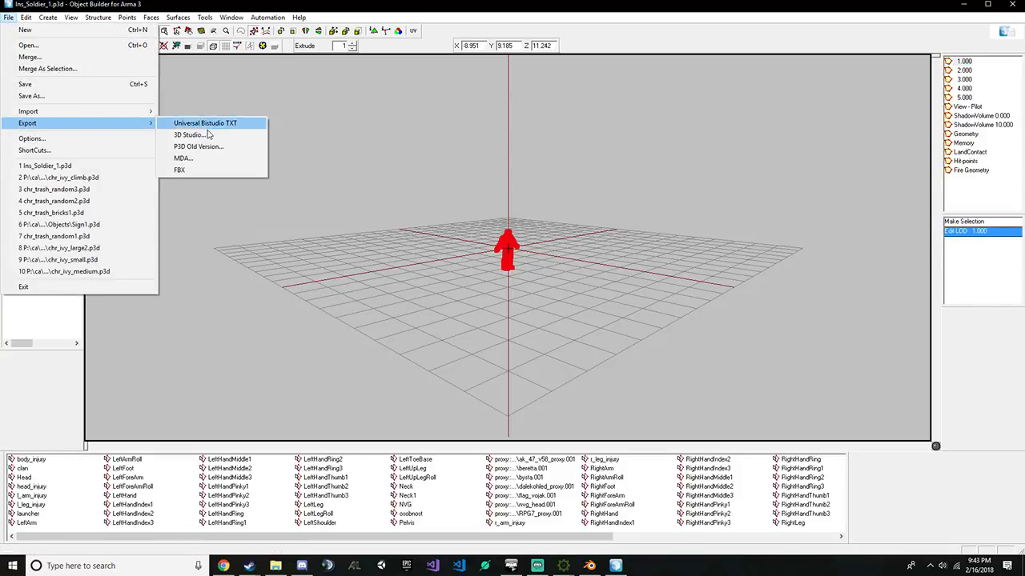
click(201, 169)
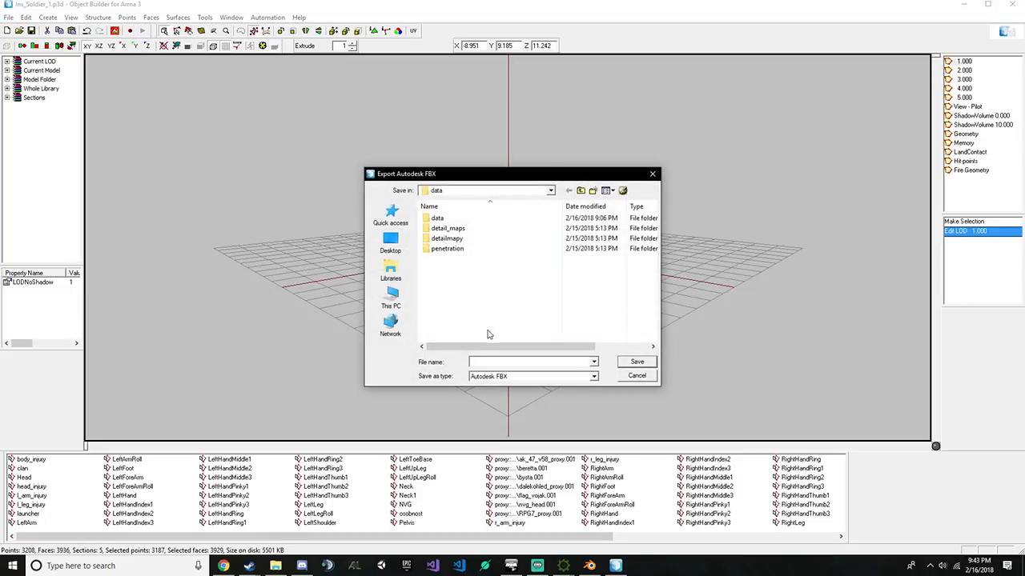
click(390, 241)
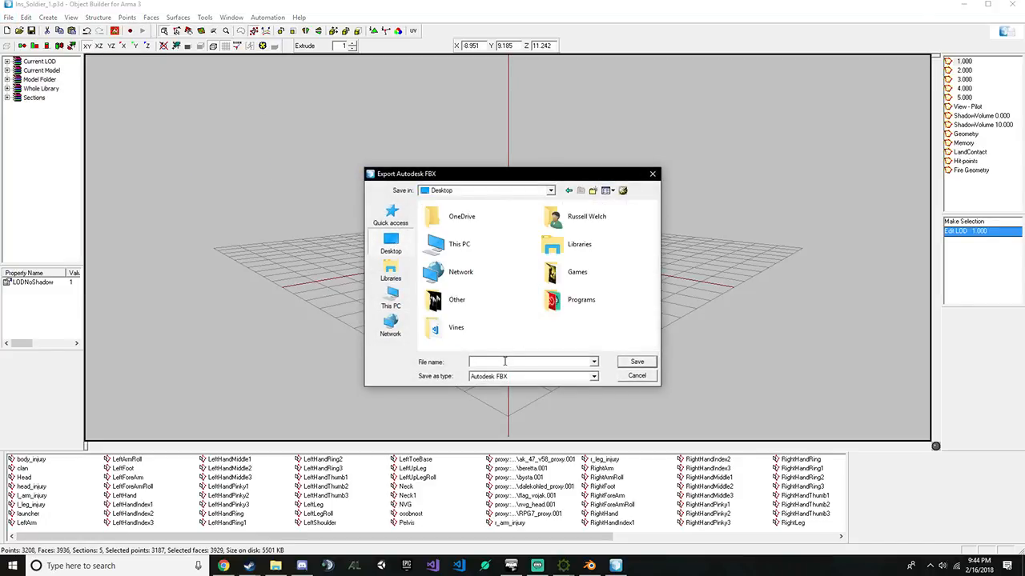
text(yeet)
key(Return)
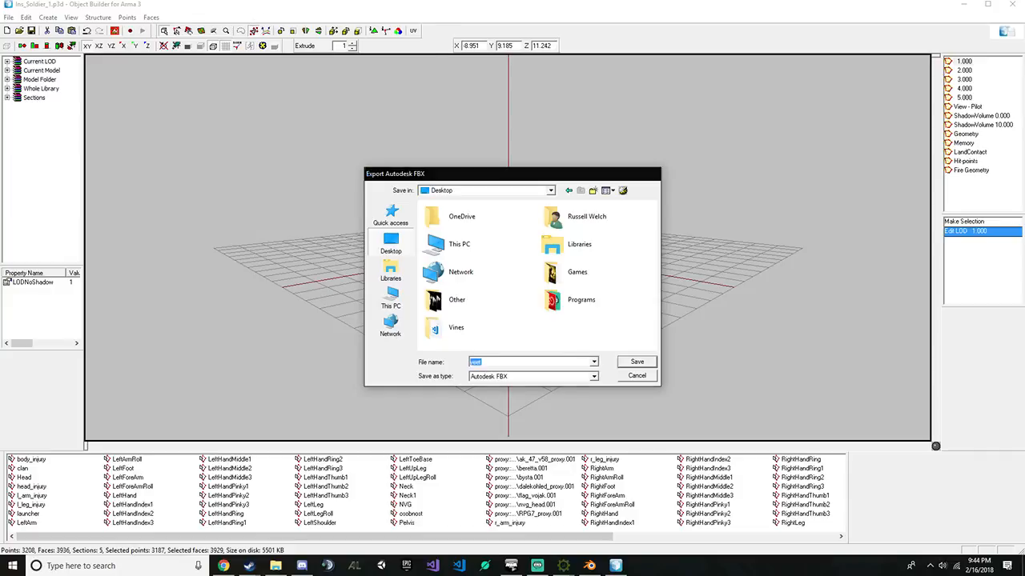
Set the FBX export to include all LODs and run it
click(178, 72)
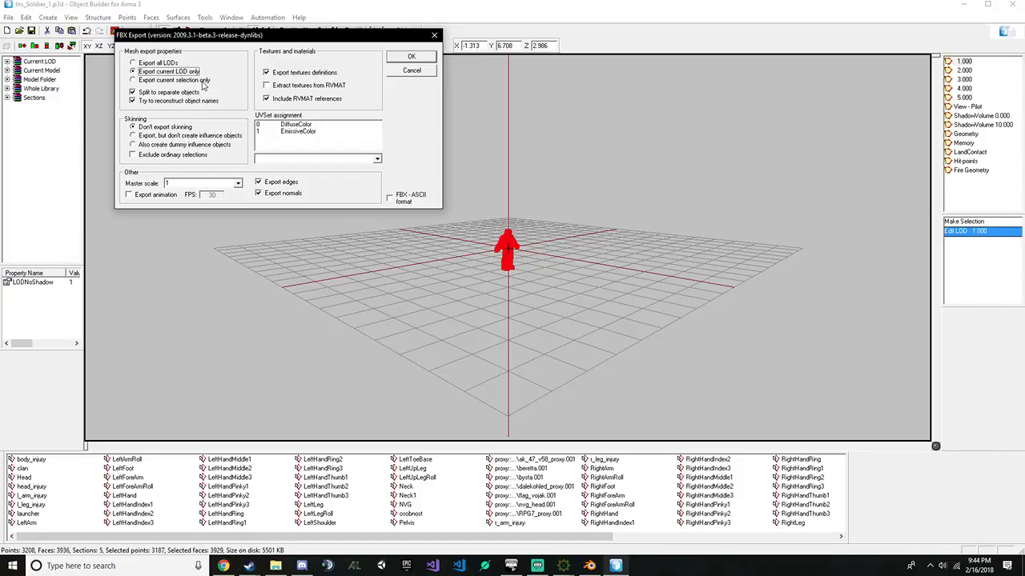
click(171, 64)
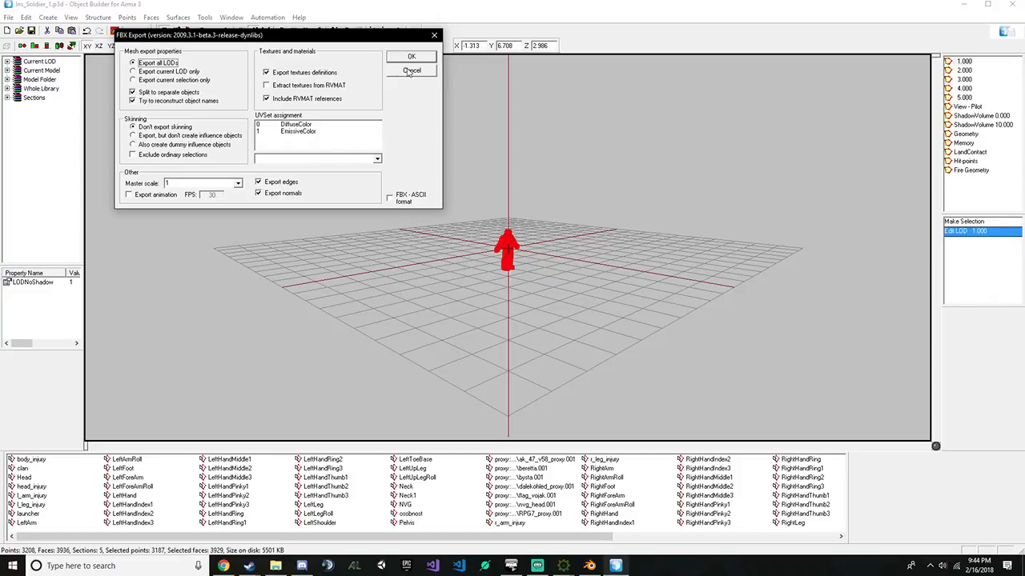
click(238, 183)
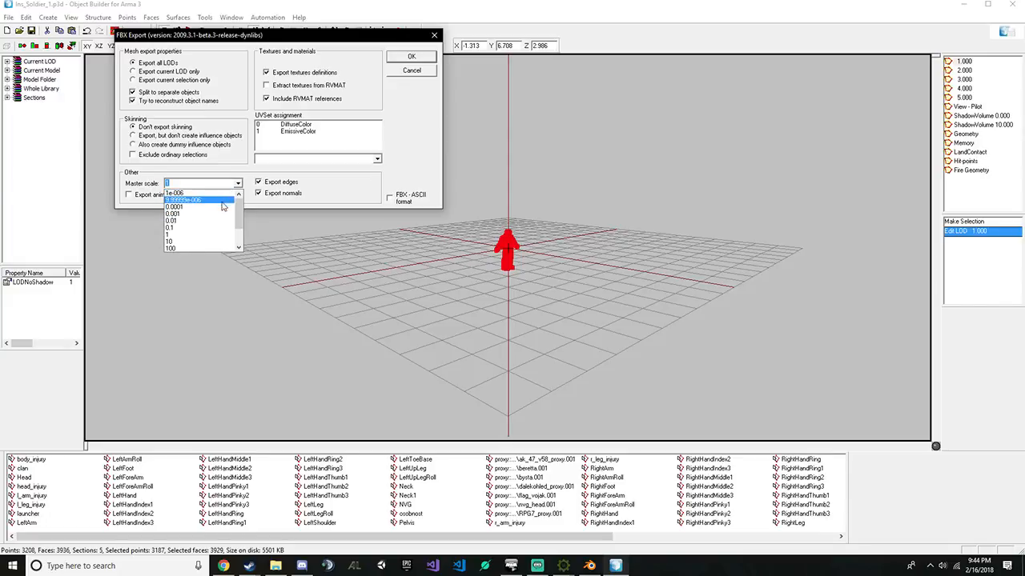
click(239, 185)
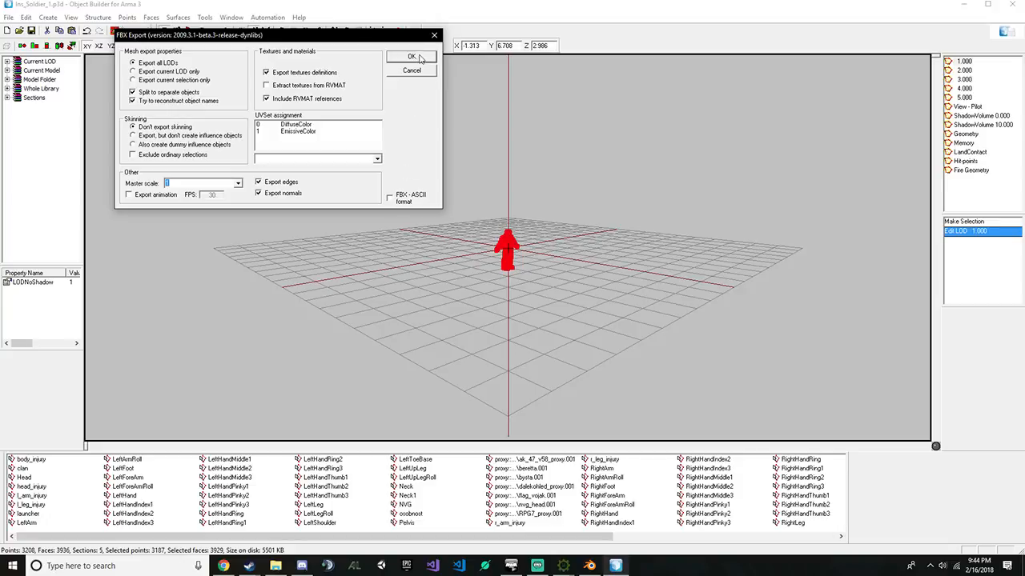
click(412, 57)
Switch to Blender and start an FBX import
click(964, 4)
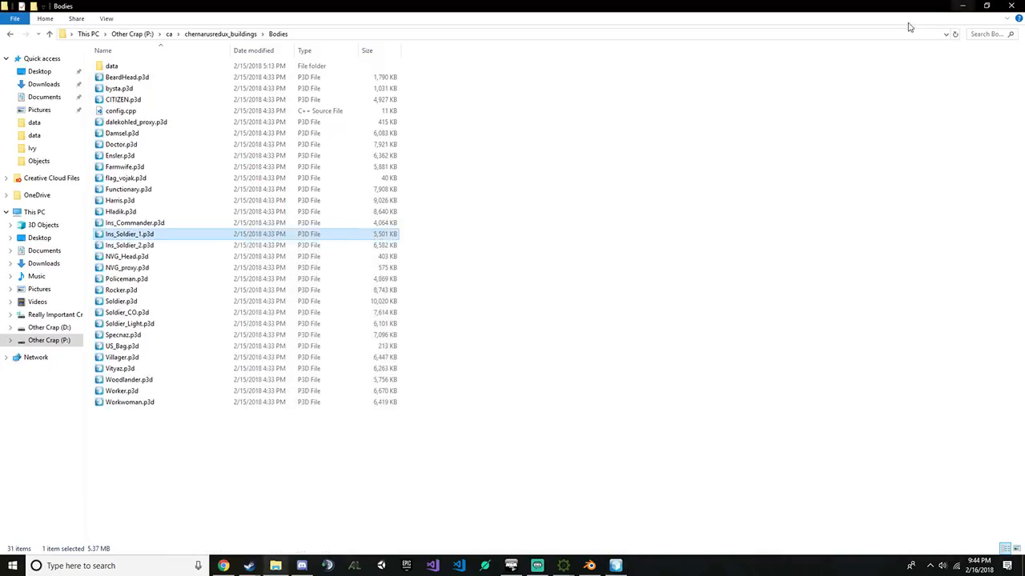
click(589, 566)
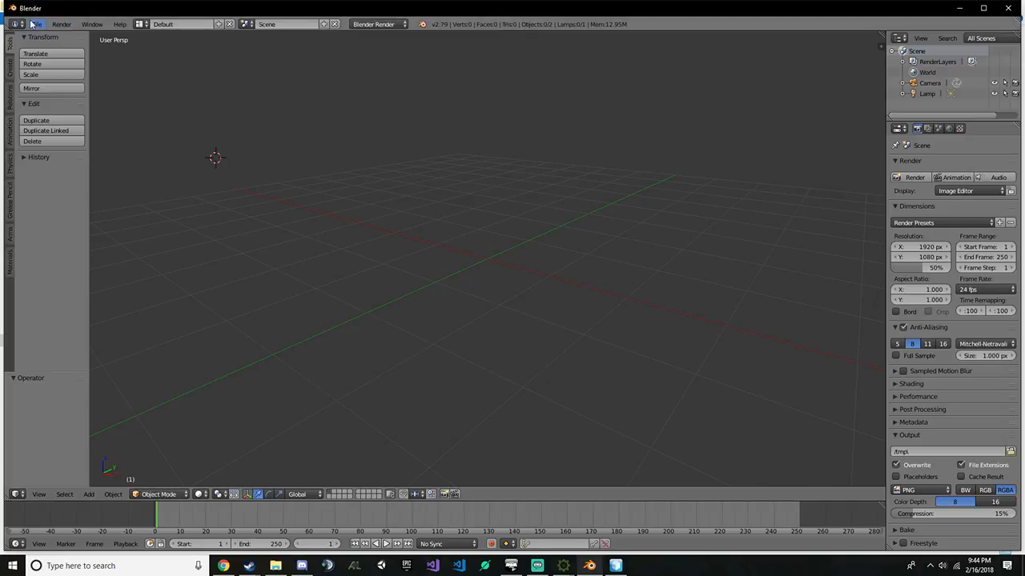
click(32, 24)
mouse_move(82, 231)
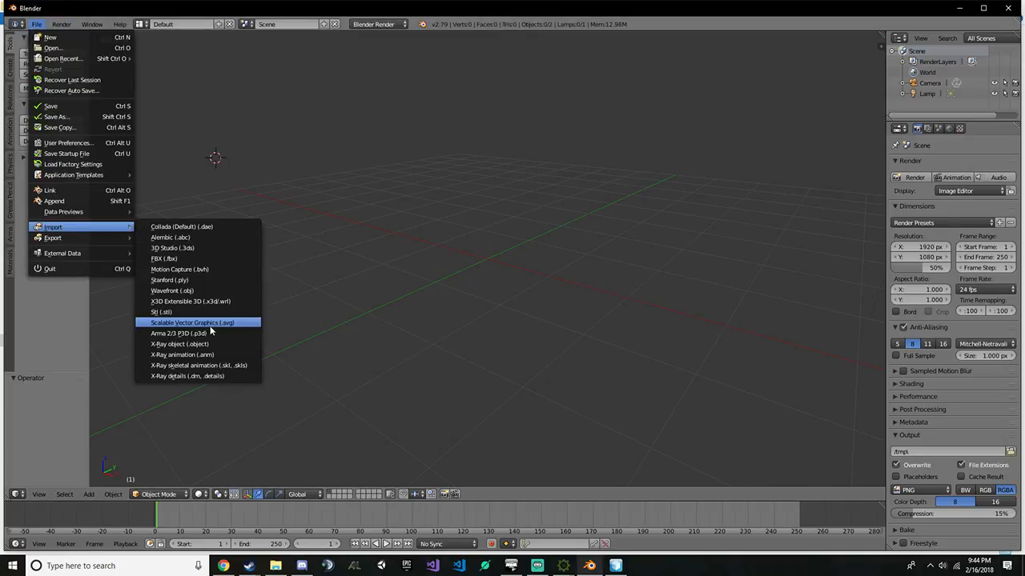
click(191, 258)
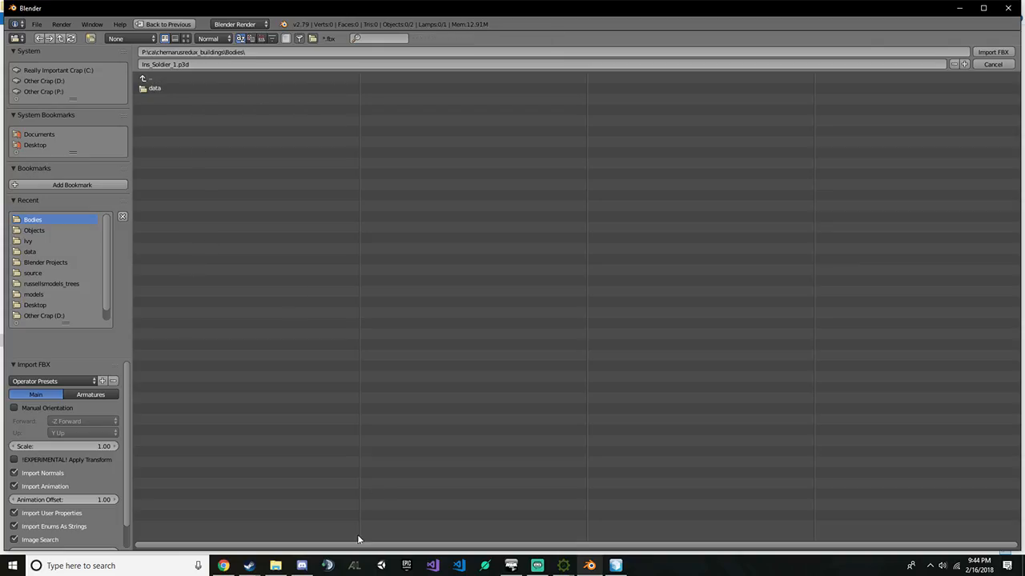
Copy the address of the Desktop folder in File Explorer and return to Blender's import browser
click(276, 566)
click(44, 72)
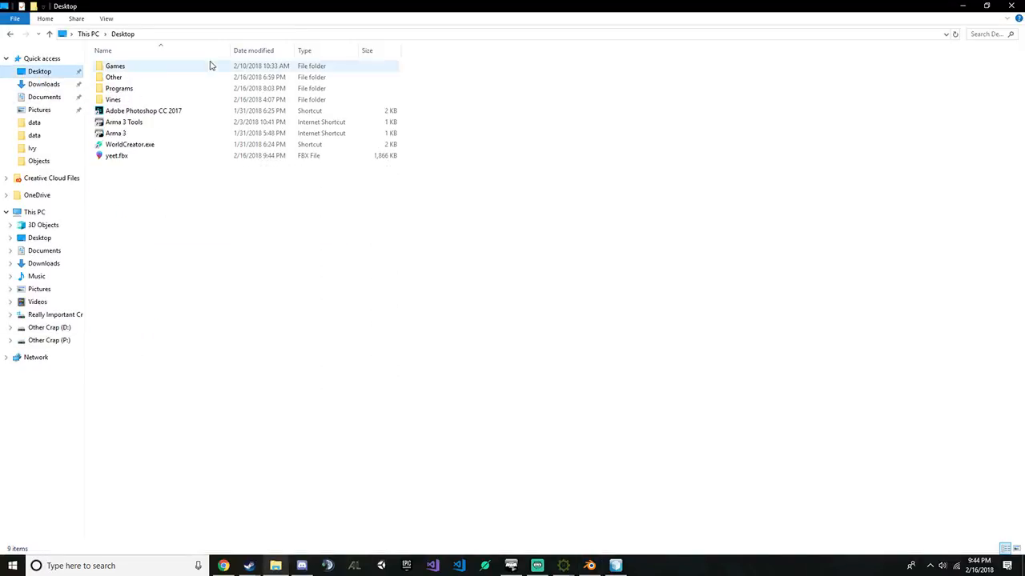
click(213, 34)
right_click(222, 36)
click(240, 71)
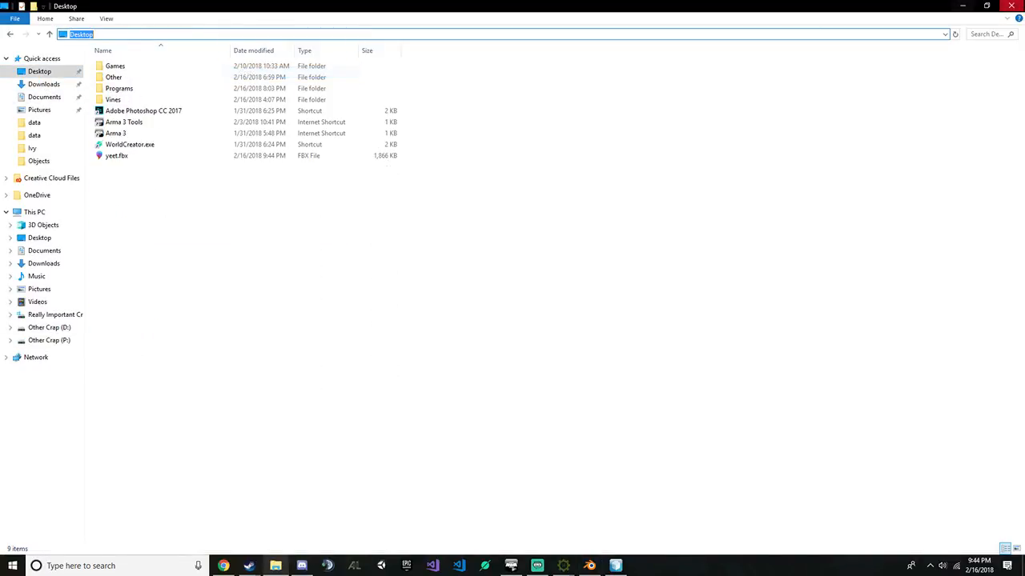
click(963, 5)
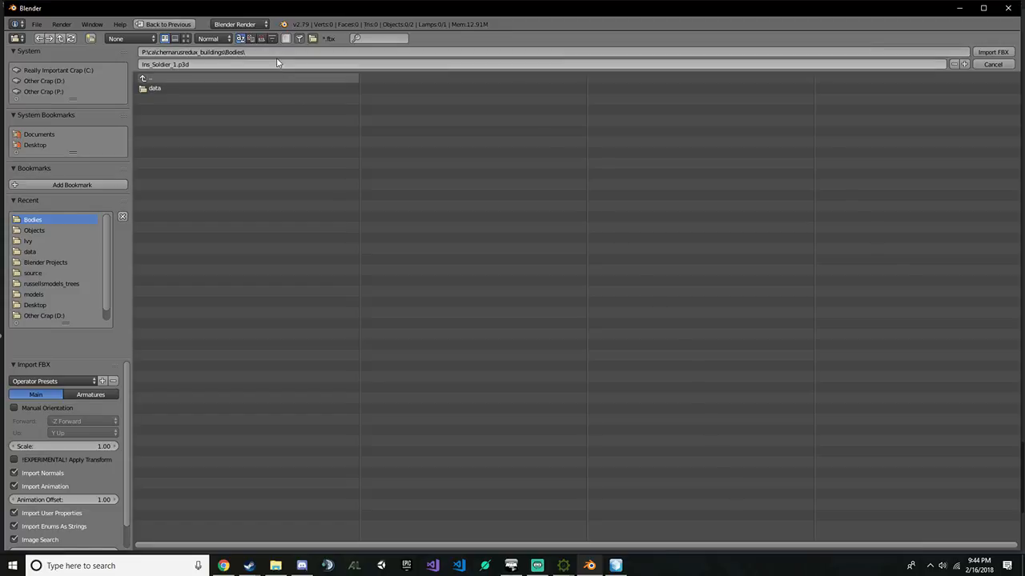
Set the FBX import location to the Desktop folder and try to import yeet.fbx
click(274, 53)
text(Desktop)
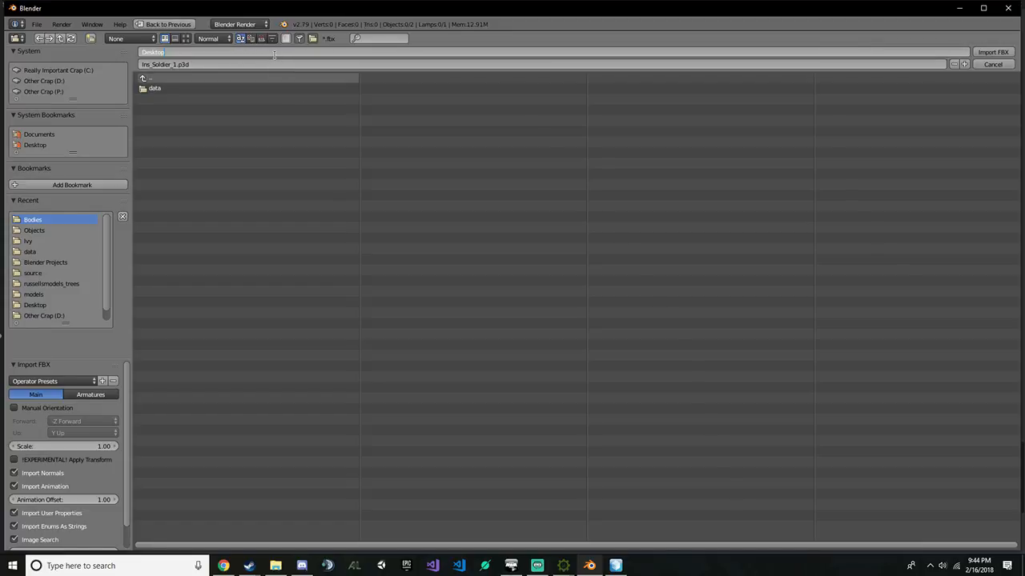
key(Return)
click(48, 144)
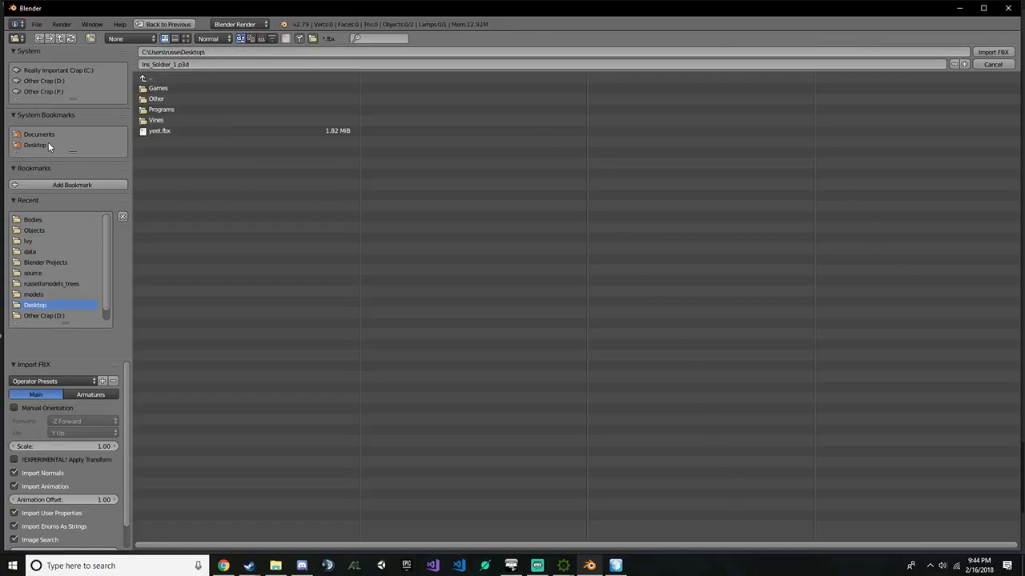
double_click(201, 134)
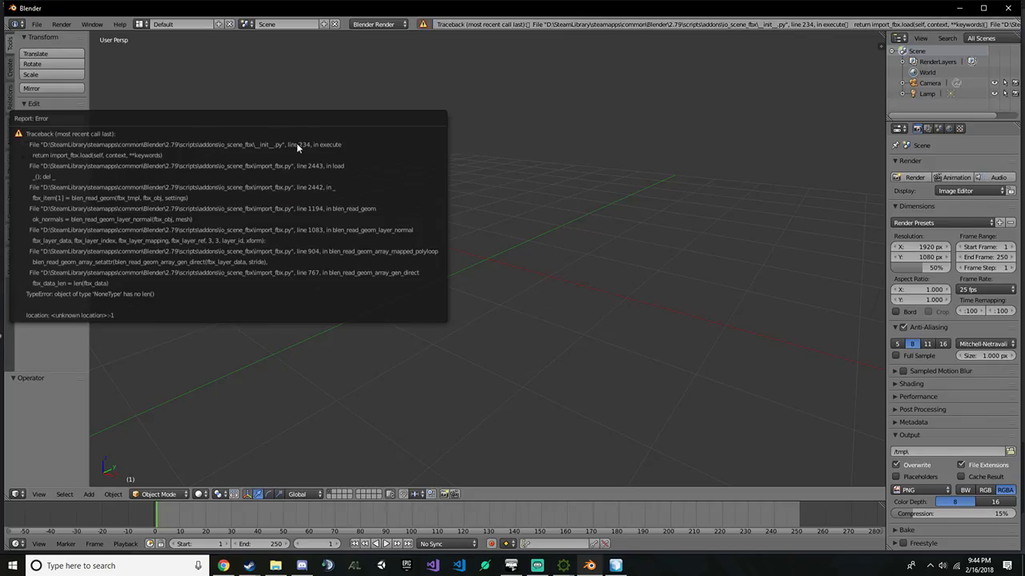
middle_drag(134, 322, 357, 374)
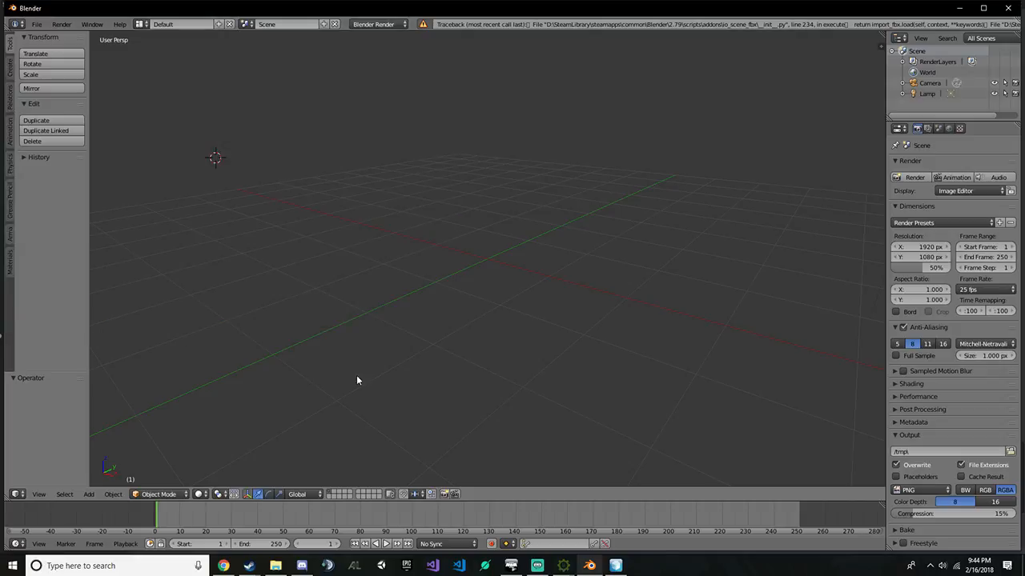
In Object Builder, export the soldier as FBX over yeet.fbx on the Desktop, with the current LOD only and no splitting into separate objects
click(615, 566)
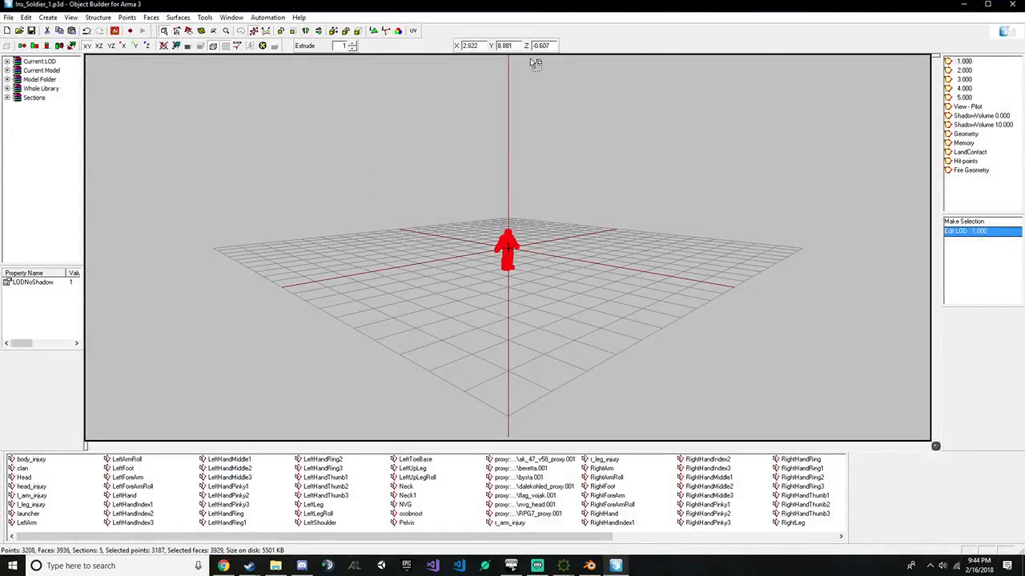
scroll(384, 315, up, 3)
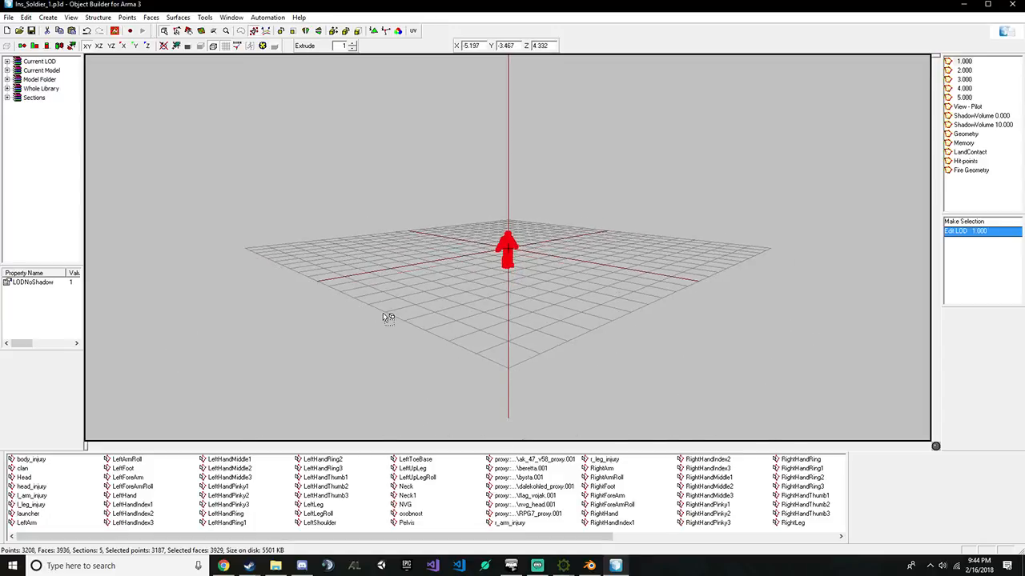
scroll(366, 297, down, 3)
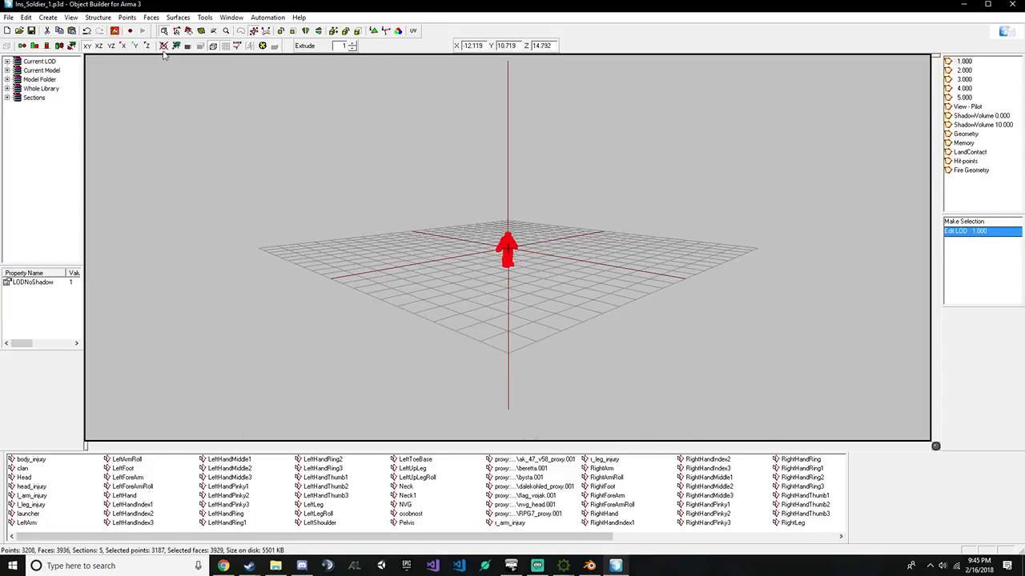
click(7, 18)
mouse_move(75, 121)
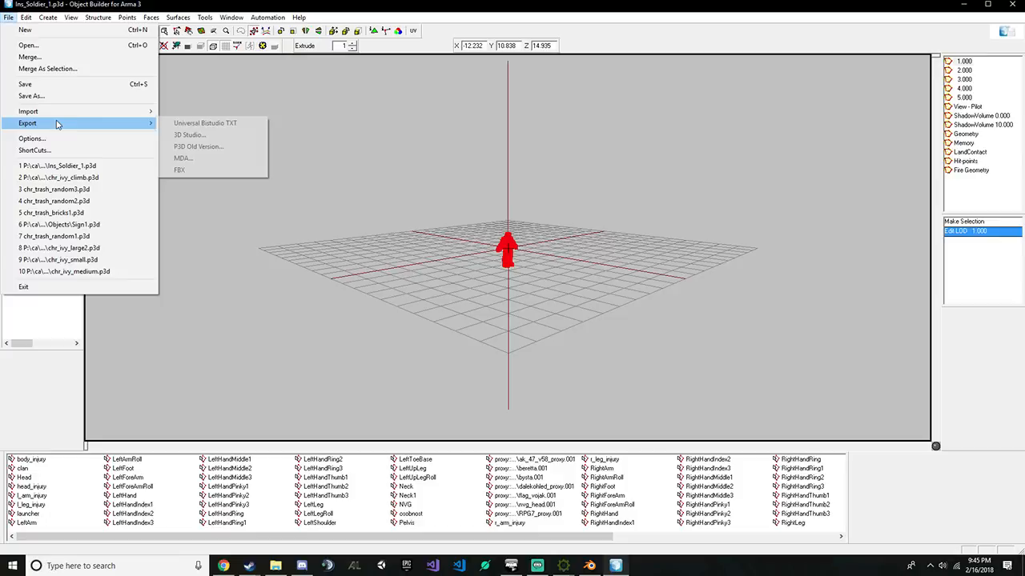
click(203, 172)
double_click(566, 332)
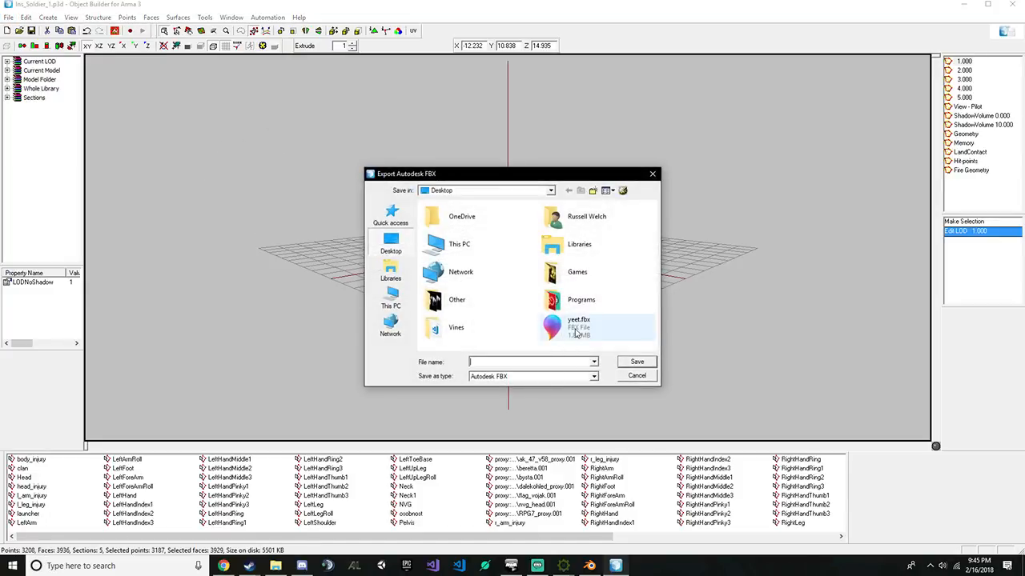
click(554, 287)
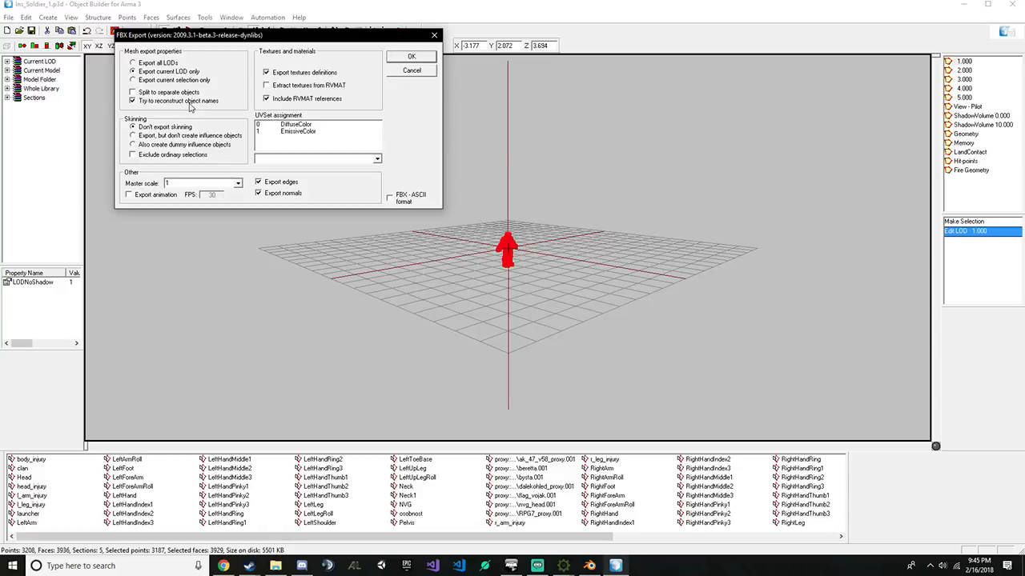
click(412, 58)
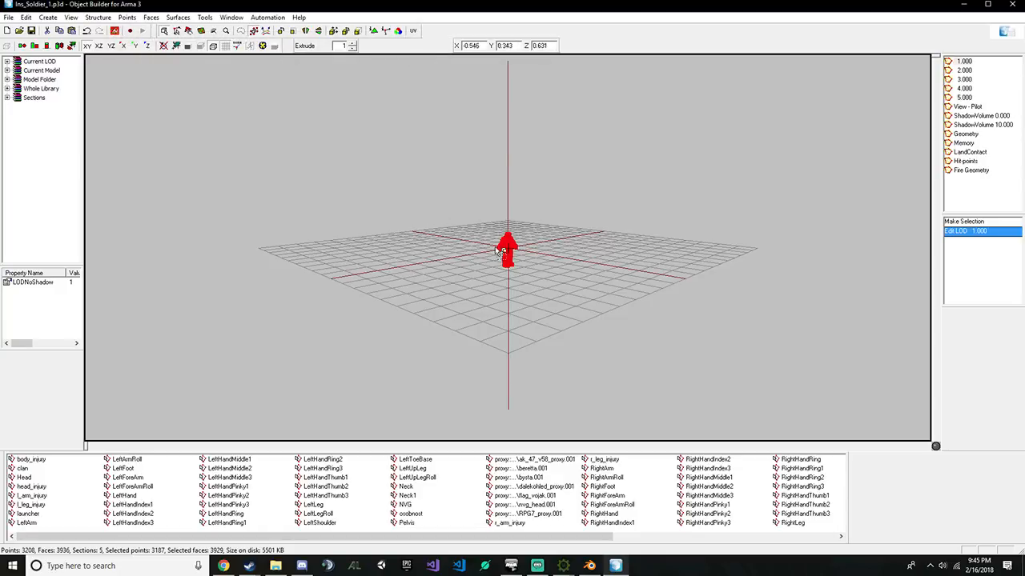
Switch to Blender and import the re-exported yeet.fbx from the Desktop
click(589, 566)
click(37, 24)
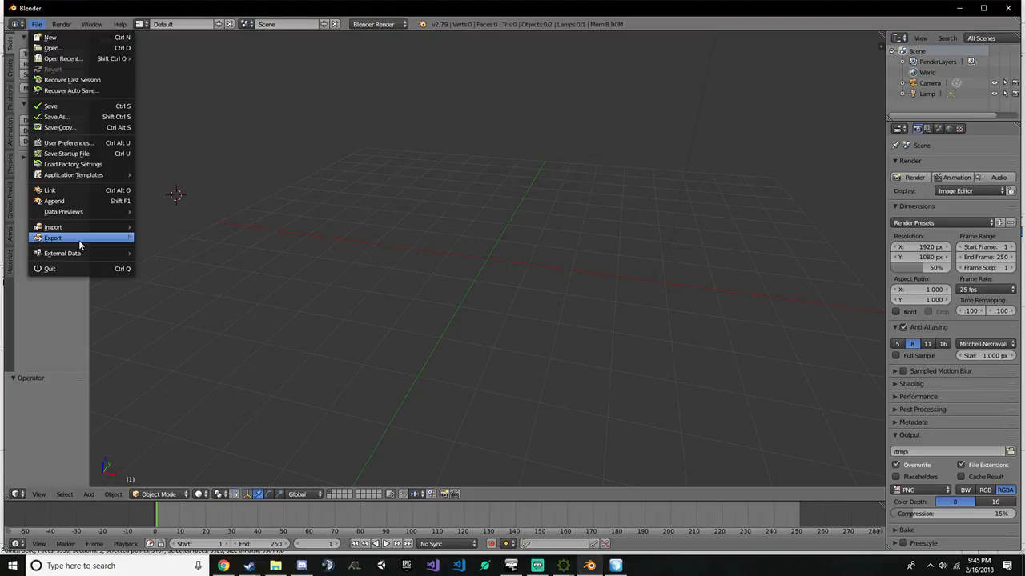
mouse_move(80, 229)
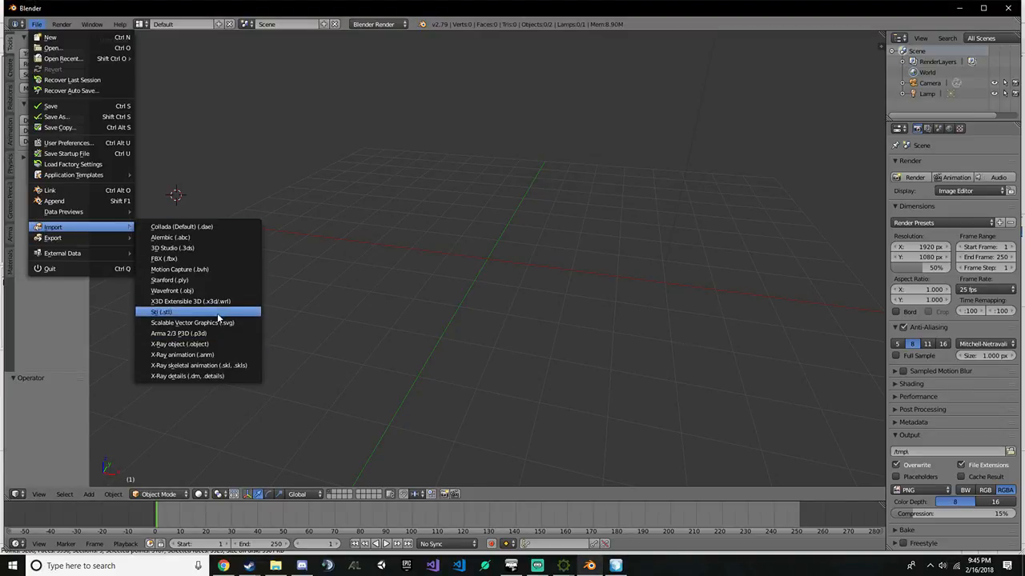
click(218, 259)
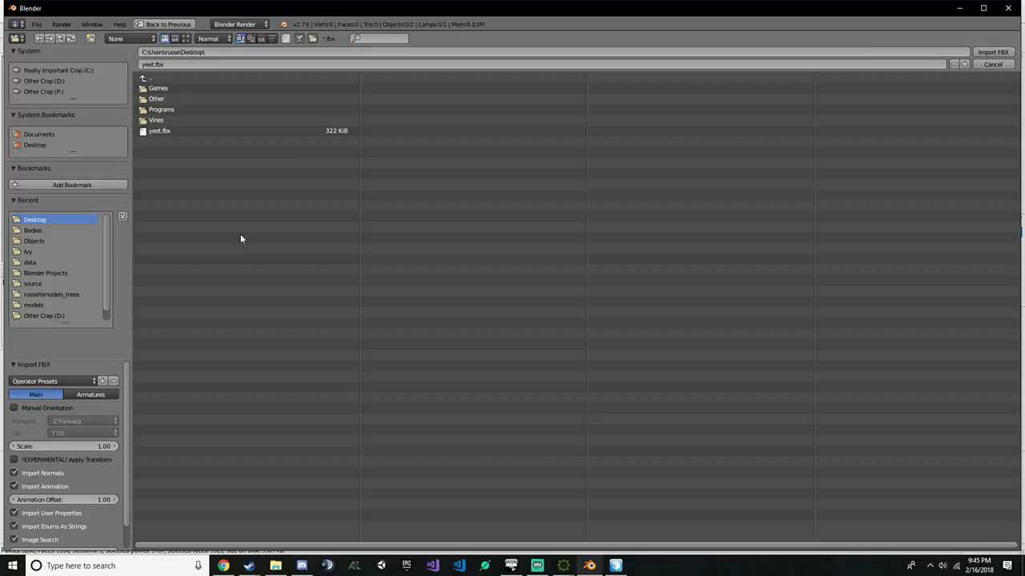
click(197, 130)
double_click(197, 130)
scroll(508, 278, up, 20)
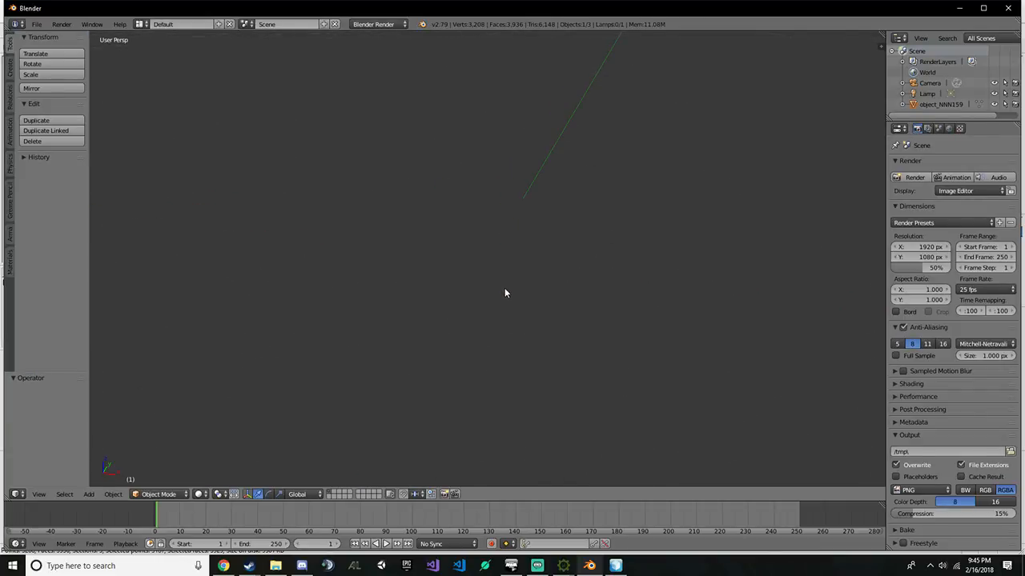
scroll(505, 293, down, 15)
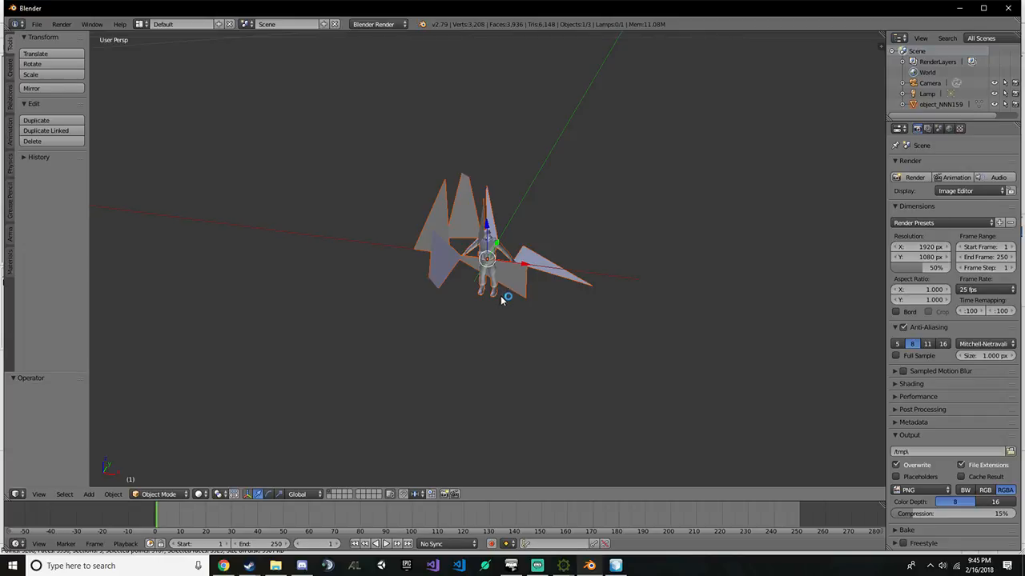
Scale the imported soldier model up uniformly by a factor of about 218
scroll(499, 303, up, 5)
scroll(499, 301, down, 5)
scroll(498, 299, up, 5)
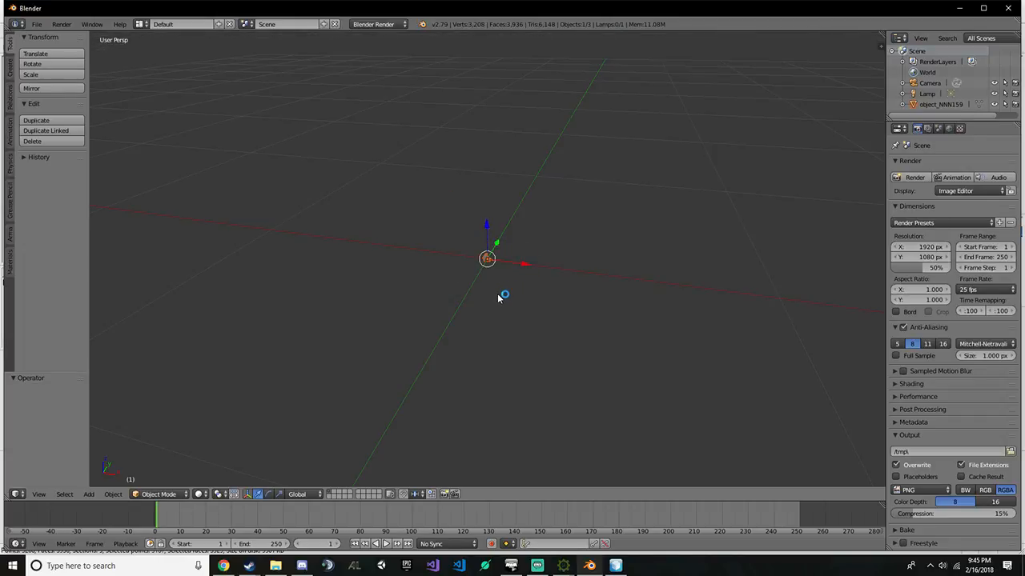
scroll(513, 308, down, 5)
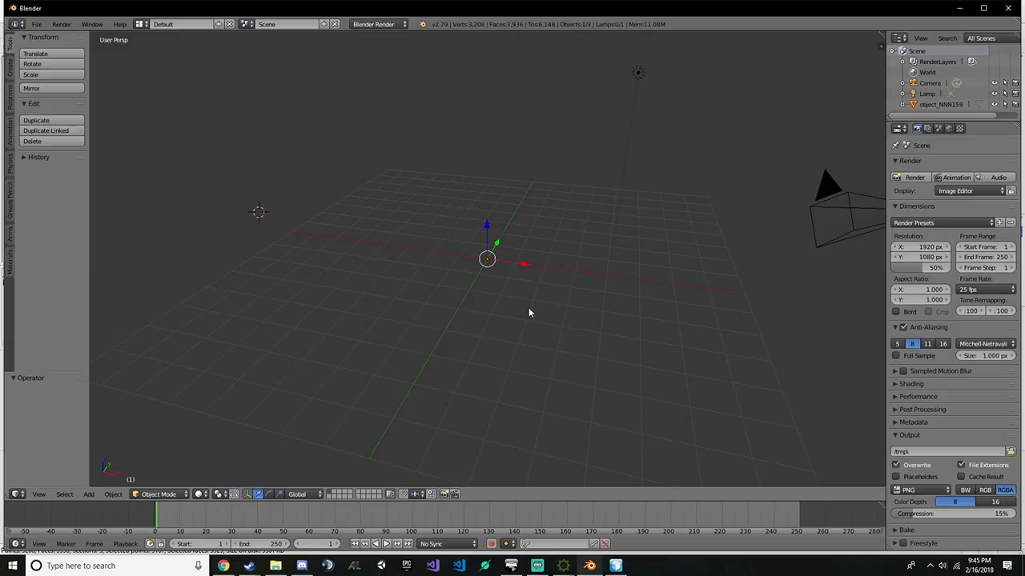
key(s)
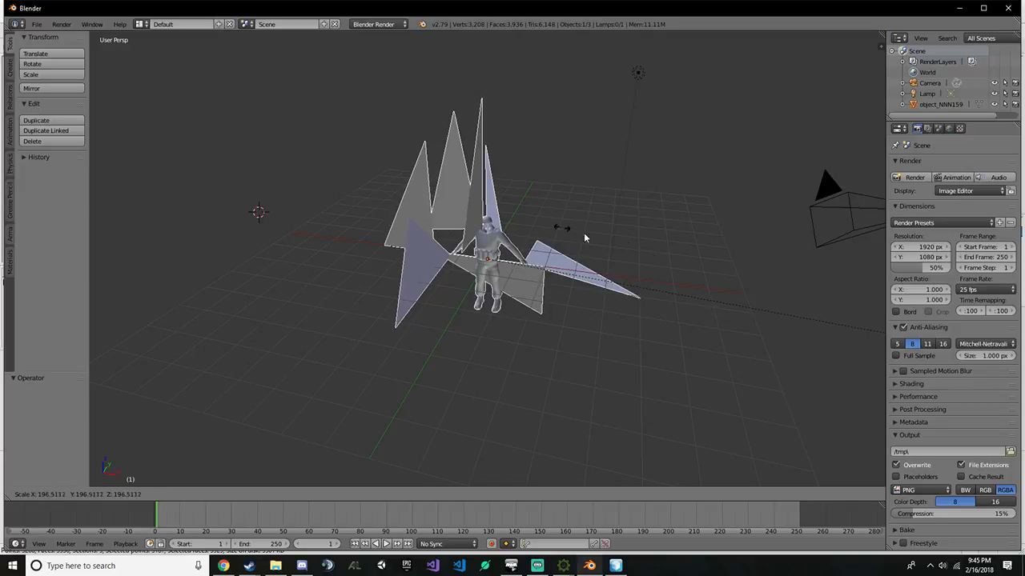
click(264, 373)
scroll(353, 341, up, 2)
middle_drag(353, 341, 518, 234)
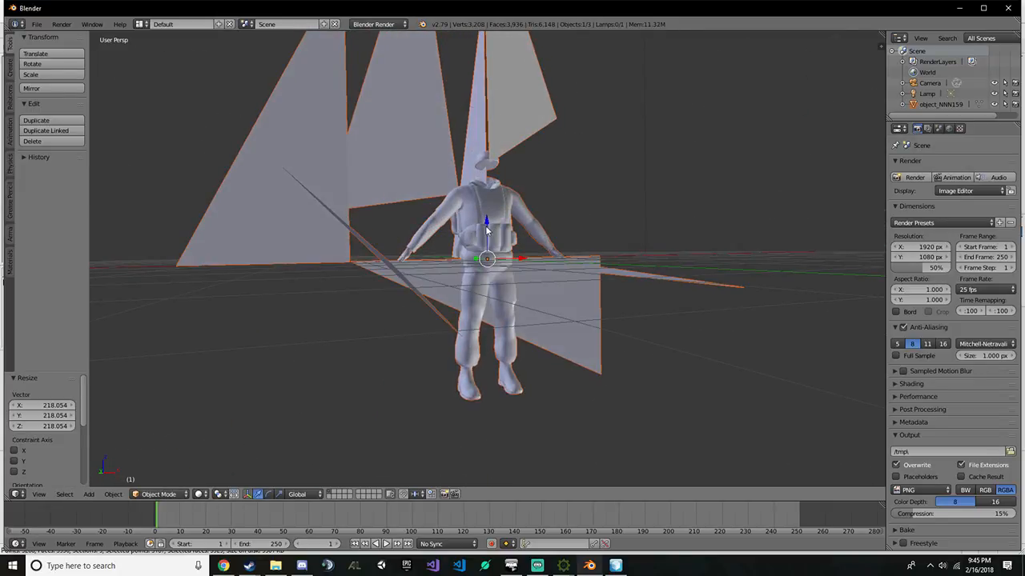
Raise the soldier 2 units along the Z axis and inspect its mesh from the front and side
ctrl+drag(487, 225, 593, 127)
middle_drag(593, 132, 414, 292)
scroll(415, 293, up, 5)
middle_drag(418, 354, 477, 288)
scroll(471, 302, up, 5)
scroll(471, 303, down, 4)
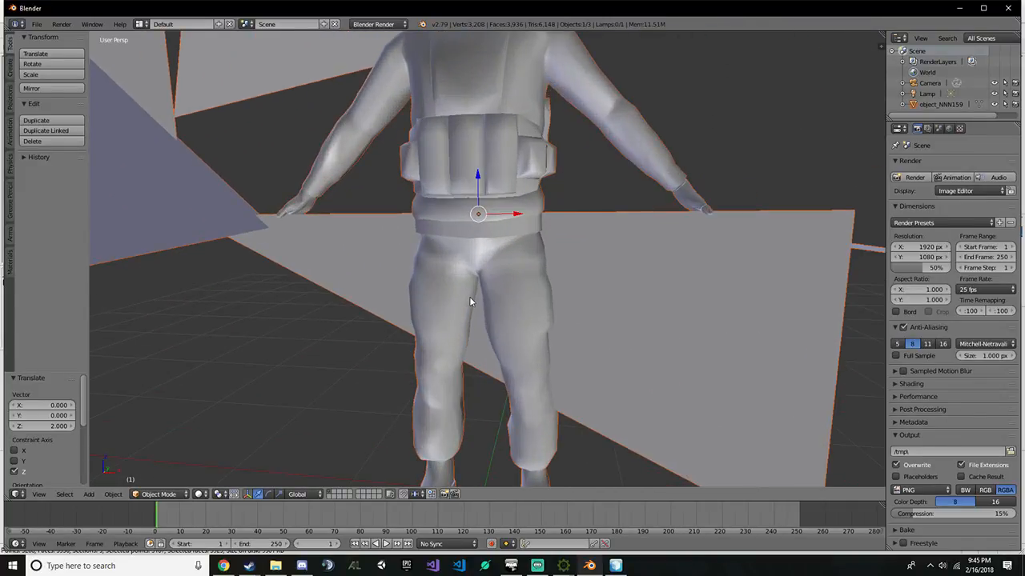
middle_drag(586, 235, 386, 233)
Delete the soldier's mesh faces in edit mode and clear the imported object from the scene
key(Tab)
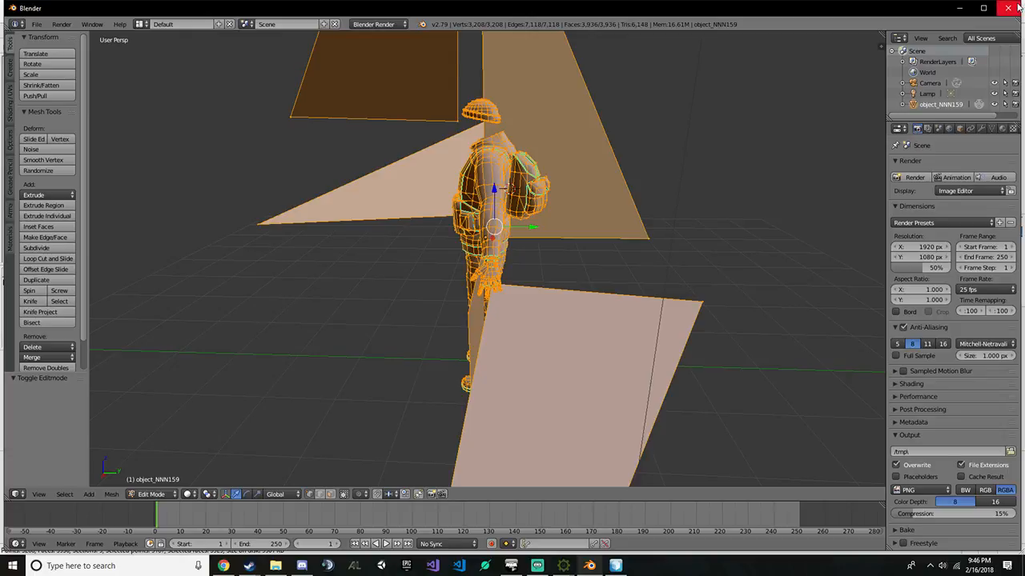
middle_drag(682, 175, 793, 142)
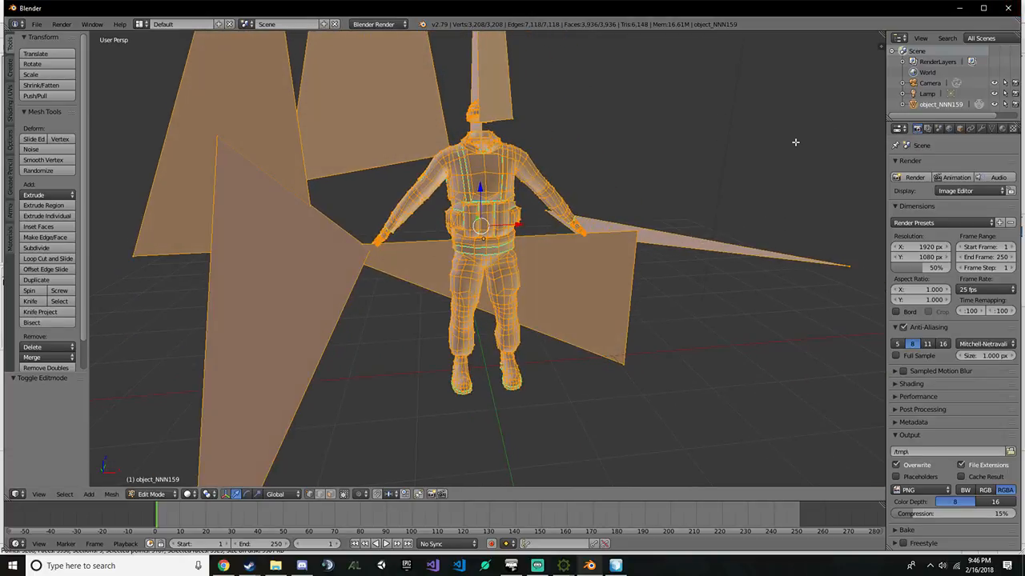
key(x)
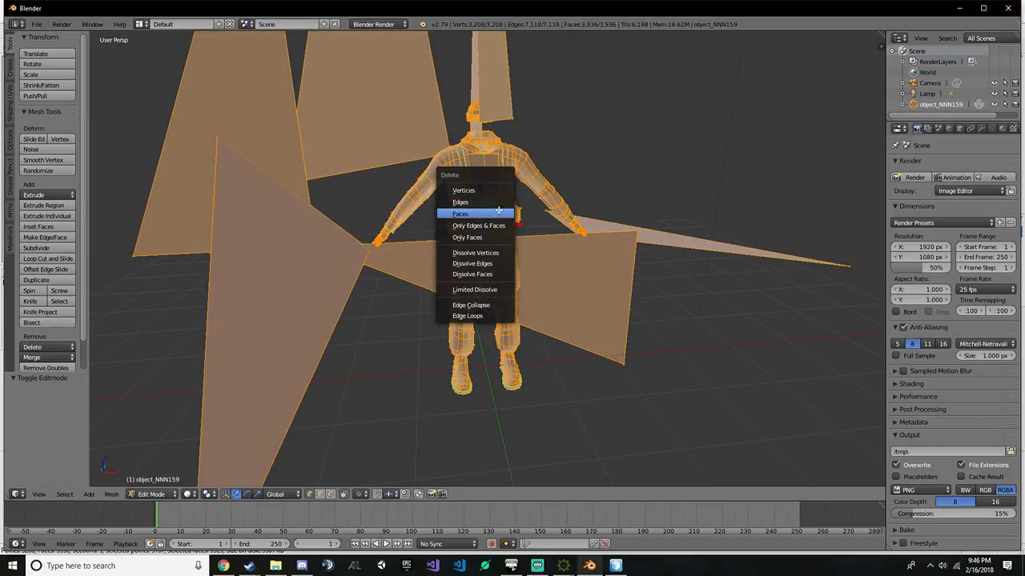
click(502, 208)
click(927, 94)
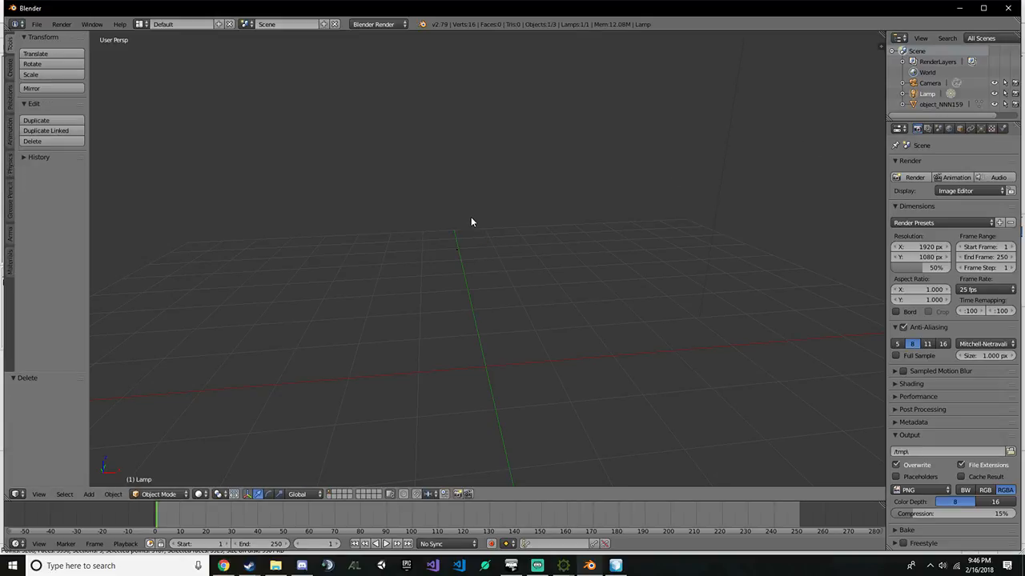
key(ctrl+z)
key(ctrl+z)
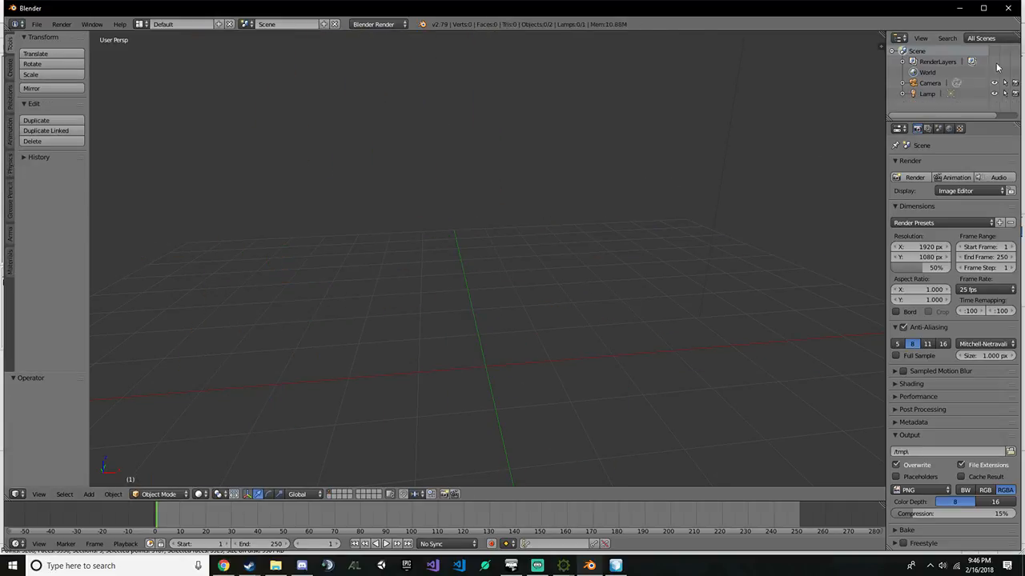
Switch to Object Builder and start an FBX export of the soldier, replacing yeet.fbx on the Desktop
click(963, 8)
scroll(560, 218, up, 6)
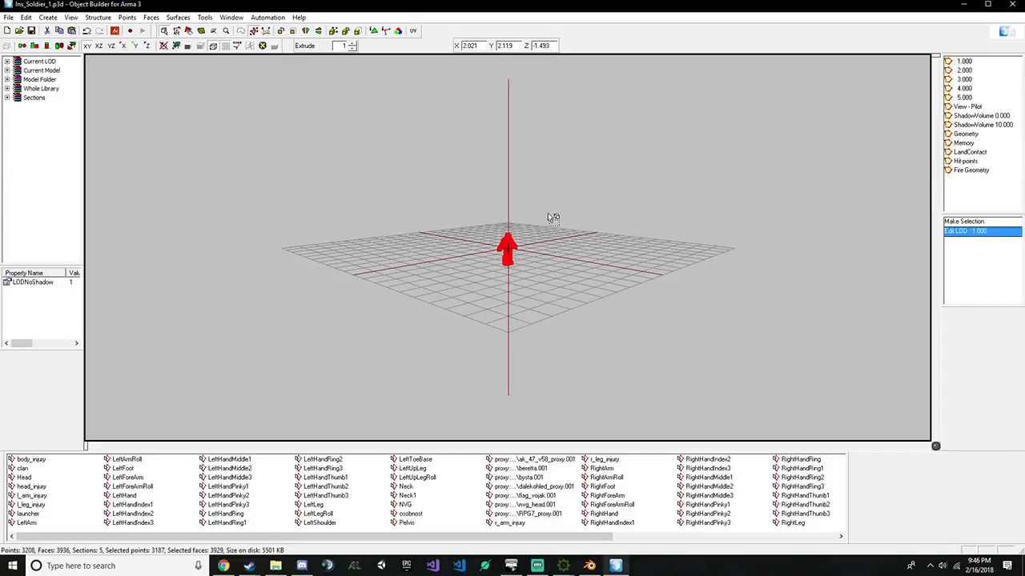
scroll(528, 207, down, 6)
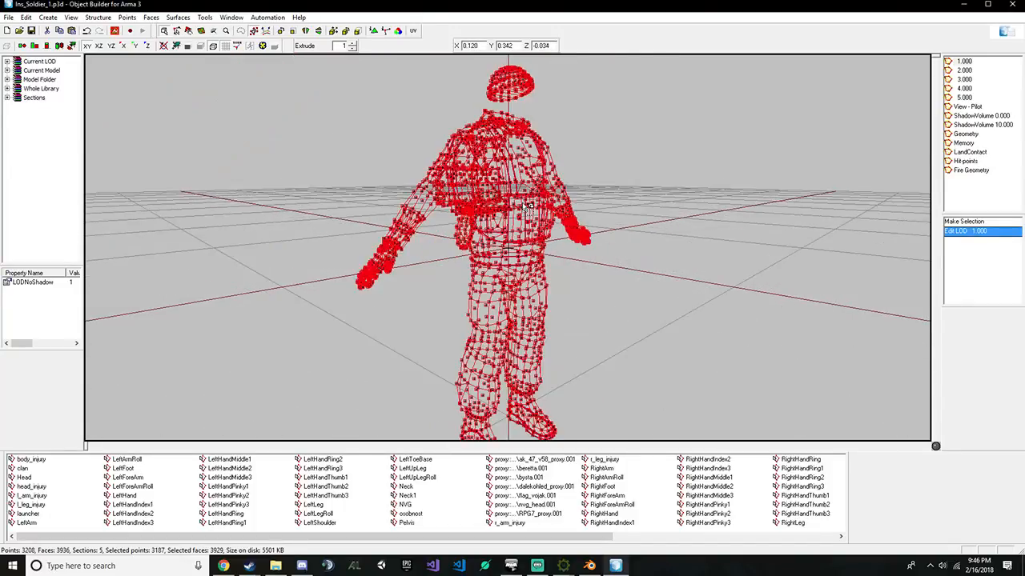
scroll(528, 209, up, 5)
scroll(526, 216, down, 7)
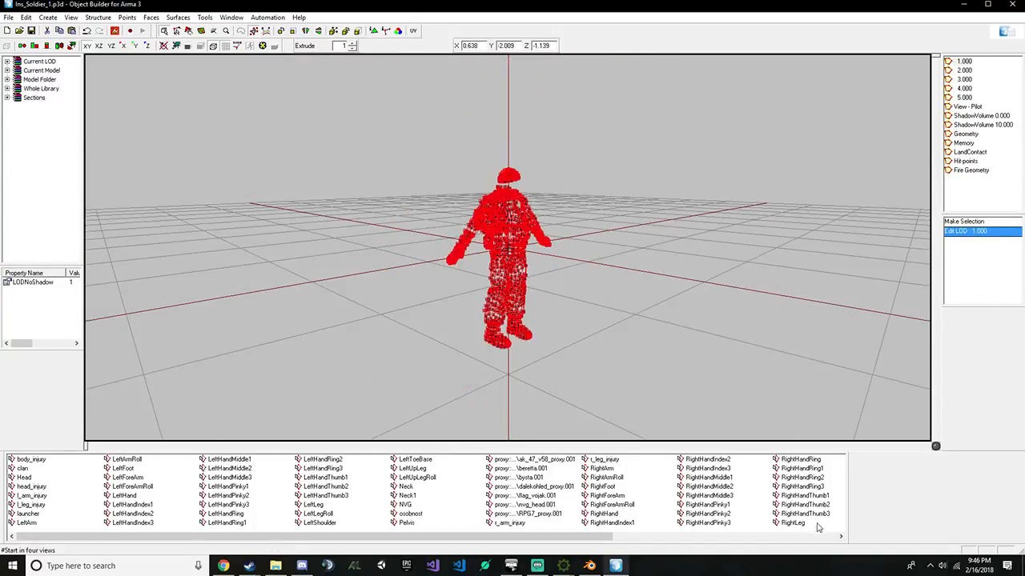
click(6, 17)
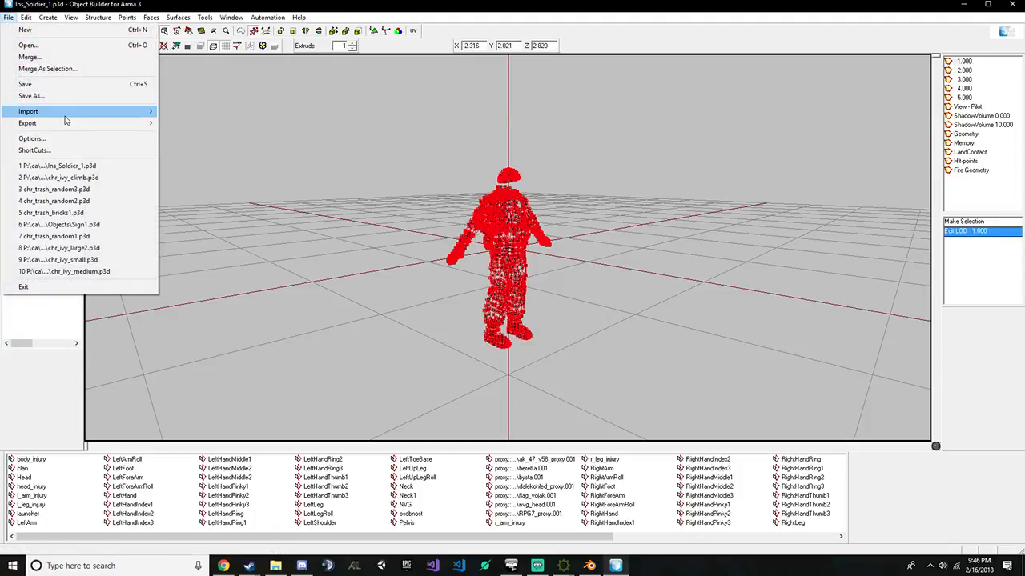
mouse_move(67, 123)
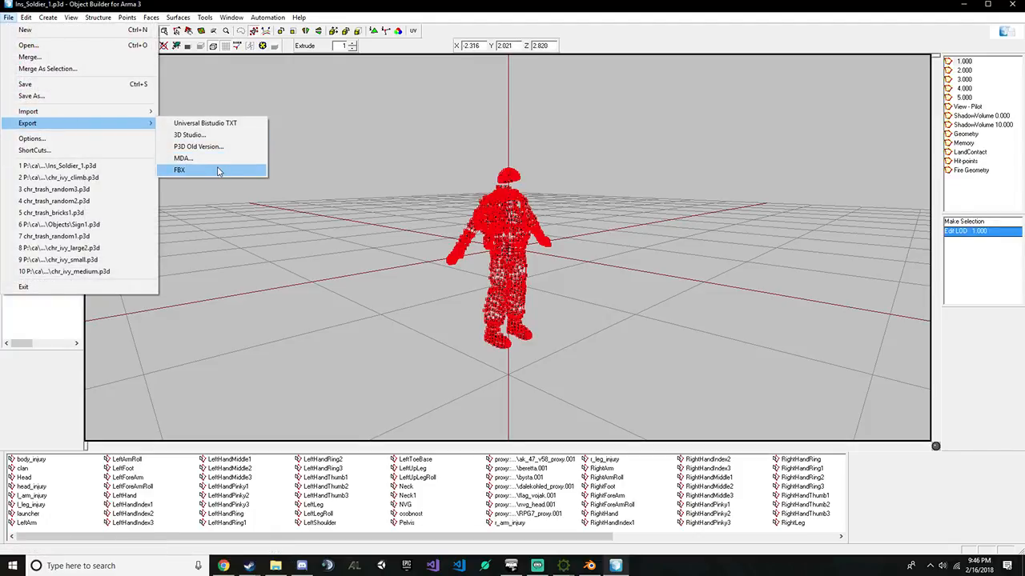
click(219, 171)
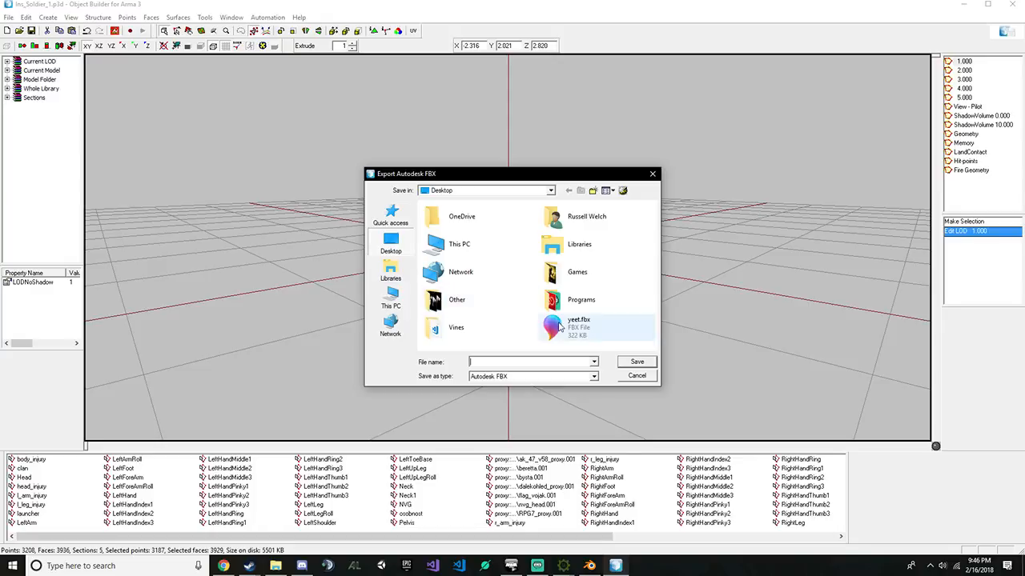
click(601, 328)
click(637, 363)
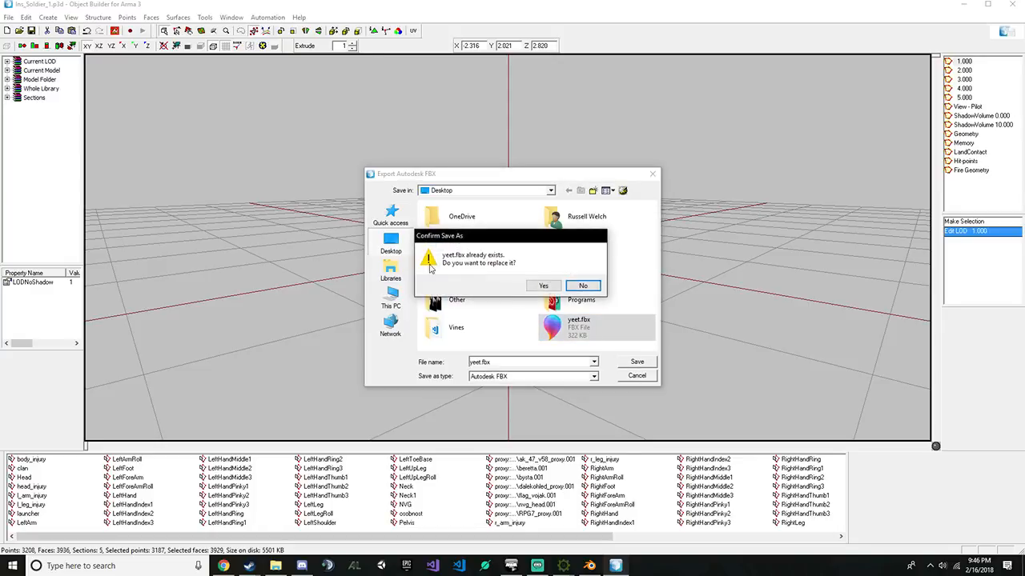
click(543, 287)
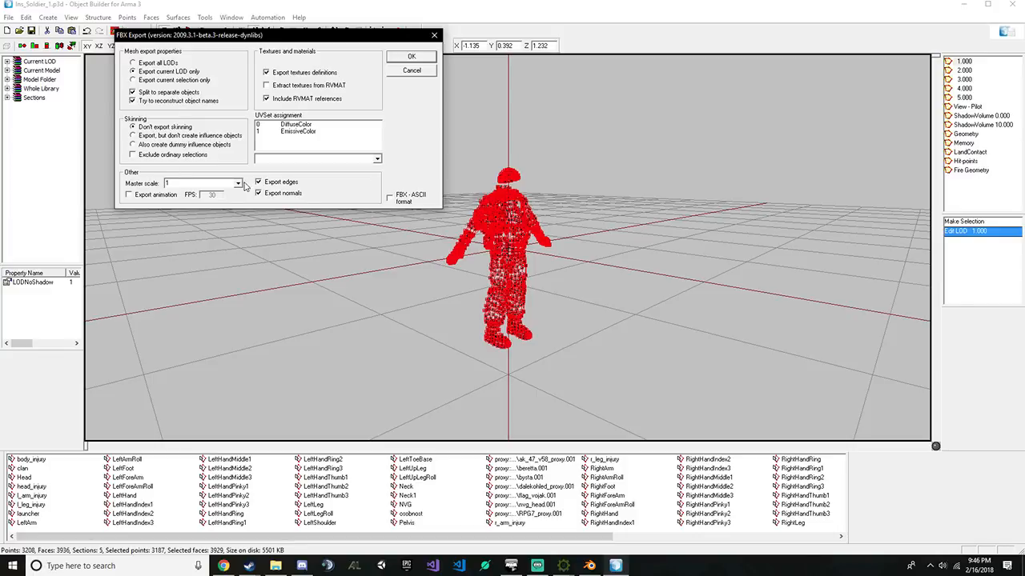
Choose another master scale and run the FBX export with current LOD only and splitting into separate objects
click(238, 183)
click(213, 244)
click(428, 60)
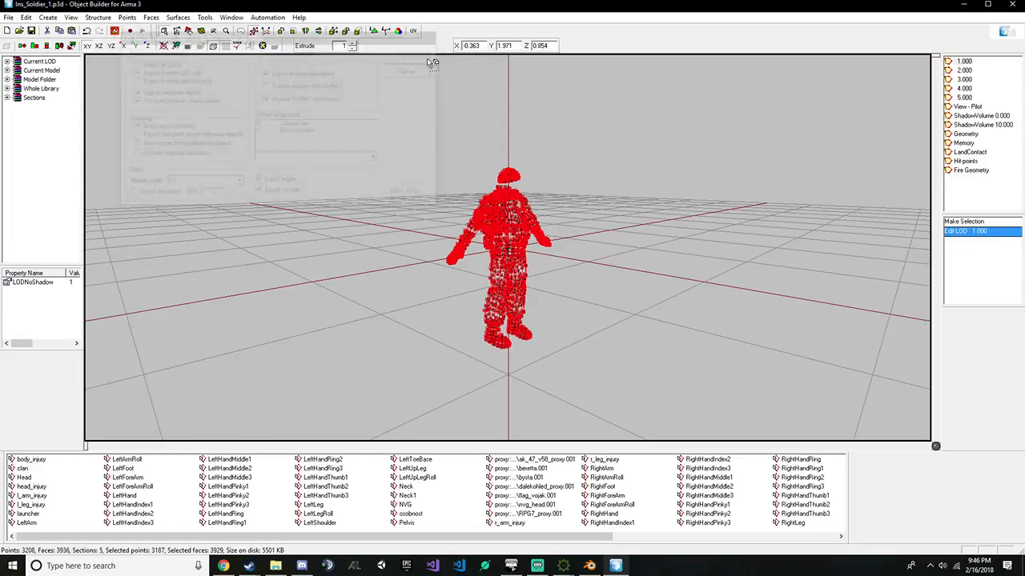
Switch to Blender and try to import the newly exported yeet.fbx from the Desktop
click(589, 566)
click(36, 24)
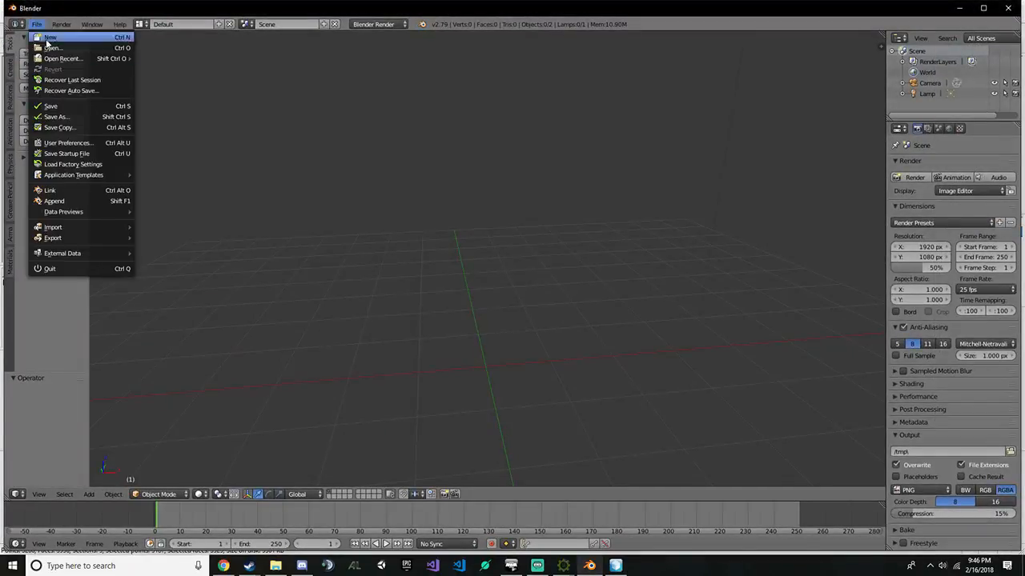
mouse_move(86, 231)
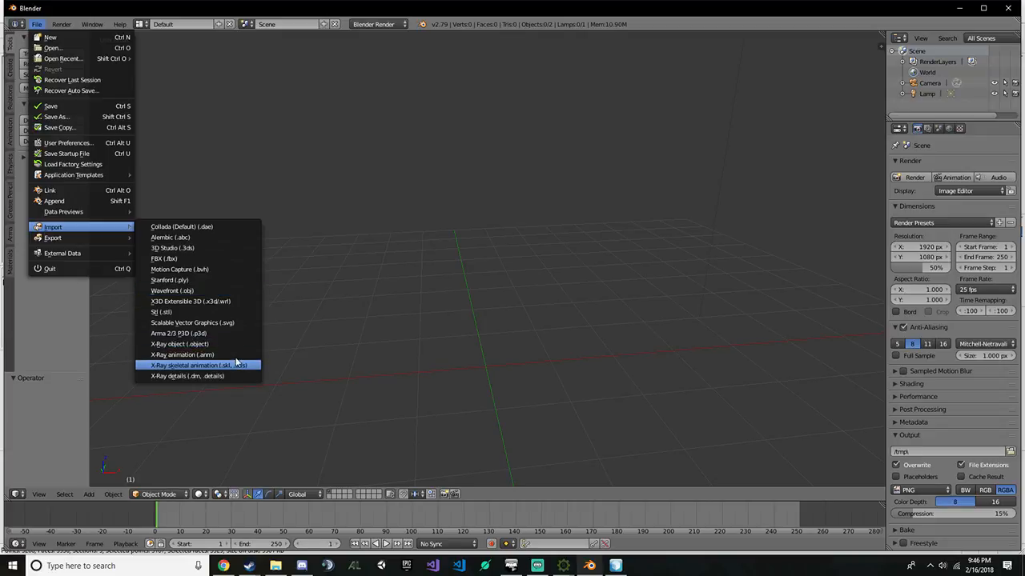
click(217, 259)
double_click(193, 130)
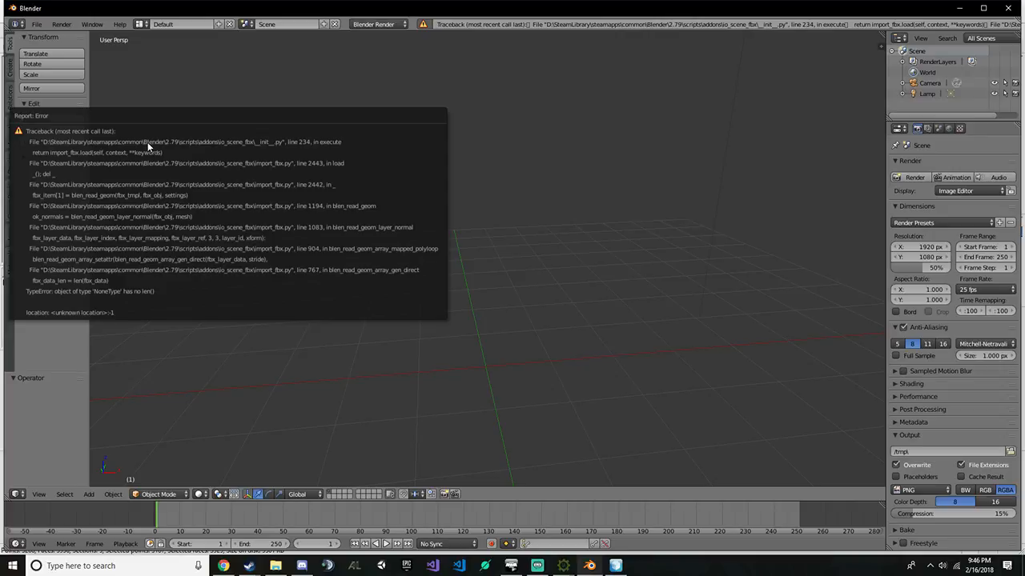
Retry the FBX import of yeet.fbx with the same settings and look over the scene
click(37, 24)
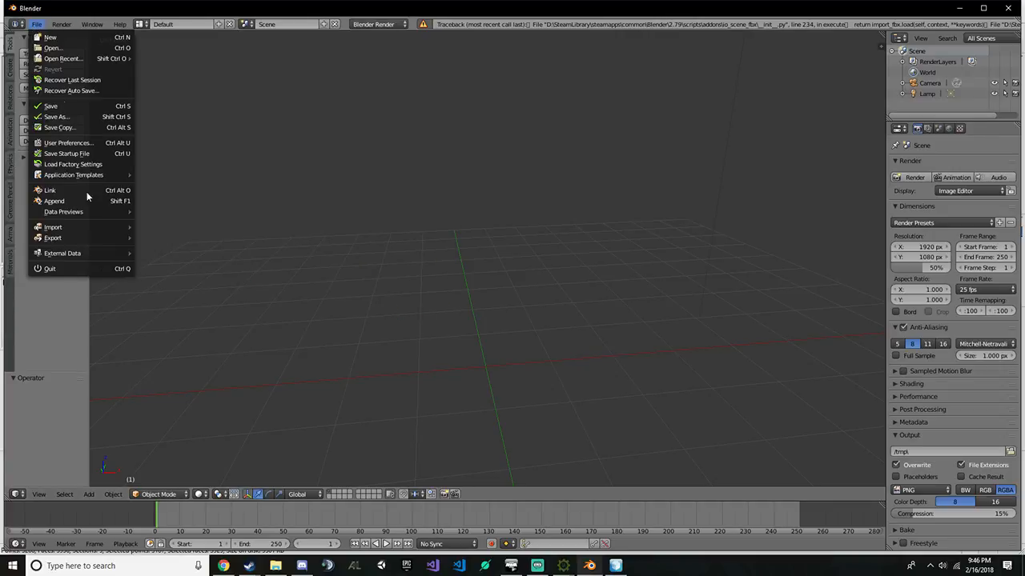
mouse_move(86, 229)
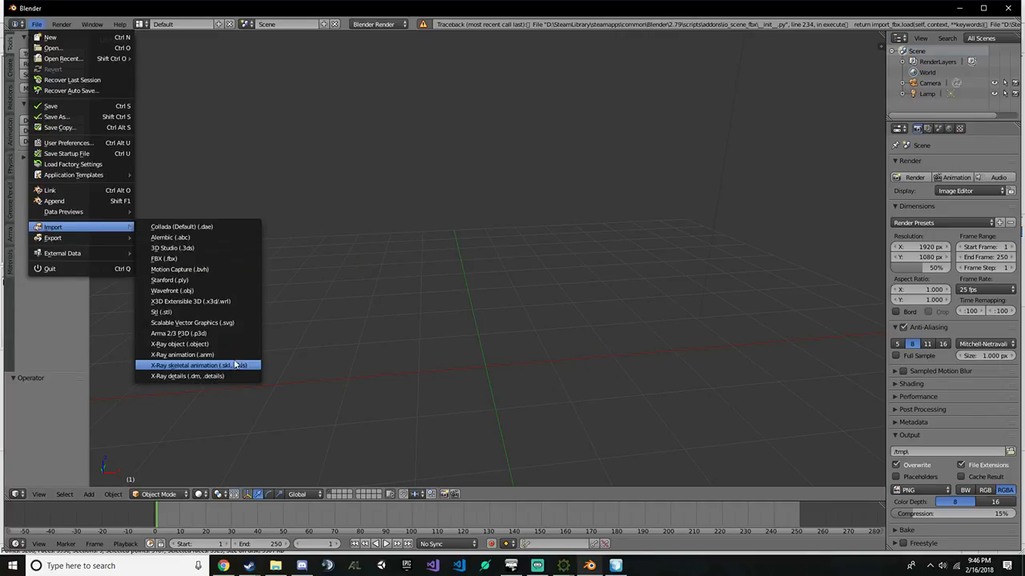
click(211, 259)
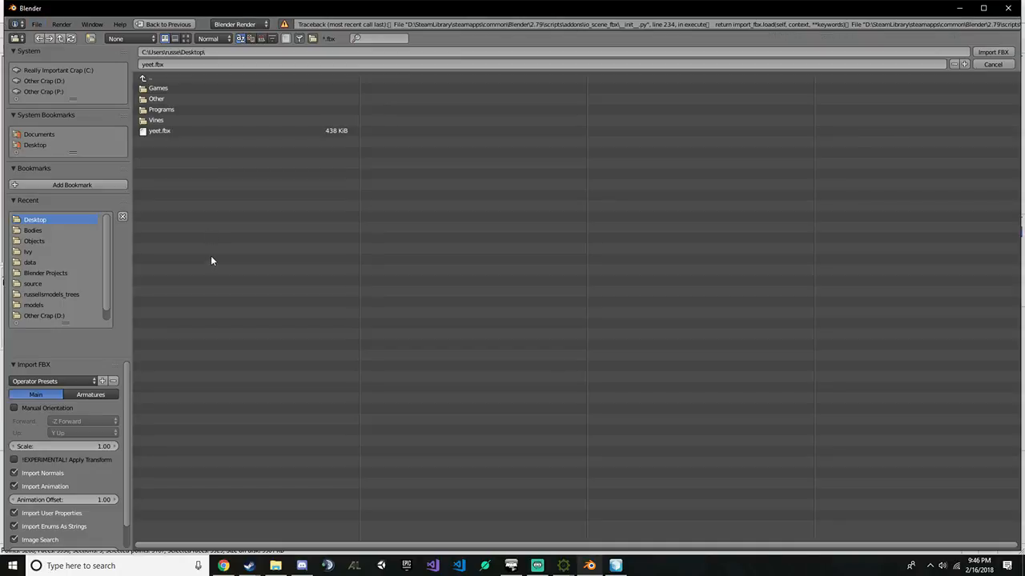
double_click(161, 131)
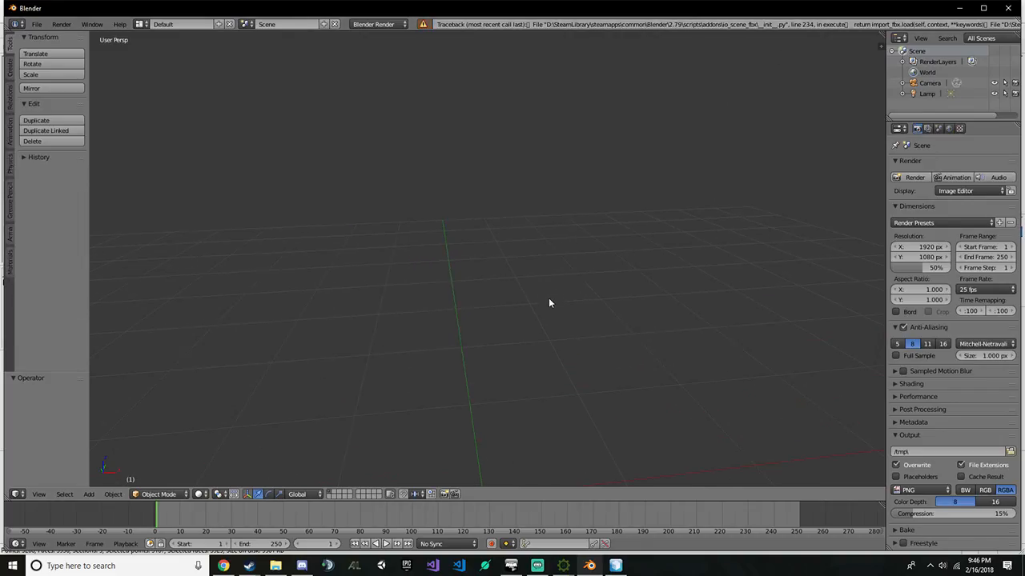
middle_drag(542, 318, 565, 471)
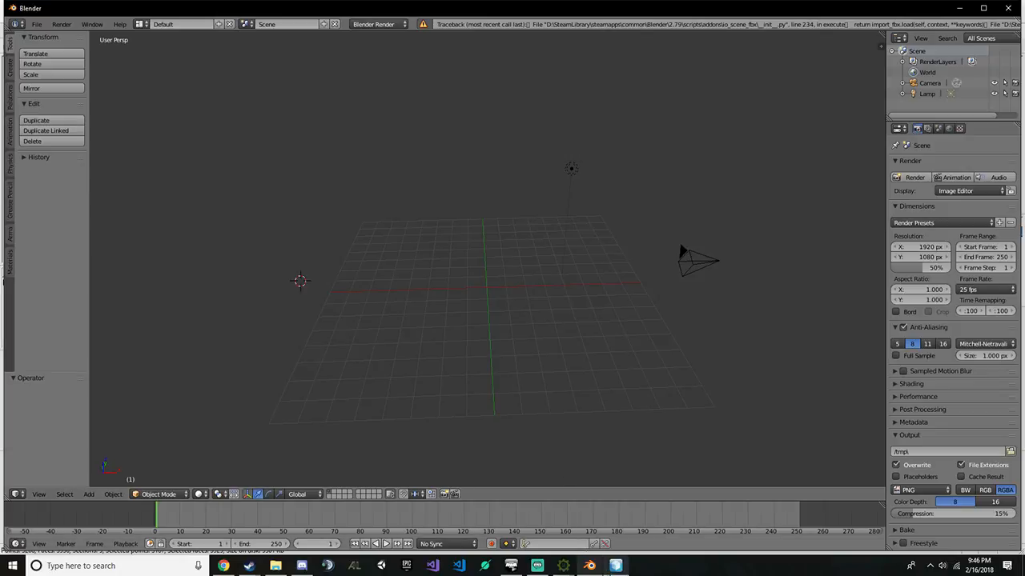
In Object Builder, examine the soldier's coarser LODs, both ShadowVolume LODs and the View - Pilot LOD
click(615, 566)
scroll(663, 276, up, 3)
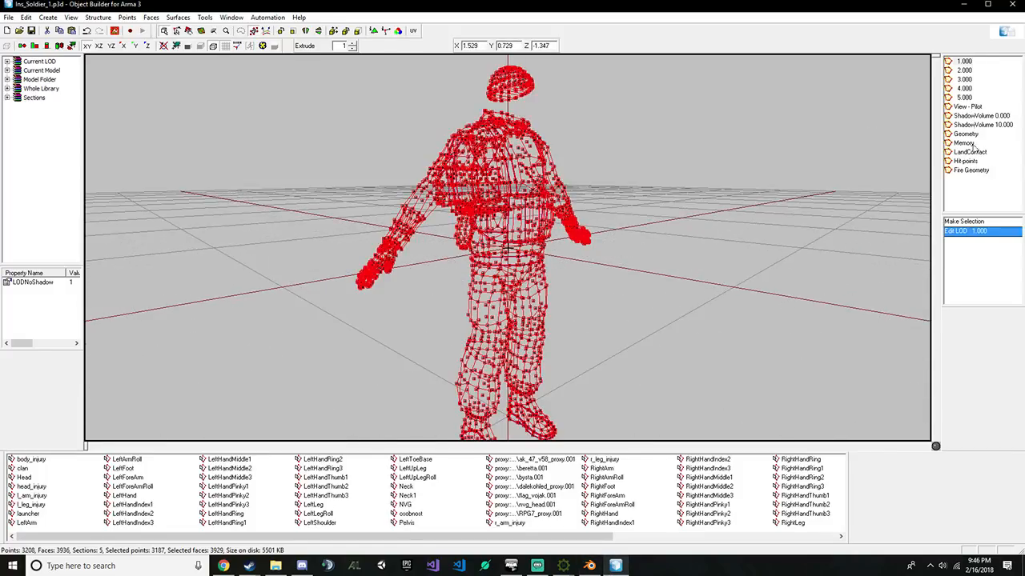
right_click(965, 63)
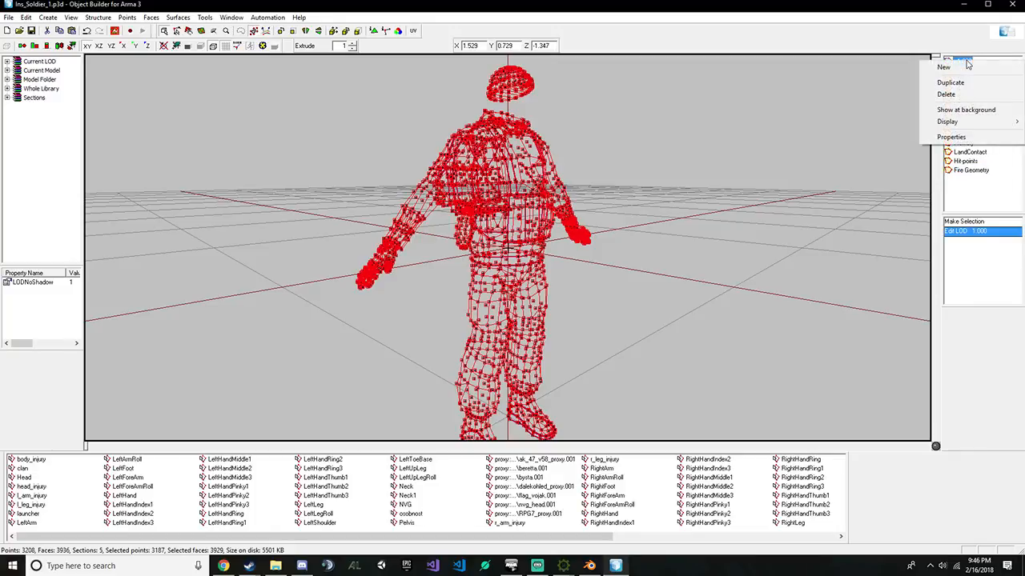
key(Escape)
click(964, 79)
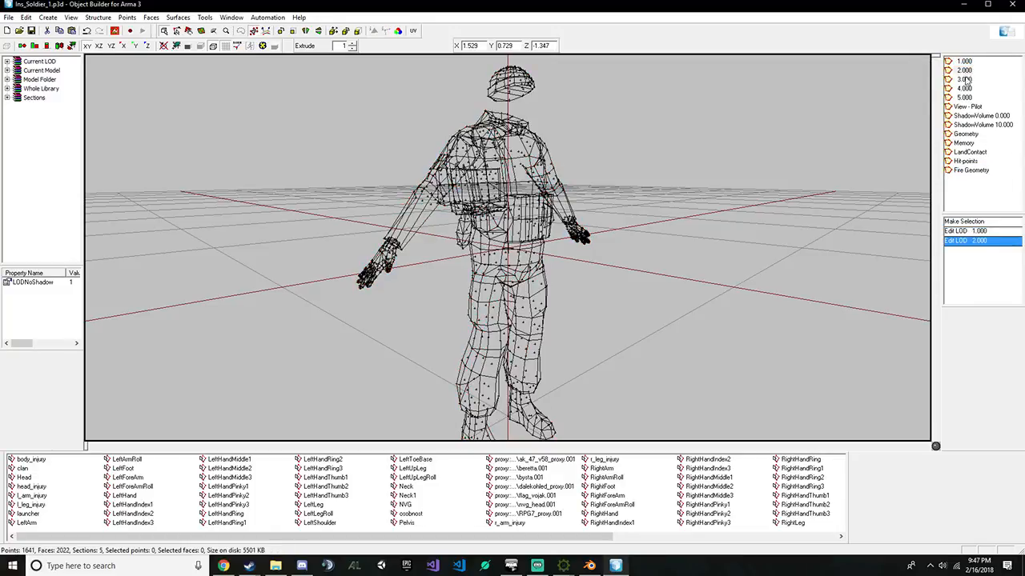
click(964, 88)
click(965, 98)
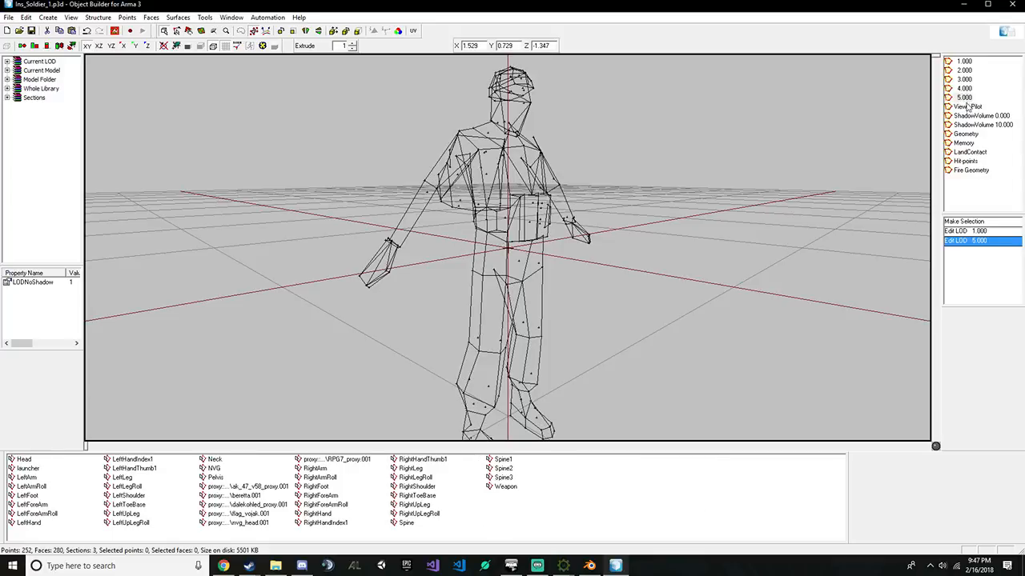
click(974, 116)
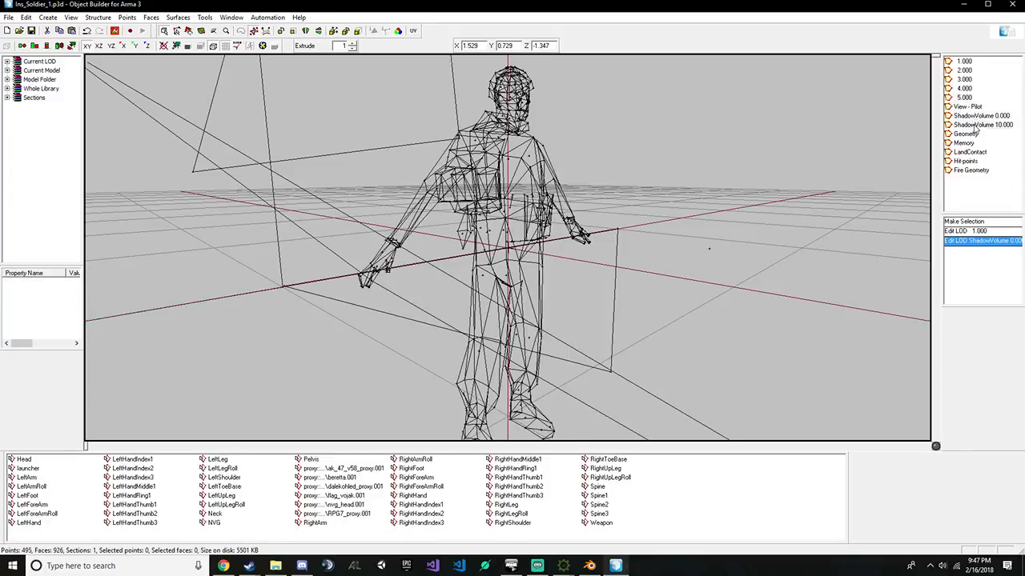
click(977, 124)
key(Up)
key(Up)
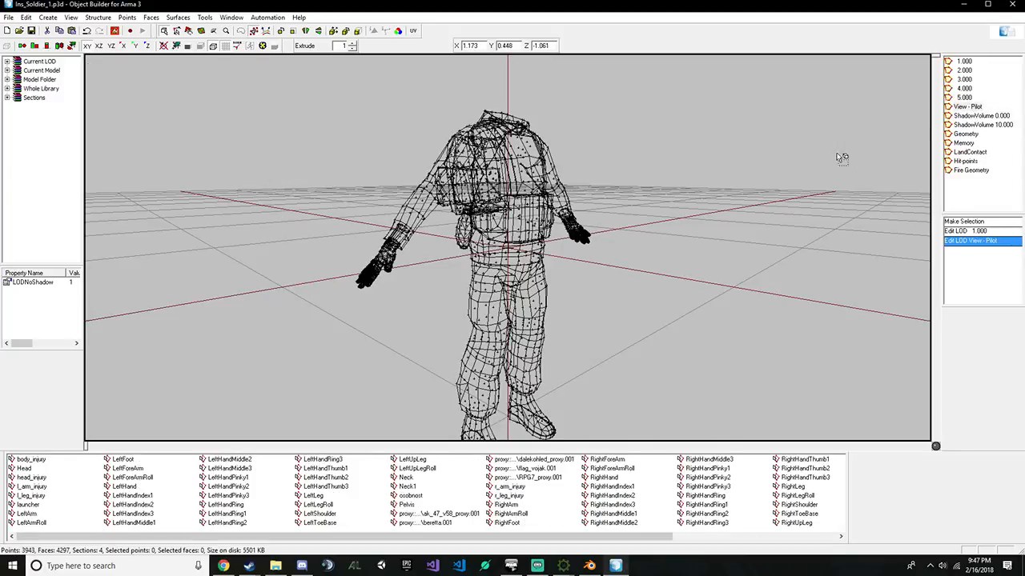
Show the soldier's LOD 1.000 for comparison and inspect LOD 3.000 up close
click(968, 62)
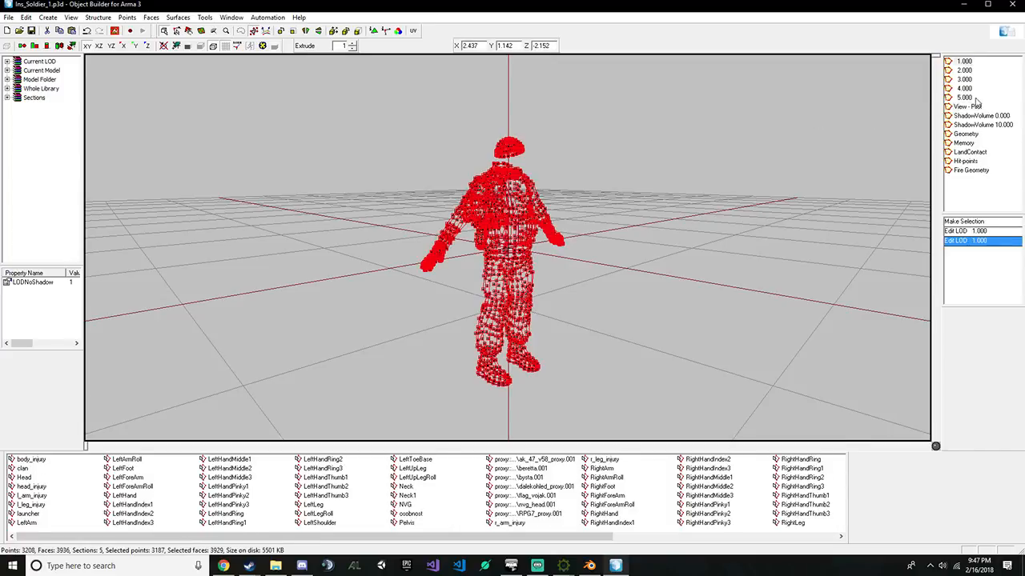
click(966, 80)
scroll(812, 102, up, 5)
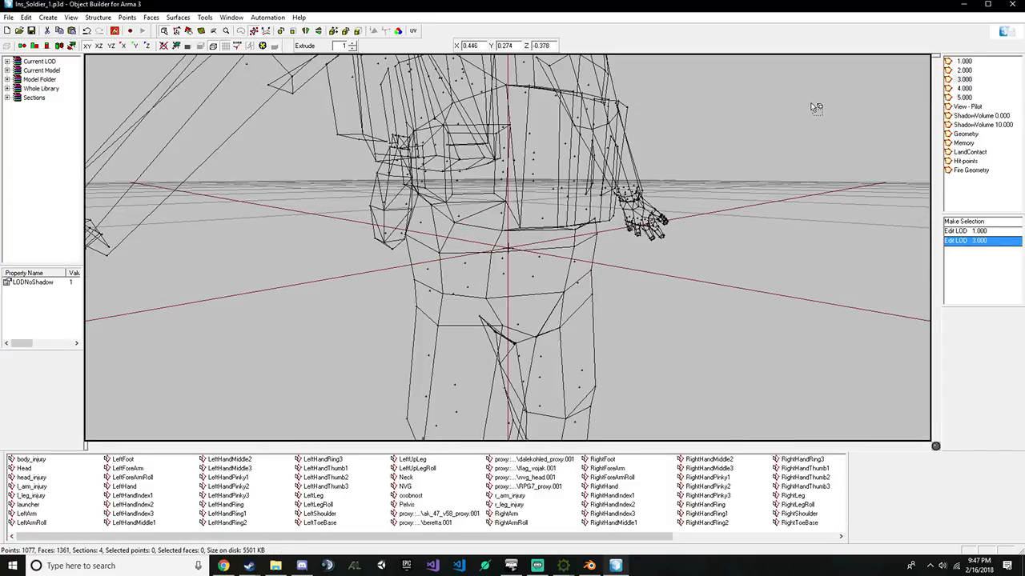
Compare the soldier's LOD 3.000 wireframe with LODs 2.000 and 1.000 at full-body view
scroll(862, 96, down, 3)
click(965, 70)
click(966, 80)
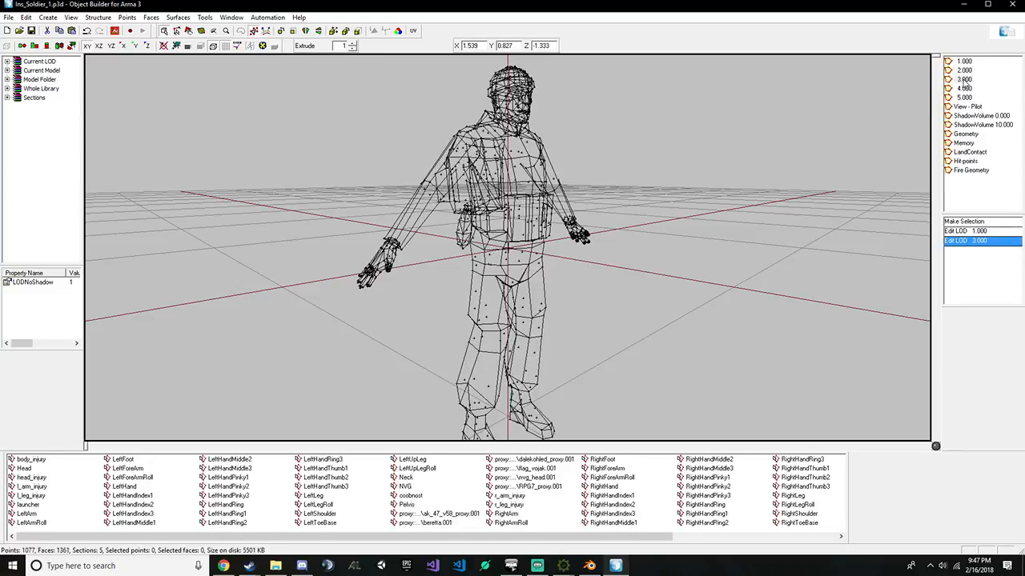
click(965, 70)
click(965, 63)
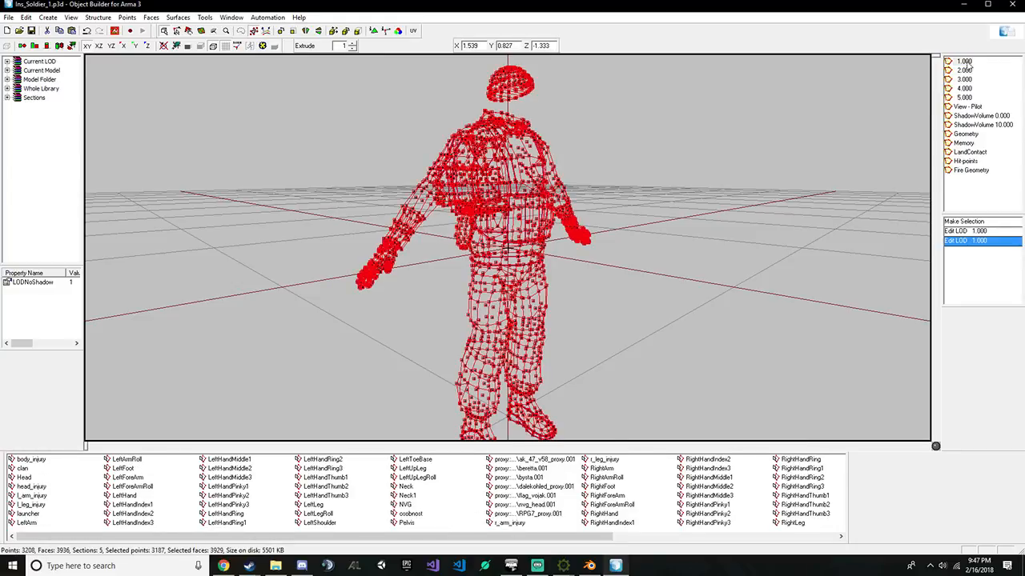
click(967, 70)
click(966, 80)
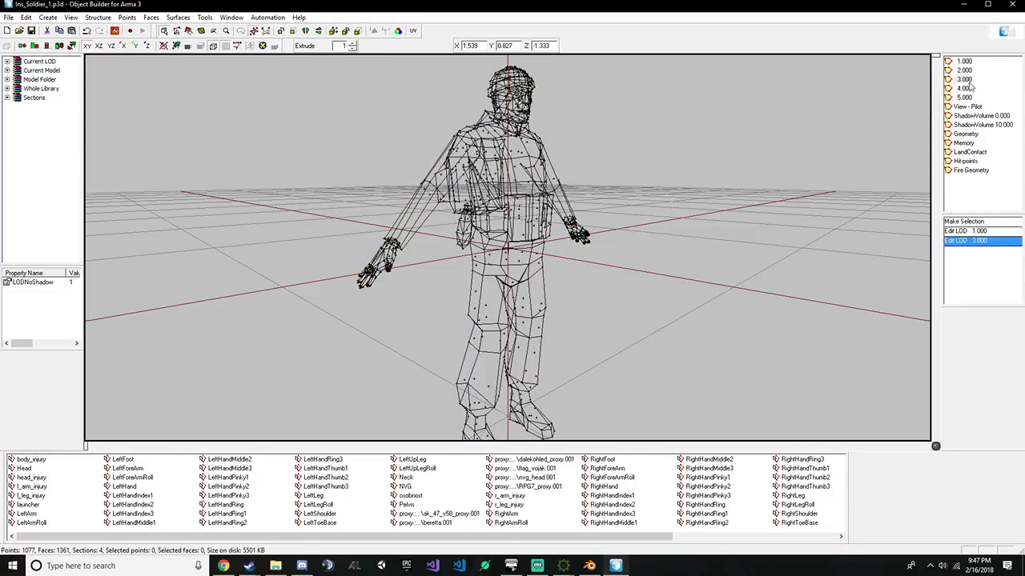
Compare the coarser LODs 4.000 and 5.000 with the denser ones, then inspect LOD 3.000 from near and far
click(965, 89)
click(966, 80)
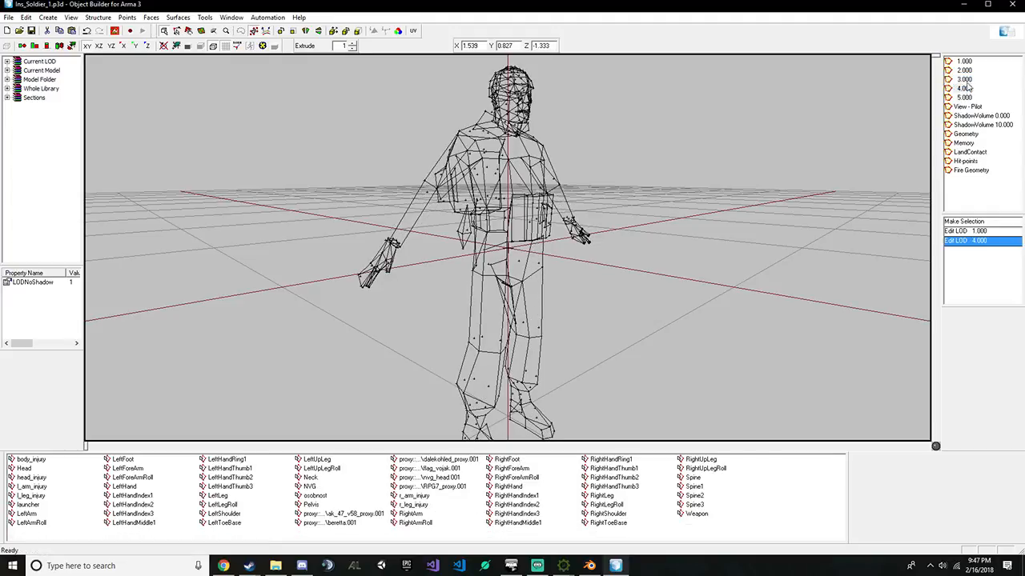
click(967, 89)
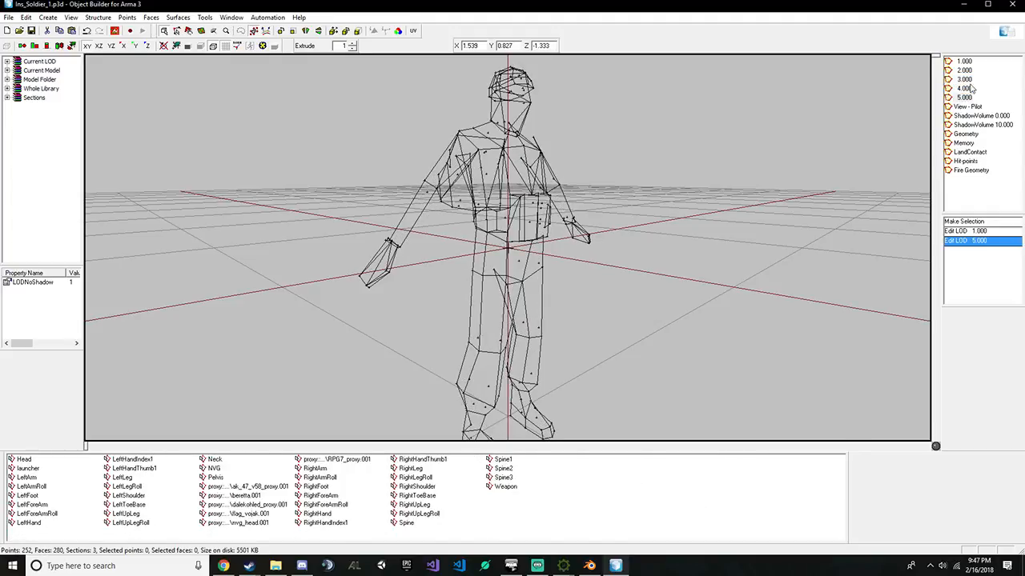
click(967, 79)
click(966, 70)
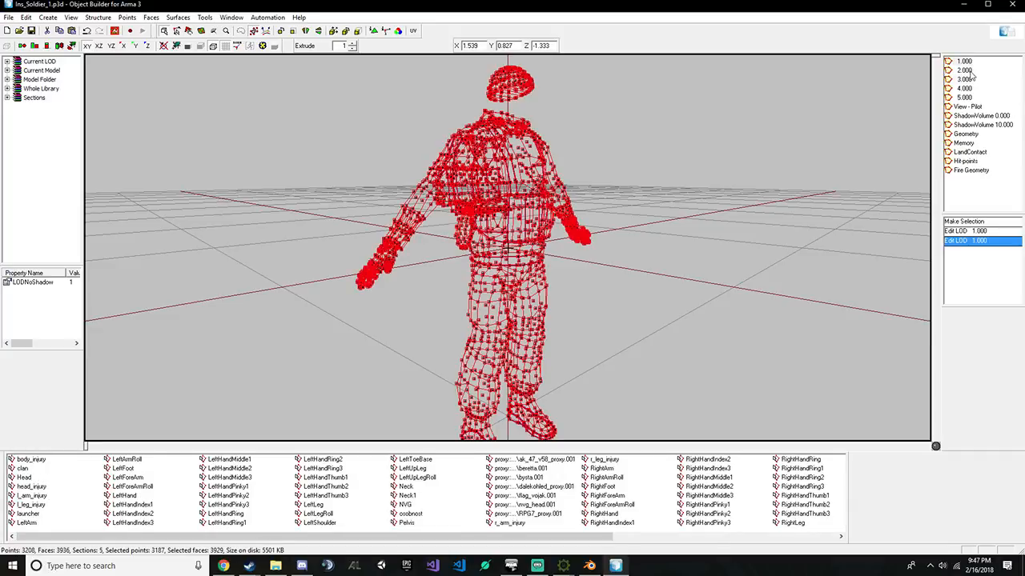
click(966, 80)
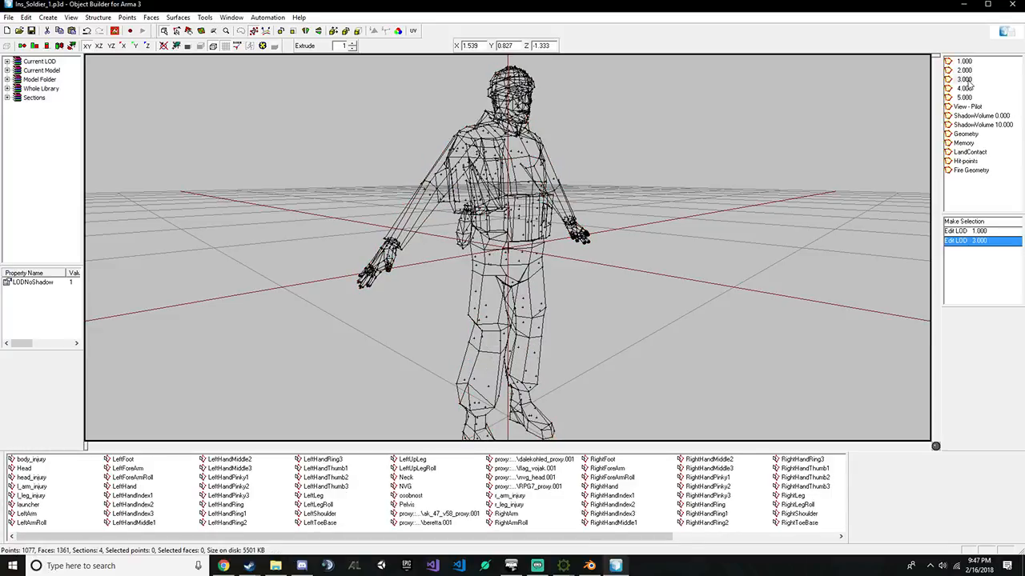
scroll(789, 163, down, 3)
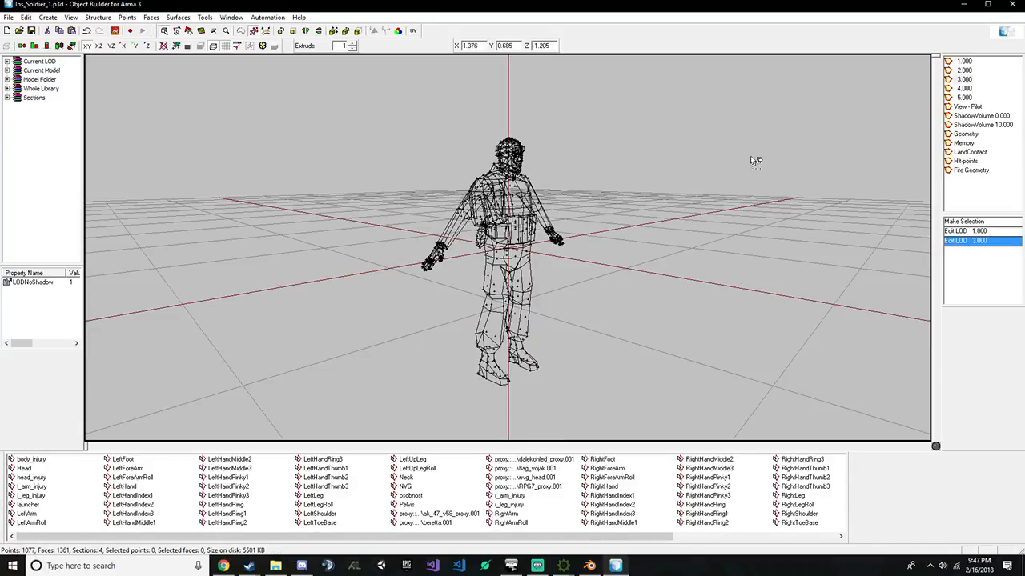
scroll(669, 151, up, 5)
scroll(668, 151, down, 5)
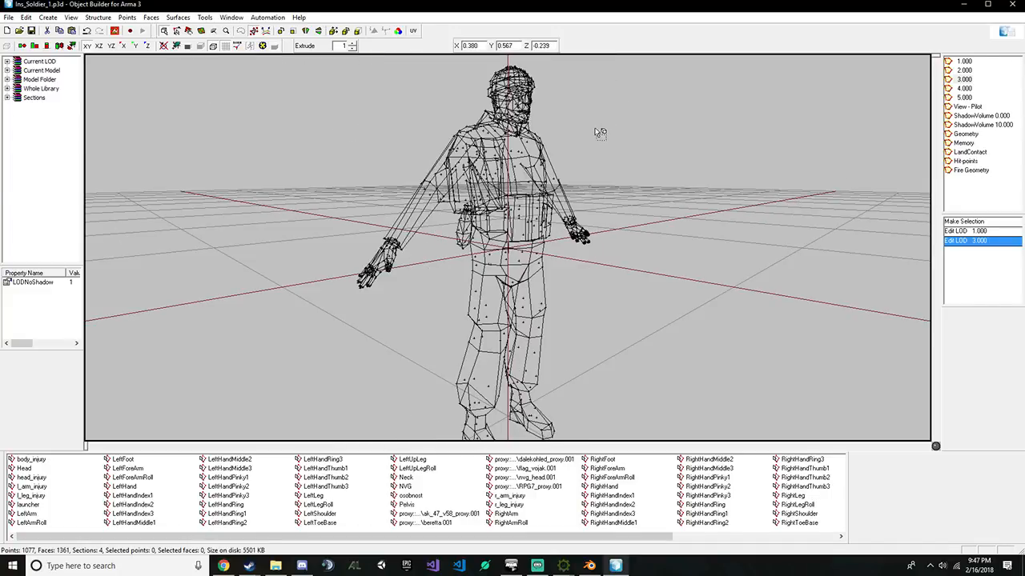
Show the ShadowVolume 0.000 LOD and examine its mesh and the proxy triangles around the soldier
click(963, 98)
click(968, 116)
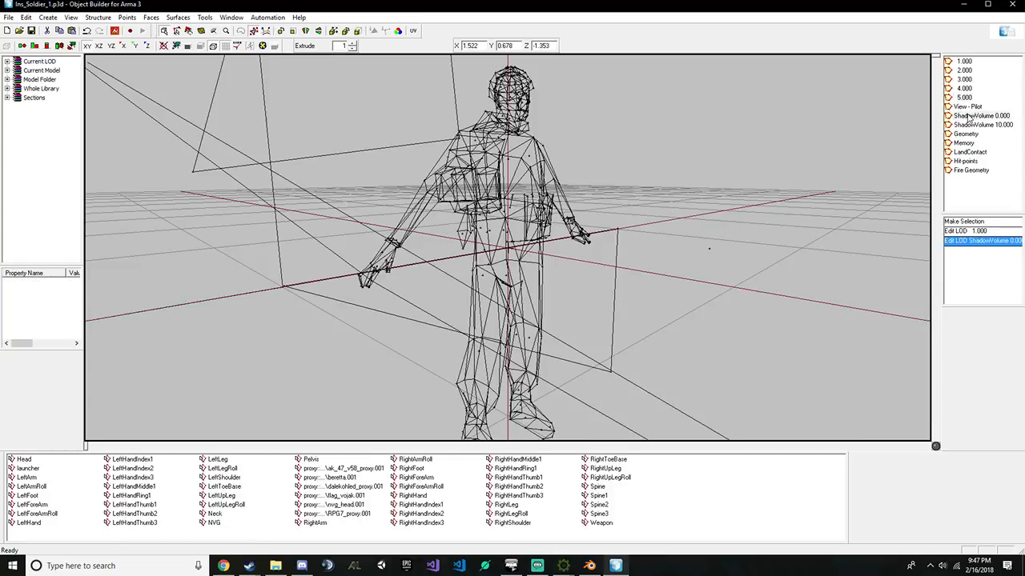
scroll(671, 181, down, 5)
scroll(863, 158, up, 1)
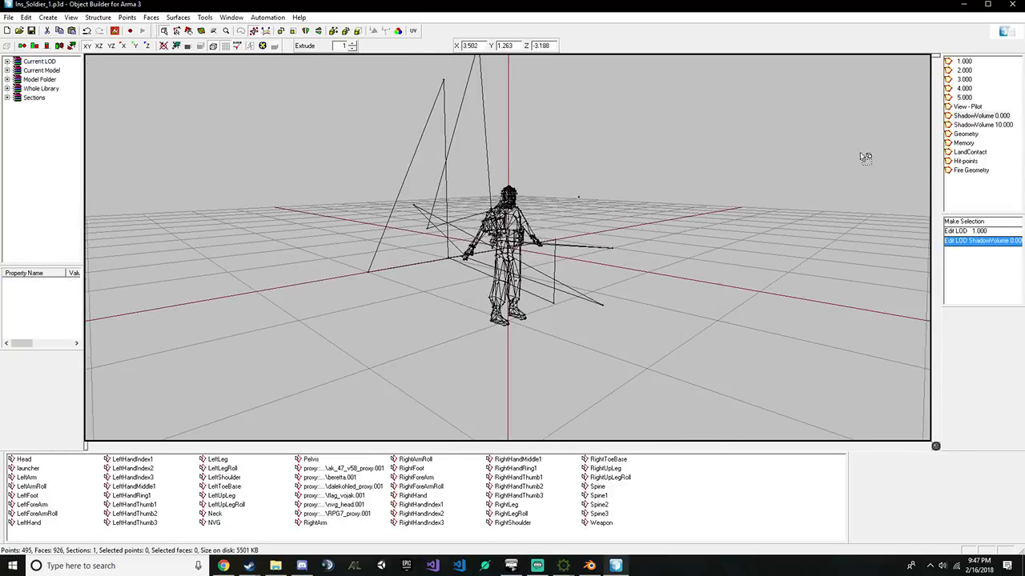
scroll(685, 159, up, 2)
scroll(679, 152, down, 5)
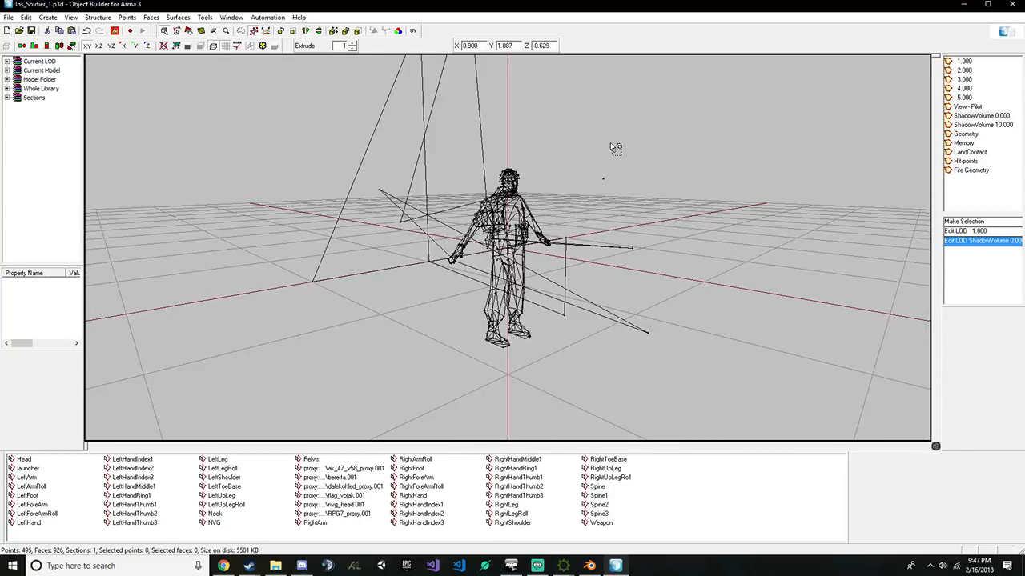
scroll(501, 205, up, 5)
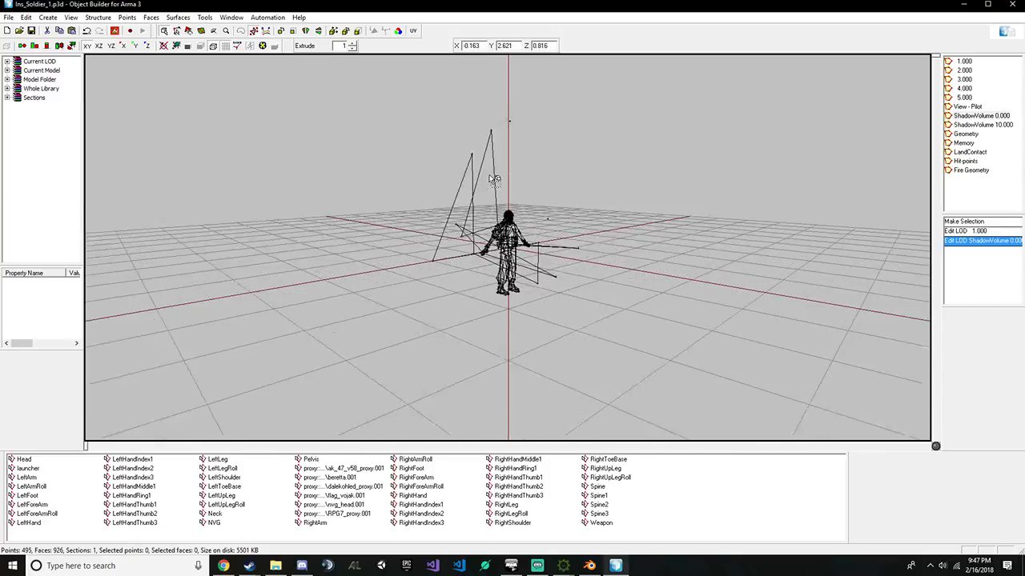
Preview LOD 4.000 textured in the model viewer, inspect the soldier from all sides, and close the preview
click(126, 17)
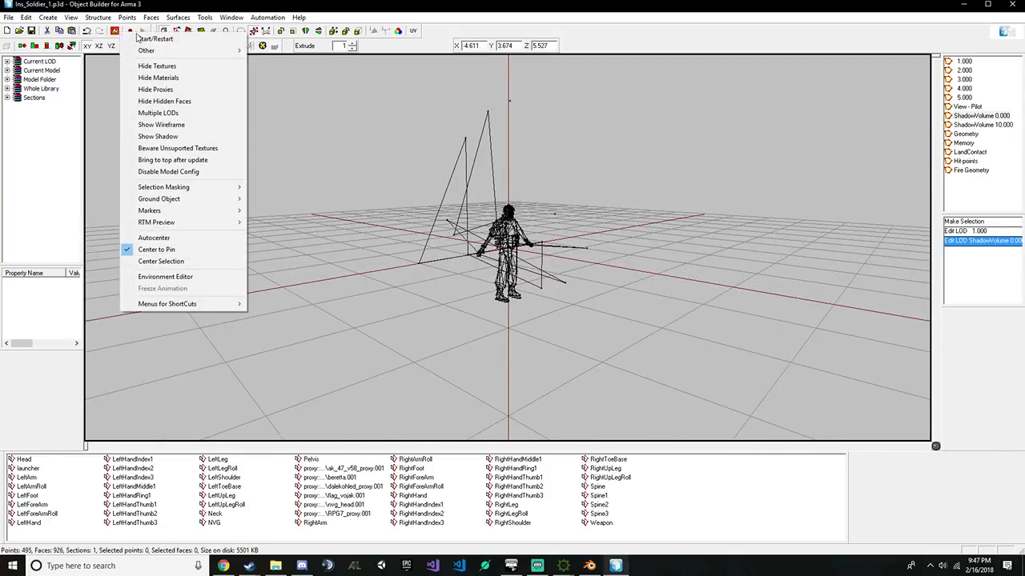
click(965, 96)
click(965, 88)
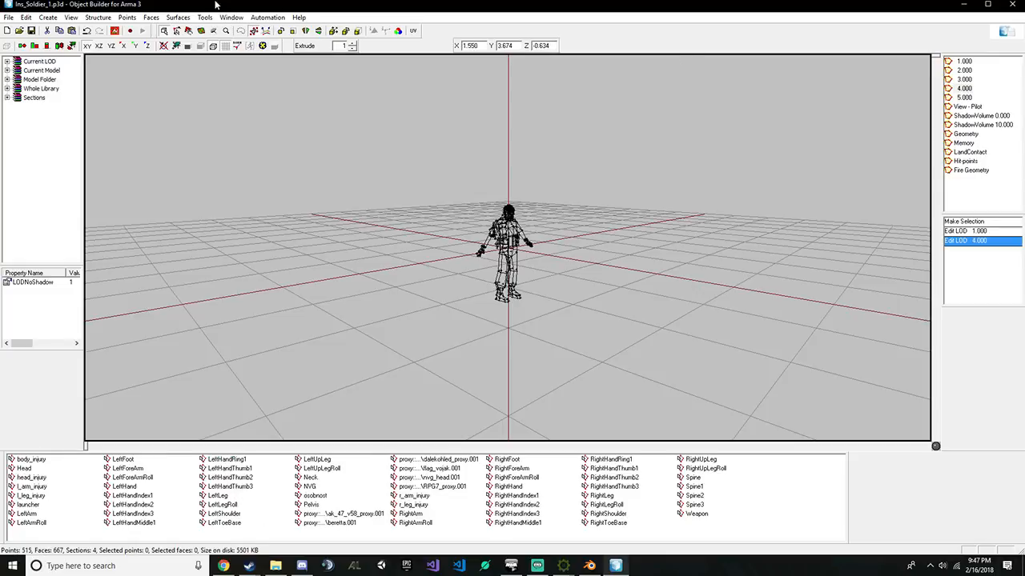
click(112, 31)
click(135, 40)
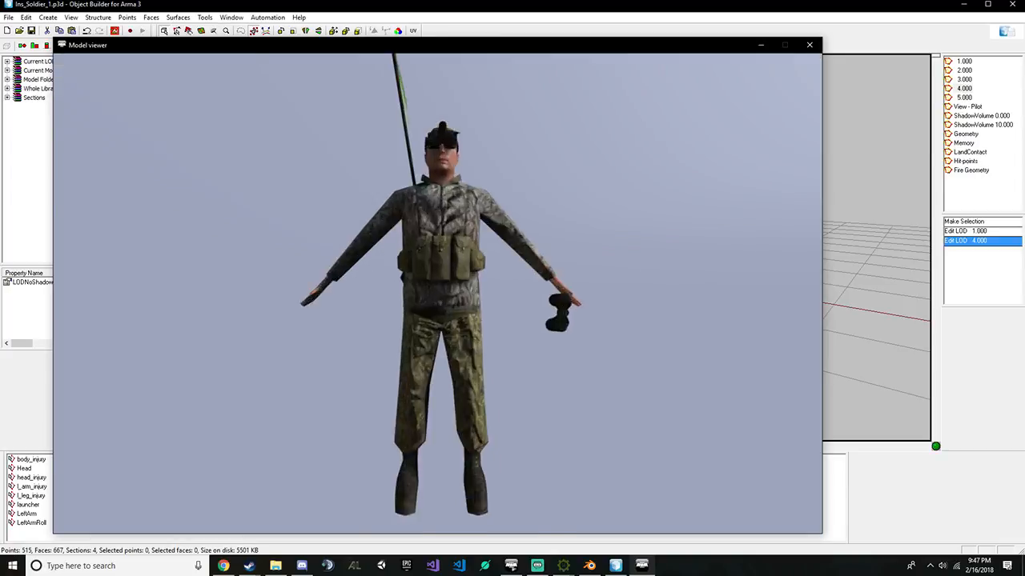
scroll(437, 293, down, 3)
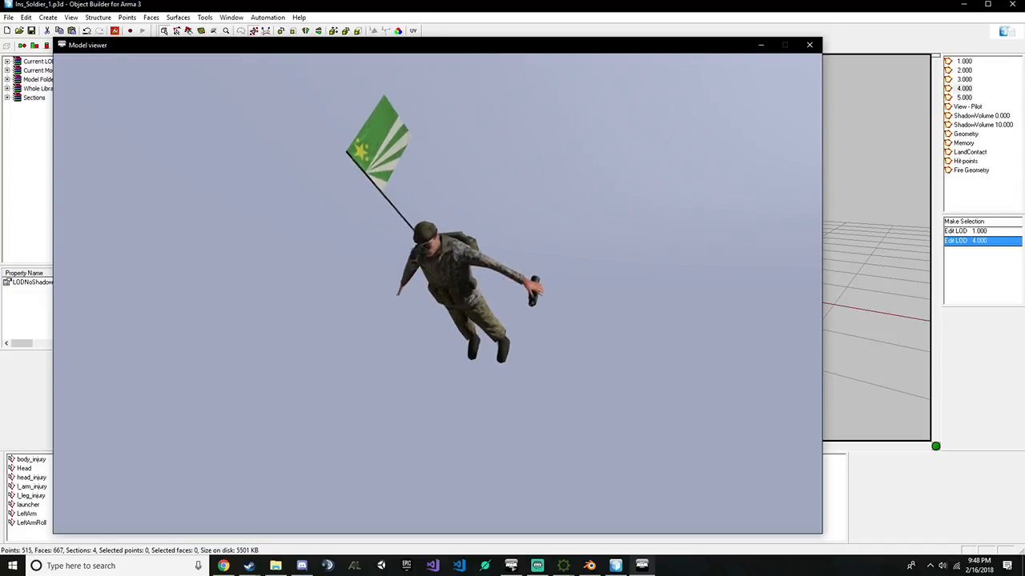
scroll(437, 293, up, 5)
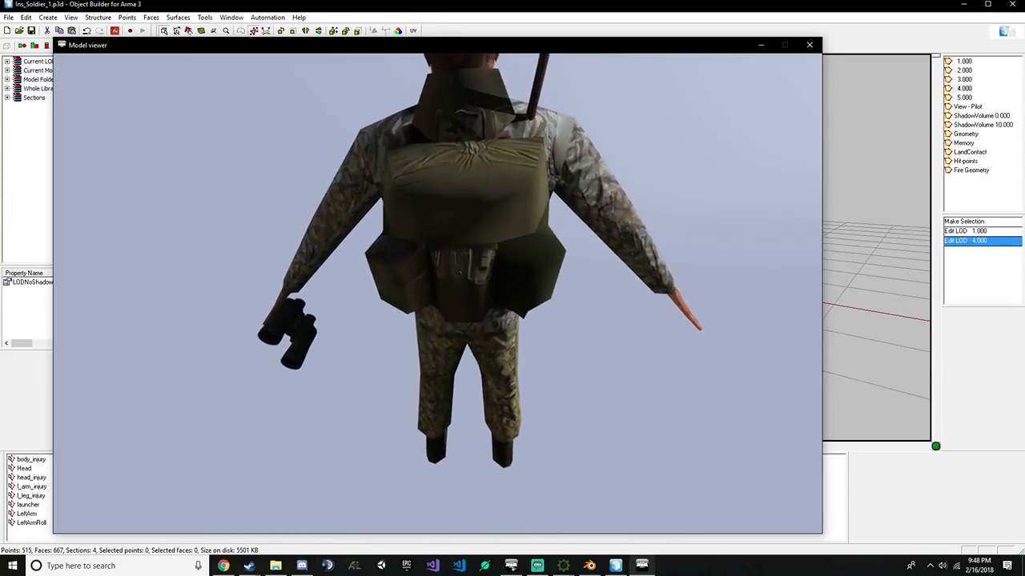
scroll(437, 293, down, 5)
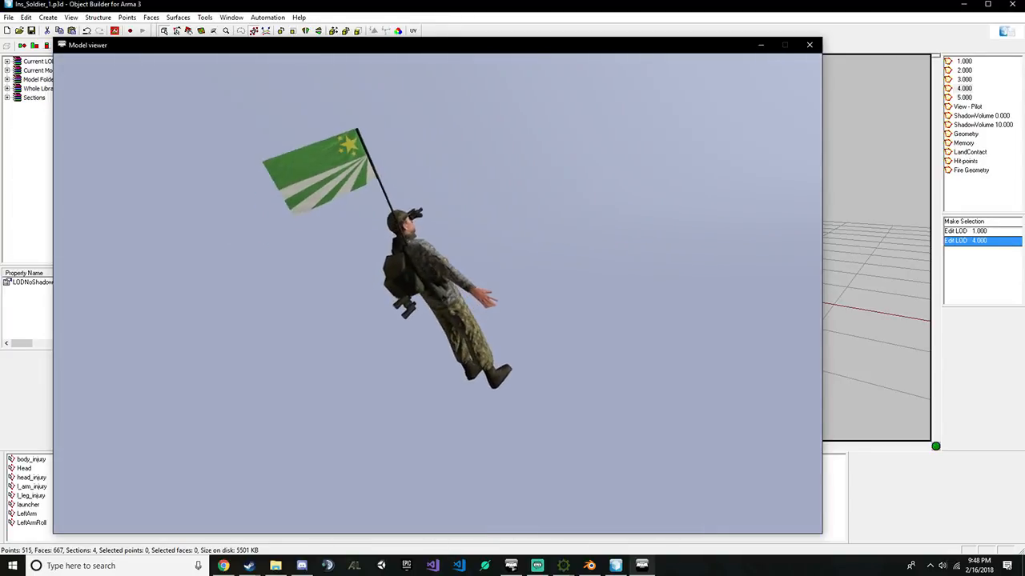
scroll(437, 293, up, 5)
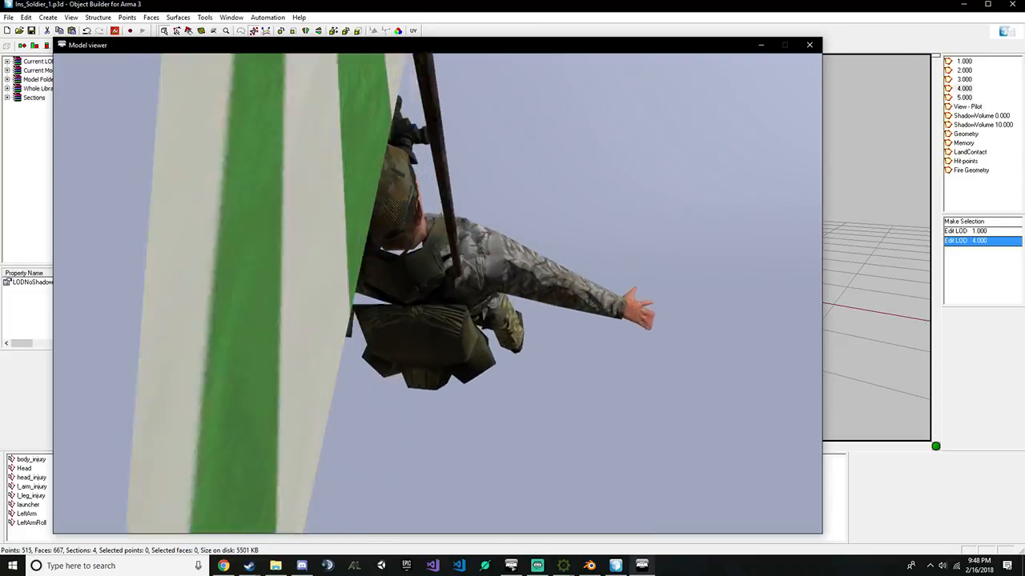
scroll(437, 293, up, 4)
scroll(437, 293, down, 7)
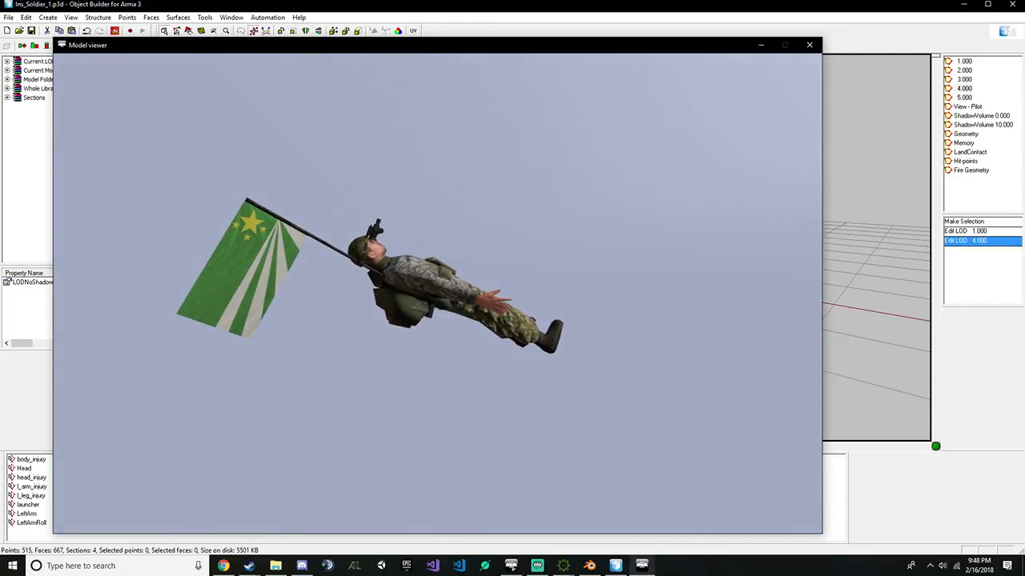
key(Escape)
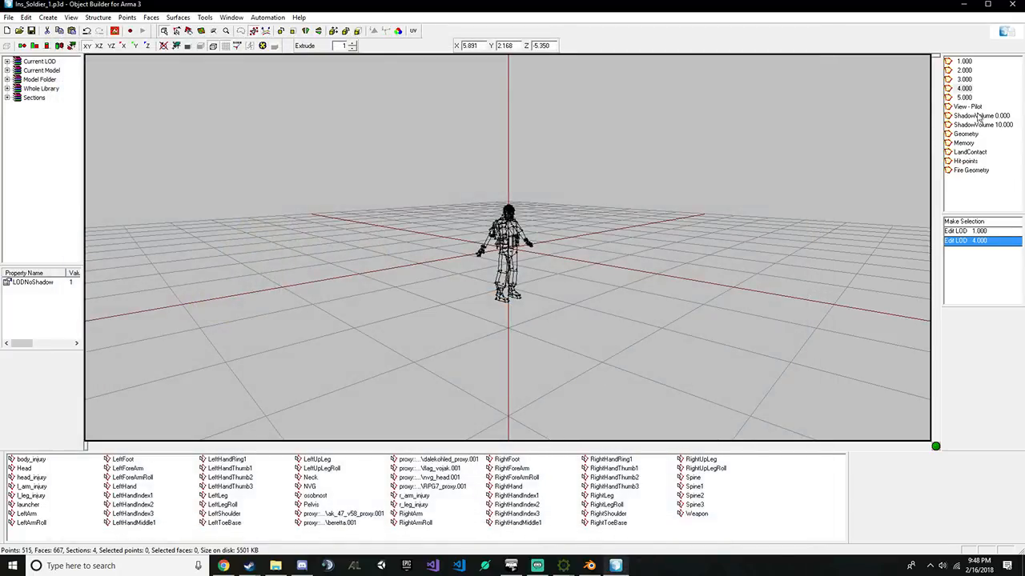
Preview LOD 1.000 textured in the model viewer, inspect the soldier up close, and close the preview
click(969, 79)
click(968, 70)
click(968, 64)
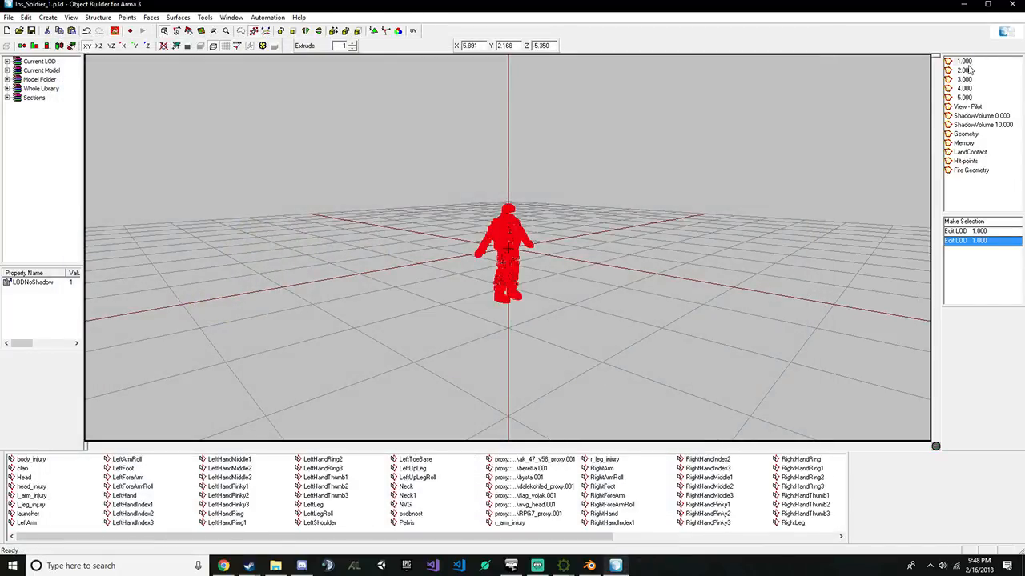
click(116, 31)
click(140, 38)
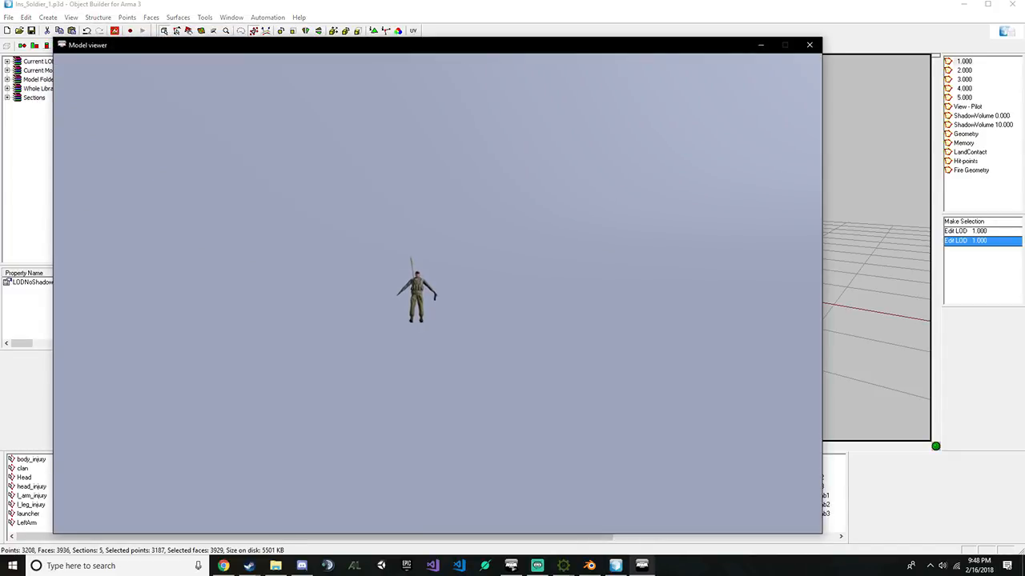
scroll(416, 292, up, 5)
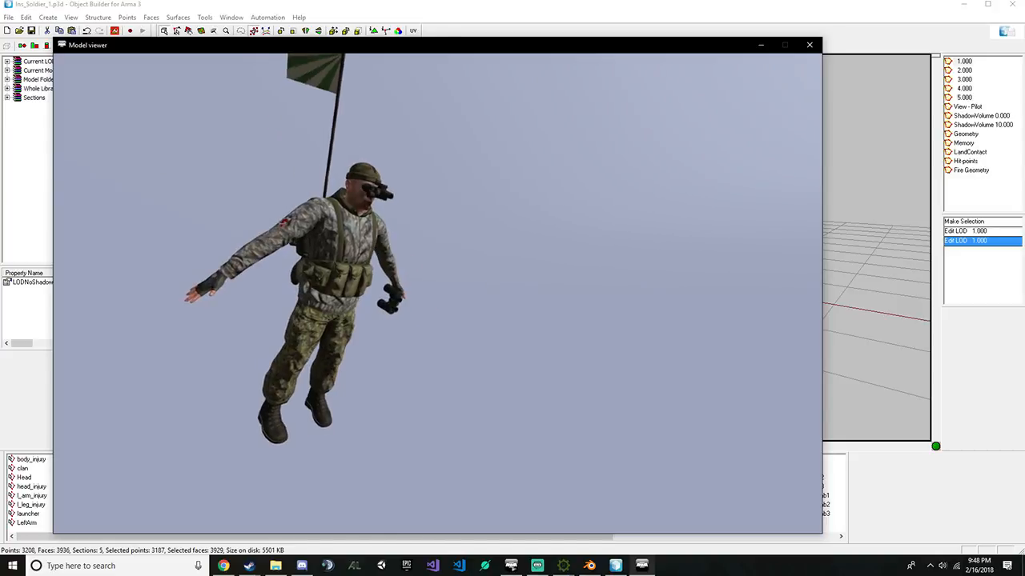
drag(437, 293, 439, 269)
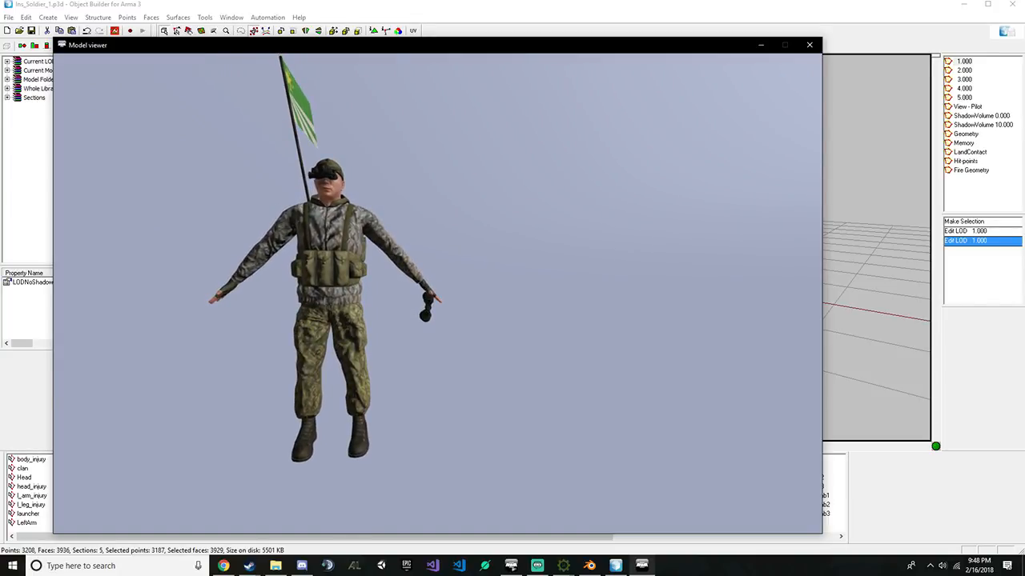
key(alt+F4)
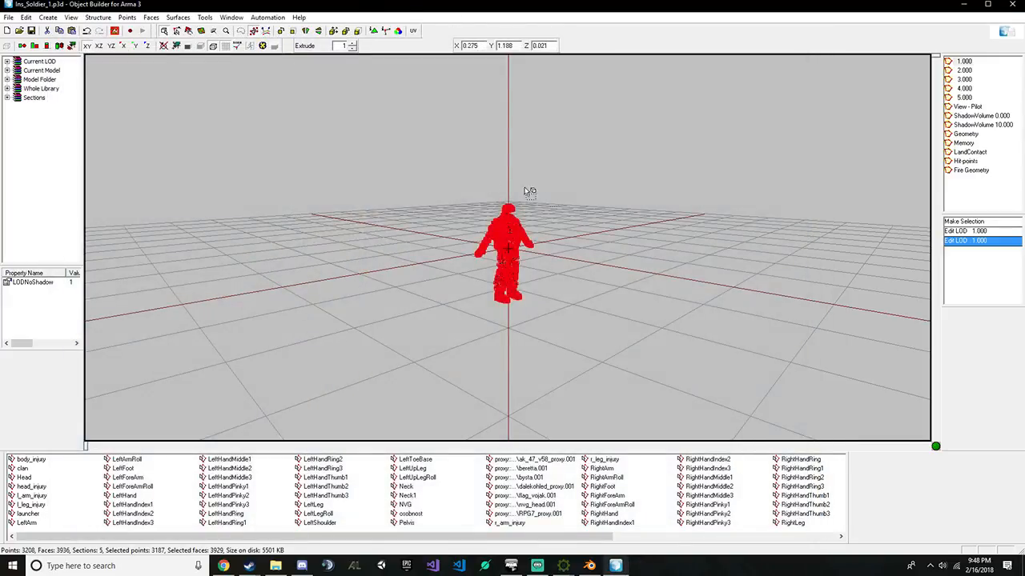
Clear the point selection on LOD 1.000 and box around the soldier's helmet and empty head area
scroll(548, 197, up, 4)
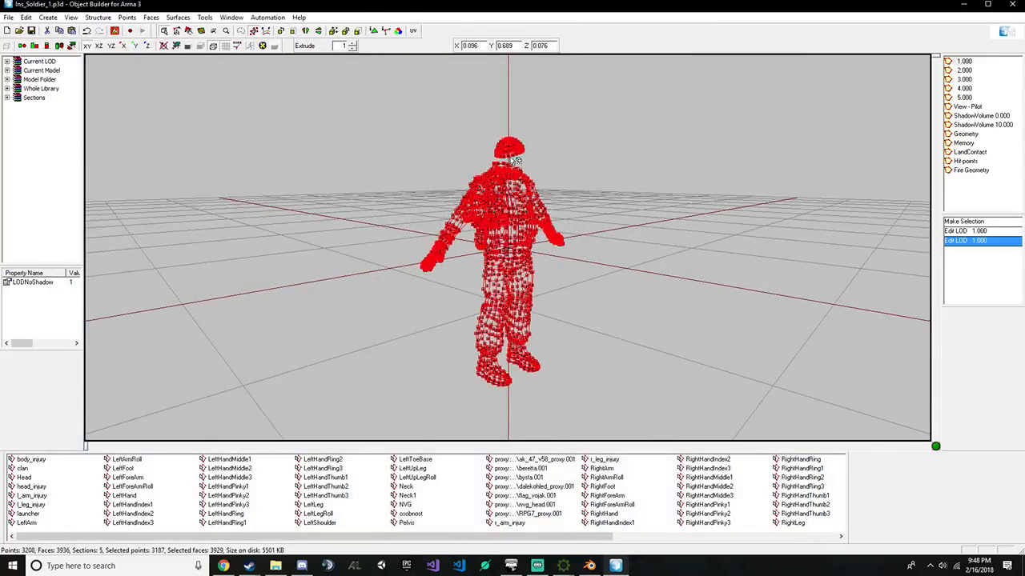
drag(463, 102, 562, 188)
click(310, 258)
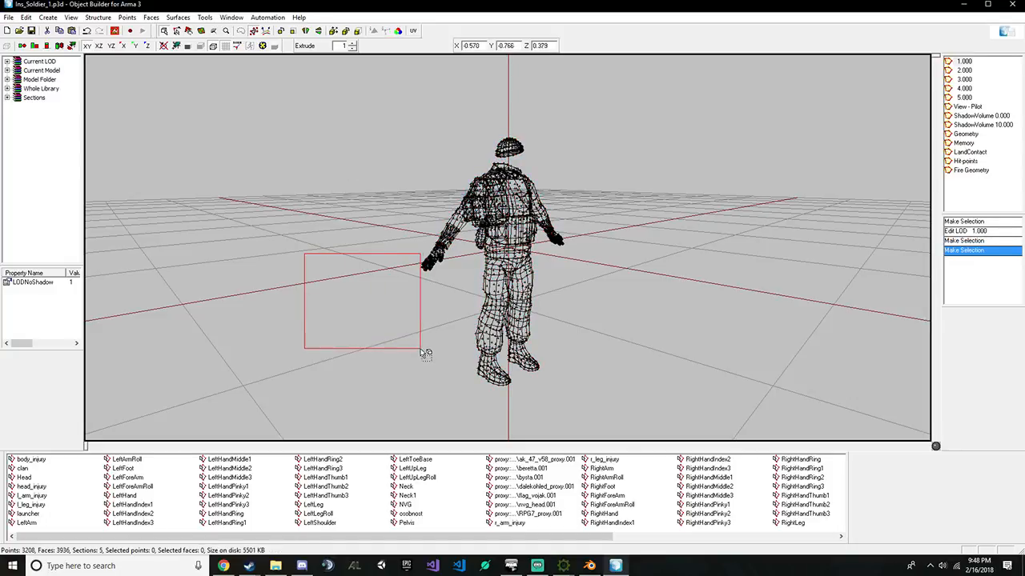
drag(440, 162, 417, 95)
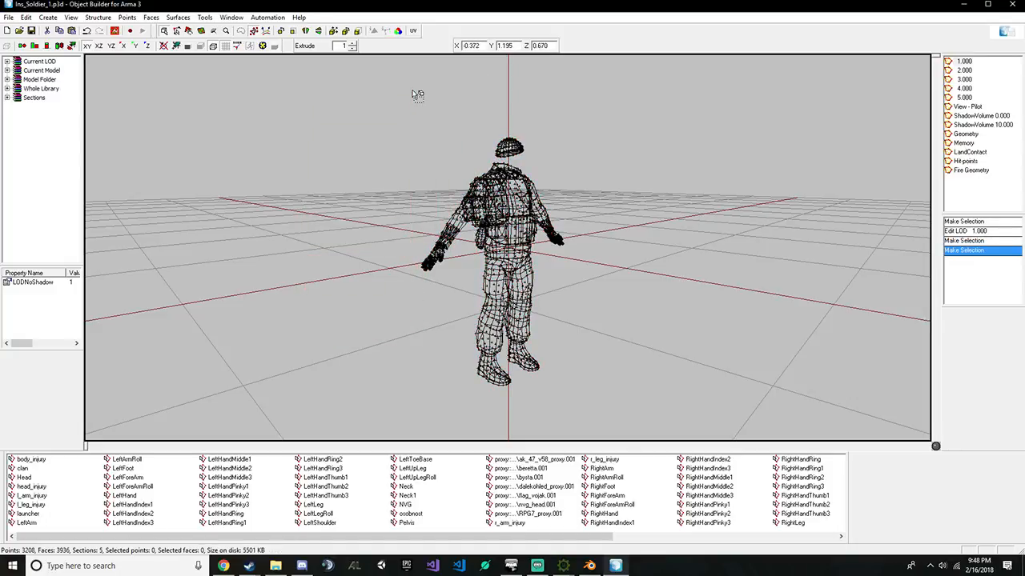
drag(564, 160, 558, 130)
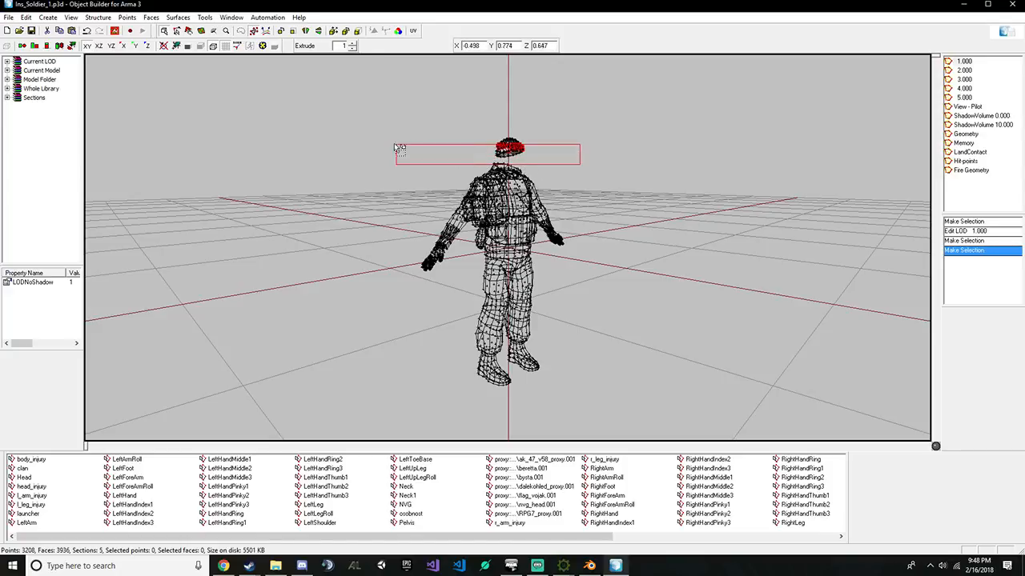
drag(483, 153, 801, 173)
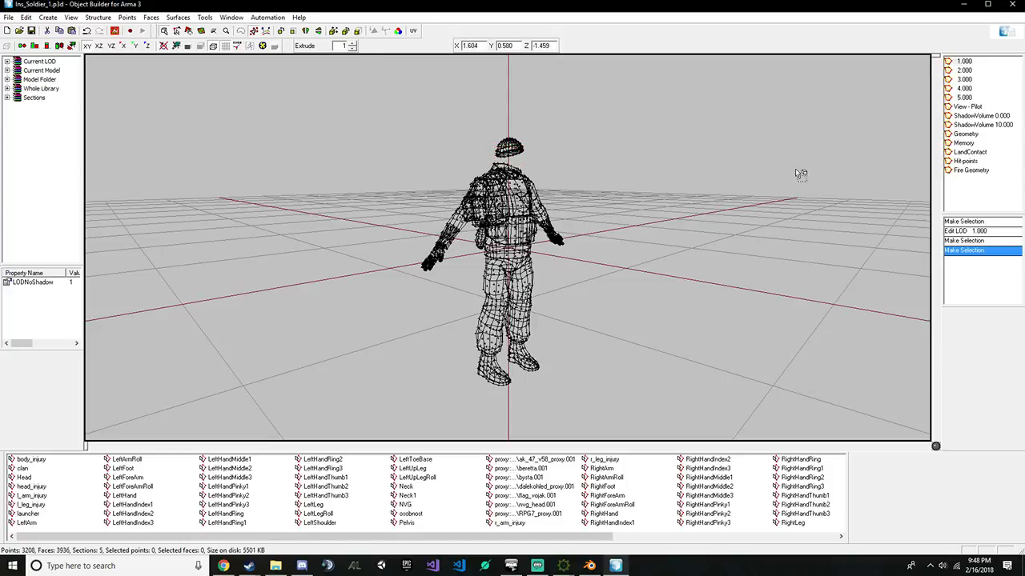
Switch to LOD 5.000 and preview it textured in the model viewer
click(963, 71)
click(971, 107)
click(963, 98)
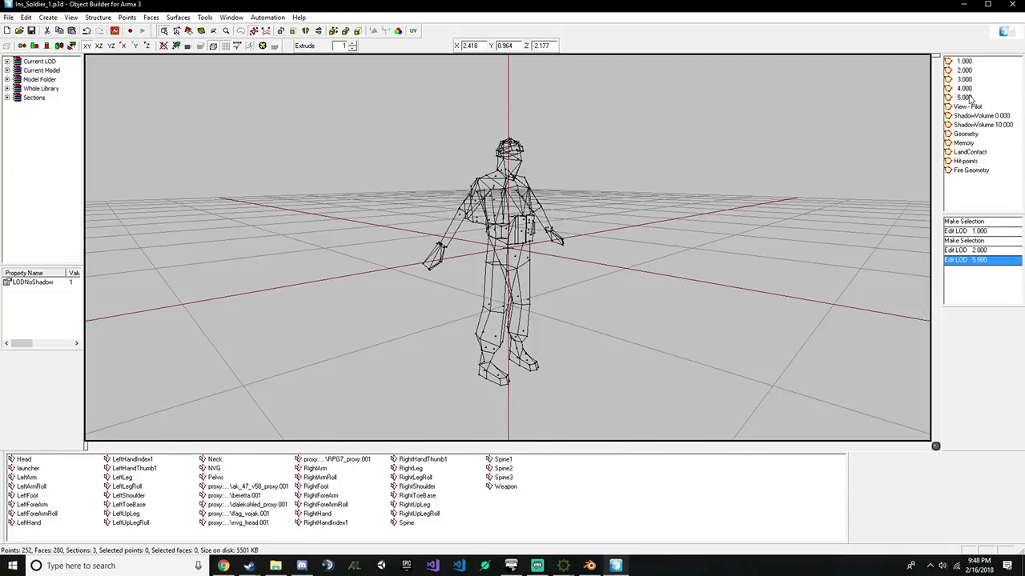
click(114, 31)
click(200, 35)
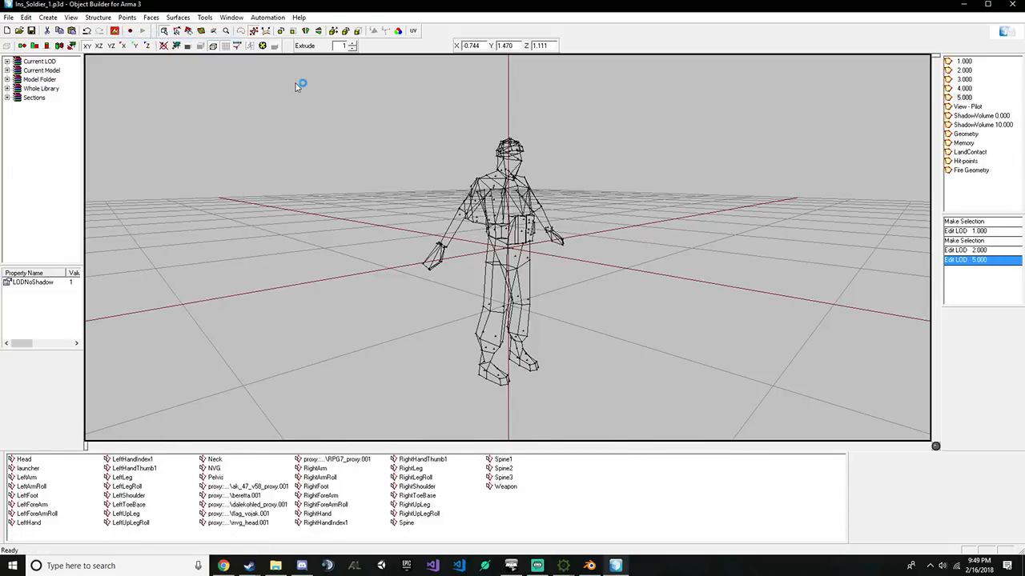
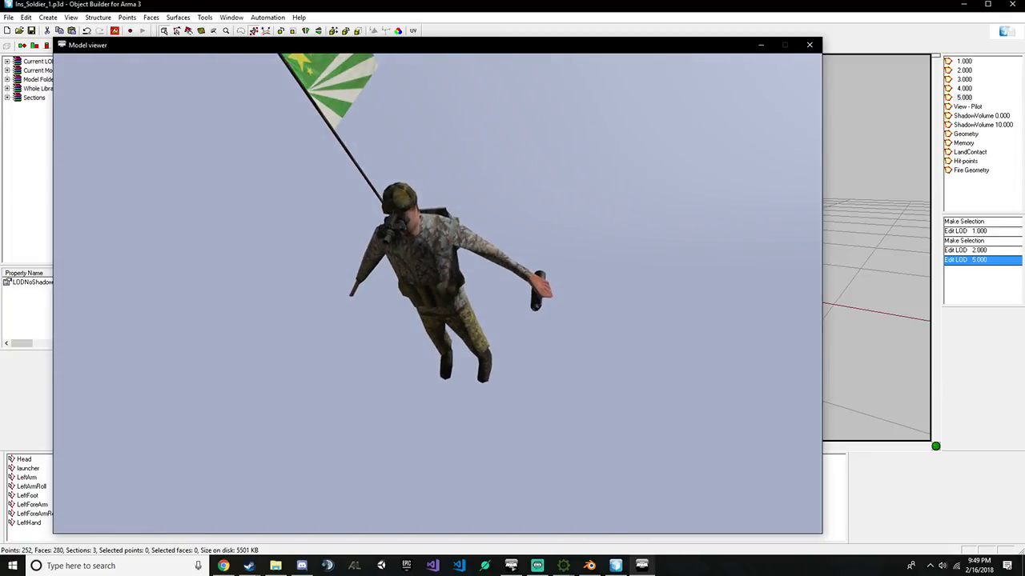
Close the model preview and look through the View - Pilot, shadow volume, Geometry, LandContact and Memory LODs
key(alt+F4)
click(989, 116)
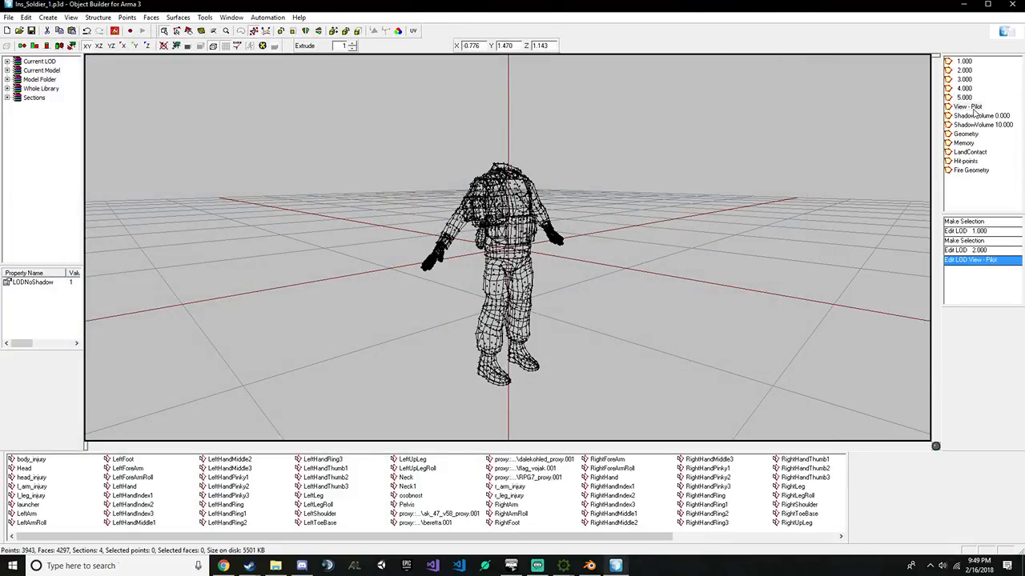
click(973, 125)
click(972, 133)
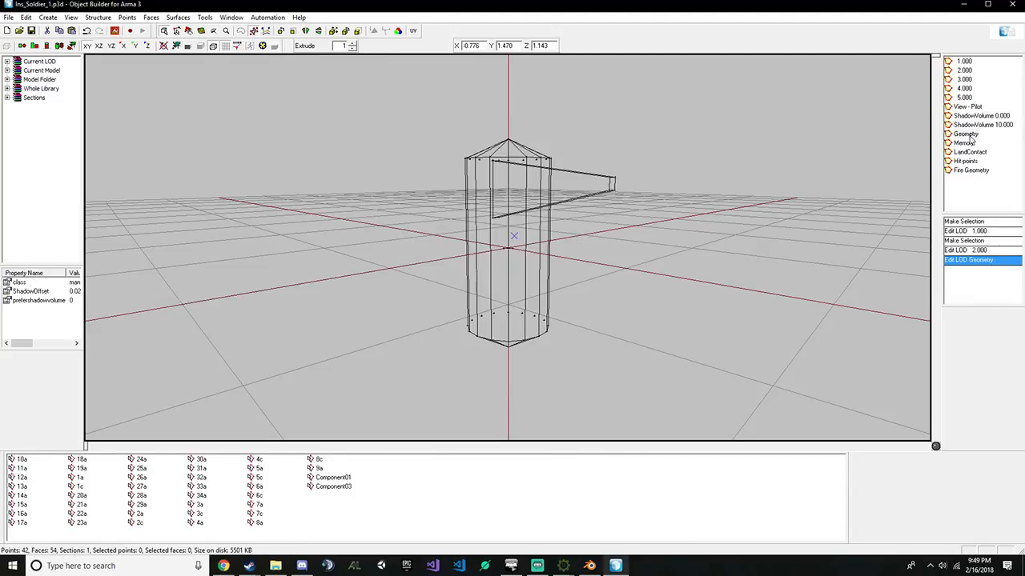
click(967, 143)
click(968, 153)
click(964, 144)
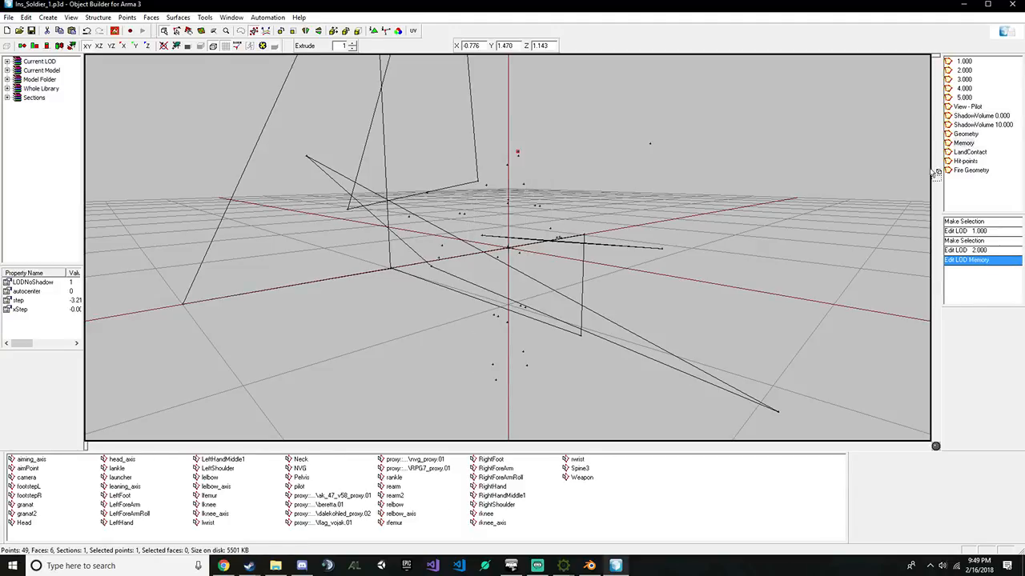
scroll(636, 165, down, 3)
scroll(633, 165, up, 2)
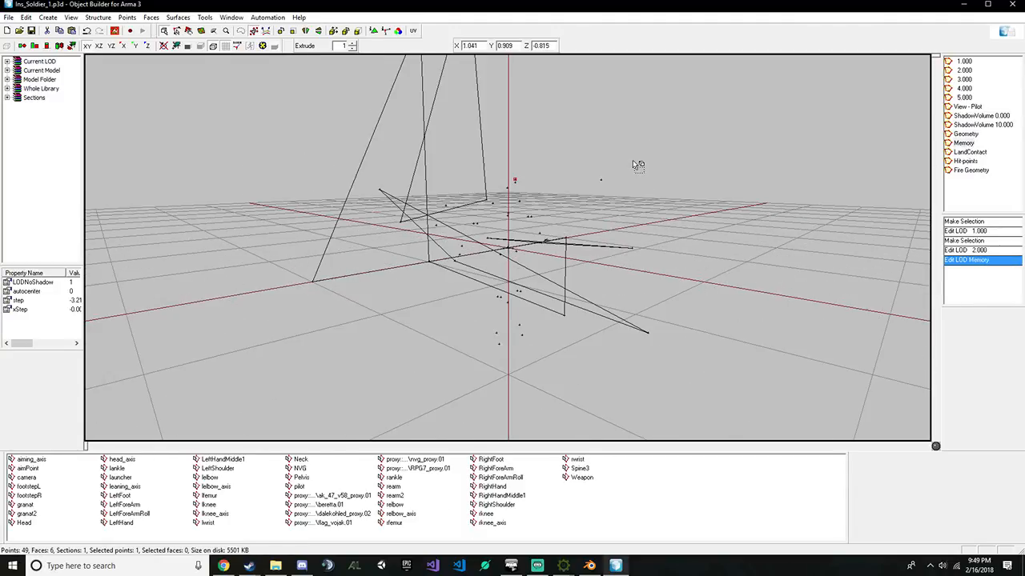
View the Hit-points and Fire Geometry LODs, return to LOD 1.000, and switch to Blender
click(983, 161)
click(967, 172)
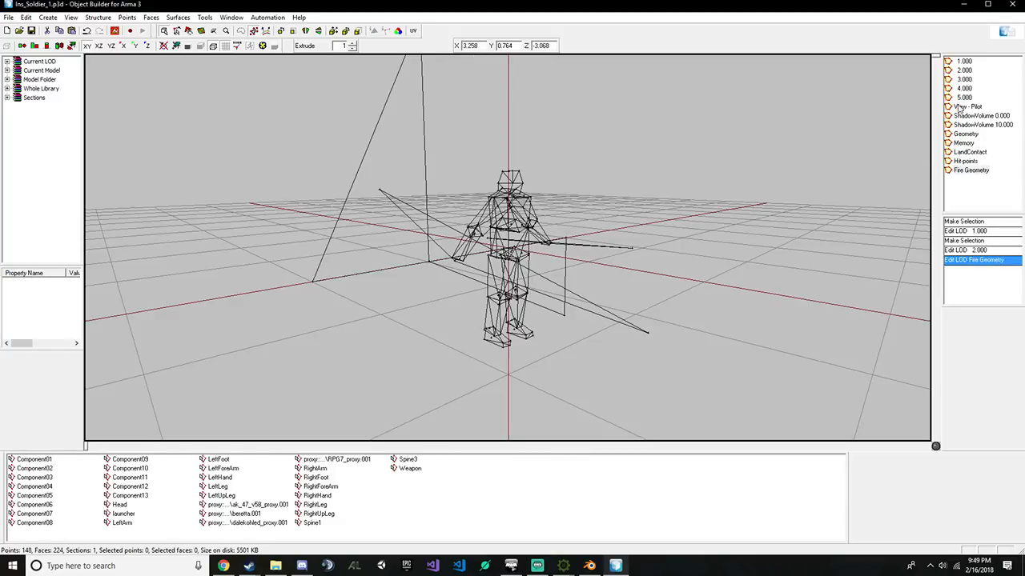
click(965, 62)
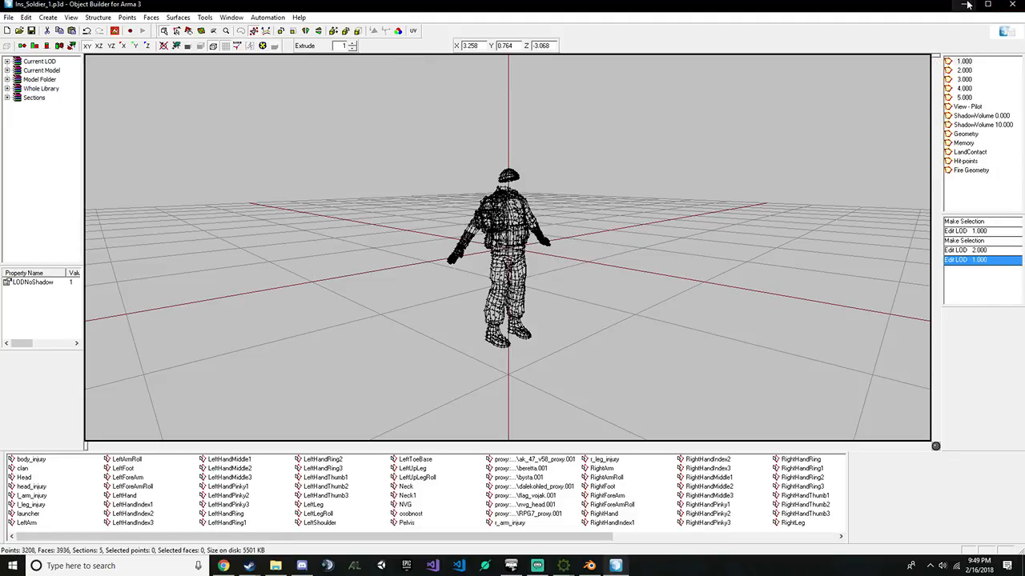
click(967, 6)
click(37, 24)
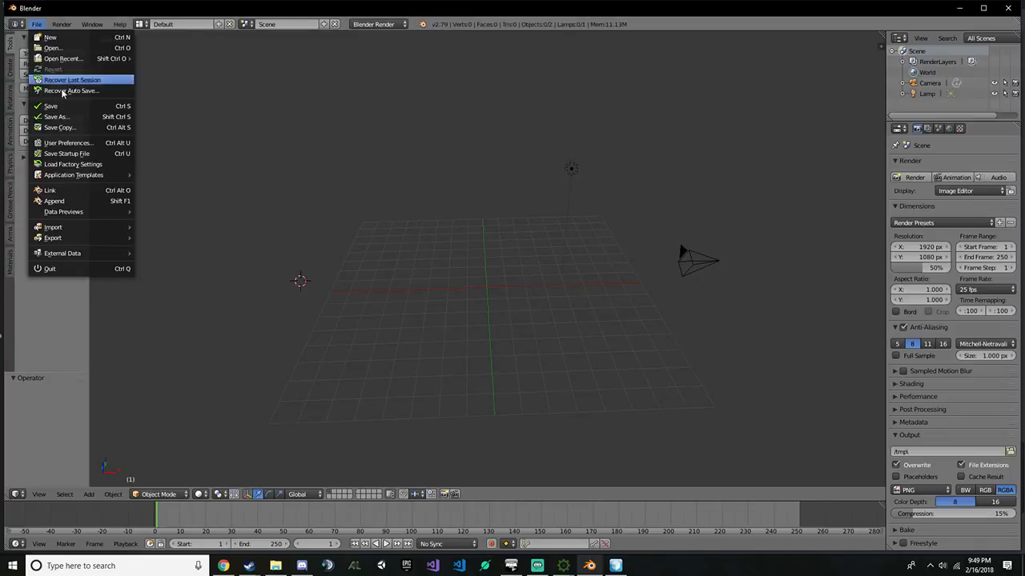
mouse_move(59, 231)
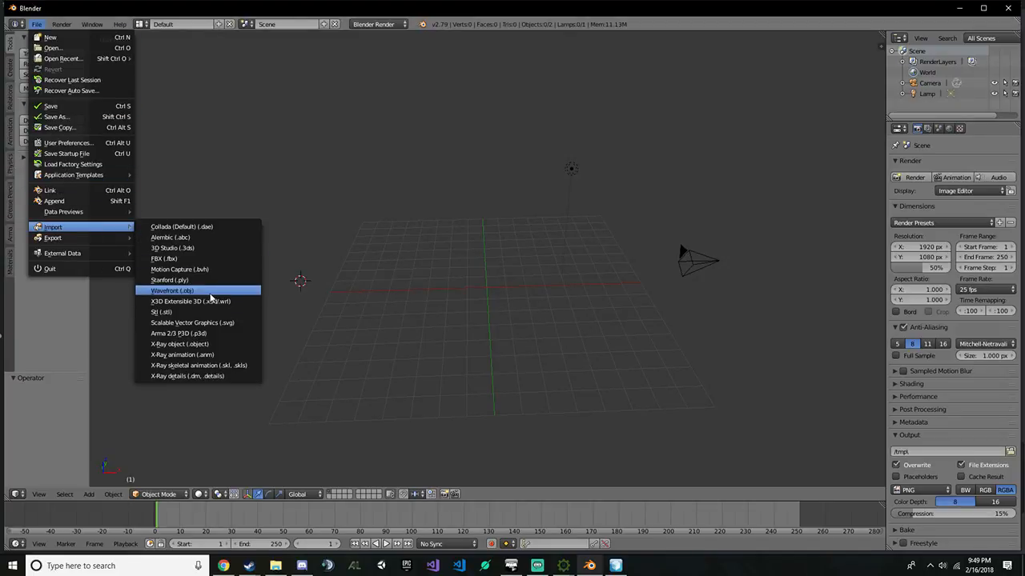
click(216, 335)
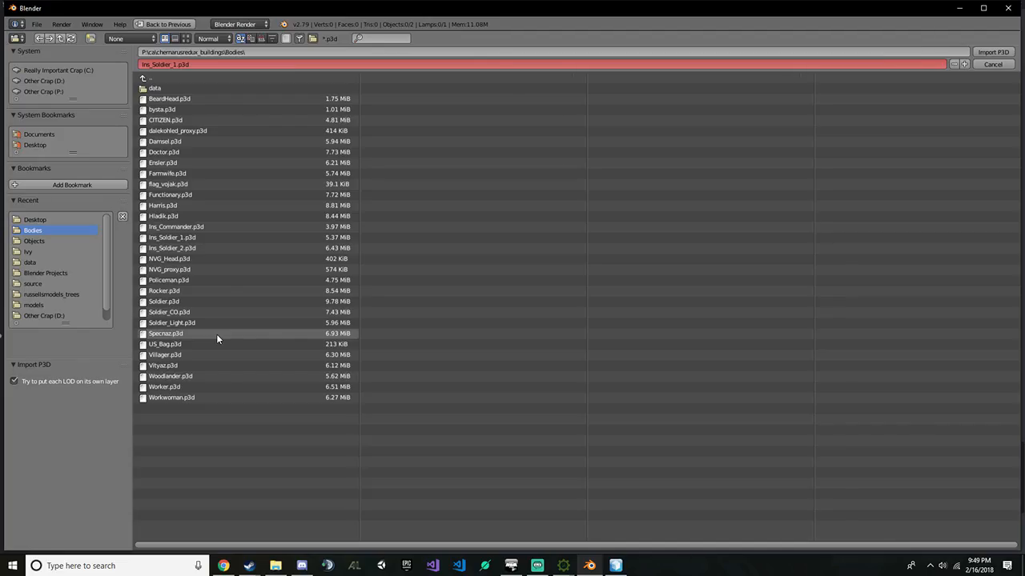
click(1007, 65)
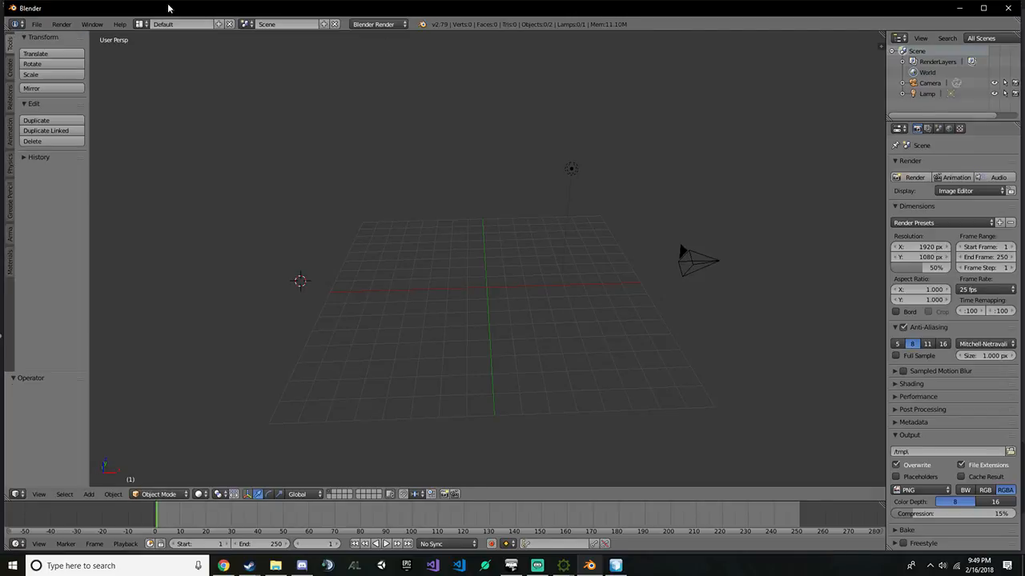
Open the file browser for importing an FBX model
click(36, 27)
mouse_move(65, 230)
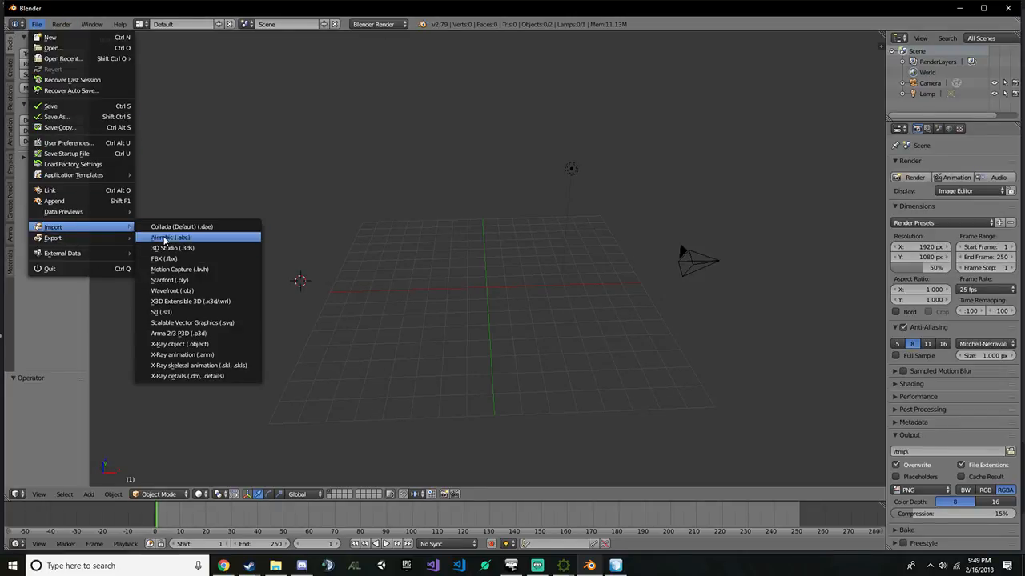
click(183, 259)
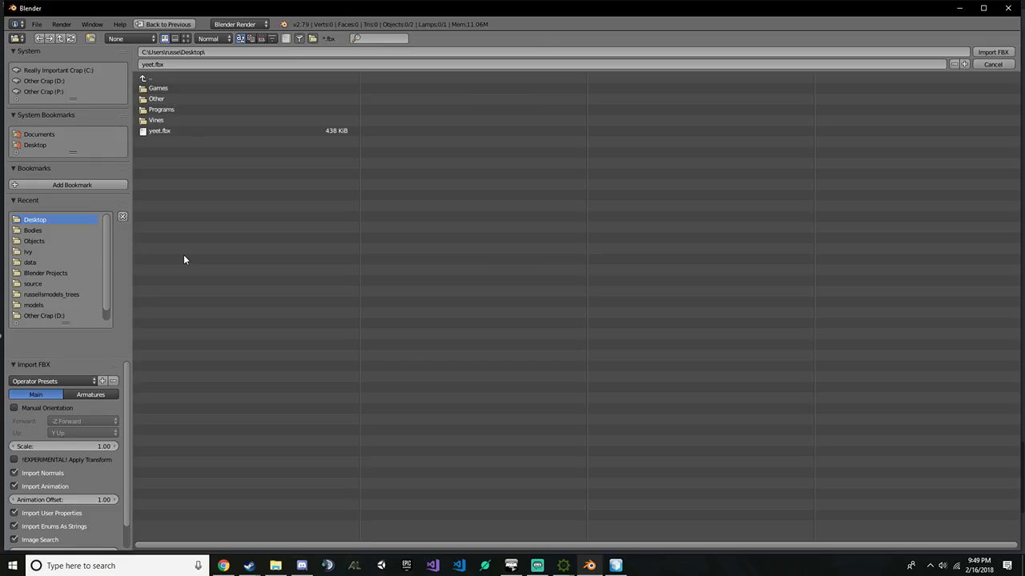
Switch to File Explorer, open D:\WorkPlaces\Blender Projects, and copy the folder path
click(282, 569)
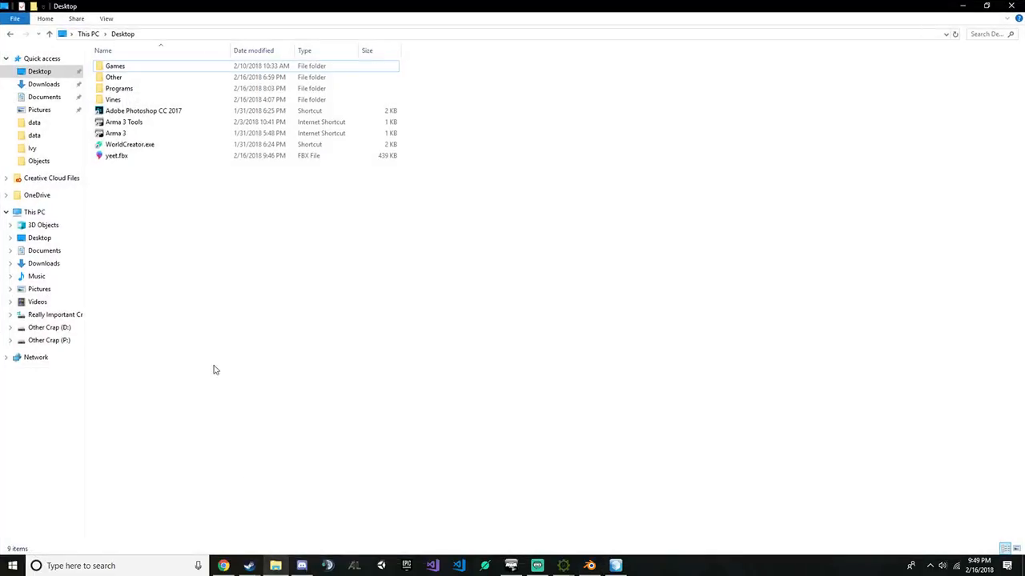
click(58, 329)
double_click(150, 269)
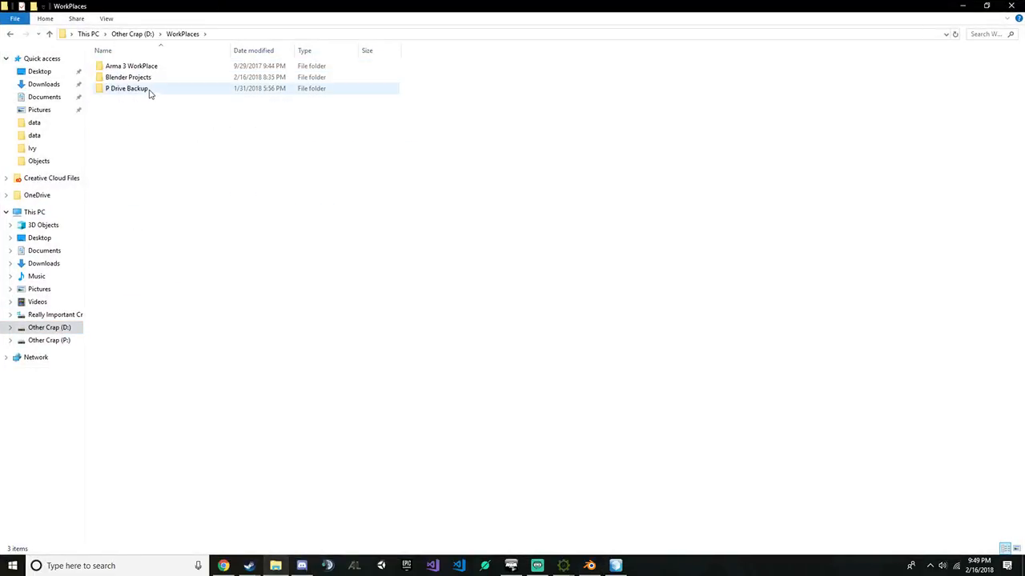
double_click(128, 77)
click(288, 34)
right_click(288, 36)
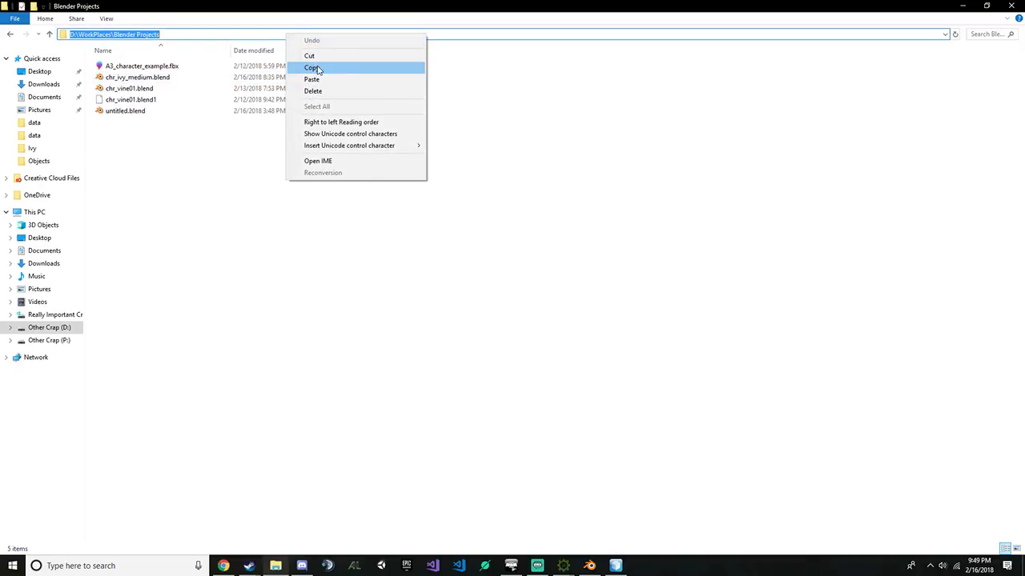
click(311, 68)
Return to Blender, point the import browser to D:\WorkPlaces\Blender Projects, and try to import the FBX
key(alt+Tab)
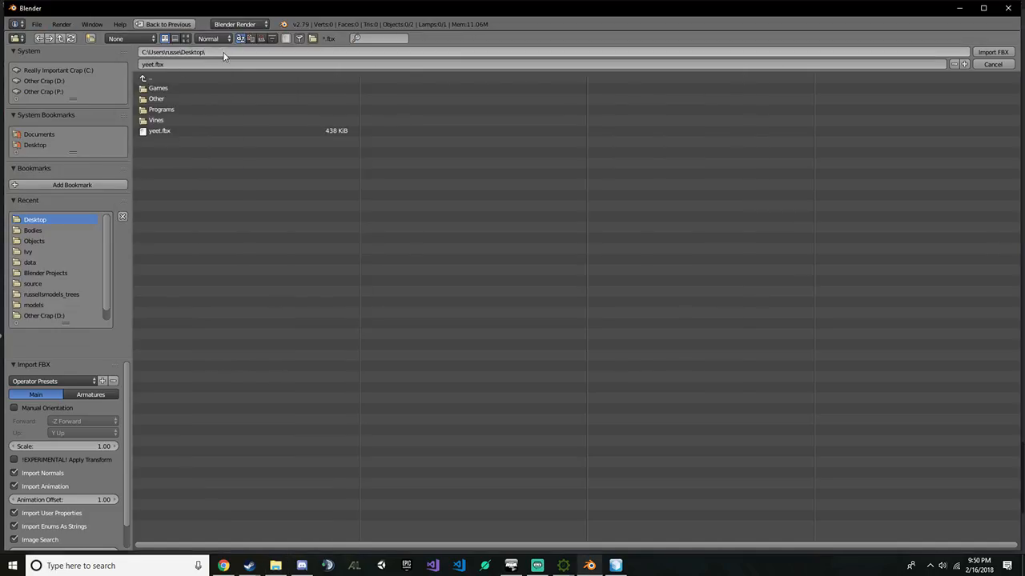
click(228, 52)
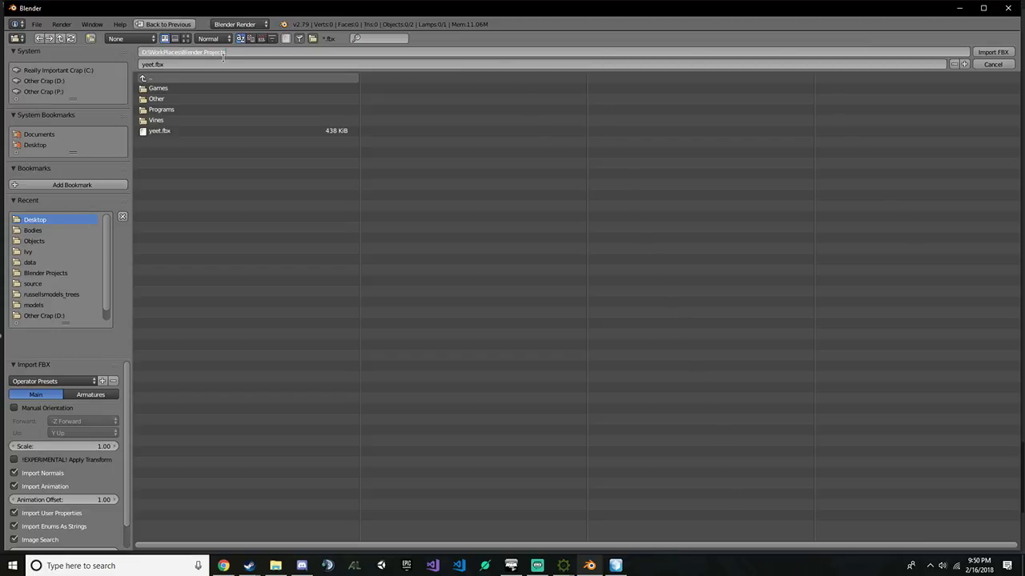
key(Return)
click(992, 52)
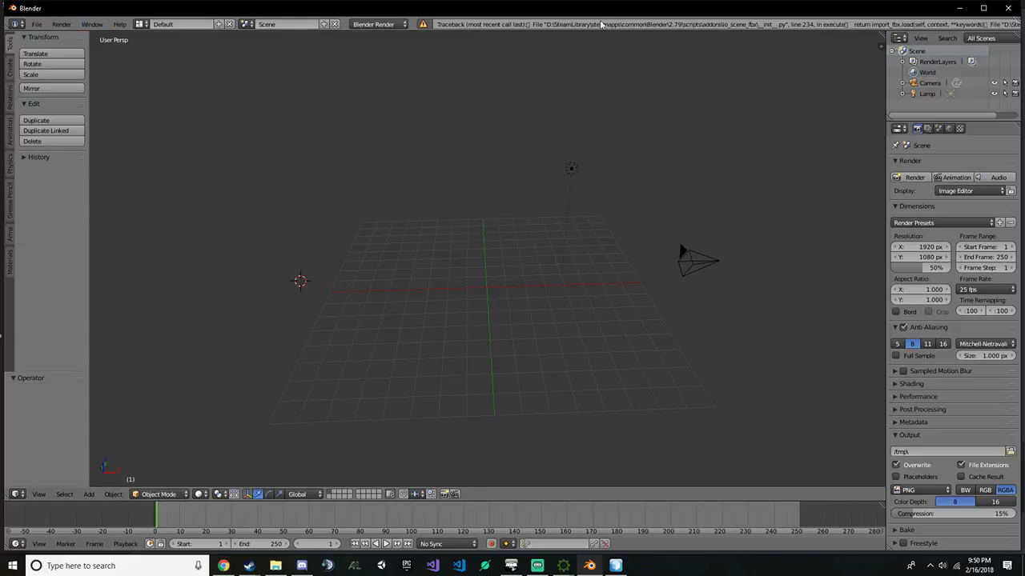
Quit Blender without saving and relaunch it from Steam
click(1012, 7)
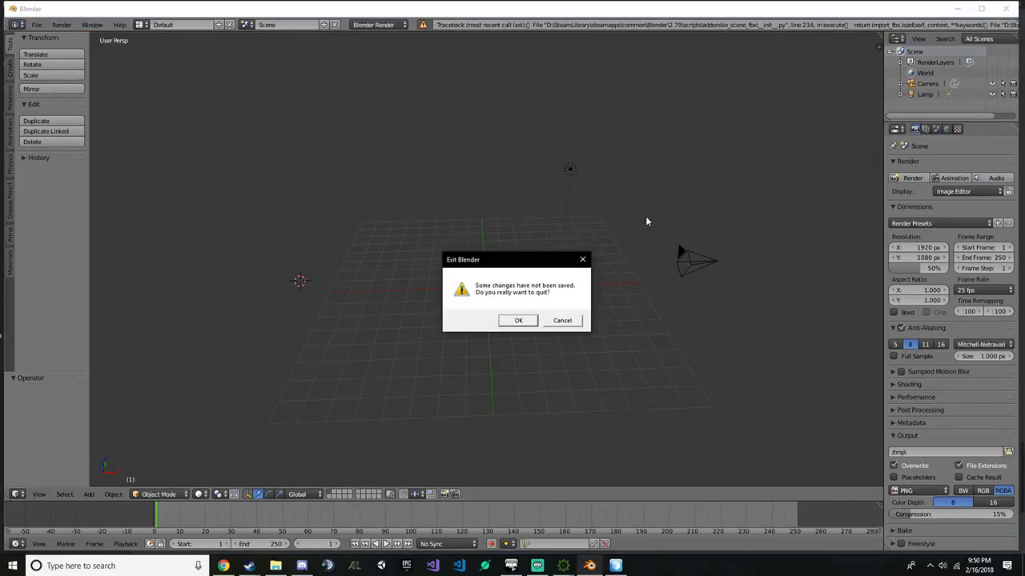
click(525, 322)
right_click(249, 566)
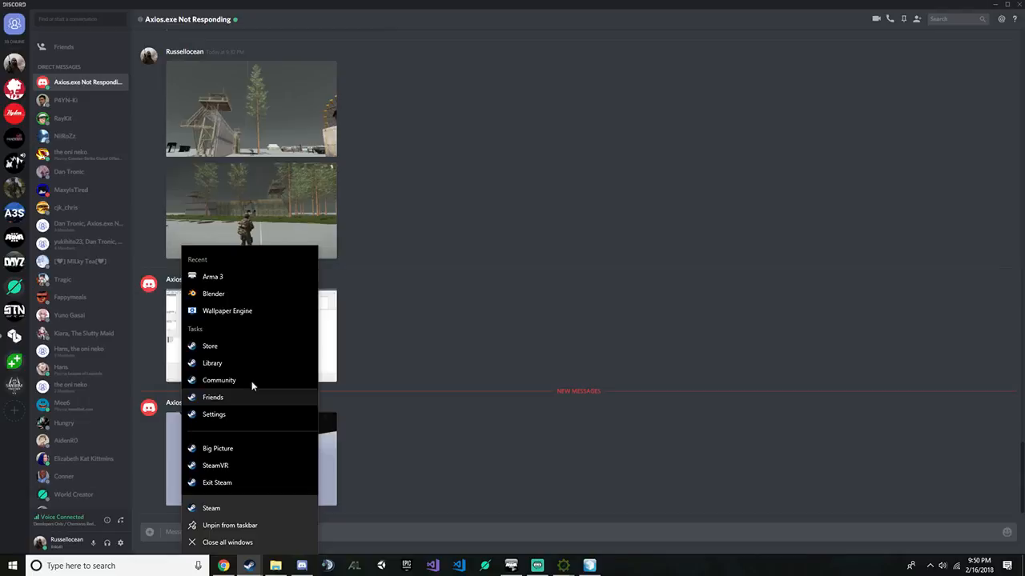
click(236, 296)
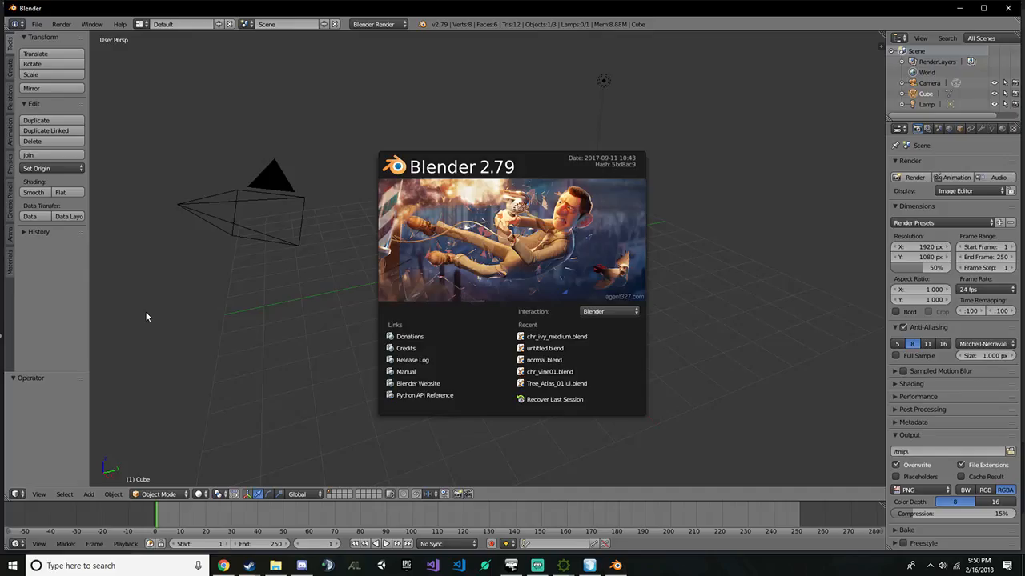
Dismiss the splash screen and delete the default cube
click(145, 317)
key(x)
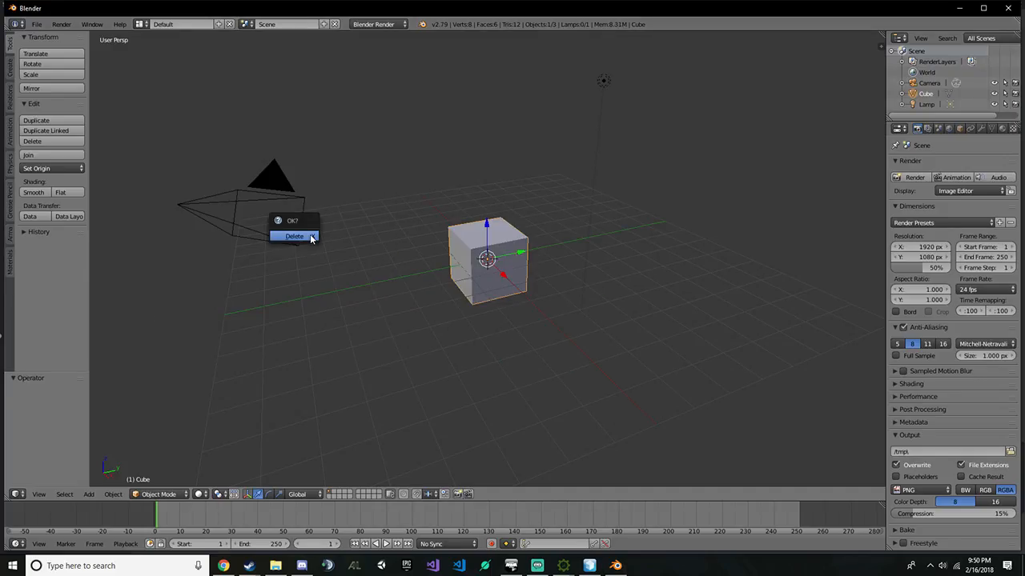
click(311, 235)
Import A3_character_example.fbx from D:\WorkPlaces\Blender Projects into the scene
click(37, 24)
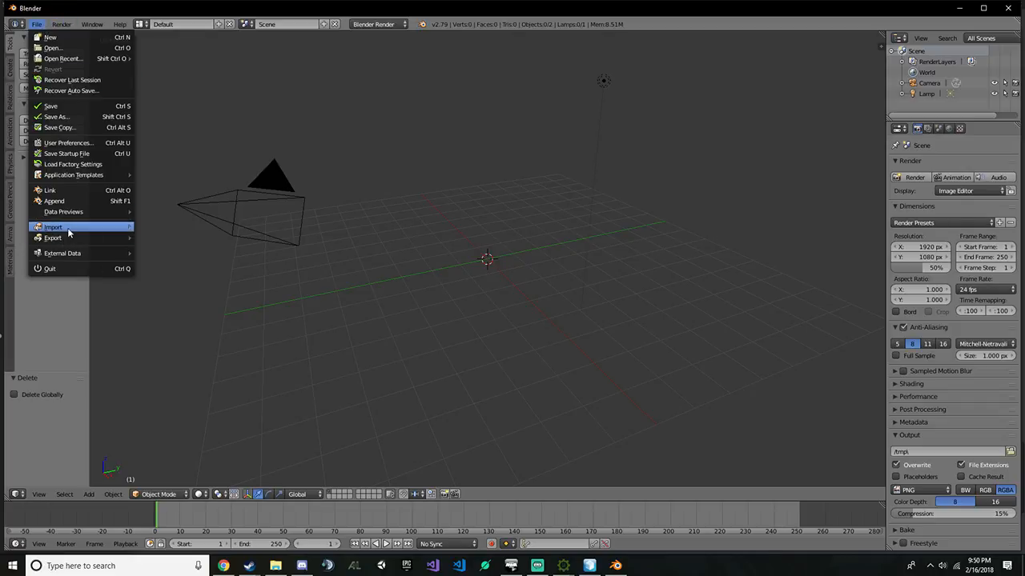
mouse_move(69, 231)
click(180, 253)
key(ctrl+v)
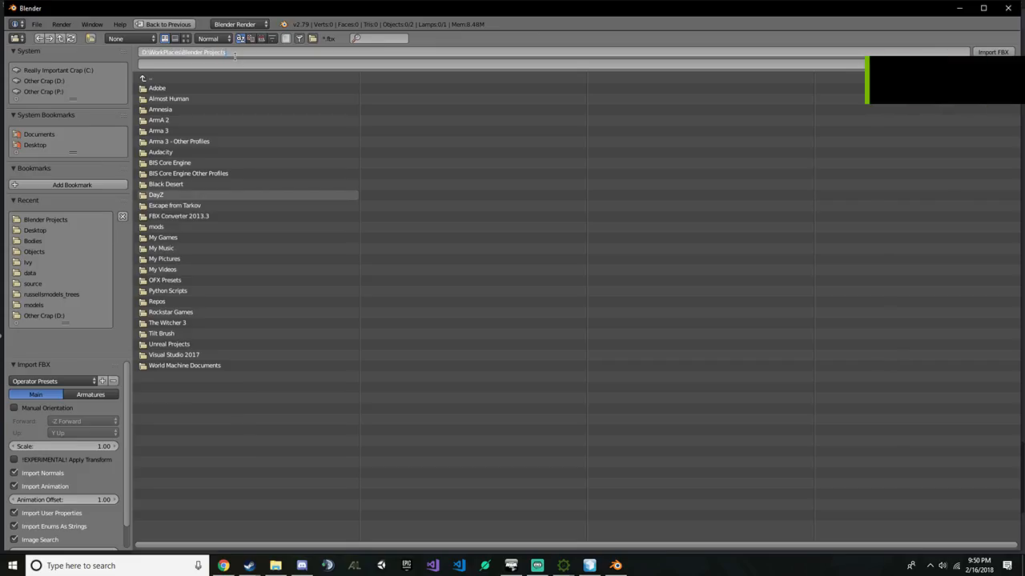
double_click(217, 84)
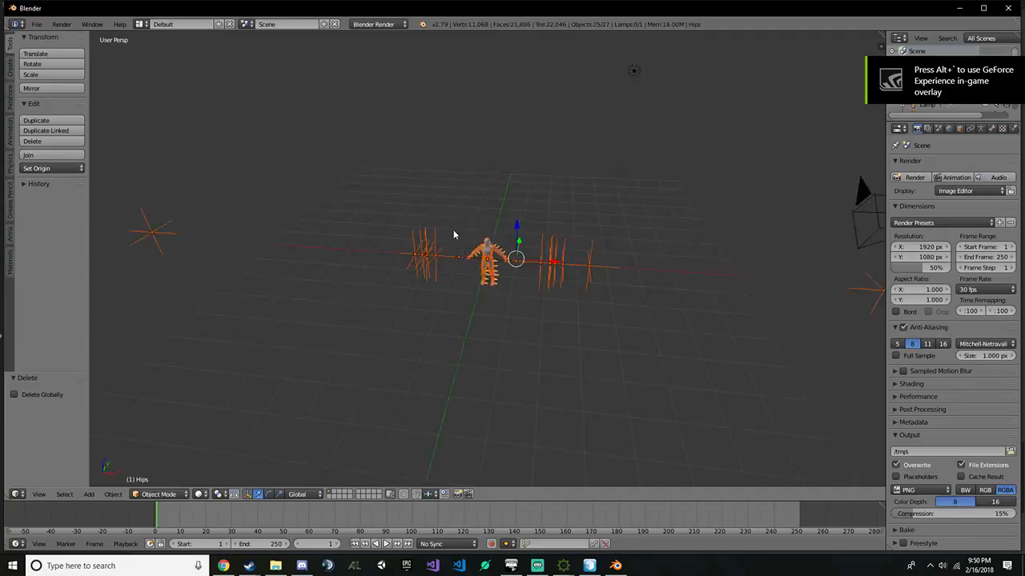
middle_drag(453, 234, 464, 275)
scroll(464, 275, up, 4)
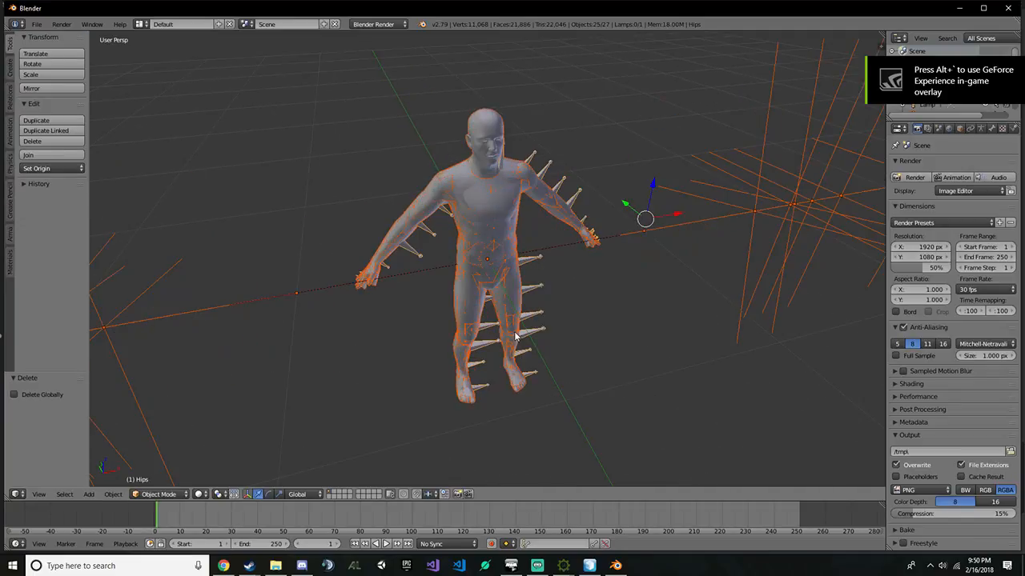
scroll(497, 313, down, 2)
key(shift+a)
mouse_move(514, 336)
key(Escape)
key(ctrl+a)
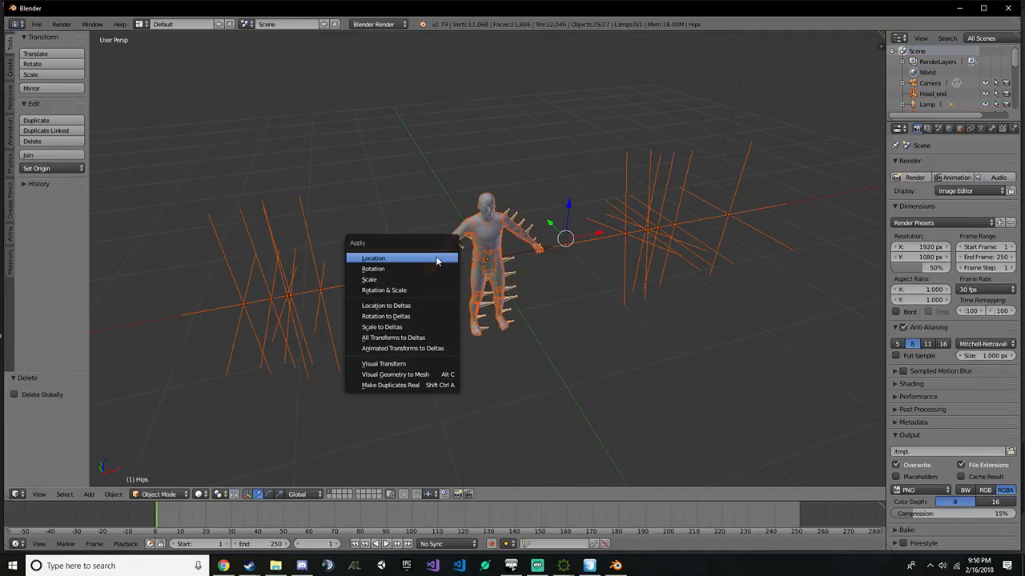
key(Escape)
key(ctrl+a)
middle_drag(286, 268, 334, 267)
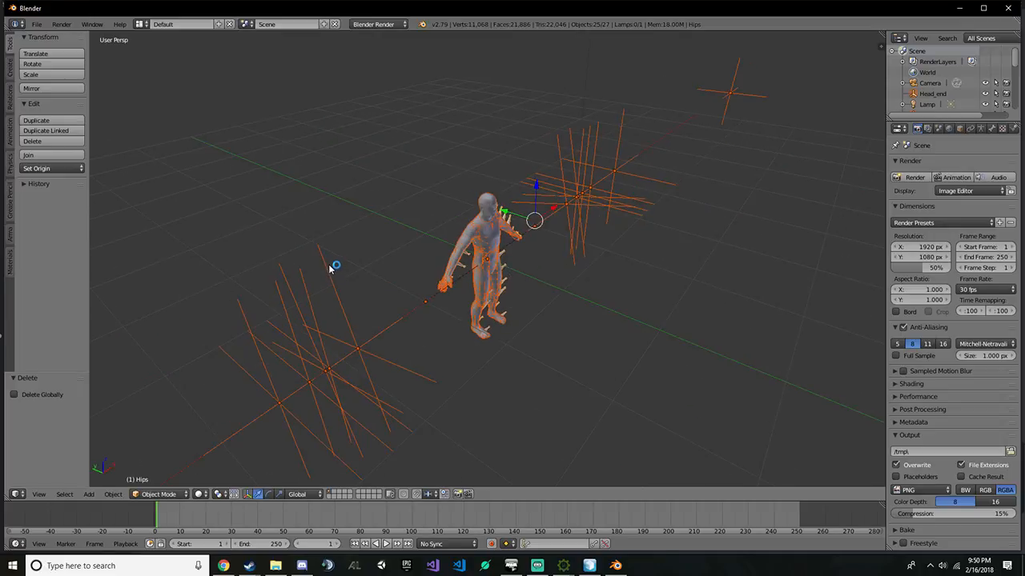
Snap the 3D cursor to the scene centre and inspect the imported character with its rig
key(shift+s)
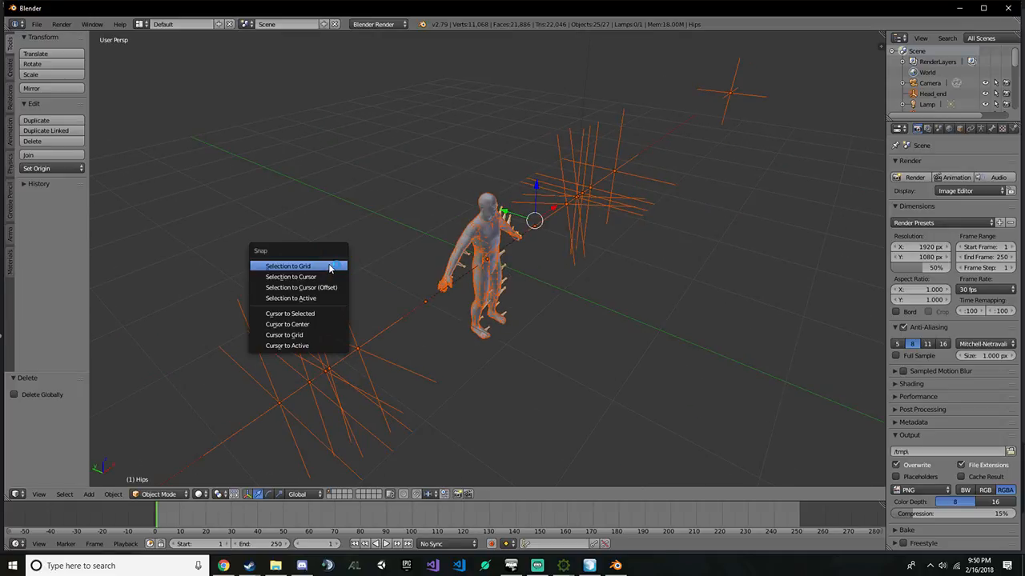
click(330, 324)
scroll(419, 337, up, 5)
scroll(420, 336, down, 3)
middle_drag(420, 336, 508, 305)
scroll(408, 254, down, 3)
scroll(408, 309, down, 3)
scroll(435, 325, up, 6)
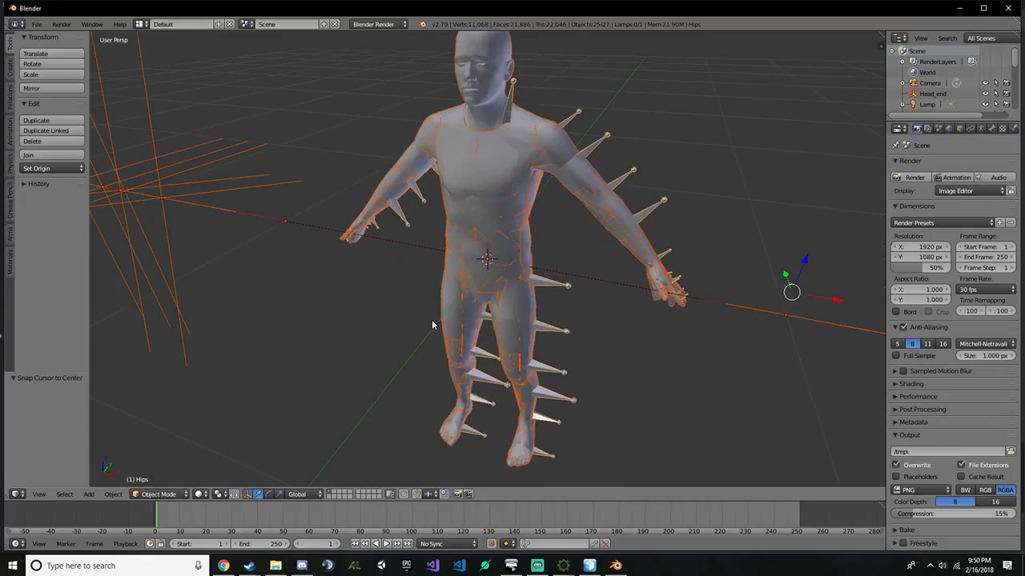
scroll(305, 293, down, 5)
Select the character's Hips armature, try moving it upward, and undo the move
click(36, 24)
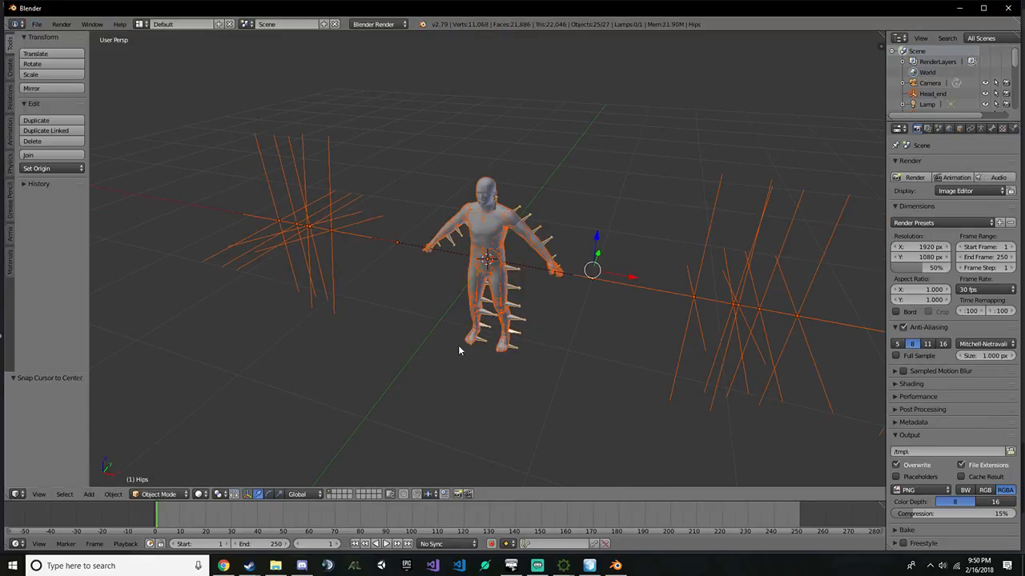
middle_drag(458, 345, 497, 290)
right_click(538, 256)
drag(491, 244, 490, 231)
key(ctrl+z)
Select the LeftHandIndex4 empty, try moving it along the Z axis, and undo the move
scroll(921, 99, down, 2)
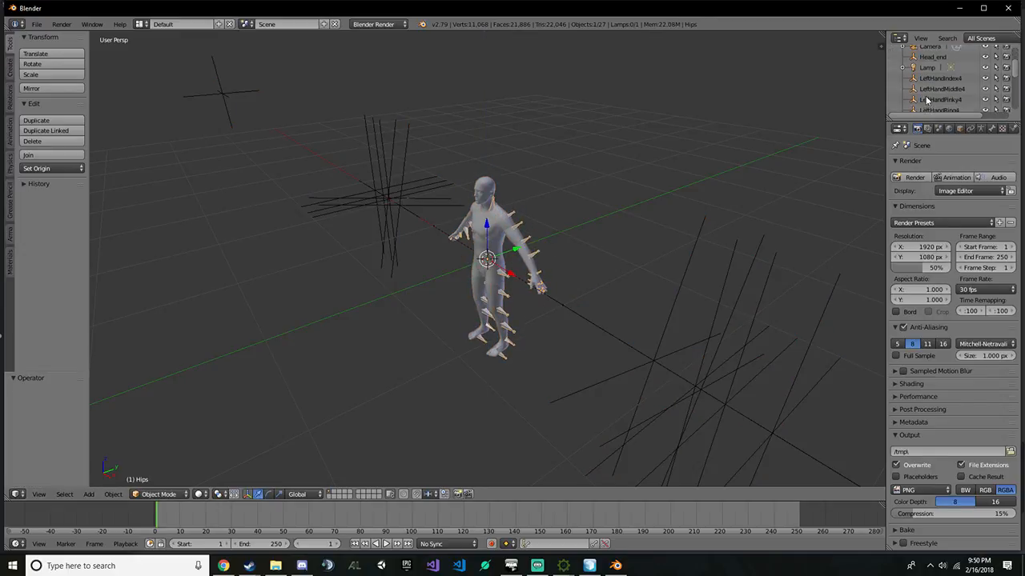
scroll(940, 91, up, 2)
click(940, 93)
middle_drag(514, 351, 750, 292)
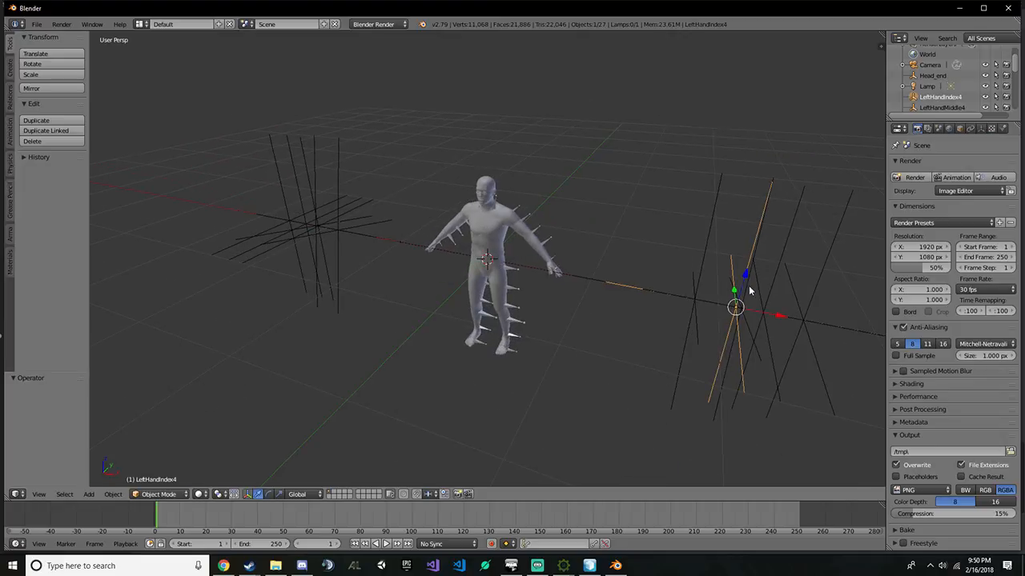
key(g)
key(z)
click(748, 266)
key(ctrl+z)
Select the LeftHandRing4 empty and move it up the Z axis by about 0.396
scroll(941, 88, down, 2)
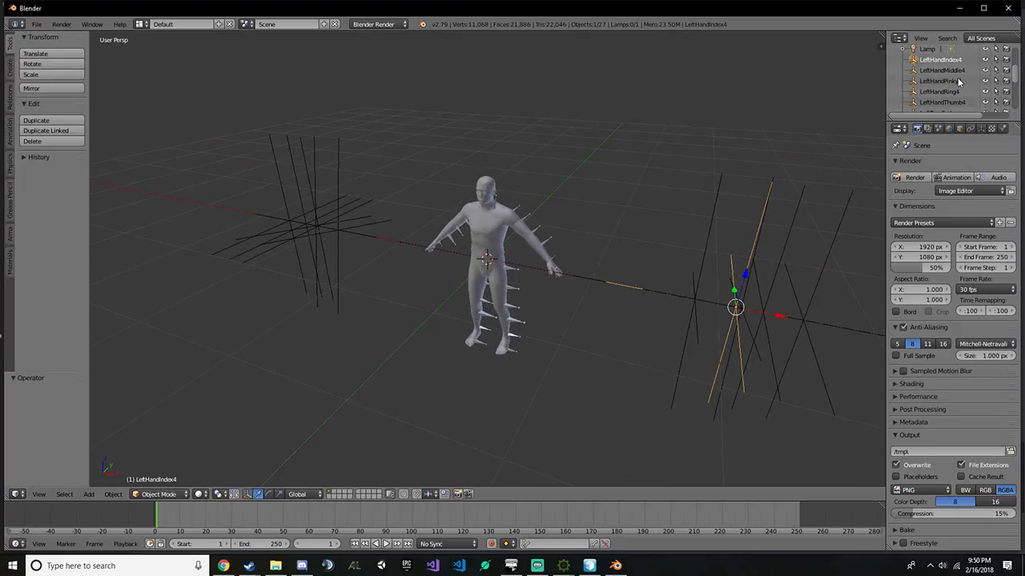
click(942, 93)
key(g)
key(z)
click(751, 268)
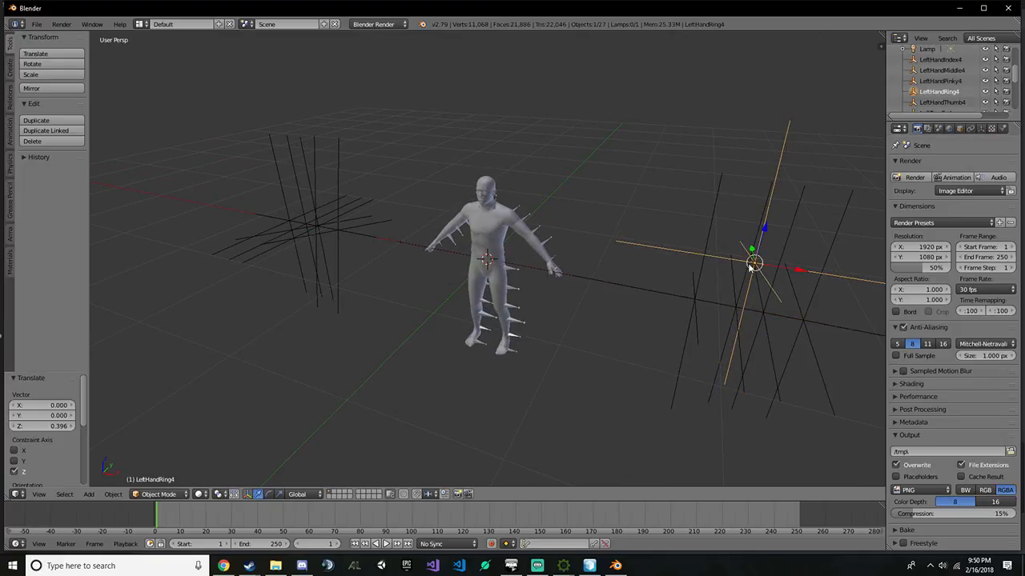
Undo the LeftHandRing4 move, try moving the Hips armature, and undo that move too
key(ctrl+z)
scroll(561, 236, up, 3)
click(603, 218)
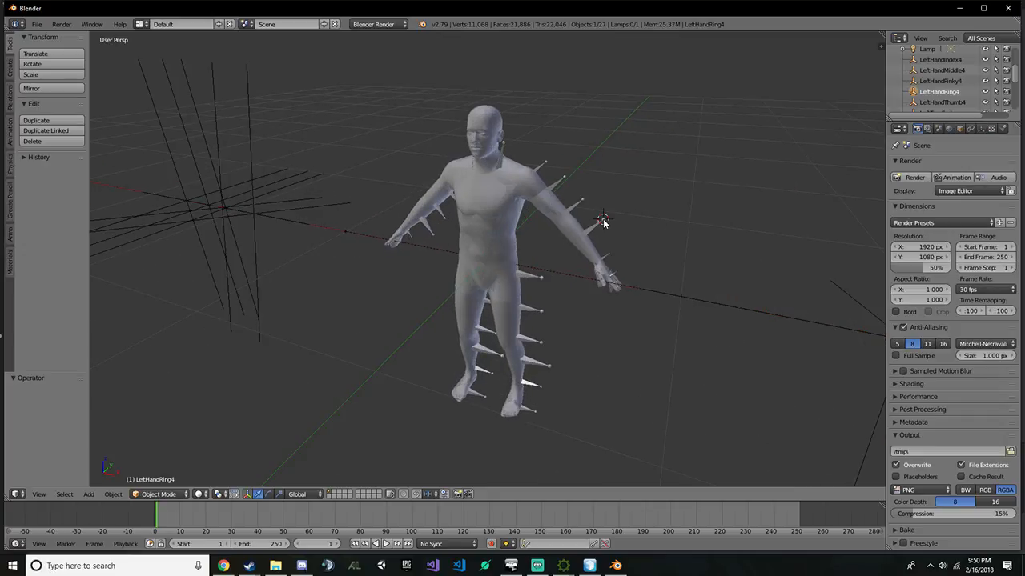
key(a)
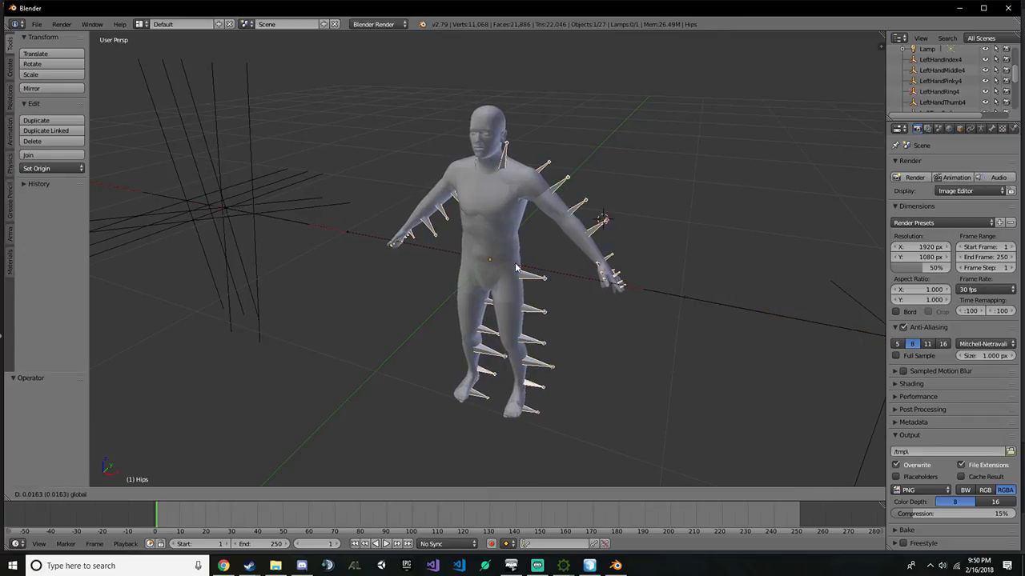
key(ctrl+z)
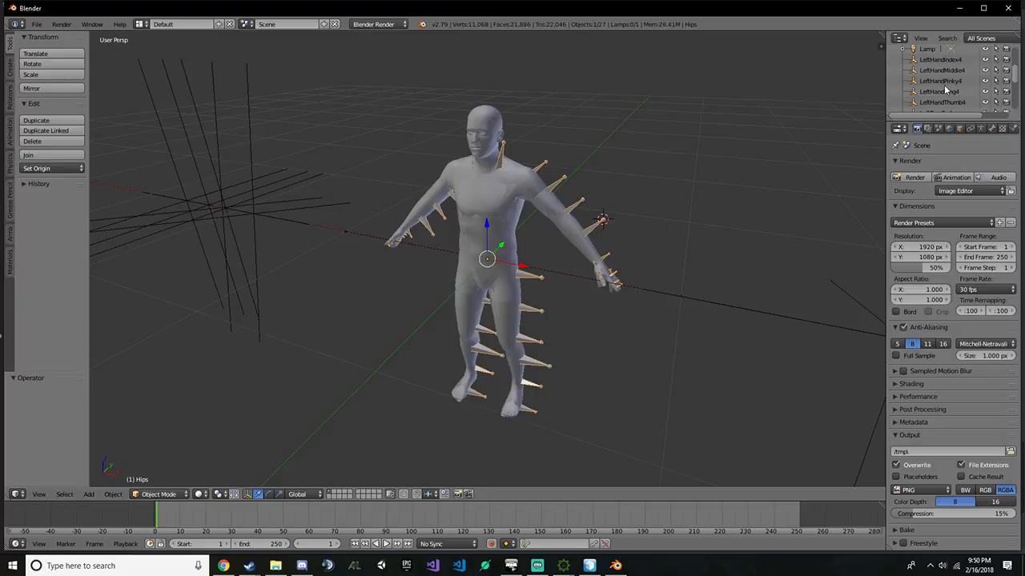
Expand the Hips armature in the scene hierarchy and select the basicbody_lod02 mesh
scroll(947, 90, down, 5)
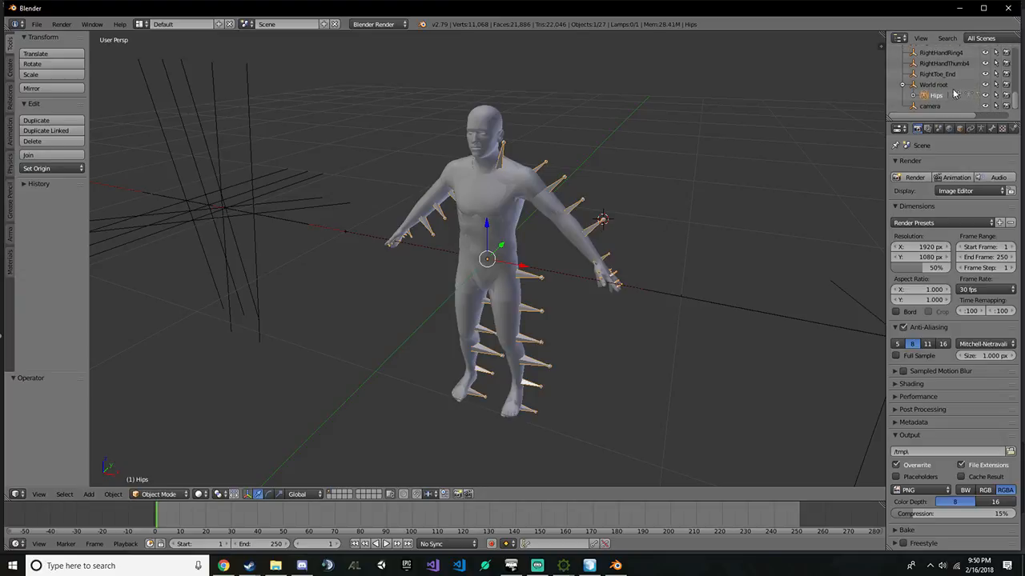
click(915, 97)
scroll(943, 88, down, 2)
click(952, 83)
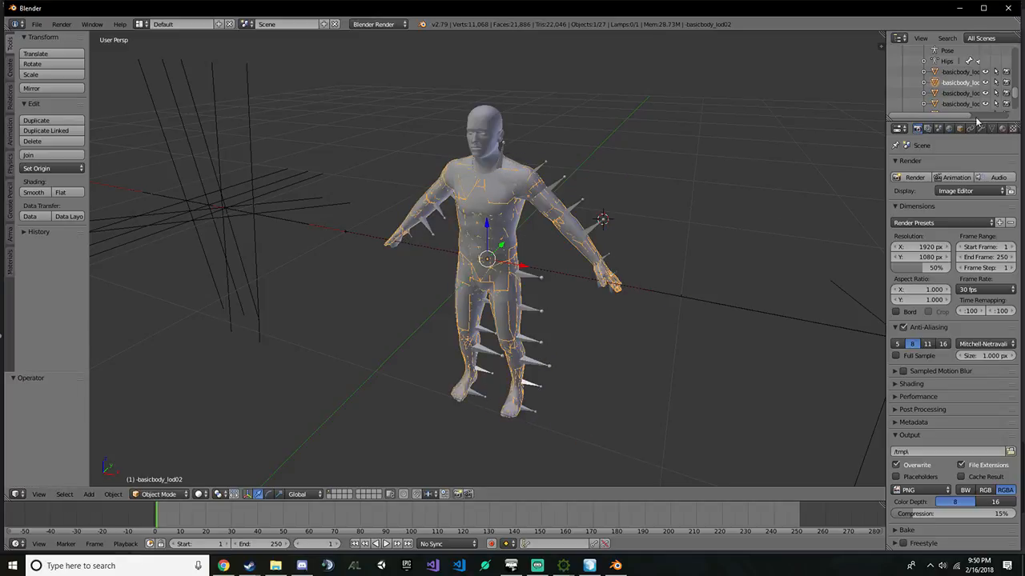
Select the basicbody_shadow00 mesh, try moving it twice, and undo each move
scroll(967, 102, down, 3)
click(965, 96)
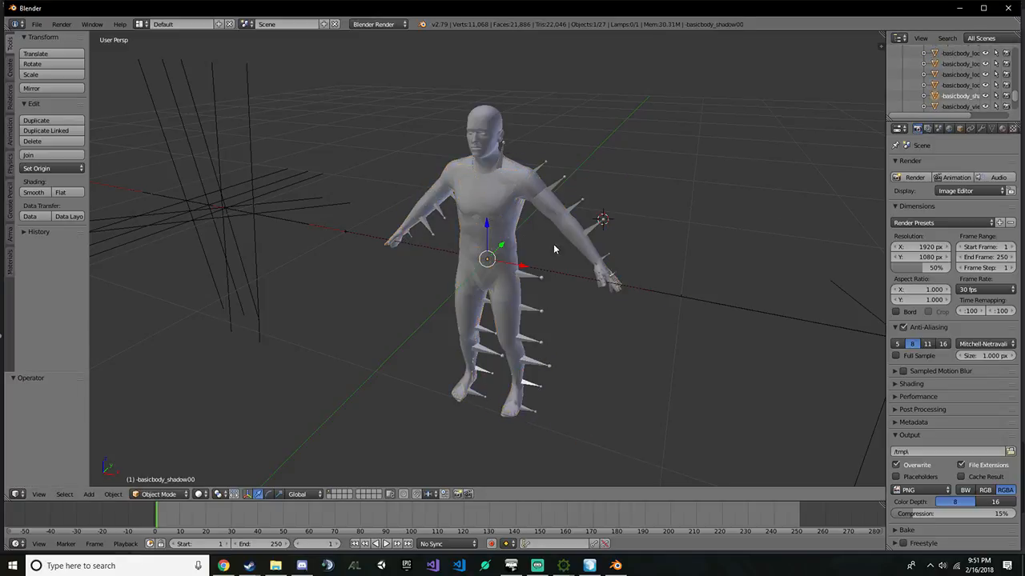
drag(486, 245, 496, 207)
middle_drag(496, 207, 647, 222)
key(ctrl+z)
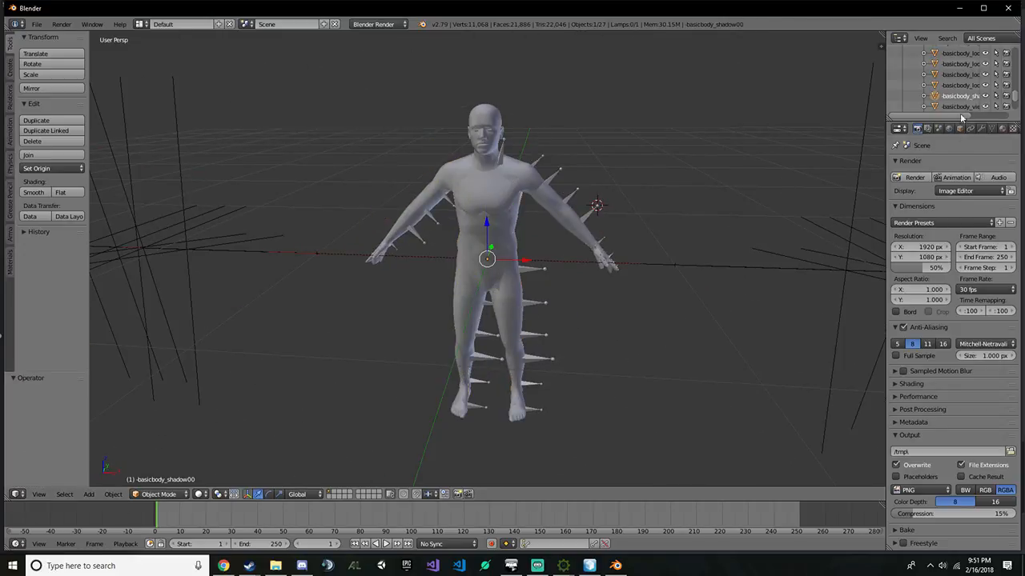
scroll(963, 89, down, 2)
drag(486, 228, 675, 160)
key(ctrl+z)
Select the basicbody_viewpilot mesh, try moving it upward, and undo the move
click(960, 64)
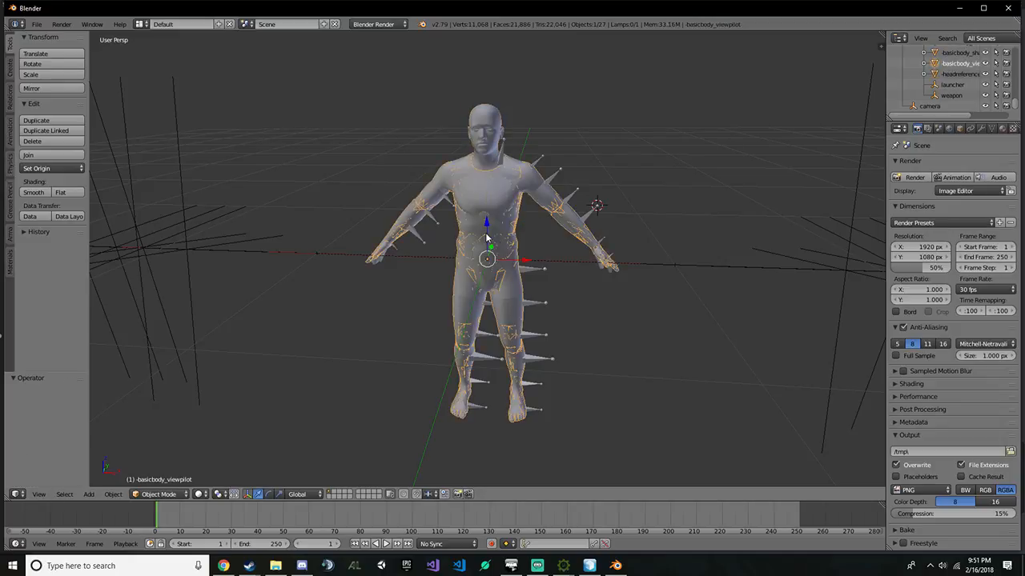
drag(486, 238, 529, 121)
key(ctrl+z)
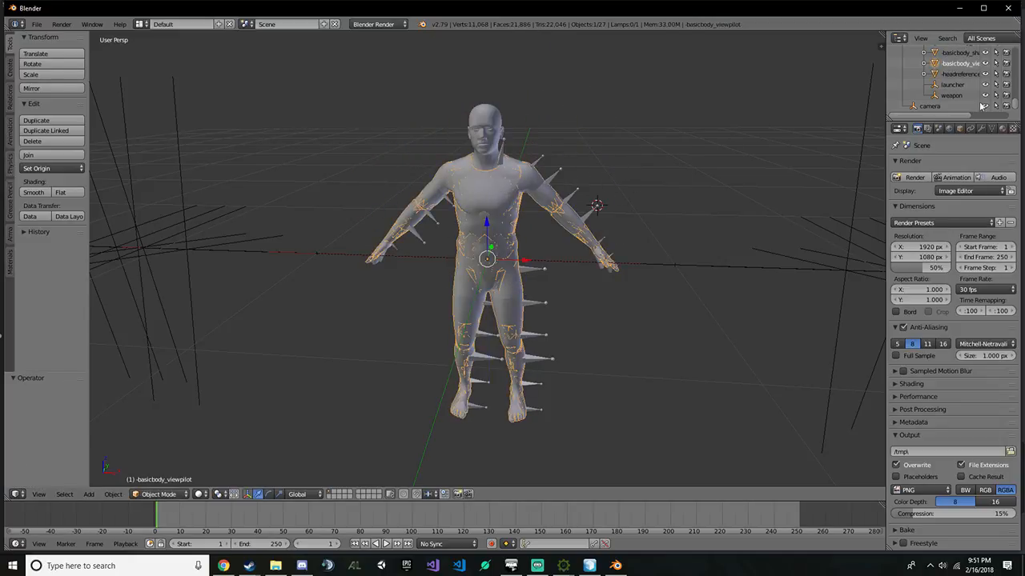
Select the weapon empty, try moving it beside the character, and undo the move
click(934, 96)
drag(355, 258, 358, 220)
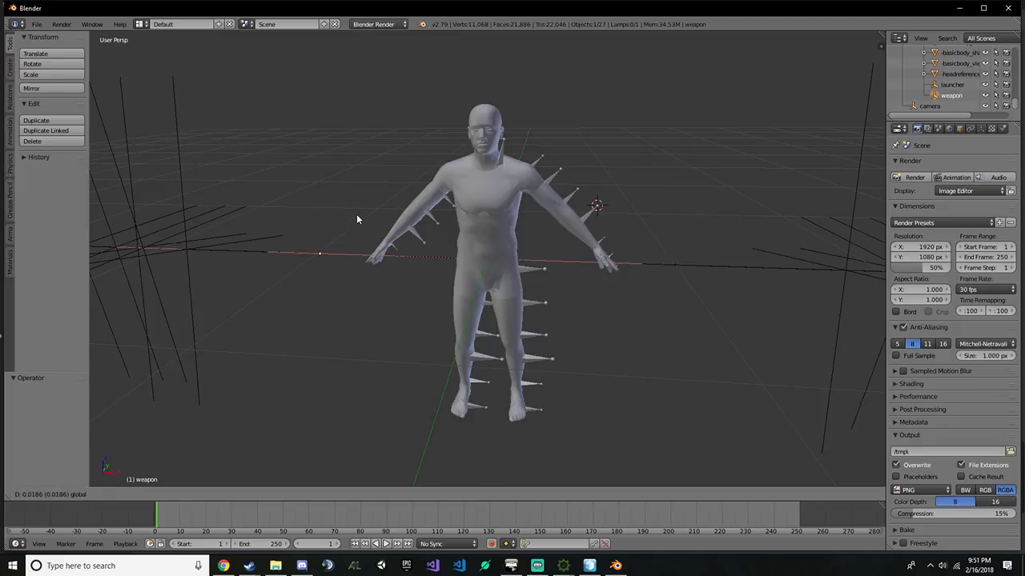
drag(575, 256, 813, 272)
key(ctrl+z)
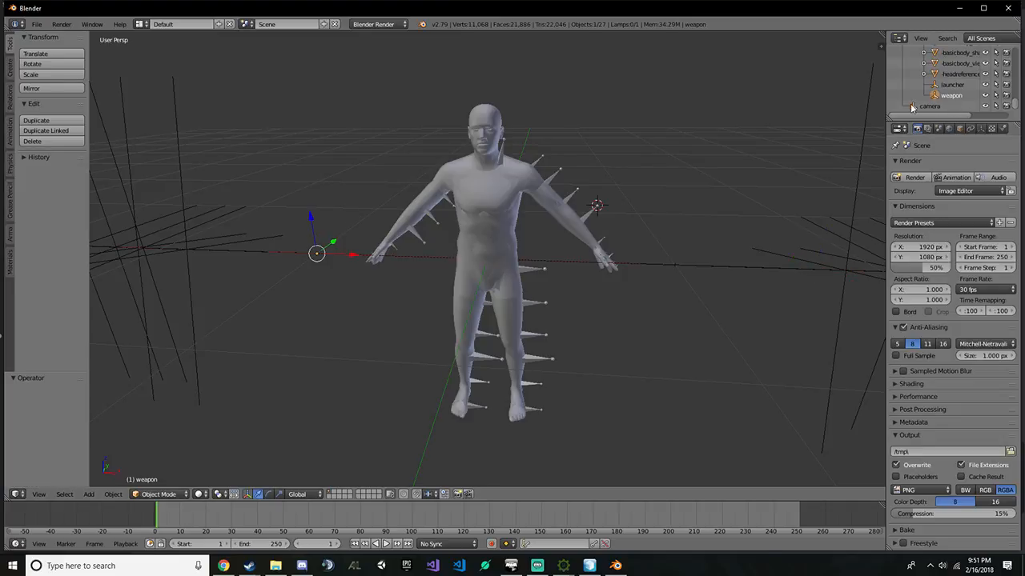
Select the RightHandRing4 empty, try moving it while viewing the character from the side, and undo the move
scroll(969, 98, up, 3)
scroll(965, 92, up, 3)
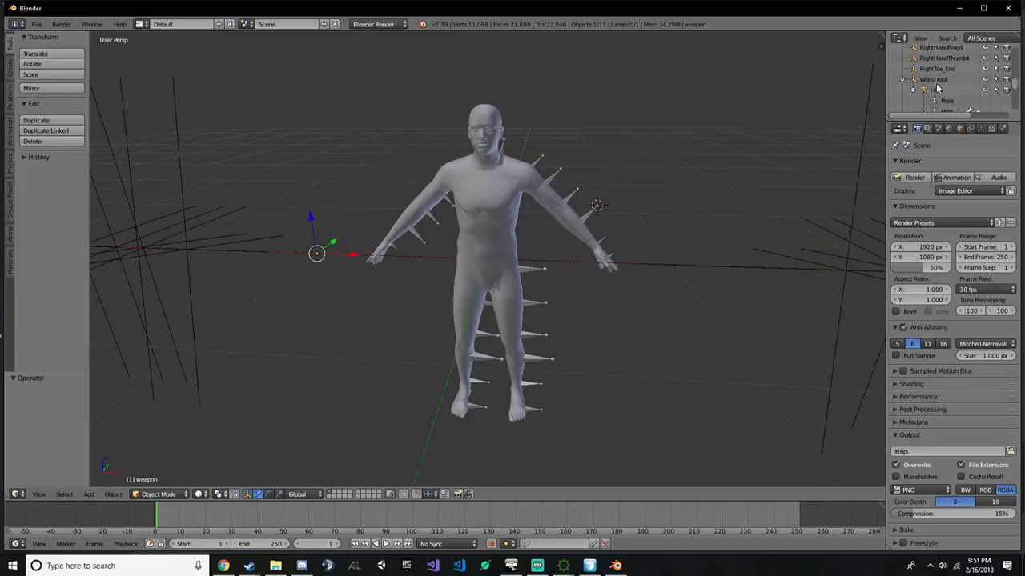
scroll(938, 89, up, 2)
click(941, 84)
middle_drag(585, 160, 608, 247)
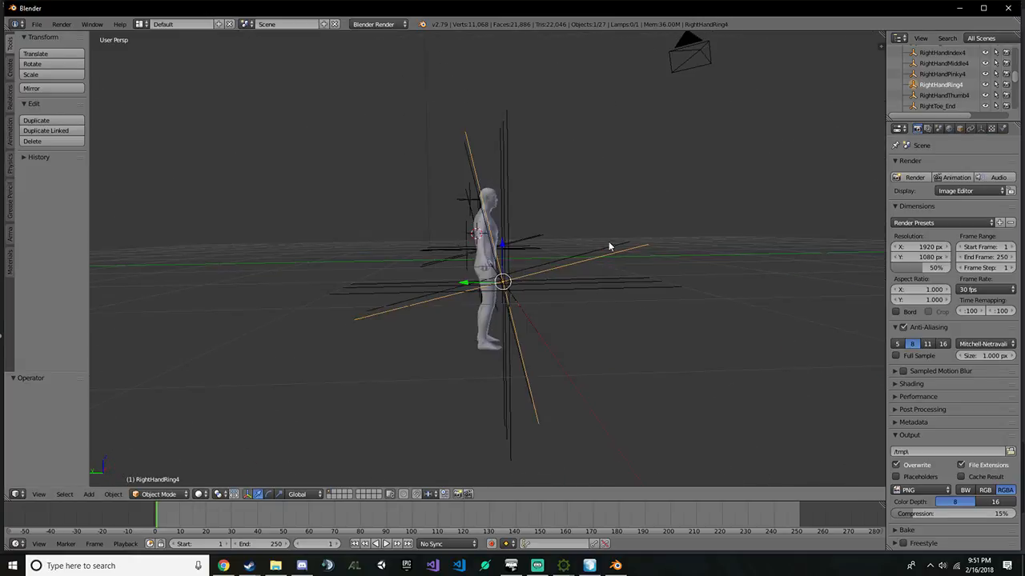
click(501, 285)
drag(482, 285, 719, 244)
key(ctrl+z)
Select the basicbody_viewpilot mesh on the figure, clear the selection, and pick the basicbody_lod02 mesh instead
middle_drag(719, 245, 560, 270)
scroll(479, 268, up, 3)
right_click(478, 268)
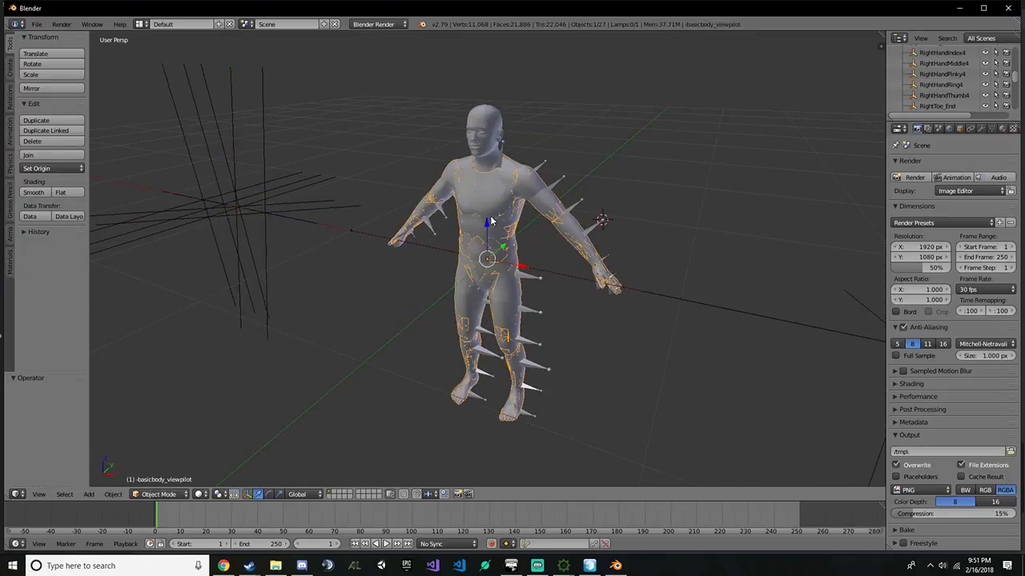
scroll(432, 254, down, 6)
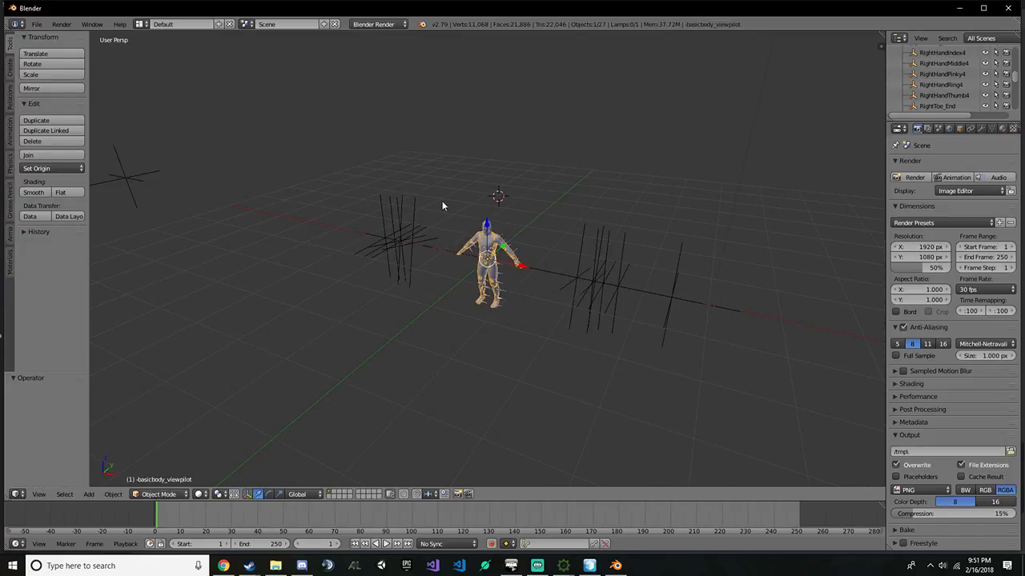
key(a)
middle_drag(442, 206, 512, 205)
scroll(505, 240, up, 5)
right_click(509, 268)
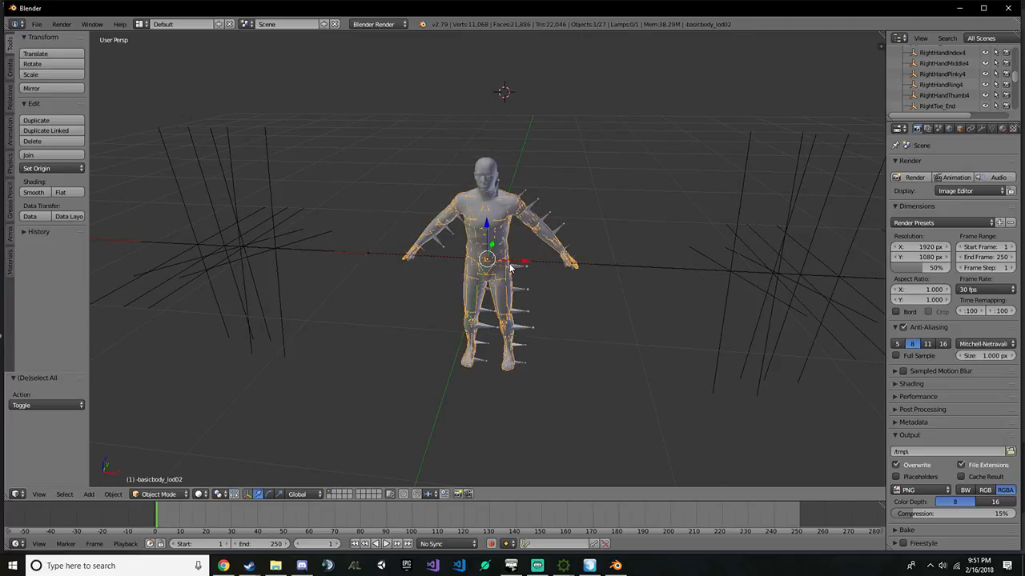
Select the Hips armature by its bone beside the hip and look through the scene's object list
scroll(510, 267, up, 8)
right_click(697, 299)
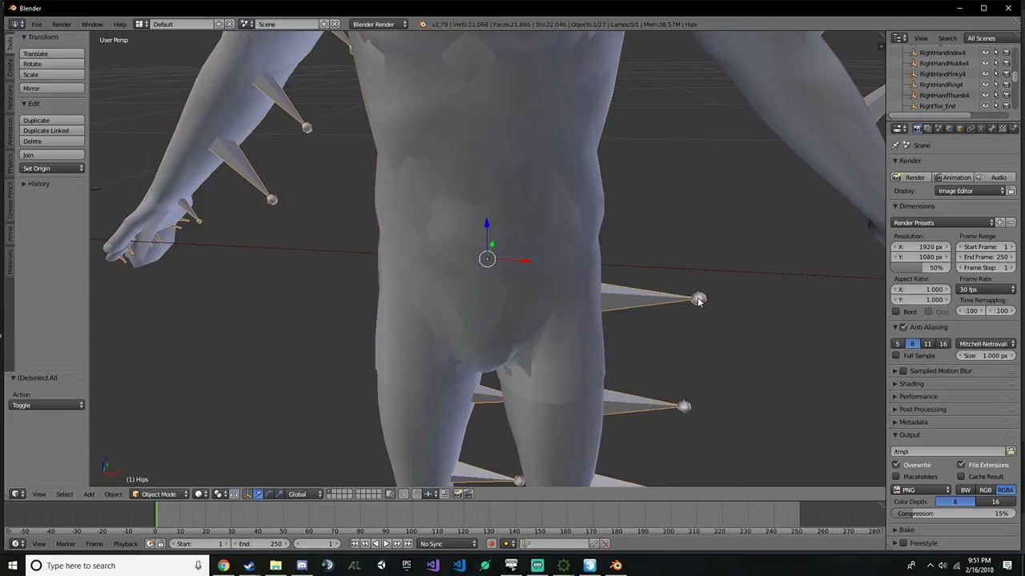
middle_drag(699, 300, 689, 232)
scroll(1011, 72, up, 10)
scroll(951, 93, down, 1)
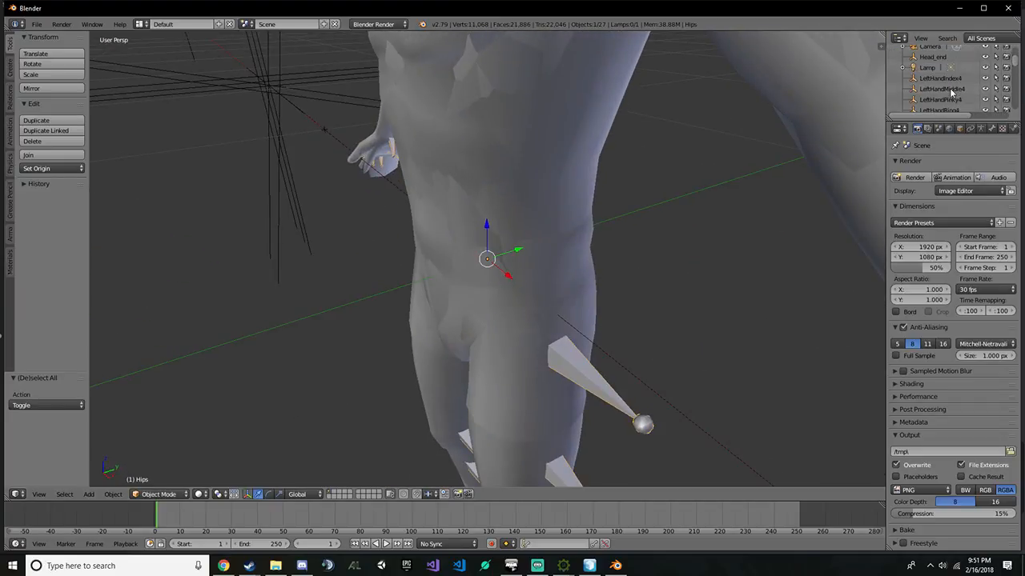
scroll(905, 74, up, 2)
scroll(919, 100, down, 3)
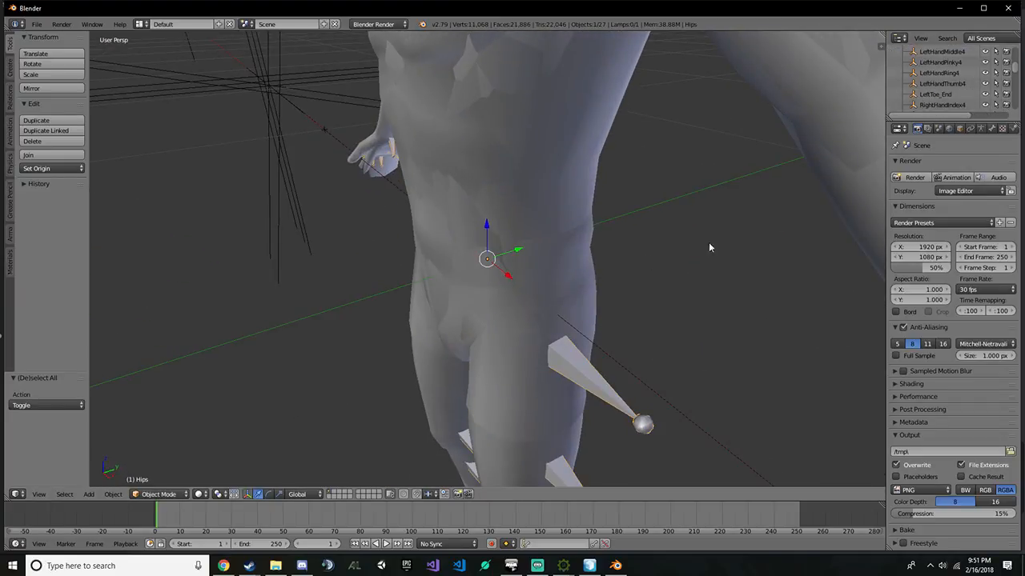
Try moving the Hips armature along the X axis and inspect the character's rig from the front and above
drag(508, 277, 532, 201)
middle_drag(532, 202, 219, 274)
scroll(413, 229, down, 5)
scroll(472, 187, up, 5)
scroll(473, 182, up, 2)
scroll(473, 183, down, 5)
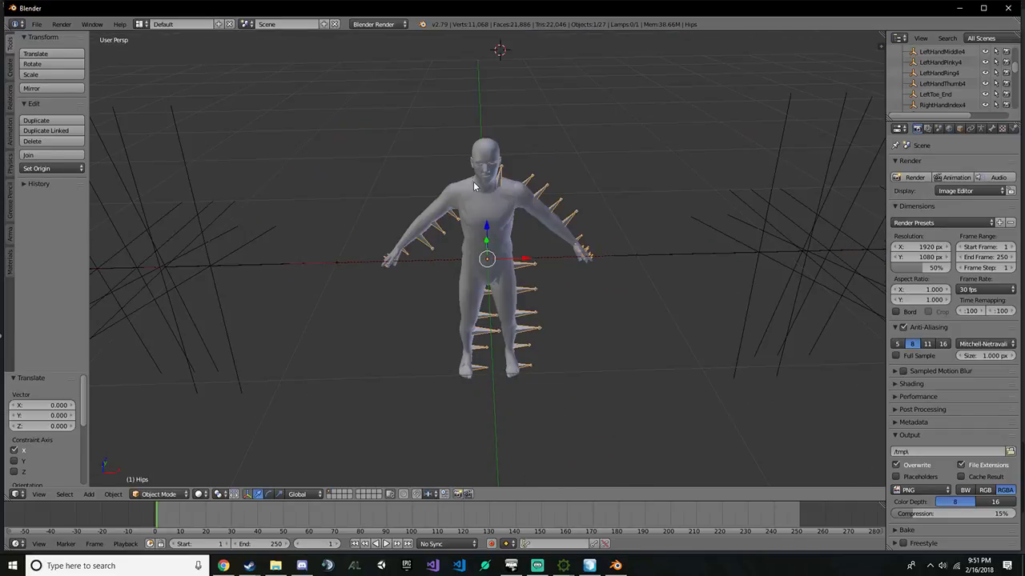
middle_drag(486, 186, 478, 133)
middle_drag(706, 261, 679, 299)
scroll(976, 77, down, 5)
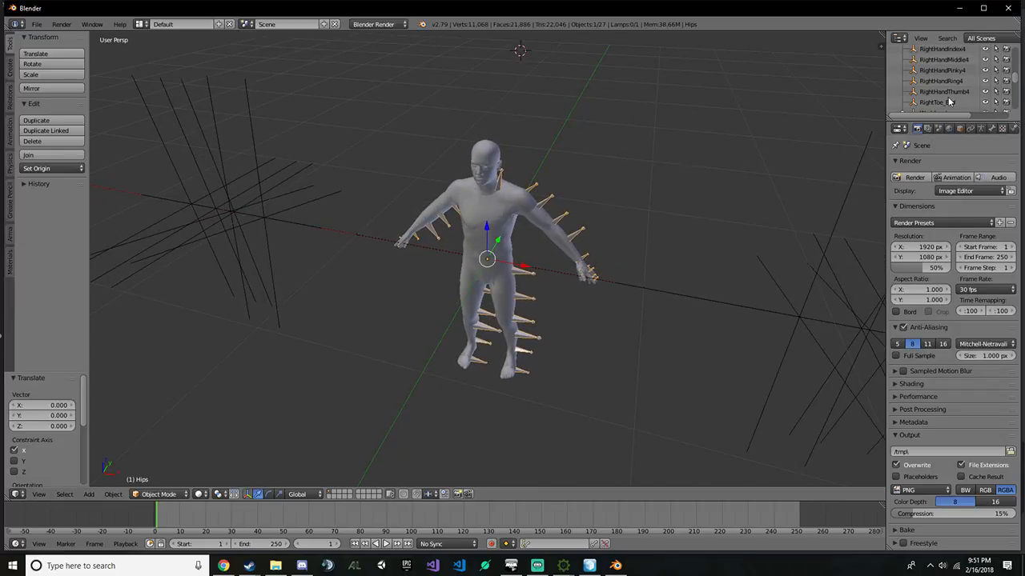
Enter Edit Mode on the Hips armature, select the Spine bone, and try moving it
click(947, 89)
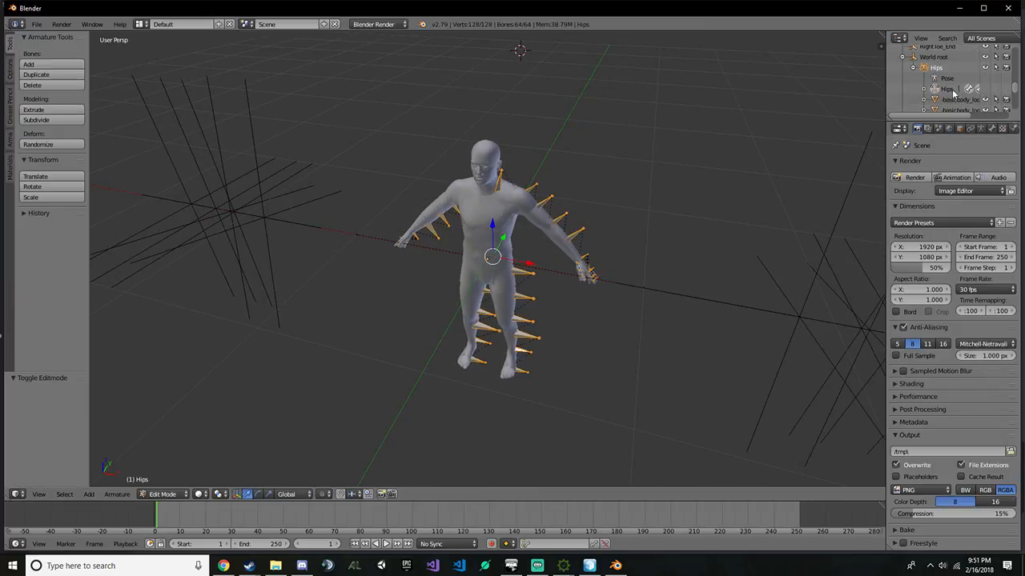
key(e)
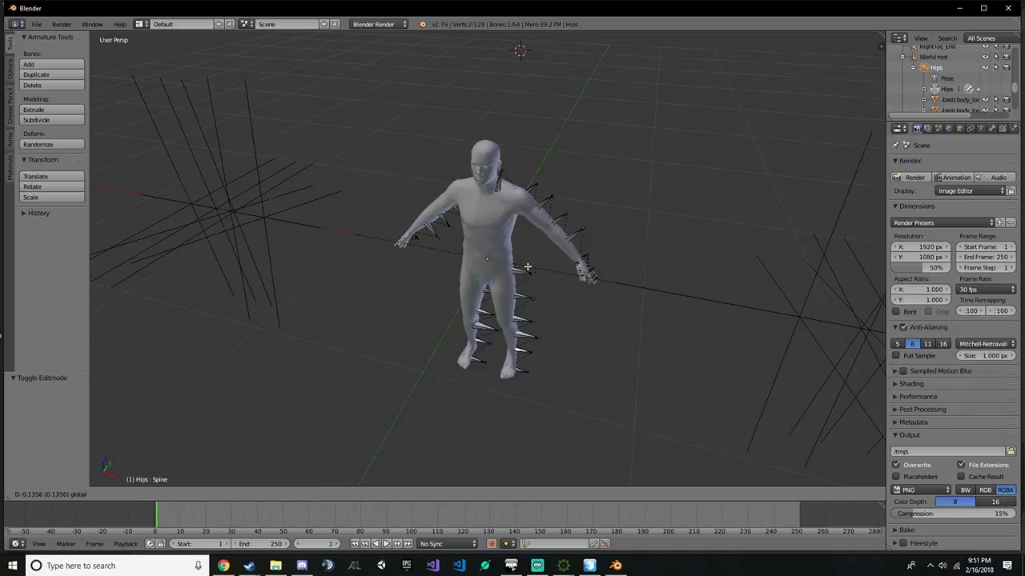
right_click(647, 284)
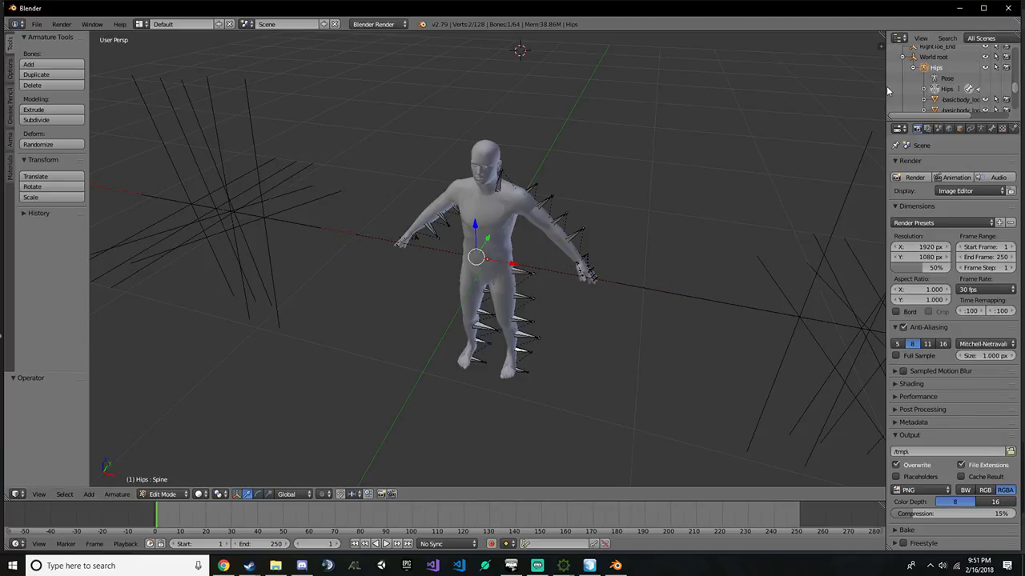
Widen the scene hierarchy area and expand the Hips armature's bone list down through the Spine bone
drag(886, 86, 773, 90)
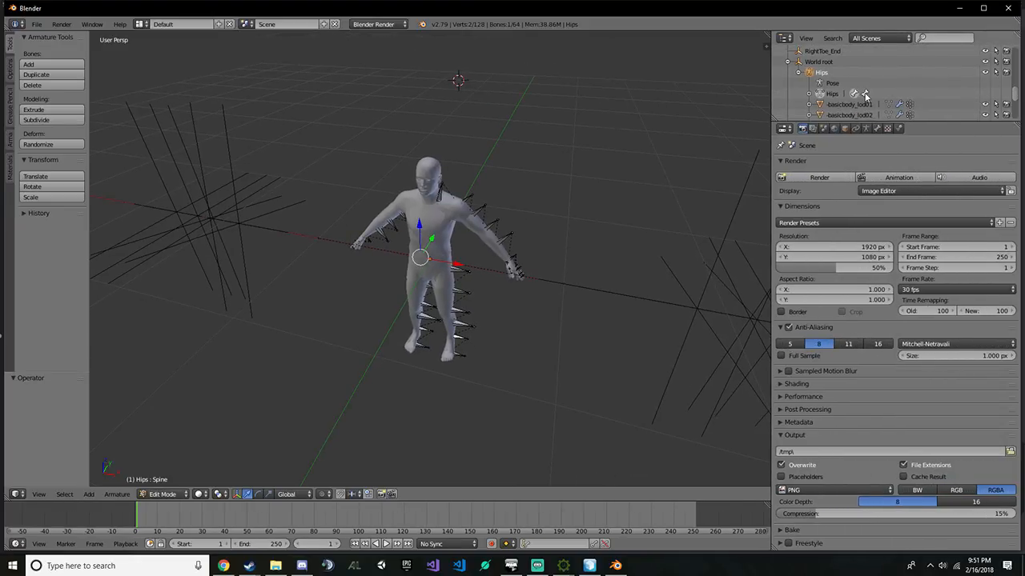
click(810, 94)
scroll(853, 102, down, 2)
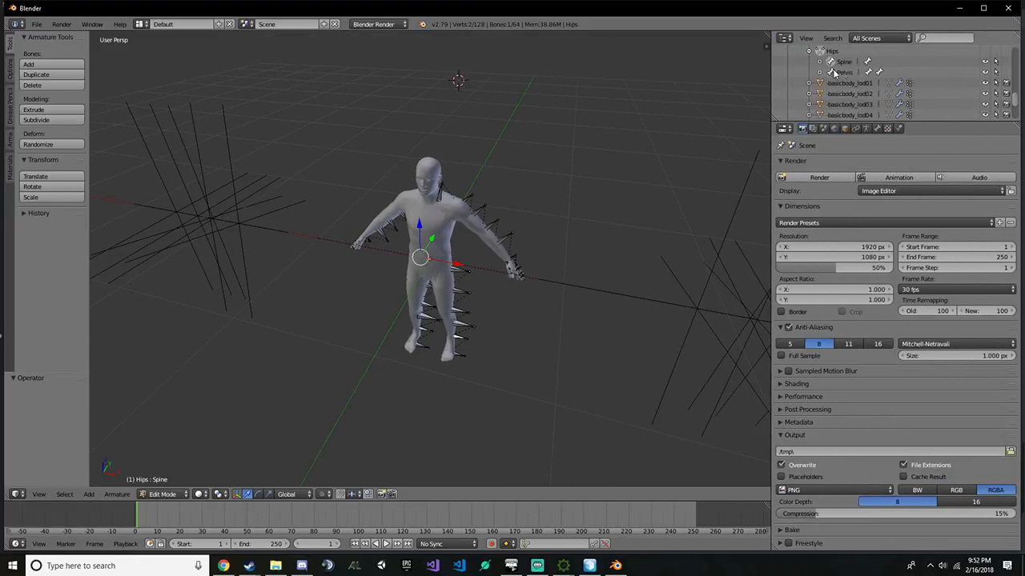
click(819, 62)
Select the Spine1 bone, try moving it up the Z axis by about 0.609, and undo the move
click(854, 72)
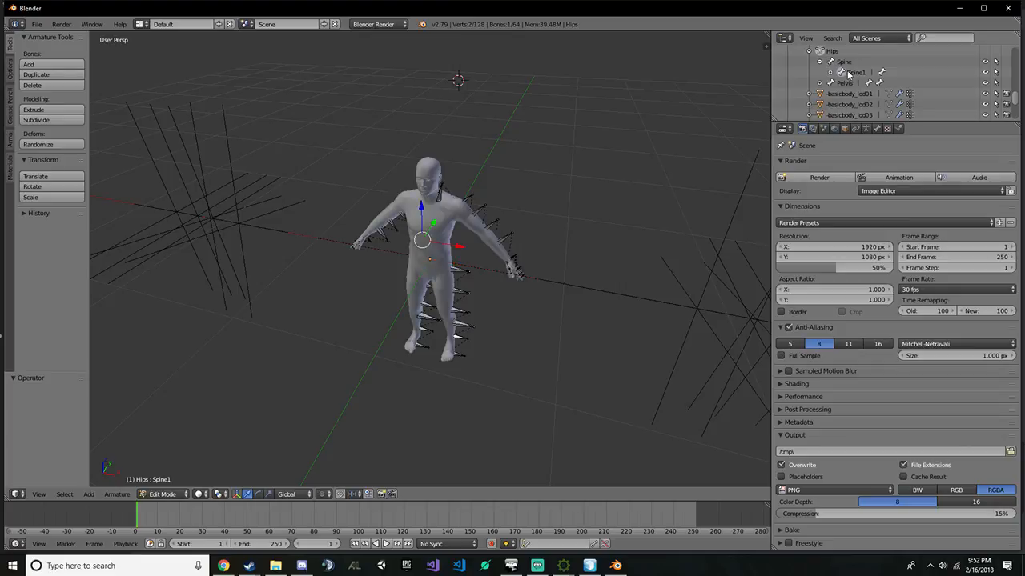
drag(421, 220, 442, 142)
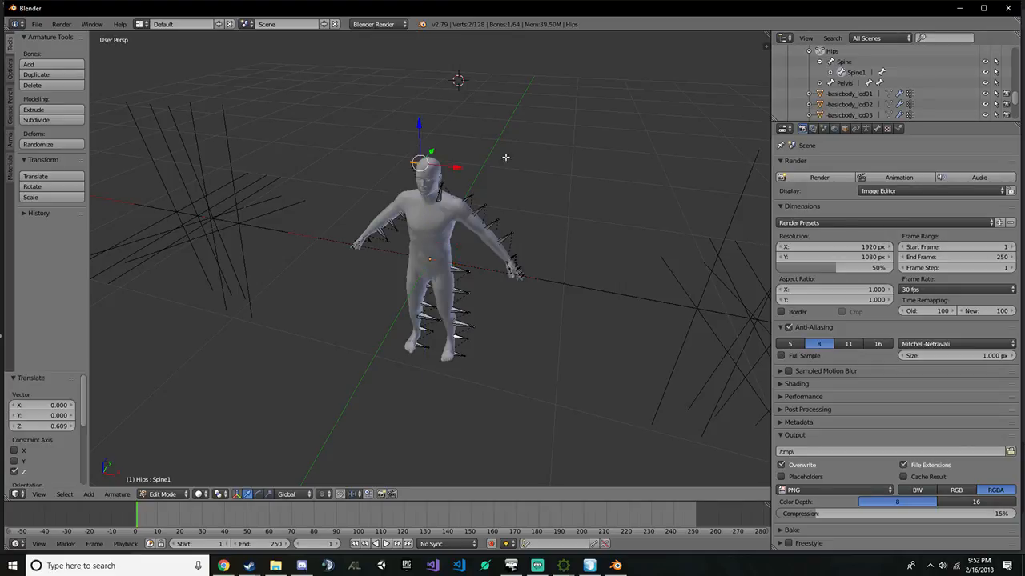
key(ctrl+z)
Expand the spine bone chain further and select Spine2 and then Spine3 to locate them on the body
middle_drag(578, 163, 466, 164)
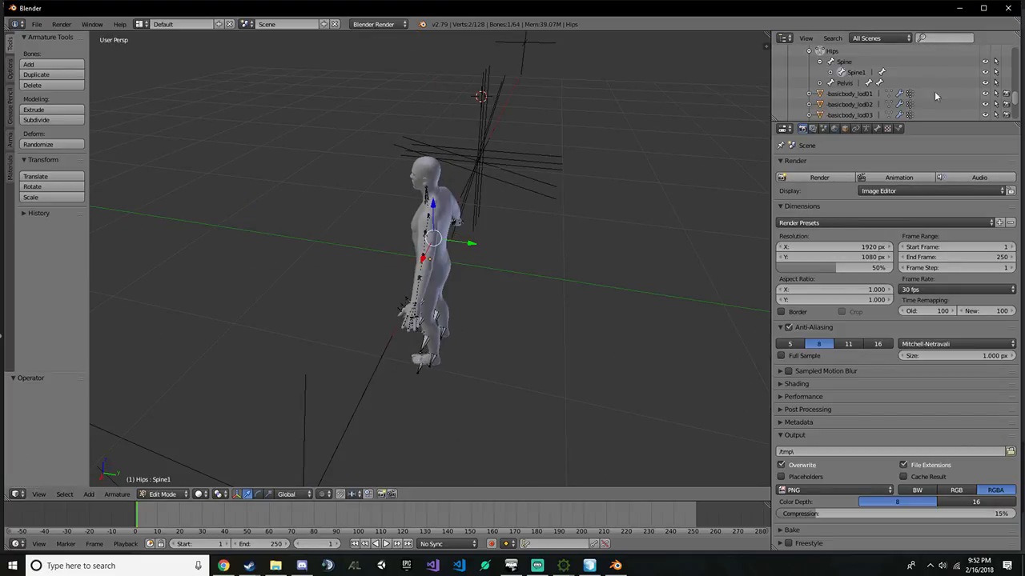
click(847, 83)
click(830, 72)
click(865, 83)
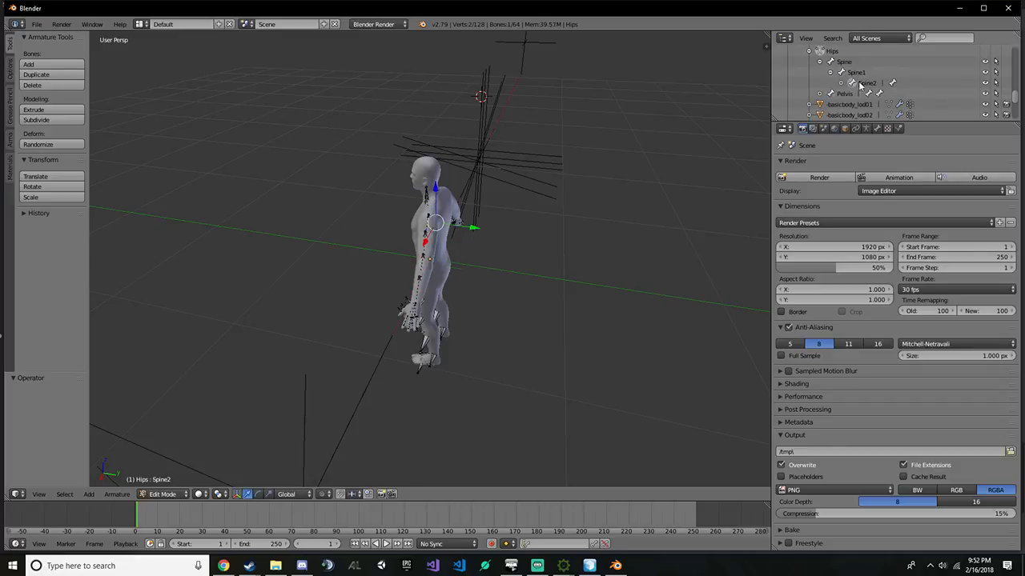
click(884, 94)
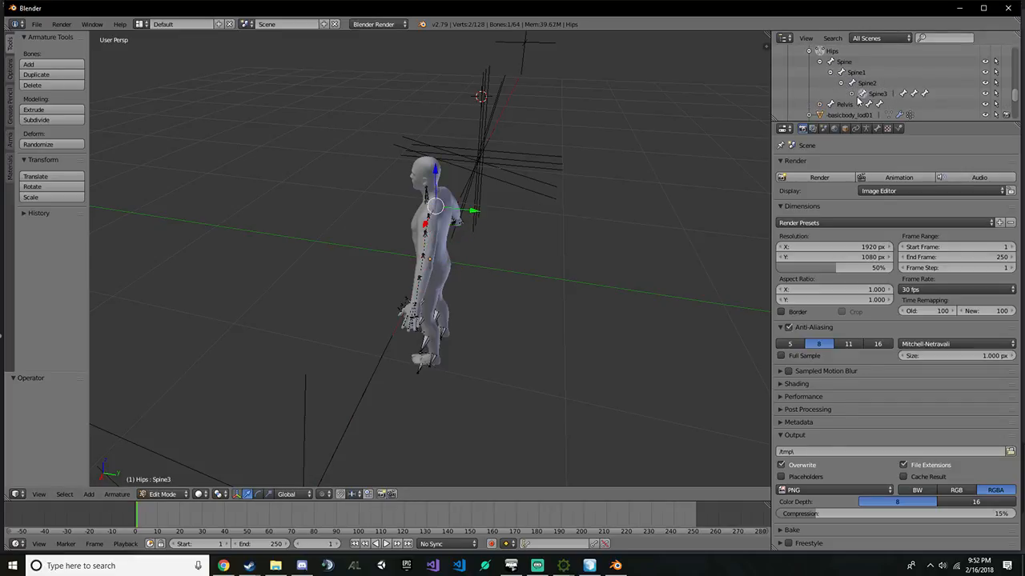
Expand the Spine3 bone and select its LeftShoulder child bone
click(851, 94)
scroll(887, 95, down, 3)
scroll(887, 94, up, 2)
click(895, 63)
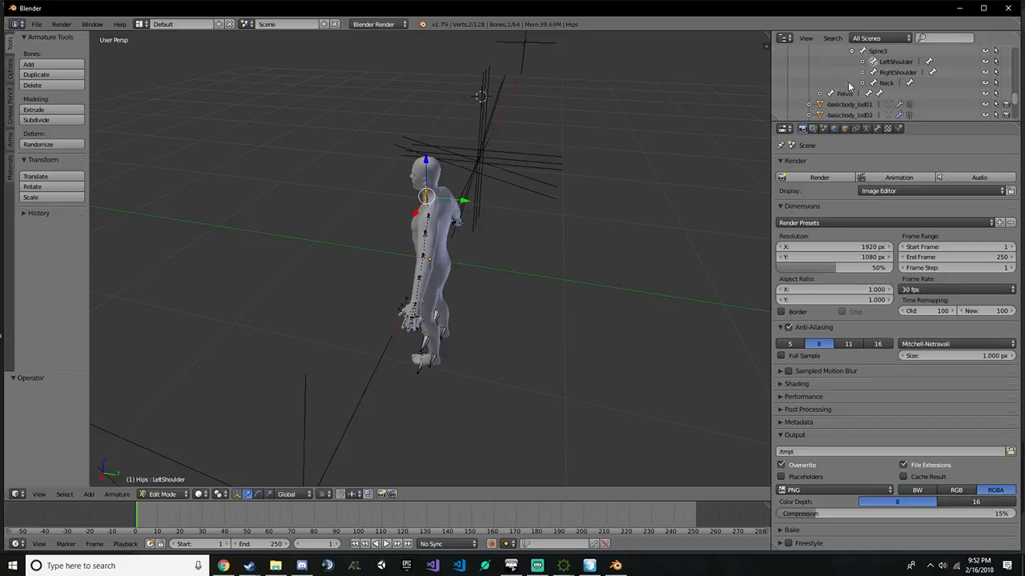
Extrude a new bone from the LeftShoulder bone with zero offset
key(e)
middle_drag(417, 192, 452, 259)
right_click(506, 190)
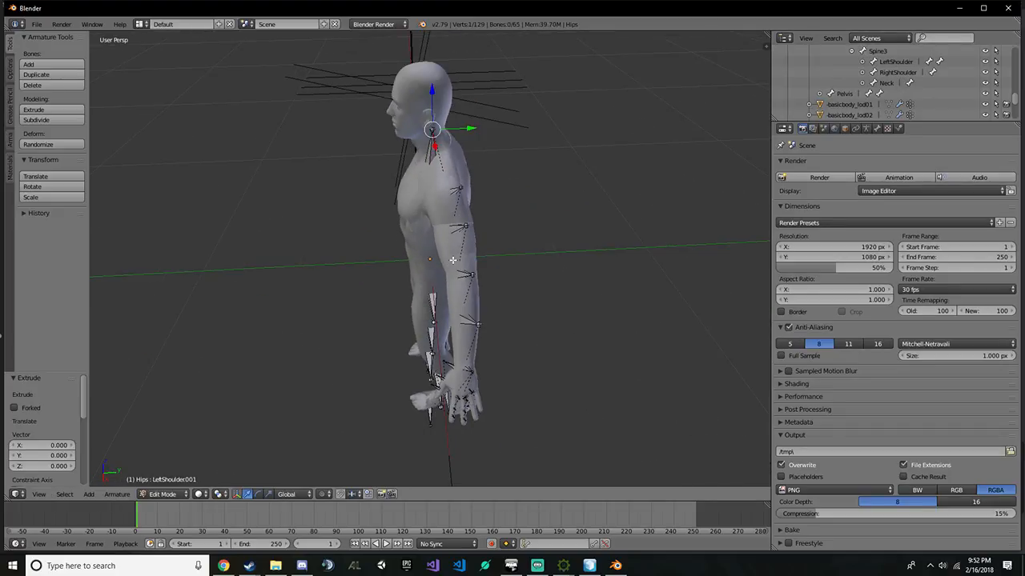
Switch to the rotation manipulator, try rotating the extruded shoulder bone, and view the rig from the front
click(257, 494)
drag(463, 102, 496, 155)
right_click(496, 156)
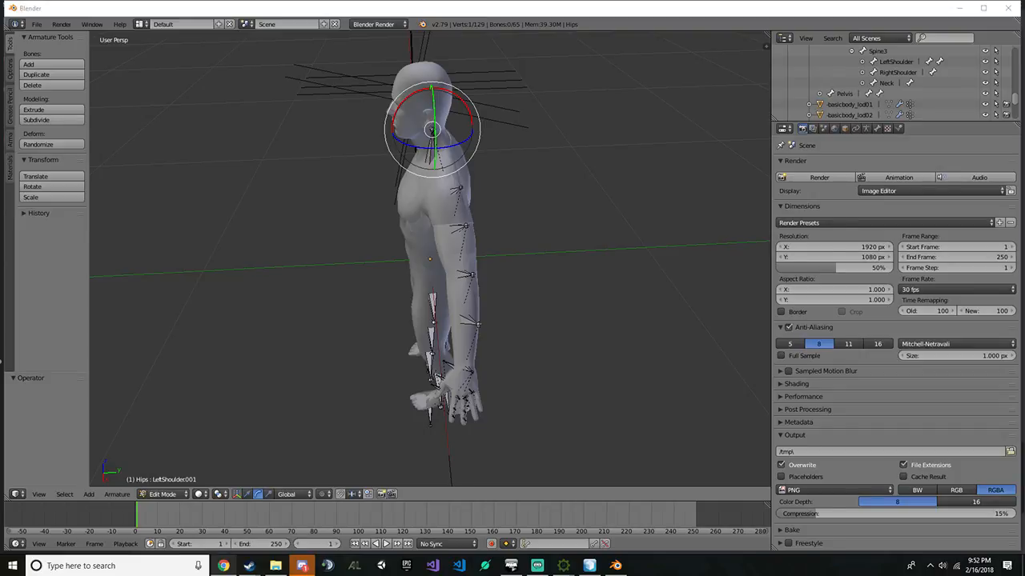
middle_drag(342, 284, 432, 272)
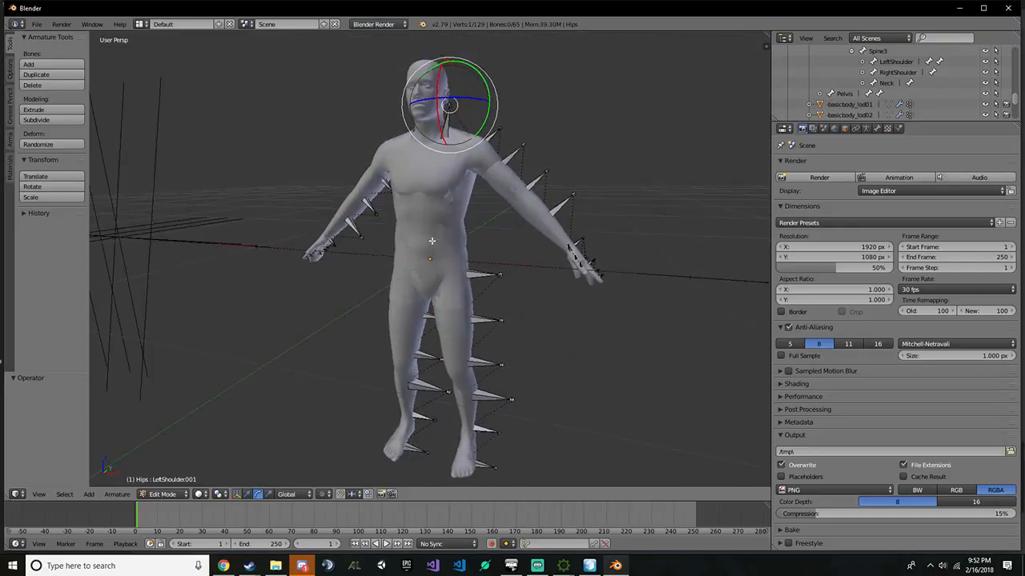
Switch to Discord to check the direct message with the A2_animation_poses.fbx attachment, and return to Blender
scroll(432, 273, down, 4)
scroll(397, 221, down, 5)
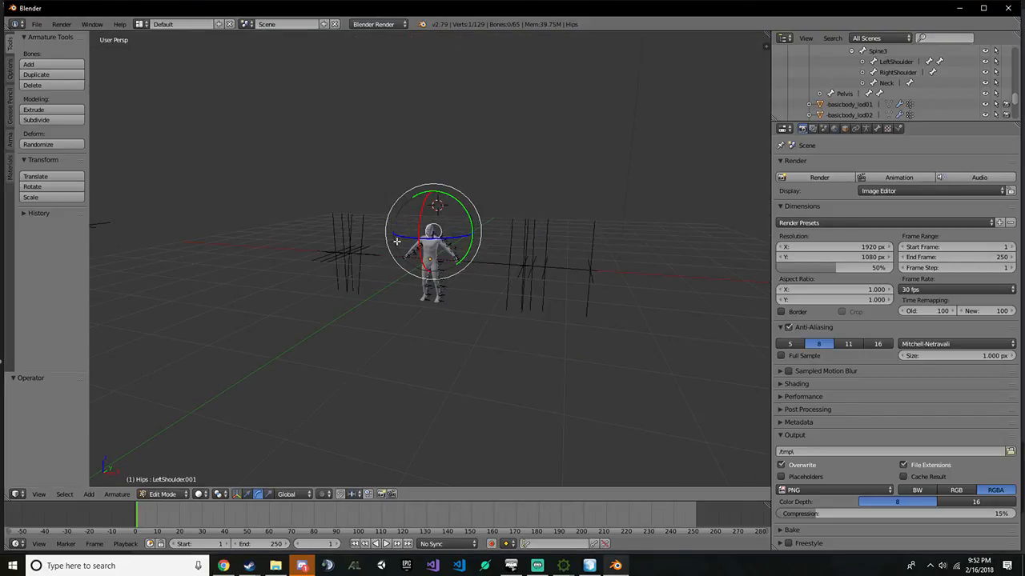
scroll(395, 240, up, 6)
click(302, 566)
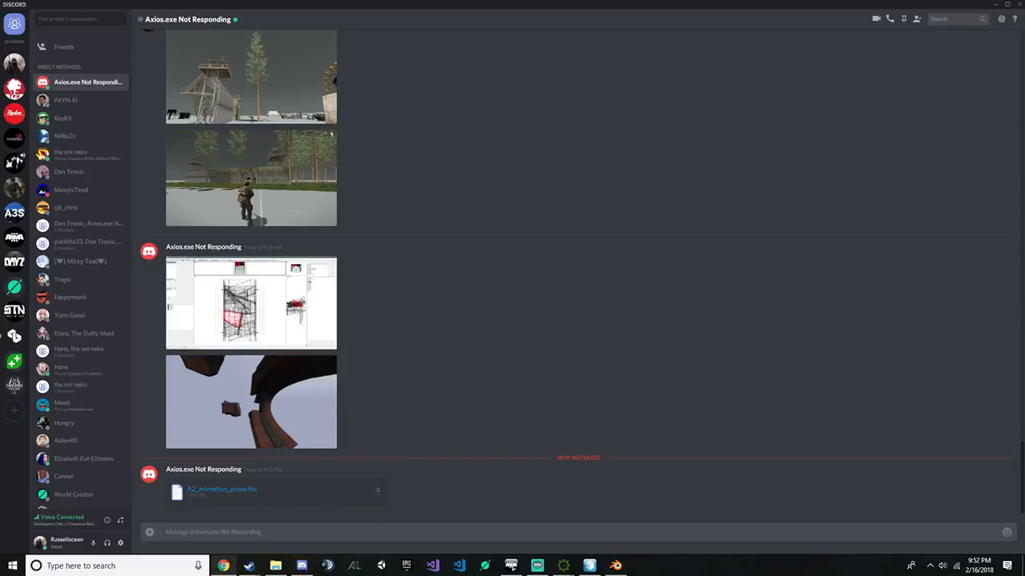
click(994, 5)
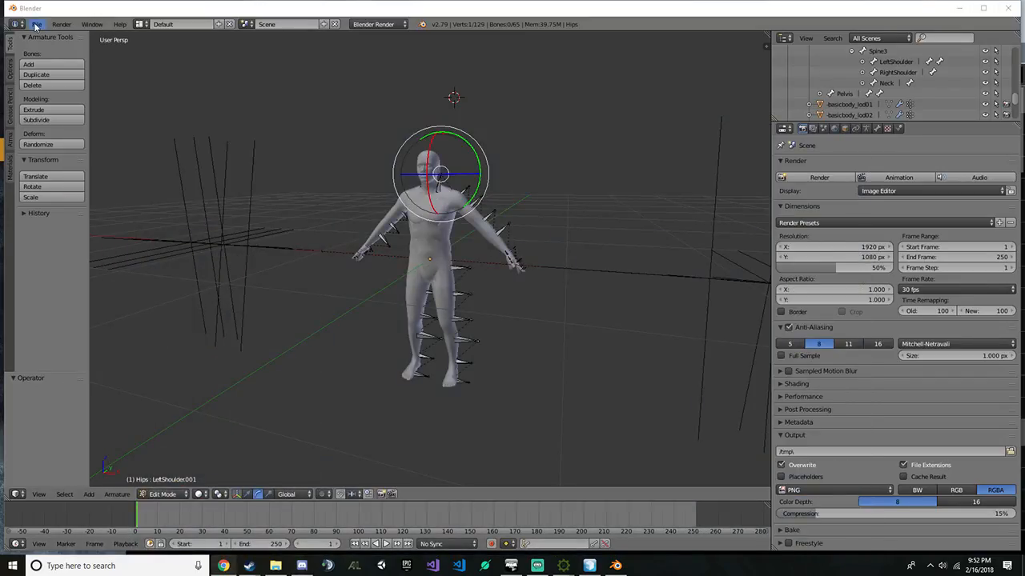
Start a new scene by reloading the start-up file and delete the default cube
key(ctrl+n)
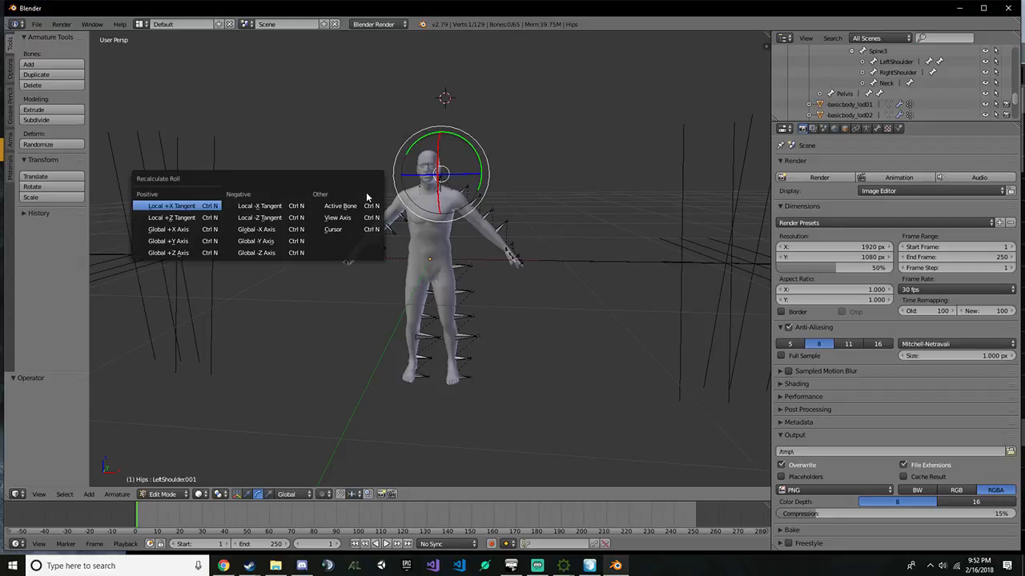
middle_drag(236, 101, 290, 100)
click(41, 36)
click(37, 24)
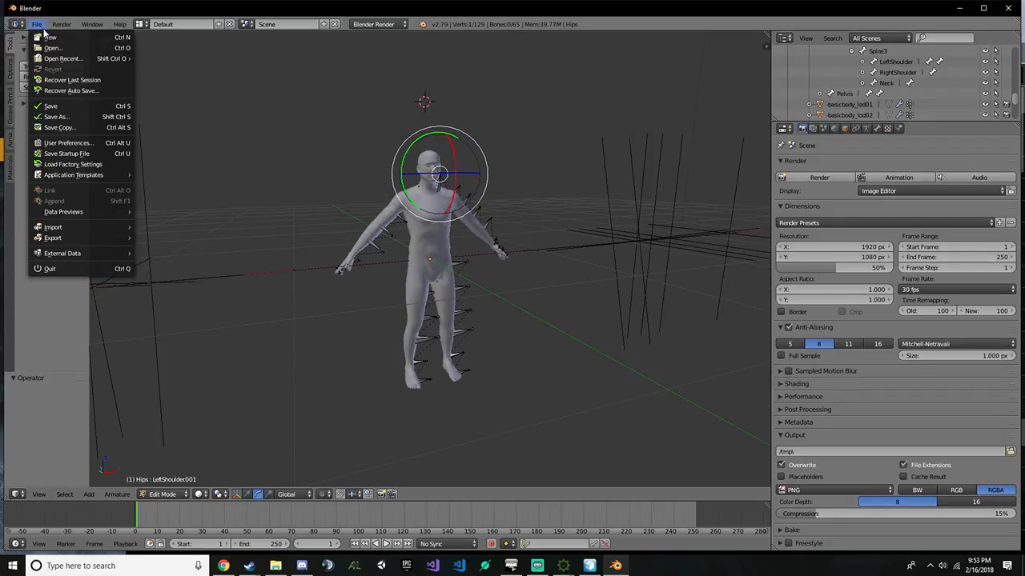
click(37, 24)
click(43, 33)
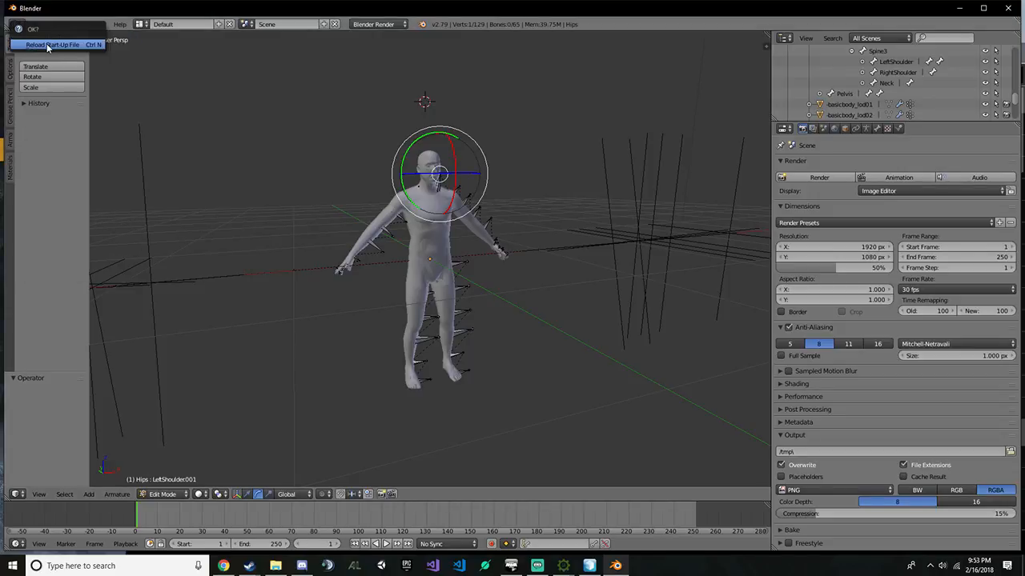
click(48, 45)
key(x)
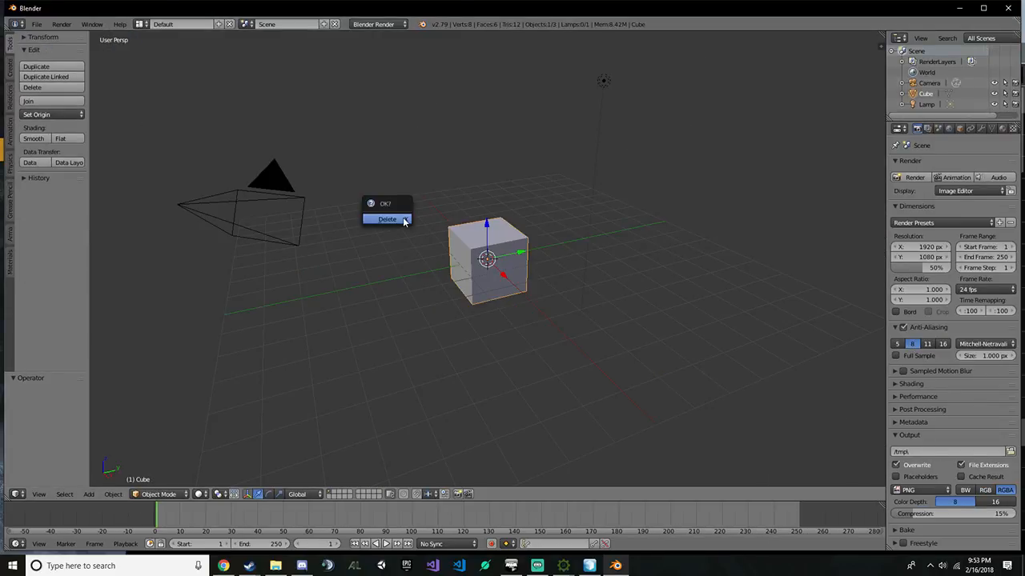
click(403, 223)
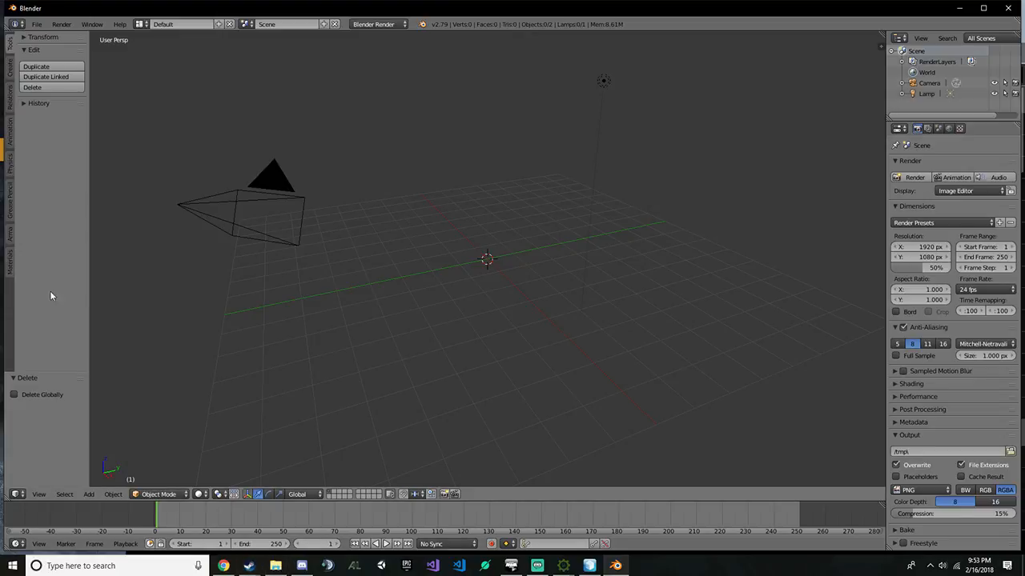
click(37, 24)
mouse_move(71, 227)
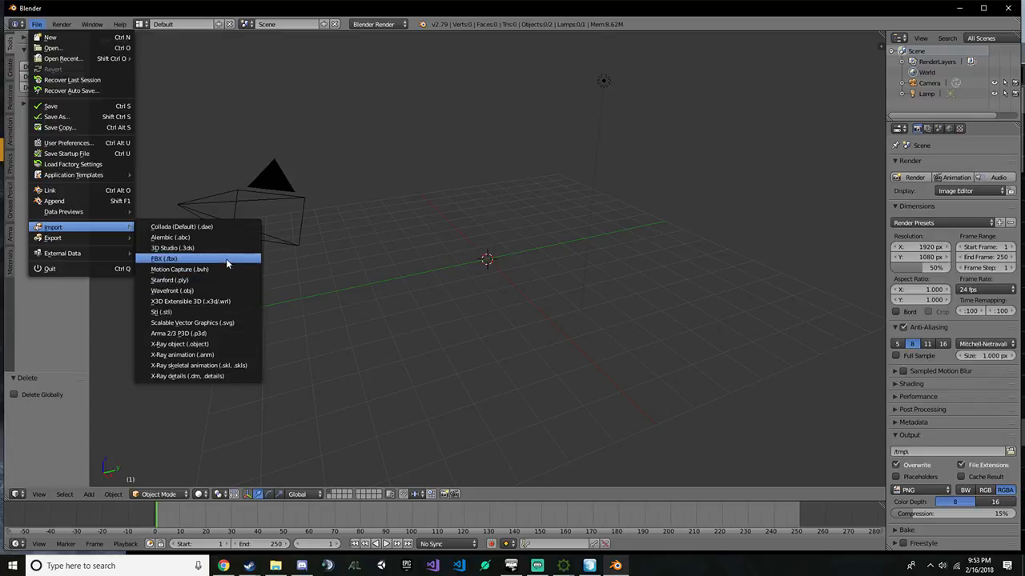
click(276, 566)
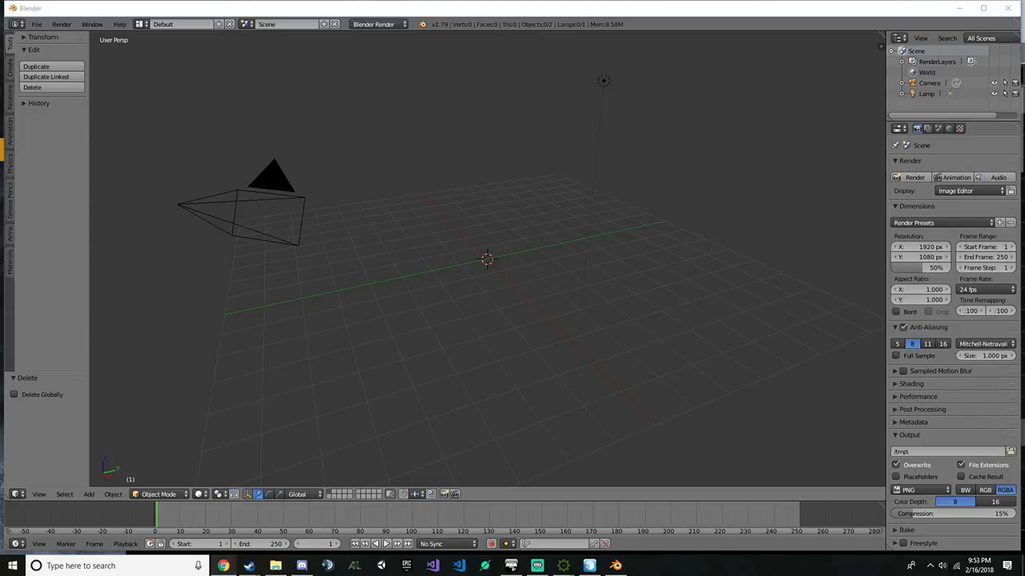
click(223, 566)
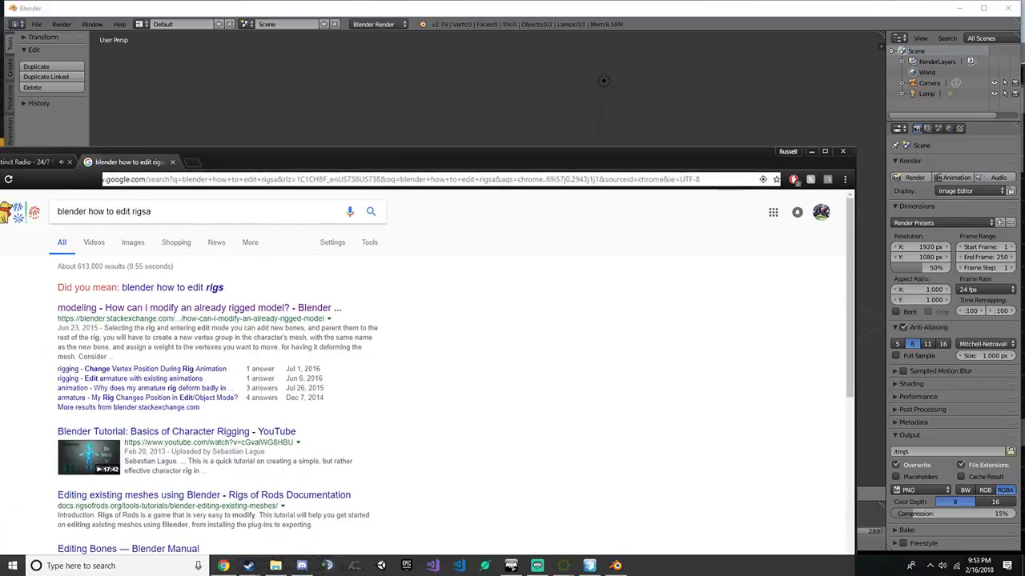
drag(347, 148, 0, 31)
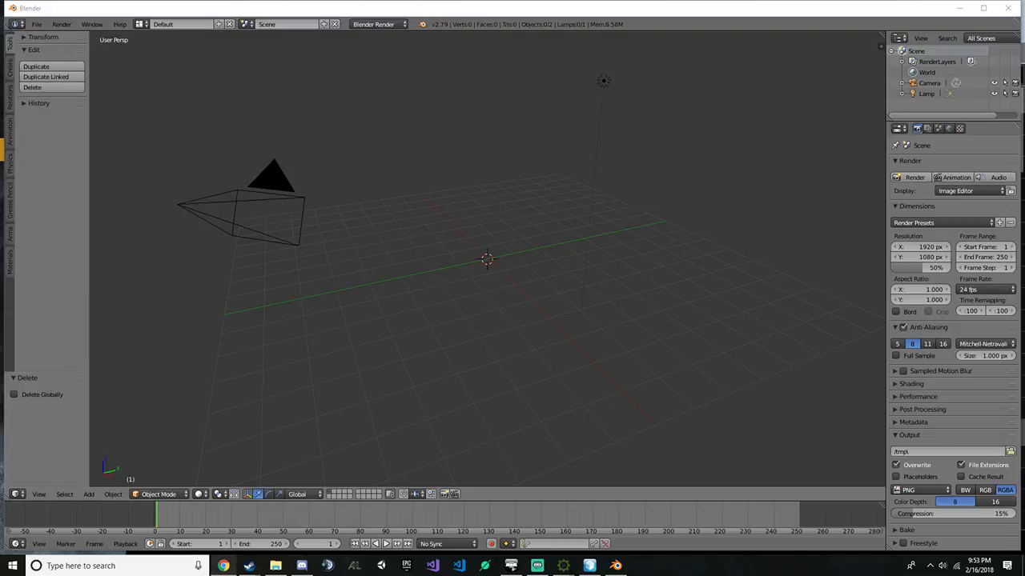
Import the FBX file A2_animation_poses.fbx from the Desktop folder
click(37, 24)
mouse_move(69, 227)
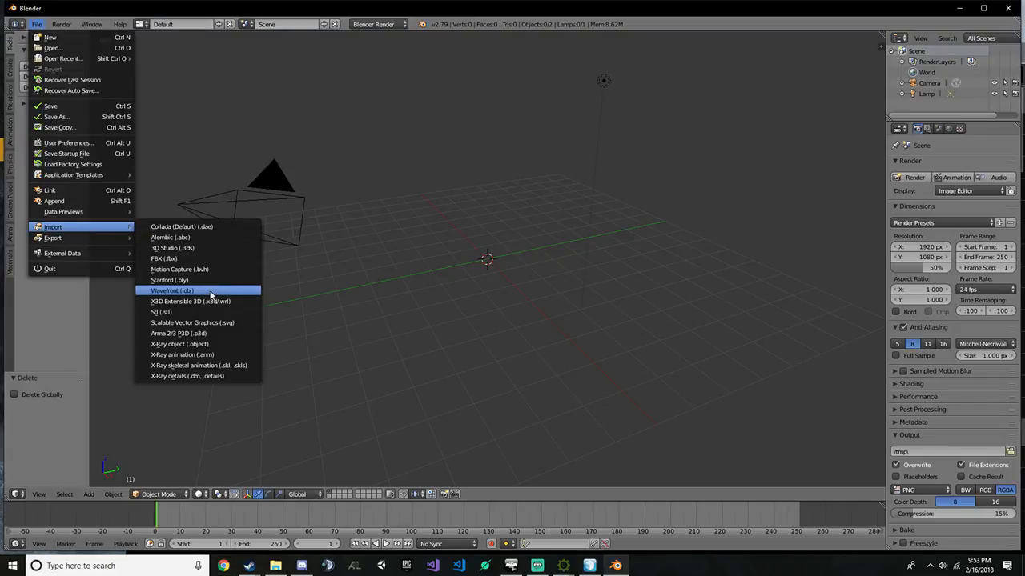
click(184, 258)
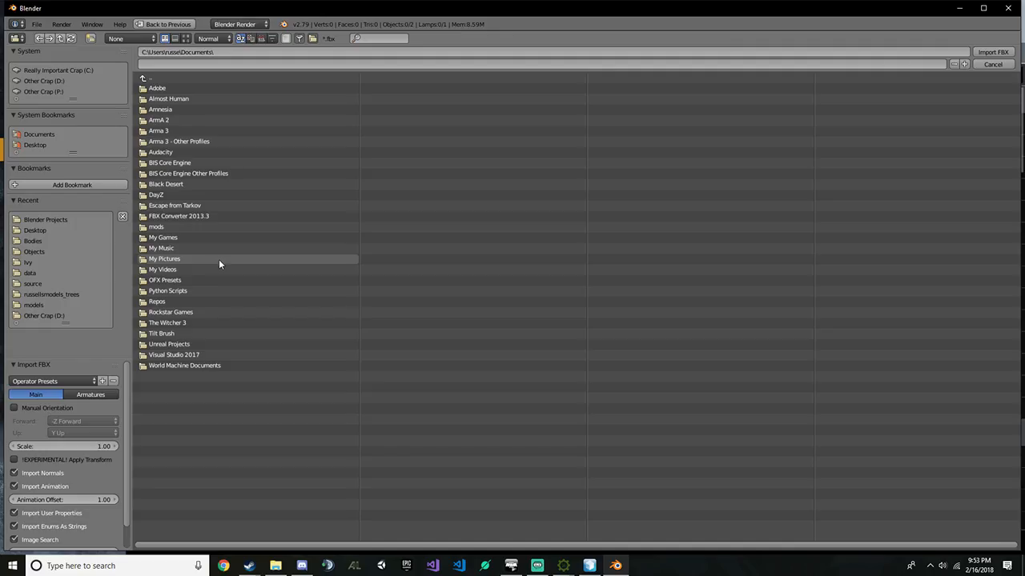
click(38, 145)
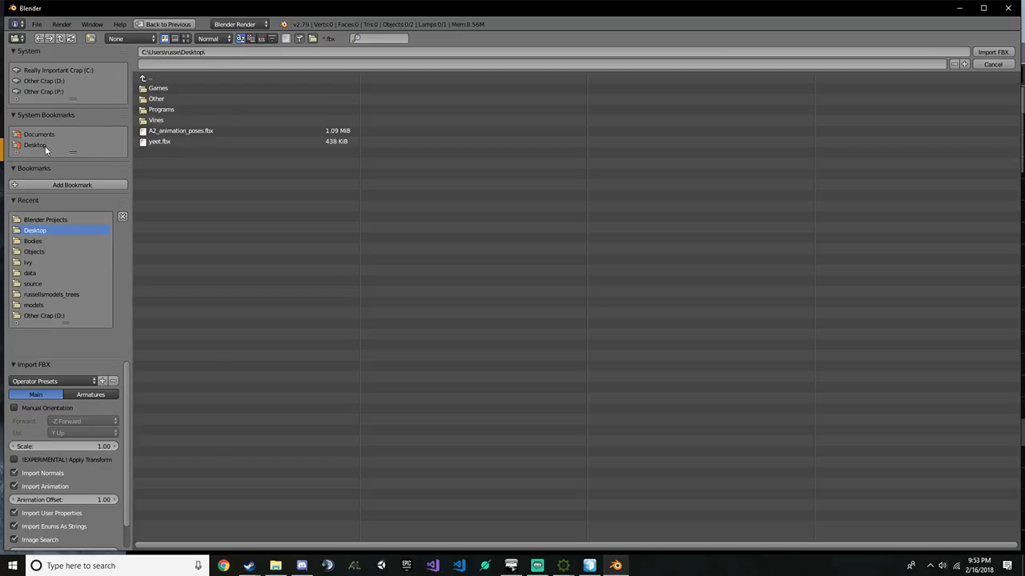
click(194, 133)
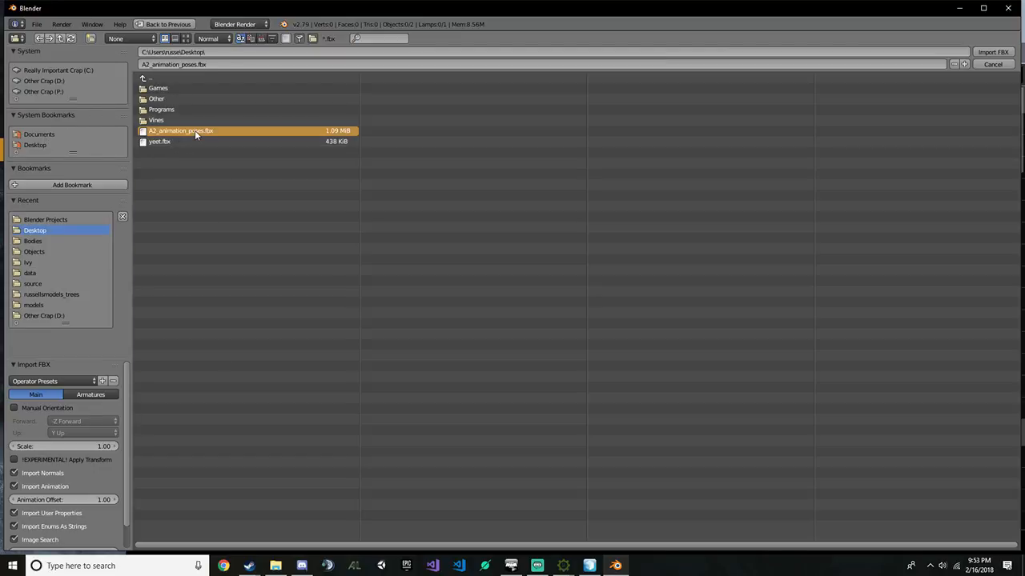
double_click(195, 133)
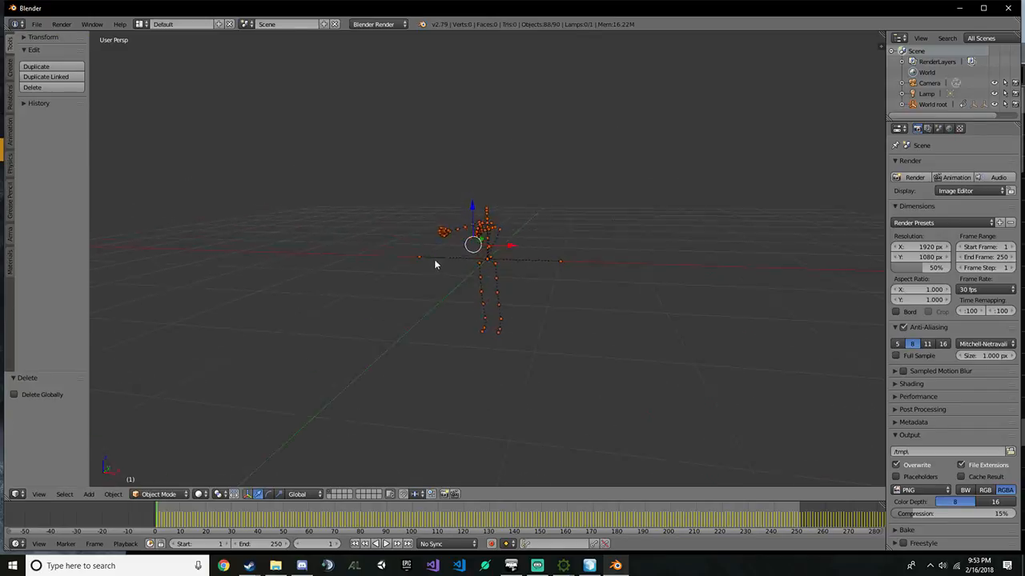
Try moving the Pelvis and LeftForeArm empties individually, and undo each move
right_click(489, 265)
drag(487, 248, 513, 261)
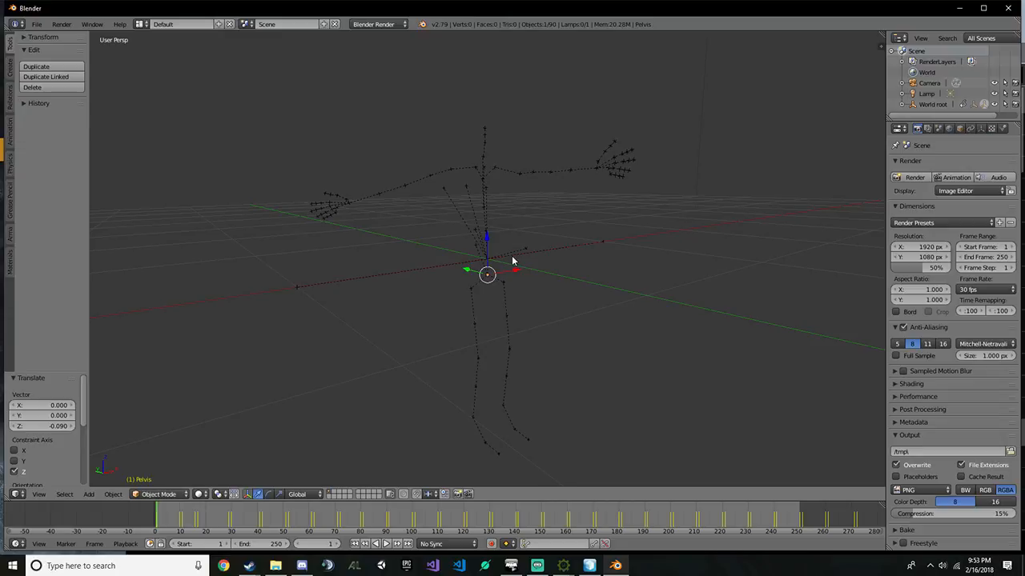
key(ctrl+z)
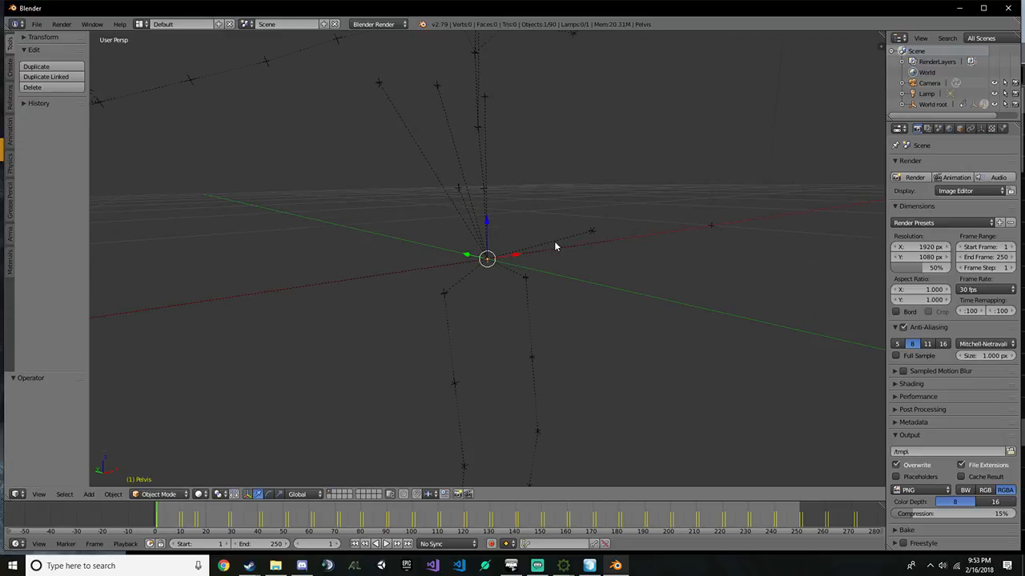
right_click(585, 126)
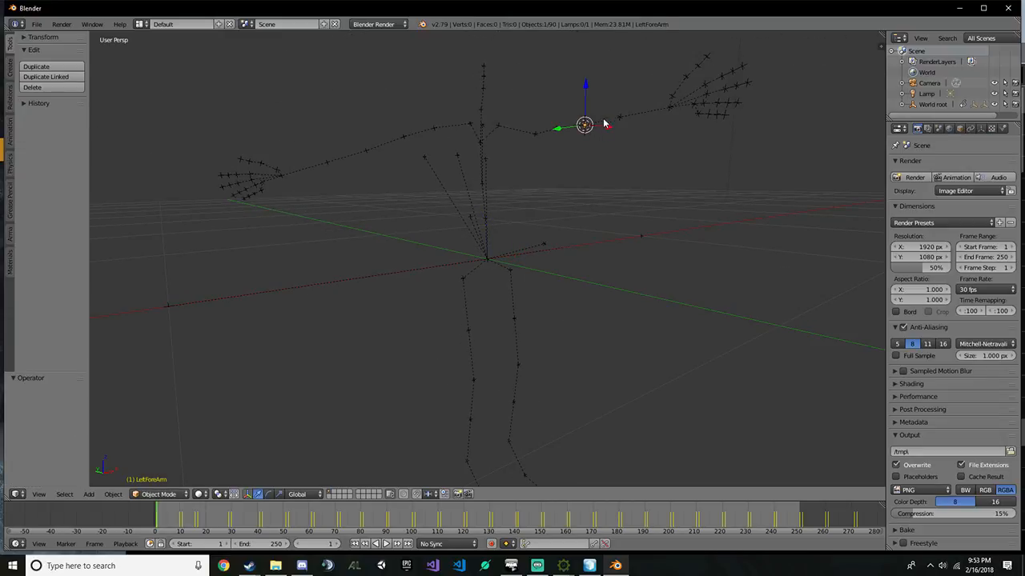
drag(605, 124, 648, 136)
key(ctrl+z)
Select the four left-hand thumb empties, from LeftHandThumb4 to LeftHandThumb1, and switch to the rotation manipulator
right_click(707, 59)
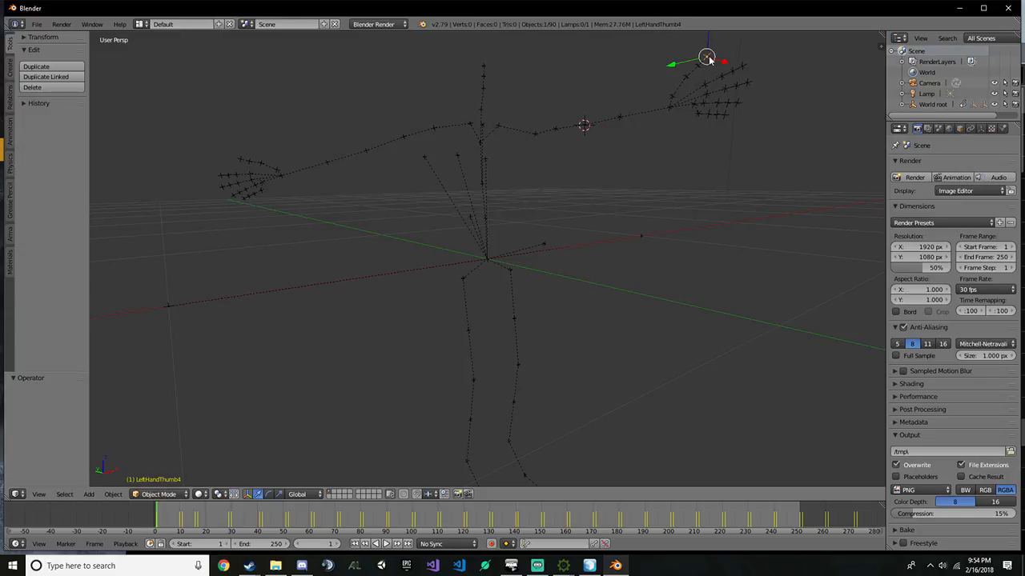
shift+right_click(699, 72)
shift+right_click(684, 83)
shift+right_click(676, 94)
middle_drag(676, 95, 634, 171)
click(269, 494)
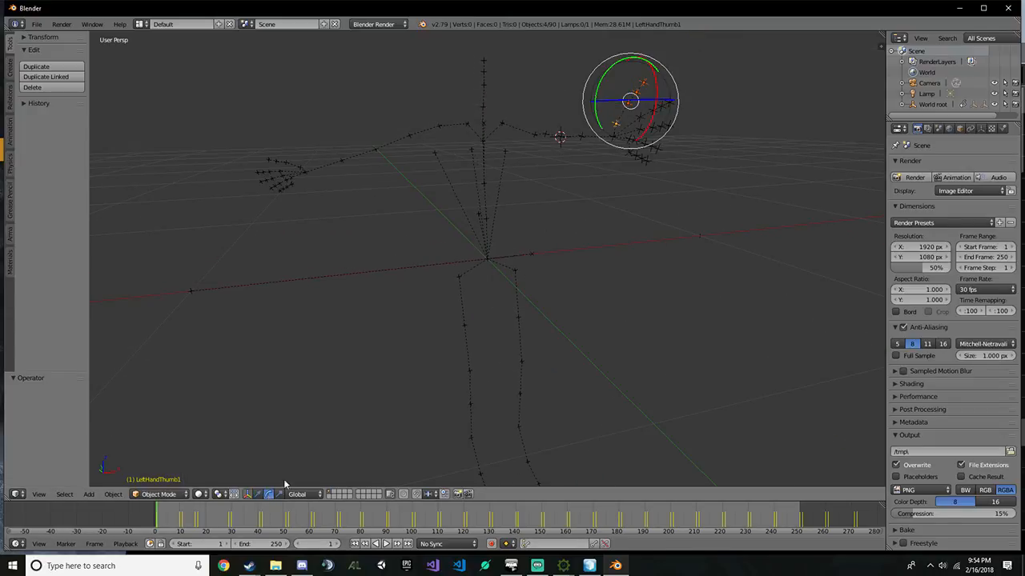
Try rotating the selected left-hand thumb empties and undo the rotations
middle_drag(692, 106, 542, 189)
mouse_move(491, 244)
mouse_down()
mouse_move(541, 284)
mouse_move(496, 252)
mouse_up()
scroll(496, 252, up, 5)
scroll(496, 257, down, 3)
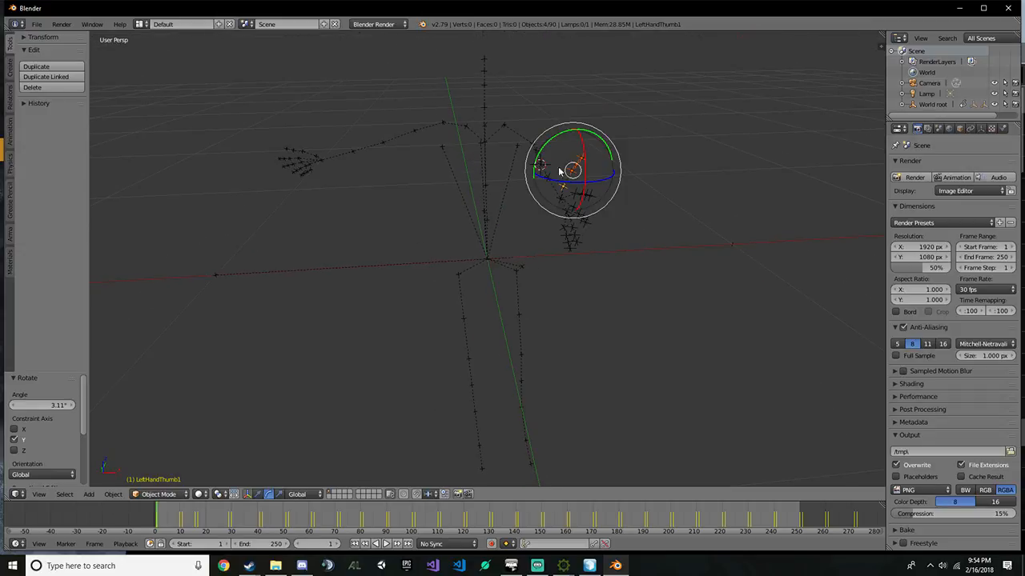
drag(553, 174, 569, 203)
mouse_move(569, 202)
middle_down()
mouse_move(561, 207)
mouse_move(596, 206)
mouse_move(559, 205)
middle_up()
key(bracketright)
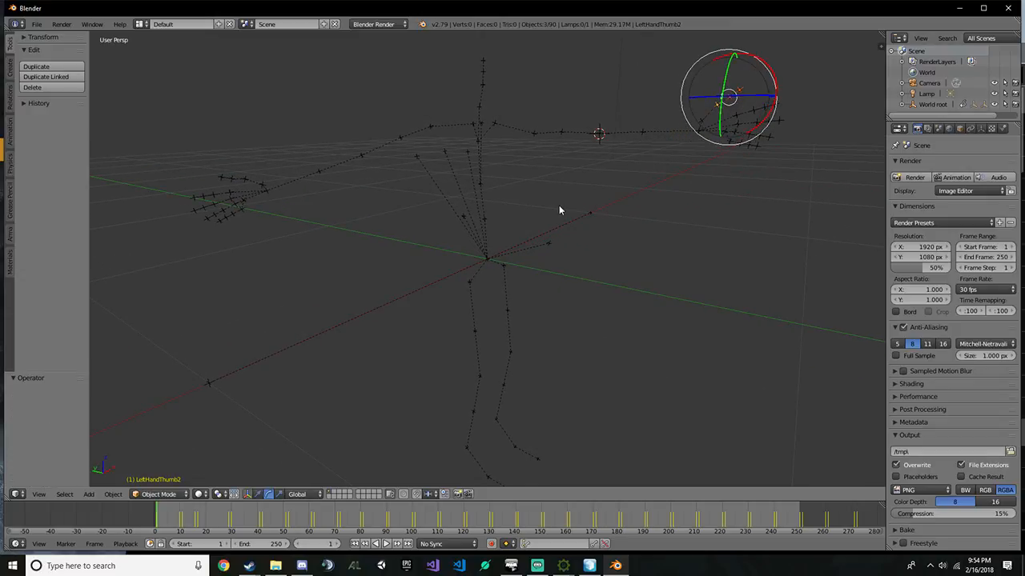
Select the Slot_BackWpnR empty and try rotating it about the global Z and X axes, reverting each rotation
right_click(479, 249)
right_click(419, 160)
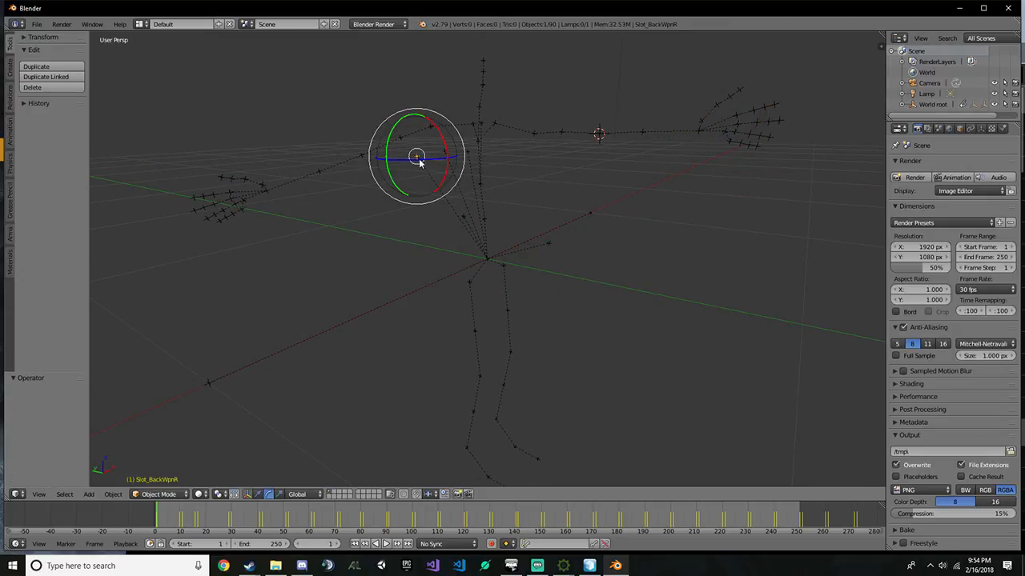
key(r)
key(z)
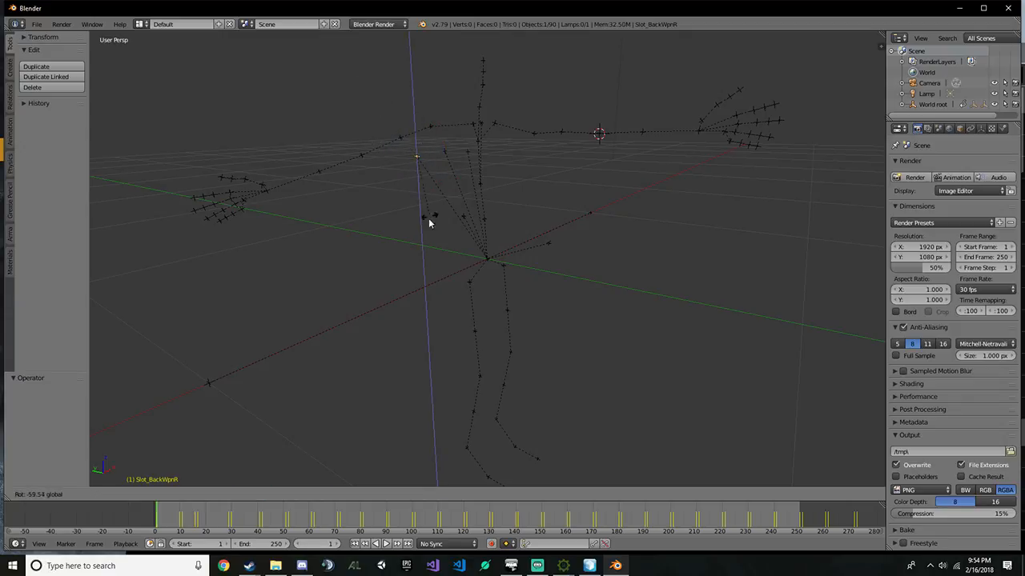
click(457, 200)
key(ctrl+z)
drag(447, 154, 363, 67)
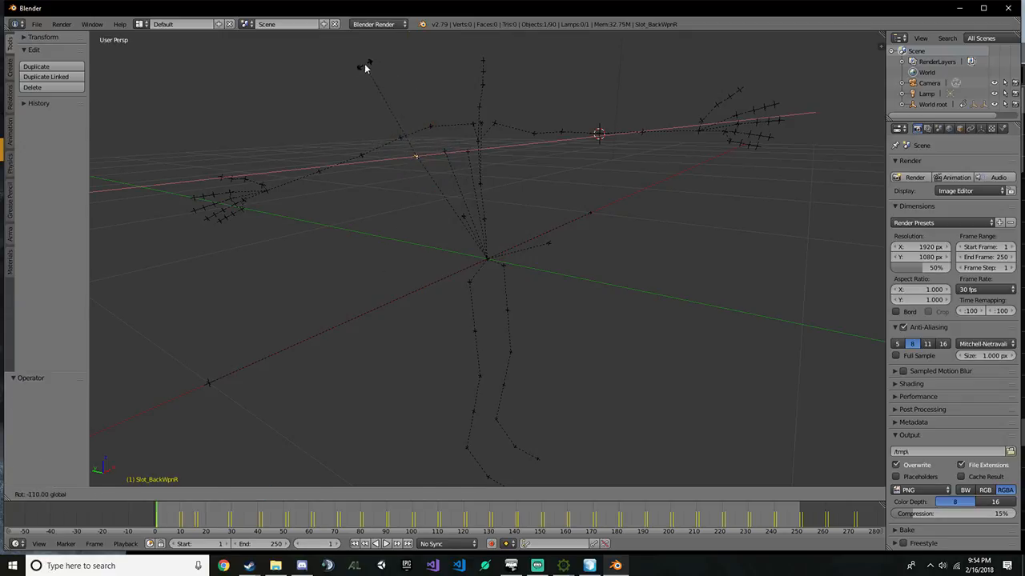
right_click(363, 67)
Select the Spine empty and then the RightUpLeg empty to identify them in the skeleton
scroll(454, 373, up, 5)
middle_drag(455, 373, 478, 279)
scroll(504, 384, down, 3)
right_click(487, 260)
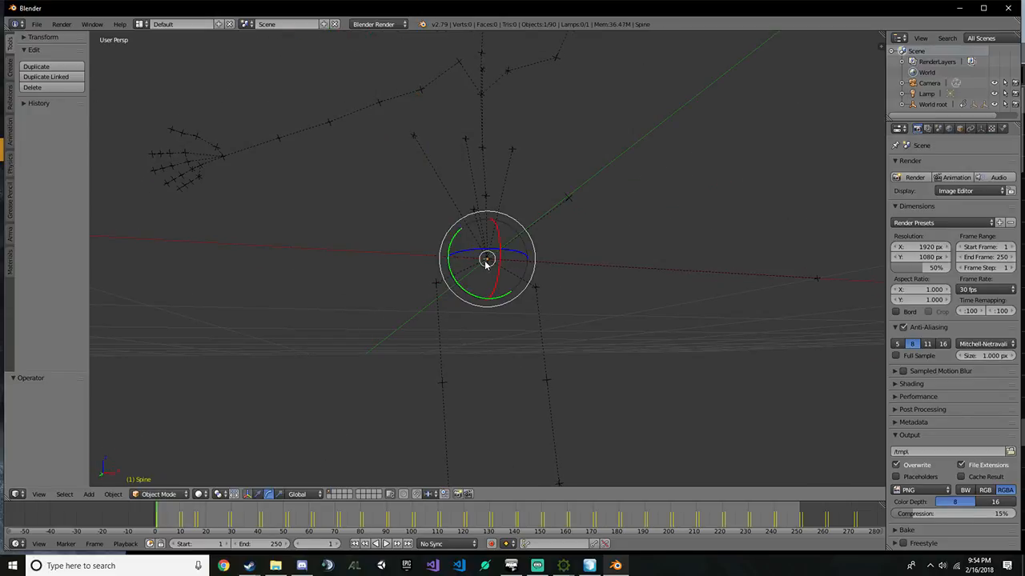
right_click(430, 284)
scroll(424, 272, down, 3)
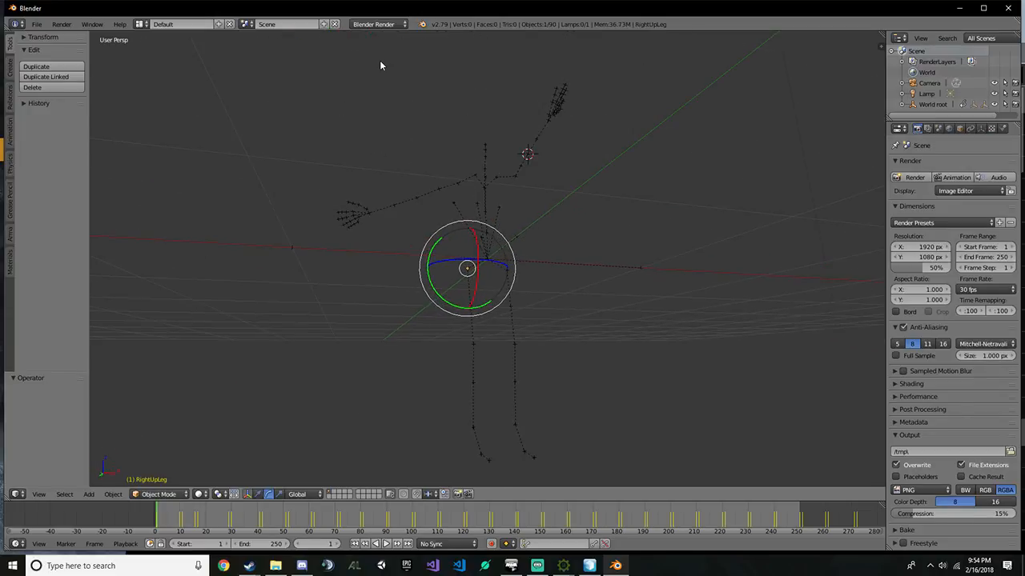
scroll(356, 282, down, 3)
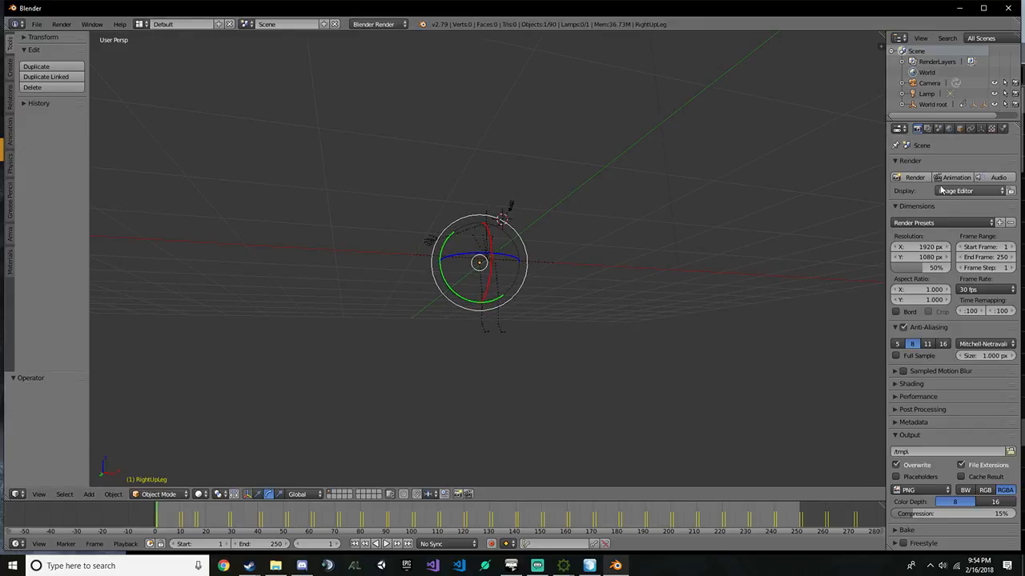
Expand World root in the scene hierarchy to inspect its children and select the World root object
click(903, 105)
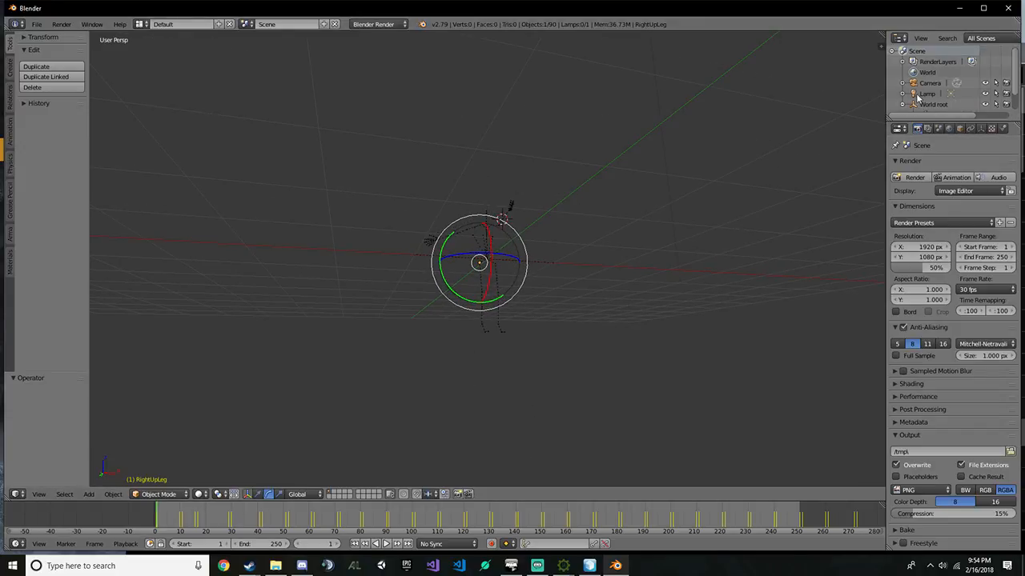
scroll(933, 102, down, 1)
click(938, 97)
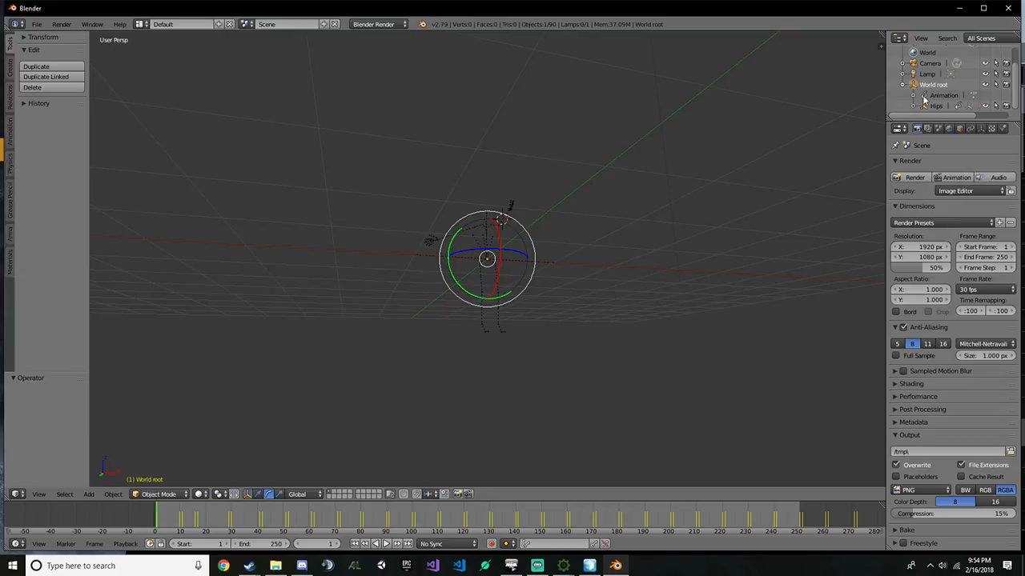
Scrub through the animation frames to examine the skeleton's keyed poses, up to about frame 204
middle_drag(564, 190, 603, 219)
scroll(605, 218, up, 6)
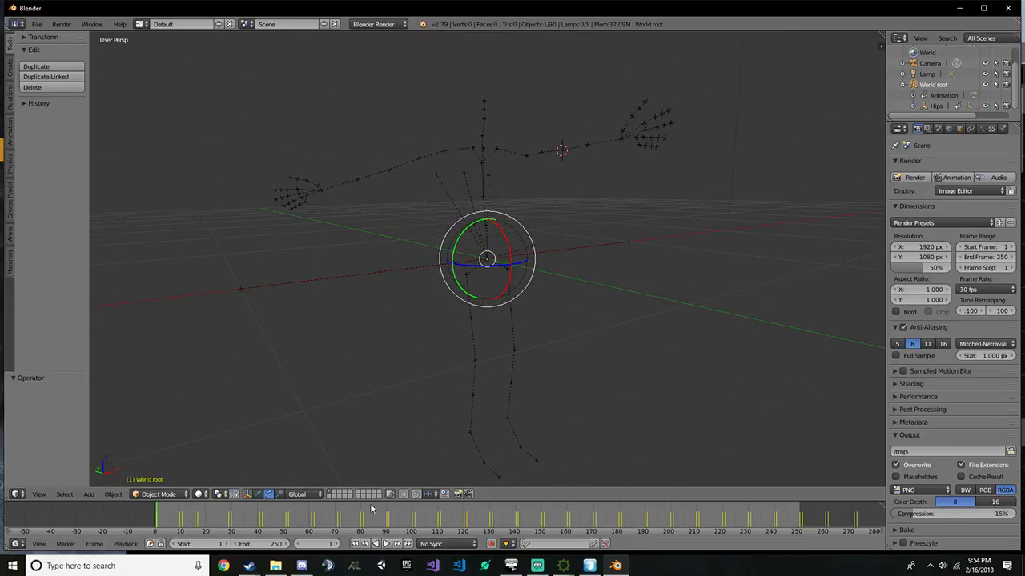
click(244, 523)
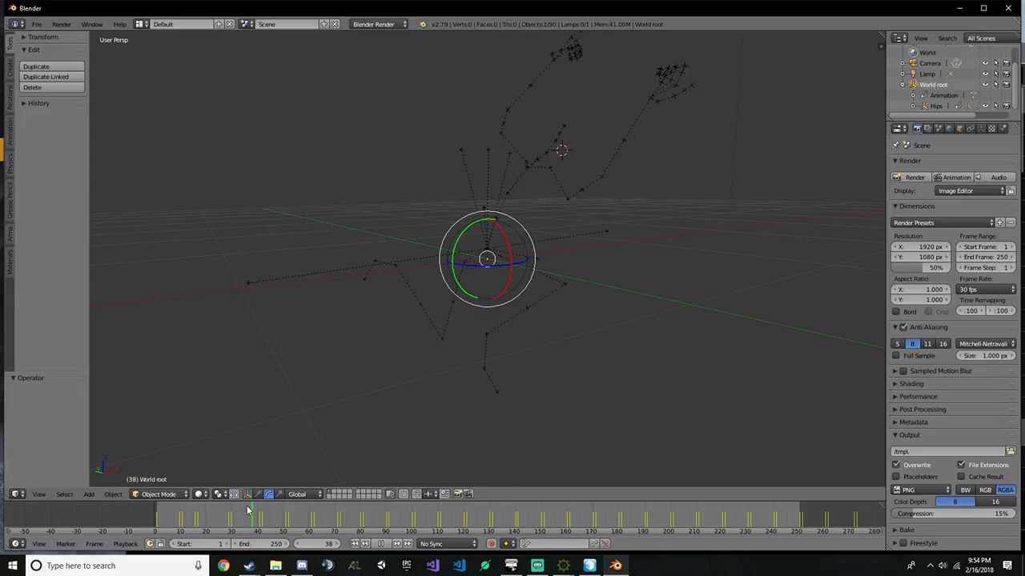
click(201, 510)
drag(202, 510, 346, 521)
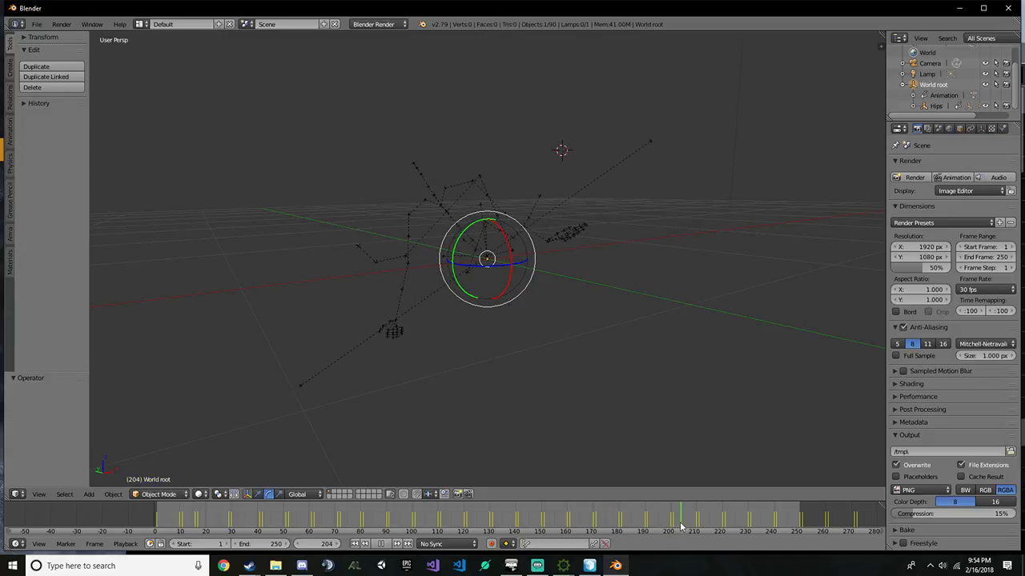
Play the skeleton animation from frame 0, examine its poses from several angles, and stop playback at about frame 249
middle_drag(637, 451, 676, 477)
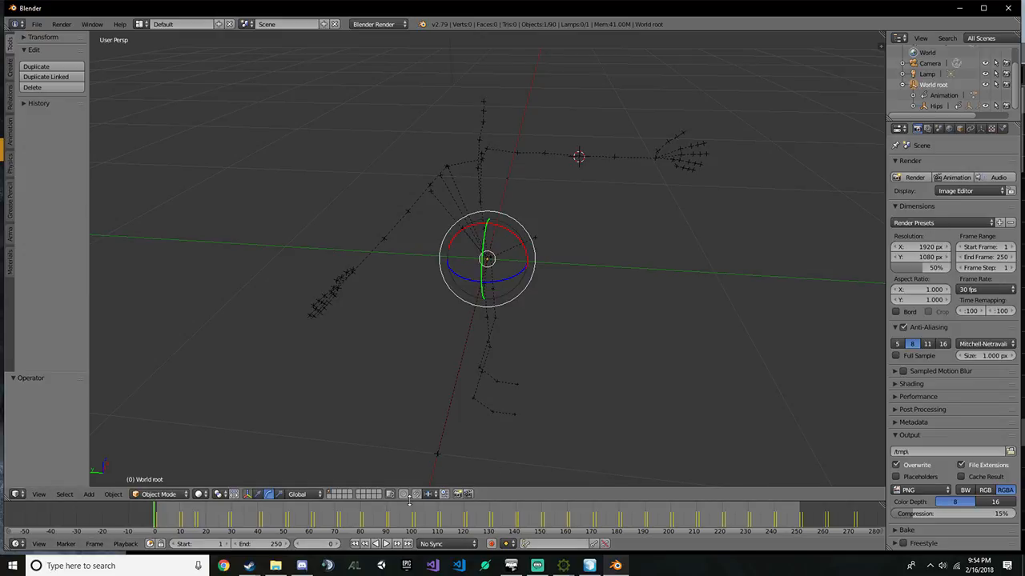
middle_drag(395, 393, 282, 533)
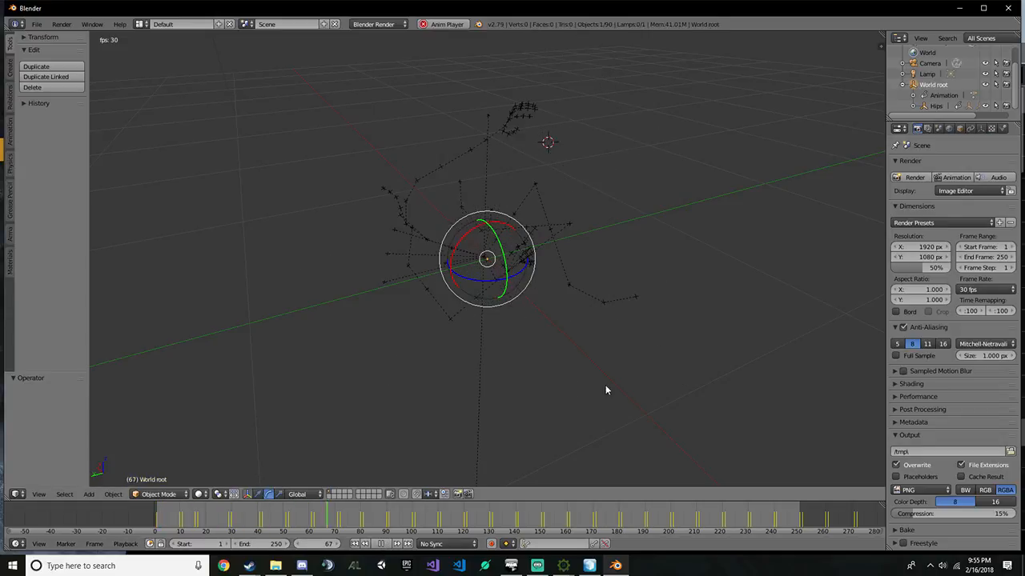
middle_drag(605, 390, 380, 345)
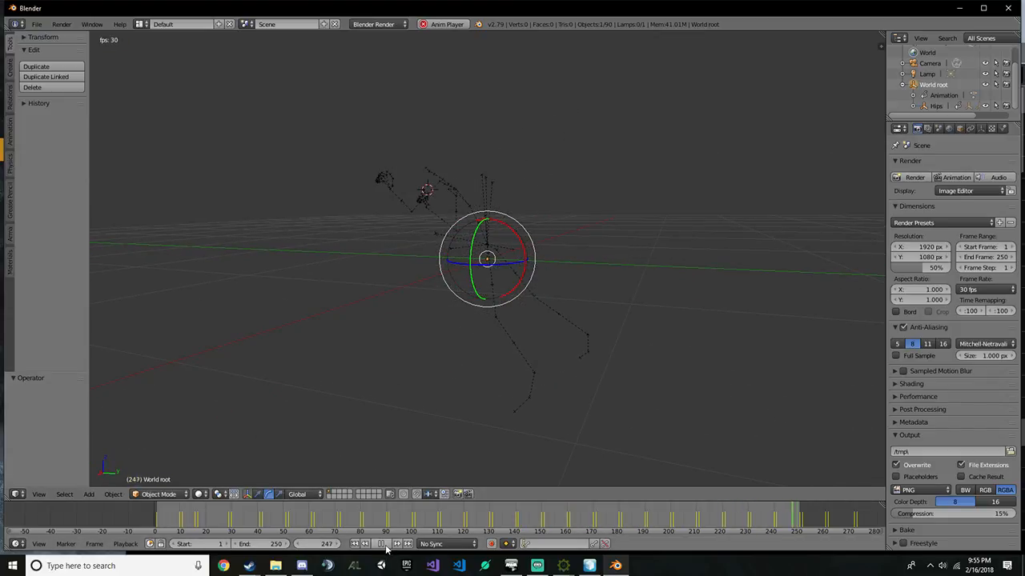
key(alt+a)
click(438, 544)
click(438, 547)
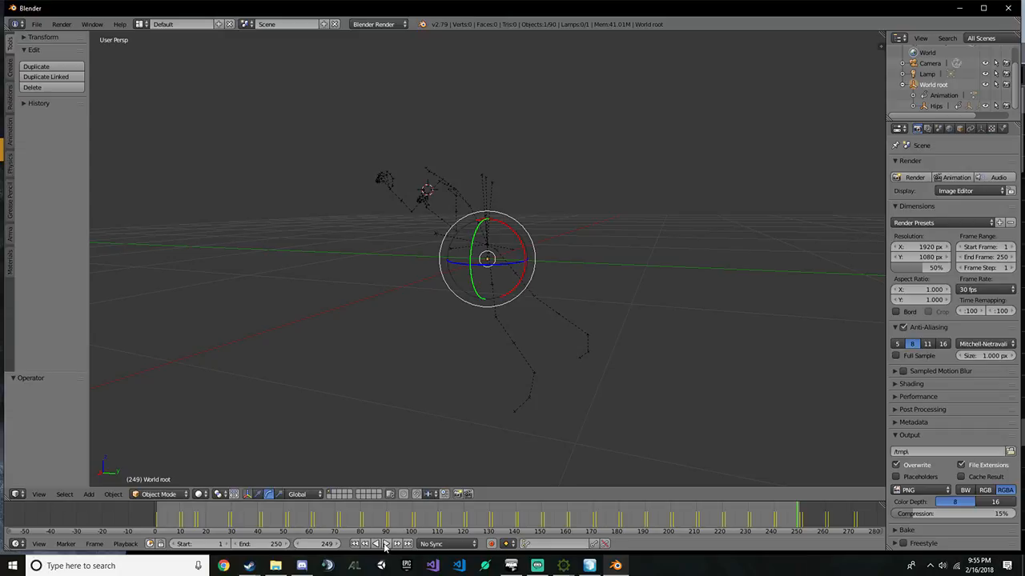
middle_drag(416, 417, 647, 281)
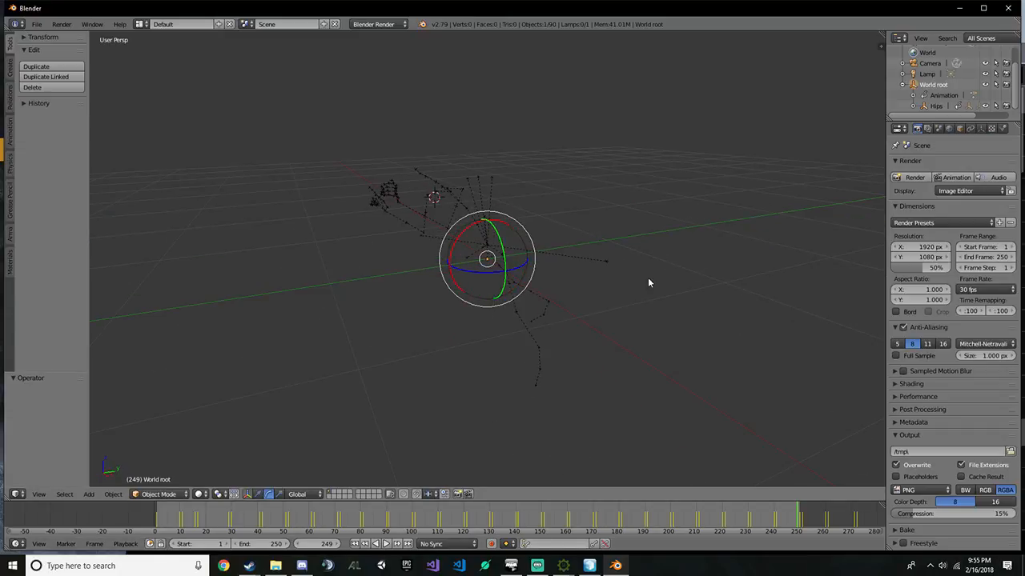
Quit Blender without saving and close the Arma 3 launcher and pboProject windows
click(1008, 8)
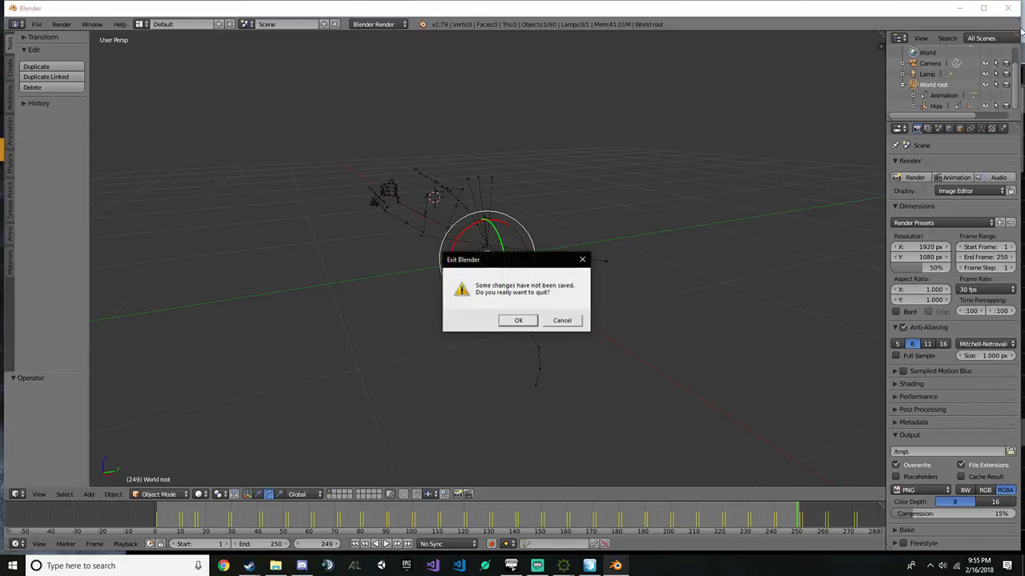
click(508, 323)
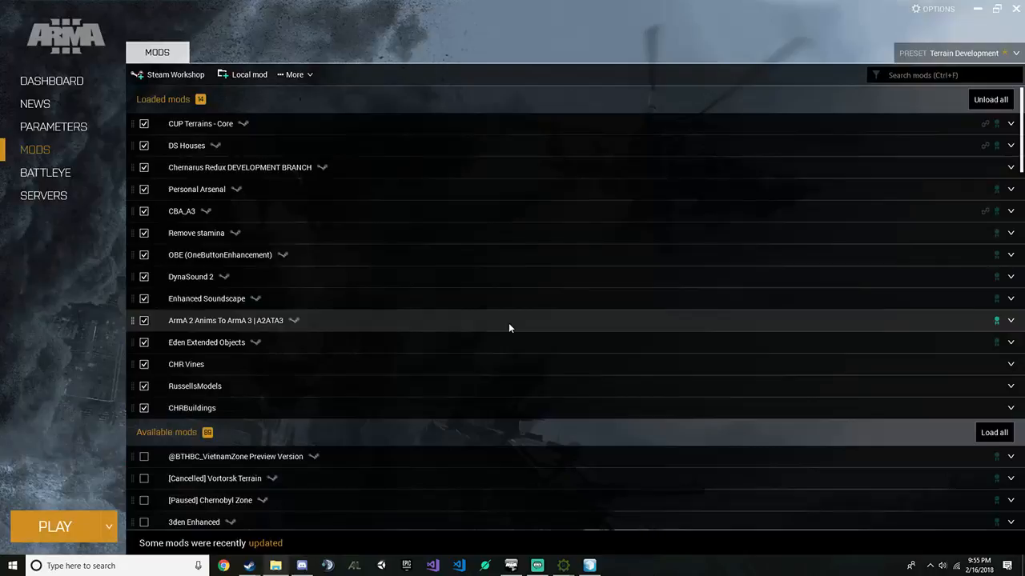
click(1014, 9)
click(215, 349)
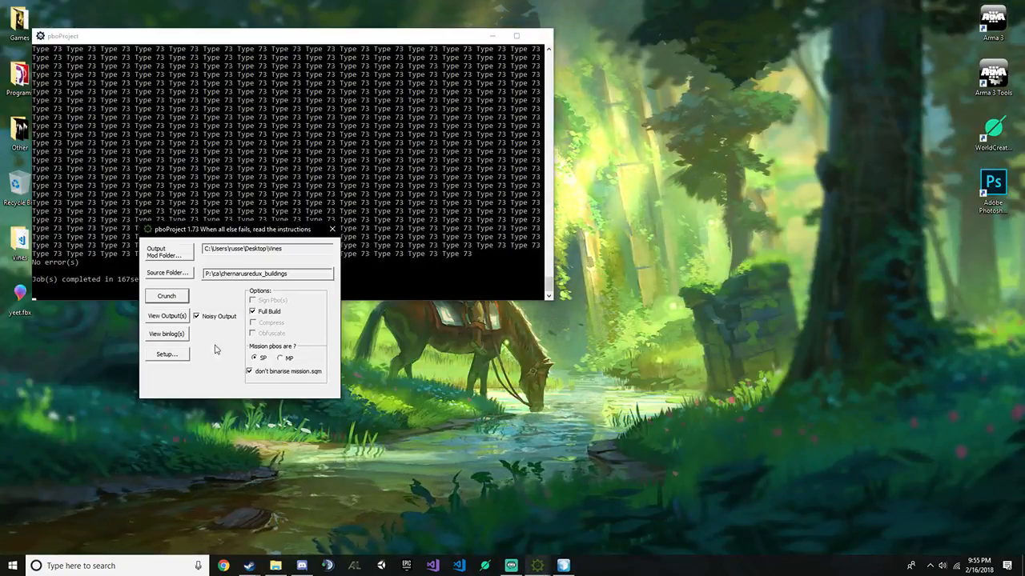
click(333, 230)
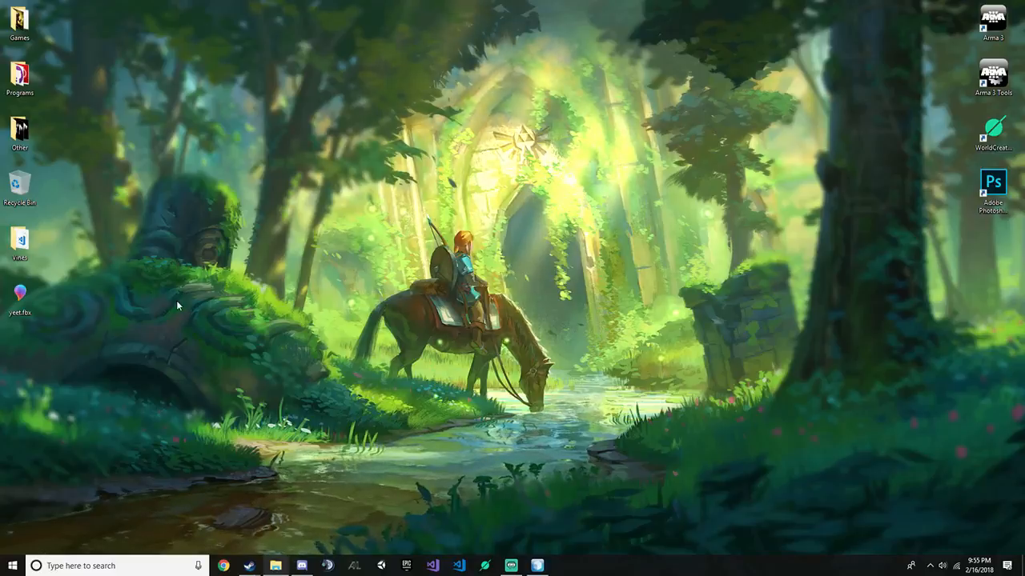
Clear yeet.fbx from the desktop and move the Arma 3 shortcut into Games and Arma 3 Tools into Programs, replacing the existing files
drag(37, 256, 22, 244)
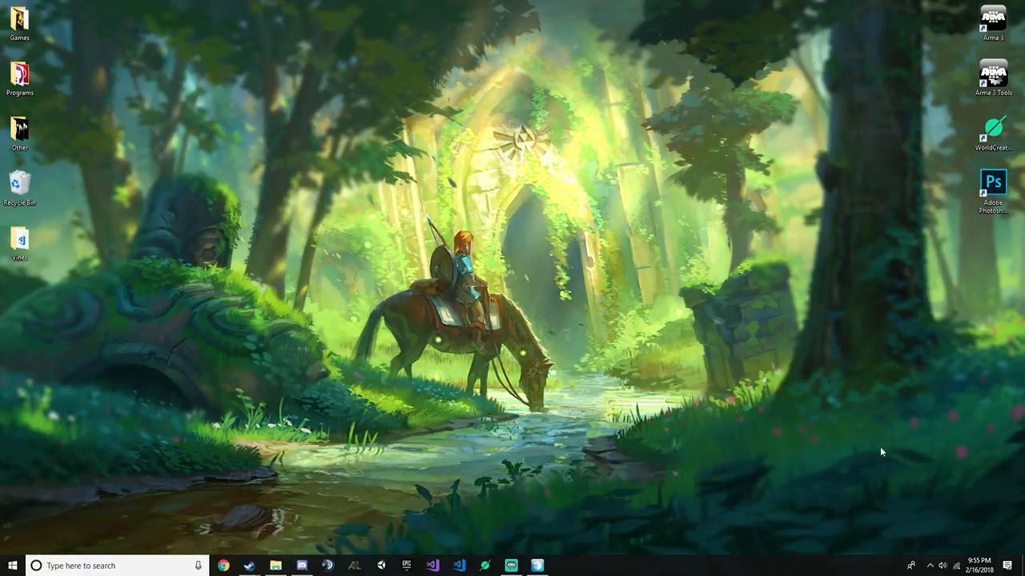
drag(993, 24, 20, 24)
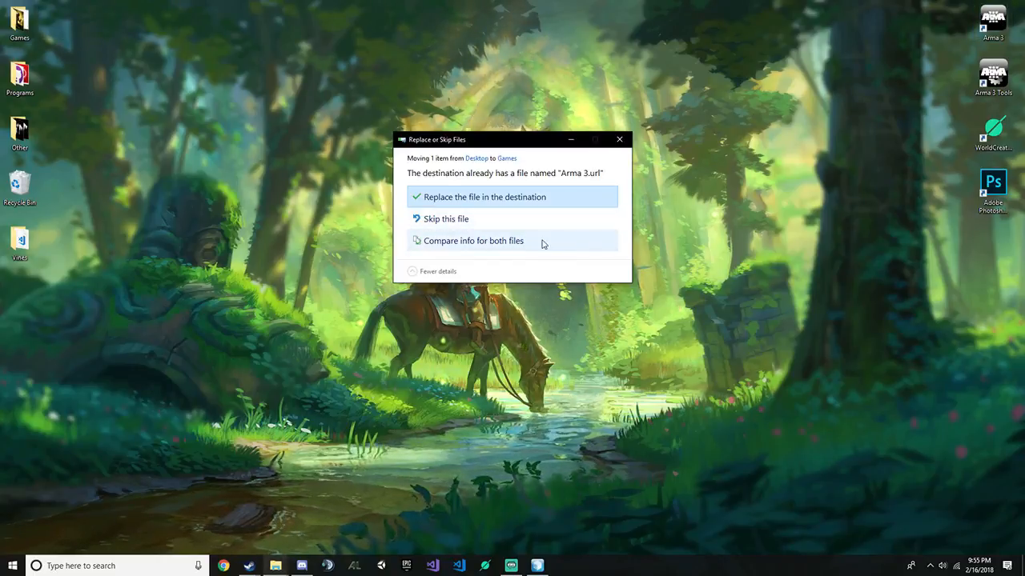
click(529, 197)
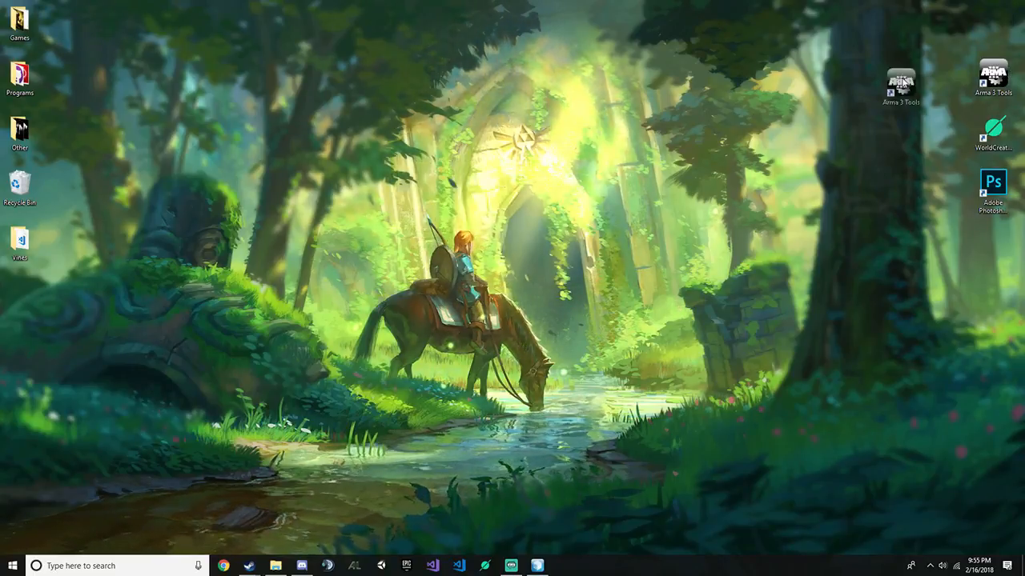
drag(39, 75, 32, 76)
click(512, 206)
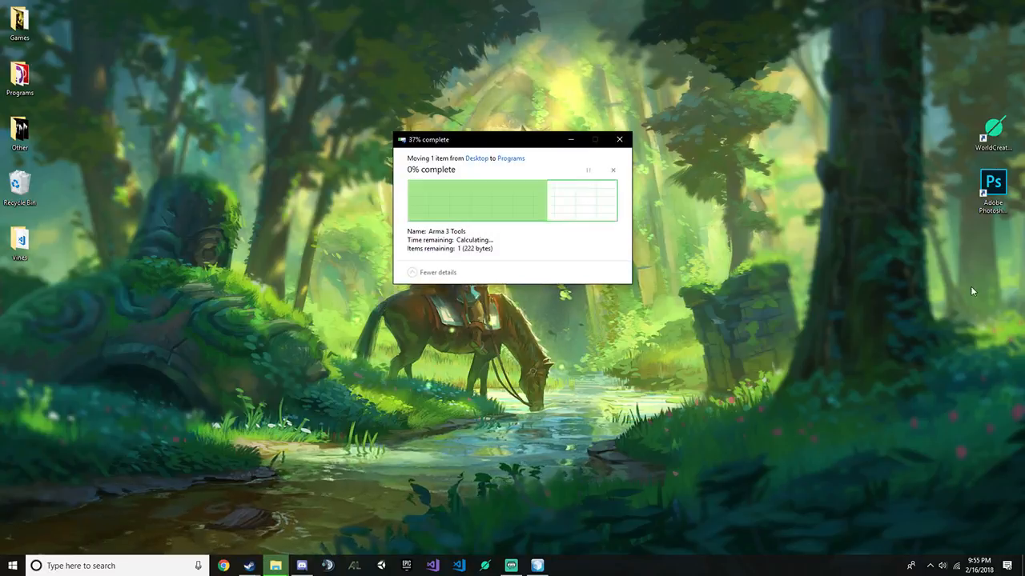
Move the WorldCreator and Photoshop shortcuts into the Programs folder and realign Other, Recycle Bin and Vines beneath it
drag(1007, 316, 24, 120)
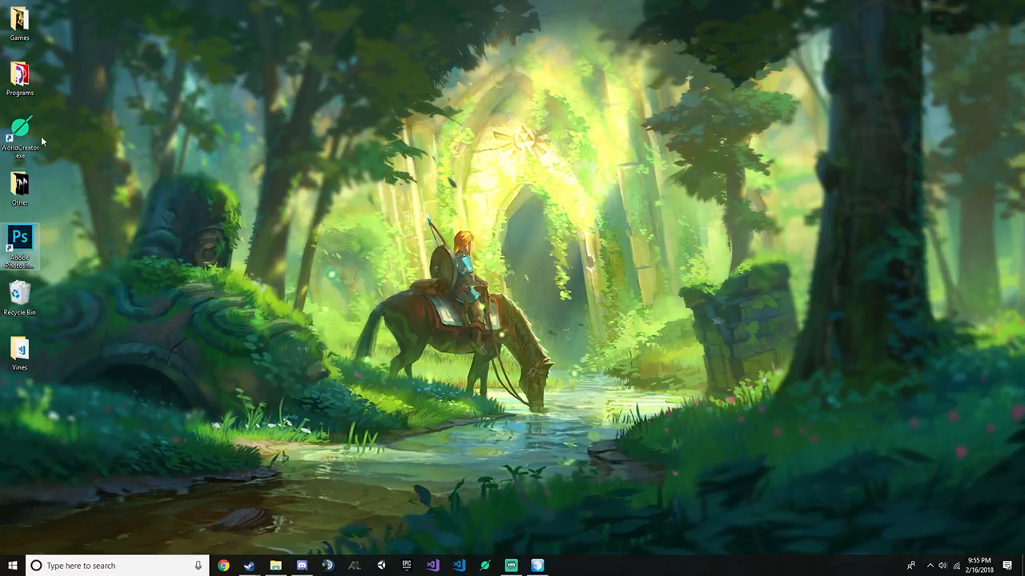
drag(42, 138, 38, 86)
drag(20, 186, 20, 132)
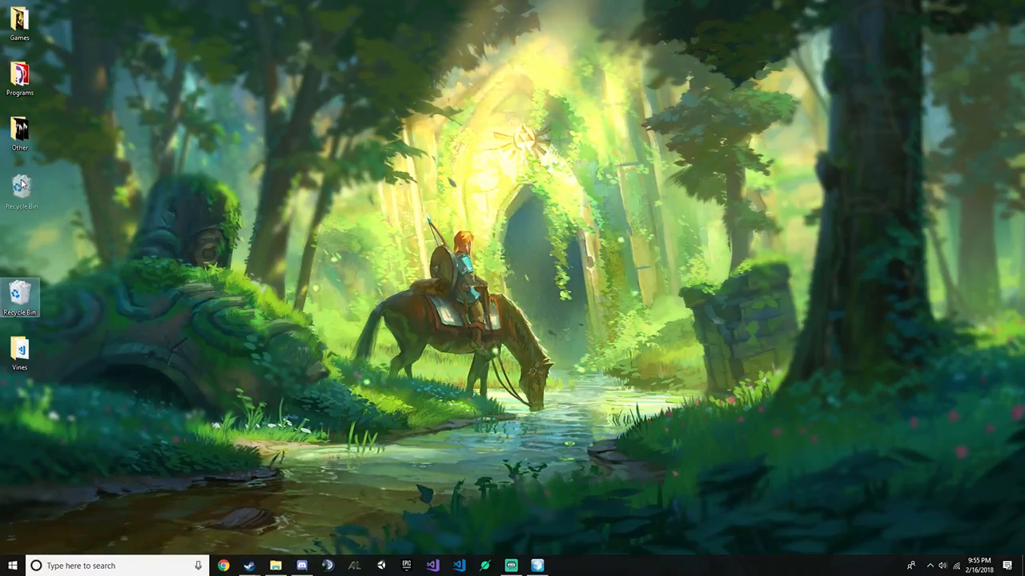
drag(20, 297, 20, 188)
drag(20, 352, 40, 250)
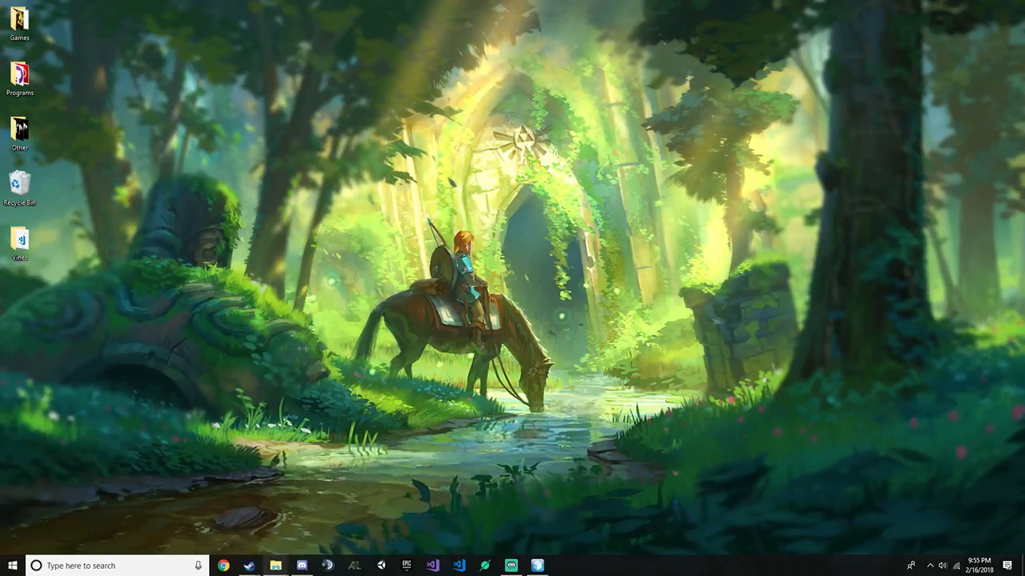
Delete the Vines folder from the desktop and empty the Recycle Bin
key(Delete)
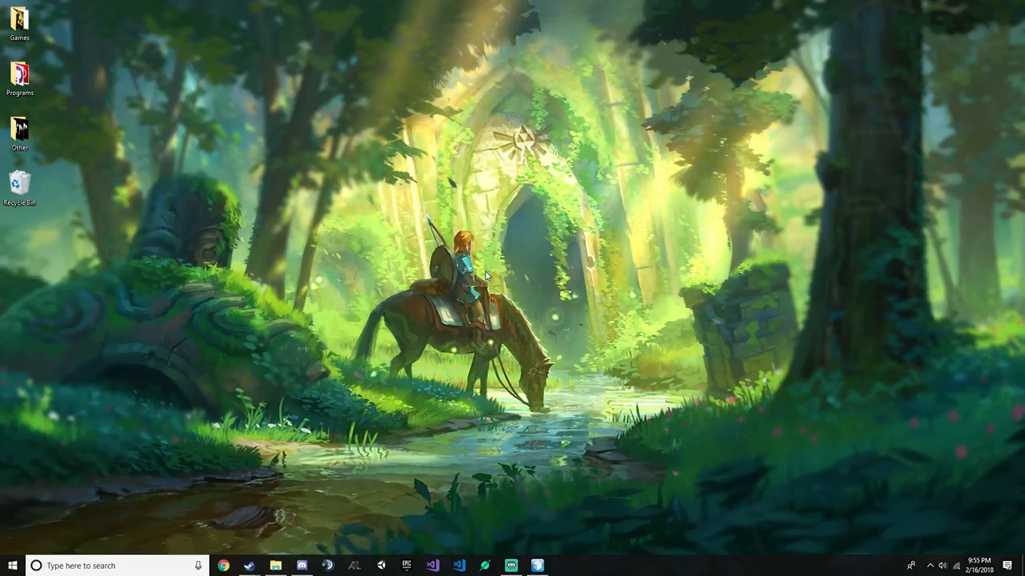
right_click(21, 183)
click(56, 201)
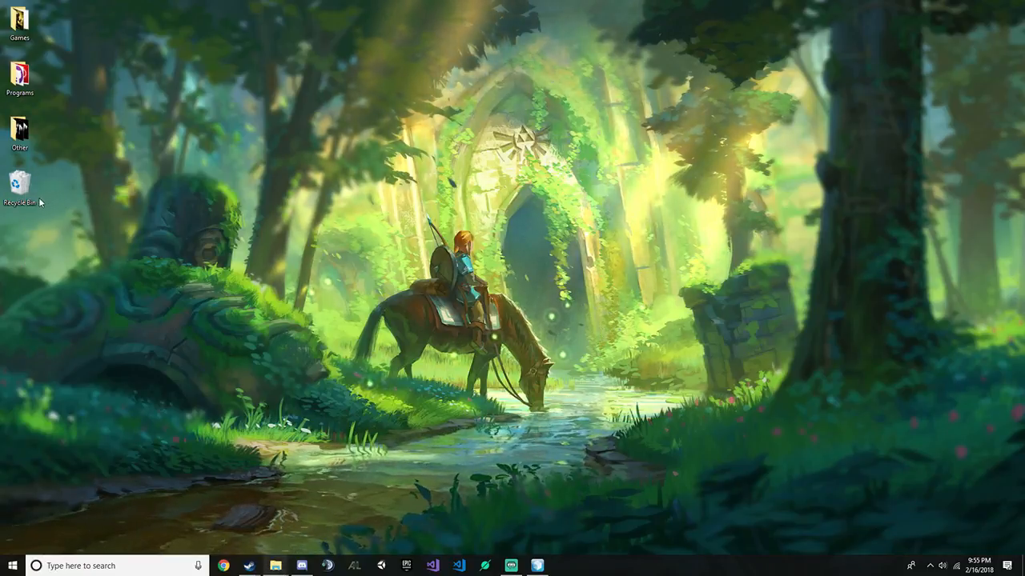
right_click(16, 183)
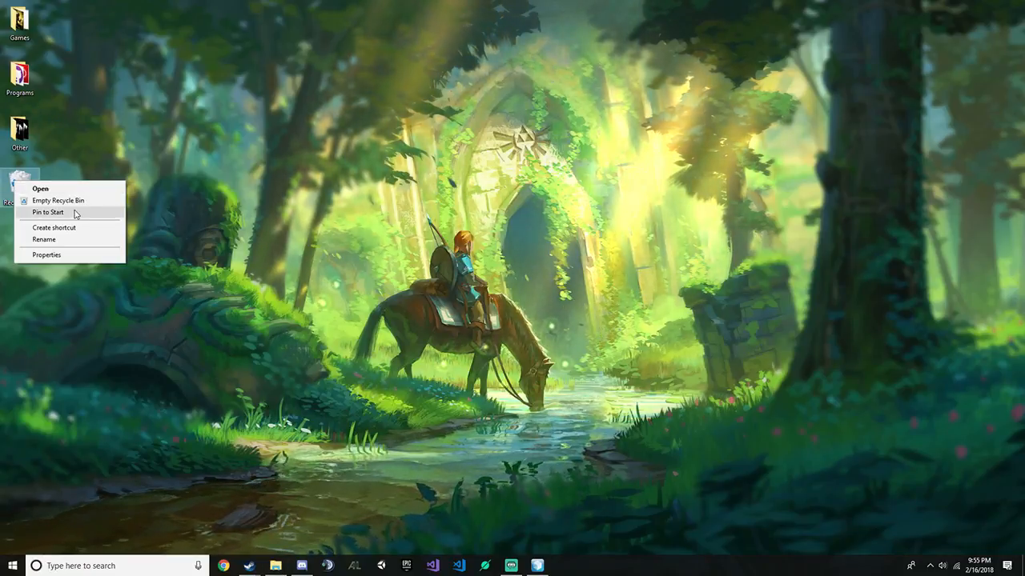
click(56, 201)
click(552, 291)
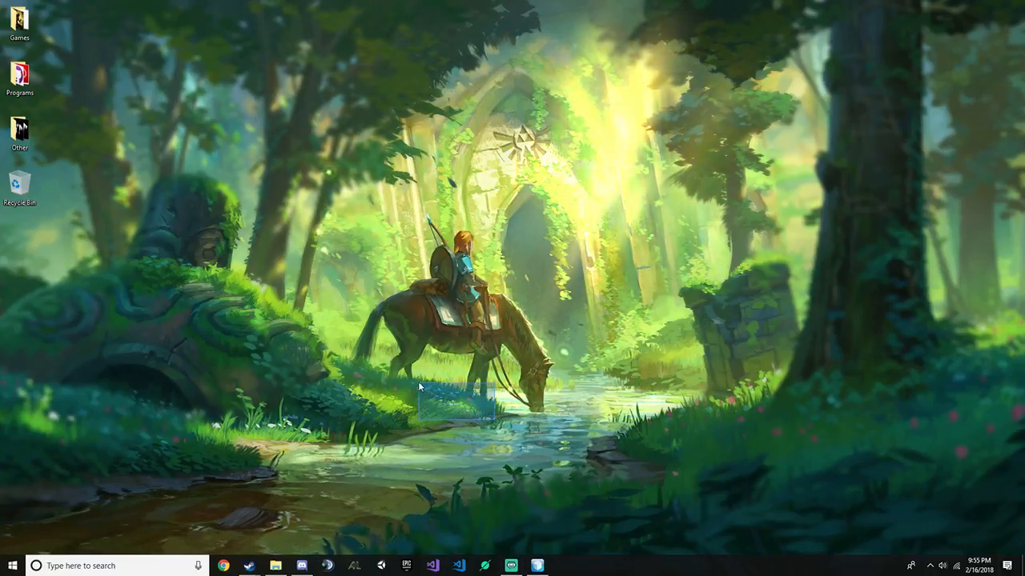
drag(495, 420, 536, 160)
mouse_move(249, 566)
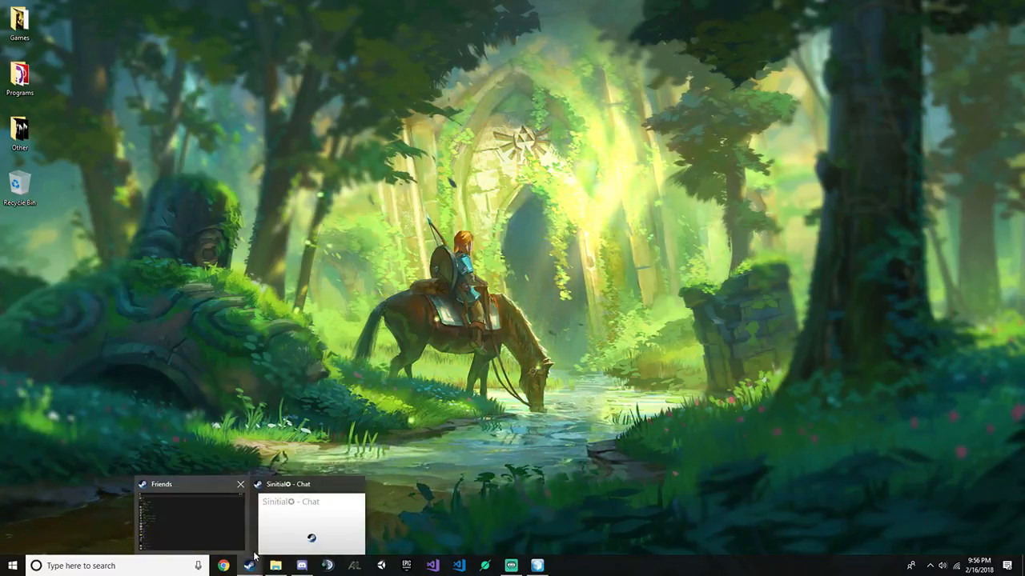
click(240, 543)
click(1013, 10)
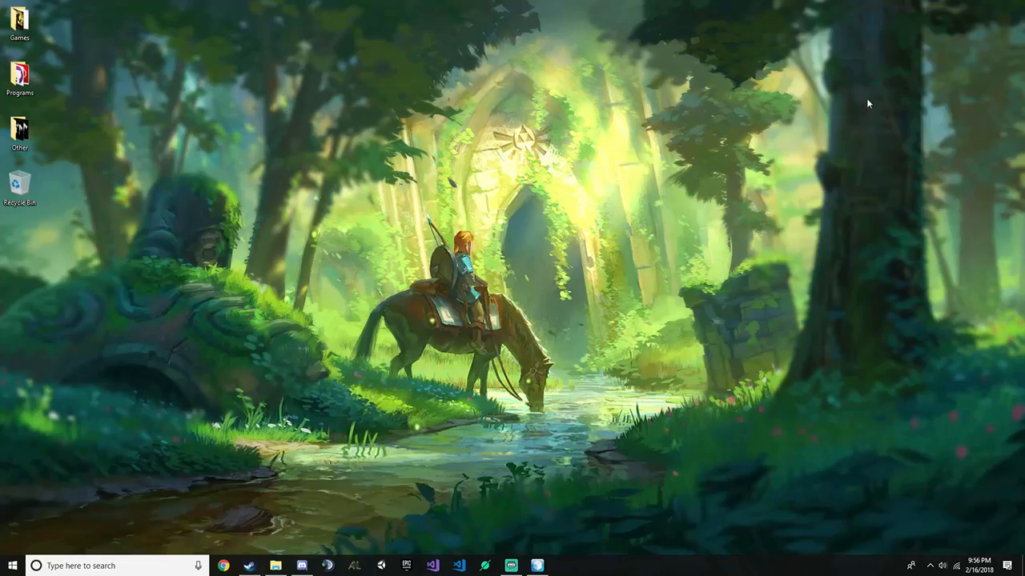
Switch to the Steam library, list the installed tools and show the available actions for Arma 3 Tools
right_click(249, 566)
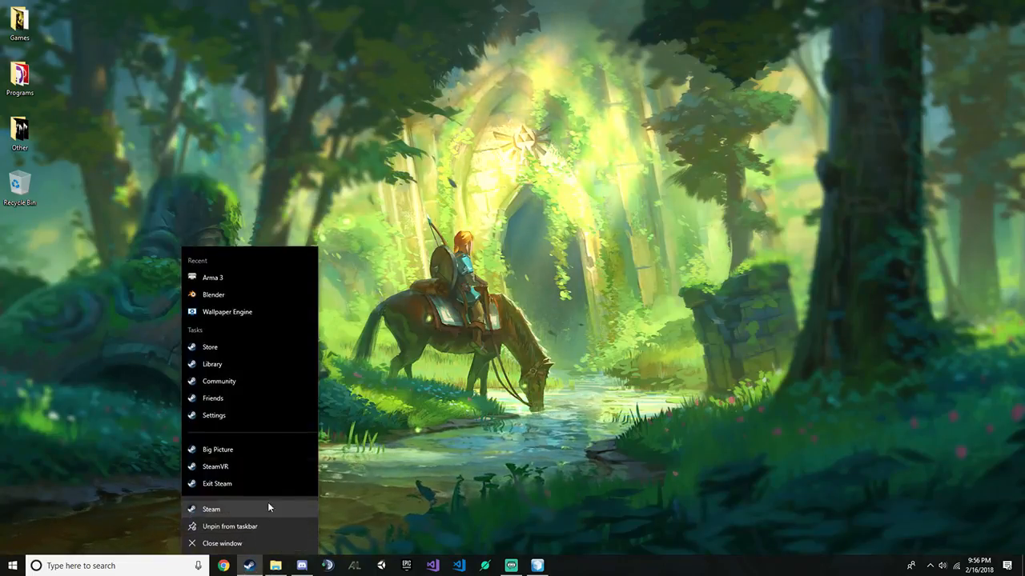
click(233, 365)
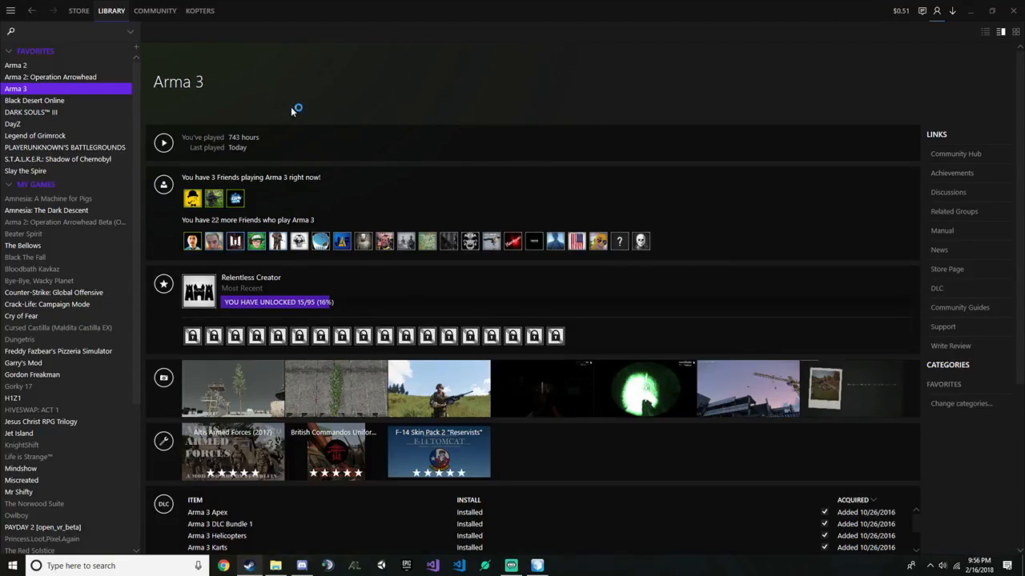
mouse_move(111, 20)
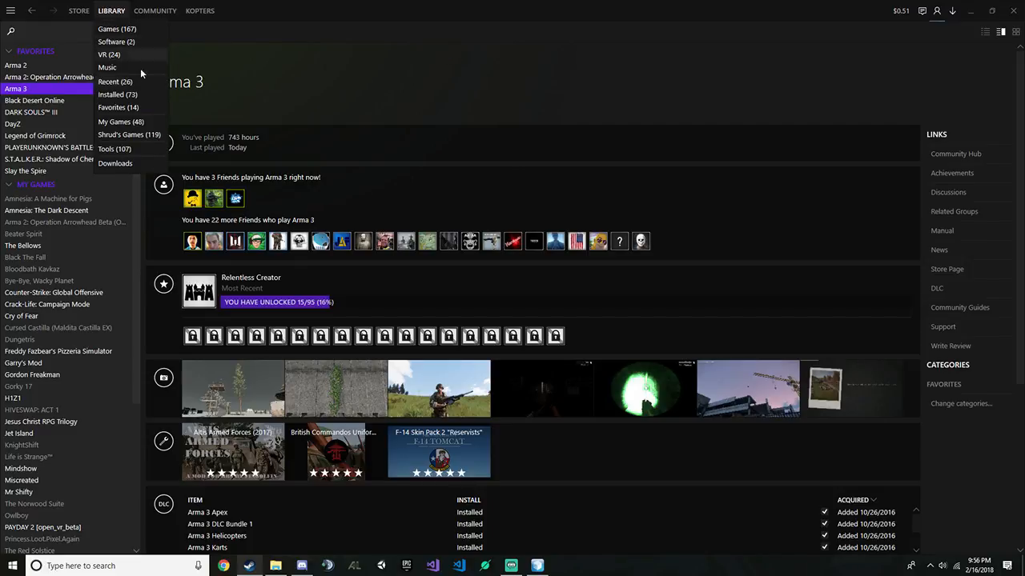
click(115, 150)
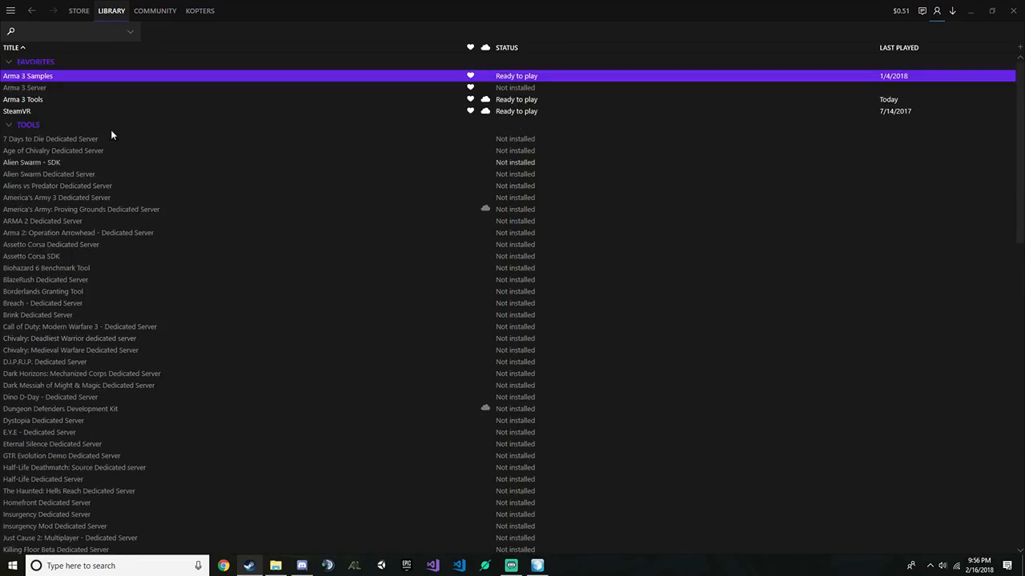
click(135, 103)
right_click(852, 103)
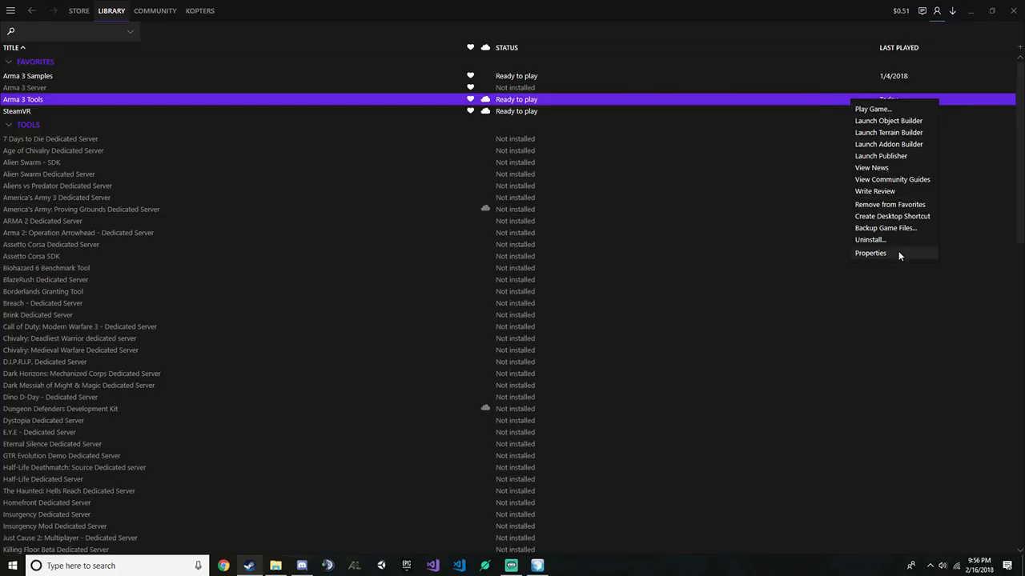
Return to the games list in the library and look over the Arma 3 page
click(116, 27)
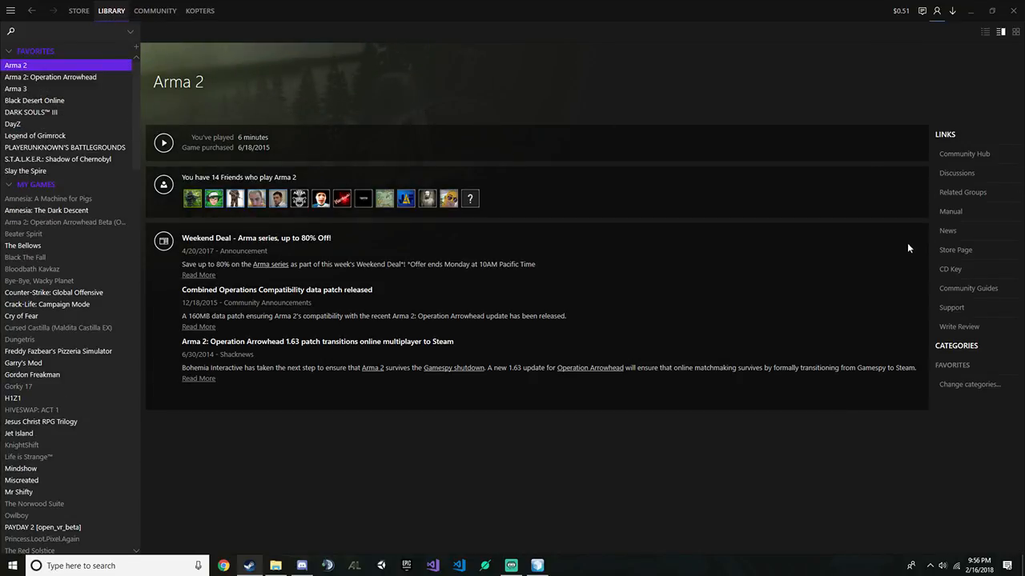
click(81, 89)
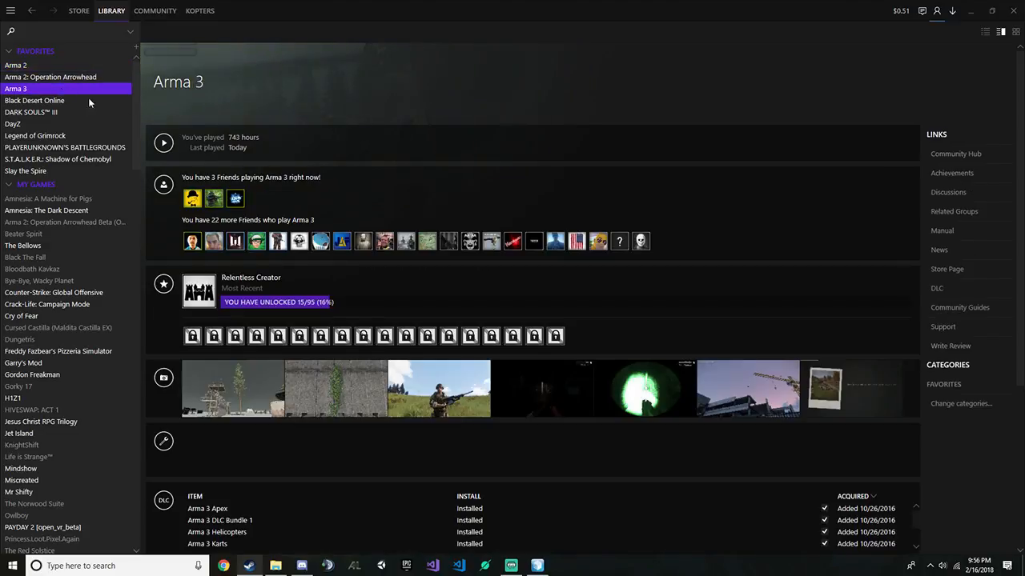
scroll(638, 216, down, 5)
scroll(560, 228, up, 2)
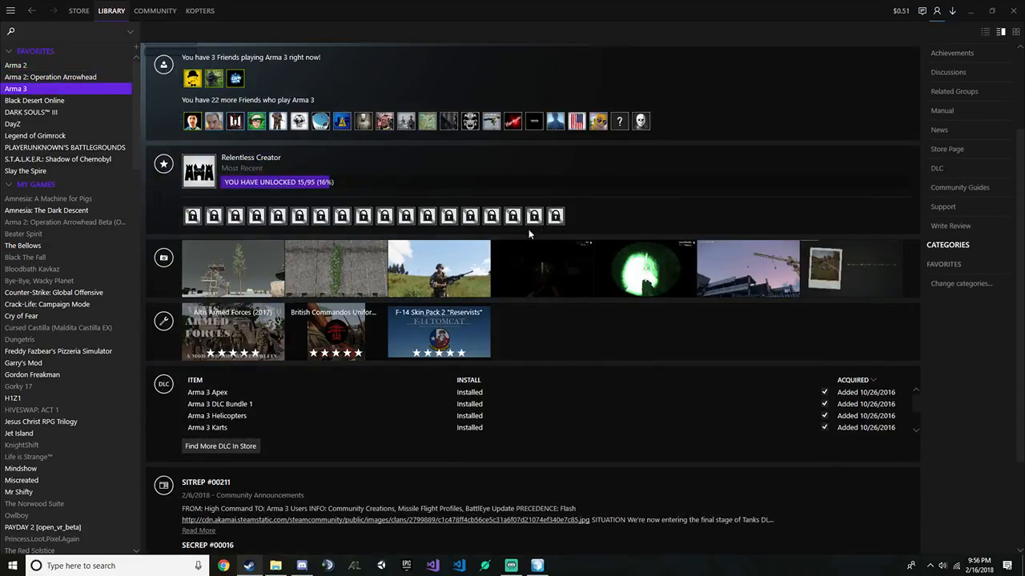
scroll(177, 246, up, 2)
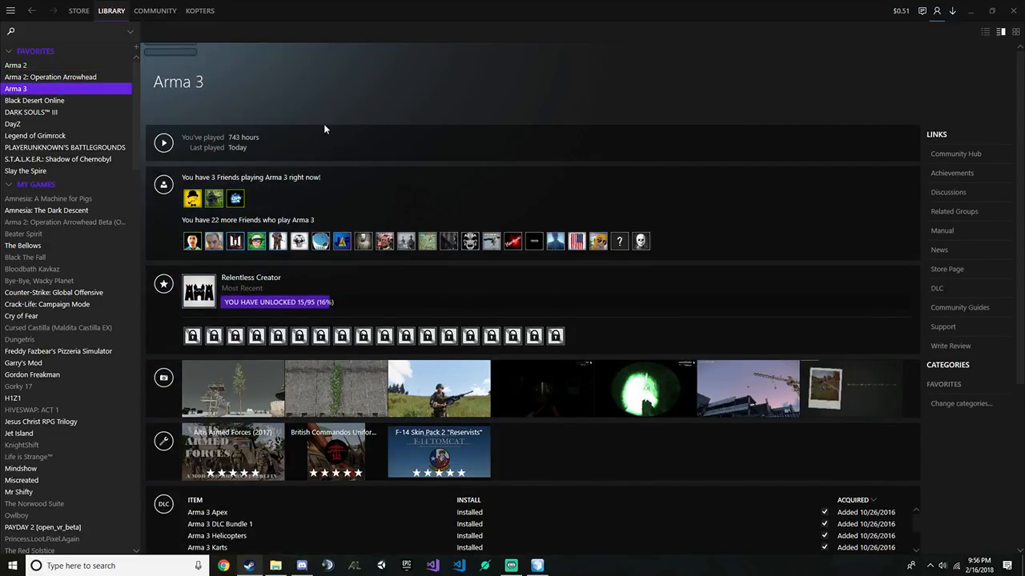
Open the account's own Steam profile and look through its showcase, recent games and comments
mouse_move(200, 10)
click(208, 42)
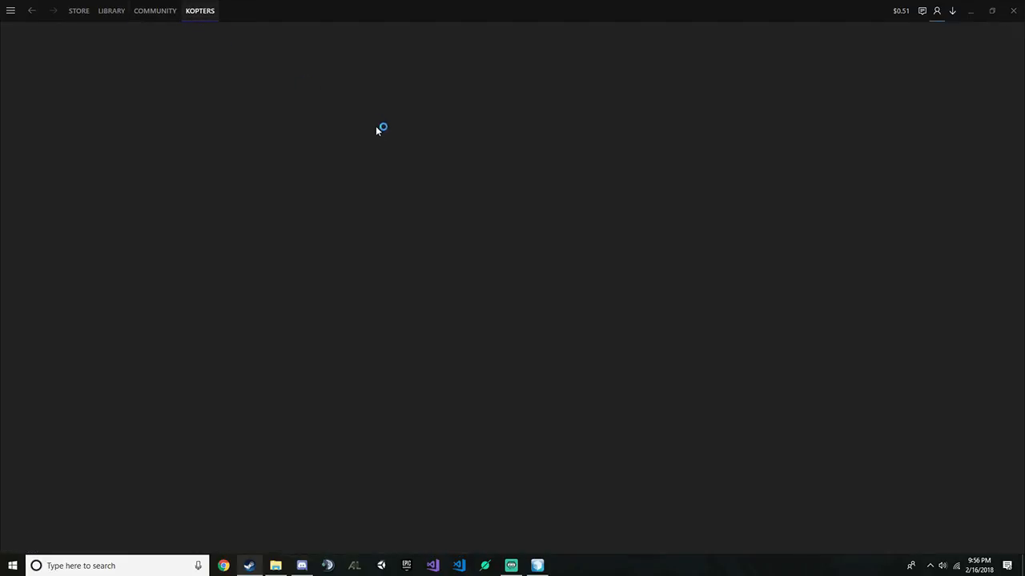
scroll(181, 288, down, 15)
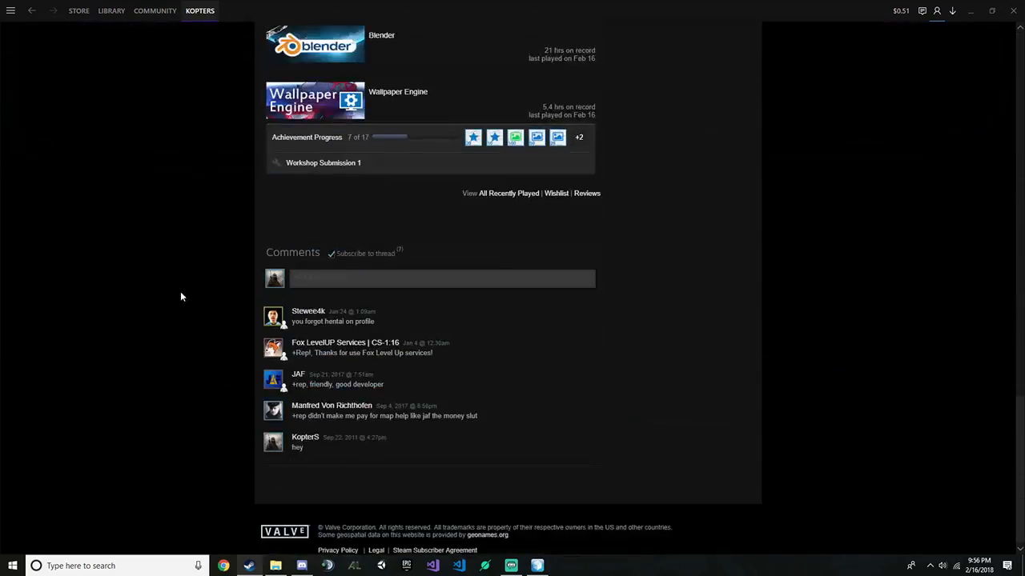
scroll(184, 268, up, 2)
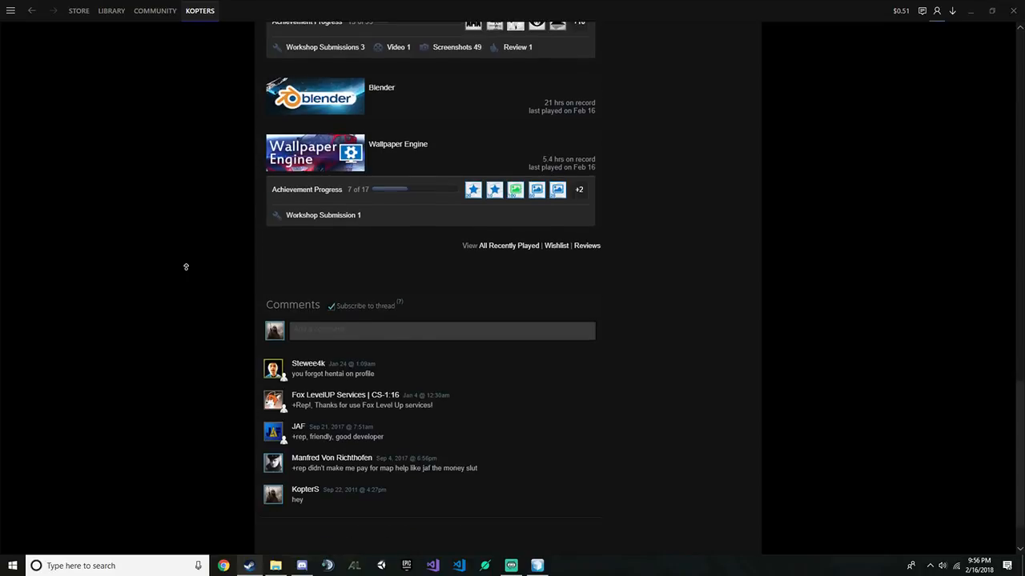
scroll(185, 264, up, 15)
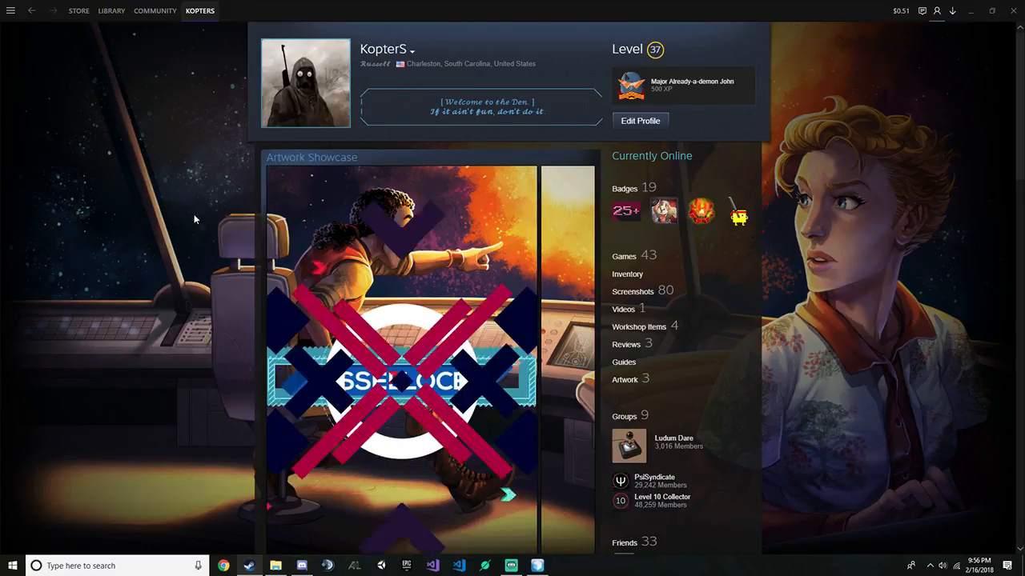
Open the Steam community discussions page
click(160, 44)
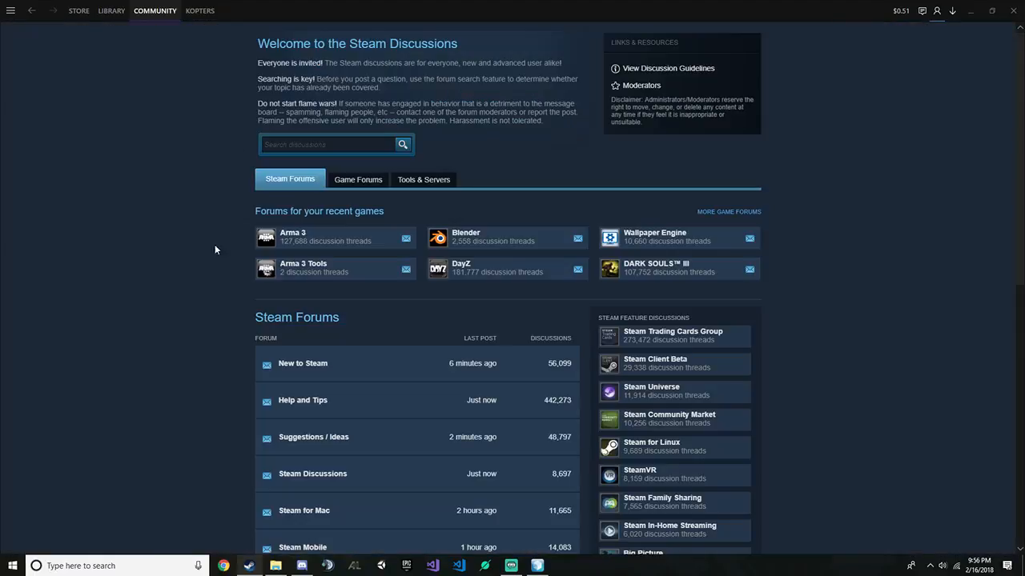